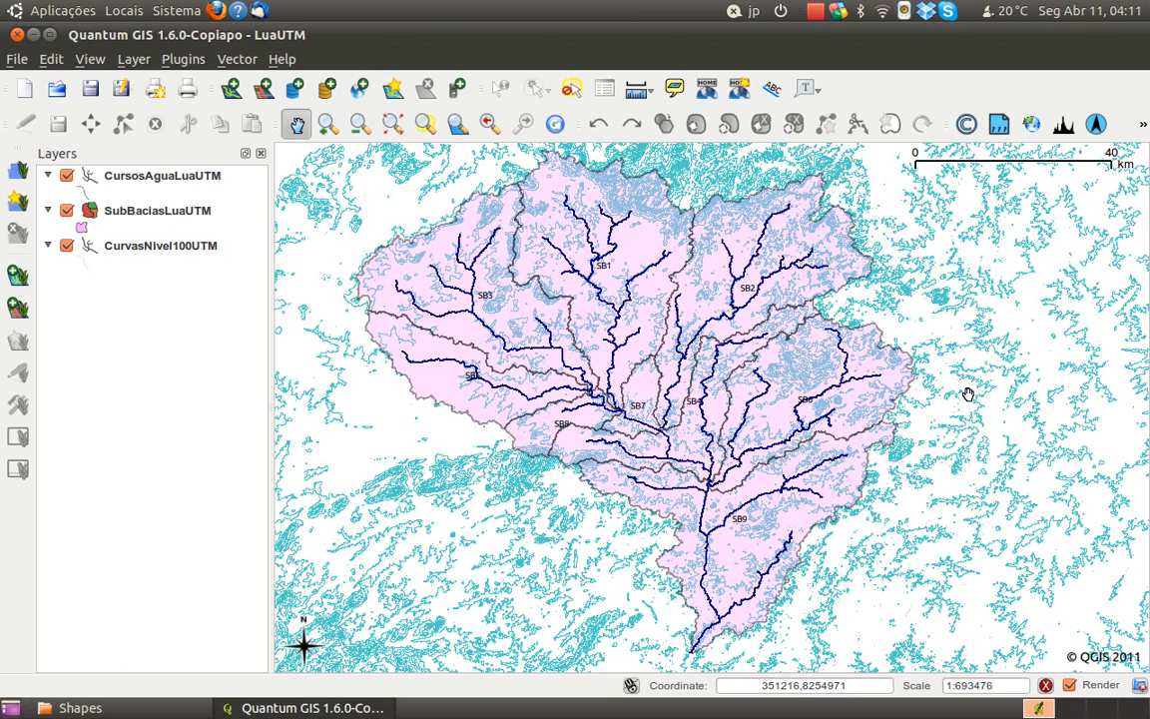
pyautogui.moveTo(968, 407); pyautogui.dragTo(971, 413)
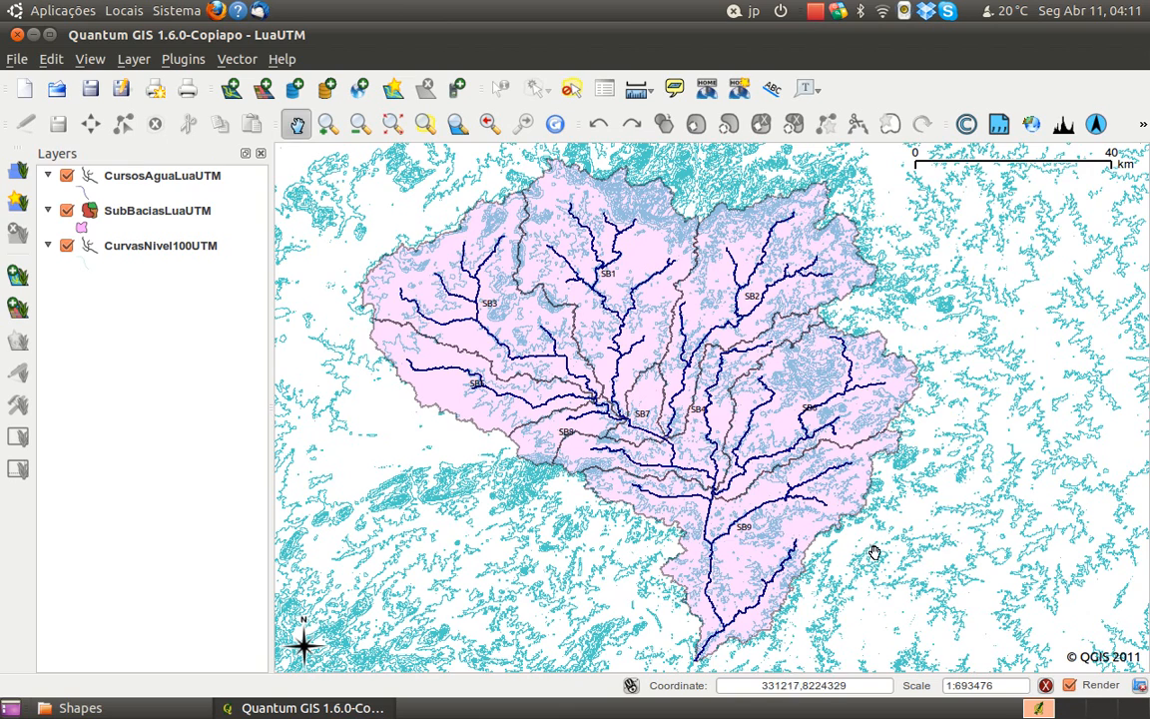
pyautogui.moveTo(880, 553); pyautogui.dragTo(884, 559)
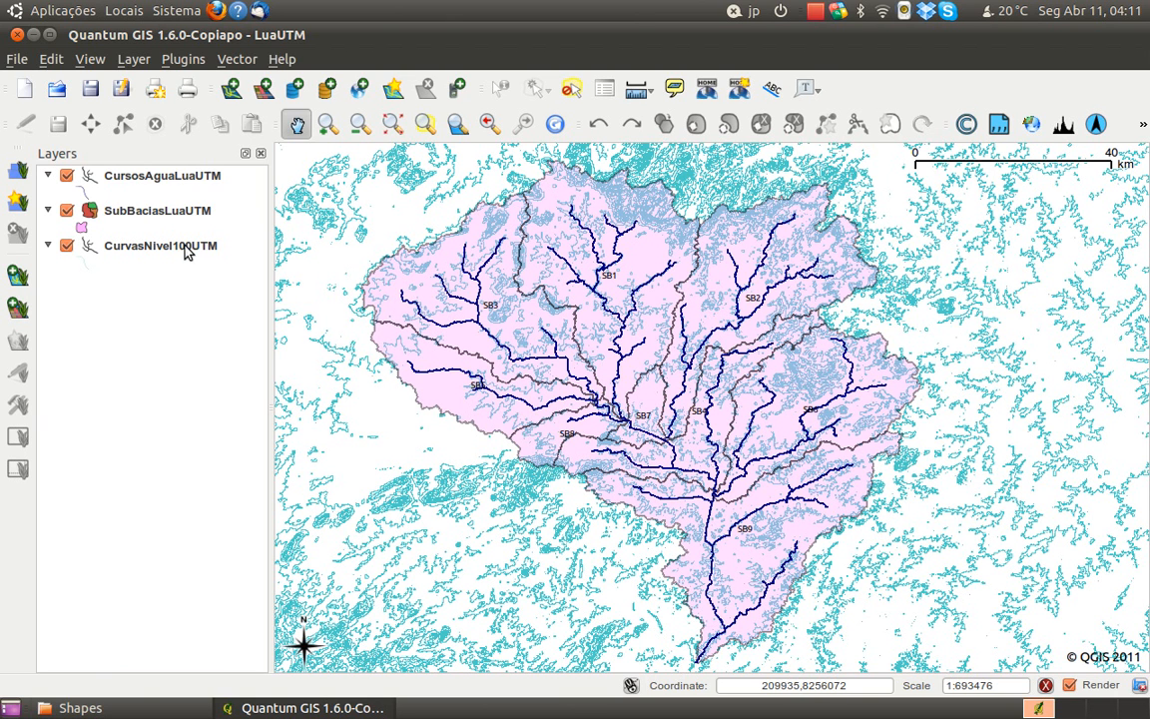
pyautogui.click(237, 64)
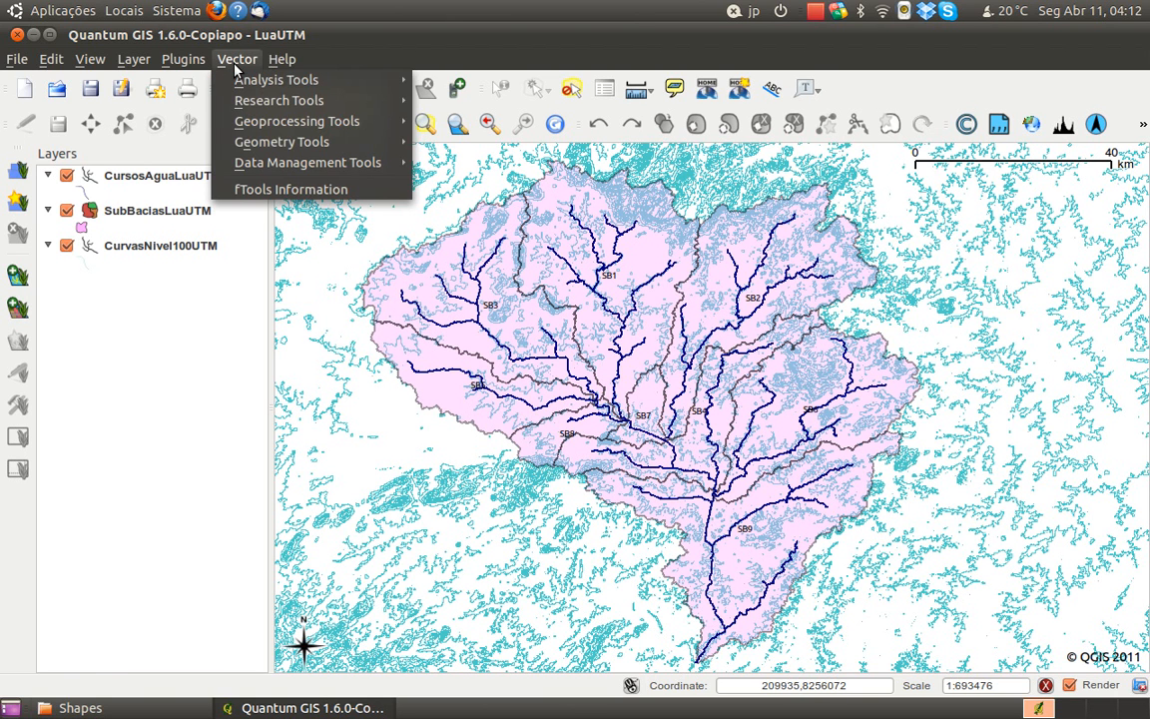
pyautogui.click(237, 64)
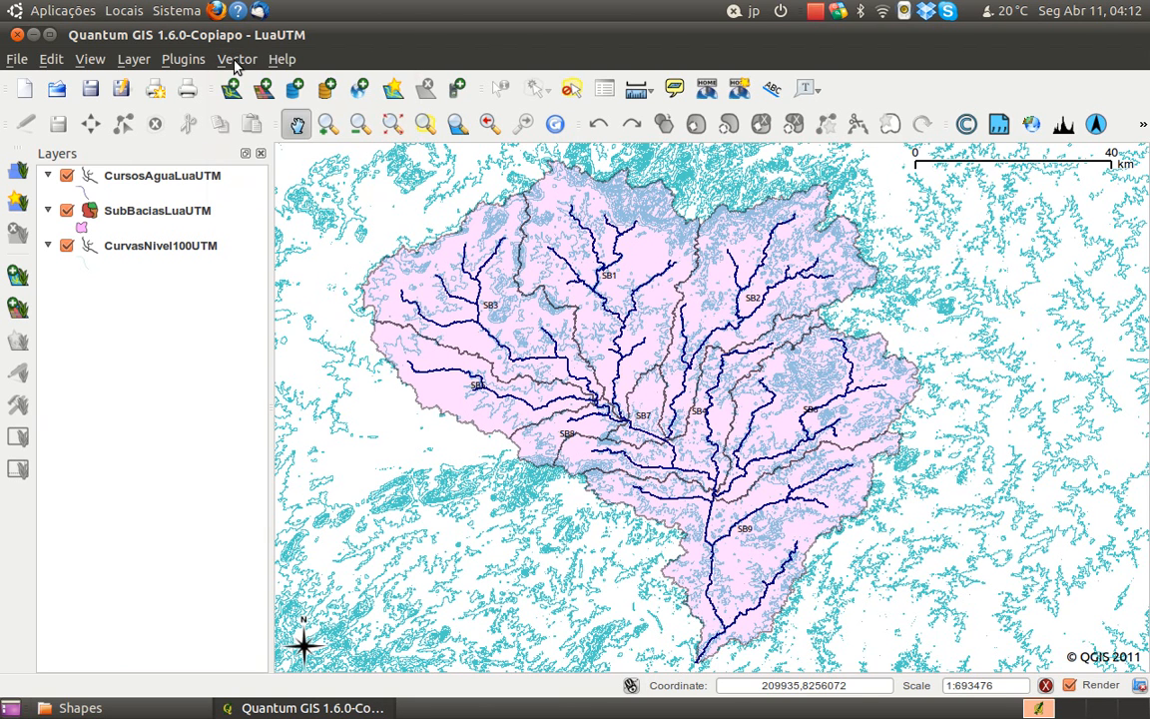
pyautogui.click(237, 64)
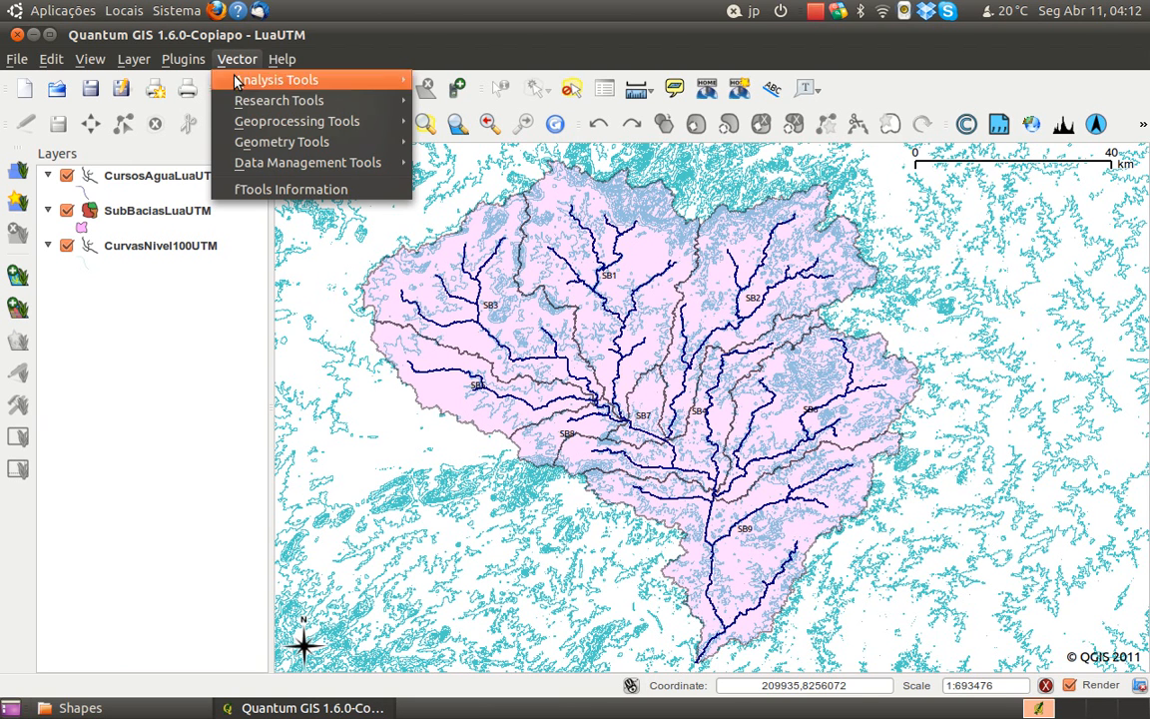
pyautogui.moveTo(240, 73)
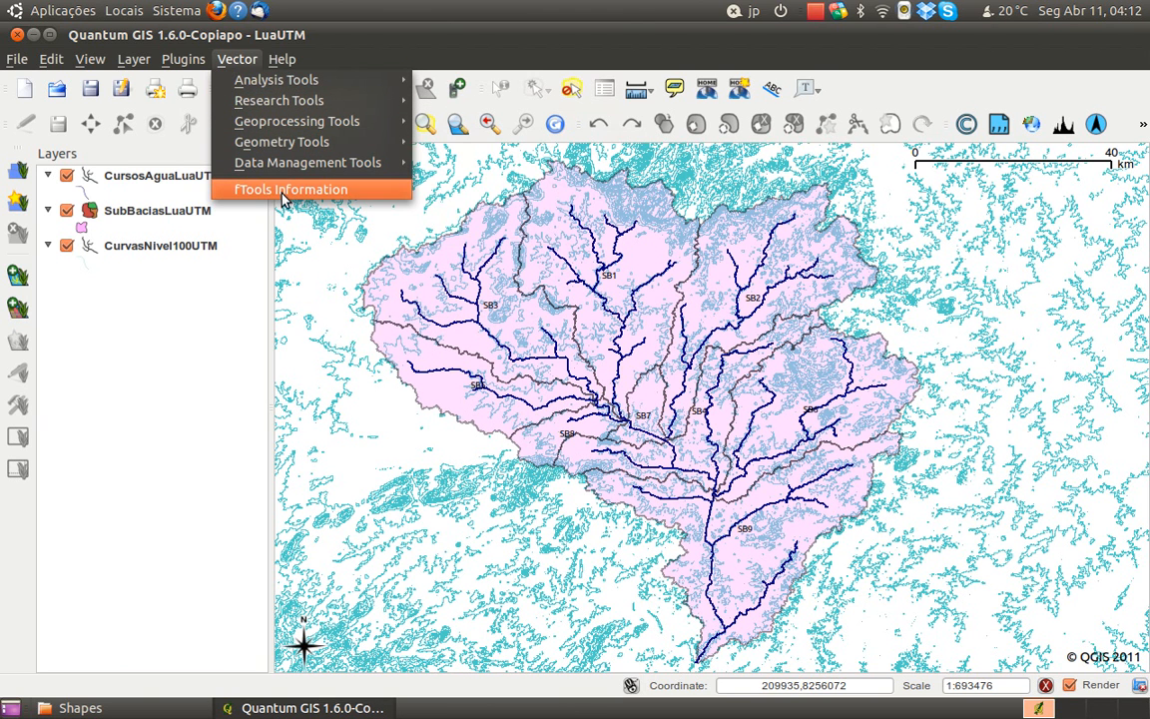
pyautogui.moveTo(285, 89)
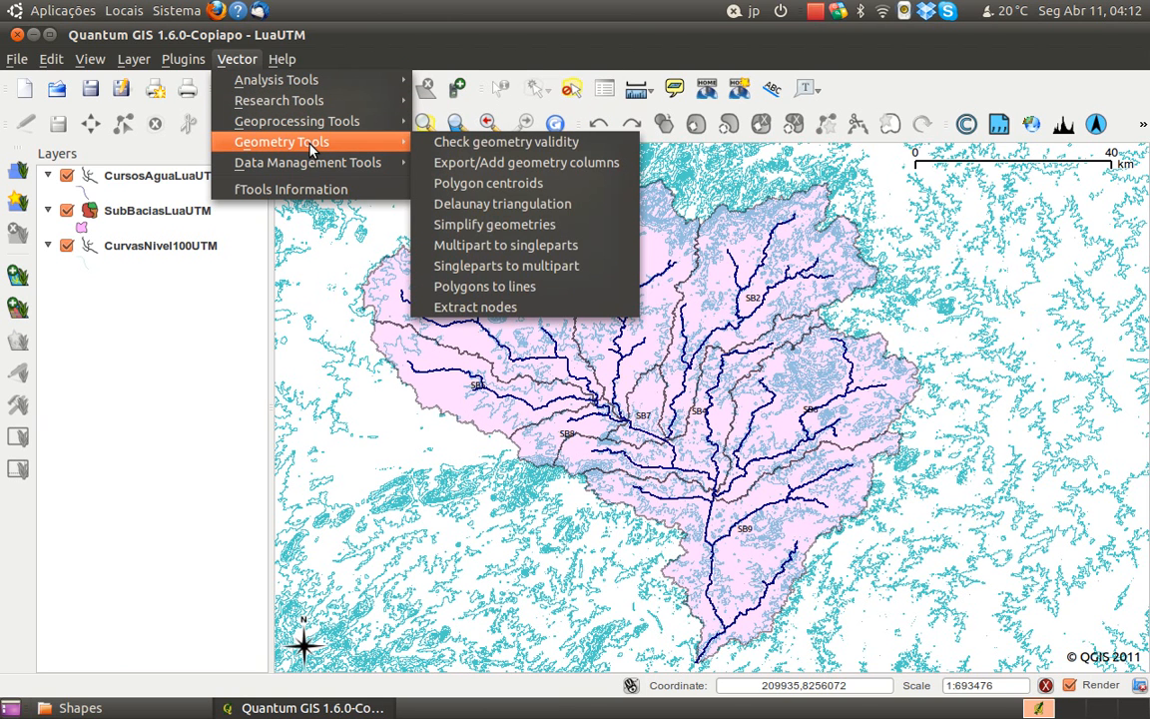
pyautogui.moveTo(314, 164)
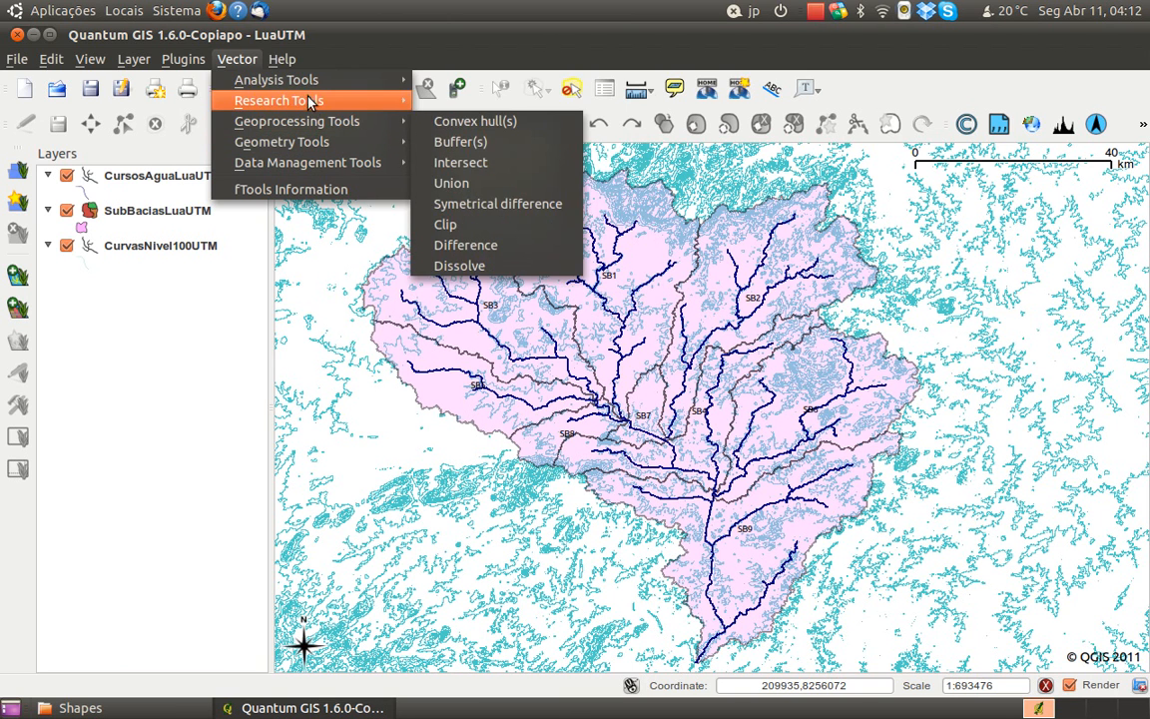
pyautogui.click(248, 61)
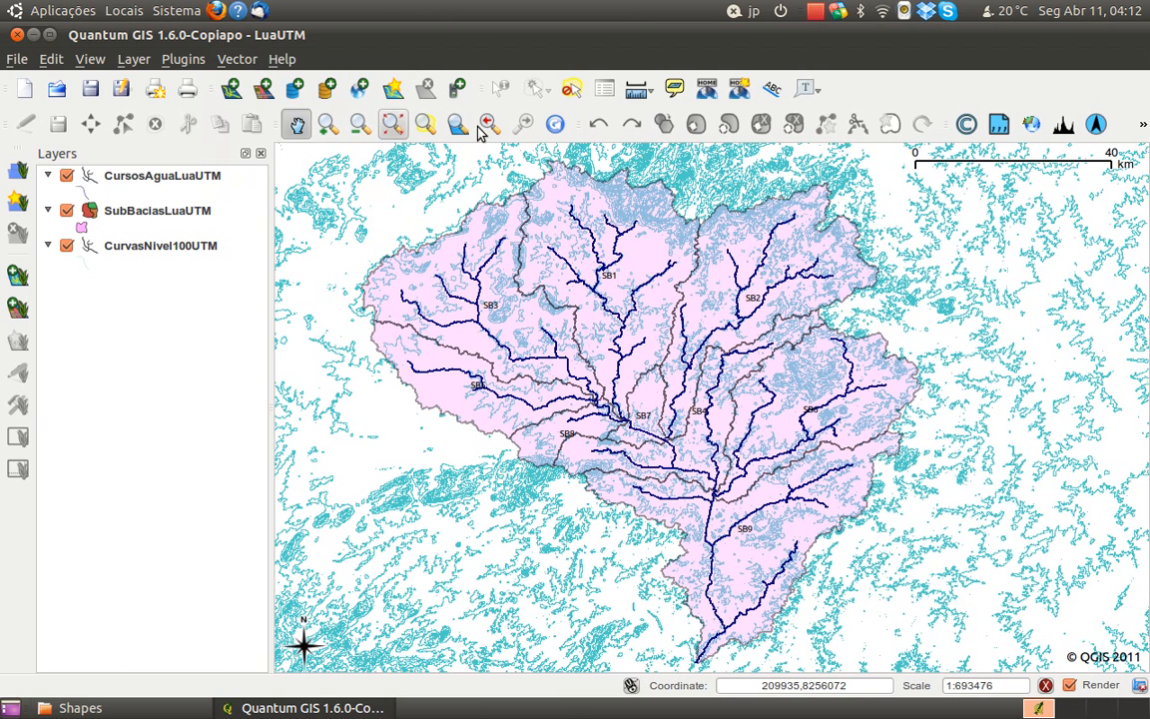
# Look through the plugin list in the Plugin Manager, including the entry for the fTools vector analysis plugin
pyautogui.click(184, 61)
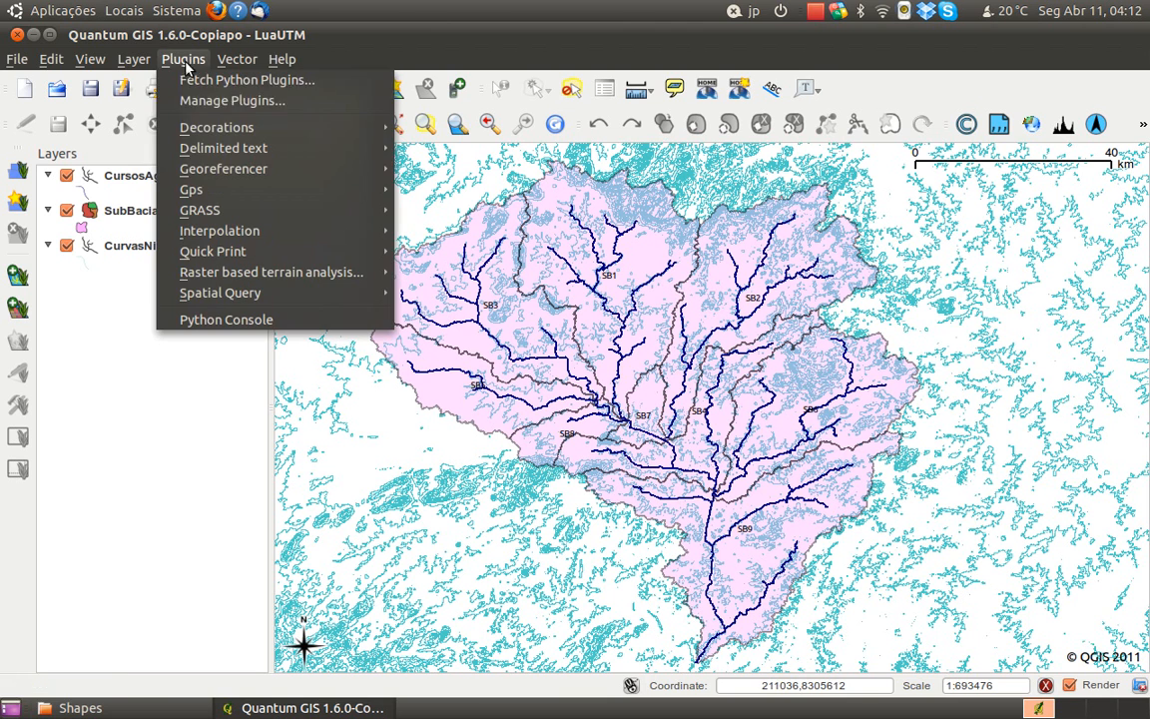
pyautogui.click(227, 108)
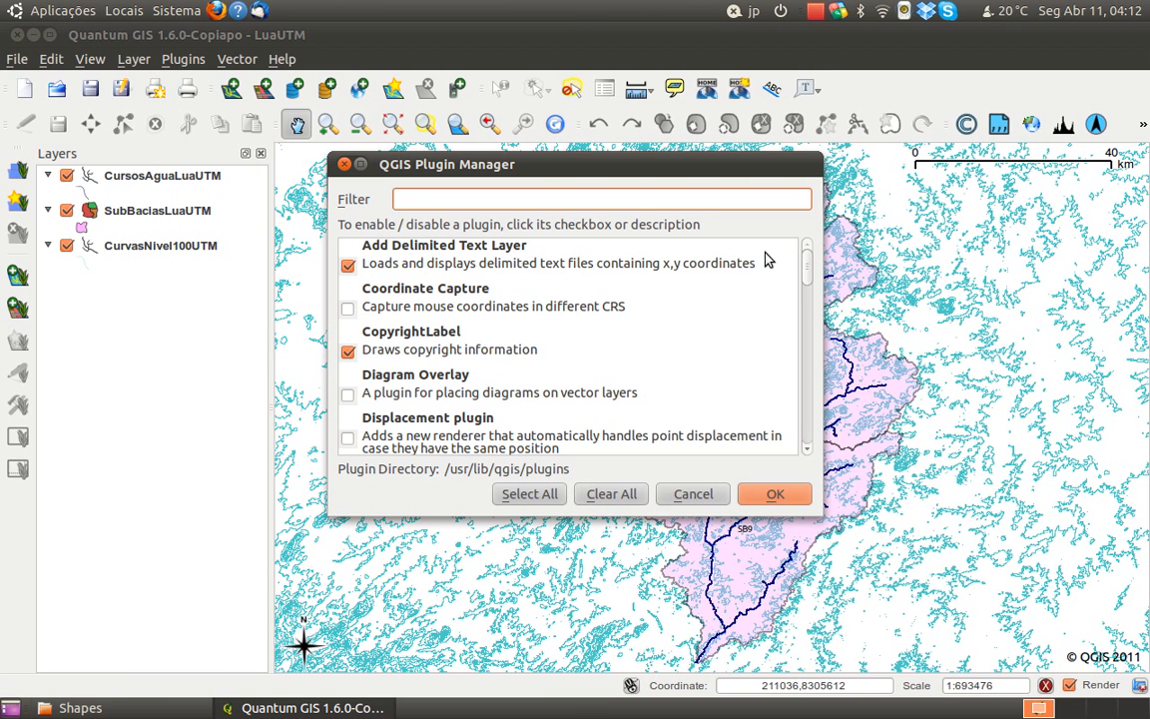
pyautogui.moveTo(803, 262); pyautogui.dragTo(808, 467)
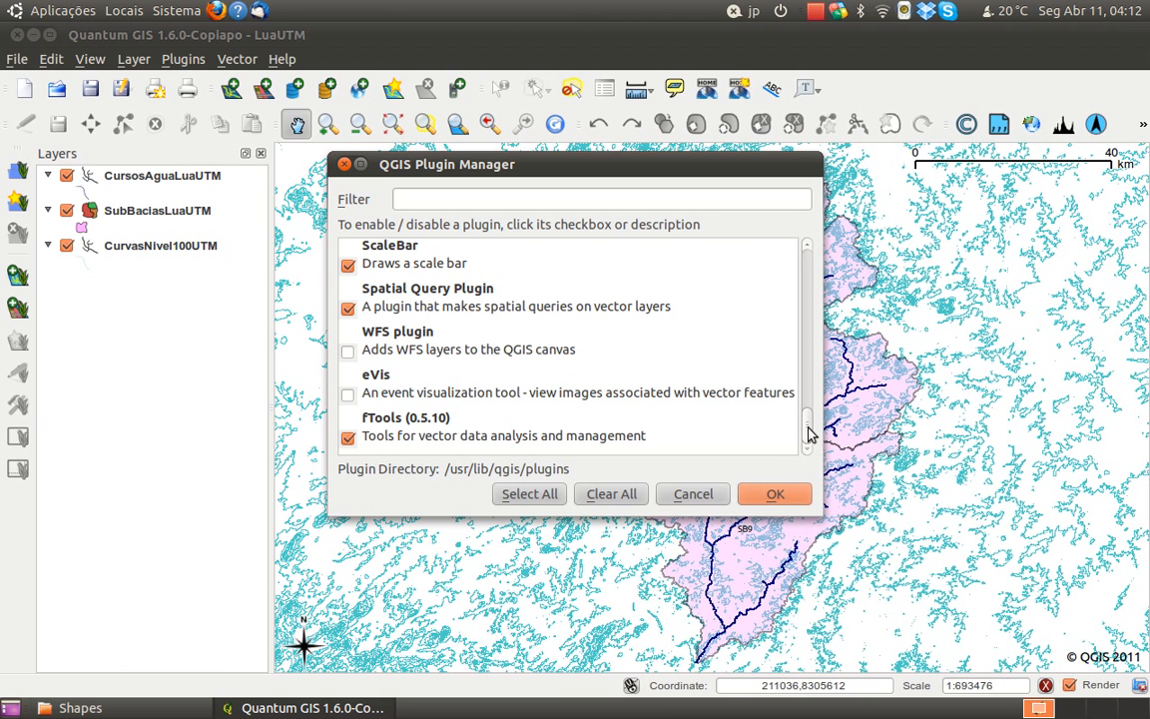
pyautogui.moveTo(811, 431); pyautogui.dragTo(810, 237)
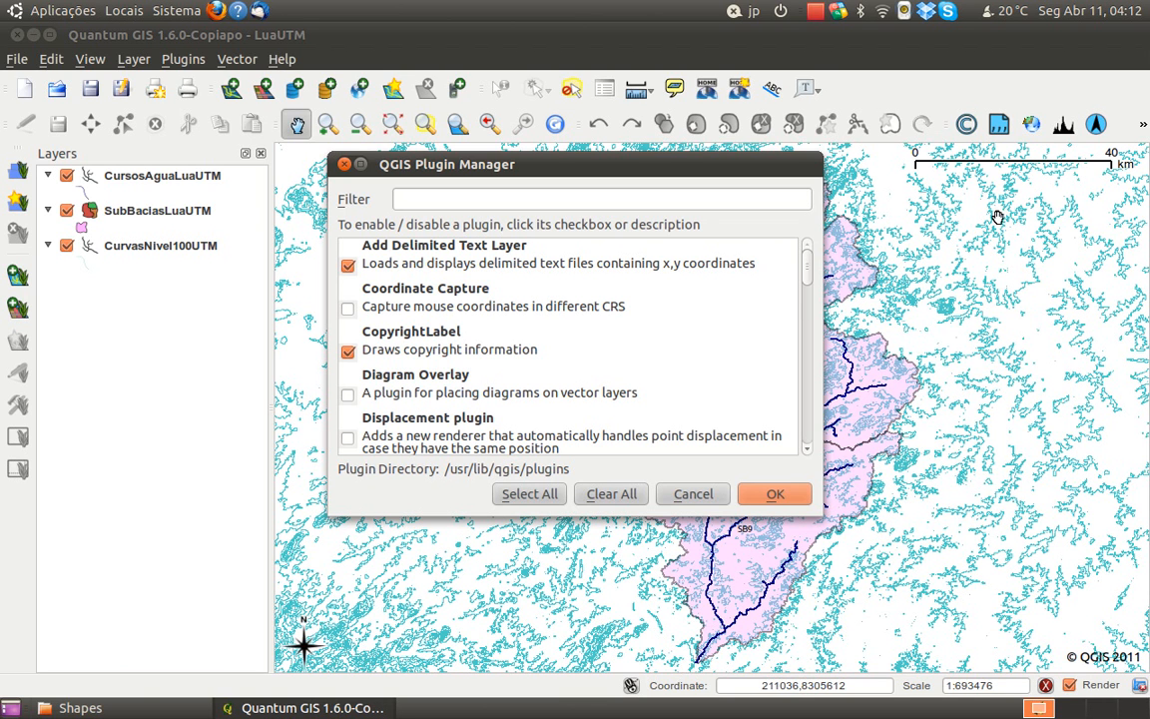
pyautogui.moveTo(807, 274); pyautogui.dragTo(804, 411)
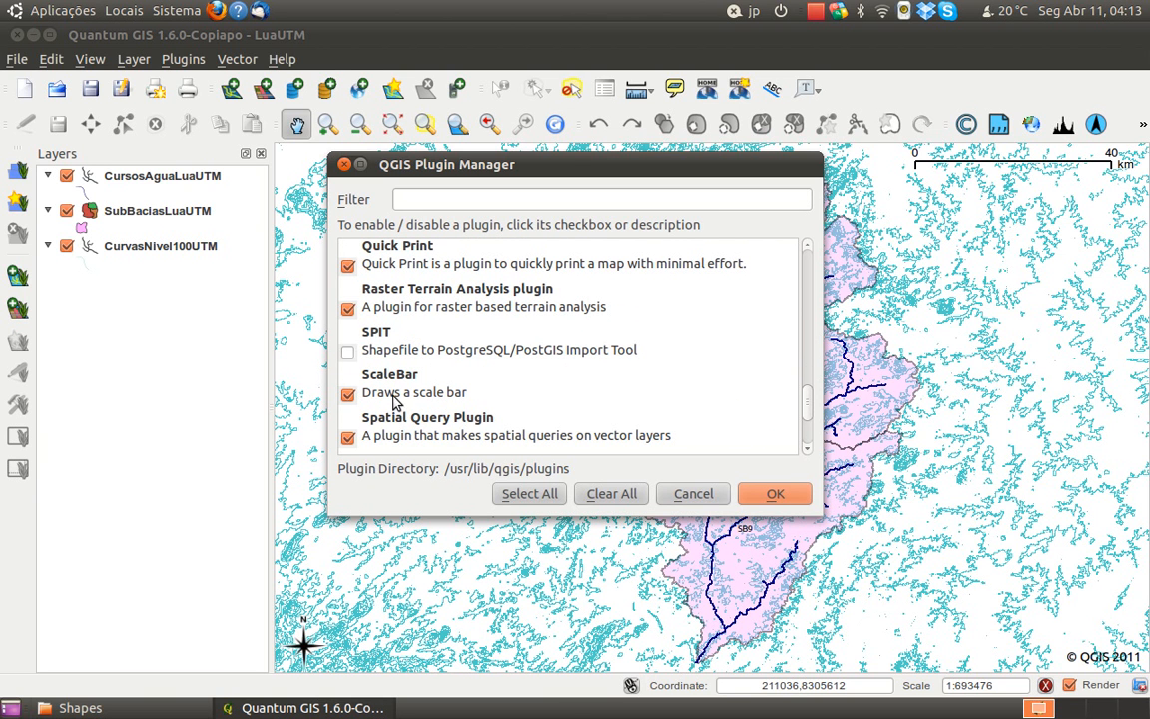
# Filter the plugin list by "sc", then clear the filter and close the Plugin Manager
pyautogui.click(510, 198)
pyautogui.write('sc')
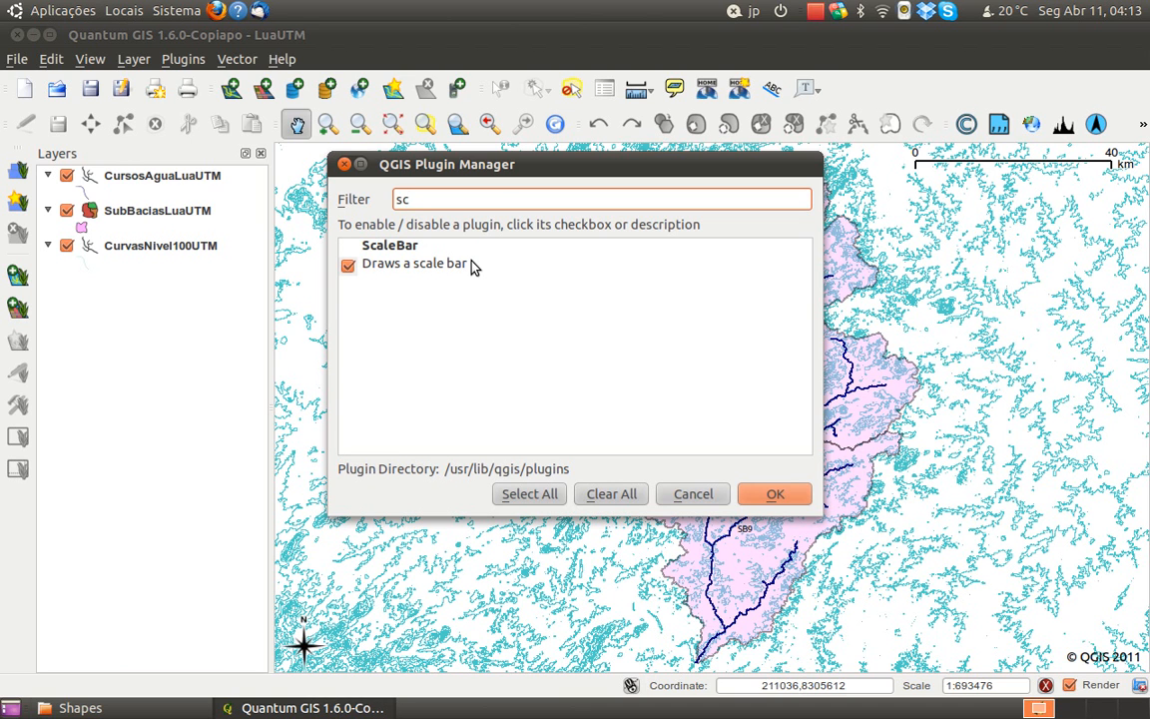
pyautogui.press('BackSpace')
pyautogui.press('BackSpace')
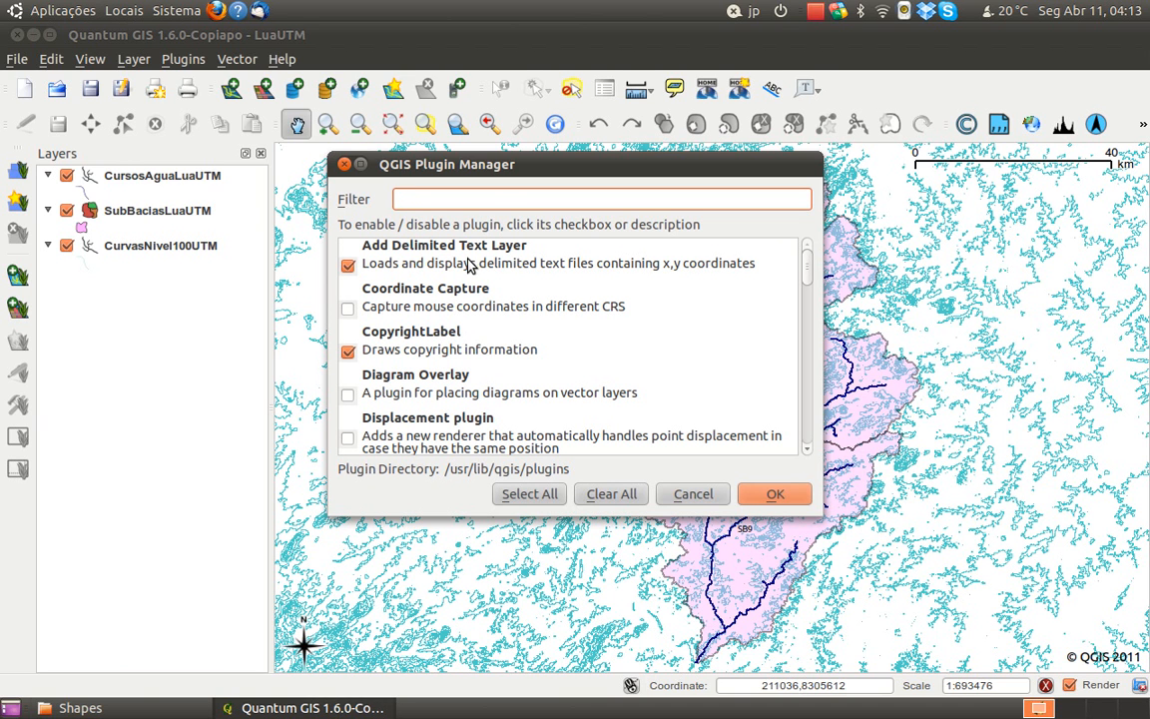
pyautogui.click(770, 494)
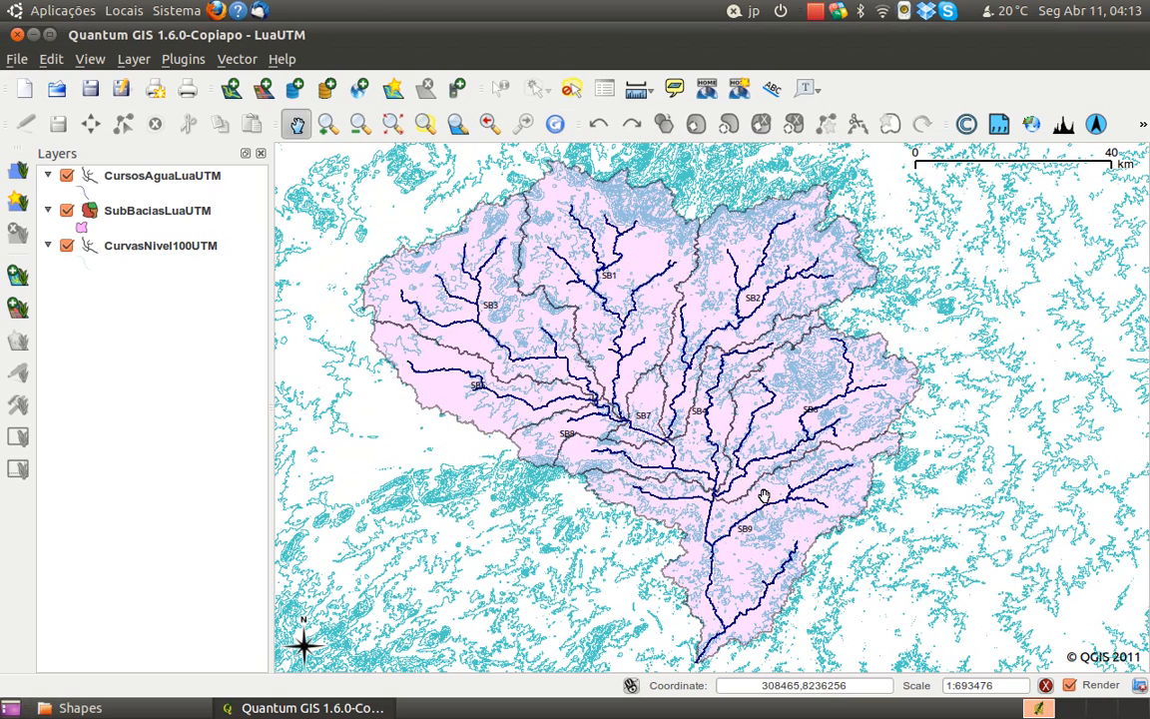
pyautogui.click(33, 36)
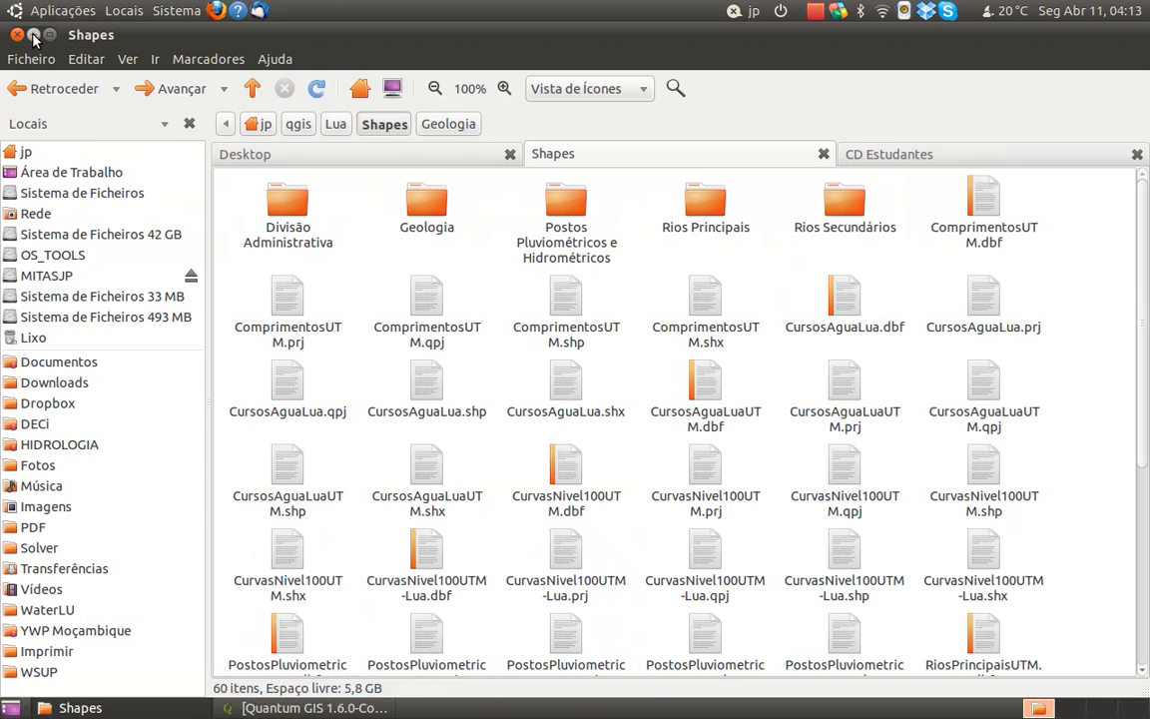
pyautogui.click(293, 712)
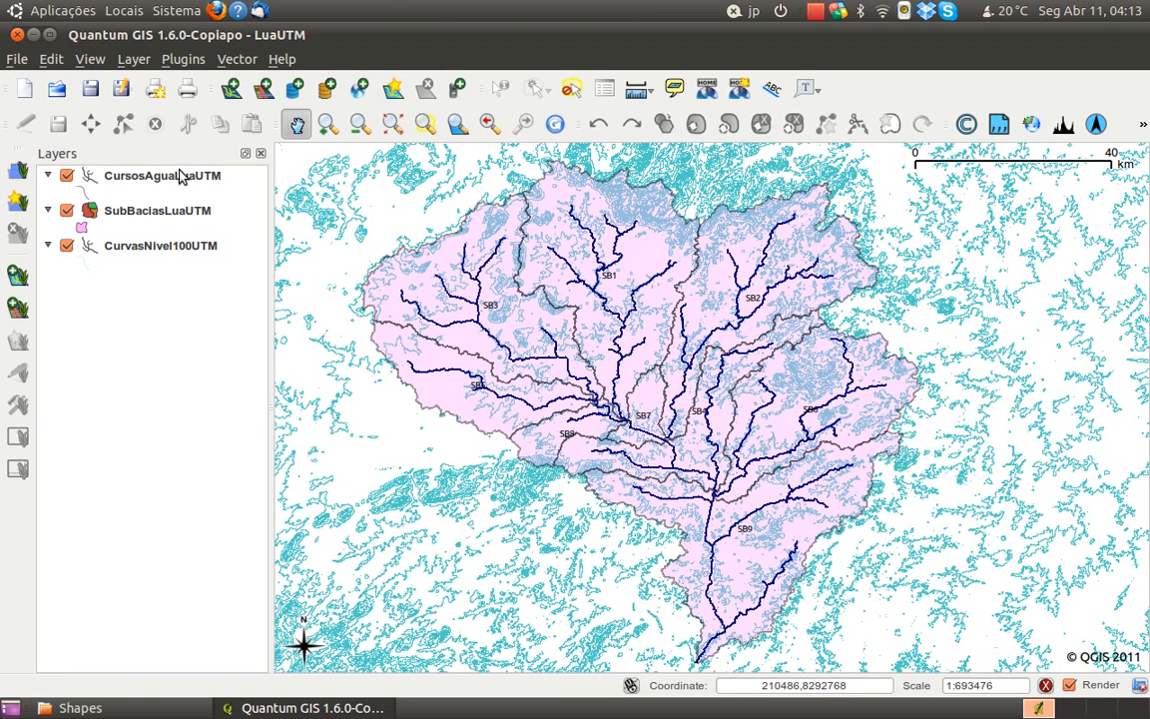
pyautogui.click(240, 61)
pyautogui.click(240, 60)
pyautogui.click(17, 60)
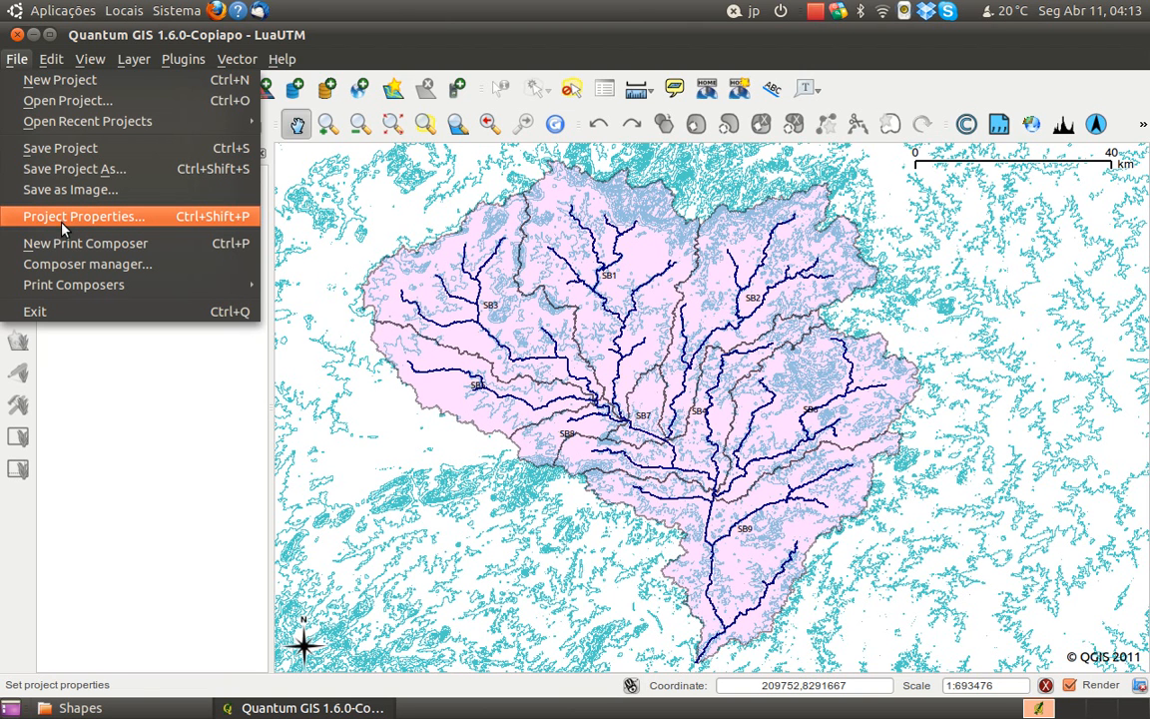
pyautogui.click(17, 59)
pyautogui.click(17, 60)
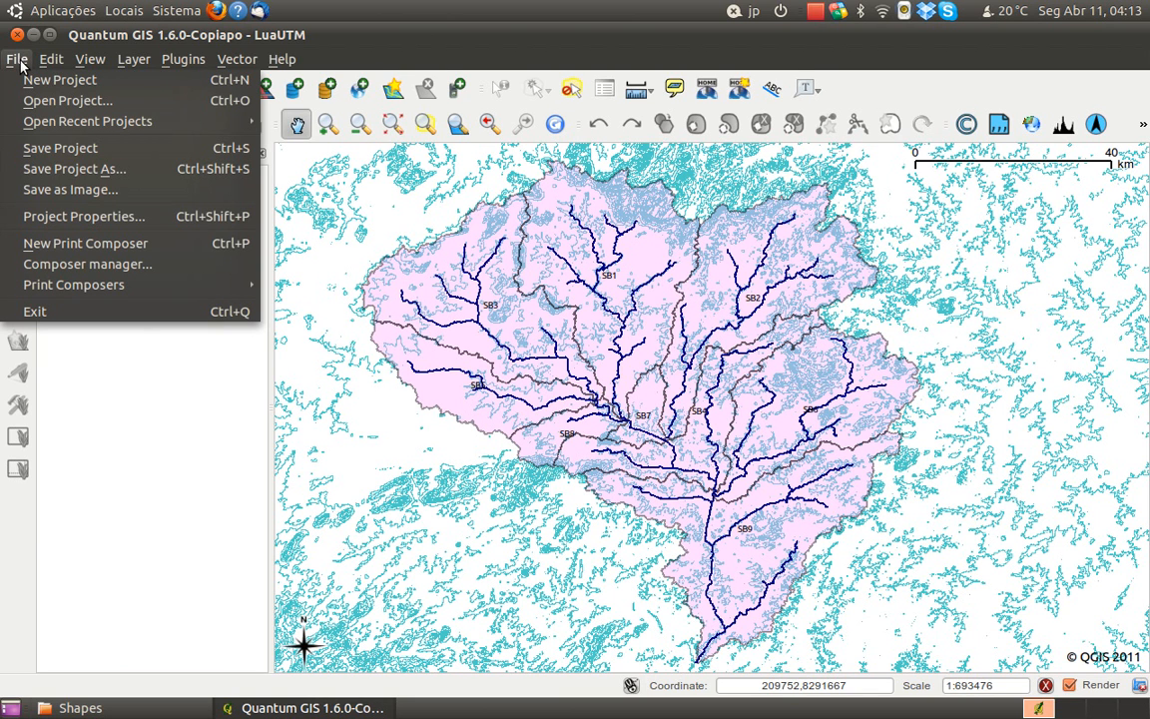
pyautogui.moveTo(256, 61)
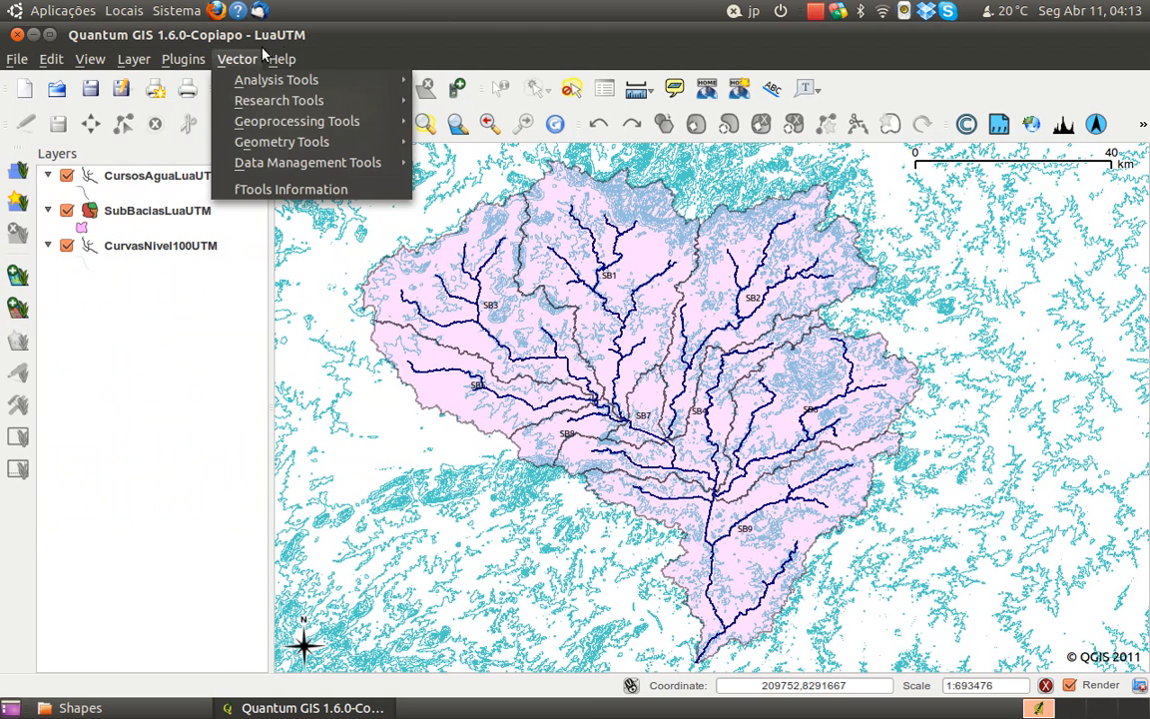
pyautogui.click(361, 36)
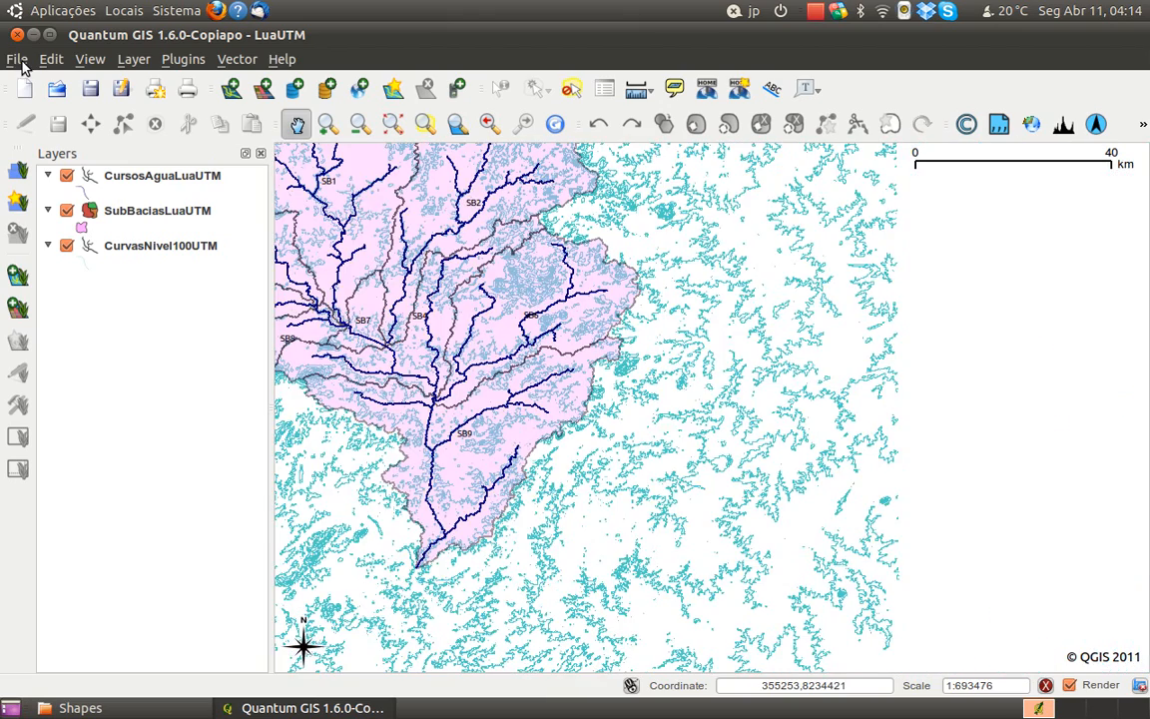
pyautogui.moveTo(676, 230); pyautogui.dragTo(849, 314)
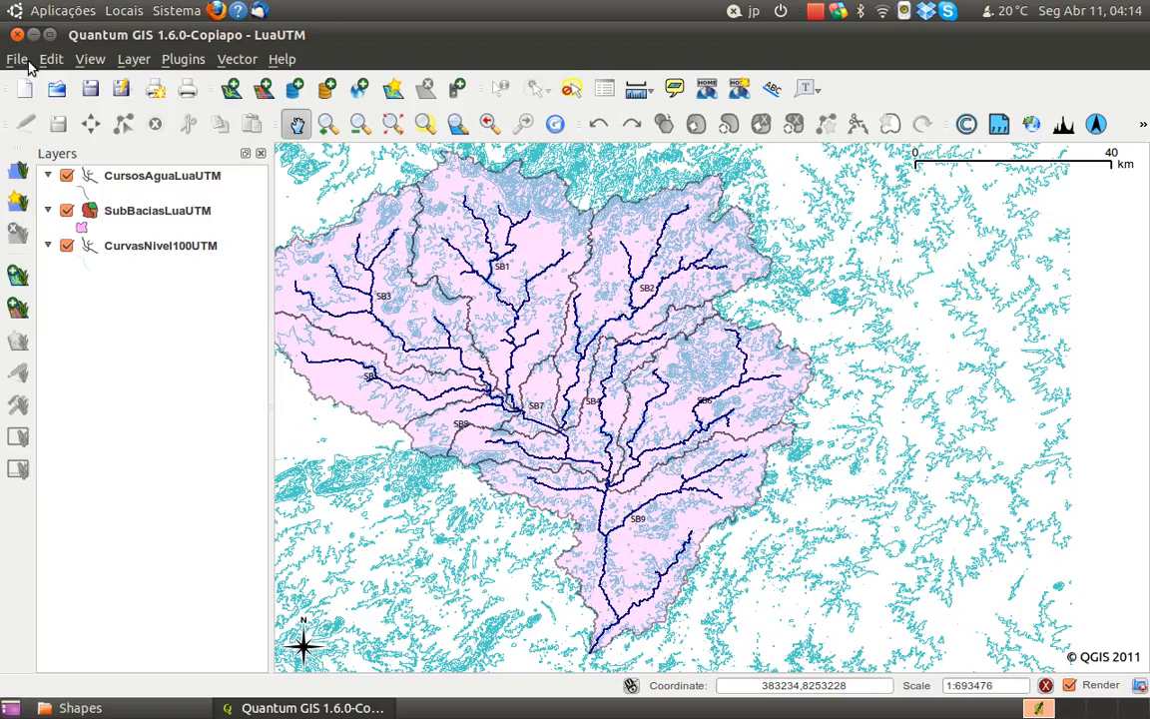
# Examine the general settings in Project Properties, including the layer units and precision, and close the dialog
pyautogui.click(18, 60)
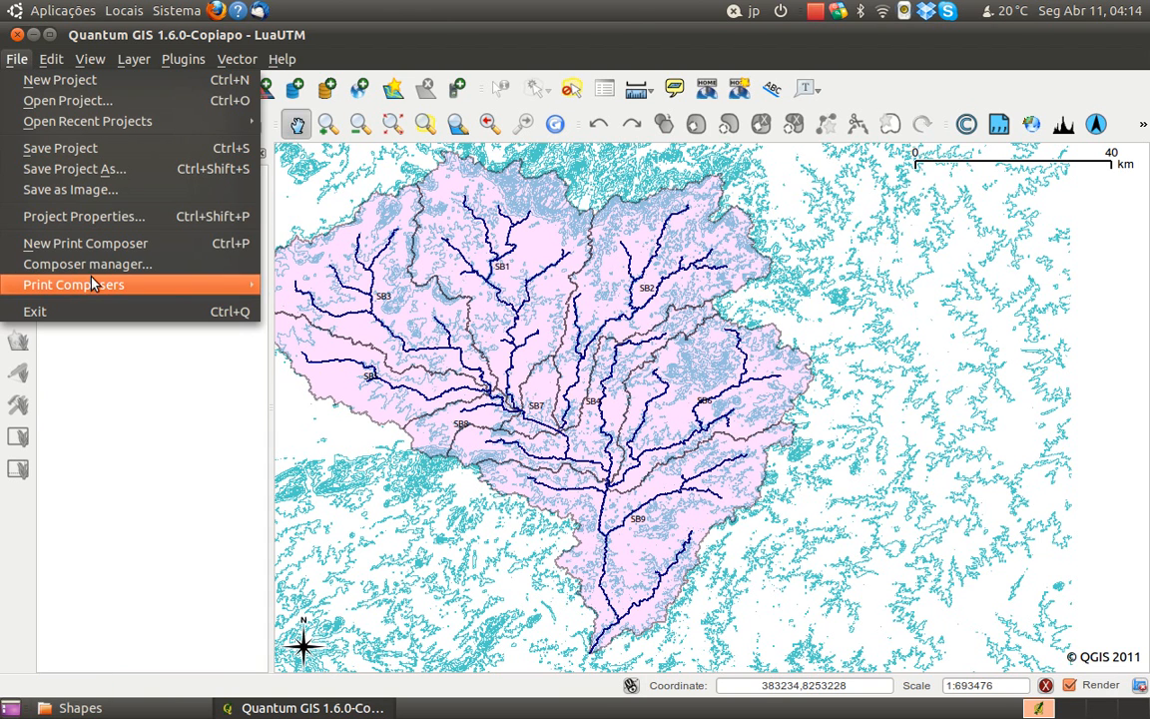
pyautogui.click(90, 220)
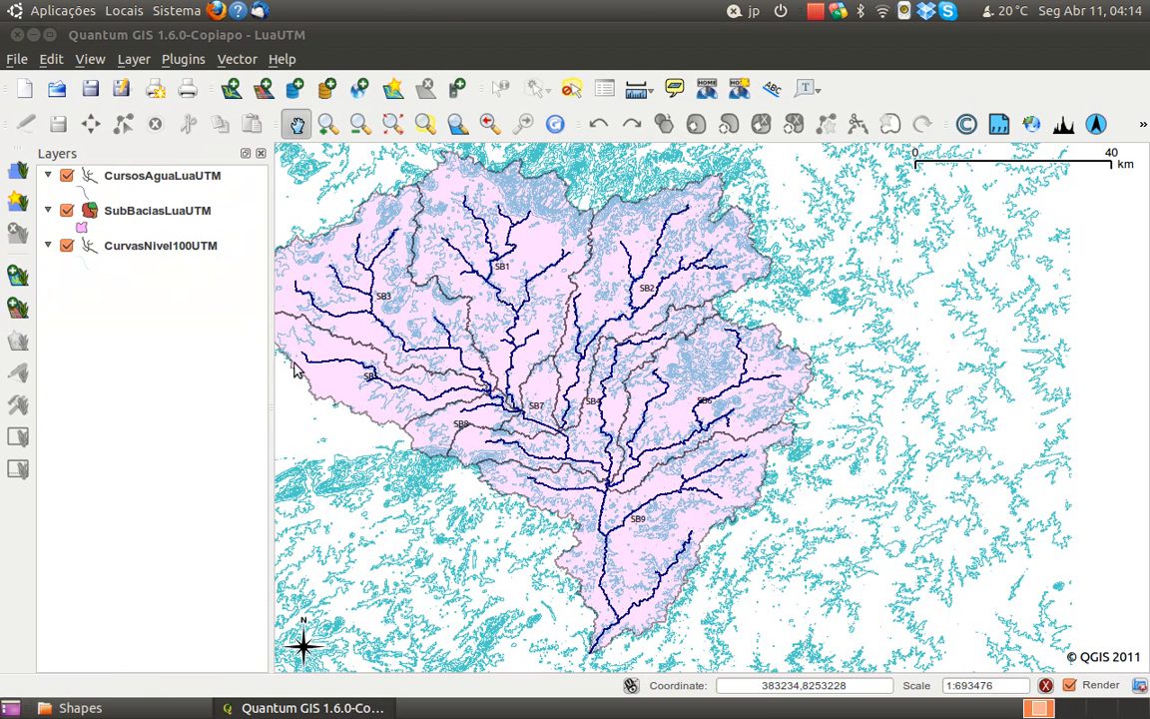
pyautogui.click(361, 164)
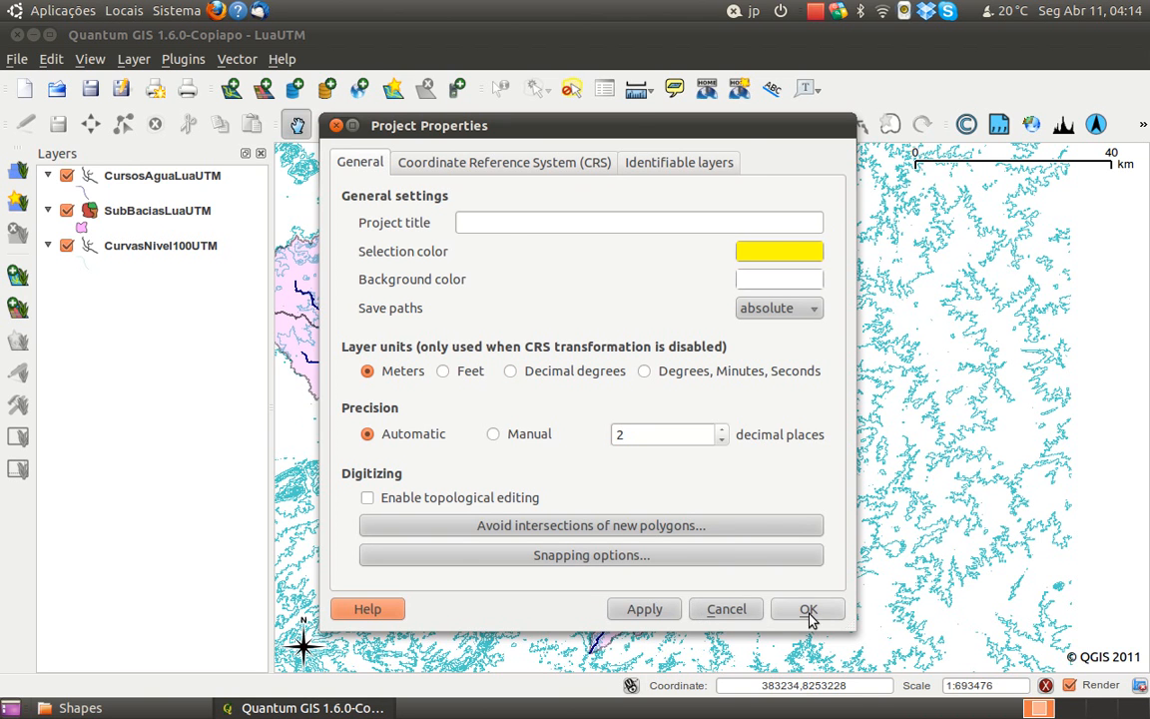
pyautogui.click(716, 611)
pyautogui.moveTo(526, 543); pyautogui.dragTo(606, 565)
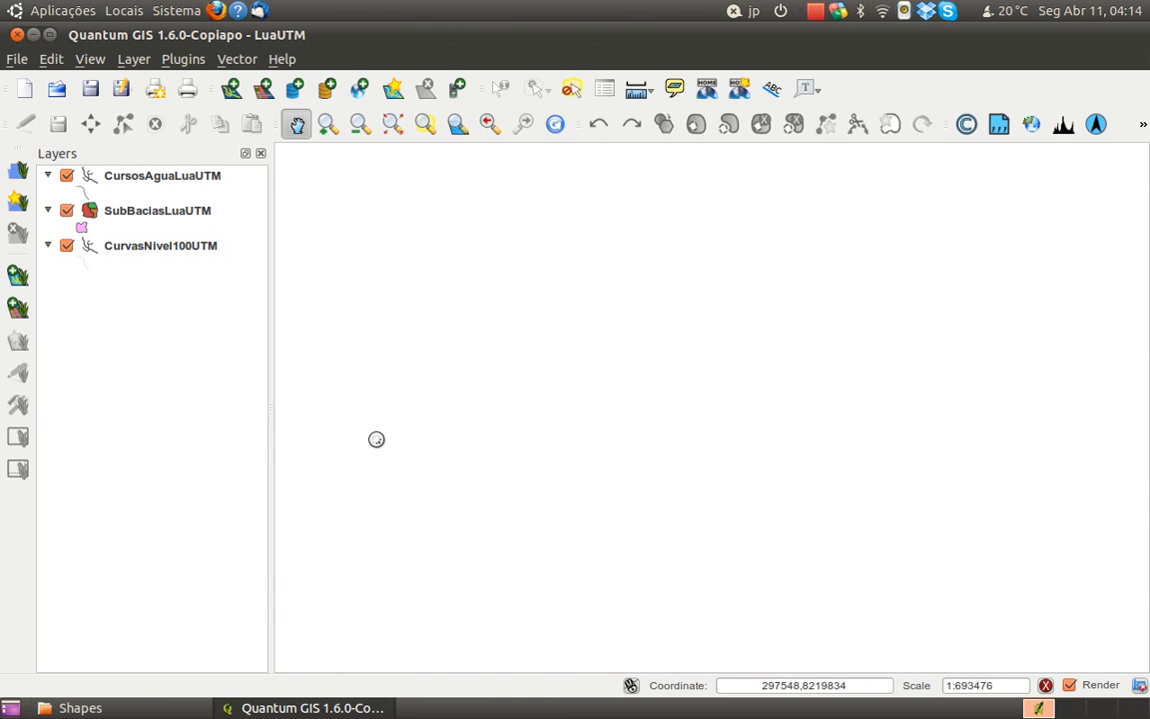
pyautogui.moveTo(365, 402); pyautogui.dragTo(424, 503)
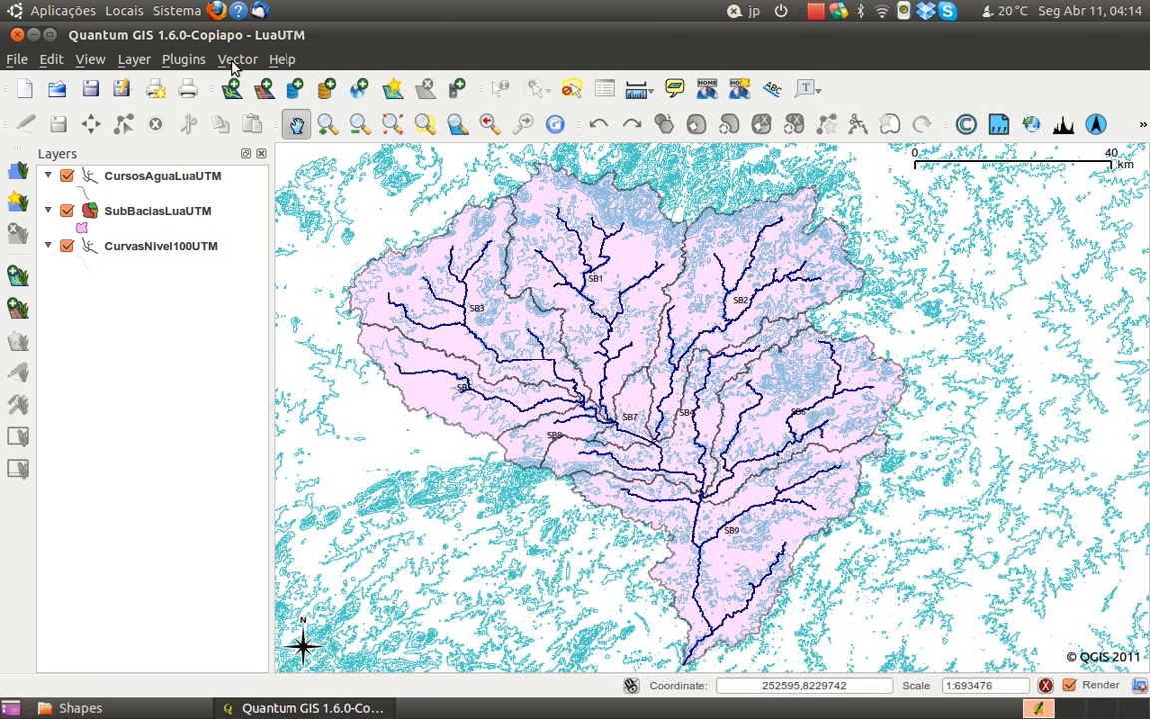
pyautogui.moveTo(476, 492); pyautogui.dragTo(484, 498)
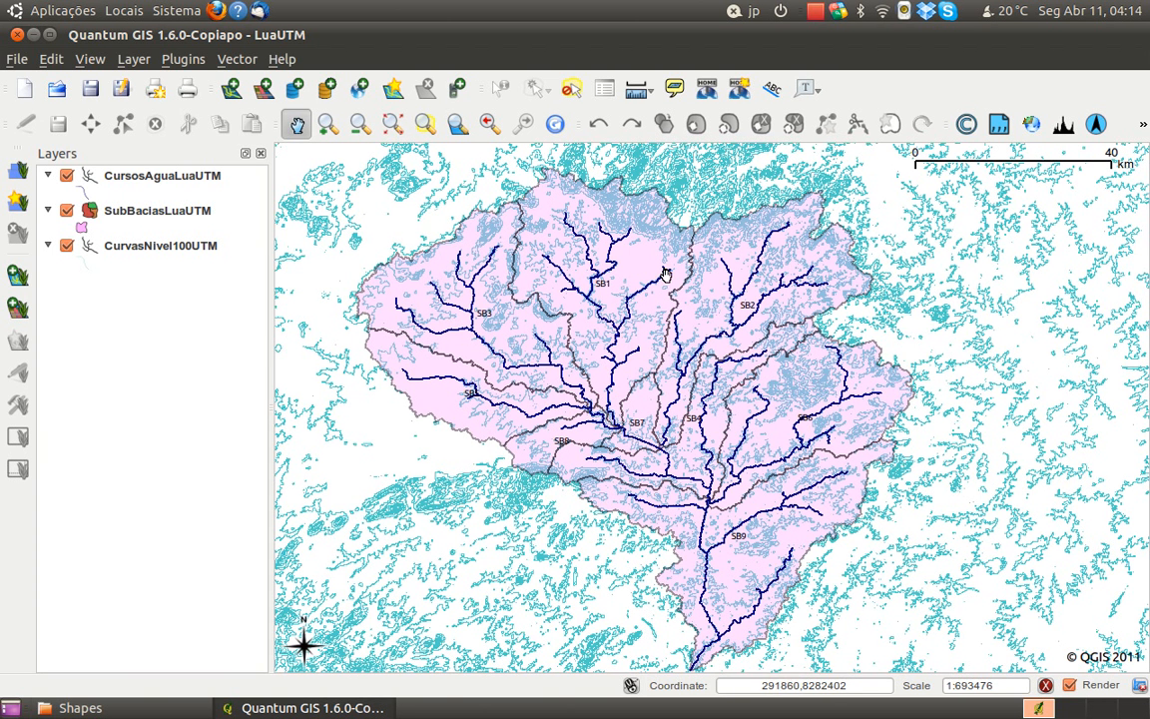
pyautogui.moveTo(937, 523); pyautogui.dragTo(896, 575)
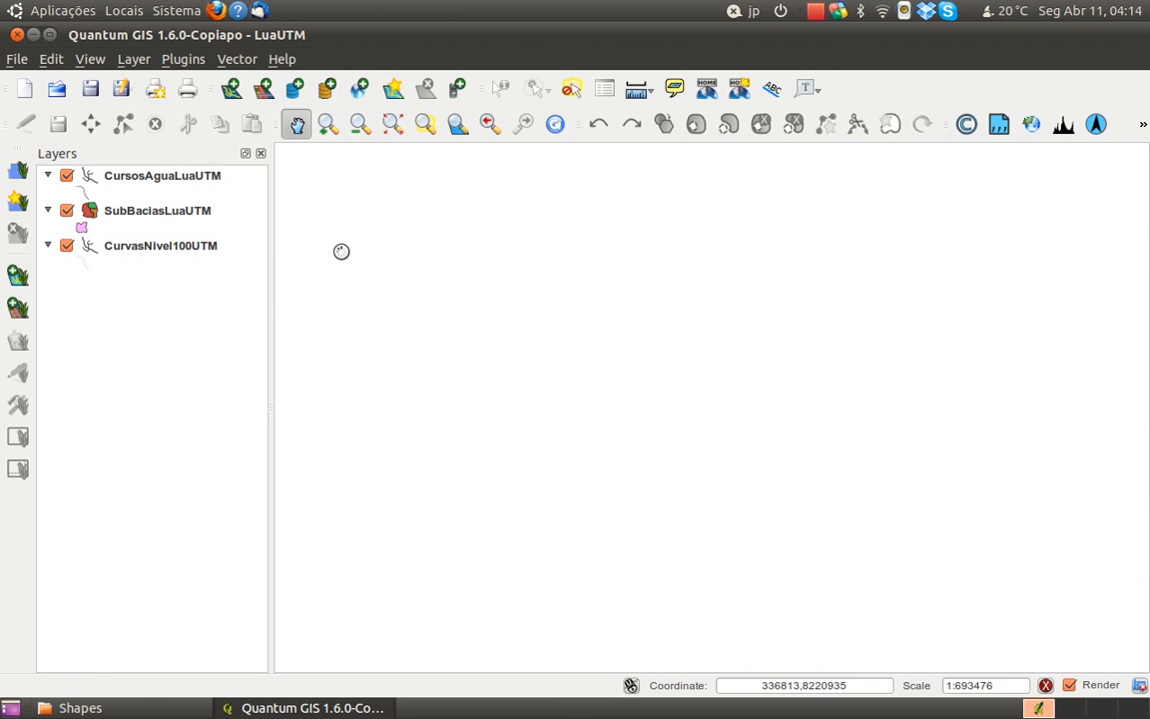
# Set up the Intersect geoprocessing tool with CursosAguaLuaUTM as the input vector layer and SubBaciasLuaUTM as the intersect layer
pyautogui.click(243, 60)
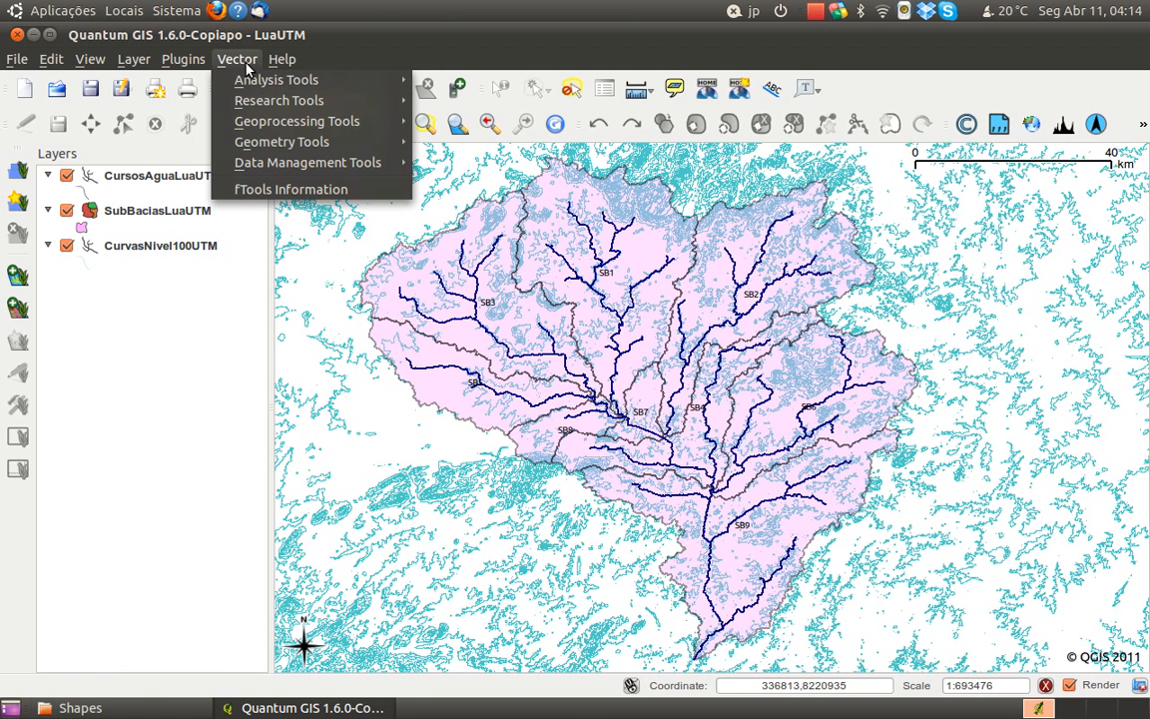
pyautogui.moveTo(262, 145)
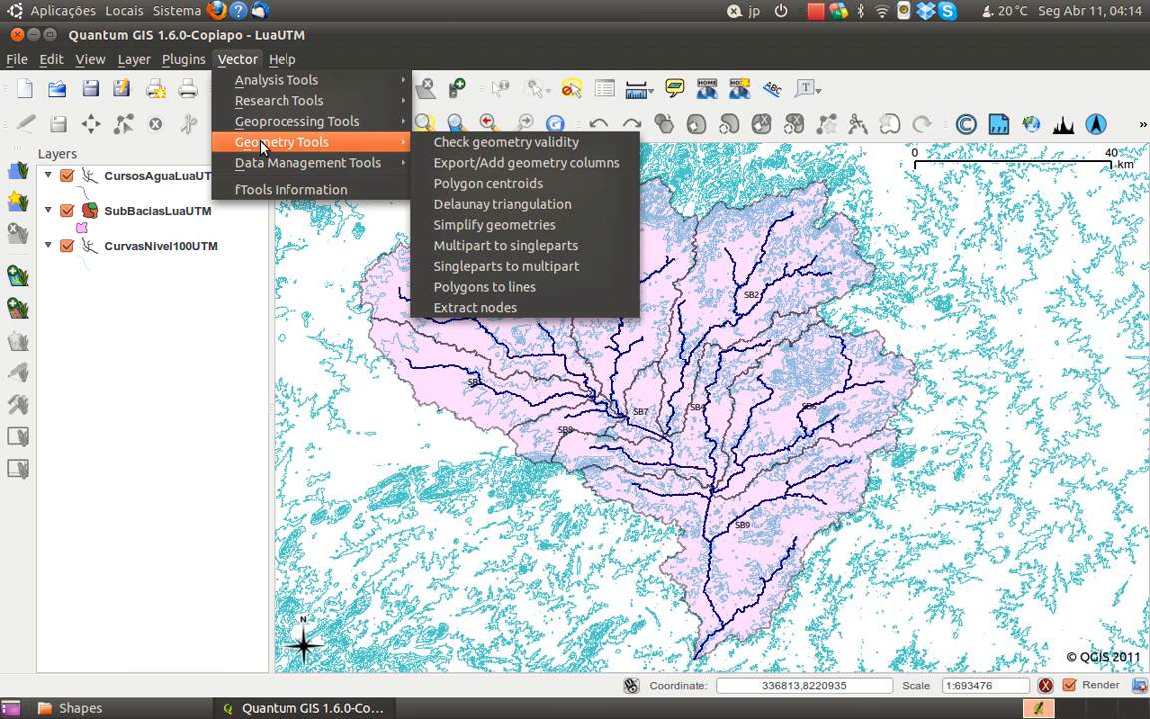
pyautogui.moveTo(272, 168)
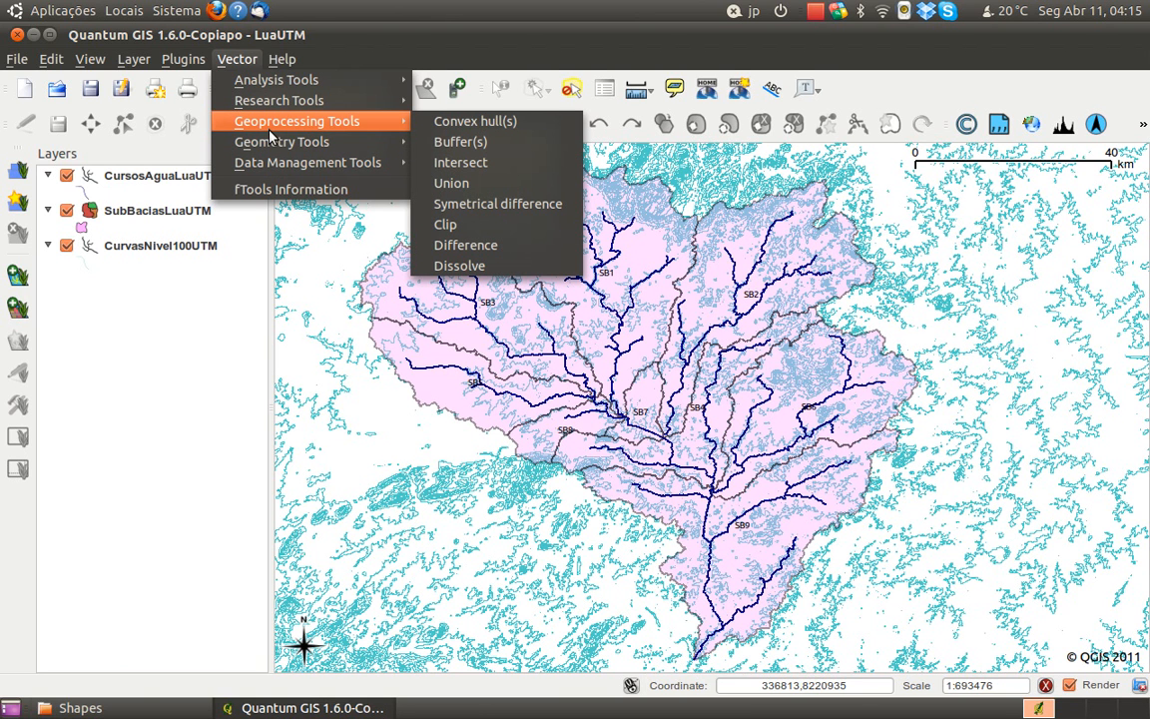
pyautogui.click(454, 161)
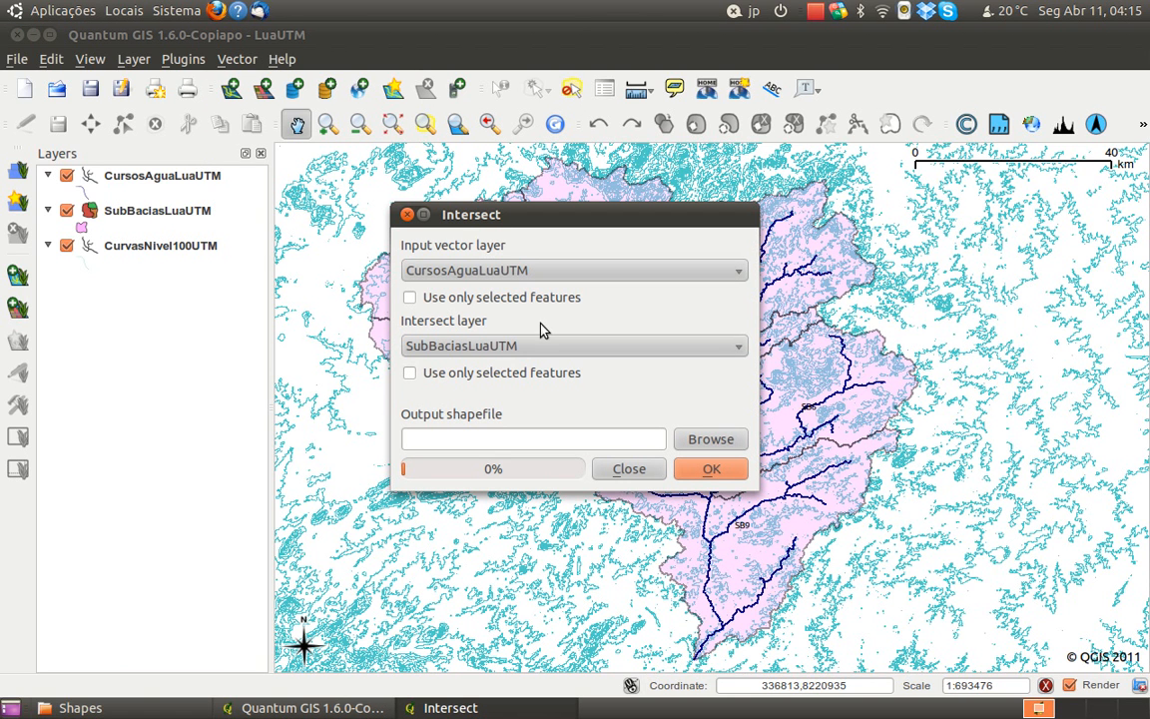
pyautogui.click(521, 270)
pyautogui.click(526, 270)
pyautogui.click(474, 346)
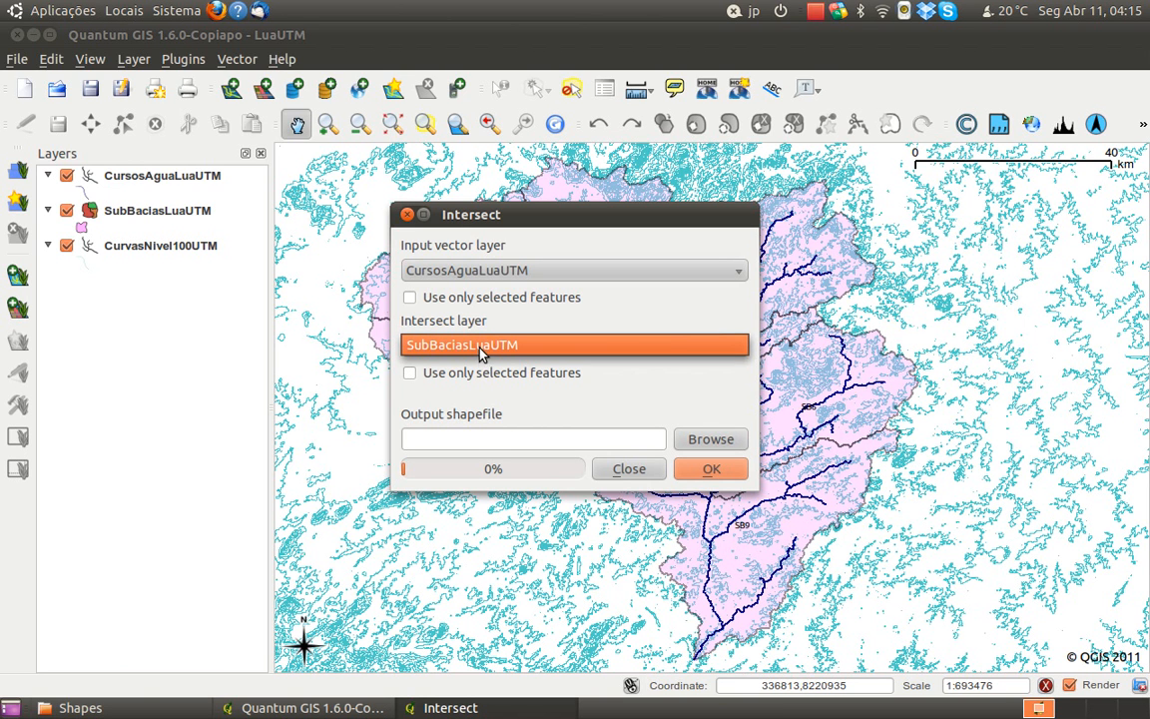
pyautogui.click(485, 349)
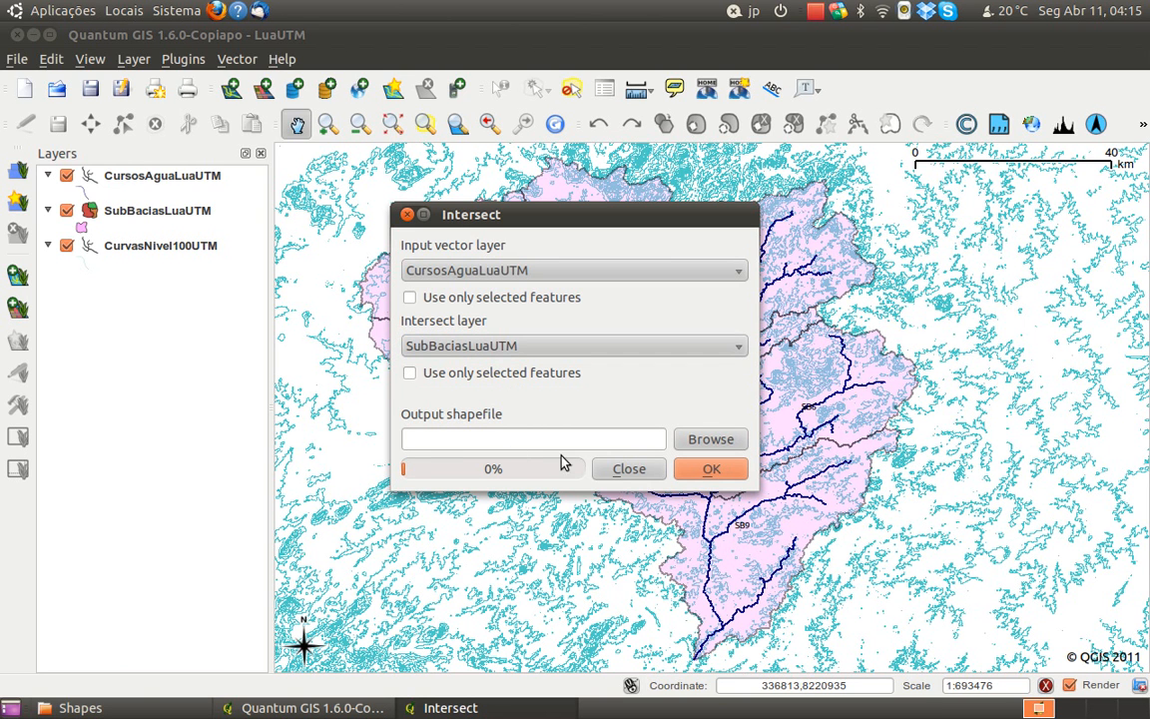
# Choose CurvasNivel100UTM-Lua in the Shapes folder as the Intersect output shapefile, accepting replacement, and close the tool without running it
pyautogui.click(707, 440)
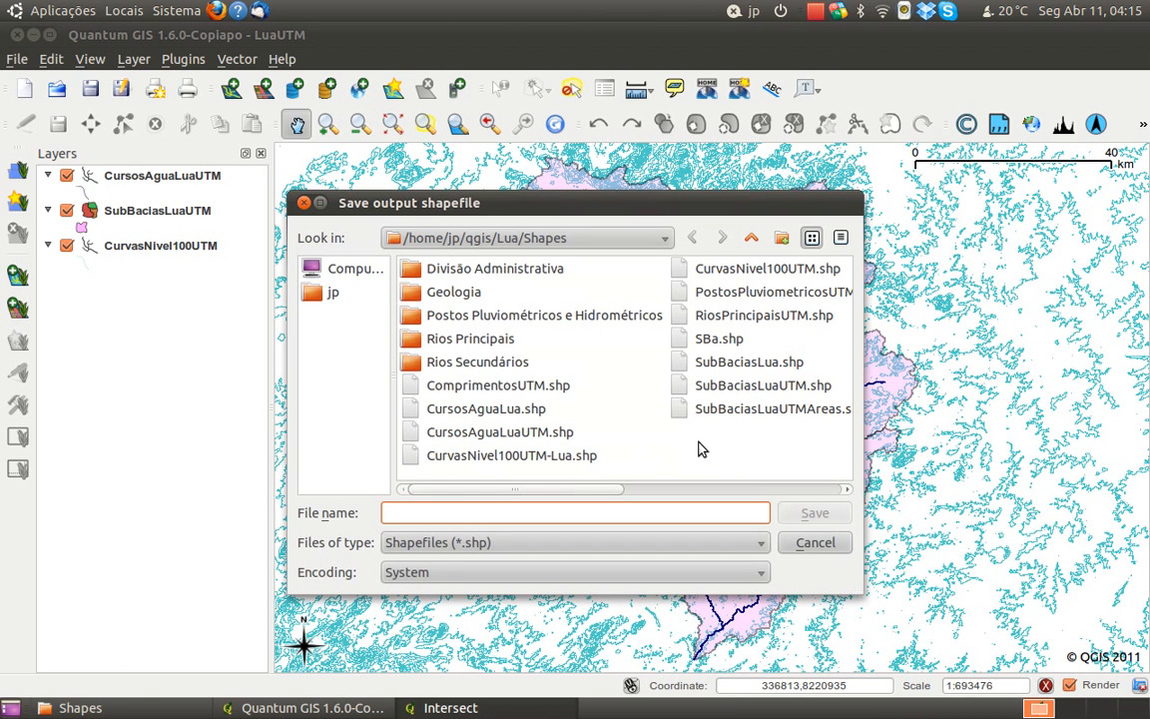
pyautogui.click(527, 457)
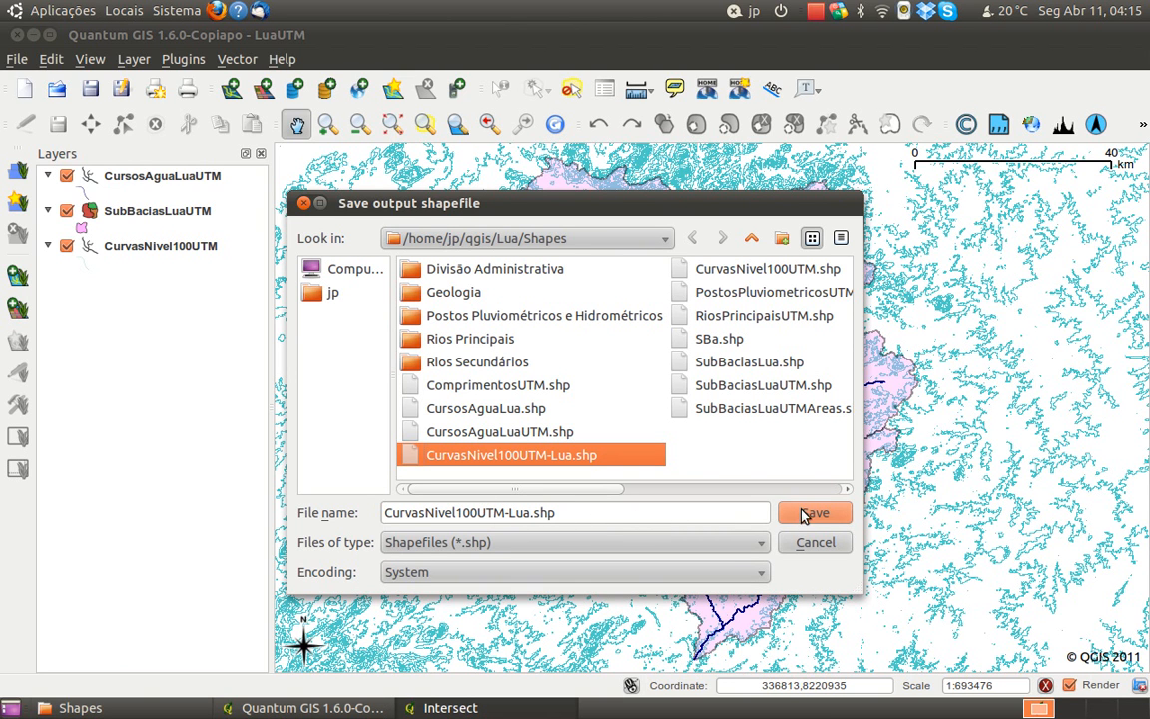
pyautogui.click(532, 510)
pyautogui.moveTo(530, 509); pyautogui.dragTo(524, 510)
pyautogui.click(599, 520)
pyautogui.press('BackSpace')
pyautogui.press('BackSpace')
pyautogui.press('BackSpace')
pyautogui.press('BackSpace')
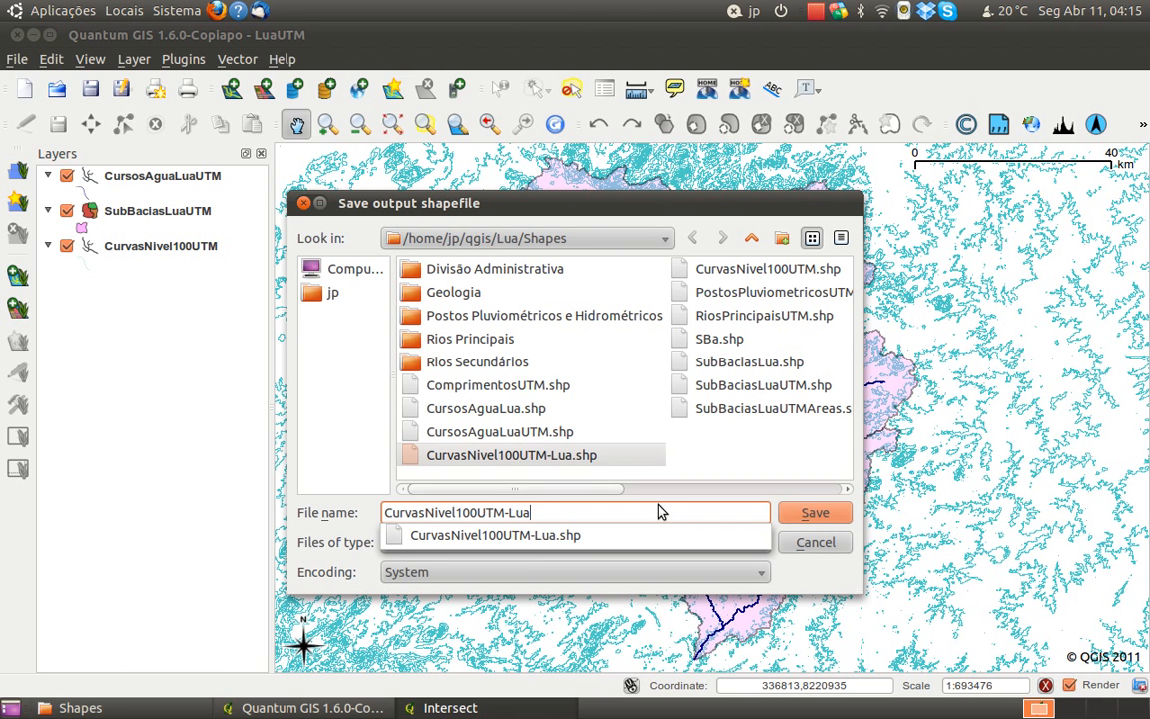
pyautogui.click(783, 521)
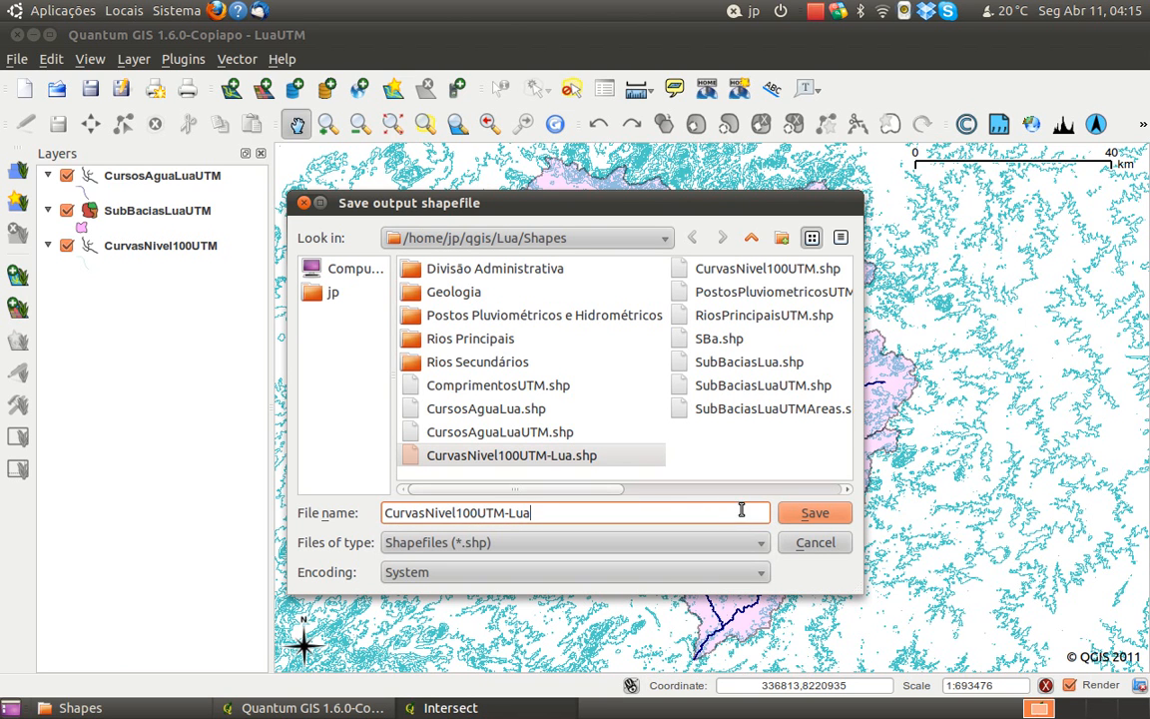
pyautogui.click(799, 521)
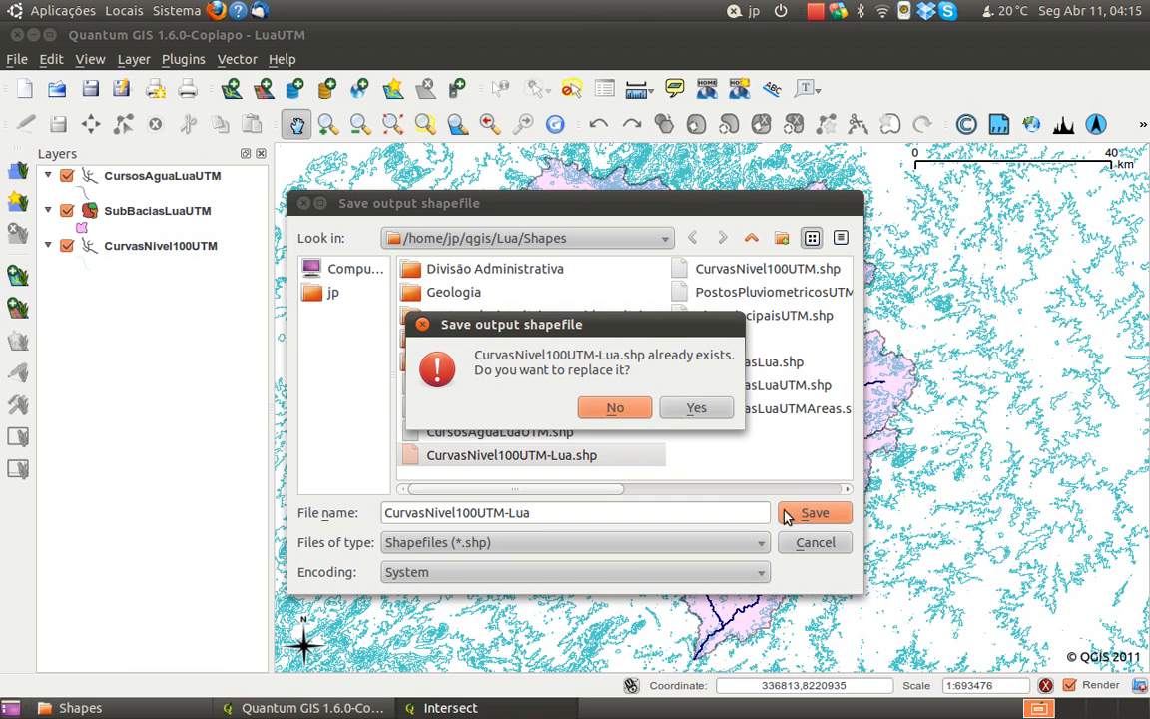
pyautogui.click(696, 410)
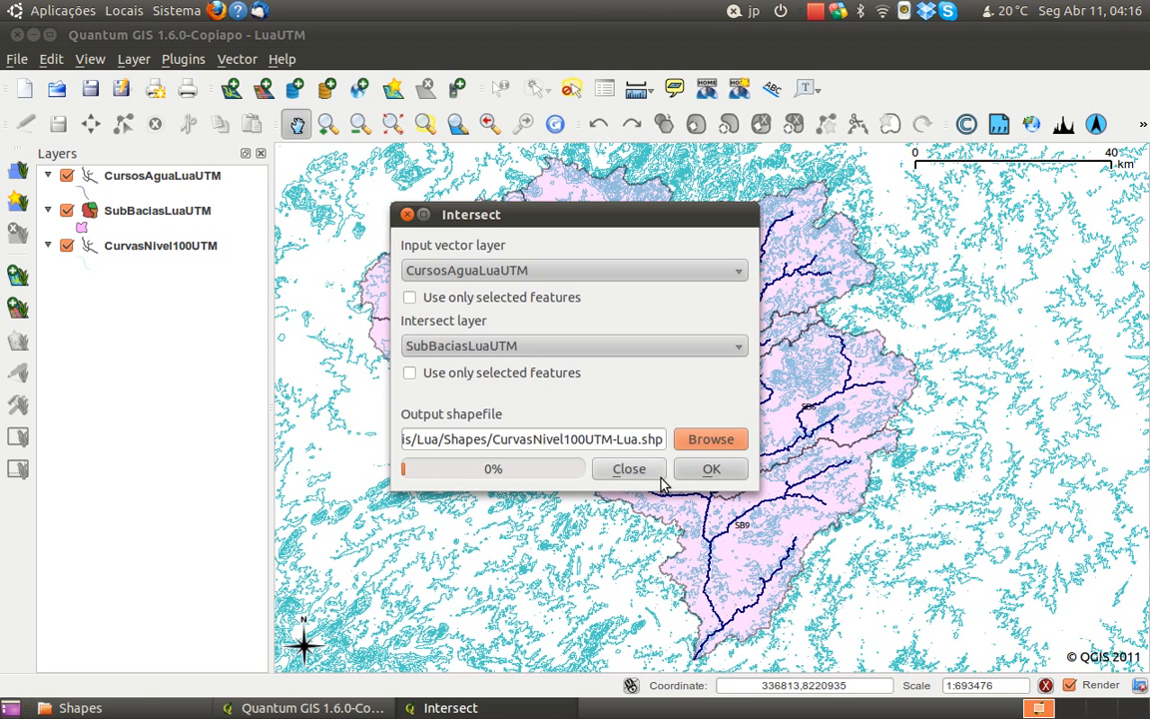
pyautogui.click(629, 469)
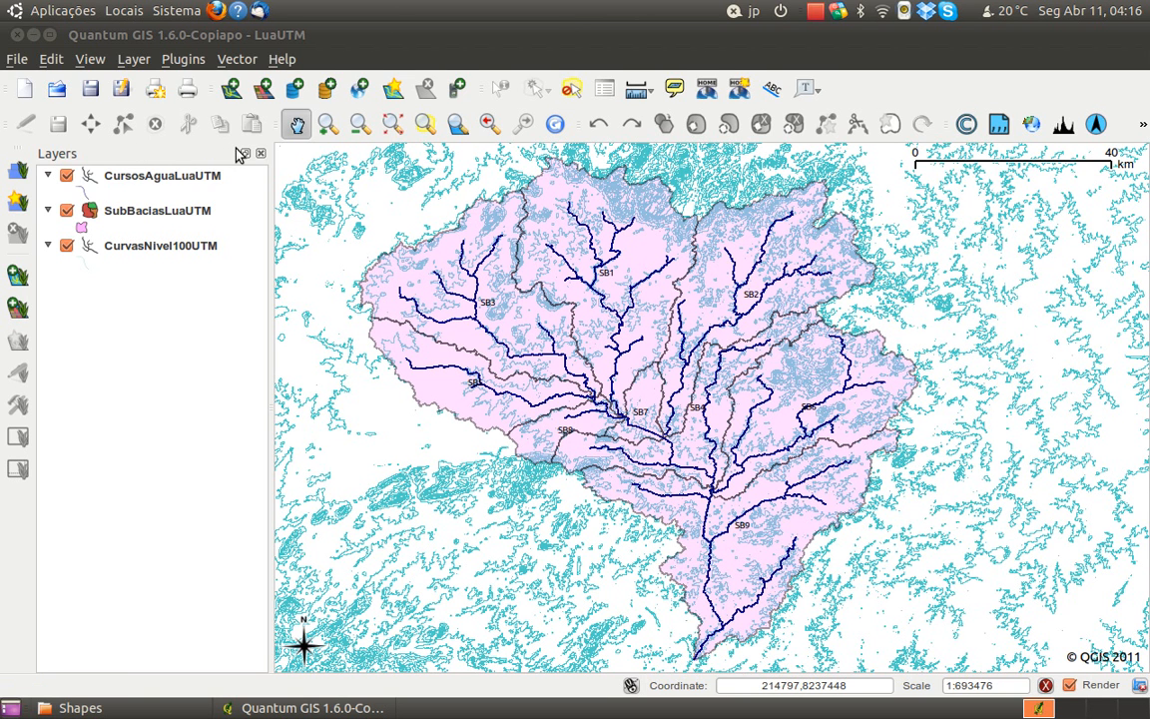
# Add the vector layer CurvasNivel100UTM-Lua.shp from the Lua/Shapes folder to the project
pyautogui.click(231, 89)
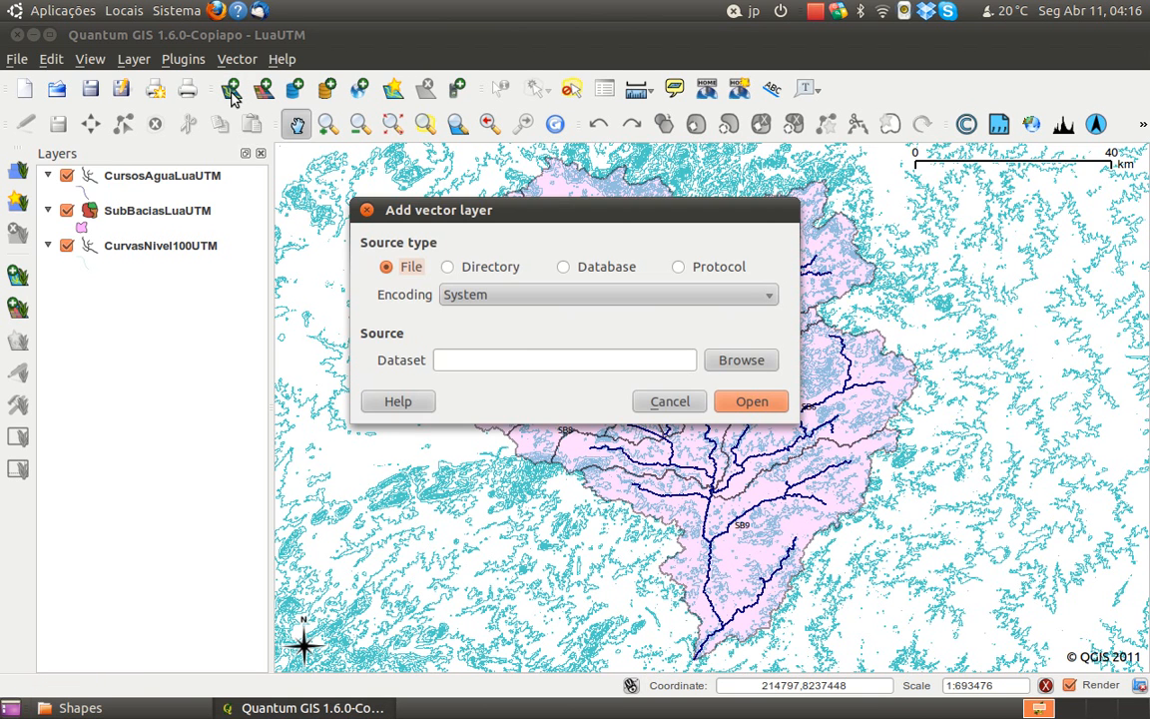
pyautogui.click(725, 362)
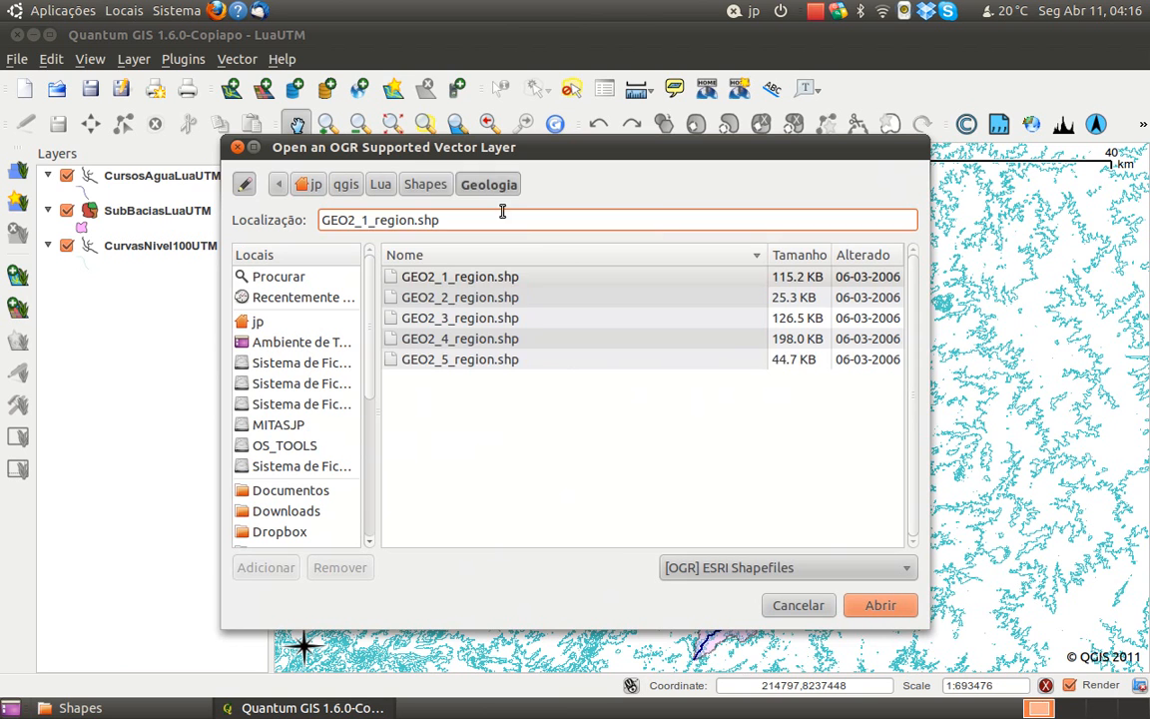
pyautogui.click(426, 183)
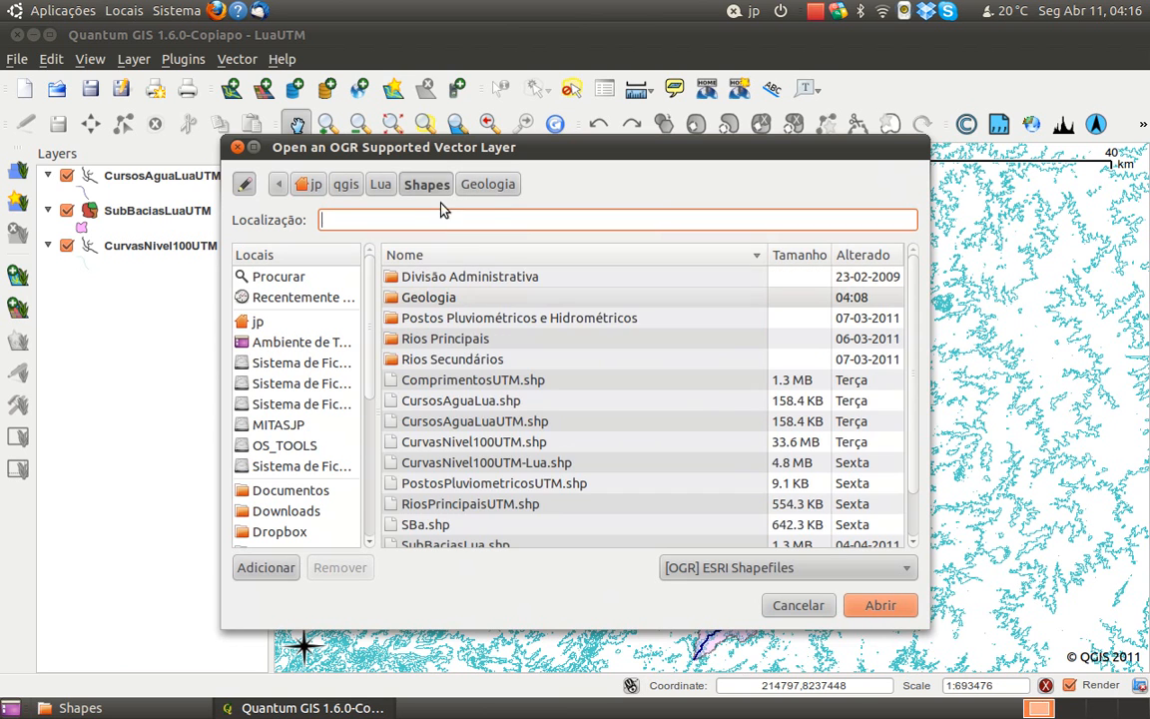
pyautogui.click(489, 464)
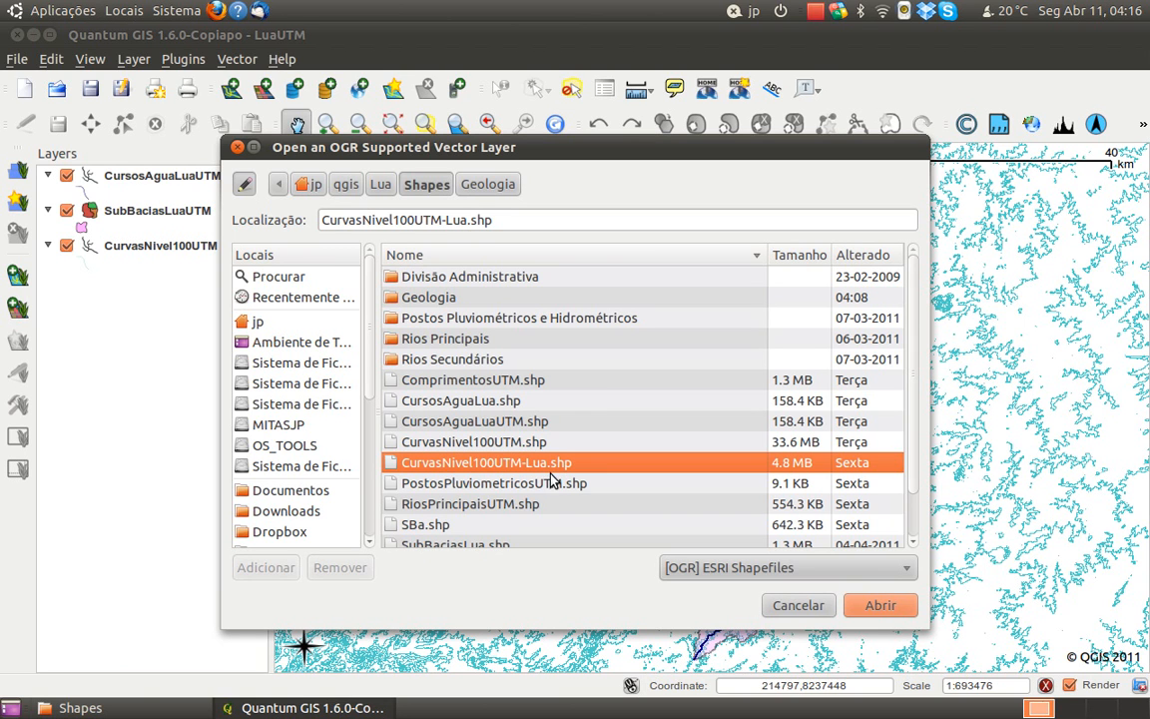
pyautogui.click(879, 606)
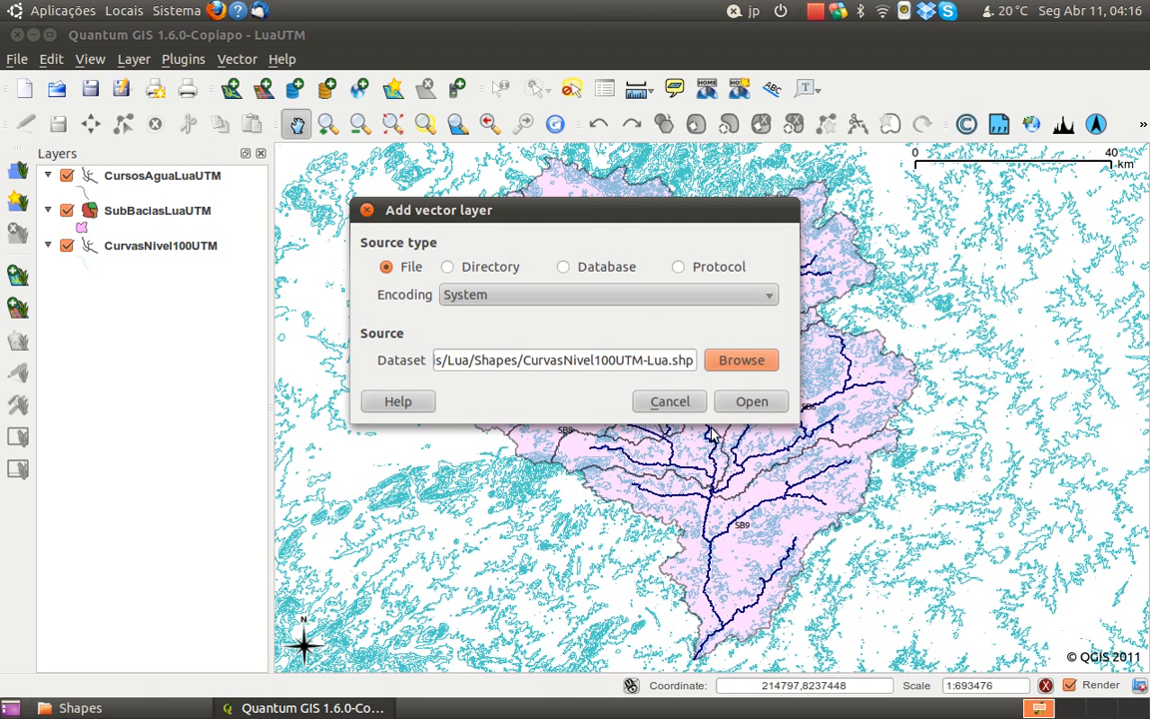
pyautogui.click(751, 403)
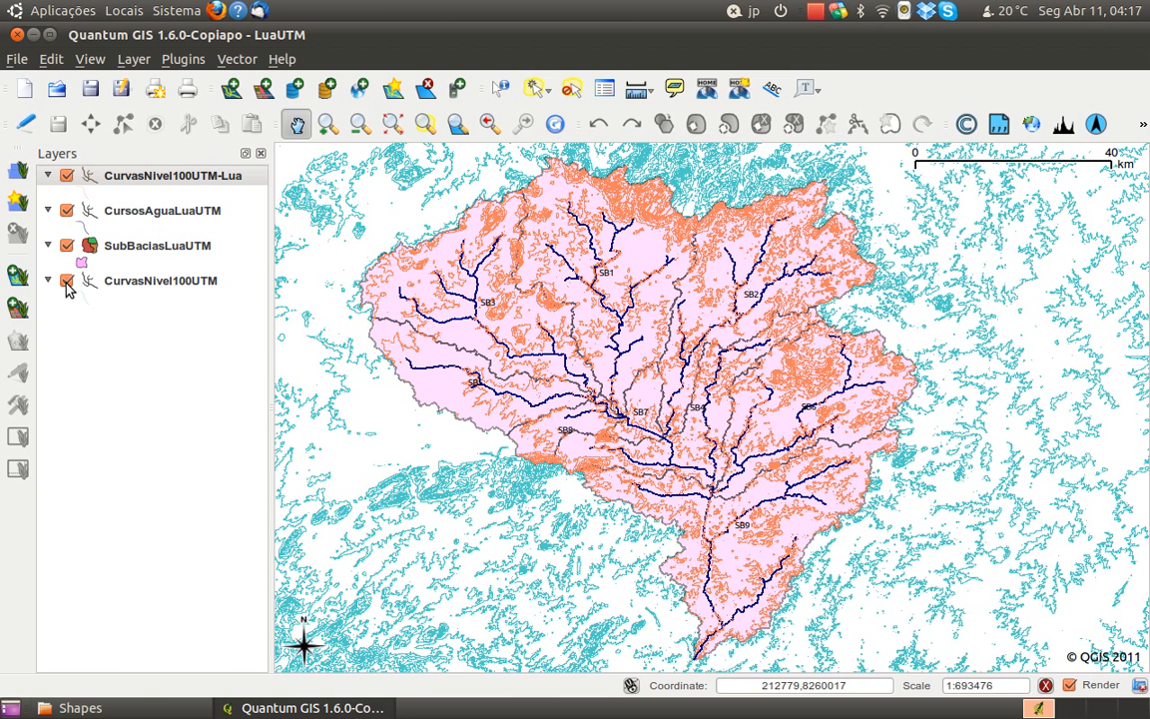
# Remove the CurvasNivel100UTM layer from the project and move CurvasNivel100UTM-Lua below SubBaciasLuaUTM in the layer order
pyautogui.click(67, 282)
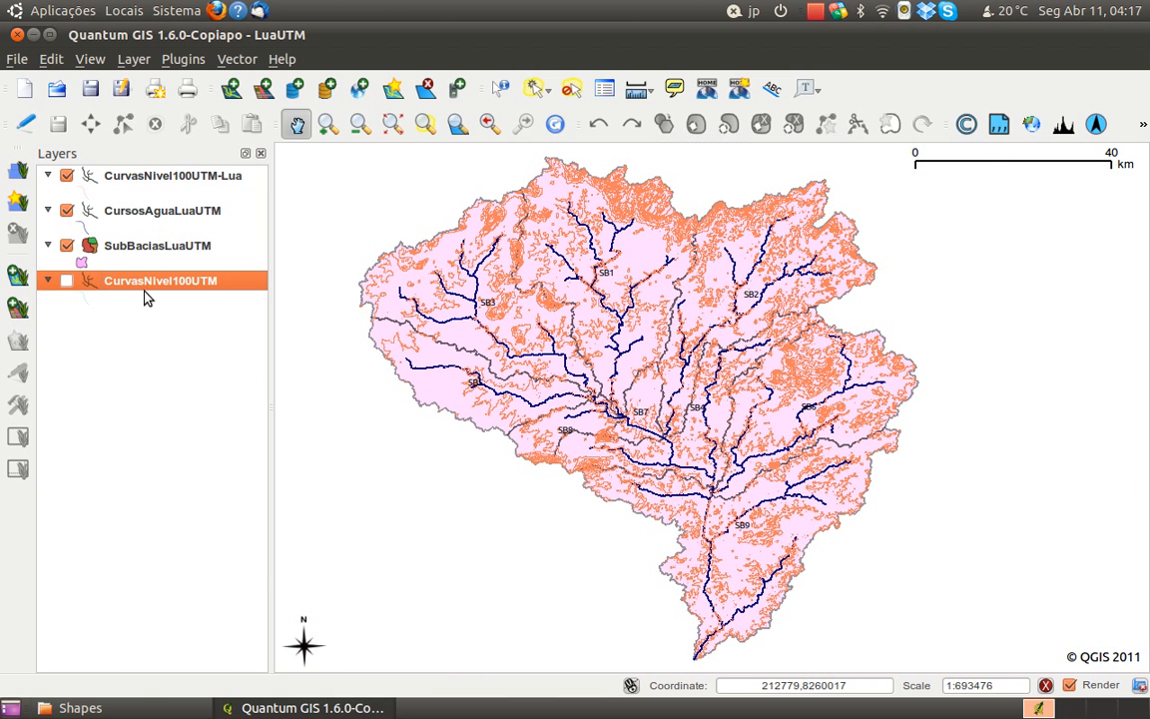
pyautogui.rightClick(146, 284)
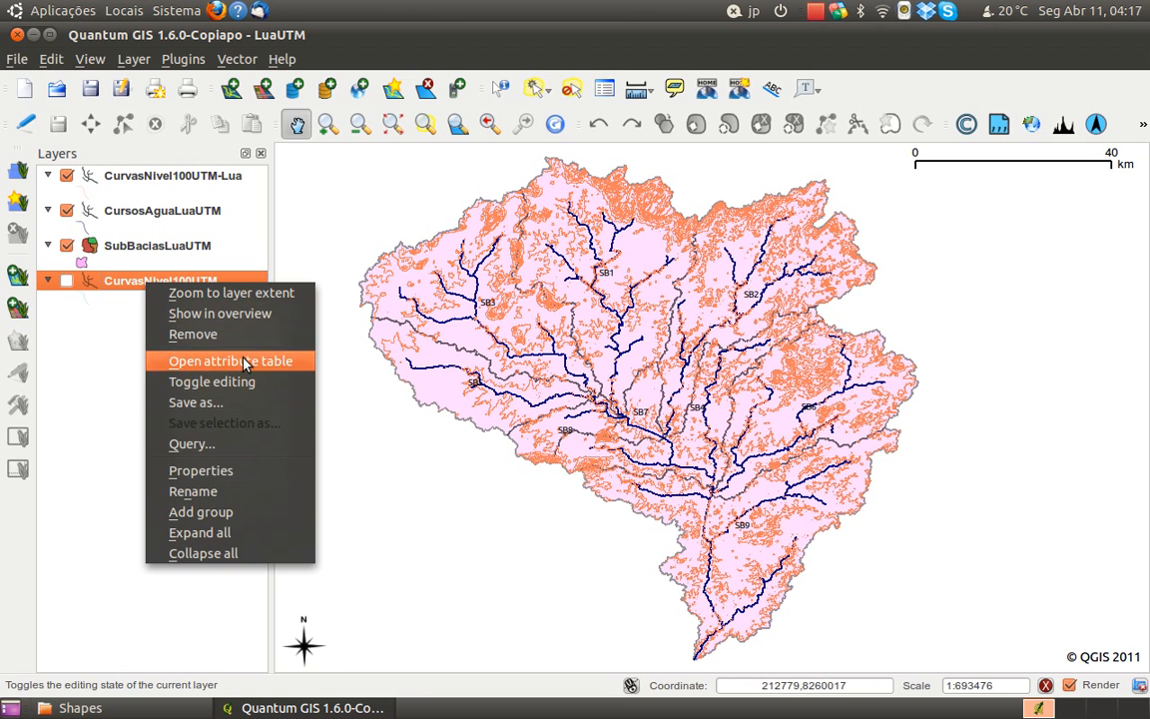
pyautogui.click(212, 334)
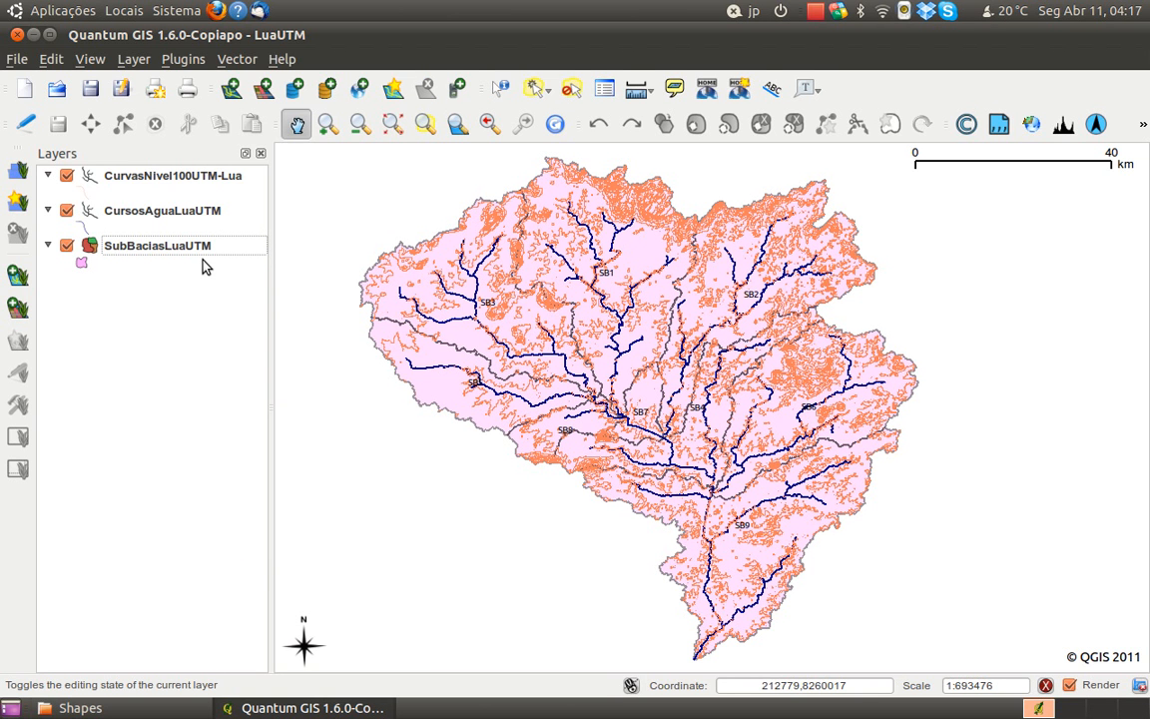
pyautogui.moveTo(166, 177); pyautogui.dragTo(162, 208)
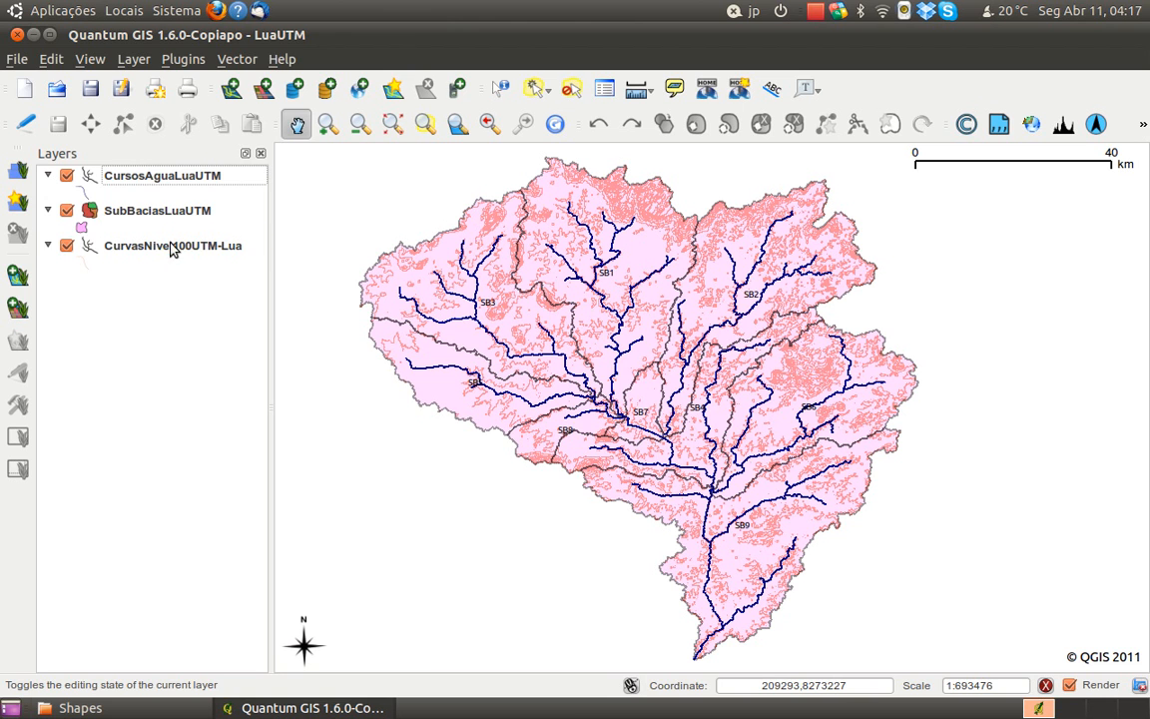
# Set the outline colour of the CurvasNivel100UTM-Lua layer to the basic khaki colour (RGB 170, 170, 127)
pyautogui.rightClick(170, 245)
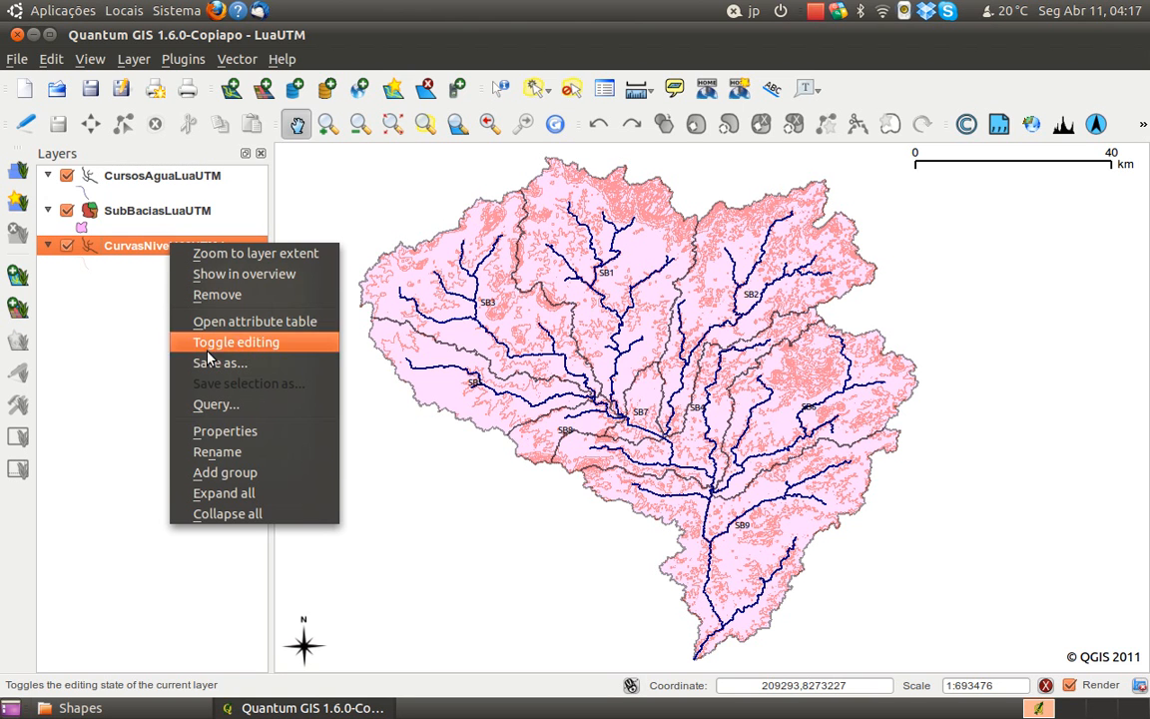
pyautogui.click(234, 433)
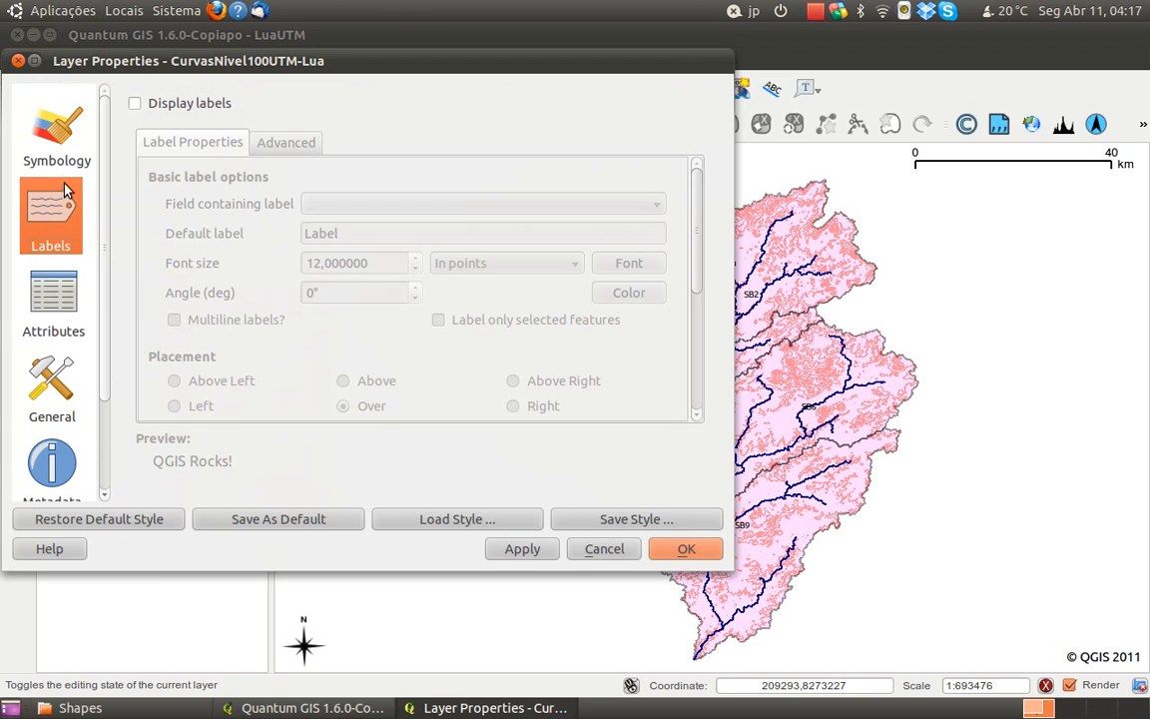
pyautogui.click(63, 149)
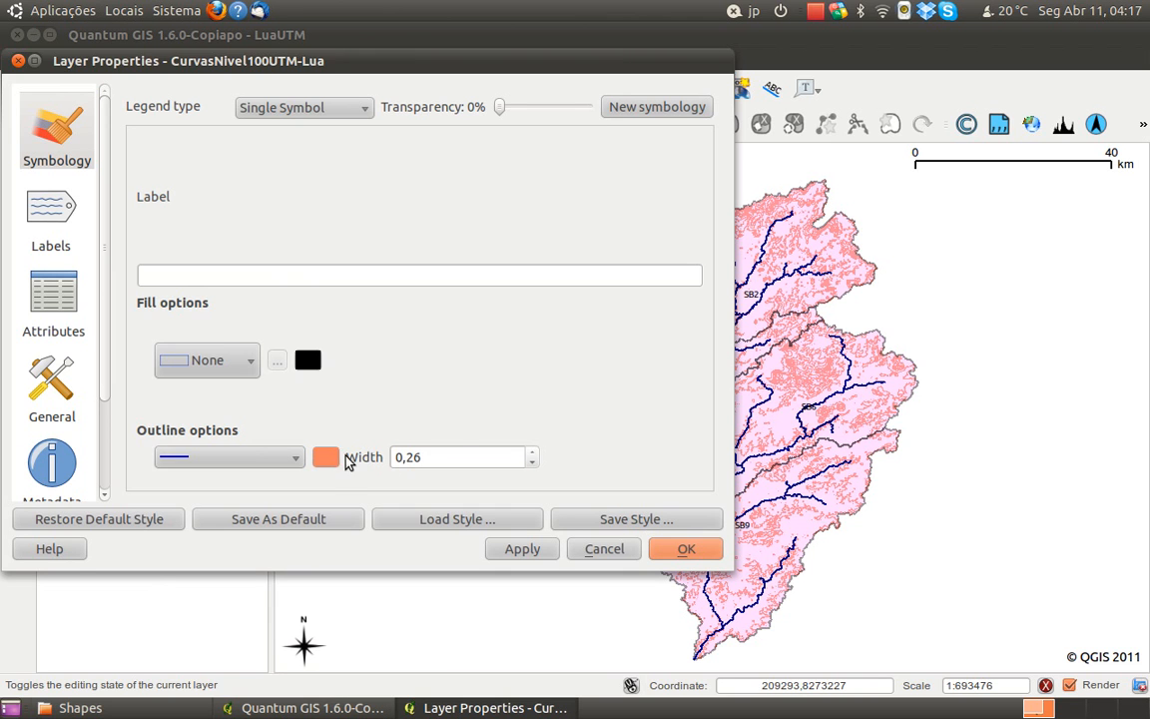
pyautogui.click(326, 457)
pyautogui.click(272, 215)
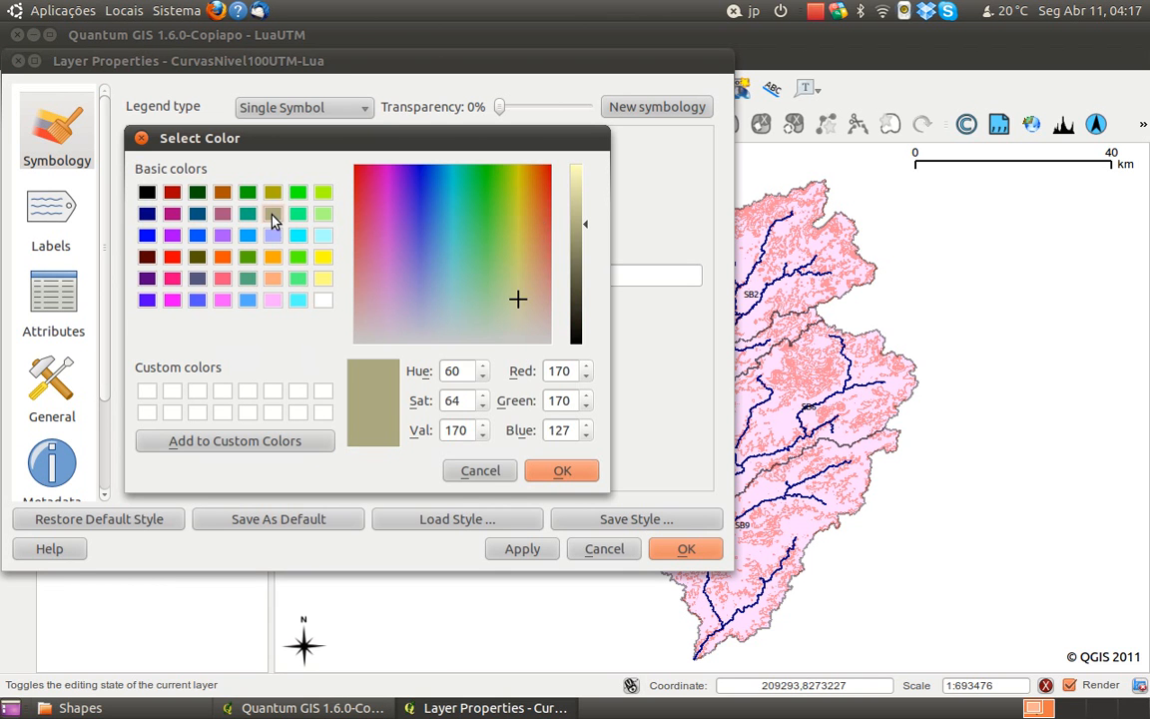
pyautogui.click(560, 470)
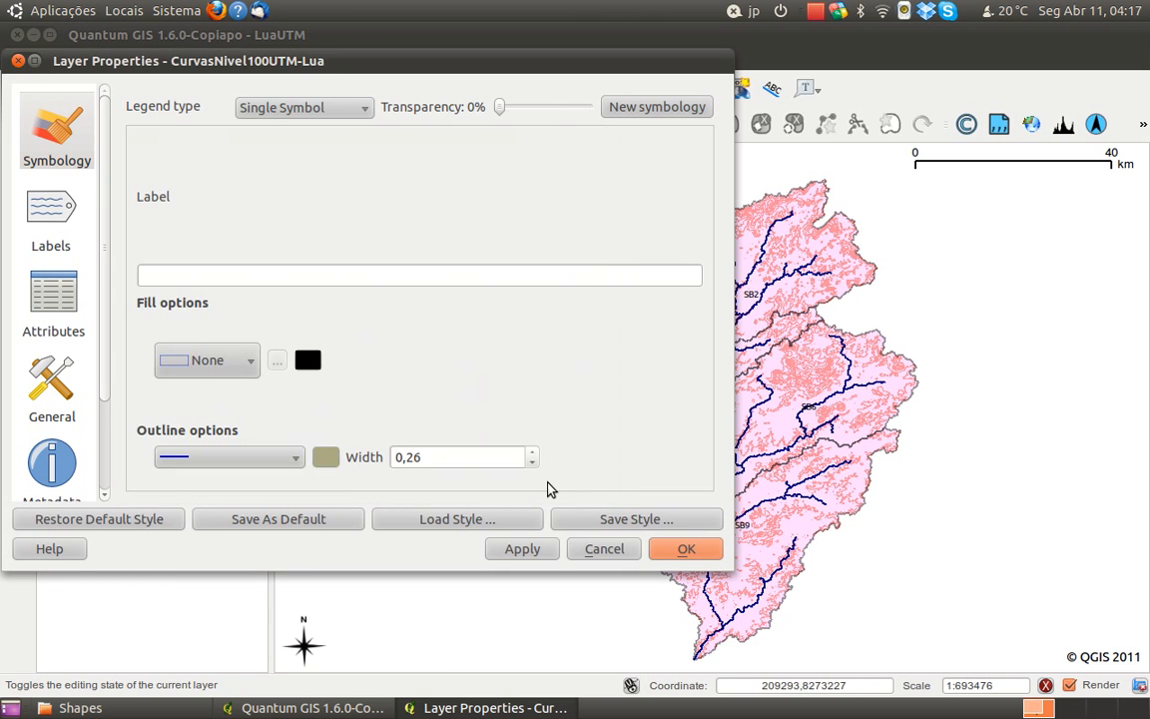
pyautogui.click(662, 552)
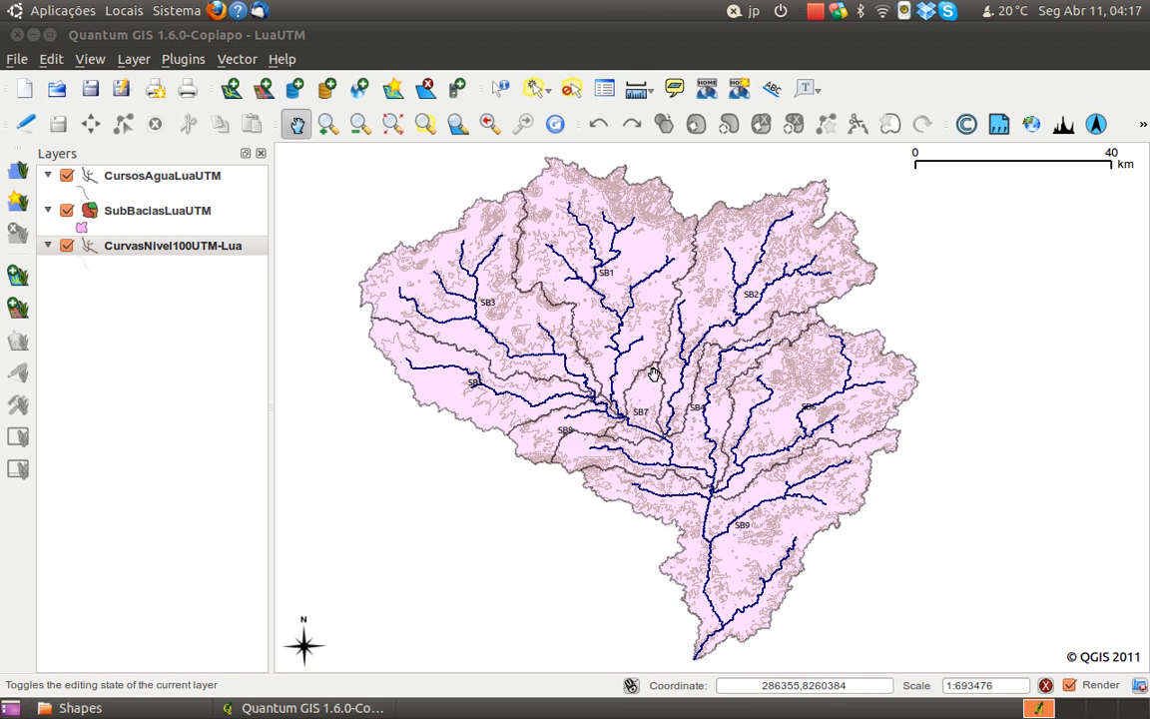
# Set the fill style of the SubBaciasLuaUTM layer to None in its symbology
pyautogui.click(149, 224)
pyautogui.rightClick(150, 224)
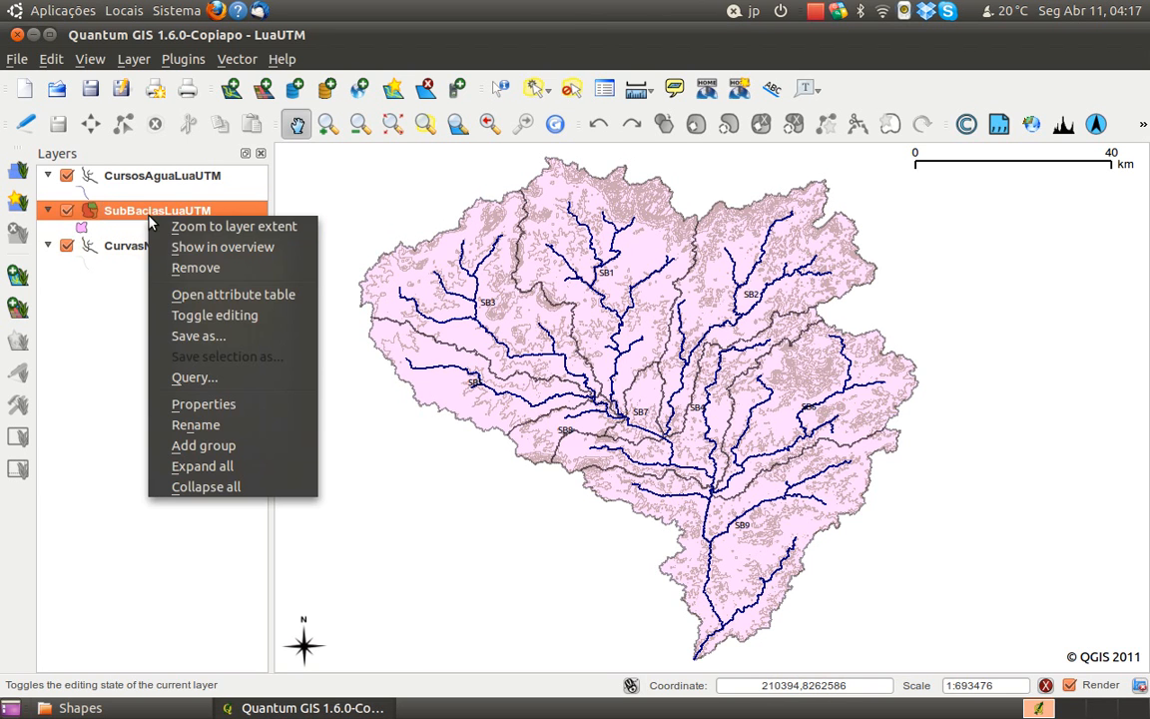
pyautogui.click(221, 406)
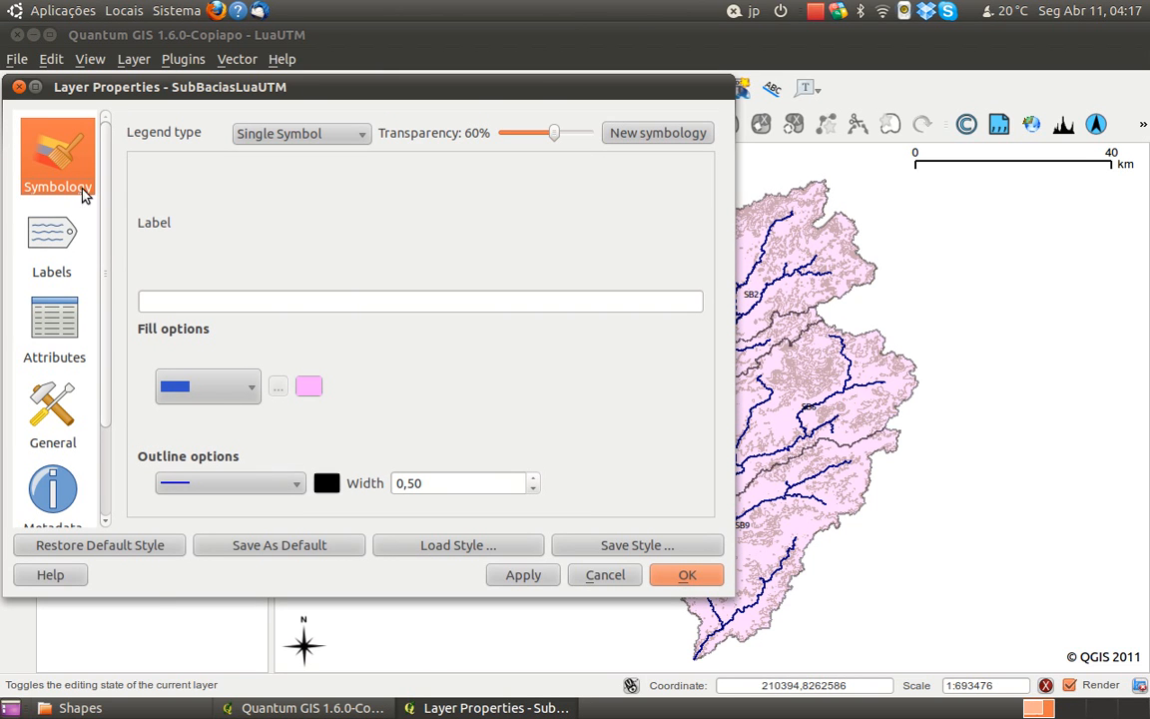
pyautogui.click(222, 395)
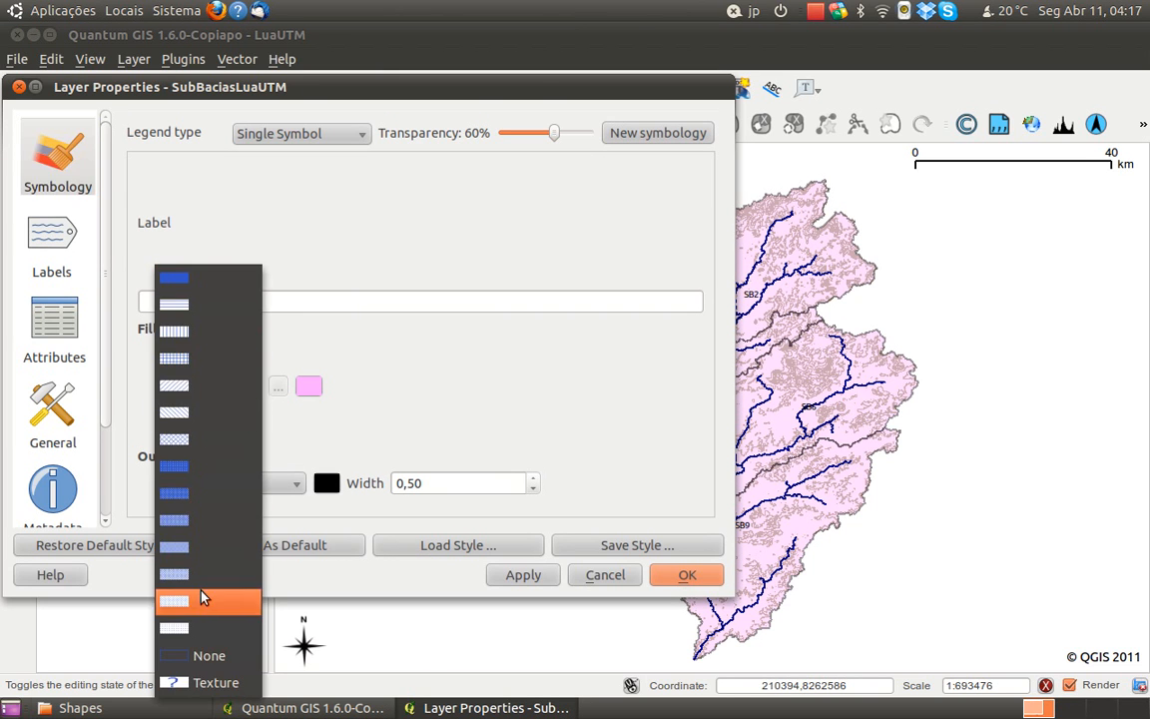
pyautogui.click(204, 654)
pyautogui.click(667, 583)
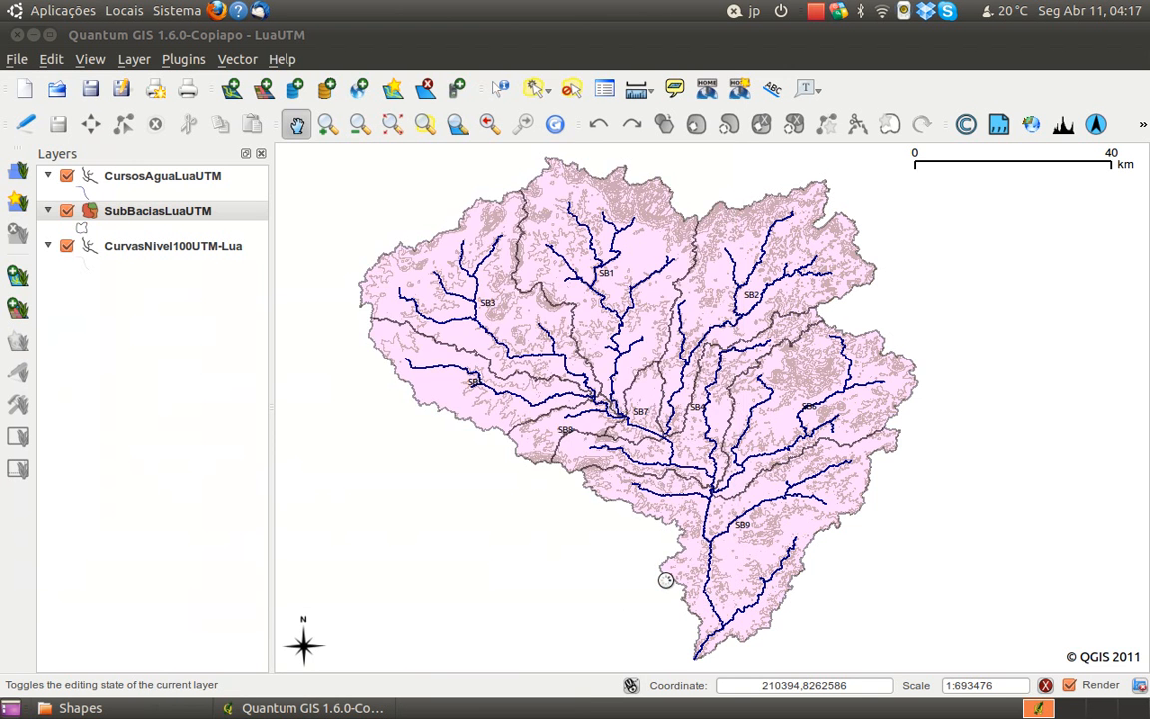
pyautogui.moveTo(935, 536); pyautogui.dragTo(962, 523)
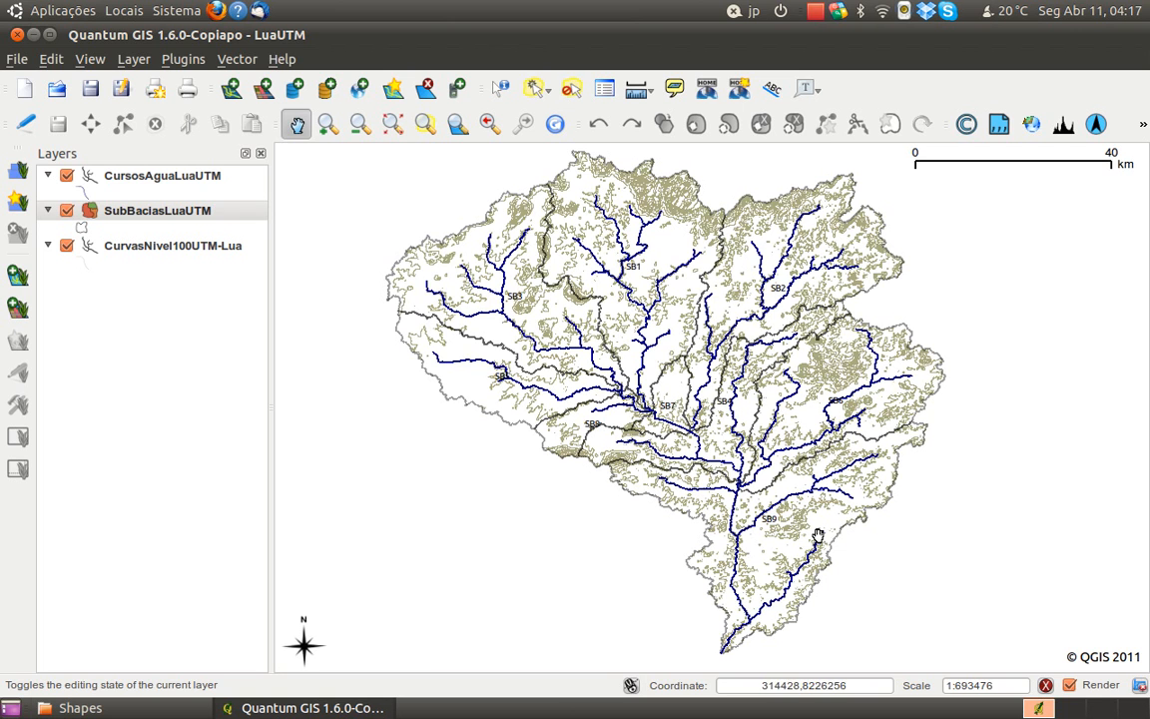
pyautogui.moveTo(847, 595); pyautogui.dragTo(829, 593)
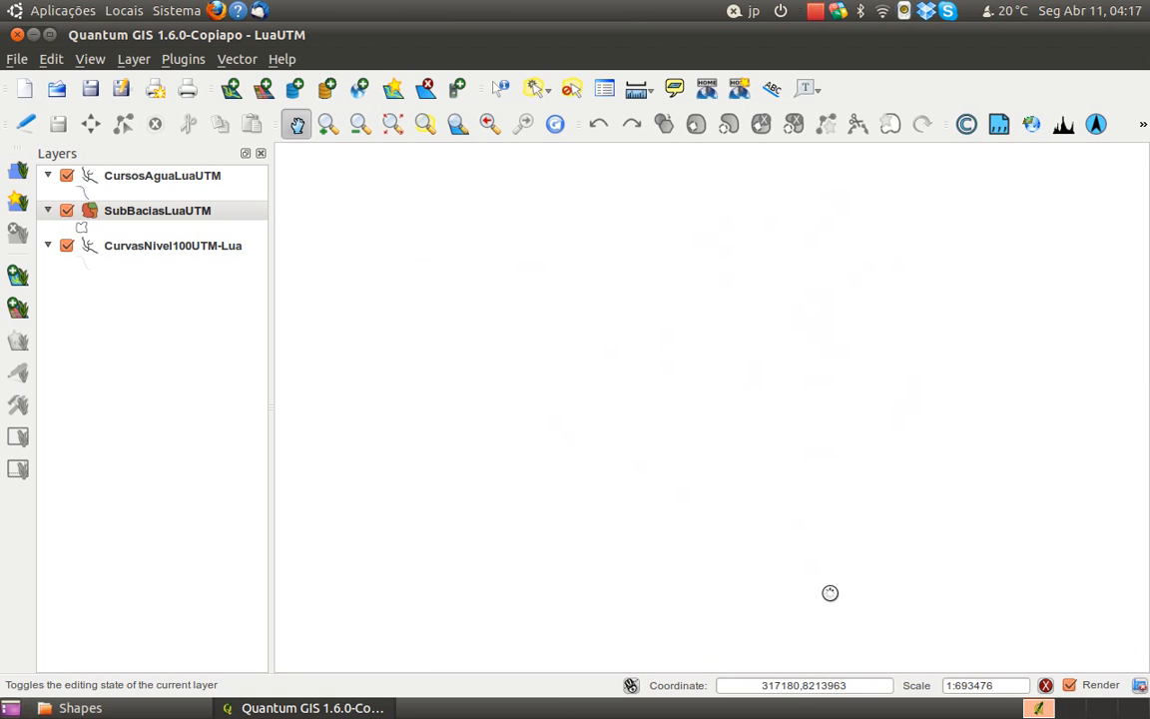
# Examine the contours, watercourses and sub-basin boundaries across the Lua basin, from its southern outlet to its full extent
pyautogui.scroll(1, 825, 609)
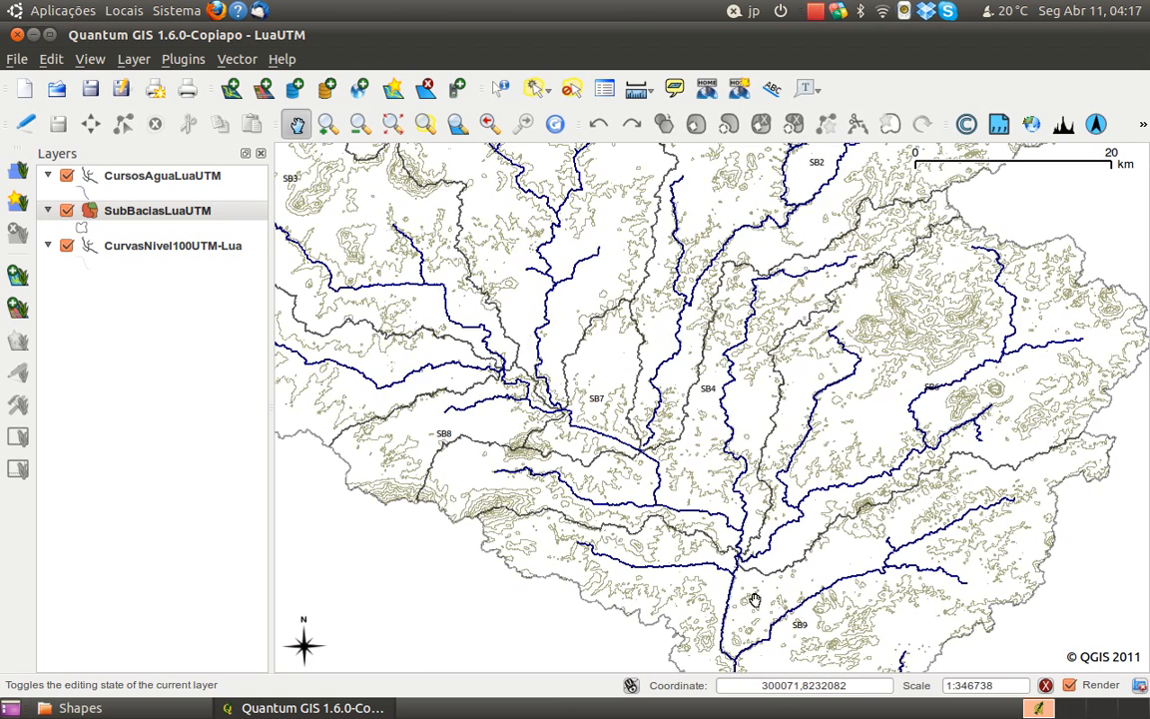
pyautogui.moveTo(816, 632); pyautogui.dragTo(786, 454)
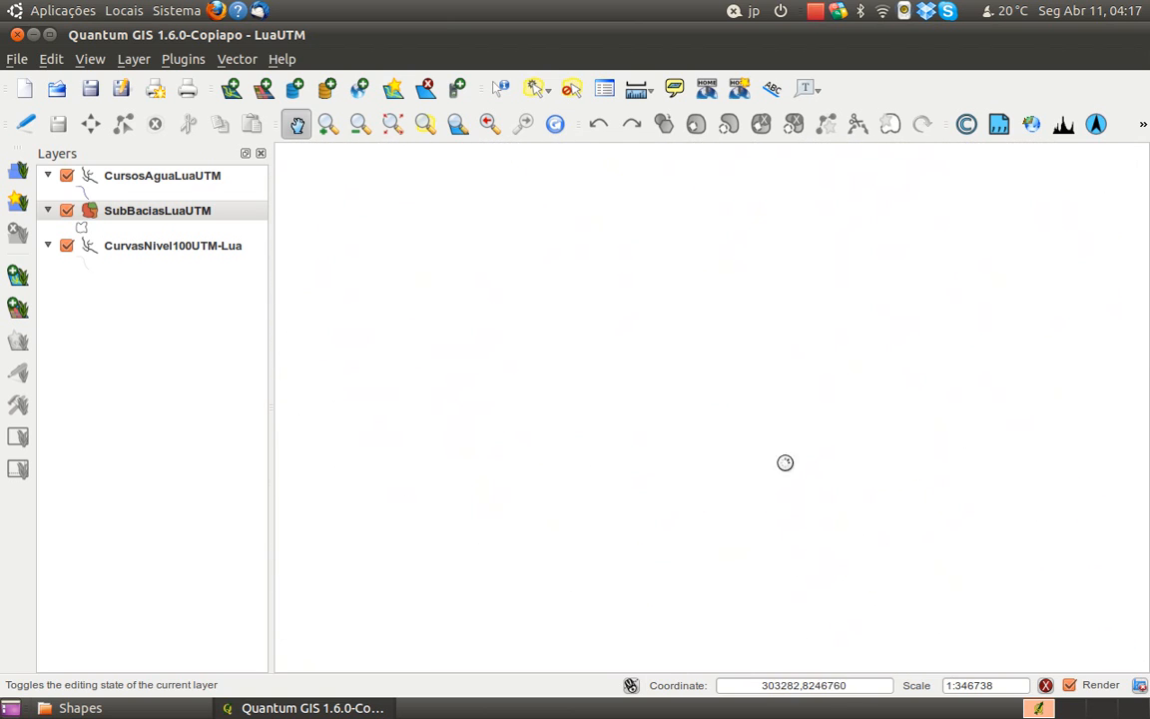
pyautogui.moveTo(770, 545); pyautogui.dragTo(739, 417)
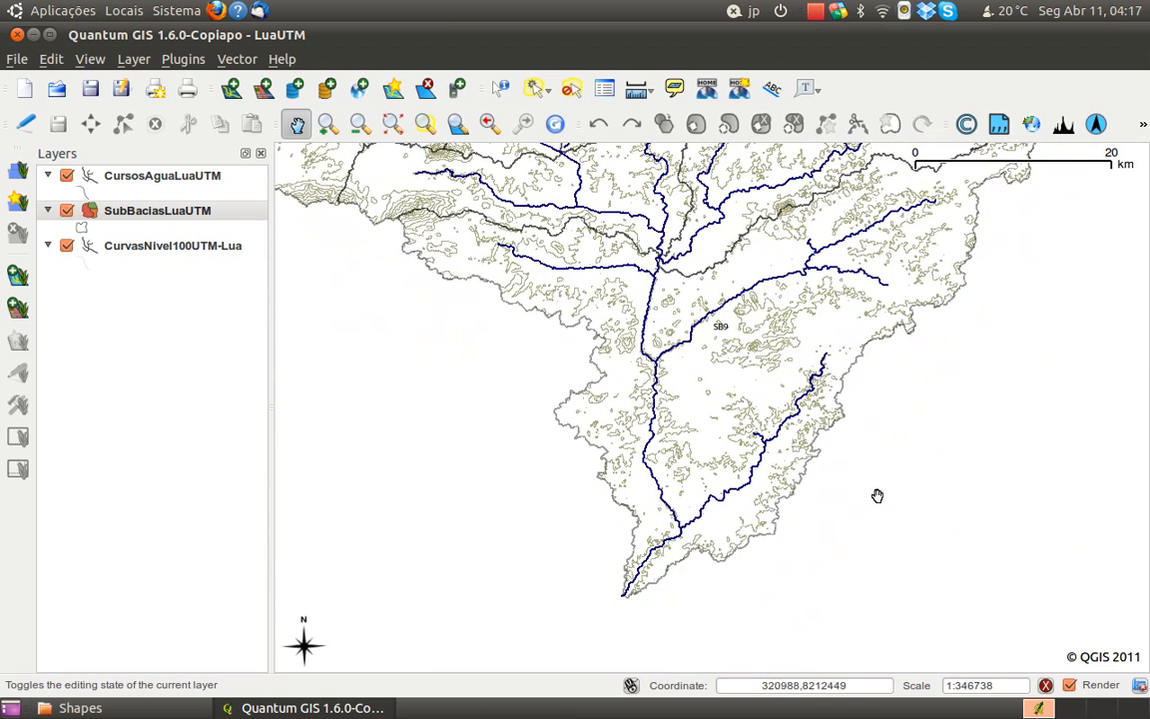
pyautogui.moveTo(697, 375); pyautogui.dragTo(699, 416)
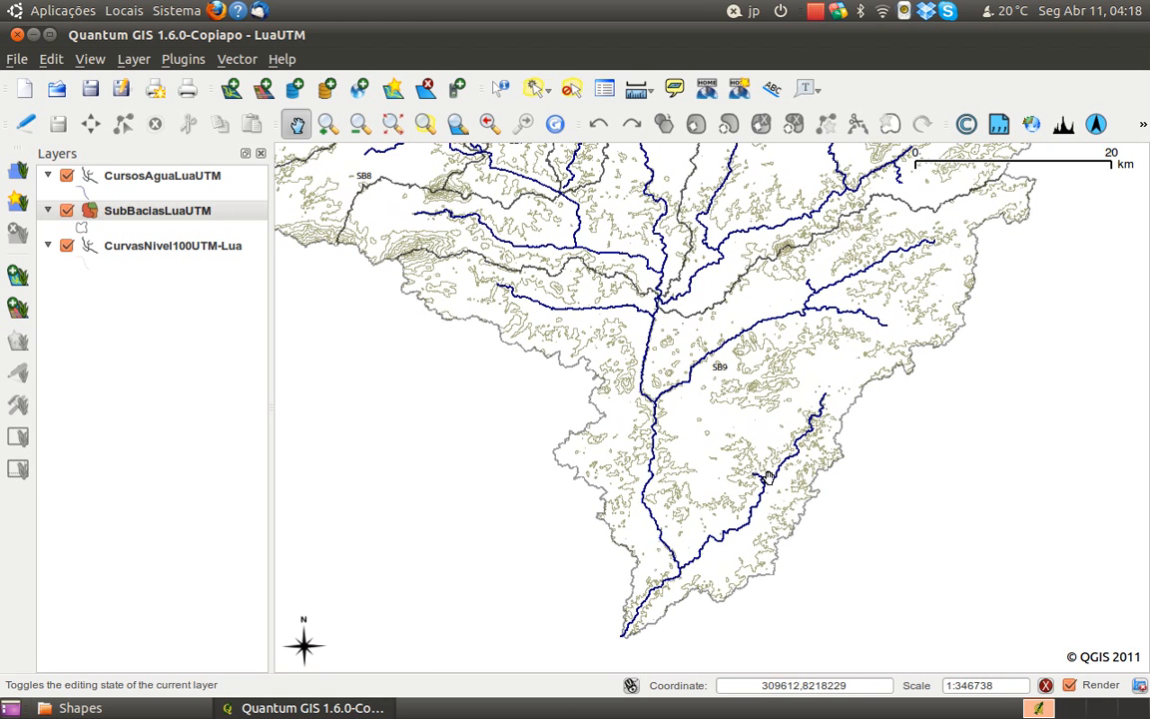
pyautogui.scroll(-1, 790, 461)
pyautogui.moveTo(682, 333); pyautogui.dragTo(717, 557)
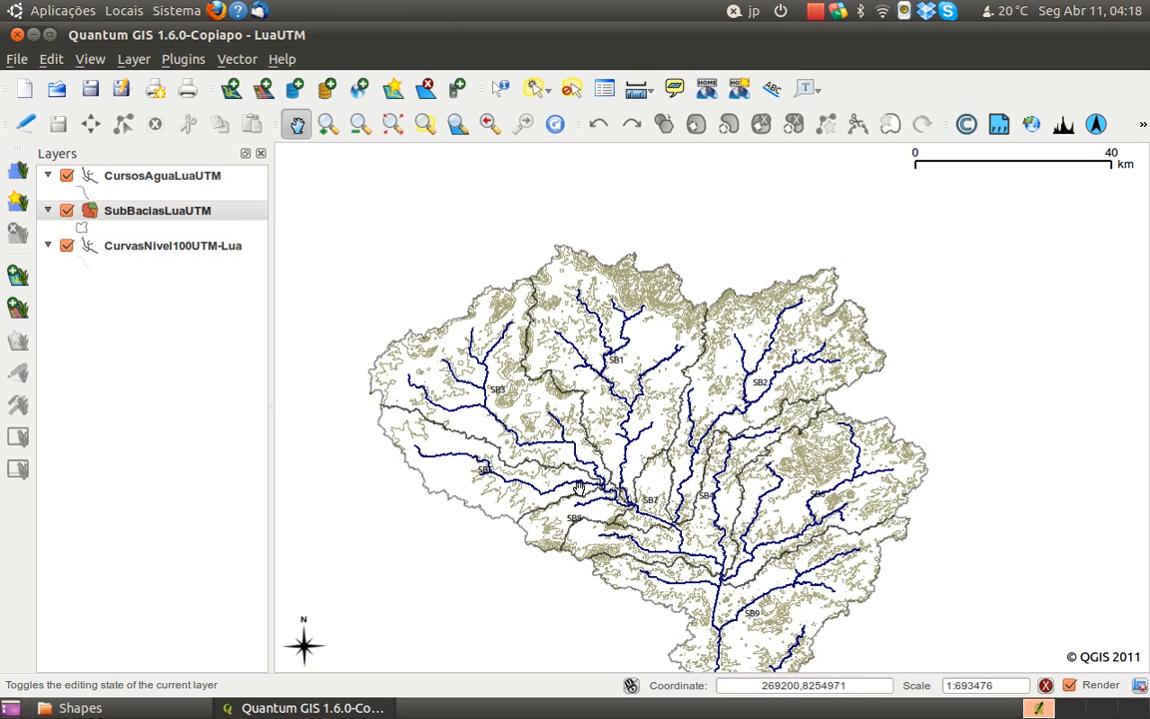
pyautogui.moveTo(645, 525); pyautogui.dragTo(675, 442)
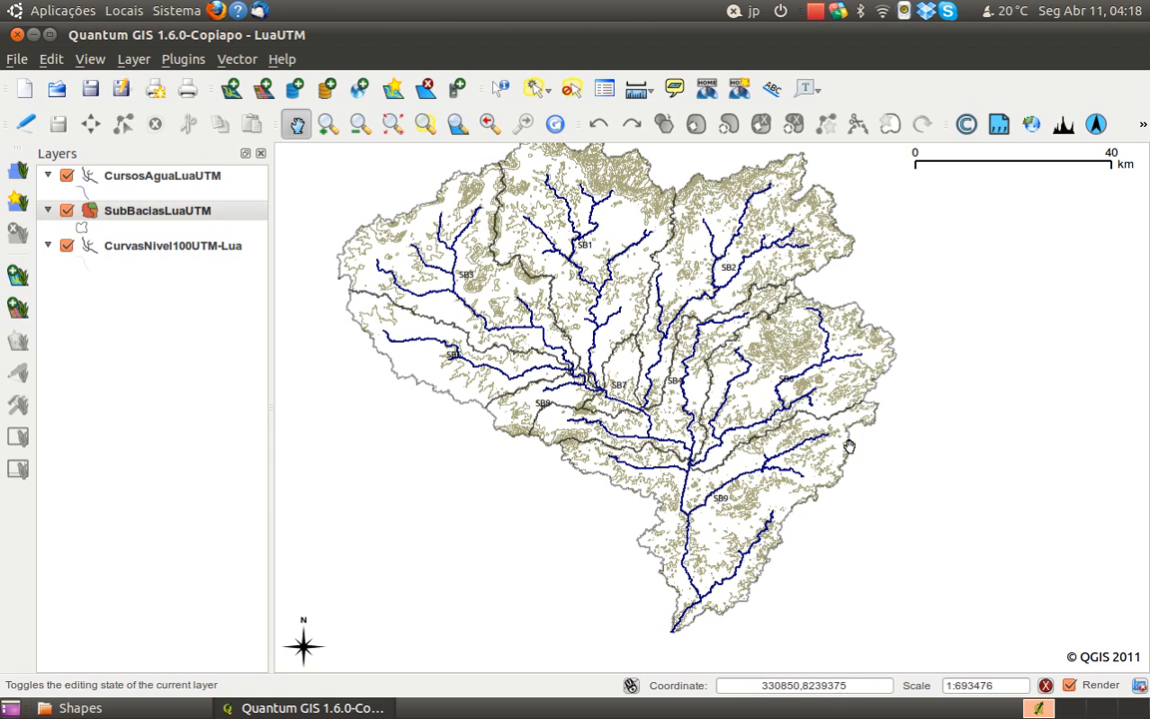
pyautogui.moveTo(719, 539); pyautogui.dragTo(743, 558)
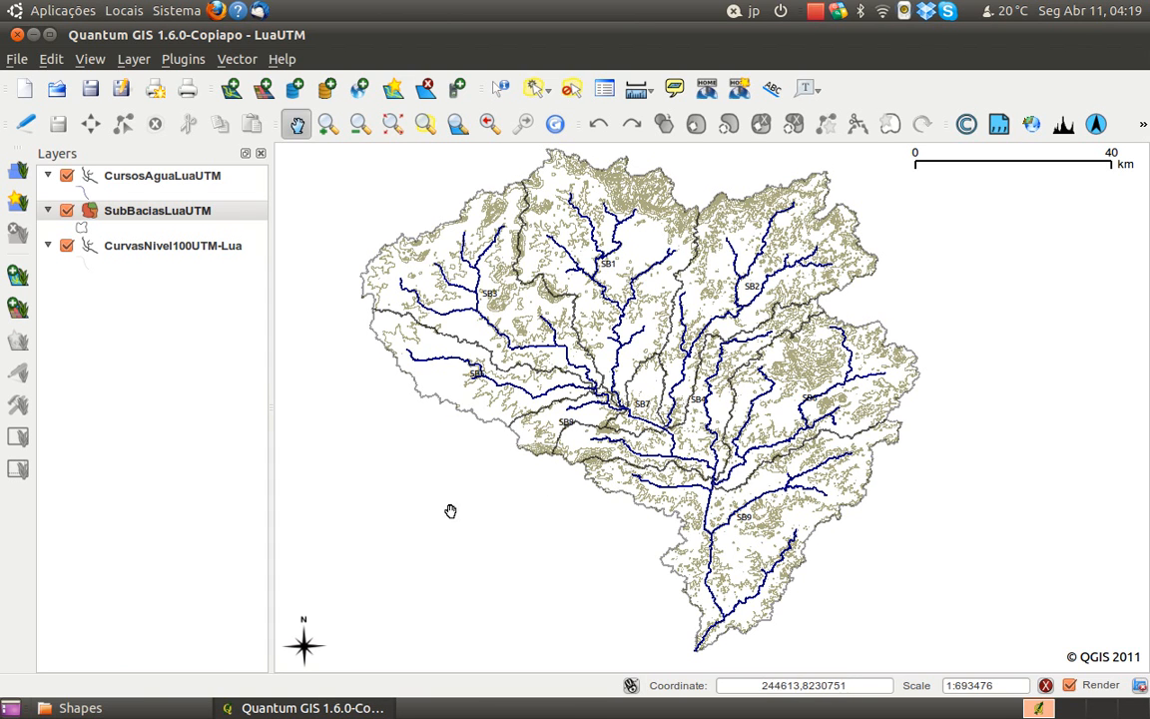
# Add the vector layer Rios_Principais.shp from the Shapes/Rios Principais folder to the project
pyautogui.click(236, 94)
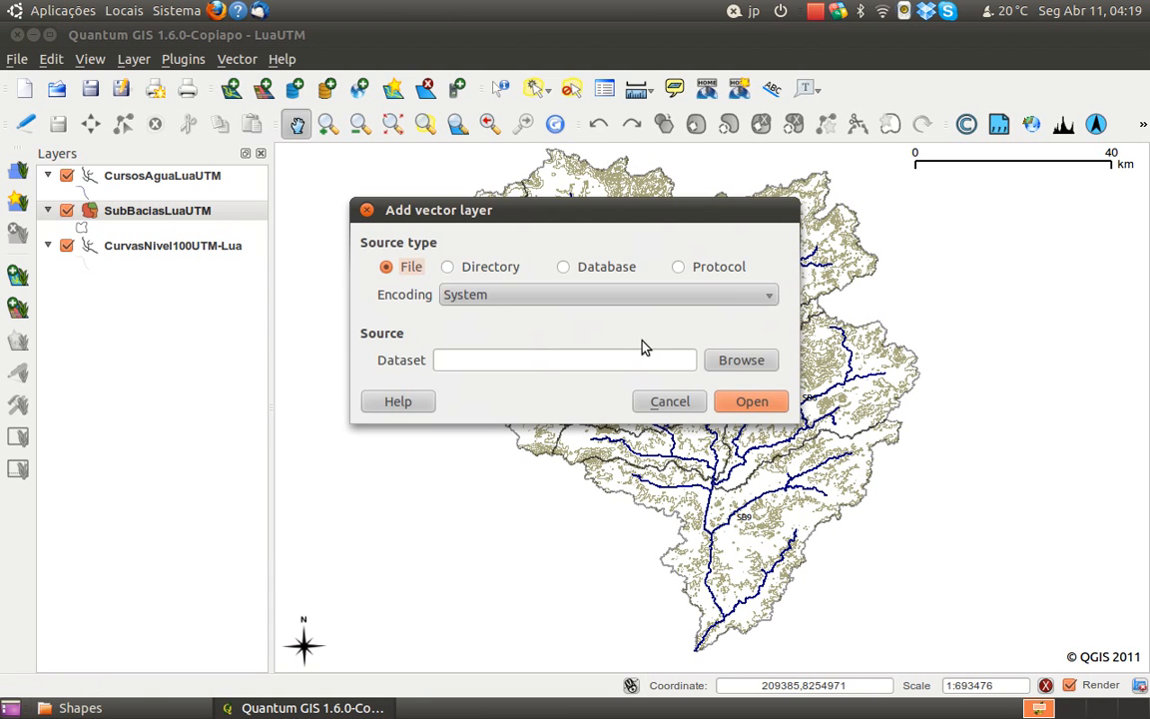
pyautogui.click(727, 365)
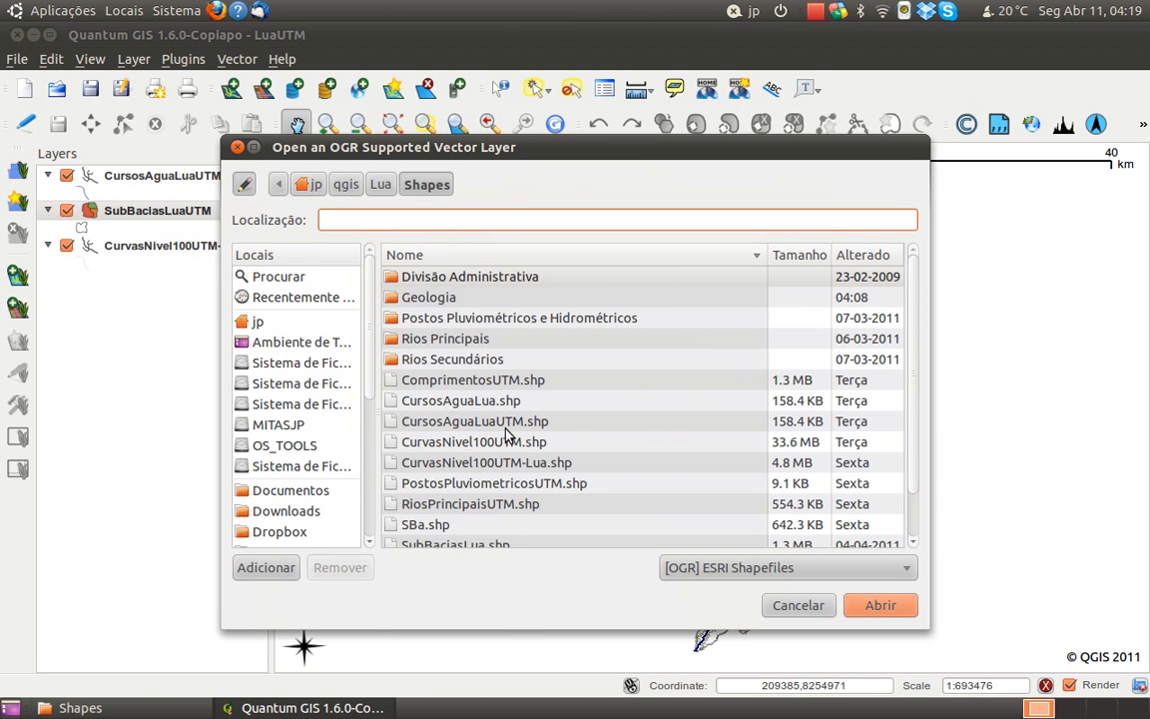
pyautogui.doubleClick(423, 343)
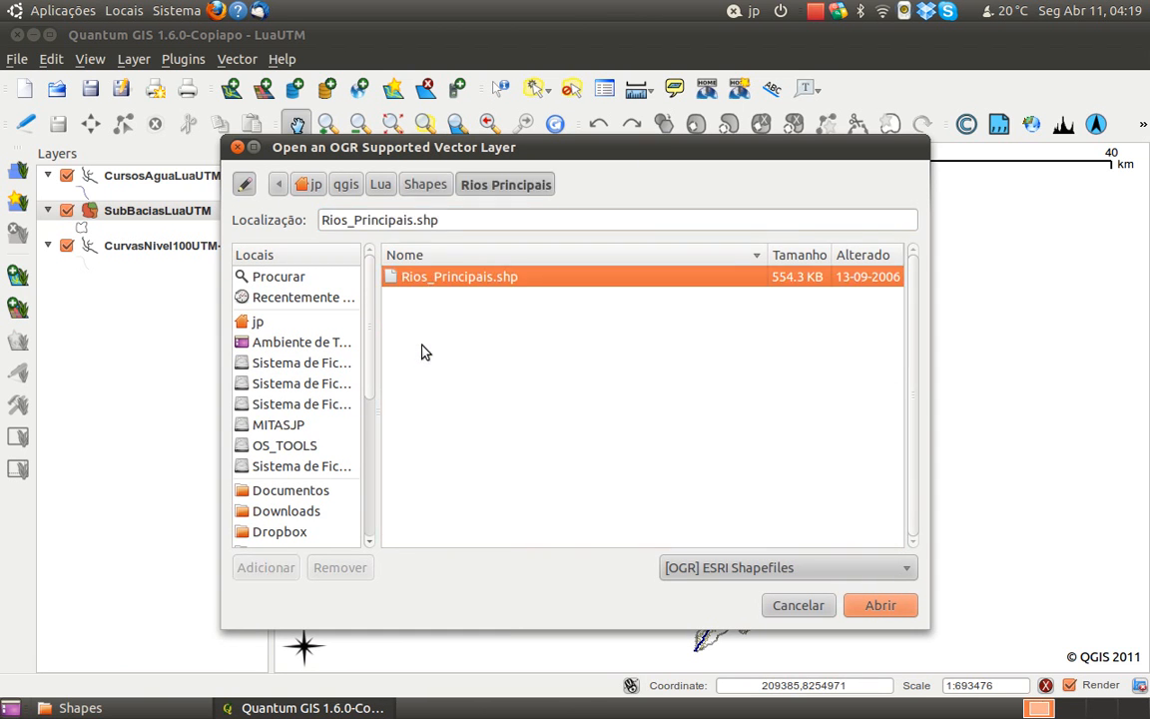
pyautogui.click(871, 607)
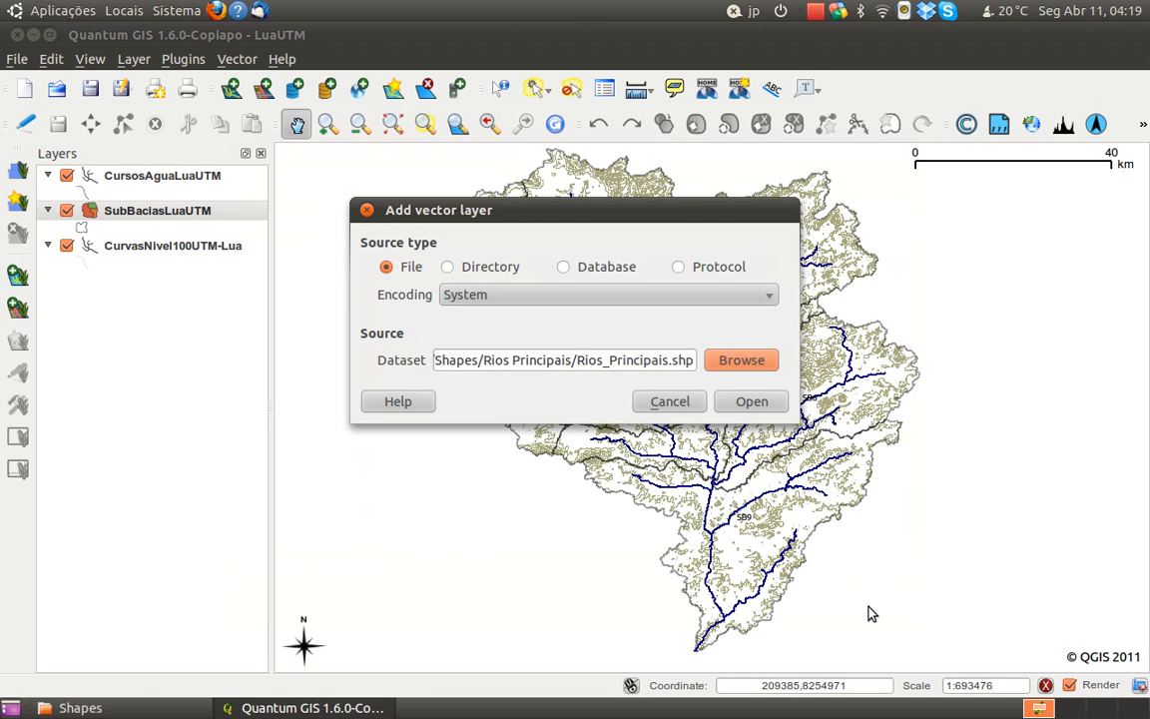
pyautogui.click(751, 401)
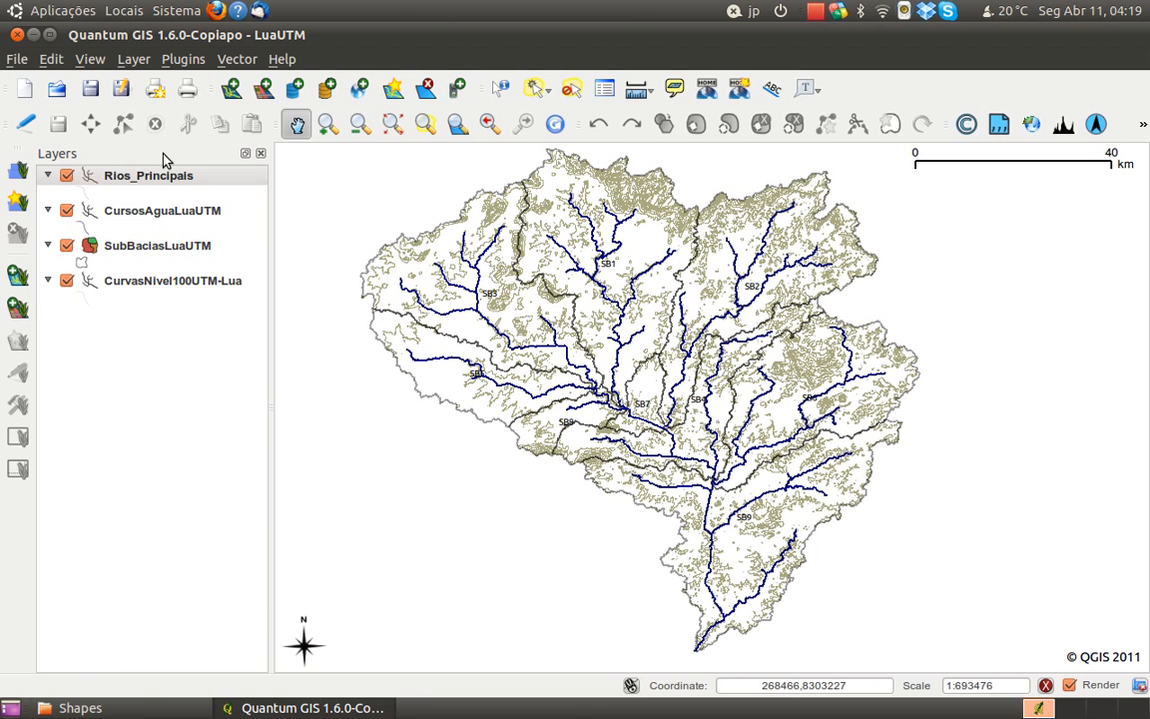
# Set up an Export to new projection for the Rios_Principais layer with Moznet / UTM zone 37S (EPSG:3037) as output reference system
pyautogui.click(115, 184)
pyautogui.rightClick(114, 185)
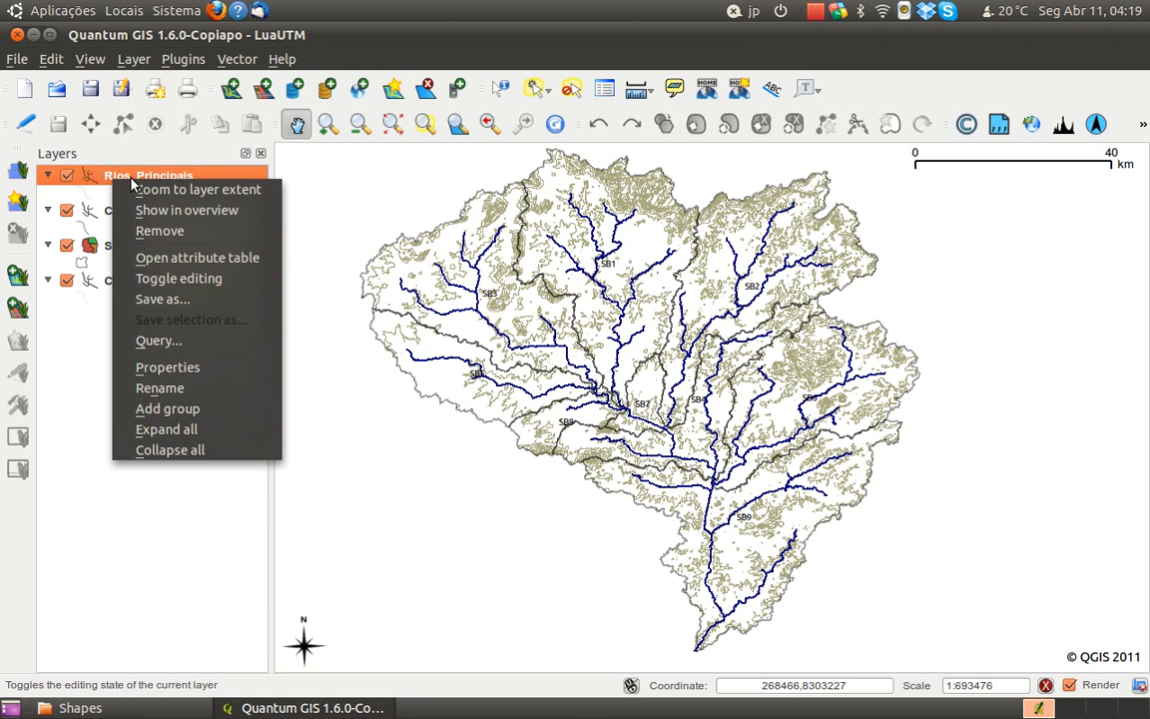
pyautogui.click(115, 178)
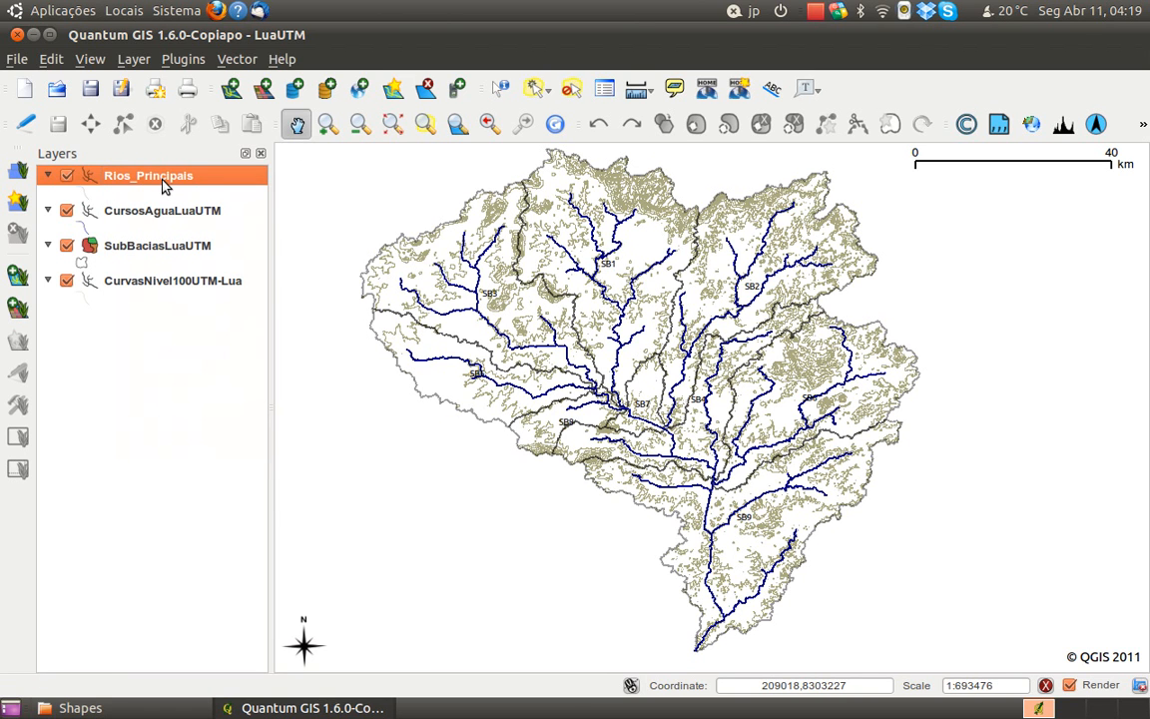
pyautogui.click(237, 58)
pyautogui.moveTo(253, 144)
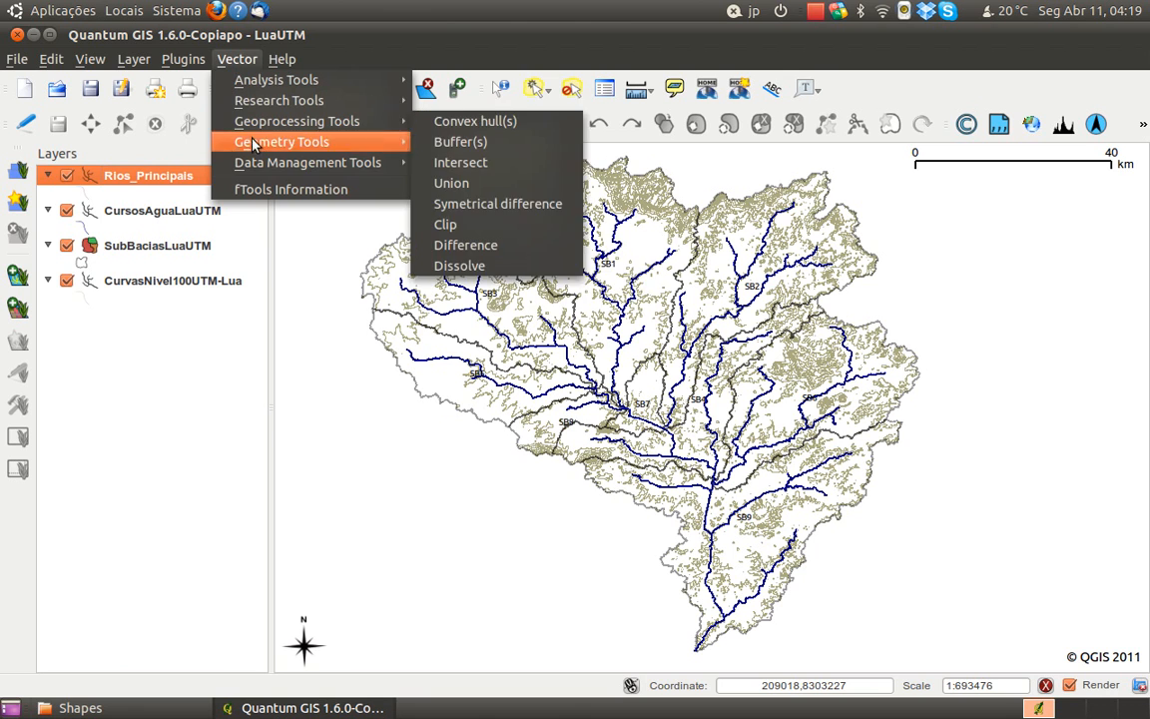
pyautogui.moveTo(265, 165)
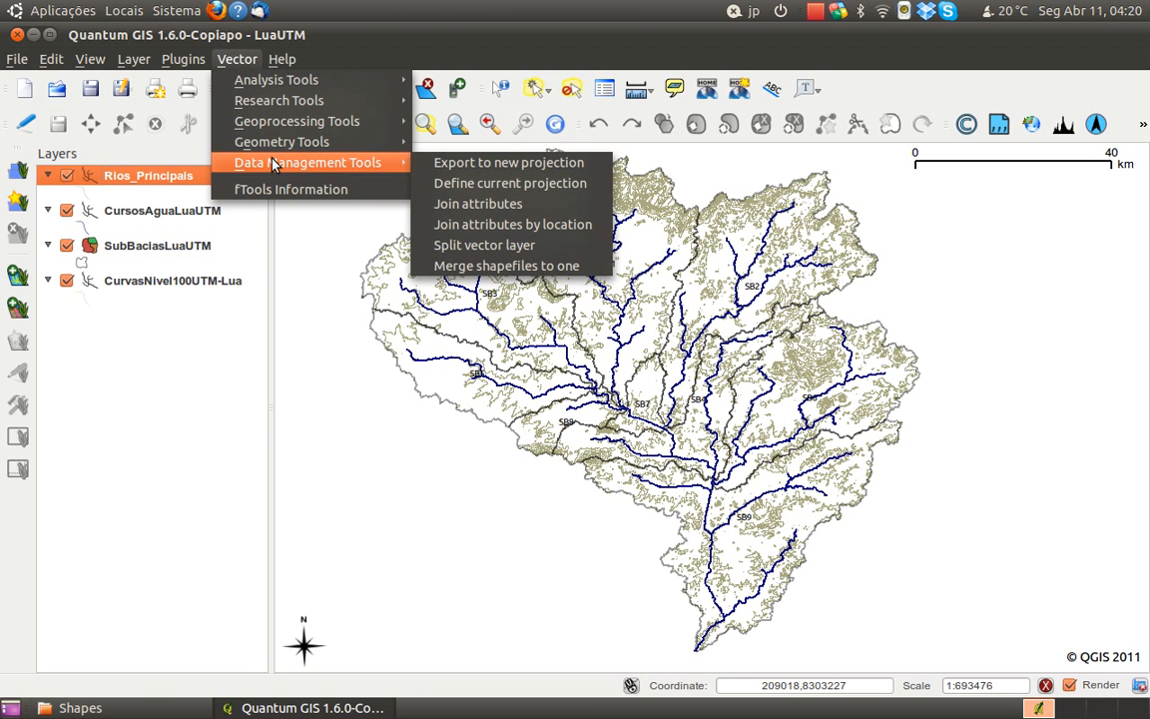
pyautogui.click(459, 163)
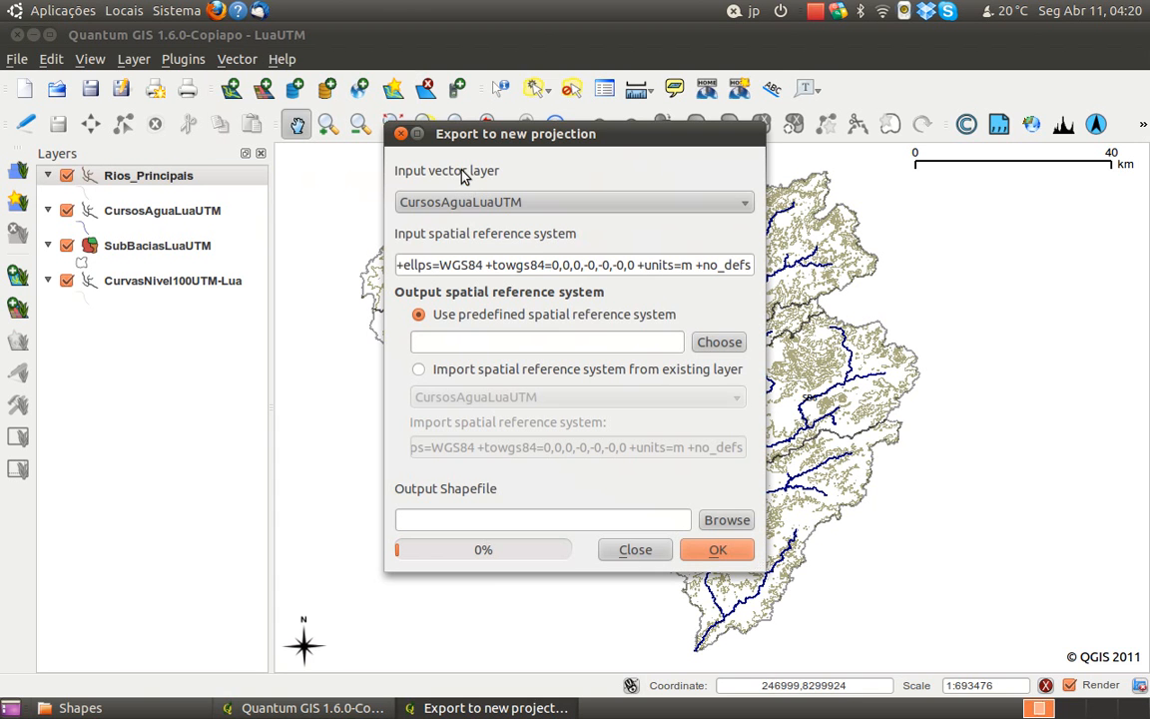
pyautogui.click(602, 206)
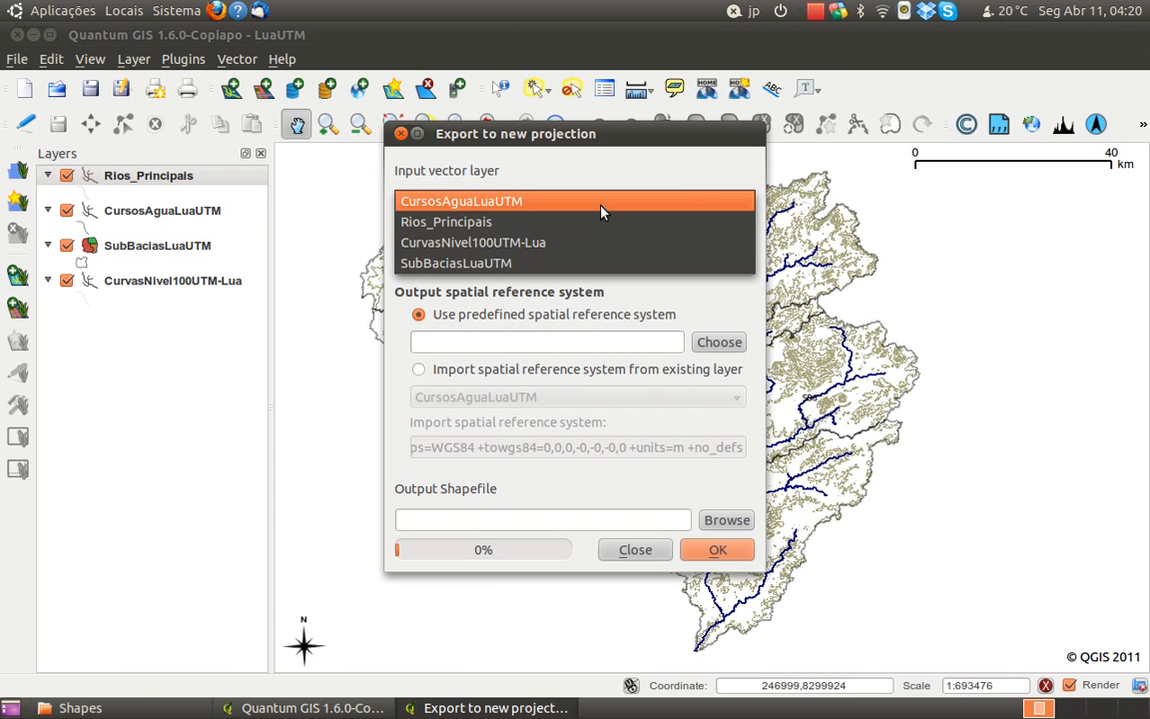
pyautogui.click(565, 222)
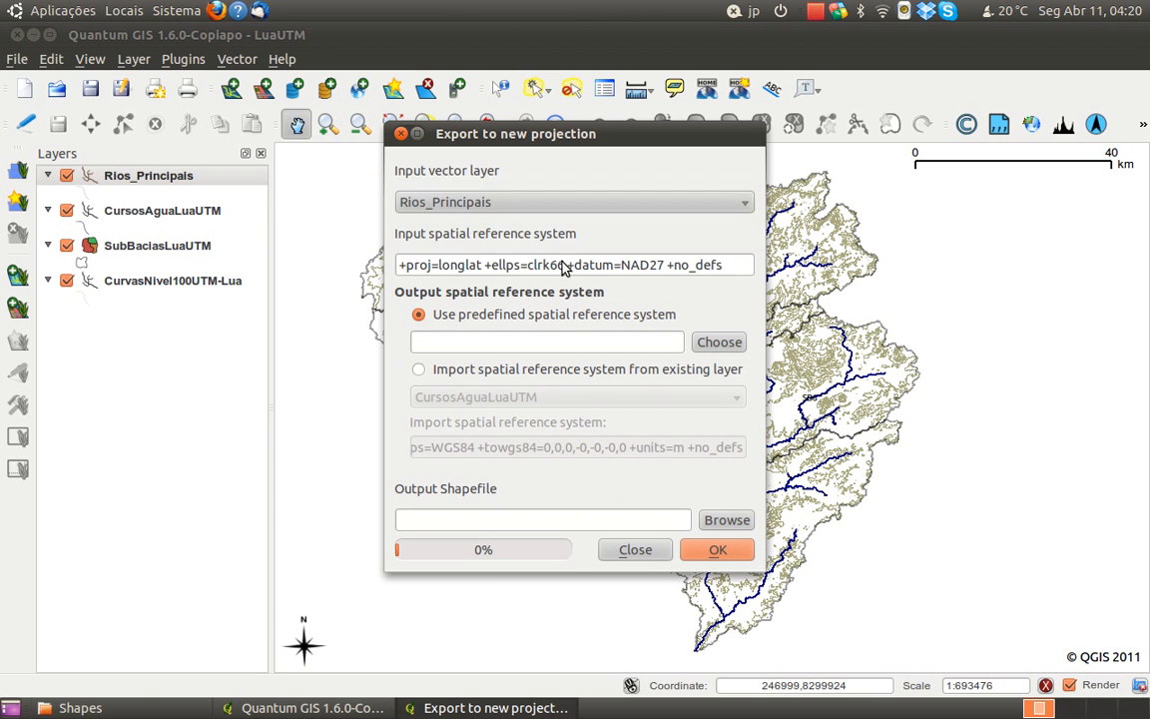
pyautogui.click(717, 342)
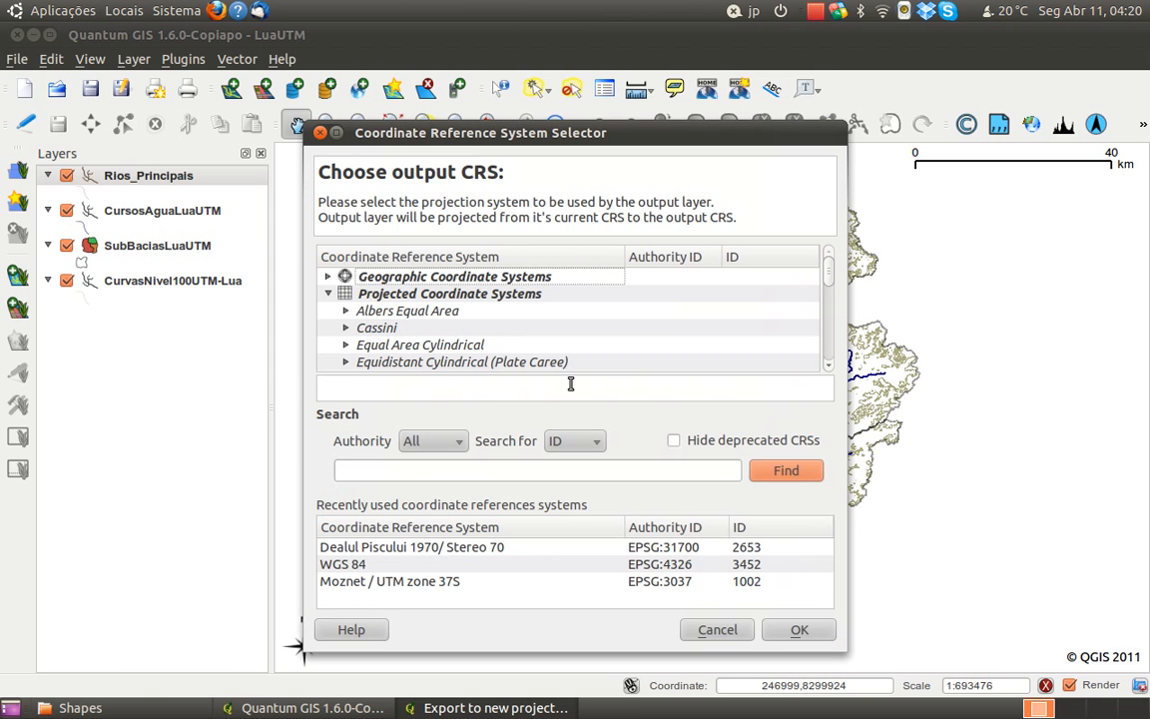
pyautogui.click(368, 581)
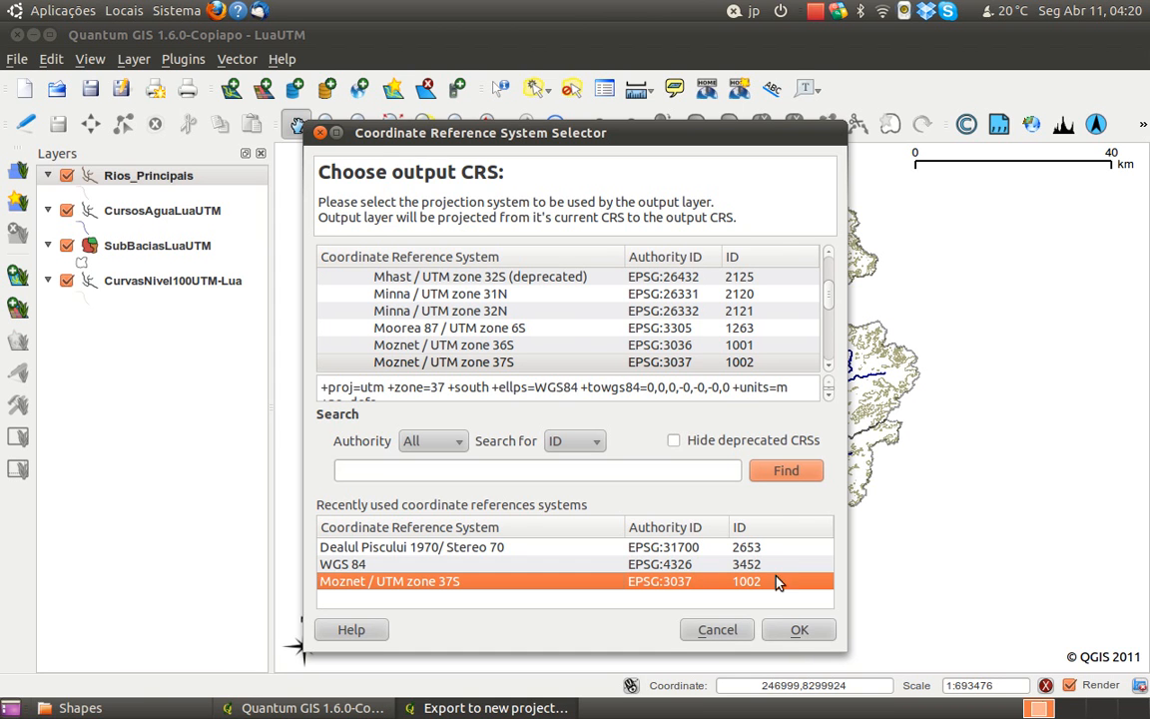
pyautogui.click(784, 631)
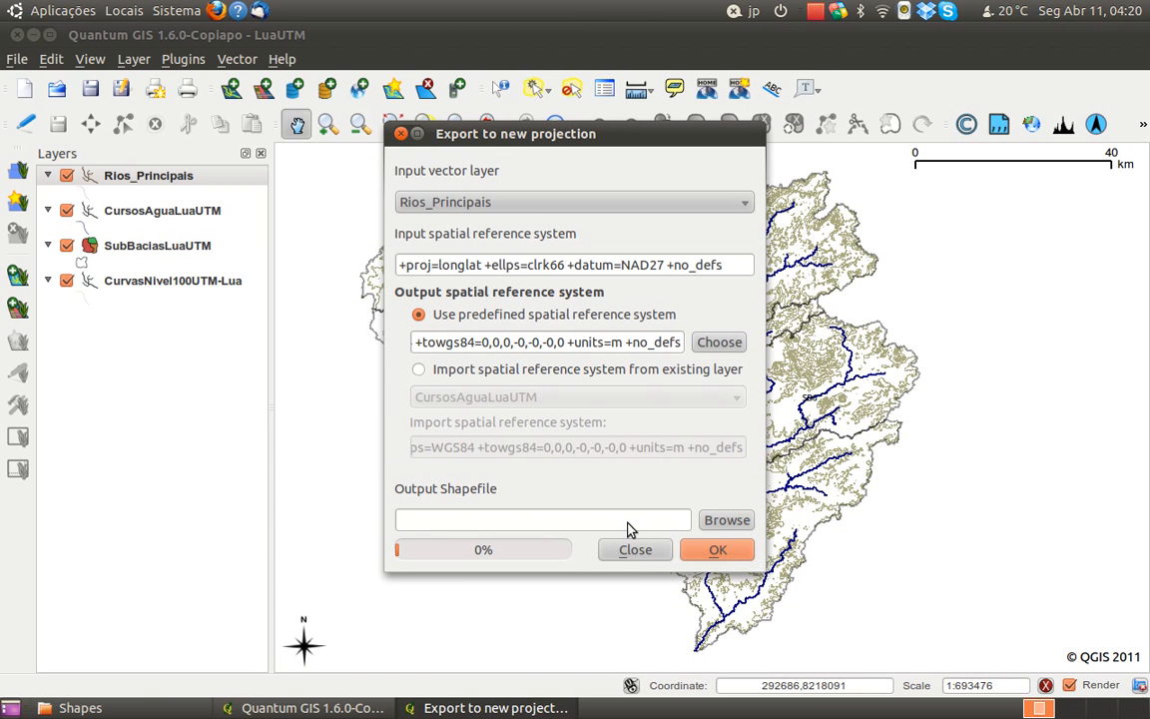
# Set the output shapefile to RiosPrincipaisUTM.shp in the Lua/Shapes folder, replacing the existing file
pyautogui.click(629, 523)
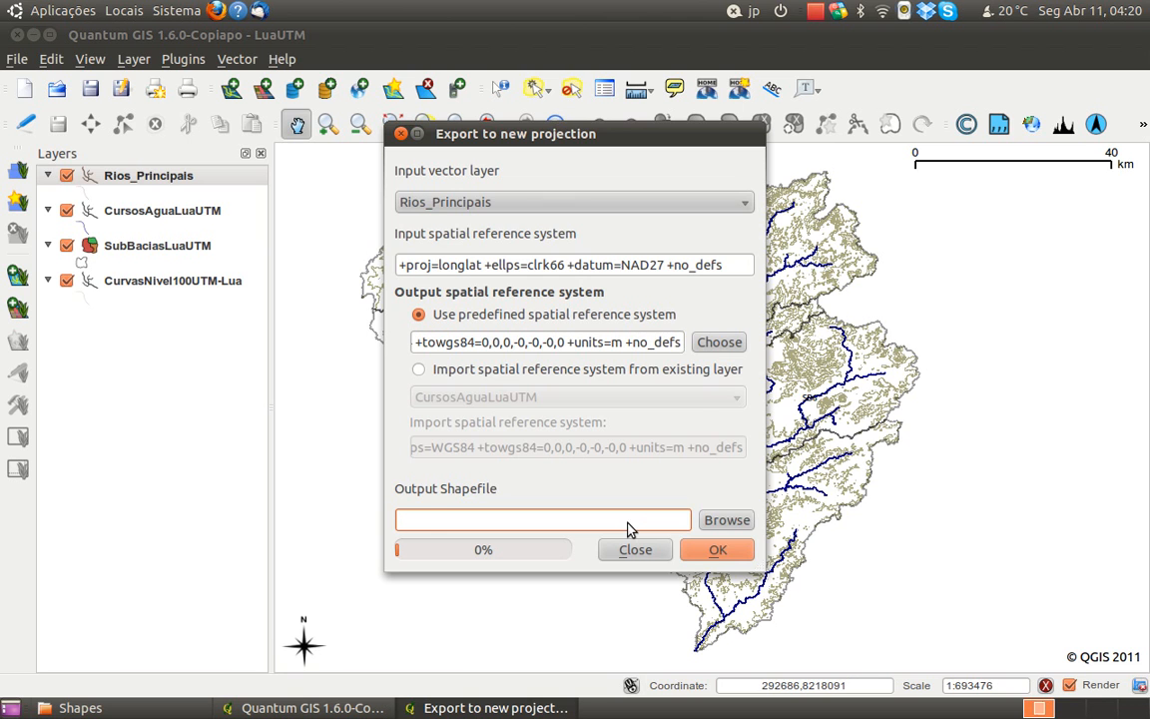
pyautogui.click(711, 520)
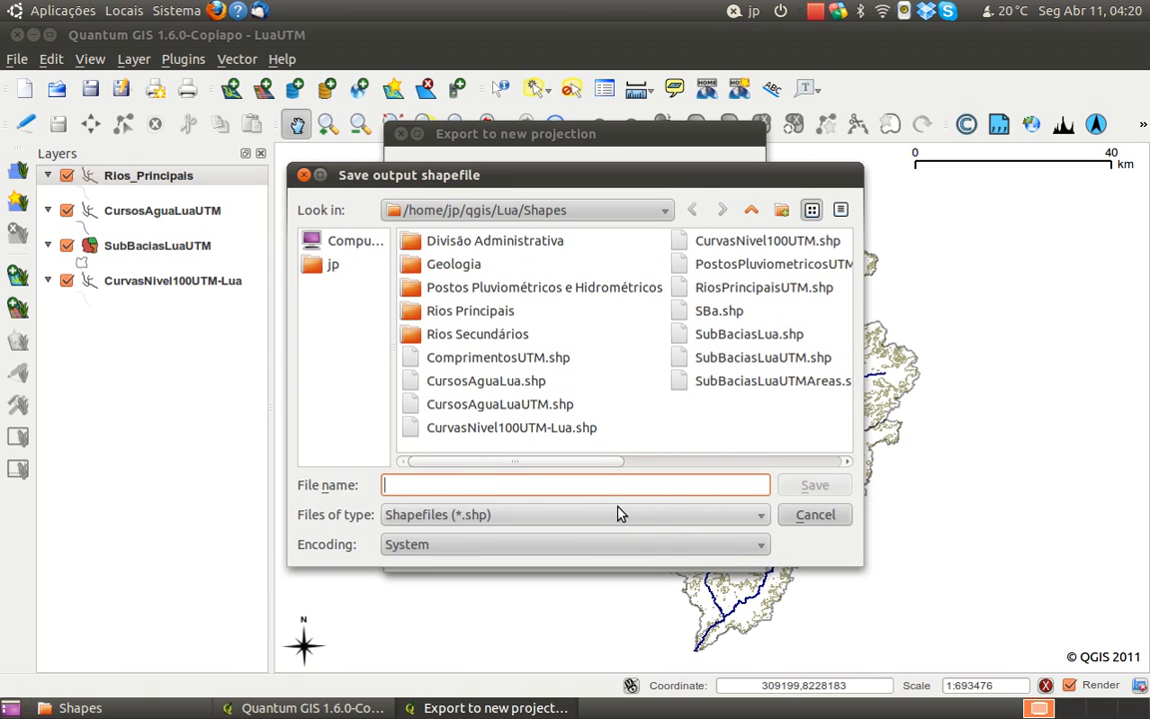
pyautogui.write('Rios')
pyautogui.press('BackSpace')
pyautogui.write('_')
pyautogui.press('BackSpace')
pyautogui.write('Principais')
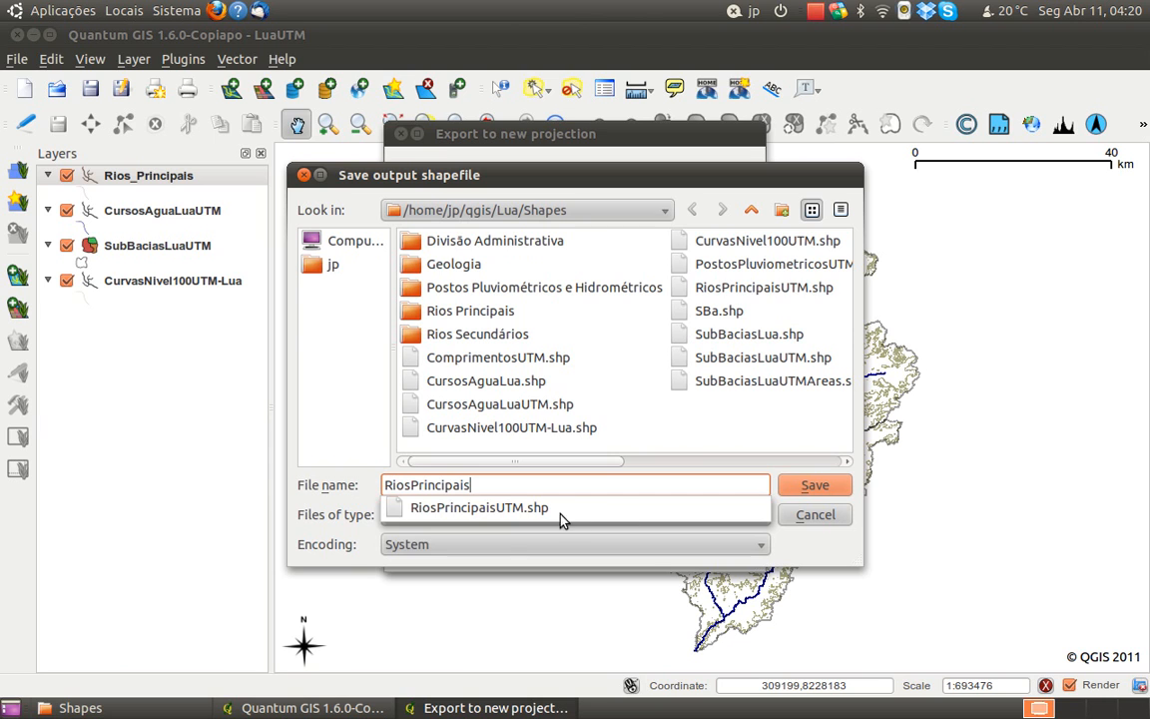
pyautogui.click(479, 507)
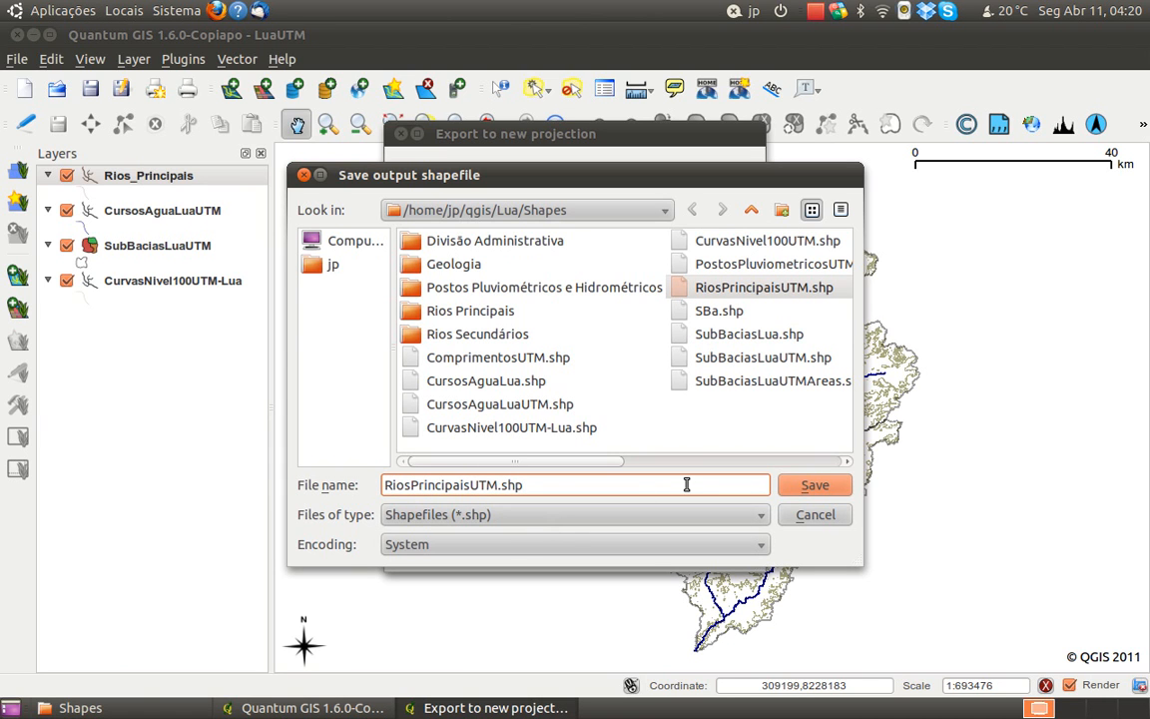
pyautogui.click(844, 490)
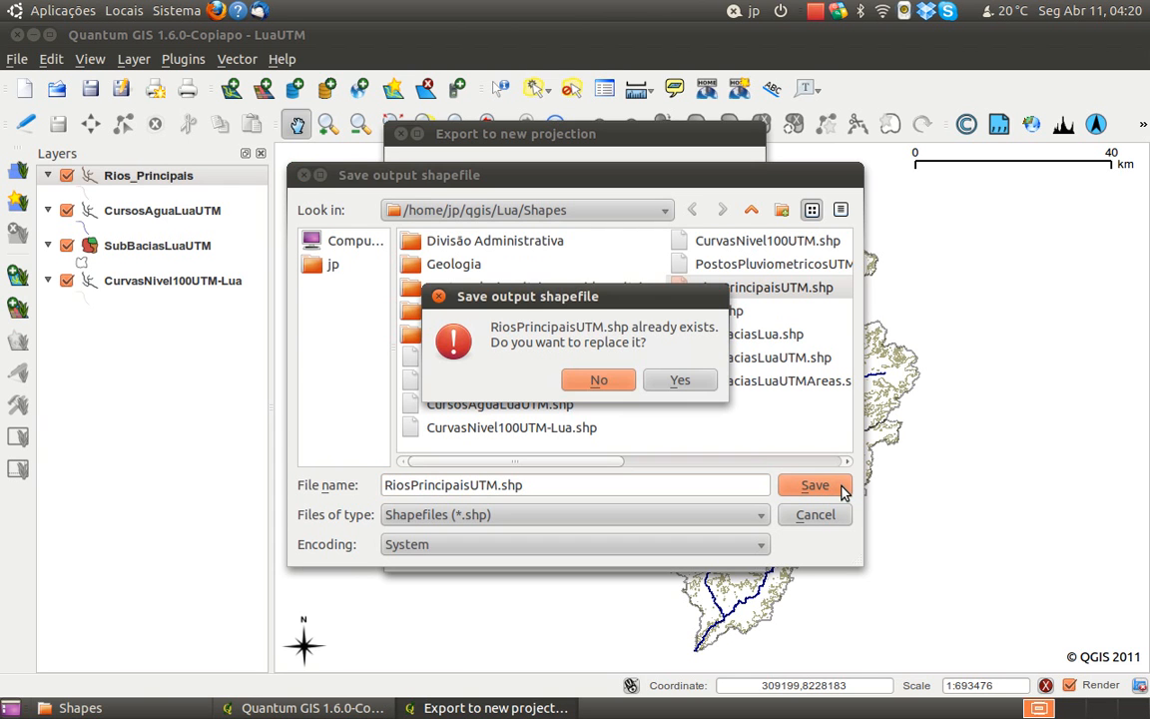
pyautogui.click(698, 388)
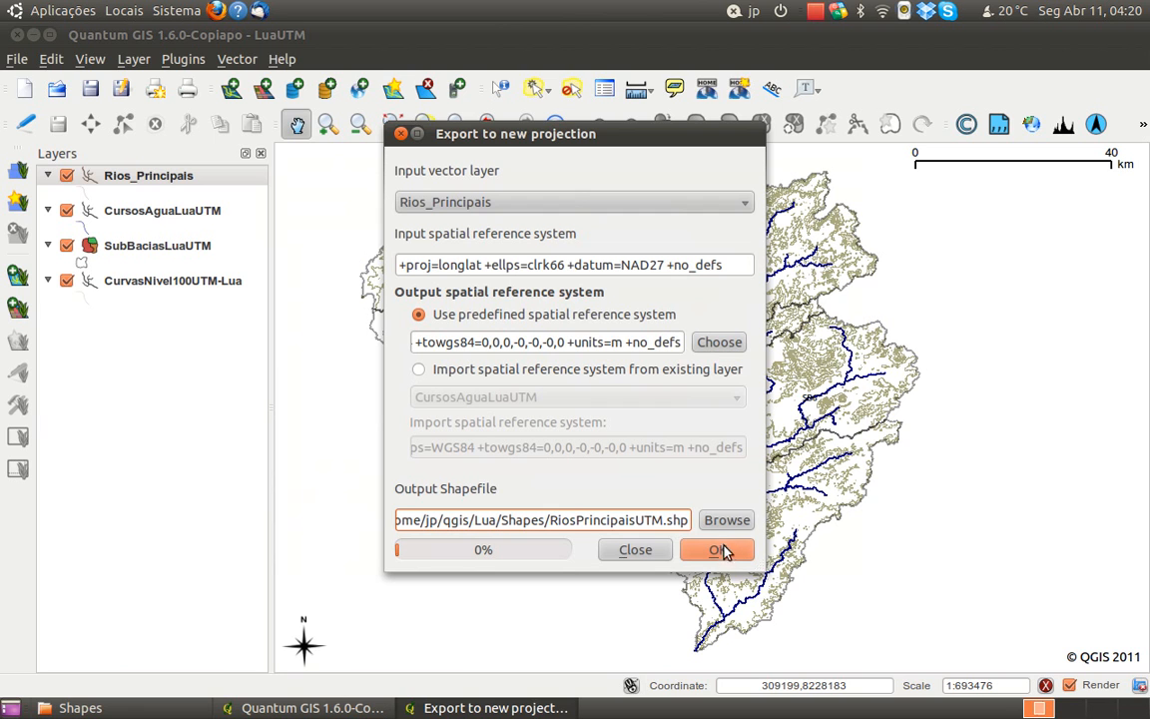
# Run the reprojection, add the resulting RiosPrincipaisUTM layer to the project and close the export dialog
pyautogui.click(721, 549)
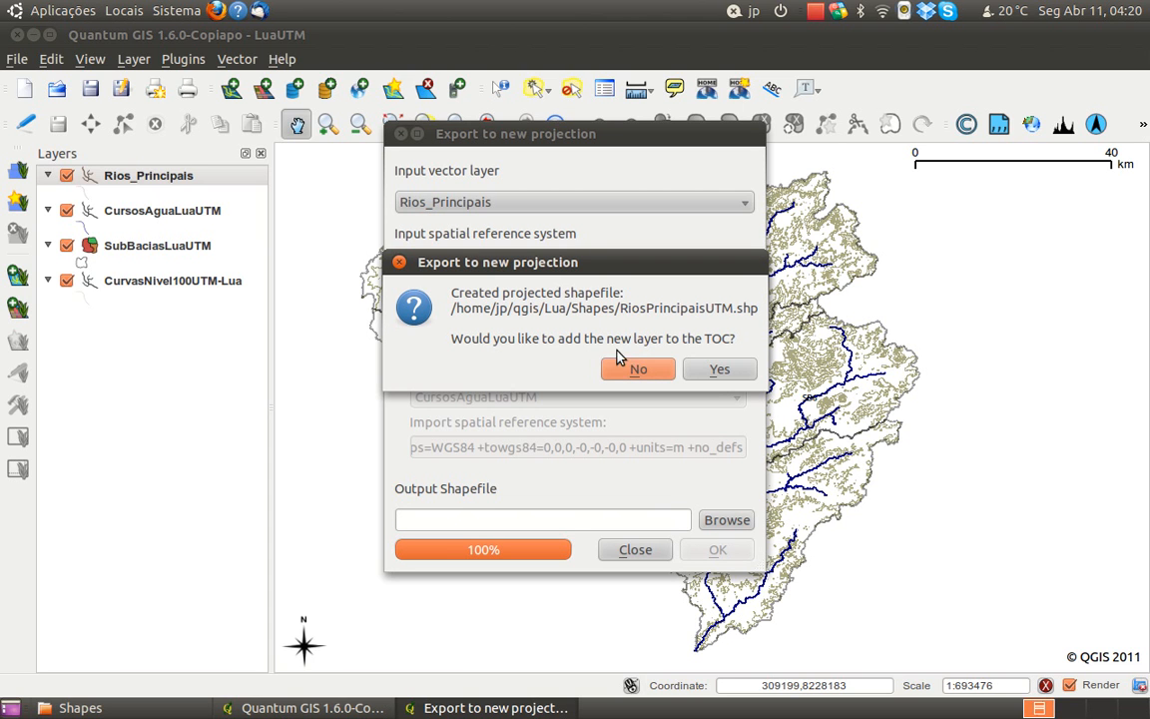
pyautogui.click(717, 370)
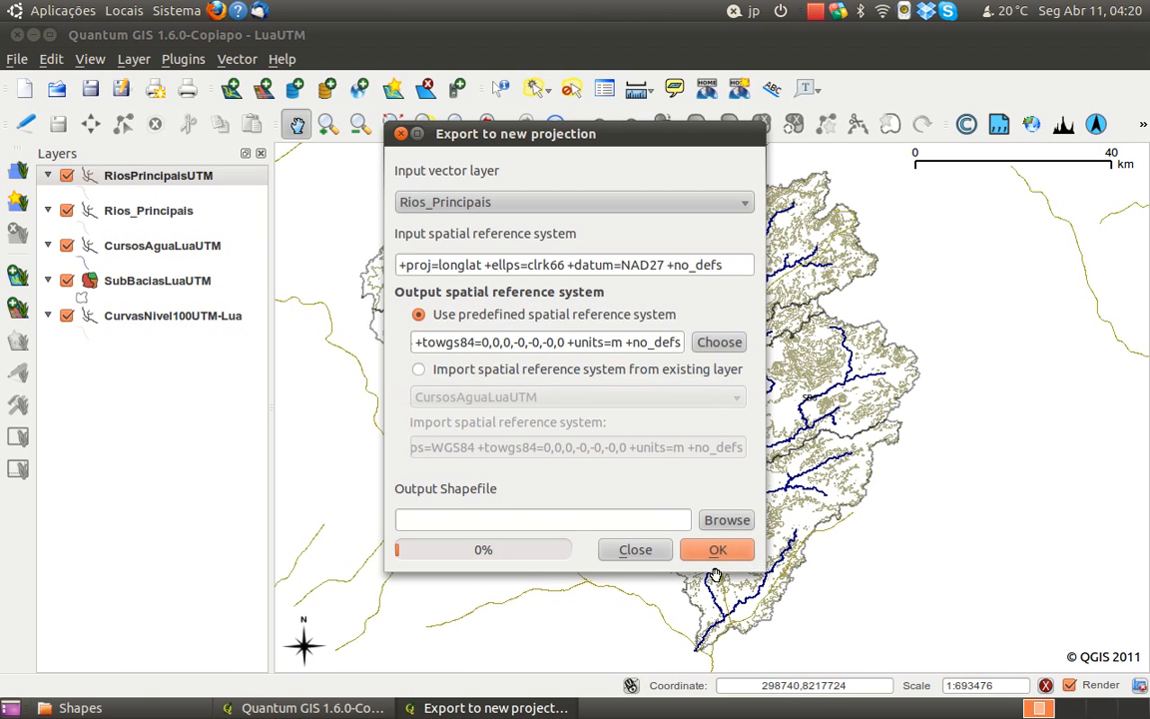
pyautogui.click(642, 554)
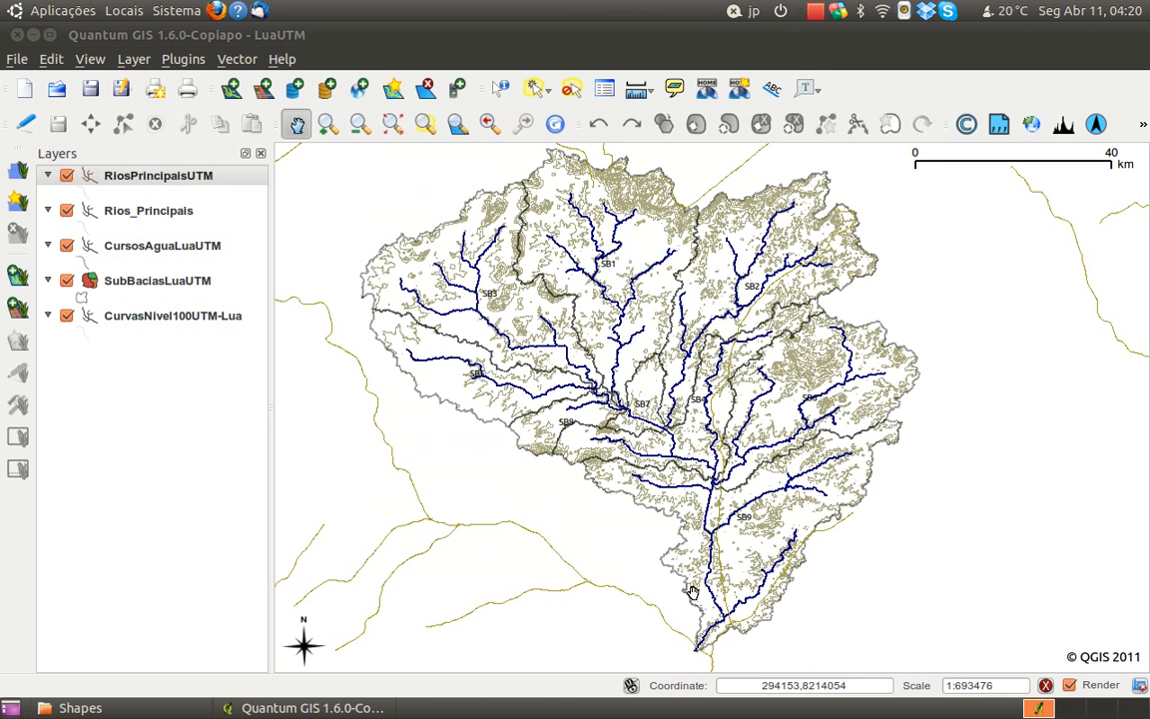
pyautogui.moveTo(659, 596); pyautogui.dragTo(669, 603)
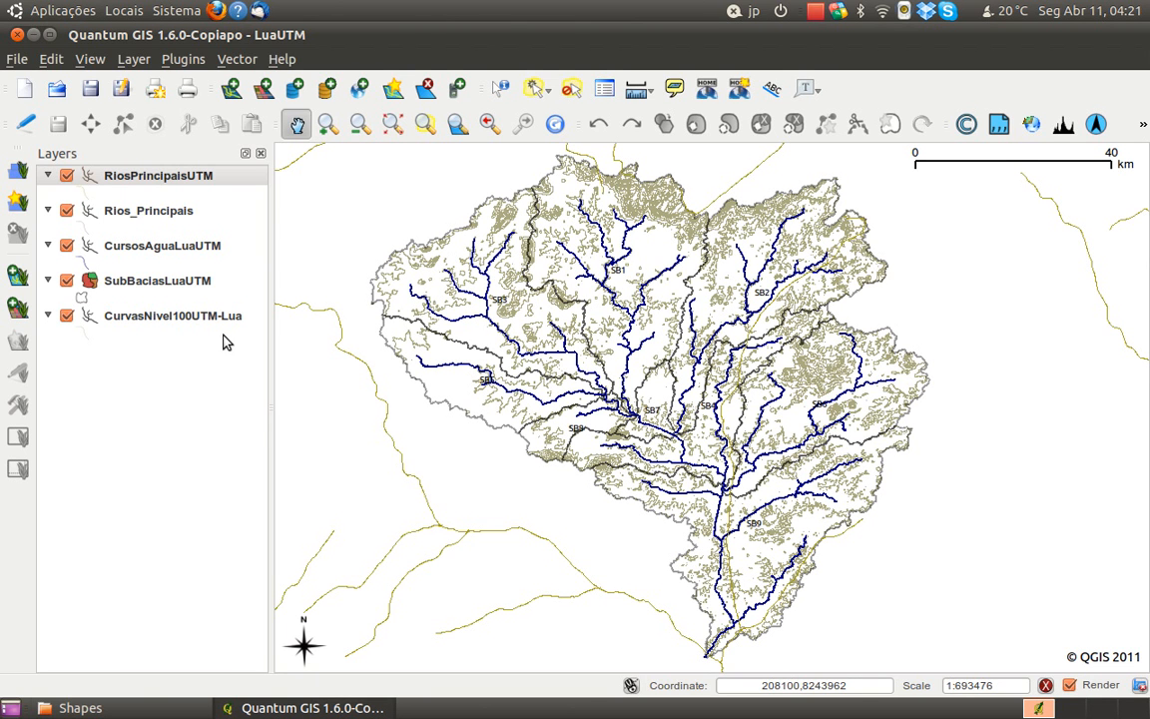
# Turn on labels for the RiosPrincipaisUTM layer, using NOMERIO as the field containing the label
pyautogui.click(134, 177)
pyautogui.rightClick(134, 178)
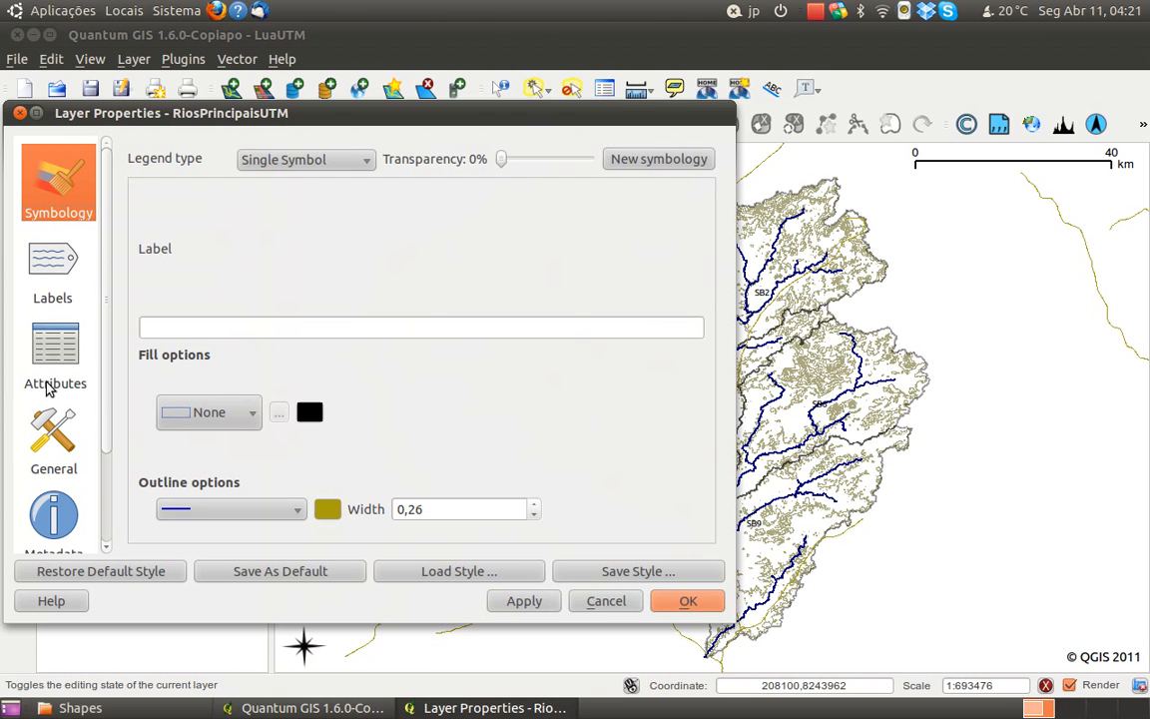
pyautogui.click(51, 332)
pyautogui.click(52, 284)
pyautogui.click(140, 151)
pyautogui.click(330, 254)
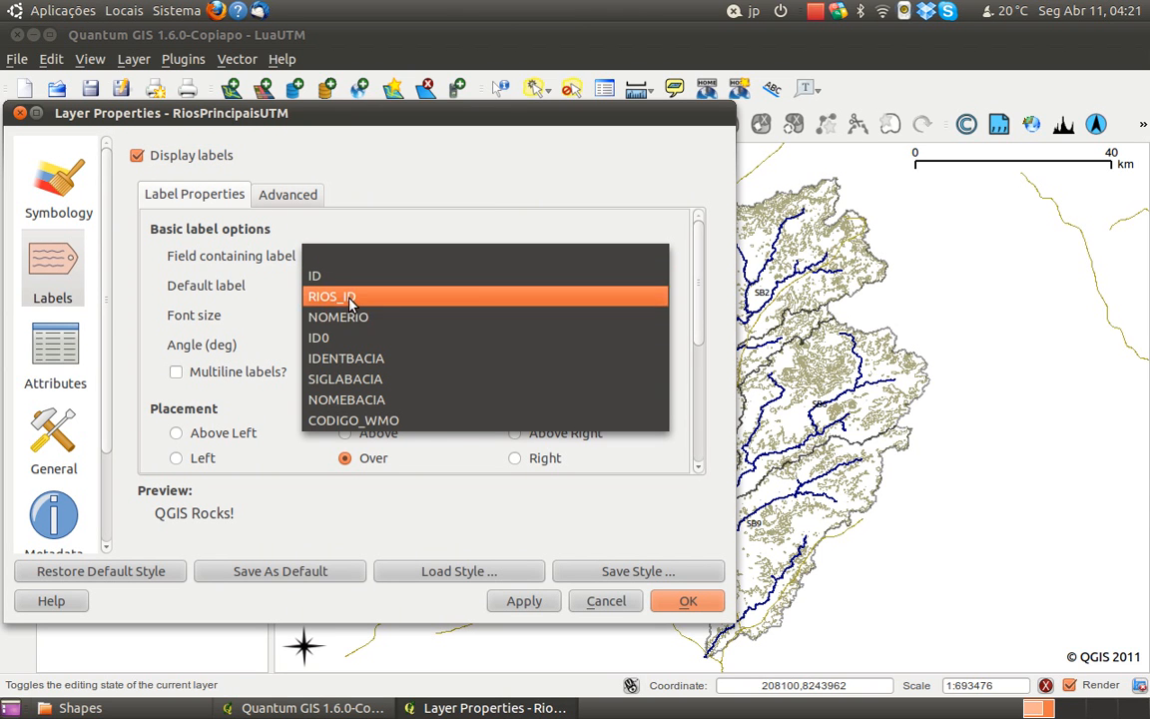
pyautogui.click(325, 316)
# Set the label font size to 8 points, apply it to check the river names on the map, and close the layer properties
pyautogui.moveTo(375, 320); pyautogui.dragTo(315, 278)
pyautogui.write('8')
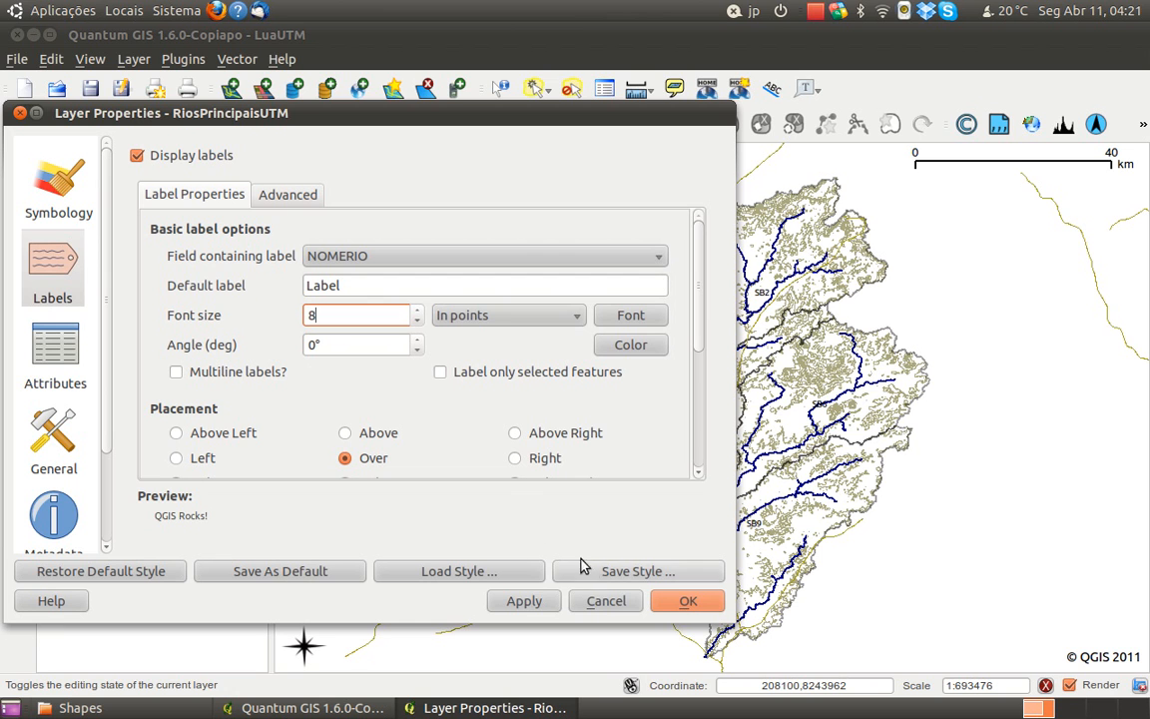
pyautogui.click(524, 601)
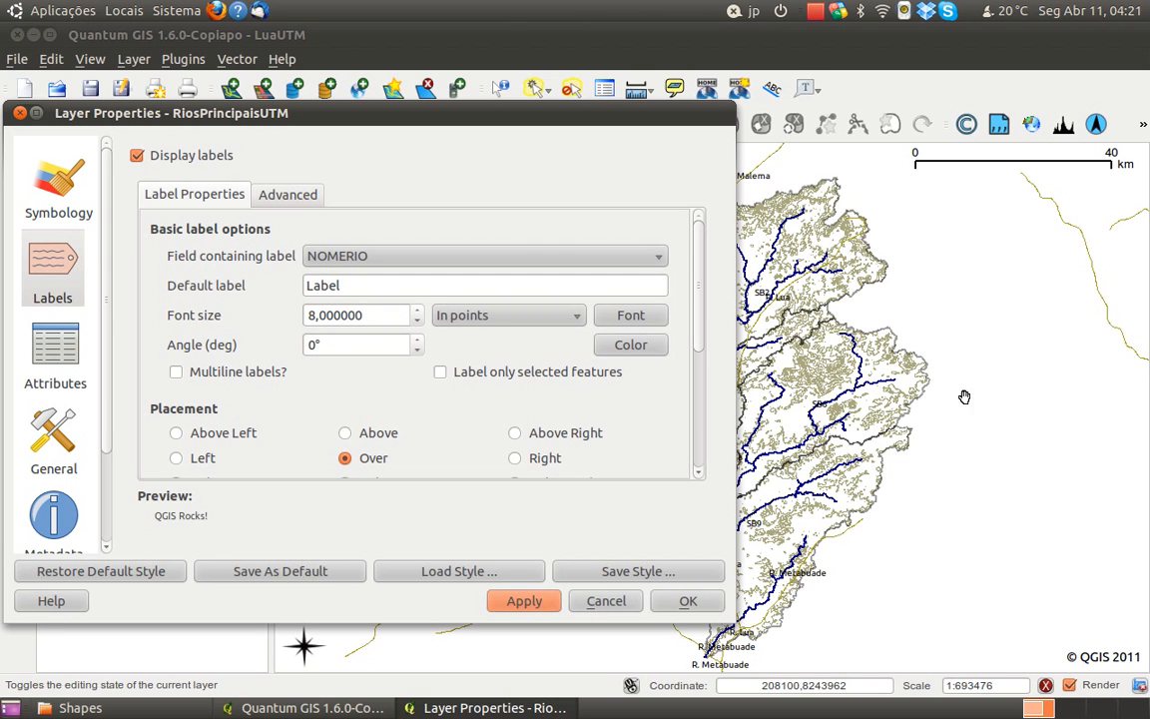
pyautogui.moveTo(669, 114); pyautogui.dragTo(308, 219)
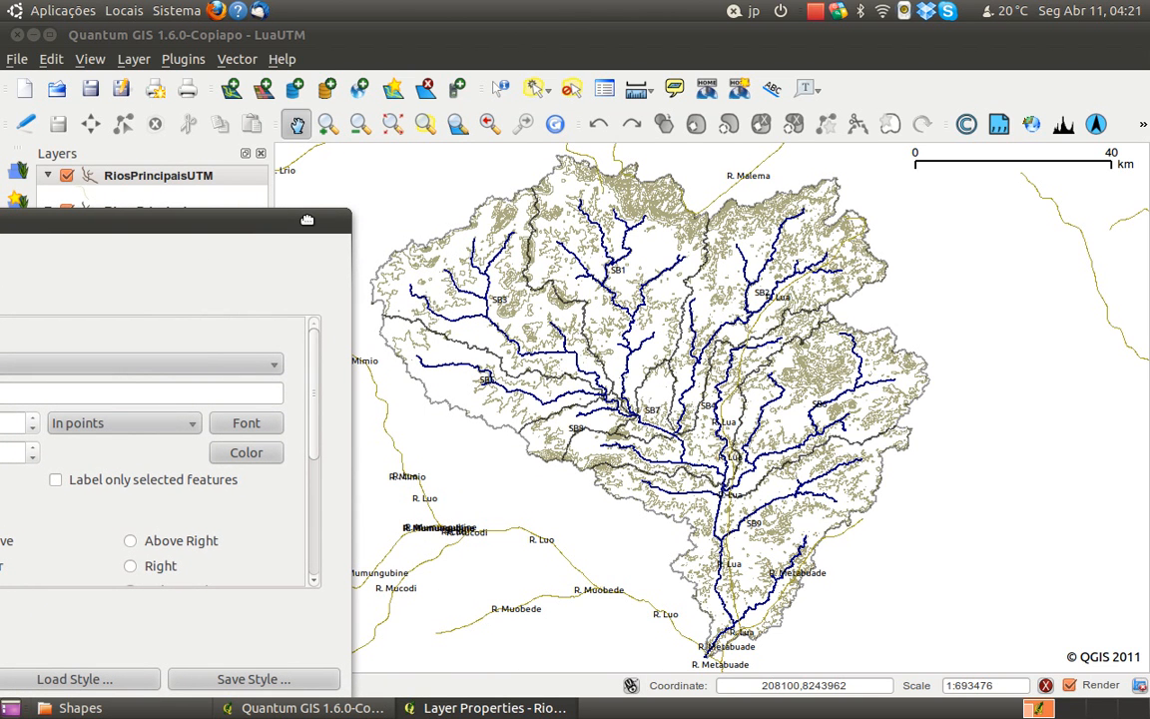
pyautogui.moveTo(306, 220); pyautogui.dragTo(312, 211)
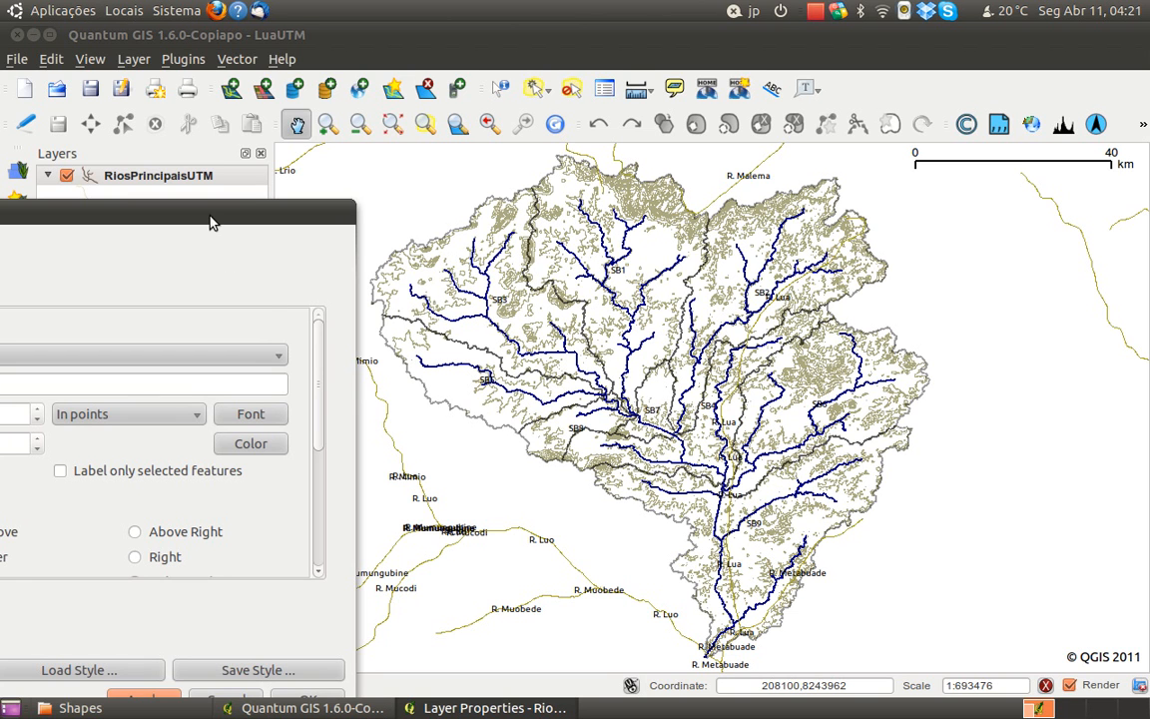
pyautogui.moveTo(208, 217); pyautogui.dragTo(403, 147)
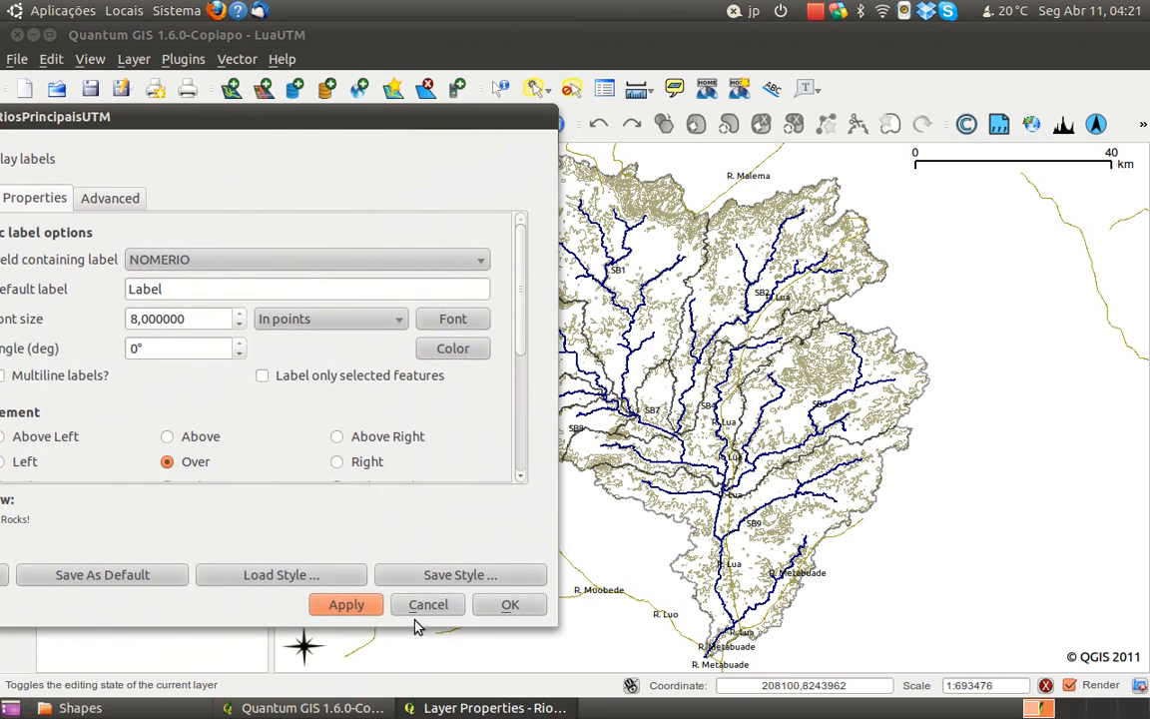
pyautogui.moveTo(246, 119); pyautogui.dragTo(478, 108)
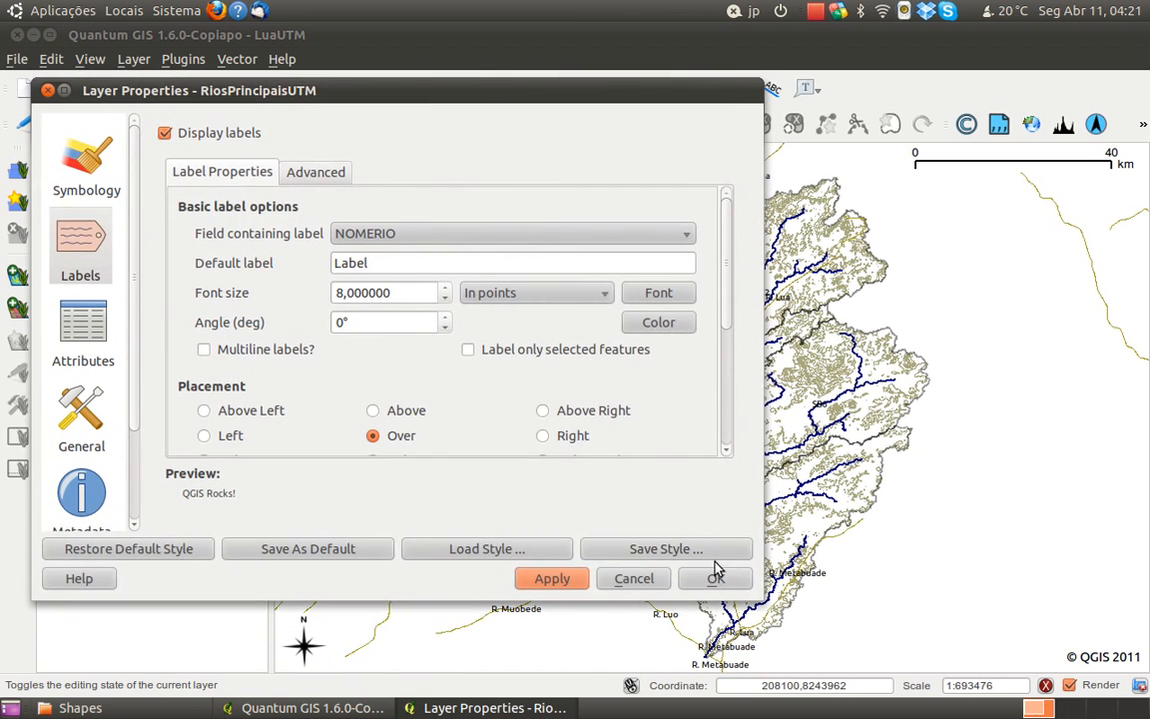
pyautogui.click(720, 650)
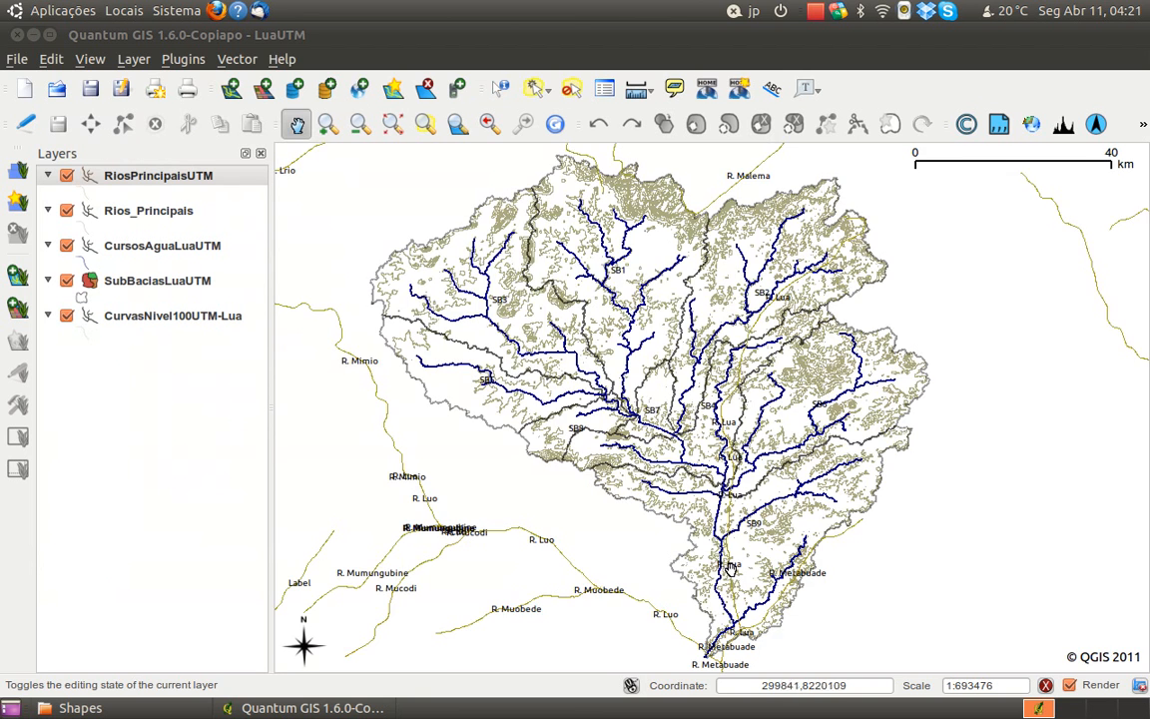
# Compare the labelled R. Lua line with the CursosAguaLuaUTM watercourses through the centre and east of the basin
pyautogui.moveTo(765, 621); pyautogui.dragTo(769, 576)
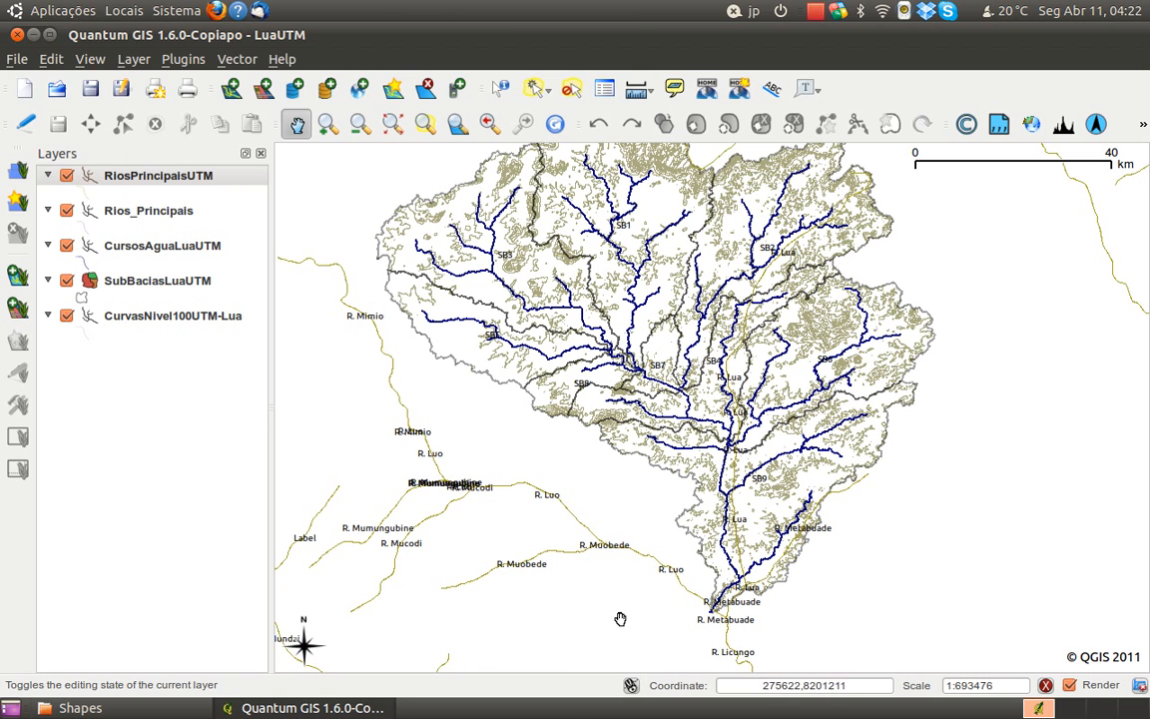
pyautogui.moveTo(730, 556); pyautogui.dragTo(735, 576)
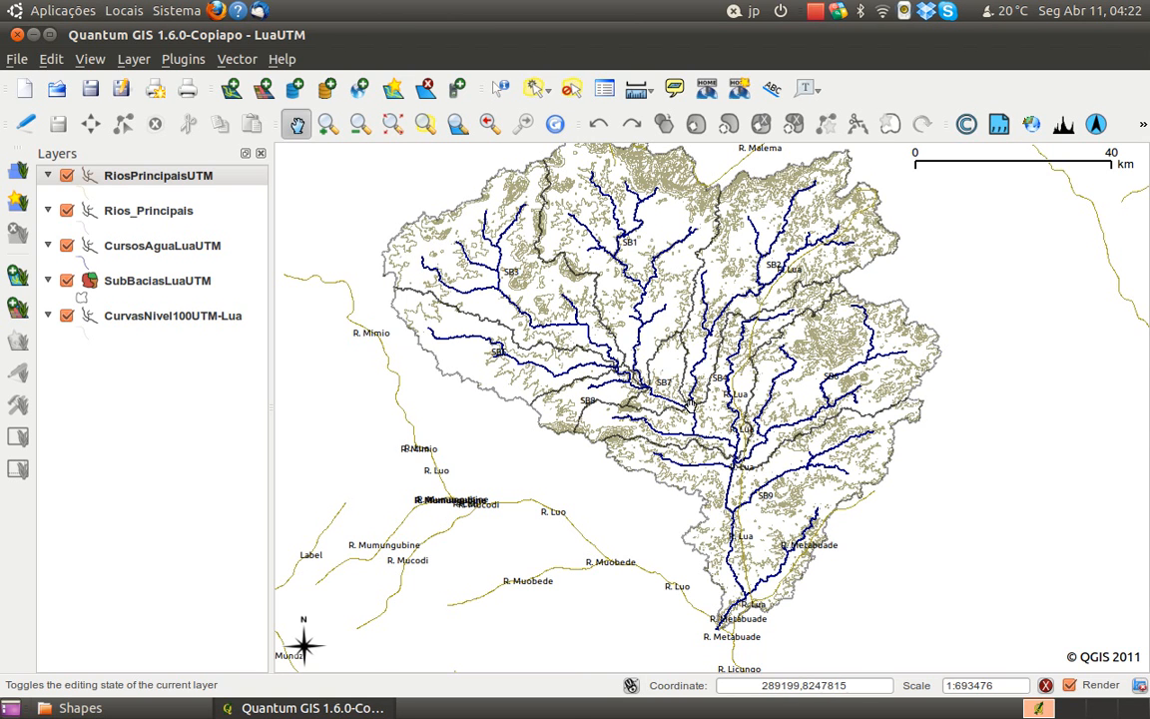
pyautogui.scroll(1, 707, 525)
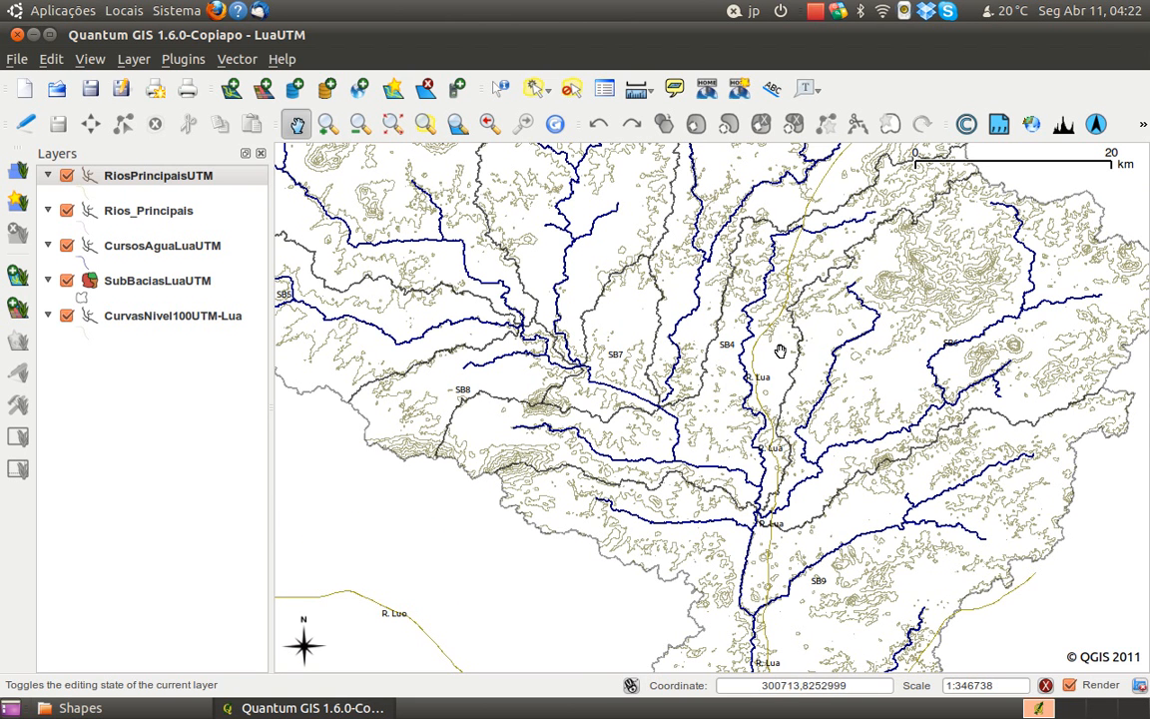
pyautogui.moveTo(798, 320); pyautogui.dragTo(767, 400)
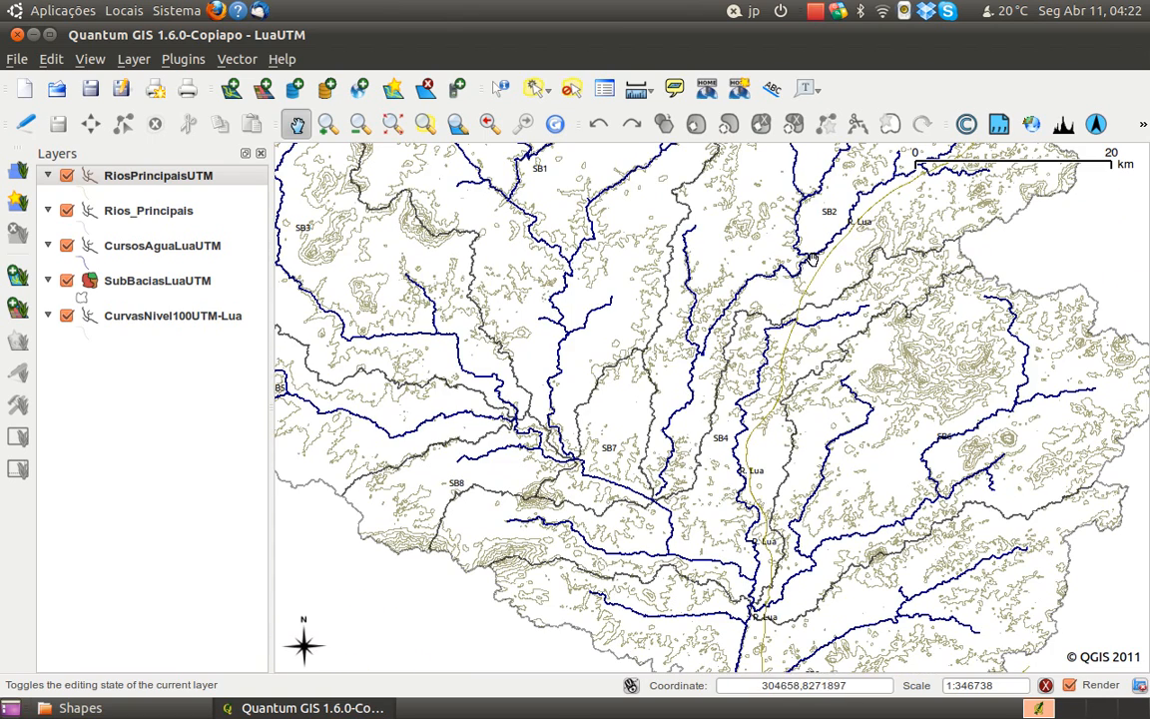
pyautogui.moveTo(695, 515); pyautogui.dragTo(679, 362)
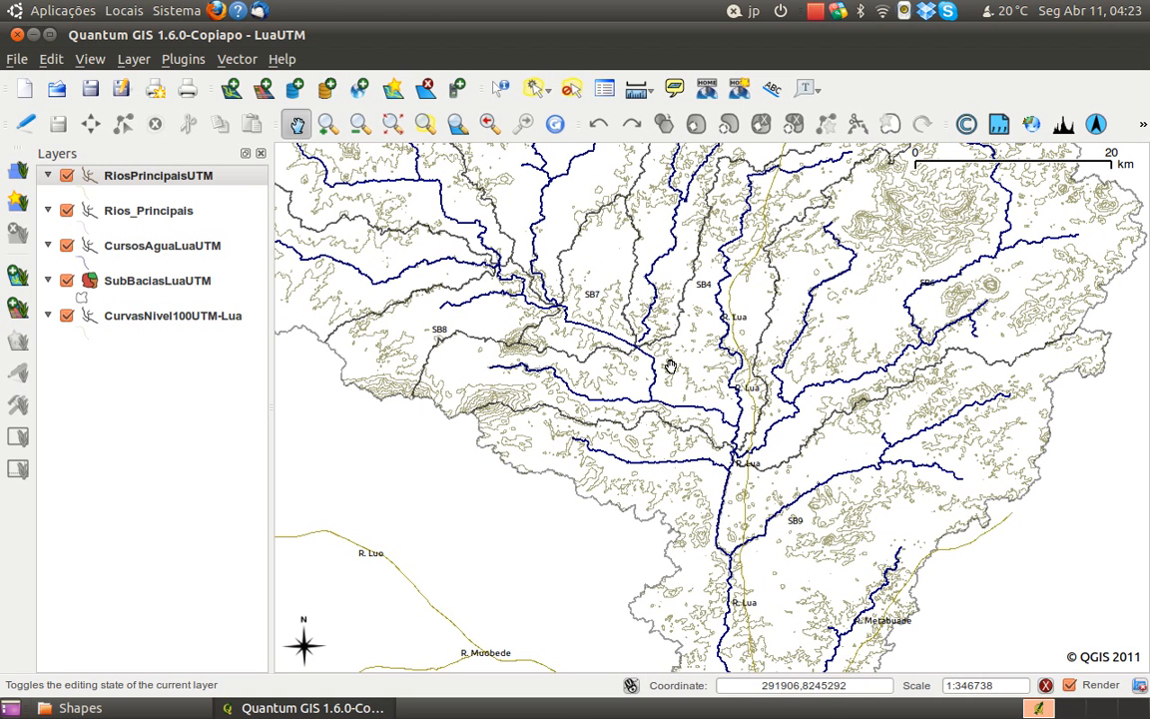
pyautogui.moveTo(681, 375); pyautogui.dragTo(697, 455)
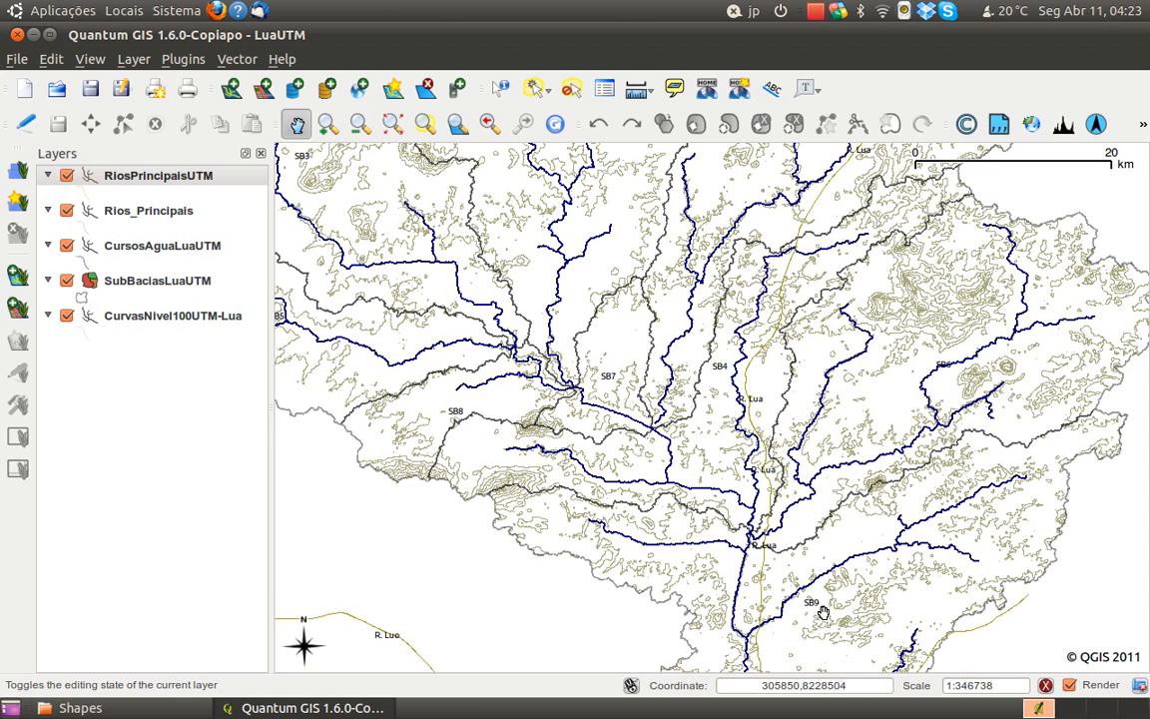
pyautogui.scroll(-1, 701, 519)
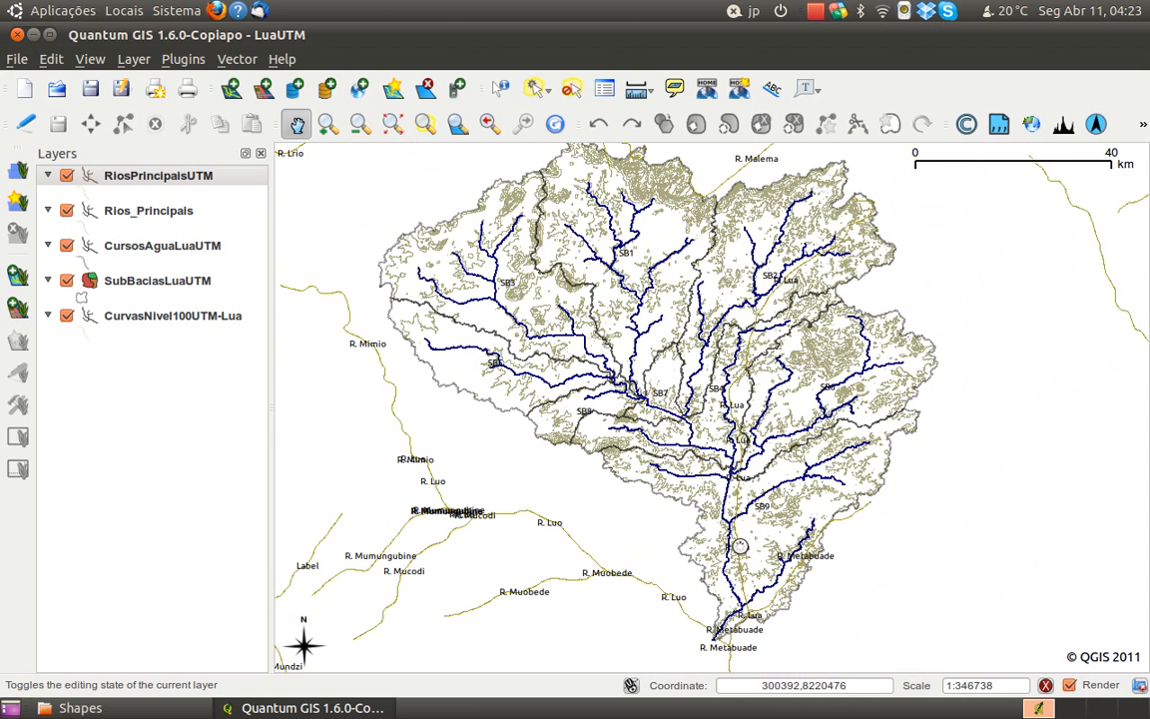
pyautogui.scroll(1, 744, 554)
pyautogui.scroll(-1, 755, 562)
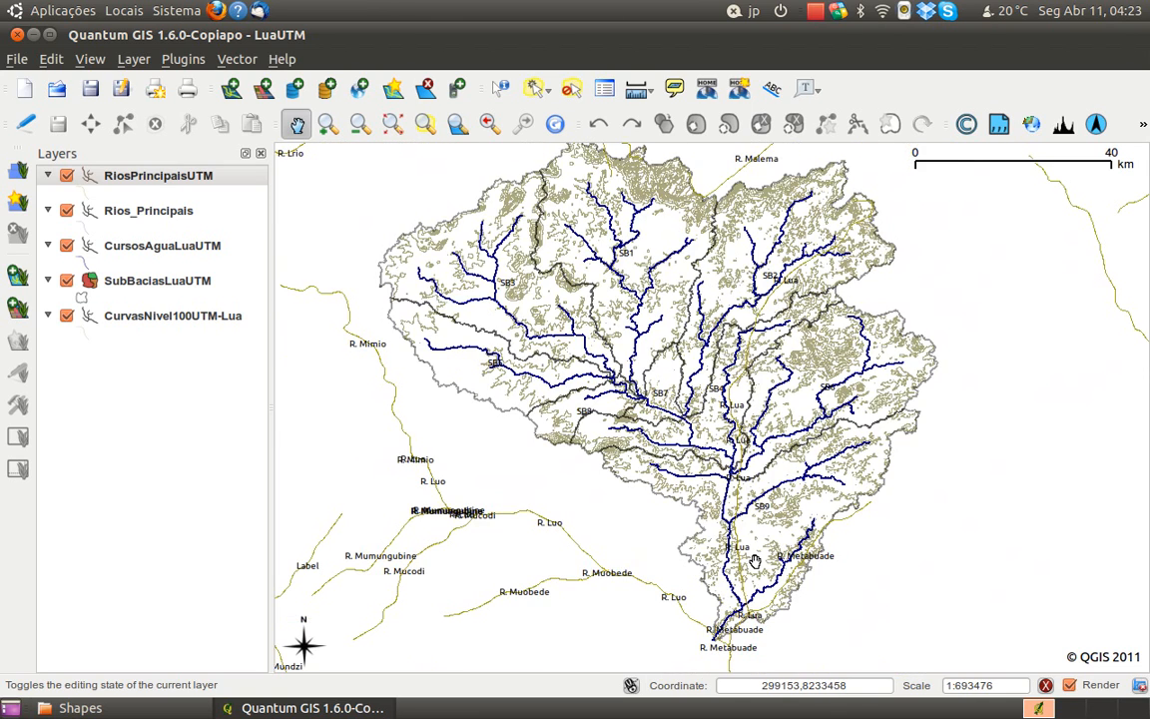
pyautogui.moveTo(642, 377); pyautogui.dragTo(728, 448)
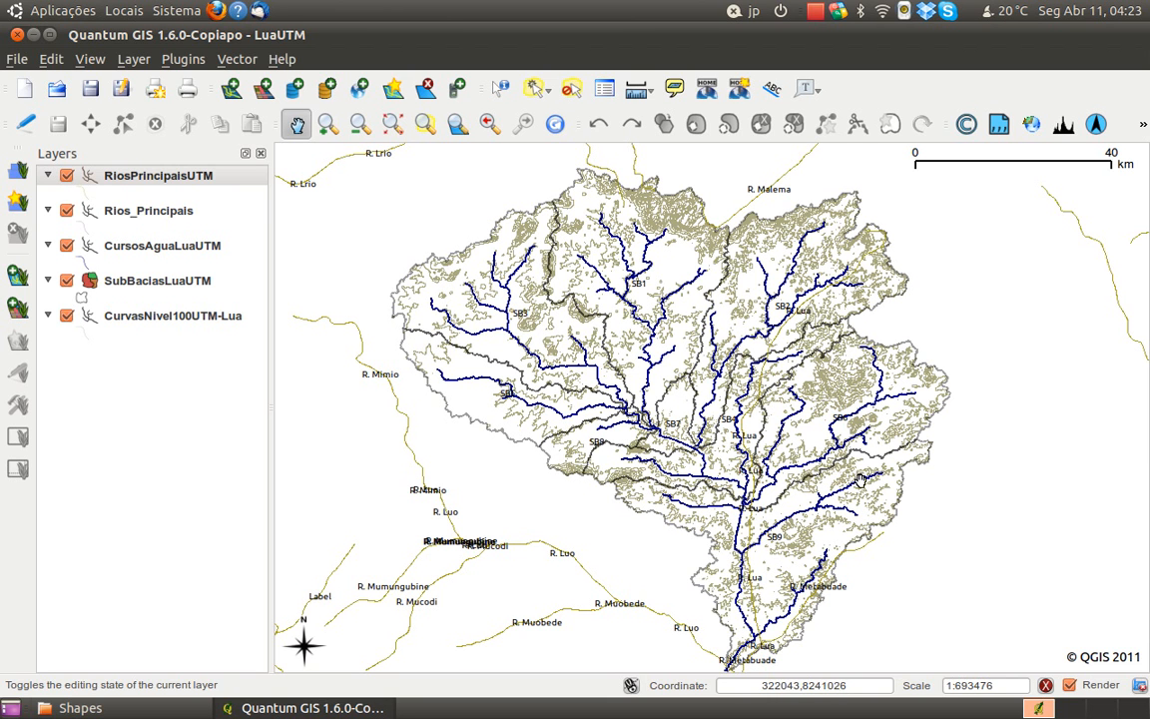
pyautogui.scroll(1, 749, 387)
pyautogui.moveTo(833, 435); pyautogui.dragTo(753, 384)
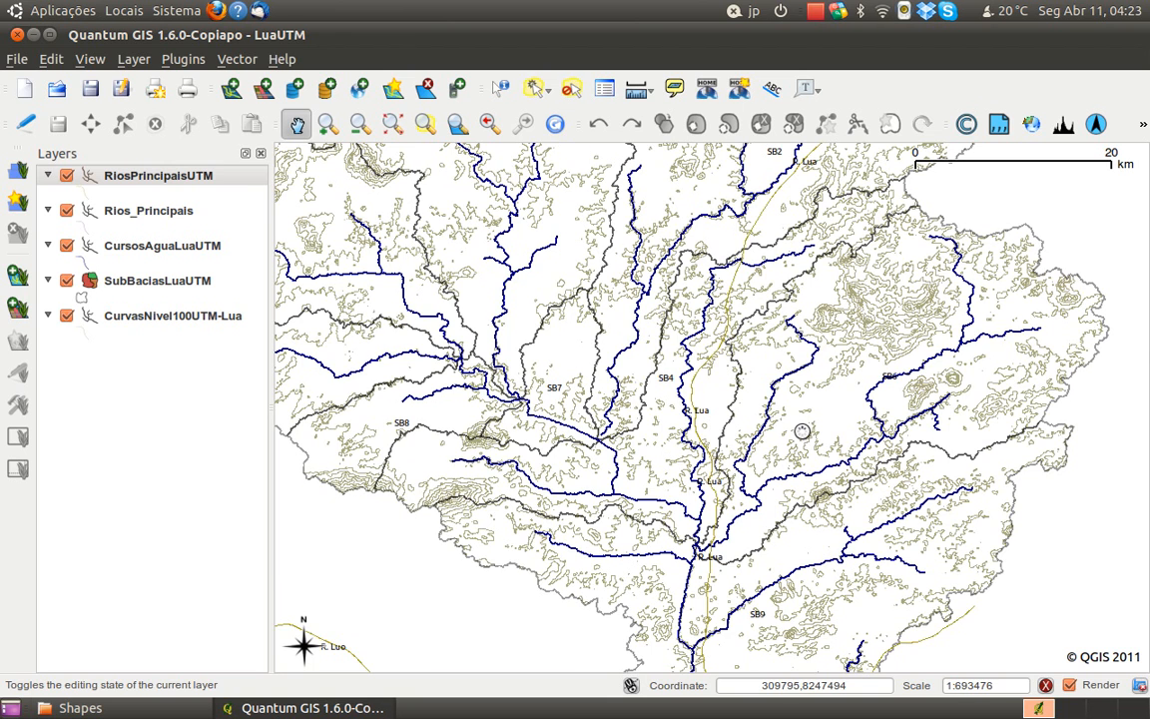
pyautogui.scroll(-1, 721, 392)
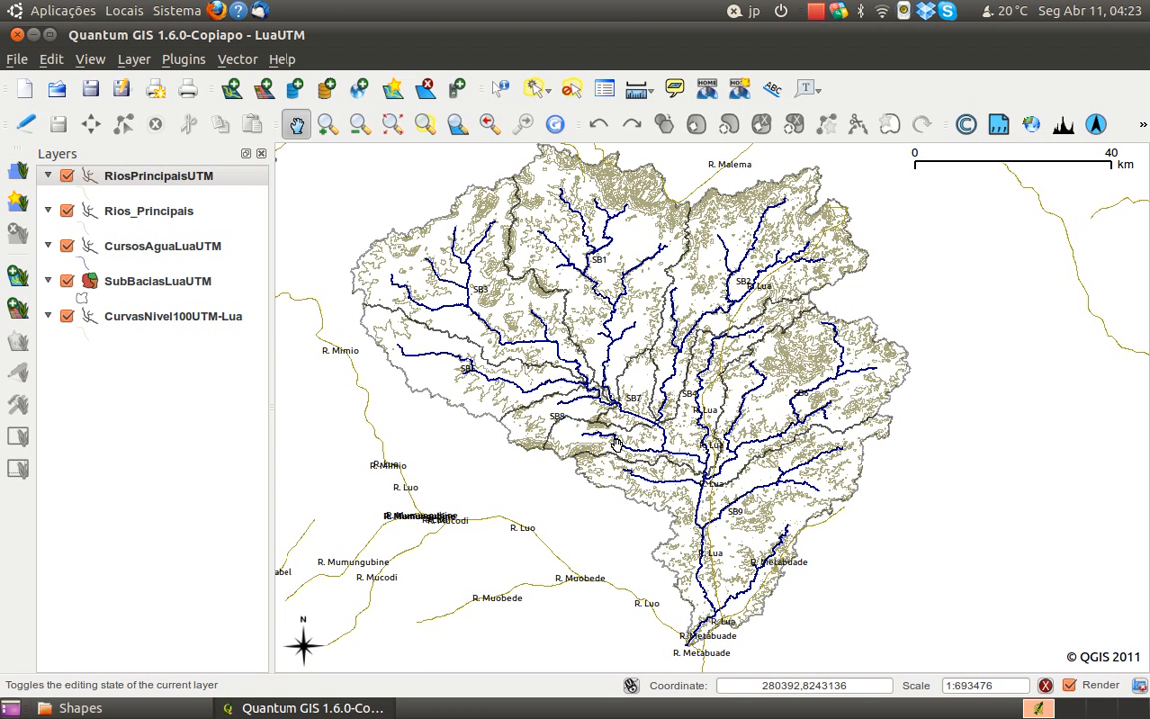
# Examine the watercourses and sub-basin limits around SB5, SB7 and SB8, following them down to R. Lua
pyautogui.scroll(1, 524, 367)
pyautogui.moveTo(542, 448); pyautogui.dragTo(621, 426)
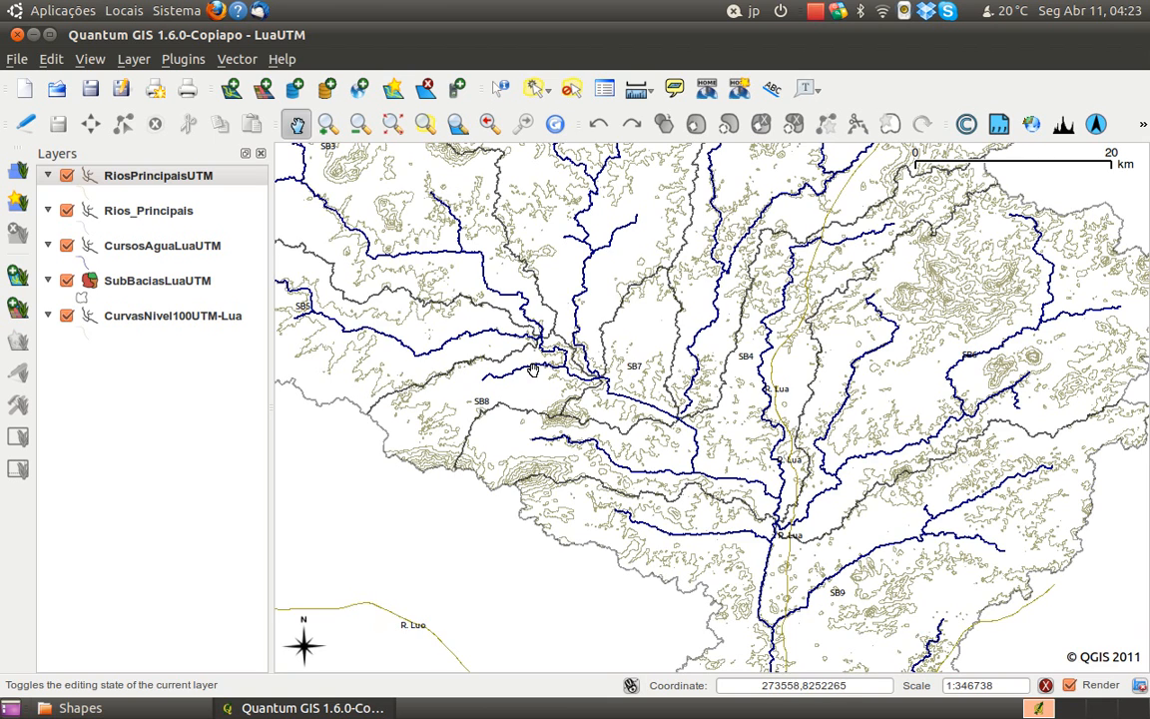
pyautogui.moveTo(531, 387); pyautogui.dragTo(599, 380)
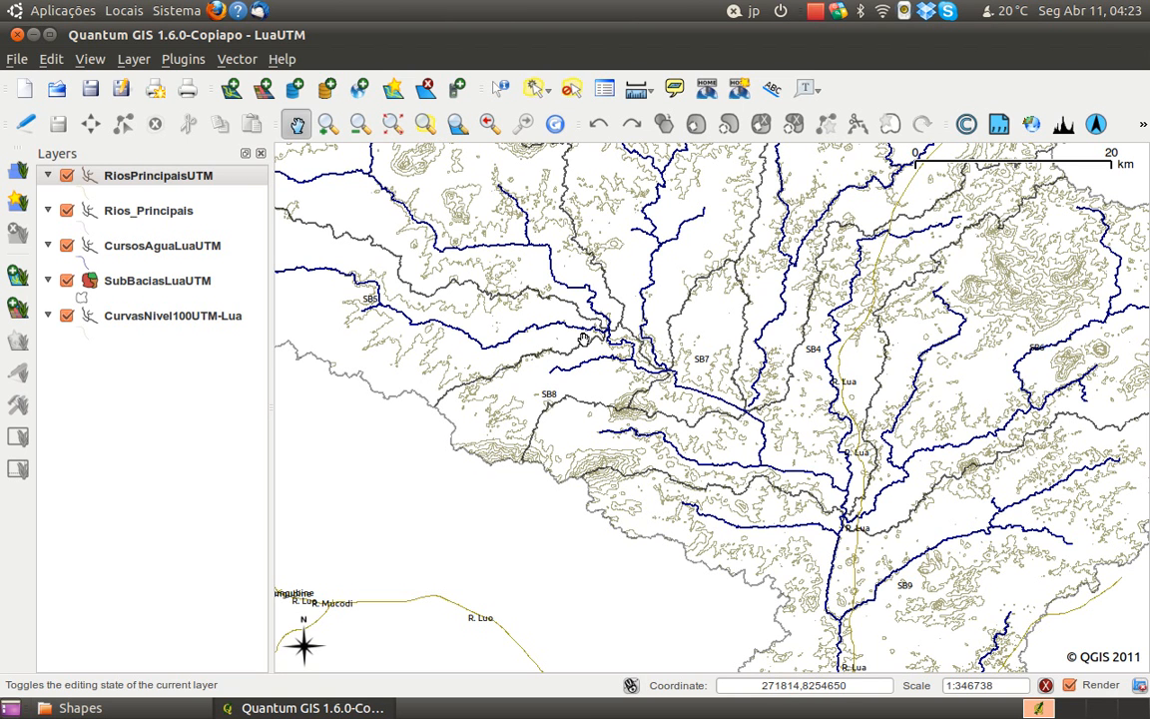
pyautogui.moveTo(577, 381); pyautogui.dragTo(622, 416)
pyautogui.moveTo(567, 340); pyautogui.dragTo(644, 389)
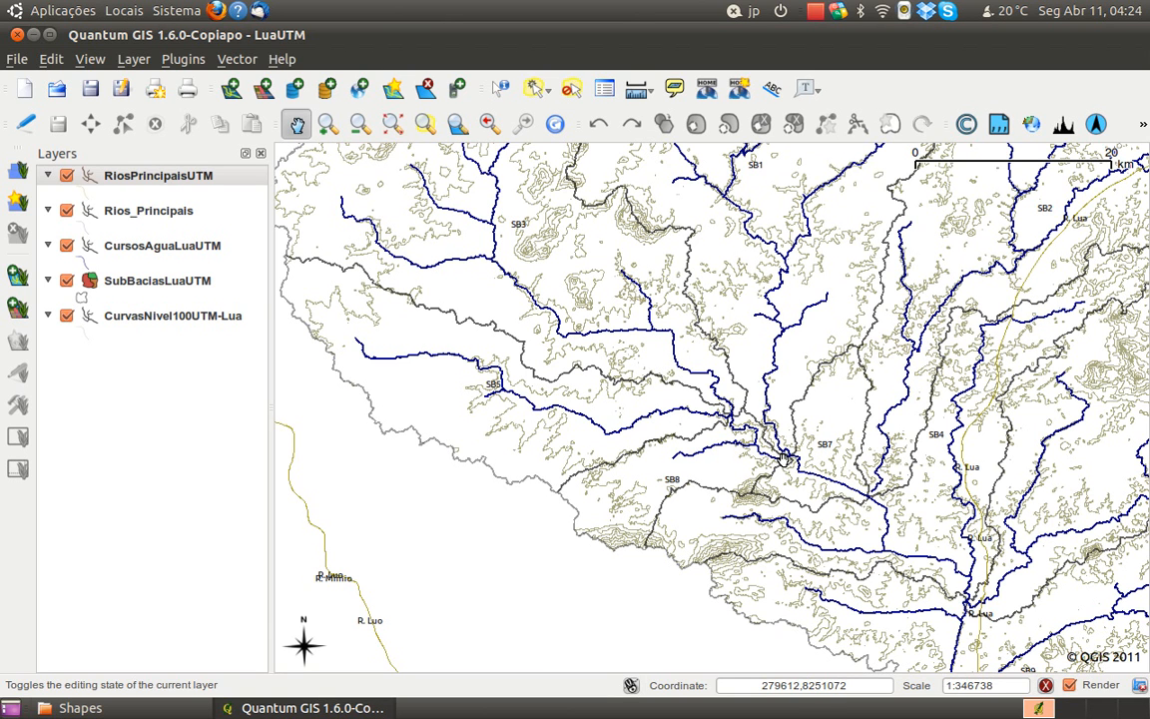
pyautogui.moveTo(826, 467); pyautogui.dragTo(797, 445)
pyautogui.moveTo(974, 583); pyautogui.dragTo(867, 480)
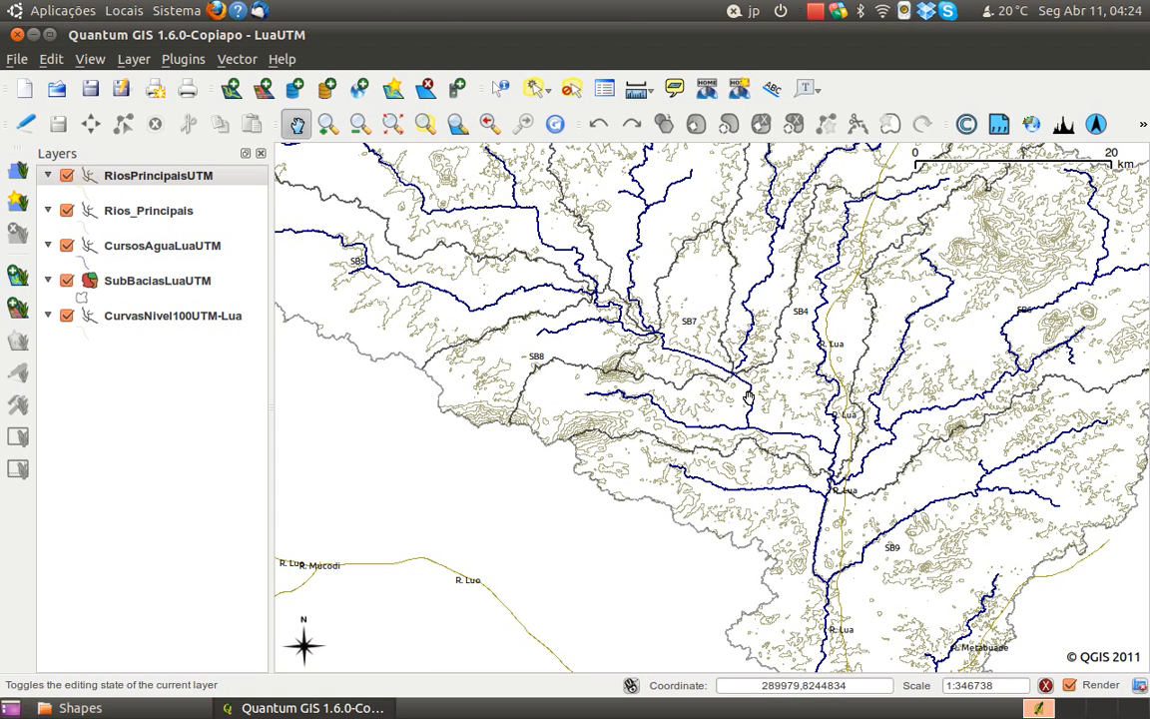
pyautogui.moveTo(755, 400); pyautogui.dragTo(801, 498)
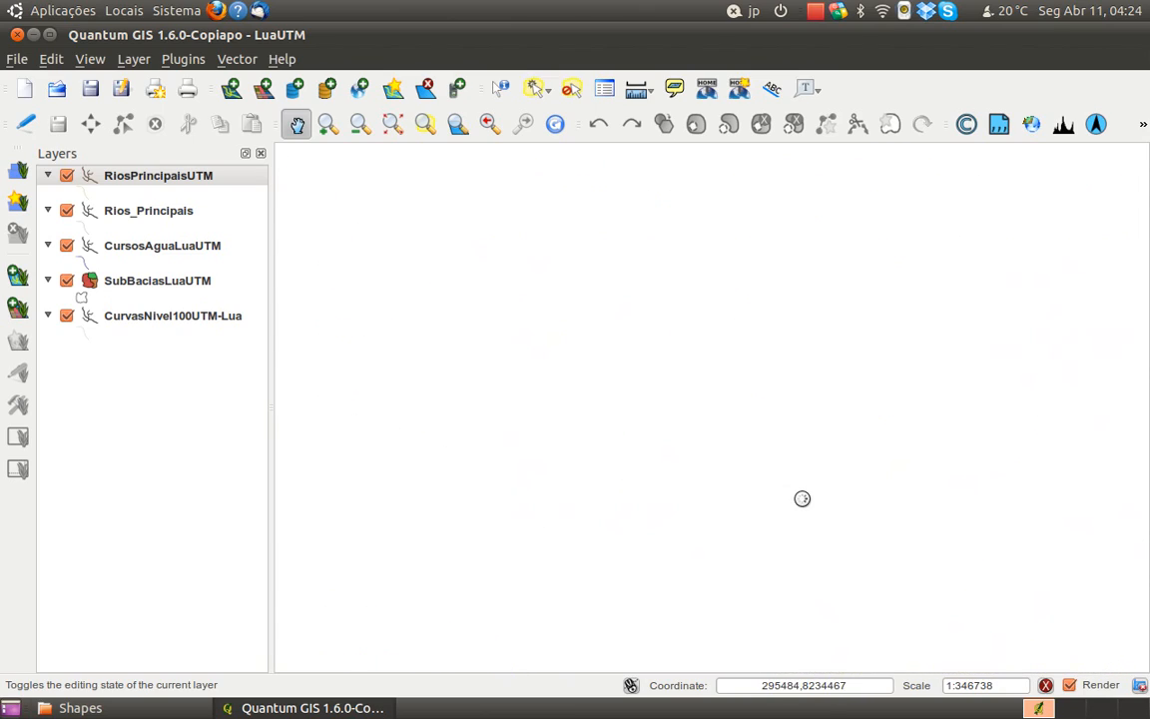
pyautogui.scroll(-1, 821, 506)
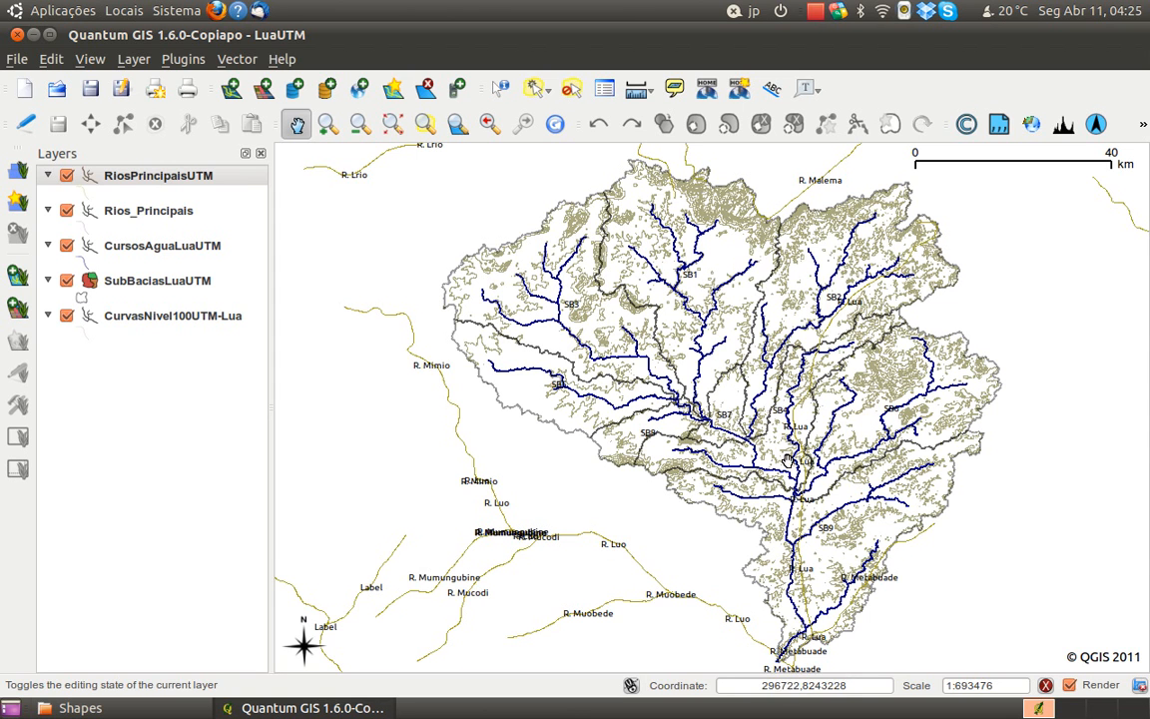
# Inspect the watercourses in sub-basins SB6 and SB9 and the labelled rivers down to the basin outlet
pyautogui.moveTo(743, 437); pyautogui.dragTo(740, 416)
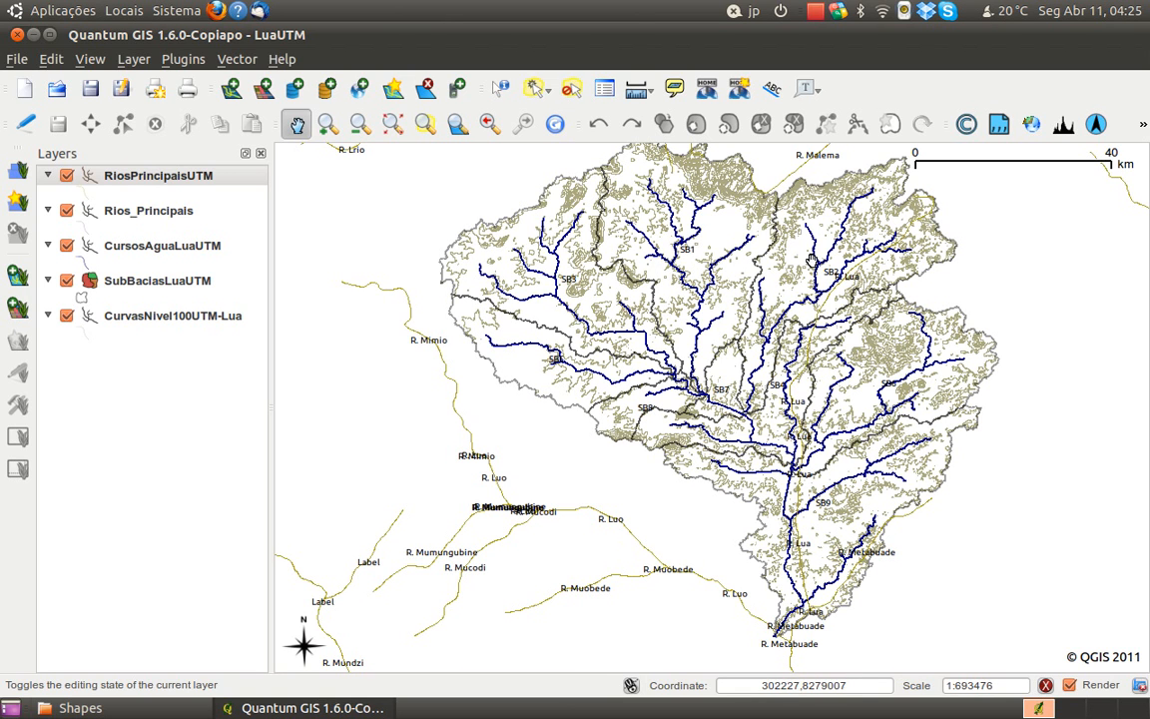
pyautogui.scroll(1, 761, 381)
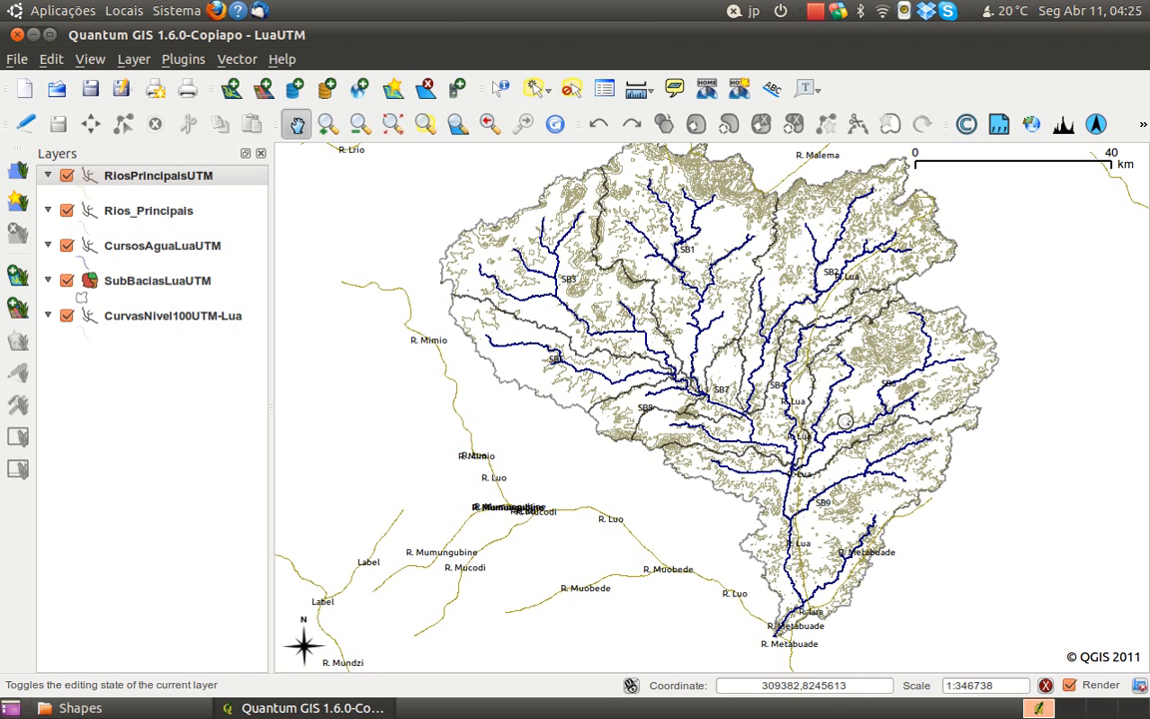
pyautogui.moveTo(945, 449); pyautogui.dragTo(709, 452)
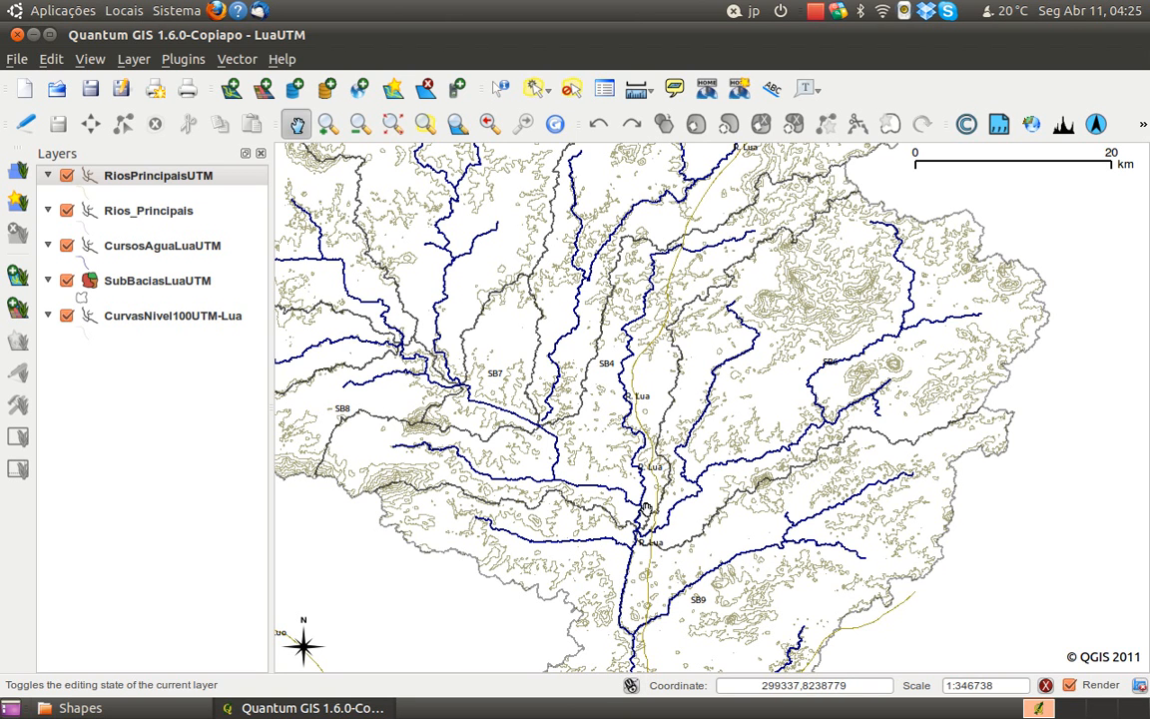
pyautogui.scroll(-1, 646, 548)
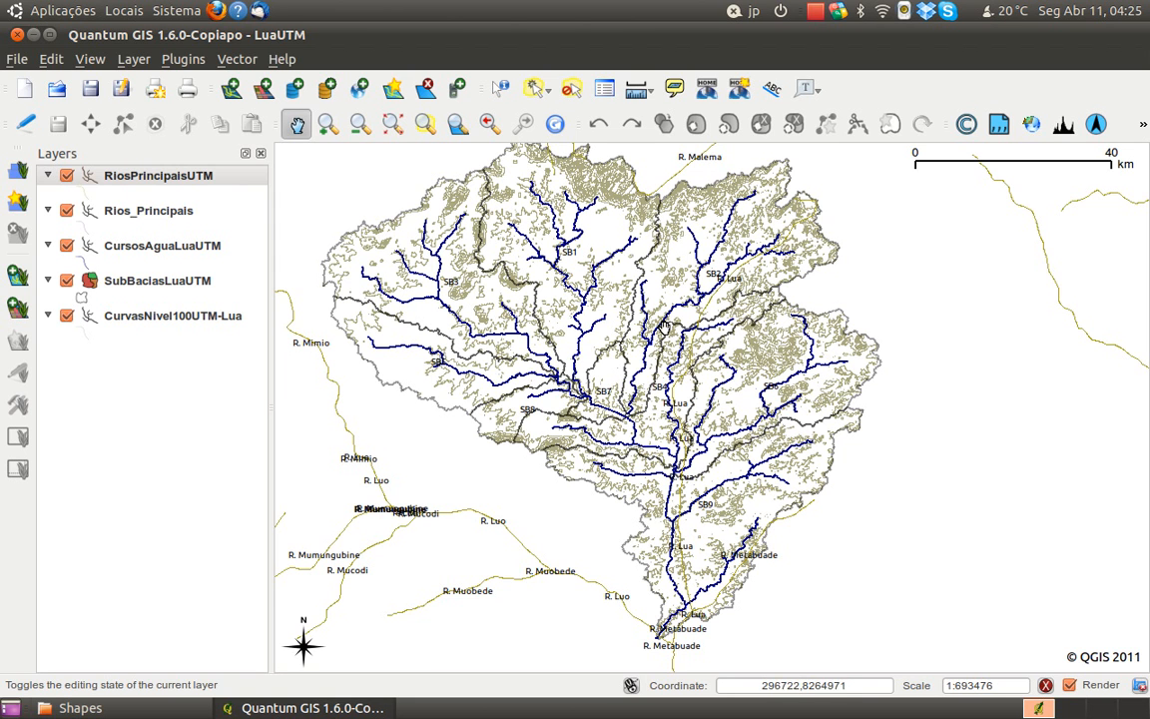
pyautogui.moveTo(631, 364); pyautogui.dragTo(668, 336)
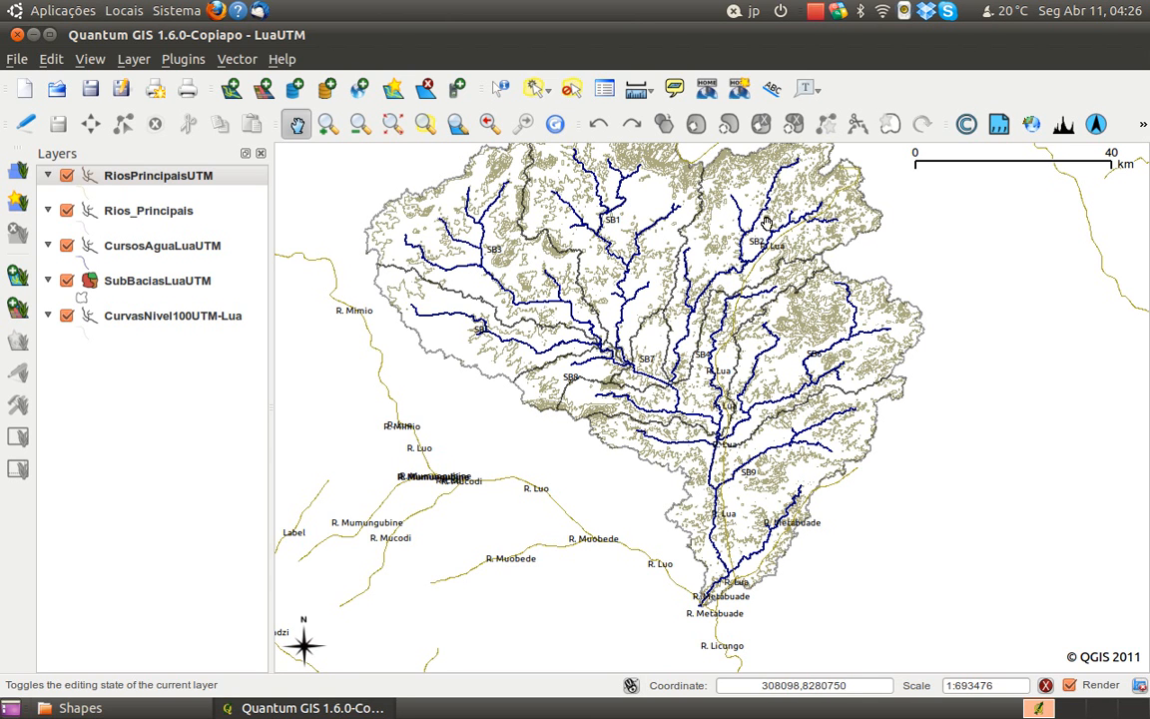
pyautogui.moveTo(767, 349); pyautogui.dragTo(787, 364)
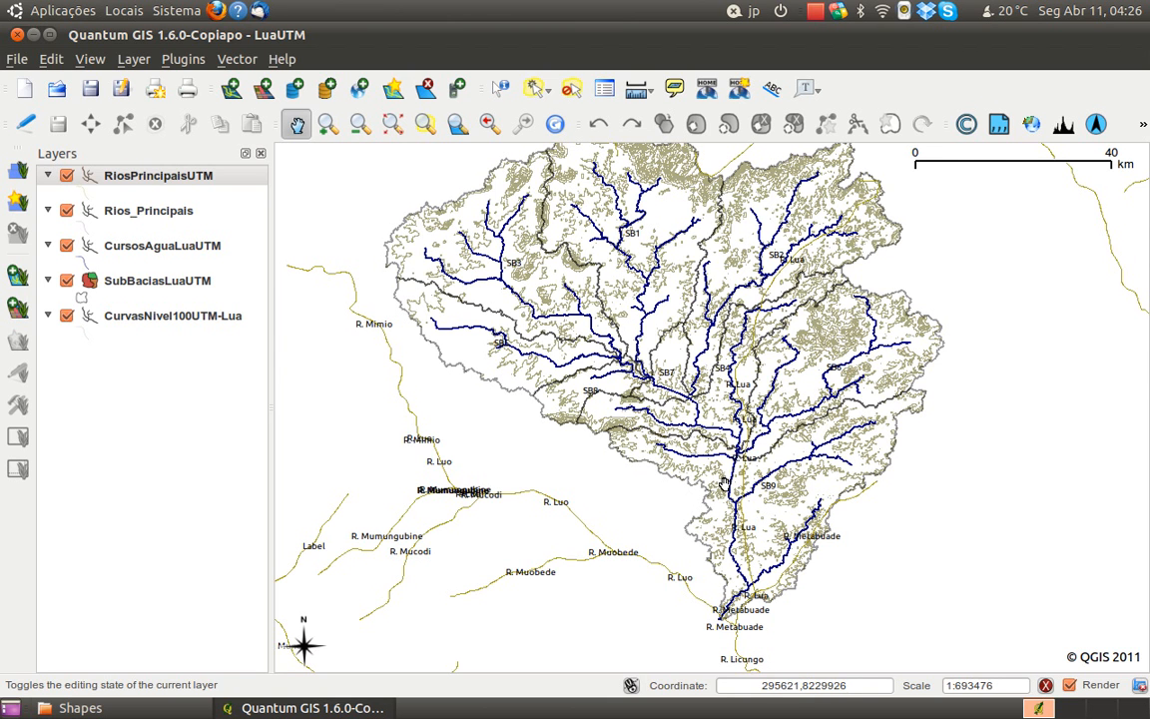
pyautogui.scroll(1, 721, 483)
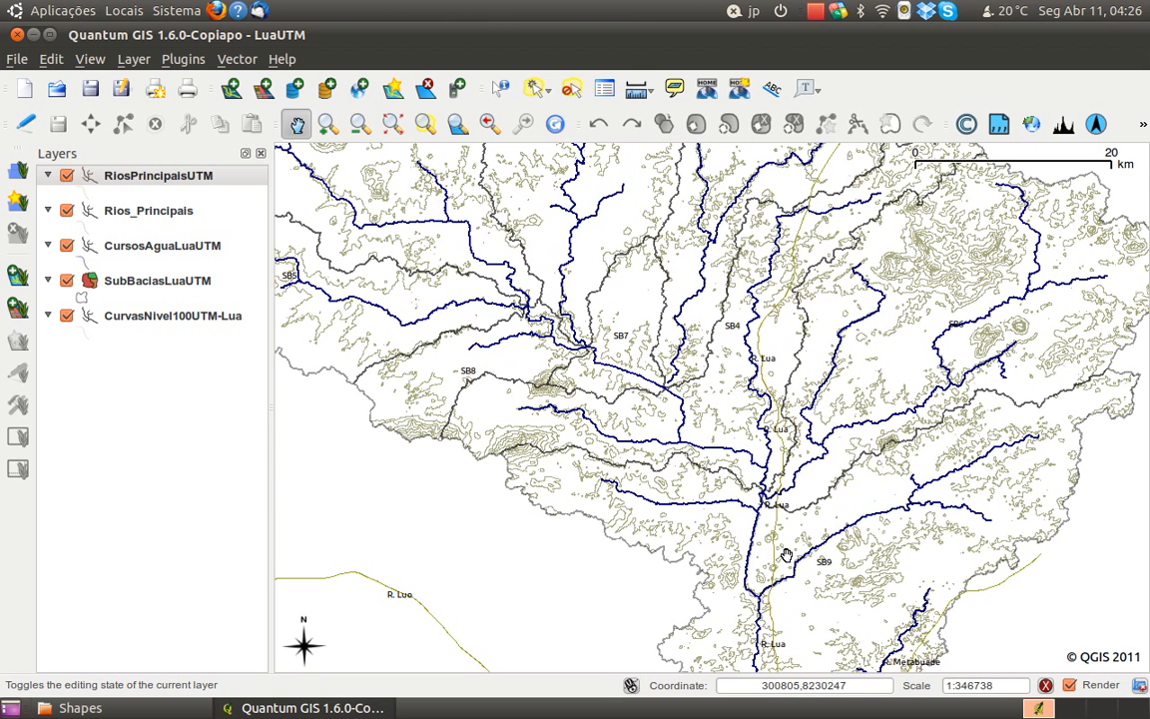
pyautogui.moveTo(704, 494); pyautogui.dragTo(686, 313)
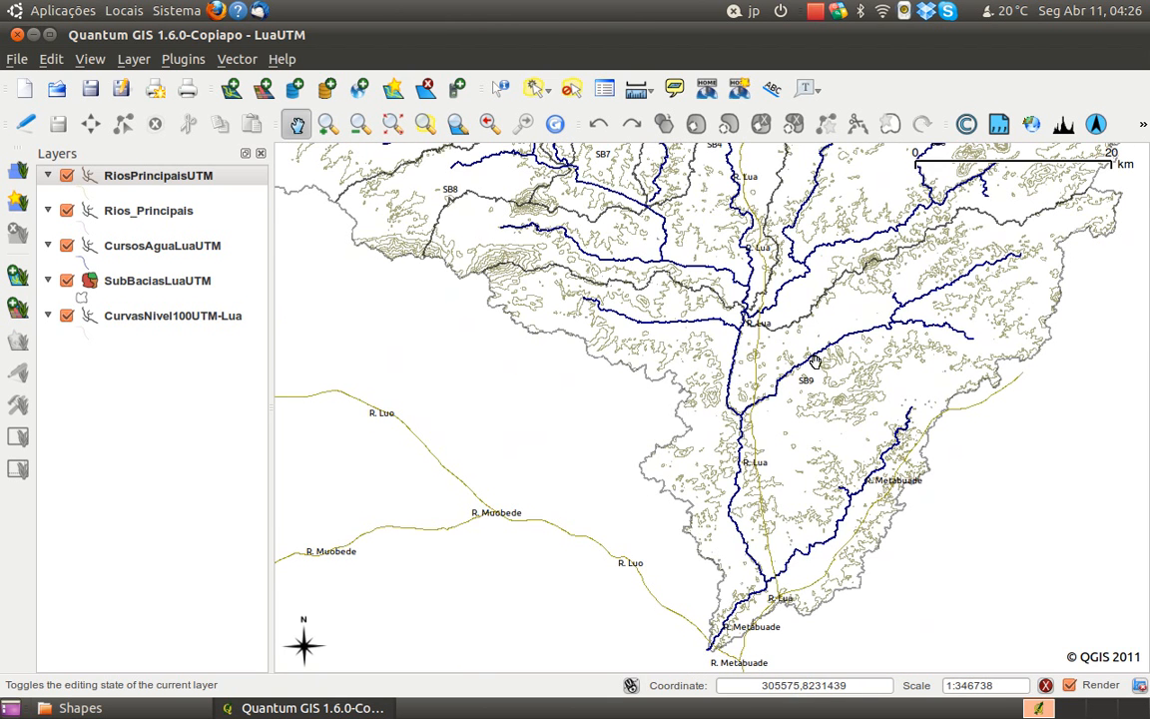
pyautogui.moveTo(811, 363); pyautogui.dragTo(780, 452)
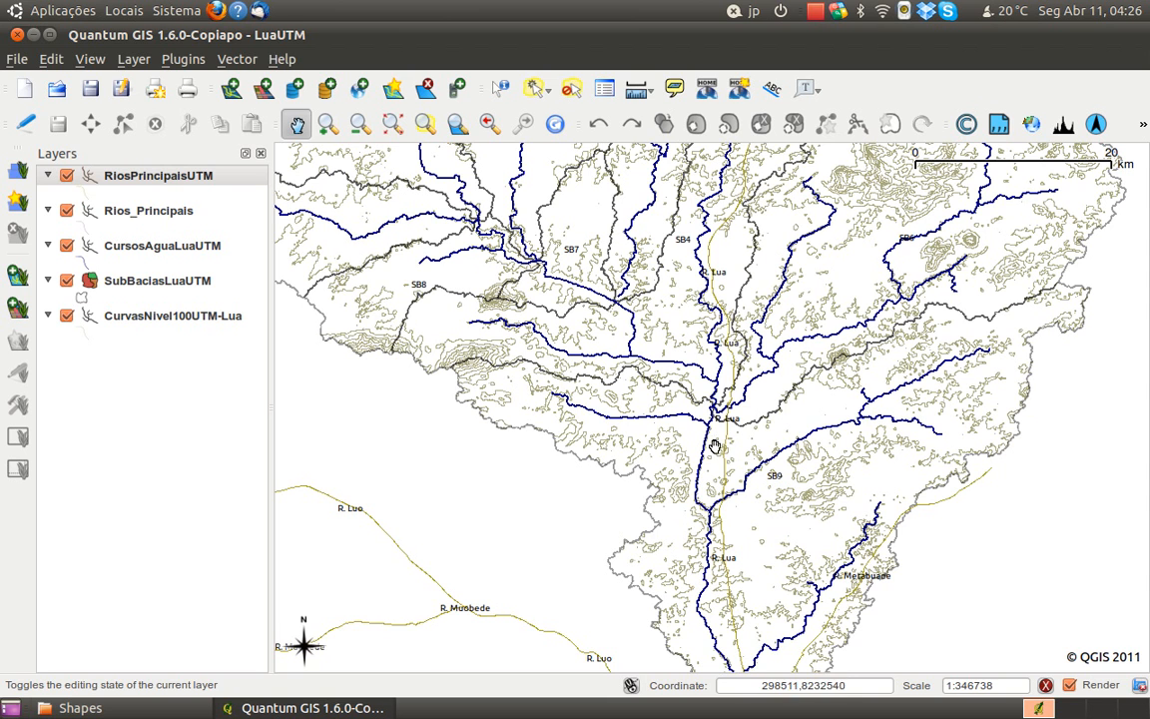
# Set the label font size of the RiosPrincipaisUTM layer to 12 points and check the river names on the map
pyautogui.moveTo(713, 437); pyautogui.dragTo(716, 461)
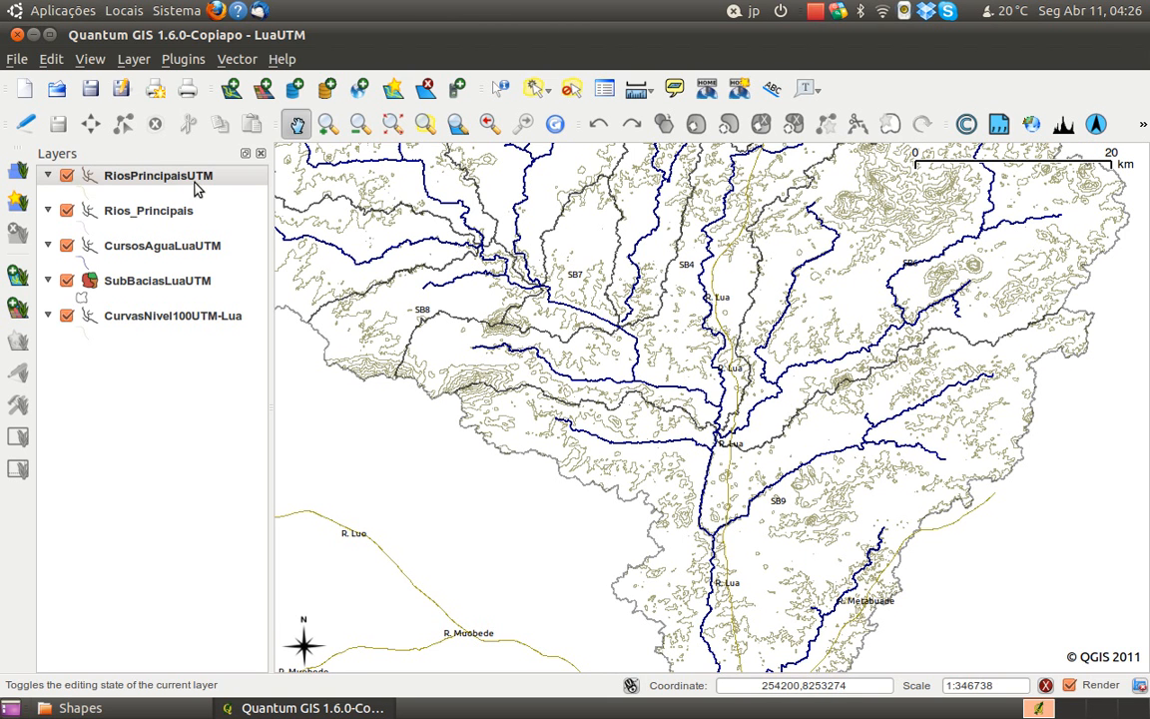
pyautogui.rightClick(185, 177)
pyautogui.click(215, 361)
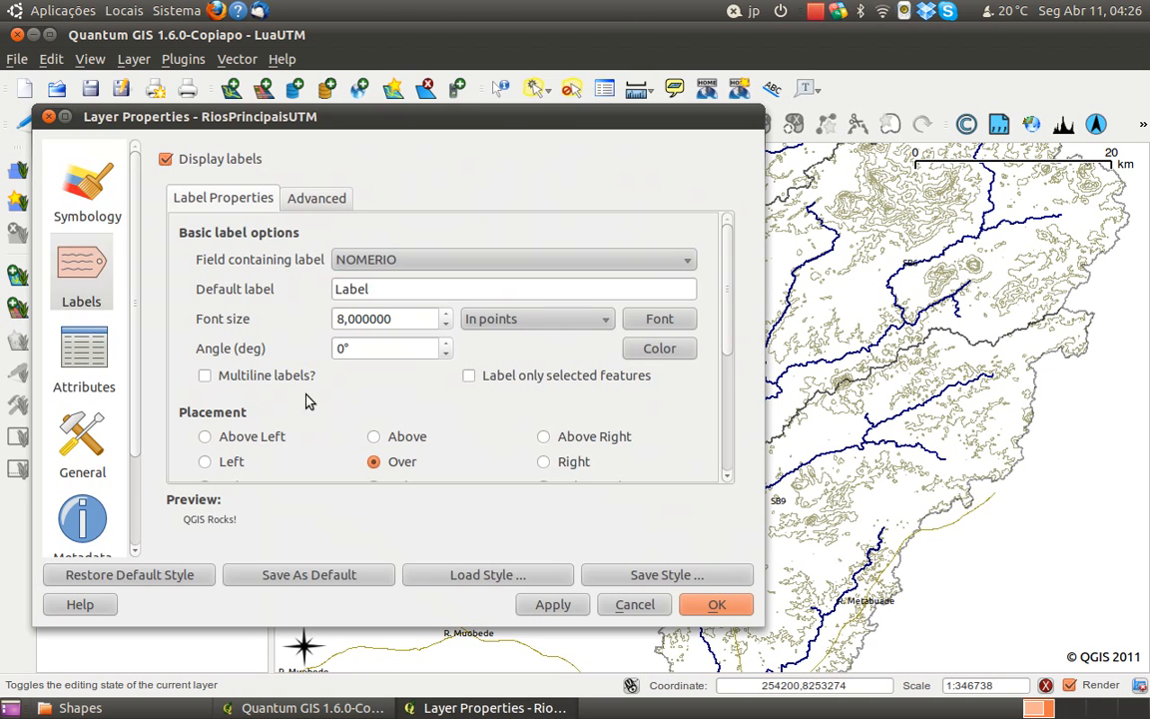
pyautogui.moveTo(394, 319); pyautogui.dragTo(285, 259)
pyautogui.write('12')
pyautogui.click(718, 605)
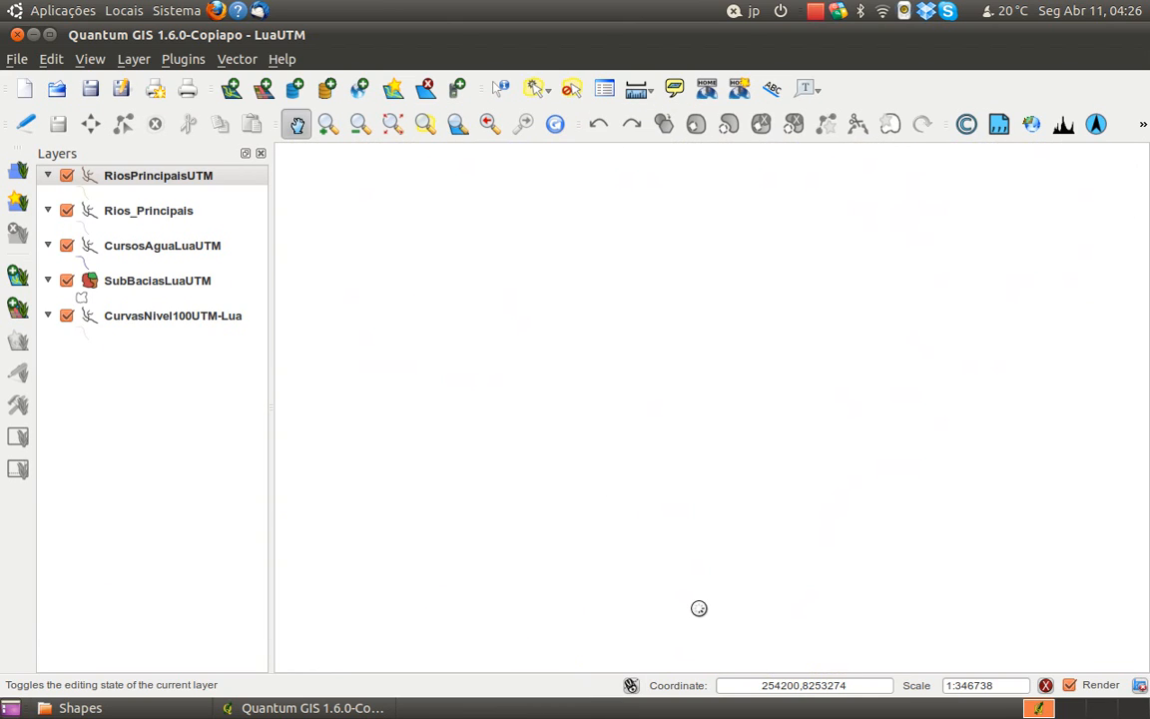
pyautogui.moveTo(751, 621); pyautogui.dragTo(784, 661)
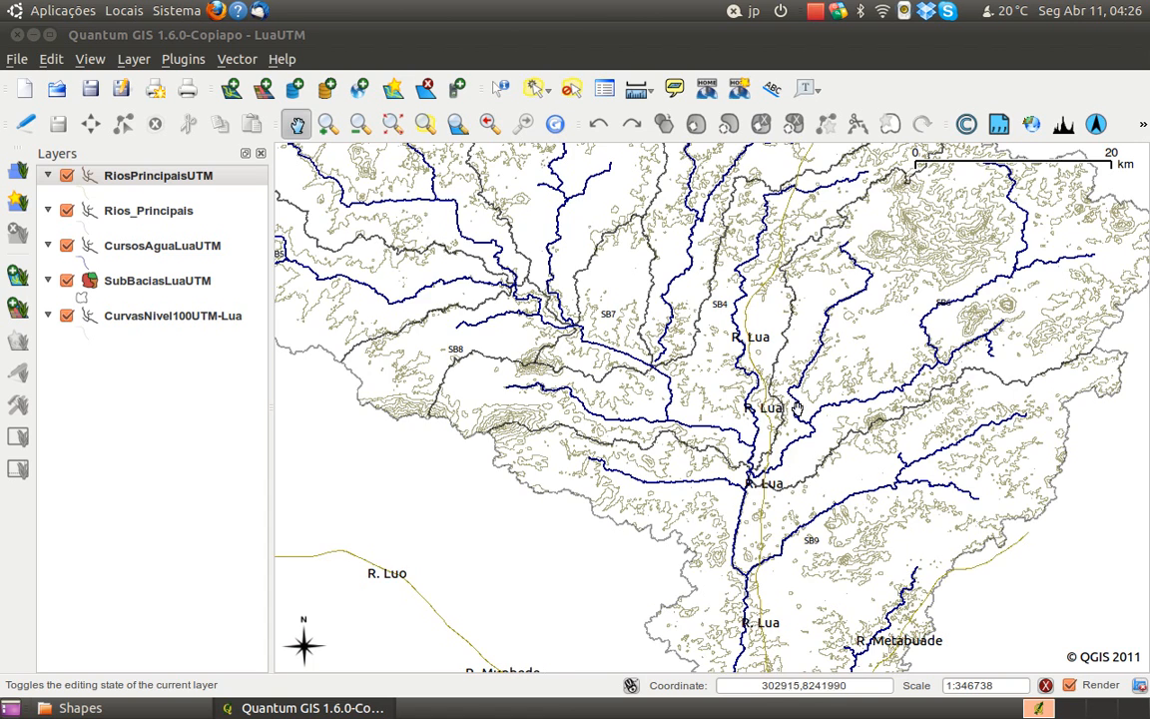
pyautogui.scroll(-1, 799, 415)
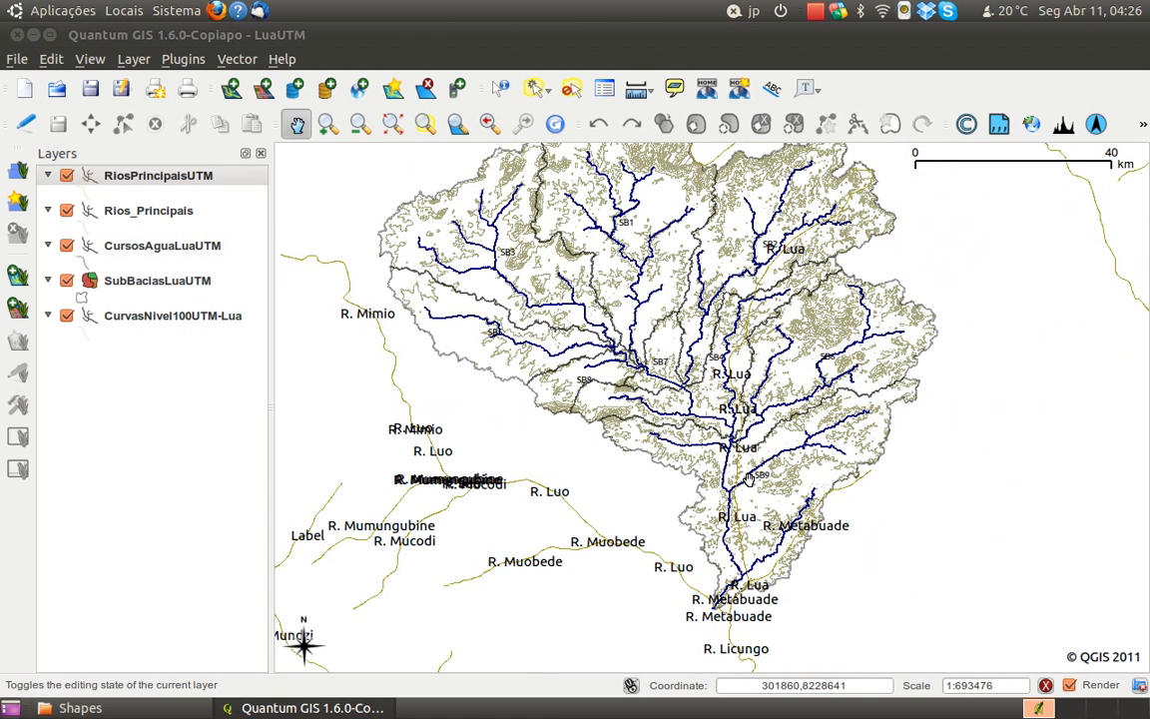
pyautogui.scroll(1, 744, 477)
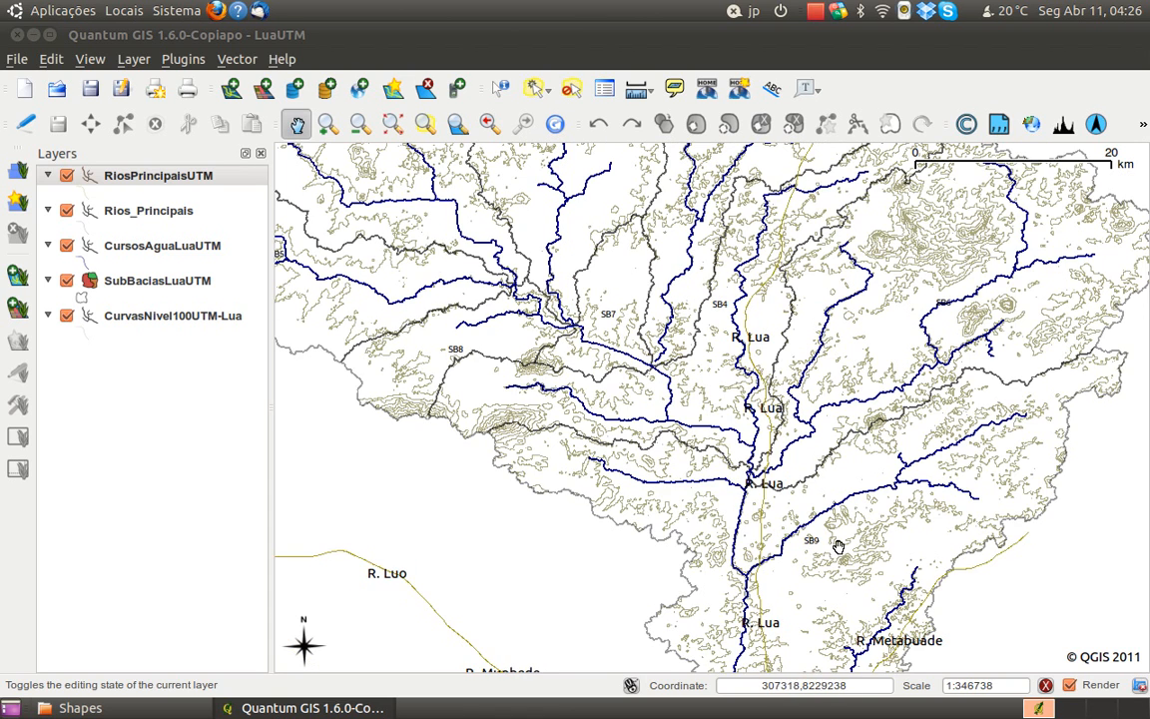
# Set the label font size of the SubBaciasLuaUTM layer to 12 points
pyautogui.moveTo(799, 480); pyautogui.dragTo(632, 583)
pyautogui.moveTo(729, 549); pyautogui.dragTo(695, 457)
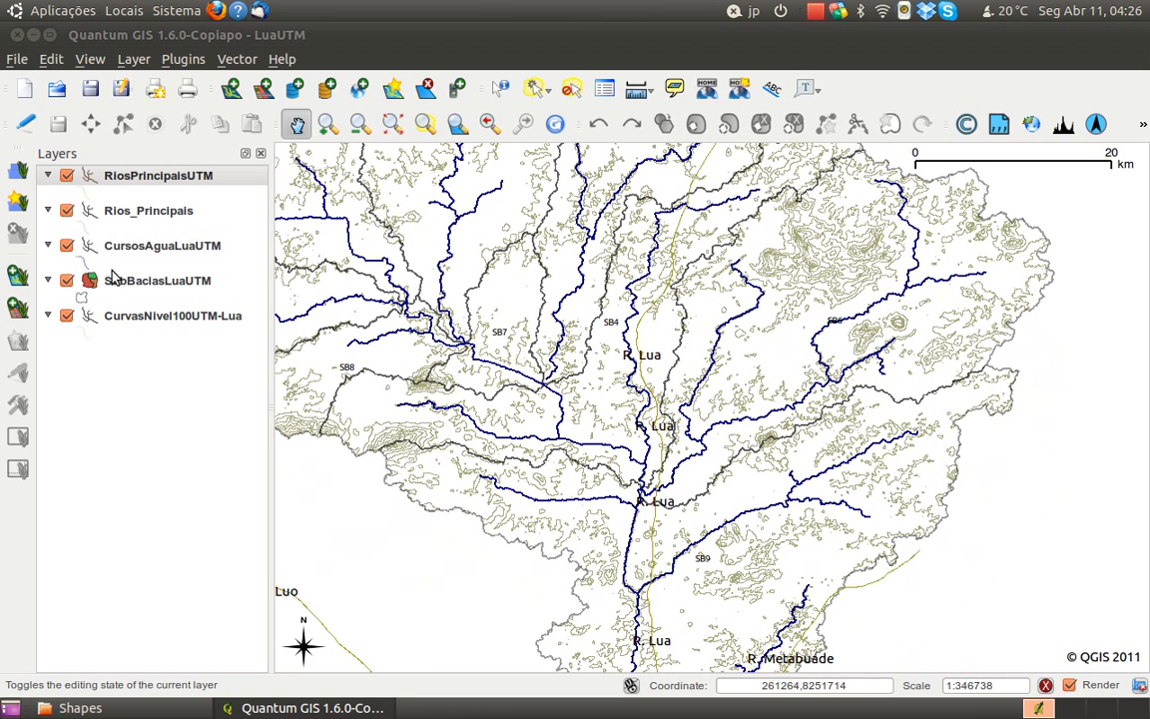
pyautogui.click(150, 289)
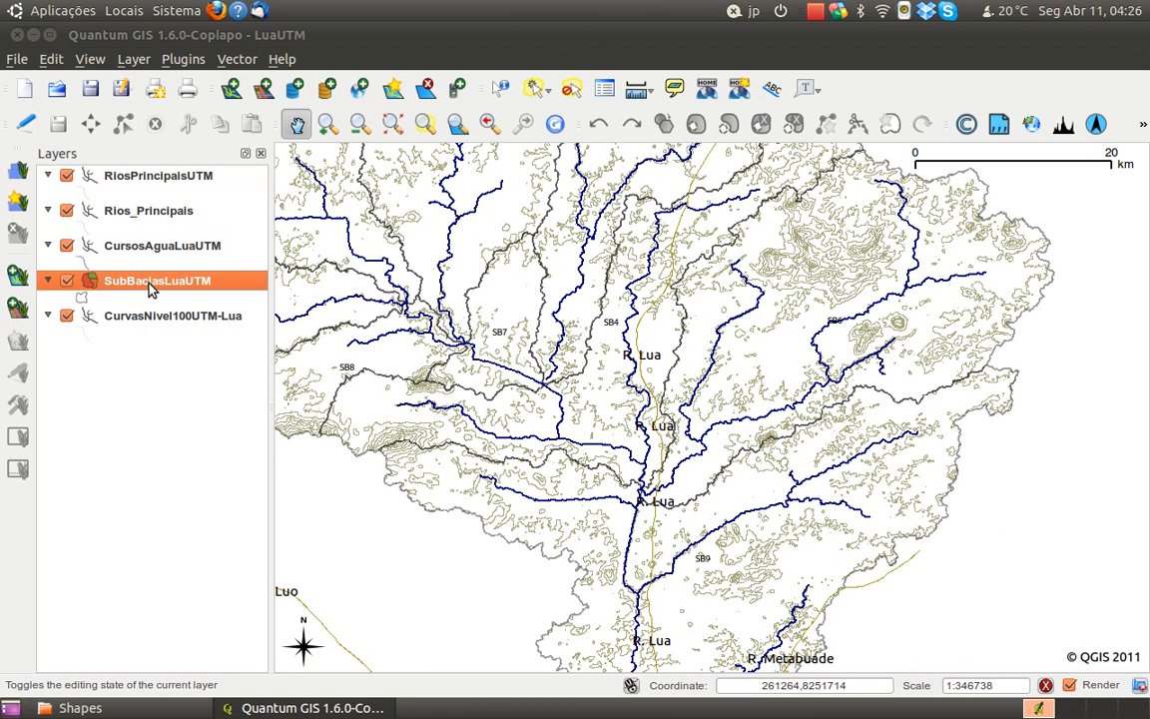
pyautogui.rightClick(150, 290)
pyautogui.click(189, 471)
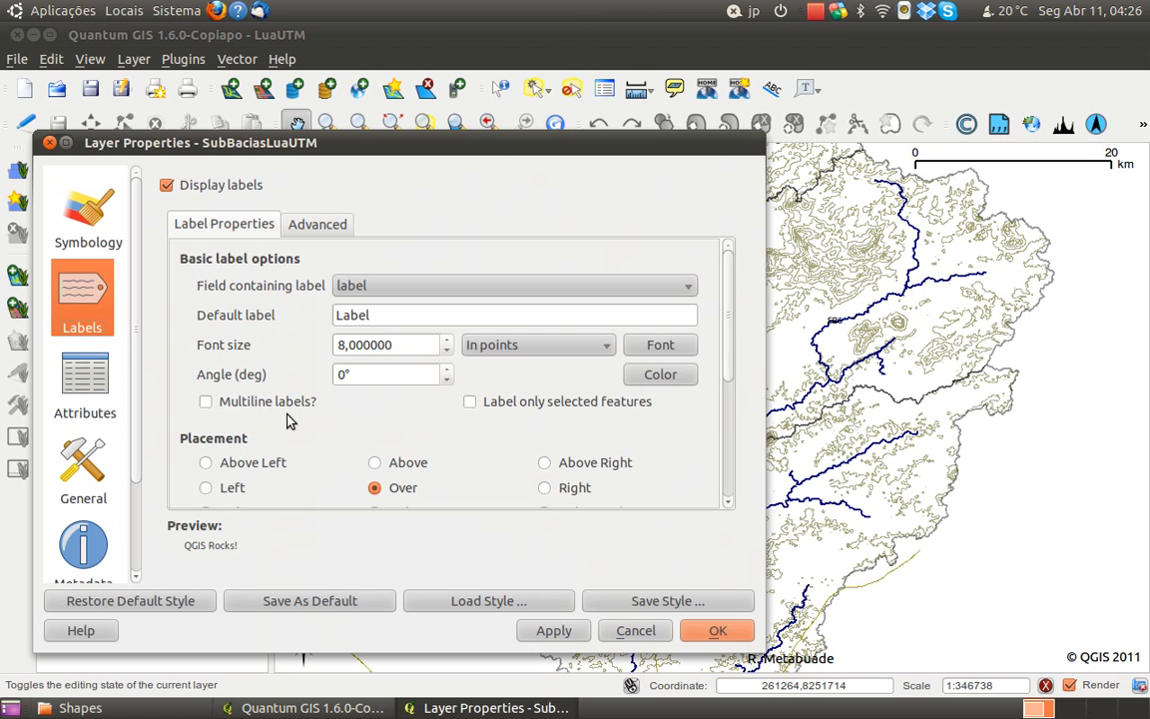
pyautogui.doubleClick(400, 344)
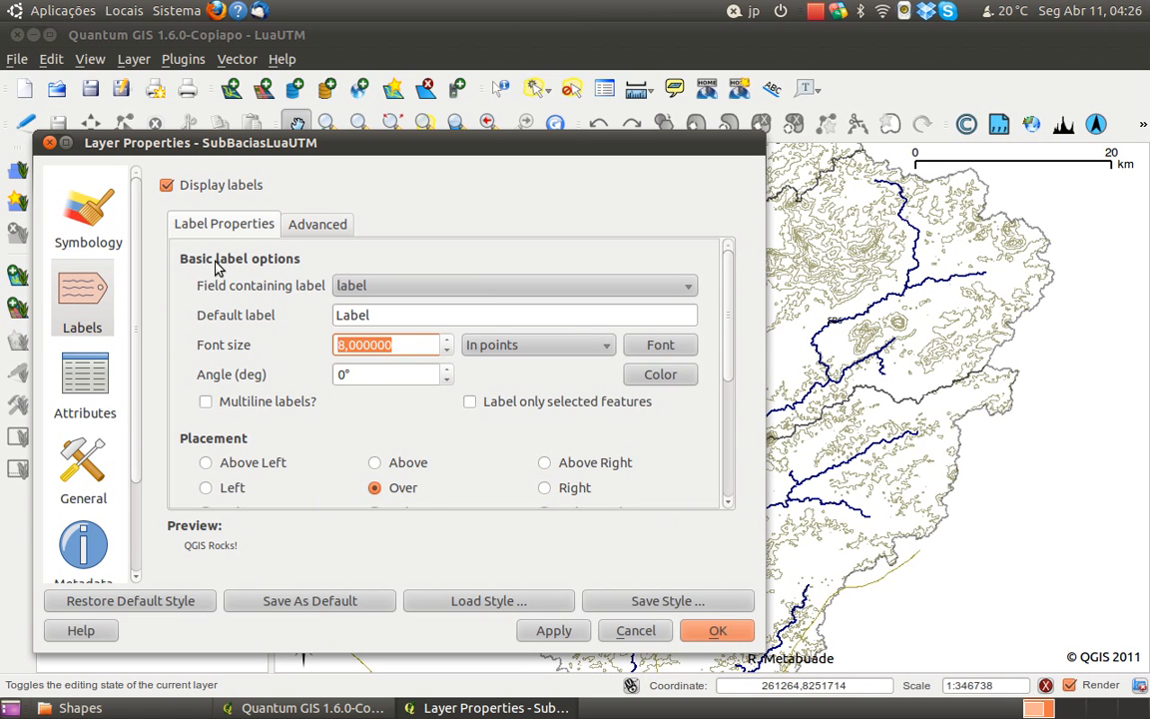
pyautogui.write('12')
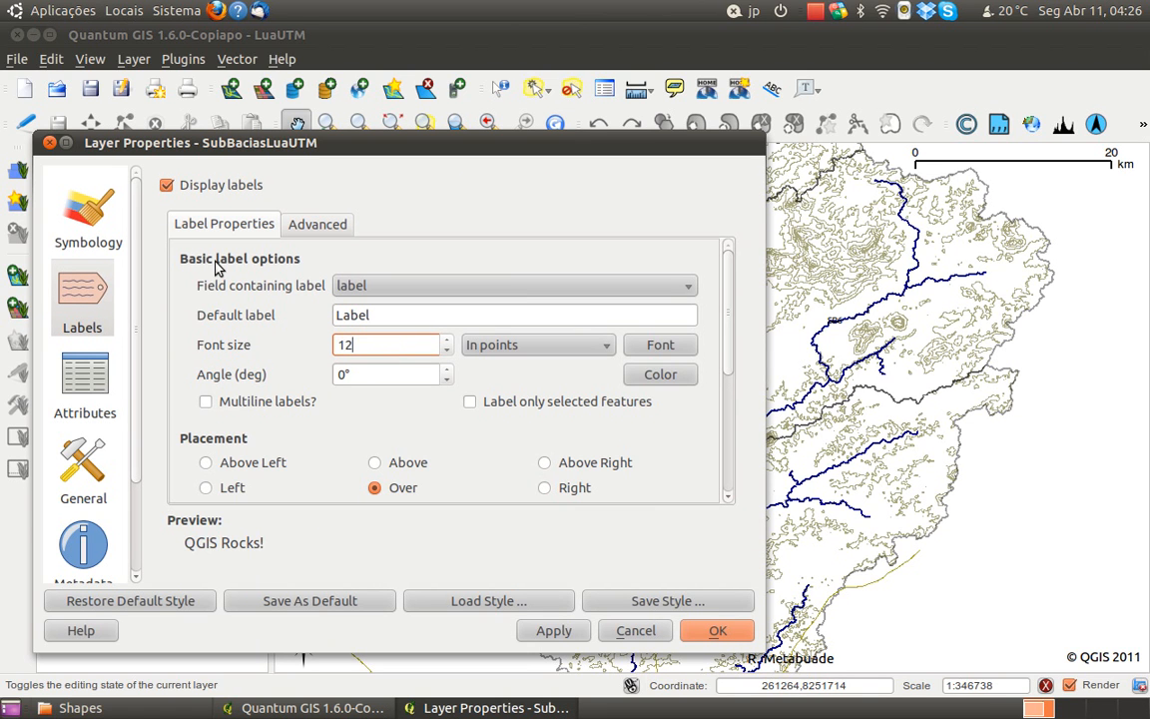
pyautogui.click(699, 639)
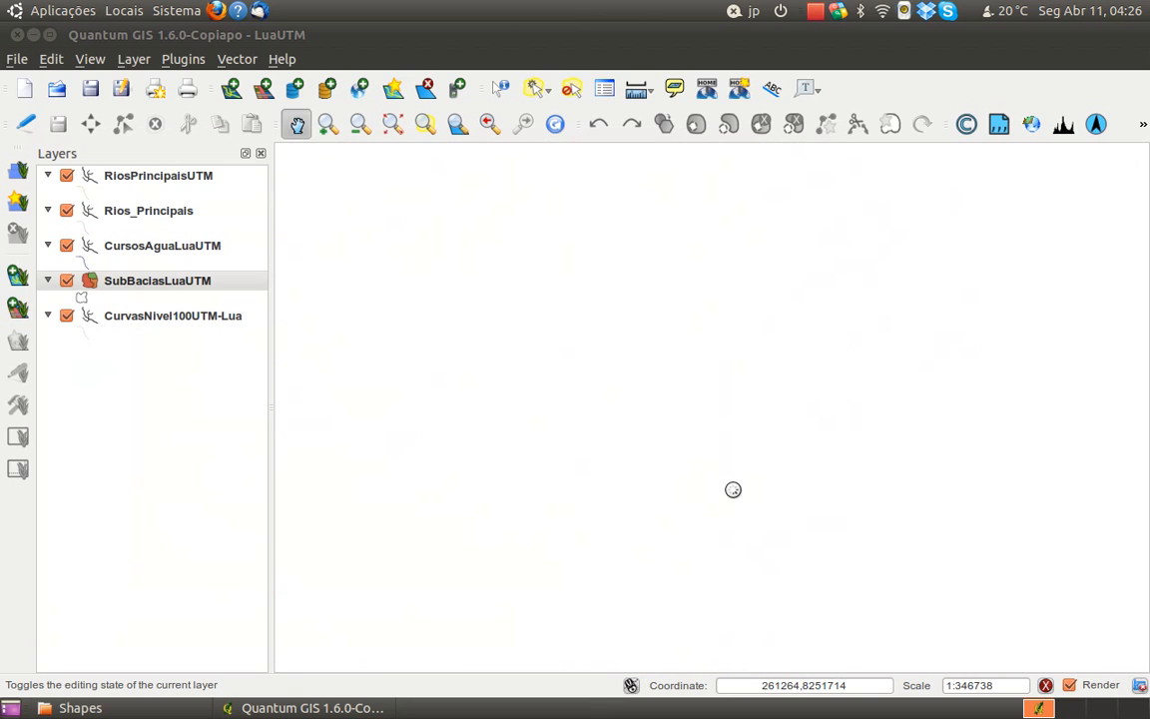
# Compare the labelled R. Lua line with the watercourses and sub-basin limits from SB9 up through SB4, SB7, SB2, SB1 and SB3
pyautogui.moveTo(760, 494); pyautogui.dragTo(783, 518)
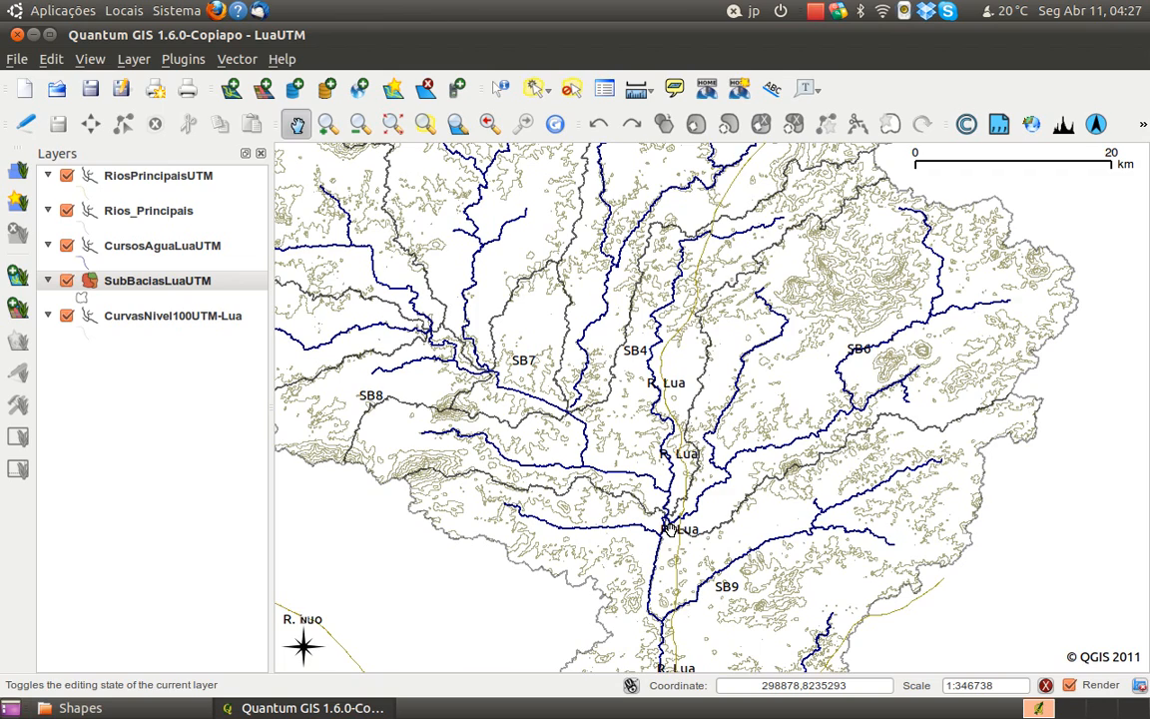
pyautogui.moveTo(649, 465); pyautogui.dragTo(704, 536)
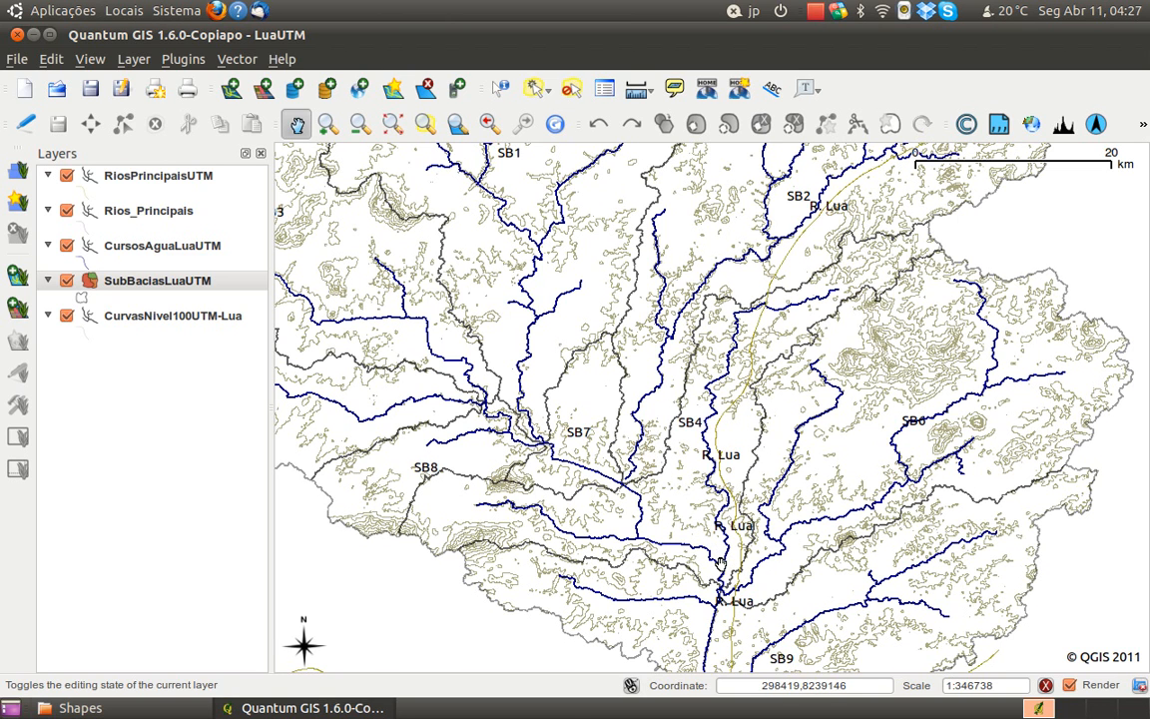
pyautogui.moveTo(709, 534); pyautogui.dragTo(751, 585)
pyautogui.scroll(-1, 750, 585)
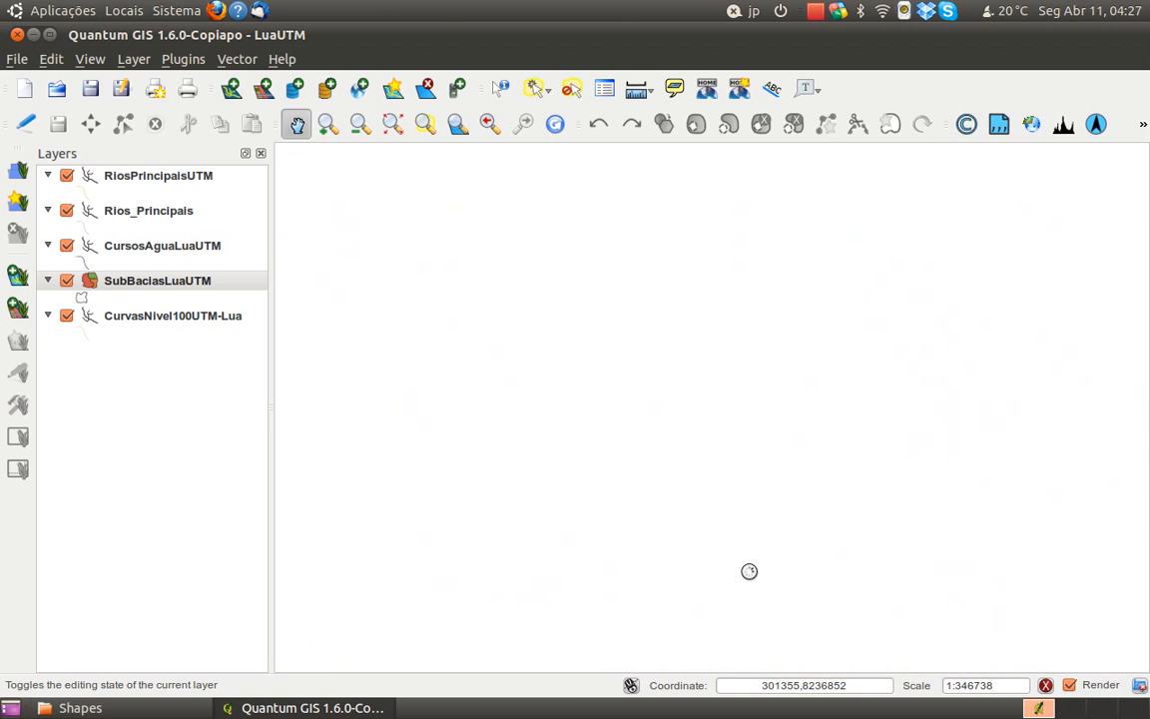
pyautogui.scroll(1, 733, 527)
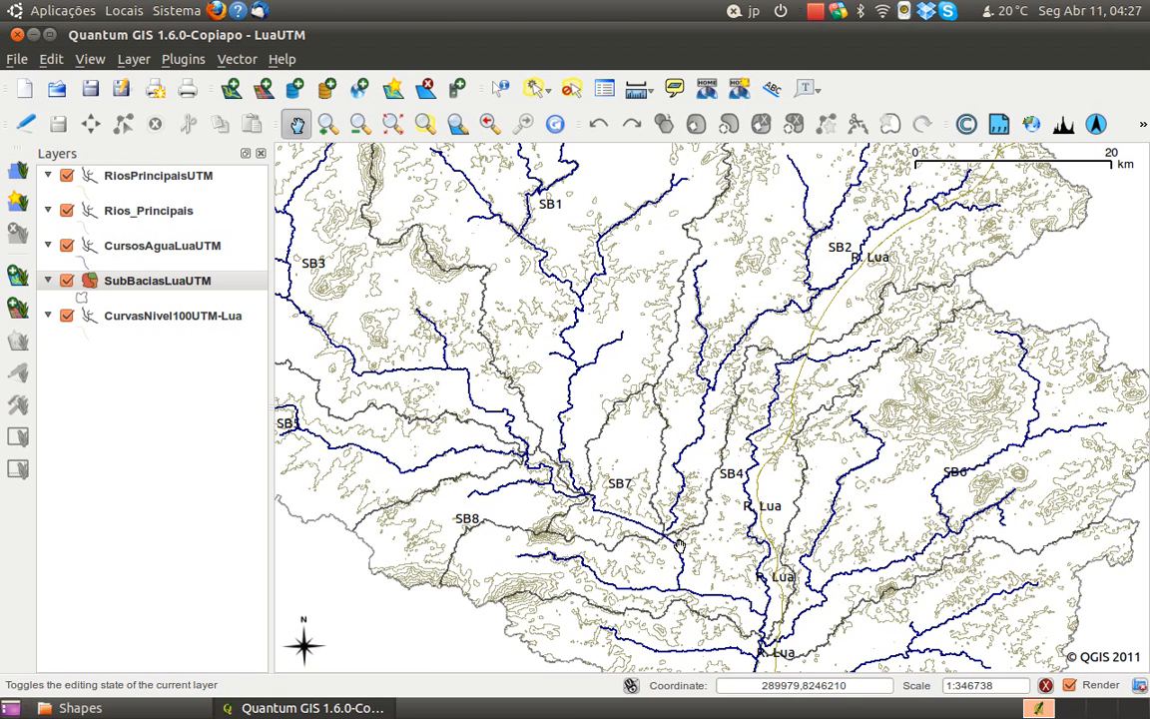
pyautogui.moveTo(676, 353); pyautogui.dragTo(699, 418)
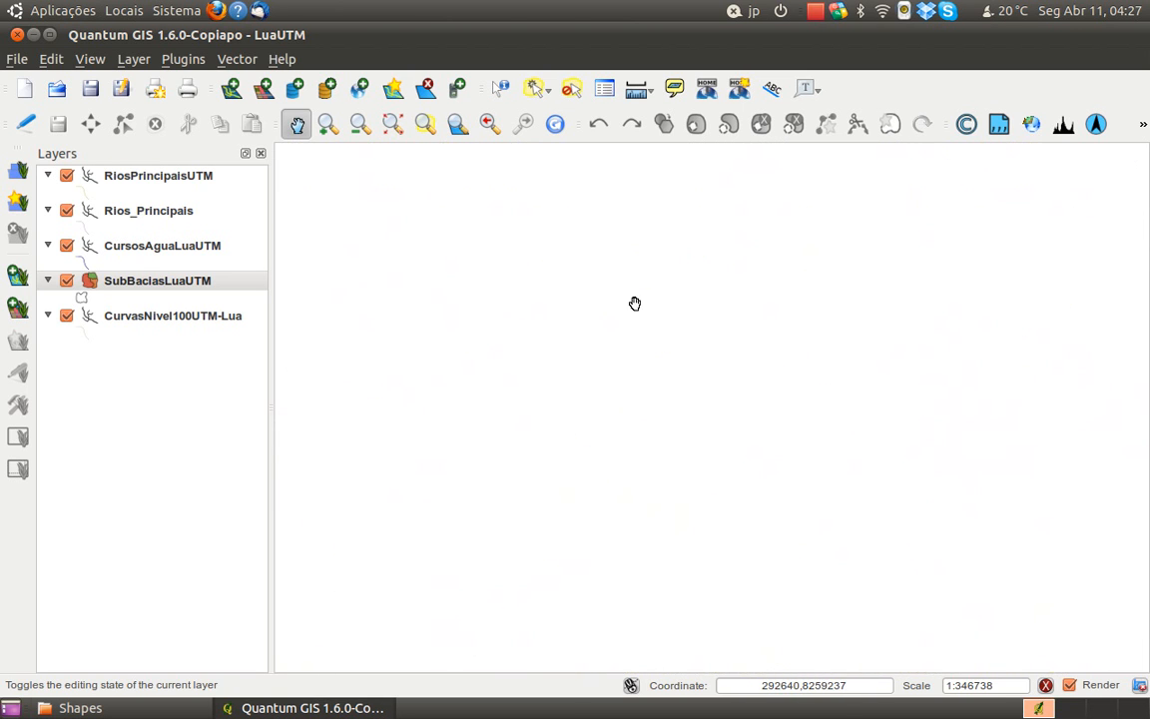
pyautogui.moveTo(663, 334); pyautogui.dragTo(714, 327)
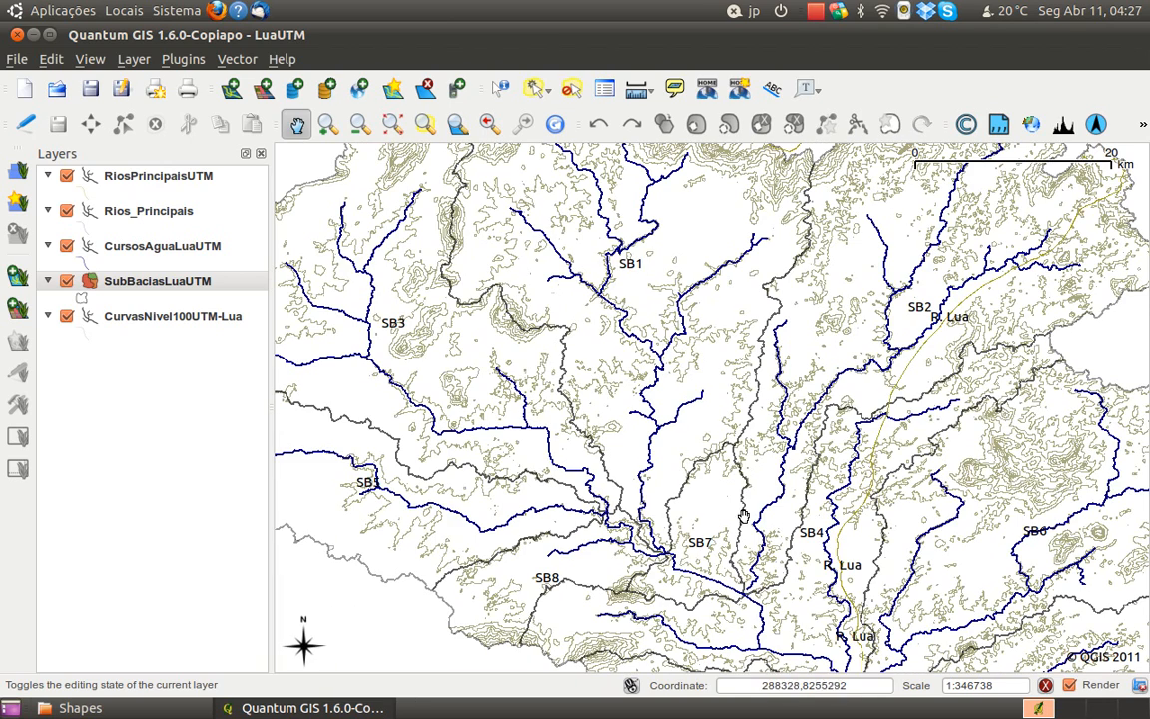
pyautogui.moveTo(711, 558); pyautogui.dragTo(689, 520)
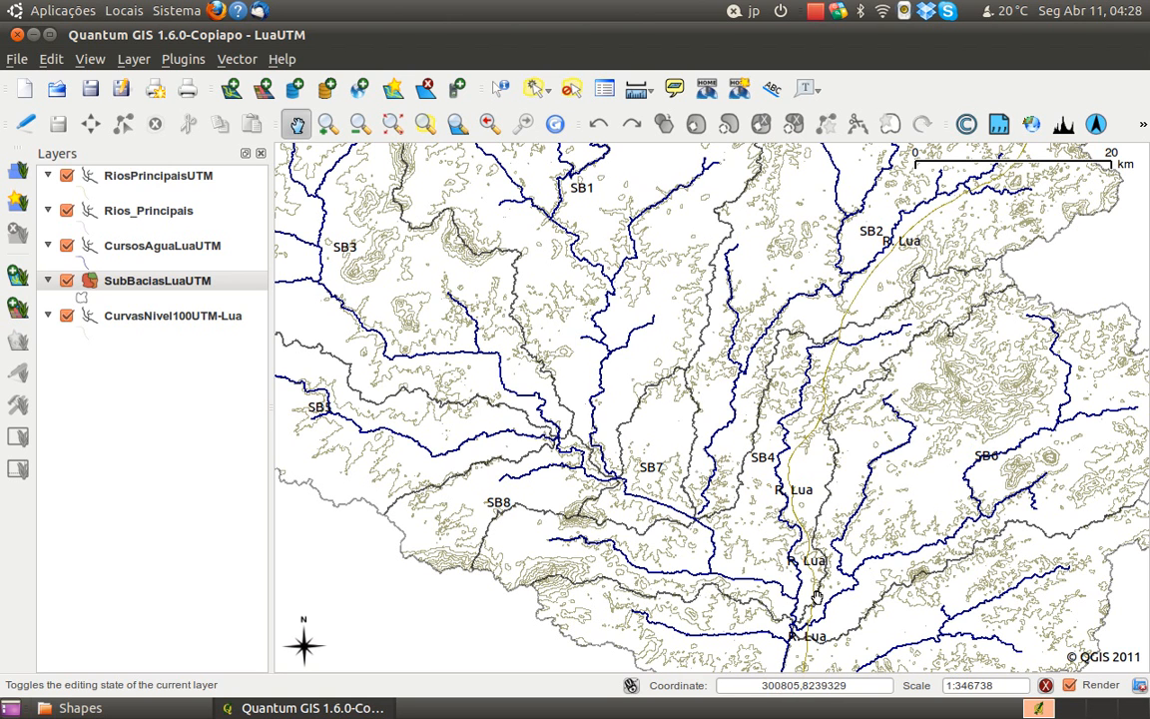
# Hide the RiosPrincipaisUTM layer and check the watercourses down to the basin outlet in SB9
pyautogui.click(66, 176)
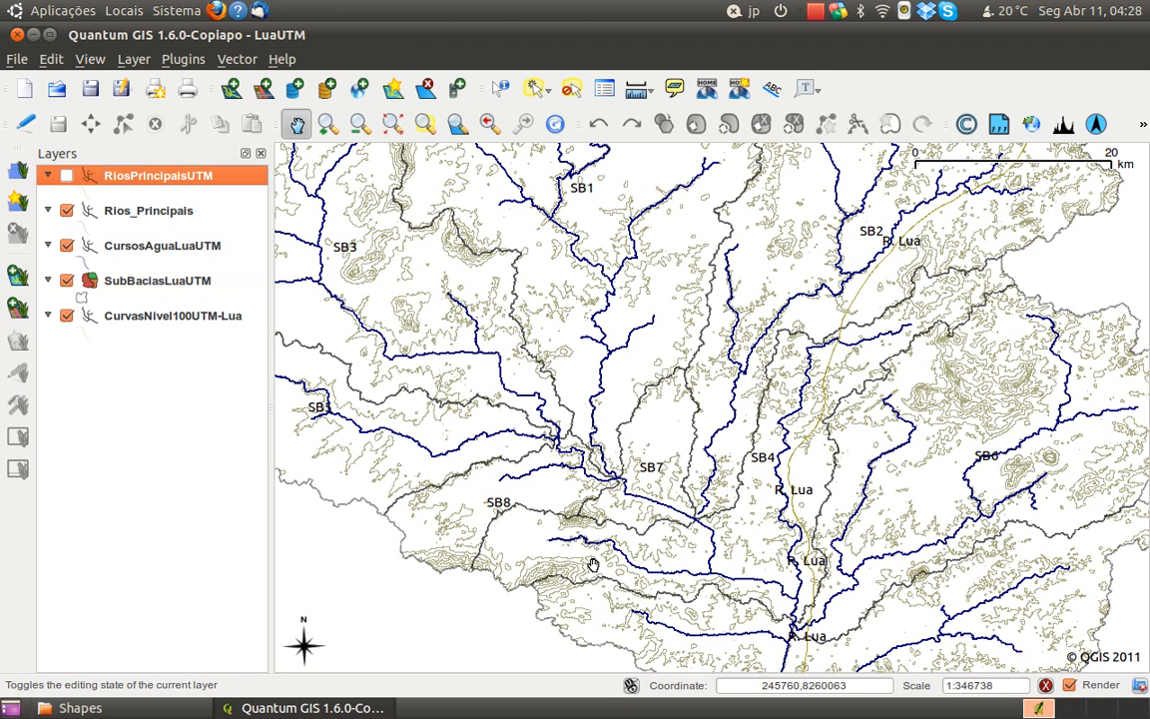
pyautogui.moveTo(708, 566); pyautogui.dragTo(678, 386)
pyautogui.moveTo(819, 637); pyautogui.dragTo(781, 507)
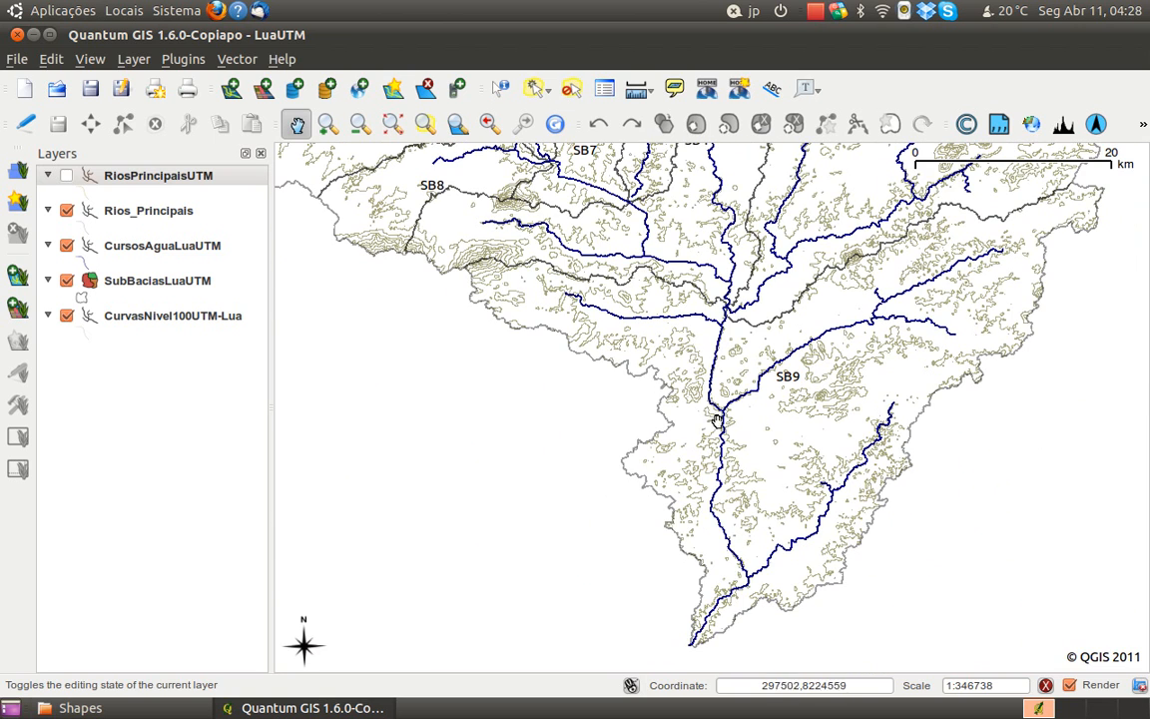
# Examine the watercourses and sub-basin limits around SB4, SB7 and SB8, both close up and across the whole Lua basin
pyautogui.moveTo(728, 342); pyautogui.dragTo(752, 502)
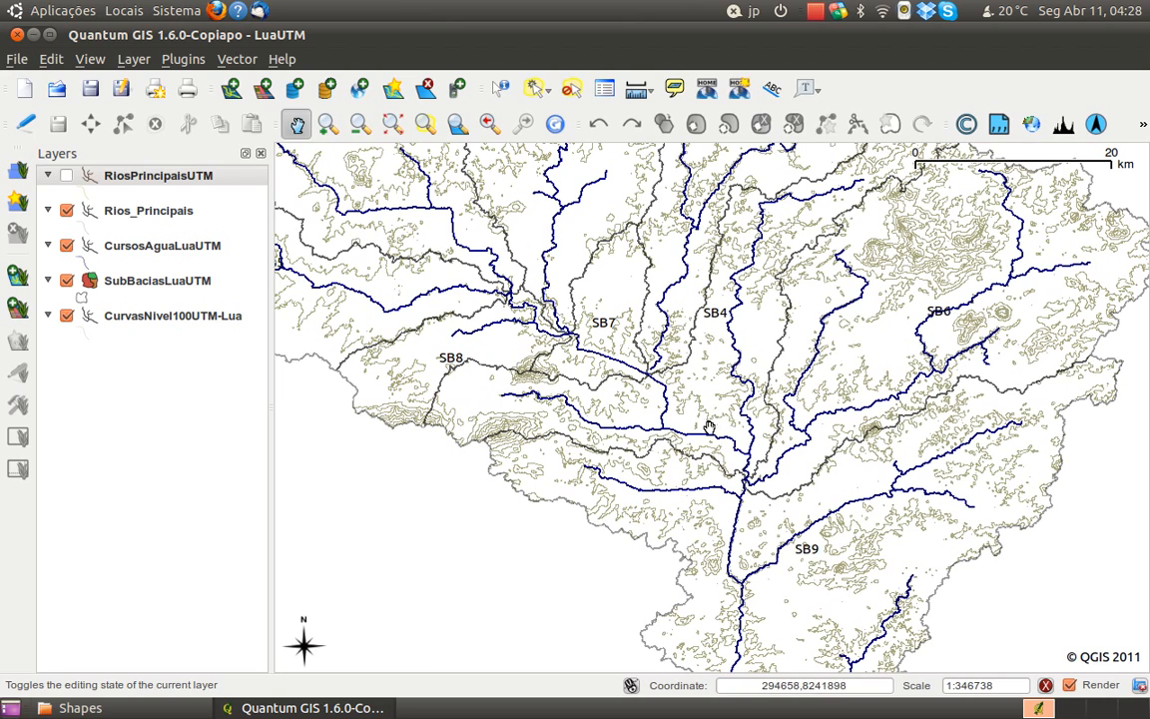
pyautogui.moveTo(589, 343); pyautogui.dragTo(649, 412)
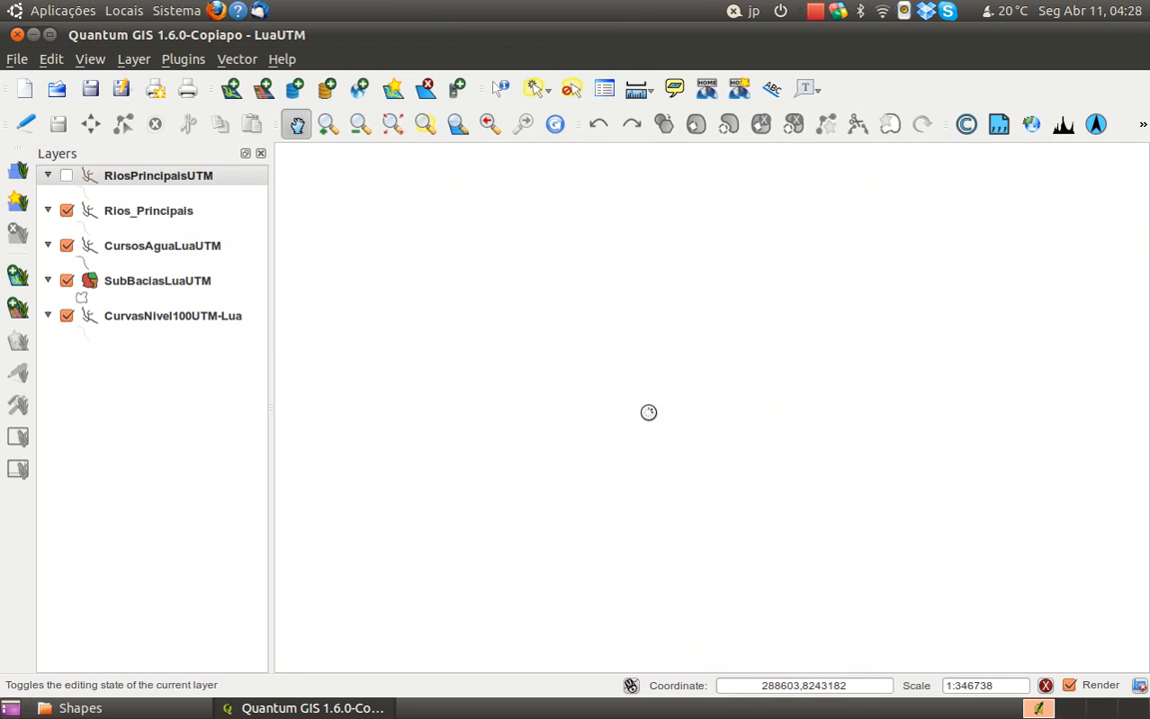
pyautogui.scroll(-1, 664, 443)
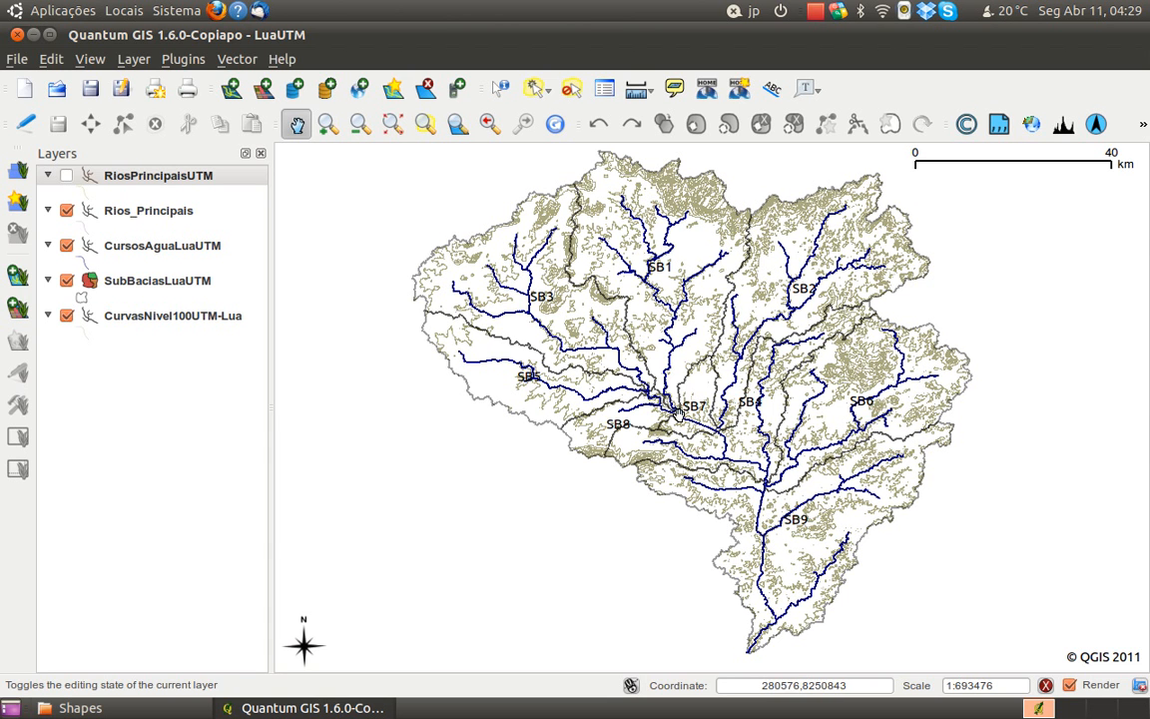
pyautogui.scroll(1, 598, 351)
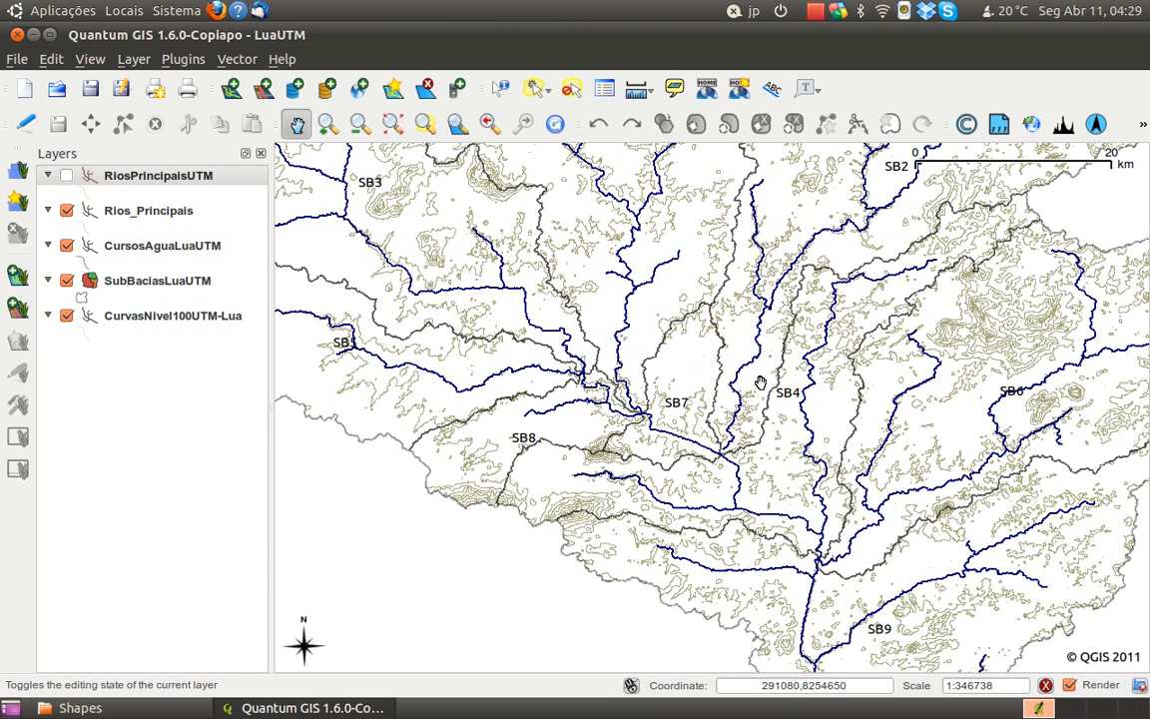
pyautogui.scroll(-1, 699, 339)
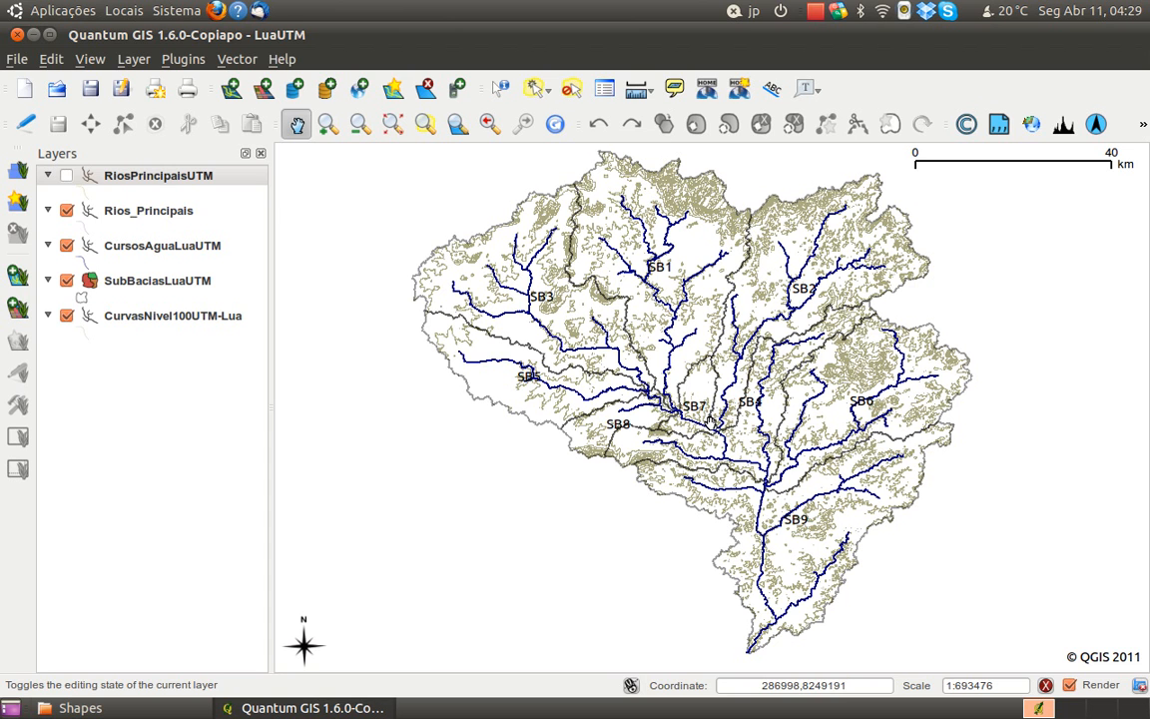
pyautogui.scroll(1, 578, 363)
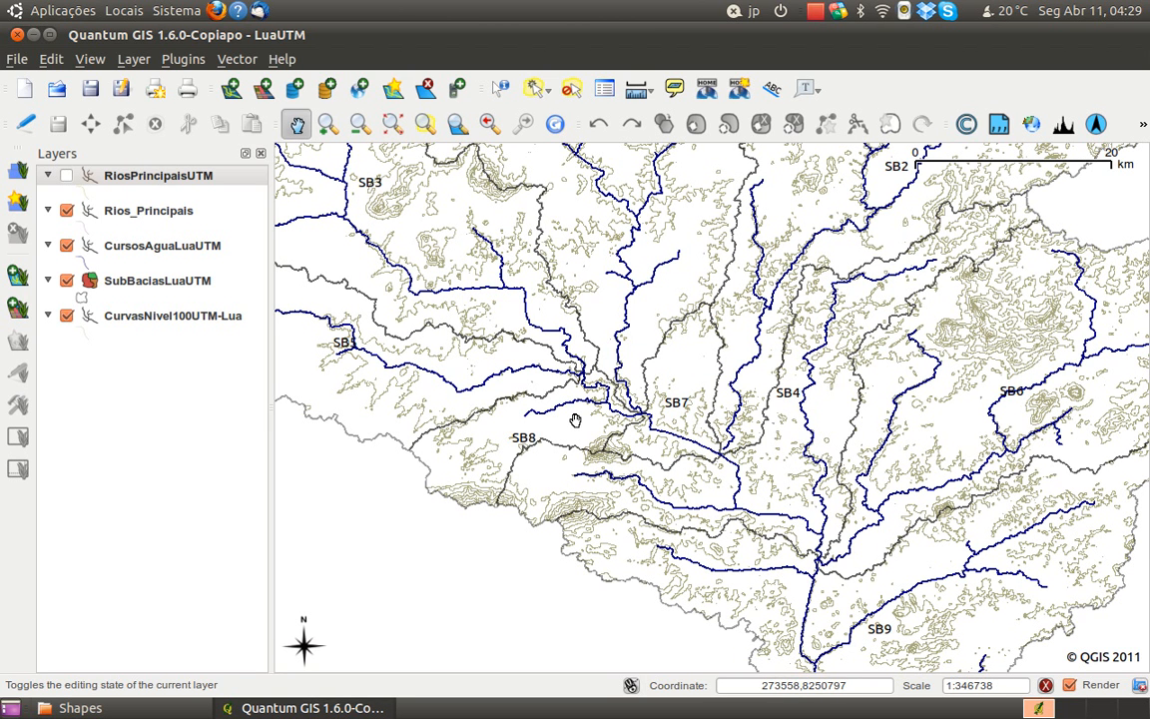
pyautogui.scroll(-1, 621, 405)
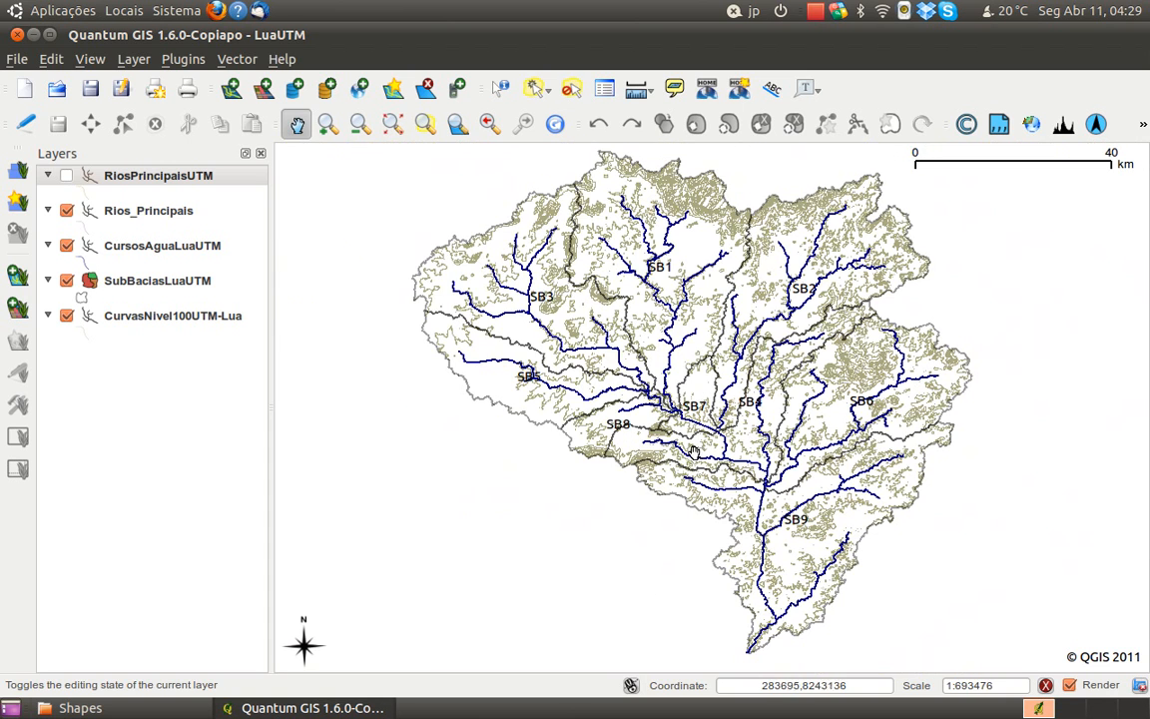
# Select the SB9 sub-basin polygon in the SubBaciasLuaUTM layer
pyautogui.click(537, 94)
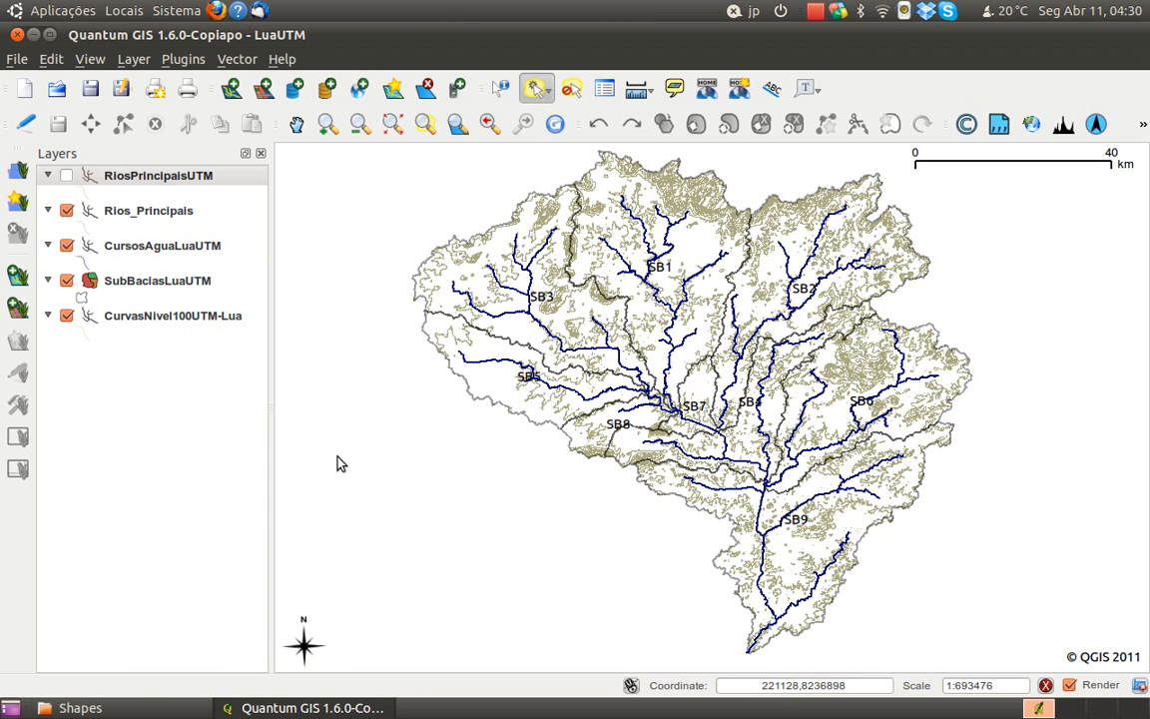
pyautogui.click(147, 280)
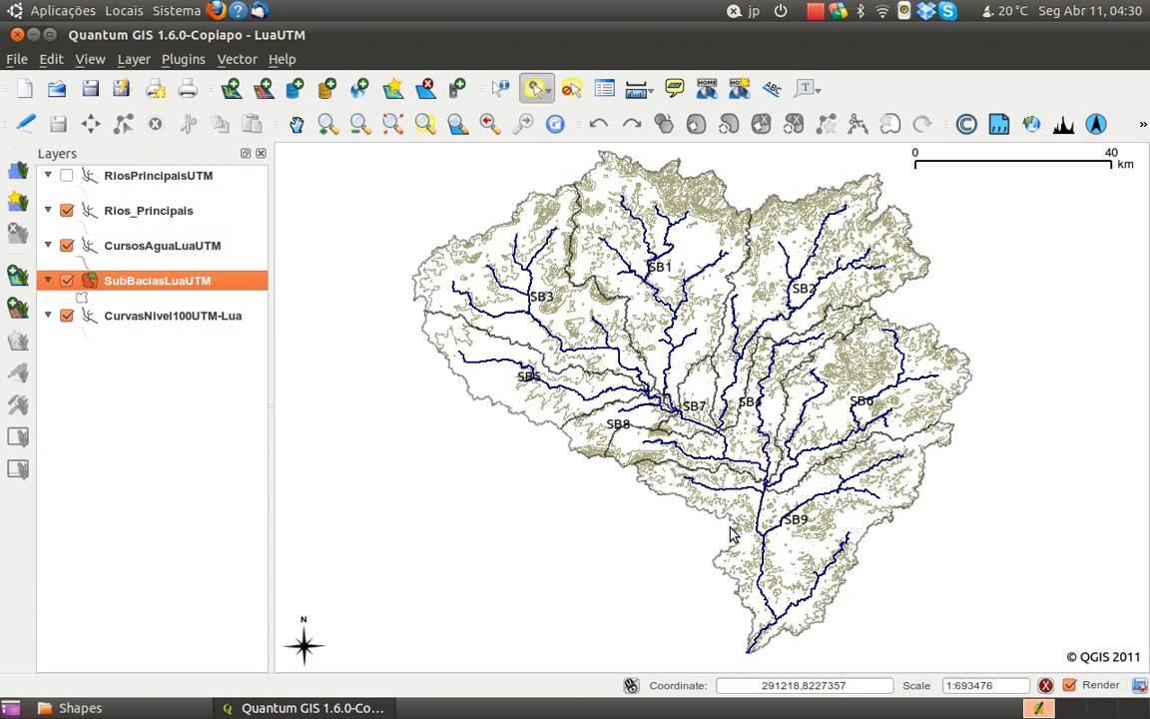
pyautogui.click(799, 551)
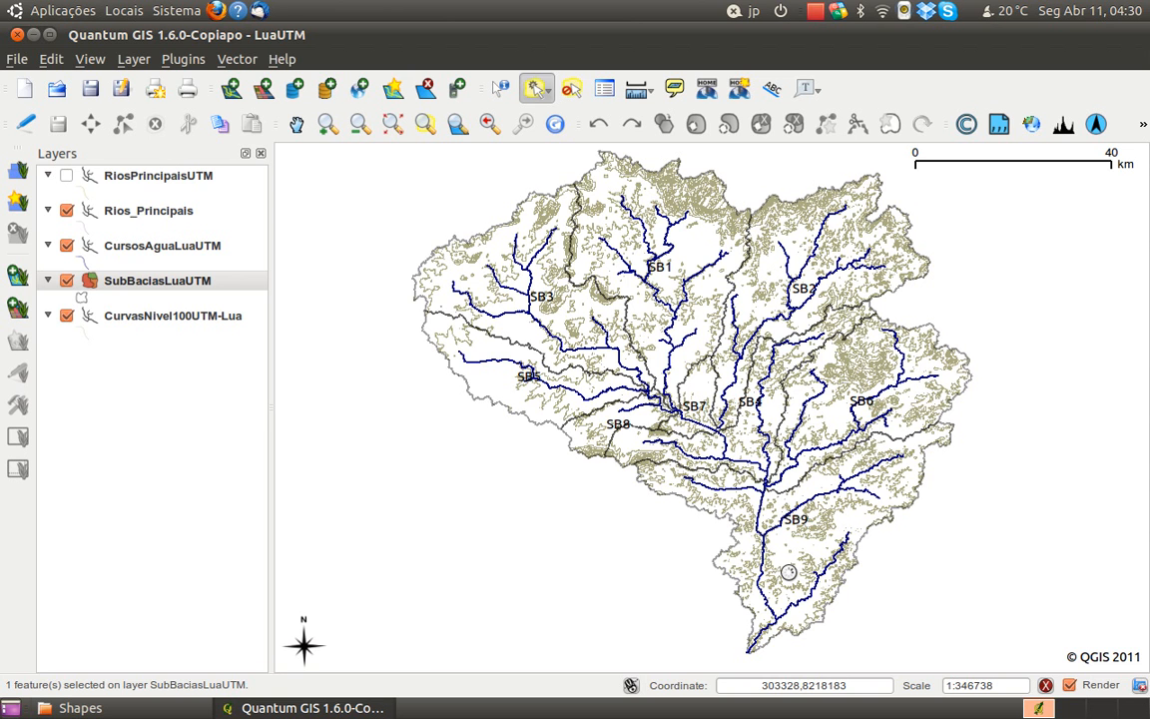
pyautogui.scroll(1, 796, 579)
pyautogui.scroll(-1, 841, 587)
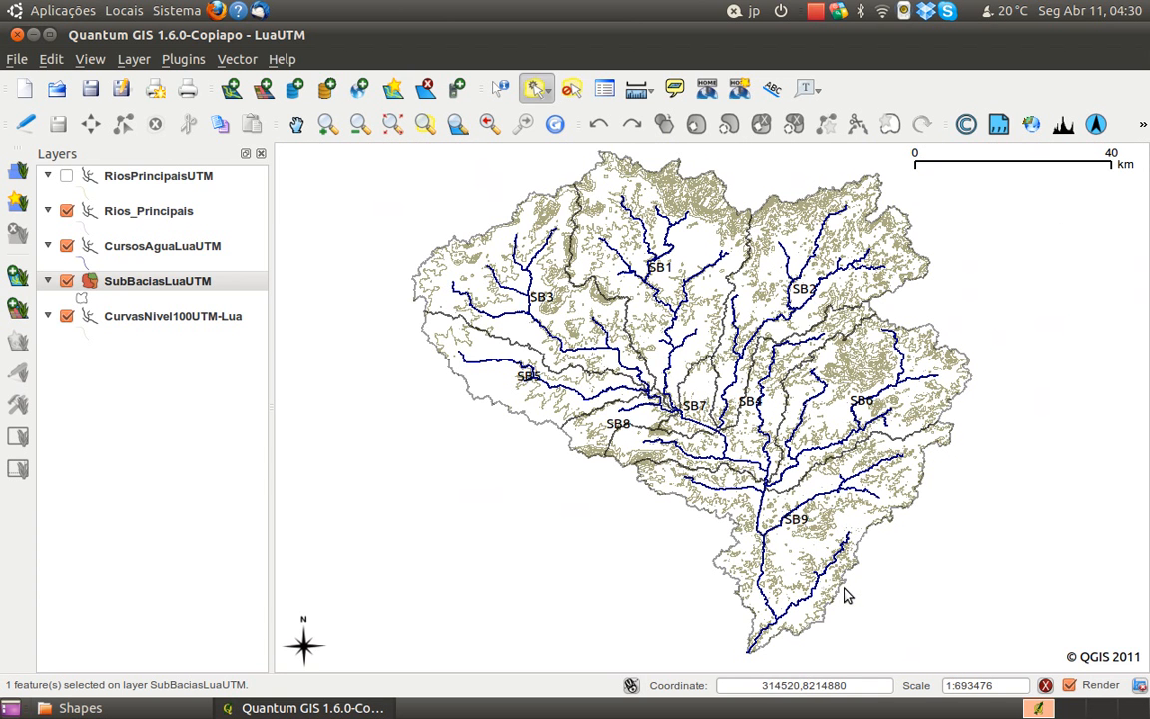
pyautogui.press('space')
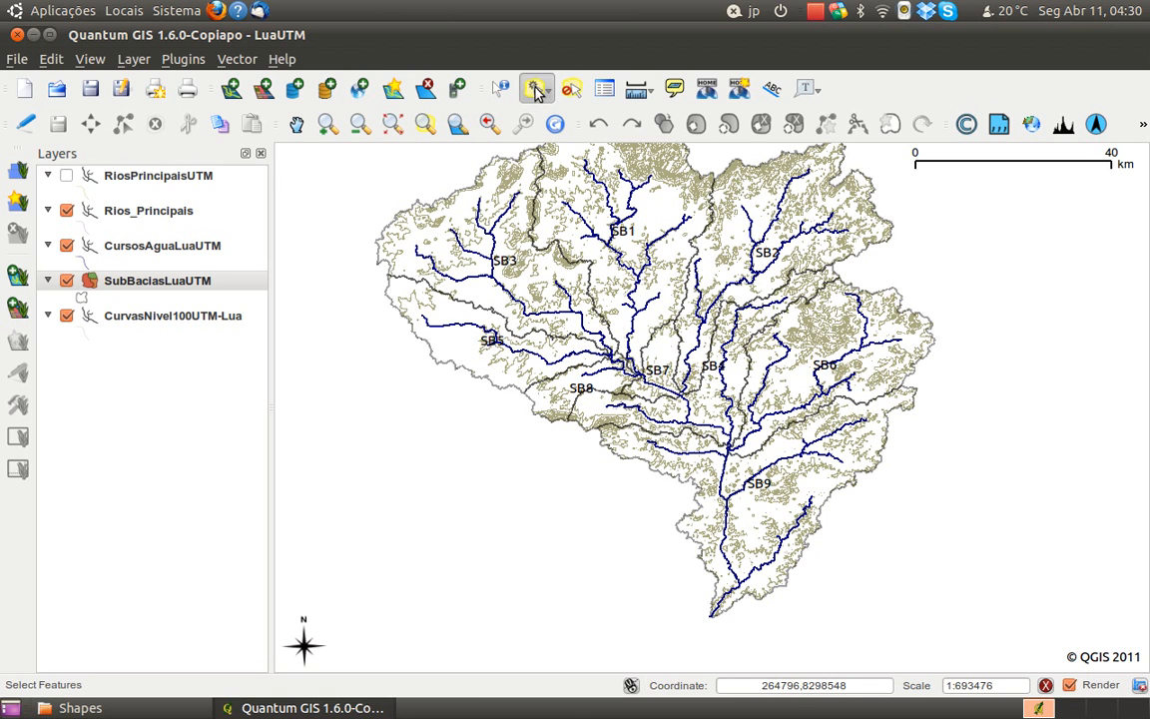
pyautogui.click(127, 285)
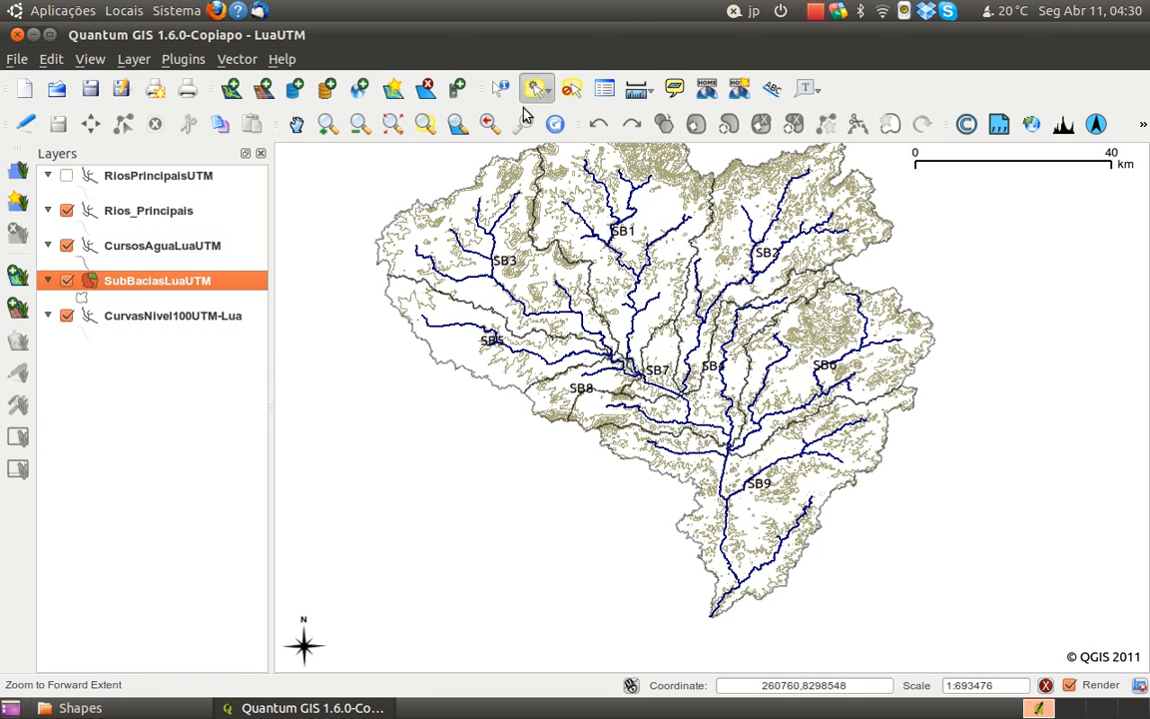
pyautogui.click(751, 499)
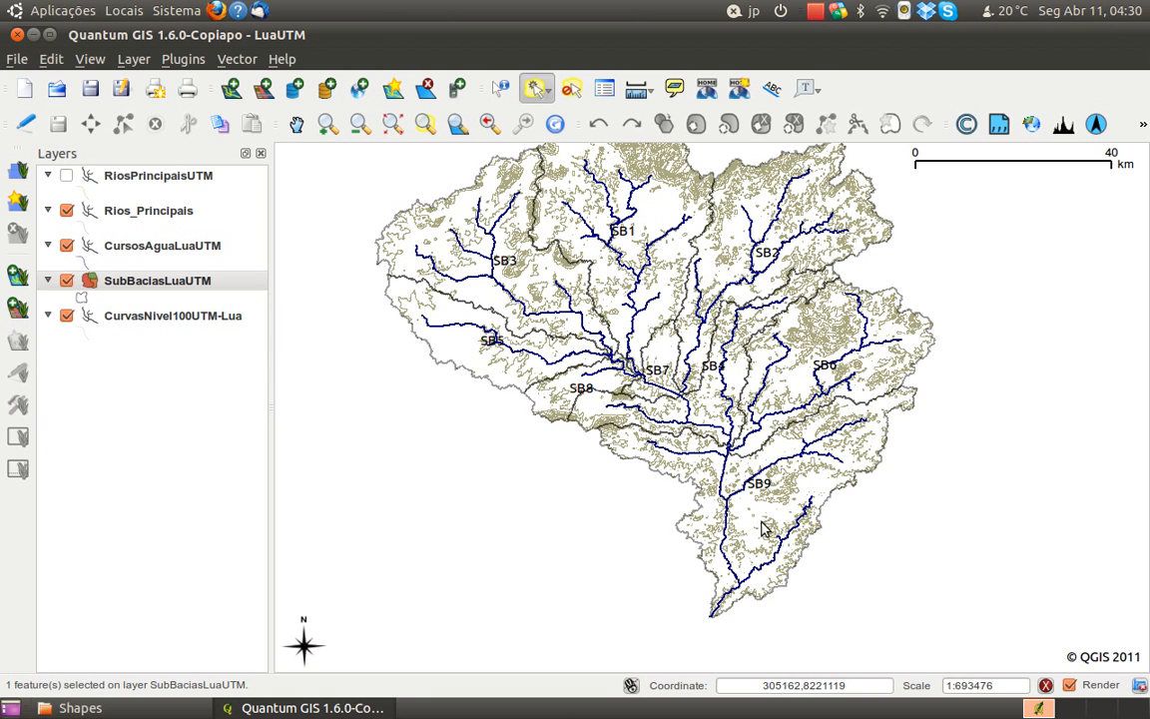
# Try selecting a sub-basin again in the SubBaciasLuaUTM layer, and clear the selection from all layers
pyautogui.scroll(1, 699, 432)
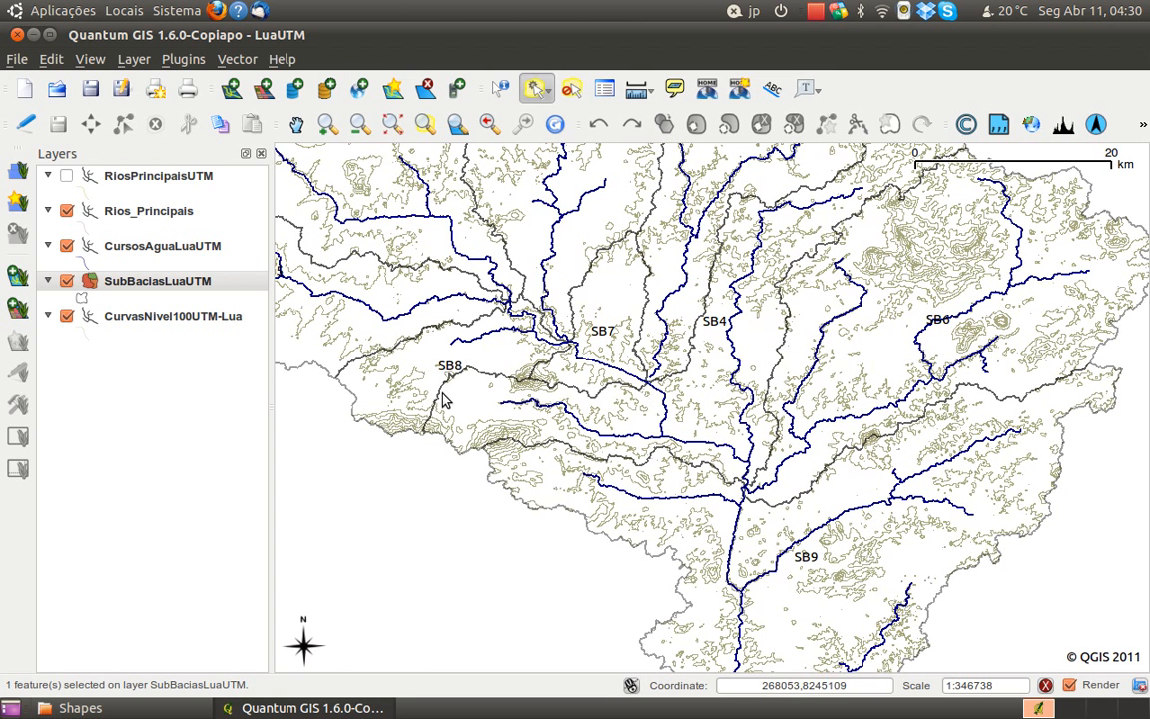
pyautogui.click(118, 287)
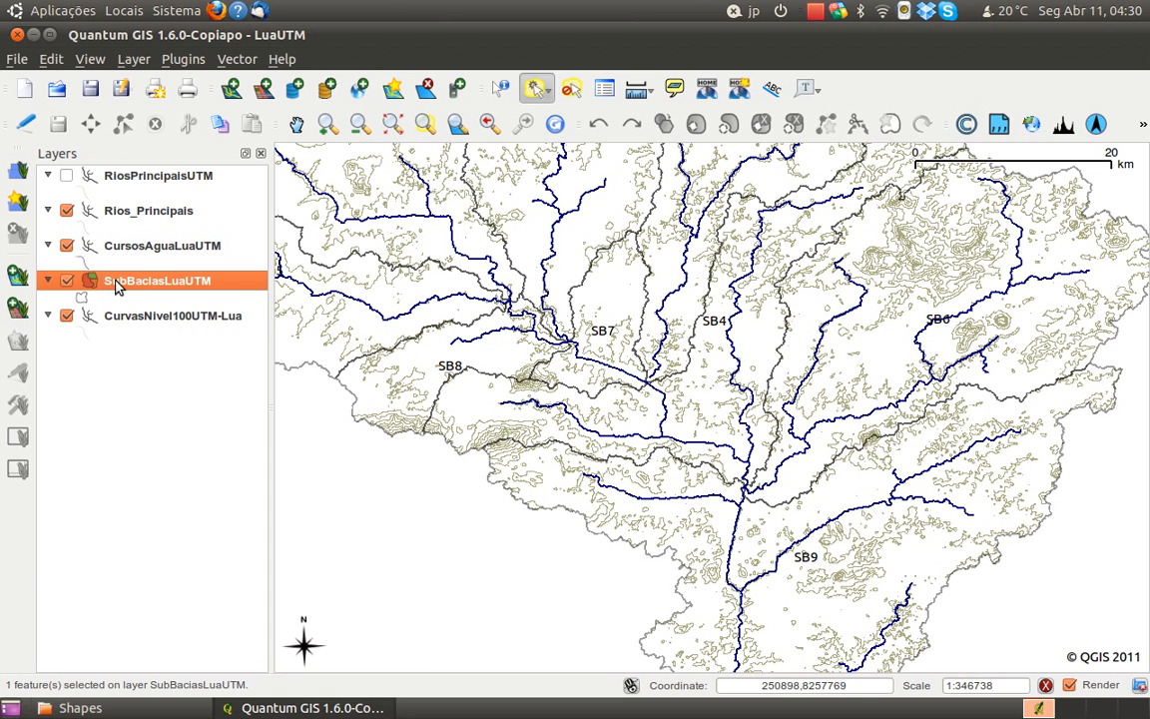
pyautogui.click(642, 521)
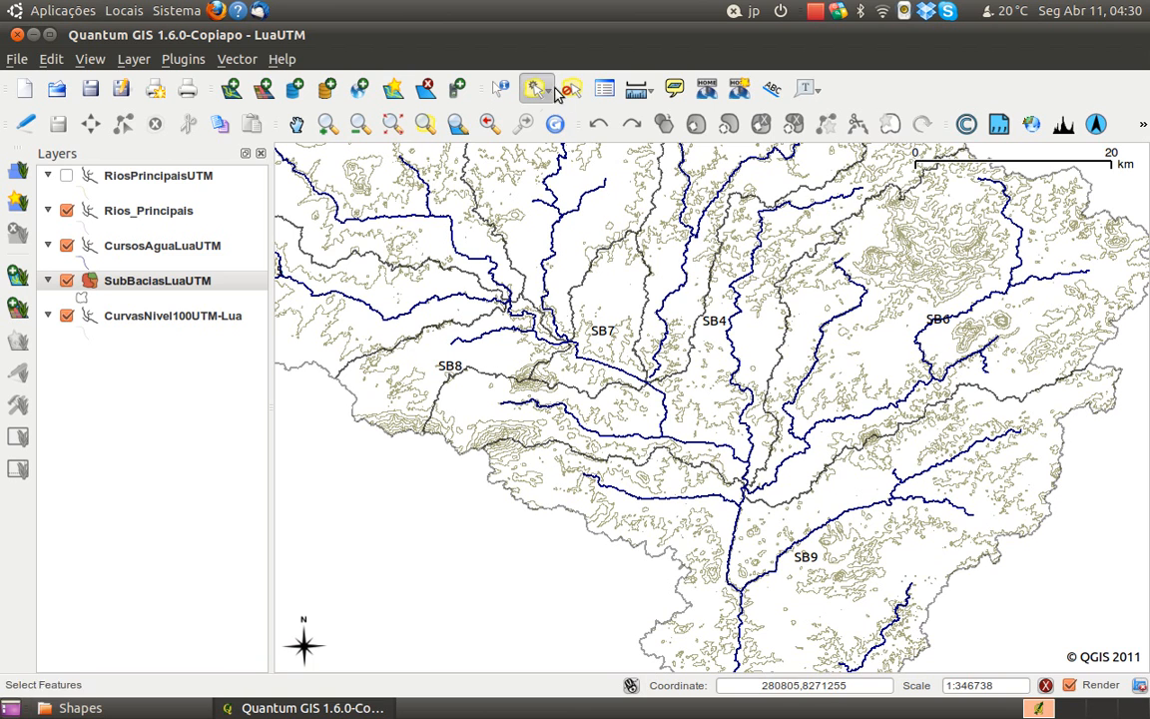
pyautogui.click(489, 342)
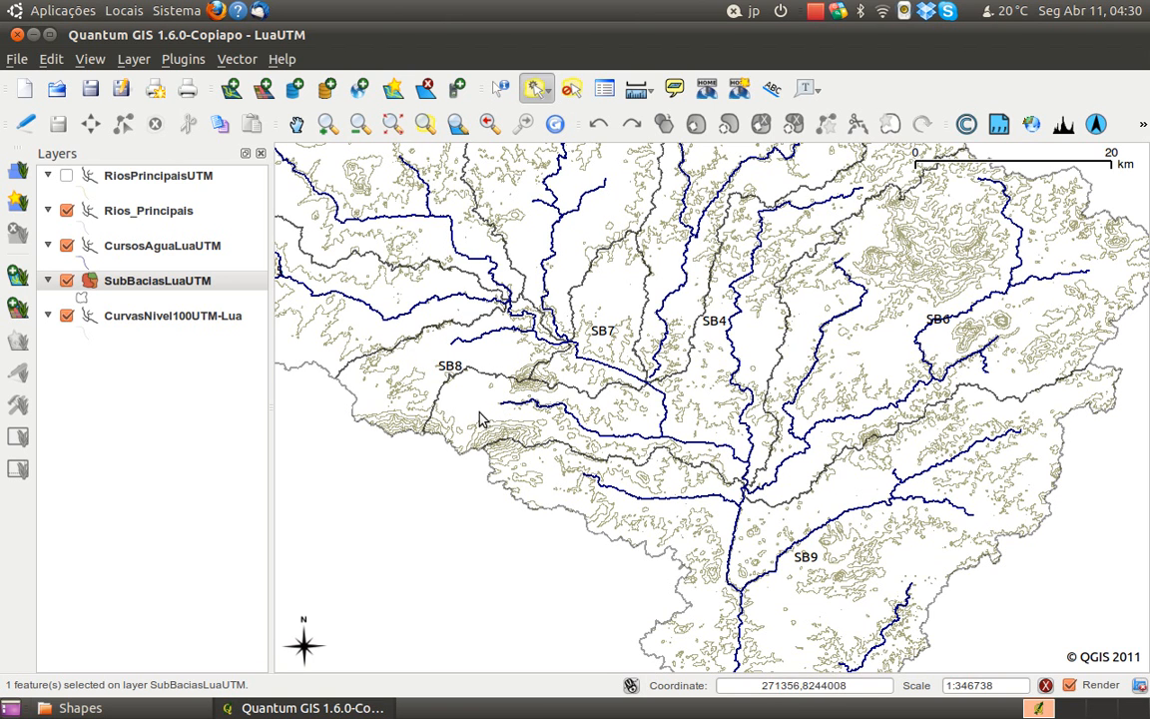
pyautogui.click(572, 89)
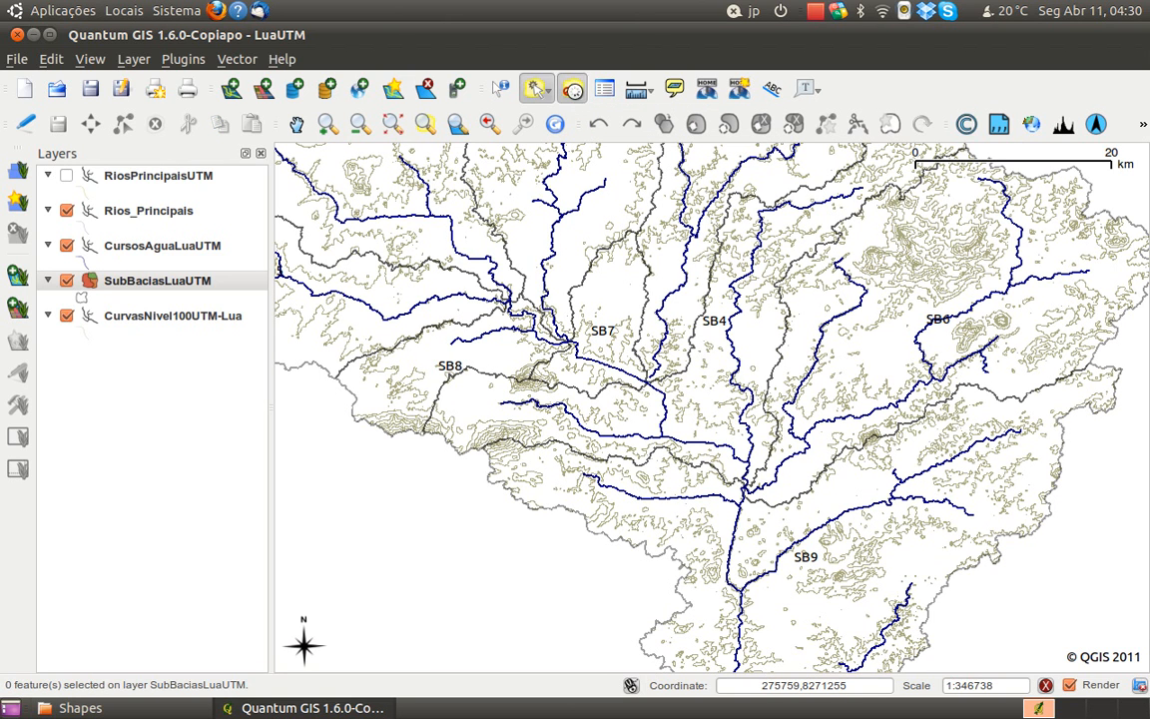
# Identify the SB9 sub-basin to read its attributes, and close the results
pyautogui.click(500, 88)
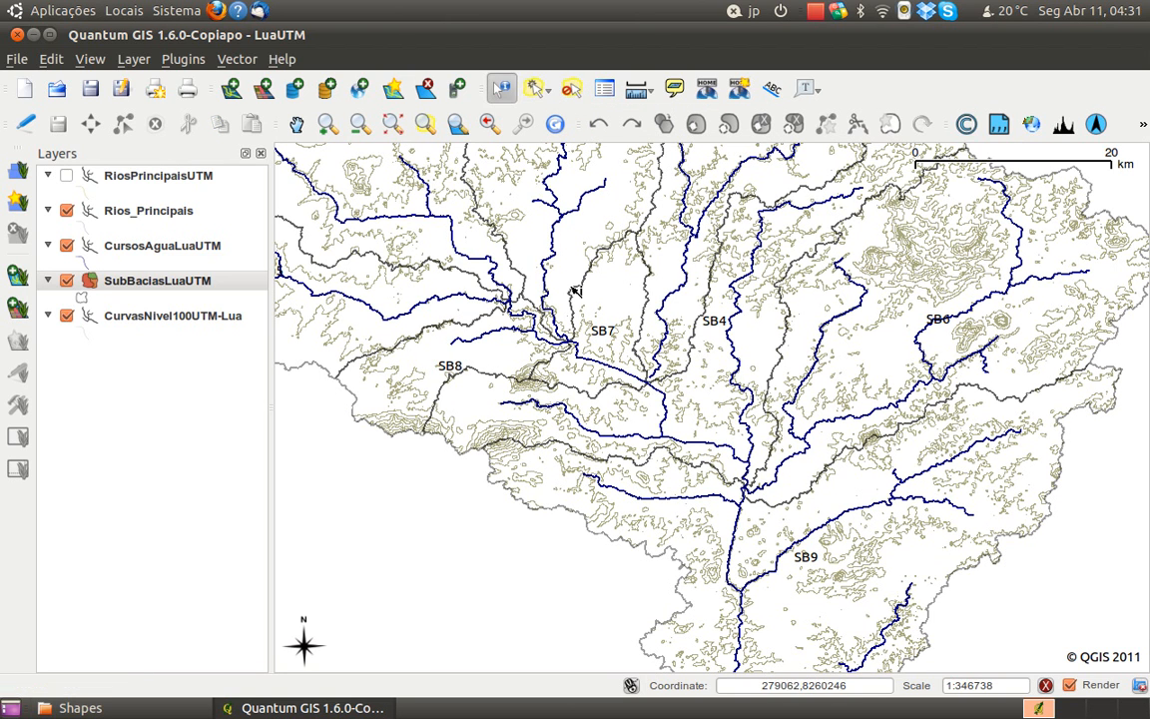
pyautogui.click(590, 527)
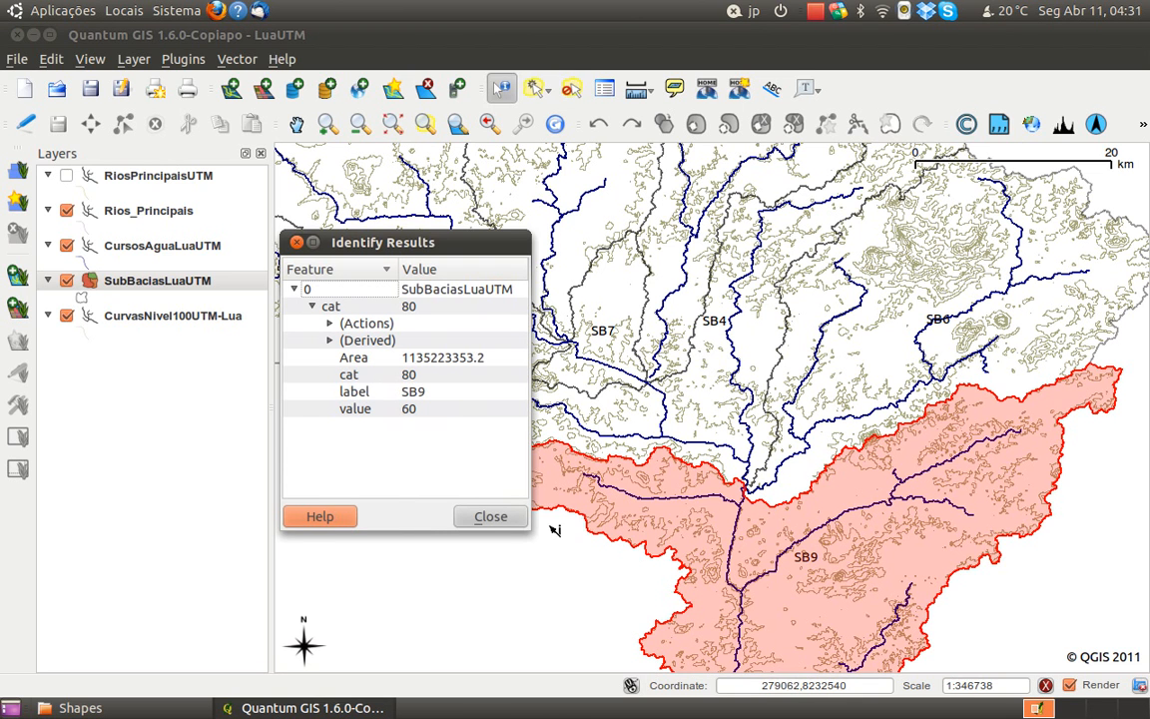
pyautogui.click(490, 516)
# Try the polygon selection mode, return to single-feature selection, and select the SB9 sub-basin in the SubBaciasLuaUTM layer
pyautogui.click(537, 90)
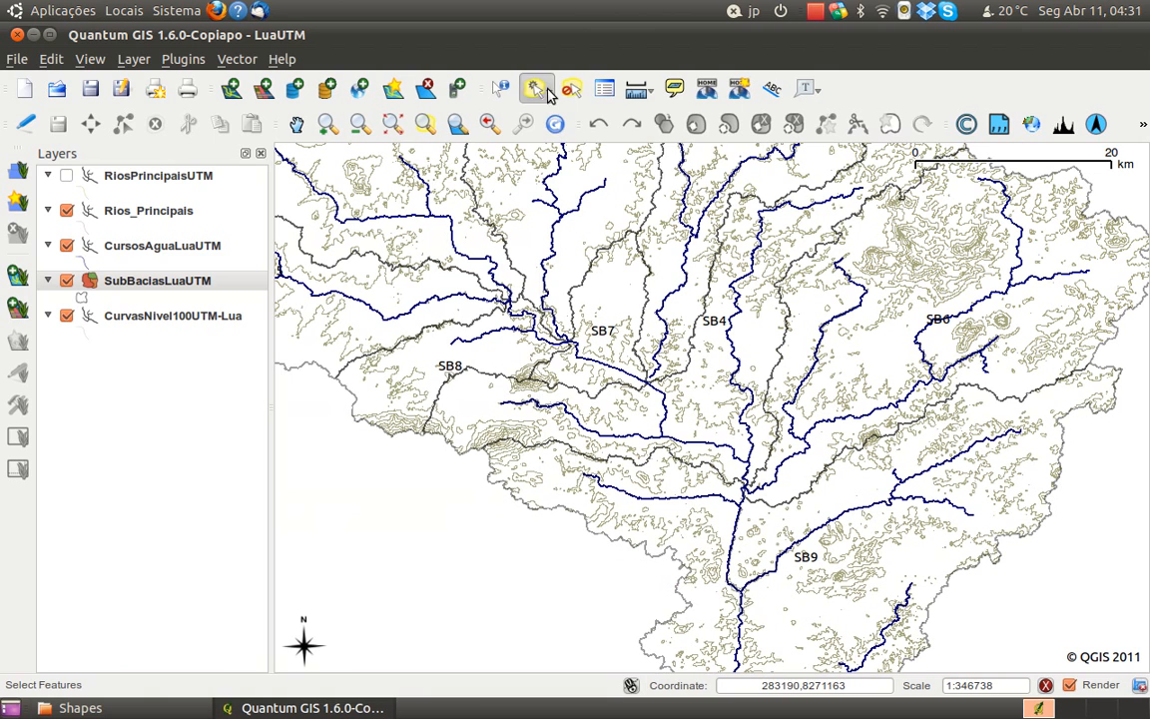
pyautogui.click(547, 93)
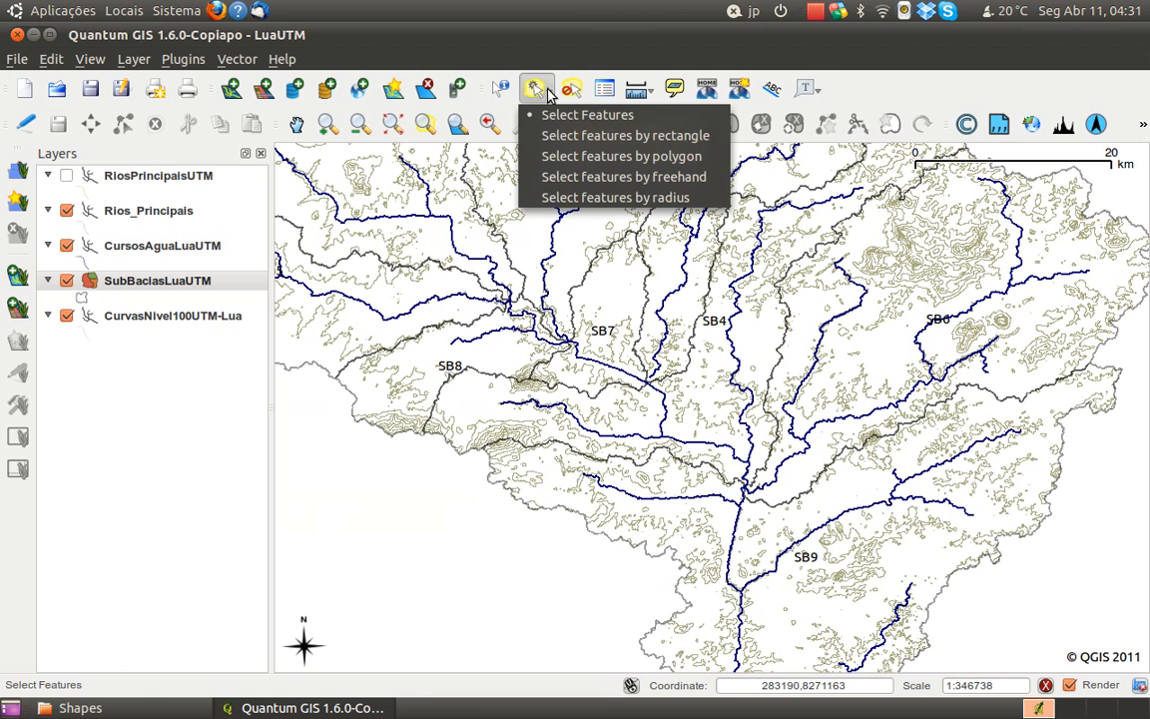
pyautogui.click(600, 160)
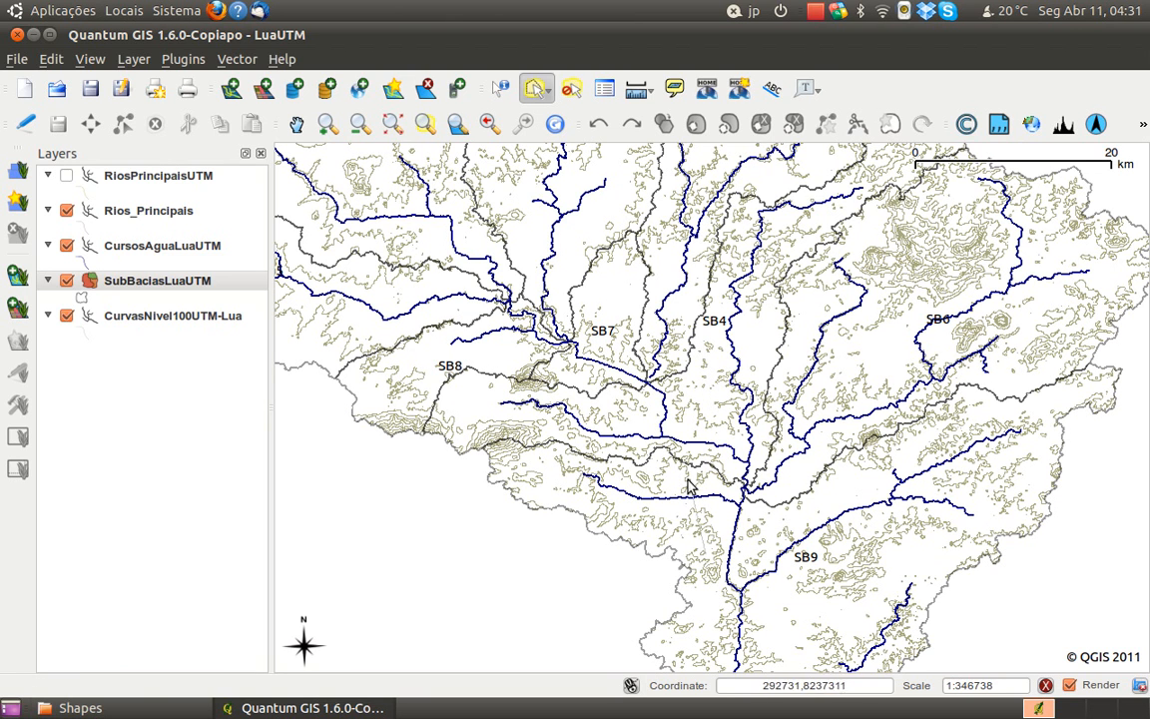
pyautogui.click(548, 93)
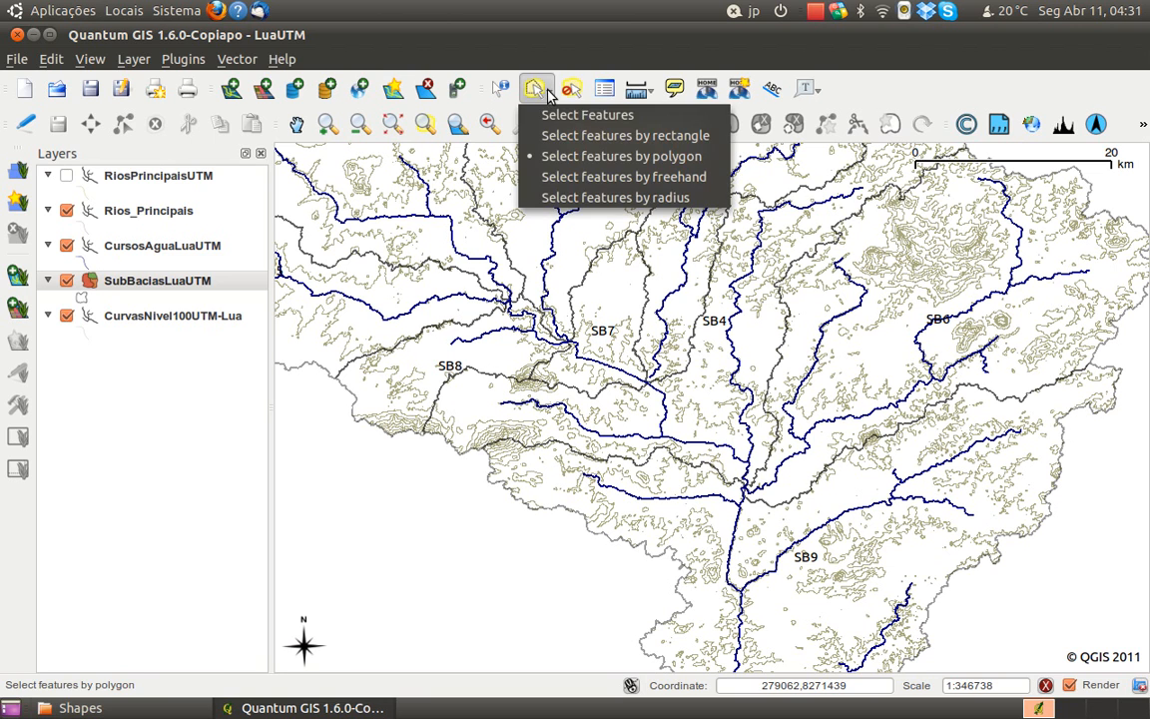
pyautogui.click(552, 117)
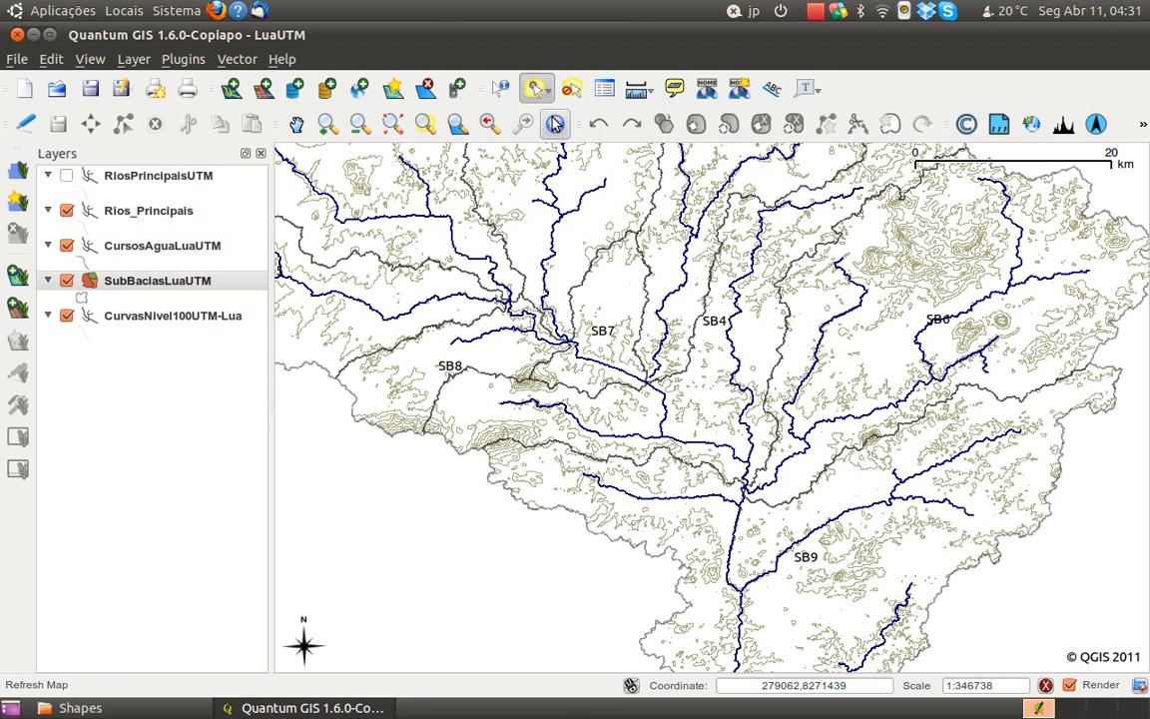
pyautogui.click(162, 286)
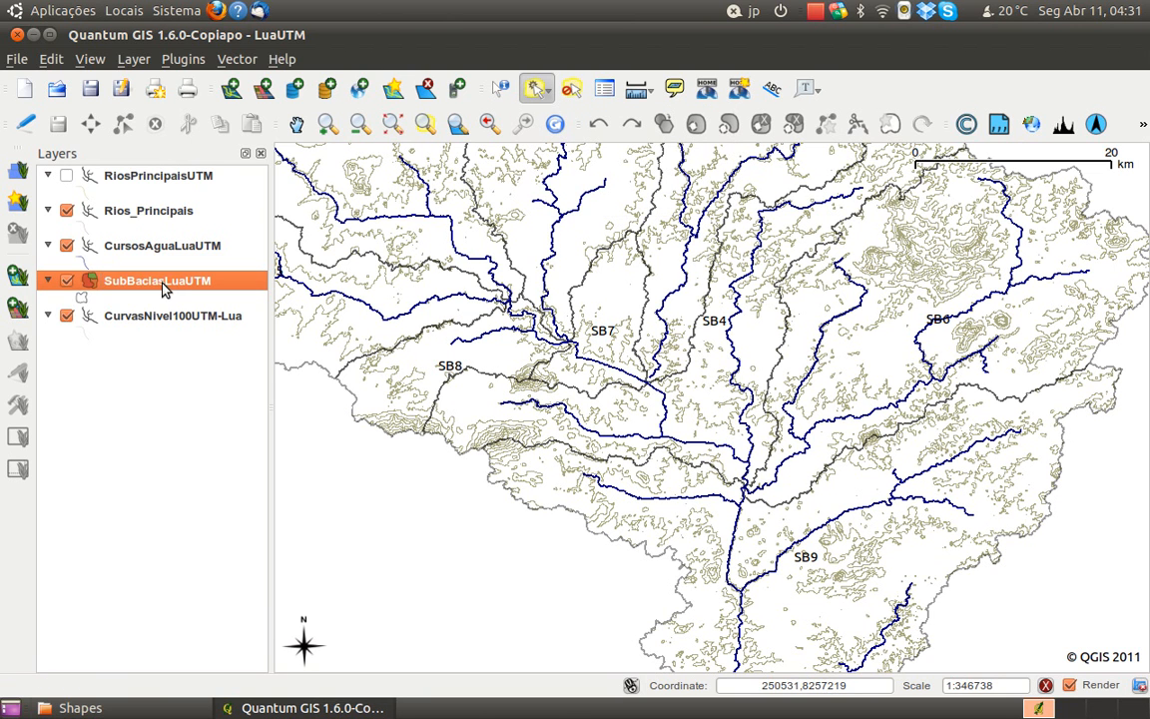
pyautogui.click(678, 526)
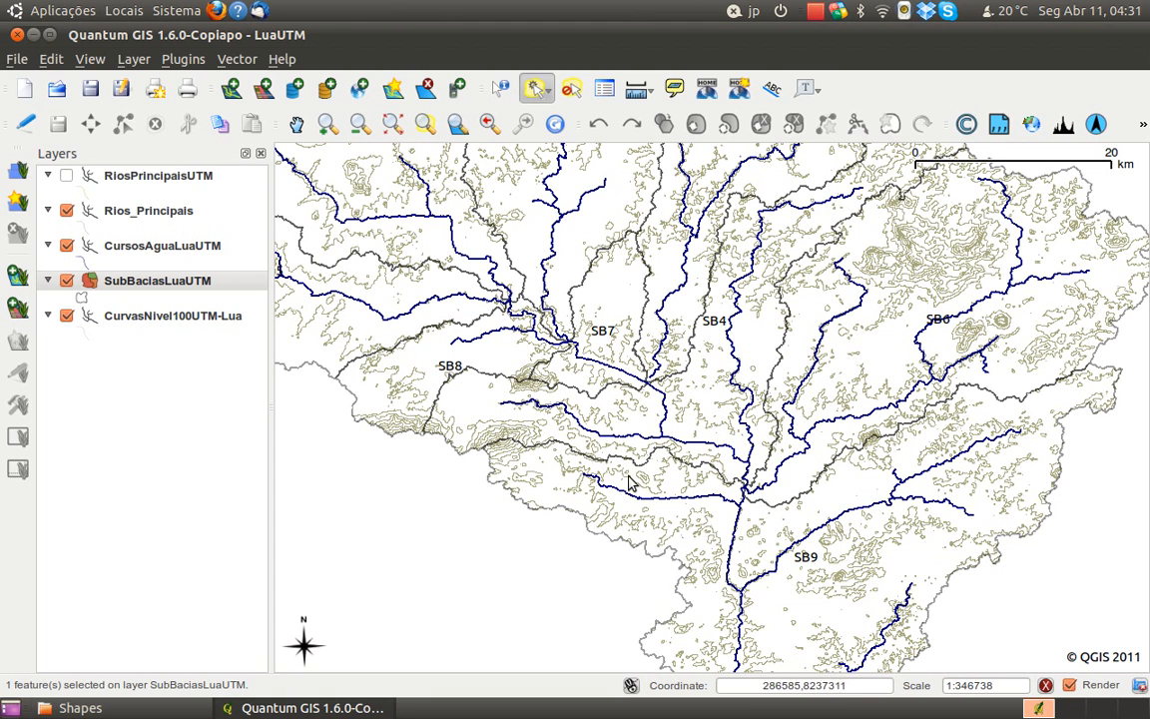
# Give the SubBaciasLuaUTM layer's polygons a solid fill in its symbology properties
pyautogui.rightClick(189, 287)
pyautogui.click(255, 467)
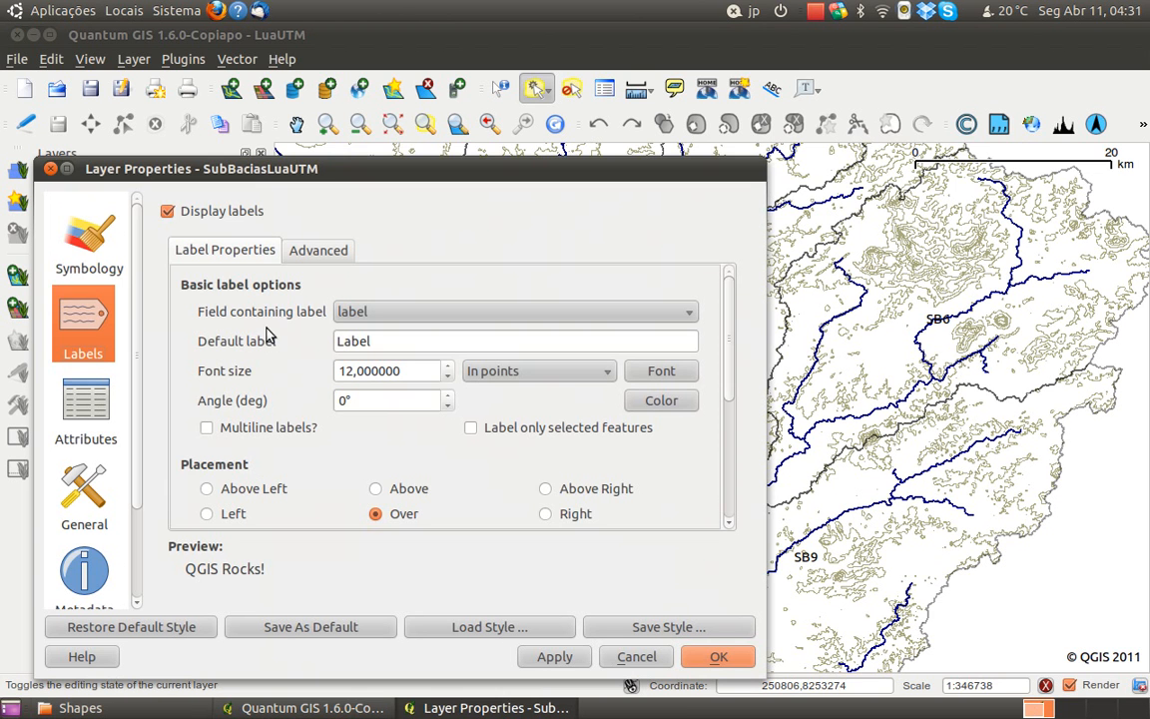
pyautogui.click(101, 233)
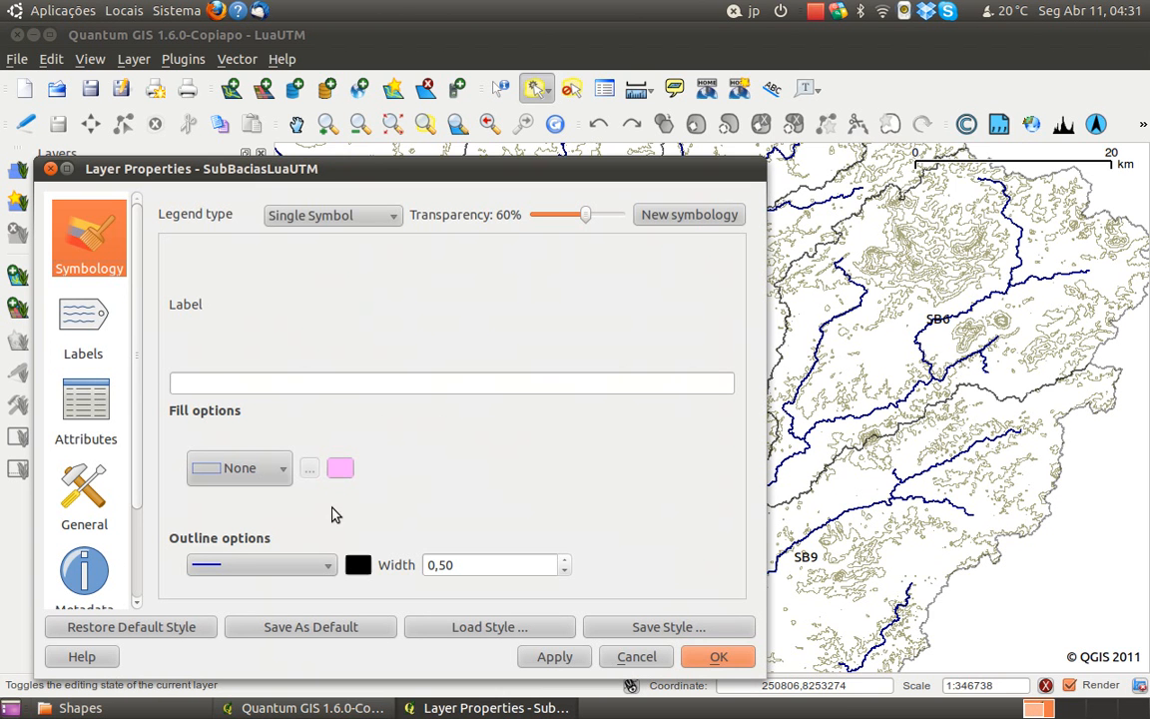
pyautogui.click(277, 469)
pyautogui.click(232, 87)
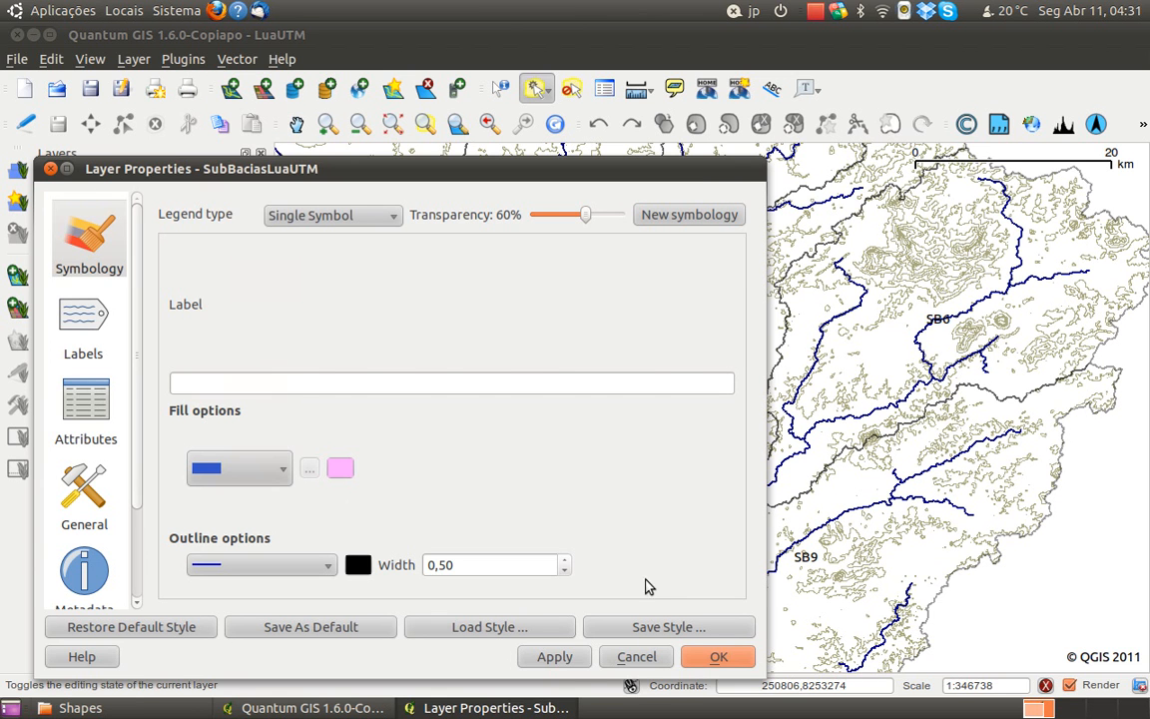
pyautogui.click(711, 656)
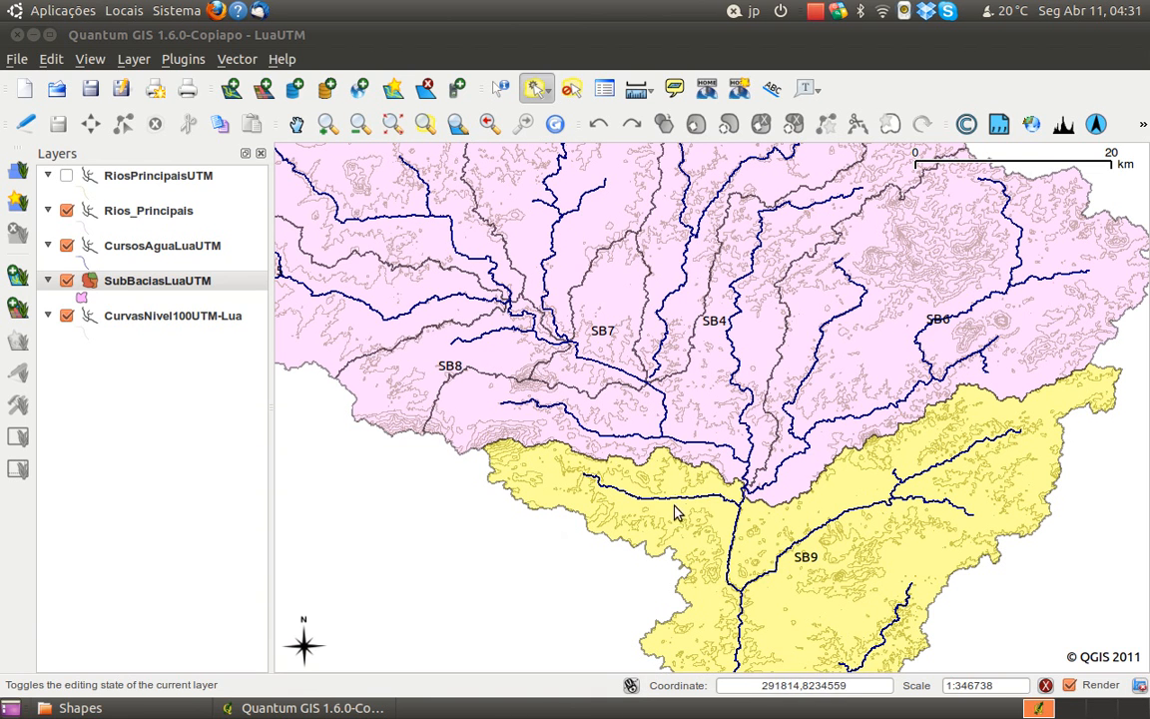
# Add the SB4, SB7, SB8 and SB3 sub-basins to the selection that already holds SB9
pyautogui.click(500, 409)
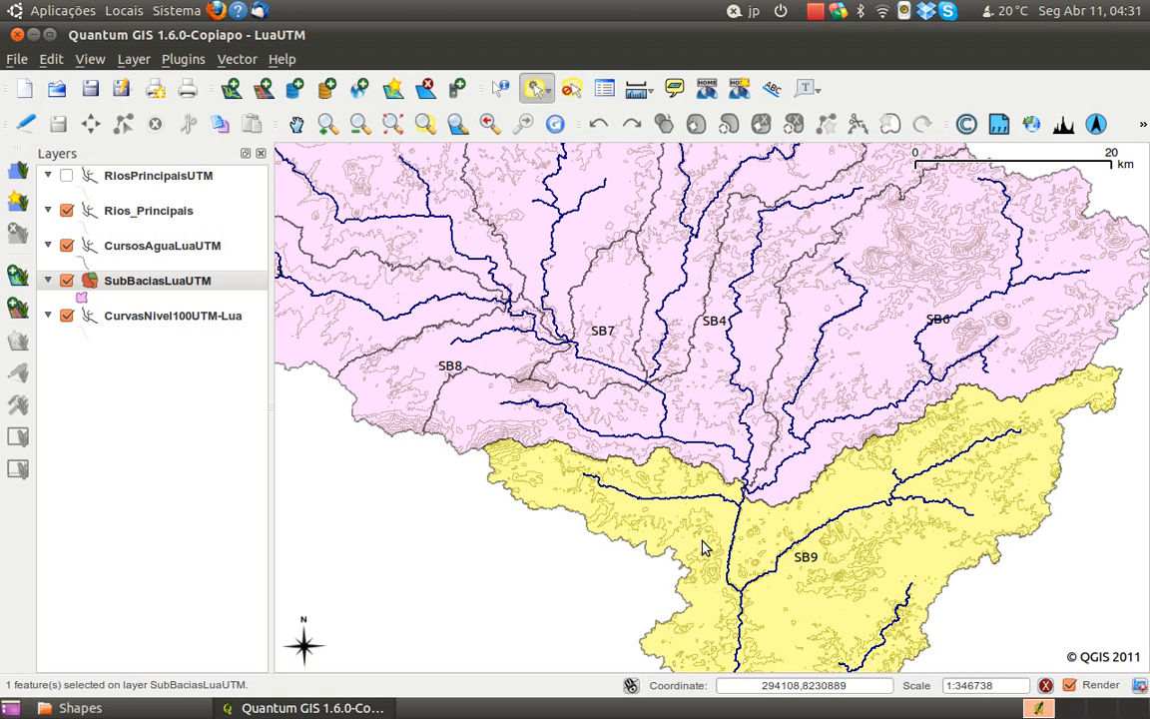
pyautogui.keyDown('ctrl'); pyautogui.click(698, 417); pyautogui.keyUp('ctrl')
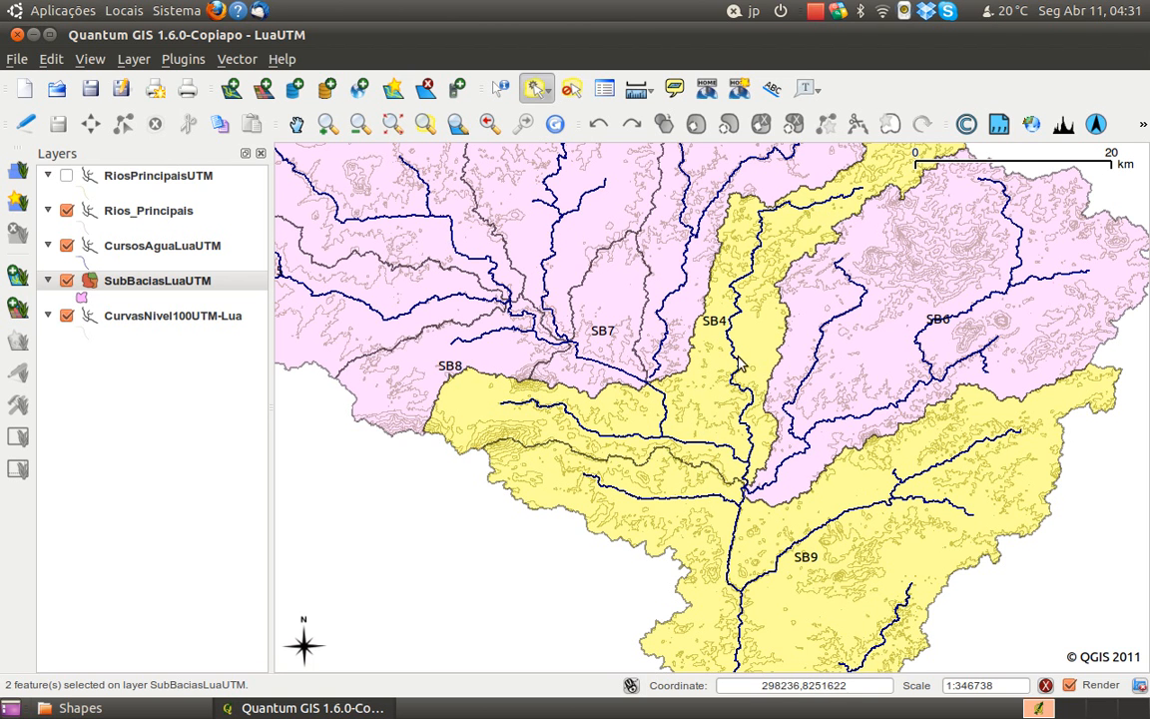
pyautogui.moveTo(697, 394); pyautogui.dragTo(746, 434)
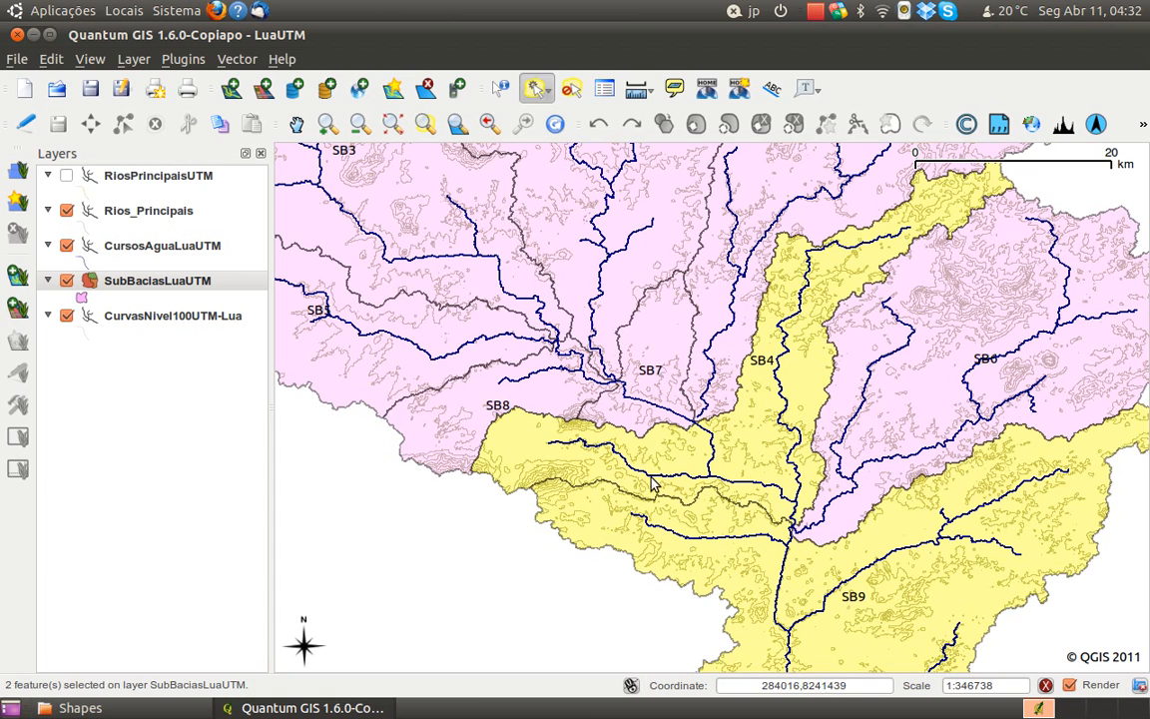
pyautogui.keyDown('ctrl'); pyautogui.click(572, 374); pyautogui.keyUp('ctrl')
pyautogui.keyDown('ctrl'); pyautogui.click(561, 402); pyautogui.keyUp('ctrl')
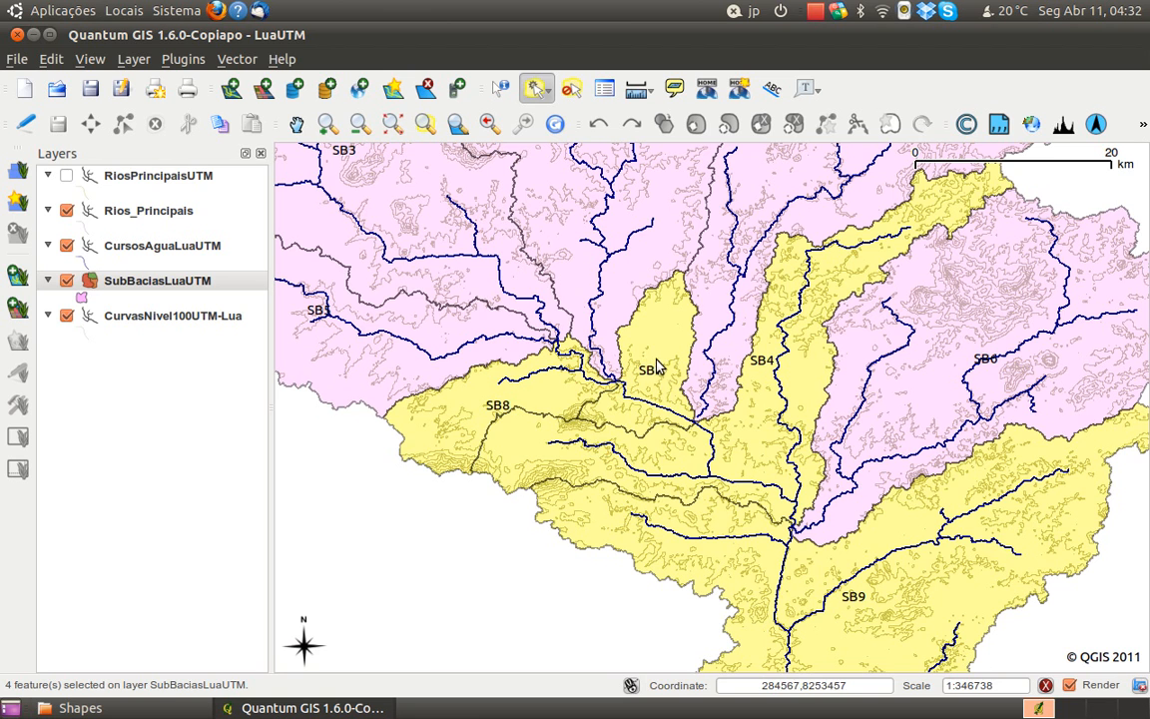
pyautogui.moveTo(671, 364); pyautogui.dragTo(693, 438)
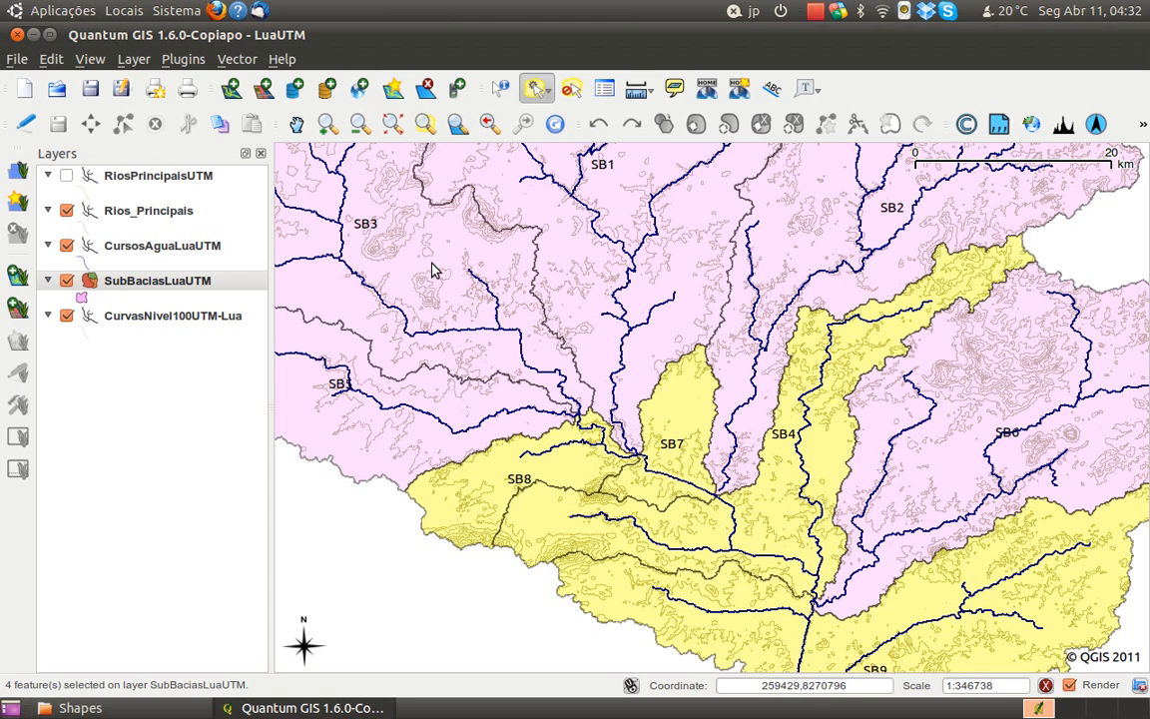
pyautogui.moveTo(540, 380); pyautogui.dragTo(572, 431)
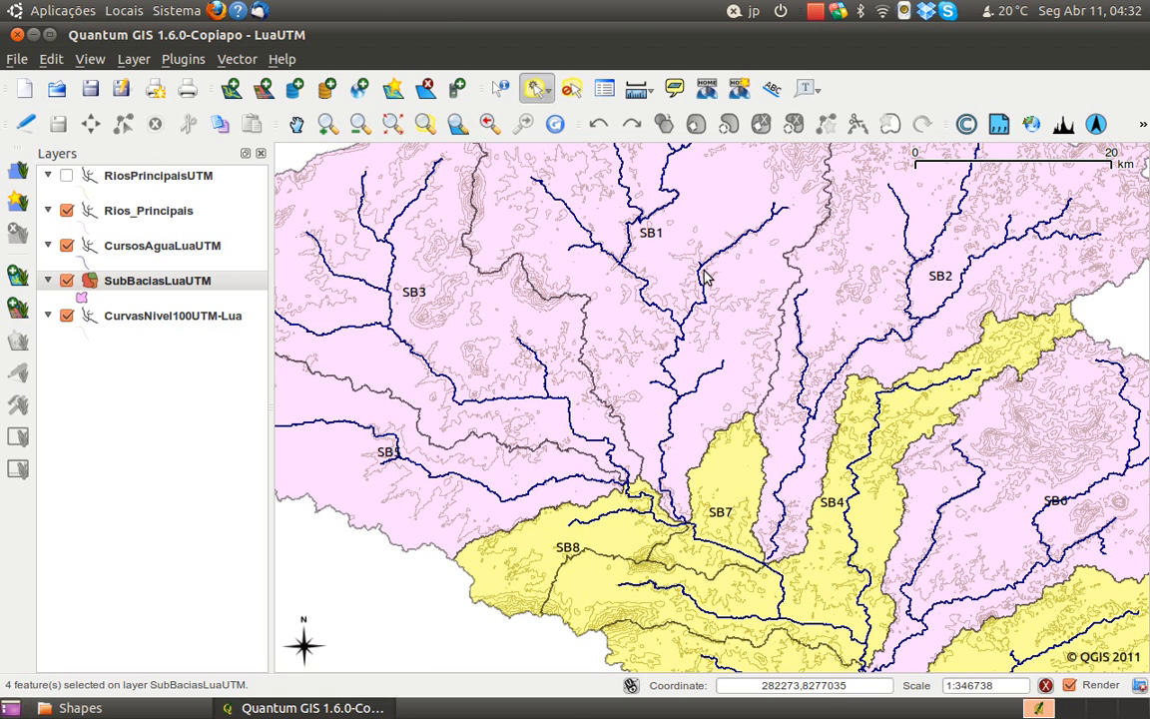
pyautogui.moveTo(994, 506); pyautogui.dragTo(917, 406)
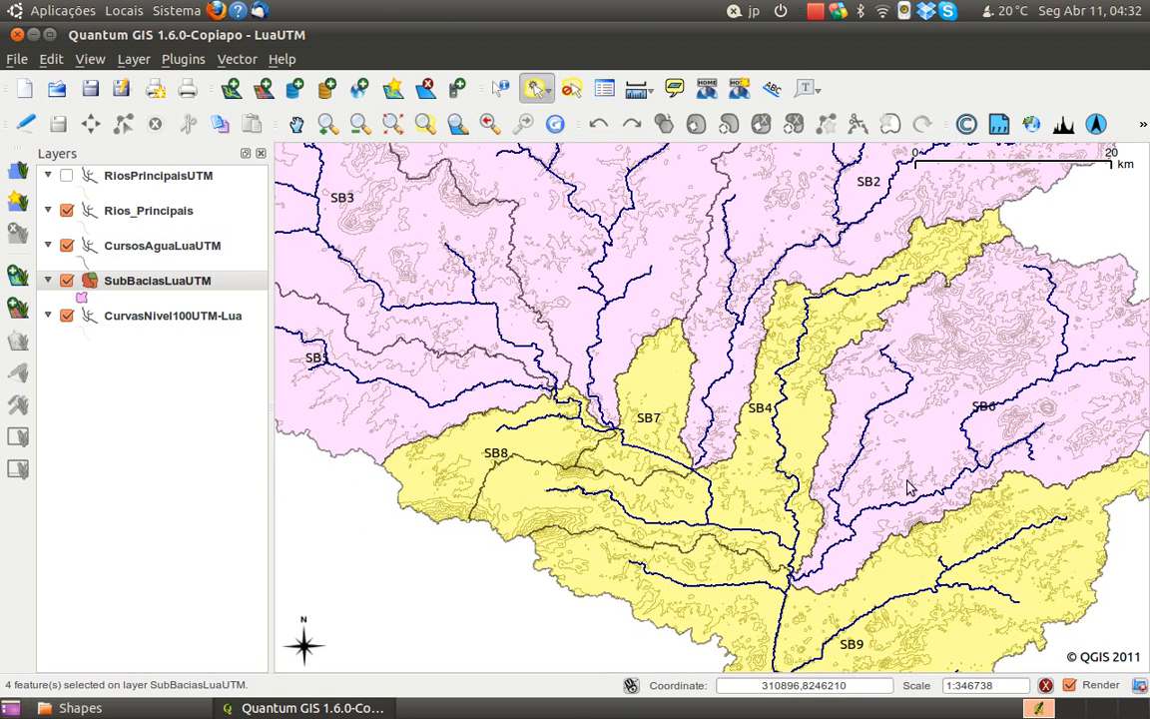
pyautogui.moveTo(551, 424); pyautogui.dragTo(733, 495)
pyautogui.keyDown('ctrl'); pyautogui.click(577, 325); pyautogui.keyUp('ctrl')
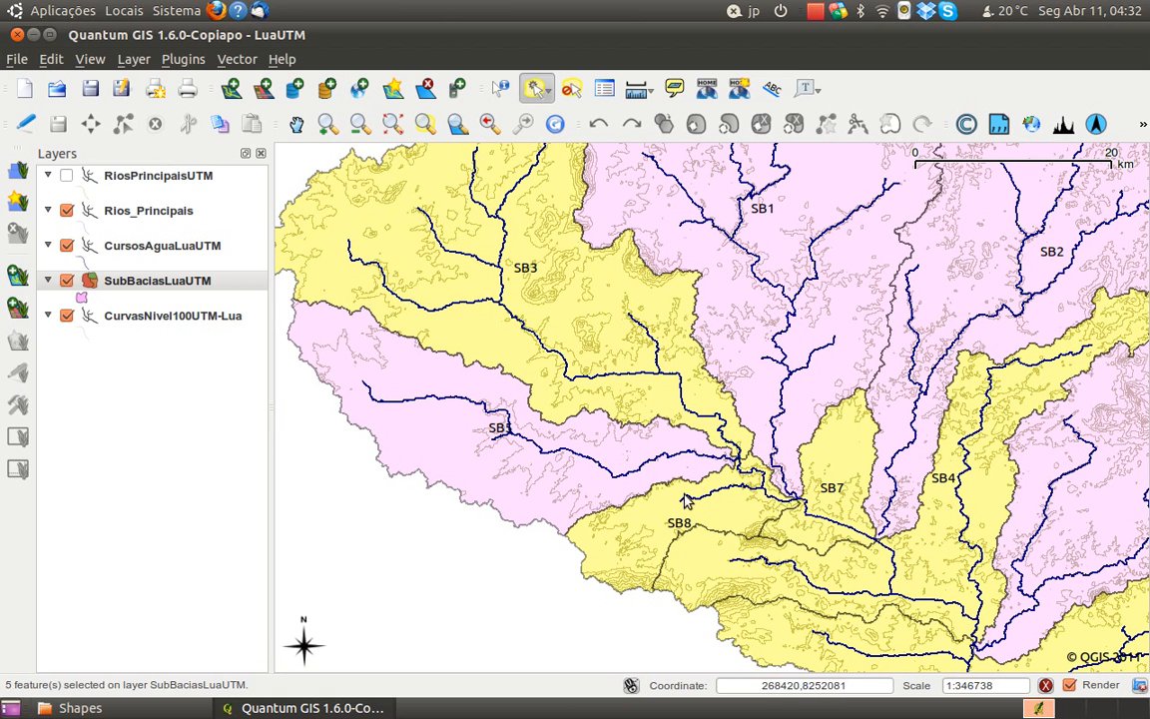
# Enable editing on the SubBaciasLuaUTM layer and open the merge attributes settings for the selected sub-basins, clear of the map
pyautogui.scroll(-1, 751, 490)
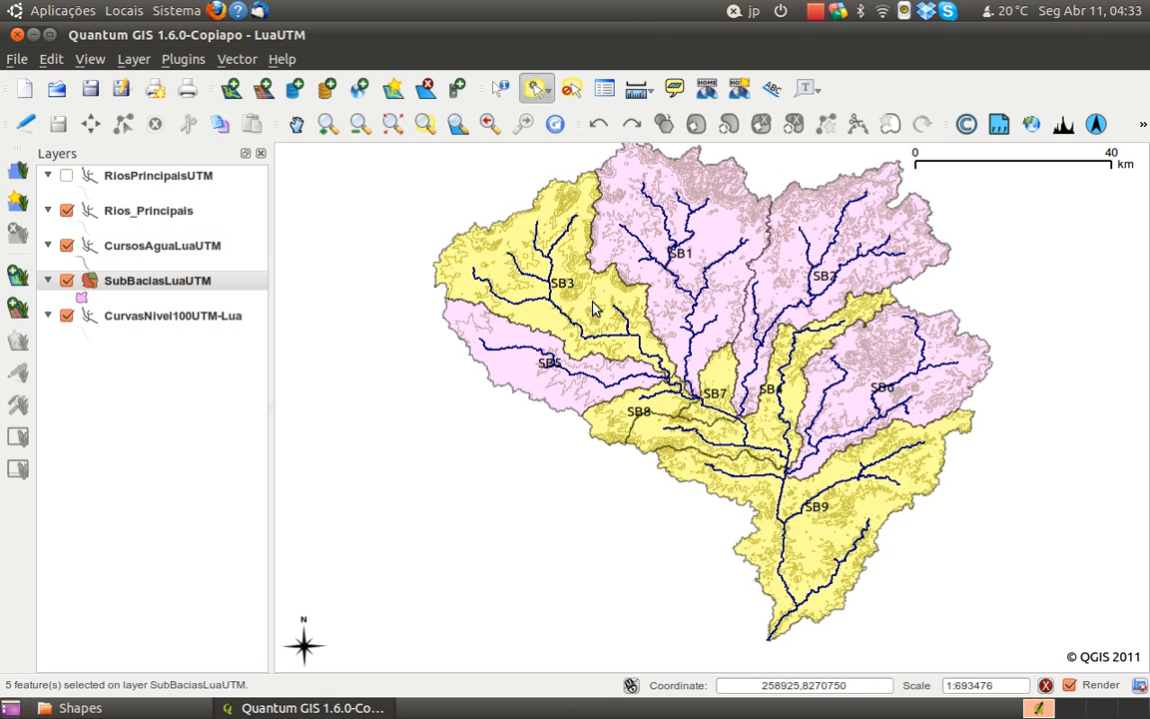
pyautogui.click(28, 124)
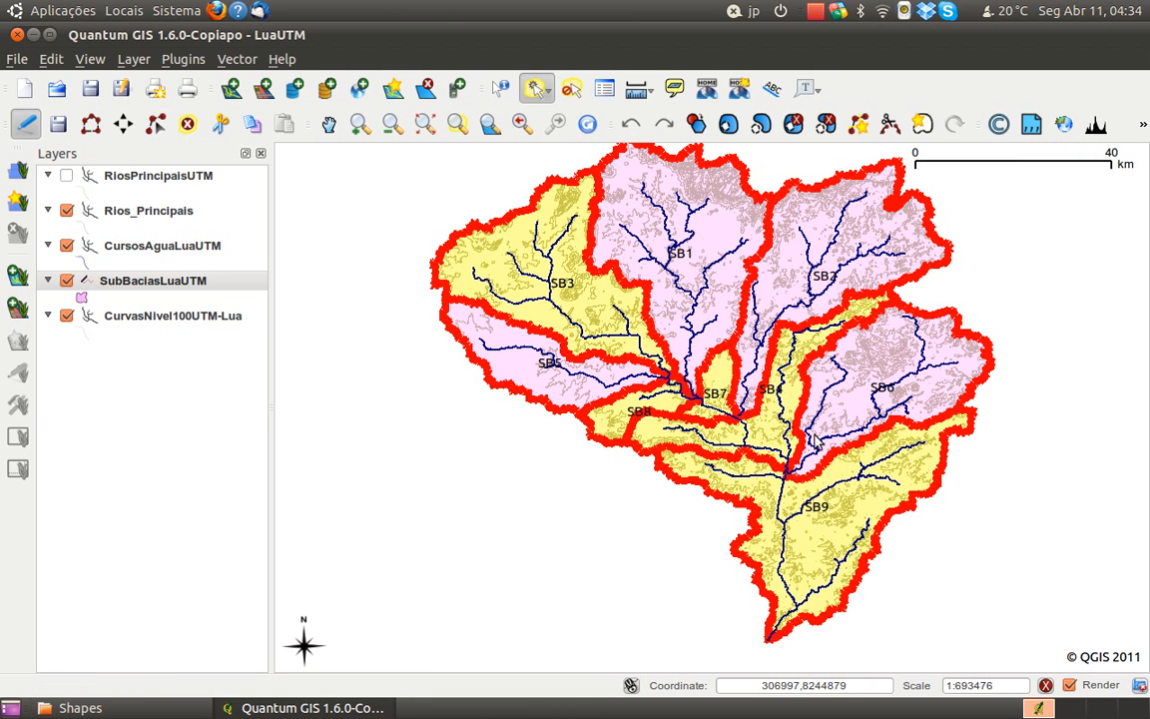
pyautogui.click(920, 125)
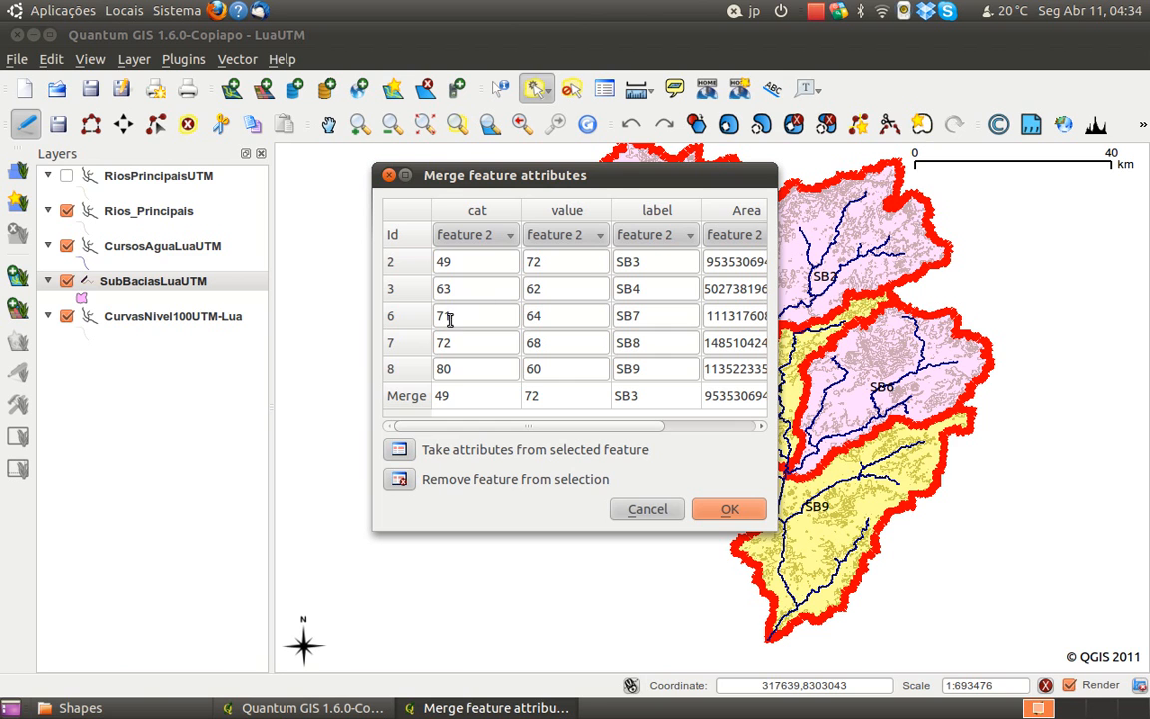
pyautogui.moveTo(503, 427); pyautogui.dragTo(411, 420)
pyautogui.moveTo(635, 175); pyautogui.dragTo(312, 172)
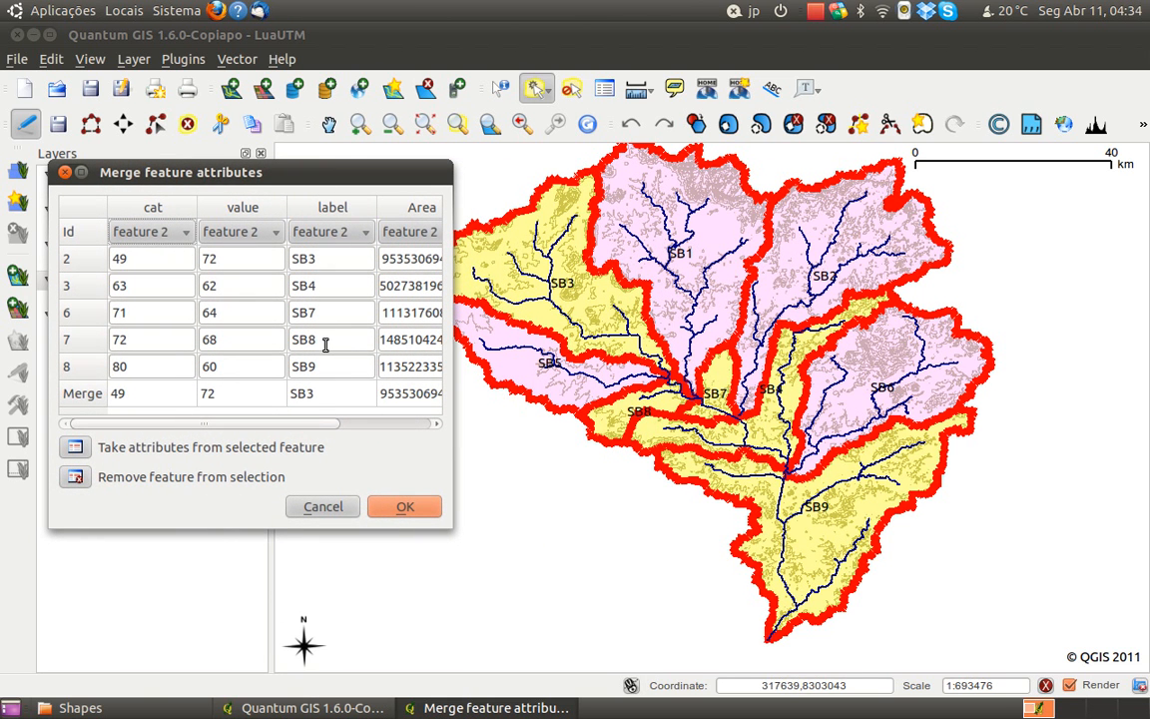
# Review the attribute options and merge the selected sub-basins into one polygon, keeping feature 2's values with label SB3
pyautogui.moveTo(278, 423); pyautogui.dragTo(216, 419)
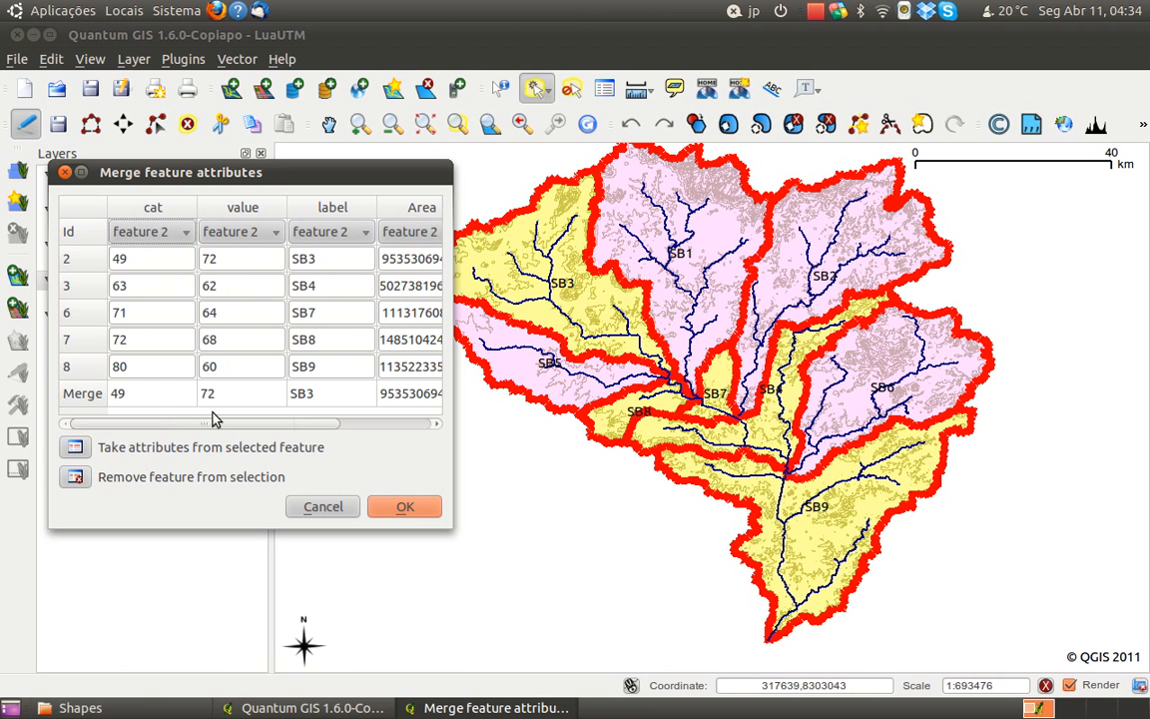
pyautogui.click(188, 233)
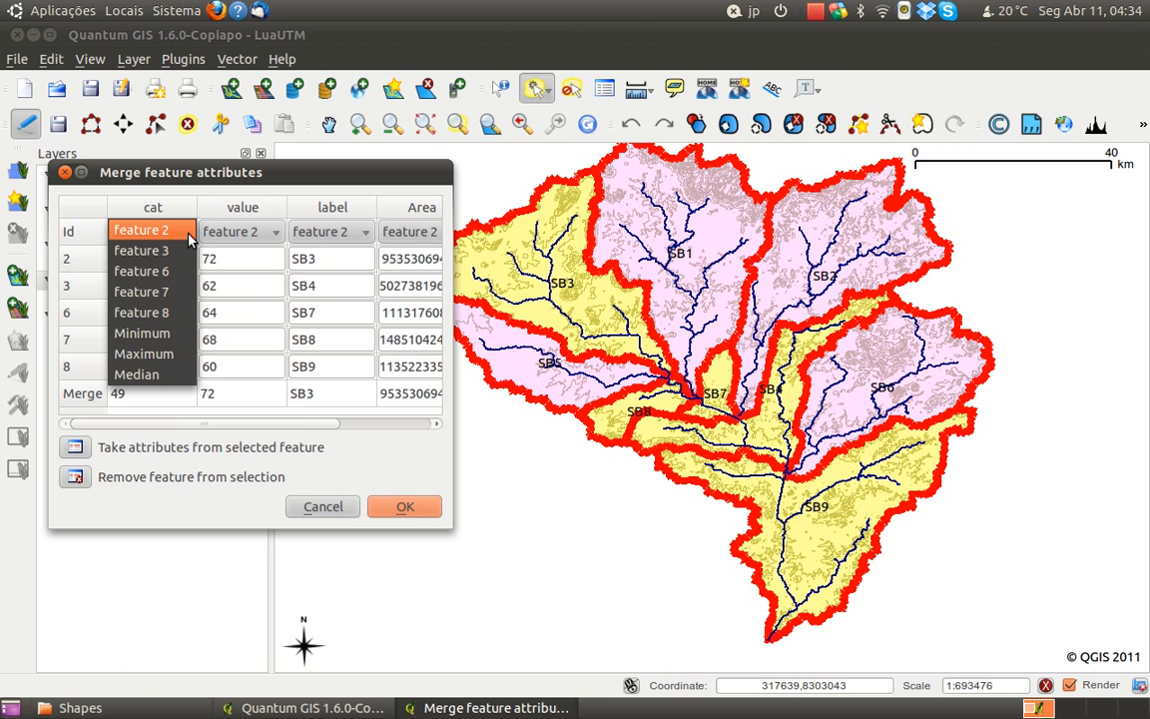
pyautogui.click(188, 232)
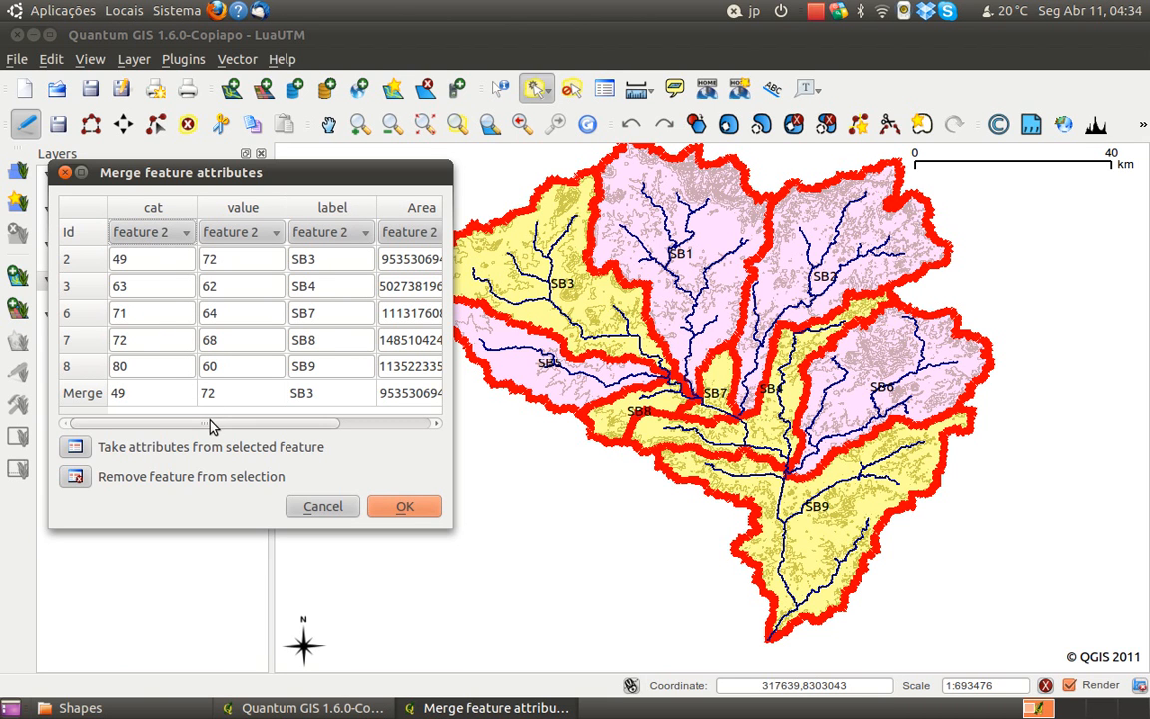
pyautogui.hscroll(2, 235, 388)
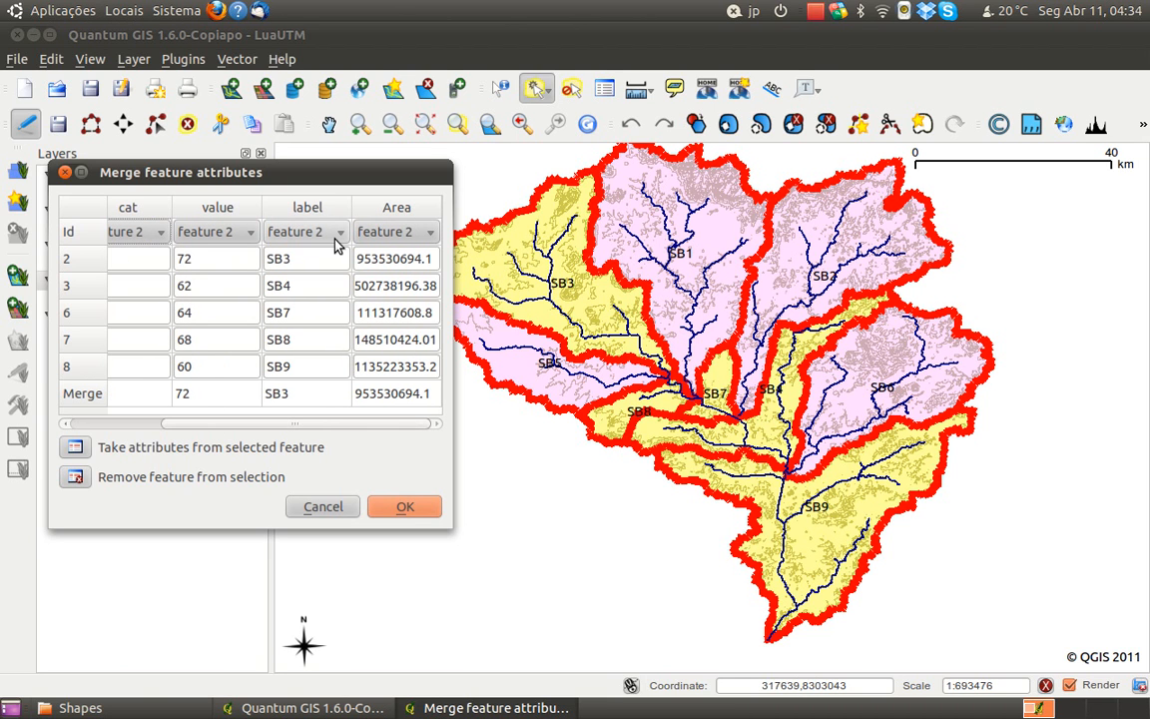
pyautogui.click(293, 397)
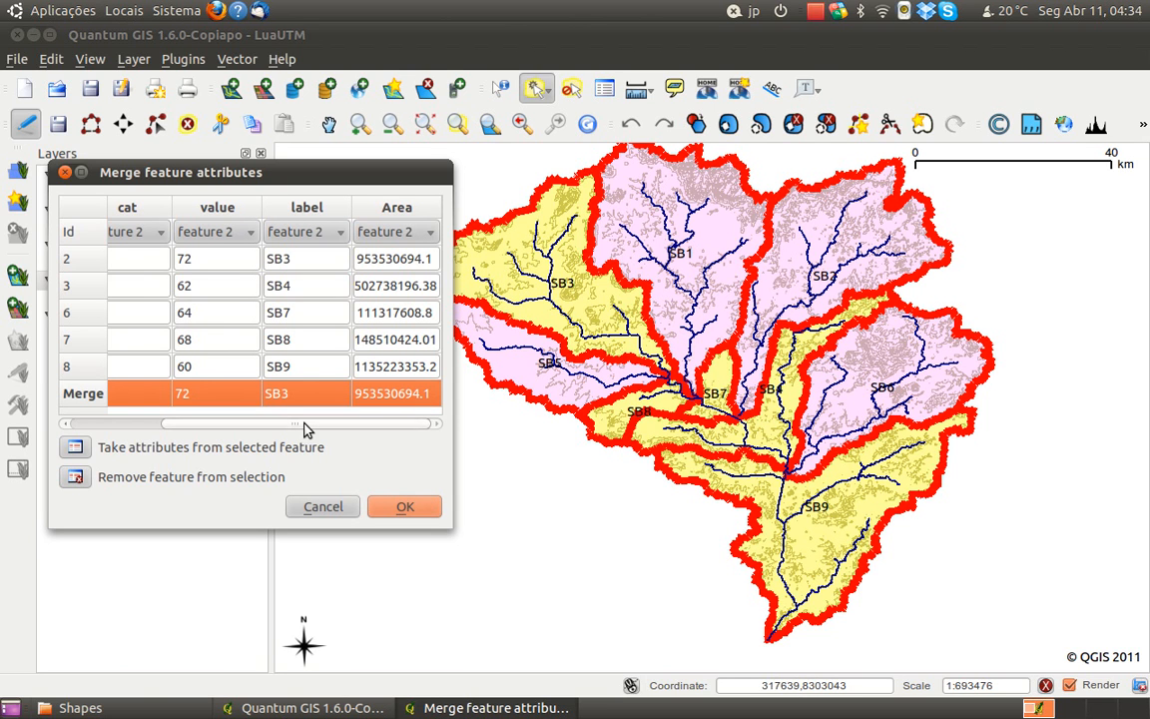
pyautogui.moveTo(302, 427); pyautogui.dragTo(231, 427)
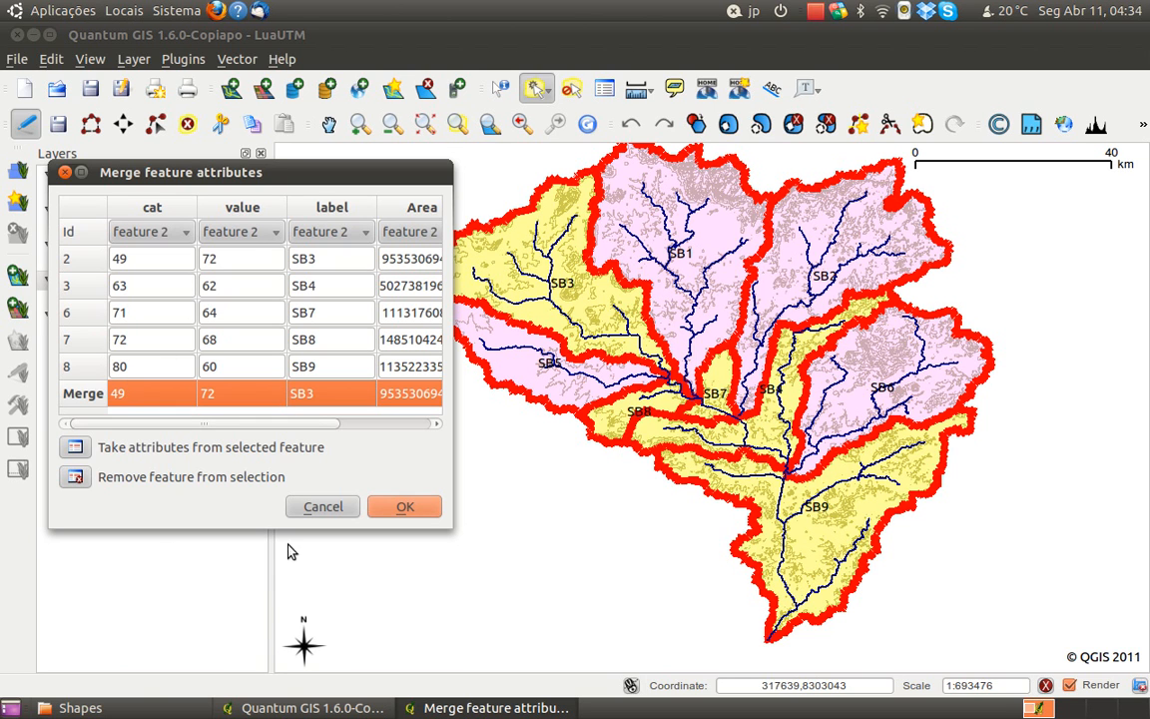
pyautogui.click(387, 507)
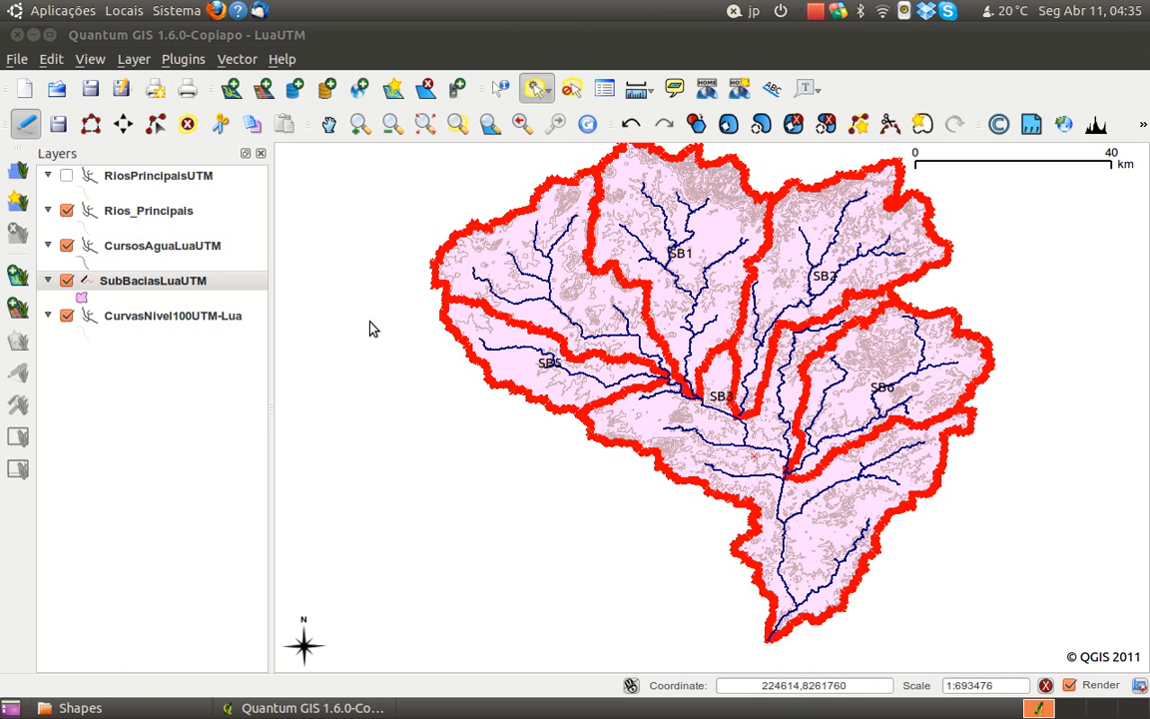
# End editing of the SubBaciasLuaUTM layer, saving its changes, and view the whole basin
pyautogui.click(22, 125)
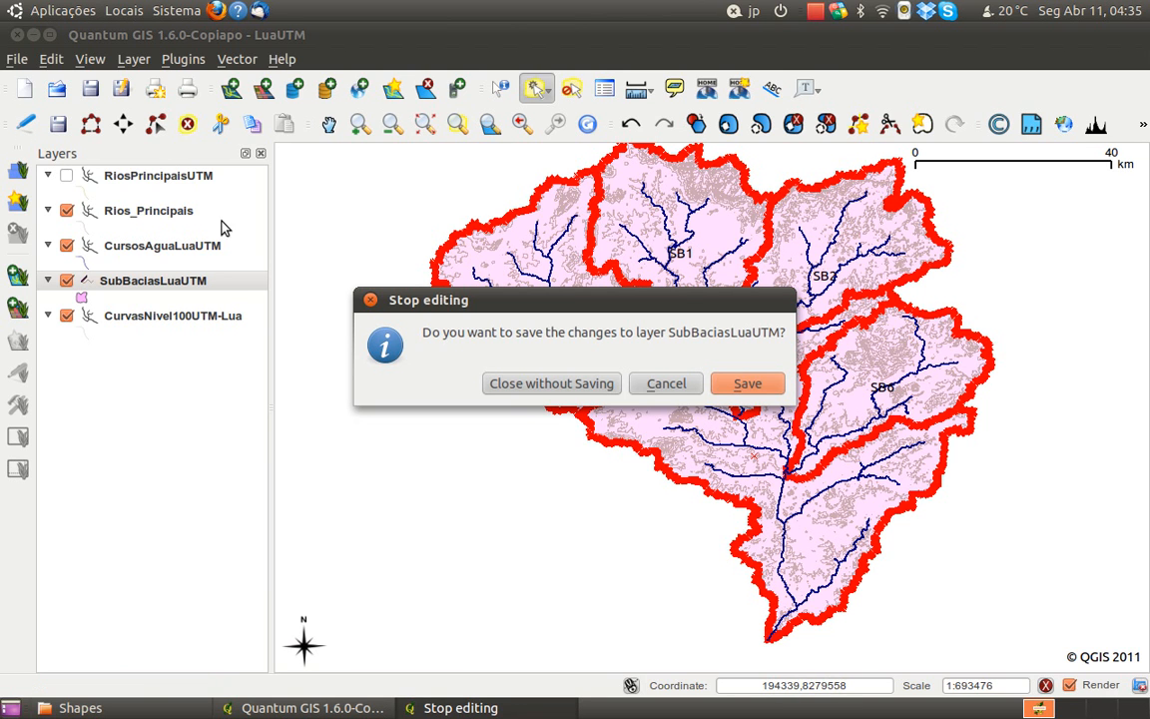
pyautogui.click(744, 385)
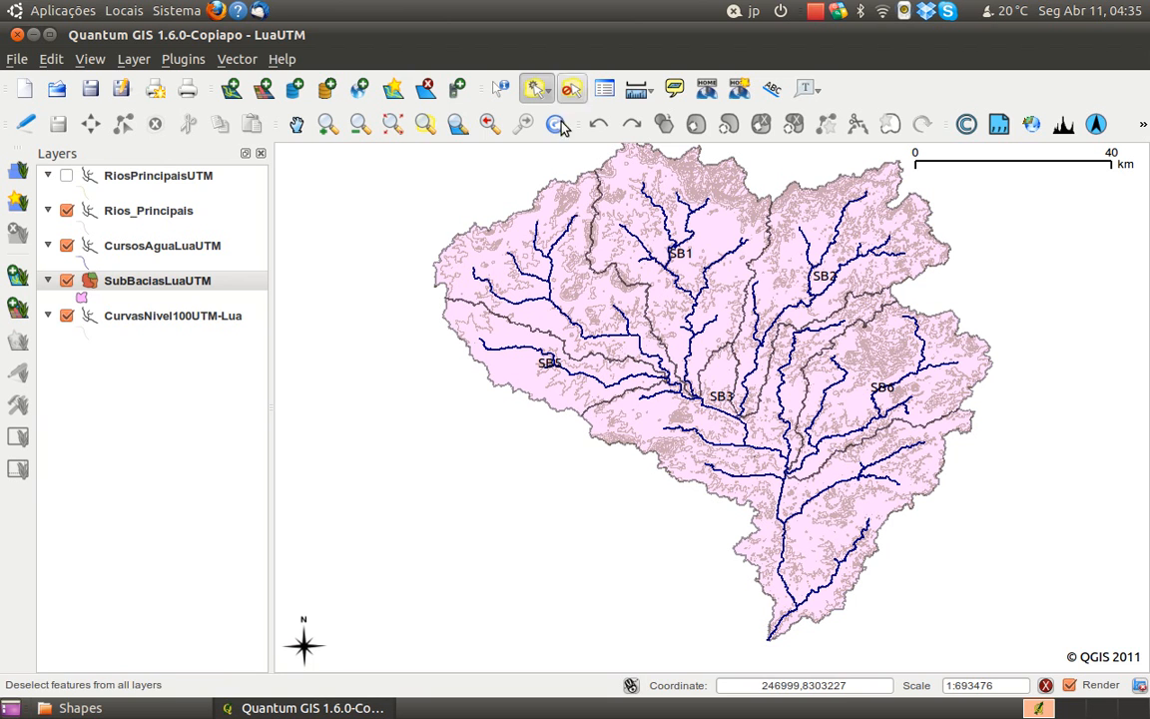
pyautogui.click(297, 122)
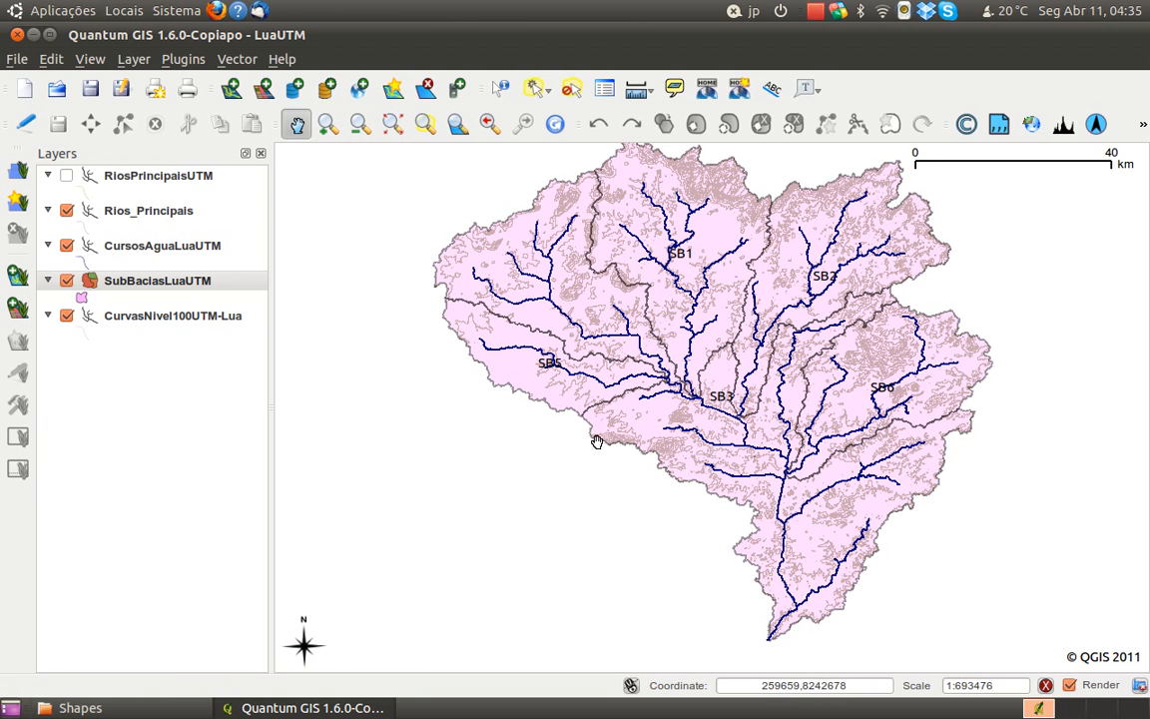
pyautogui.moveTo(595, 438); pyautogui.dragTo(557, 442)
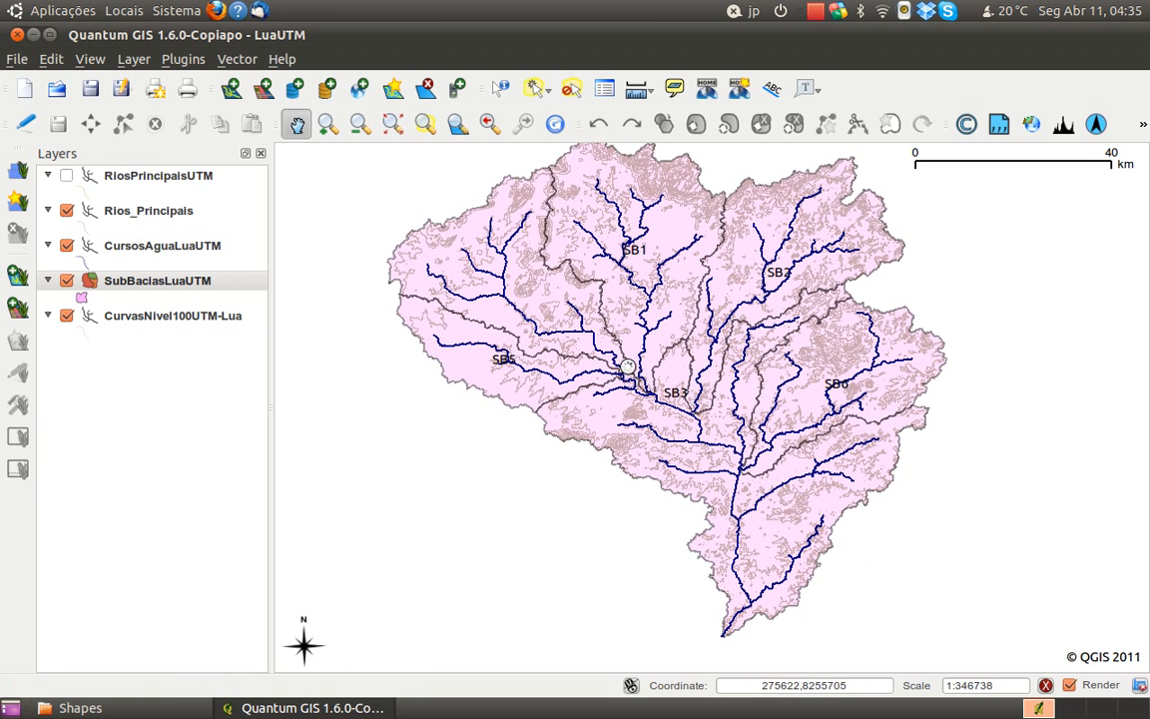
pyautogui.scroll(-1, 694, 405)
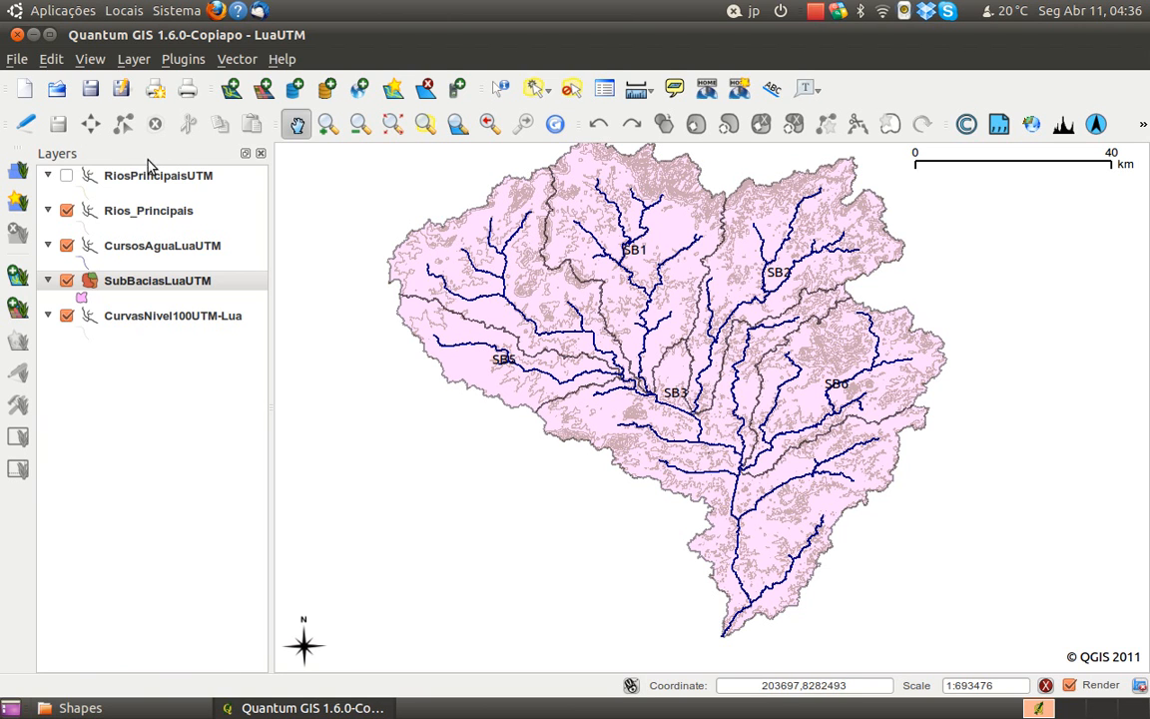
pyautogui.click(535, 89)
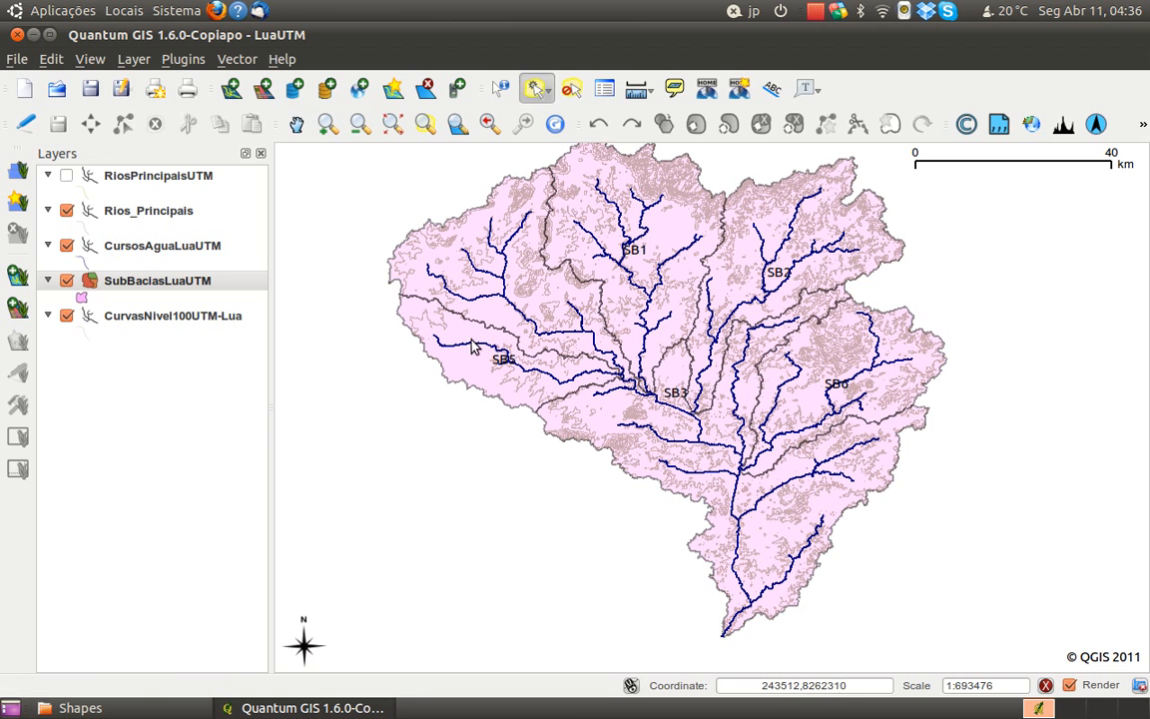
pyautogui.click(421, 305)
pyautogui.click(26, 123)
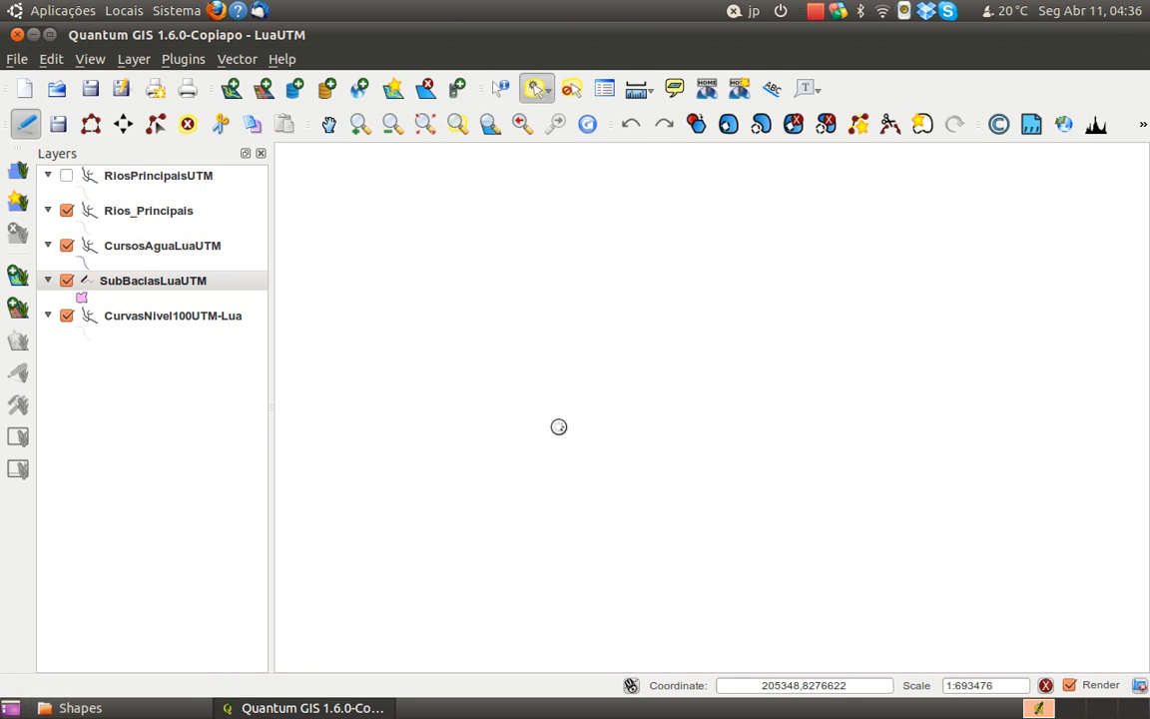
pyautogui.scroll(1, 565, 400)
pyautogui.scroll(1, 405, 405)
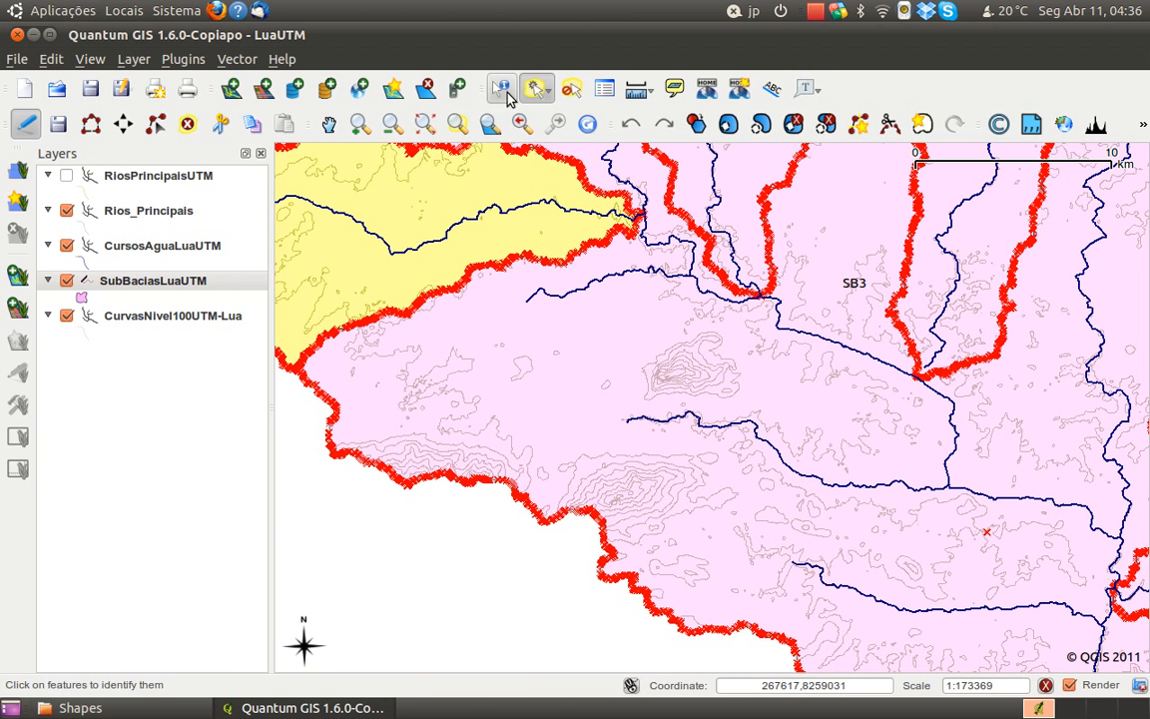
pyautogui.scroll(1, 416, 281)
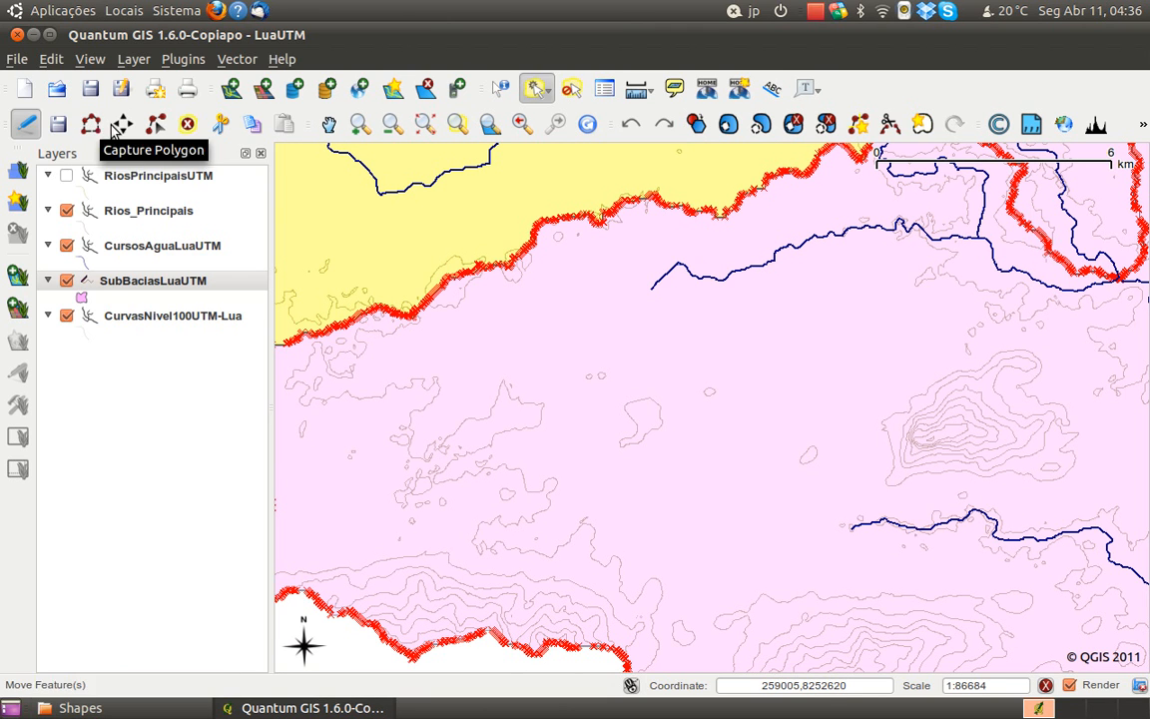
pyautogui.click(25, 123)
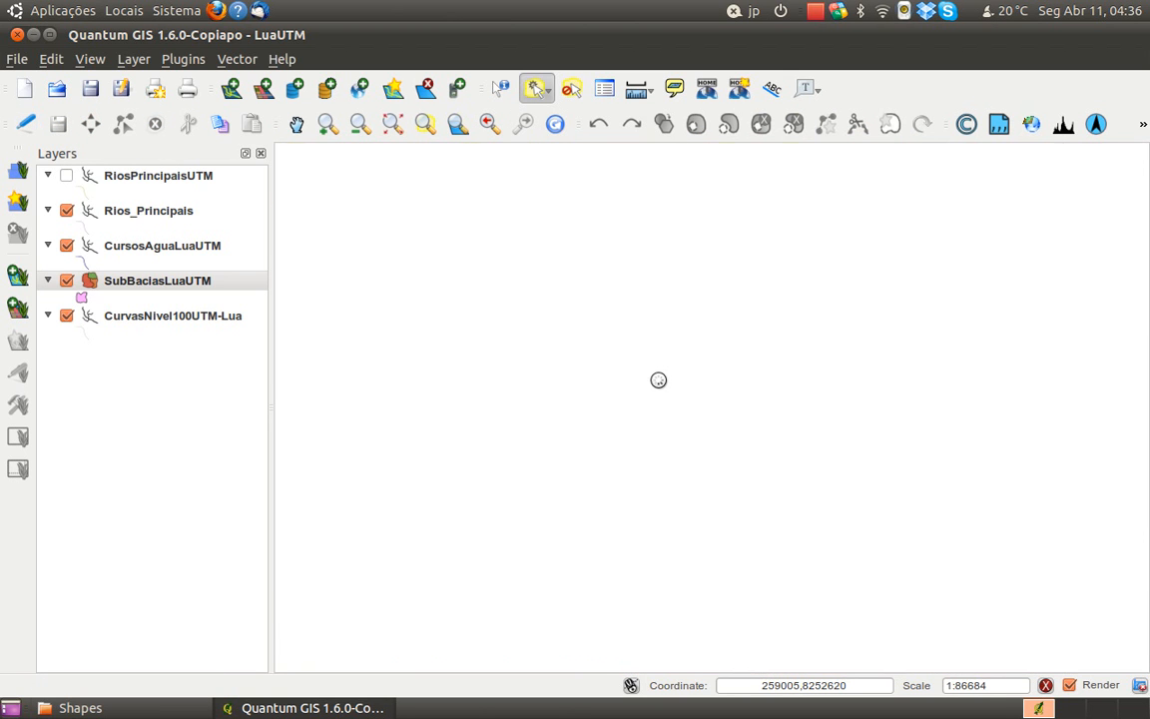
pyautogui.scroll(-1, 667, 384)
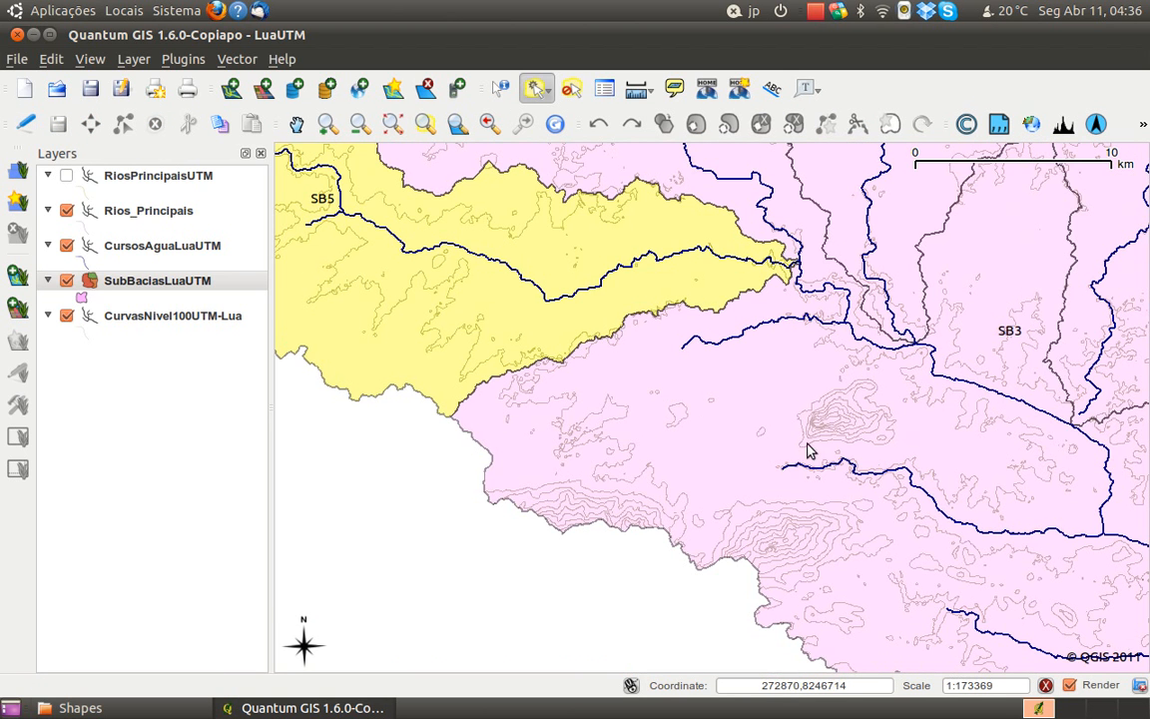
pyautogui.moveTo(879, 508); pyautogui.dragTo(685, 426)
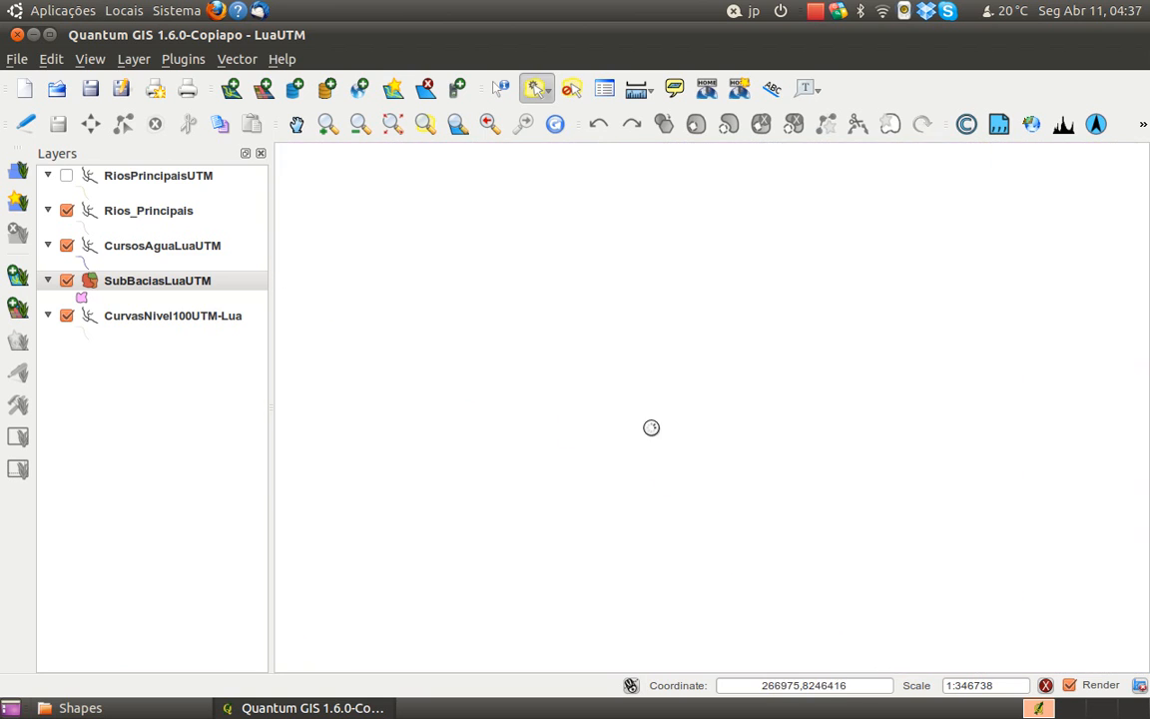
pyautogui.scroll(-1, 644, 424)
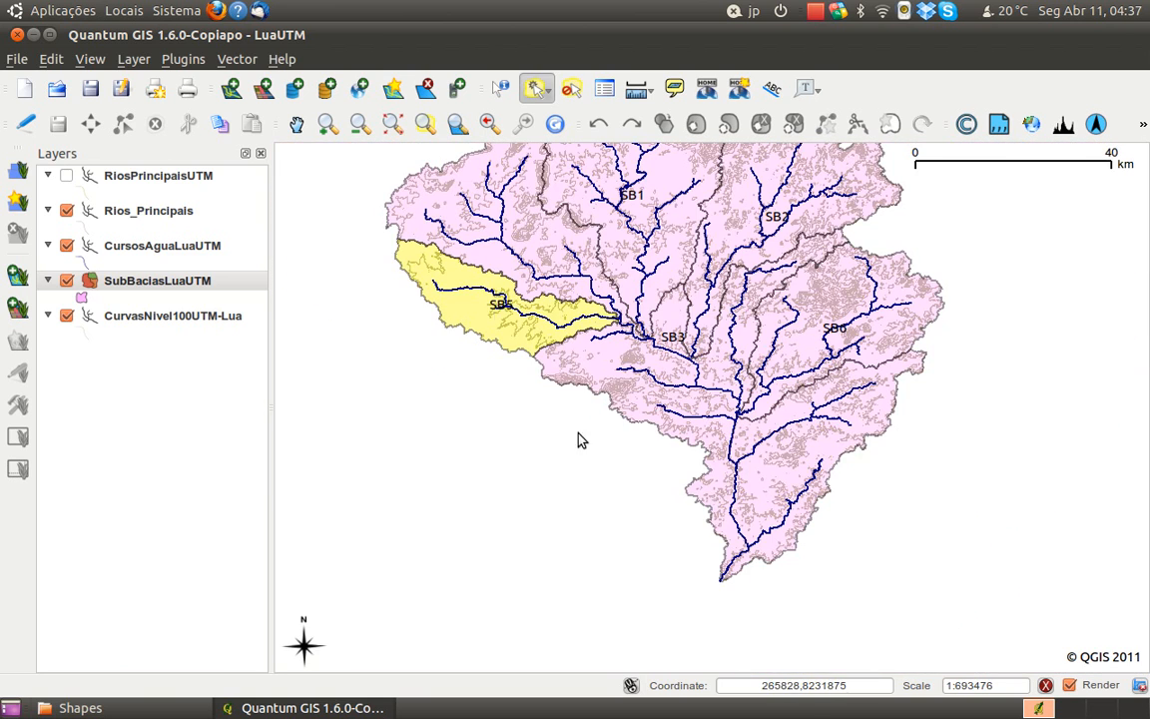
pyautogui.click(570, 88)
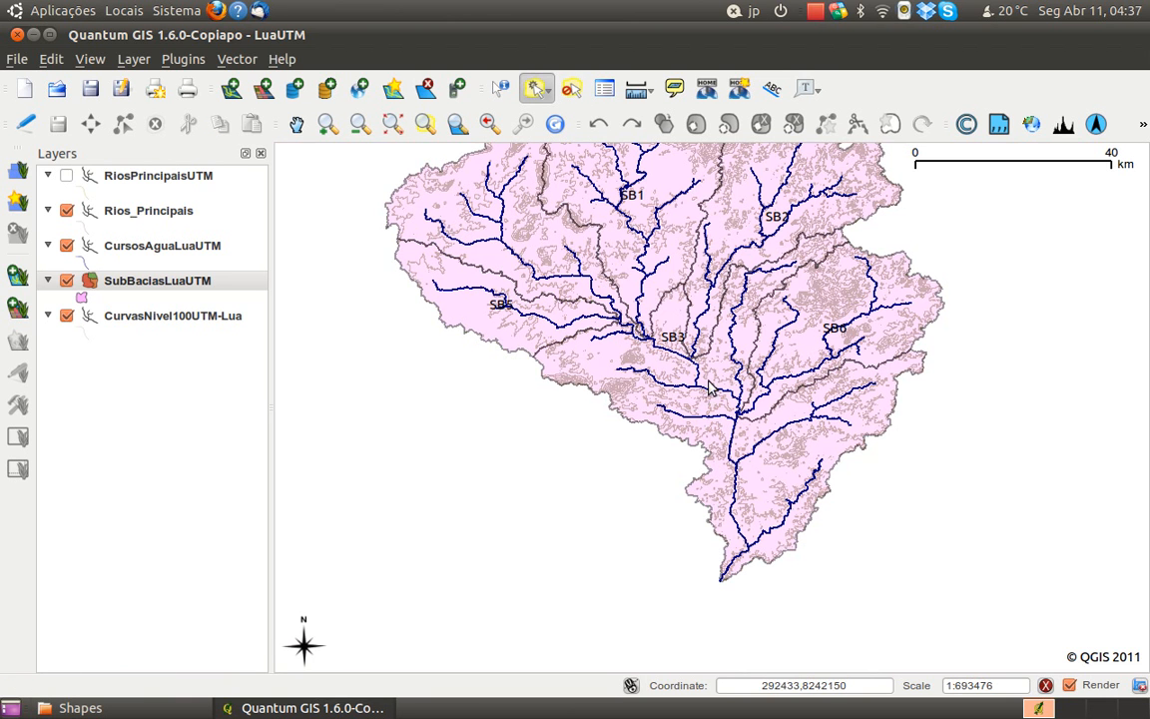
# Open the attribute table of the SubBaciasLuaUTM layer and sort its records by the cat field
pyautogui.scroll(1, 642, 329)
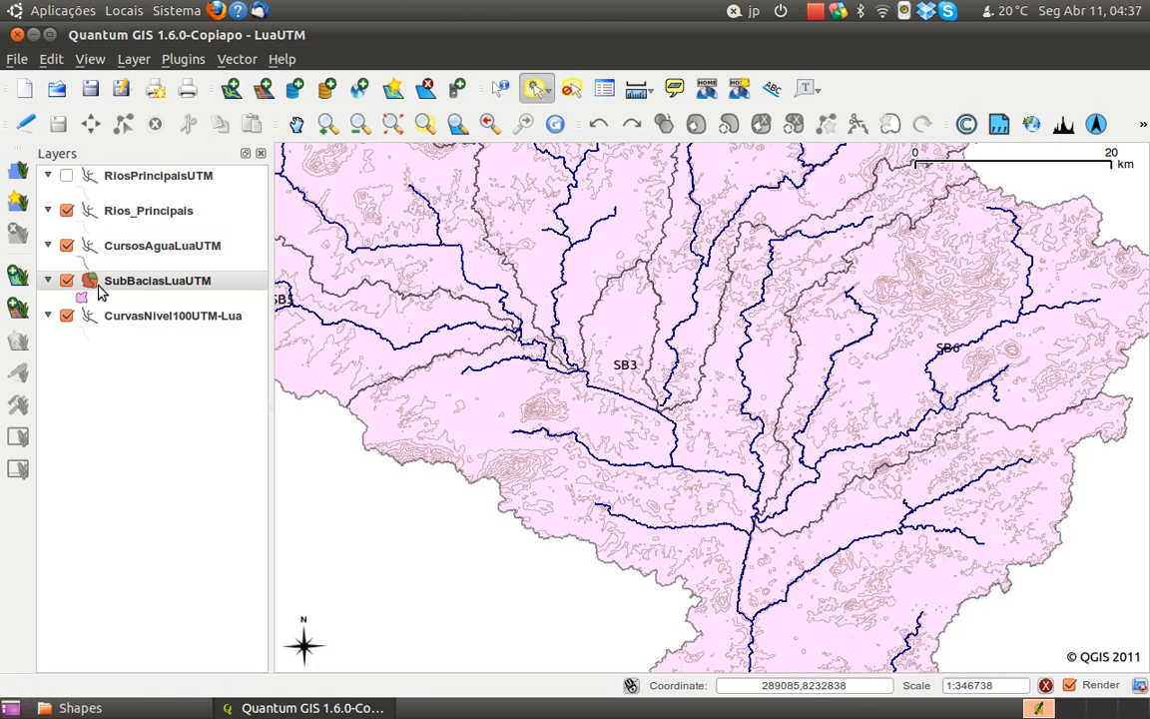
pyautogui.rightClick(116, 281)
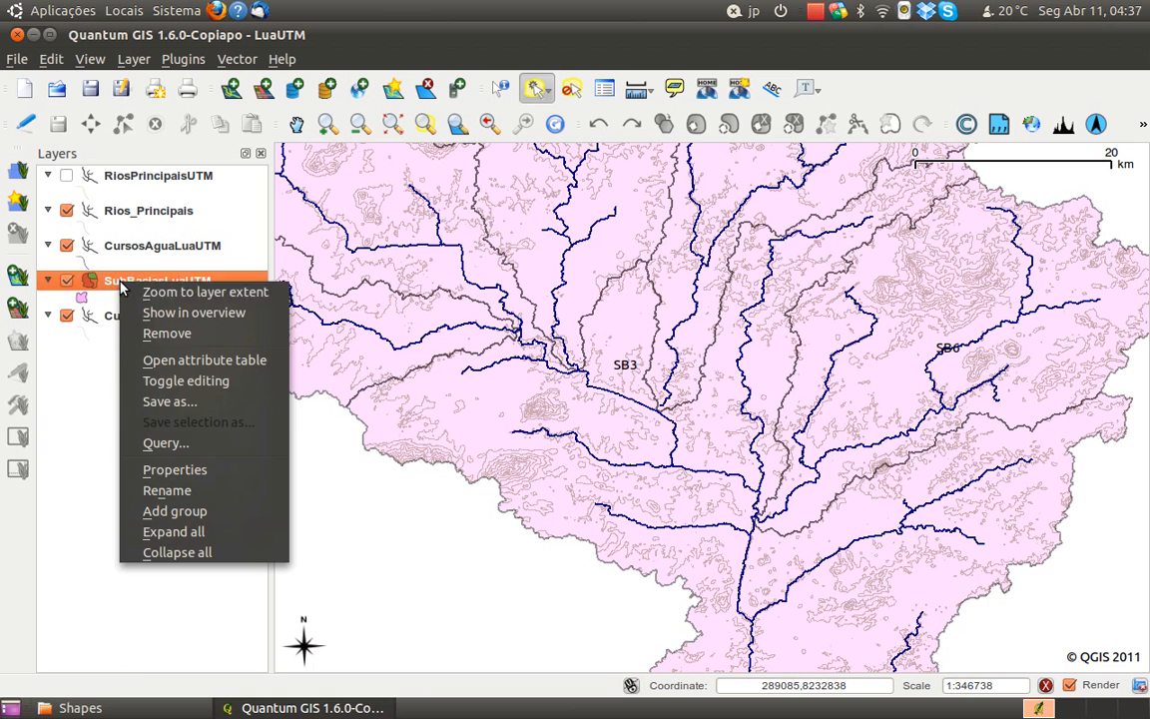
pyautogui.click(204, 359)
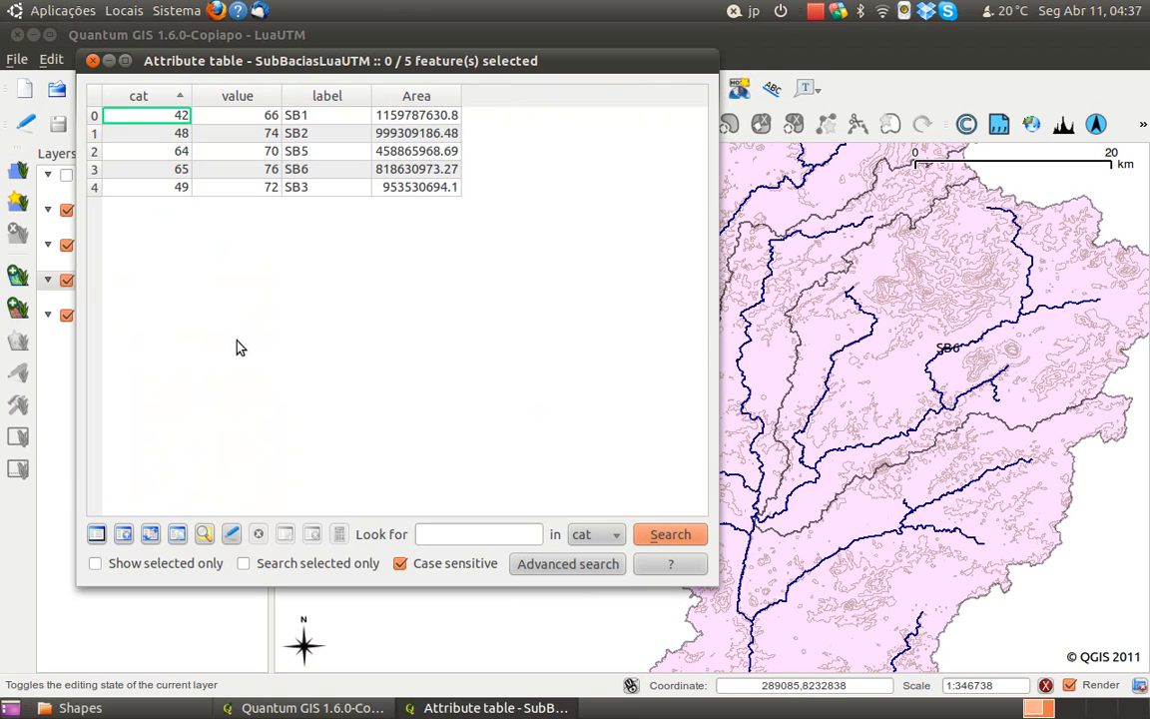
pyautogui.click(406, 97)
pyautogui.click(147, 96)
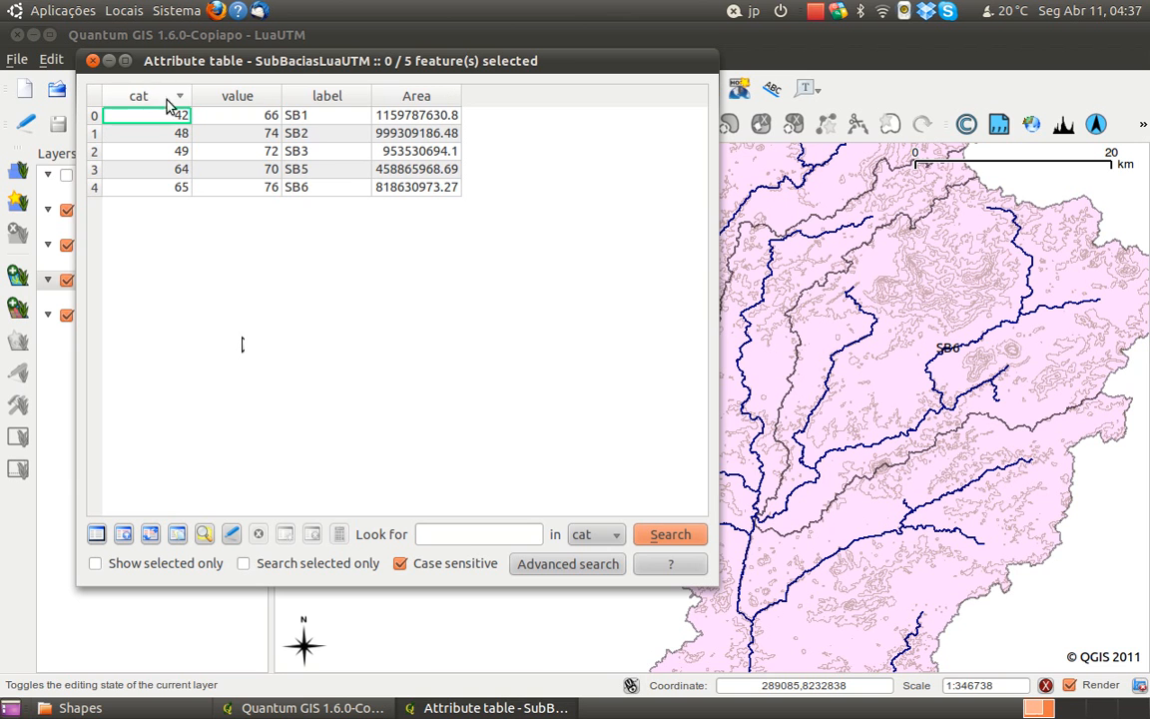
# Enable editing from the attribute table and set the field calculator to update the existing Area field
pyautogui.click(230, 534)
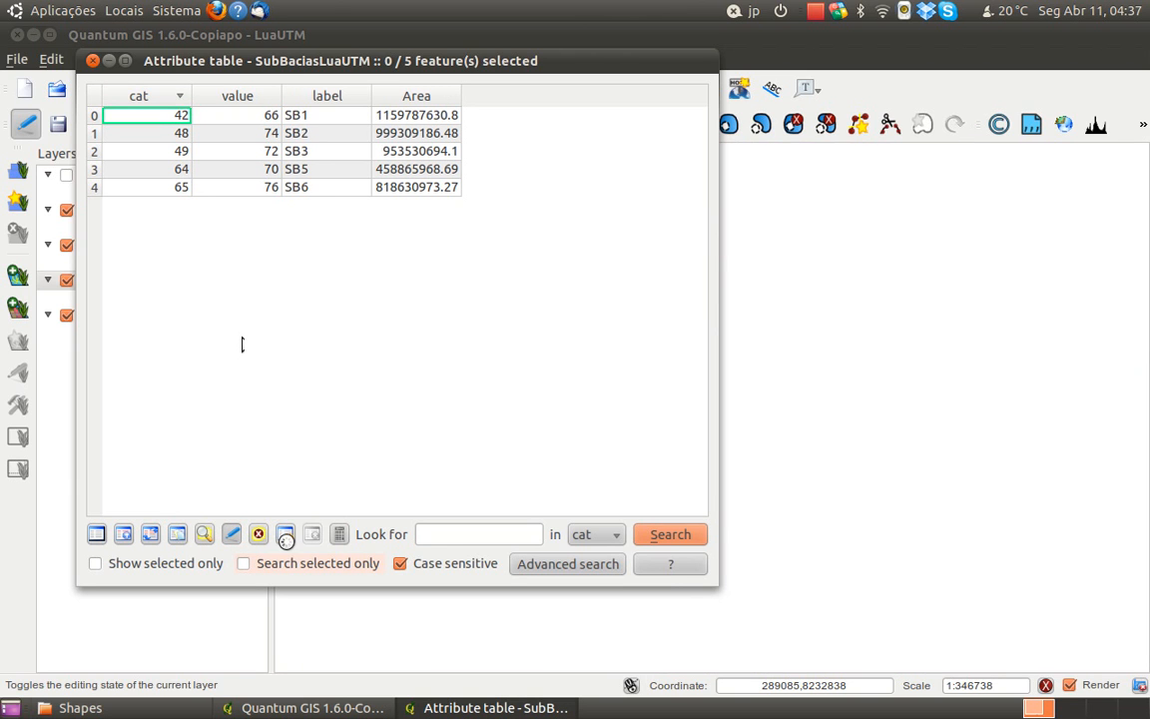
pyautogui.click(339, 537)
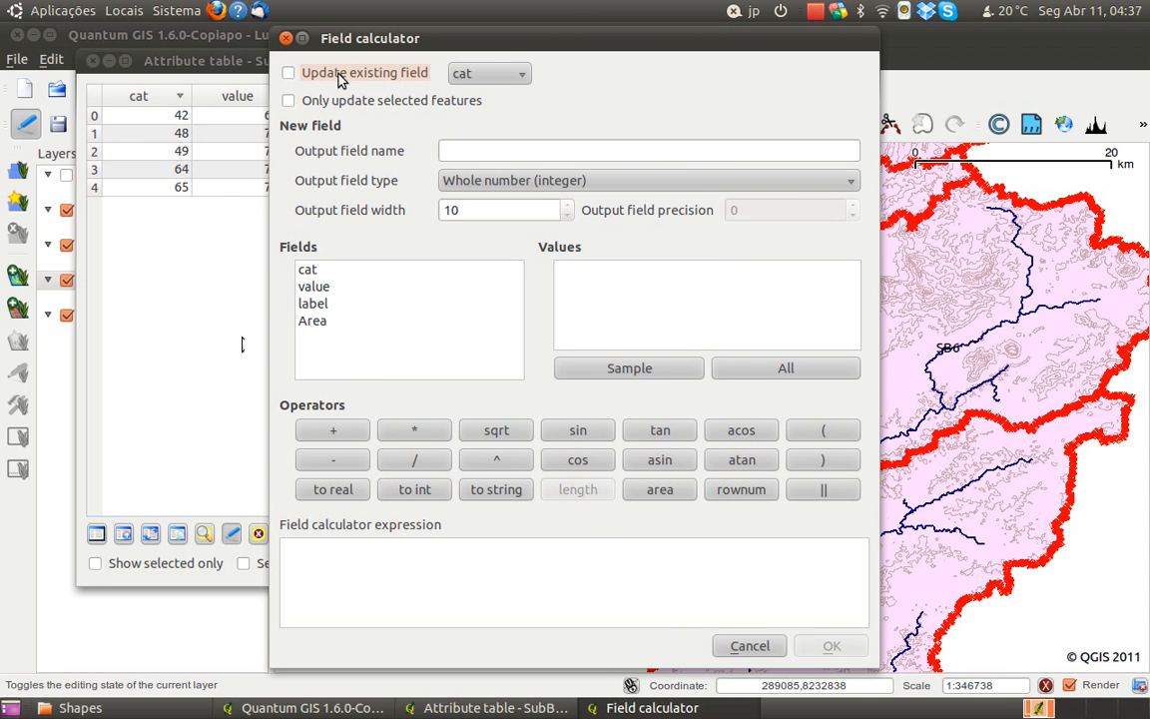
pyautogui.click(289, 73)
pyautogui.click(465, 74)
pyautogui.click(483, 140)
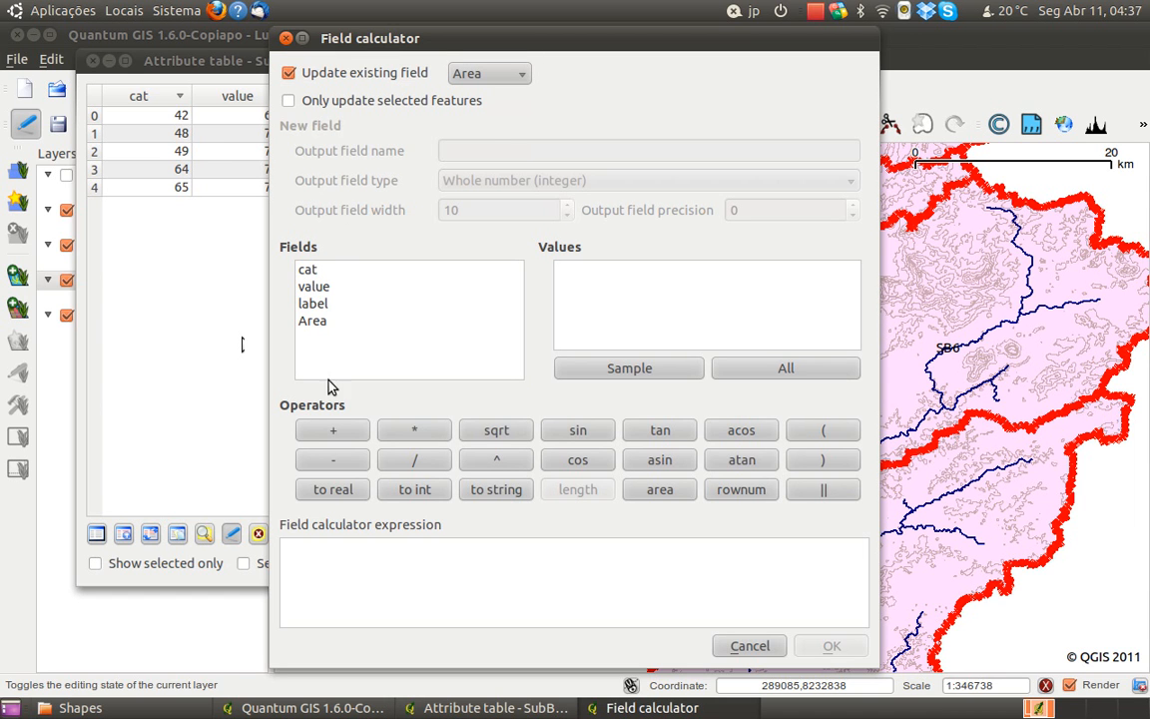
# Recalculate the Area values of all sub-basins with the expression $area, keeping the attribute table in view
pyautogui.moveTo(489, 50); pyautogui.dragTo(814, 74)
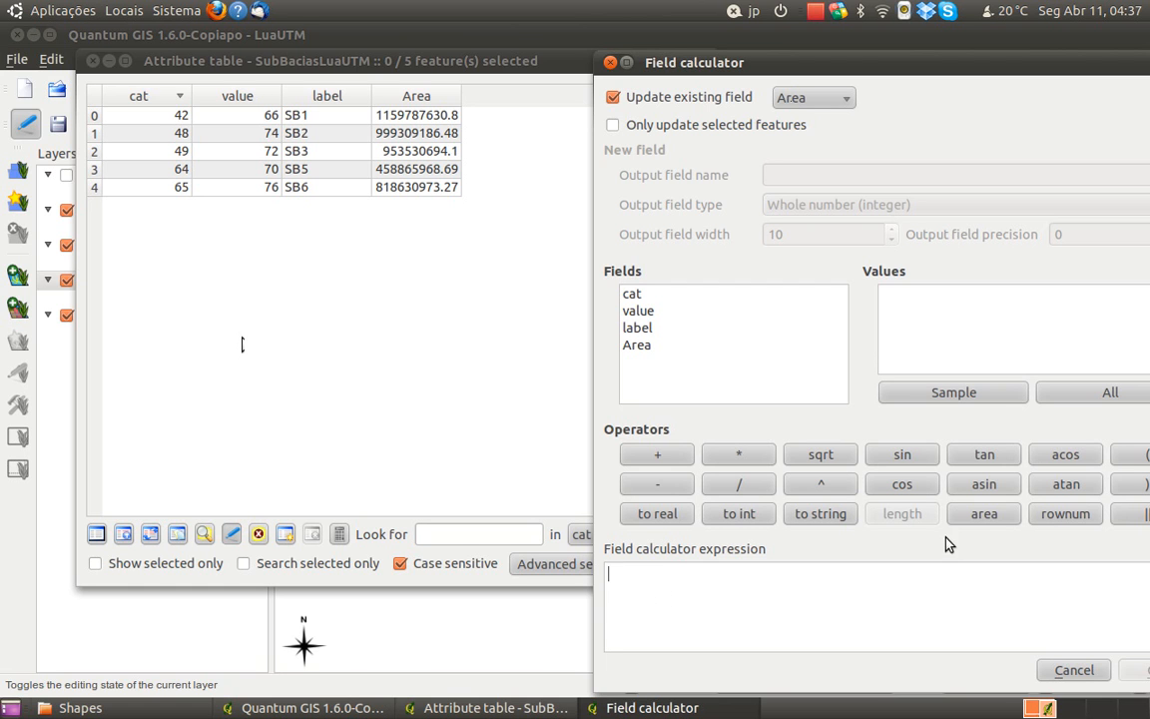
pyautogui.click(968, 525)
pyautogui.click(969, 526)
pyautogui.click(720, 583)
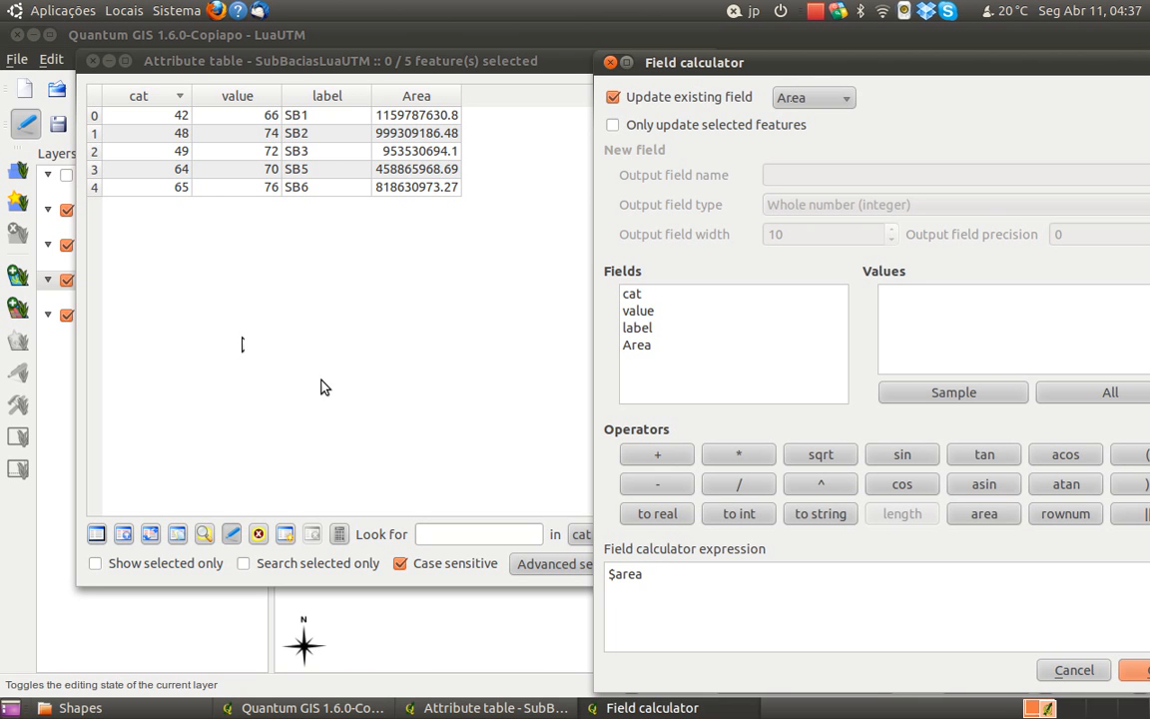
pyautogui.moveTo(704, 61); pyautogui.dragTo(632, 35)
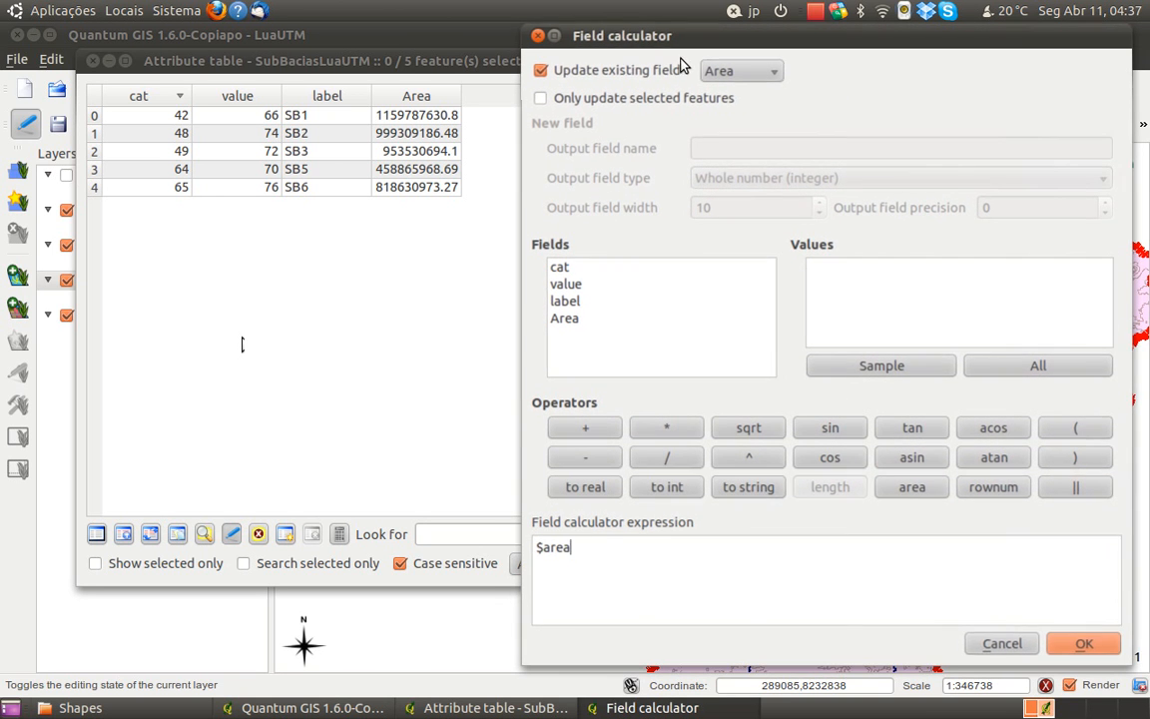
pyautogui.click(1083, 644)
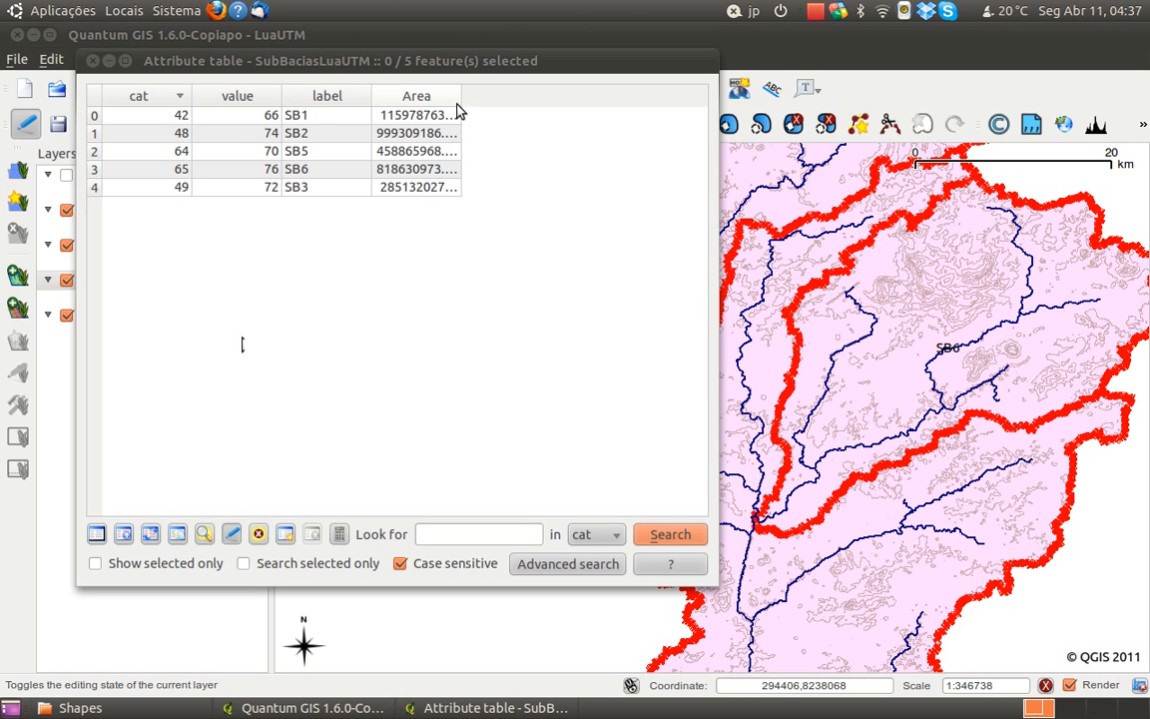
# Widen the Area column and sort the records by label to review the recalculated areas, then close the table
pyautogui.moveTo(460, 96); pyautogui.dragTo(513, 96)
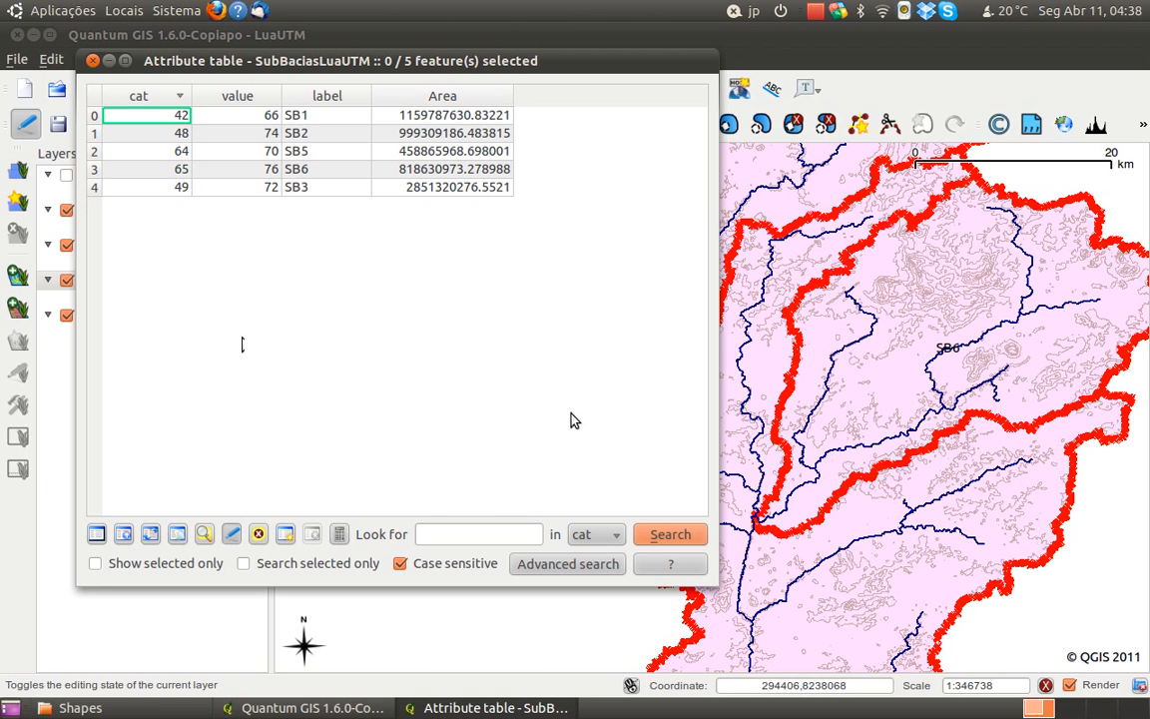
pyautogui.click(353, 100)
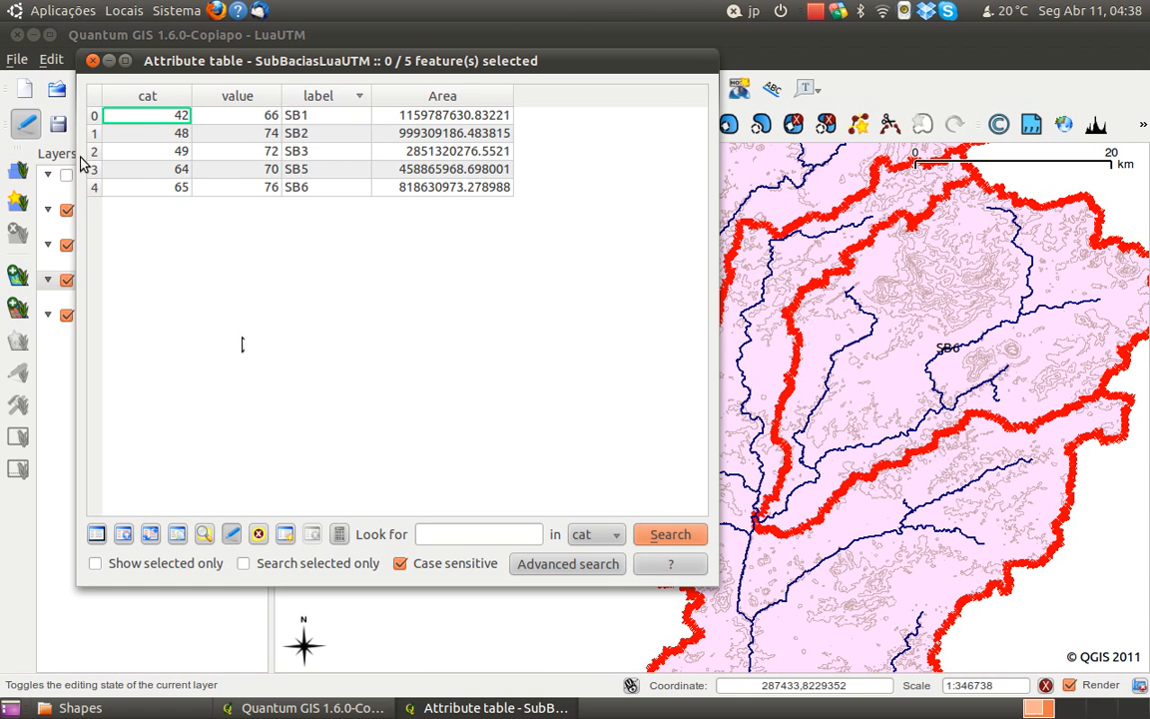
pyautogui.click(93, 61)
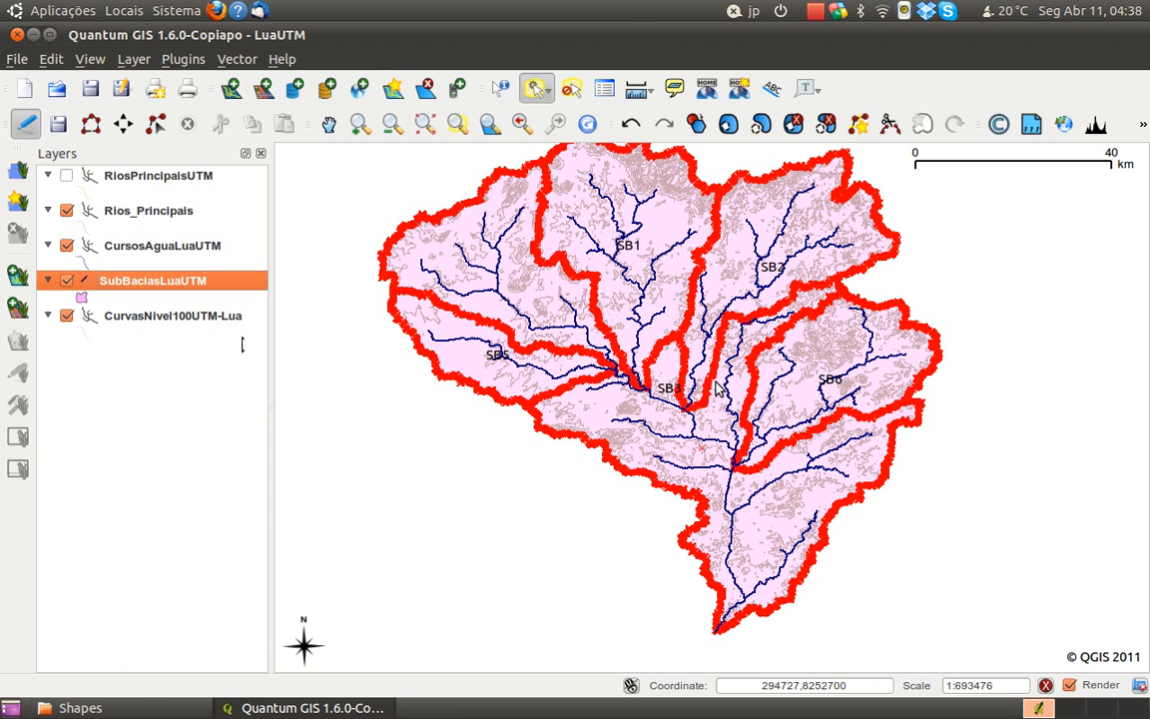
# End editing of the SubBaciasLuaUTM layer, saving the updated areas, and inspect the merged sub-basin on the map
pyautogui.click(30, 124)
pyautogui.click(776, 386)
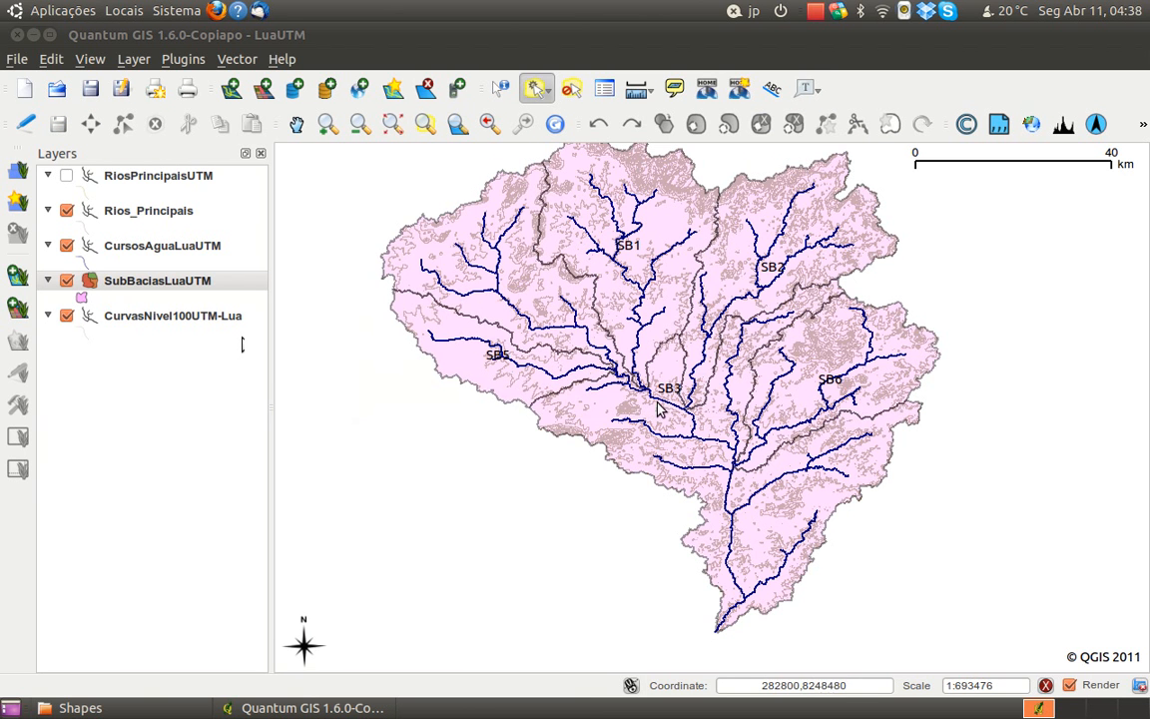
pyautogui.scroll(1, 716, 344)
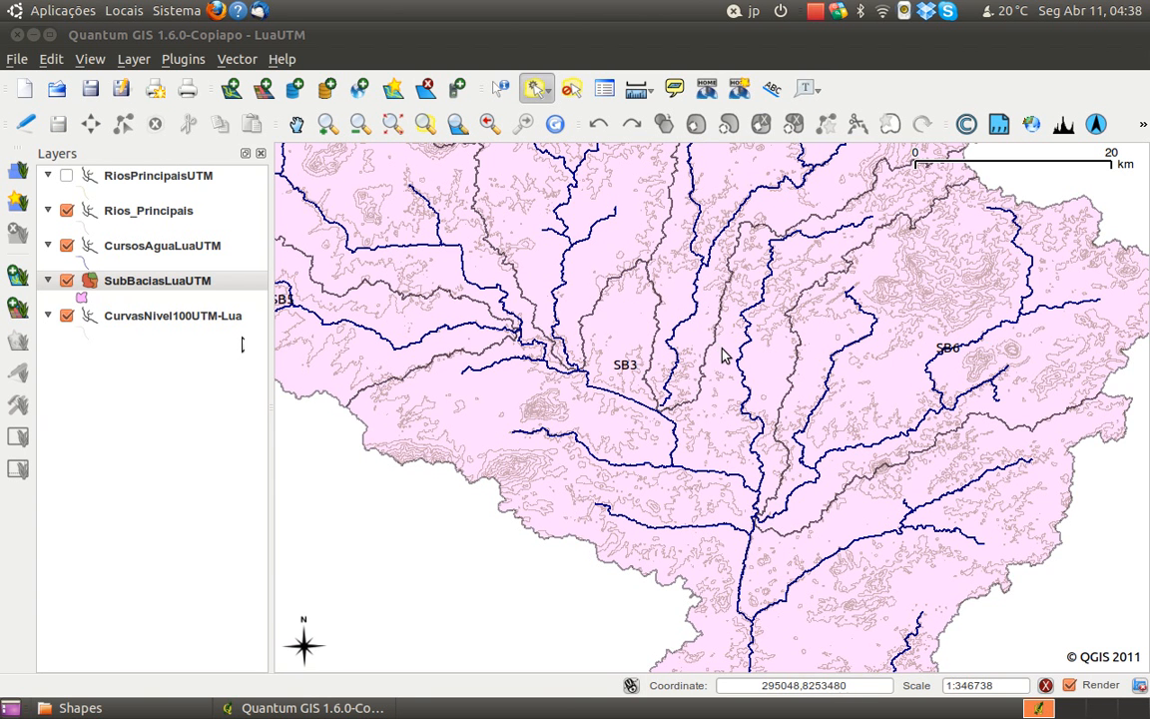
pyautogui.scroll(-1, 722, 356)
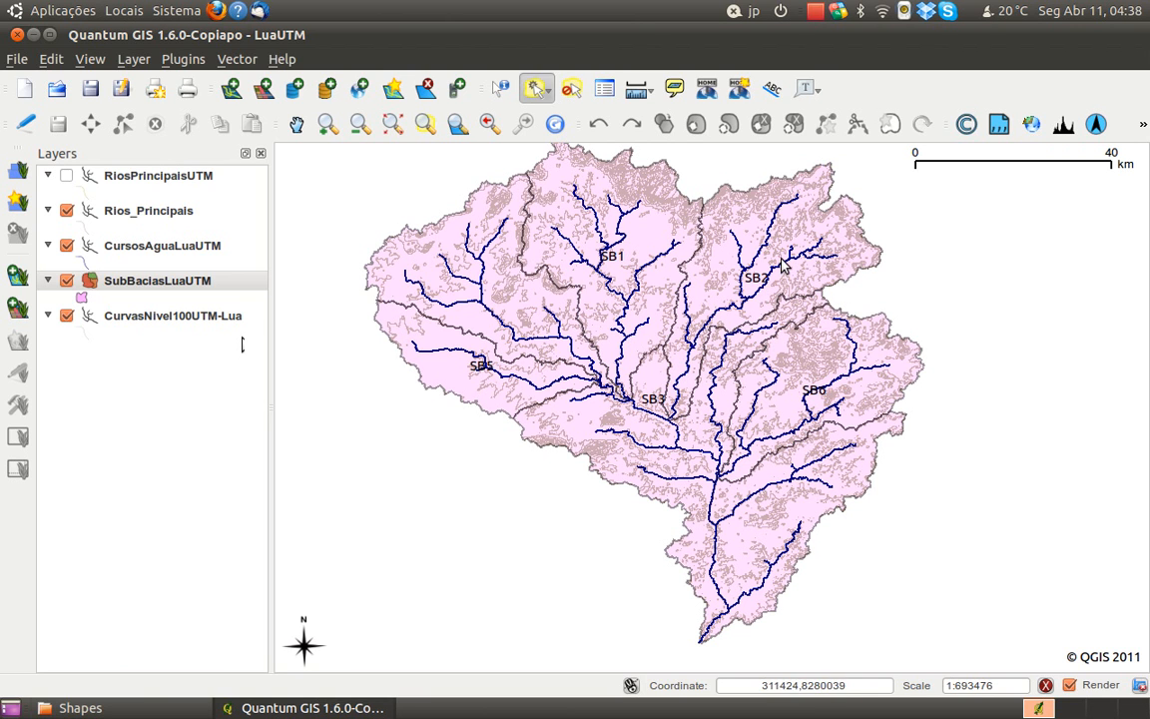
# Examine the attribute field definitions in the SubBaciasLuaUTM layer properties without changing them
pyautogui.rightClick(163, 289)
pyautogui.click(258, 472)
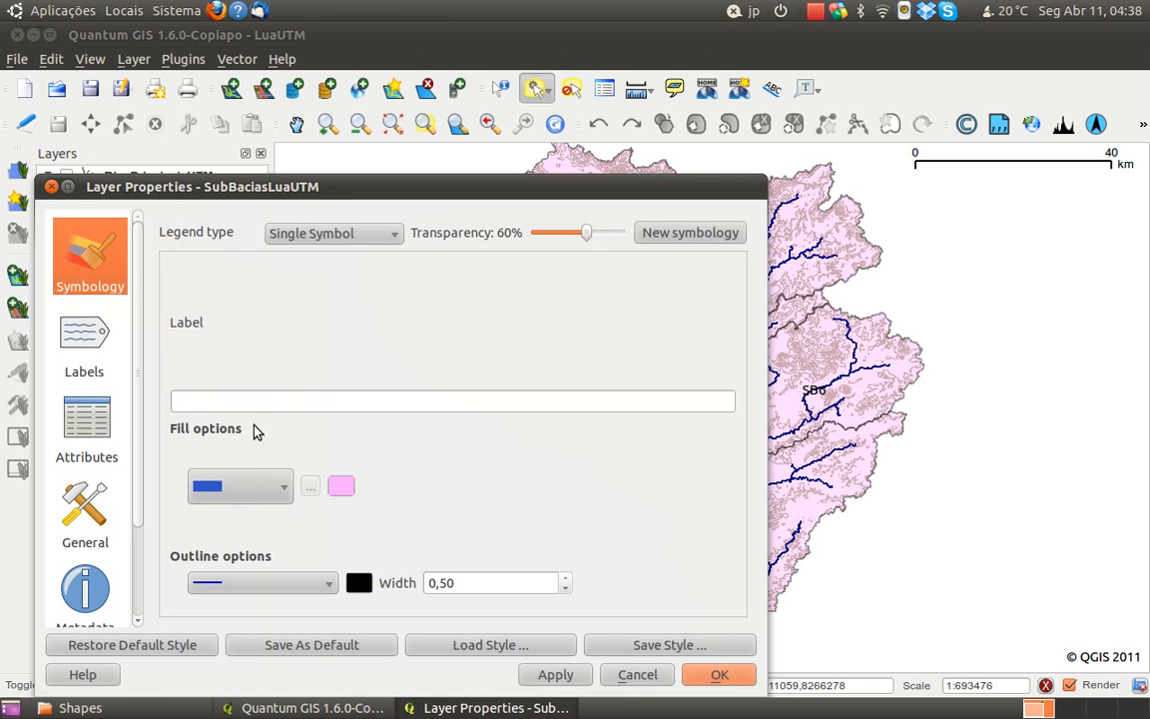
pyautogui.click(102, 438)
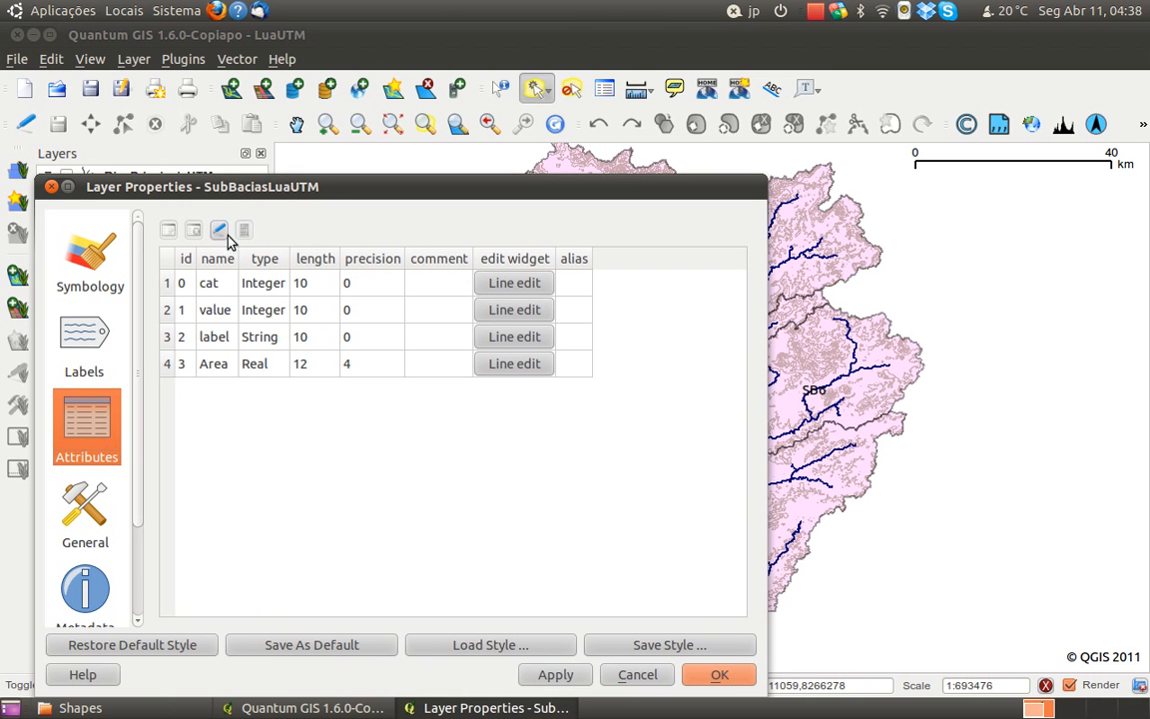
pyautogui.click(637, 675)
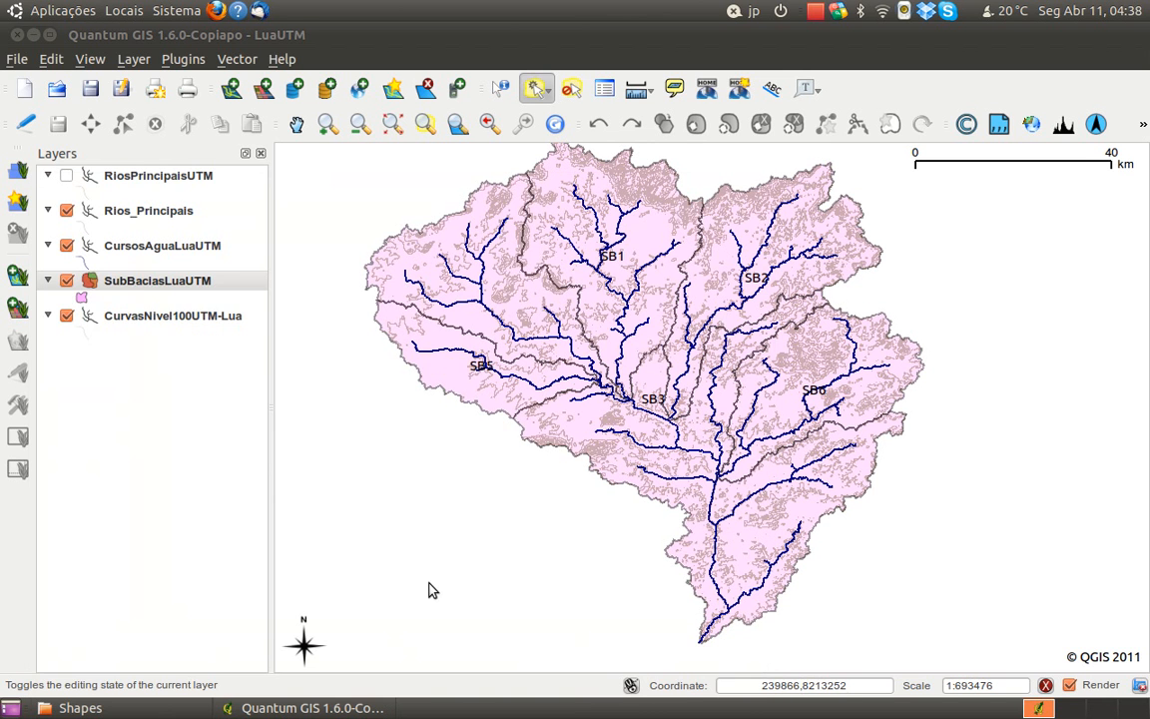
# Reopen the SubBaciasLuaUTM attribute table and enable editing of its records
pyautogui.rightClick(139, 285)
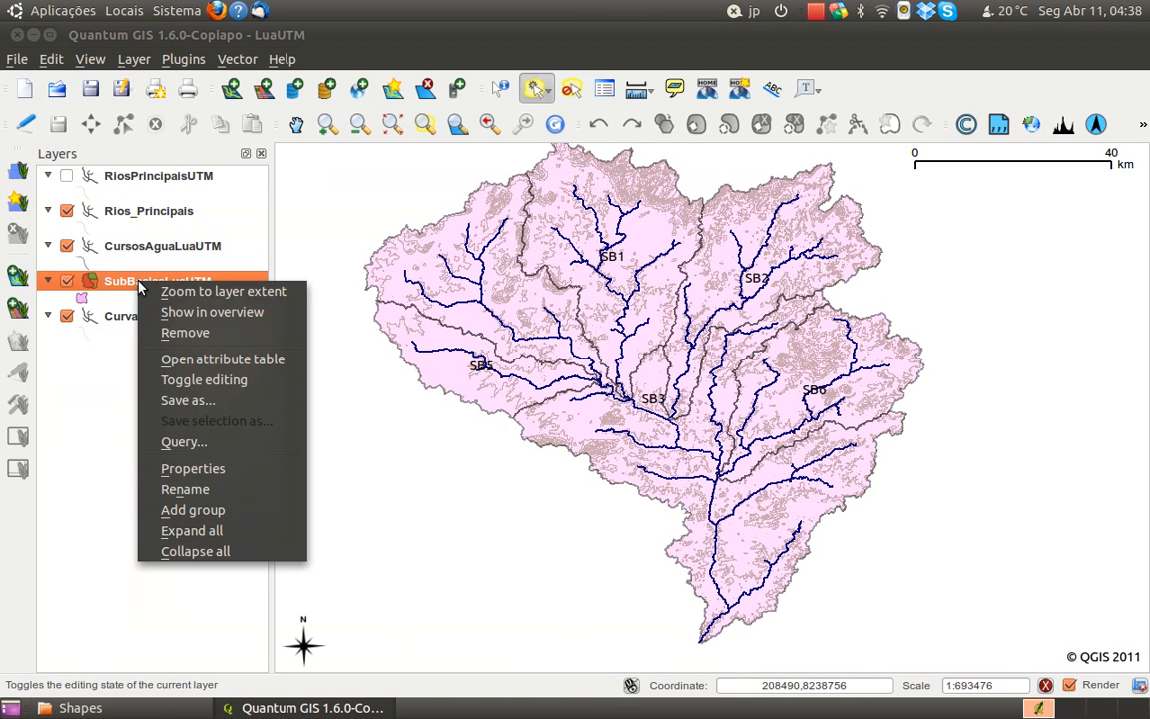
pyautogui.click(223, 362)
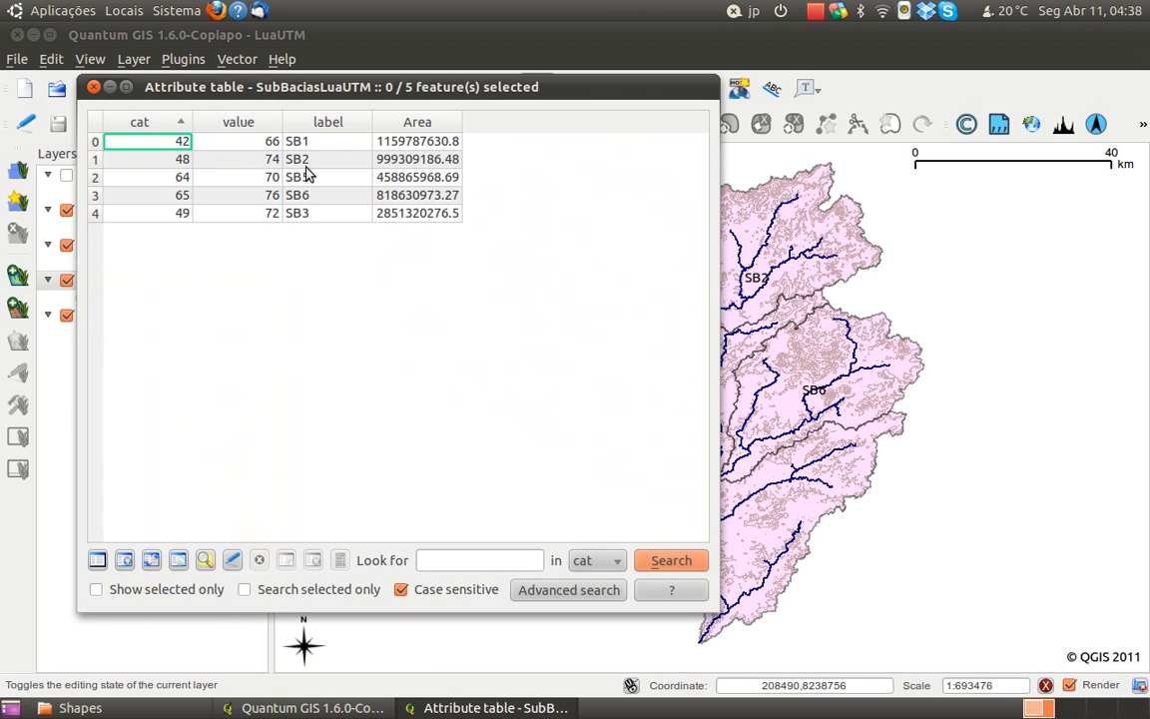
pyautogui.click(313, 216)
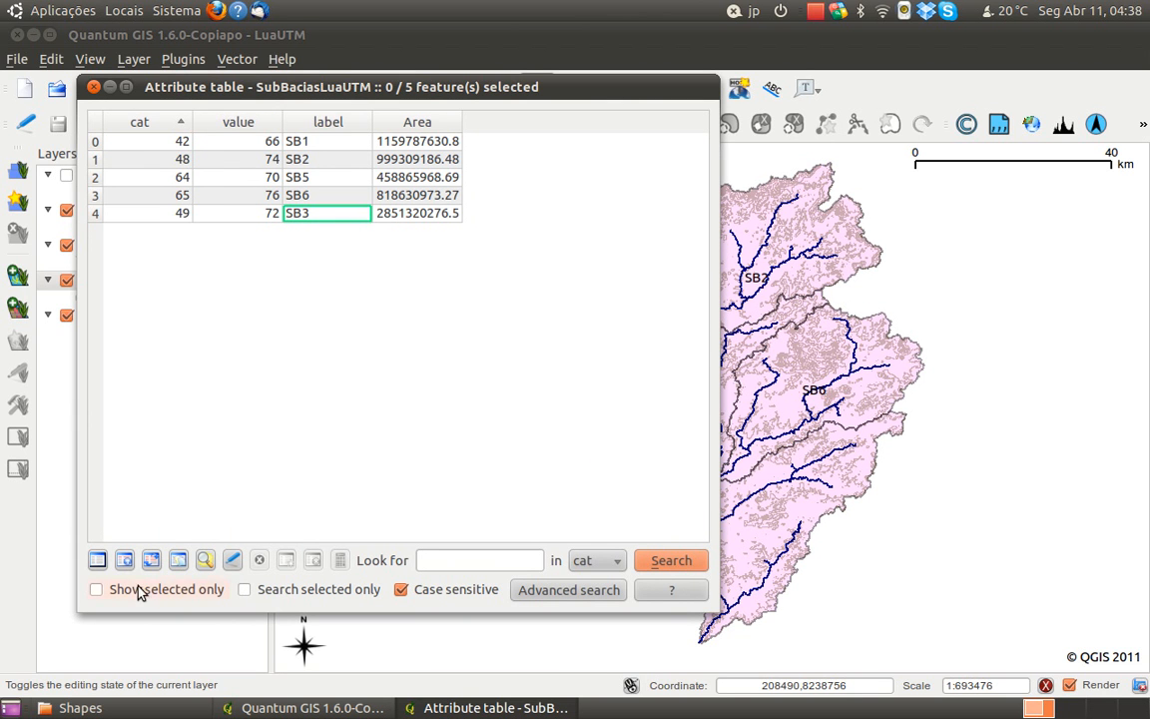
pyautogui.moveTo(359, 87); pyautogui.dragTo(501, 166)
pyautogui.click(461, 241)
pyautogui.click(374, 640)
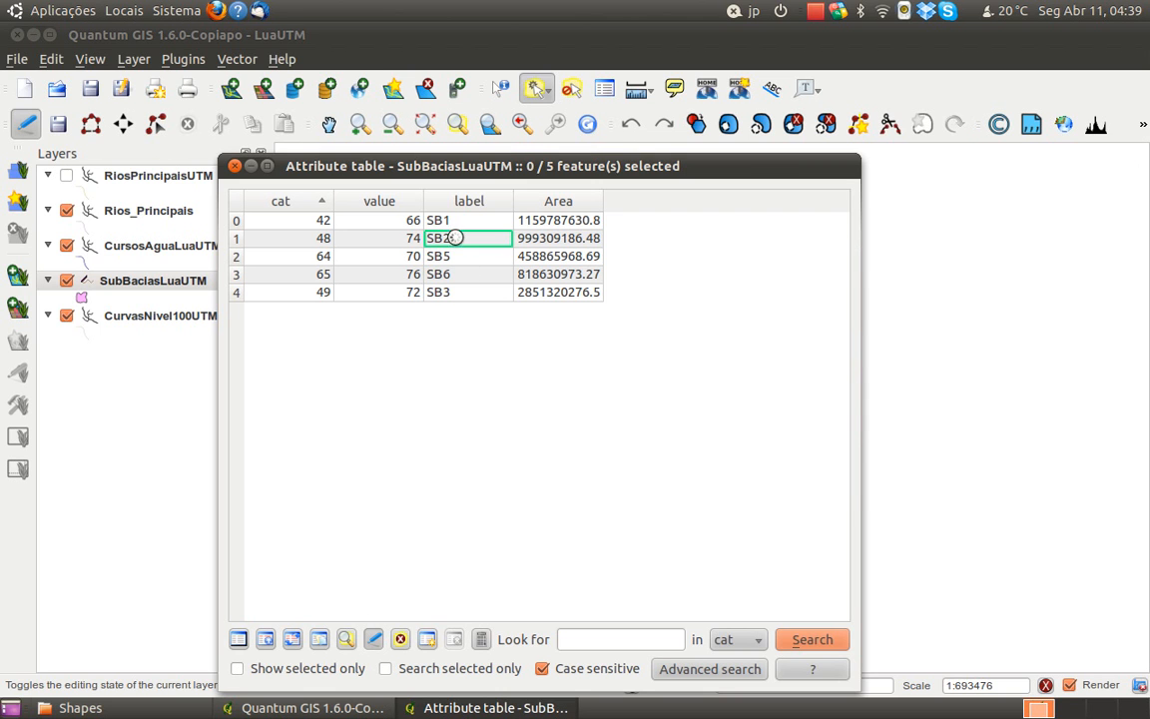
# Try to change the SB2 record's label to Lua, end editing of the layer and close the attribute table
pyautogui.doubleClick(461, 241)
pyautogui.write('Lua')
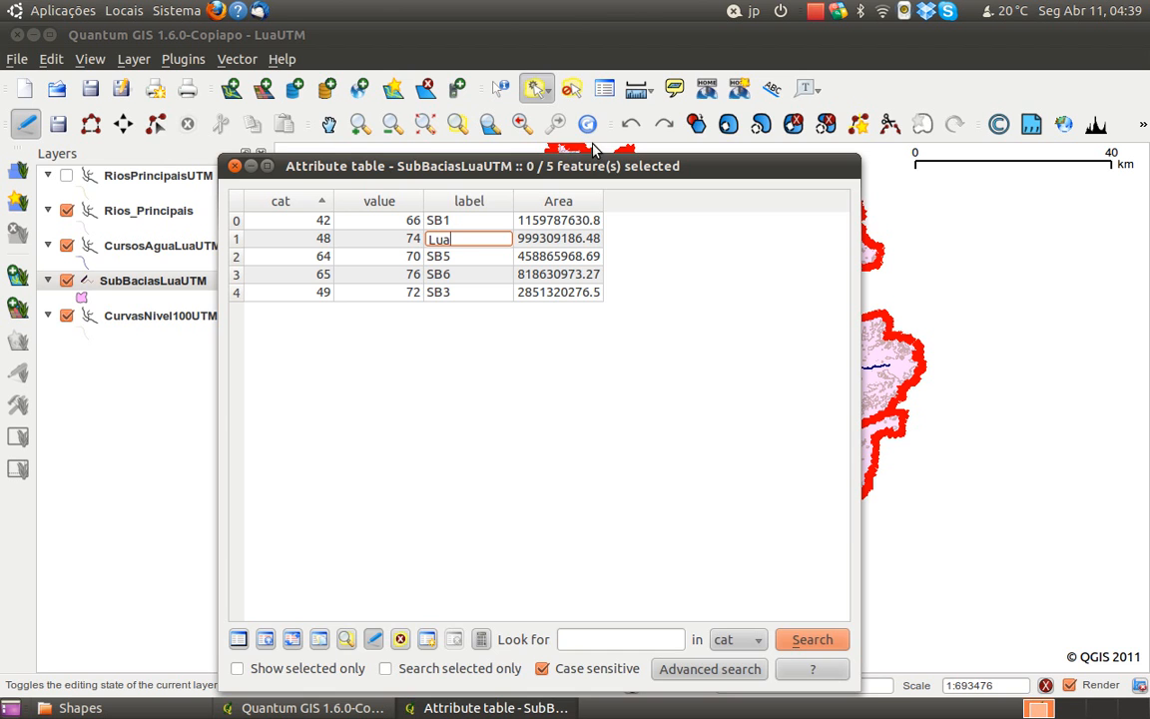
pyautogui.moveTo(532, 166); pyautogui.dragTo(525, 97)
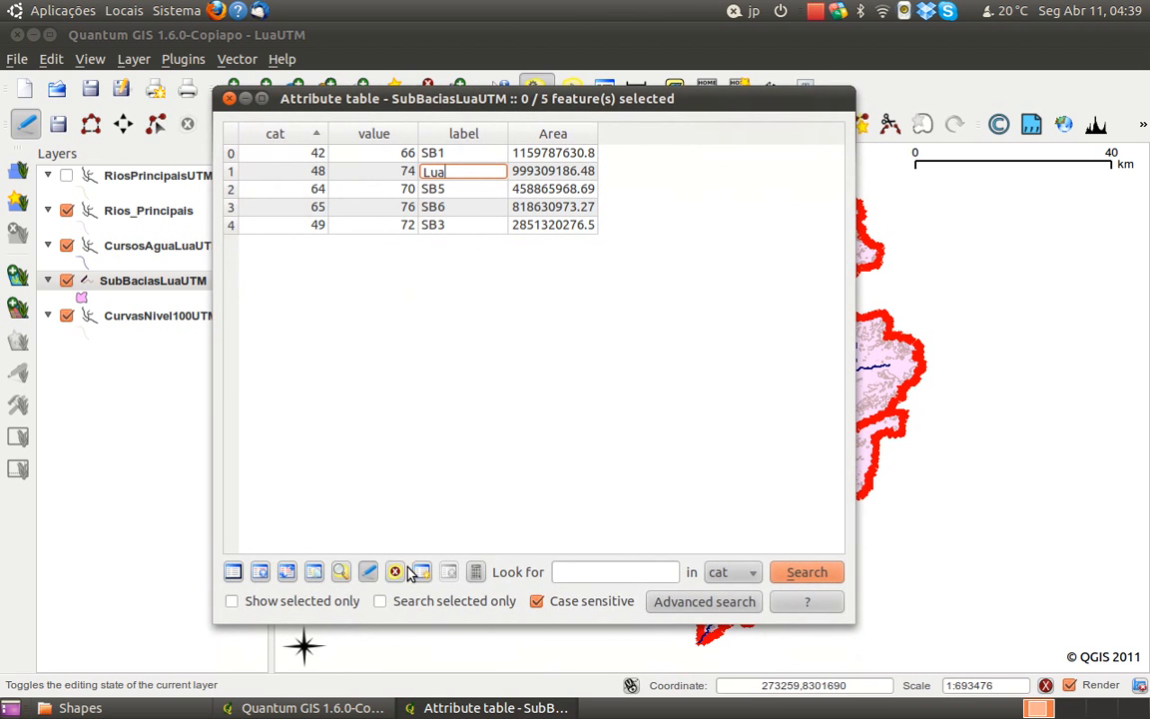
pyautogui.click(367, 572)
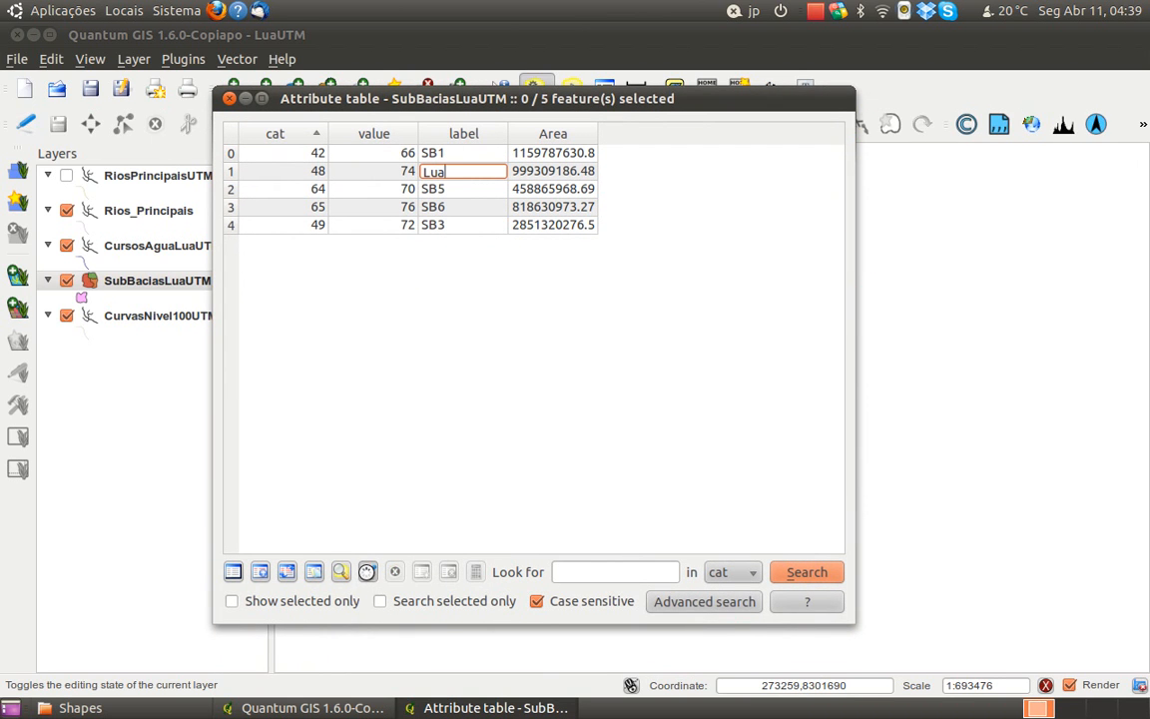
pyautogui.moveTo(546, 100); pyautogui.dragTo(575, 158)
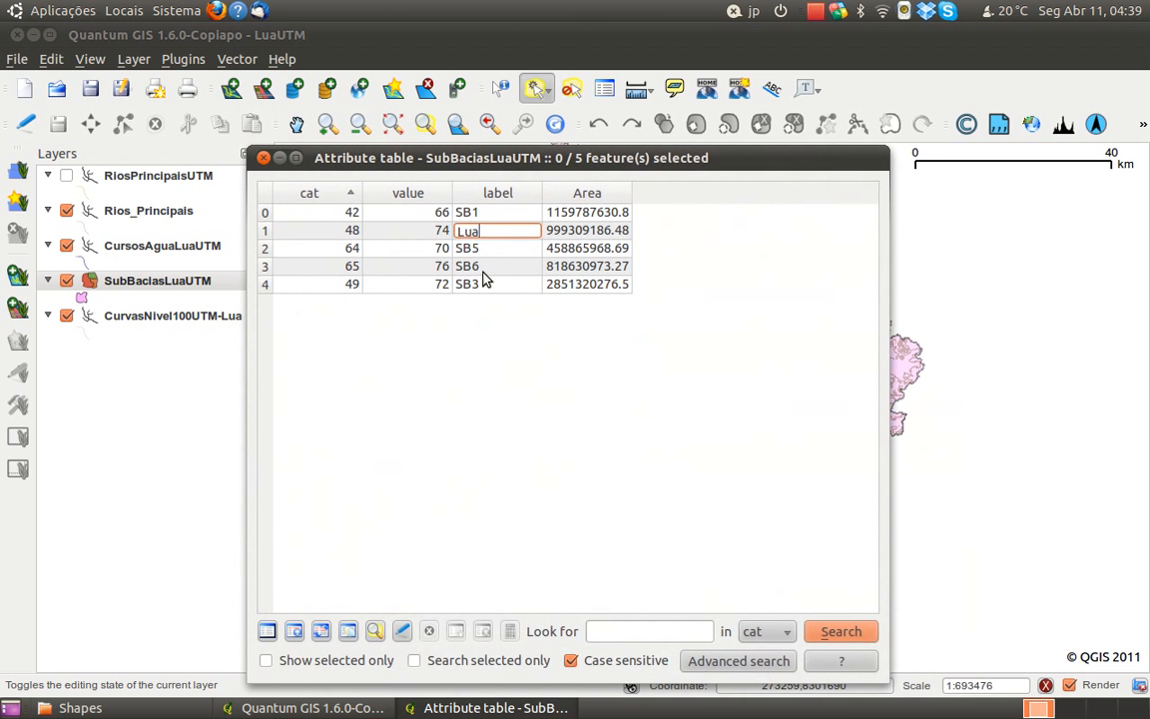
pyautogui.click(552, 232)
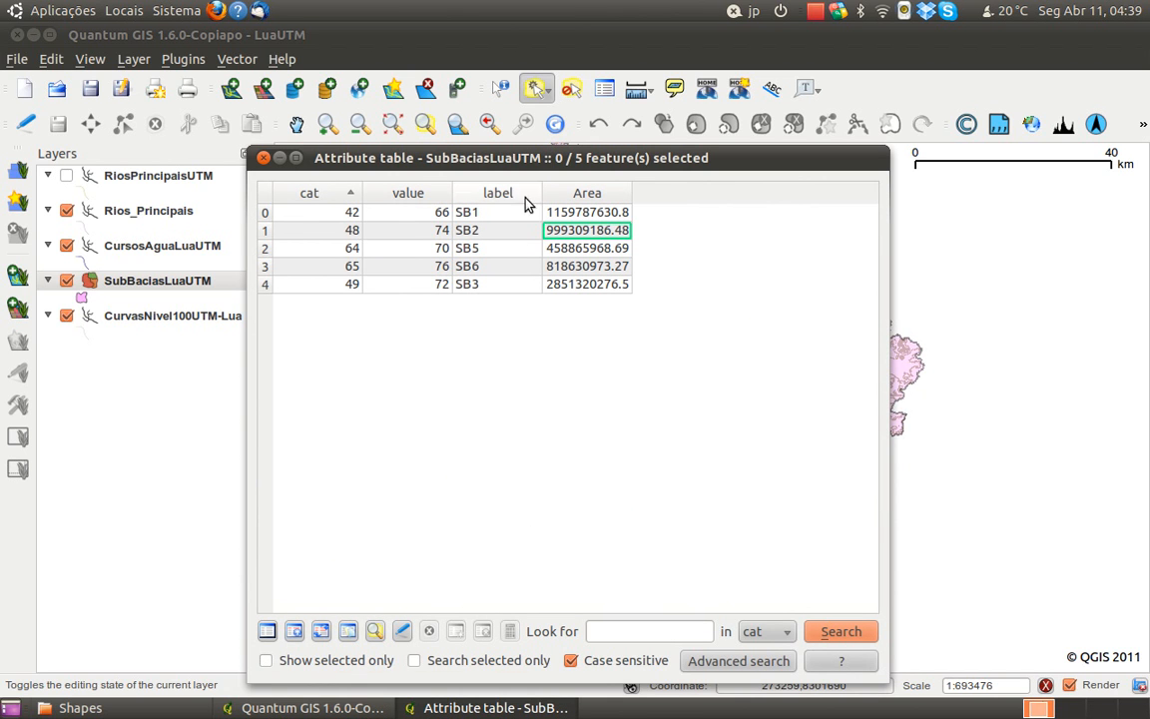
pyautogui.moveTo(476, 158); pyautogui.dragTo(483, 116)
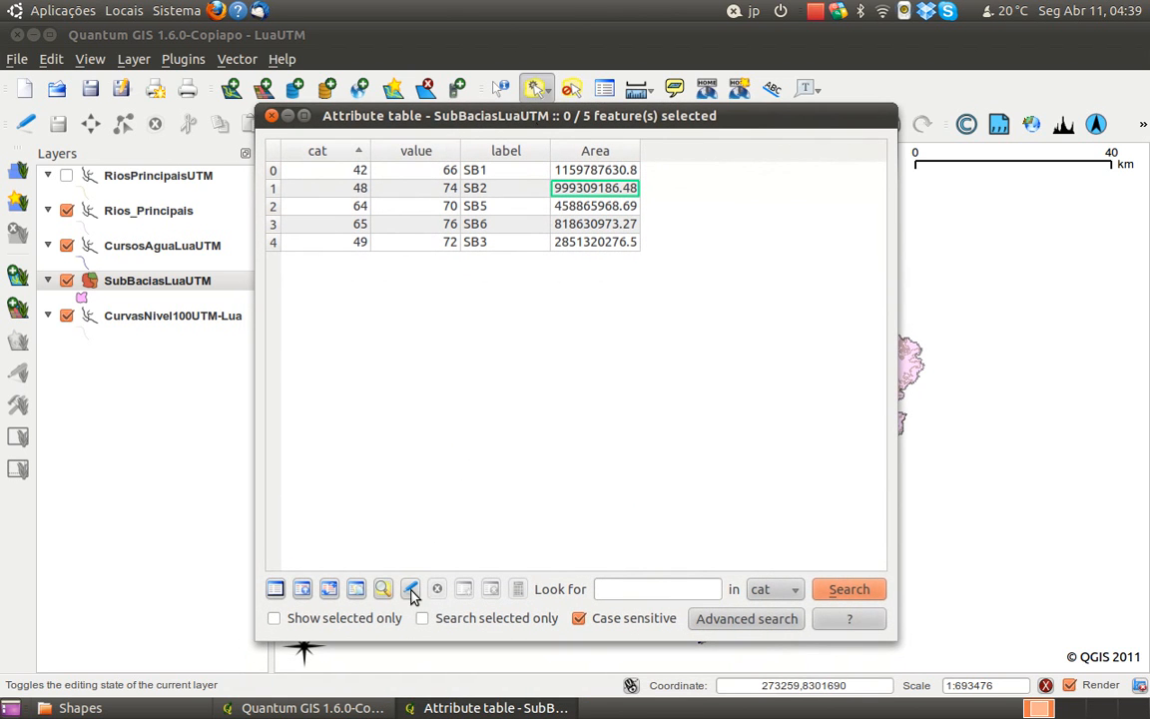
pyautogui.click(509, 190)
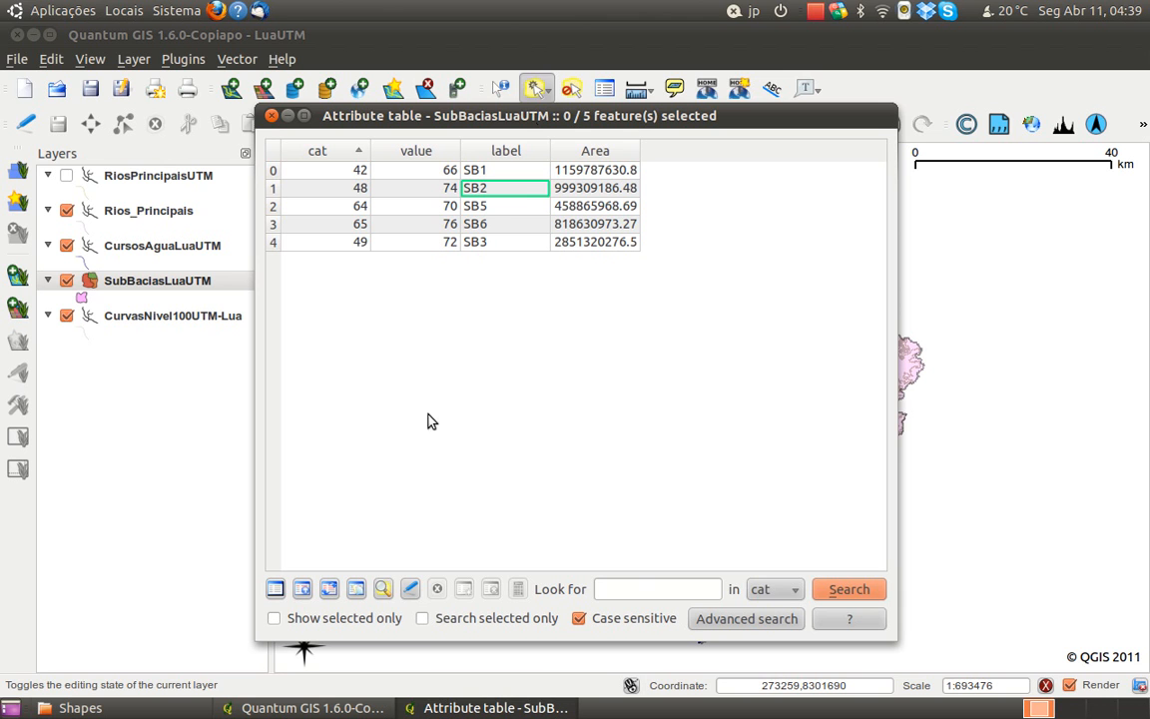
pyautogui.click(269, 116)
pyautogui.click(327, 125)
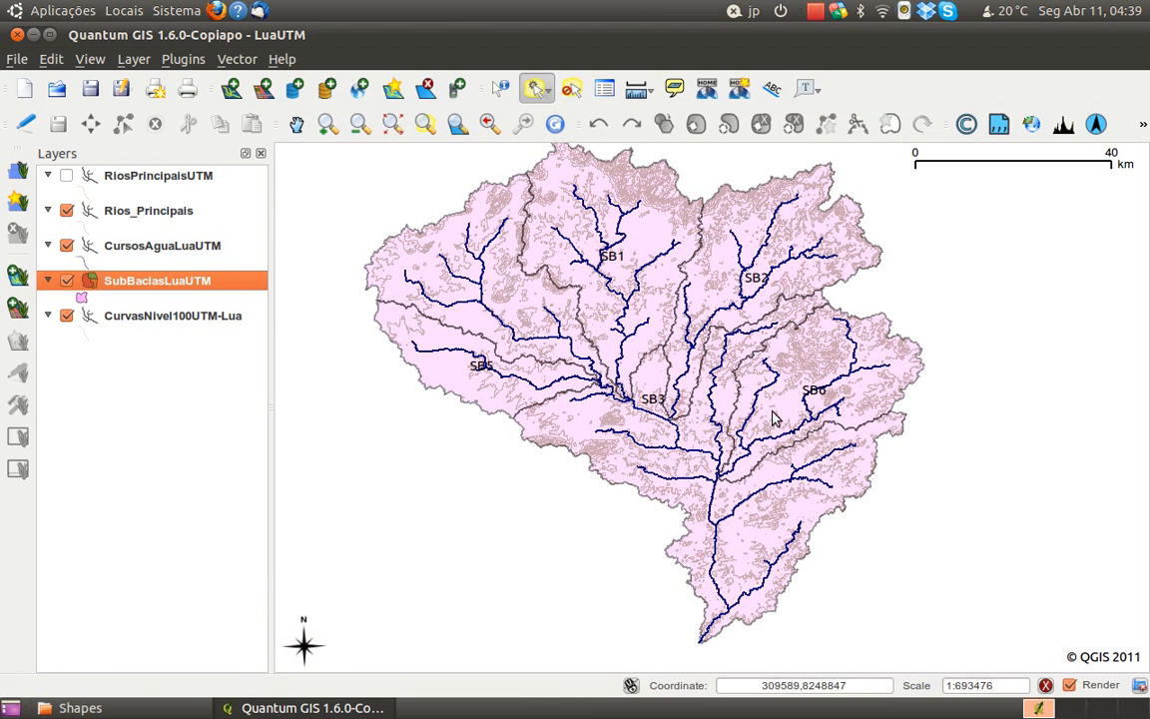
pyautogui.scroll(-1, 780, 302)
# Reopen the SubBaciasLuaUTM attribute table, enable editing and change the SB2 record's label to Lua
pyautogui.rightClick(112, 285)
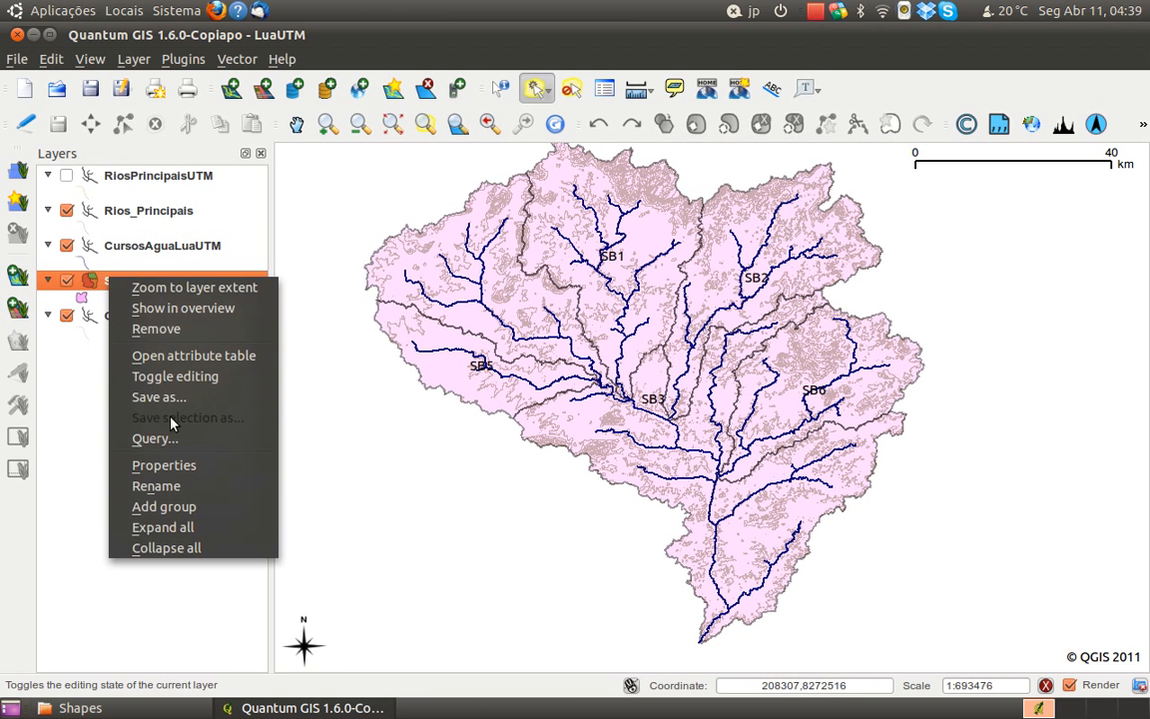
pyautogui.click(188, 364)
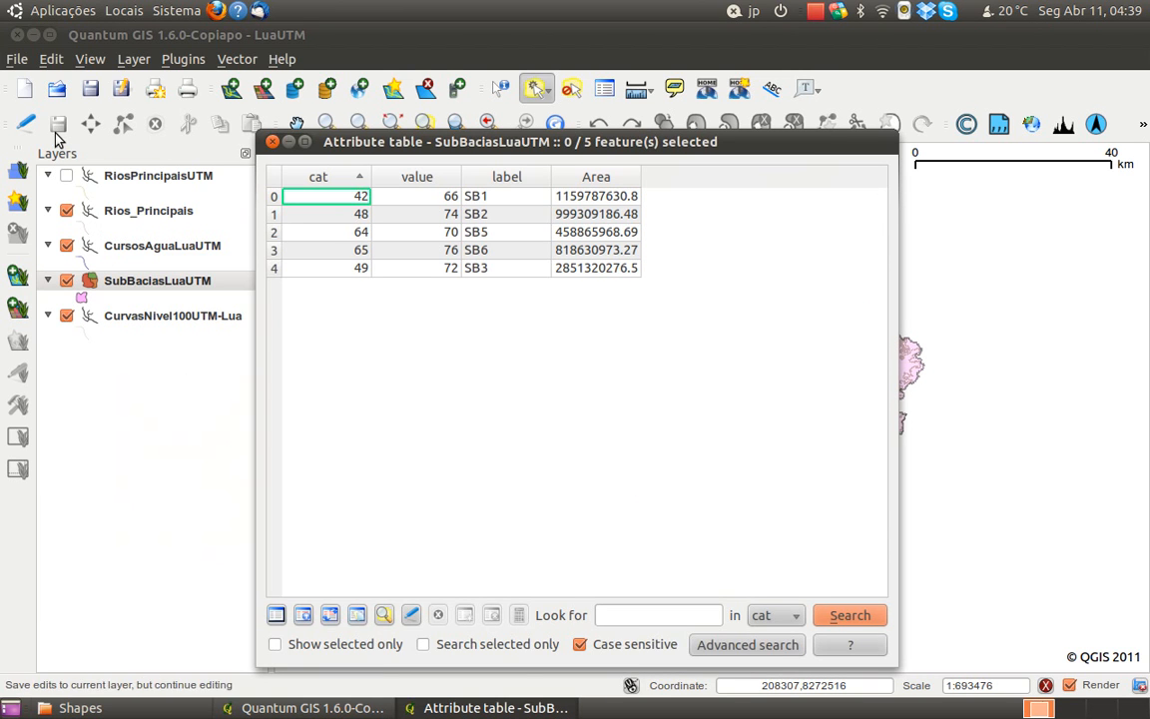
pyautogui.click(28, 133)
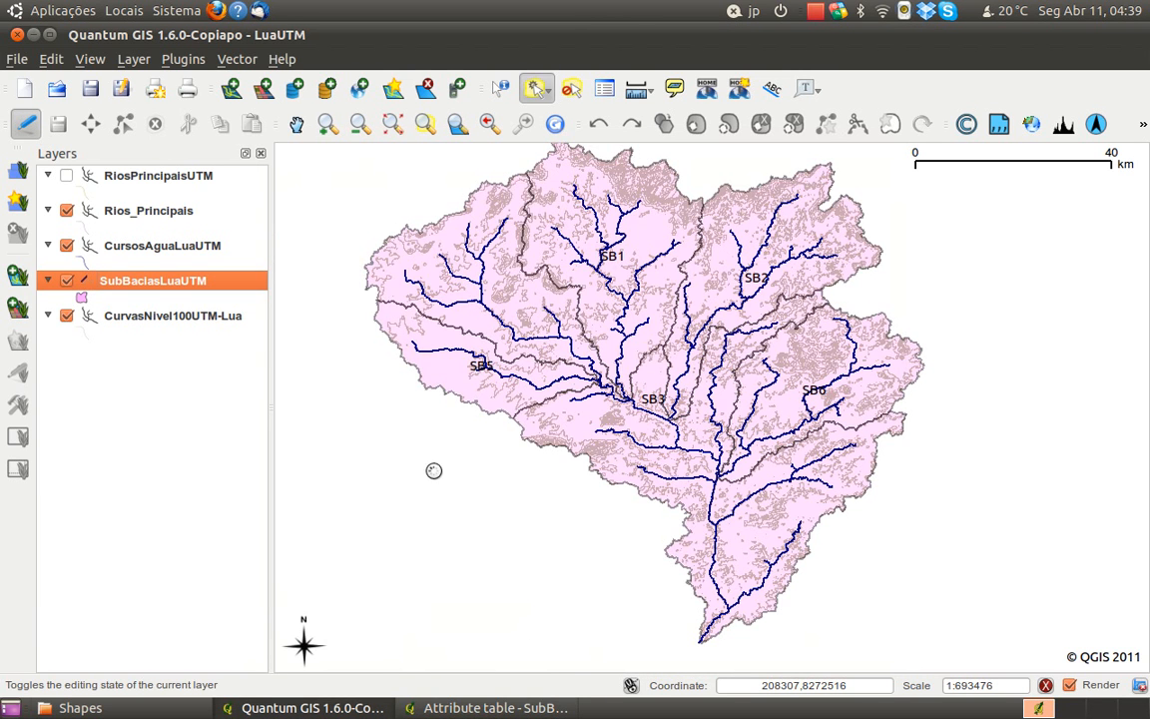
pyautogui.click(504, 707)
pyautogui.click(487, 213)
pyautogui.doubleClick(534, 213)
pyautogui.write('Lua')
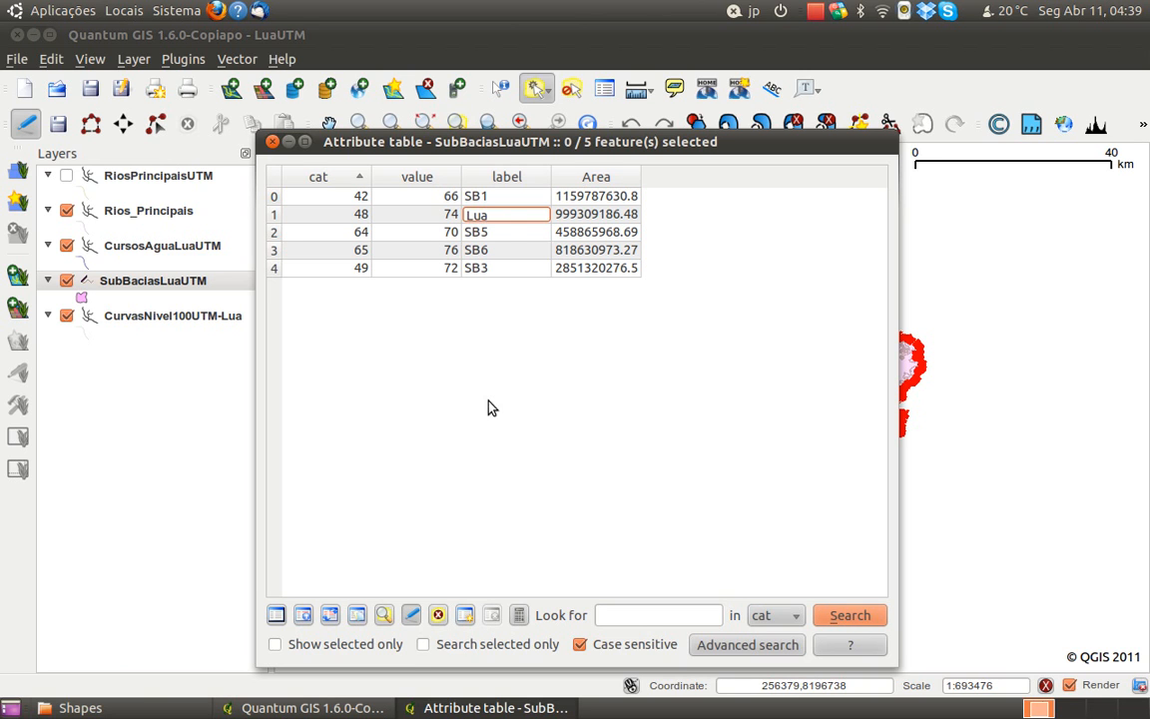
pyautogui.click(507, 238)
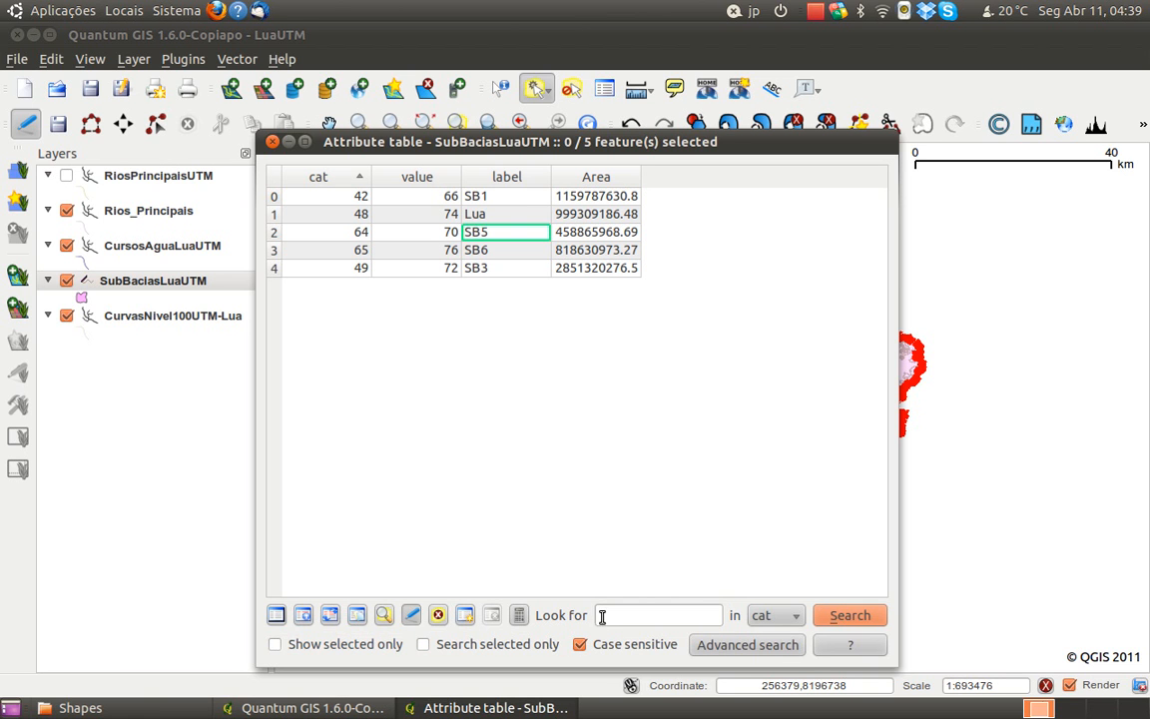
# Look at the field calculator options for the sub-basin table without applying any calculation
pyautogui.moveTo(750, 142); pyautogui.dragTo(777, 113)
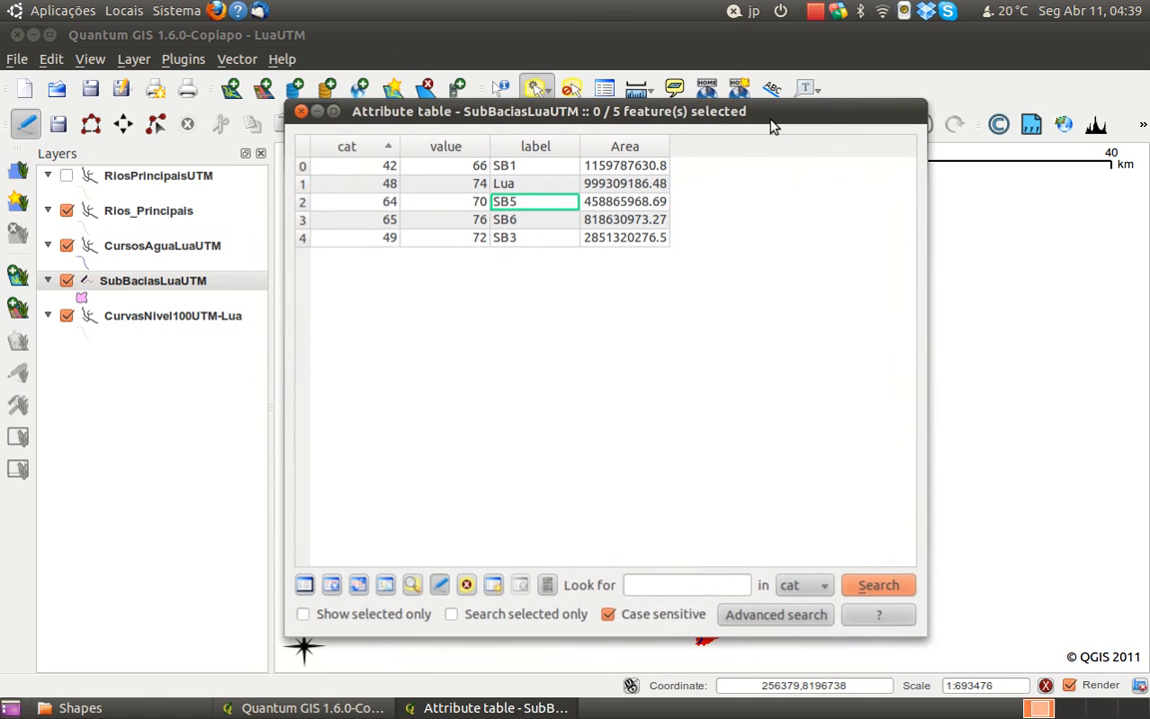
pyautogui.moveTo(587, 108)
pyautogui.mouseDown()
pyautogui.moveTo(150, 449)
pyautogui.moveTo(606, 101)
pyautogui.mouseUp()
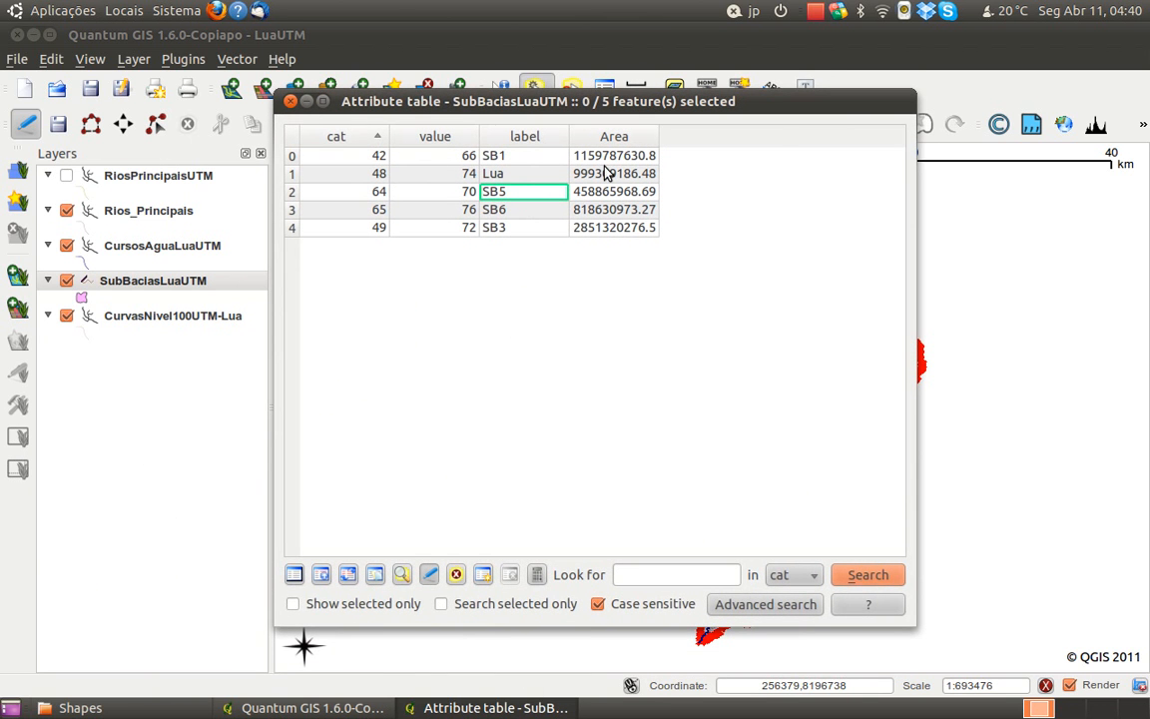
pyautogui.click(603, 175)
pyautogui.click(526, 177)
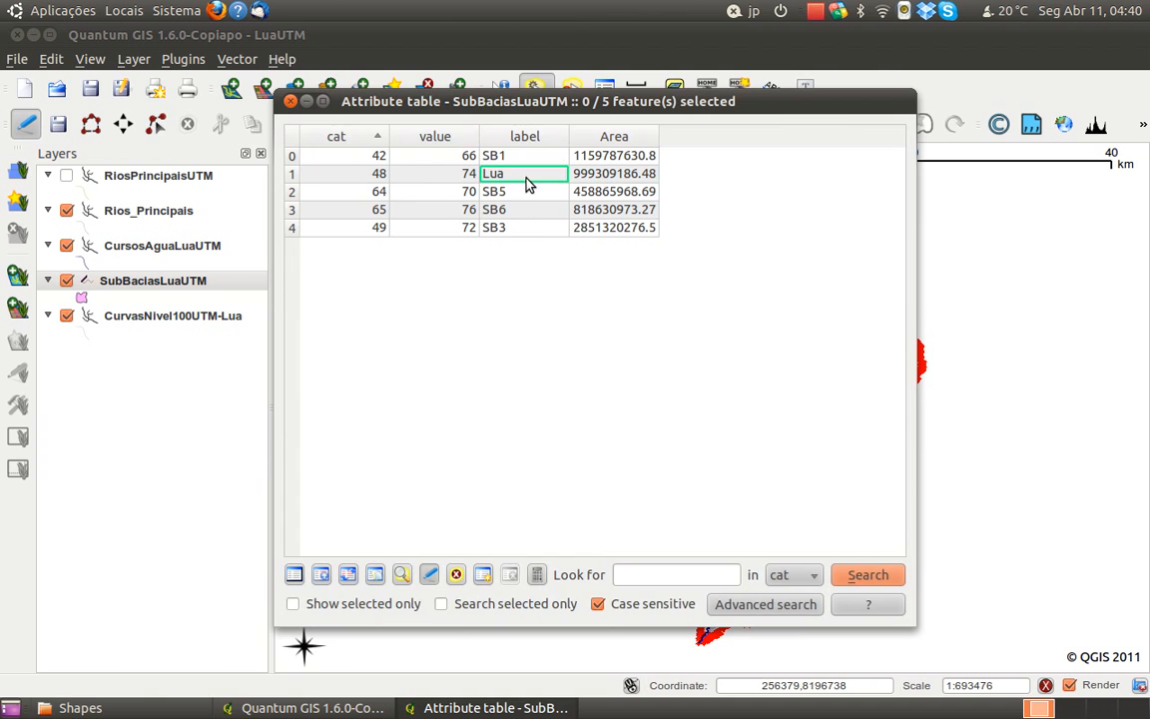
pyautogui.click(540, 575)
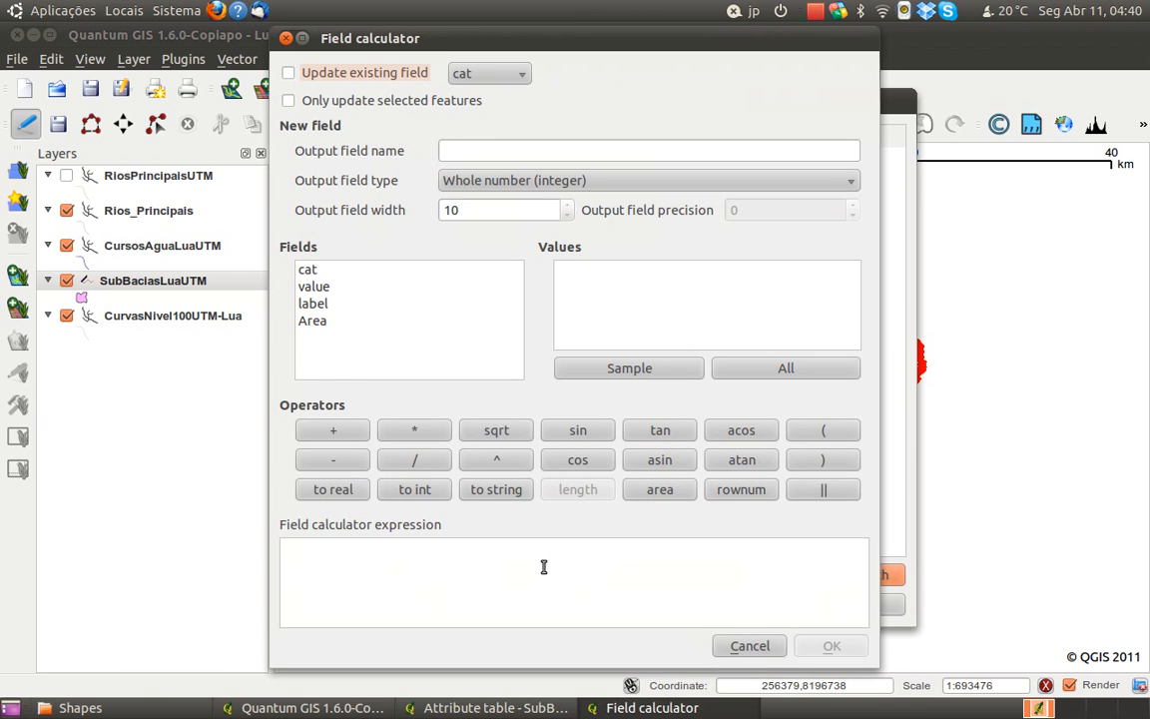
pyautogui.click(751, 647)
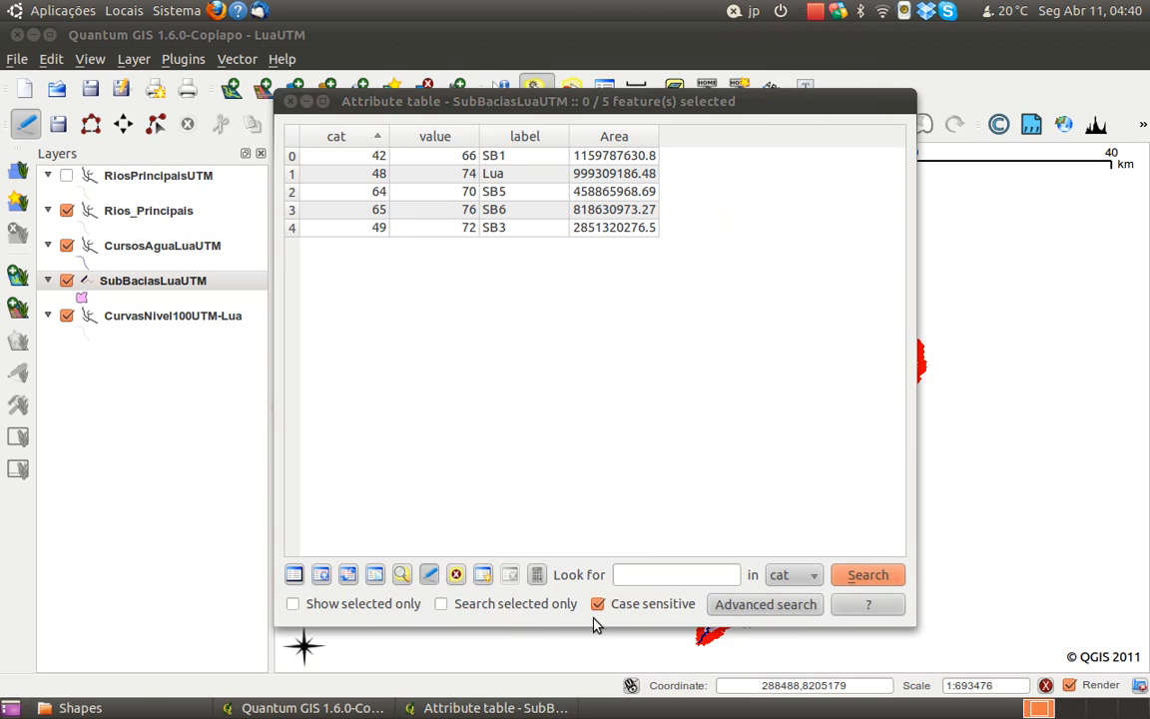
# Close the attribute table and inspect the Lua label on the basin map
pyautogui.click(290, 100)
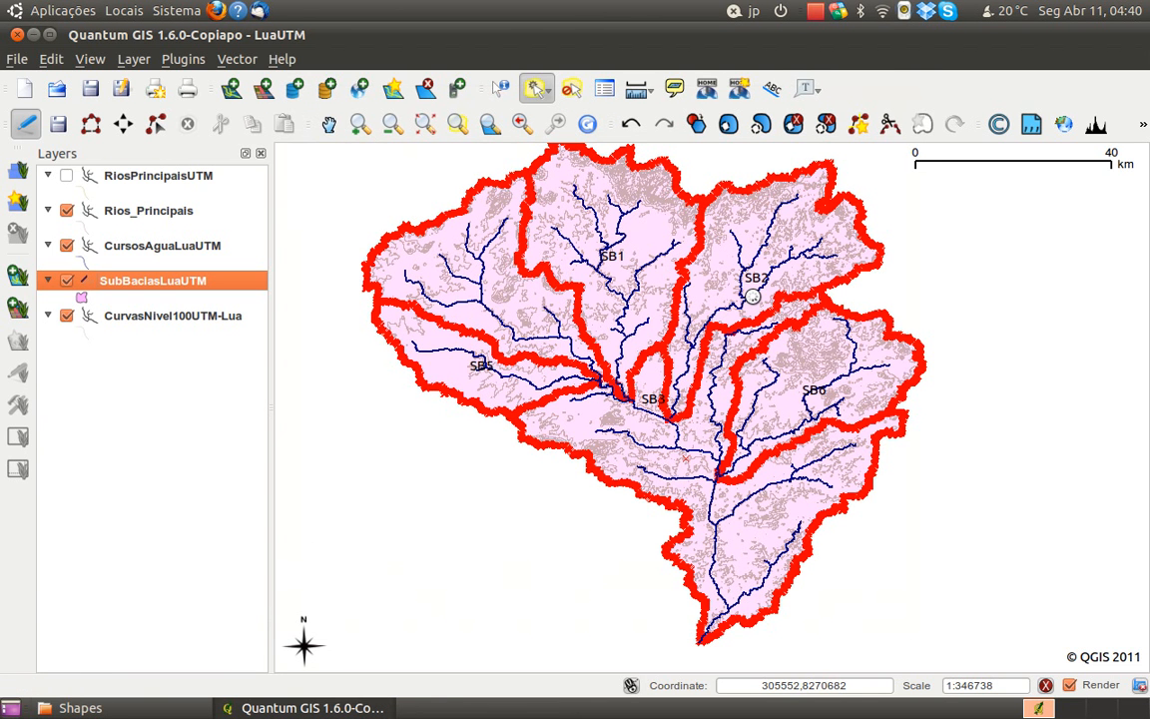
pyautogui.scroll(1, 752, 295)
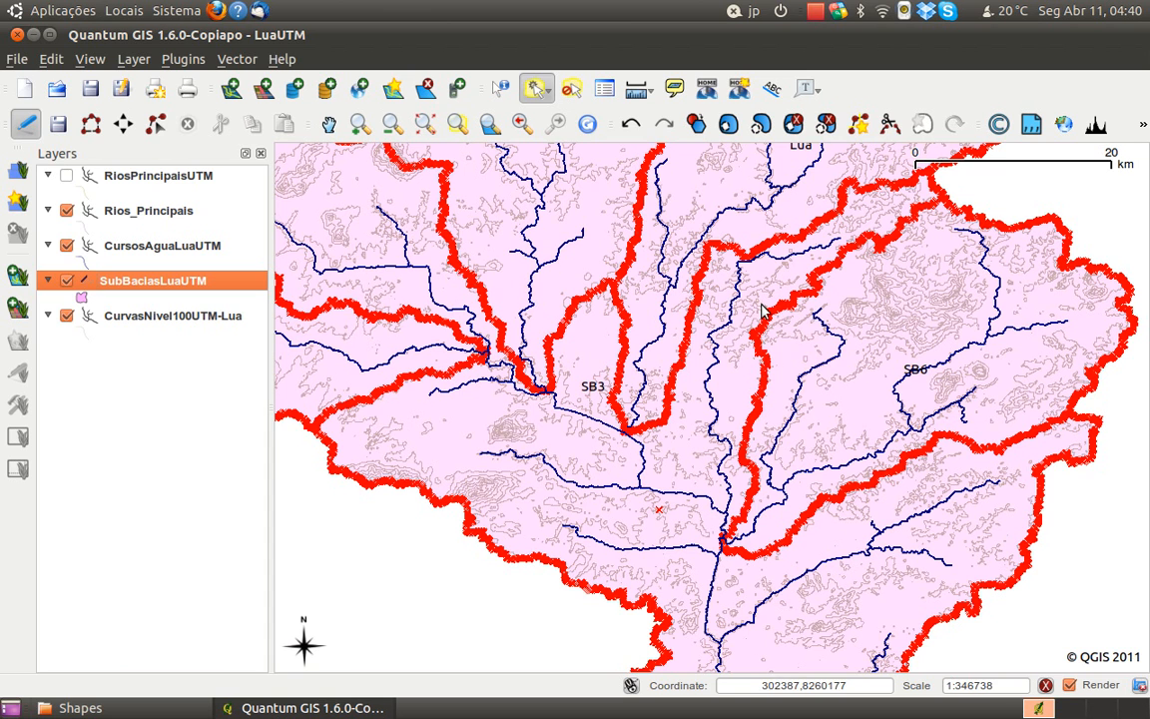
pyautogui.scroll(-1, 835, 344)
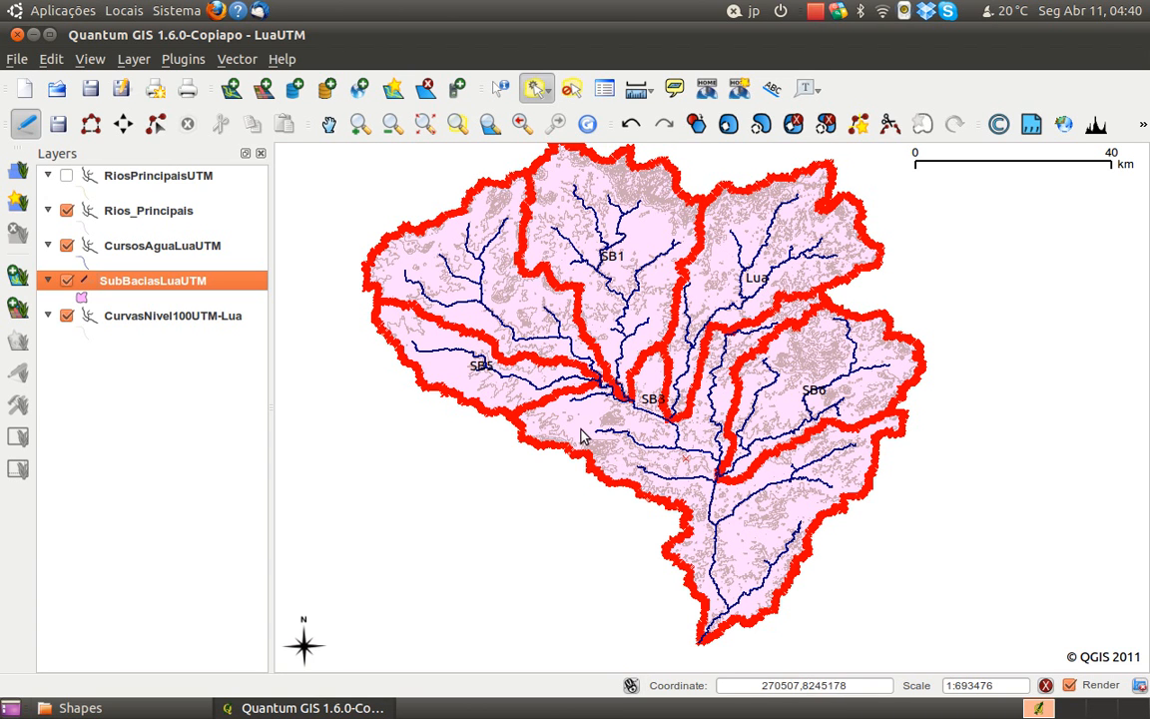
pyautogui.moveTo(577, 446); pyautogui.dragTo(637, 450)
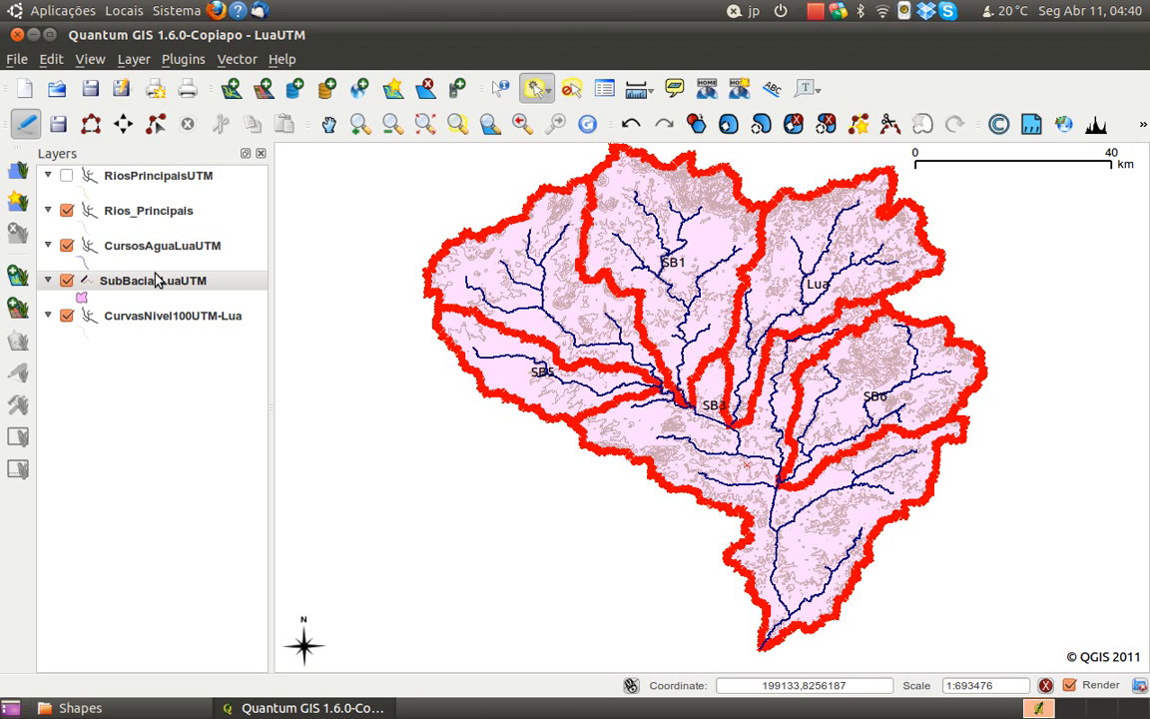
# Add the shapefile Rios_Secundaários.shp from the Rios Secundários folder as a vector layer
pyautogui.click(231, 88)
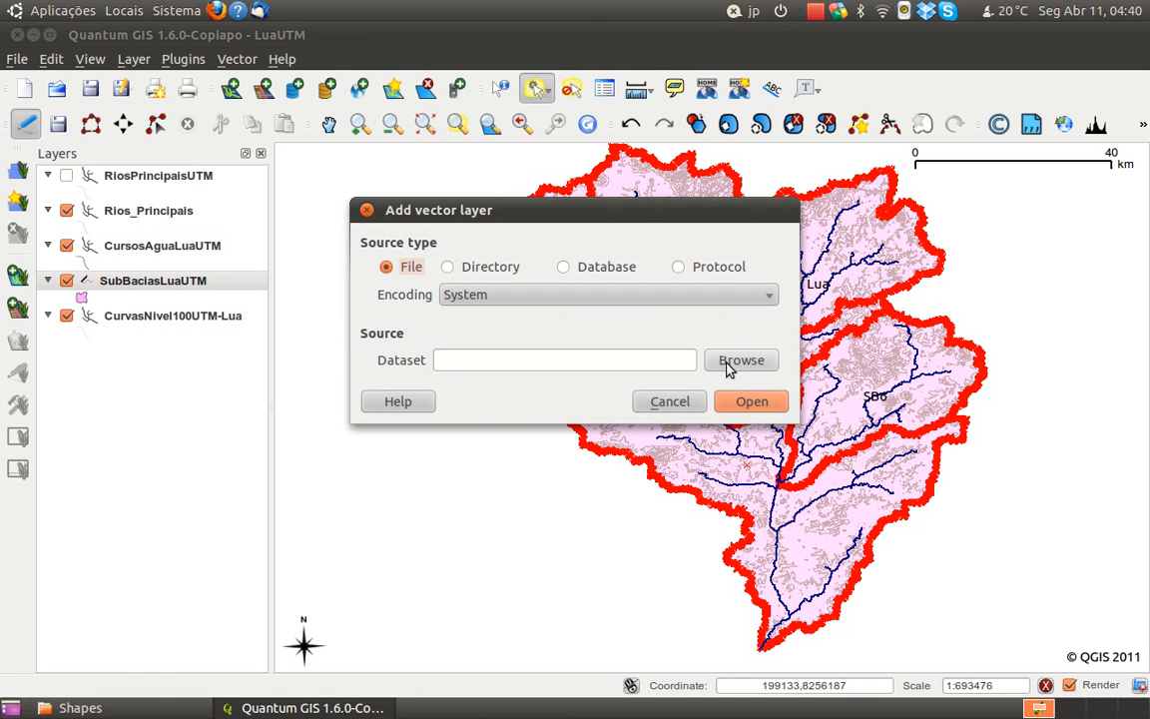
pyautogui.click(737, 370)
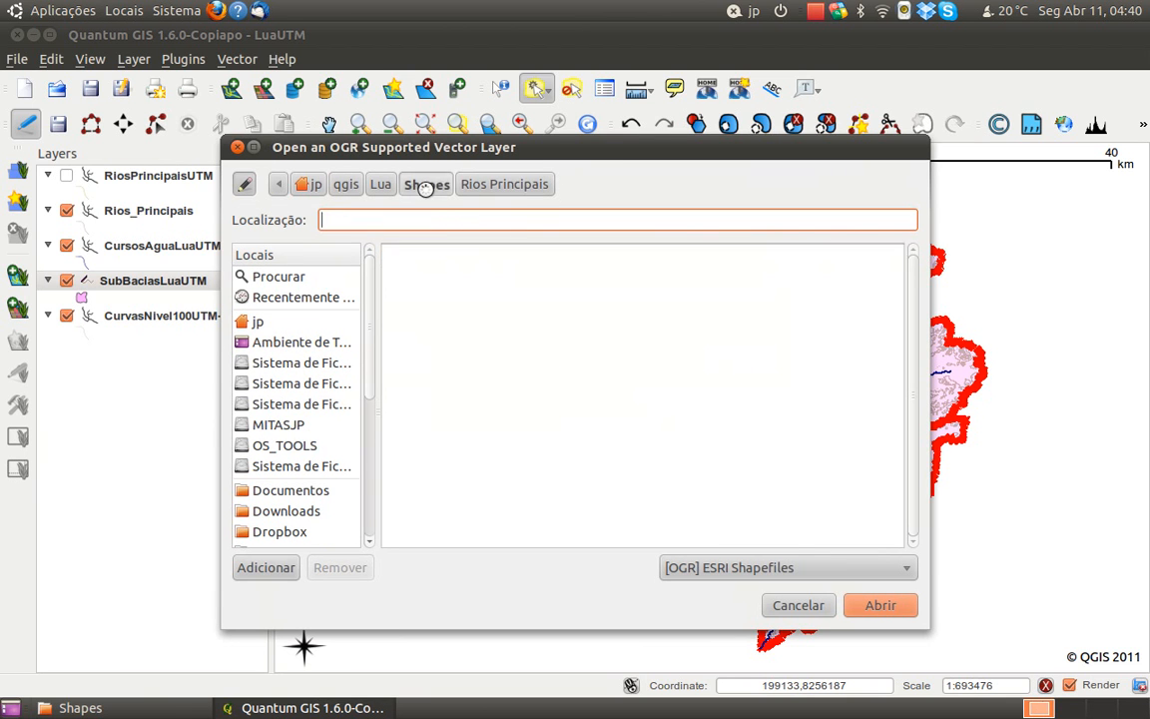
pyautogui.doubleClick(458, 359)
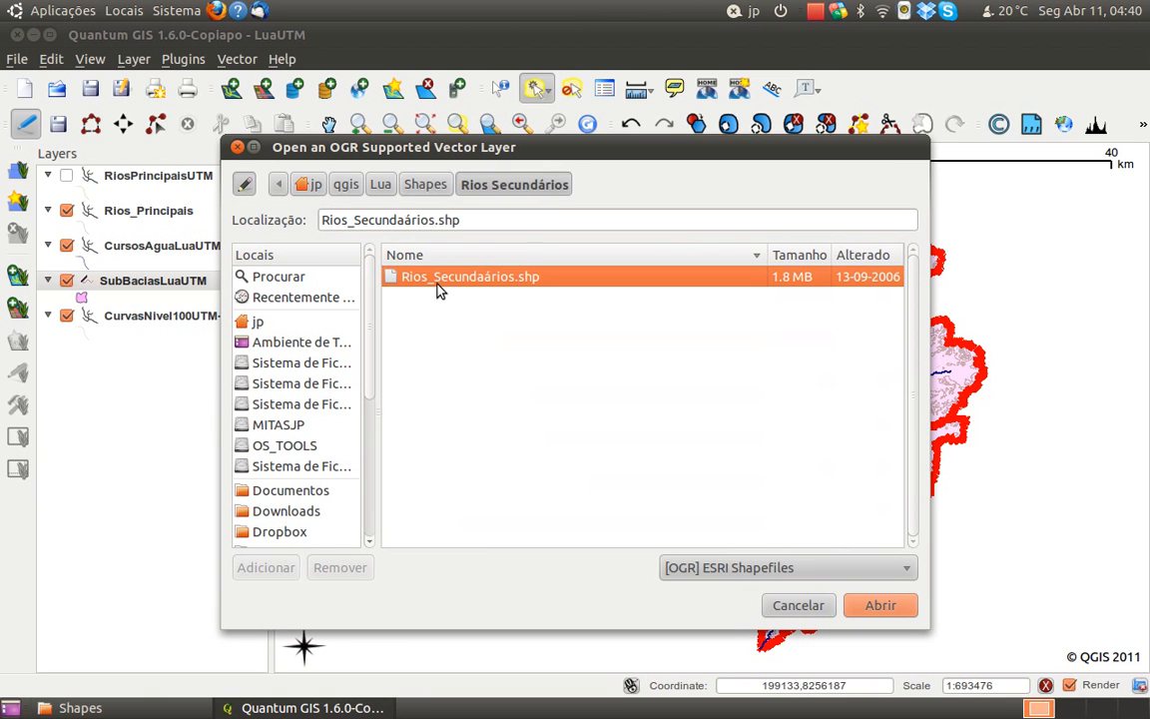
pyautogui.click(857, 605)
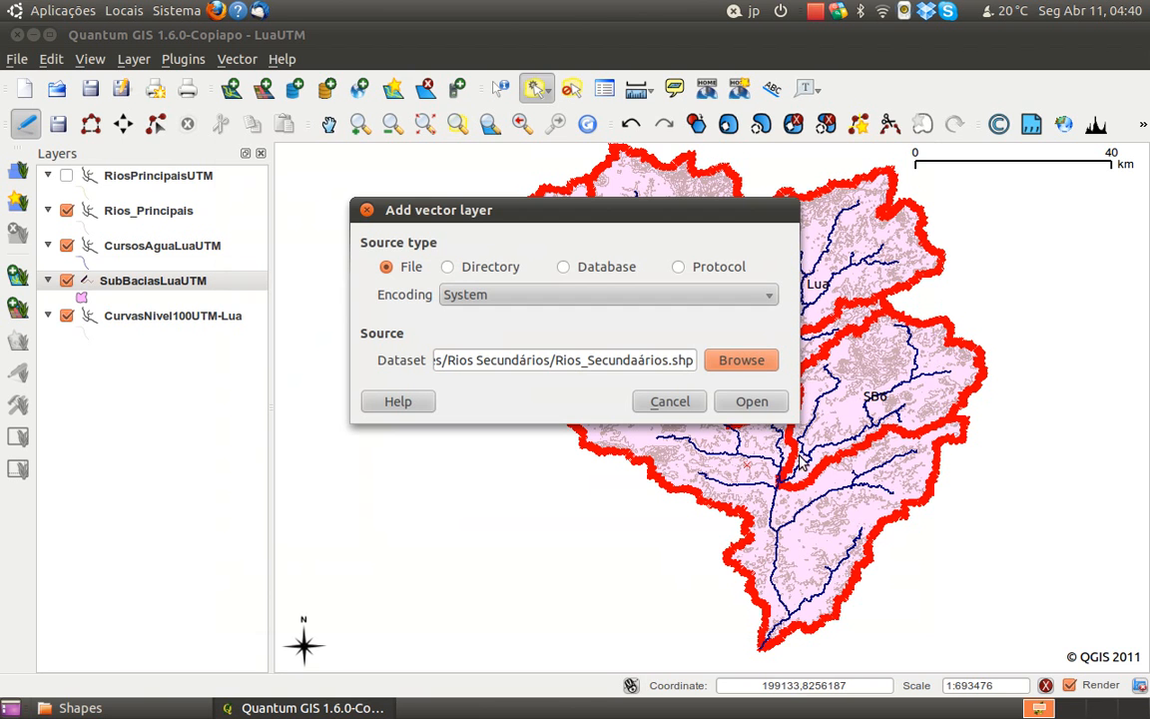
pyautogui.click(747, 401)
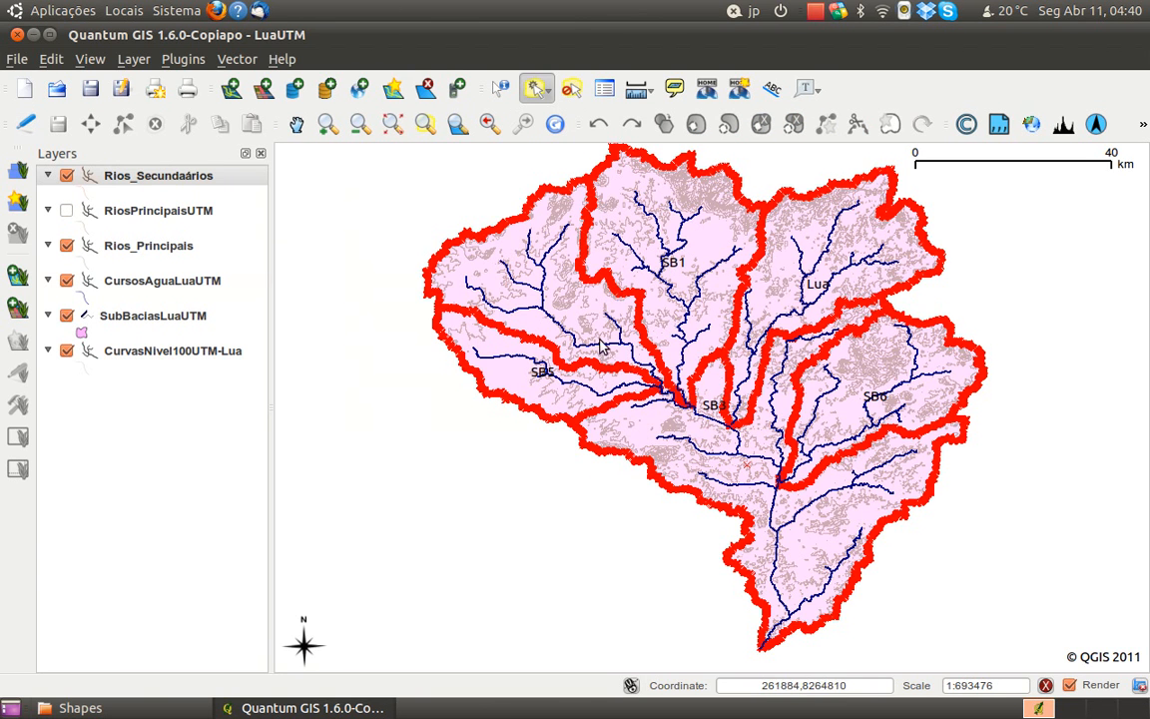
pyautogui.press('space')
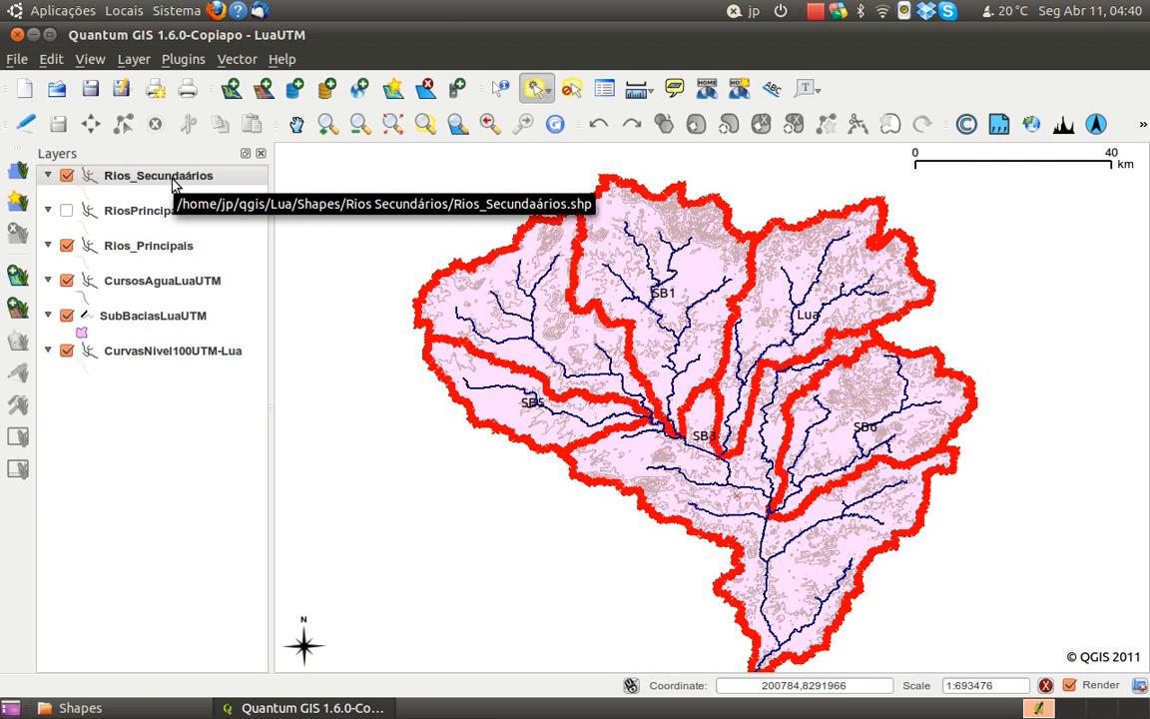
# Set up an export of the Rios_Secundaários layer to a new projection, with Moznet / UTM zone 37S as output reference system
pyautogui.click(236, 58)
pyautogui.moveTo(292, 165)
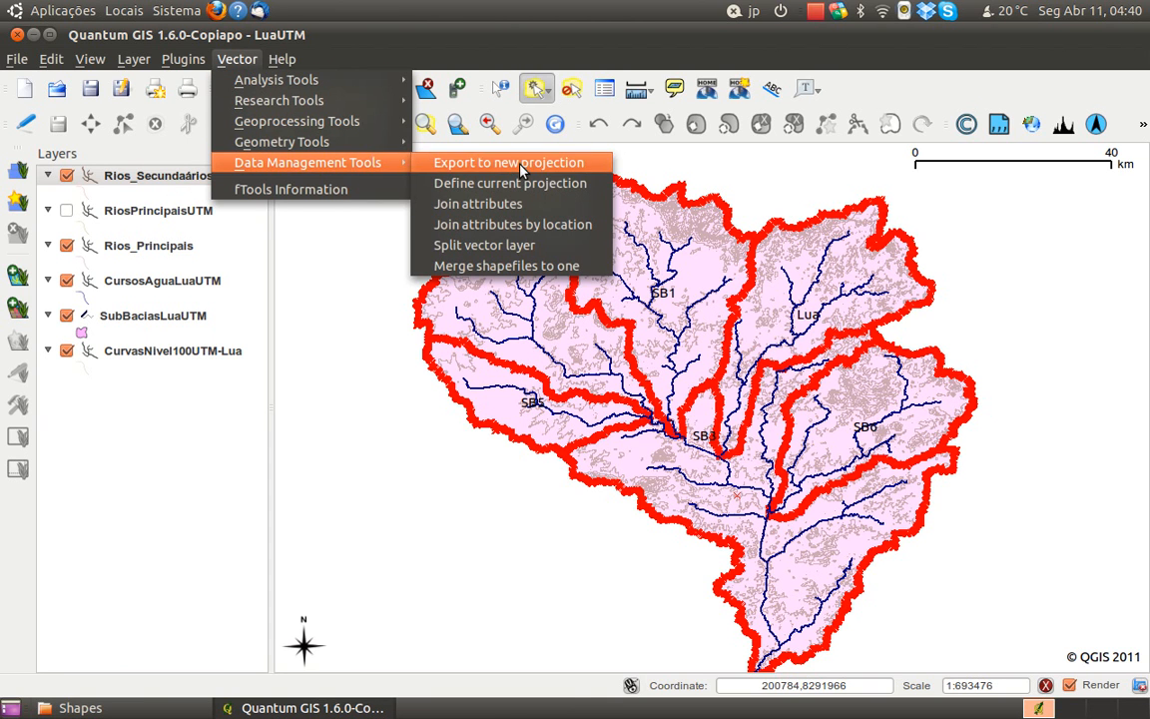
pyautogui.click(469, 162)
pyautogui.click(624, 206)
pyautogui.click(624, 239)
pyautogui.click(715, 346)
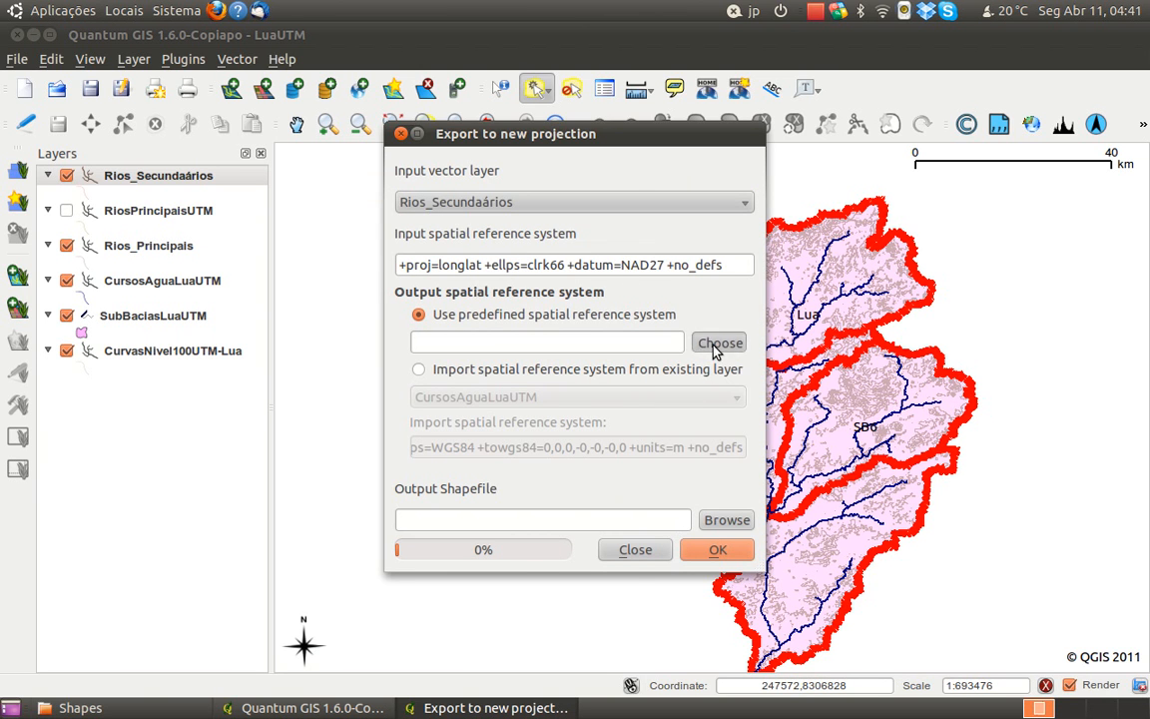
pyautogui.click(422, 583)
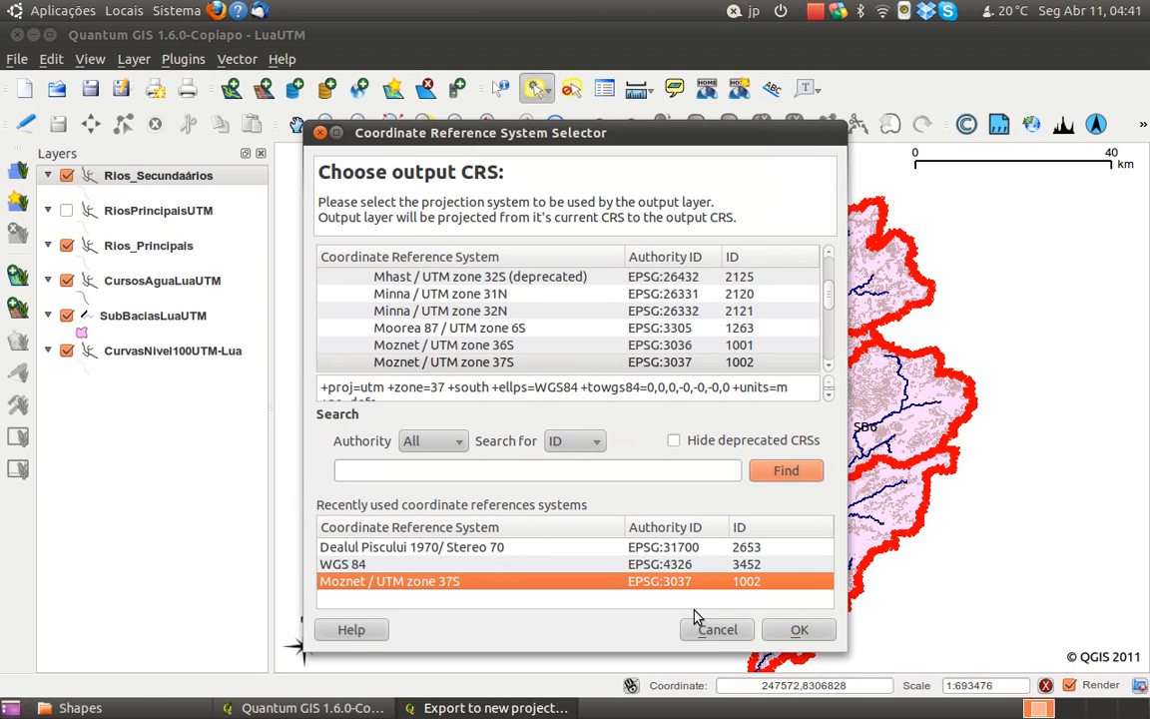
pyautogui.click(800, 629)
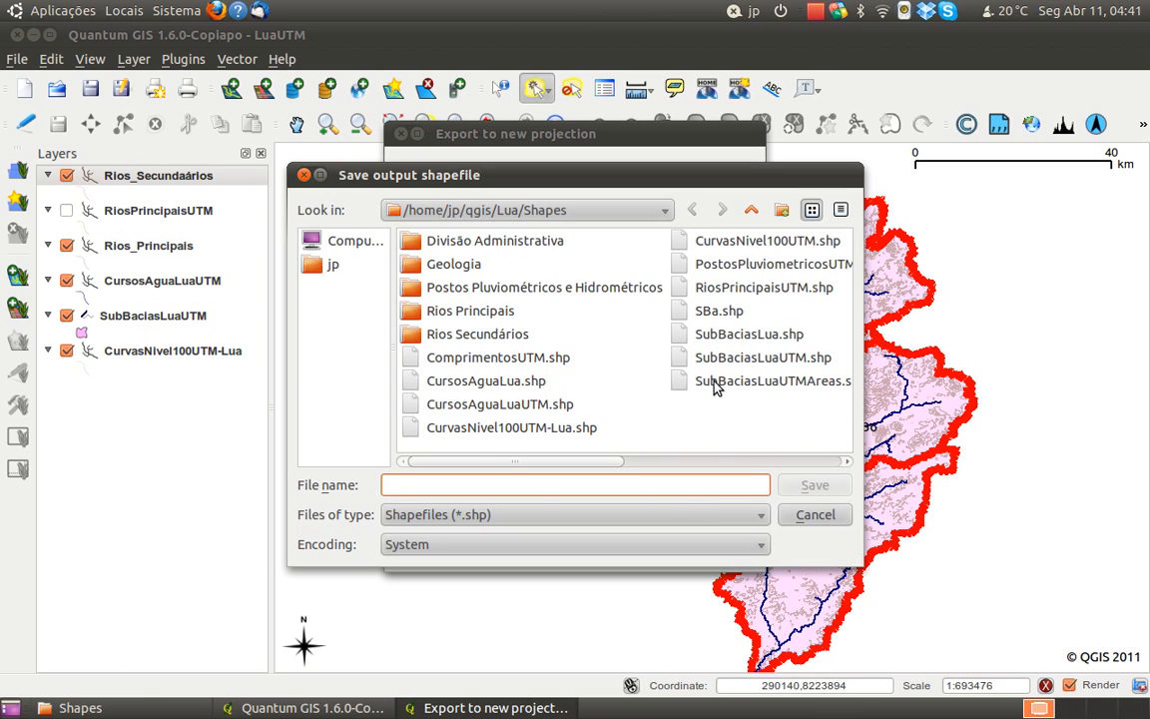
# Save the reprojected output as RiosSecundariosUTM.shp in the Shapes folder, run the export and add the result to the map
pyautogui.click(726, 293)
pyautogui.click(599, 482)
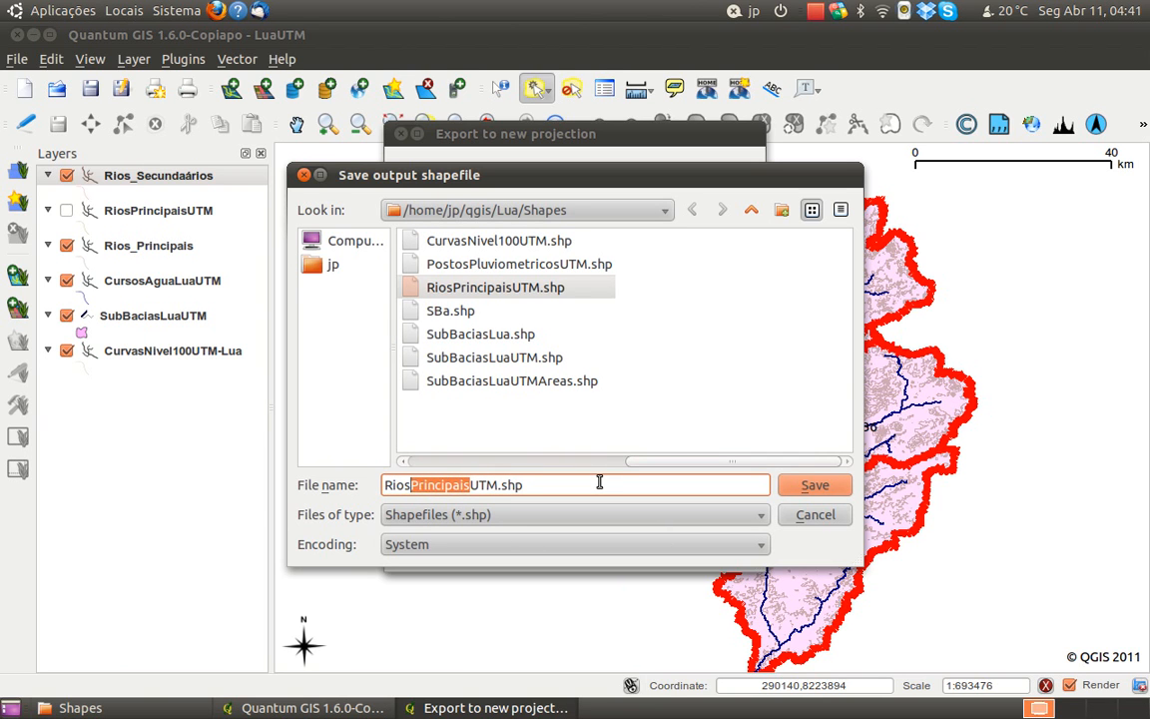
pyautogui.write('Secunda')
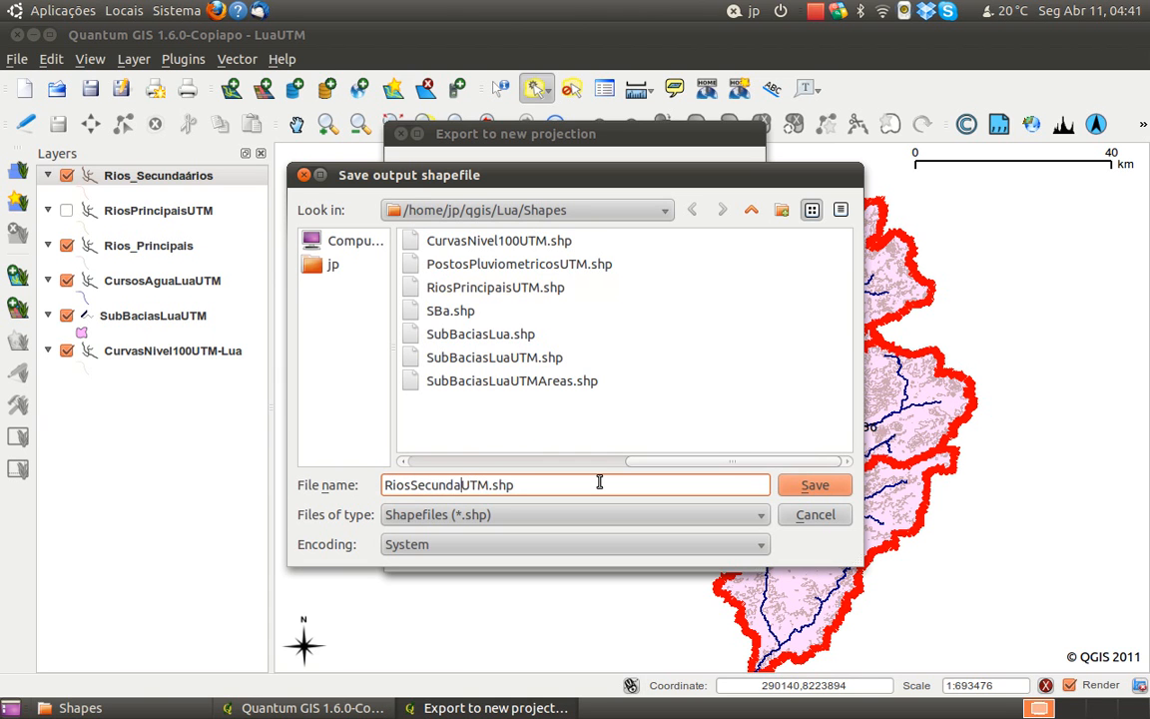
pyautogui.write('rios')
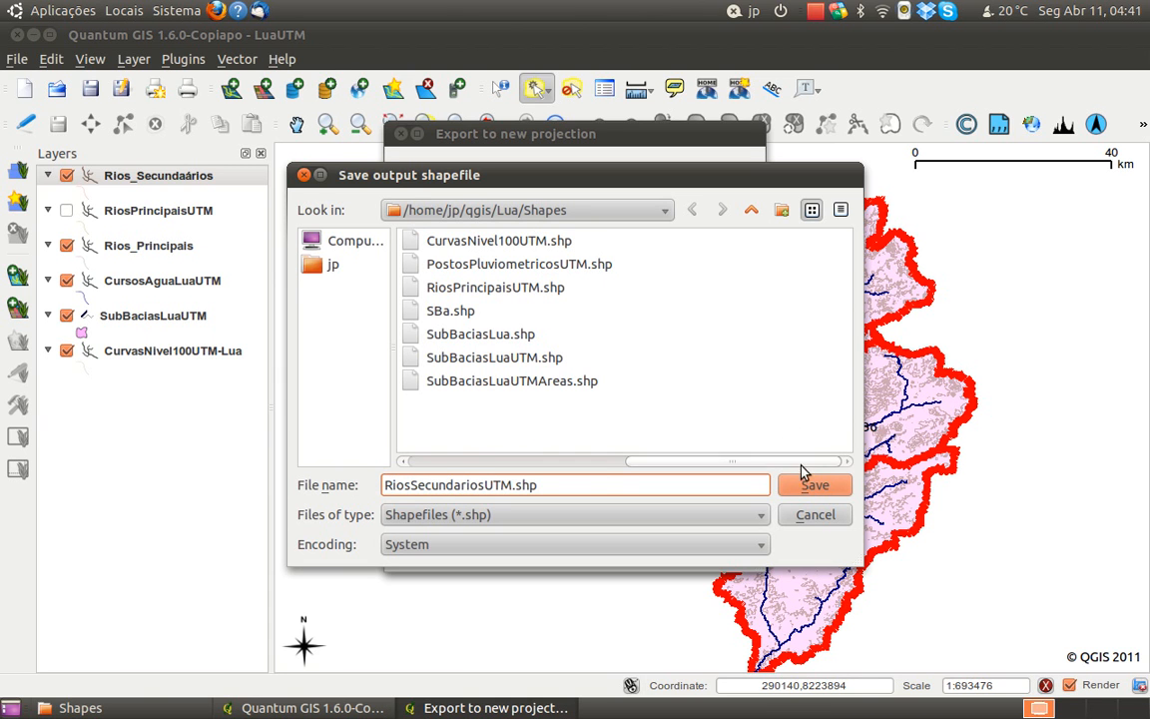
pyautogui.click(814, 487)
pyautogui.click(708, 551)
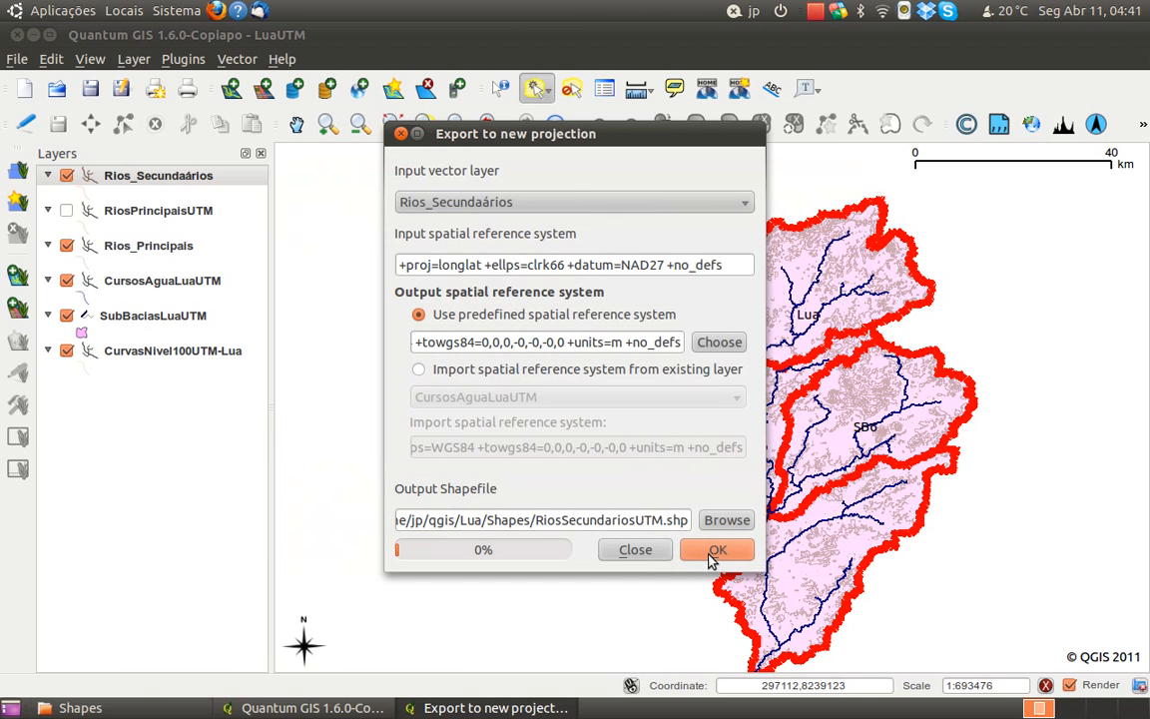
pyautogui.click(731, 369)
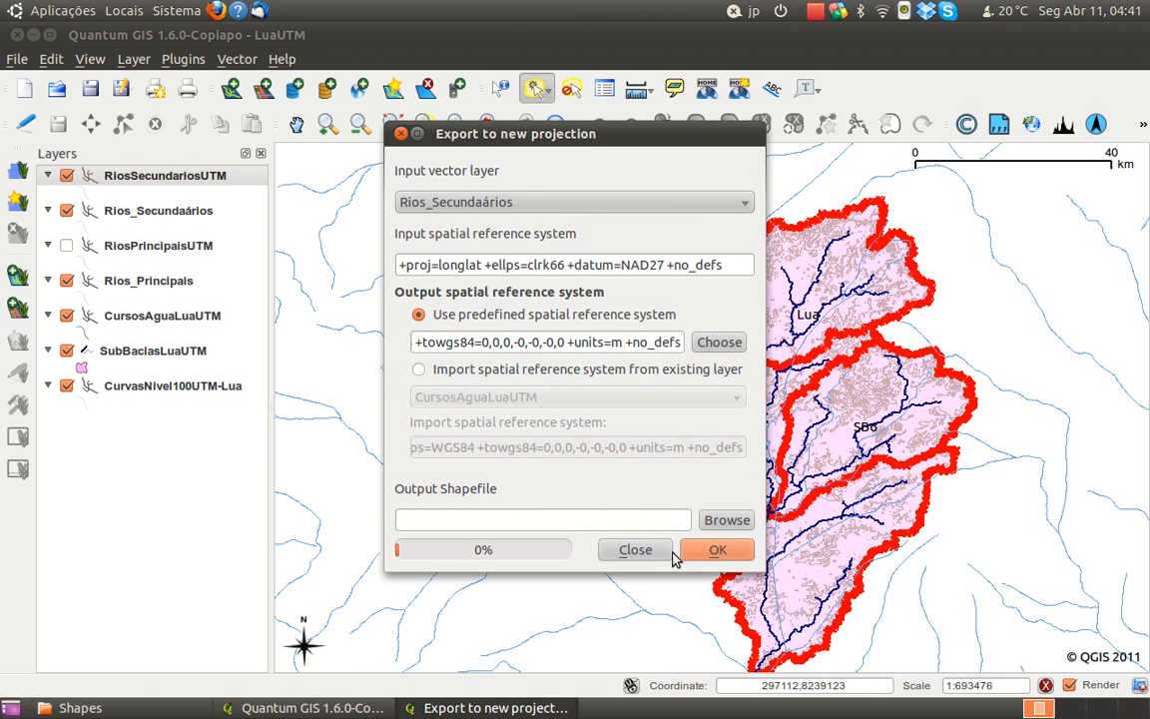
pyautogui.click(633, 549)
# Label the RiosSecundariosUTM layer with the NOMERIO field at a font size of 8 points
pyautogui.moveTo(576, 461); pyautogui.dragTo(581, 420)
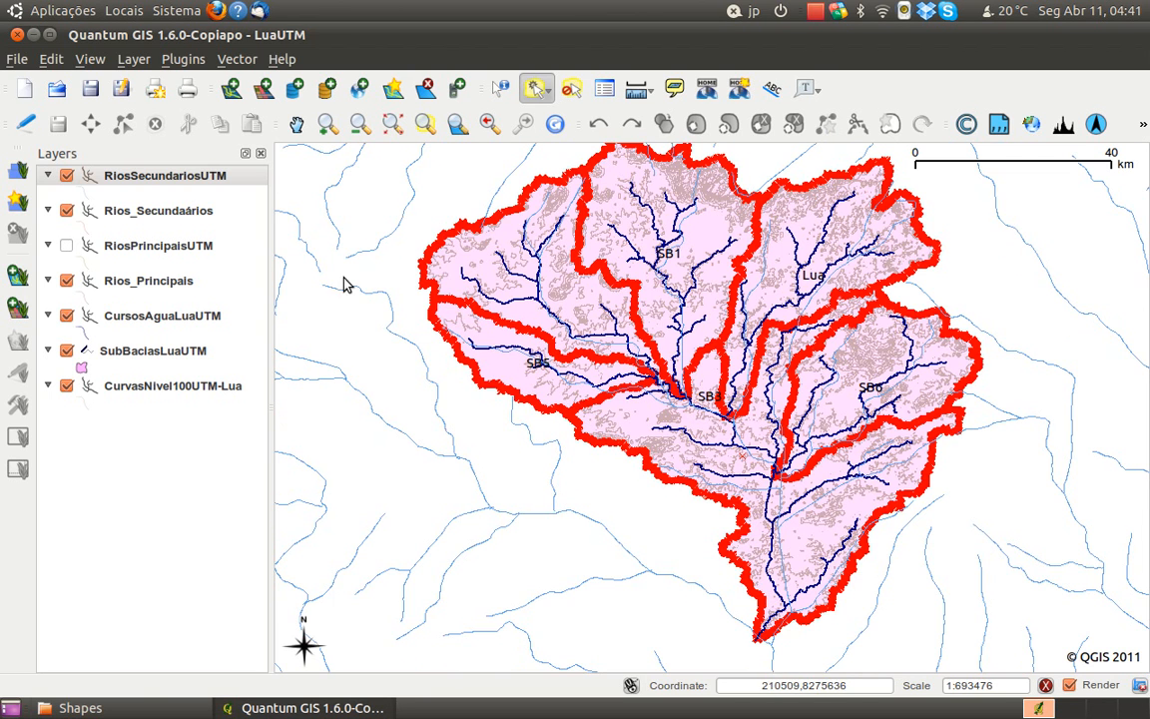
pyautogui.rightClick(147, 180)
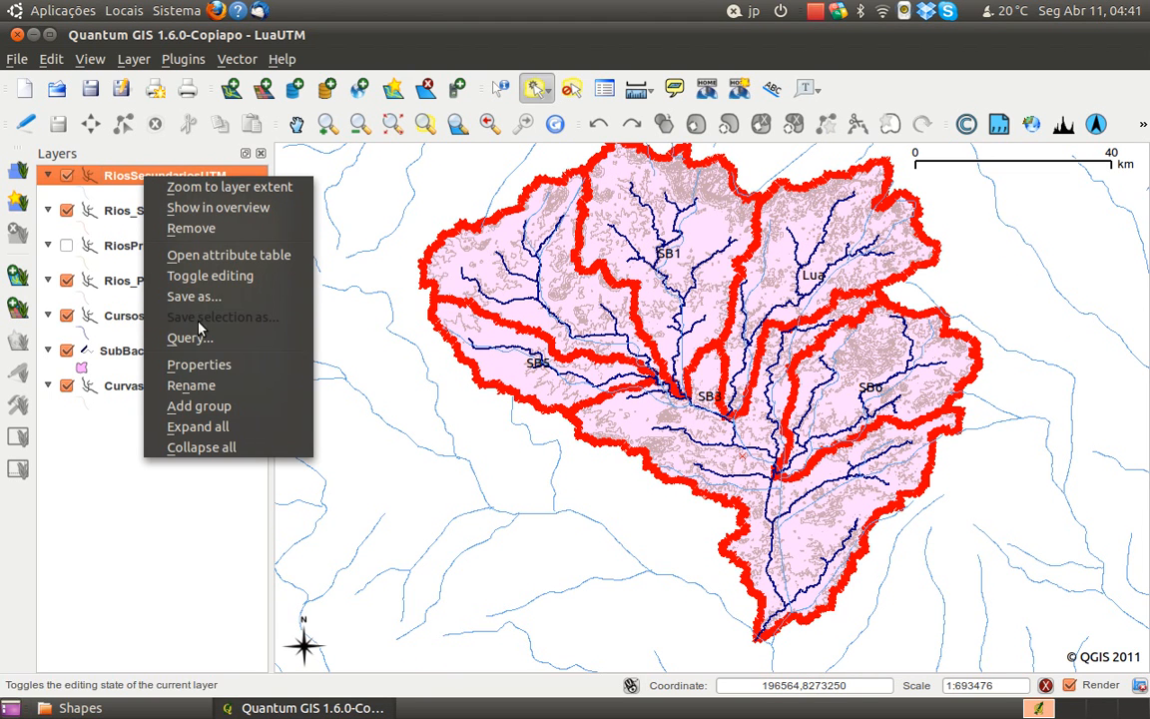
pyautogui.click(213, 366)
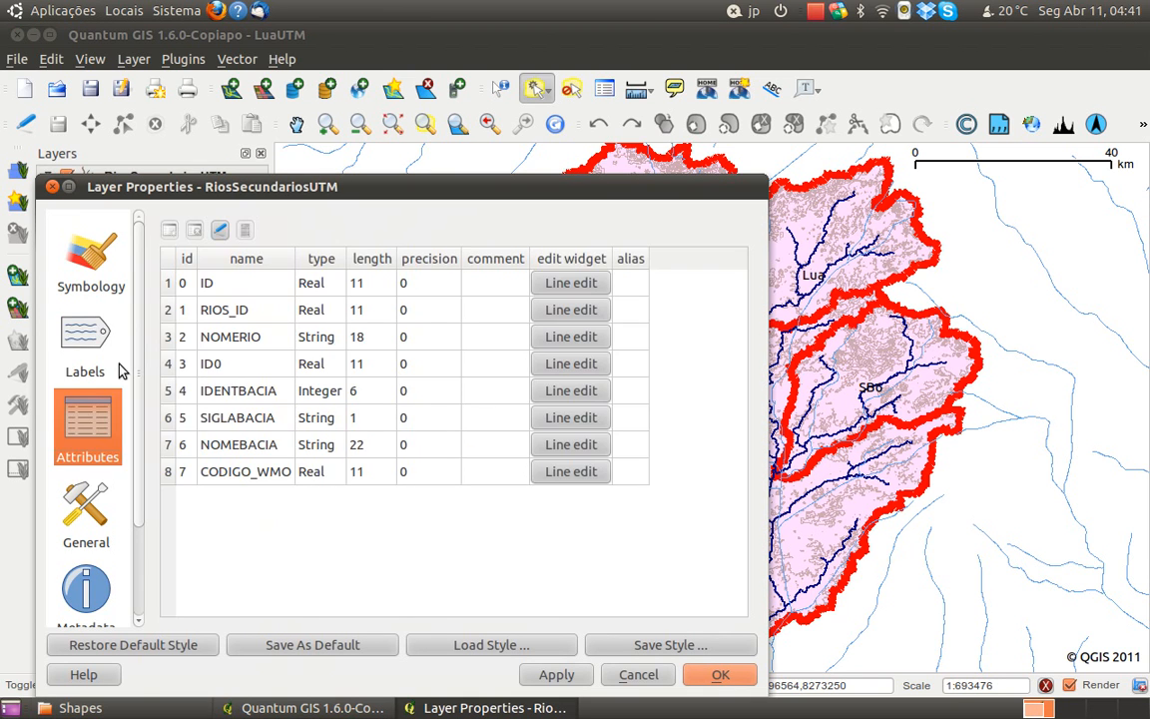
pyautogui.click(104, 311)
pyautogui.click(213, 228)
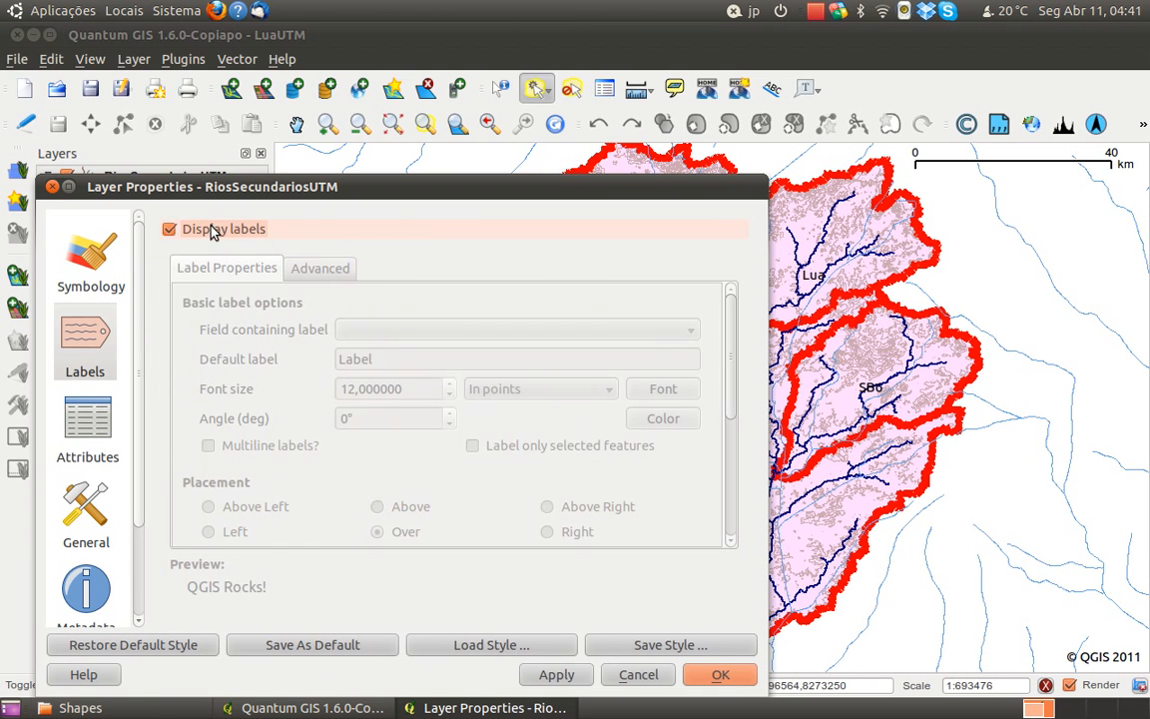
pyautogui.click(442, 333)
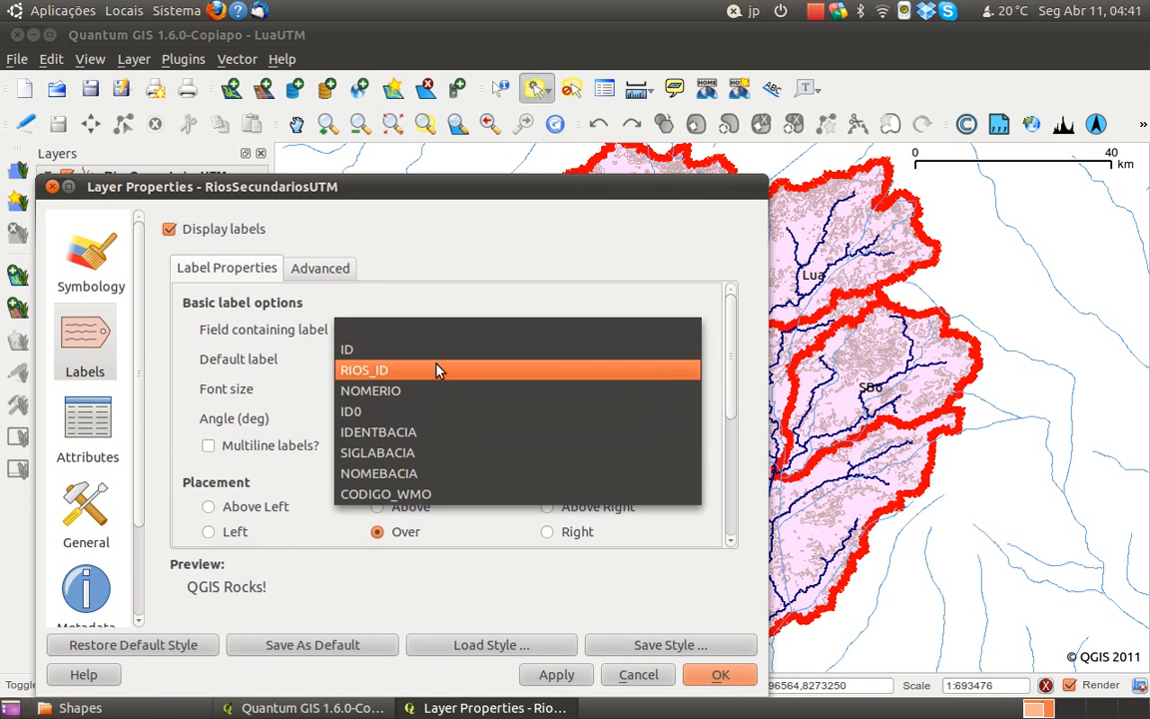
pyautogui.click(434, 392)
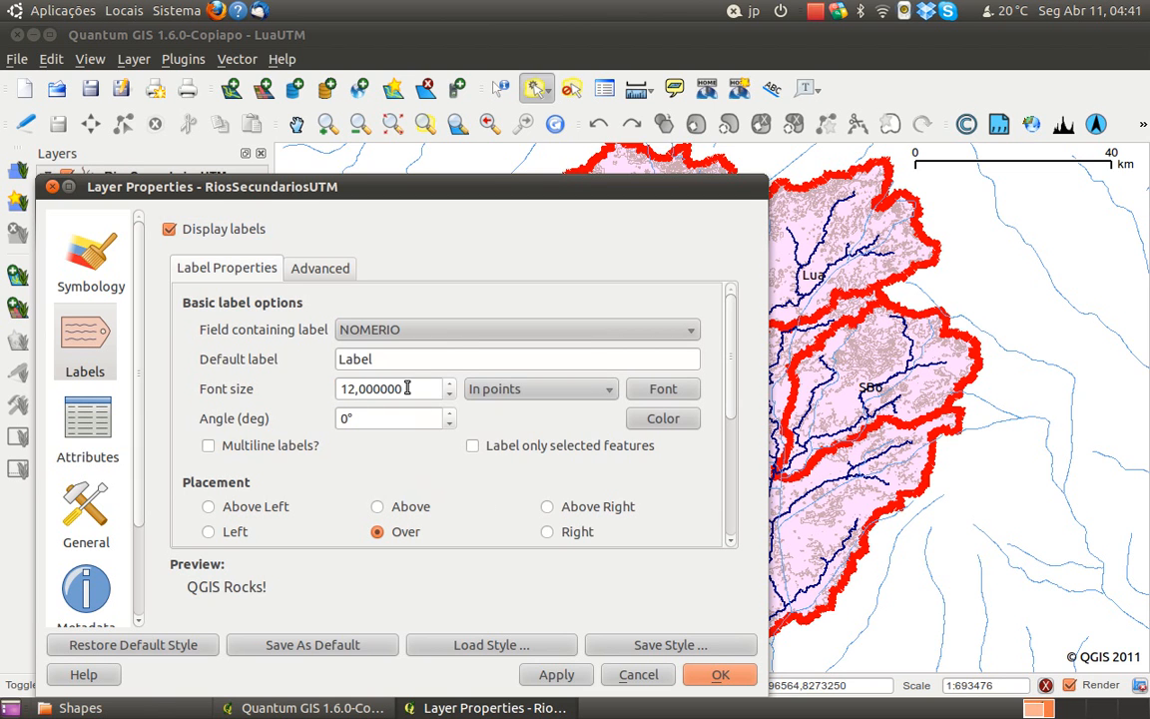
pyautogui.doubleClick(407, 388)
pyautogui.write('0')
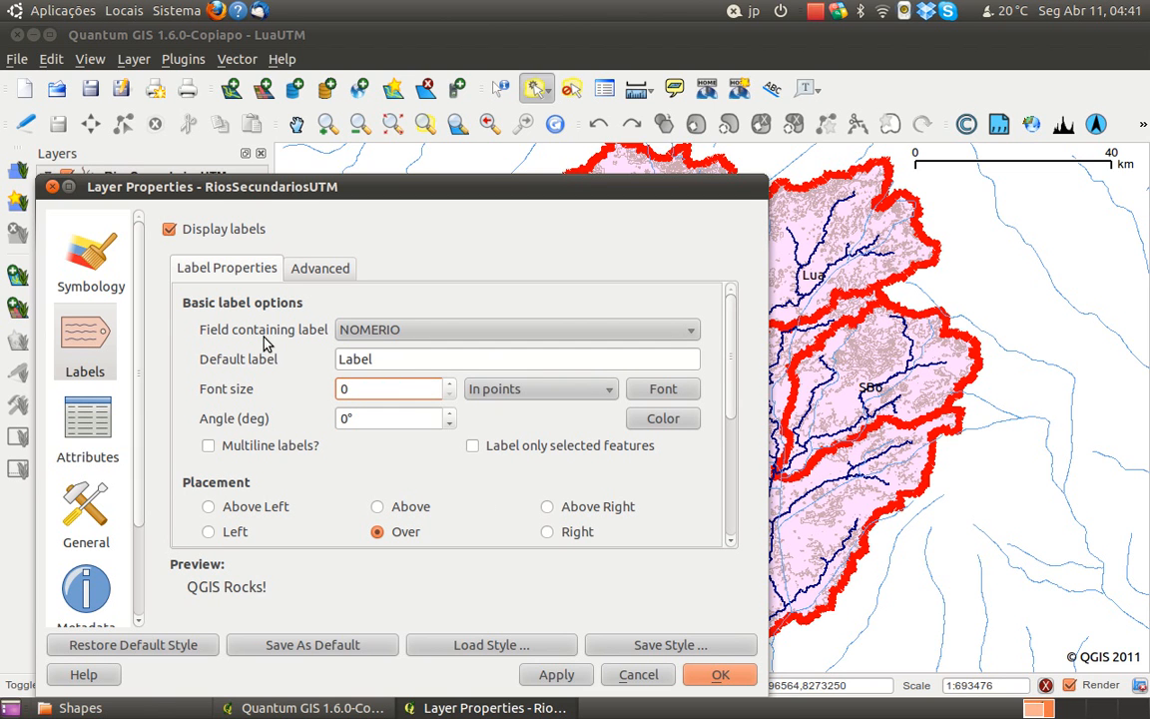
pyautogui.write('8')
pyautogui.click(719, 676)
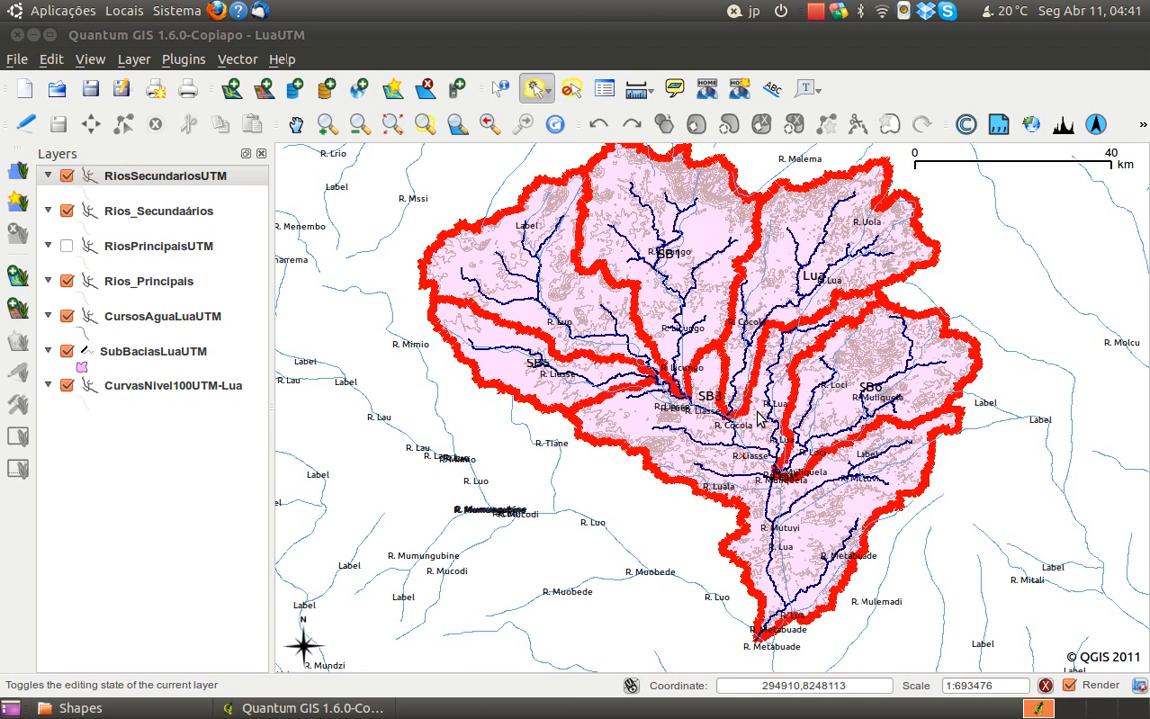
# Examine the secondary river names and courses across the Lua sub-basins against the derived watercourses
pyautogui.press('space')
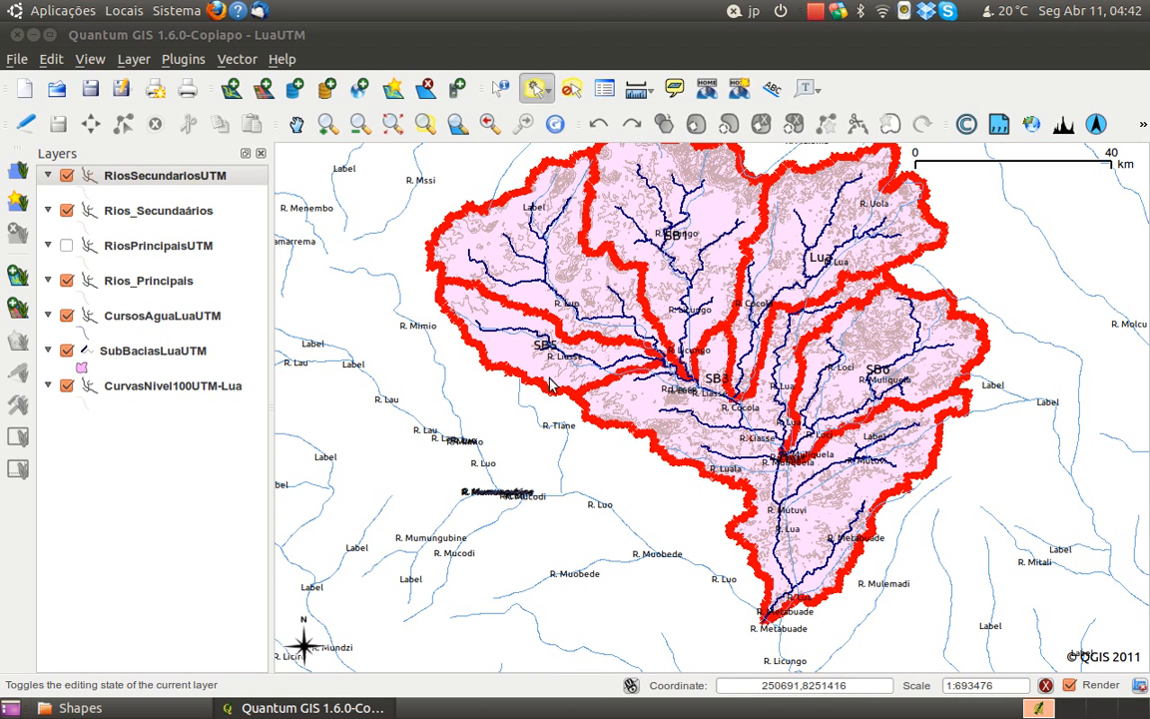
pyautogui.scroll(1, 544, 361)
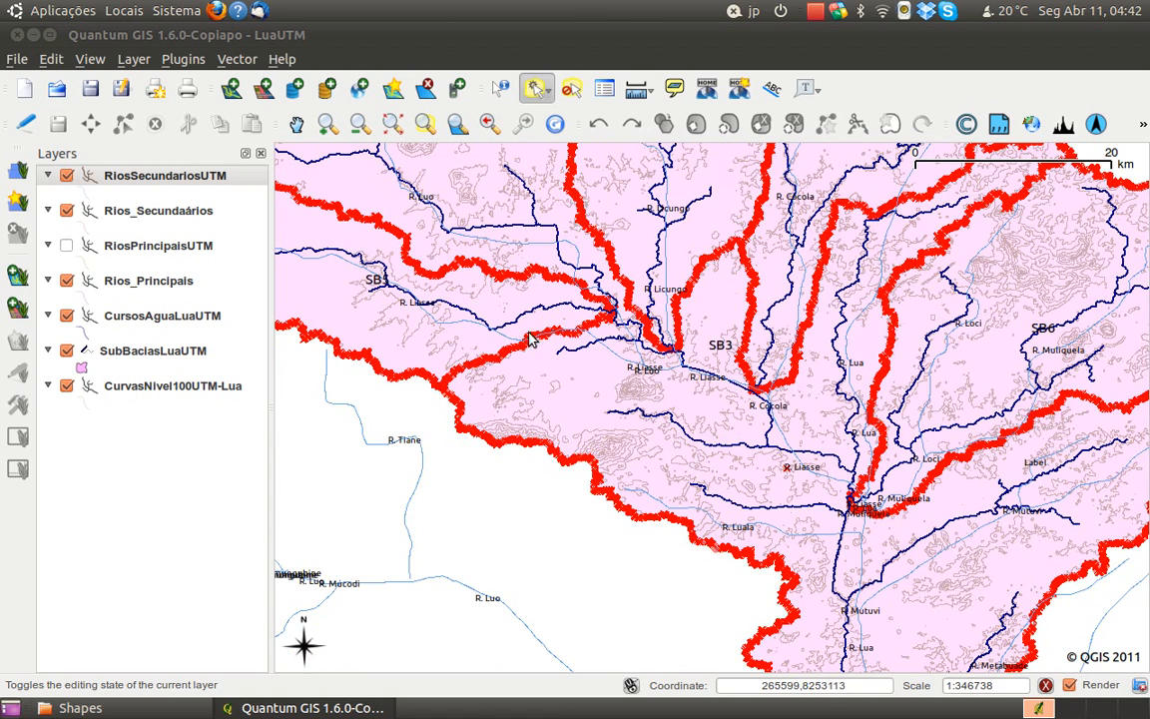
pyautogui.moveTo(529, 340); pyautogui.dragTo(662, 379)
pyautogui.scroll(-1, 664, 380)
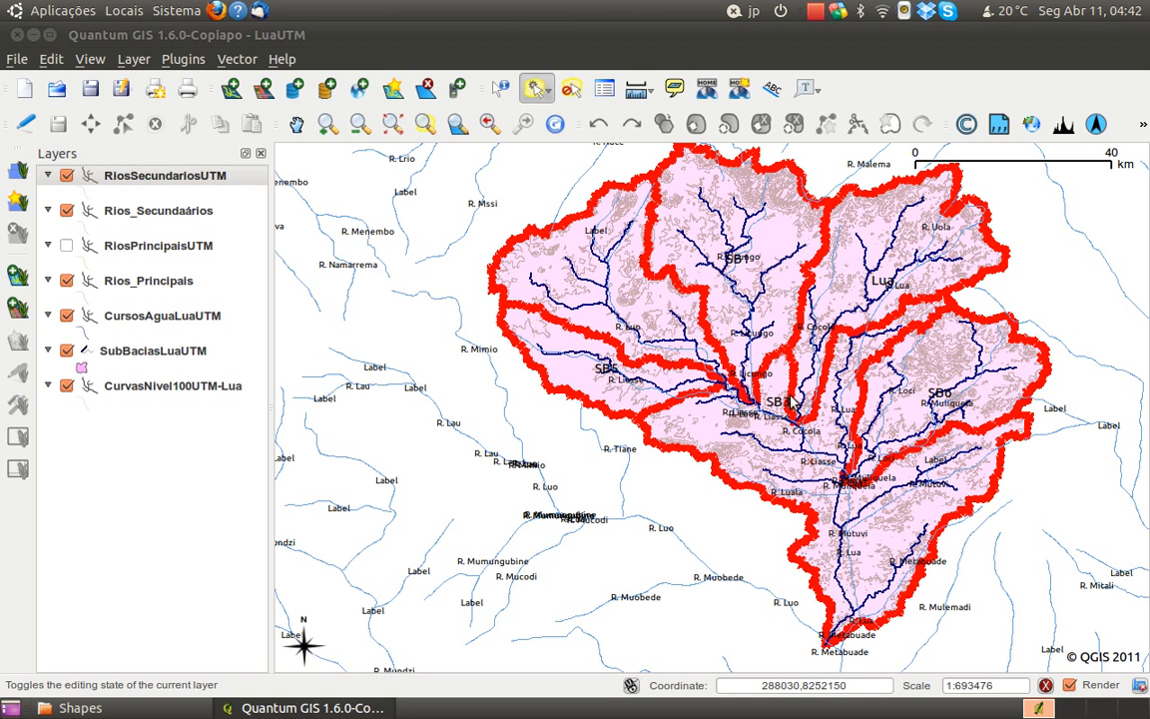
pyautogui.scroll(1, 736, 318)
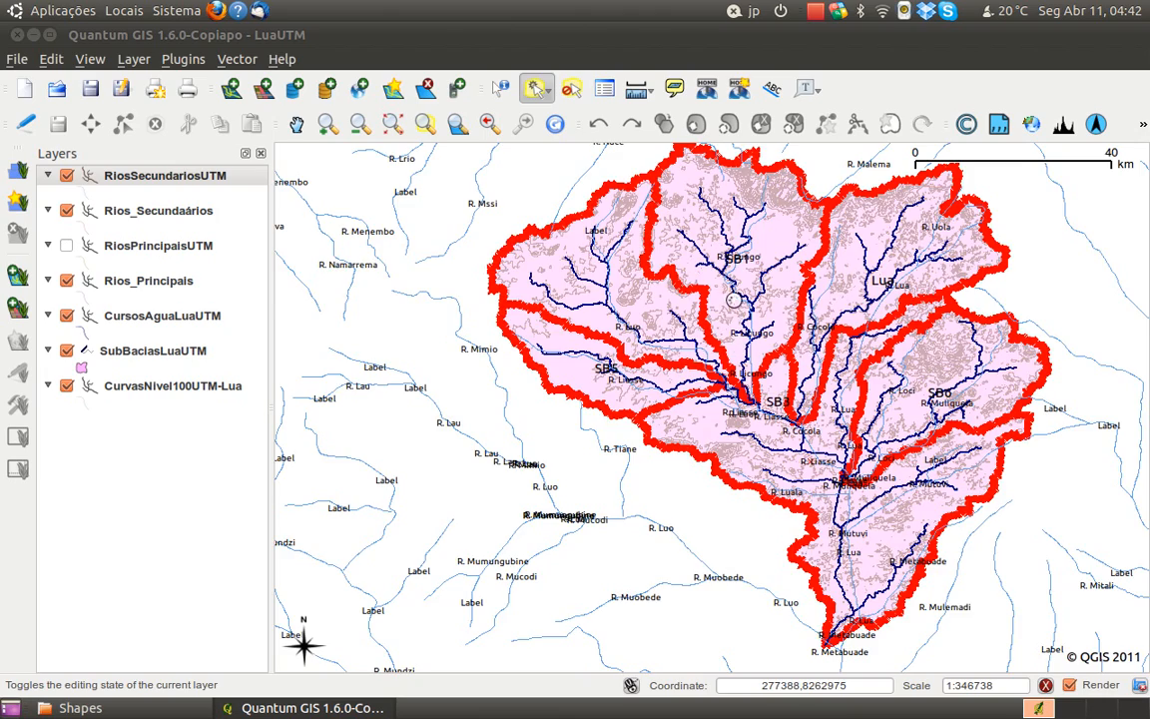
pyautogui.moveTo(763, 267); pyautogui.dragTo(789, 364)
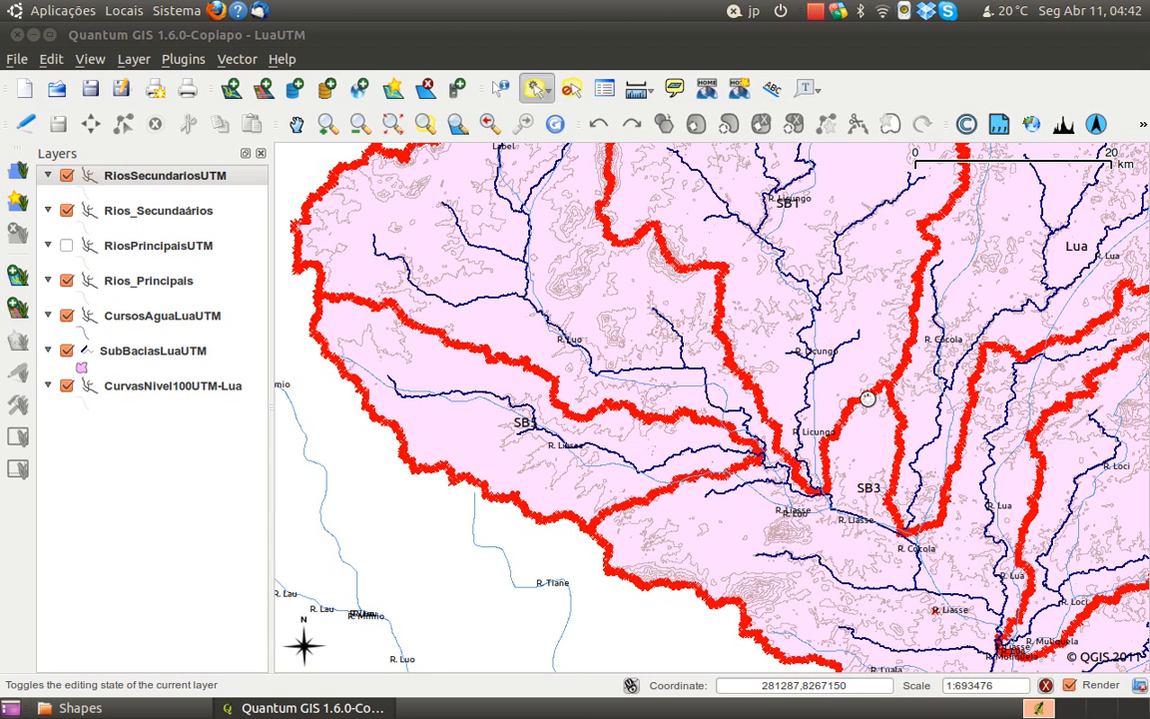
pyautogui.scroll(-1, 751, 310)
pyautogui.moveTo(912, 512); pyautogui.dragTo(863, 371)
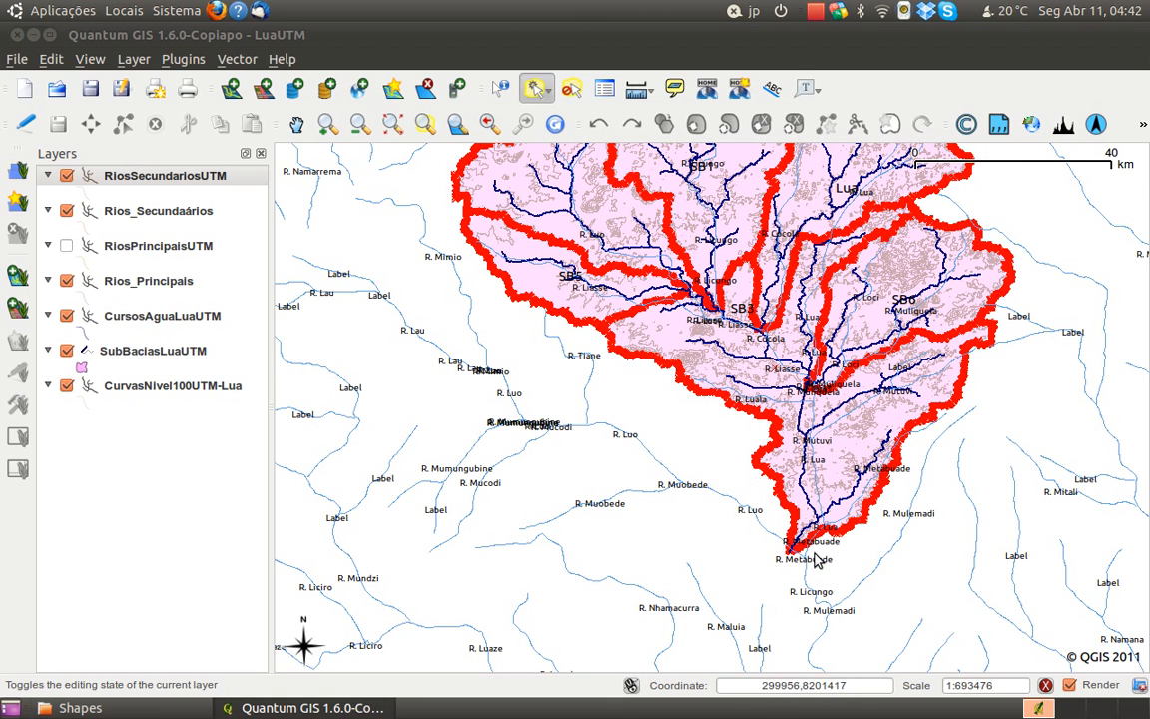
pyautogui.moveTo(760, 396); pyautogui.dragTo(804, 585)
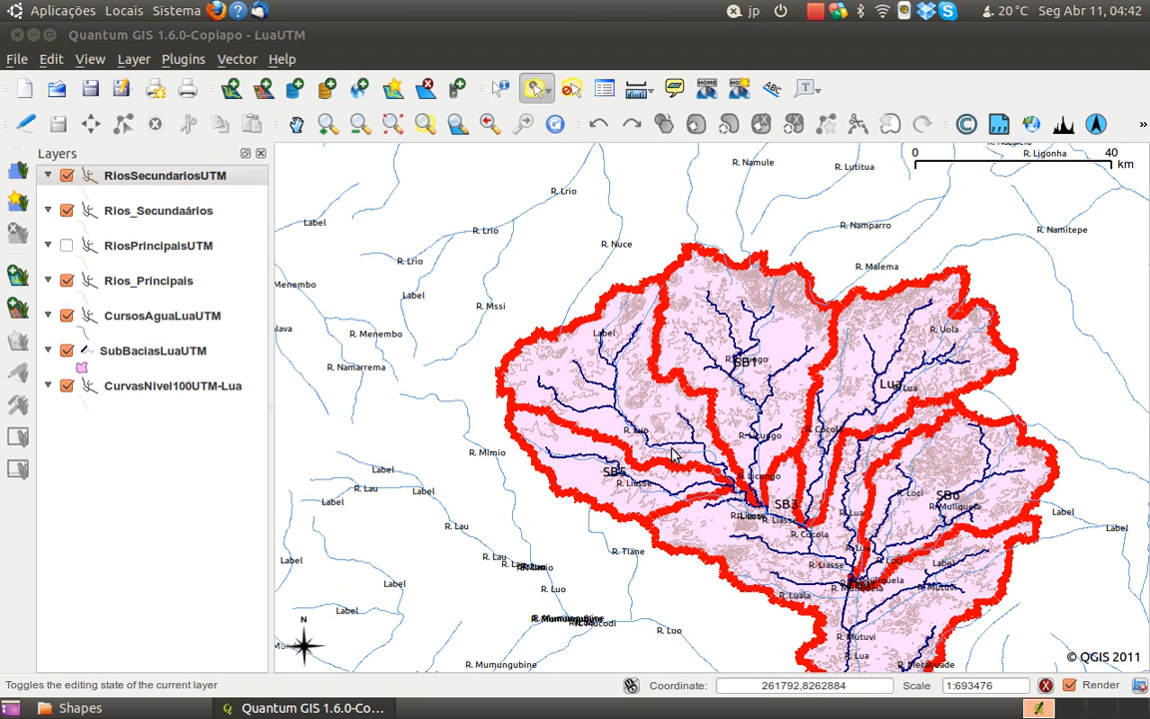
pyautogui.moveTo(694, 488); pyautogui.dragTo(693, 435)
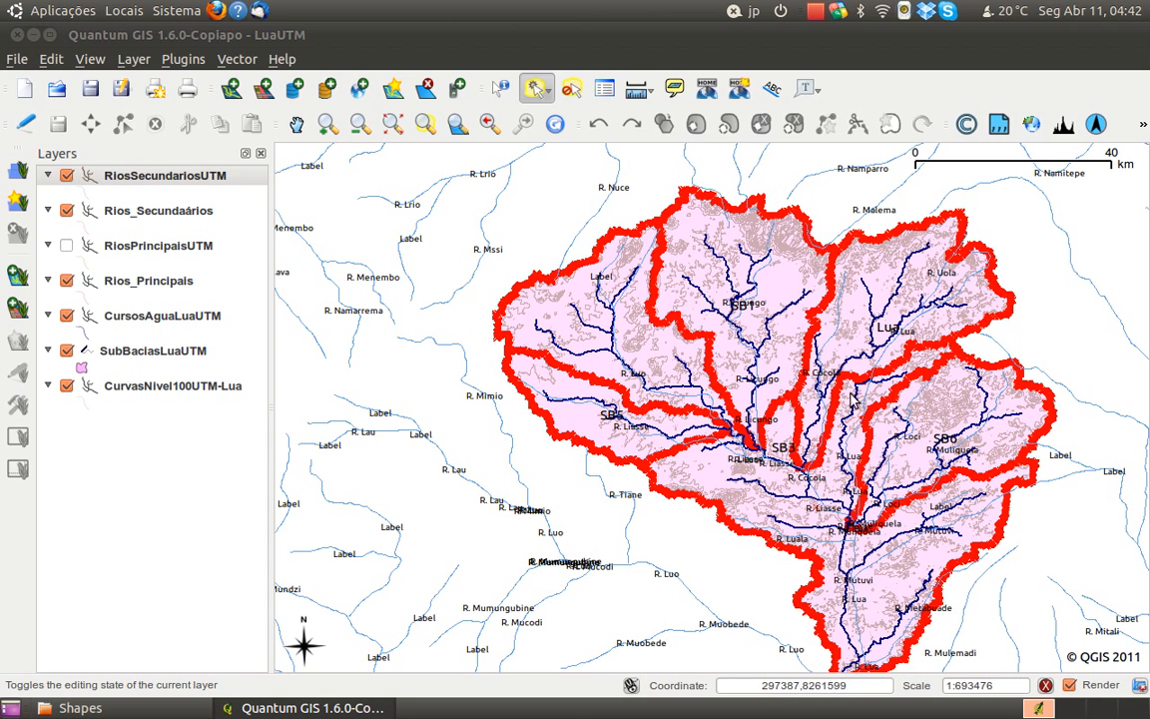
pyautogui.scroll(1, 941, 464)
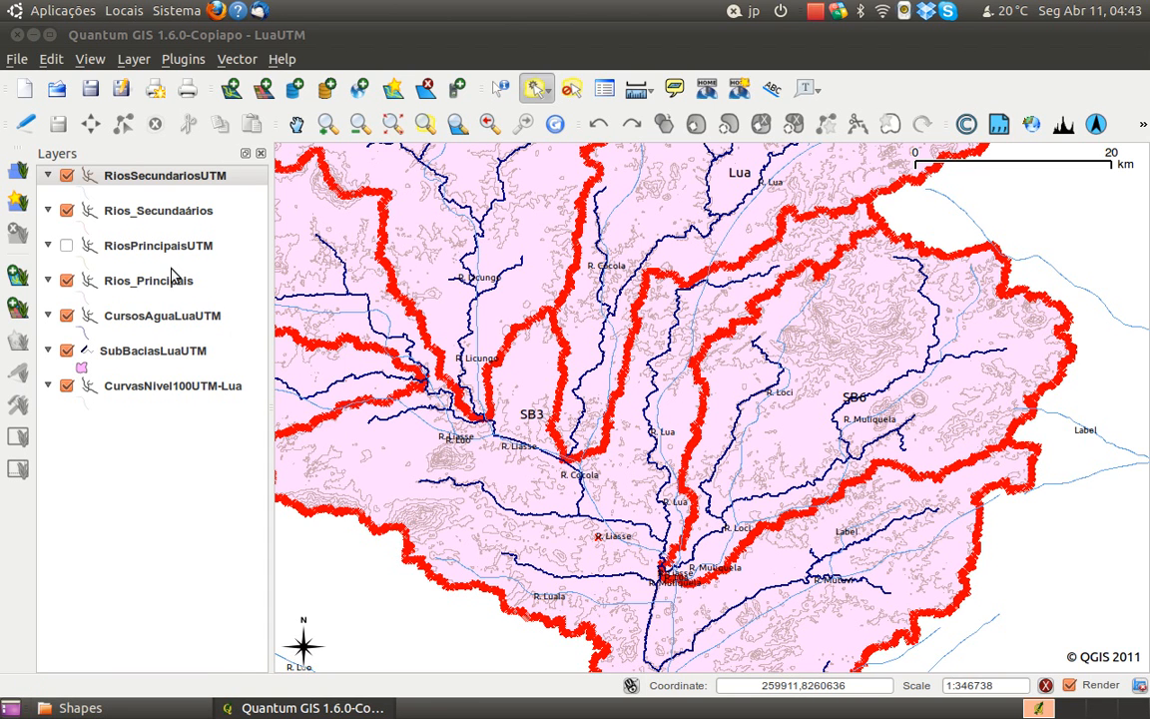
pyautogui.click(167, 319)
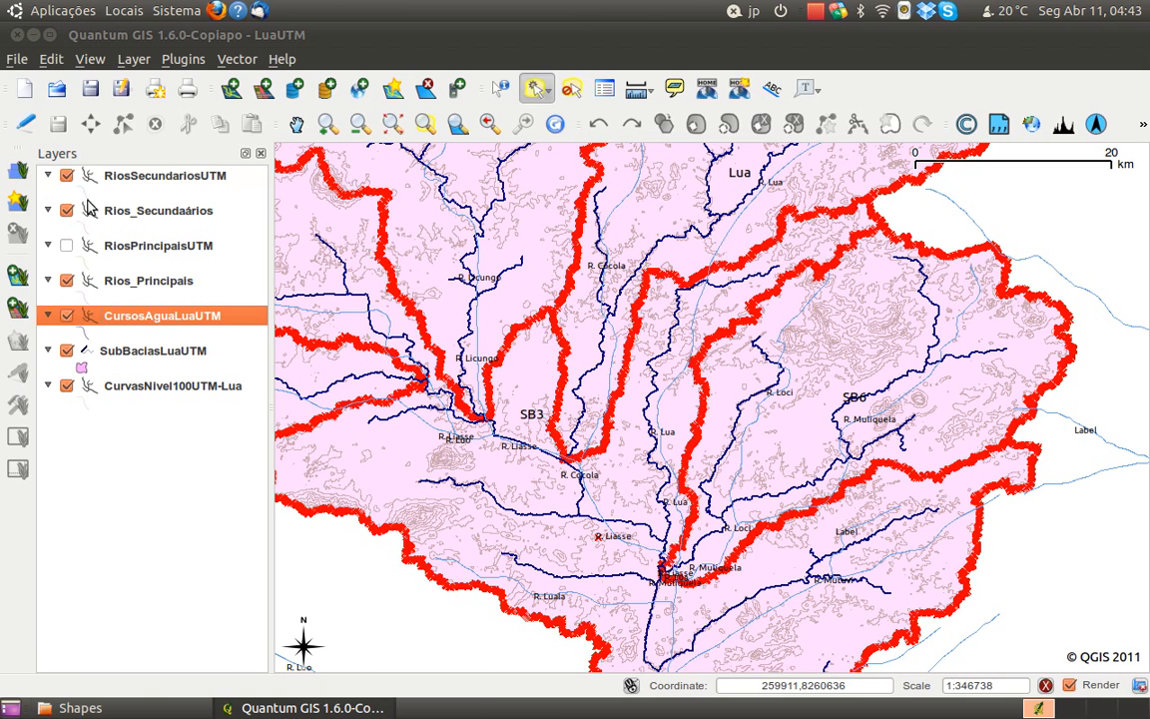
pyautogui.click(25, 122)
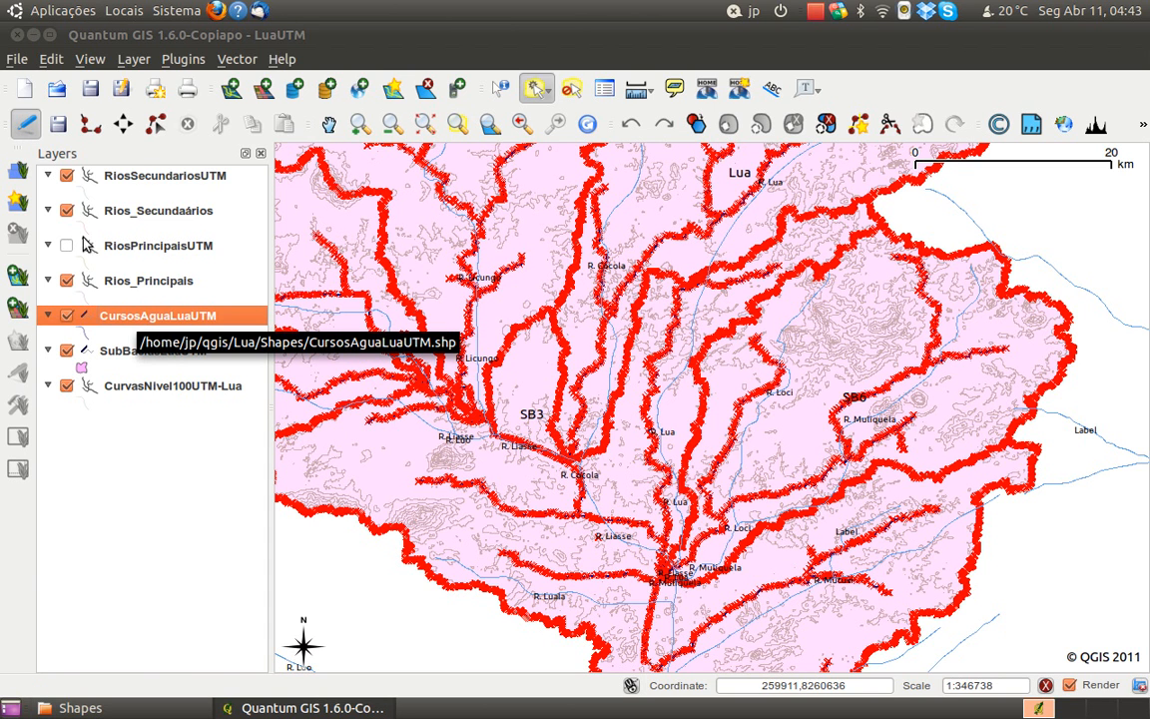
pyautogui.click(26, 123)
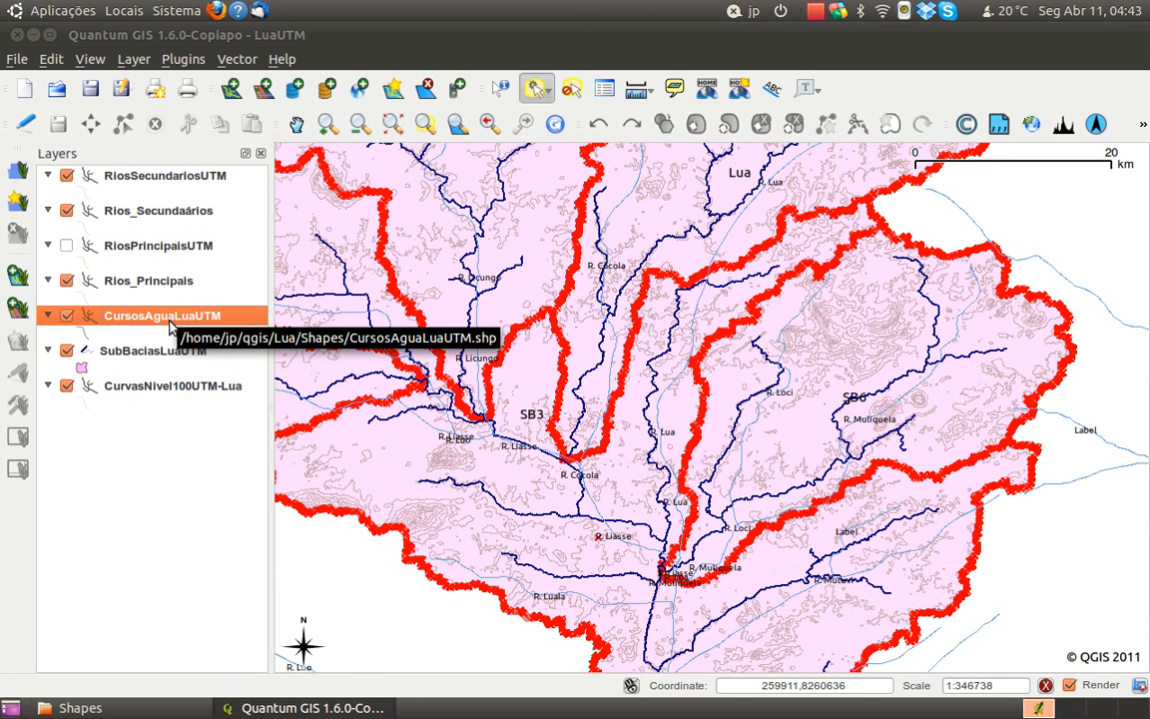
pyautogui.scroll(1, 517, 315)
pyautogui.scroll(-1, 520, 314)
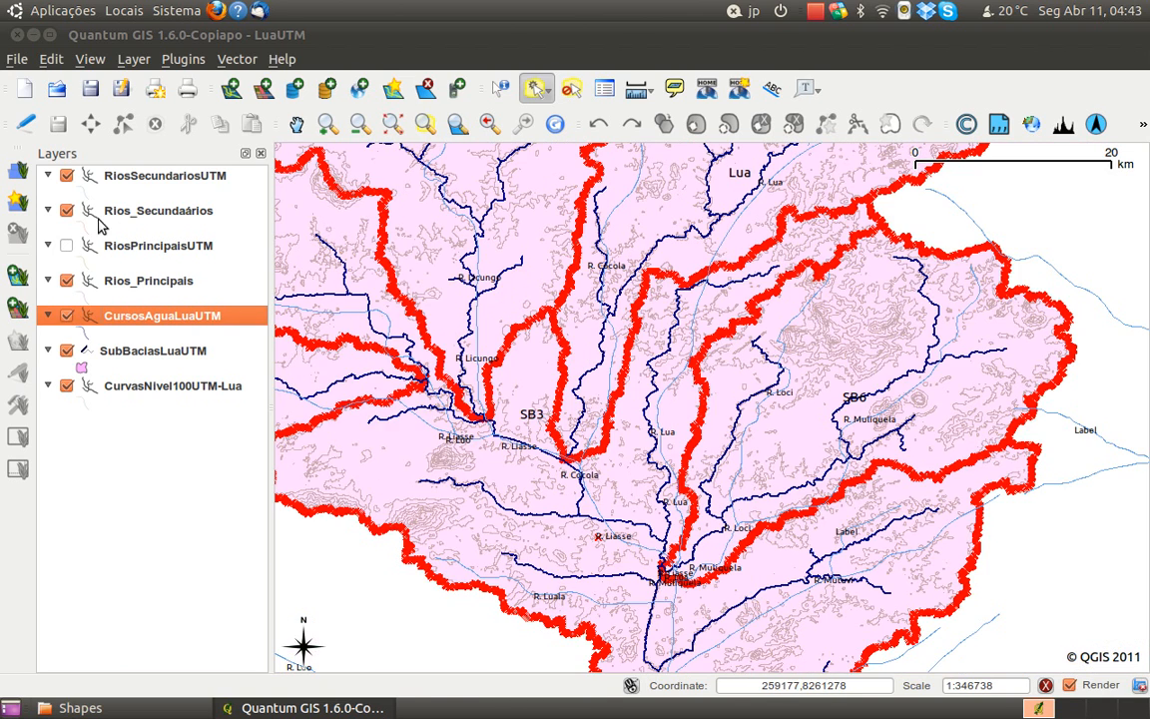
# Stop editing the SubBaciasLuaUTM layer and save its changes
pyautogui.click(156, 352)
pyautogui.click(25, 123)
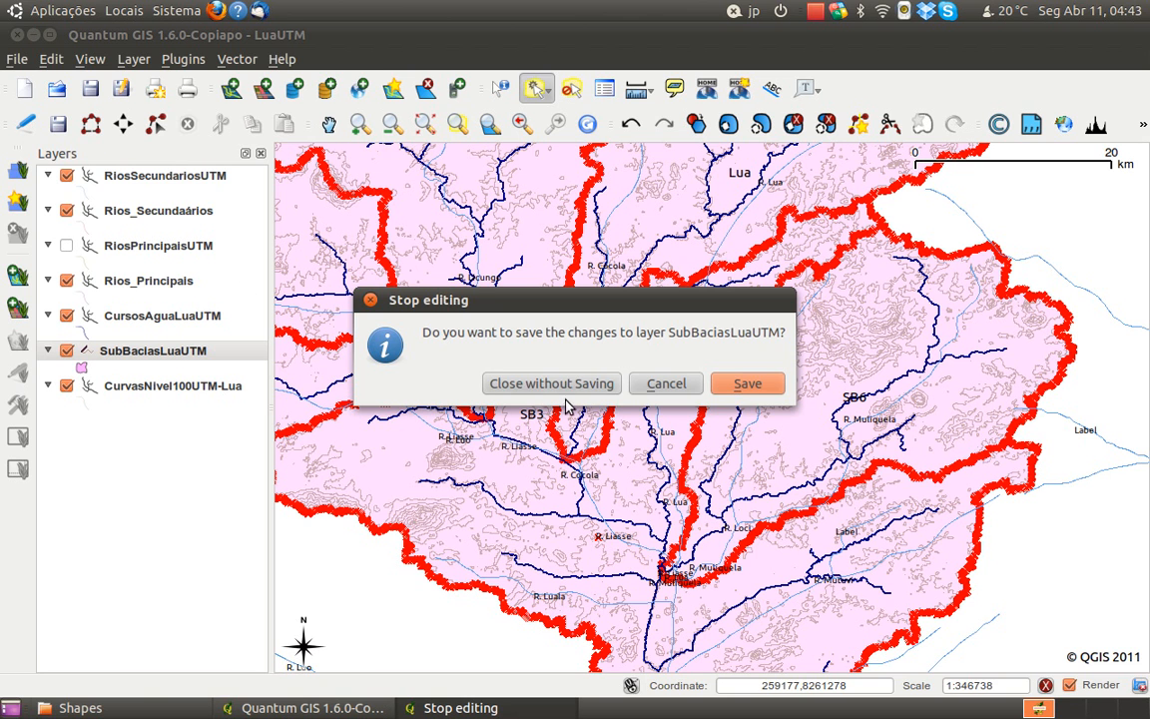
pyautogui.click(739, 384)
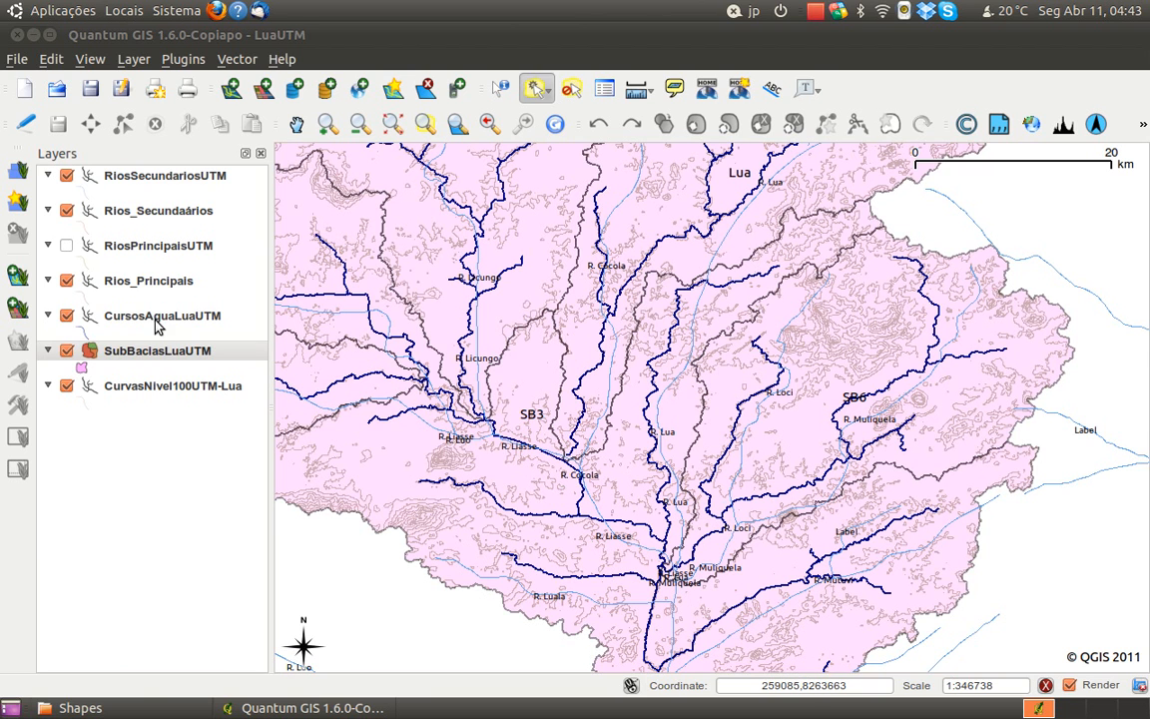
# Label the CursosAguaLuaUTM layer with the cat field at a font size of 8 points
pyautogui.click(156, 317)
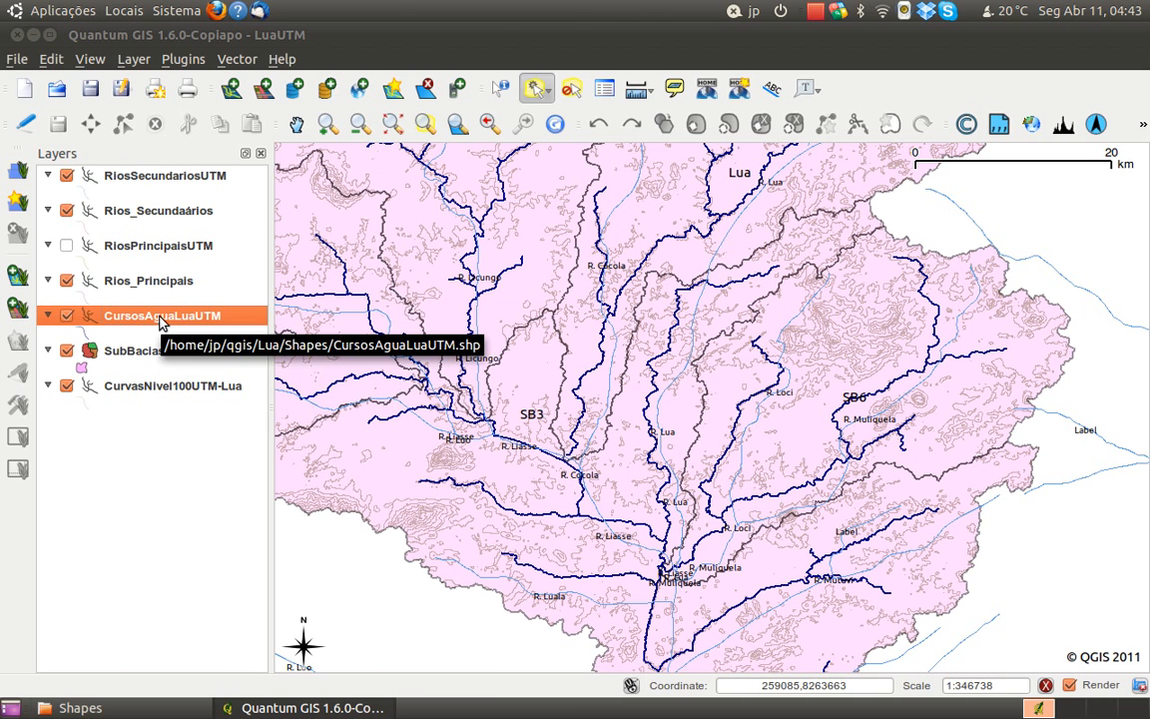
pyautogui.rightClick(160, 318)
pyautogui.click(239, 506)
pyautogui.click(170, 229)
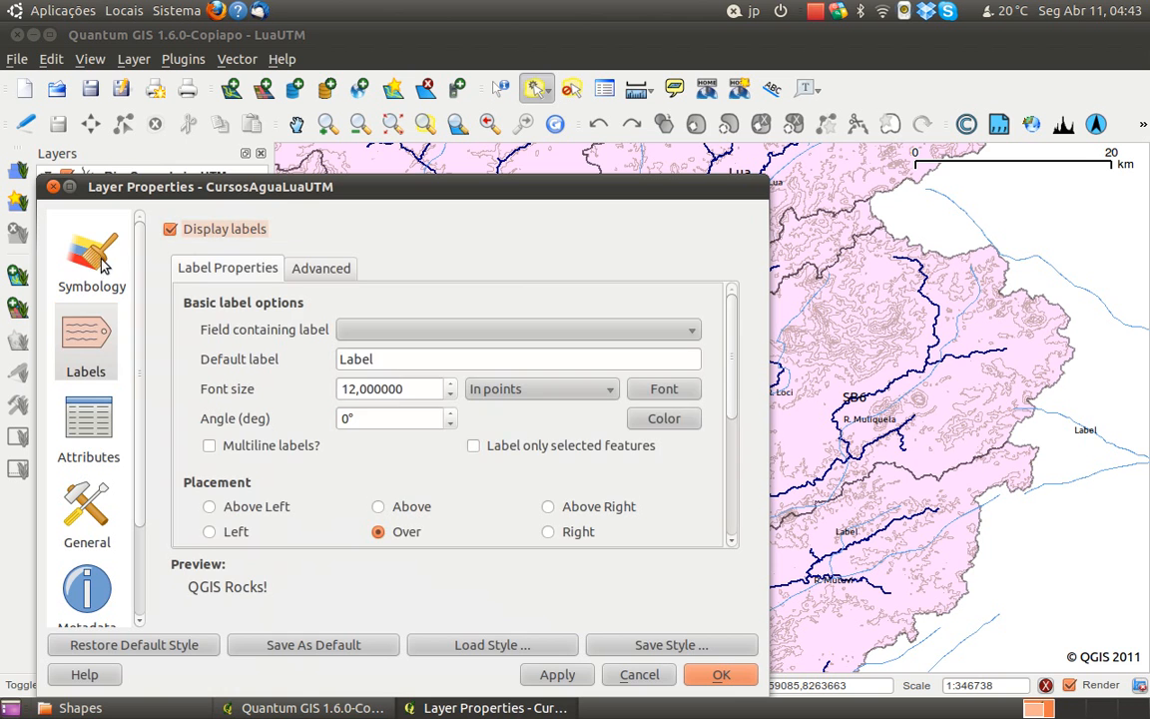
pyautogui.click(99, 266)
pyautogui.click(95, 325)
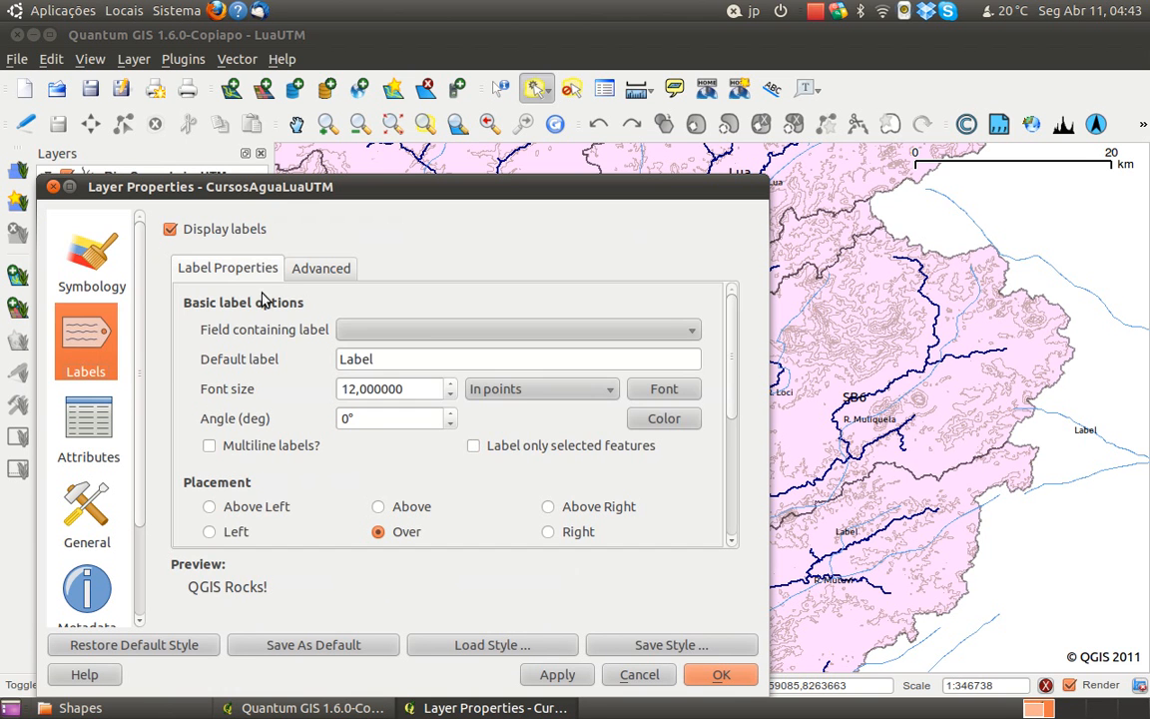
pyautogui.click(432, 333)
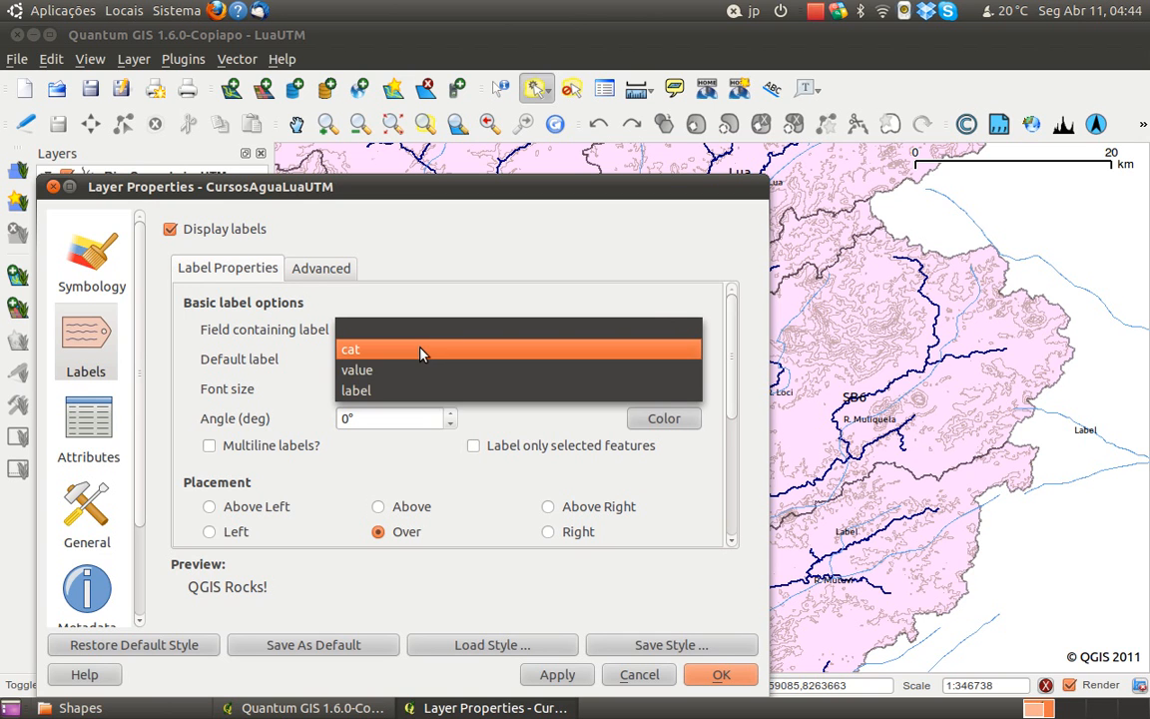
pyautogui.click(420, 351)
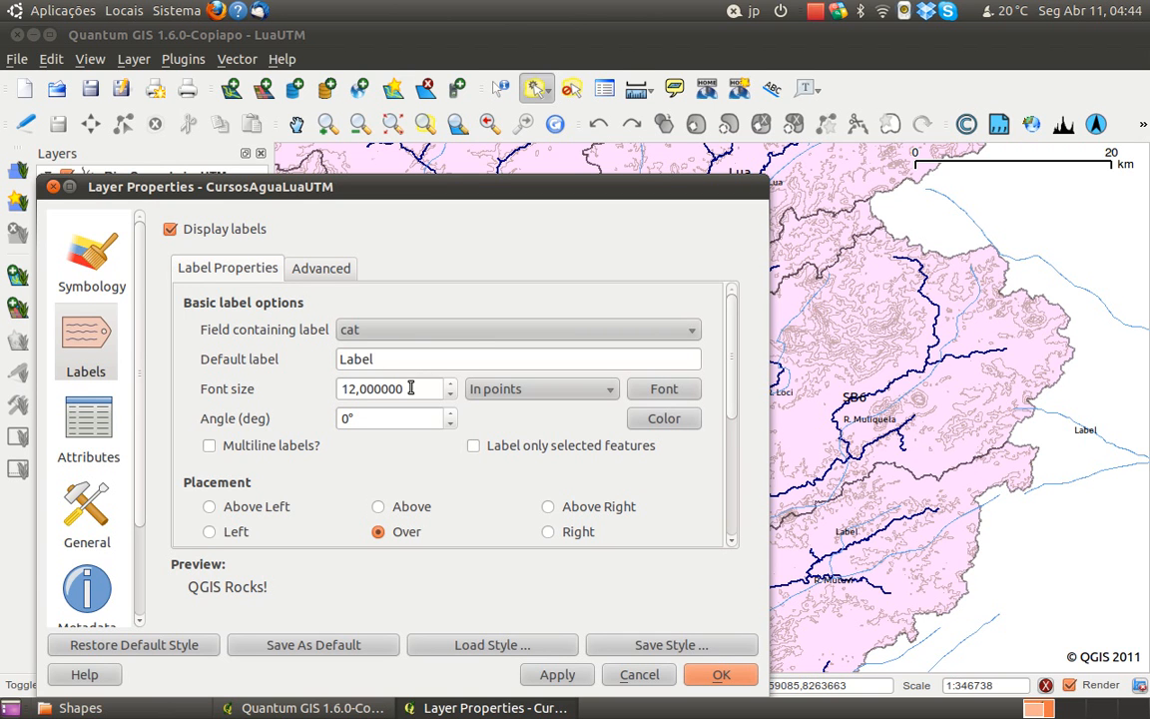
pyautogui.moveTo(409, 389); pyautogui.dragTo(277, 380)
pyautogui.write('8')
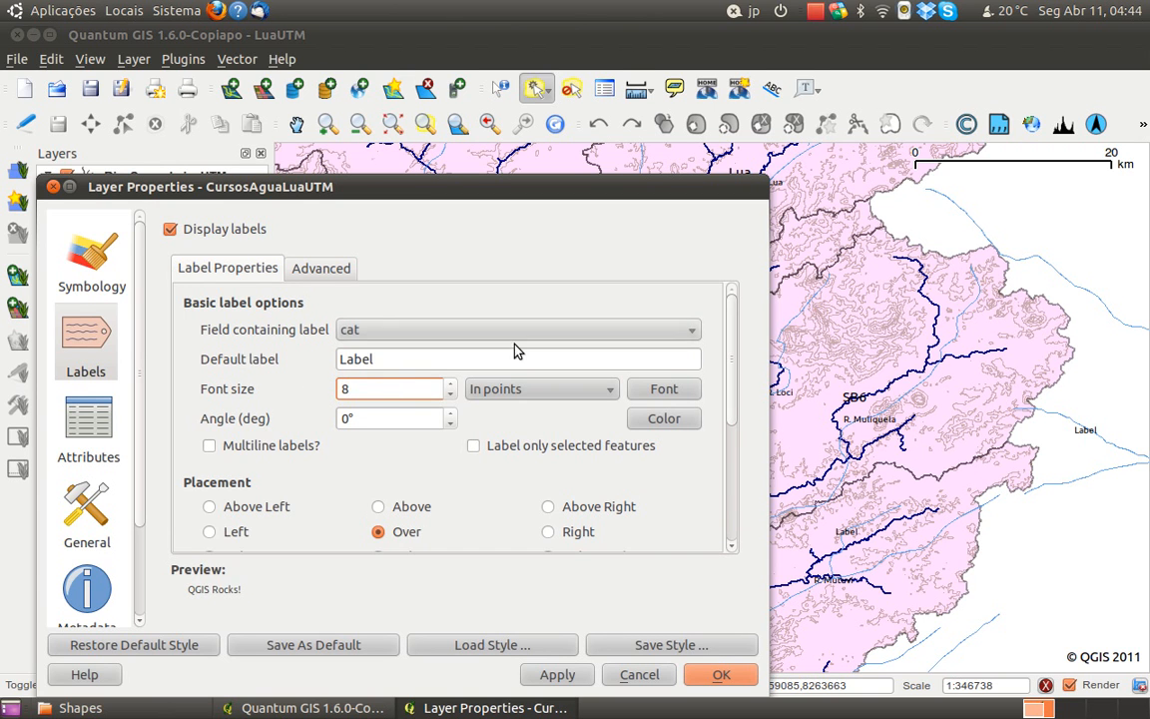
pyautogui.click(727, 676)
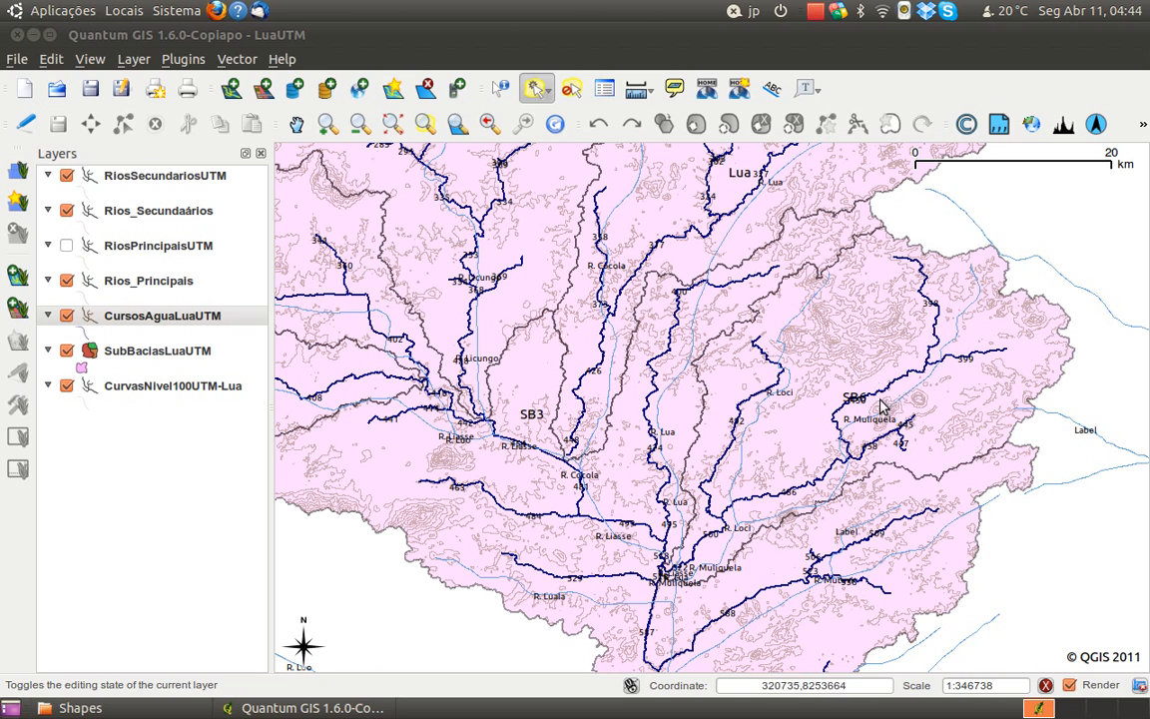
# Examine the numbered watercourse segments in sub-basin SB6 against the course of the R. Muliquela
pyautogui.scroll(1, 861, 412)
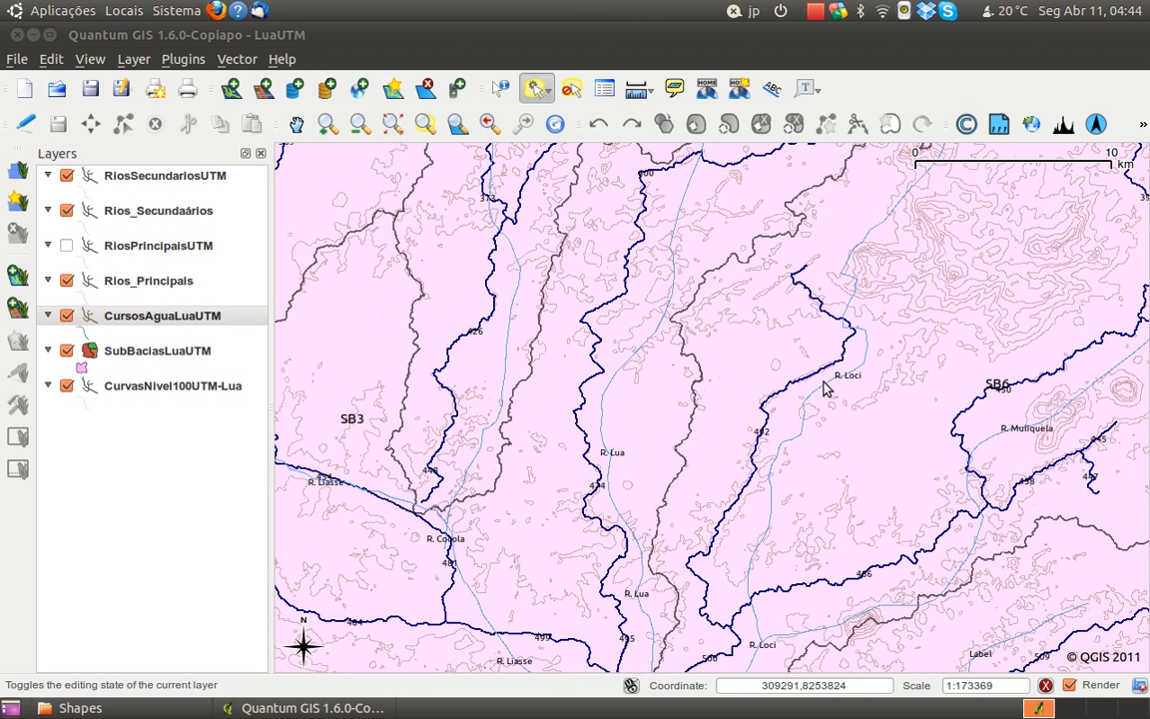
pyautogui.moveTo(1033, 426); pyautogui.dragTo(833, 425)
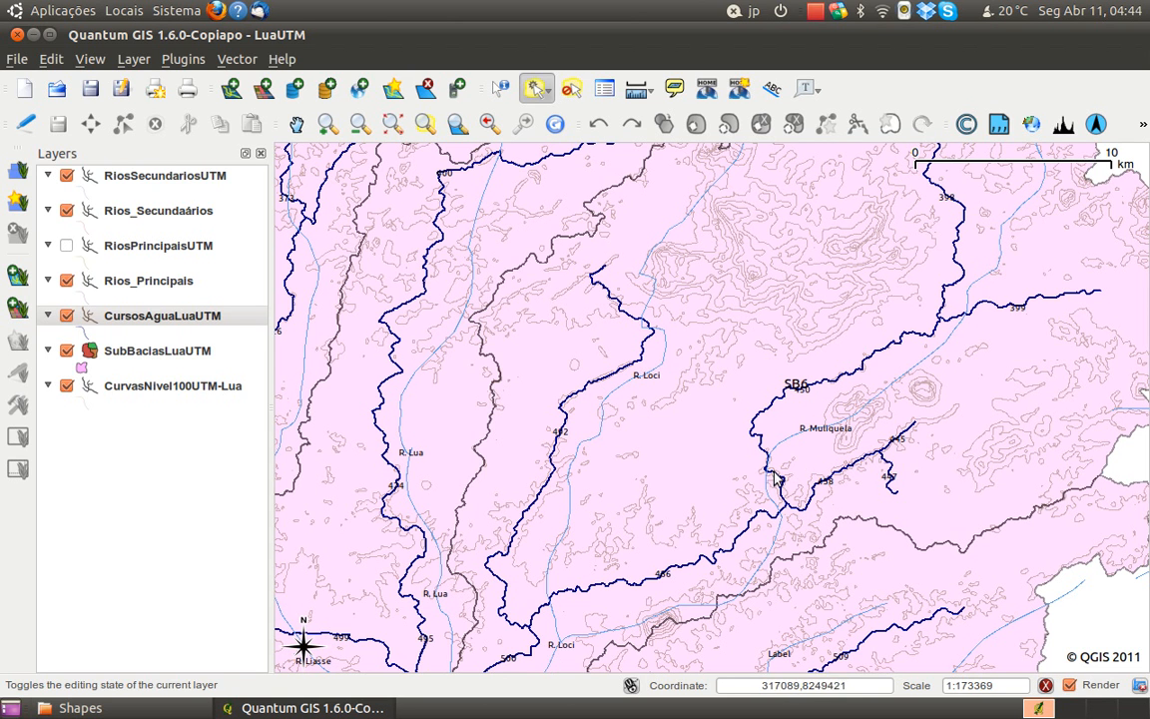
pyautogui.moveTo(639, 587); pyautogui.dragTo(644, 539)
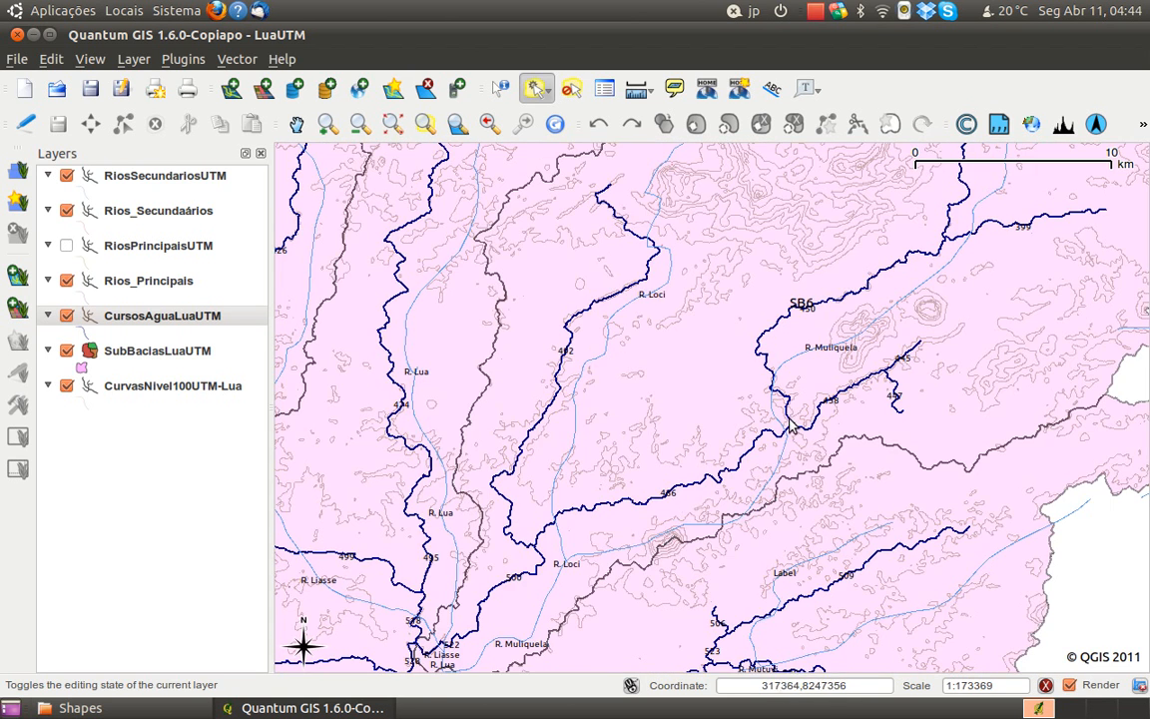
pyautogui.moveTo(774, 455); pyautogui.dragTo(749, 510)
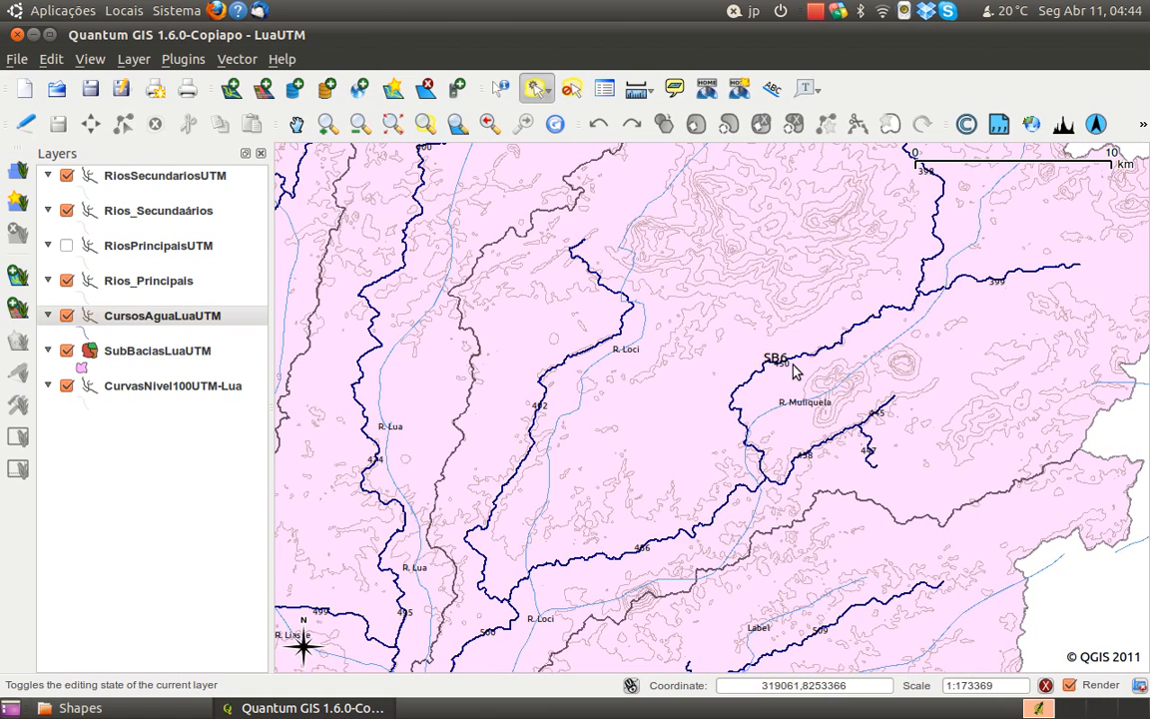
pyautogui.moveTo(871, 338); pyautogui.dragTo(783, 532)
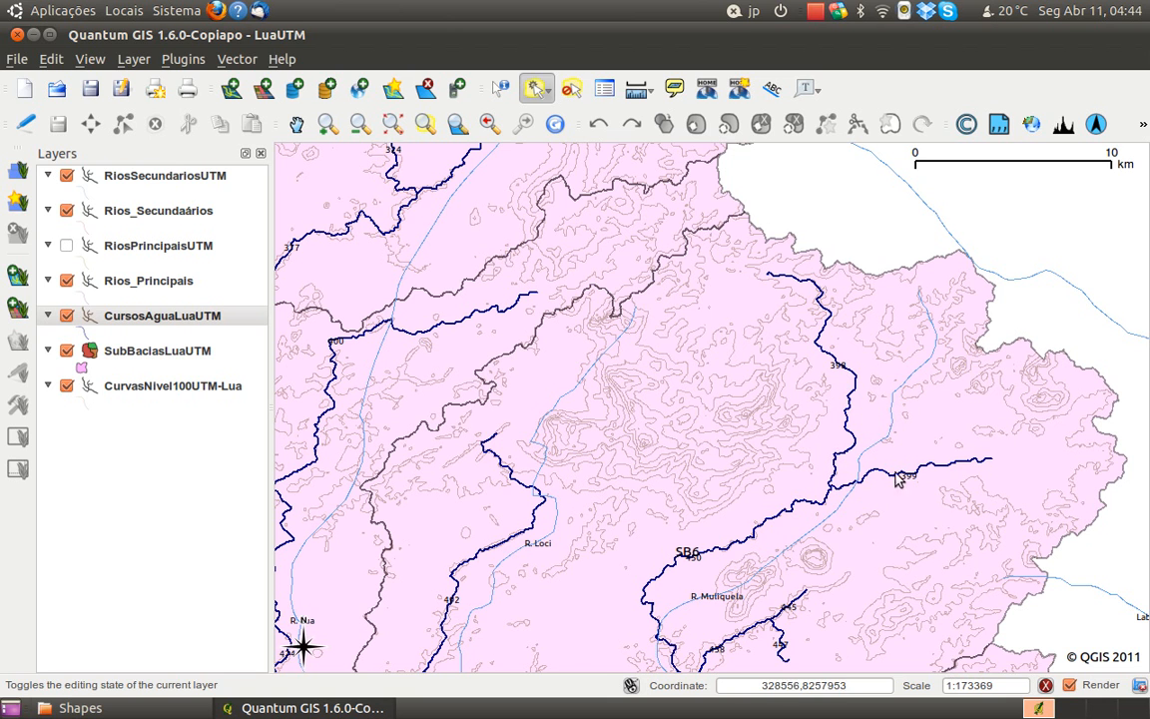
pyautogui.moveTo(727, 569); pyautogui.dragTo(751, 497)
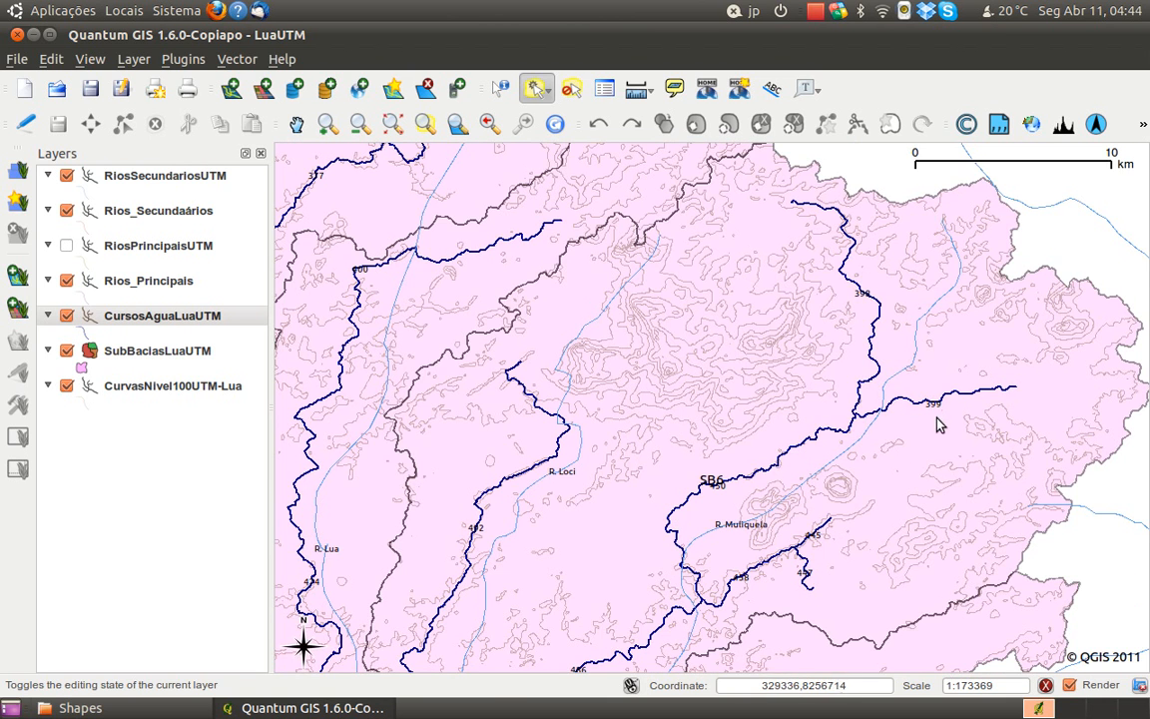
pyautogui.moveTo(737, 499); pyautogui.dragTo(762, 453)
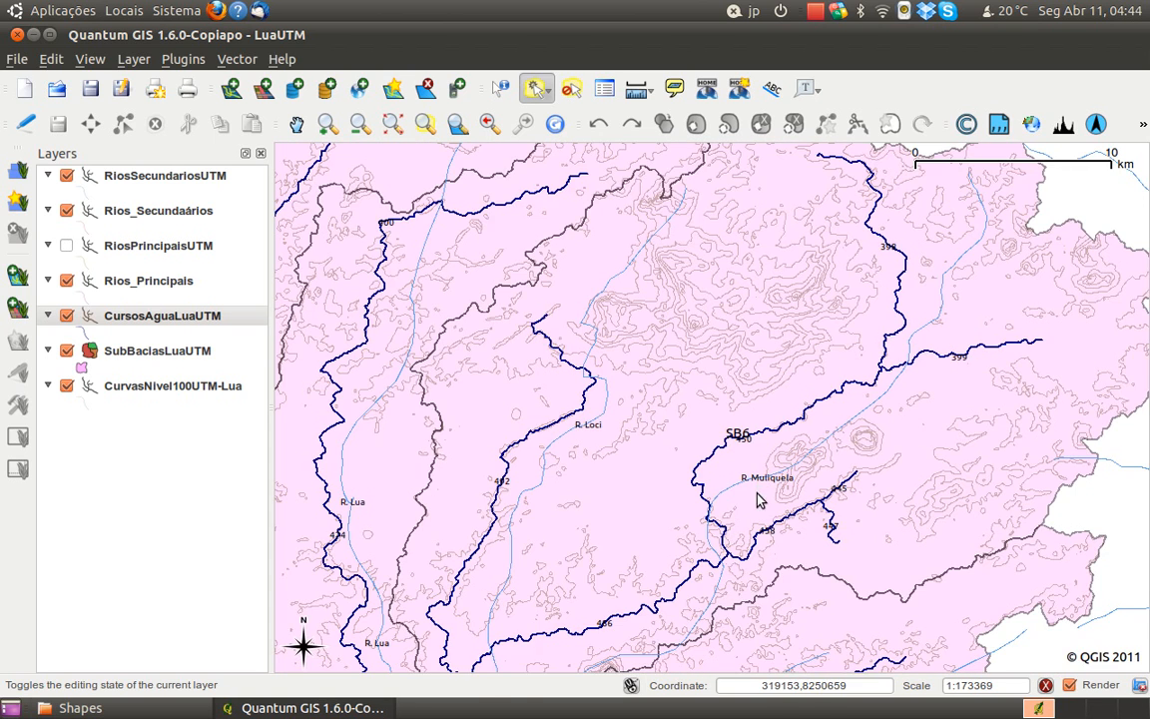
pyautogui.moveTo(755, 500); pyautogui.dragTo(739, 433)
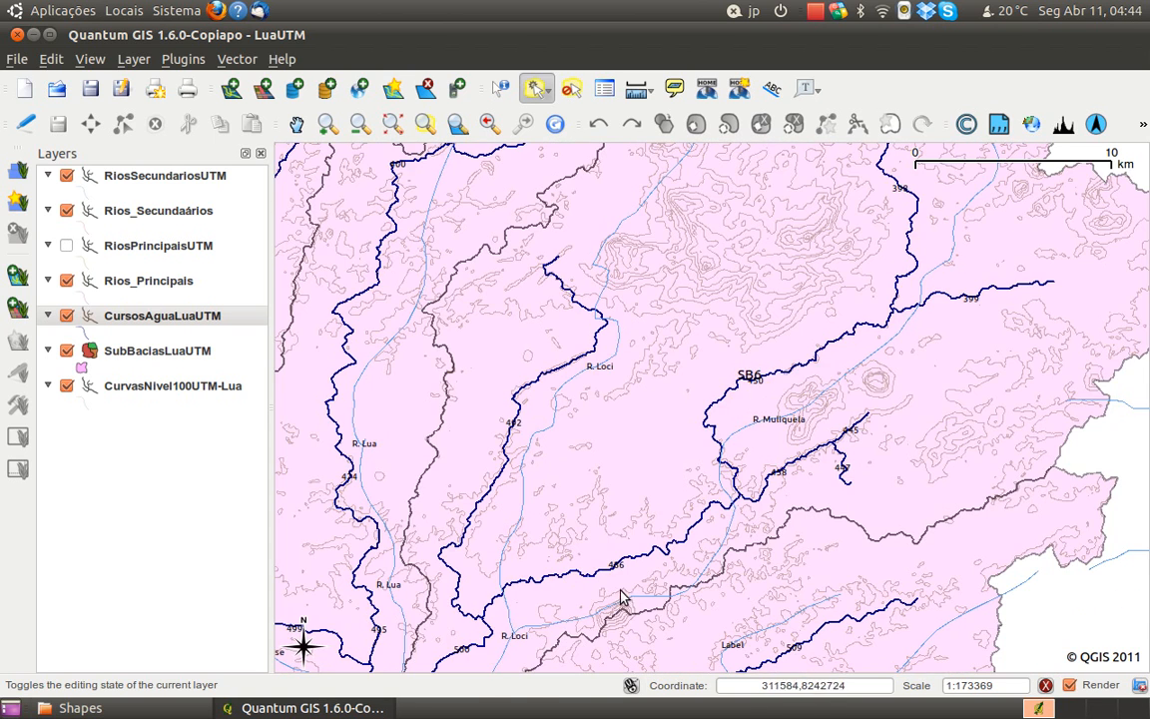
pyautogui.moveTo(619, 589); pyautogui.dragTo(635, 555)
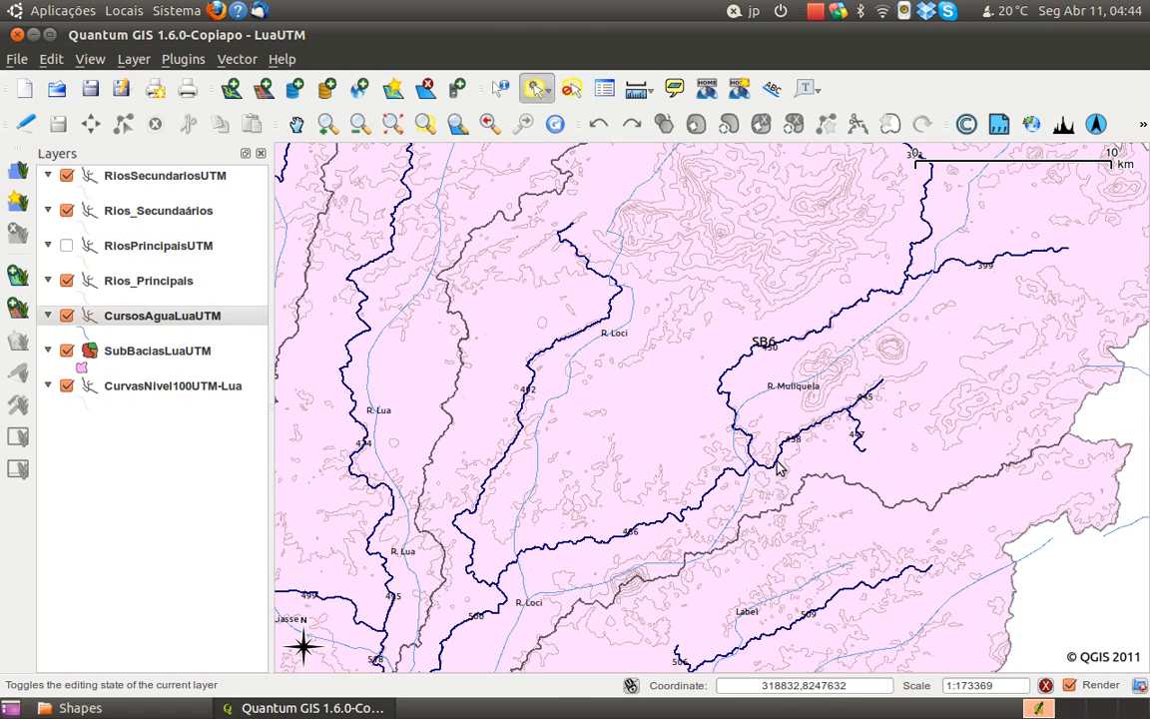
pyautogui.moveTo(779, 469); pyautogui.dragTo(758, 562)
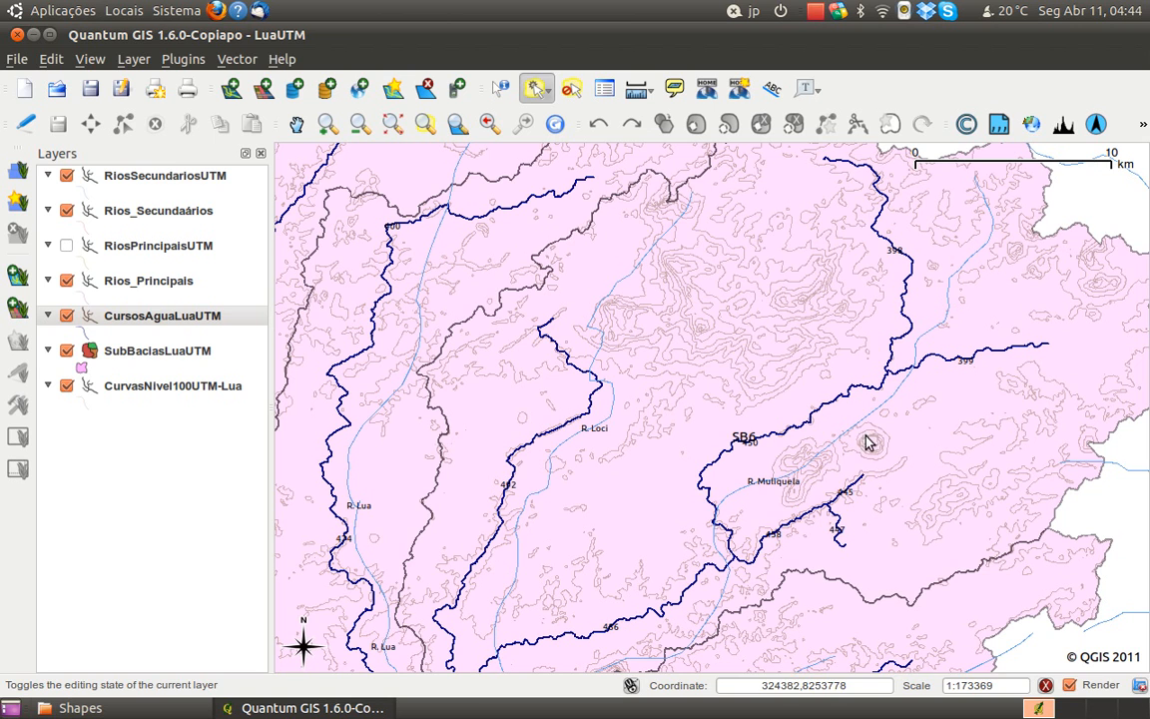
pyautogui.scroll(1, 829, 250)
pyautogui.moveTo(908, 294); pyautogui.dragTo(892, 472)
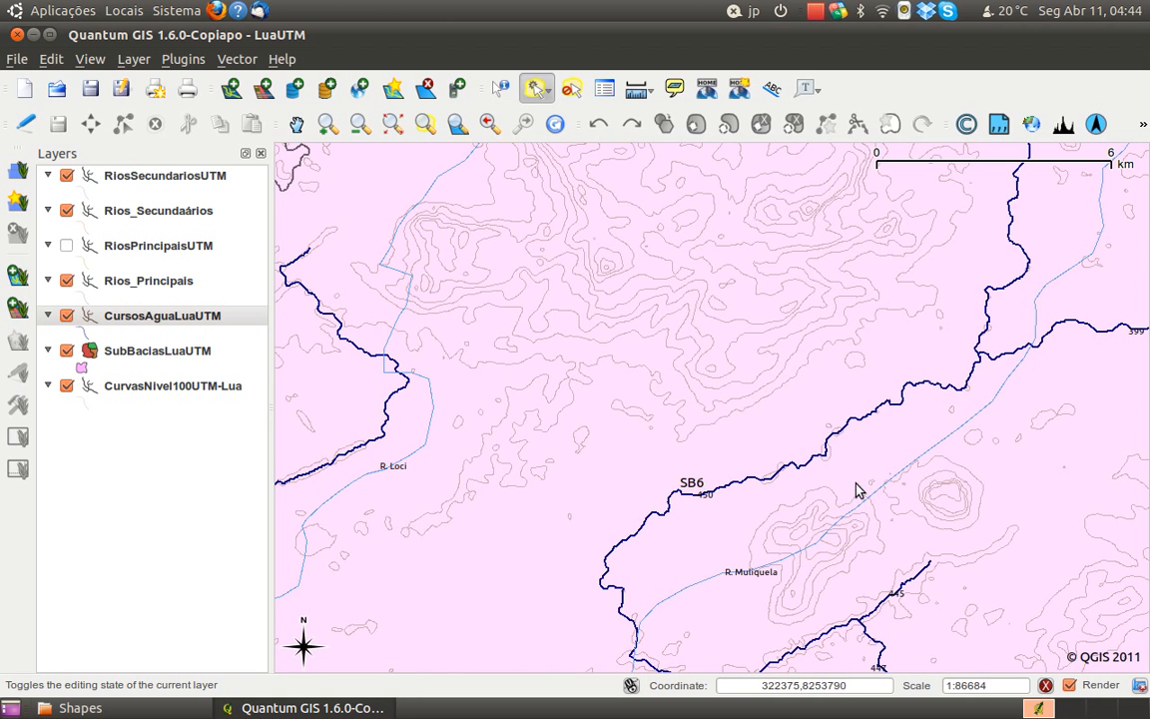
pyautogui.moveTo(670, 577); pyautogui.dragTo(697, 498)
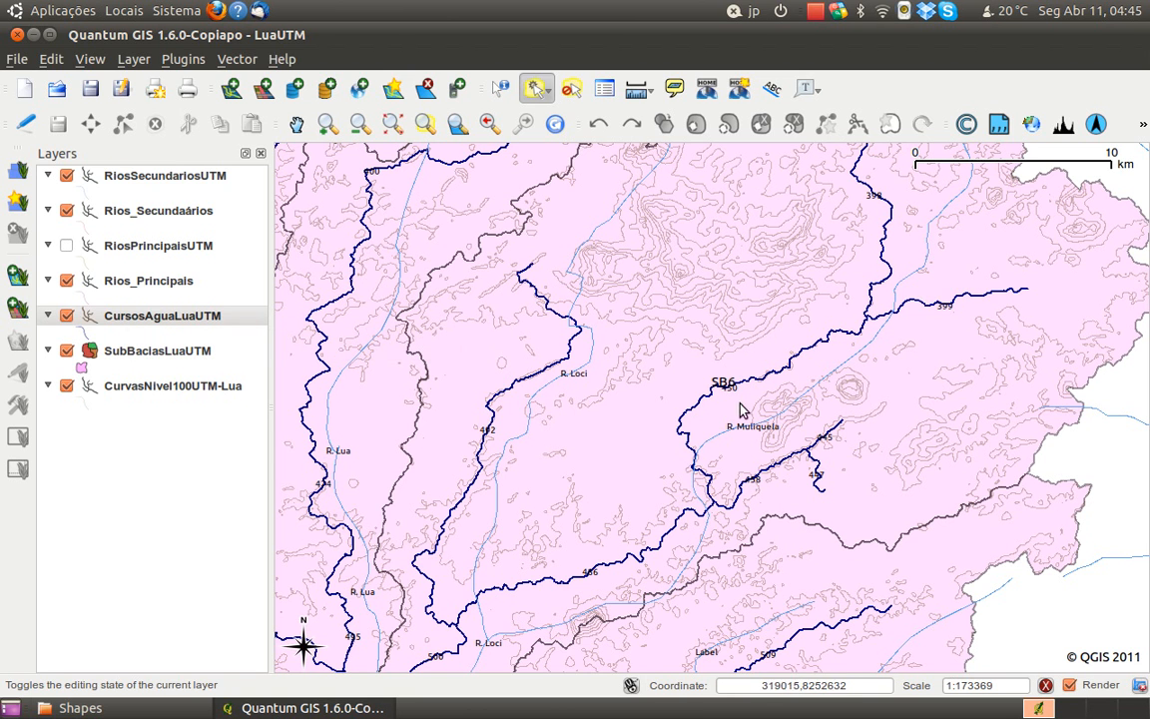
pyautogui.moveTo(784, 454); pyautogui.dragTo(932, 435)
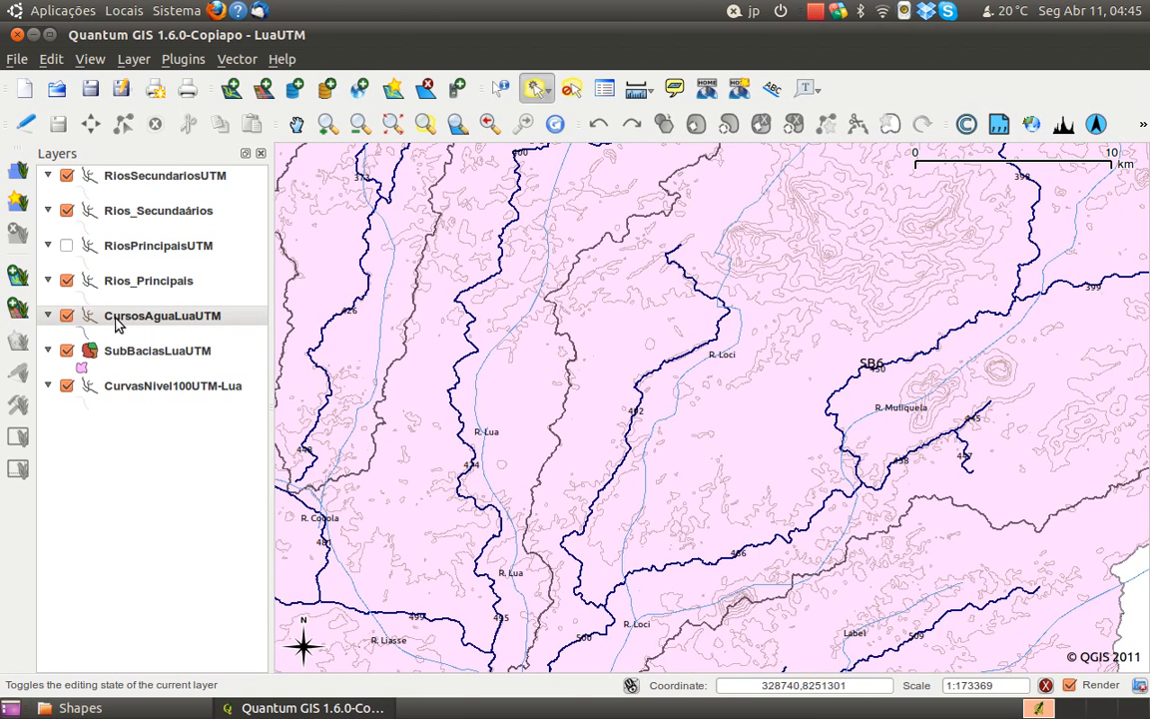
# Open the attribute table of the CursosAguaLuaUTM layer and enable editing in it
pyautogui.rightClick(118, 321)
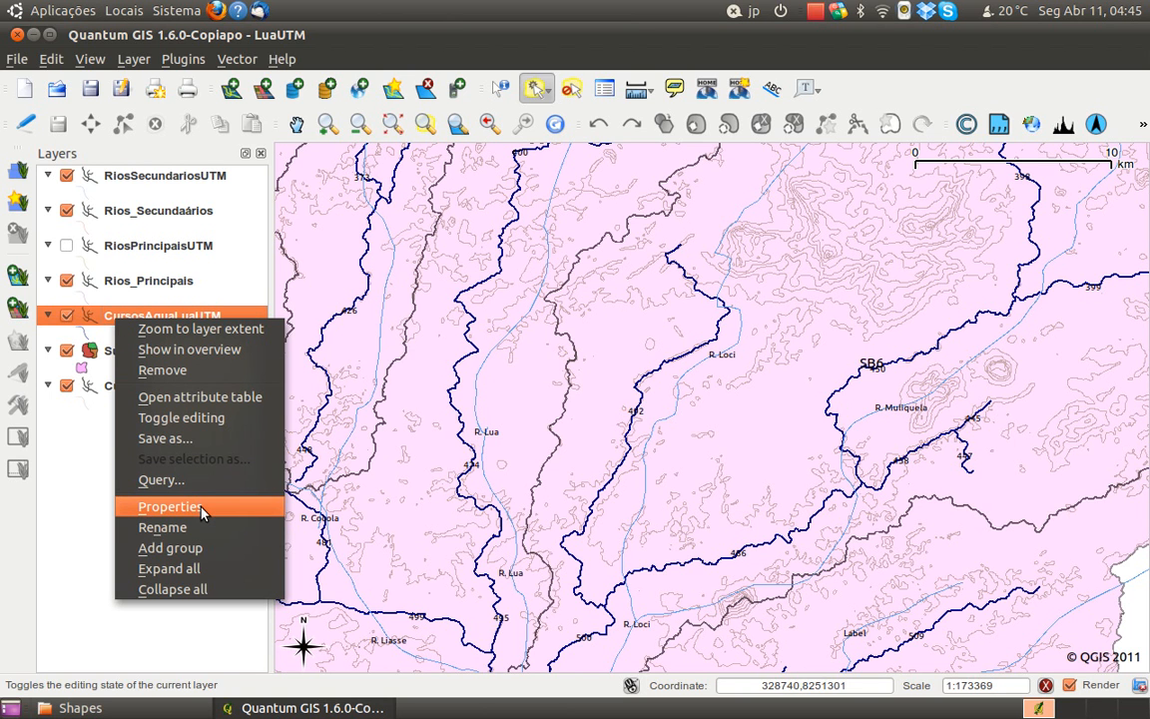
pyautogui.click(204, 398)
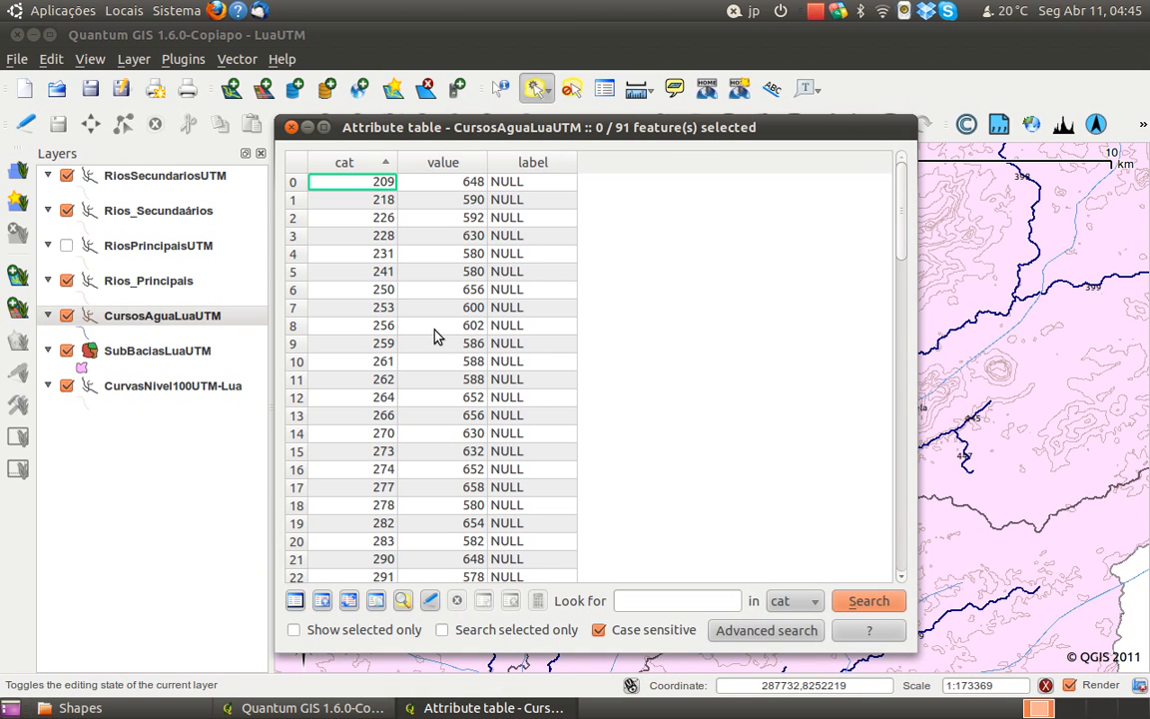
pyautogui.scroll(-6, 393, 330)
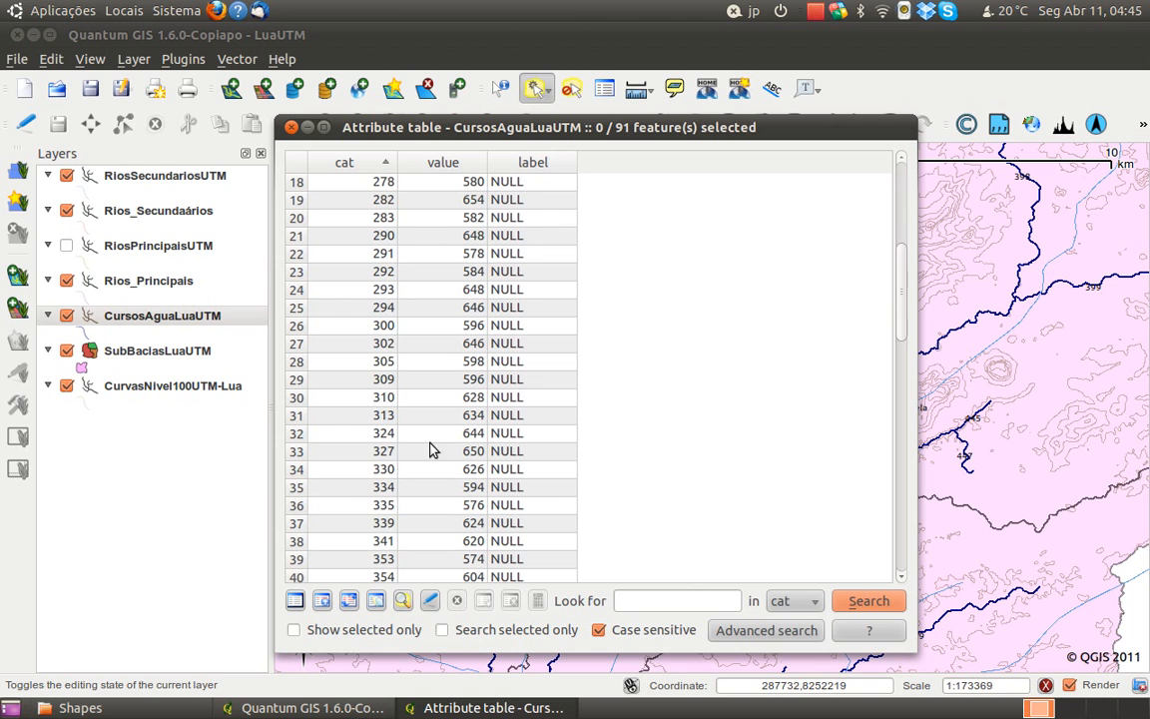
pyautogui.click(431, 601)
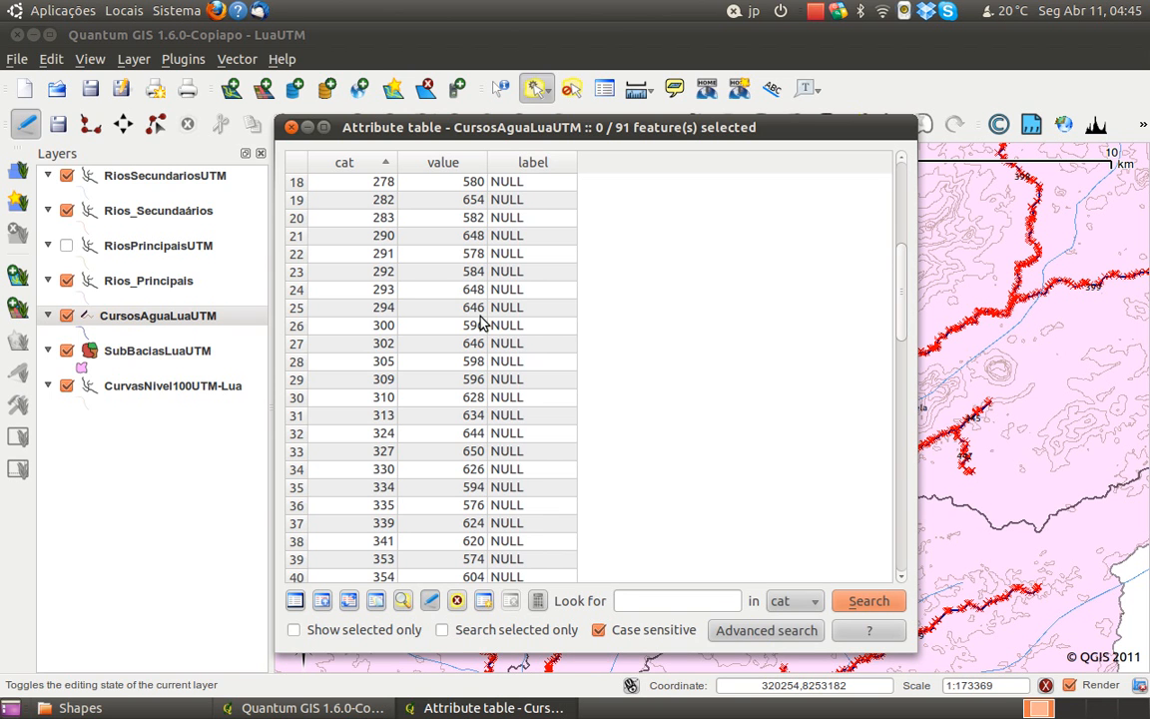
# Set the label field of the watercourse with cat 399 to Muliquela
pyautogui.scroll(4, 439, 235)
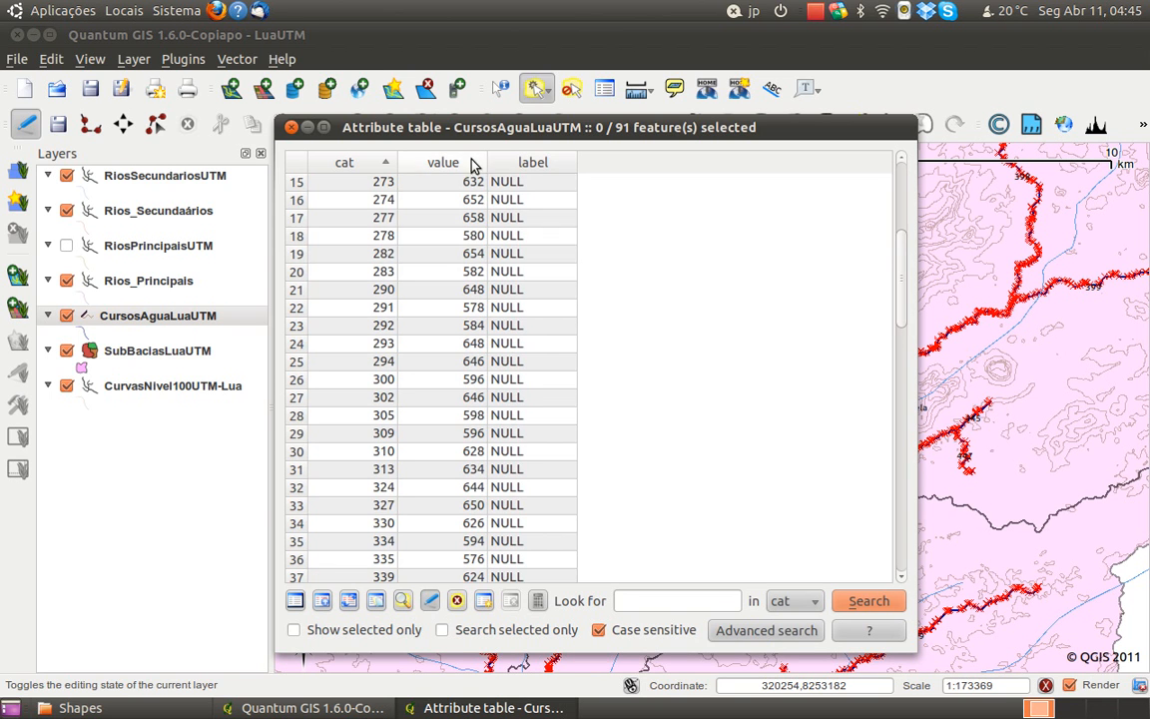
pyautogui.scroll(2, 483, 220)
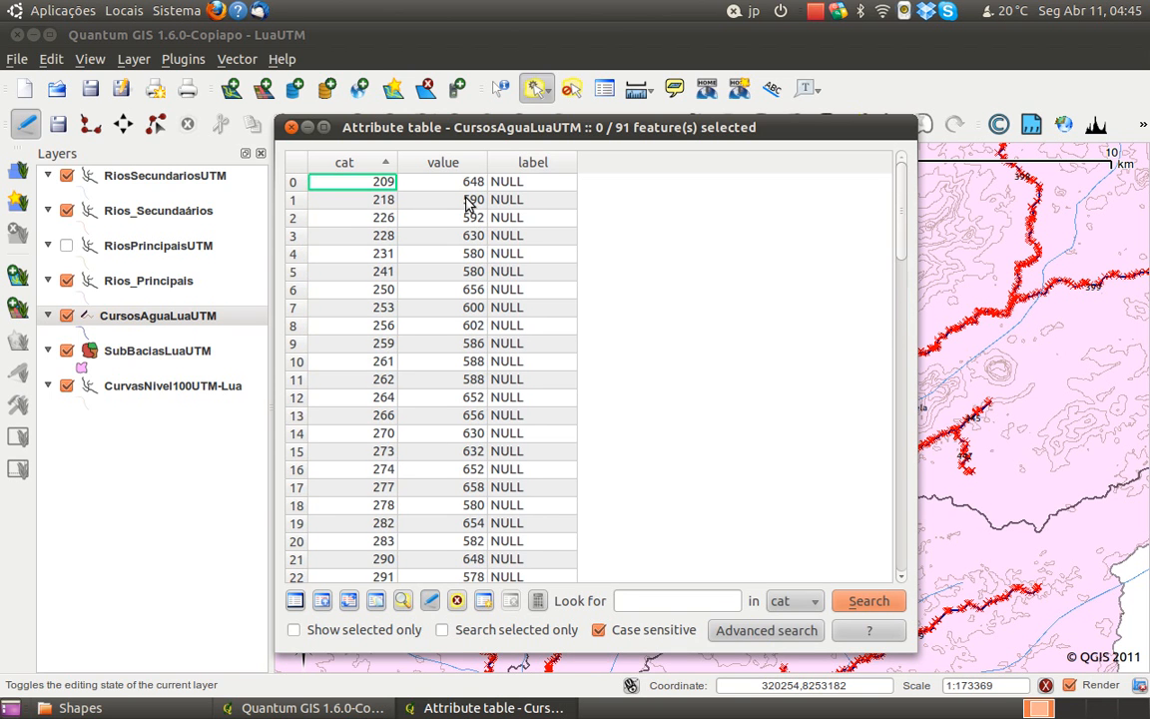
pyautogui.scroll(-6, 374, 250)
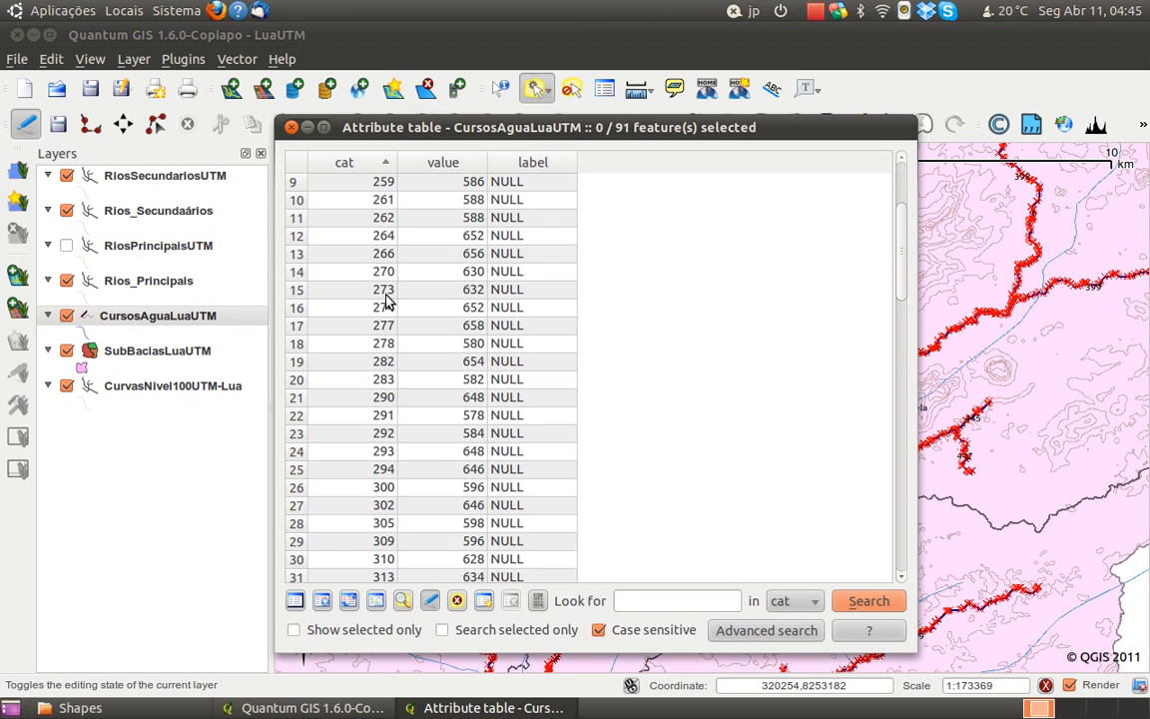
pyautogui.scroll(-17, 388, 319)
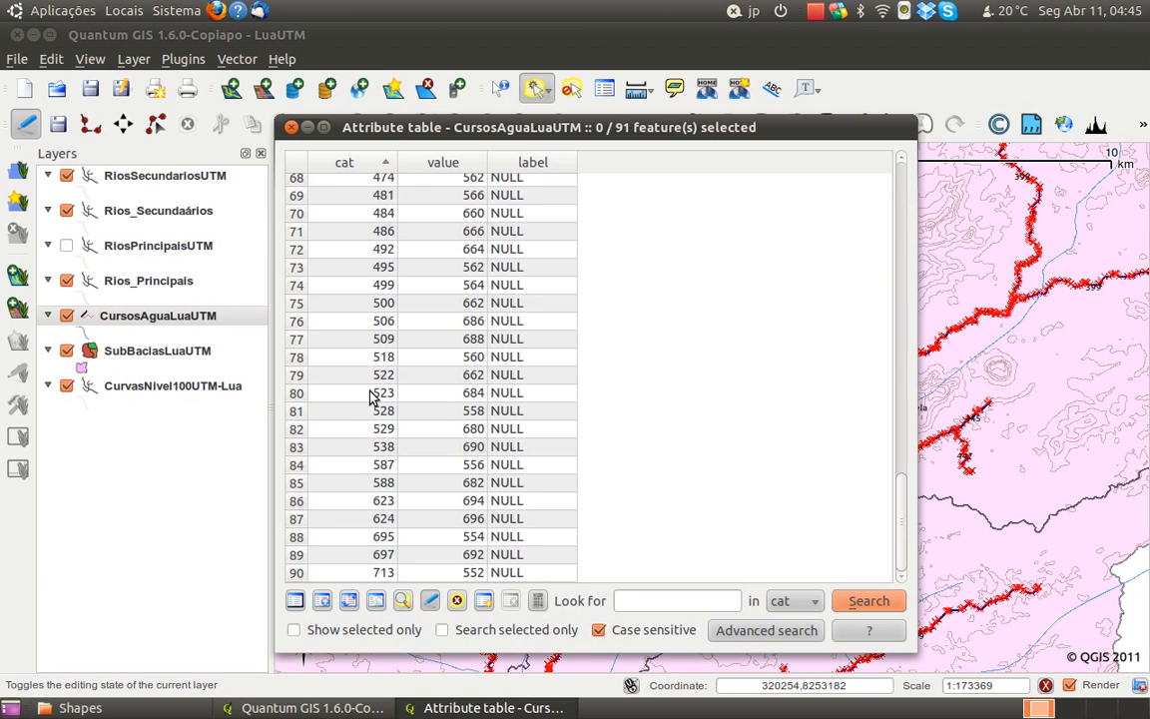
pyautogui.scroll(8, 370, 389)
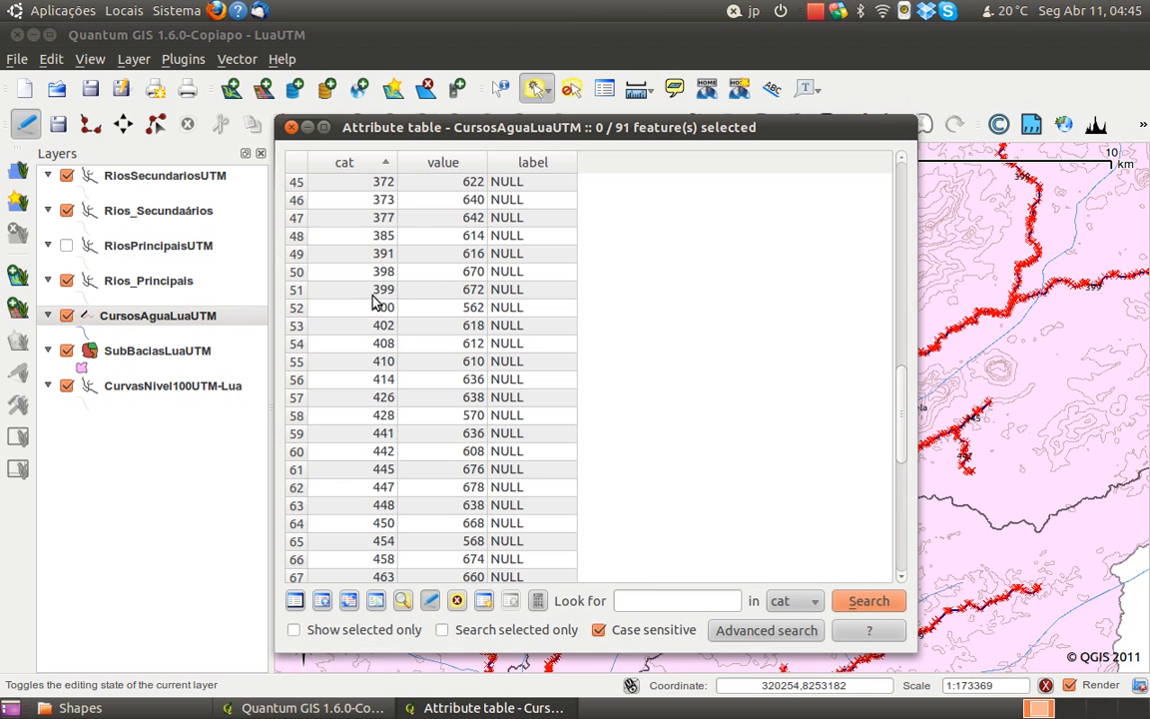
pyautogui.doubleClick(507, 291)
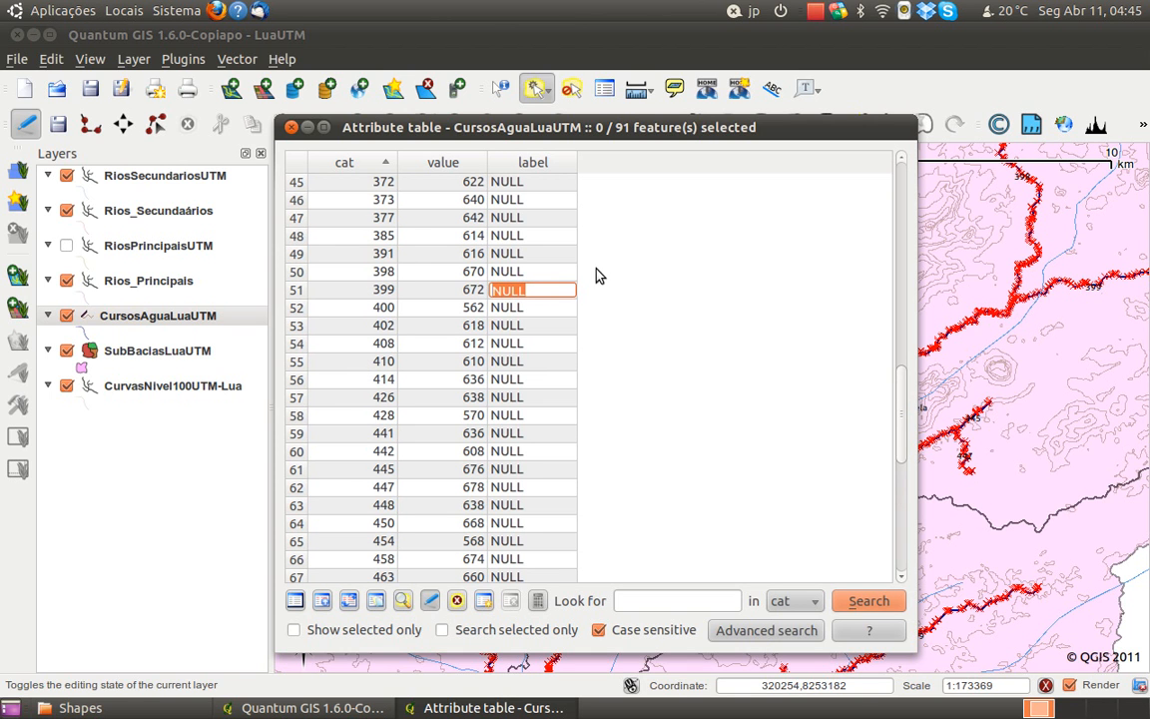
pyautogui.write('Muliquela')
pyautogui.click(554, 308)
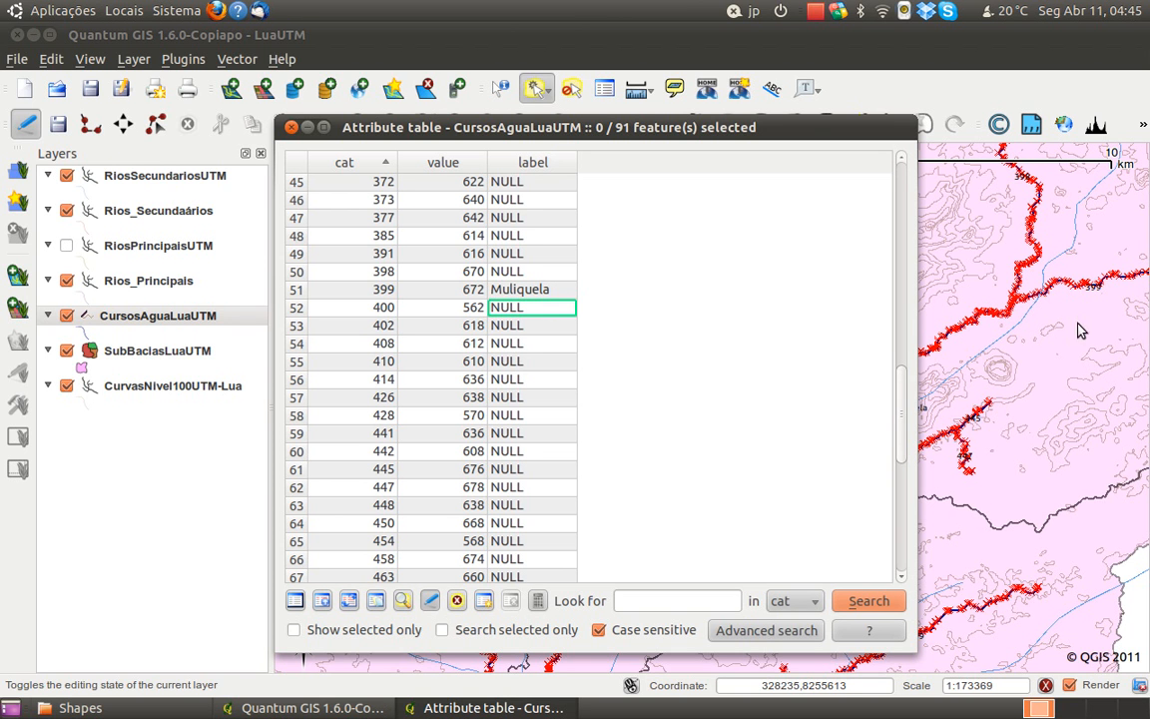
# Reset the label of the watercourse with cat 399 to NULL
pyautogui.moveTo(798, 127); pyautogui.dragTo(717, 156)
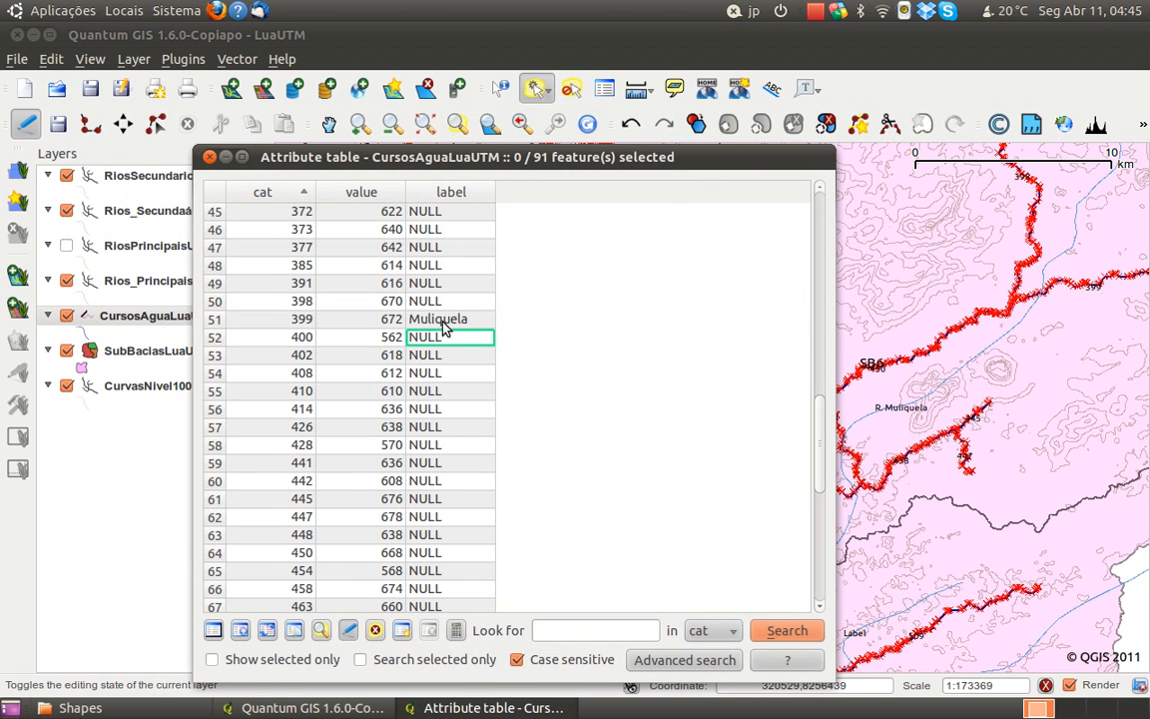
pyautogui.click(444, 323)
pyautogui.doubleClick(432, 319)
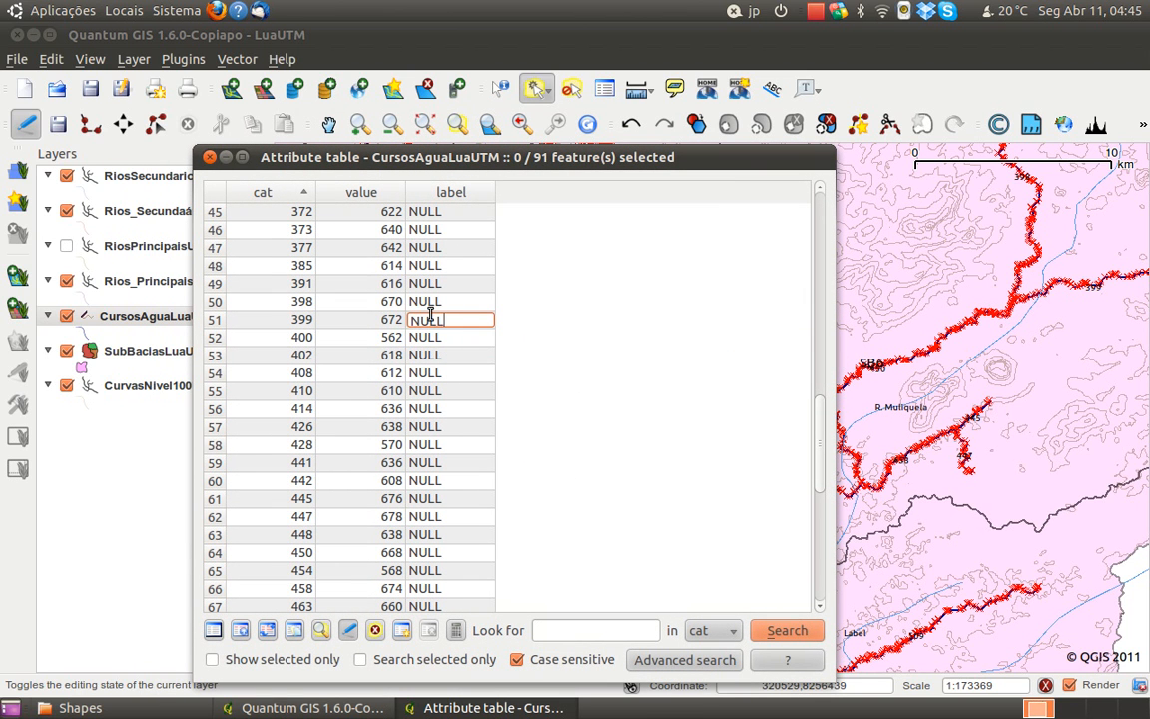
# Set the label field of the watercourse with cat 398 to Muliquela
pyautogui.click(434, 303)
pyautogui.doubleClick(433, 302)
pyautogui.write('Muliqu')
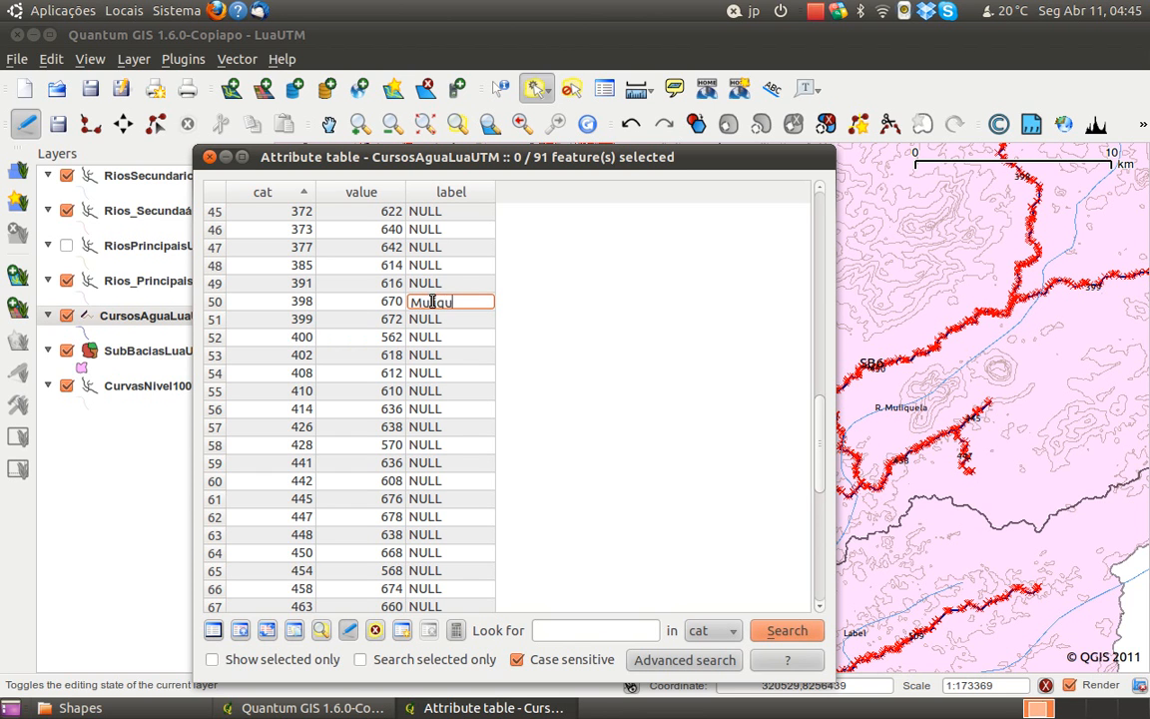
pyautogui.write('ela')
pyautogui.click(465, 337)
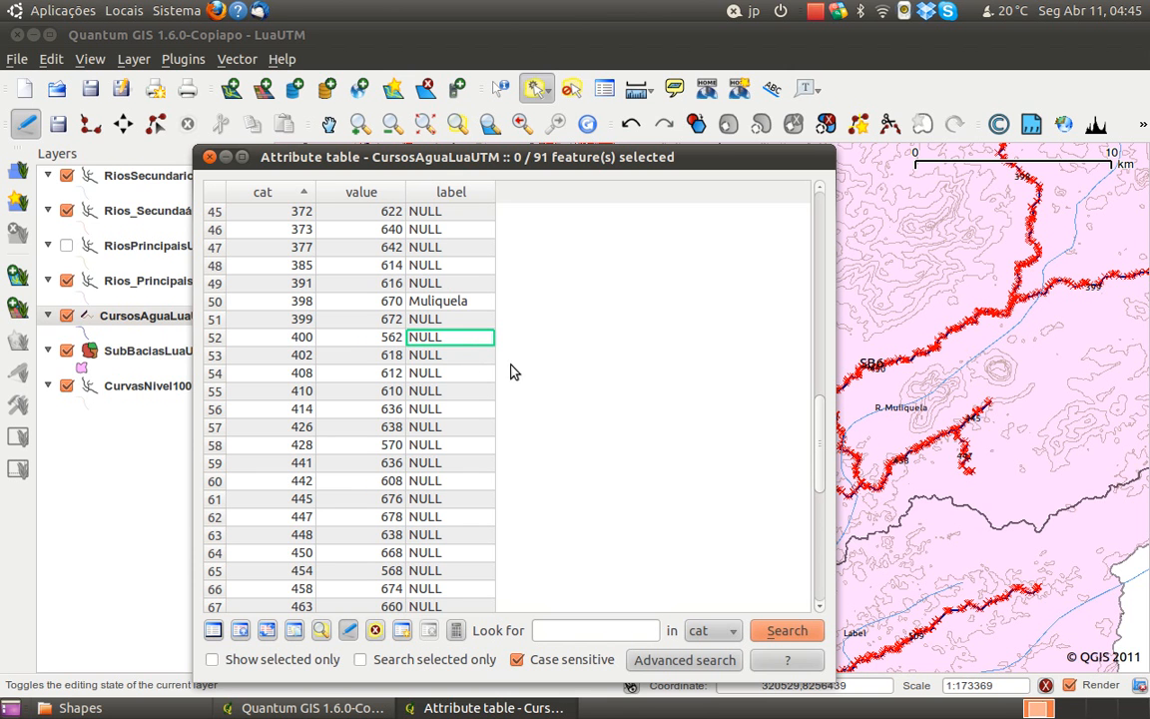
# Examine the segment numbers of the watercourse between R. Muliquela and R. Loci on the map
pyautogui.moveTo(672, 157); pyautogui.dragTo(356, 227)
pyautogui.scroll(1, 754, 564)
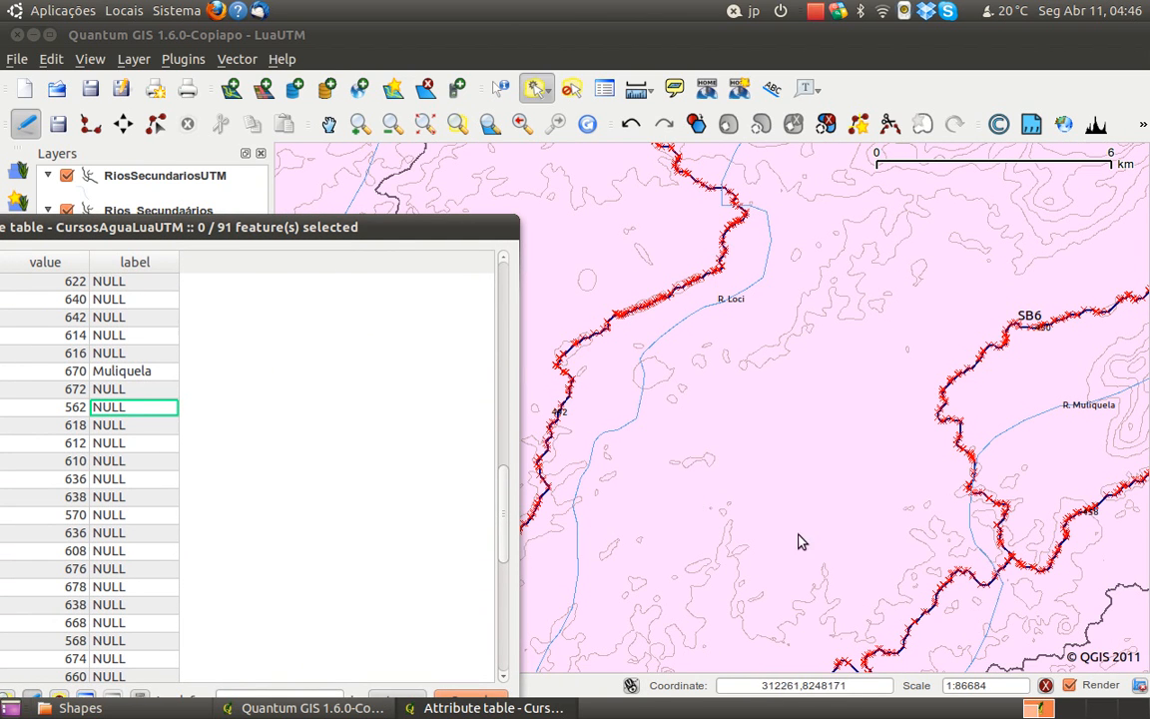
pyautogui.moveTo(807, 548); pyautogui.dragTo(770, 303)
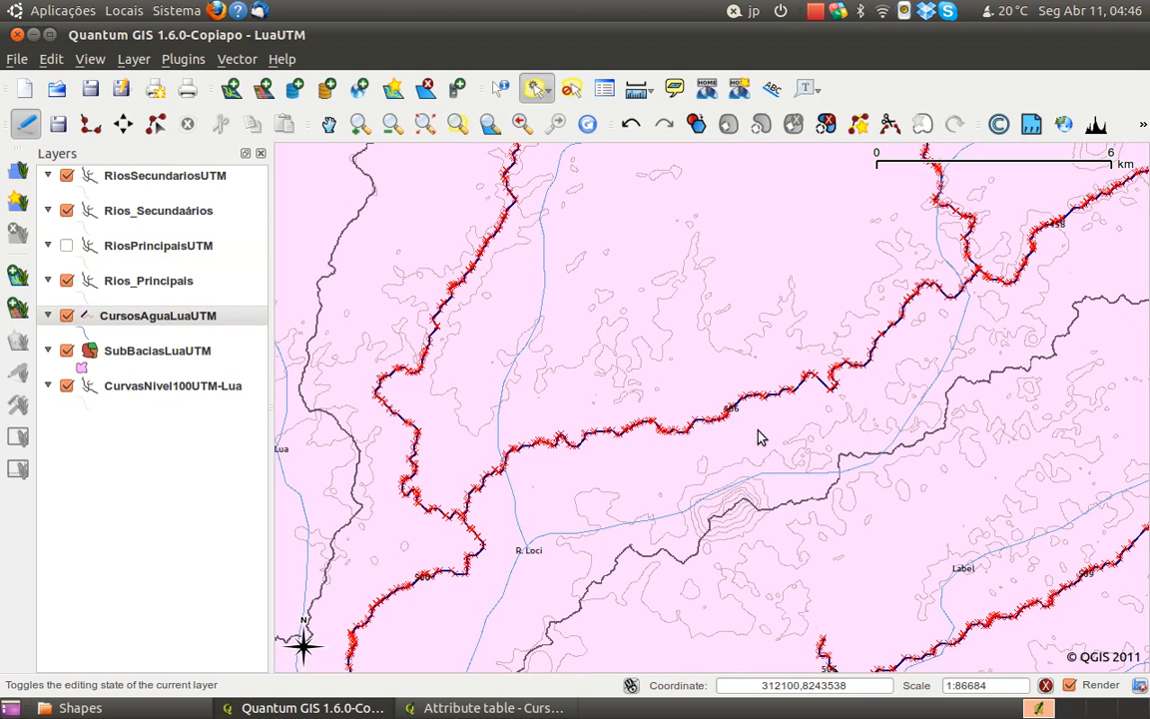
pyautogui.scroll(1, 742, 429)
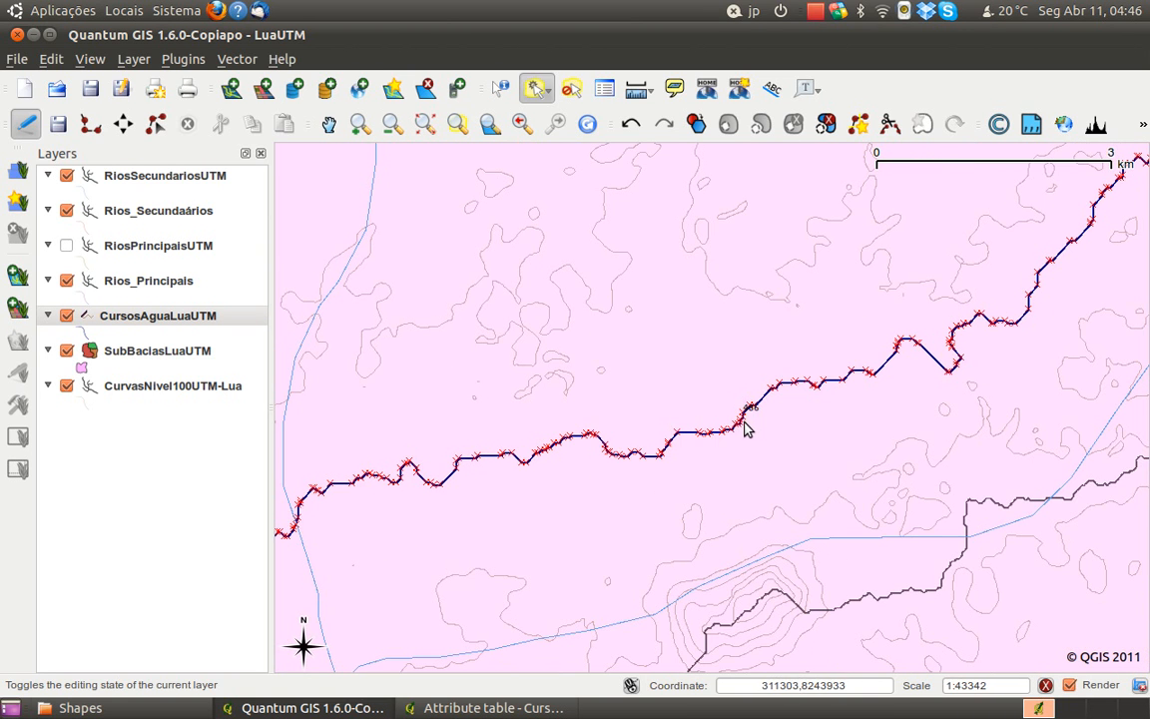
pyautogui.scroll(1, 751, 423)
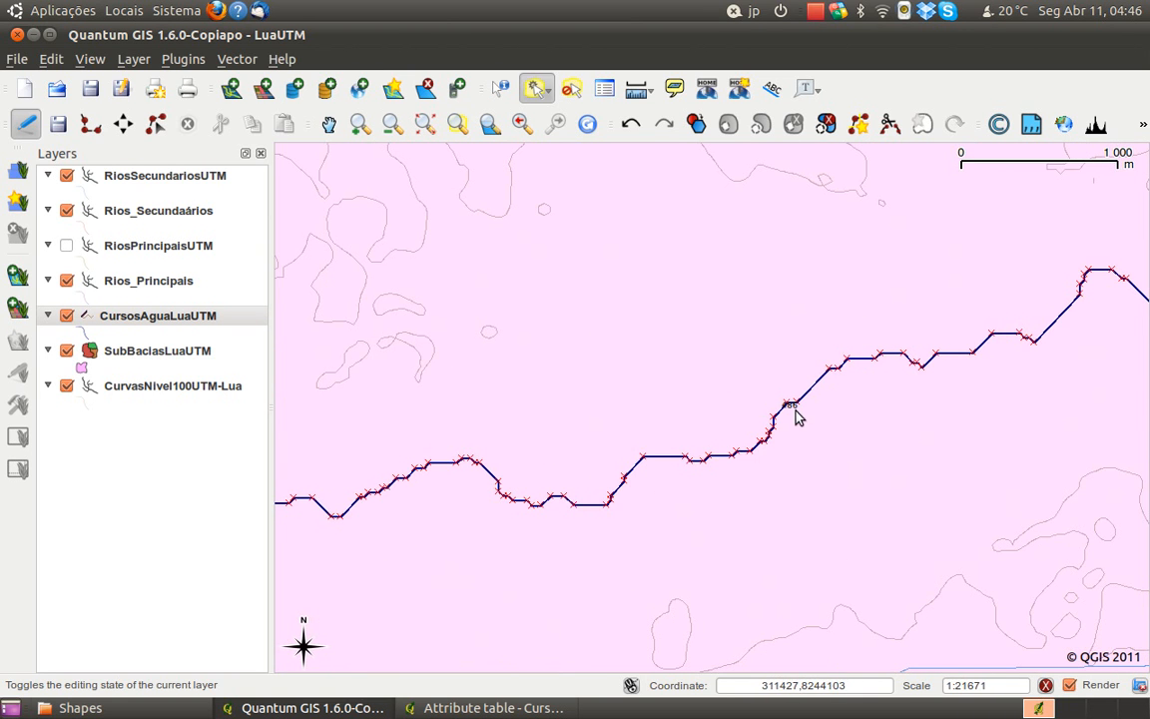
pyautogui.scroll(-1, 799, 415)
pyautogui.scroll(-1, 804, 412)
pyautogui.scroll(-1, 804, 412)
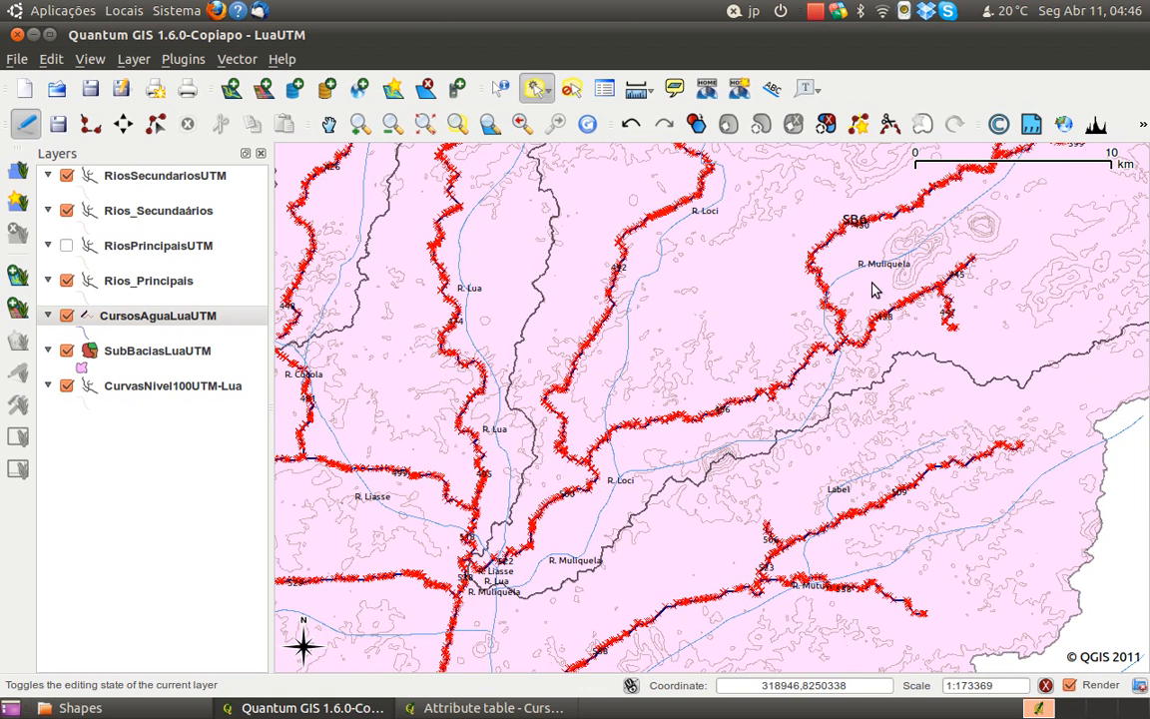
# Set the label field of the watercourse with cat 450 to Muliquela in the attribute table
pyautogui.click(539, 708)
pyautogui.moveTo(245, 228); pyautogui.dragTo(560, 35)
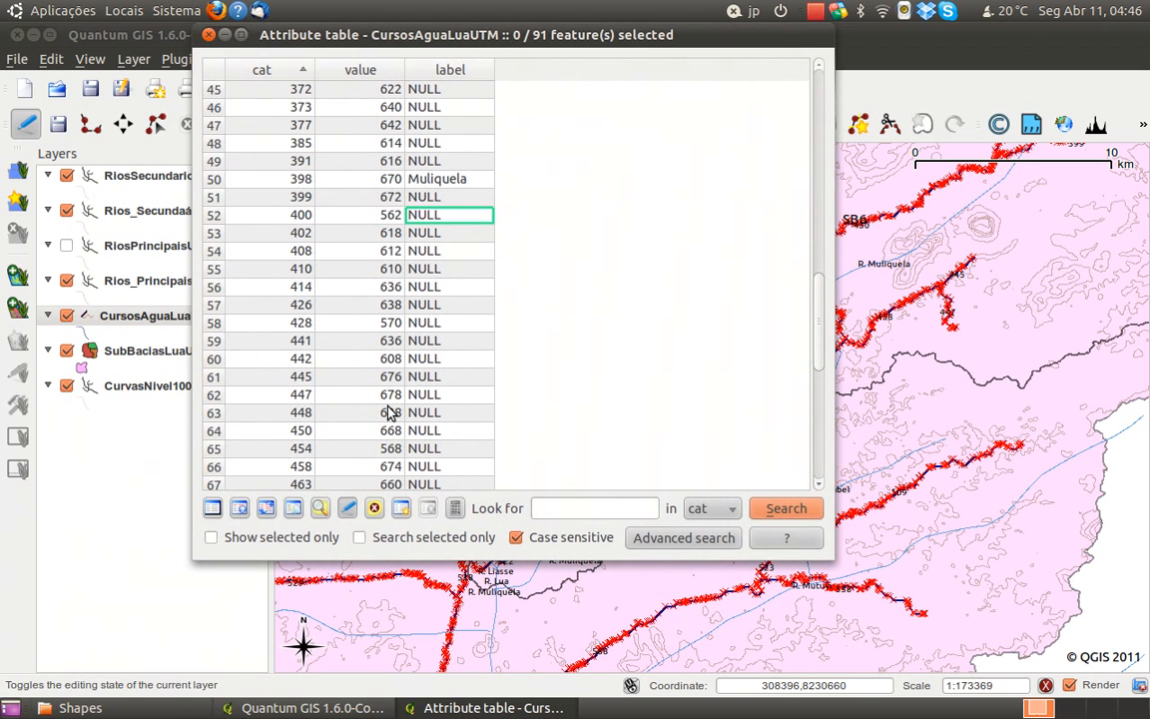
pyautogui.doubleClick(431, 431)
pyautogui.write('Muliquela')
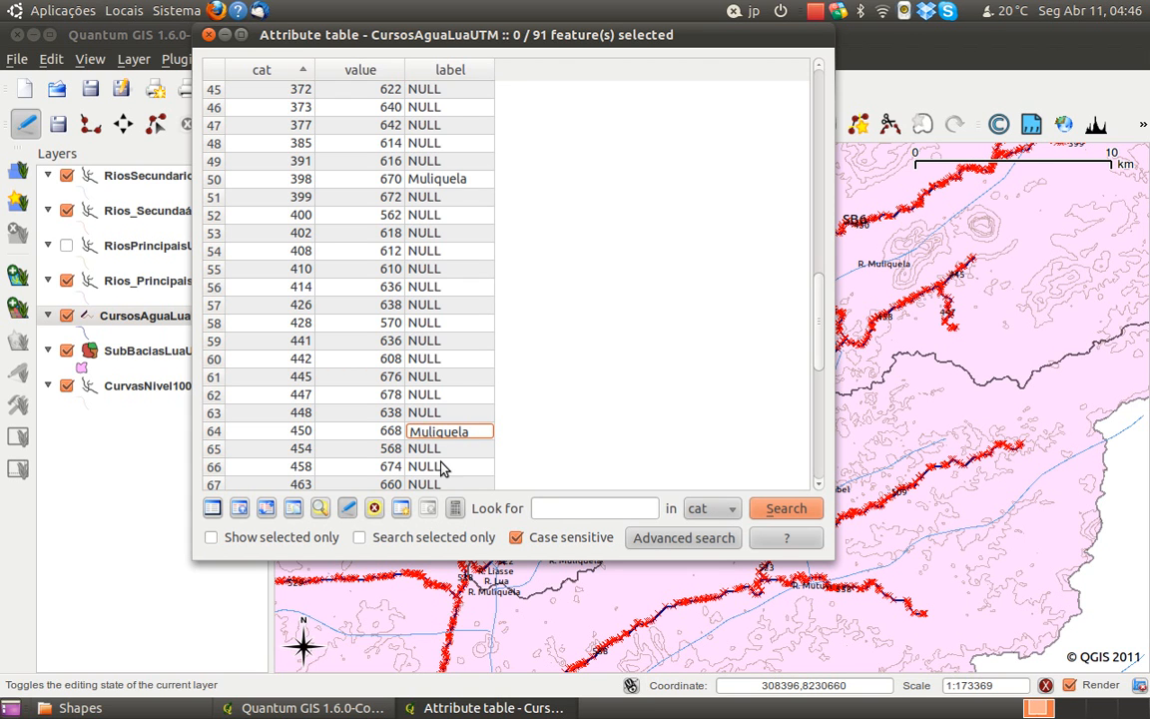
pyautogui.click(443, 468)
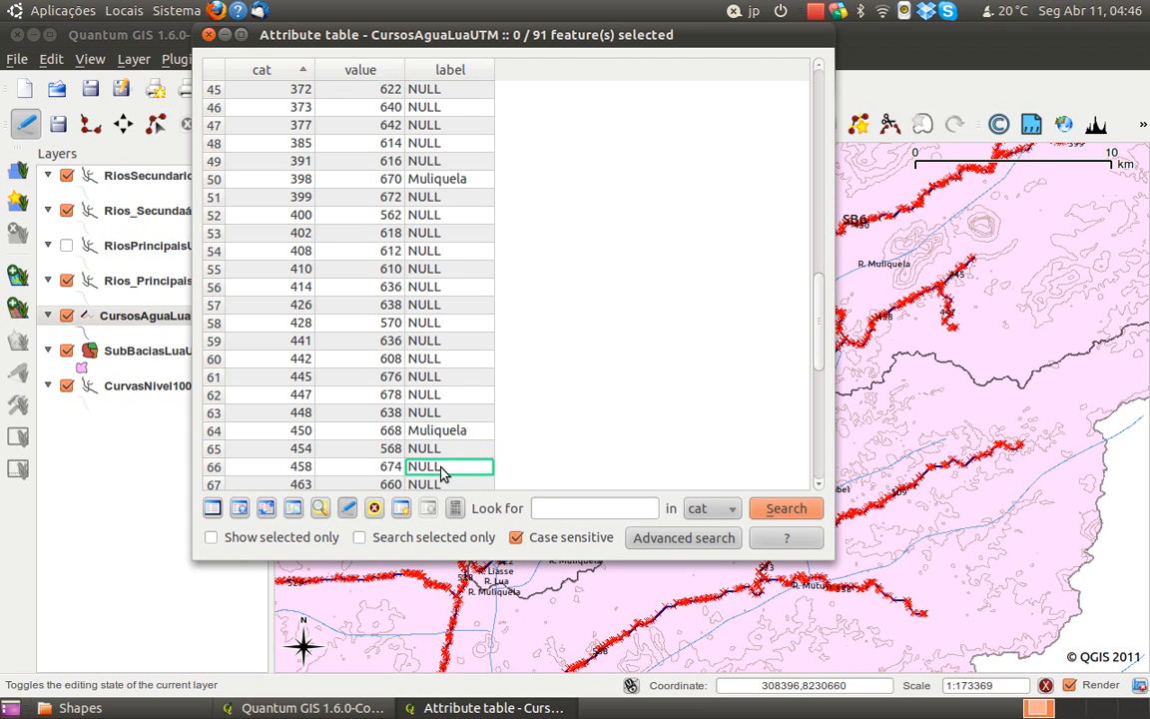
# Set the label field of the watercourse with cat 486 to Muliquela
pyautogui.moveTo(820, 375); pyautogui.dragTo(833, 427)
pyautogui.doubleClick(452, 236)
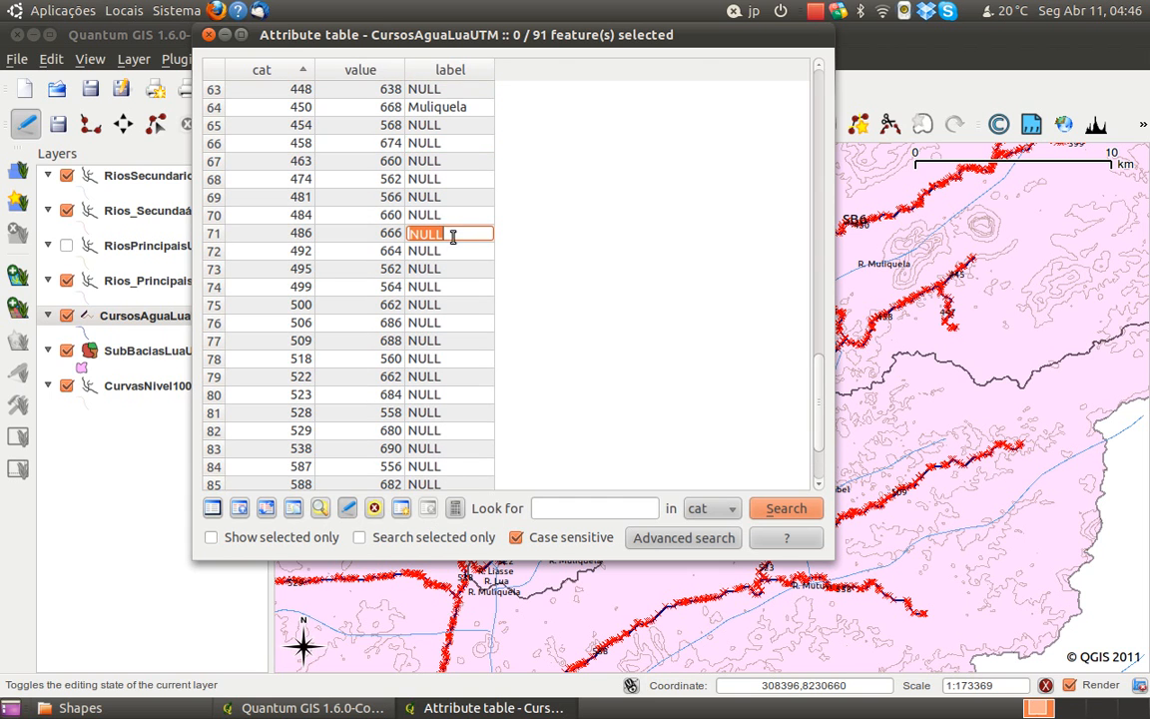
pyautogui.write('Muliquela')
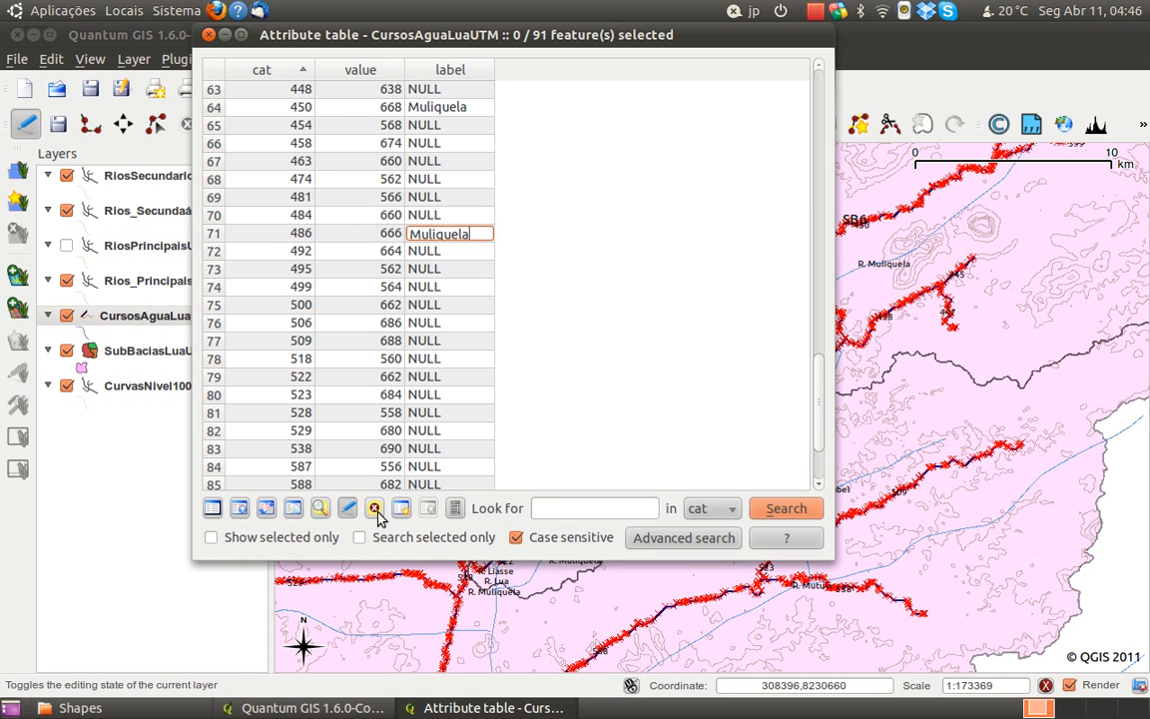
pyautogui.click(450, 252)
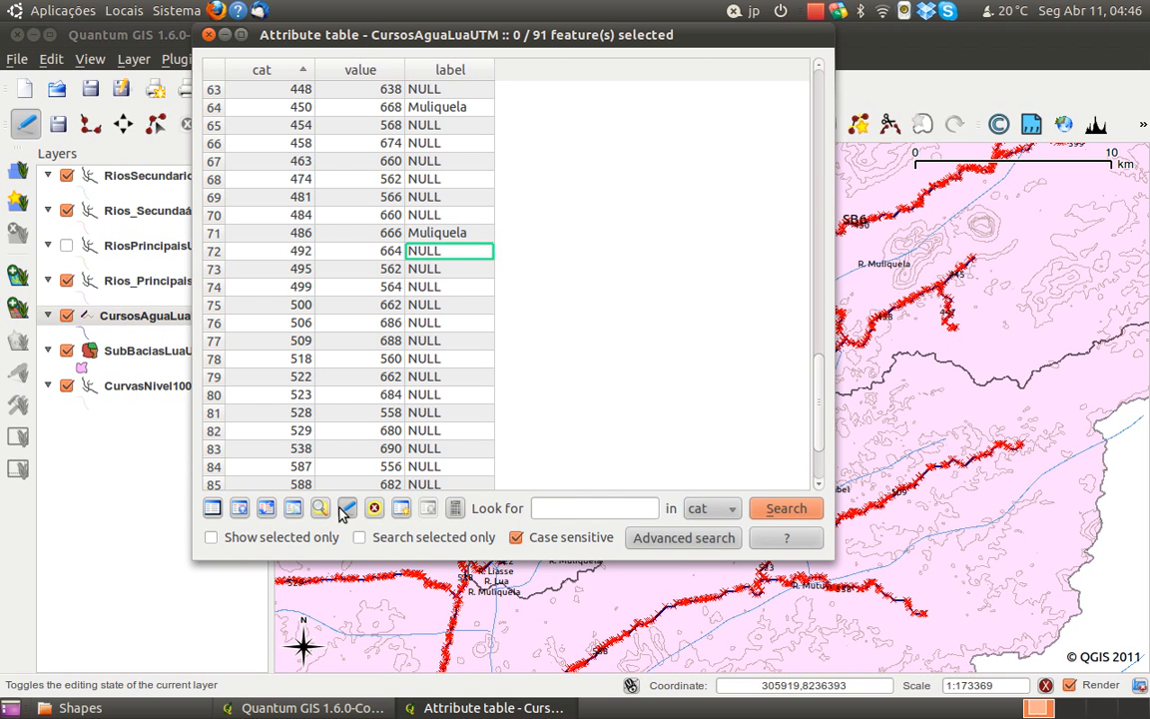
# Close the attribute table, then stop editing CursosAguaLuaUTM and save its changes
pyautogui.moveTo(291, 46); pyautogui.dragTo(302, 88)
pyautogui.click(220, 75)
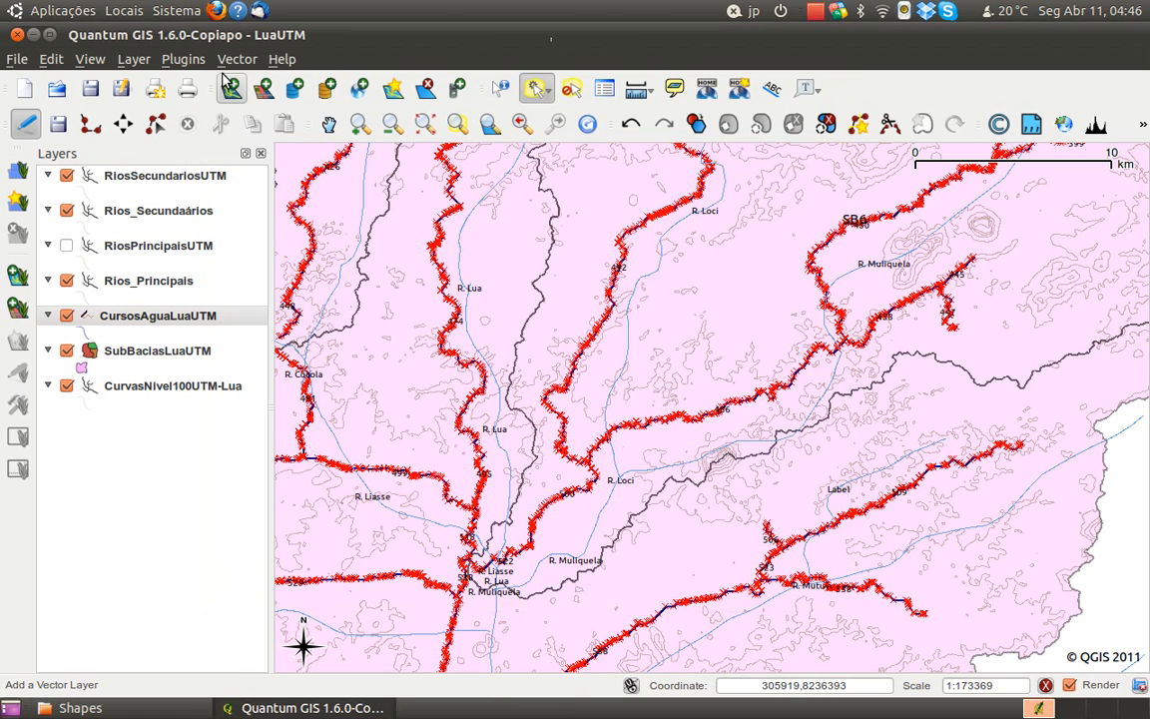
pyautogui.moveTo(732, 319); pyautogui.dragTo(686, 352)
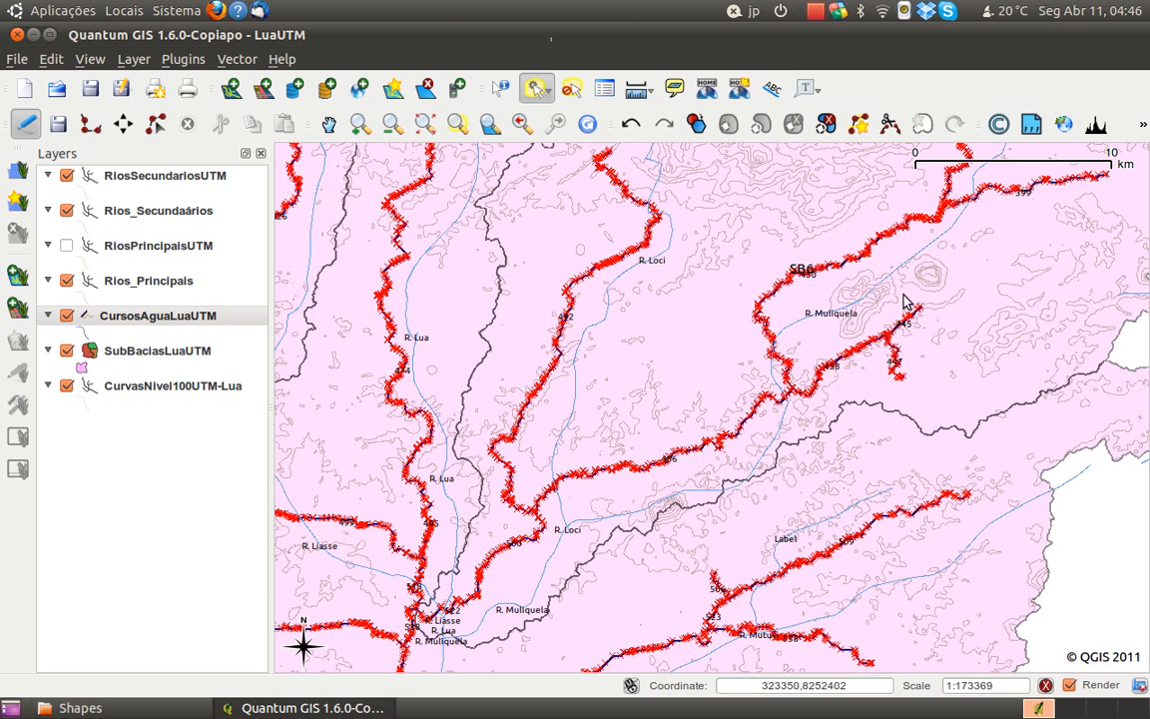
pyautogui.moveTo(907, 302); pyautogui.dragTo(864, 365)
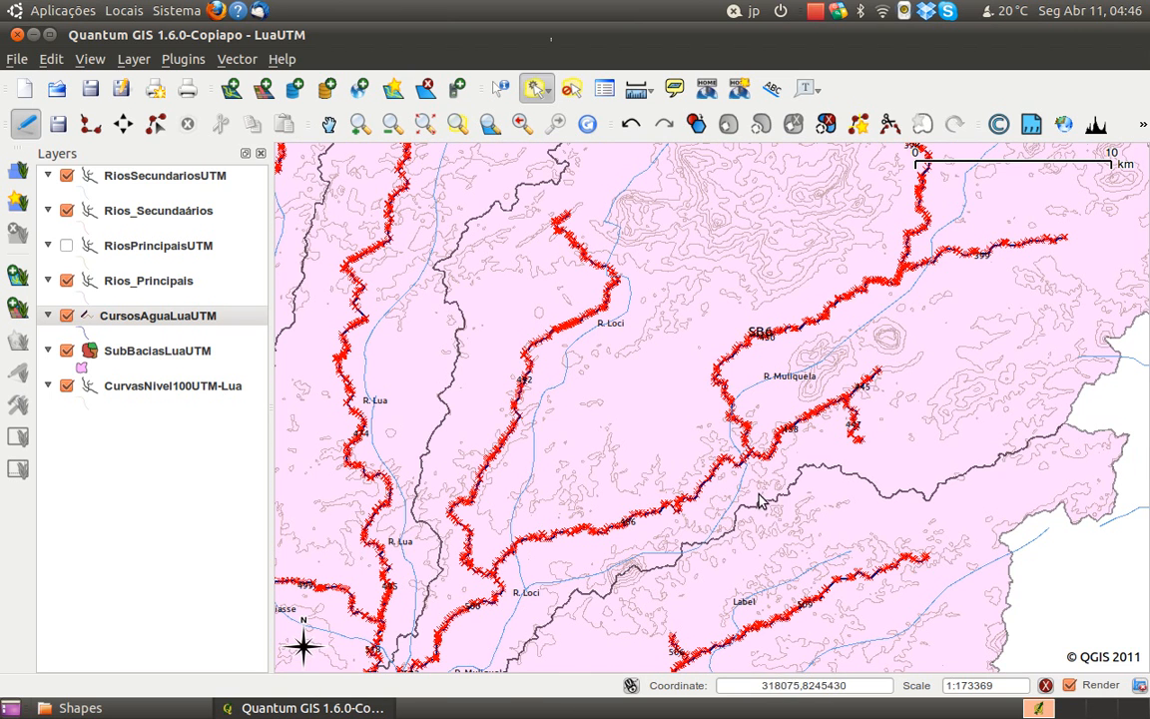
pyautogui.moveTo(764, 399); pyautogui.dragTo(752, 428)
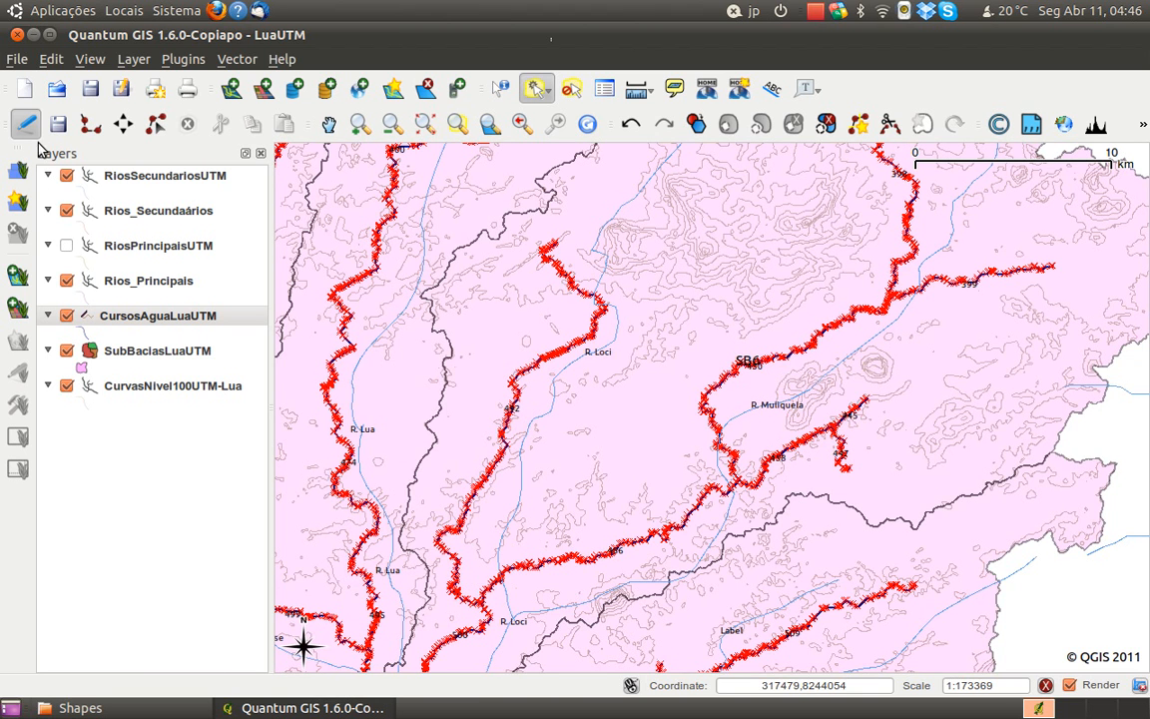
pyautogui.moveTo(734, 301); pyautogui.dragTo(696, 350)
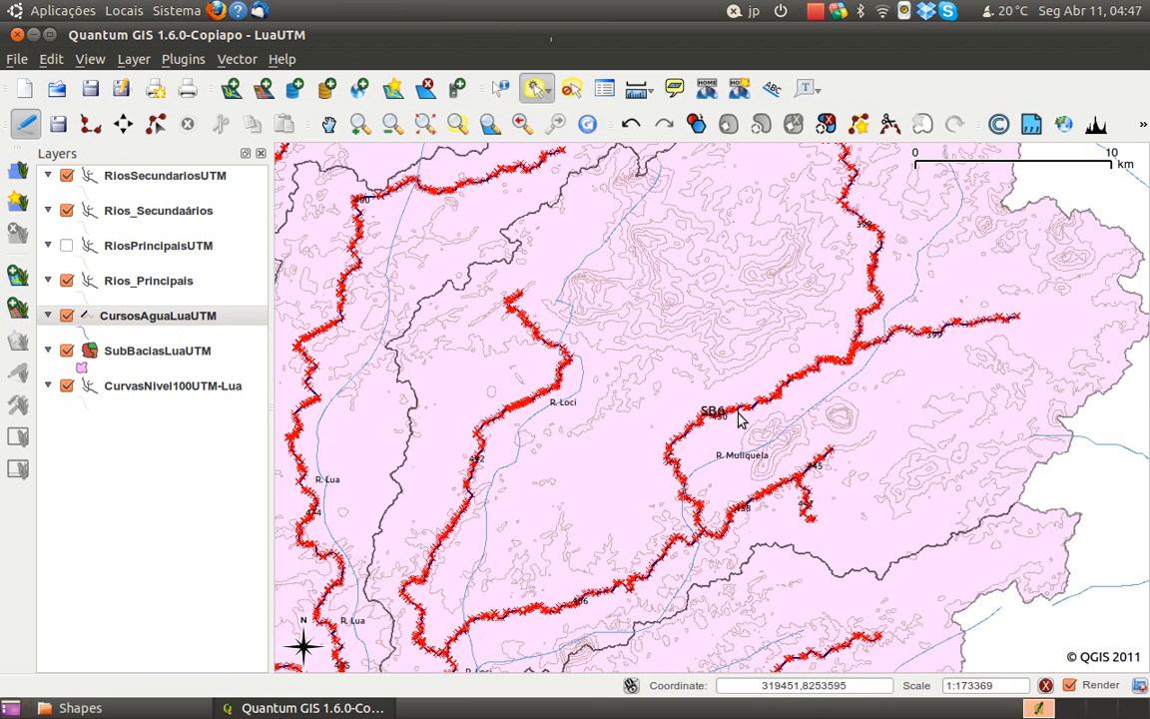
pyautogui.click(26, 124)
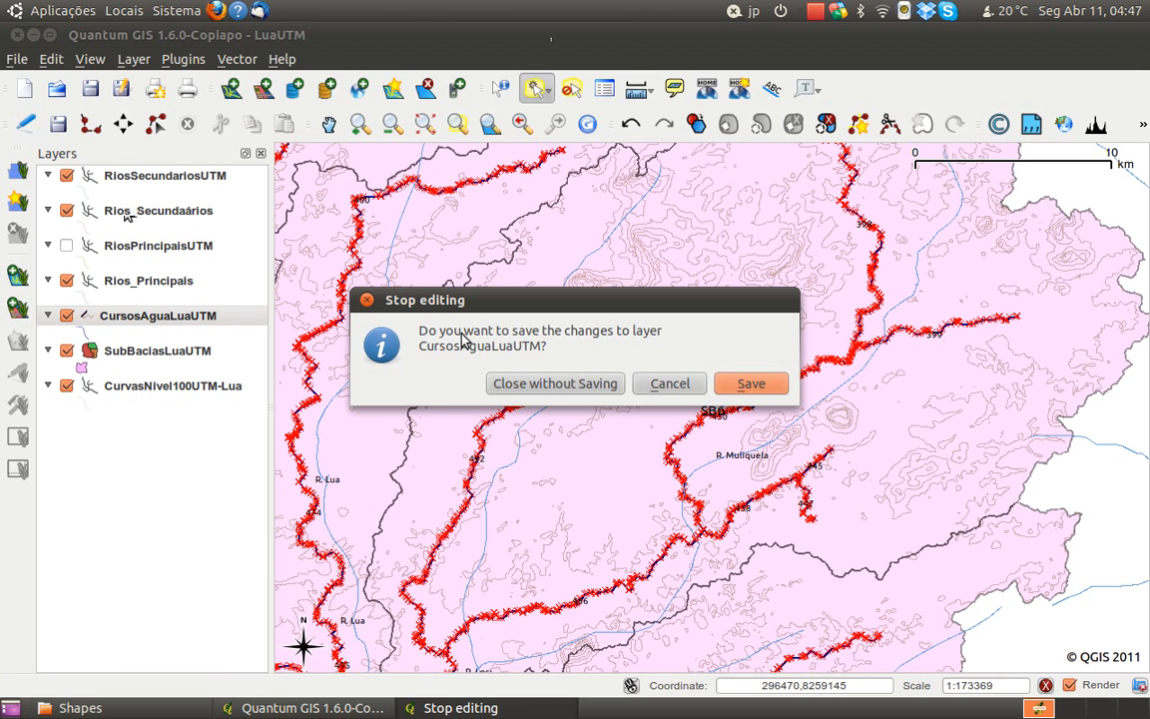
pyautogui.click(735, 385)
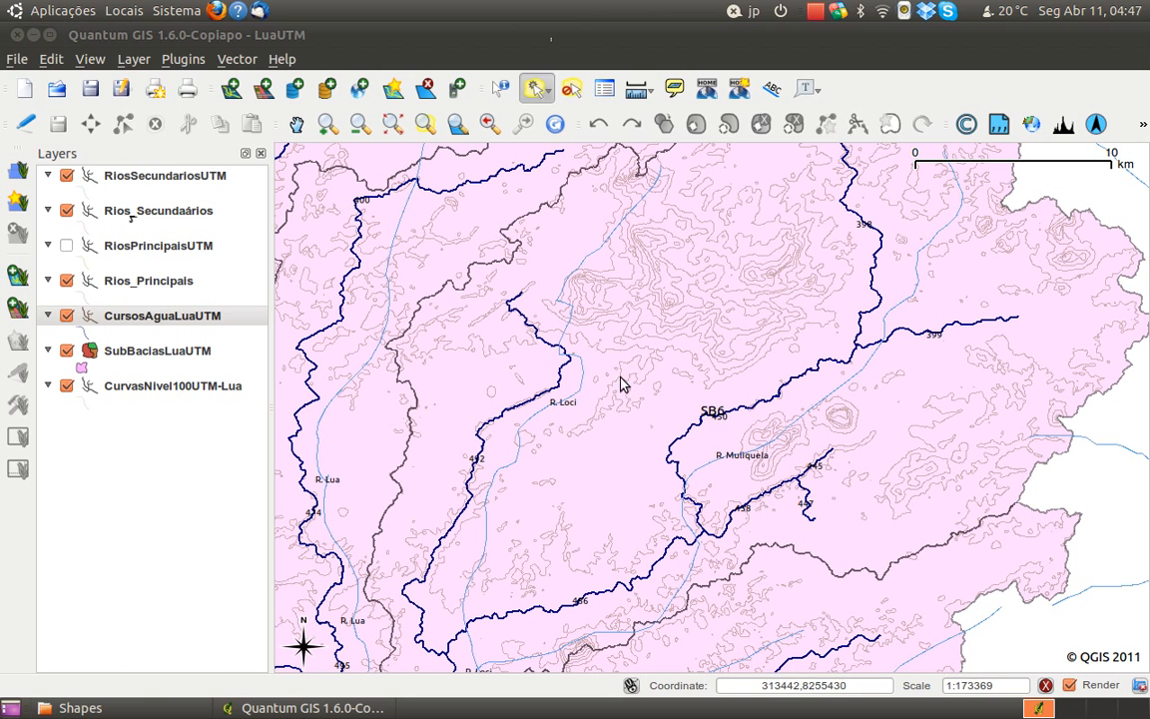
# Label the CursosAguaLuaUTM layer from its label field and check the names along the Muliquela watercourse
pyautogui.rightClick(143, 325)
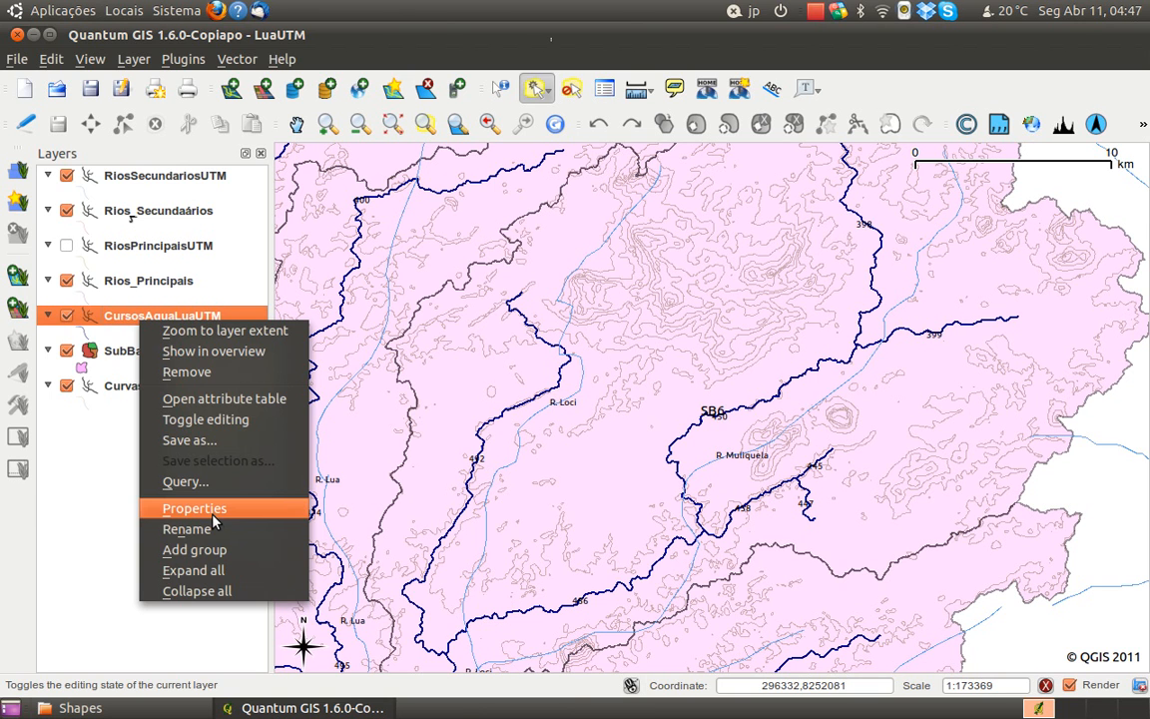
pyautogui.click(211, 515)
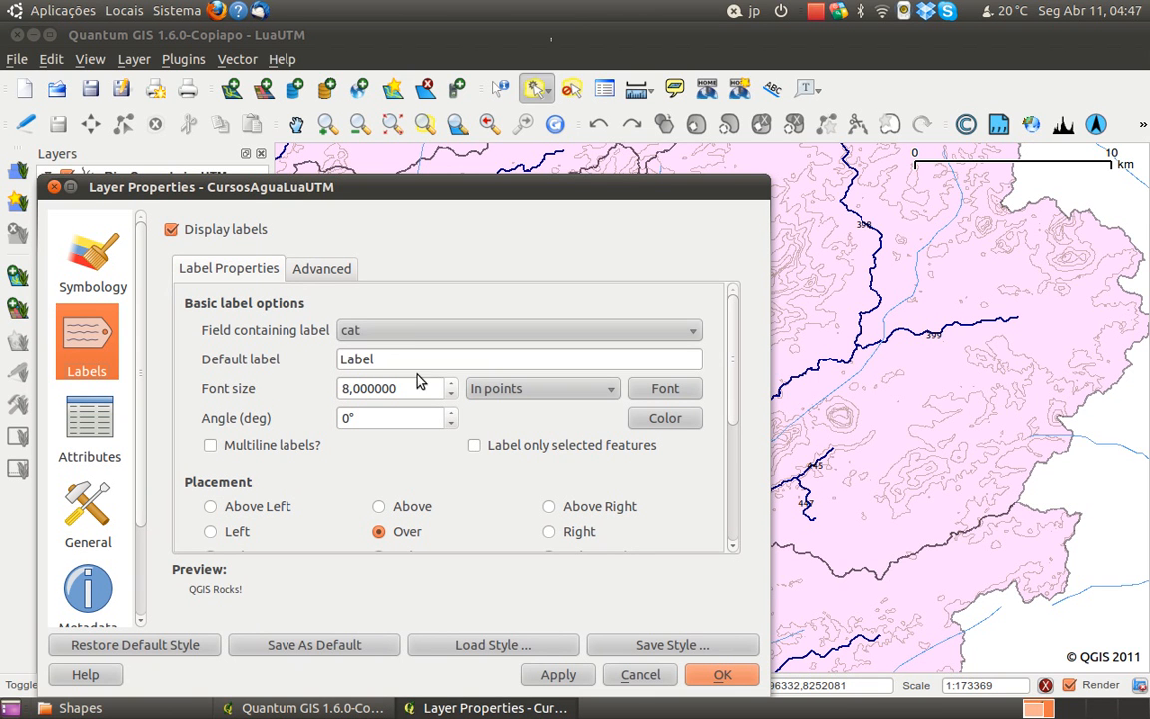
pyautogui.click(414, 332)
pyautogui.click(412, 371)
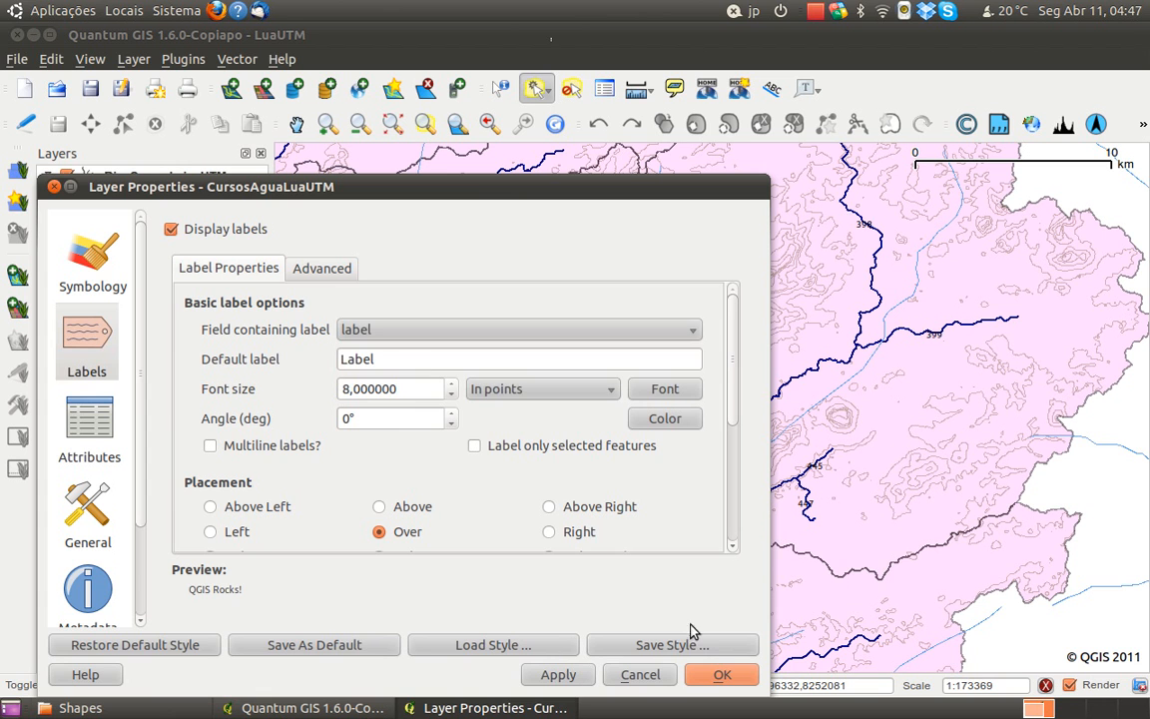
pyautogui.click(719, 676)
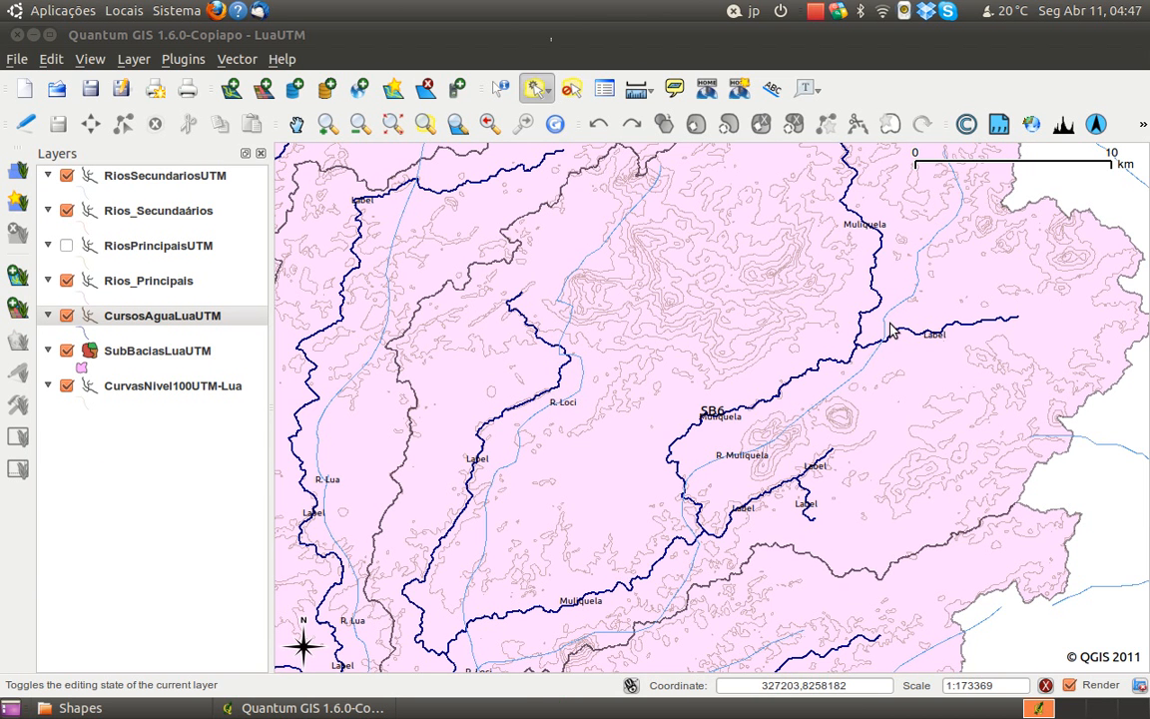
pyautogui.moveTo(920, 299); pyautogui.dragTo(911, 387)
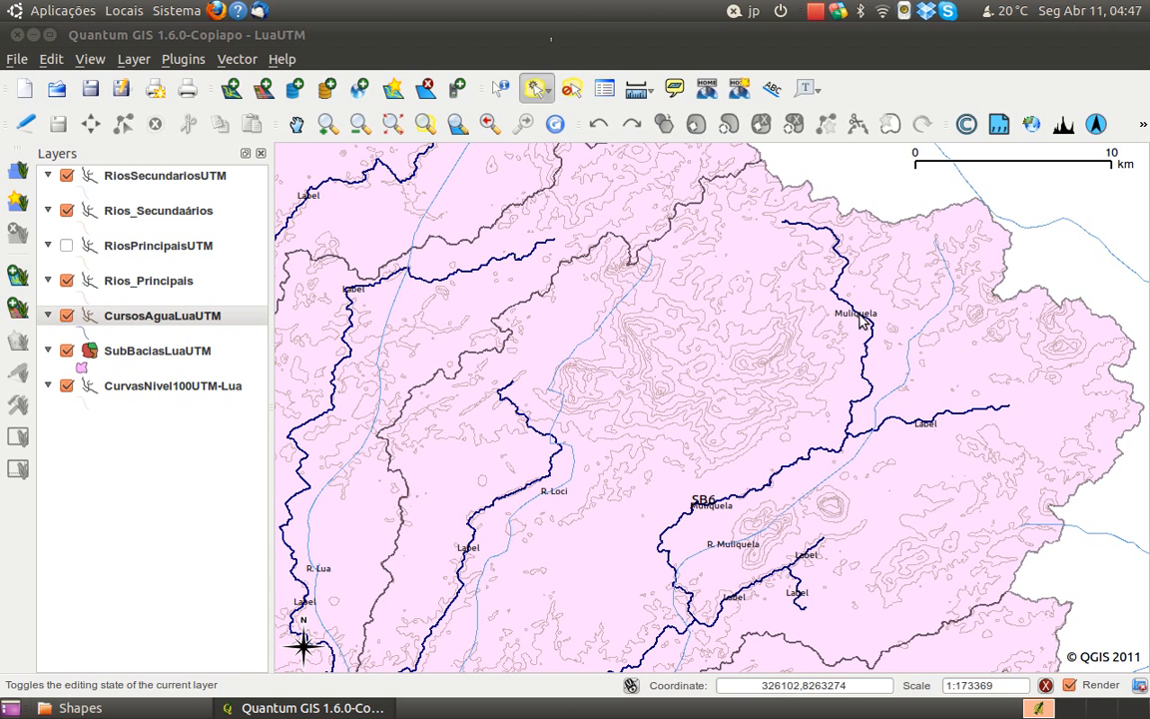
pyautogui.press('space')
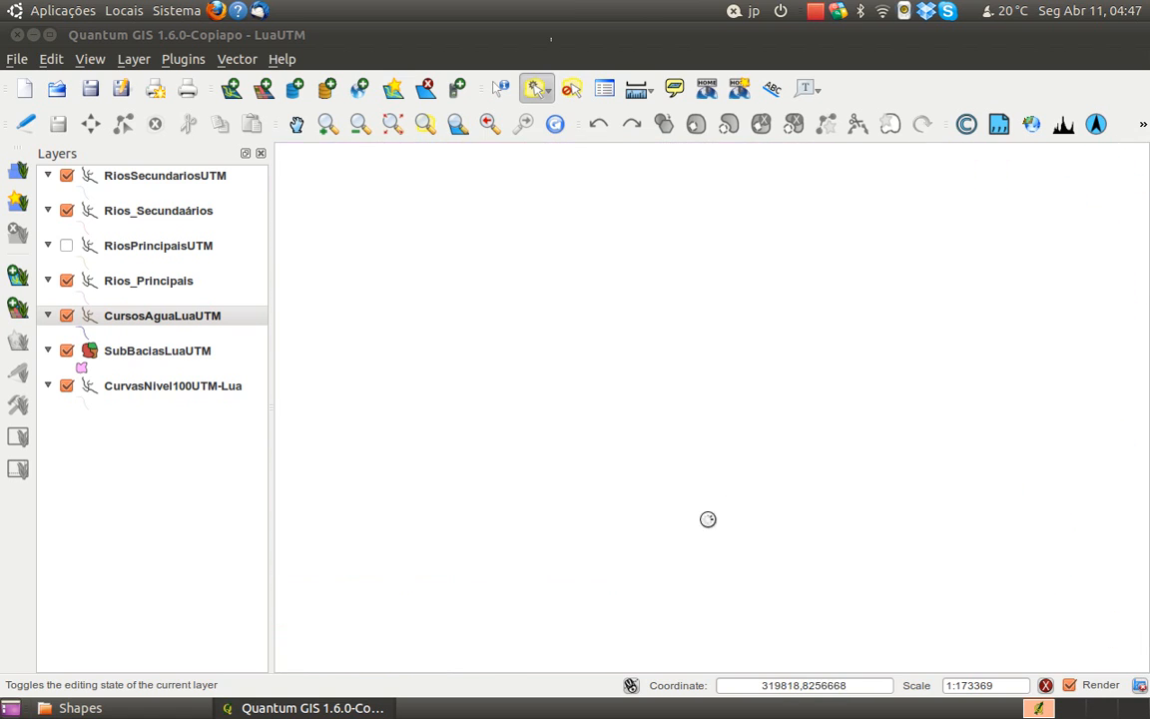
pyautogui.press('space')
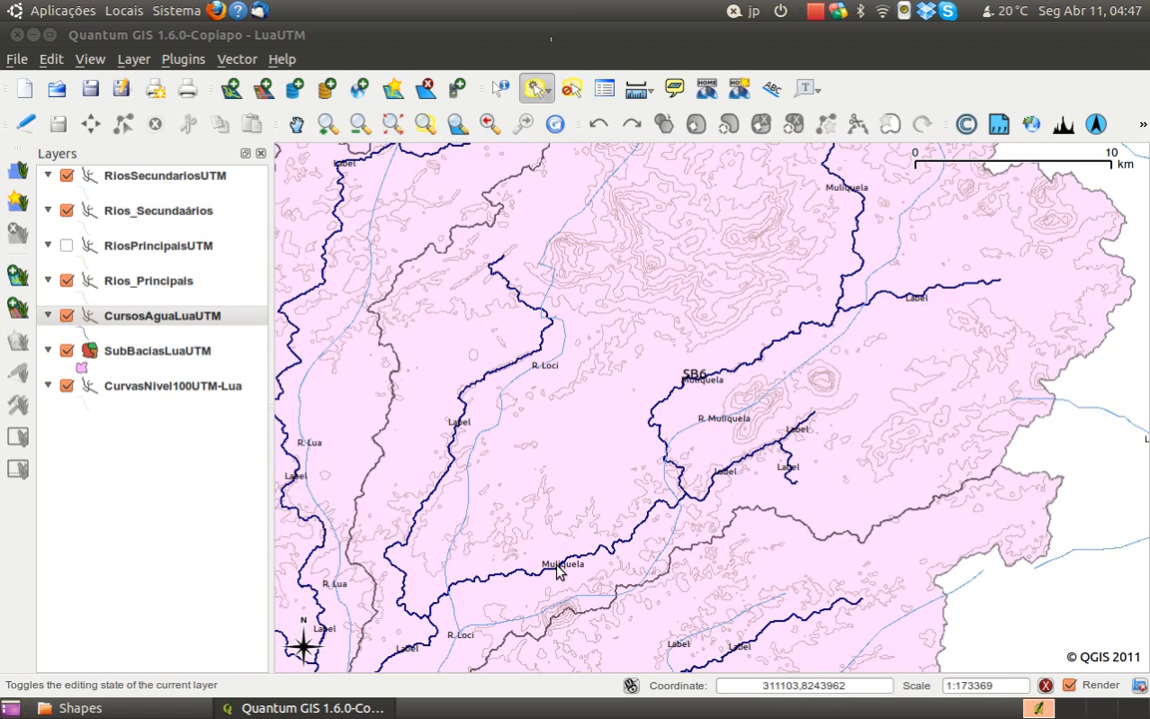
pyautogui.press('space')
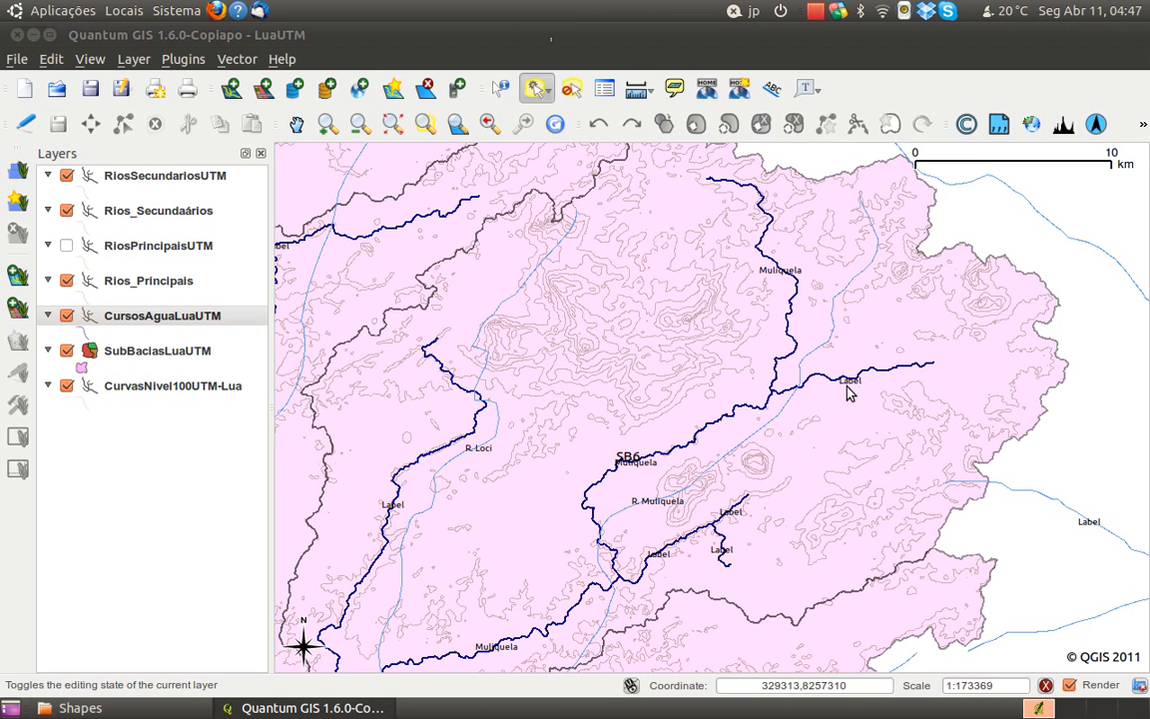
# Check the label settings and attribute fields in the CursosAguaLuaUTM properties, and close them without changes
pyautogui.rightClick(130, 320)
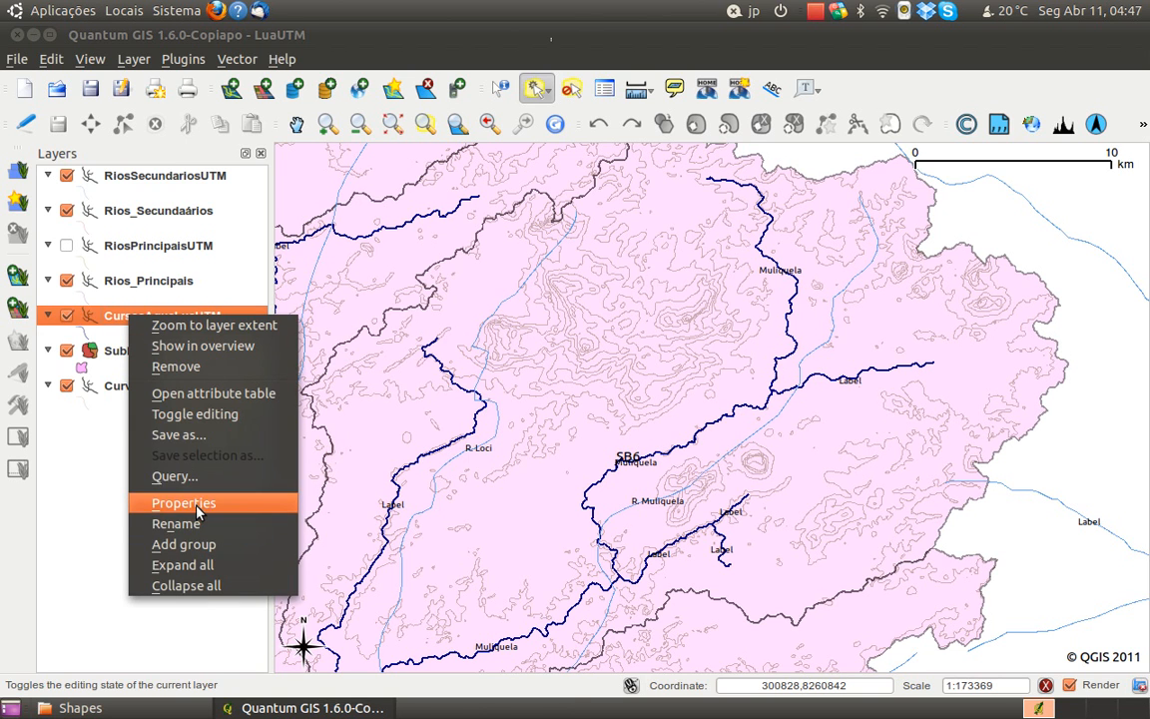
pyautogui.click(162, 501)
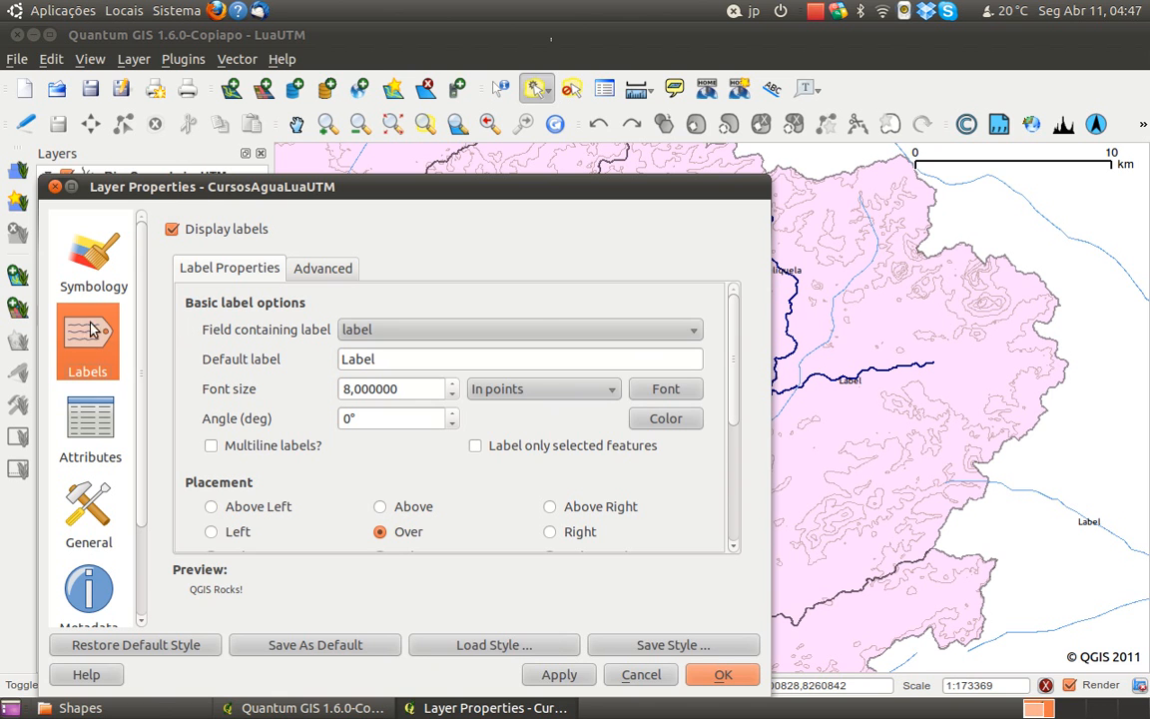
pyautogui.click(87, 436)
pyautogui.click(88, 364)
pyautogui.click(92, 416)
pyautogui.click(639, 676)
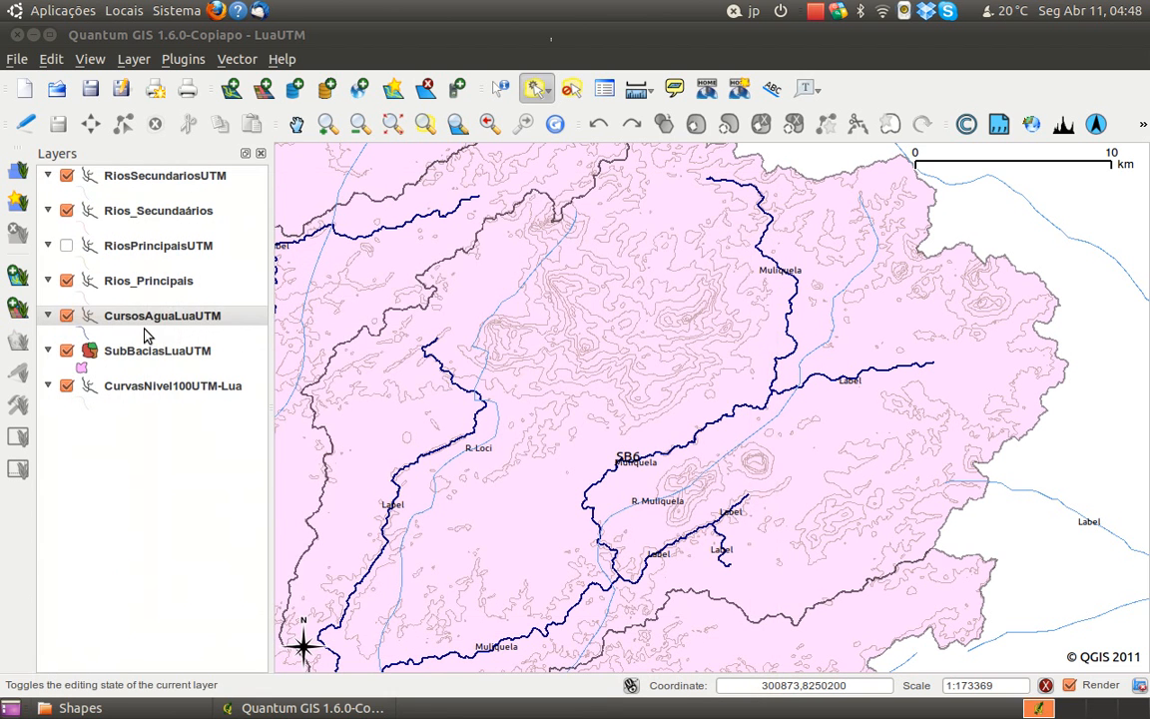
# Examine the basic and advanced label options of CursosAguaLuaUTM, leaving the layer properties without changes
pyautogui.rightClick(141, 318)
pyautogui.click(224, 507)
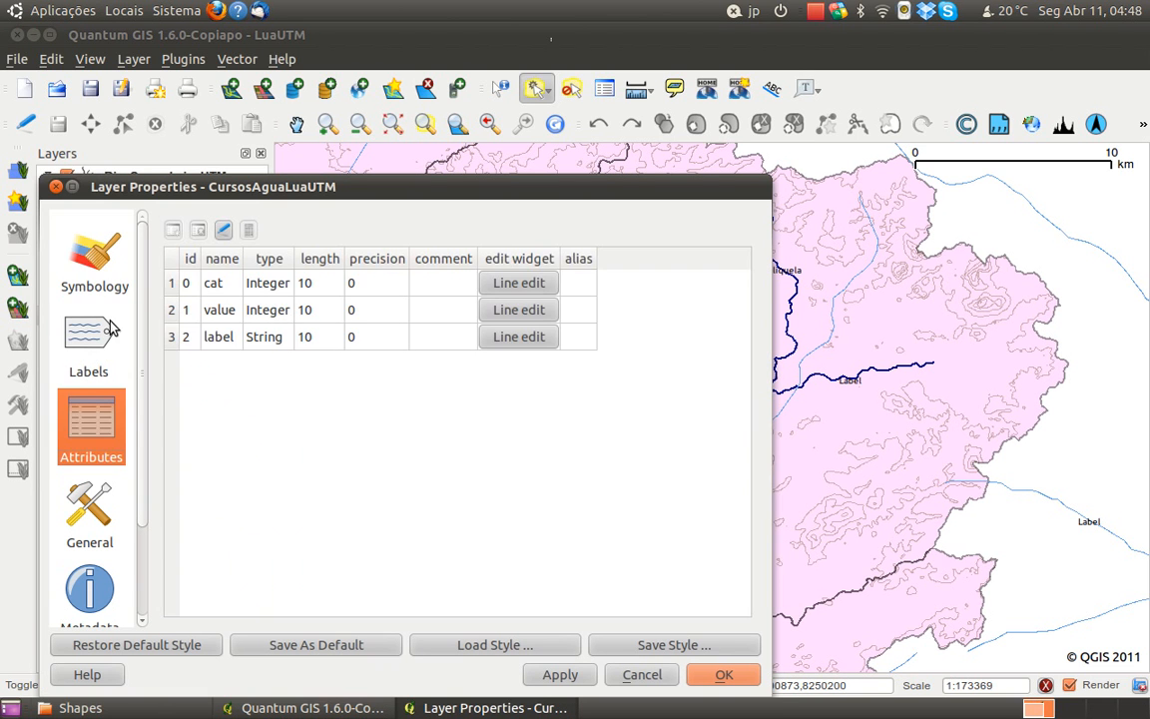
pyautogui.click(95, 290)
pyautogui.click(90, 321)
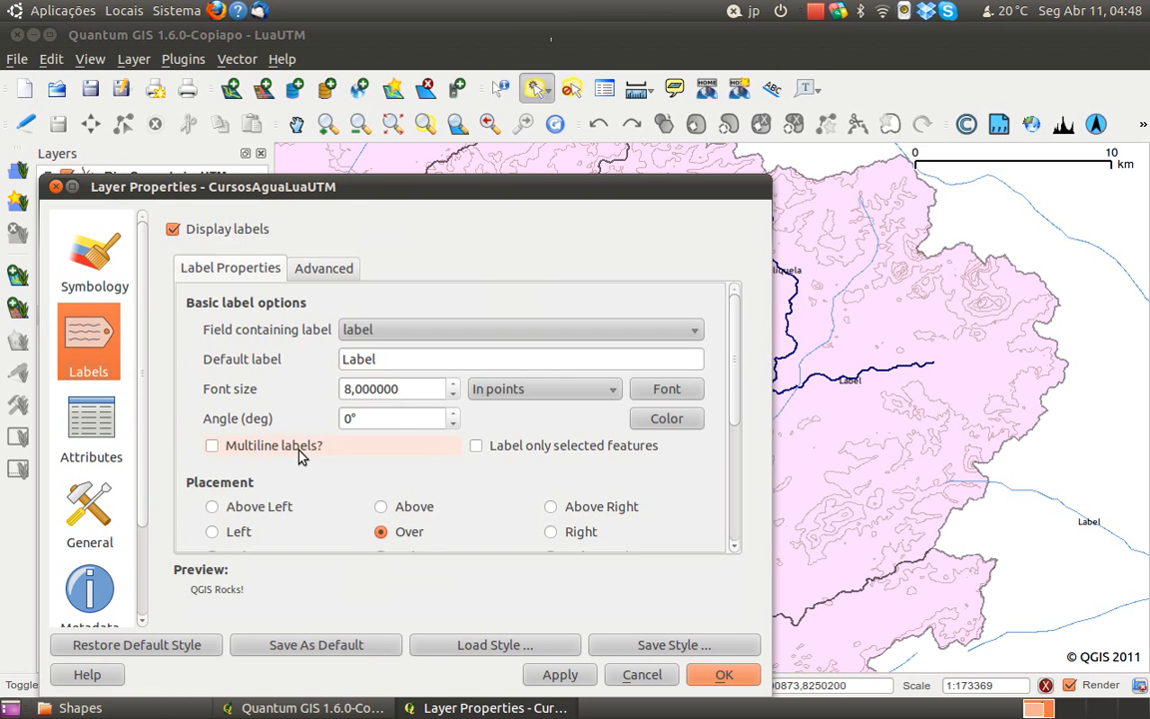
pyautogui.click(726, 328)
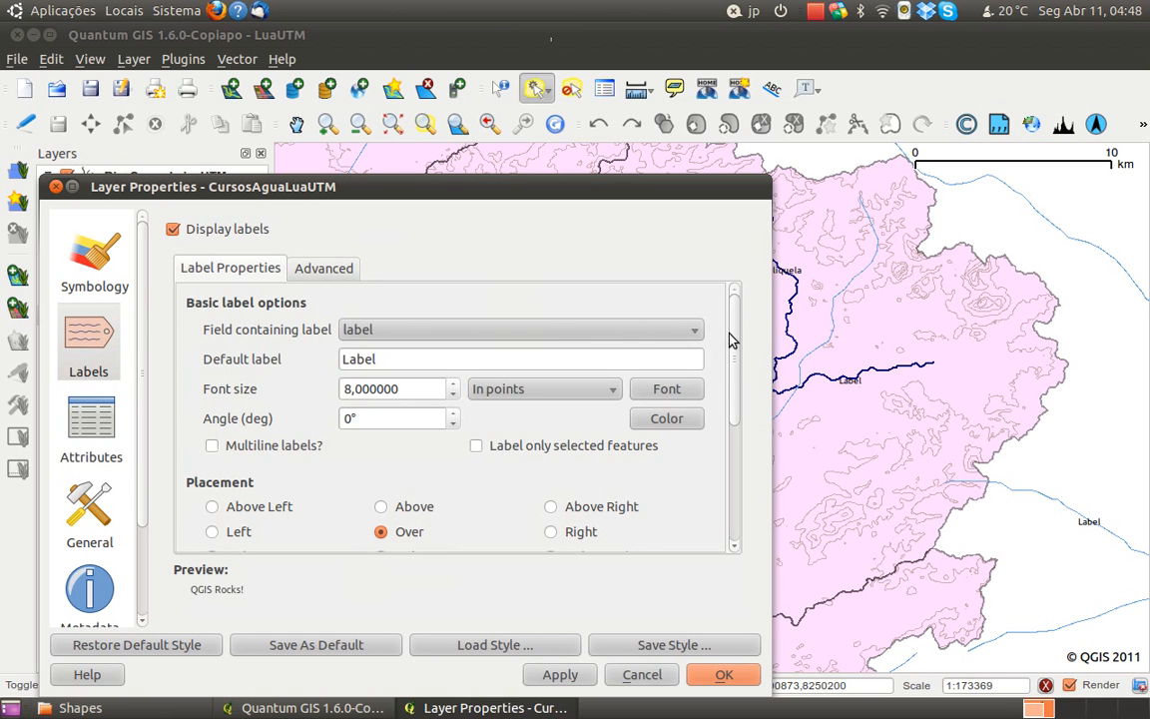
pyautogui.moveTo(732, 345)
pyautogui.mouseDown()
pyautogui.moveTo(727, 487)
pyautogui.moveTo(729, 339)
pyautogui.mouseUp()
pyautogui.click(345, 272)
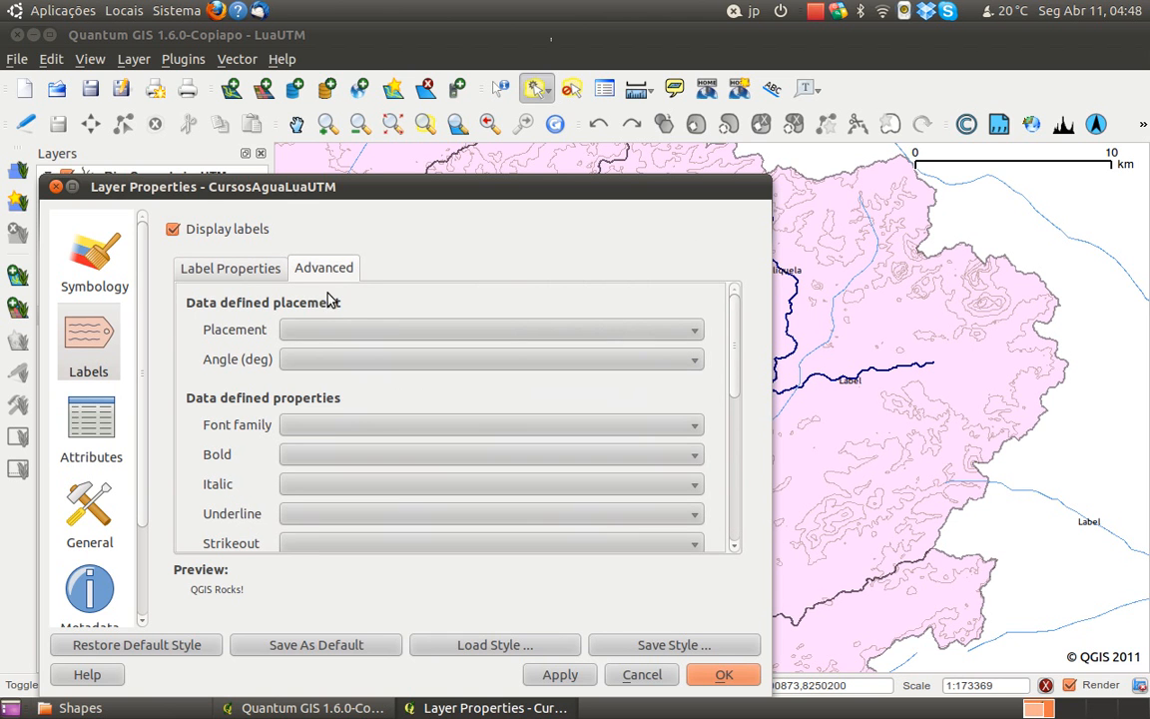
pyautogui.moveTo(733, 359); pyautogui.dragTo(703, 277)
pyautogui.click(228, 275)
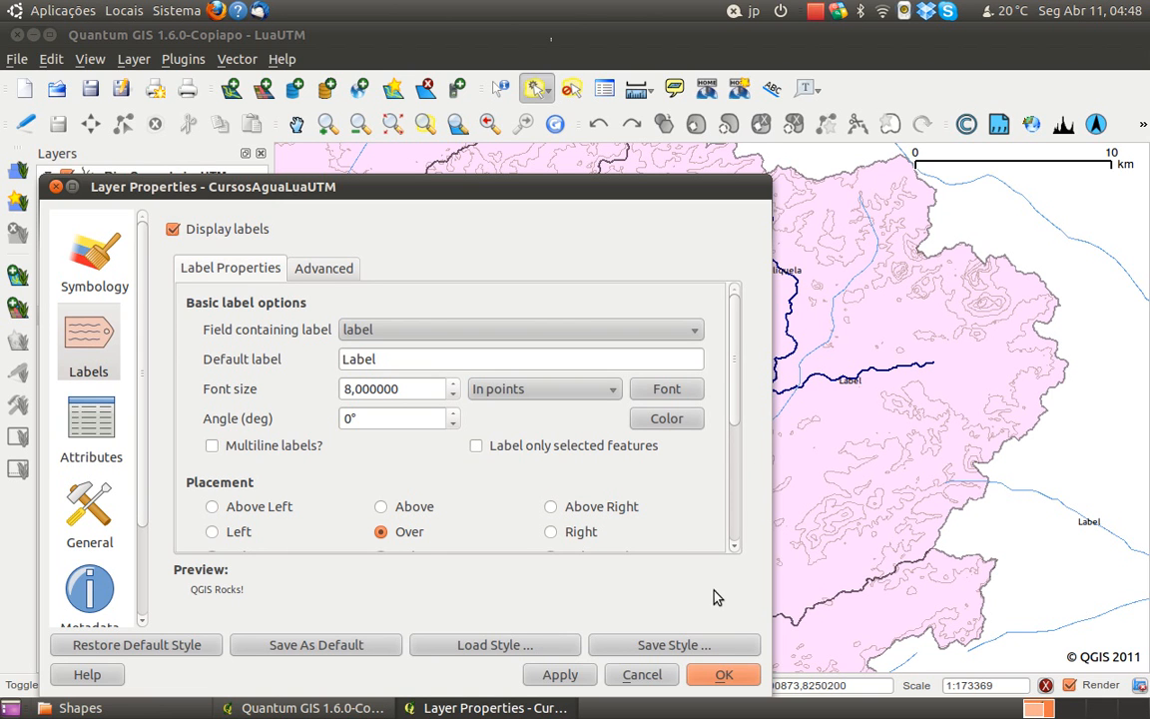
pyautogui.moveTo(732, 373); pyautogui.dragTo(754, 341)
pyautogui.click(642, 676)
# Open the CursosAguaLuaUTM attribute table for editing and clear the NULL label of the watercourse with cat 209
pyautogui.rightClick(181, 316)
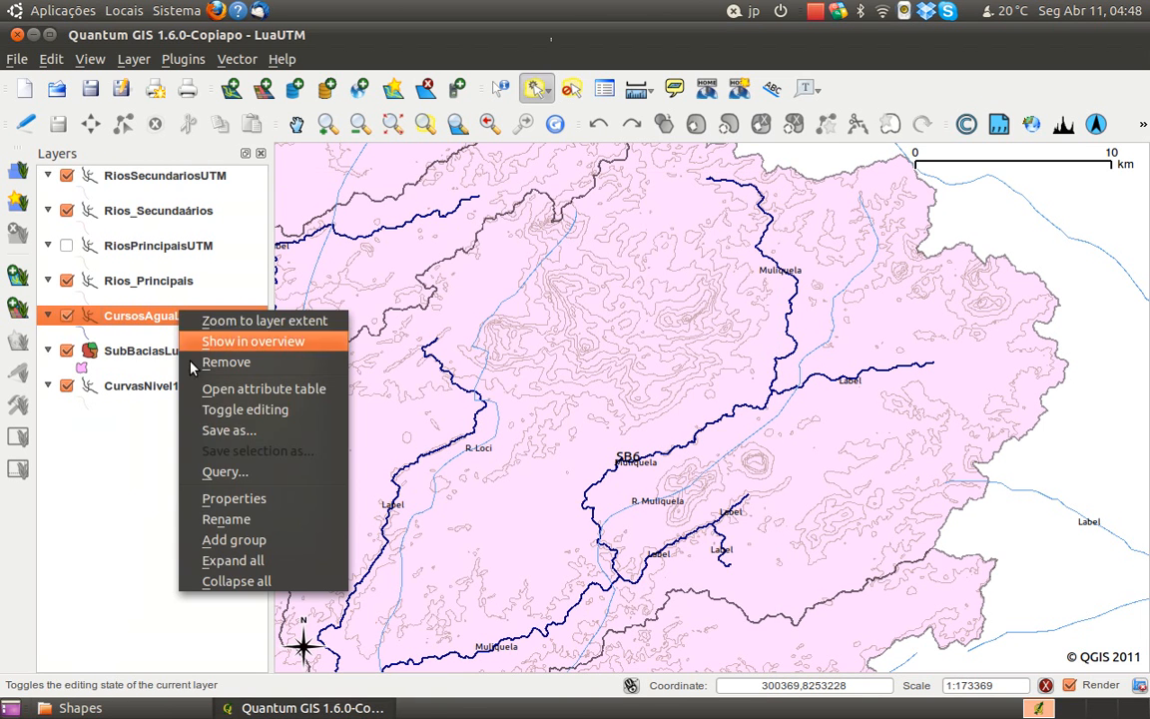
pyautogui.click(240, 388)
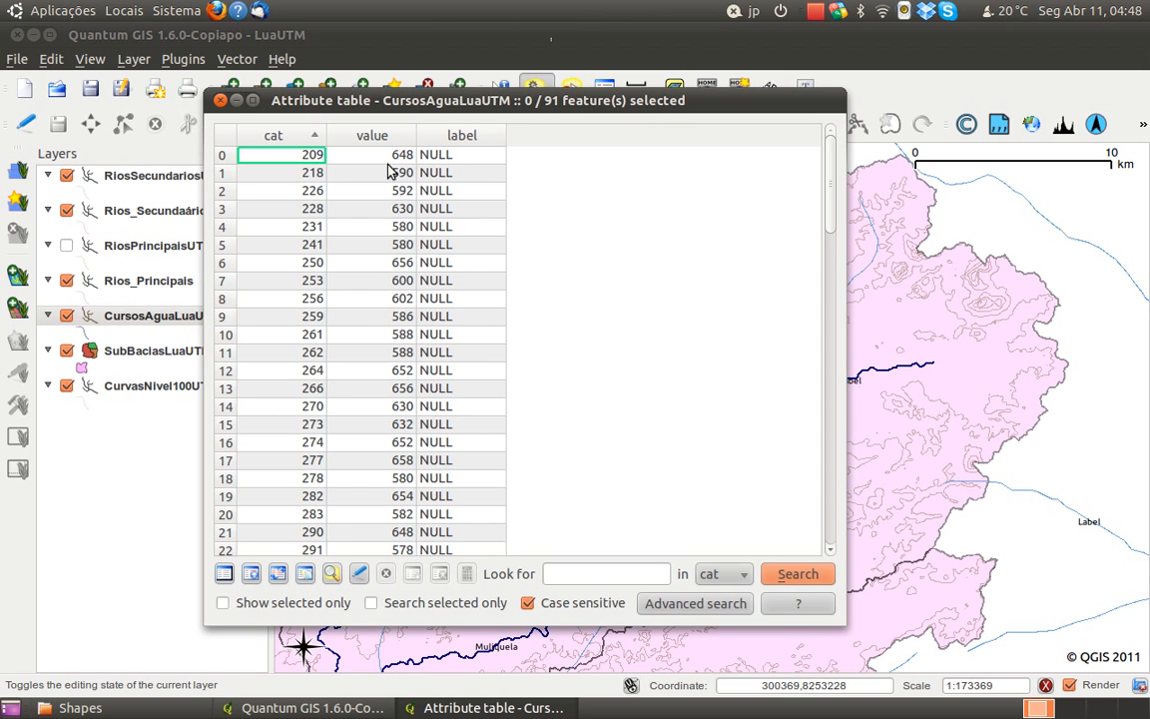
pyautogui.scroll(-16, 464, 289)
pyautogui.scroll(7, 462, 262)
pyautogui.scroll(9, 459, 260)
pyautogui.click(359, 574)
pyautogui.click(440, 157)
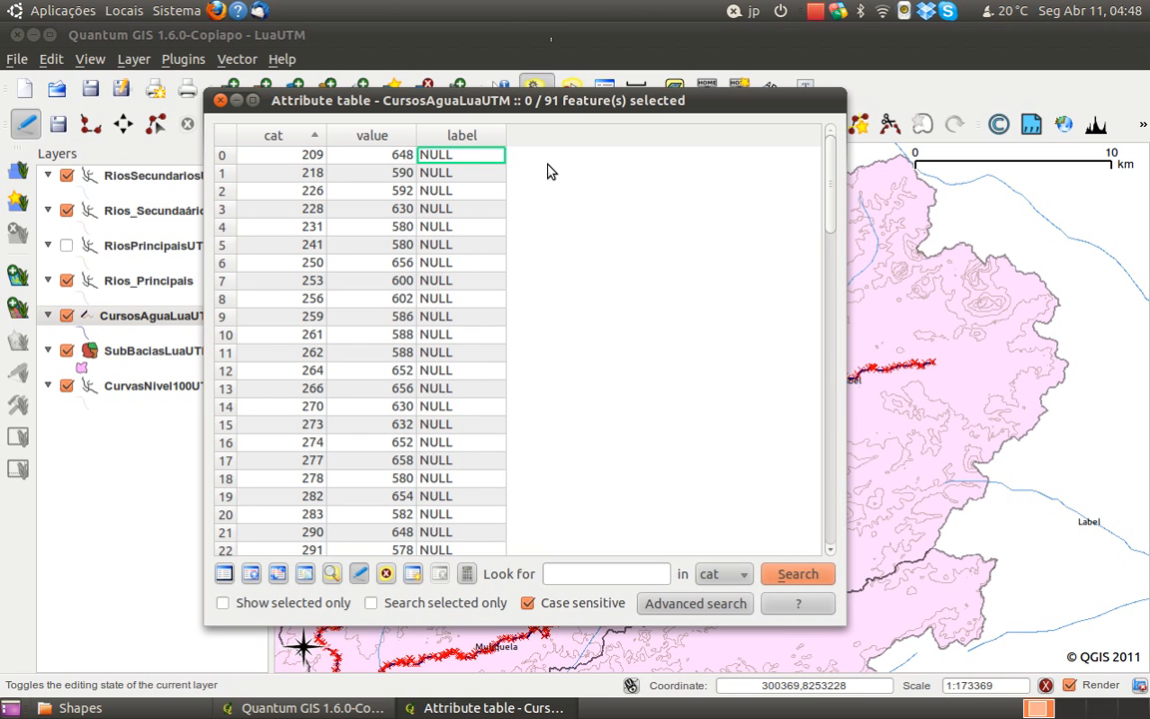
pyautogui.doubleClick(467, 156)
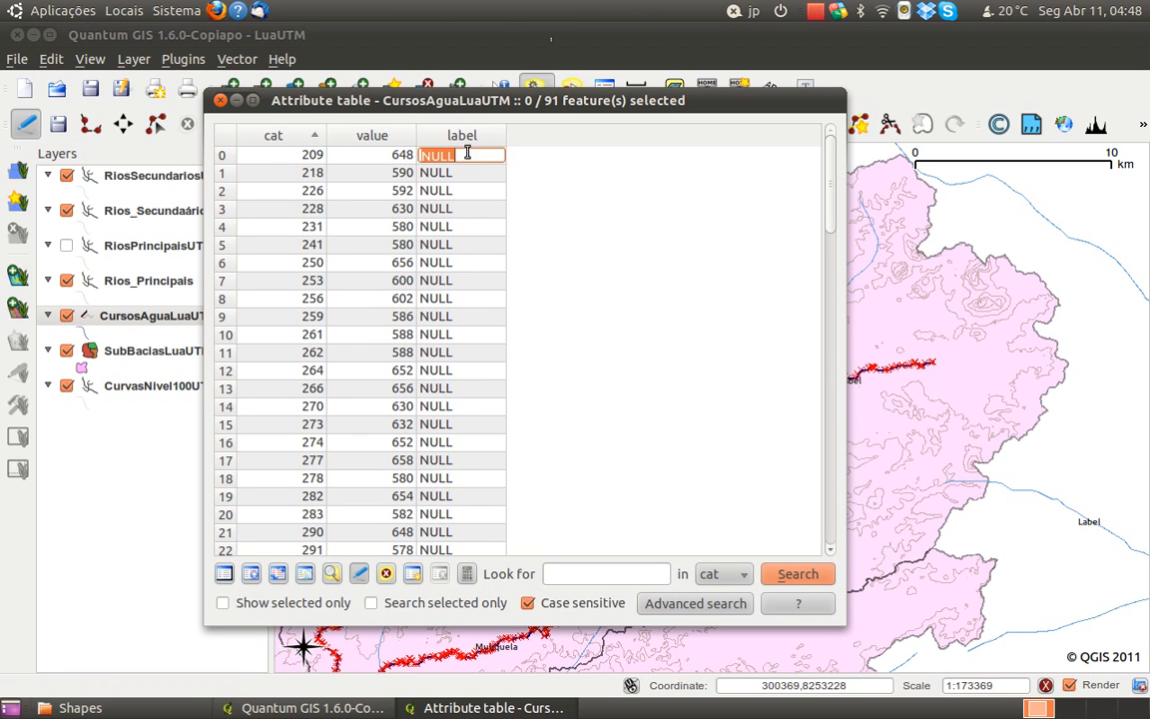
pyautogui.press('BackSpace')
pyautogui.click(473, 175)
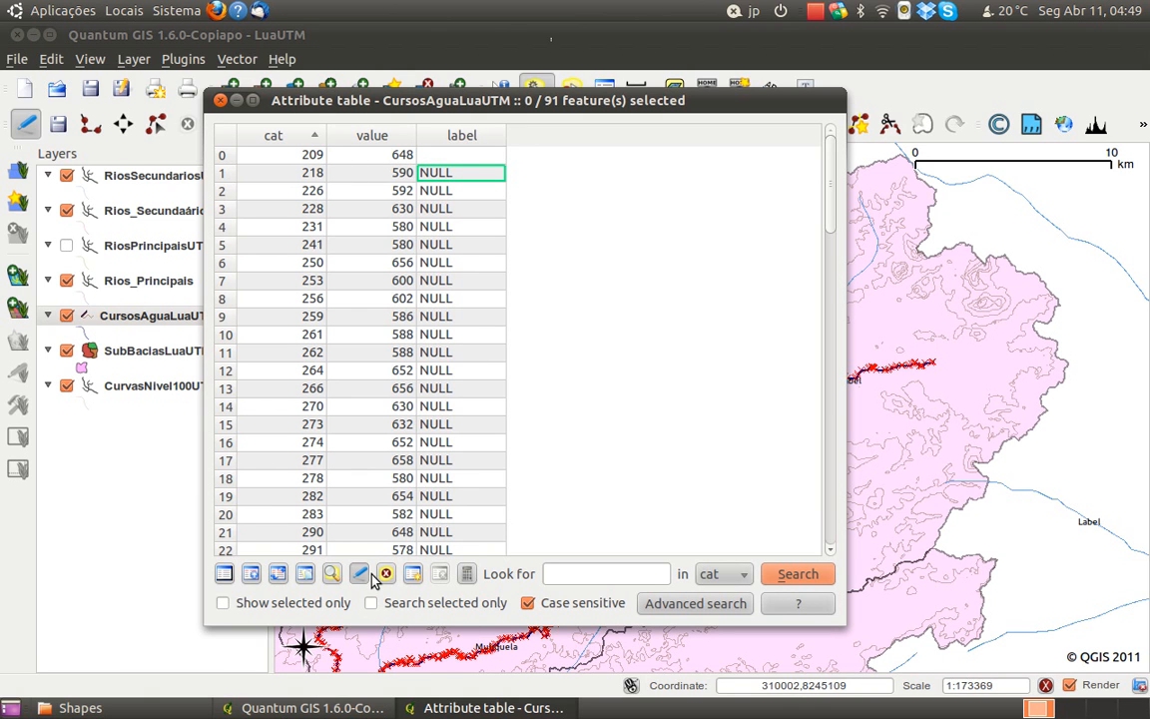
pyautogui.click(466, 574)
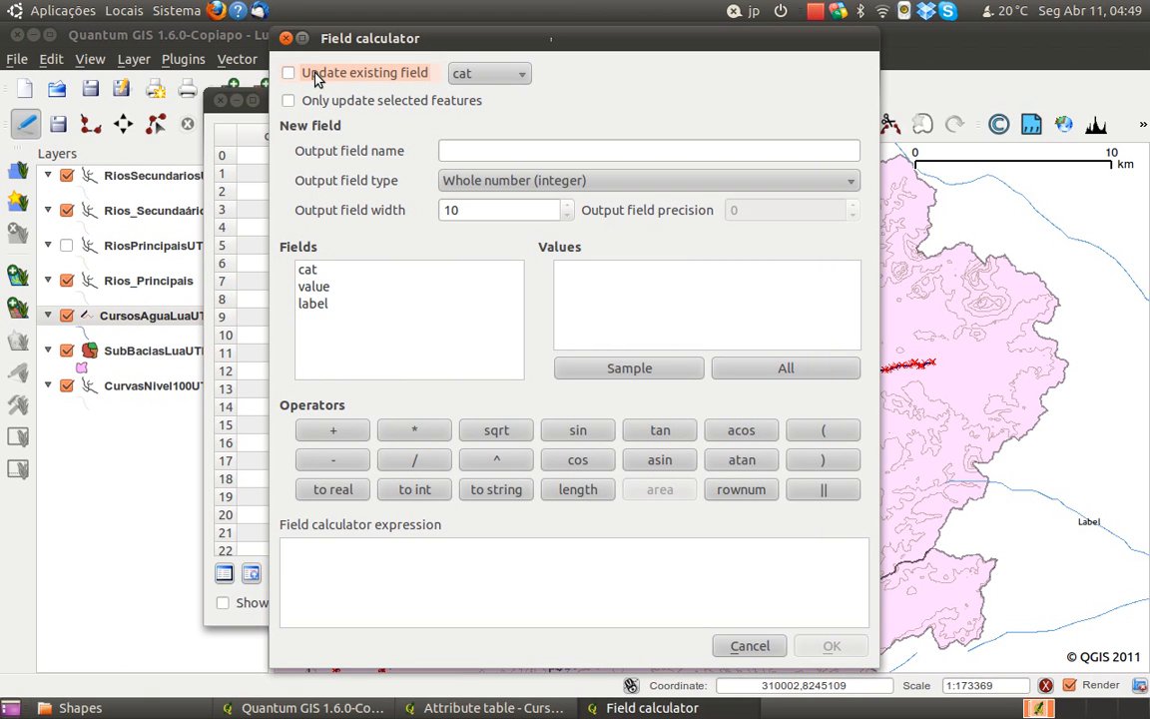
pyautogui.click(465, 73)
pyautogui.click(463, 73)
pyautogui.click(466, 73)
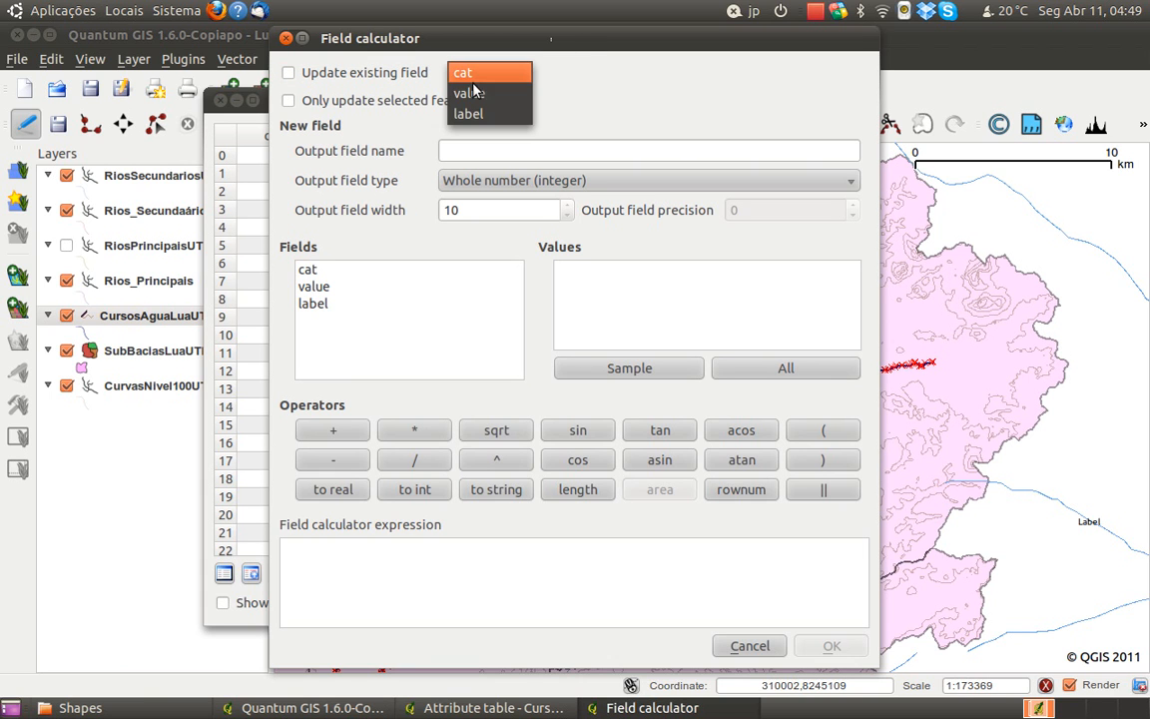
pyautogui.click(470, 104)
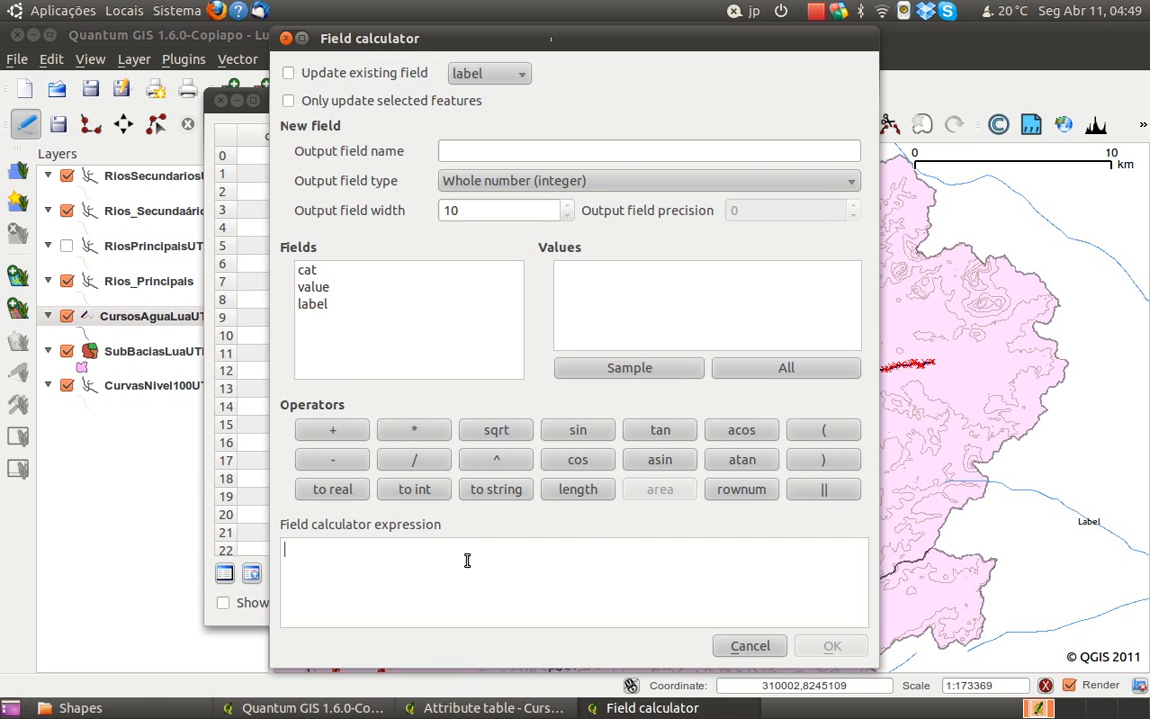
pyautogui.click(310, 306)
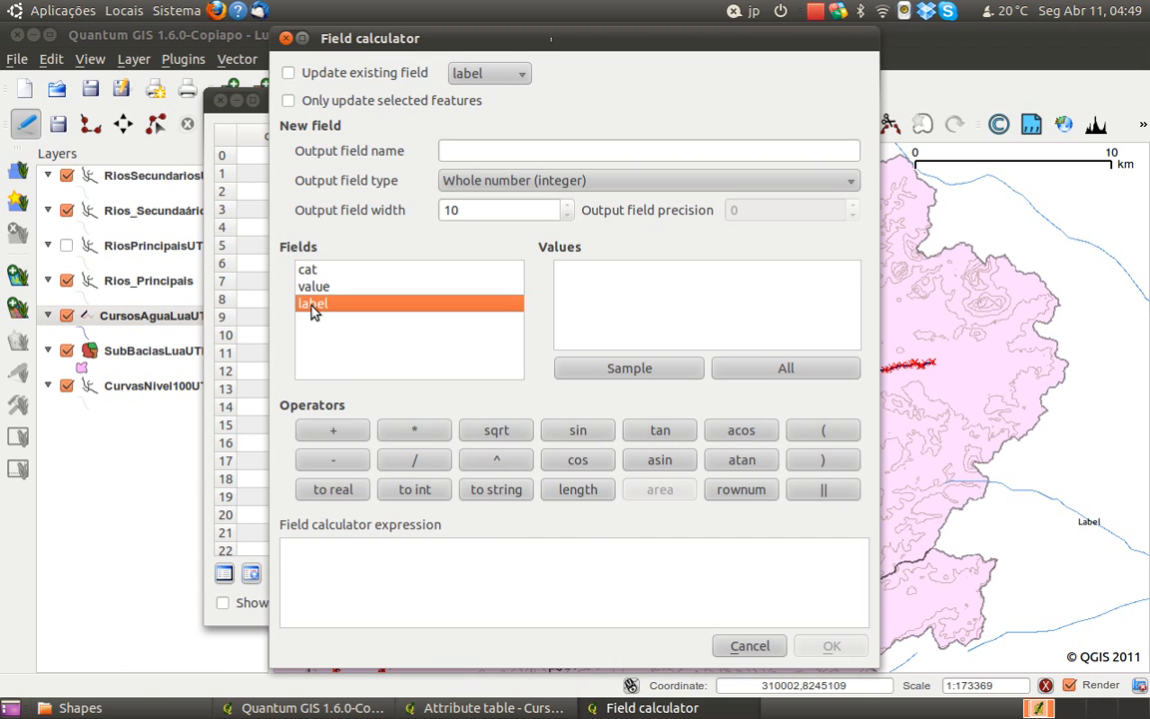
pyautogui.doubleClick(313, 308)
pyautogui.click(589, 276)
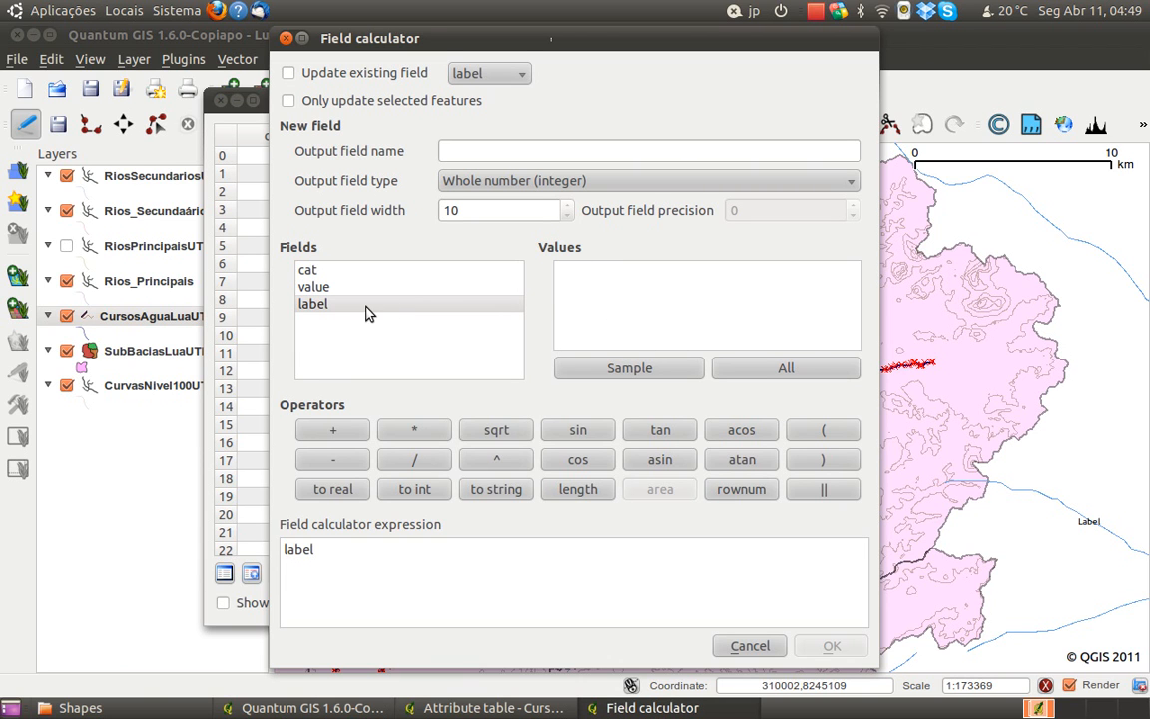
pyautogui.click(642, 369)
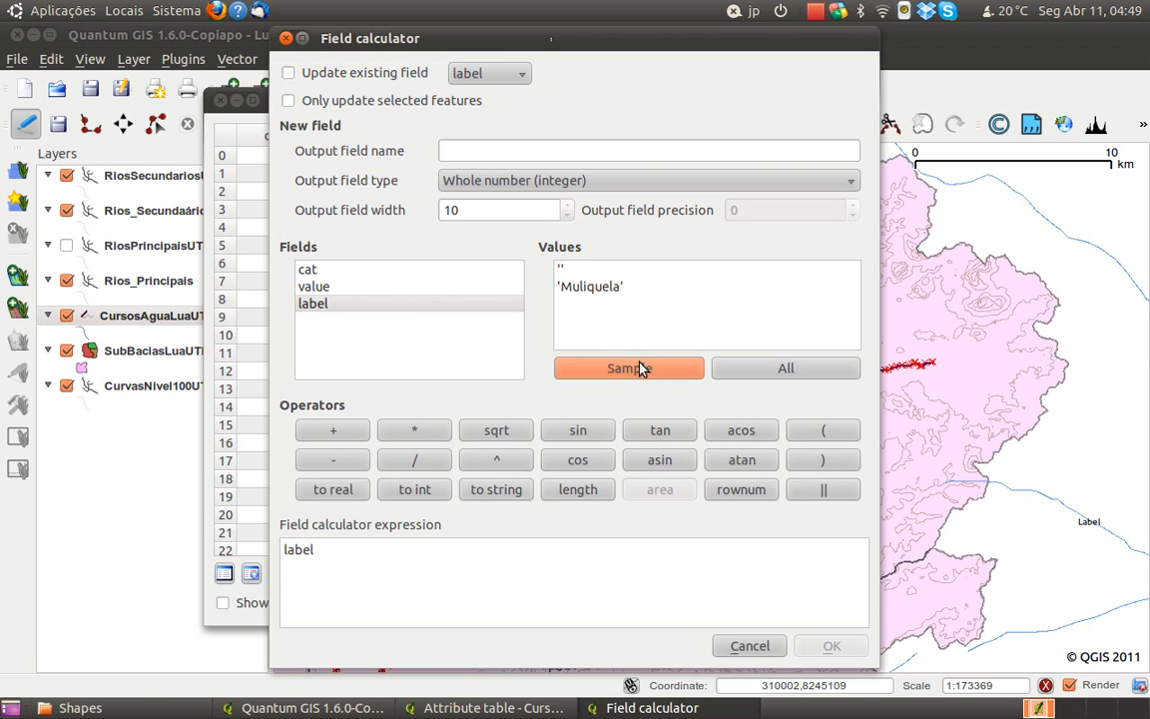
pyautogui.click(566, 270)
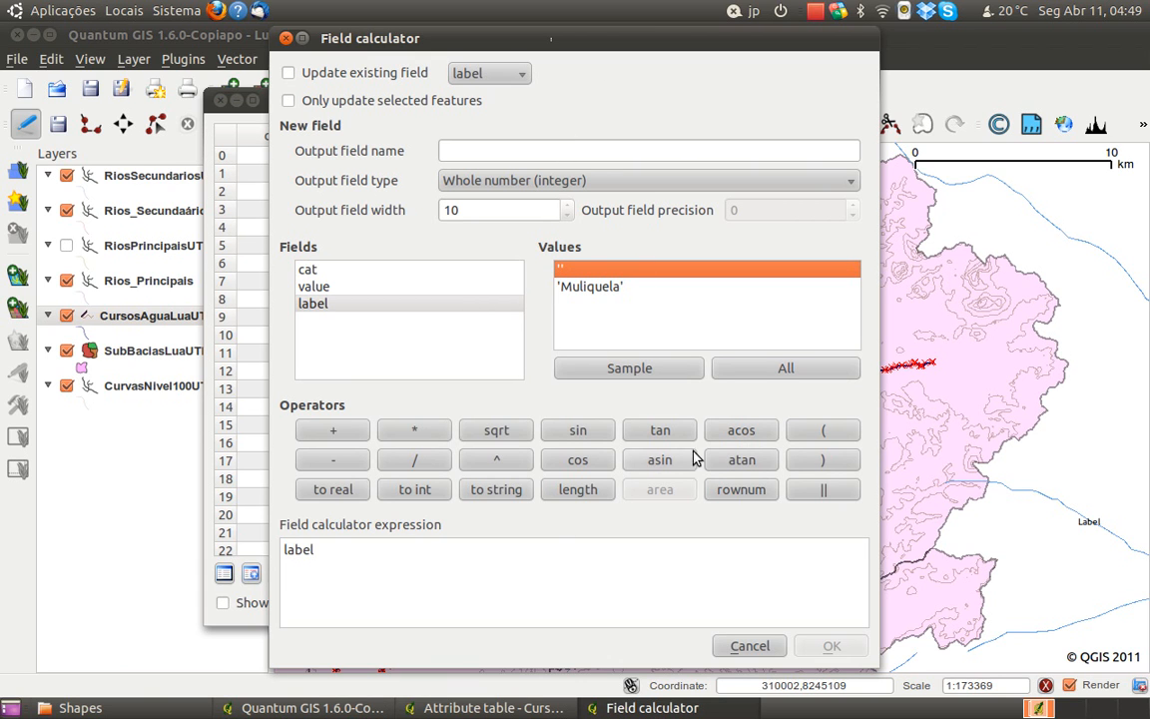
pyautogui.click(584, 183)
pyautogui.click(588, 182)
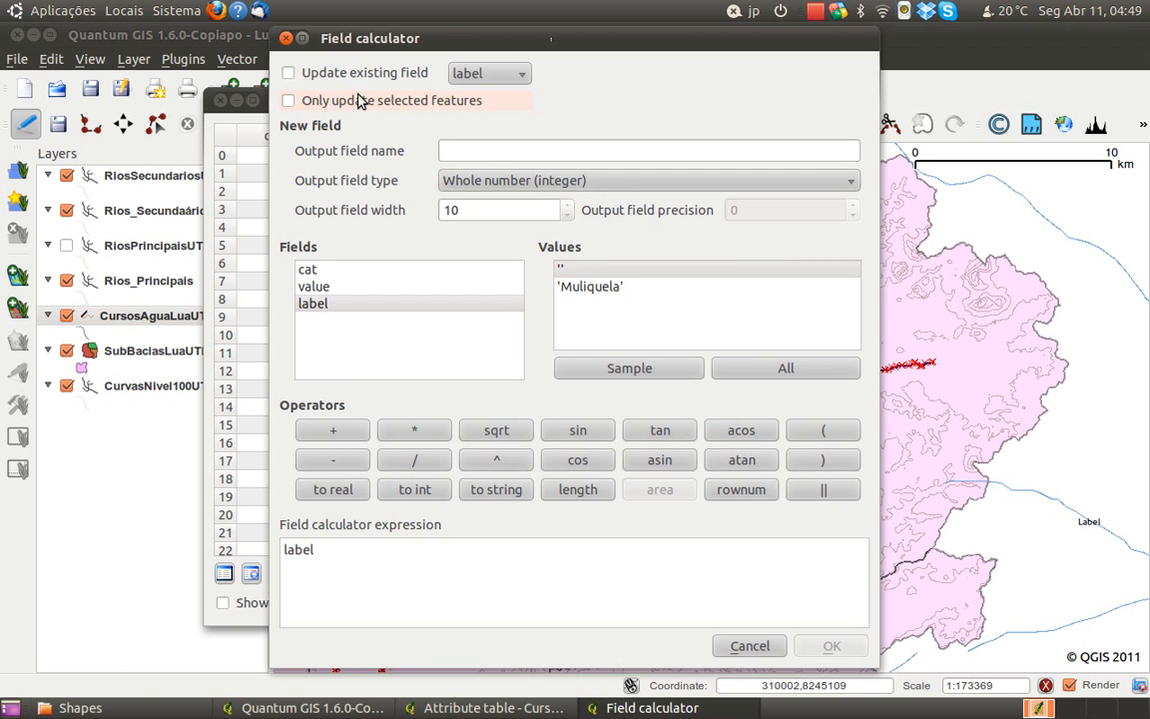
pyautogui.click(504, 74)
pyautogui.click(508, 72)
pyautogui.click(747, 645)
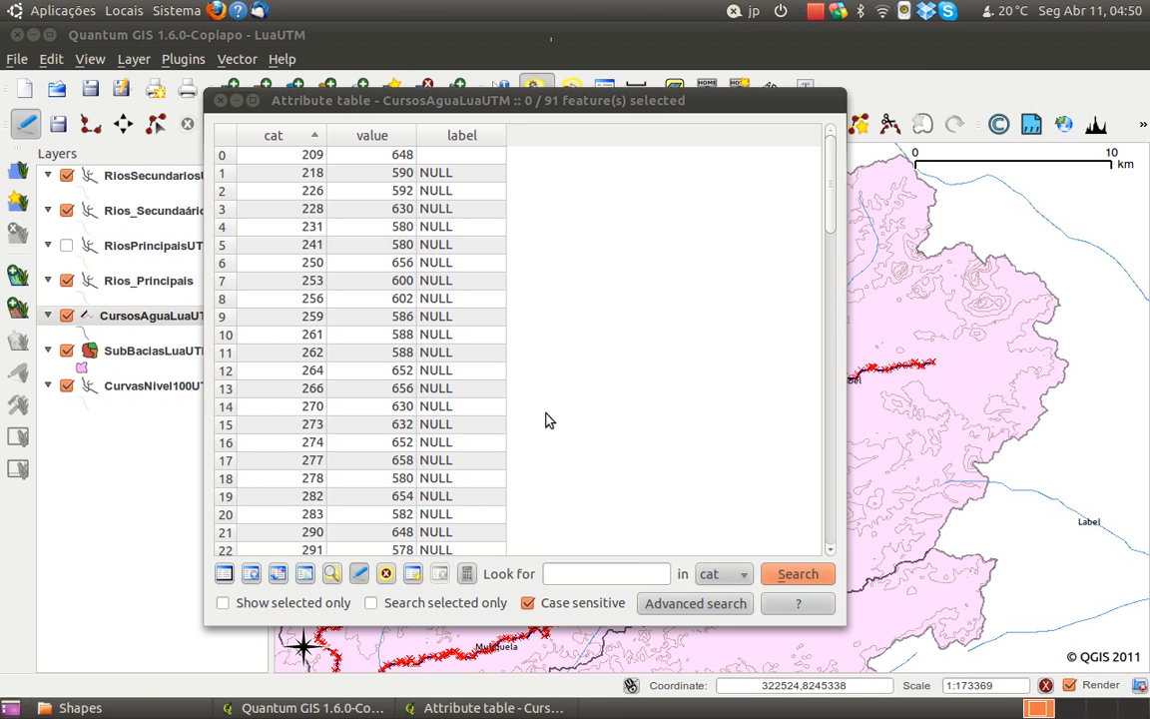
# Clear the NULL labels of the watercourses with cat 218, 226, 228, 231, 241 and 250
pyautogui.click(463, 176)
pyautogui.doubleClick(476, 176)
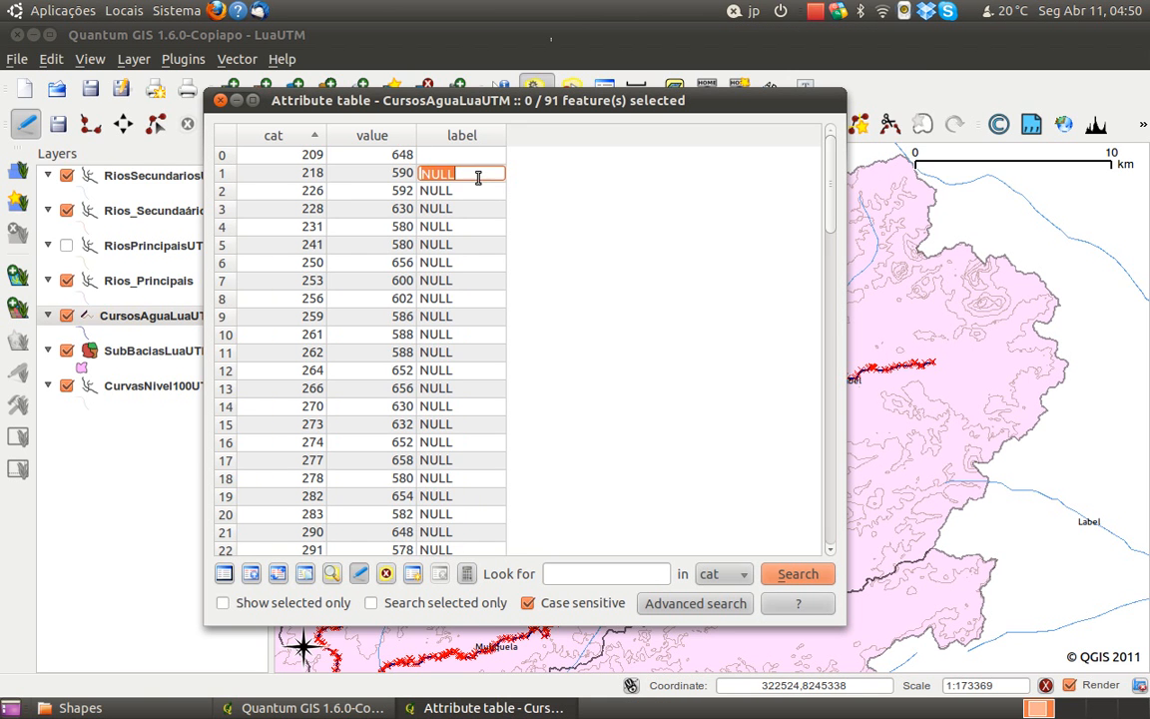
pyautogui.press('BackSpace')
pyautogui.doubleClick(485, 192)
pyautogui.press('BackSpace')
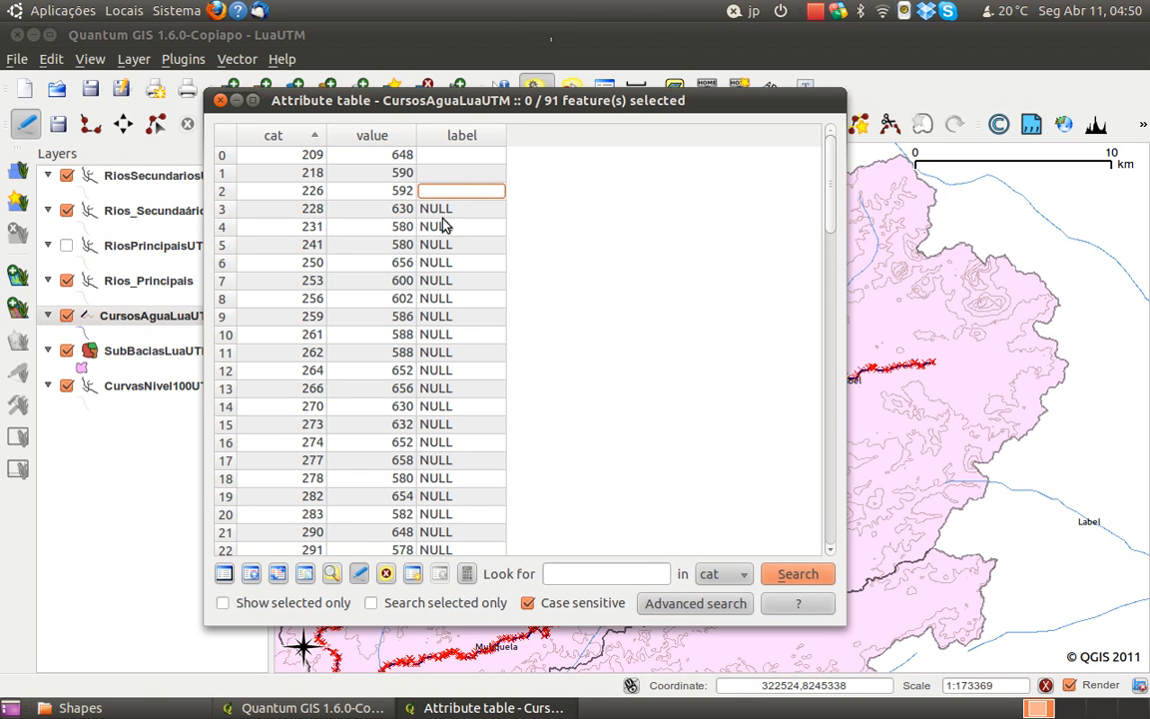
pyautogui.doubleClick(439, 210)
pyautogui.press('BackSpace')
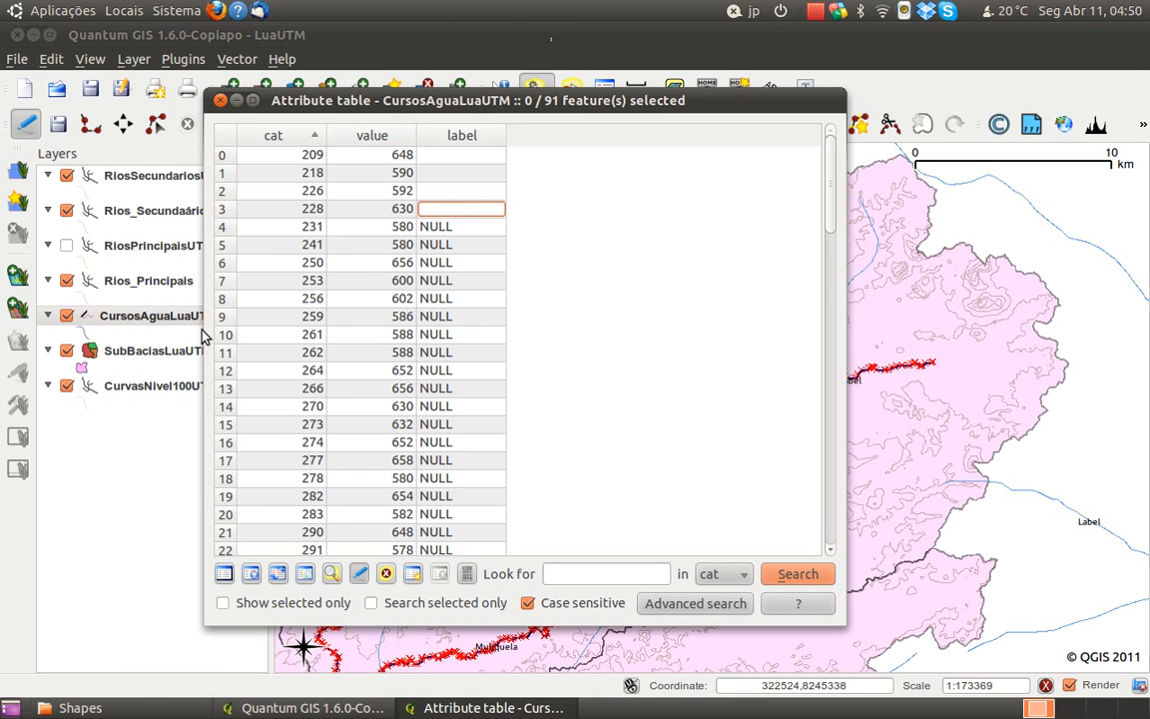
pyautogui.click(452, 228)
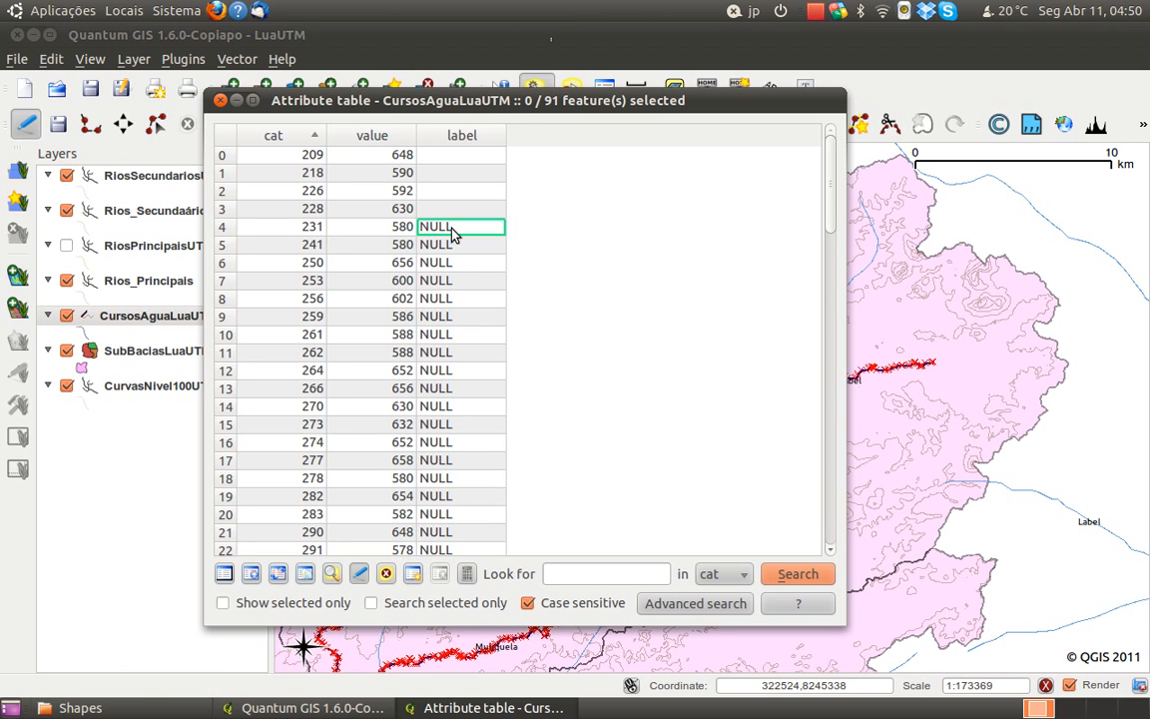
pyautogui.doubleClick(450, 228)
pyautogui.press('BackSpace')
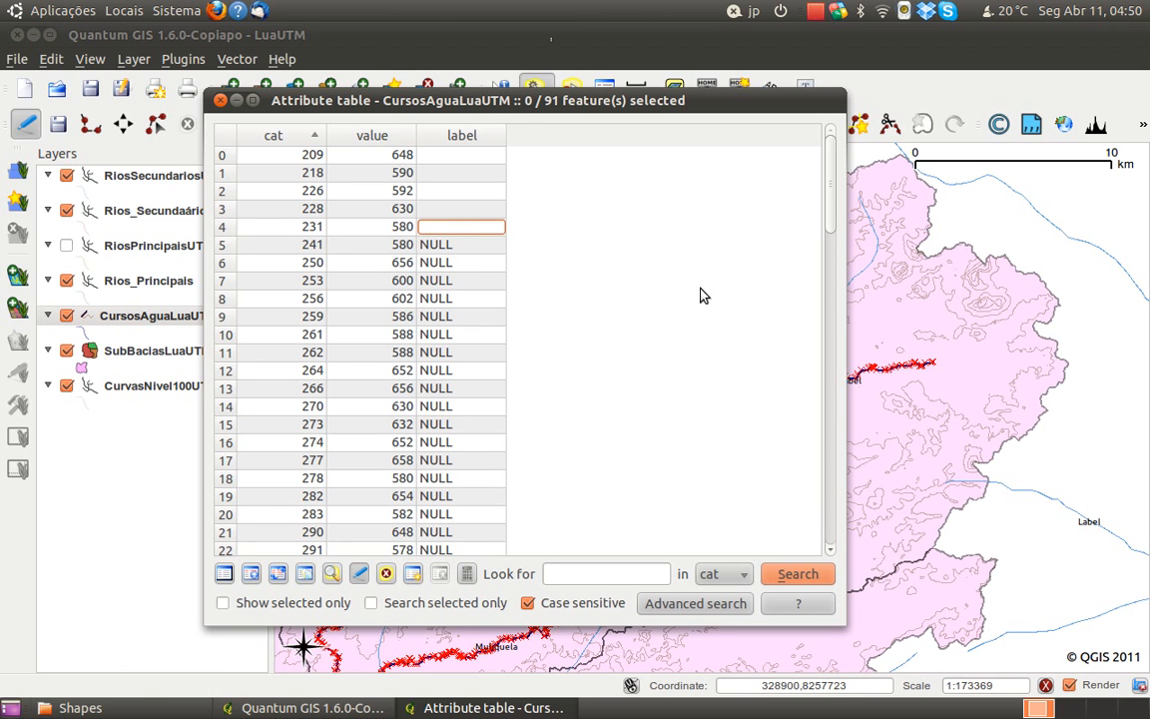
pyautogui.doubleClick(429, 246)
pyautogui.press('BackSpace')
pyautogui.doubleClick(468, 265)
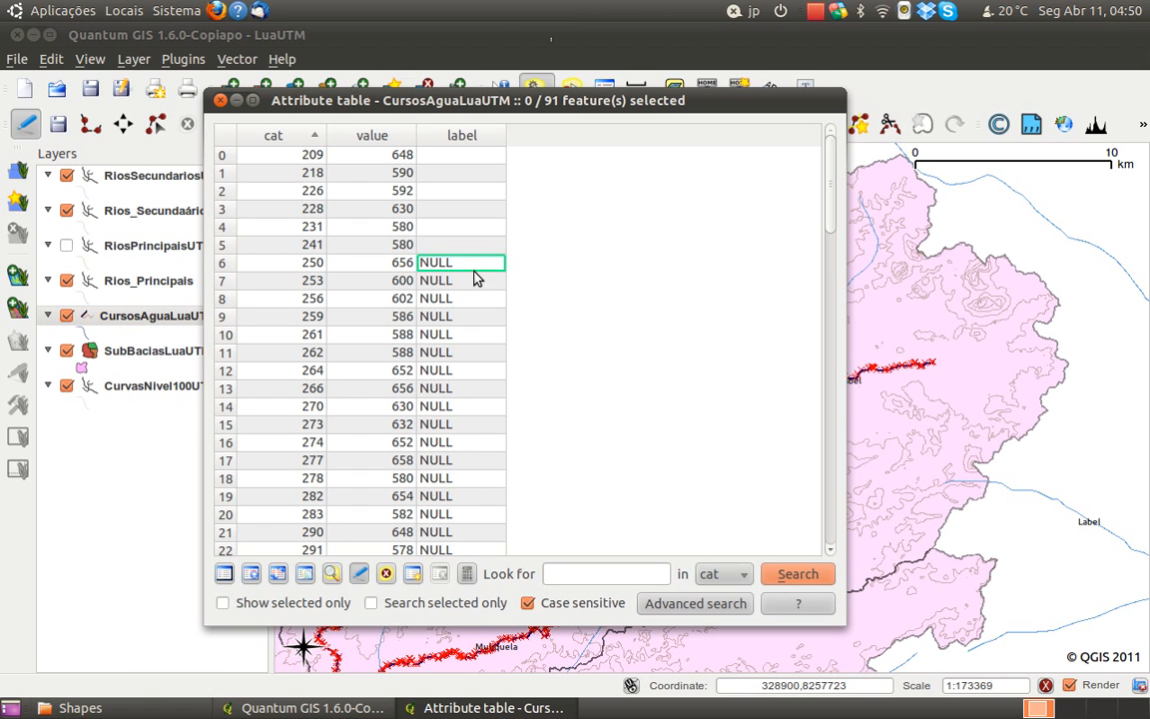
pyautogui.press('BackSpace')
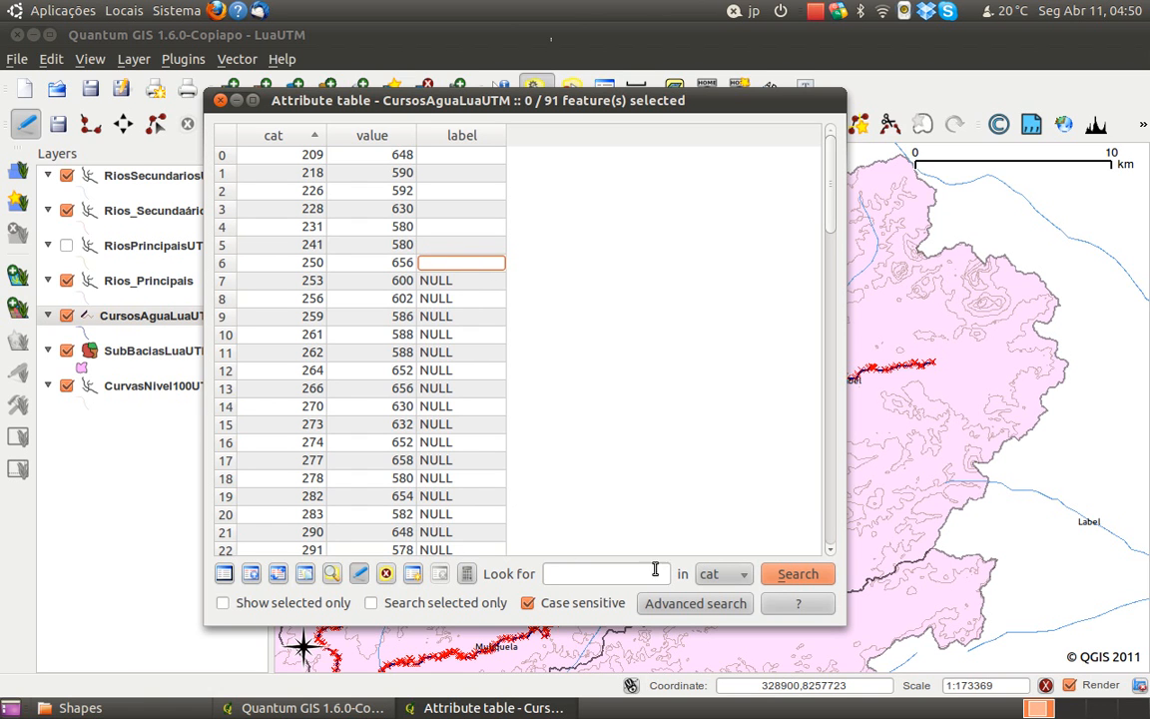
# Change the labels of the watercourses with cat 398 and 450 to "R. Muliquela"
pyautogui.moveTo(835, 214); pyautogui.dragTo(842, 405)
pyautogui.doubleClick(482, 266)
pyautogui.click(500, 257)
pyautogui.press('Home')
pyautogui.write('R.')
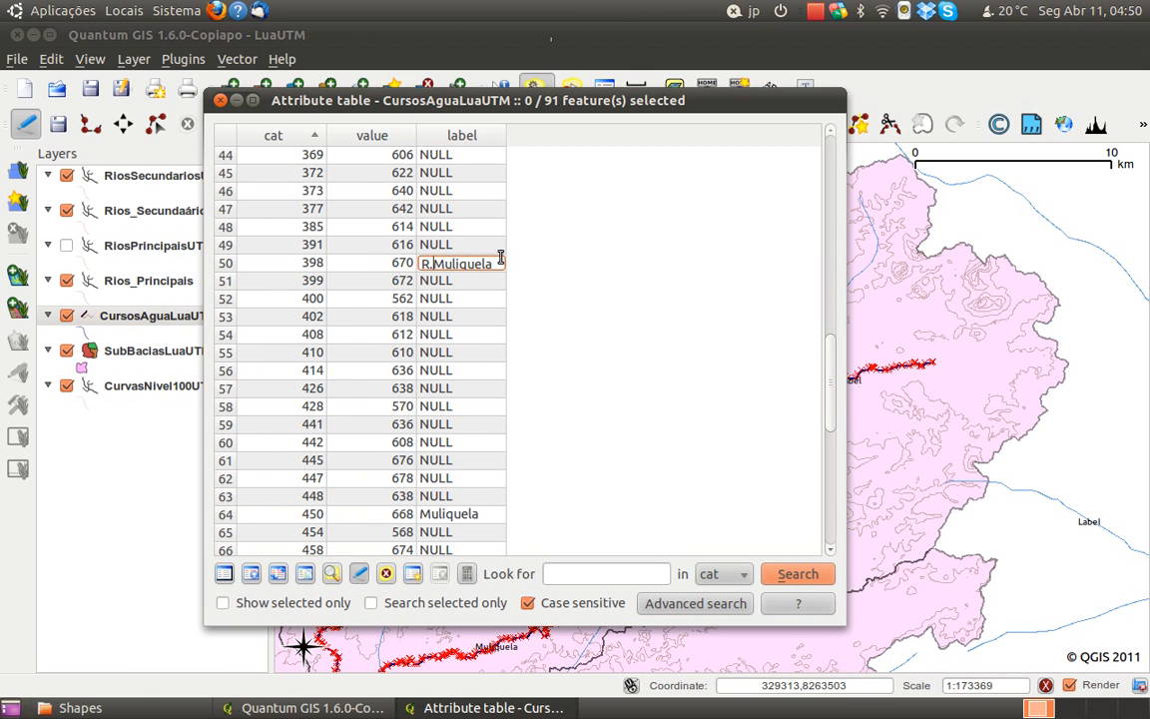
pyautogui.doubleClick(470, 515)
pyautogui.click(472, 511)
pyautogui.press('Home')
pyautogui.write('R.')
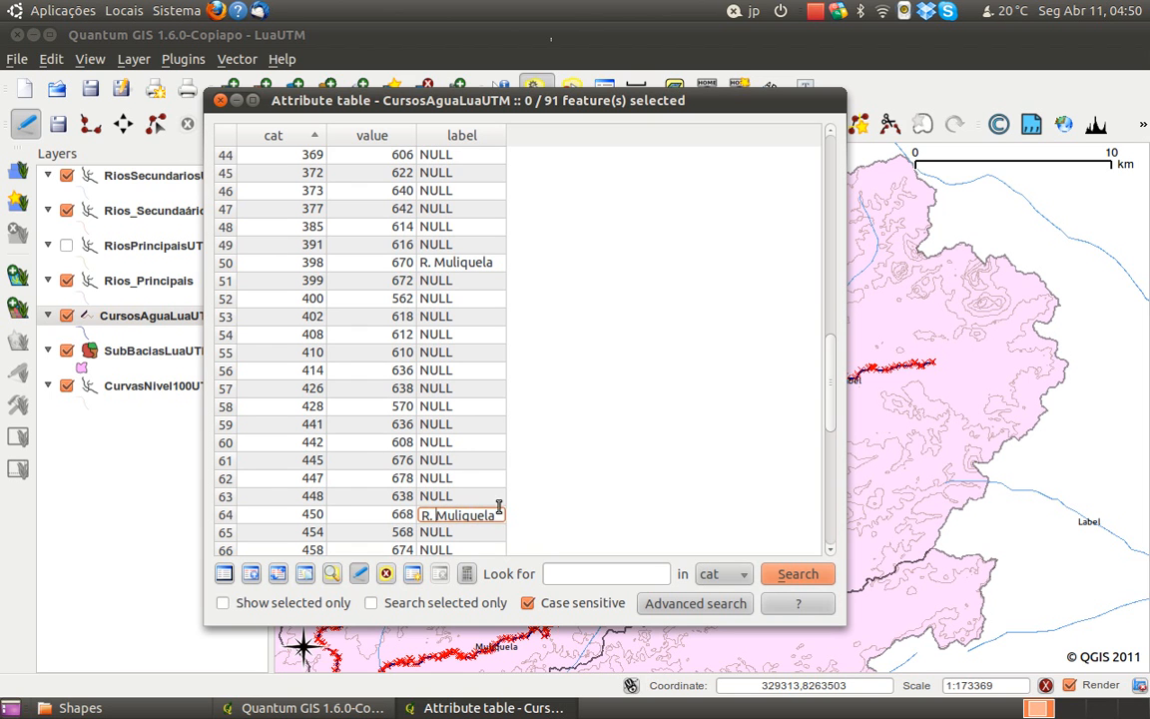
pyautogui.press('Return')
# Add the prefix "R." to the Muliquela label of the watercourse with cat 486 and save the layer edits
pyautogui.scroll(-1, 830, 404)
pyautogui.moveTo(831, 405); pyautogui.dragTo(829, 467)
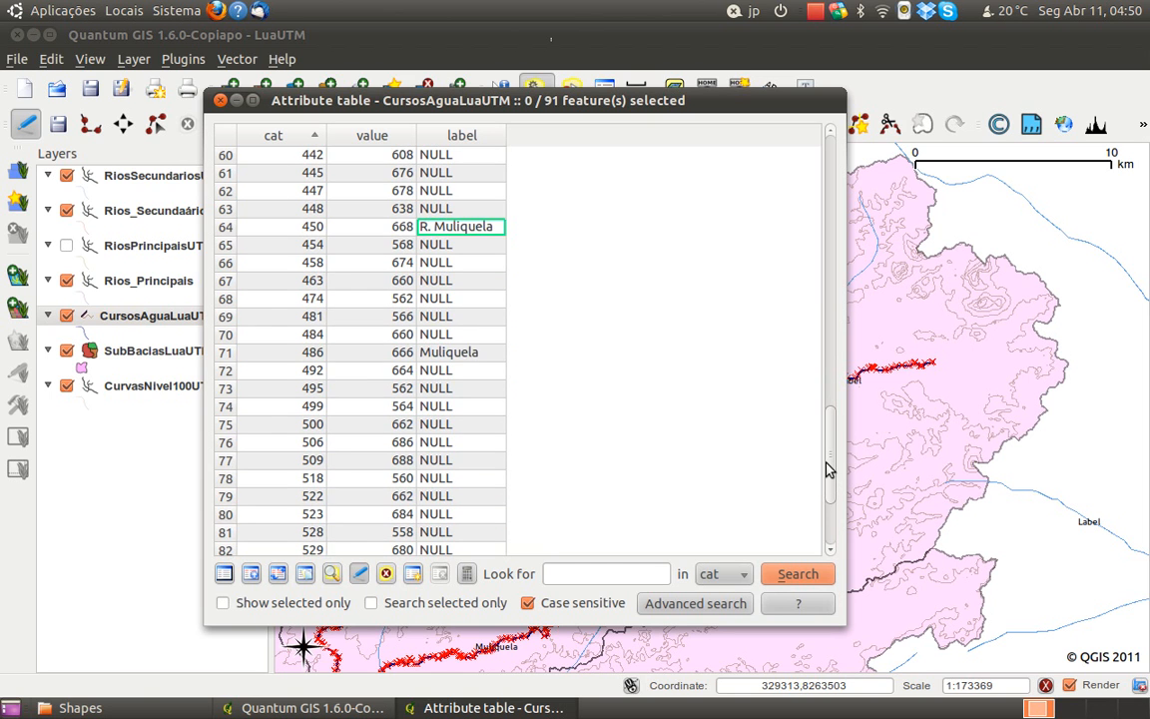
pyautogui.click(480, 354)
pyautogui.click(478, 354)
pyautogui.click(475, 353)
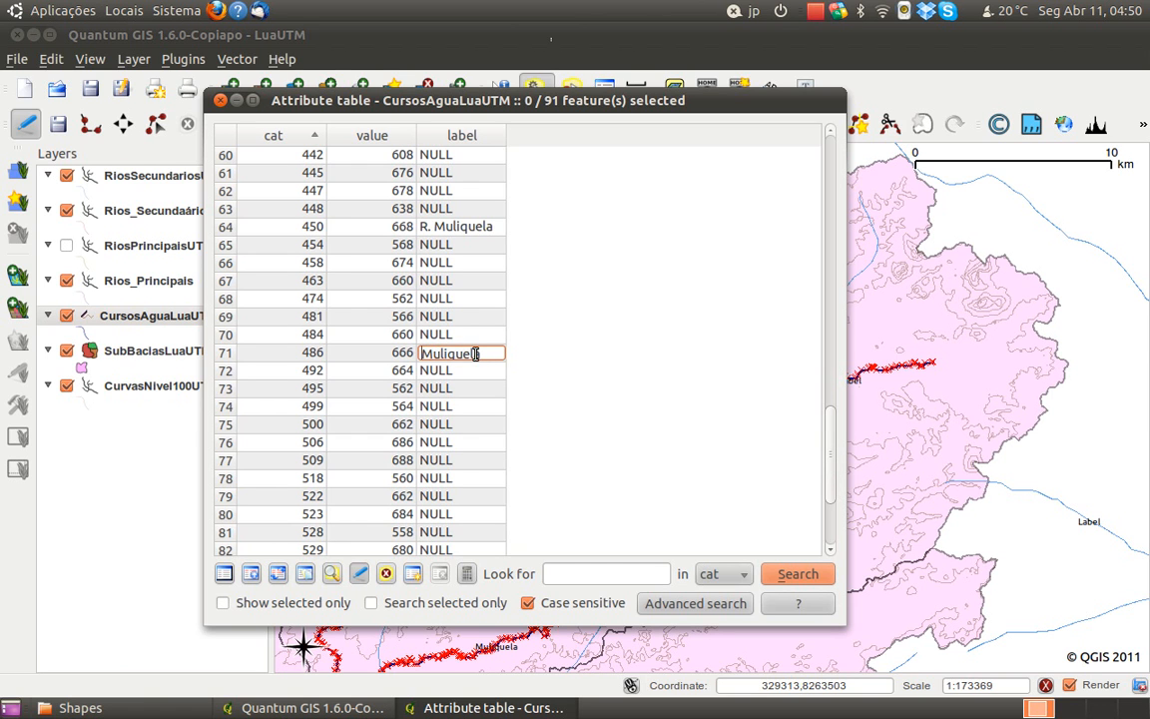
pyautogui.write('R.')
pyautogui.click(359, 573)
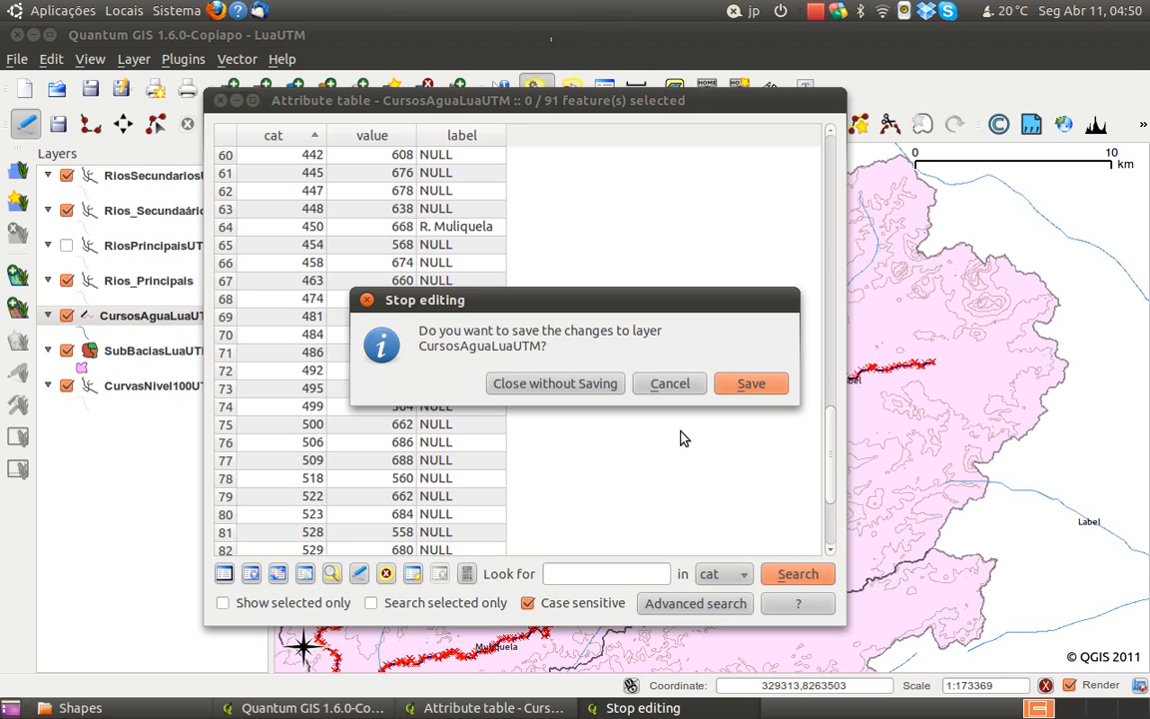
pyautogui.click(752, 383)
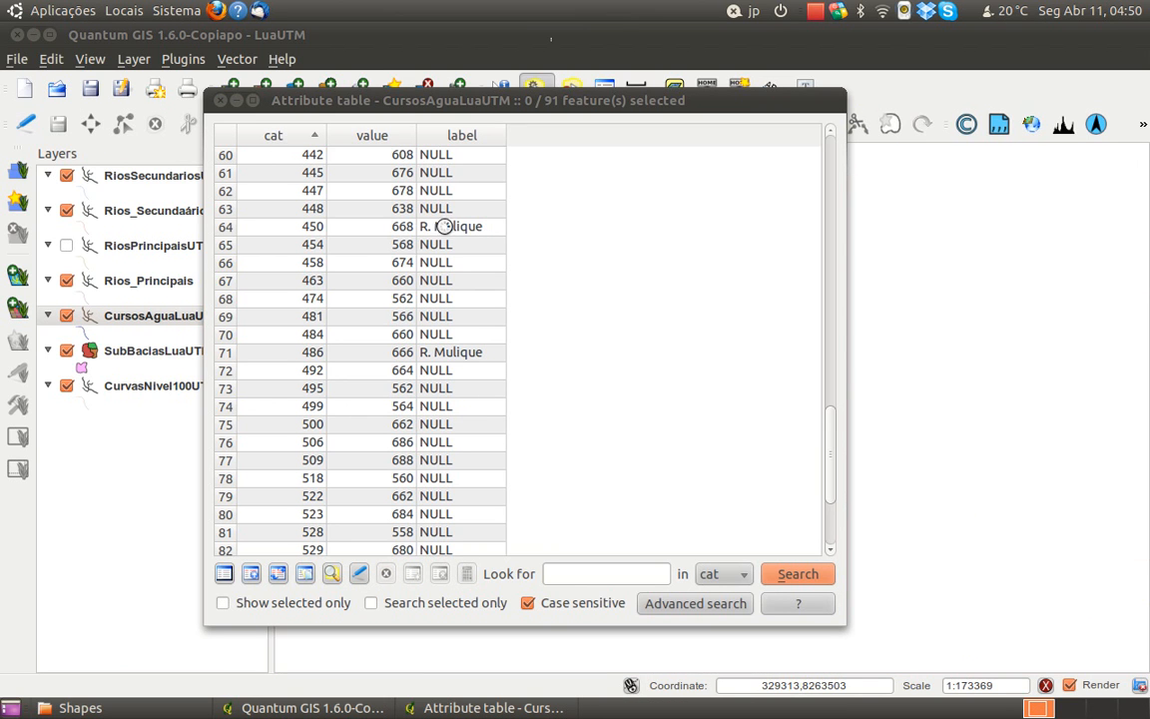
# Widen the label column and switch the CursosAguaLuaUTM layer back to editing mode
pyautogui.moveTo(506, 134); pyautogui.dragTo(535, 145)
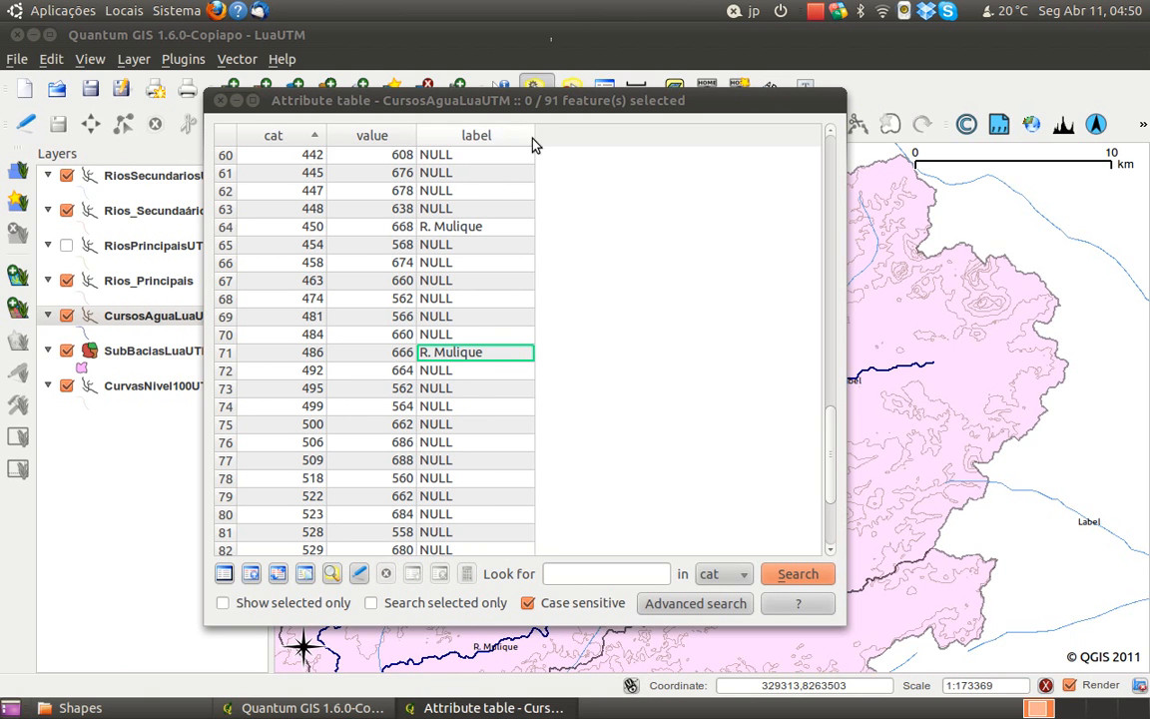
pyautogui.click(360, 575)
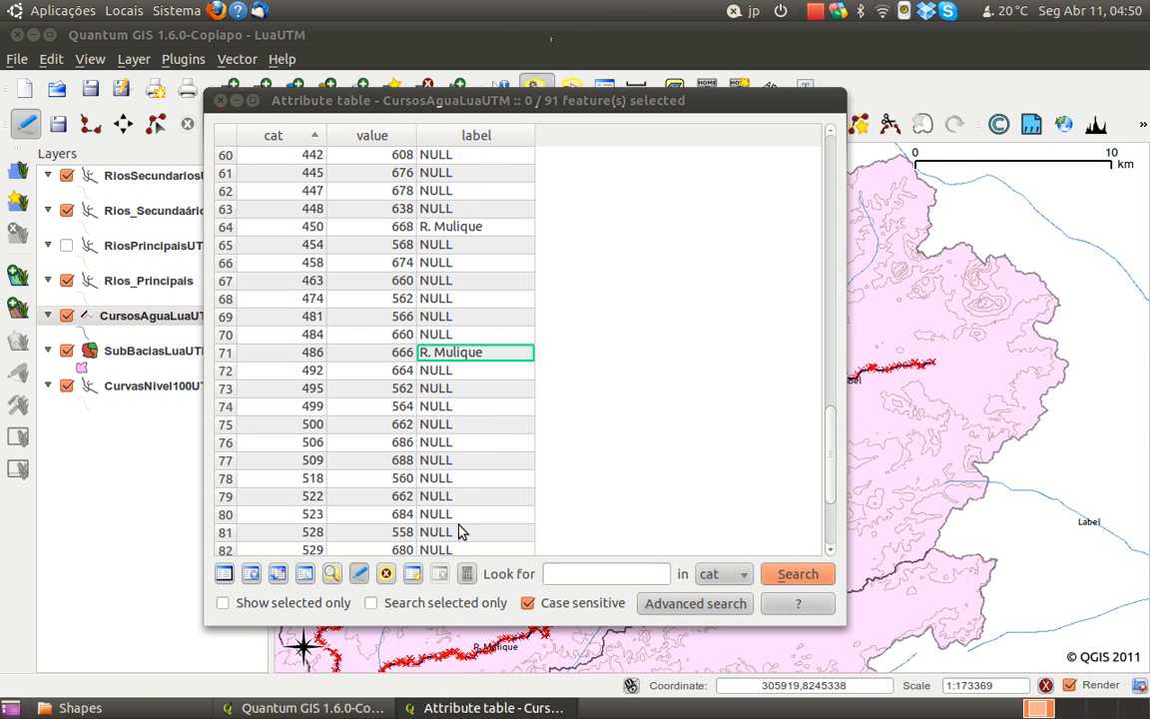
pyautogui.click(464, 577)
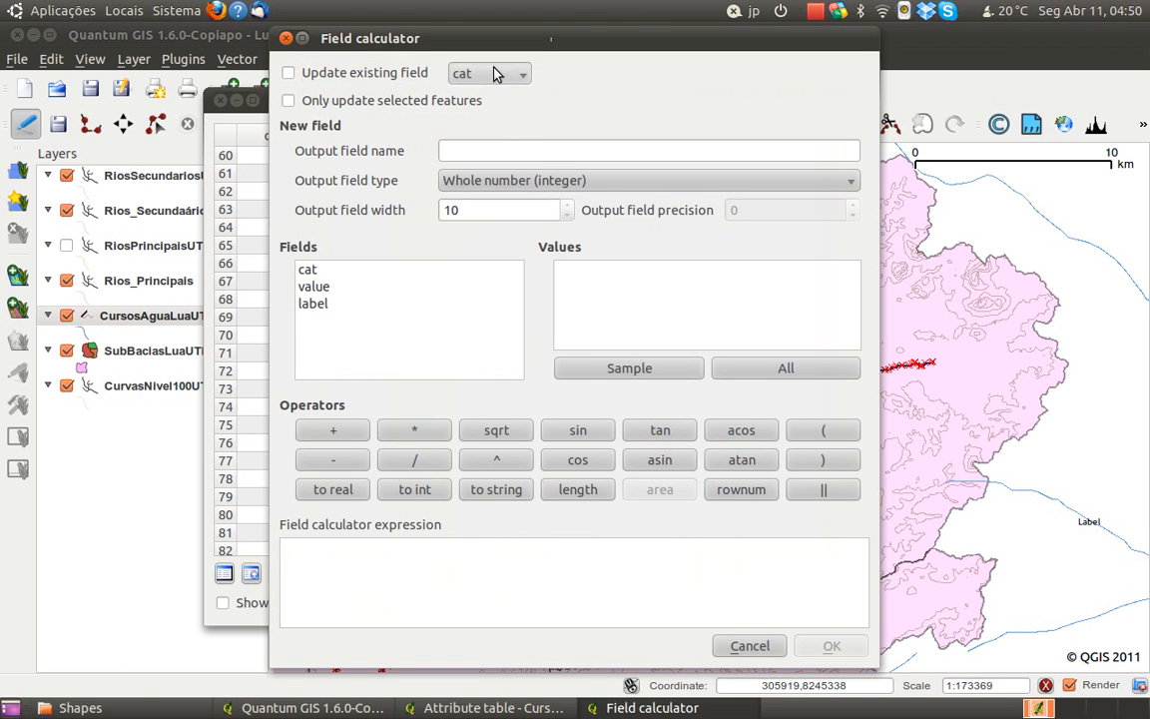
pyautogui.click(496, 75)
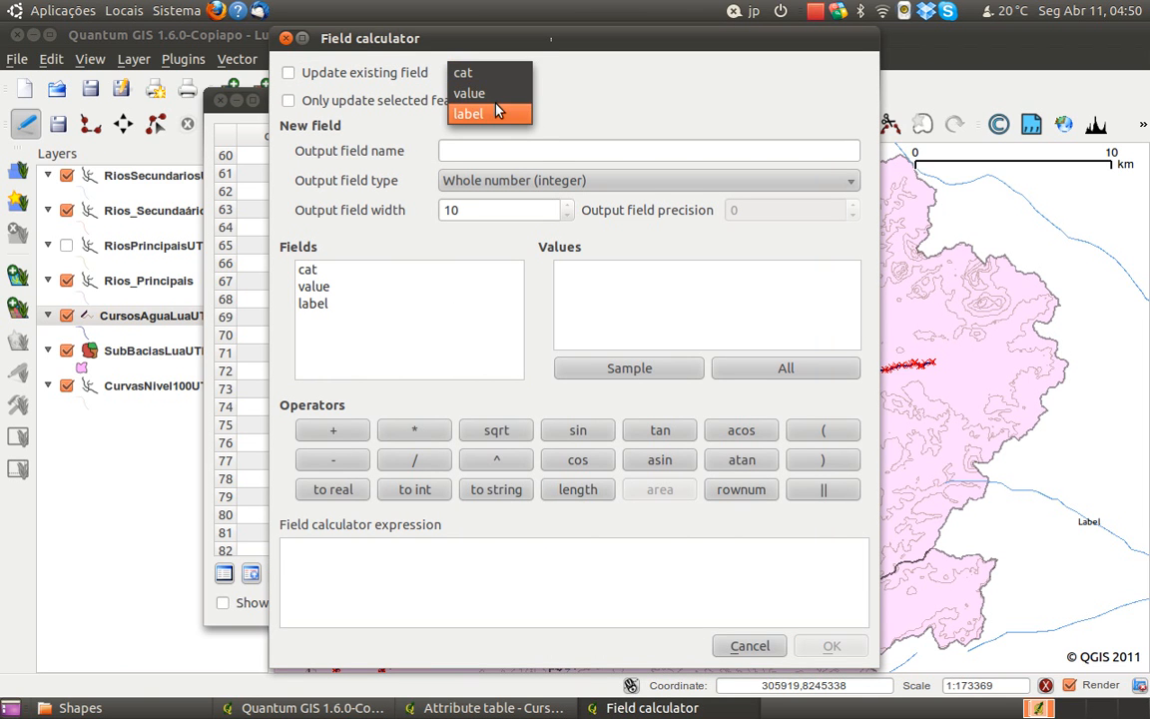
pyautogui.click(491, 113)
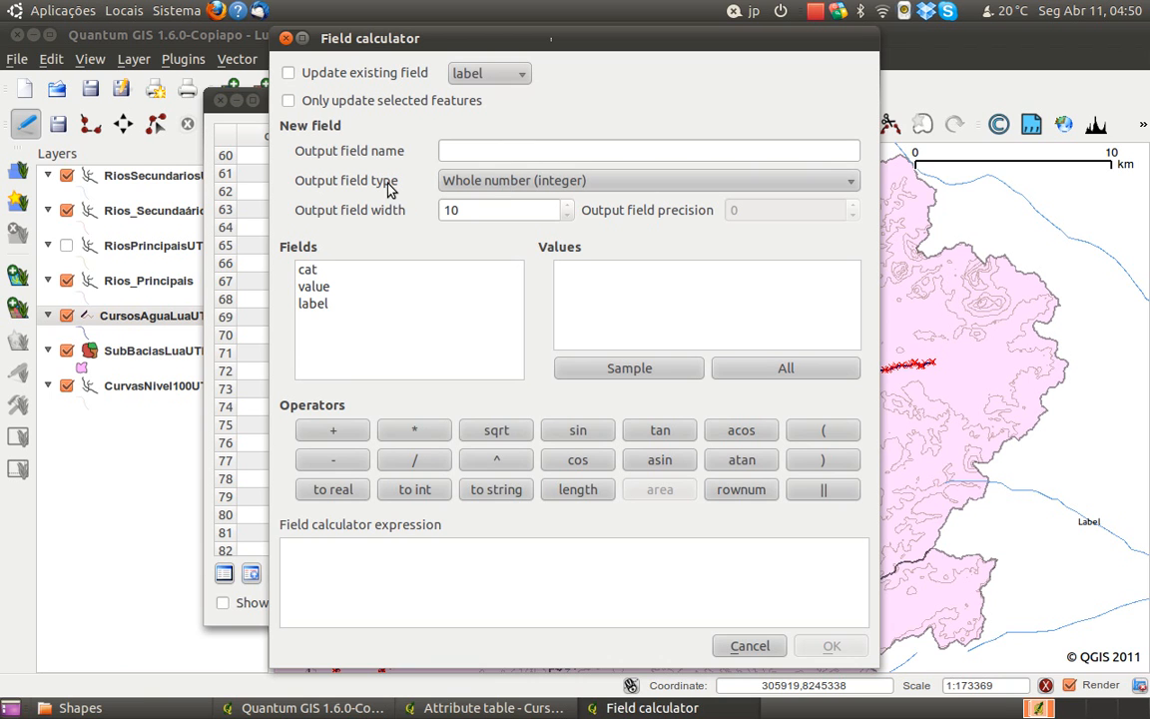
pyautogui.click(506, 184)
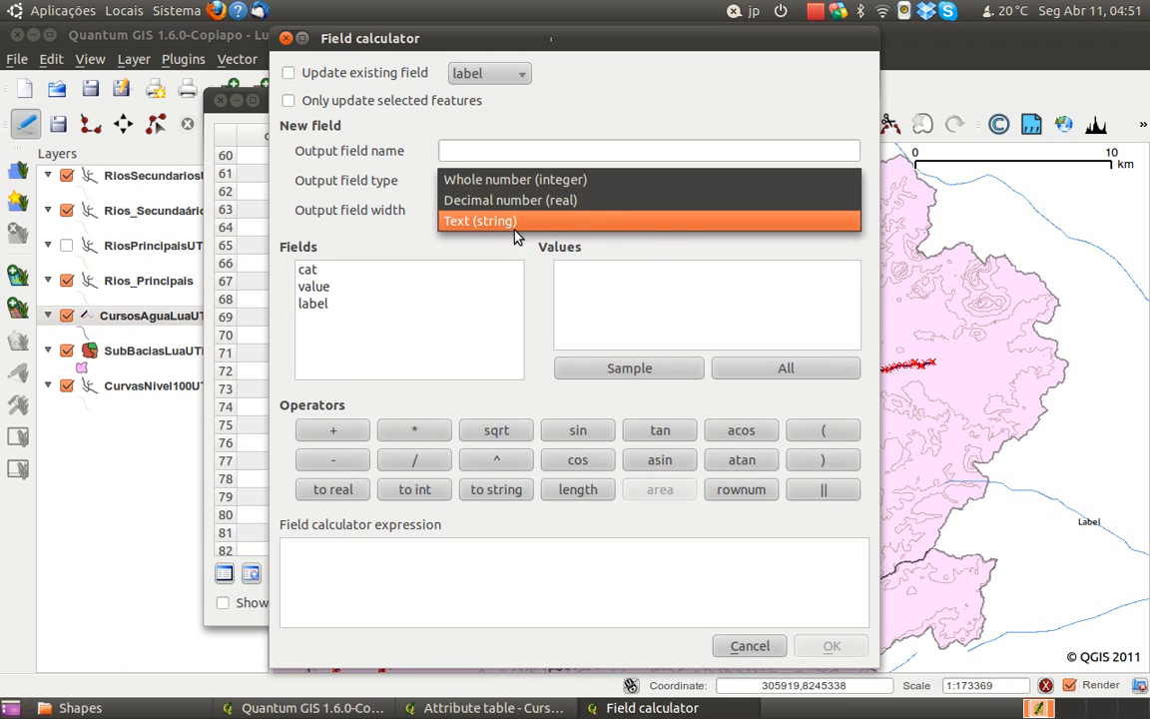
pyautogui.click(519, 224)
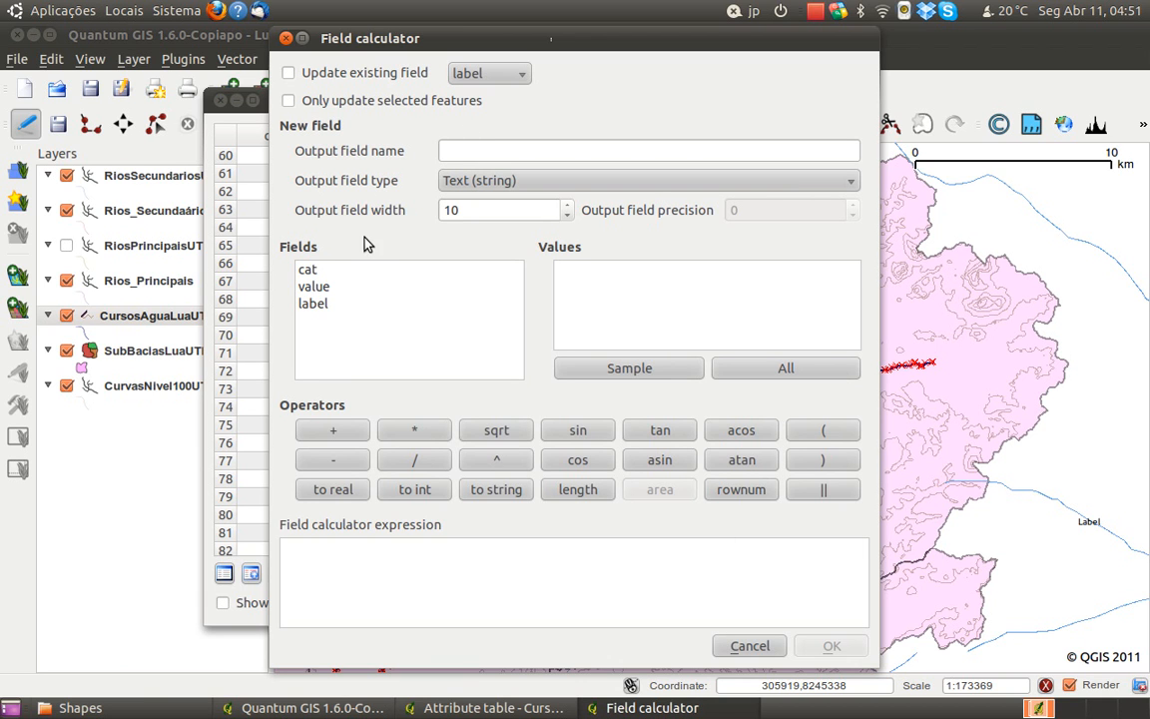
pyautogui.doubleClick(314, 303)
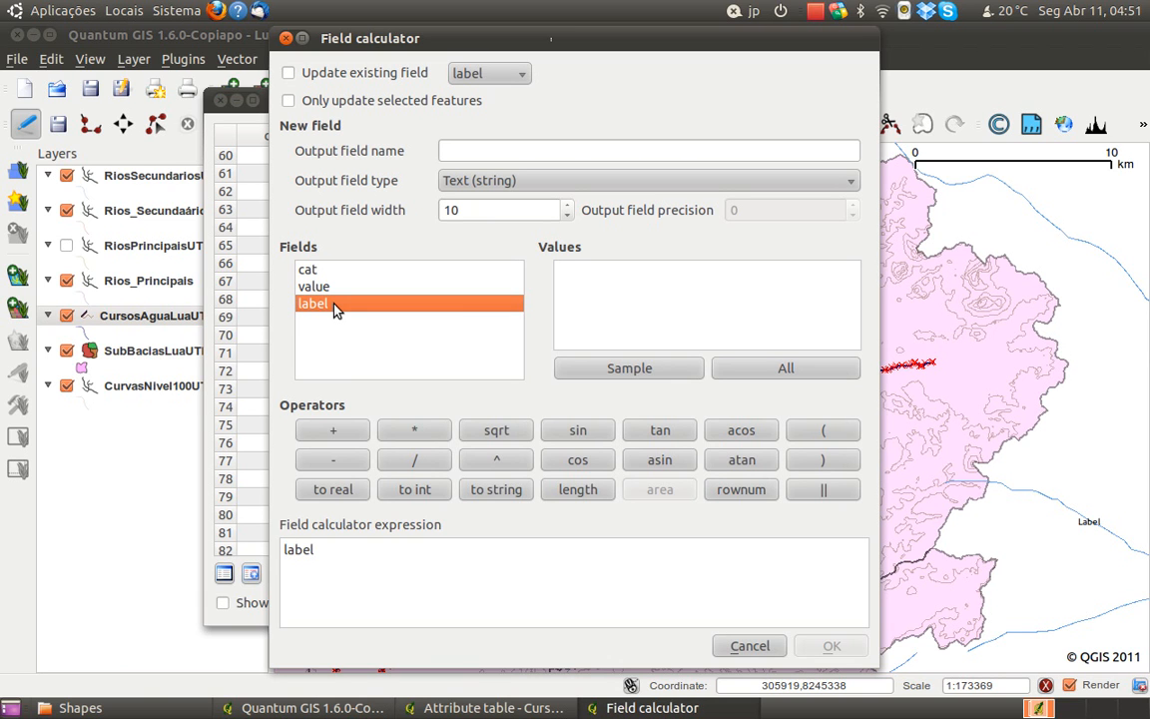
pyautogui.click(372, 559)
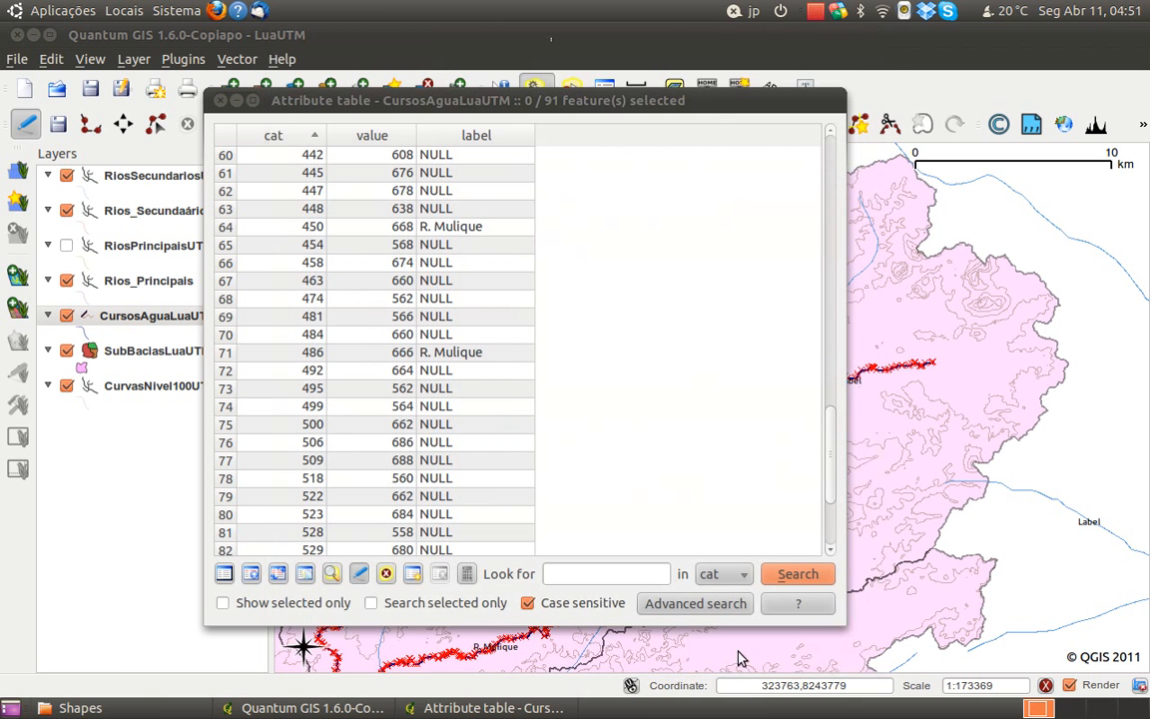
pyautogui.click(750, 646)
# Sort the attribute table by label so the named watercourses come first, and select the first record's label cell
pyautogui.click(471, 136)
pyautogui.click(474, 146)
pyautogui.click(475, 146)
pyautogui.click(474, 145)
pyautogui.moveTo(833, 449); pyautogui.dragTo(721, 139)
pyautogui.click(462, 156)
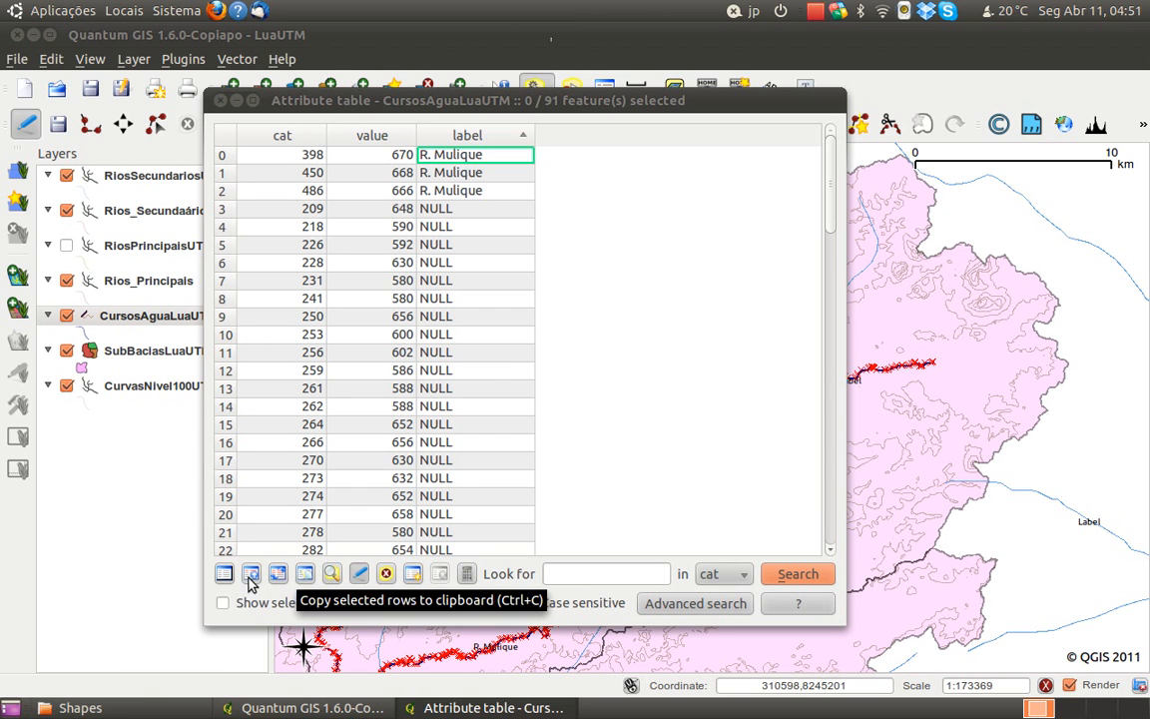
# Add a Text (string) attribute named NomeRio with a width of 25 to the CursosAguaLuaUTM attribute table
pyautogui.click(412, 574)
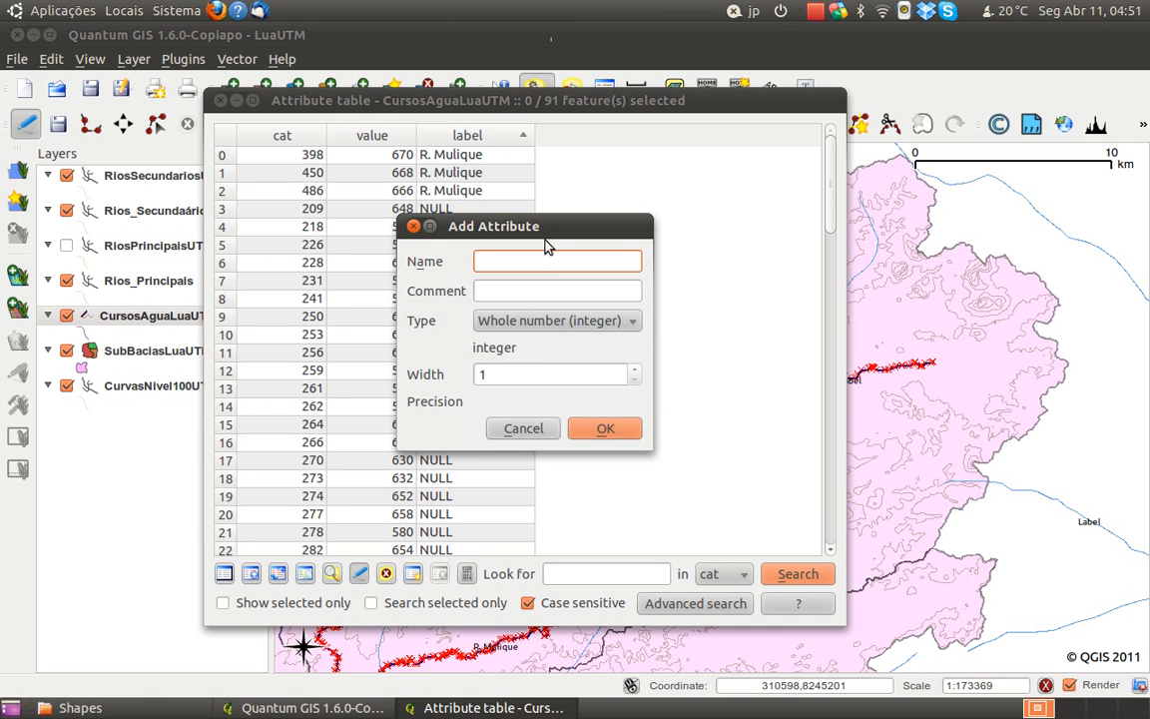
pyautogui.write('NomeRio')
pyautogui.click(551, 320)
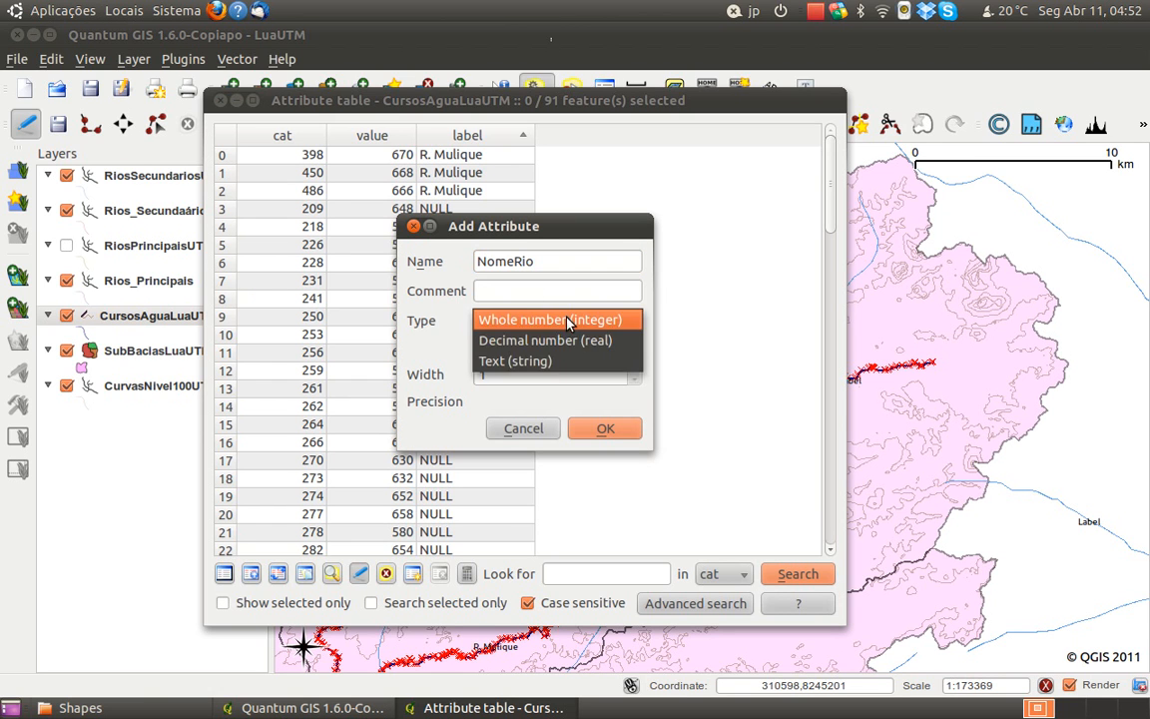
pyautogui.click(574, 359)
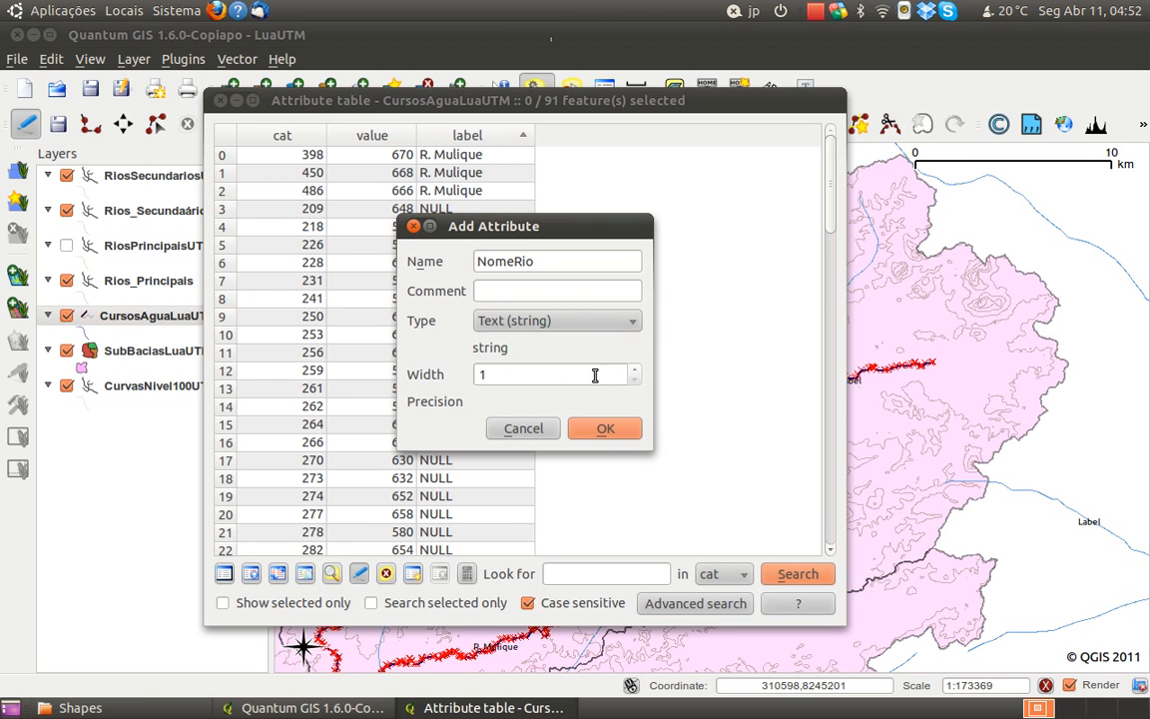
pyautogui.moveTo(586, 383); pyautogui.dragTo(481, 372)
pyautogui.write('2')
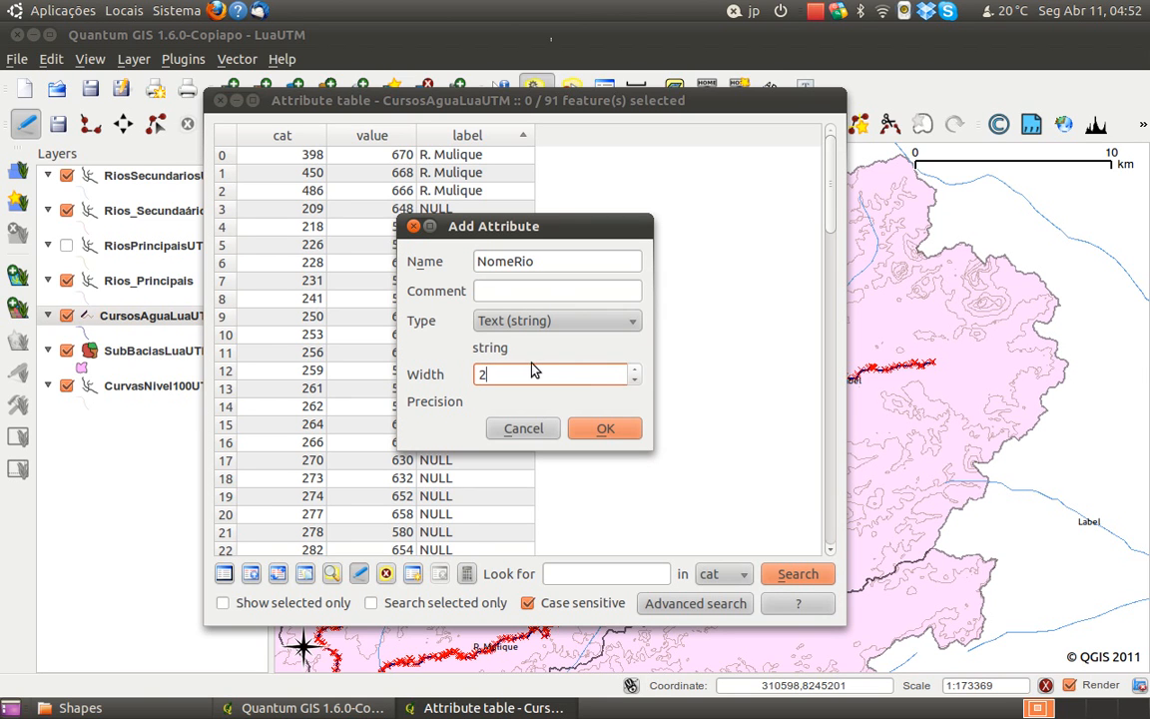
pyautogui.write('5')
pyautogui.click(605, 429)
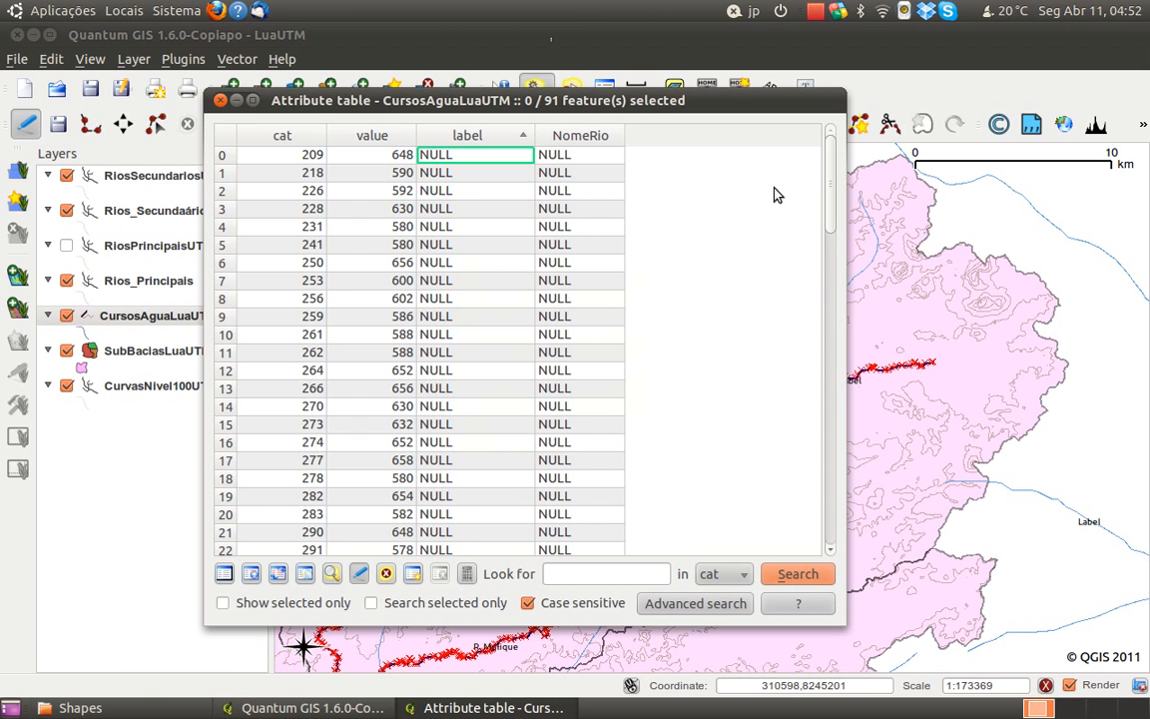
# Enter "R. Muliquela" as the NomeRio value of the watercourses with cat 398 and 450
pyautogui.moveTo(828, 167); pyautogui.dragTo(842, 375)
pyautogui.click(619, 227)
pyautogui.doubleClick(583, 208)
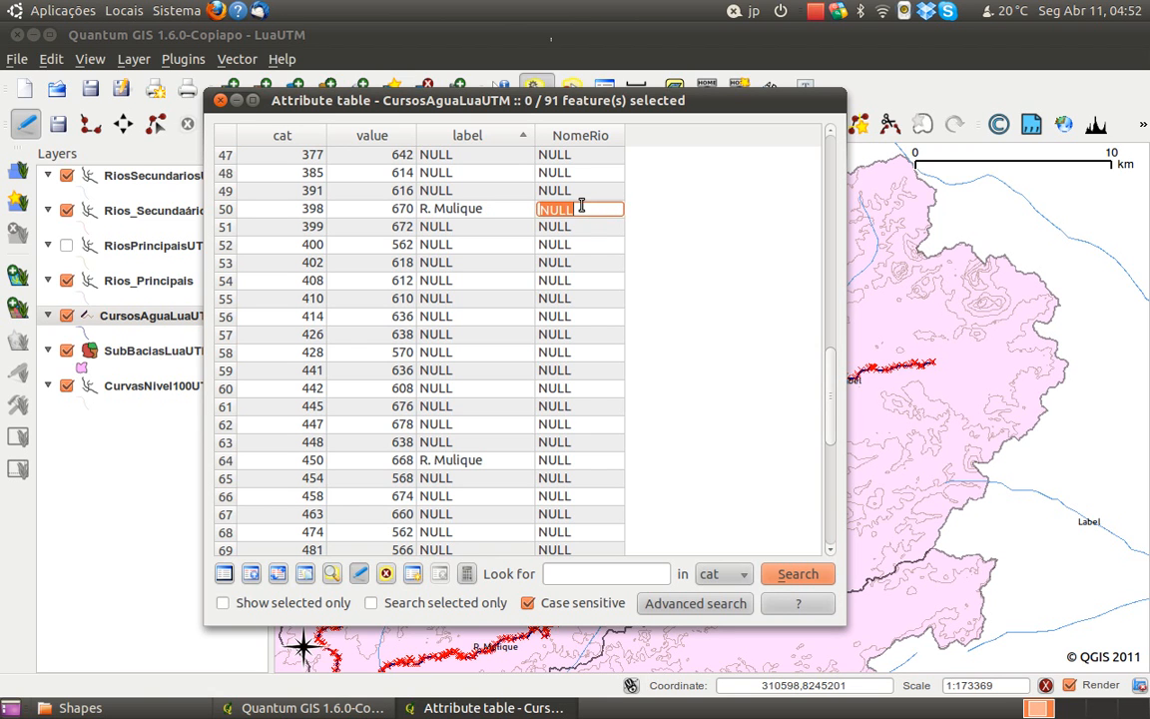
pyautogui.write('R. Muçiquela')
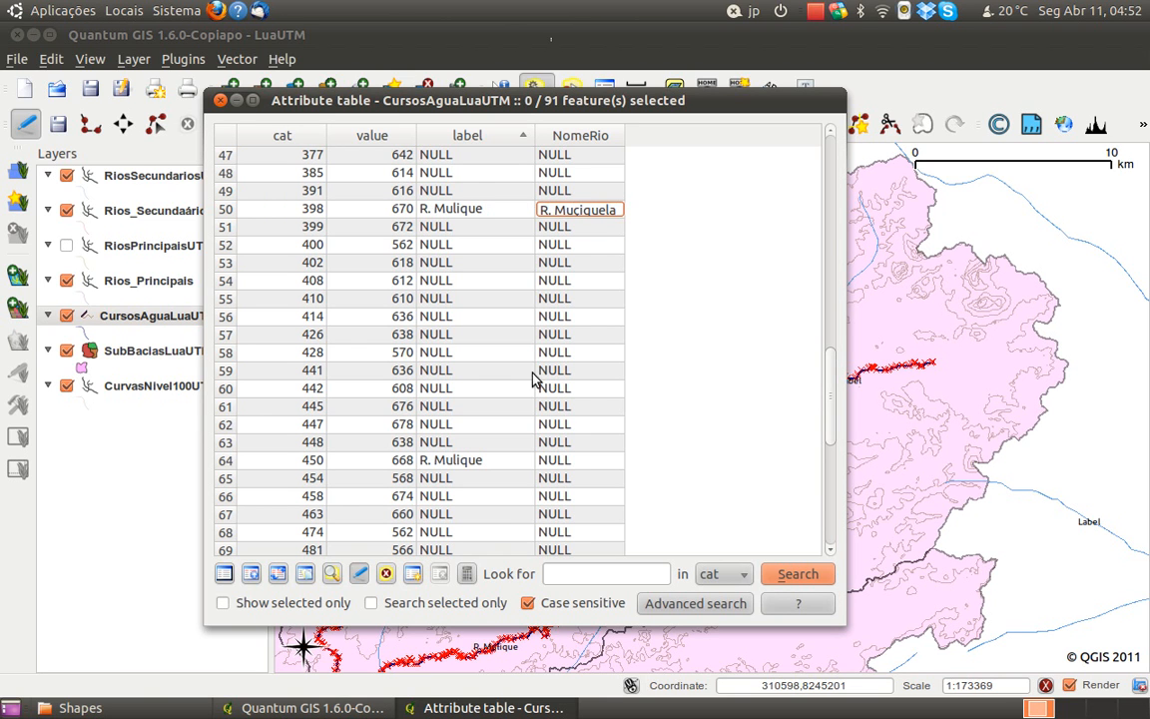
pyautogui.doubleClick(572, 460)
pyautogui.write('R. Muliquela')
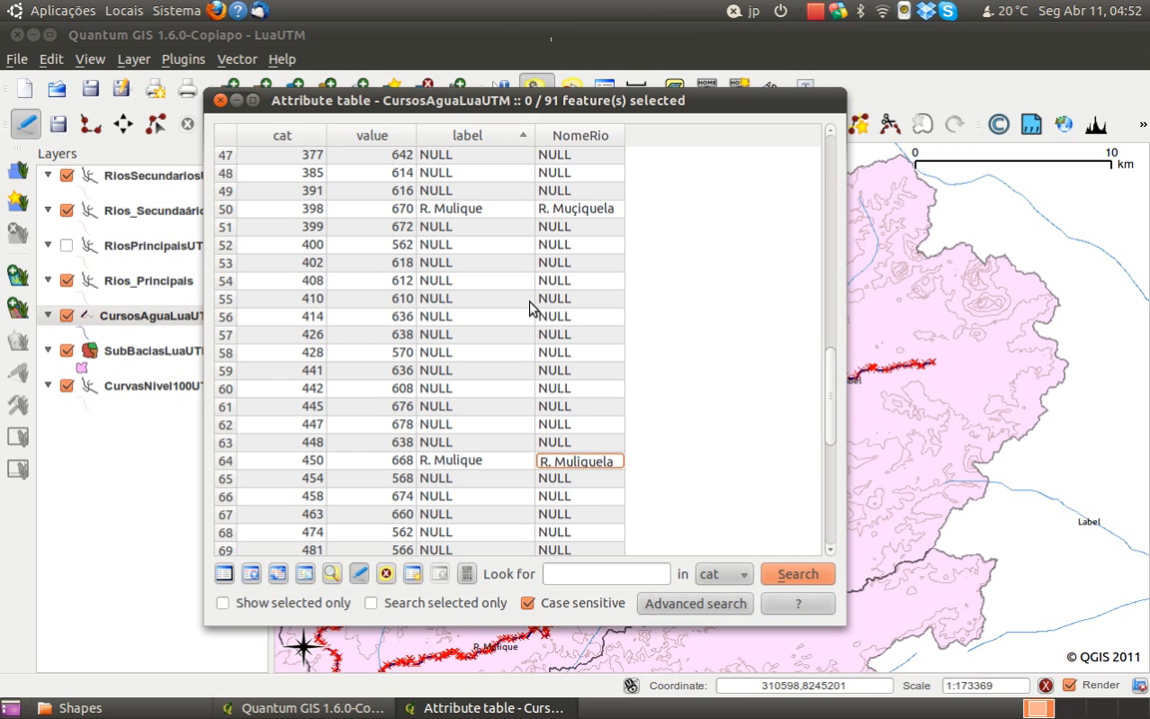
pyautogui.doubleClick(583, 207)
pyautogui.click(583, 207)
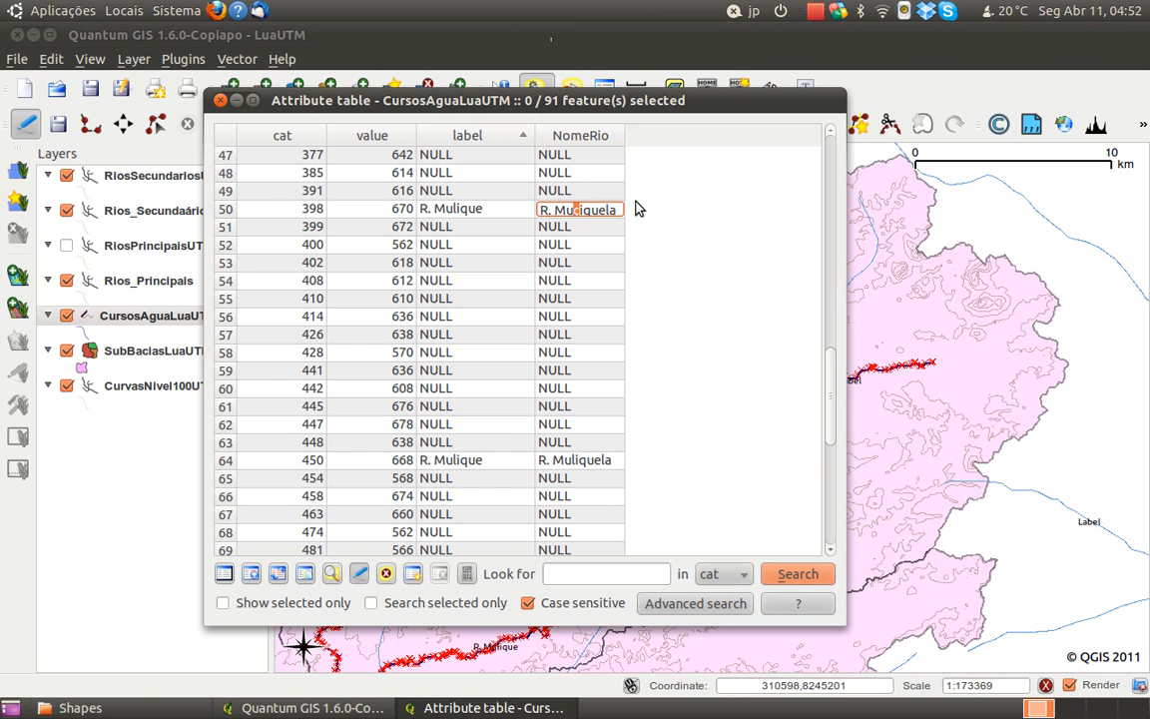
pyautogui.write('l')
pyautogui.click(562, 478)
# Enter "R. Muliquela" as the NomeRio value of the watercourse with cat 486 and save the layer edits
pyautogui.moveTo(828, 406); pyautogui.dragTo(826, 474)
pyautogui.click(603, 317)
pyautogui.click(603, 318)
pyautogui.write('R')
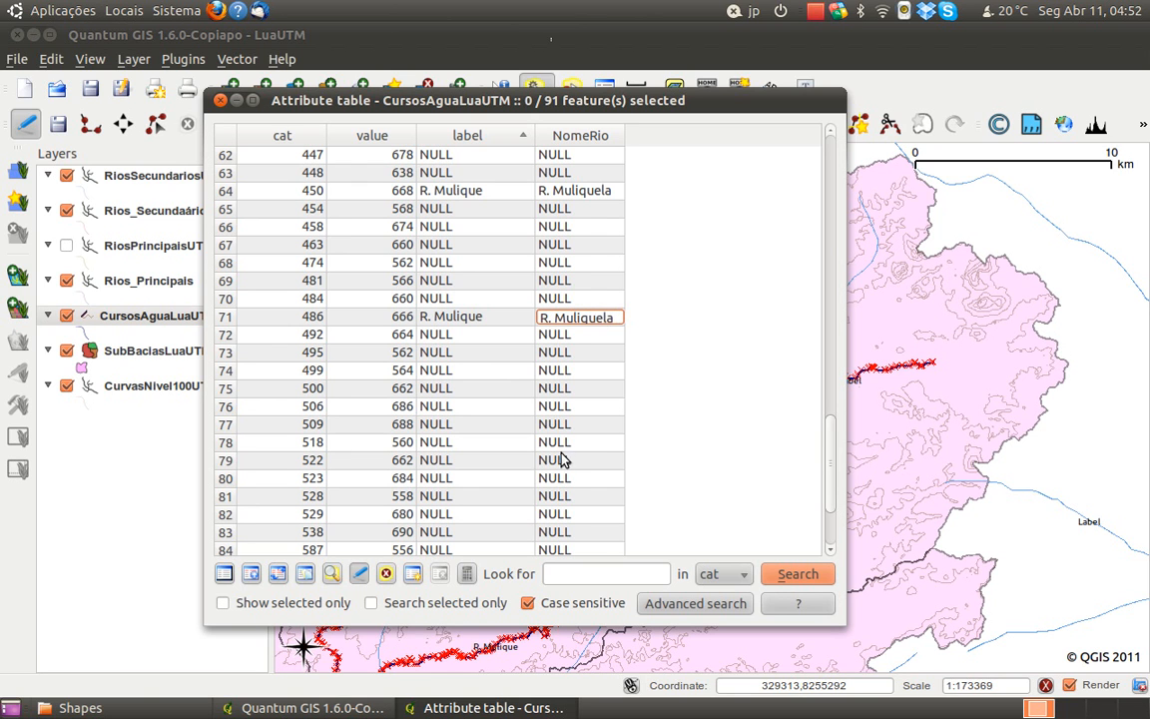
pyautogui.click(556, 388)
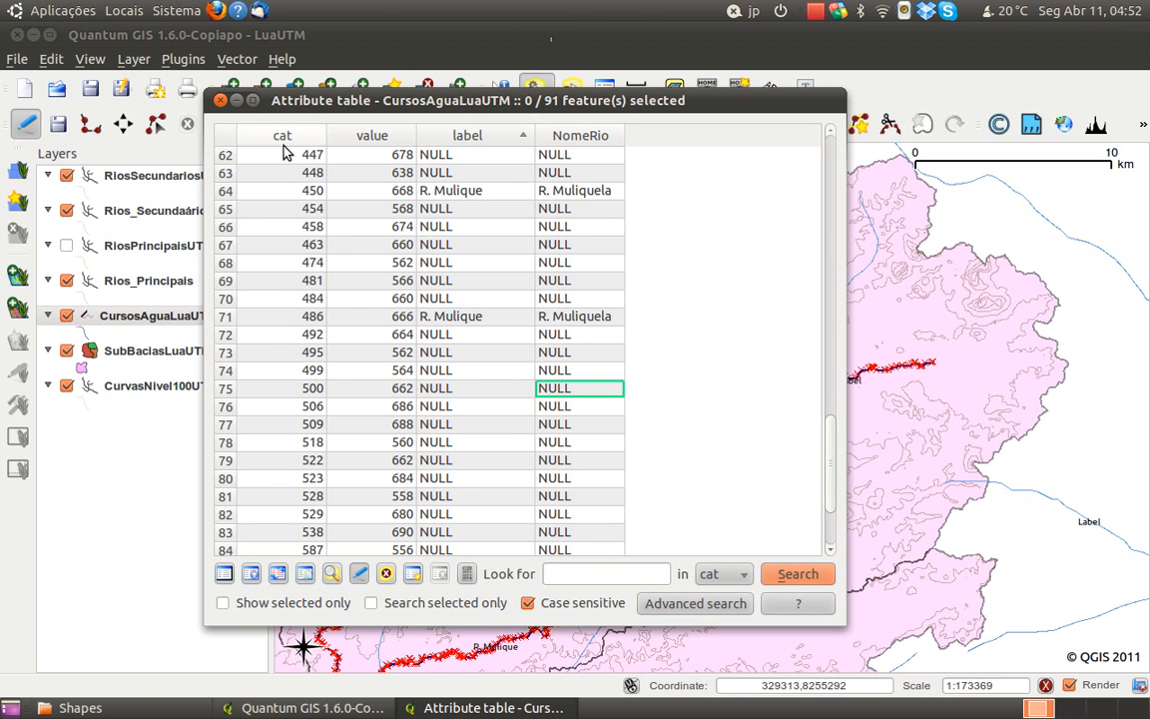
pyautogui.click(359, 574)
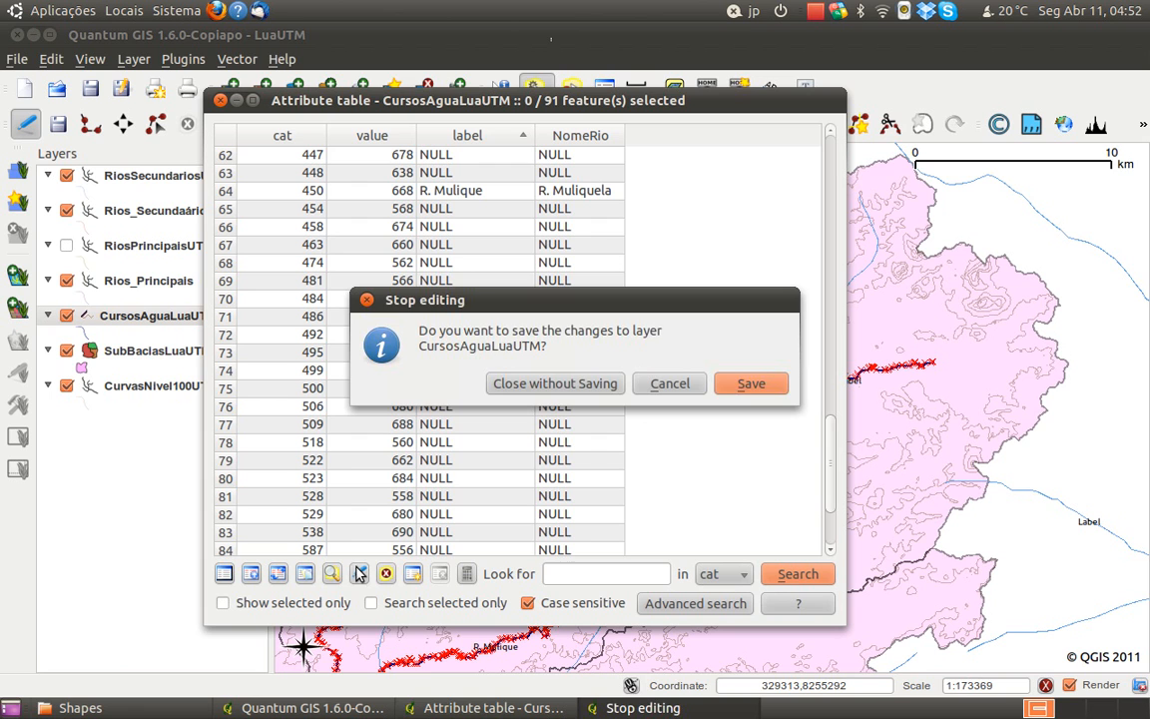
pyautogui.click(751, 383)
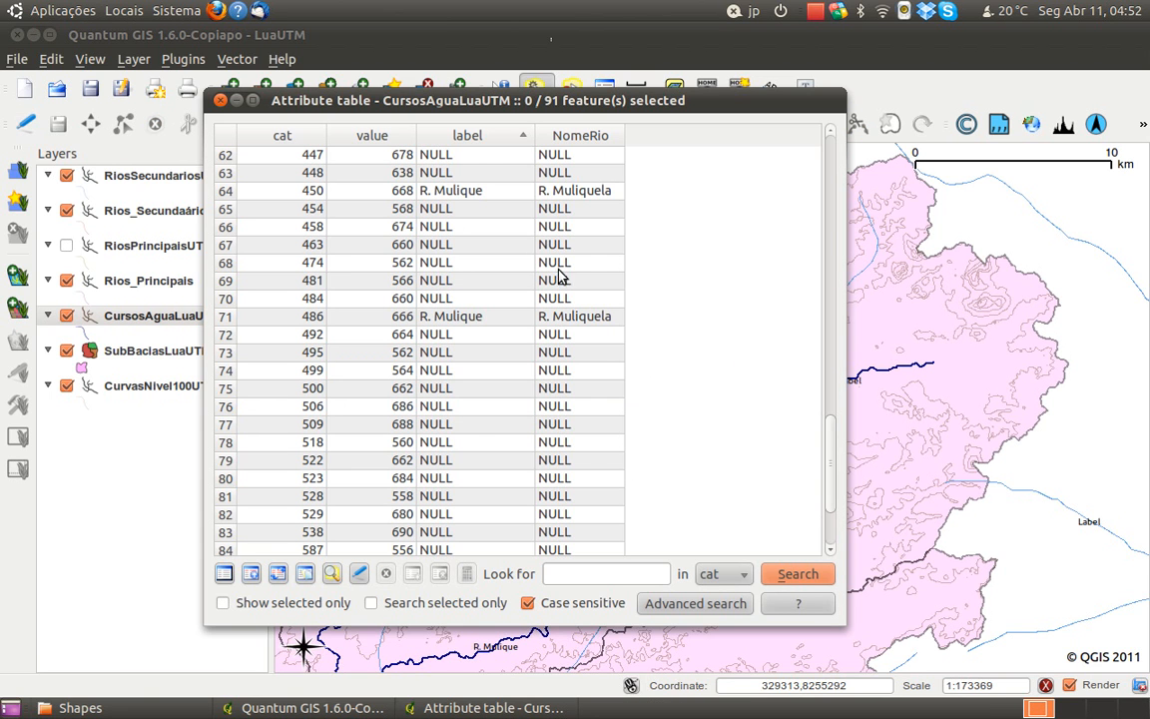
# Switch the CursosAguaLuaUTM layer back to editing mode and replace the label of the watercourse with cat 398 with NULL
pyautogui.moveTo(834, 450); pyautogui.dragTo(829, 351)
pyautogui.click(477, 340)
pyautogui.click(359, 573)
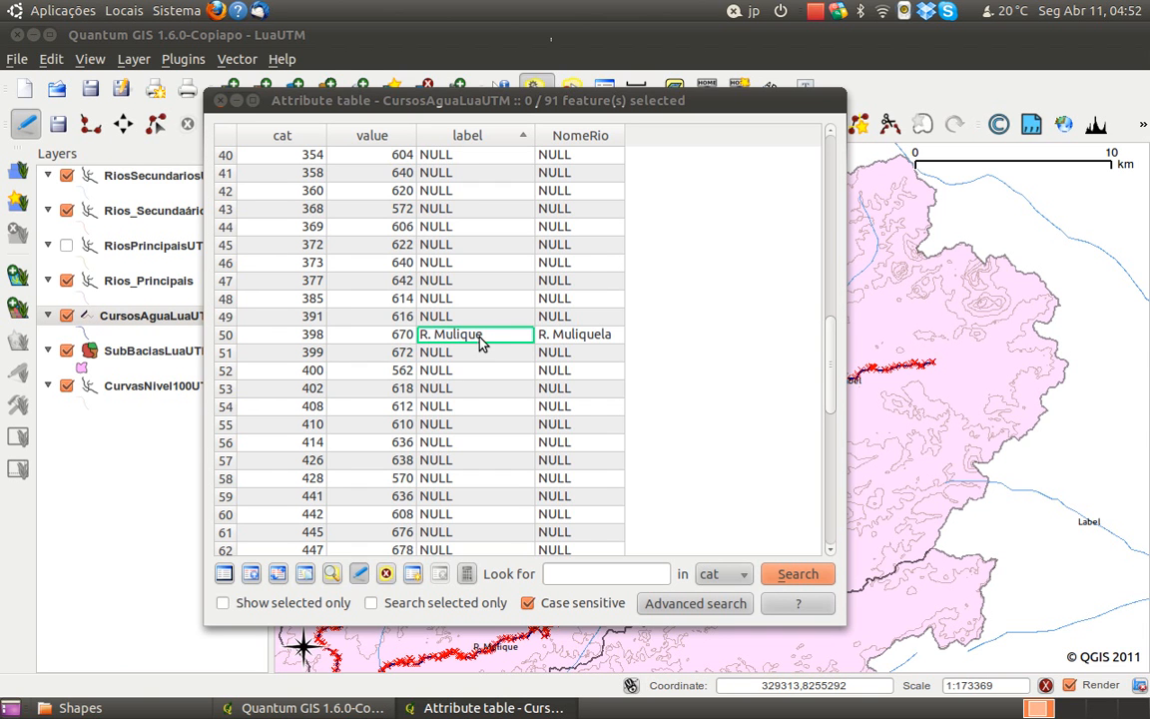
pyautogui.doubleClick(487, 339)
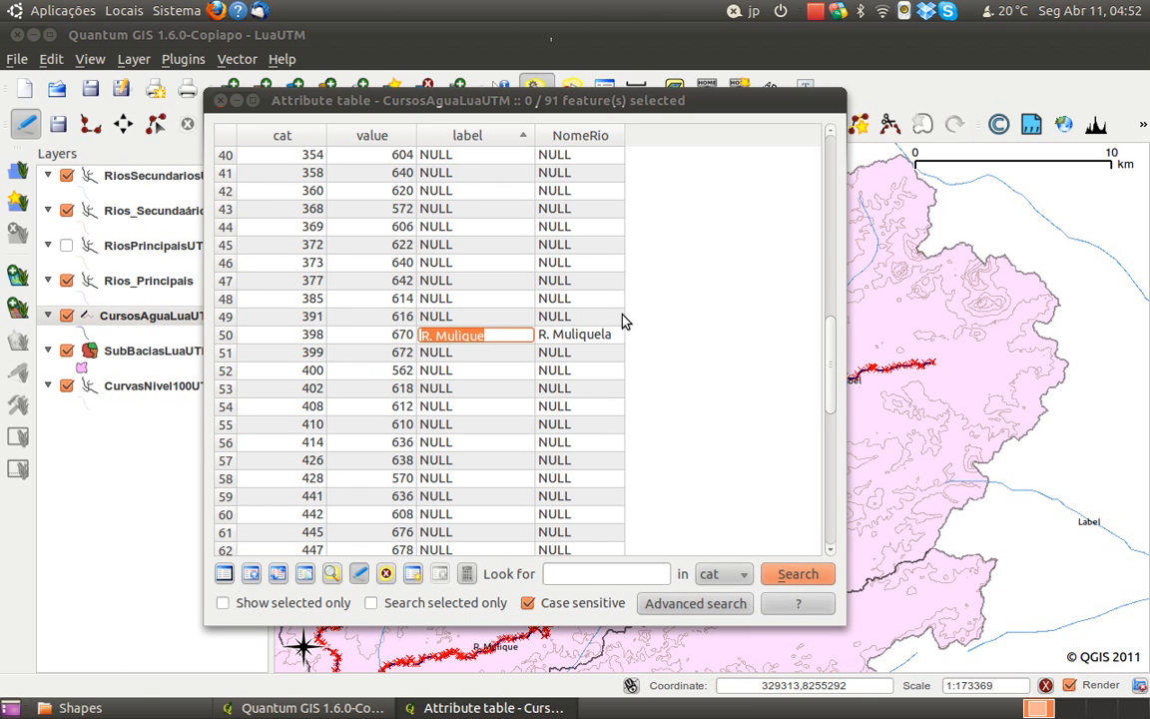
pyautogui.press('BackSpace')
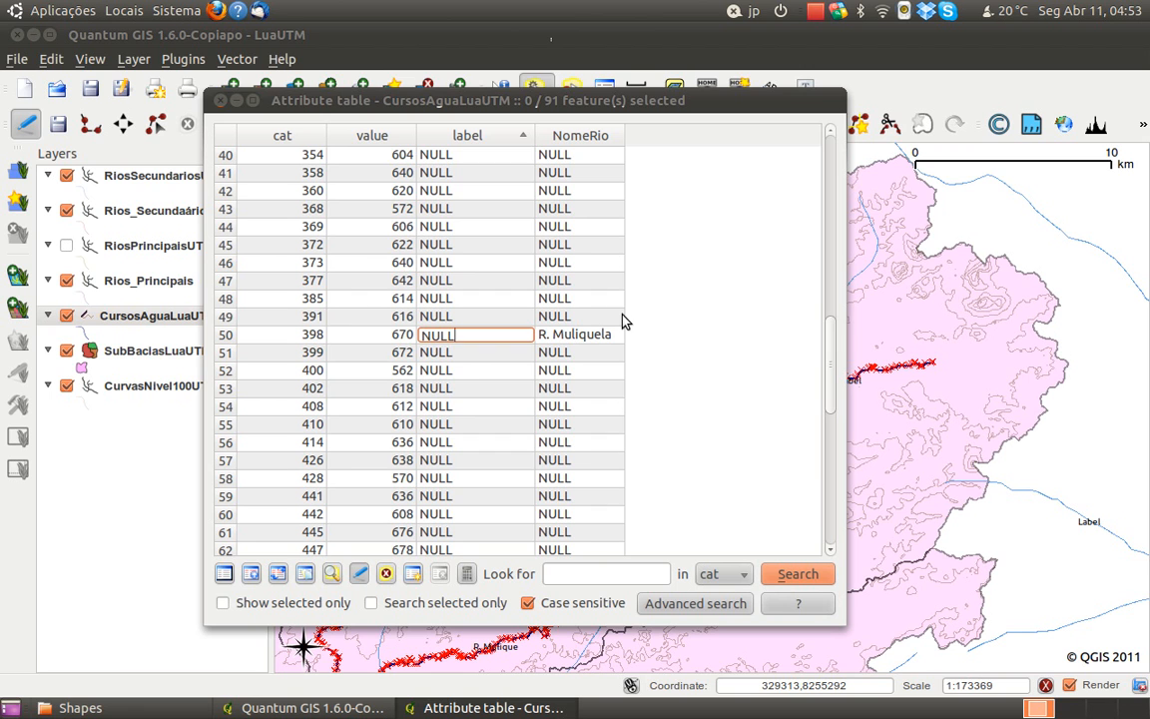
pyautogui.click(487, 388)
# Replace the labels of the watercourses with cat 450 and 486 with NULL
pyautogui.moveTo(833, 366); pyautogui.dragTo(821, 423)
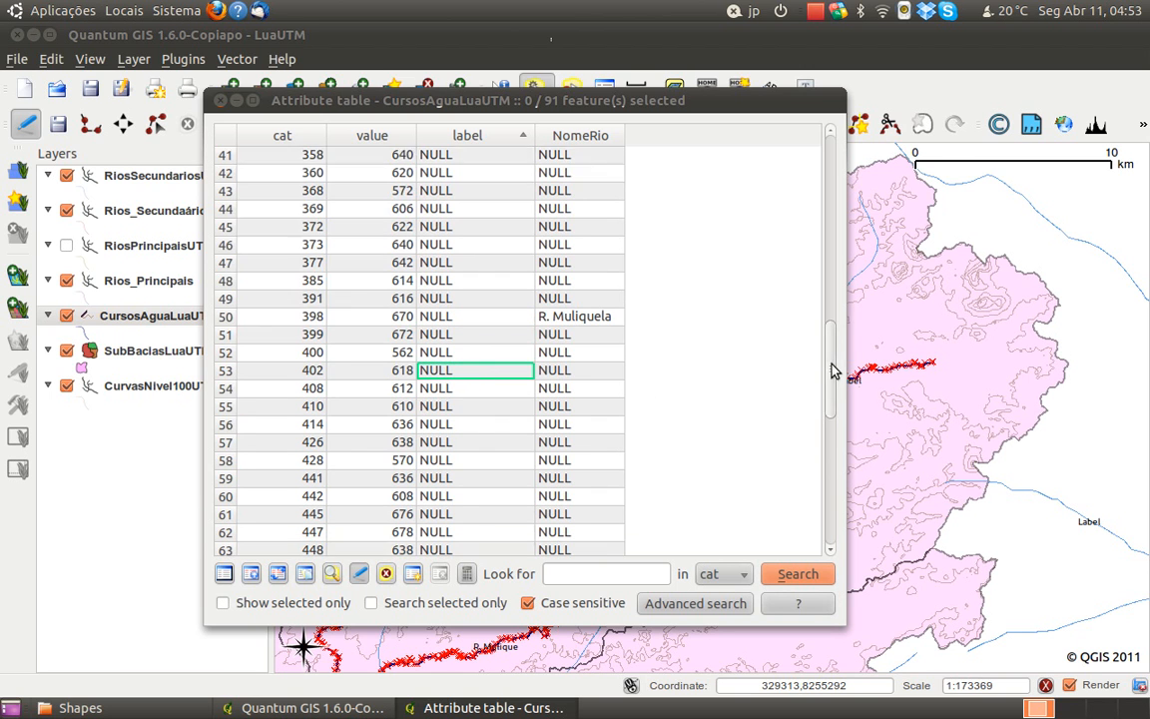
pyautogui.doubleClick(461, 352)
pyautogui.write('NUL')
pyautogui.click(457, 481)
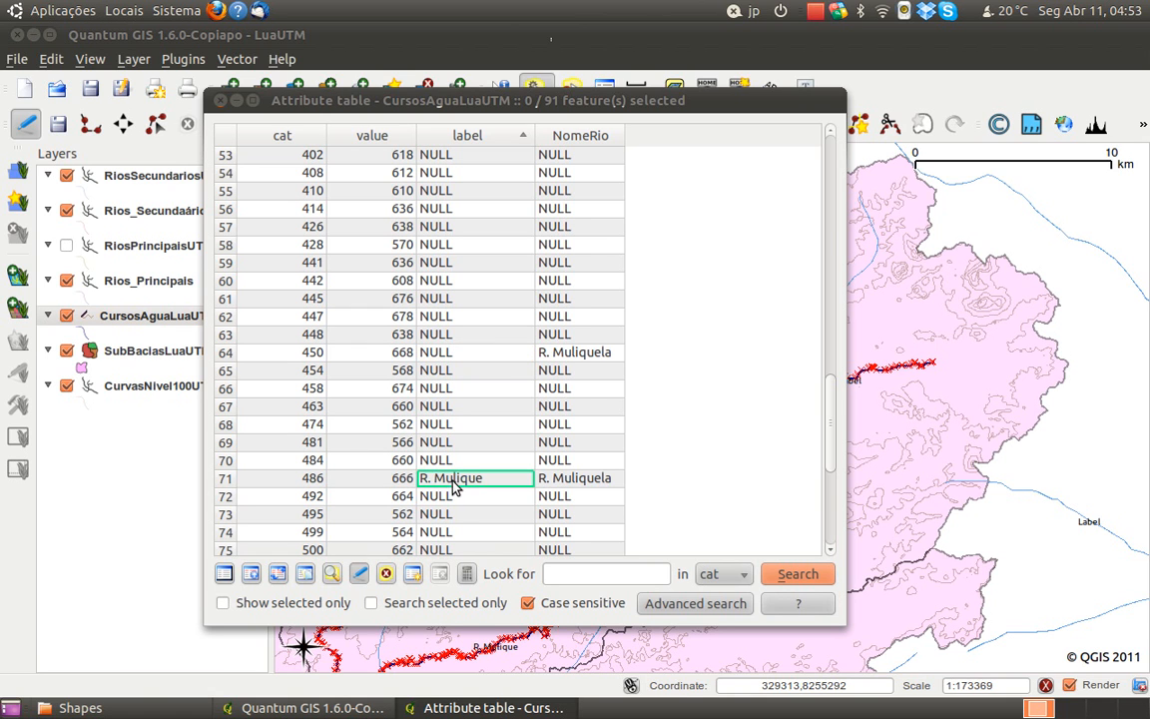
pyautogui.doubleClick(454, 480)
pyautogui.write('NULL')
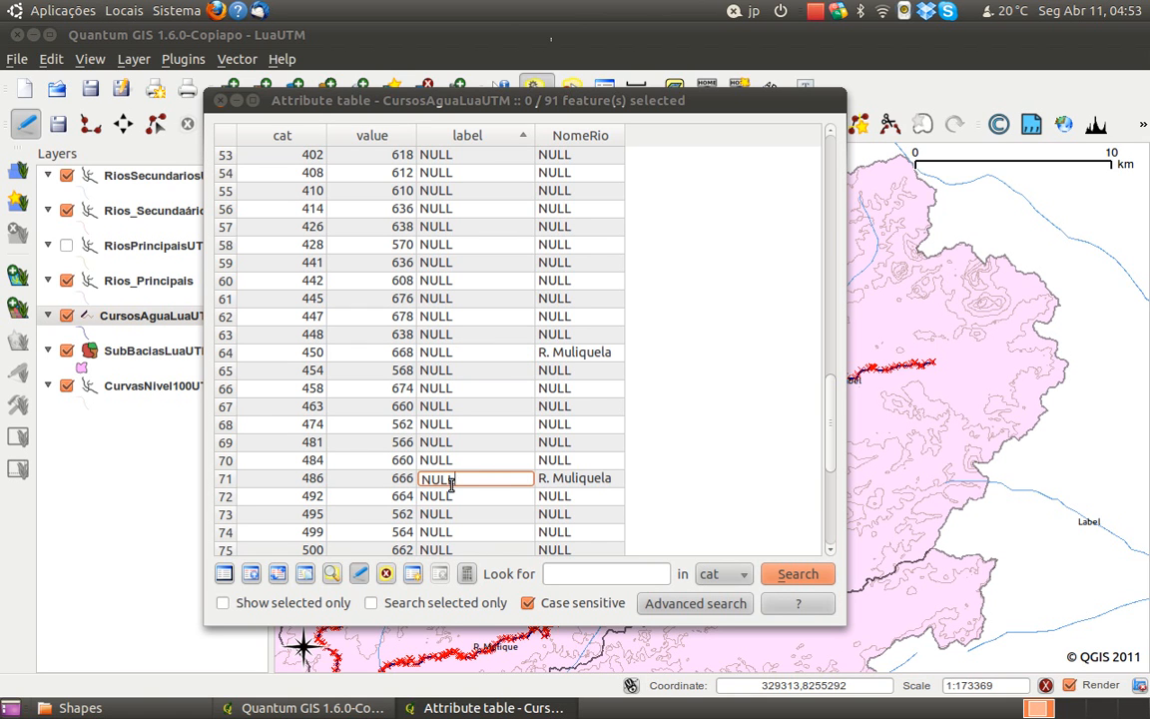
pyautogui.click(473, 514)
# Stop editing the CursosAguaLuaUTM layer, saving its changes, and close the attribute table
pyautogui.moveTo(830, 408); pyautogui.dragTo(830, 511)
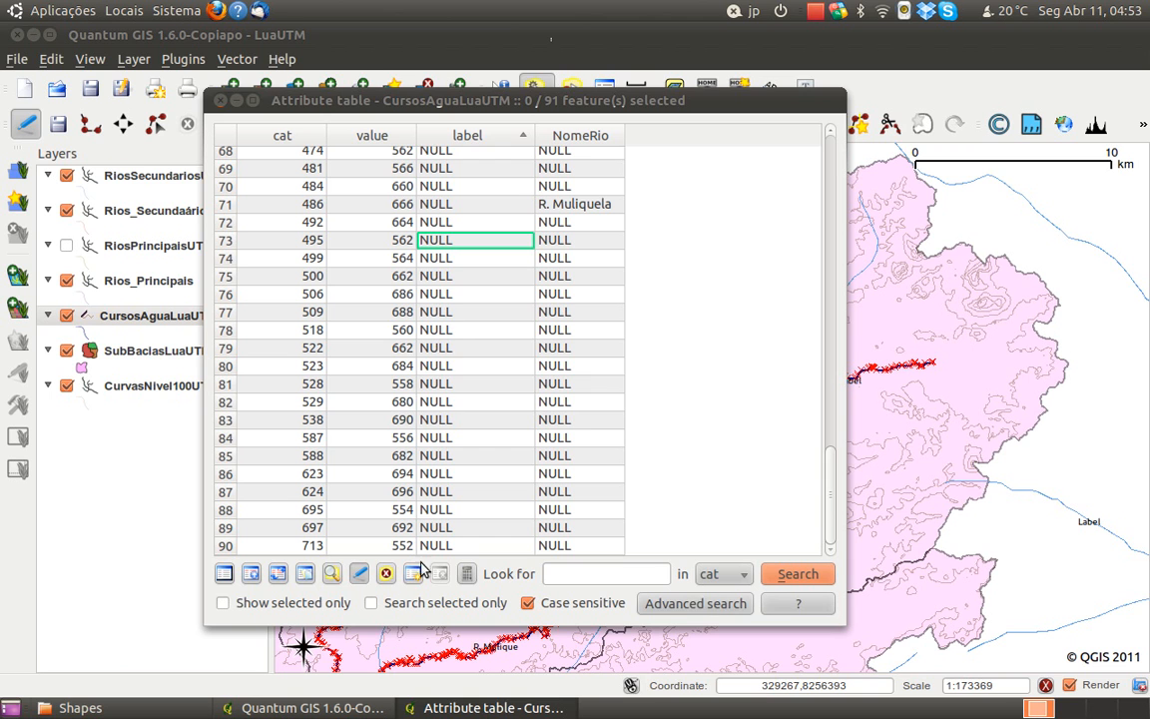
pyautogui.click(362, 575)
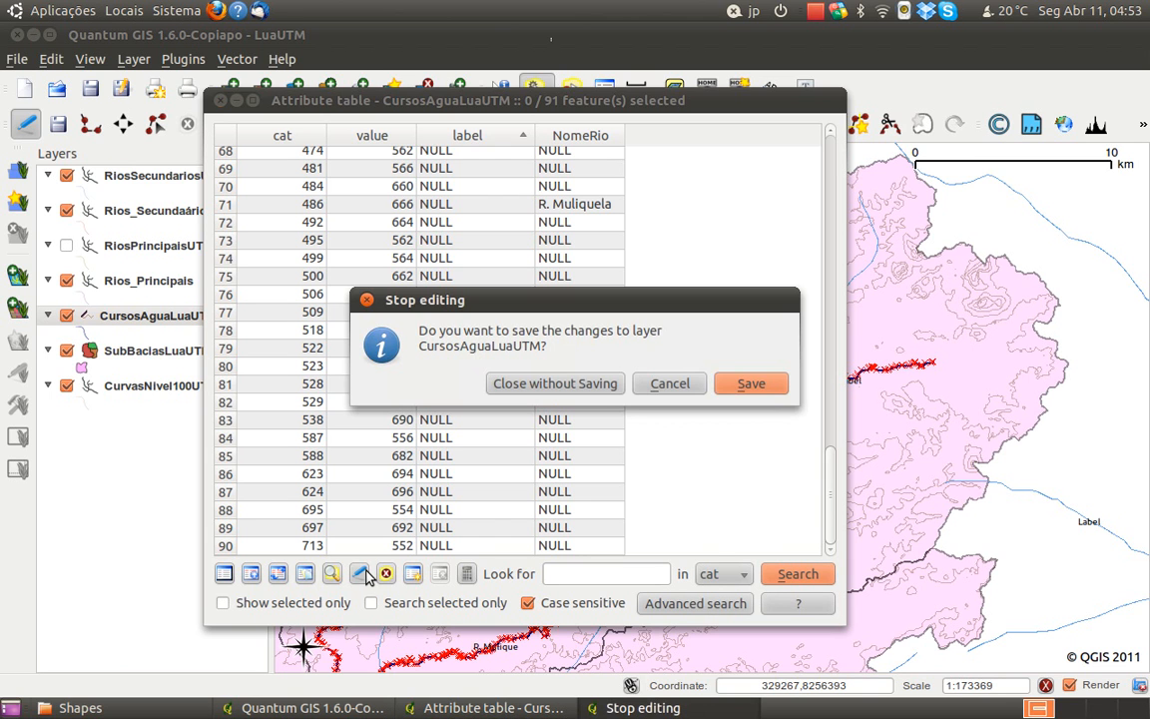
pyautogui.click(746, 384)
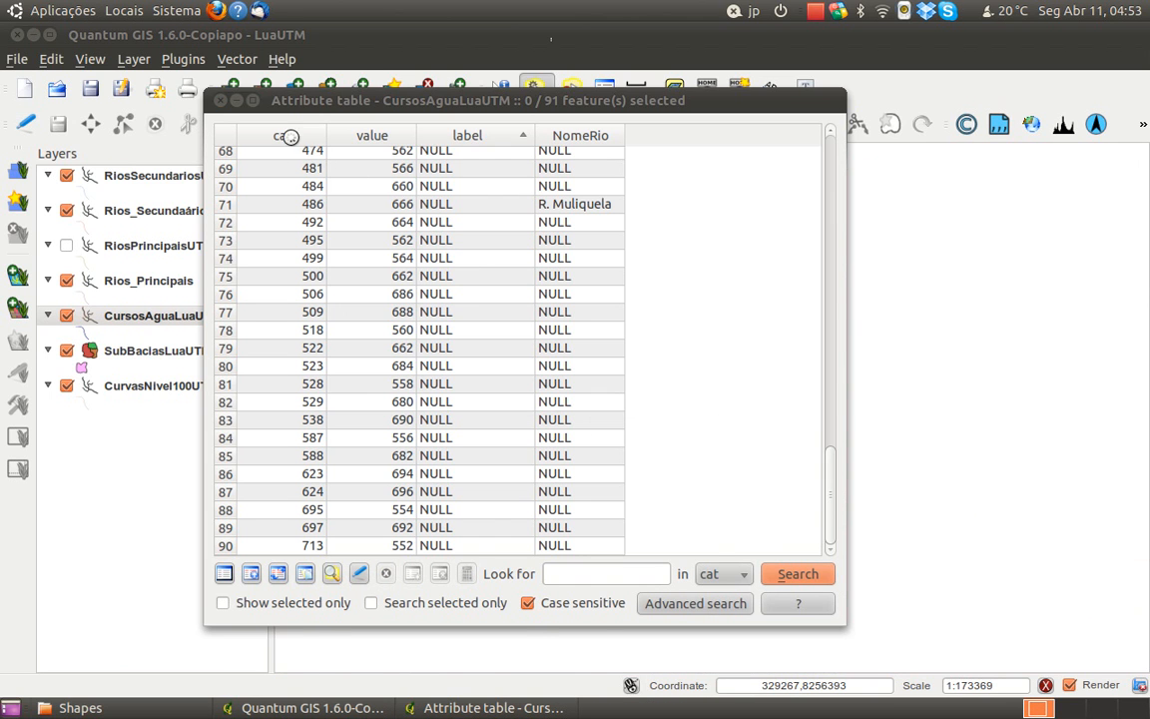
pyautogui.click(221, 102)
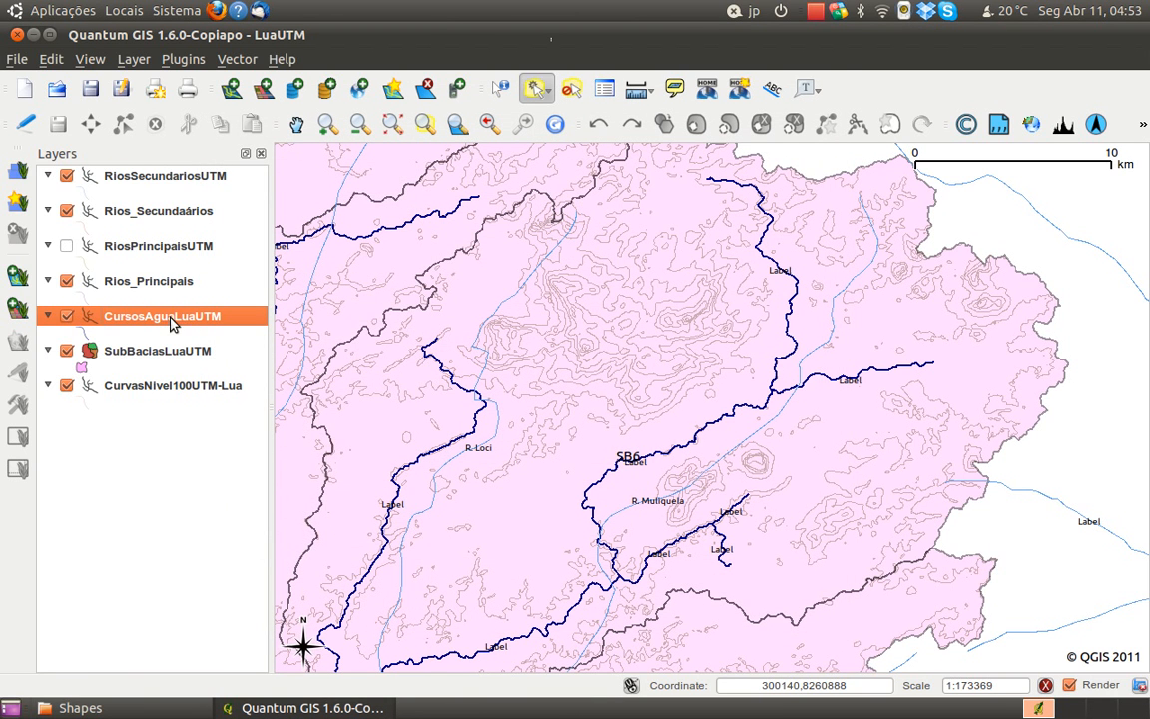
# Hide the RiosSecundariosUTM, Rios_Secundaários and Rios_Principais layers
pyautogui.click(66, 175)
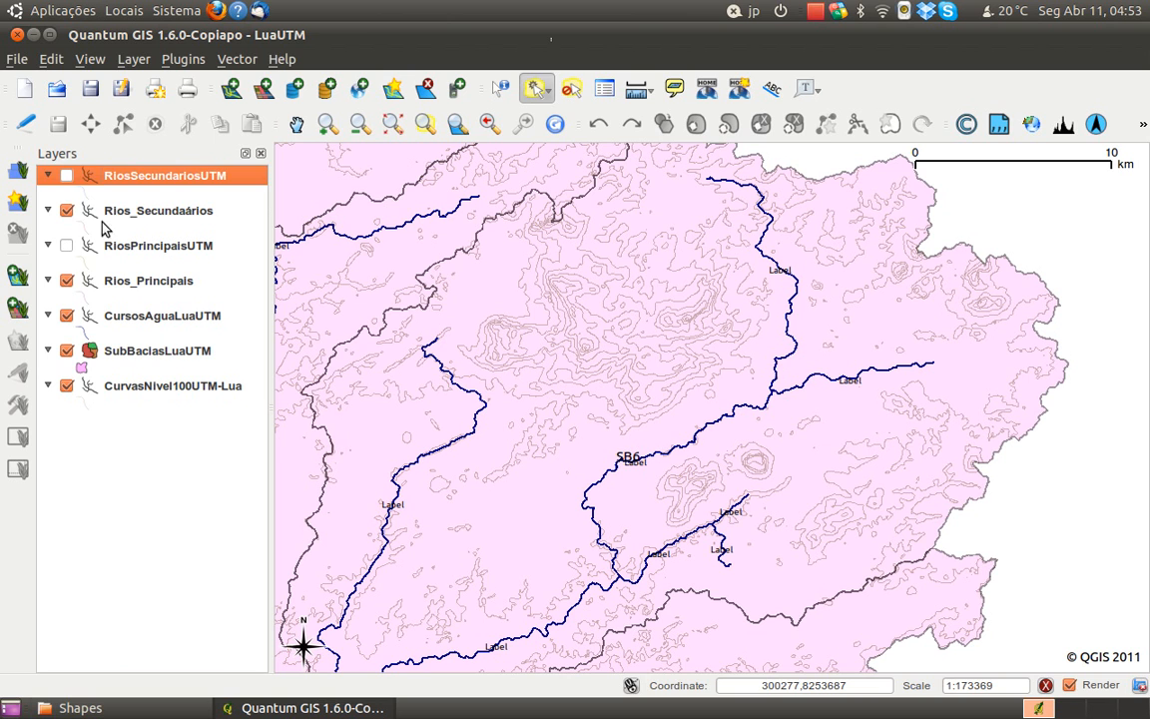
pyautogui.click(66, 208)
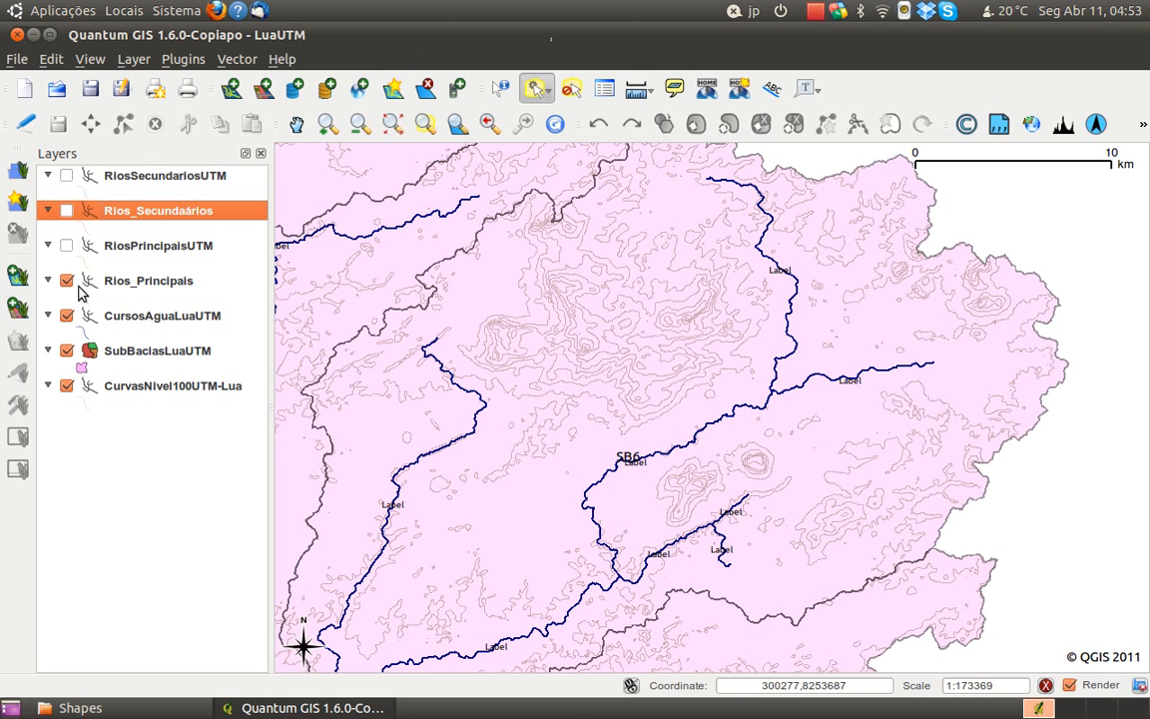
pyautogui.click(67, 281)
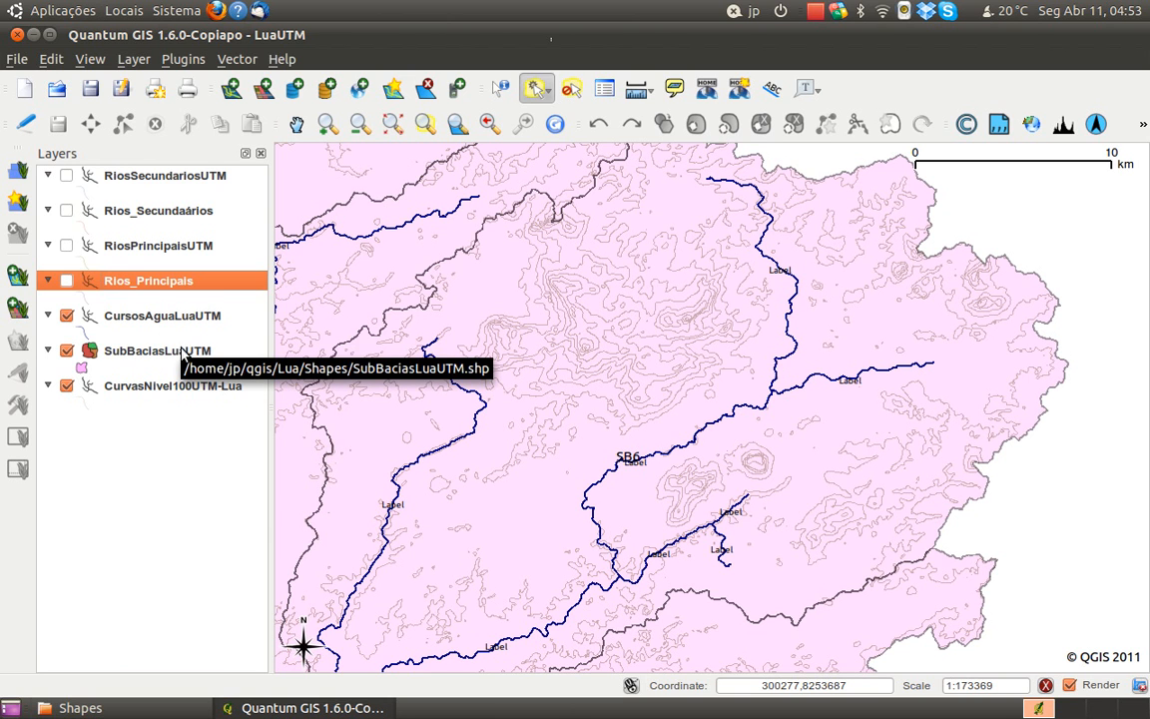
# Set NomeRio as the field containing the labels of the CursosAguaLuaUTM layer
pyautogui.click(157, 322)
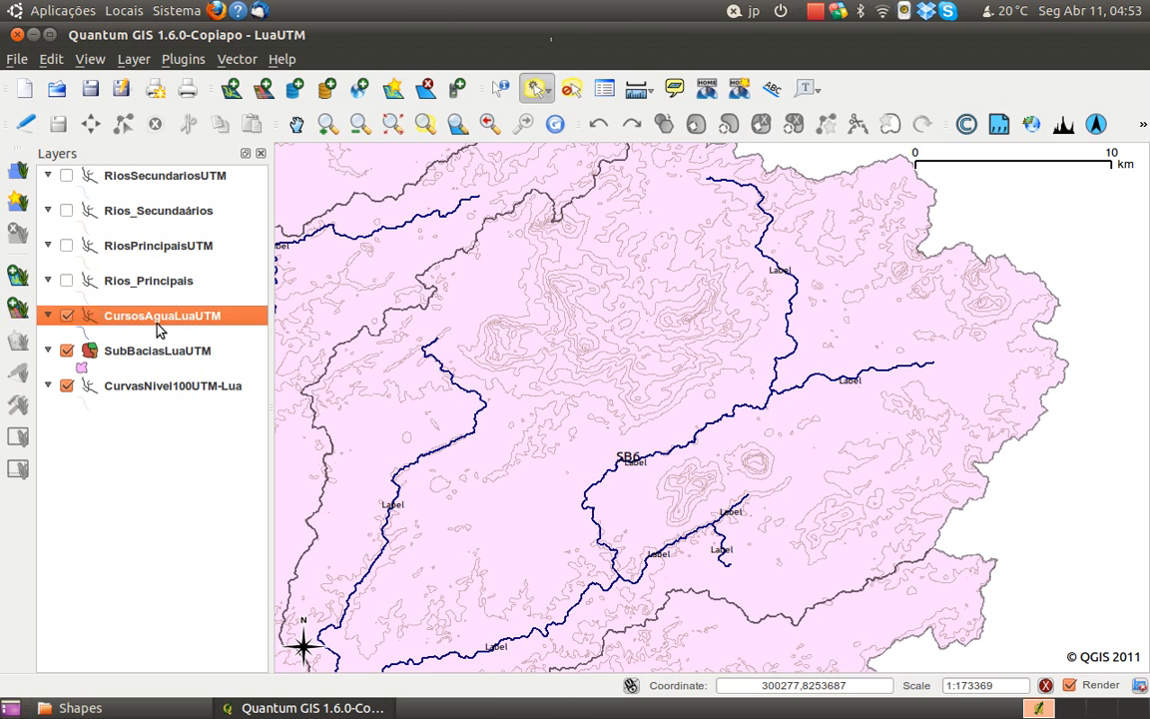
pyautogui.rightClick(155, 322)
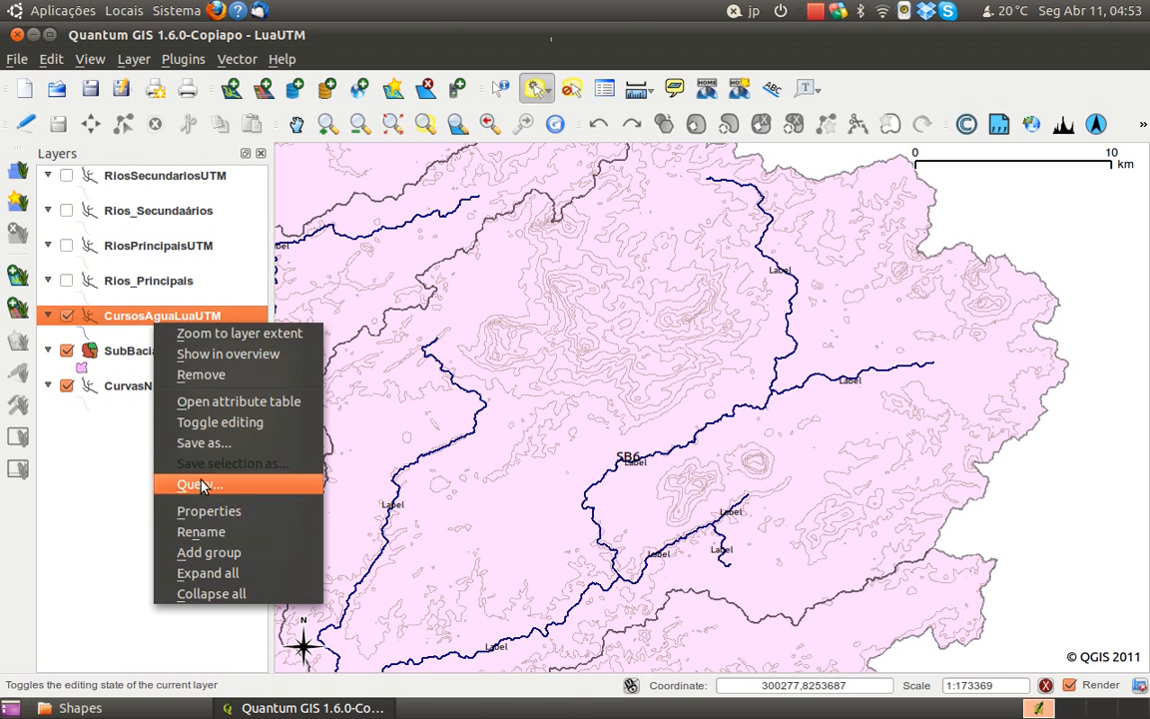
pyautogui.click(210, 511)
pyautogui.click(305, 267)
pyautogui.click(219, 270)
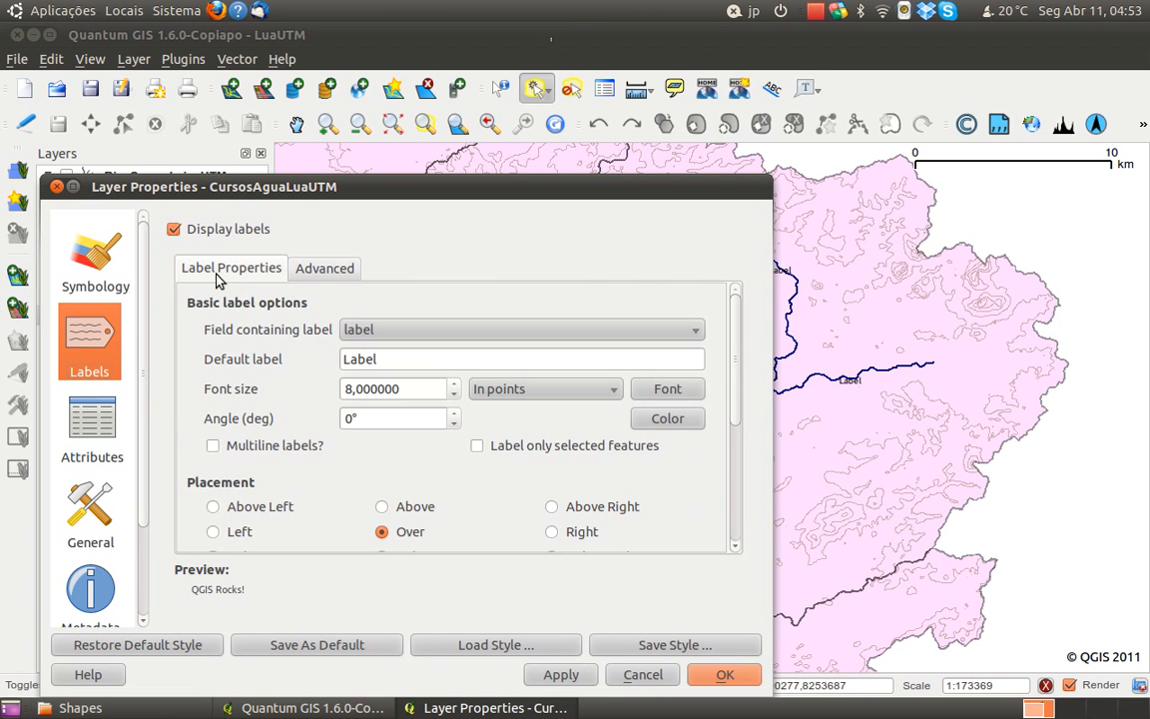
pyautogui.click(360, 328)
pyautogui.click(380, 350)
pyautogui.click(723, 675)
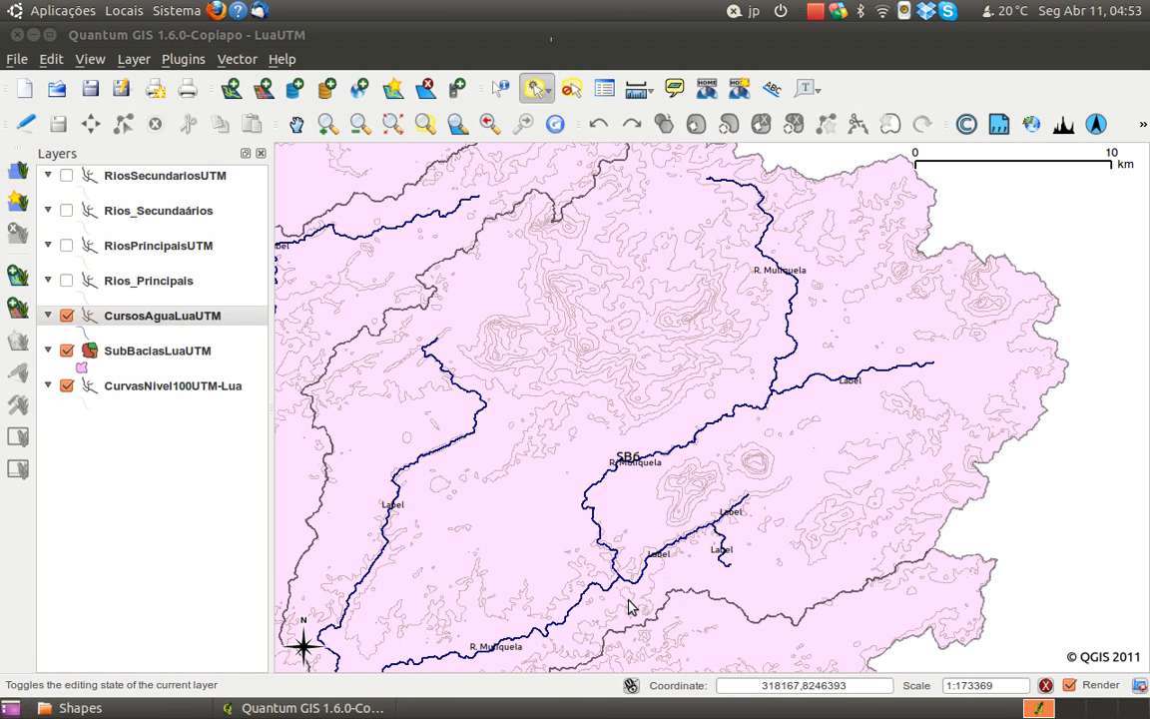
pyautogui.moveTo(629, 601); pyautogui.dragTo(644, 570)
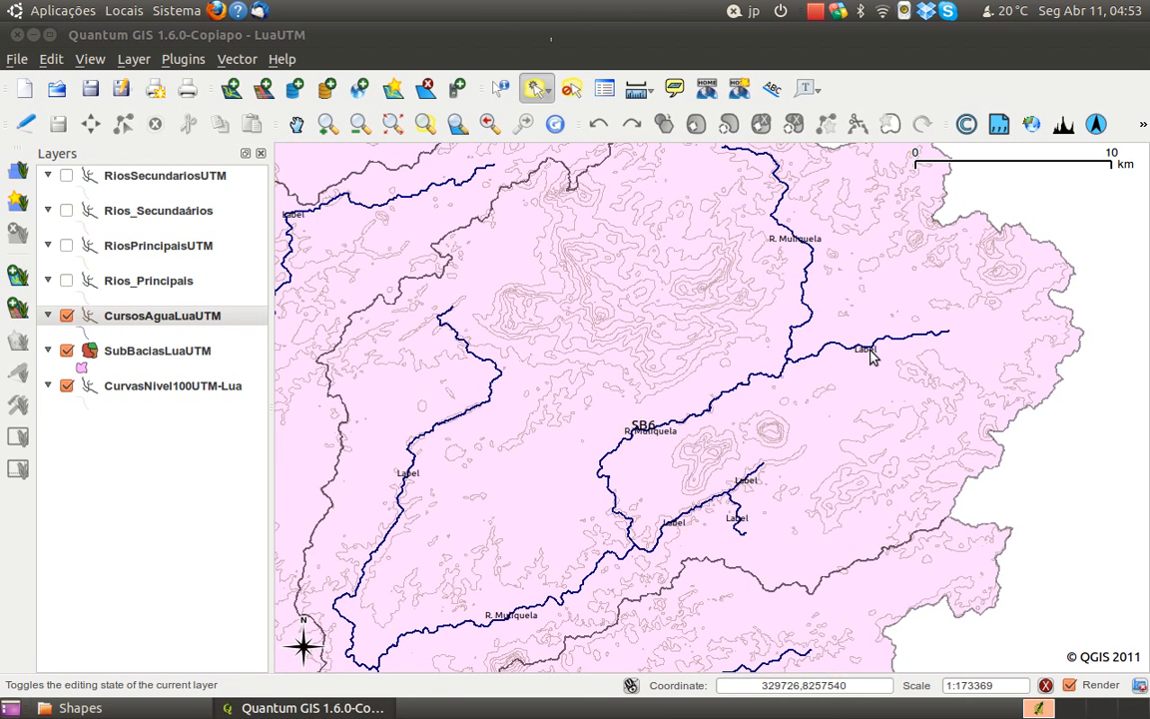
pyautogui.moveTo(655, 586); pyautogui.dragTo(719, 551)
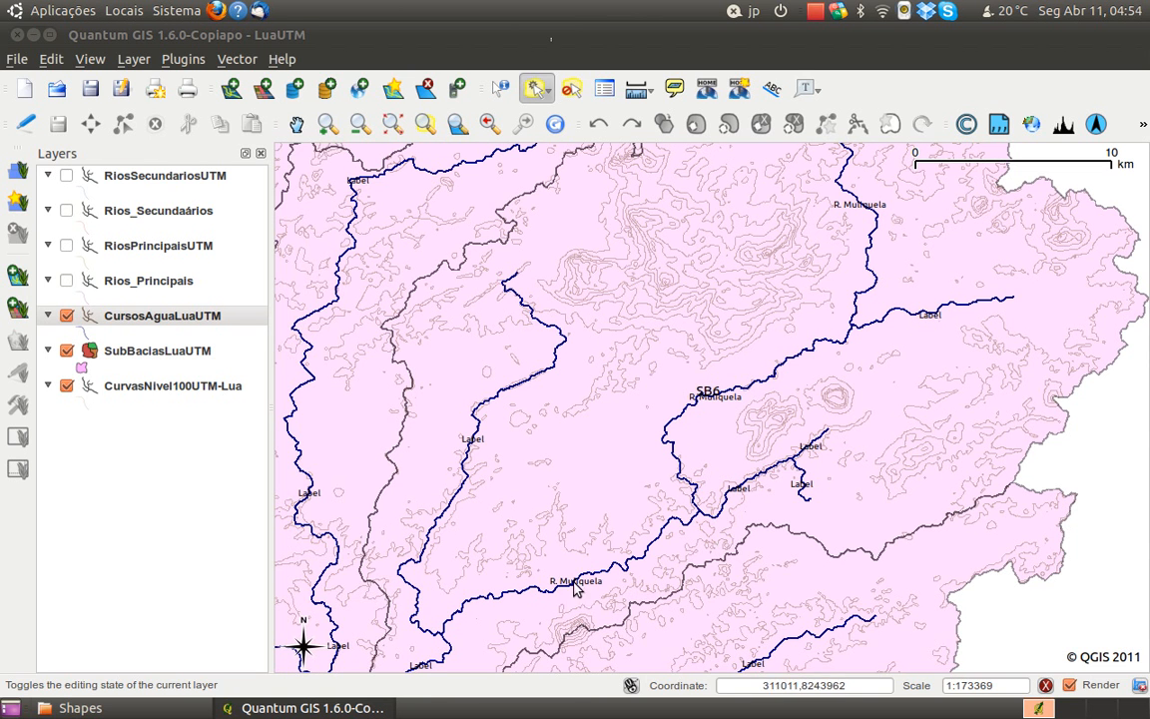
pyautogui.scroll(-1, 527, 489)
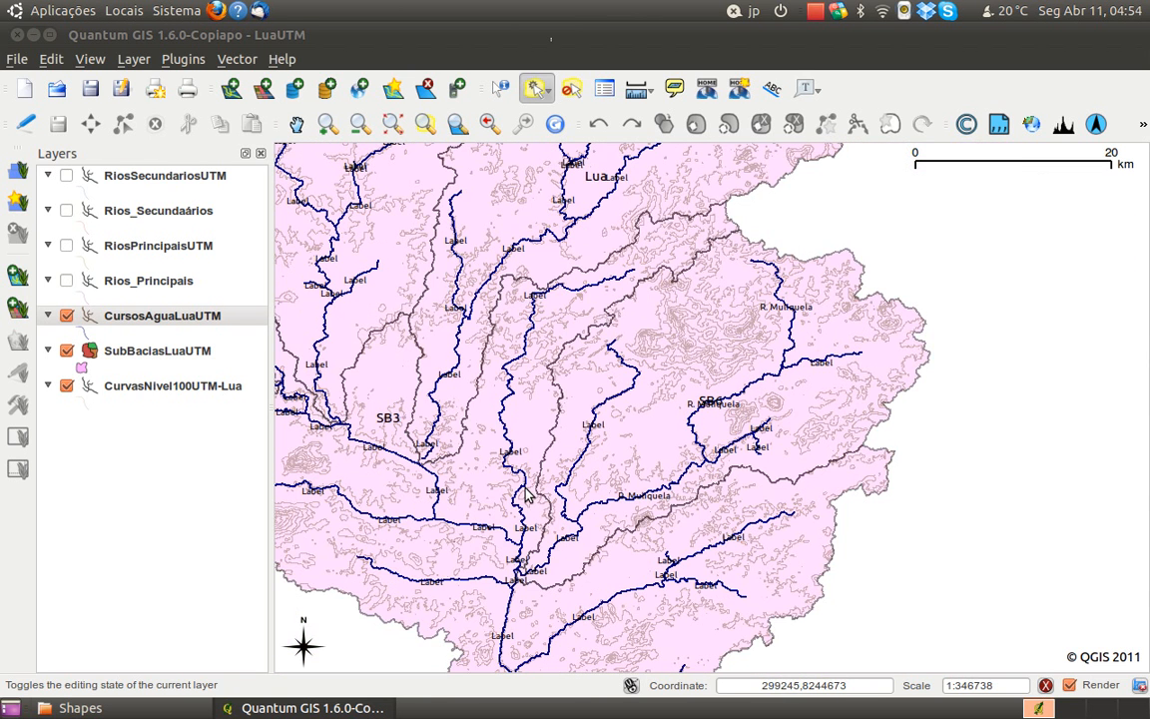
pyautogui.moveTo(488, 447); pyautogui.dragTo(515, 499)
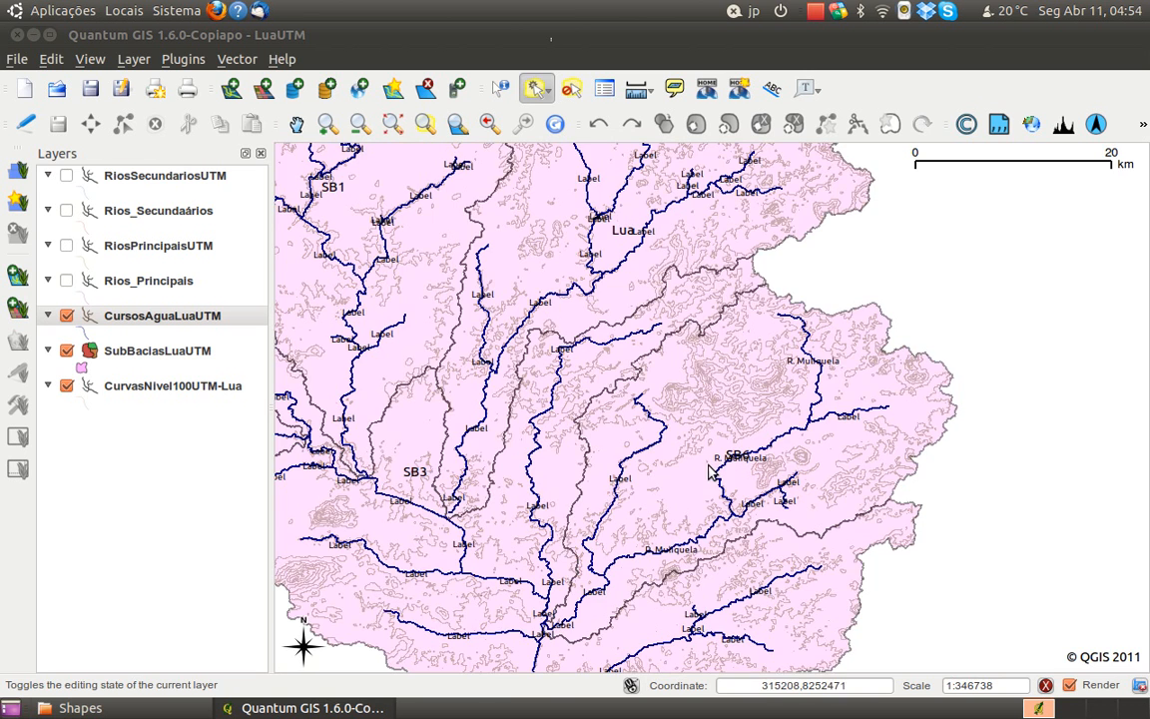
pyautogui.moveTo(729, 540); pyautogui.dragTo(732, 500)
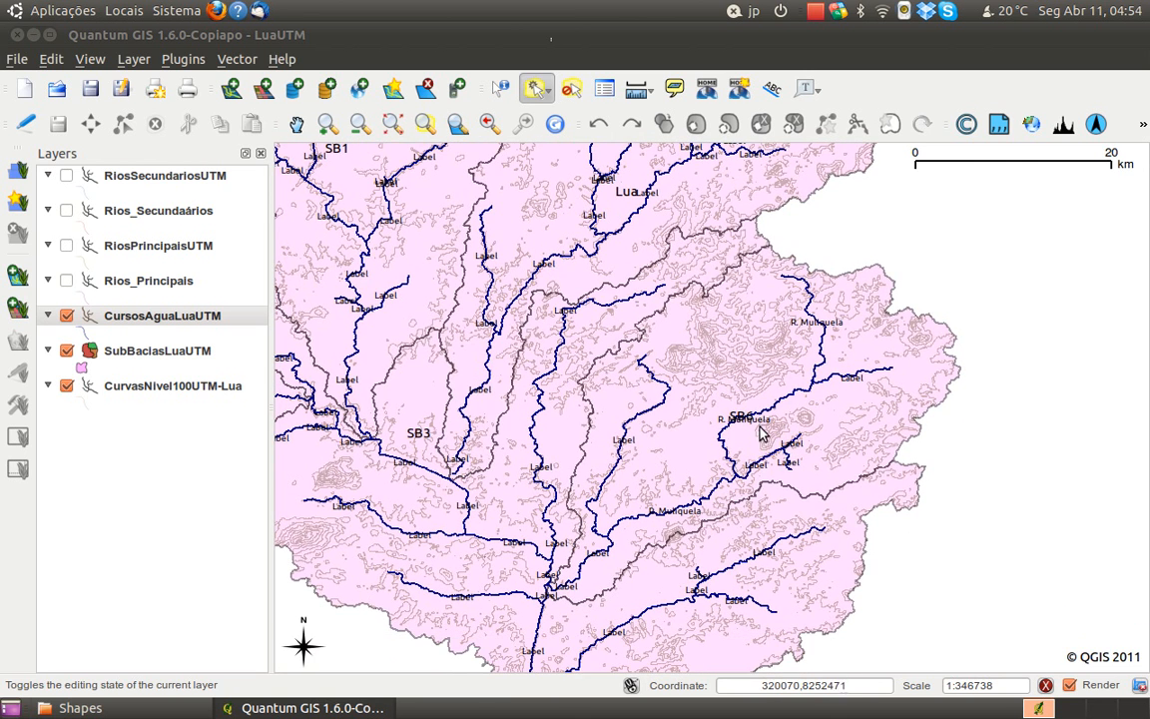
# Examine the river-name labels along the watercourses in and around sub-basin SB6
pyautogui.moveTo(669, 273); pyautogui.dragTo(675, 329)
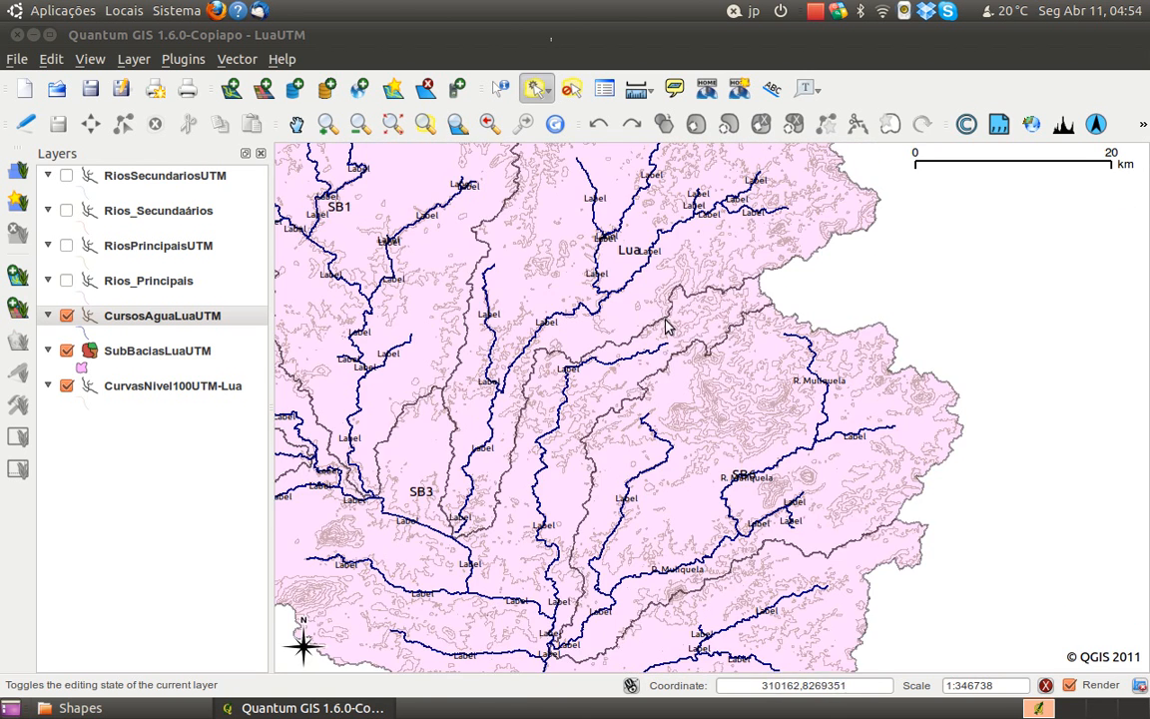
pyautogui.moveTo(724, 528); pyautogui.dragTo(732, 491)
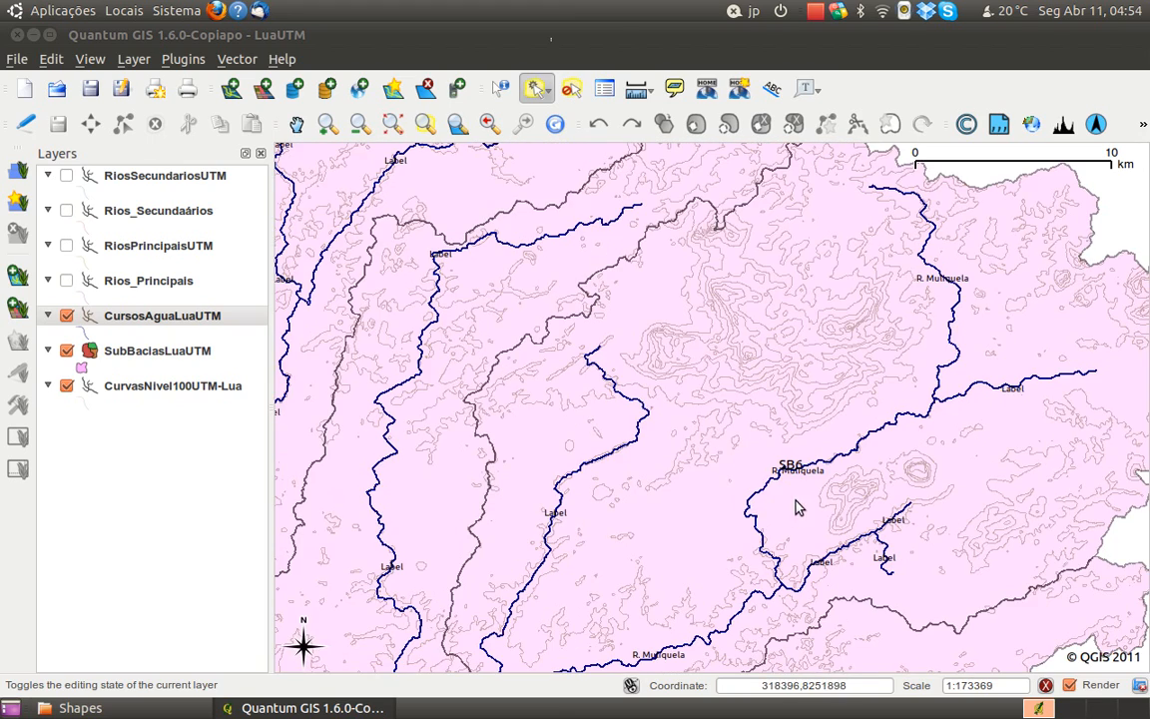
pyautogui.moveTo(789, 511); pyautogui.dragTo(785, 429)
pyautogui.moveTo(711, 627); pyautogui.dragTo(814, 443)
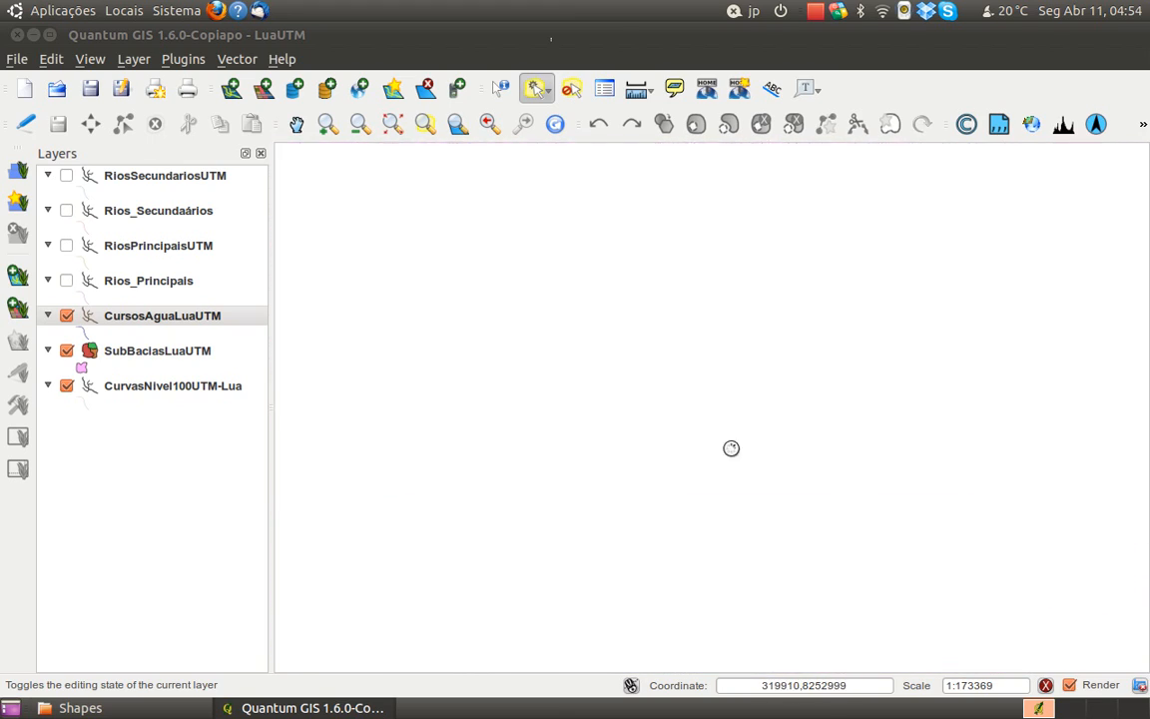
pyautogui.scroll(-1, 632, 502)
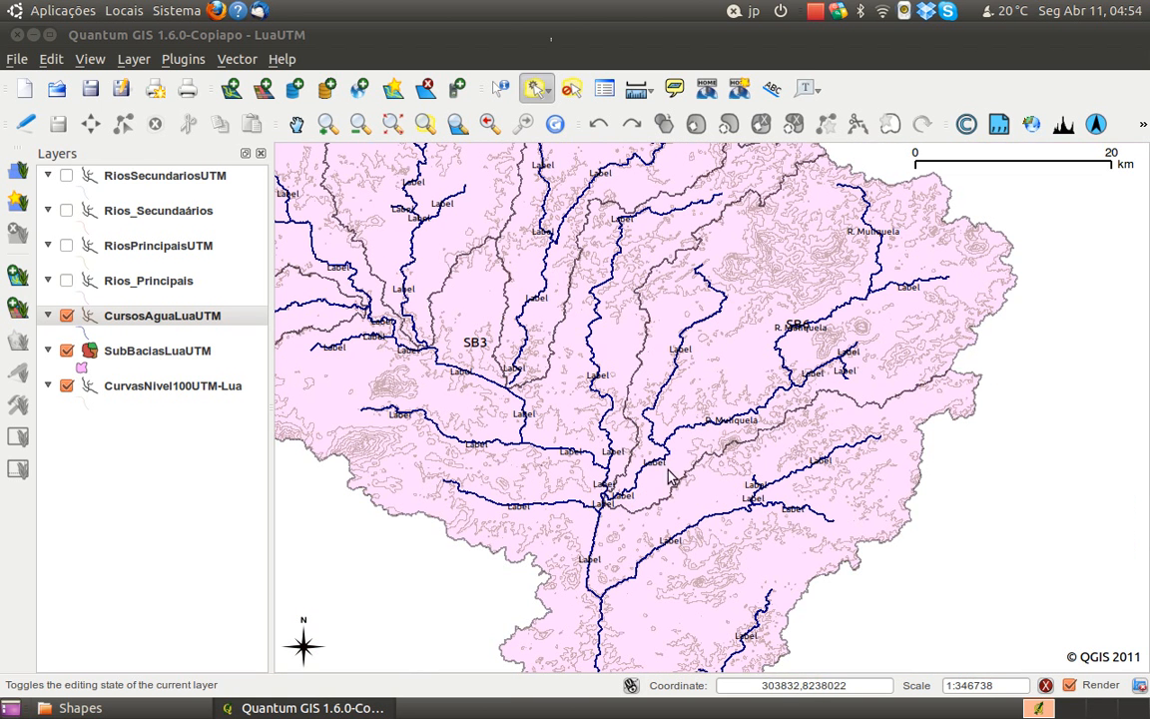
pyautogui.scroll(1, 808, 326)
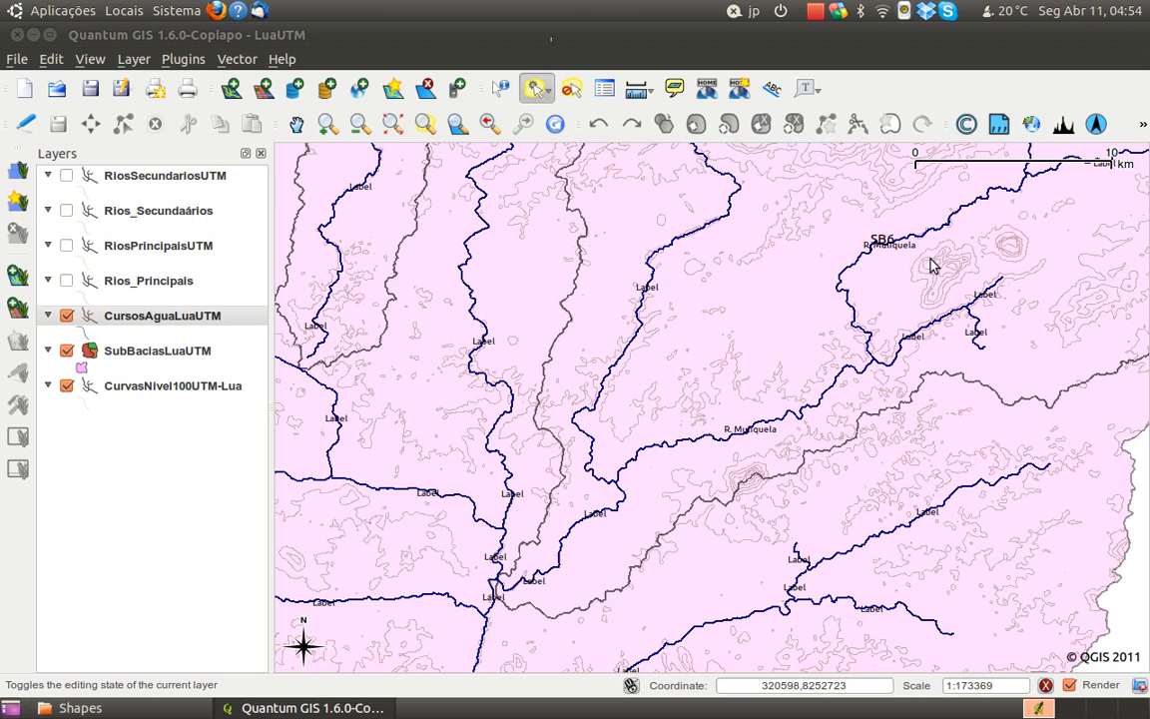
pyautogui.moveTo(875, 288); pyautogui.dragTo(720, 399)
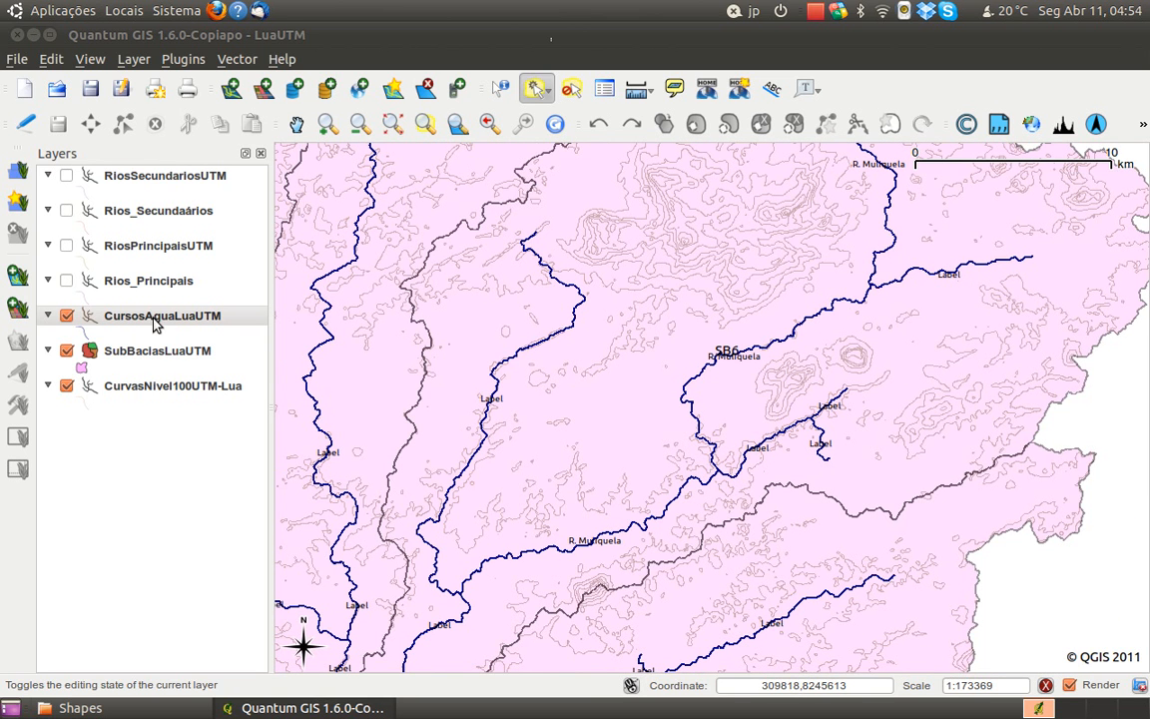
# Make the SubBaciasLuaUTM layer editable and change the label of sub-basin SB6 to Muliquela in its attribute table
pyautogui.click(150, 353)
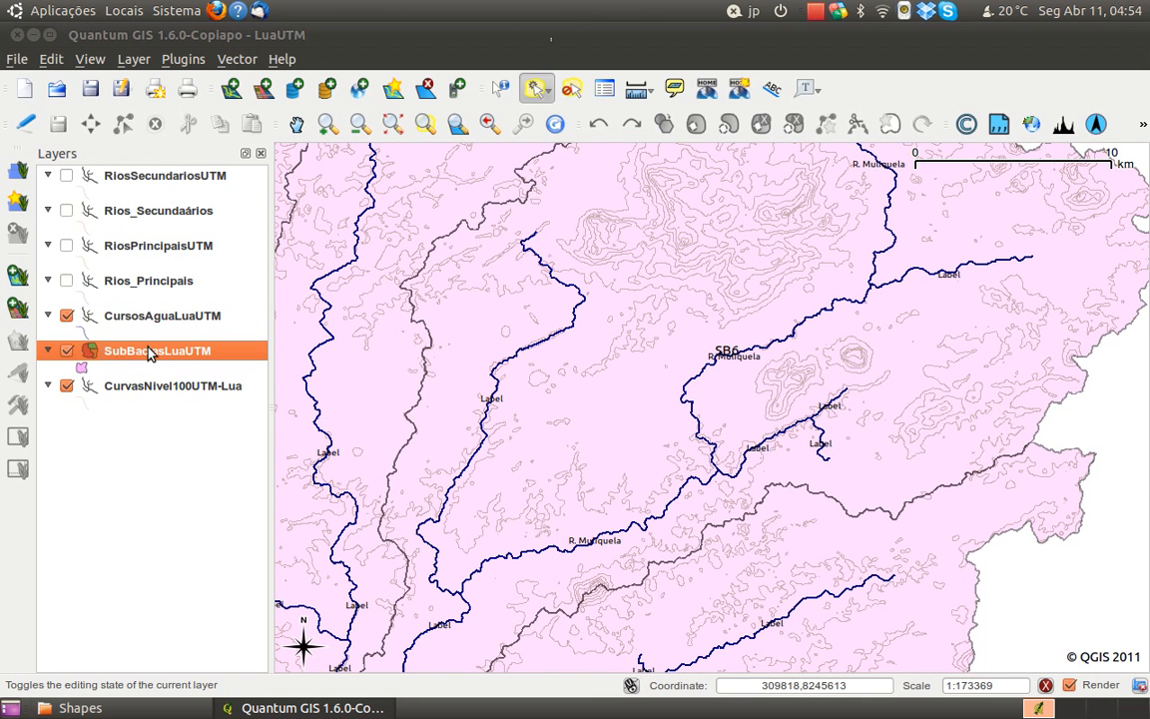
pyautogui.click(25, 124)
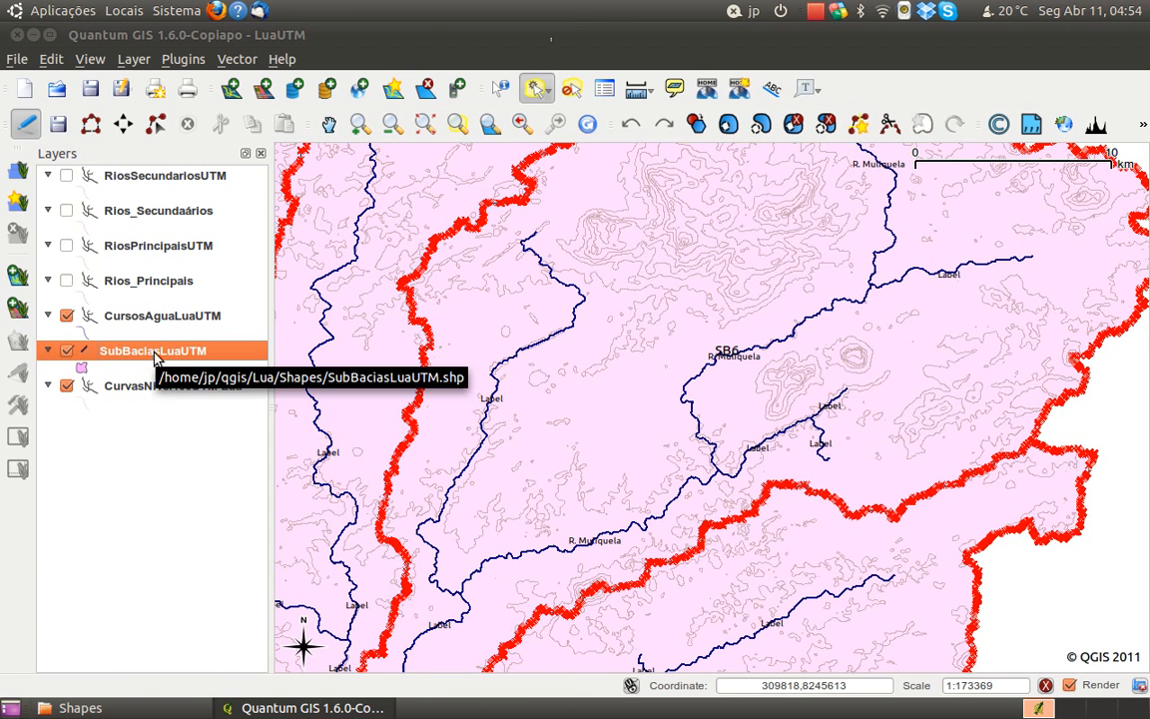
pyautogui.rightClick(153, 351)
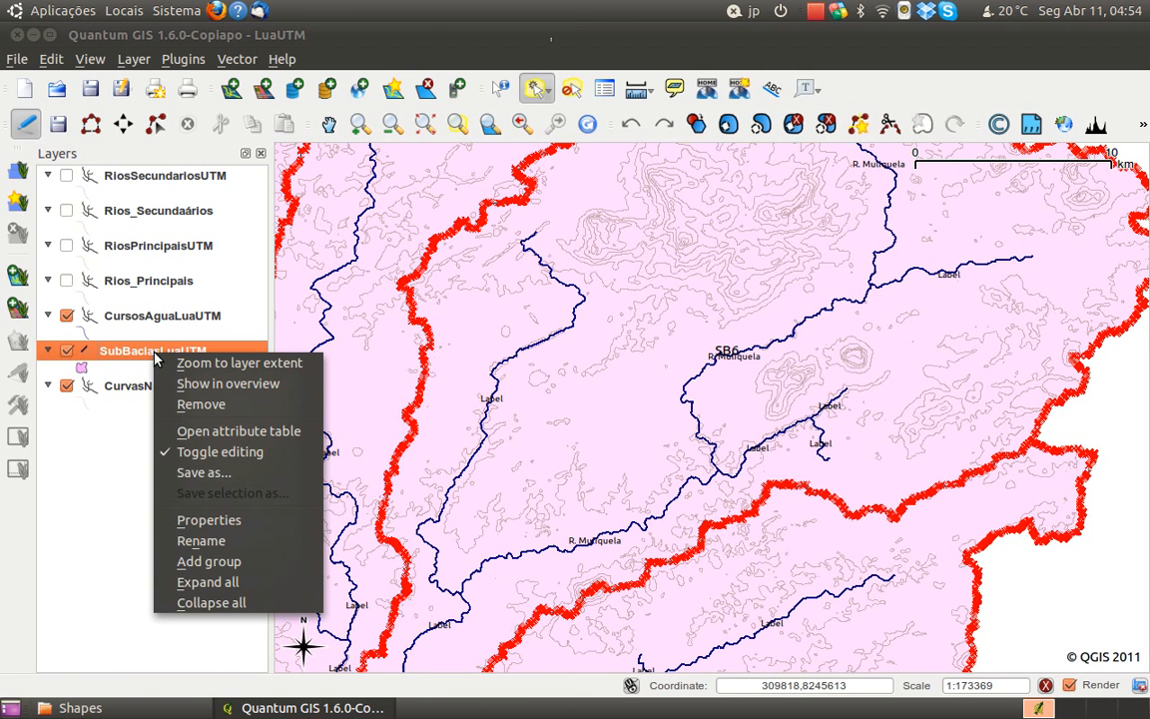
pyautogui.click(222, 431)
pyautogui.click(456, 235)
pyautogui.click(529, 235)
pyautogui.click(434, 241)
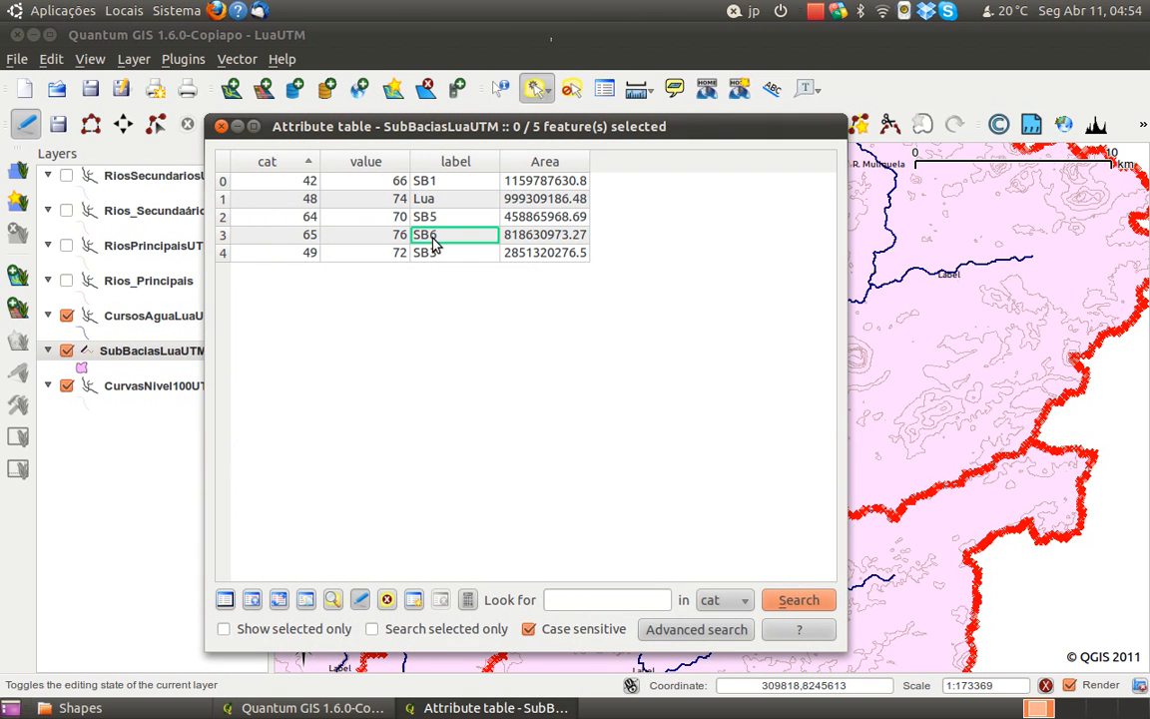
pyautogui.doubleClick(434, 238)
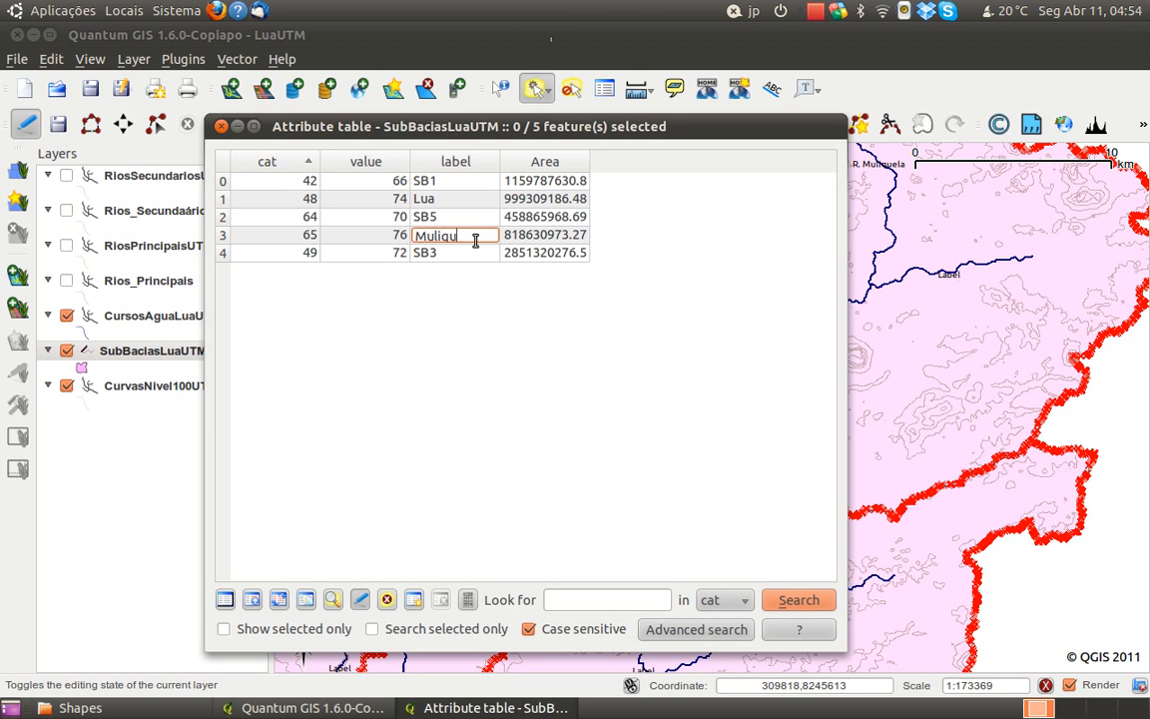
pyautogui.click(437, 256)
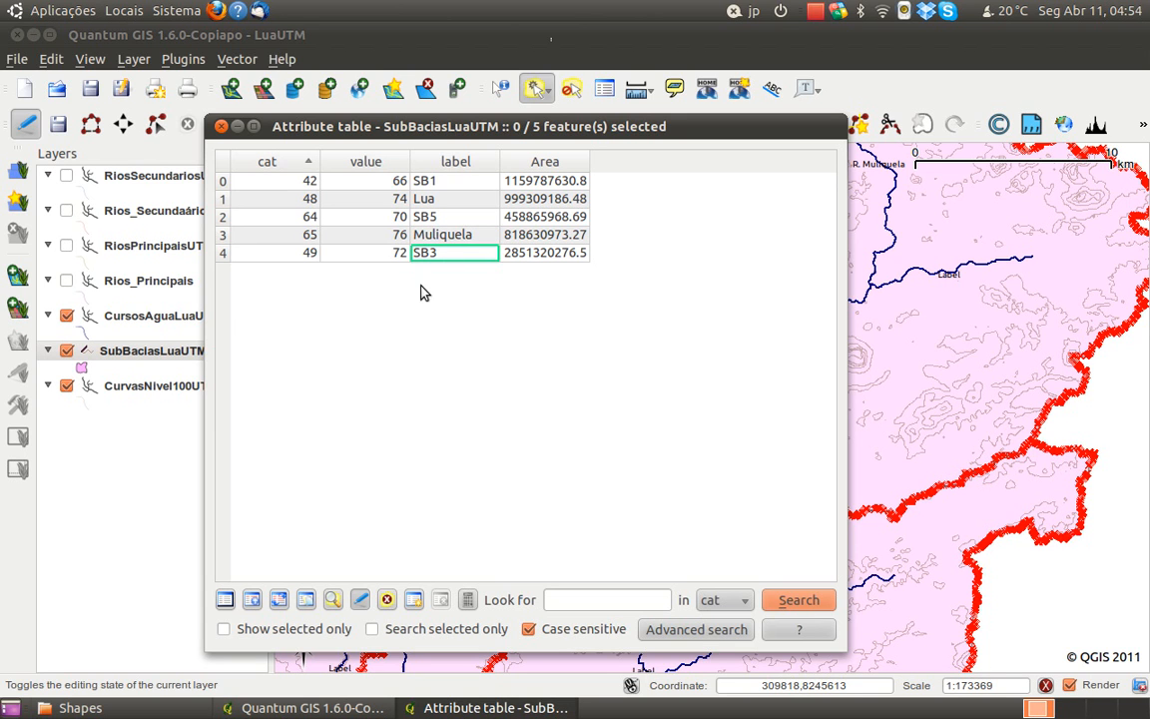
# Stop editing the SubBaciasLuaUTM layer, saving its changes, and close the attribute table
pyautogui.click(361, 600)
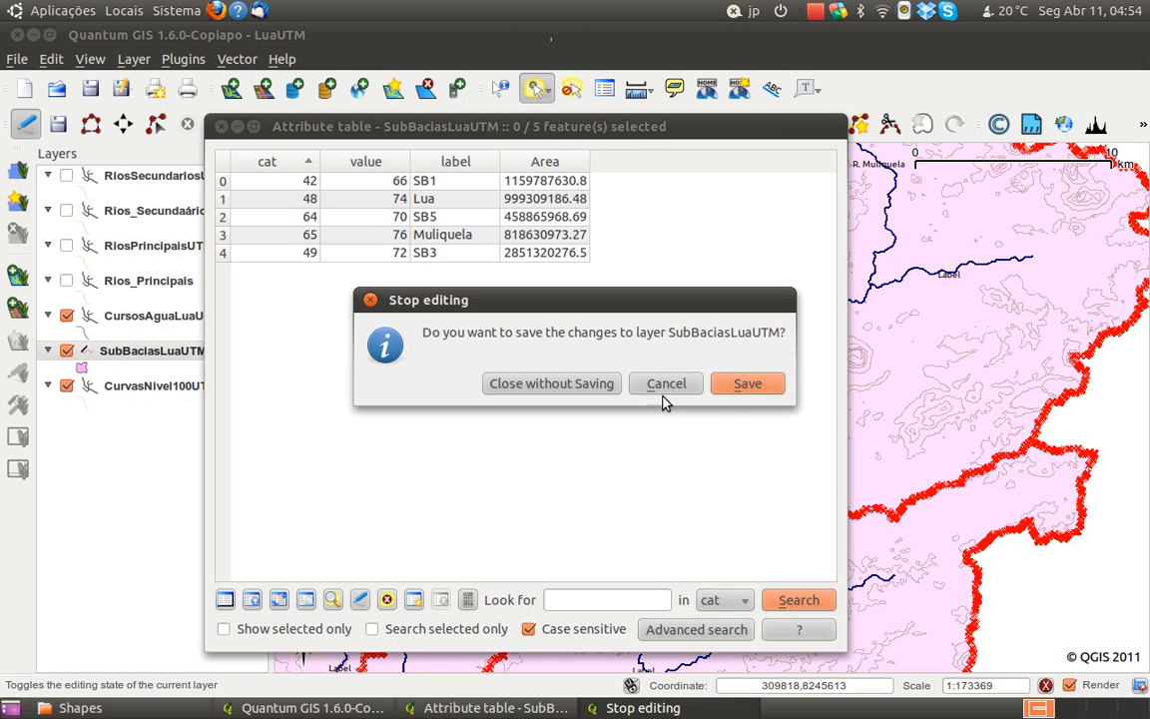
pyautogui.click(744, 384)
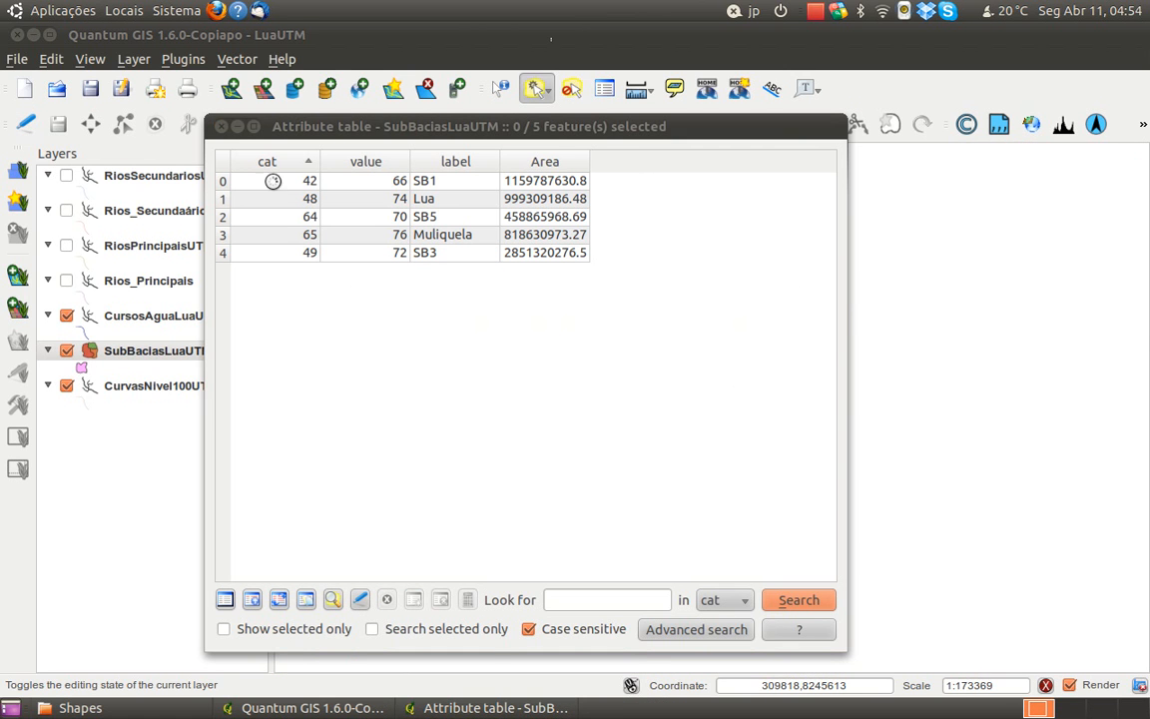
pyautogui.click(220, 127)
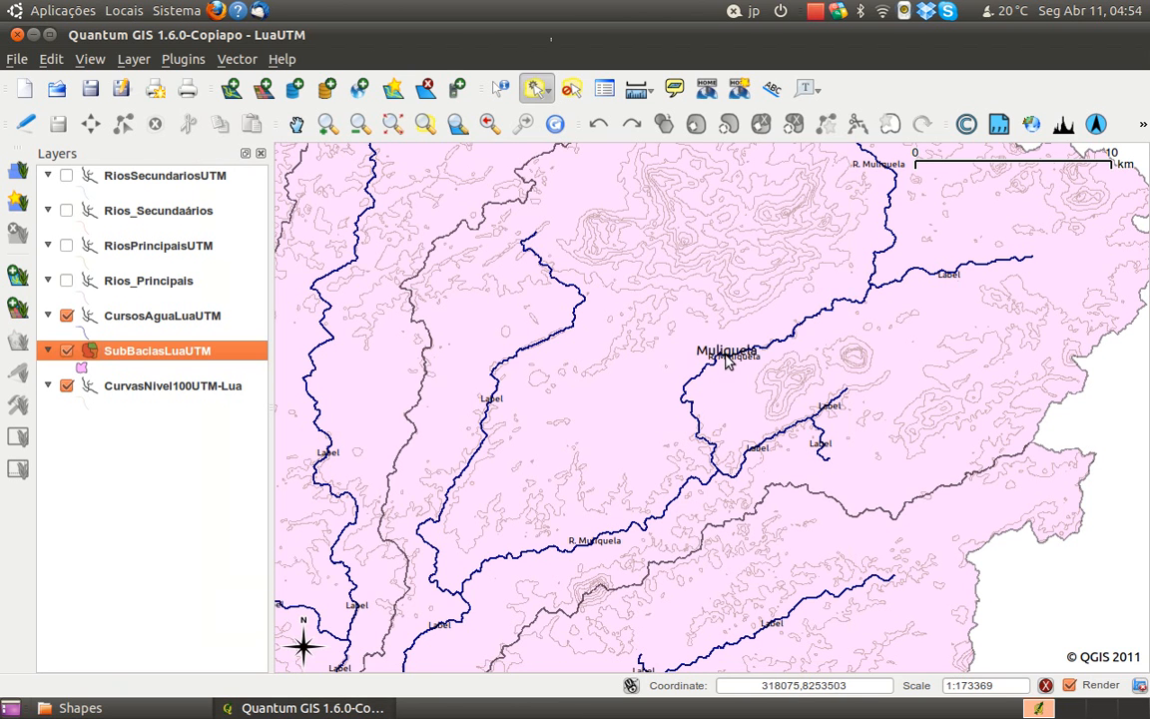
# Turn off the display of labels for the CursosAguaLuaUTM layer
pyautogui.moveTo(725, 365); pyautogui.dragTo(717, 416)
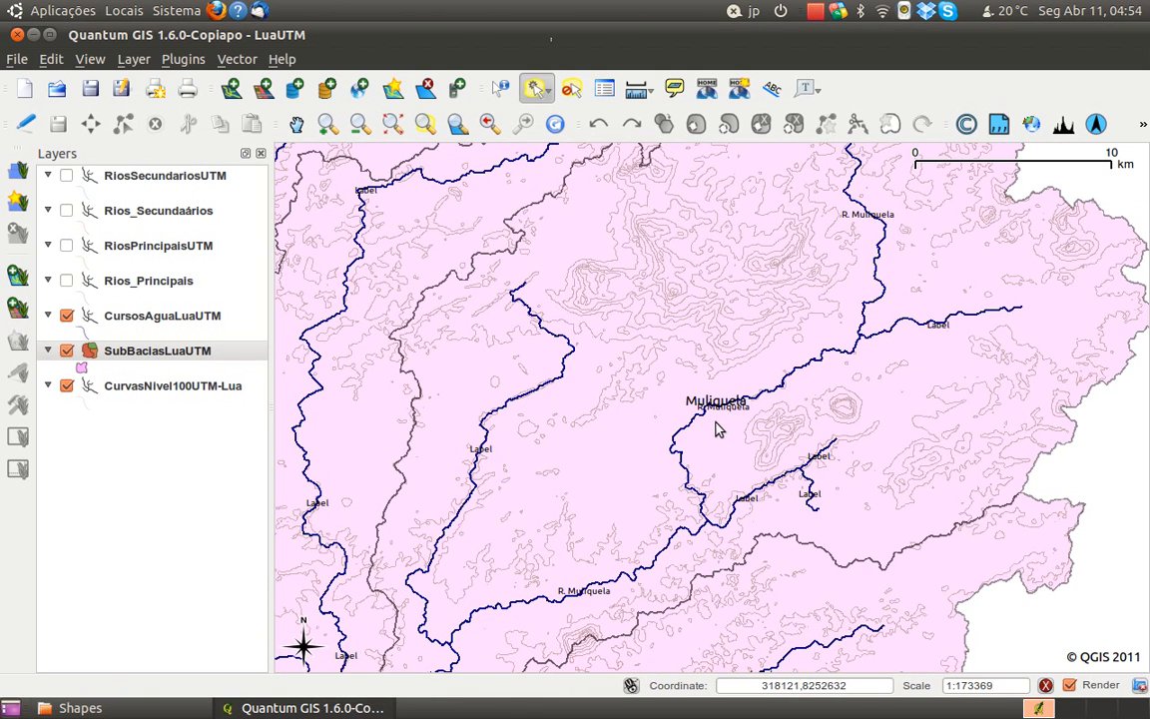
pyautogui.scroll(-1, 654, 430)
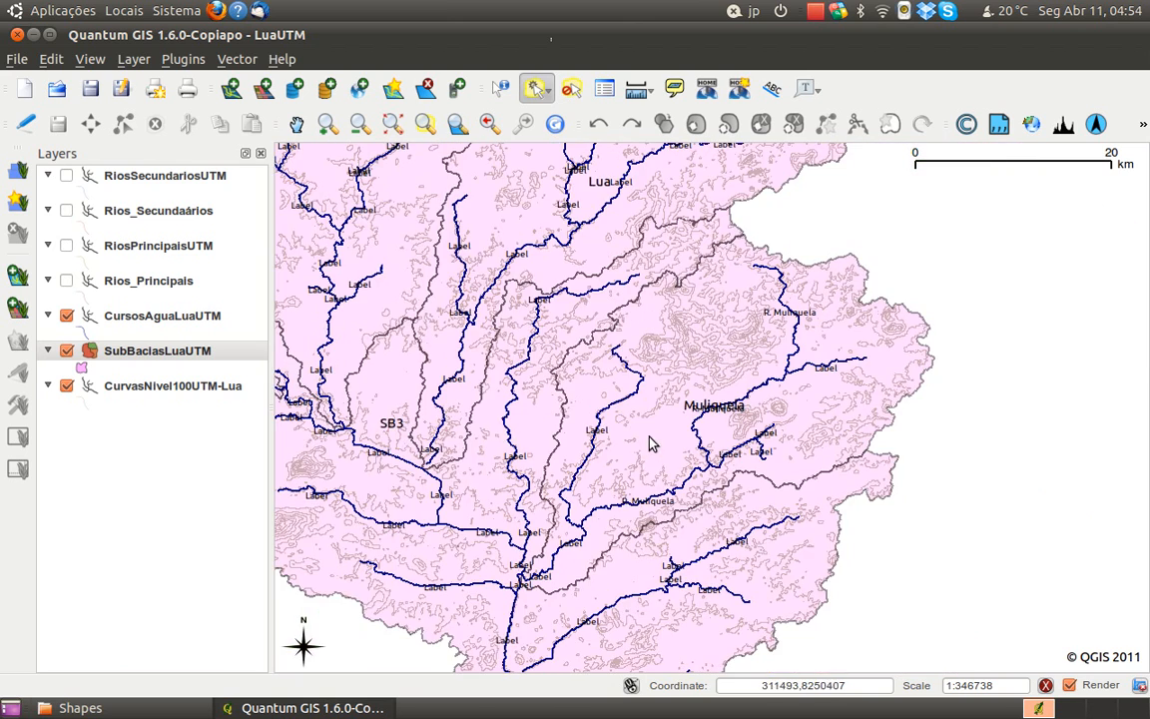
pyautogui.moveTo(622, 499); pyautogui.dragTo(682, 496)
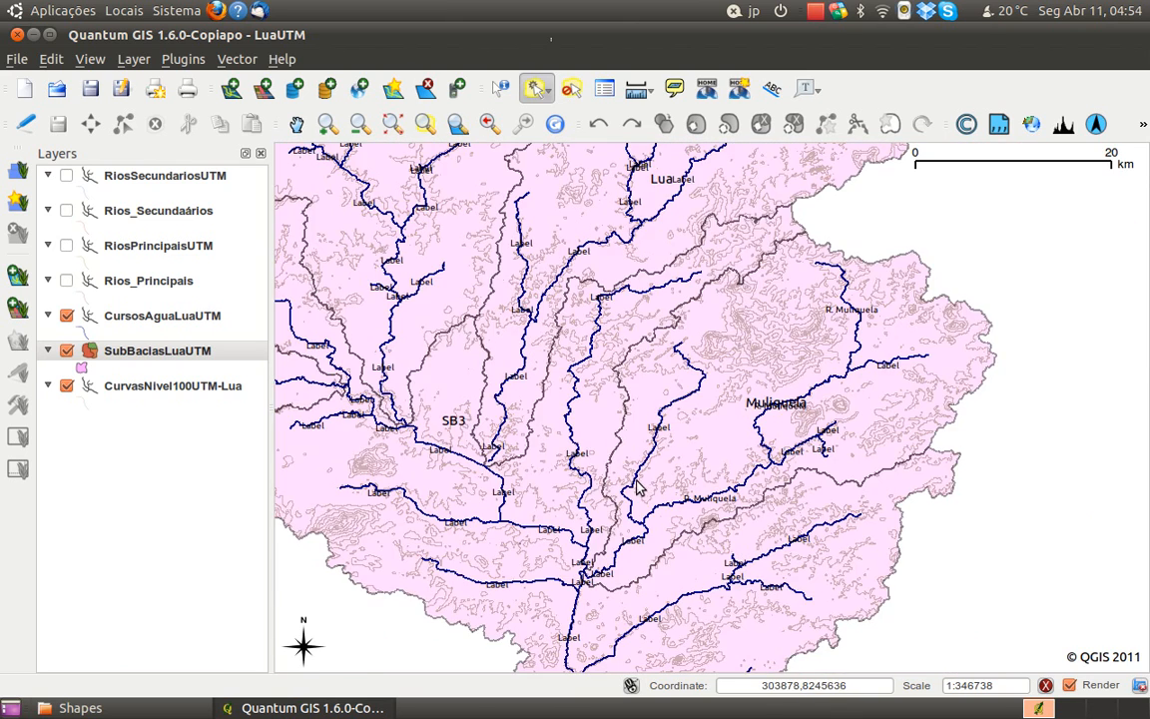
pyautogui.scroll(-1, 569, 426)
pyautogui.scroll(1, 650, 368)
pyautogui.click(154, 322)
pyautogui.rightClick(153, 325)
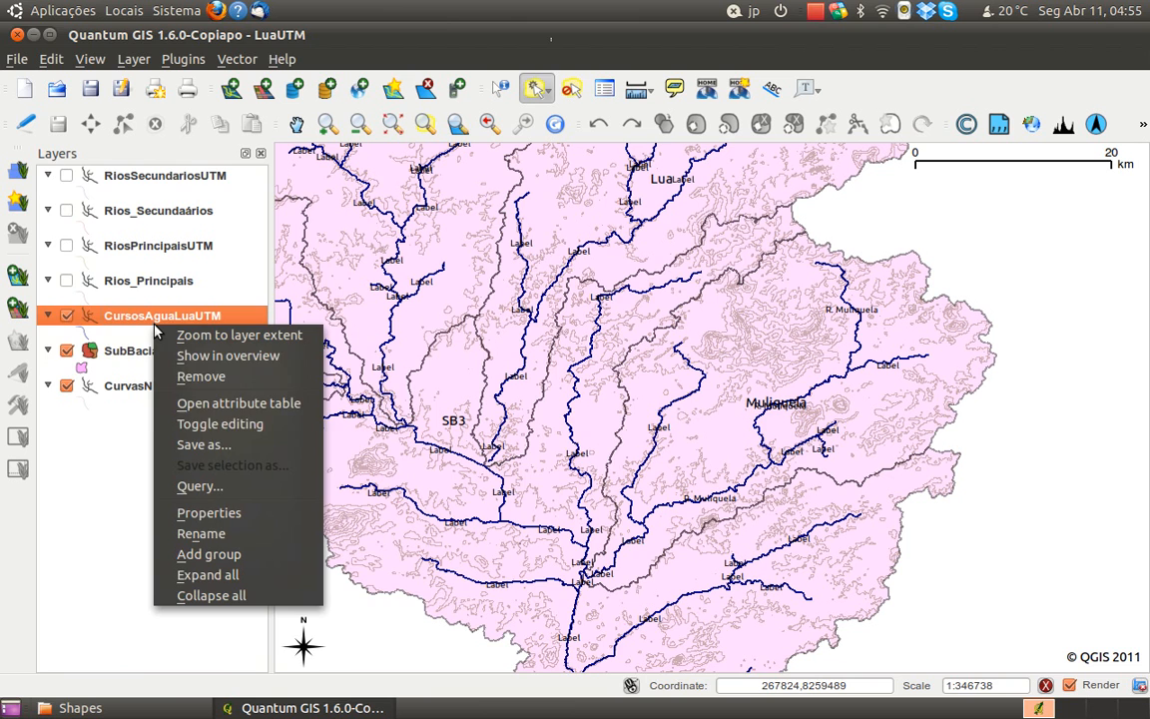
pyautogui.click(240, 513)
pyautogui.click(175, 228)
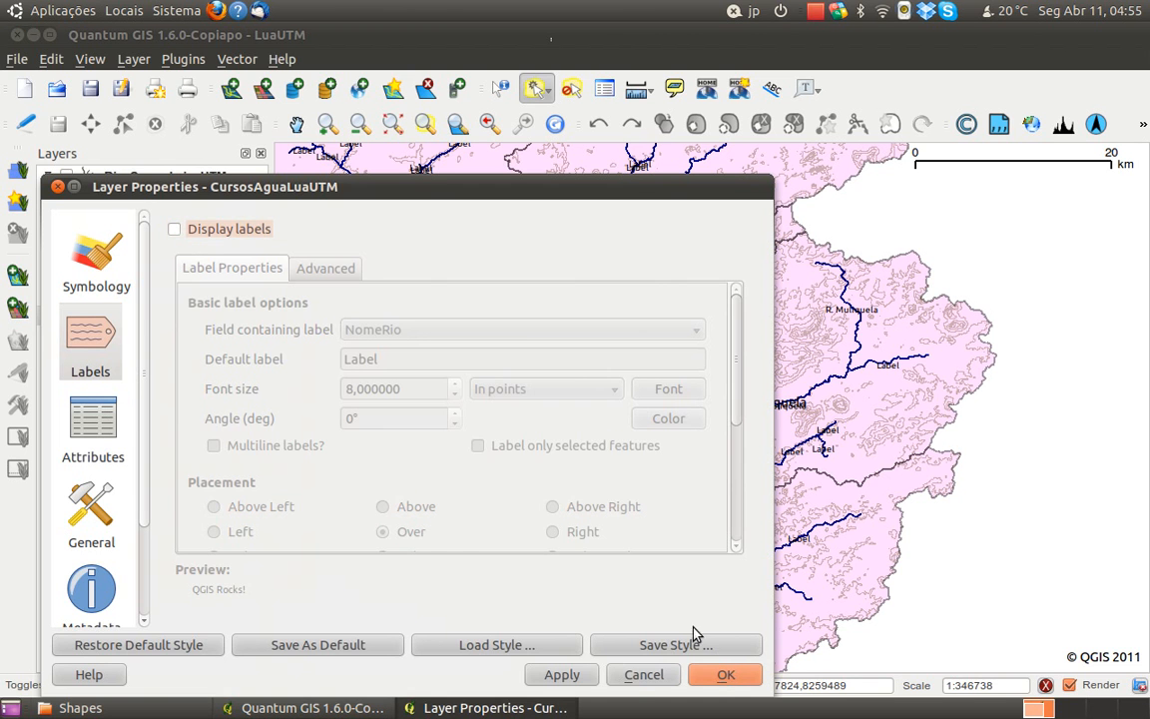
pyautogui.click(711, 672)
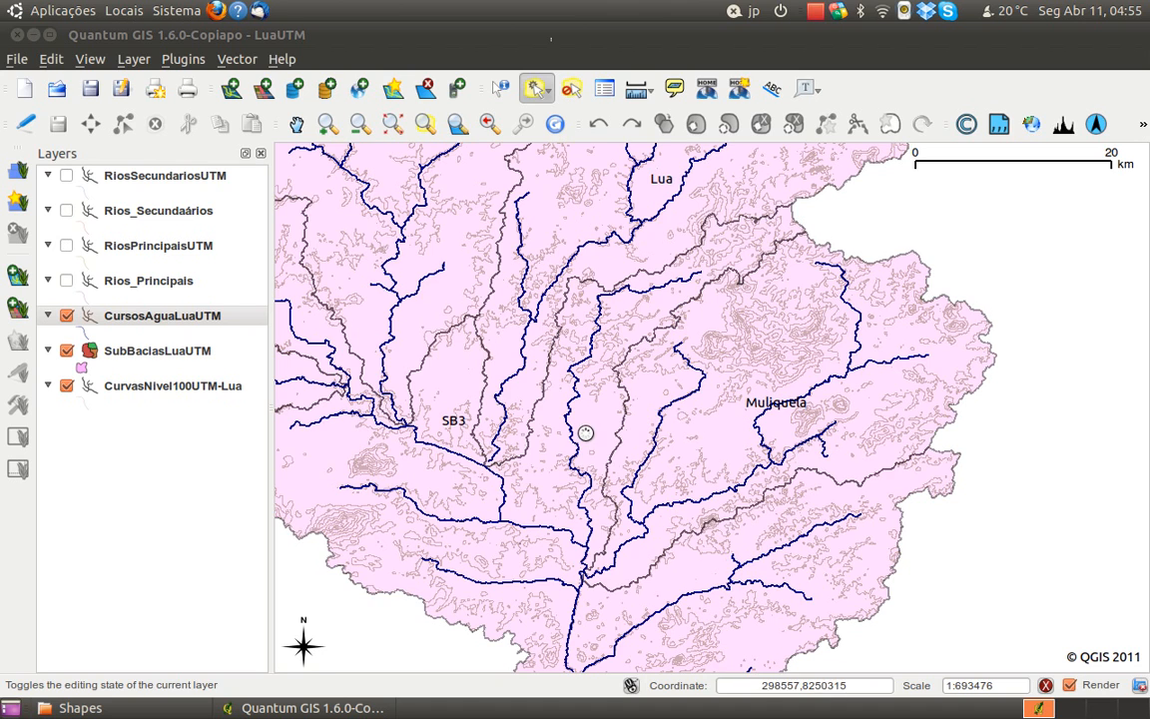
# View the whole Lua basin with its sub-basin labels centred on the map
pyautogui.scroll(-1, 528, 392)
pyautogui.scroll(1, 689, 429)
pyautogui.moveTo(680, 475); pyautogui.dragTo(737, 397)
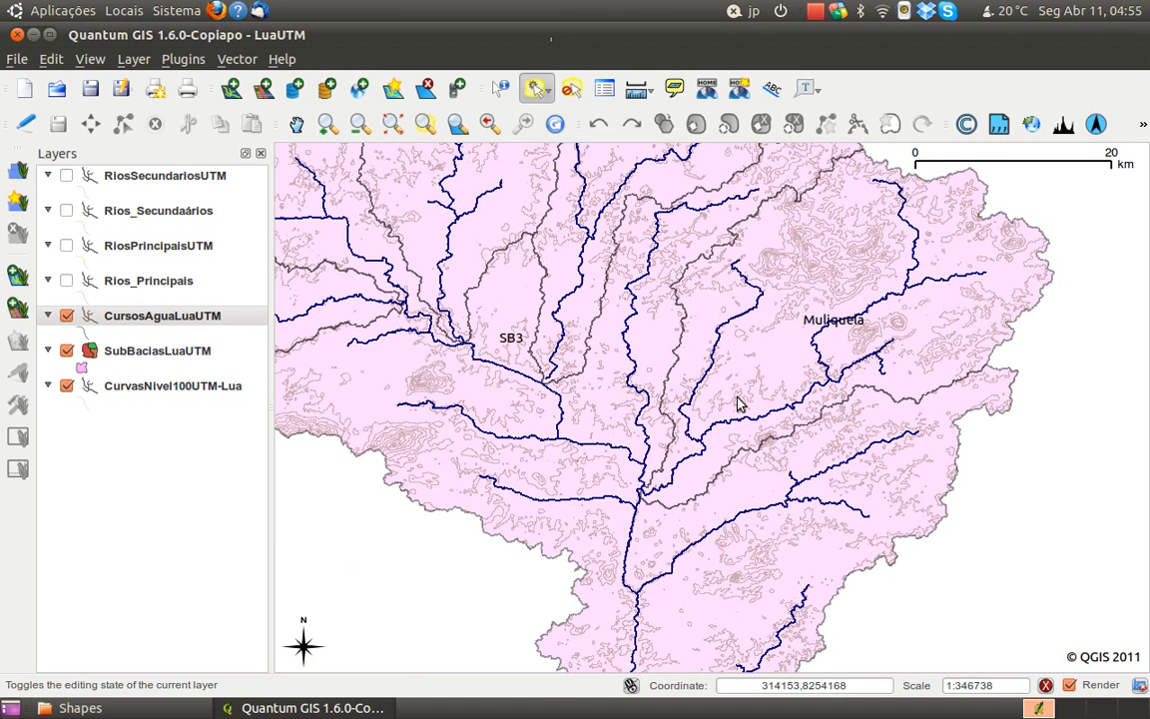
pyautogui.scroll(-1, 739, 403)
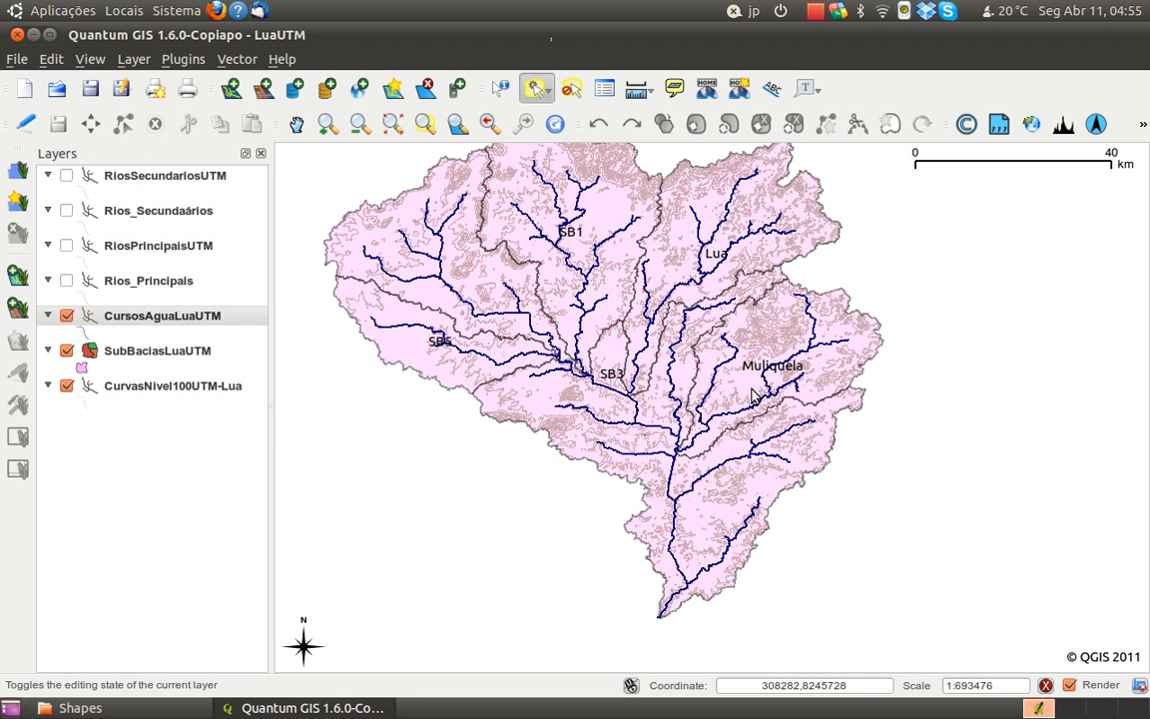
pyautogui.moveTo(630, 335); pyautogui.dragTo(655, 374)
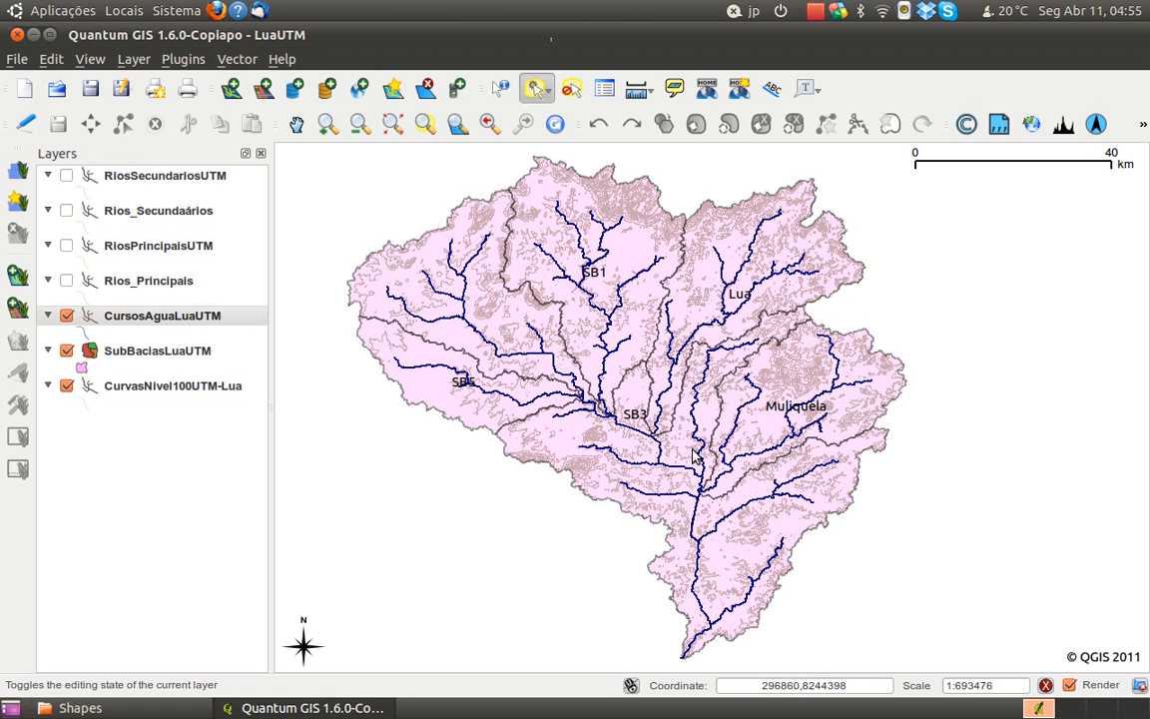
pyautogui.scroll(1, 664, 540)
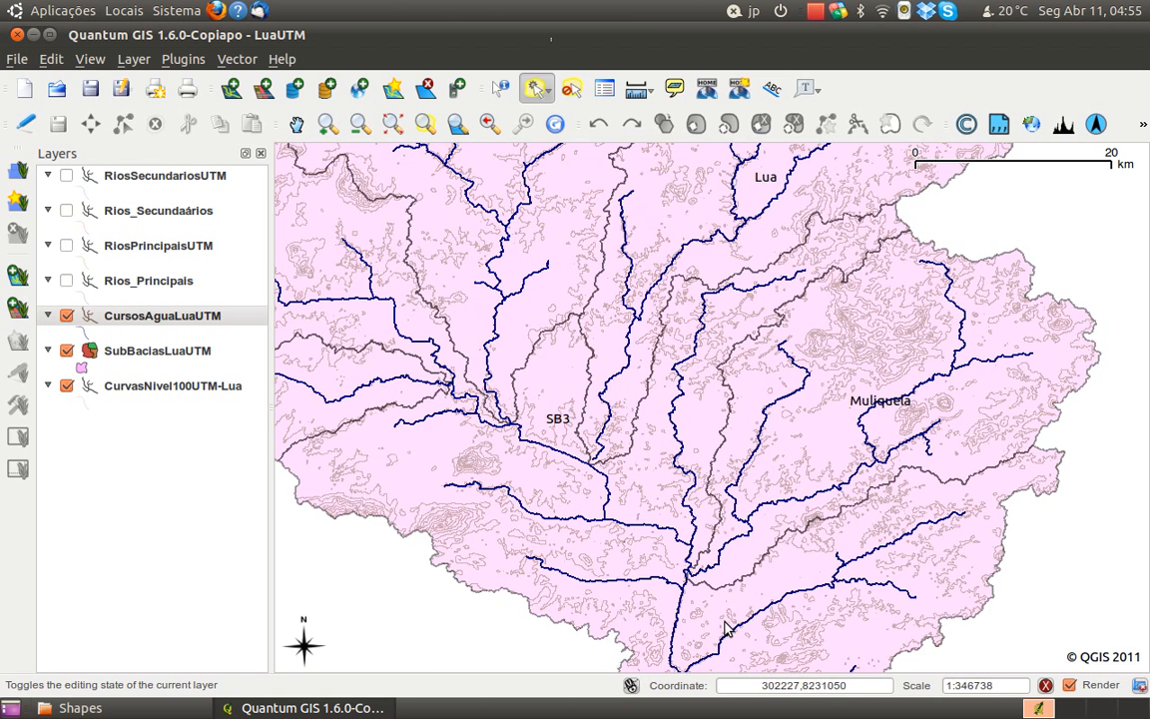
pyautogui.moveTo(707, 587); pyautogui.dragTo(686, 393)
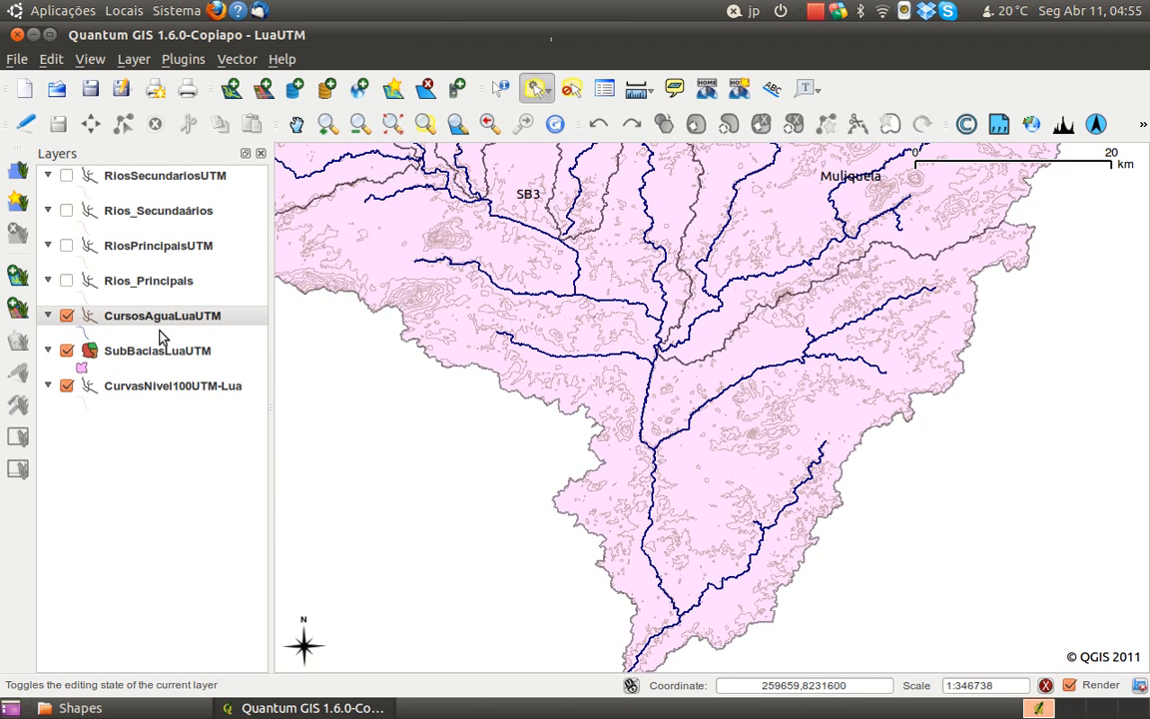
pyautogui.click(129, 355)
pyautogui.rightClick(129, 354)
pyautogui.click(205, 540)
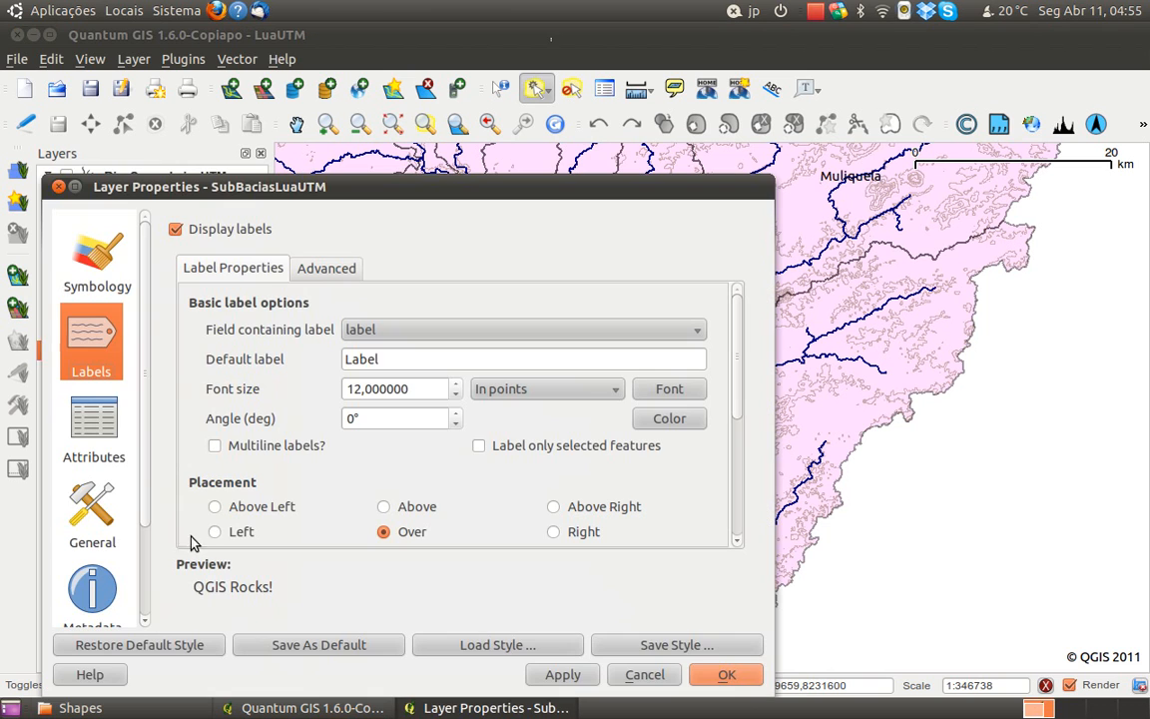
pyautogui.doubleClick(381, 390)
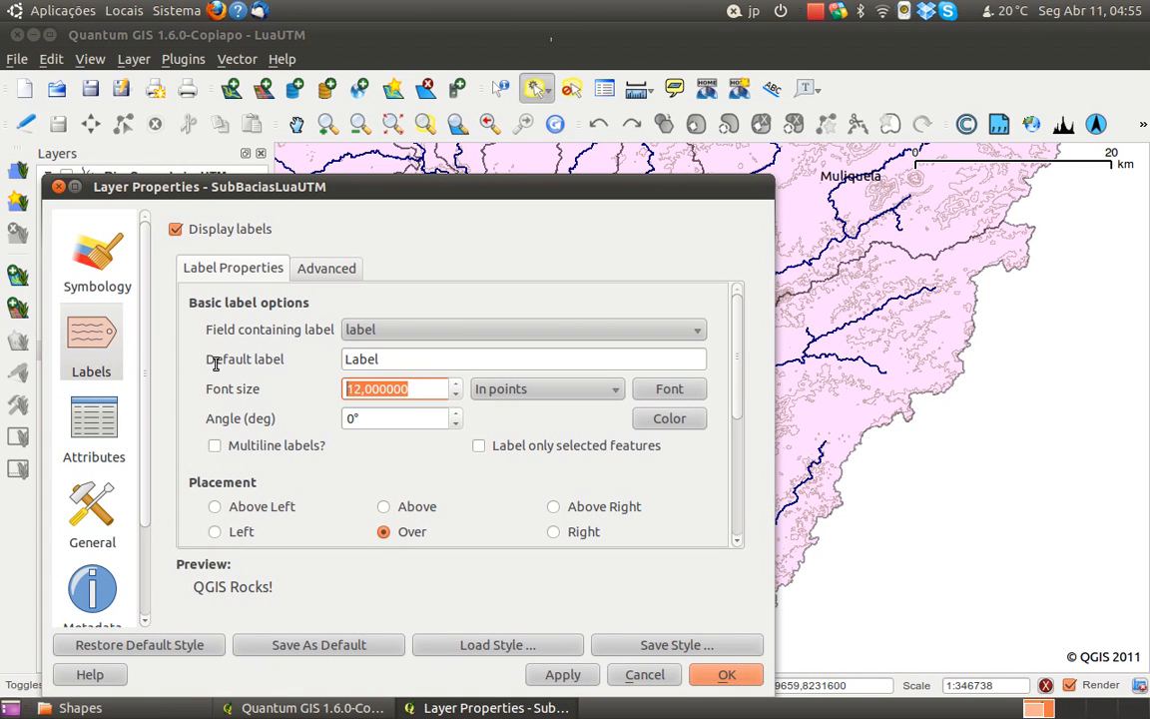
pyautogui.write('8')
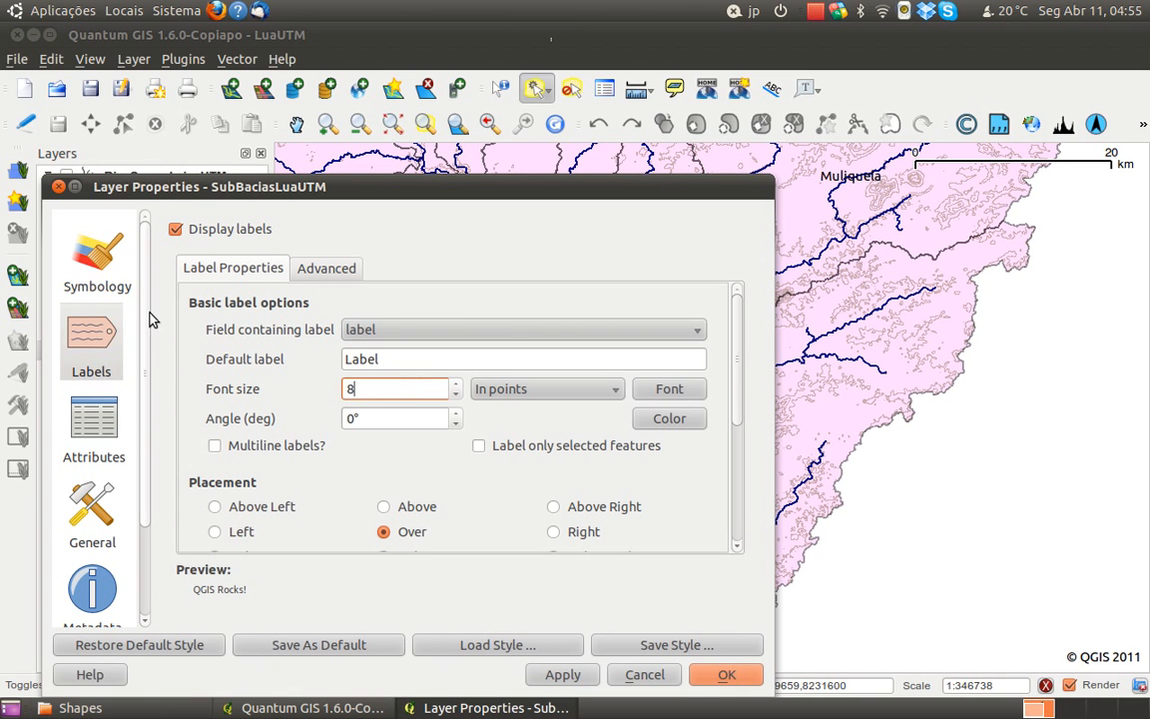
pyautogui.click(509, 330)
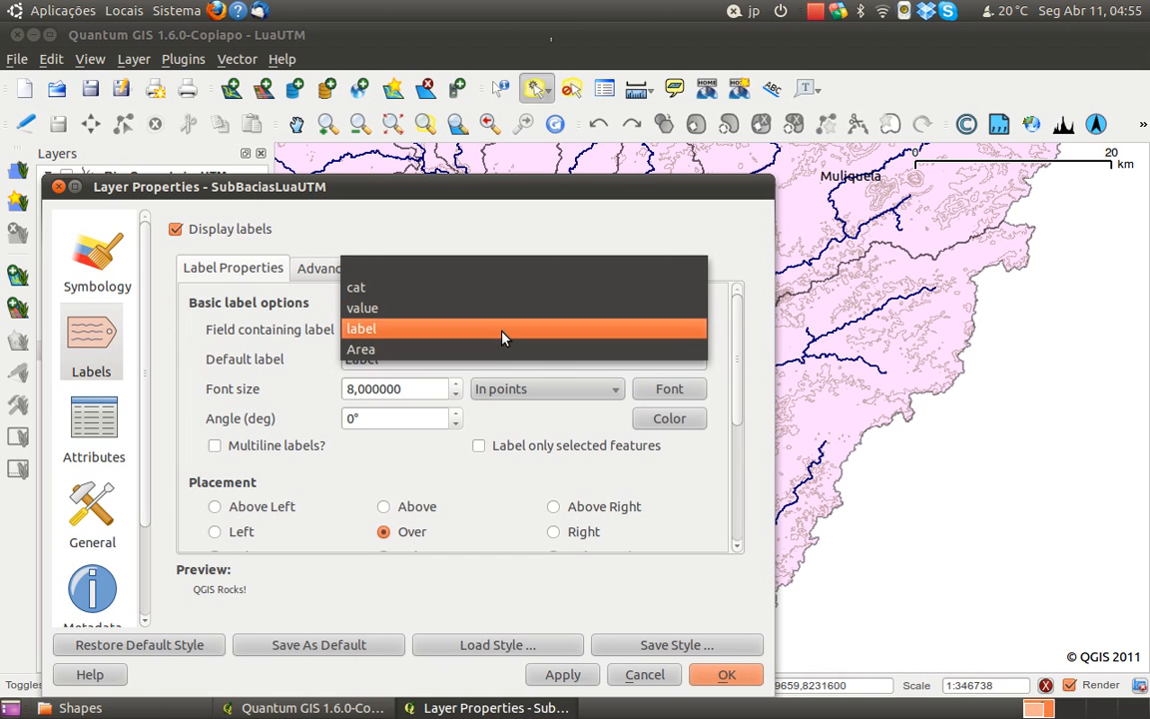
pyautogui.click(462, 496)
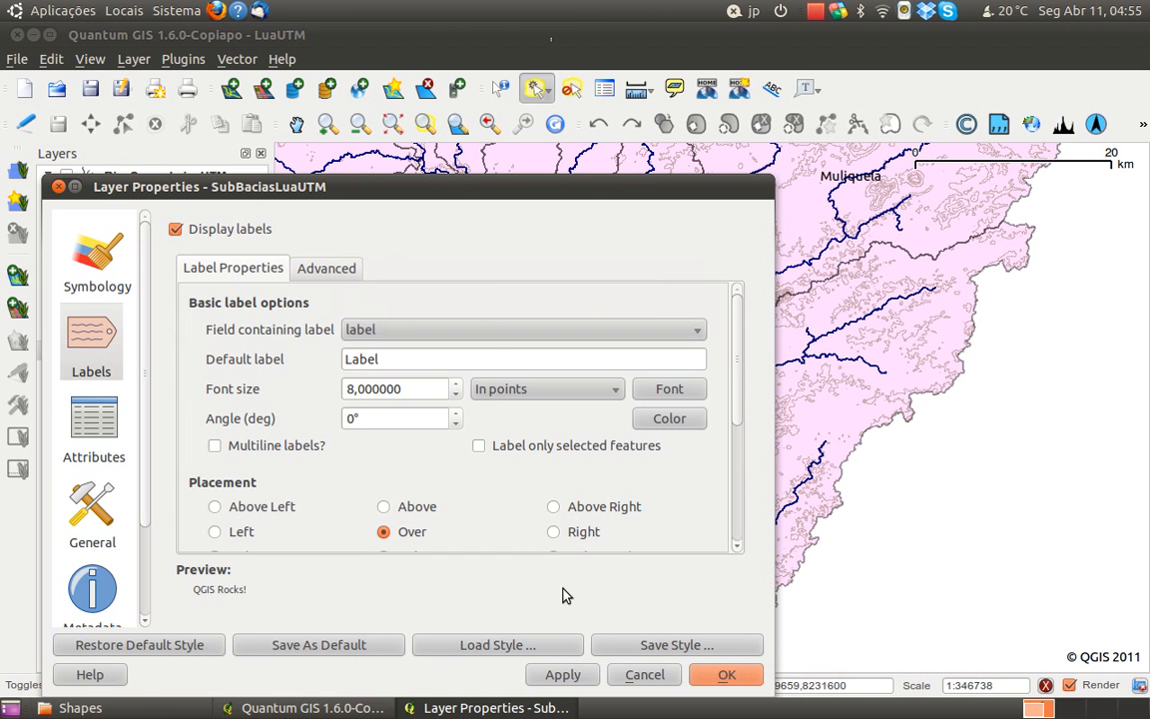
pyautogui.click(636, 675)
# Examine the attribute table of the CurvasNivel100UTM-Lua contour layer to see its fields, and close it
pyautogui.click(148, 387)
pyautogui.rightClick(148, 390)
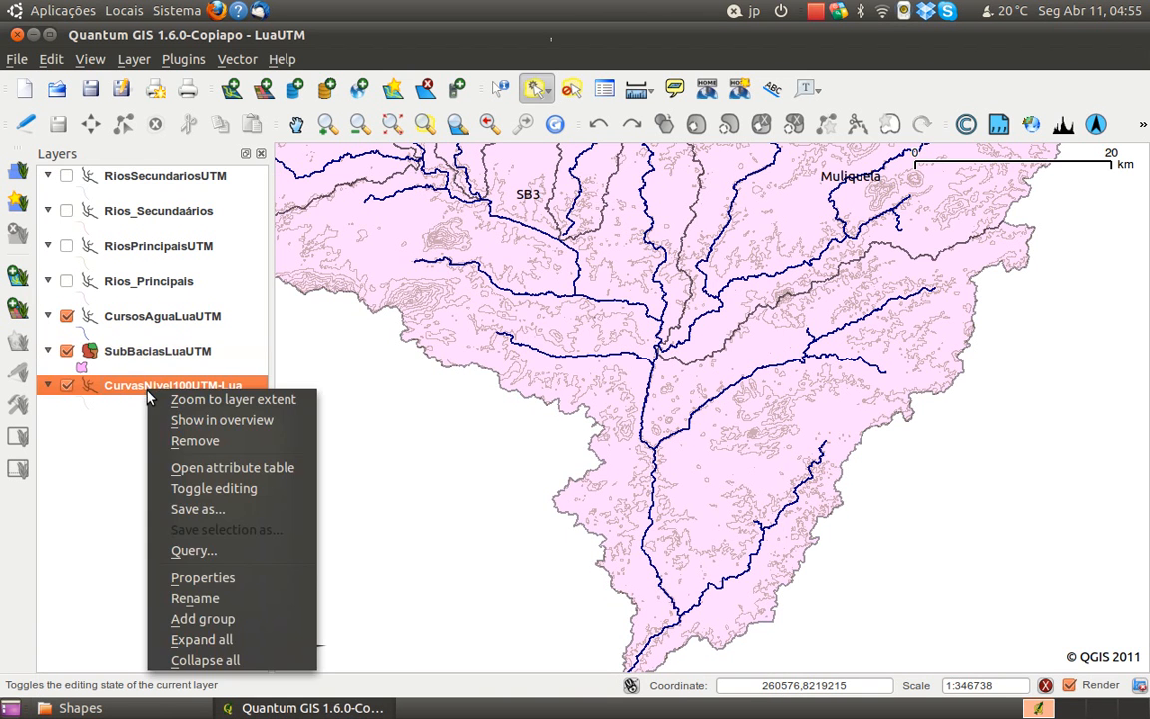
pyautogui.click(212, 472)
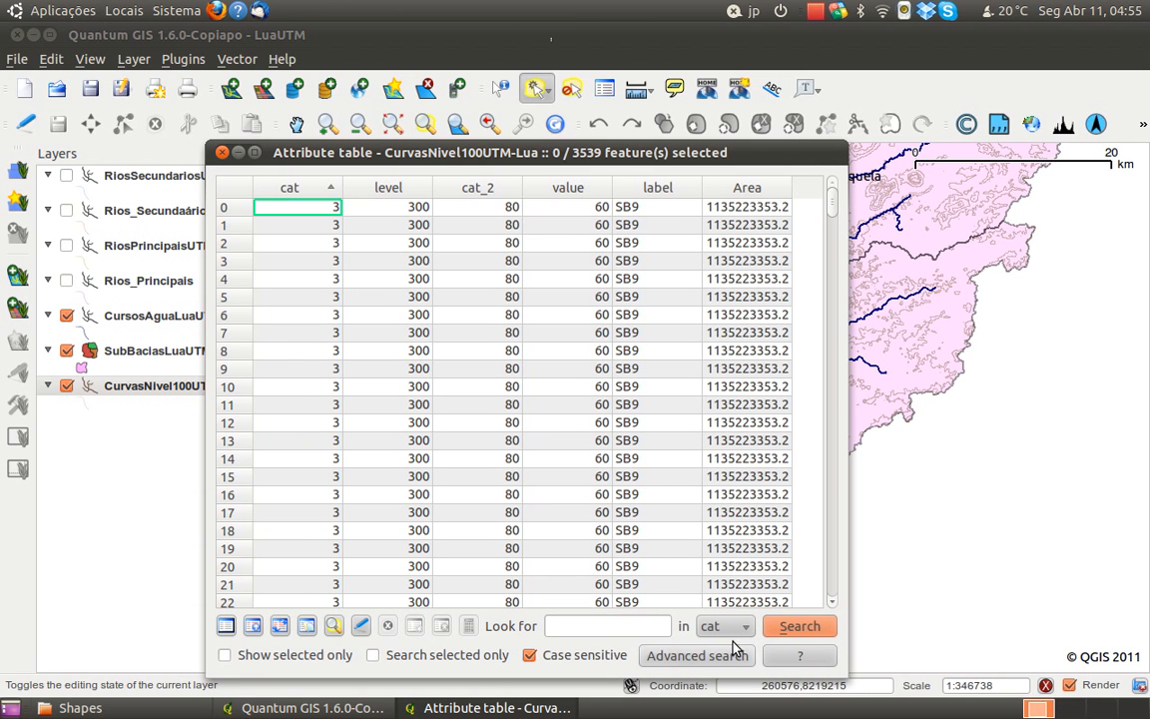
pyautogui.click(221, 151)
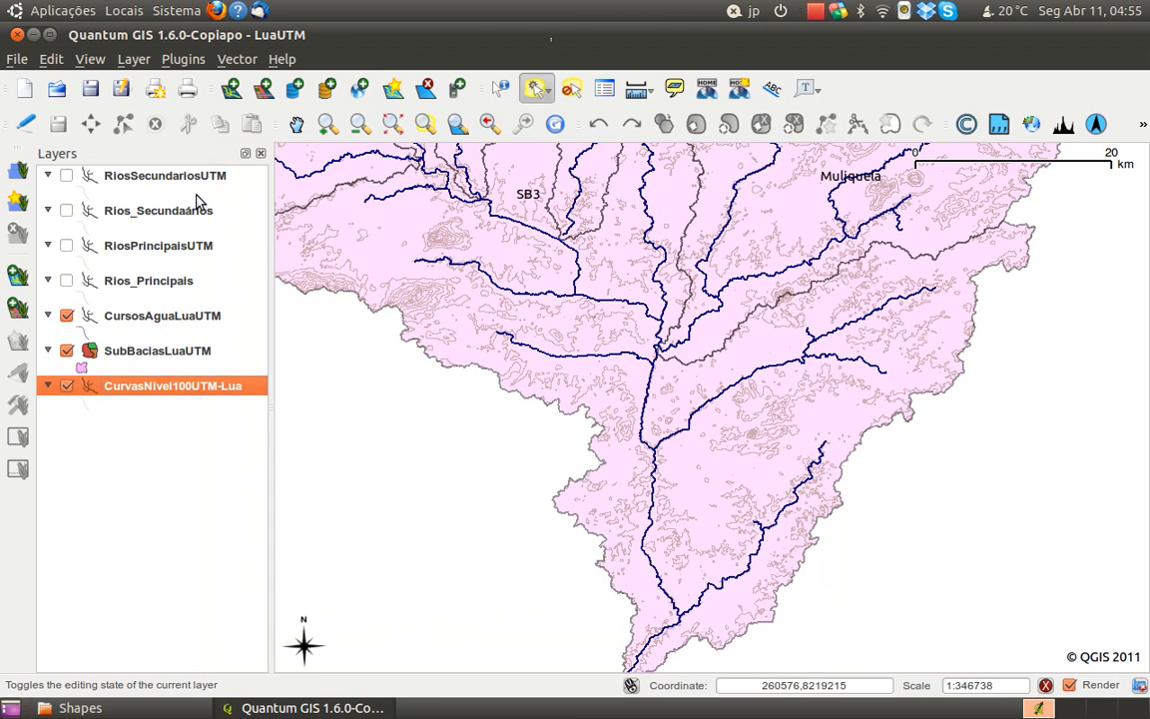
# Display labels on the CurvasNivel100UTM-Lua contours from the level field at font size 8, and view them on the map
pyautogui.rightClick(152, 385)
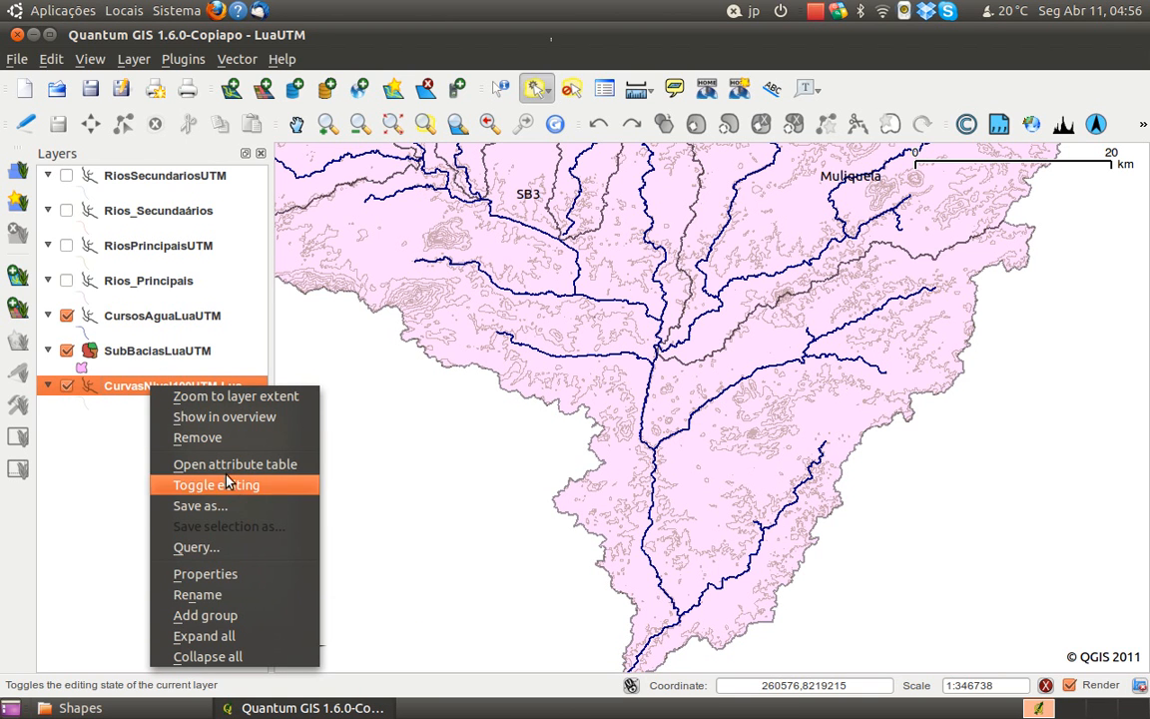
pyautogui.click(205, 574)
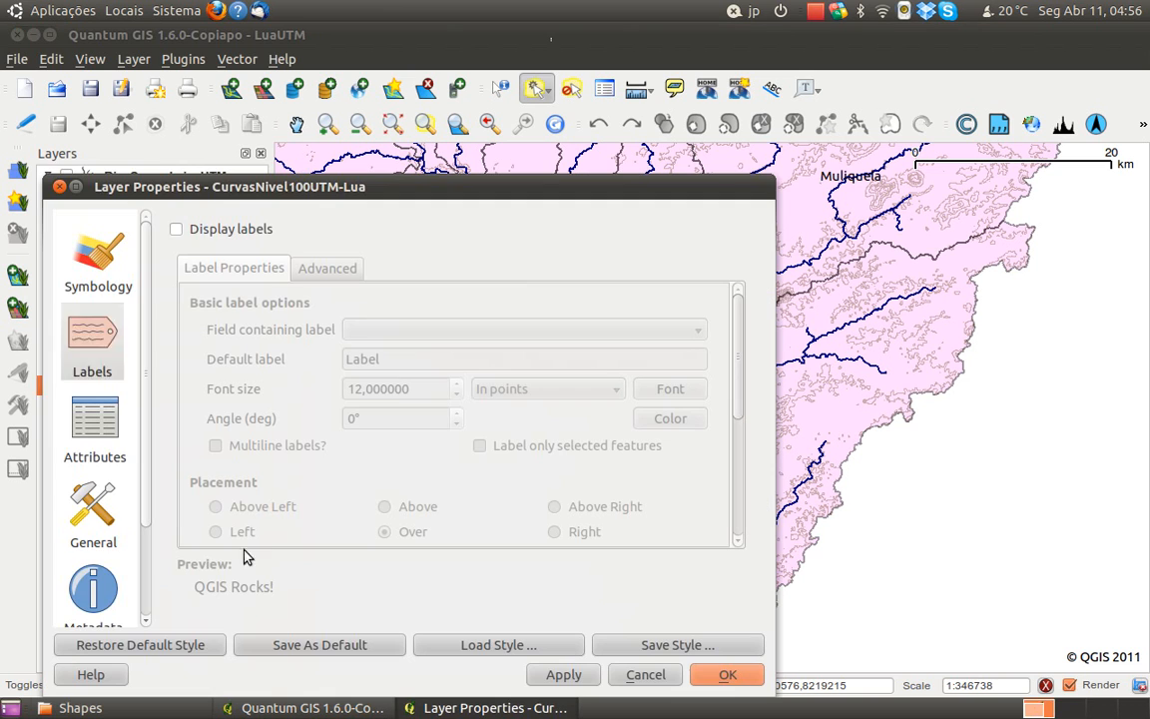
pyautogui.click(225, 236)
pyautogui.click(386, 331)
pyautogui.press('Escape')
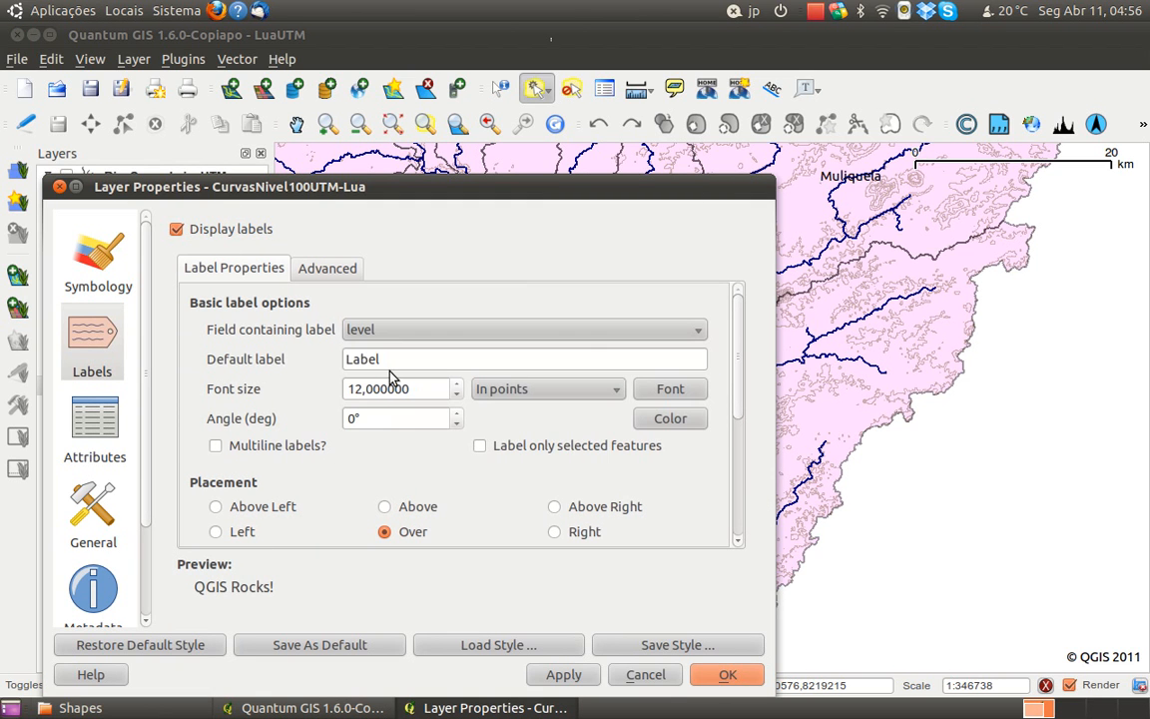
pyautogui.doubleClick(408, 389)
pyautogui.write('8')
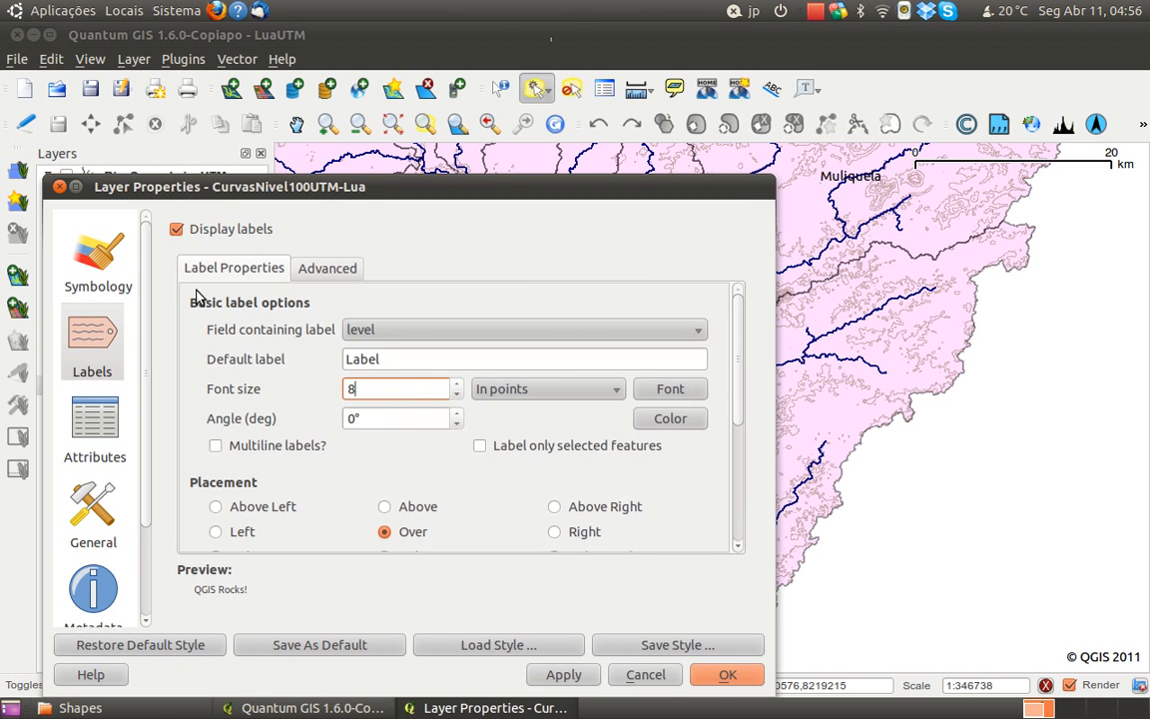
pyautogui.click(542, 675)
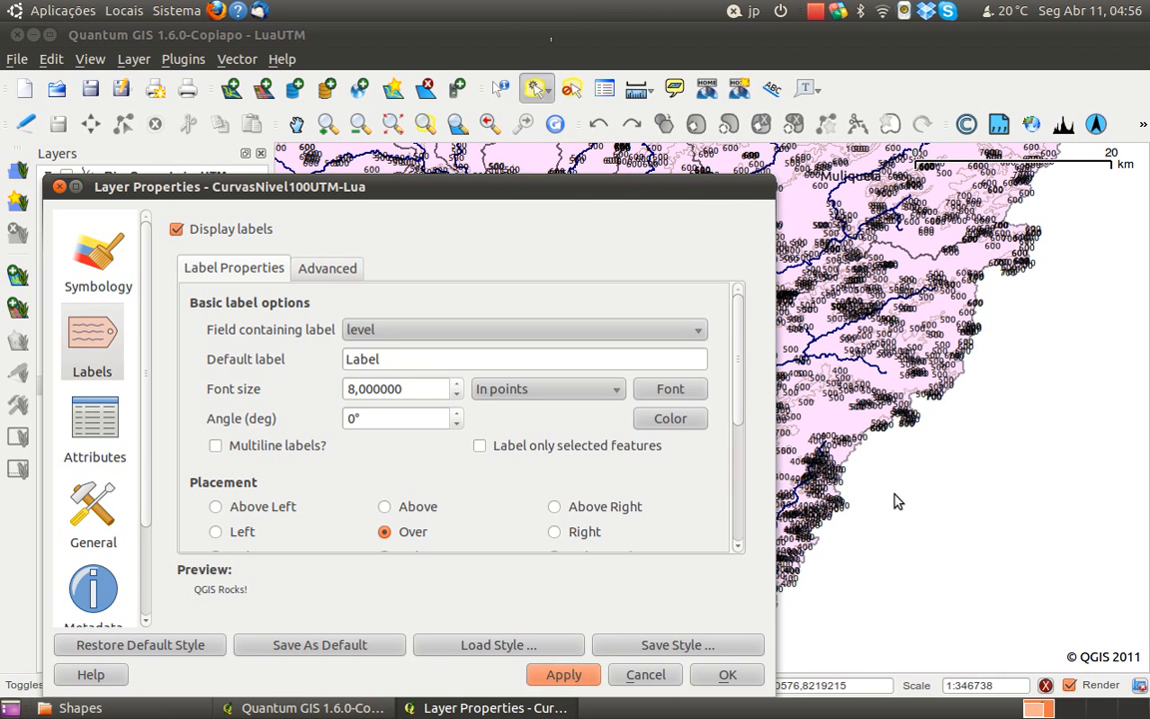
pyautogui.moveTo(636, 200); pyautogui.dragTo(823, 660)
pyautogui.moveTo(732, 632); pyautogui.dragTo(819, 147)
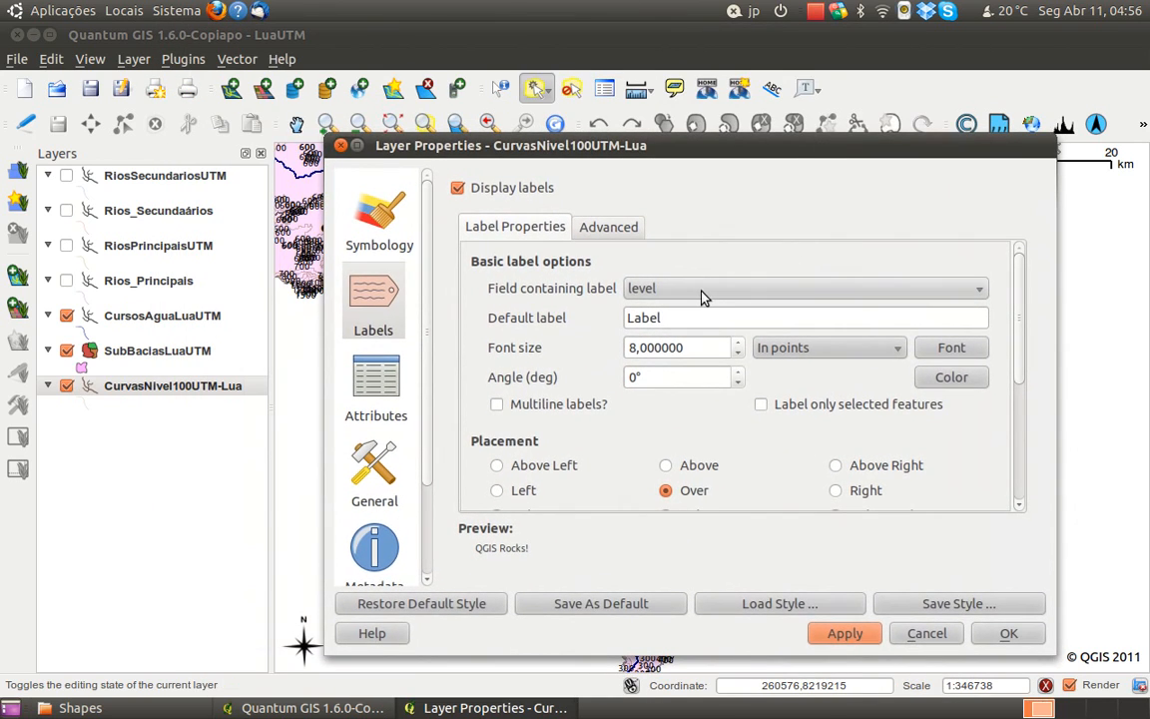
# Turn off the display of labels for the CurvasNivel100UTM-Lua layer
pyautogui.click(536, 190)
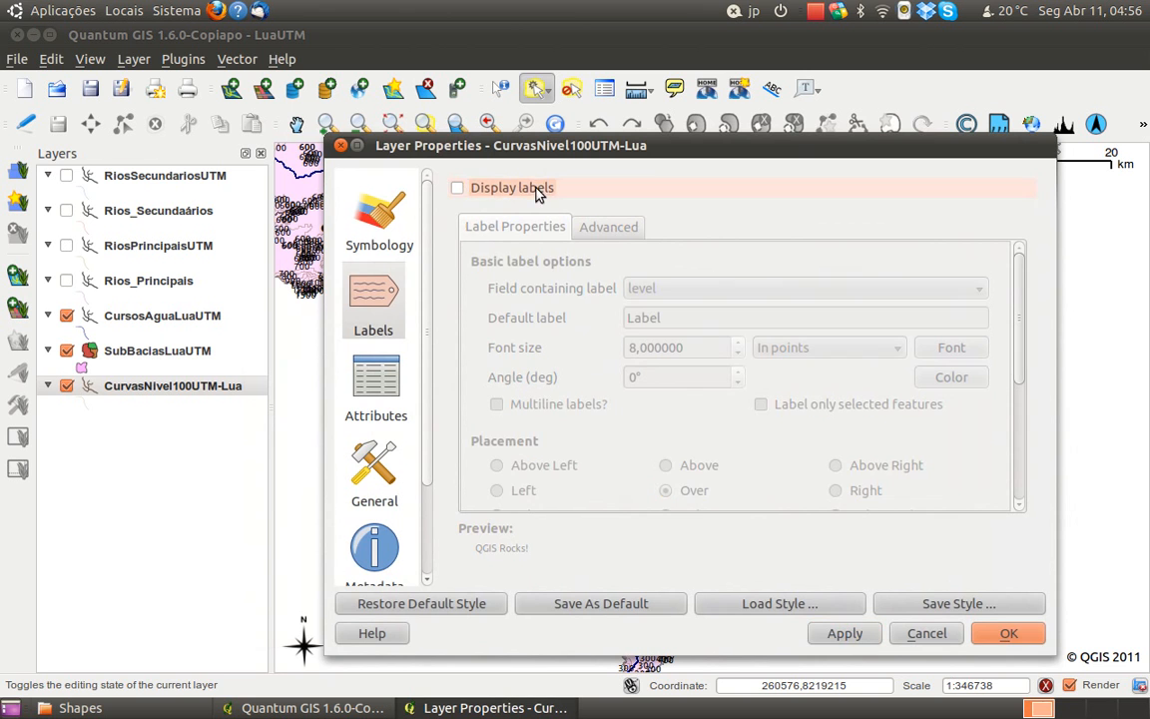
pyautogui.click(1001, 633)
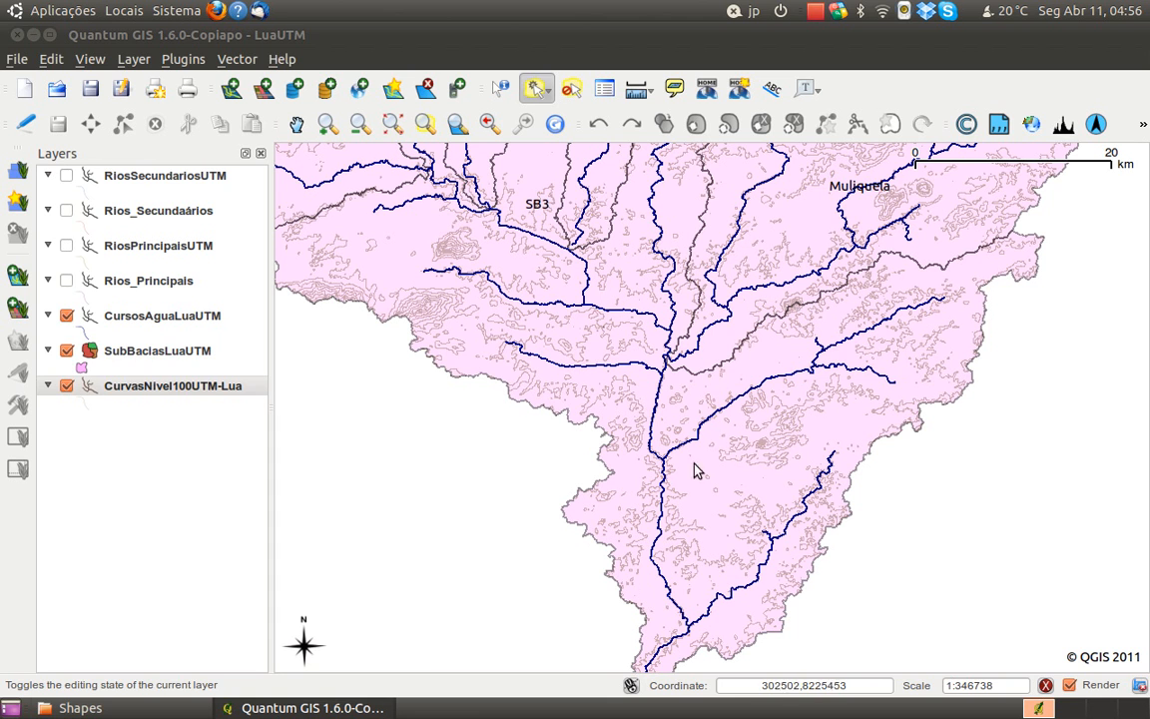
# Set the fill style of the SubBaciasLuaUTM polygons to None in the layer's symbology
pyautogui.rightClick(158, 346)
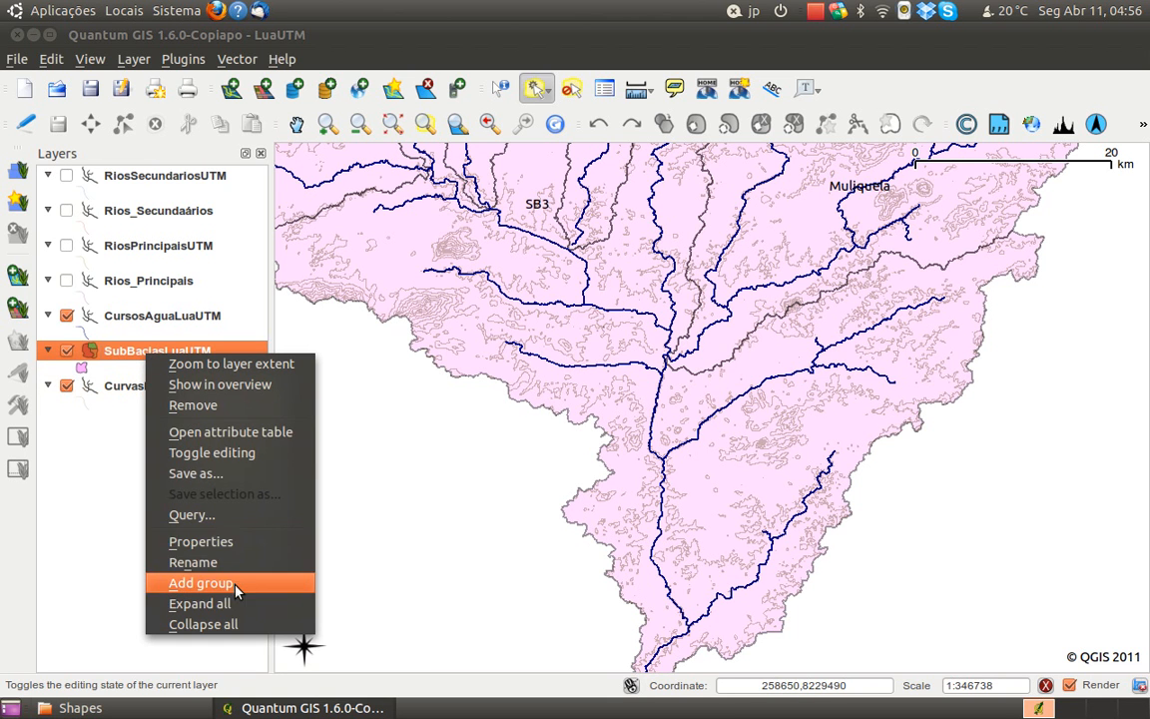
pyautogui.click(236, 547)
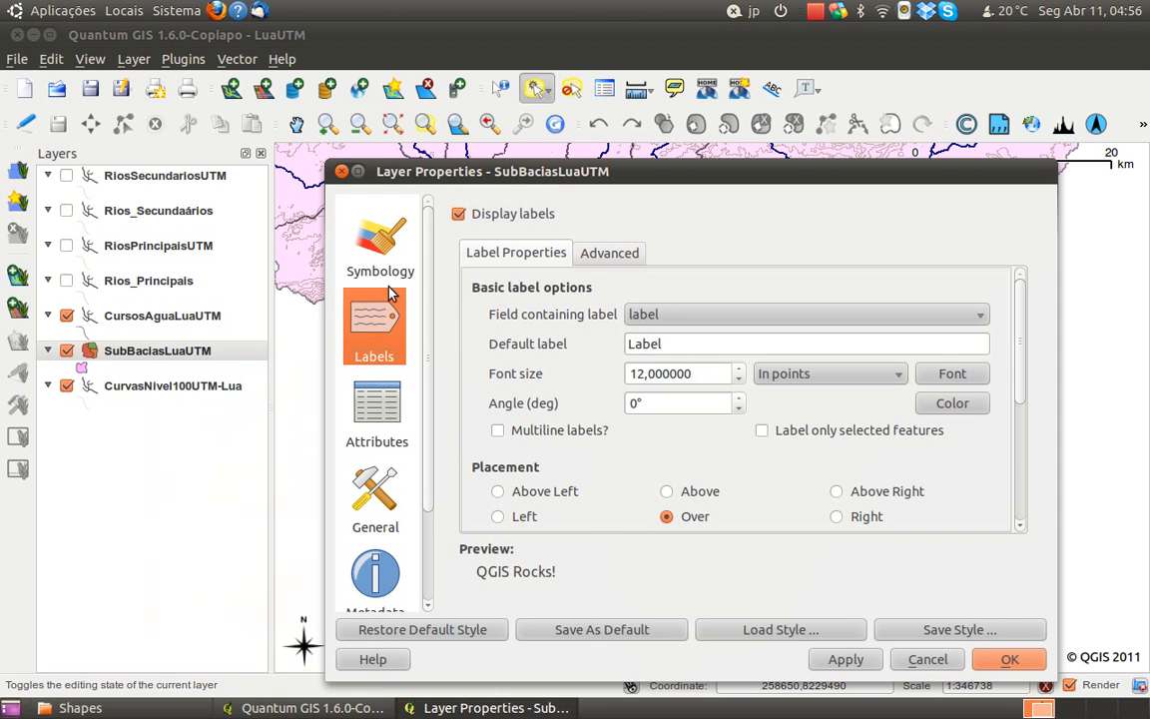
pyautogui.click(394, 265)
pyautogui.click(527, 468)
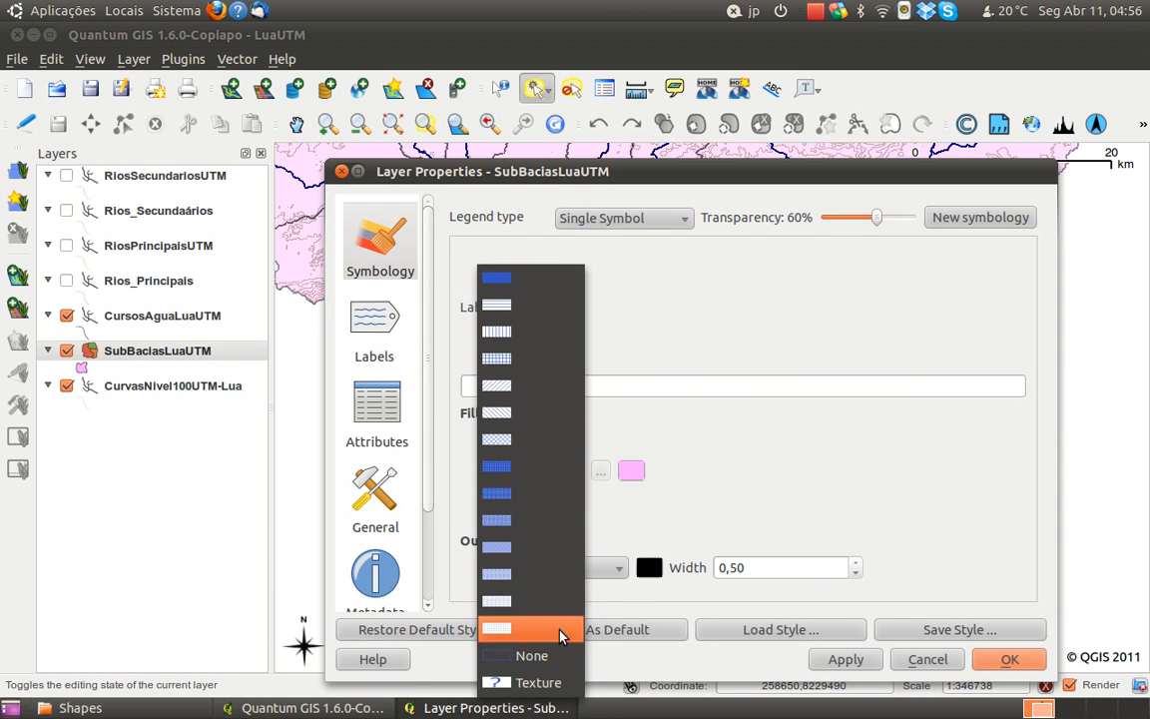
pyautogui.click(556, 667)
pyautogui.click(1006, 663)
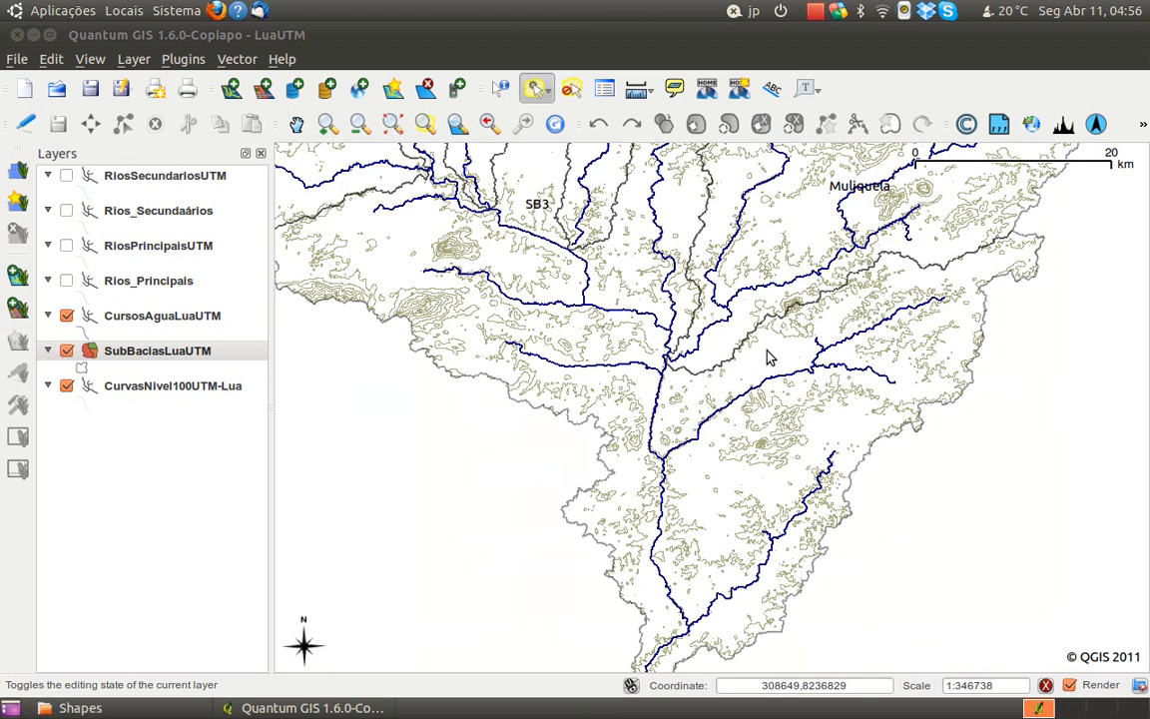
pyautogui.moveTo(766, 357); pyautogui.dragTo(756, 387)
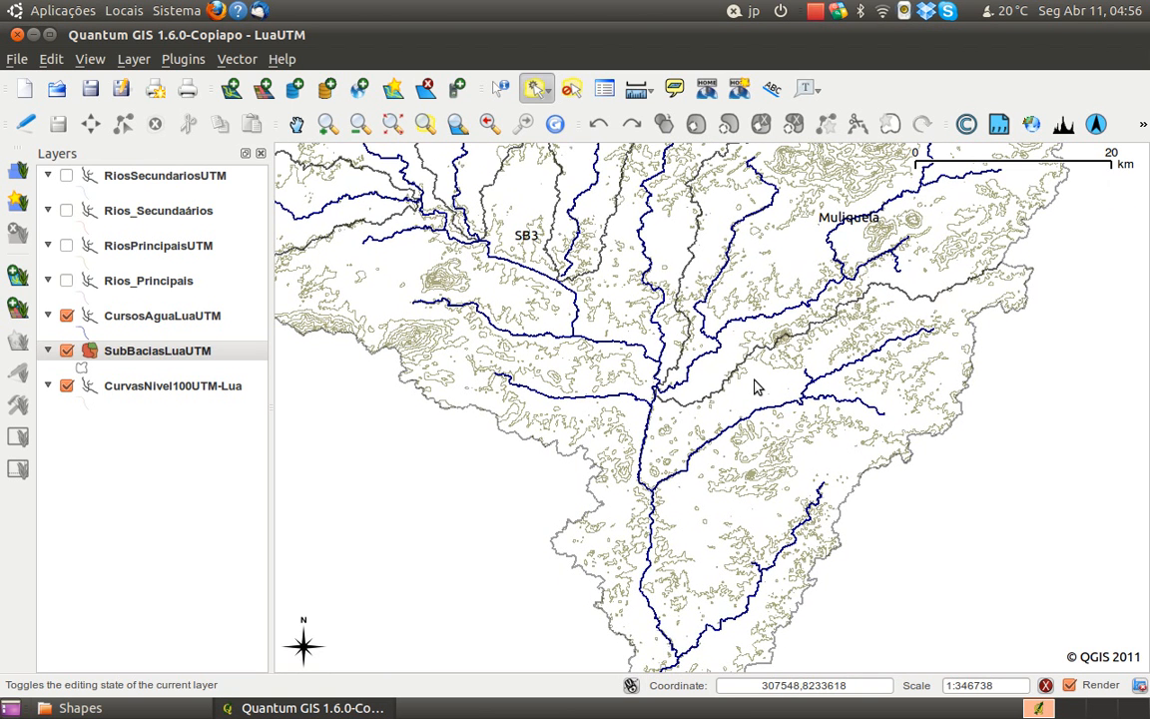
pyautogui.moveTo(744, 504); pyautogui.dragTo(735, 473)
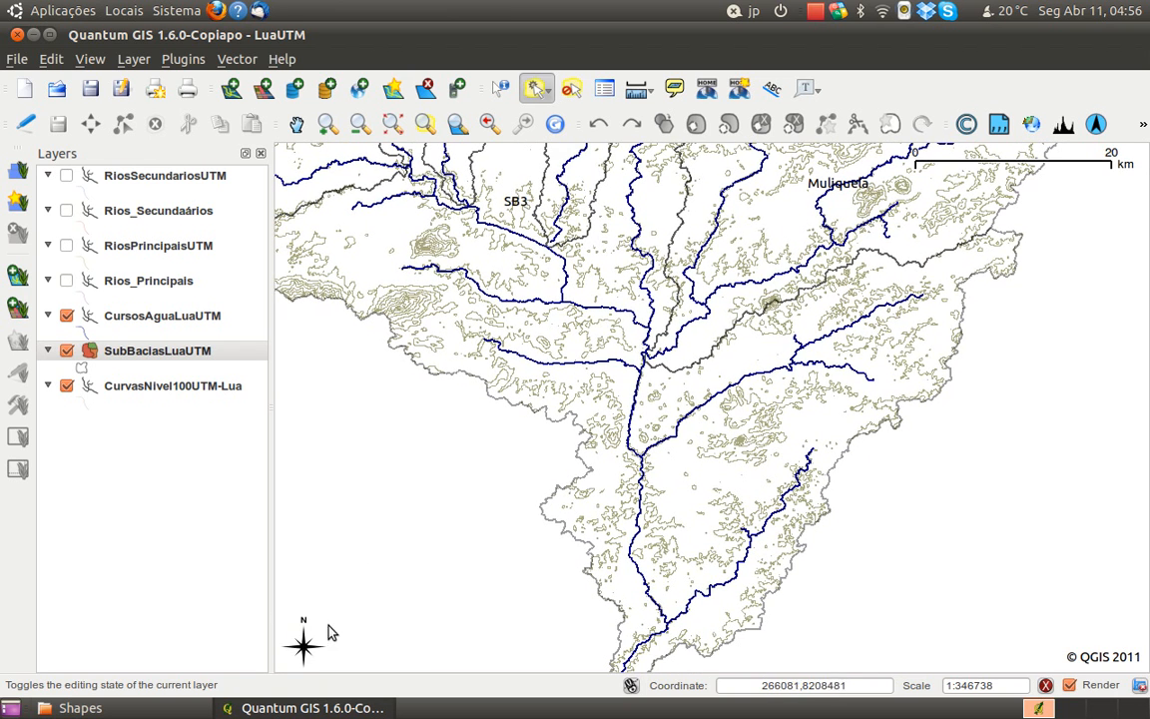
pyautogui.moveTo(505, 490); pyautogui.dragTo(519, 463)
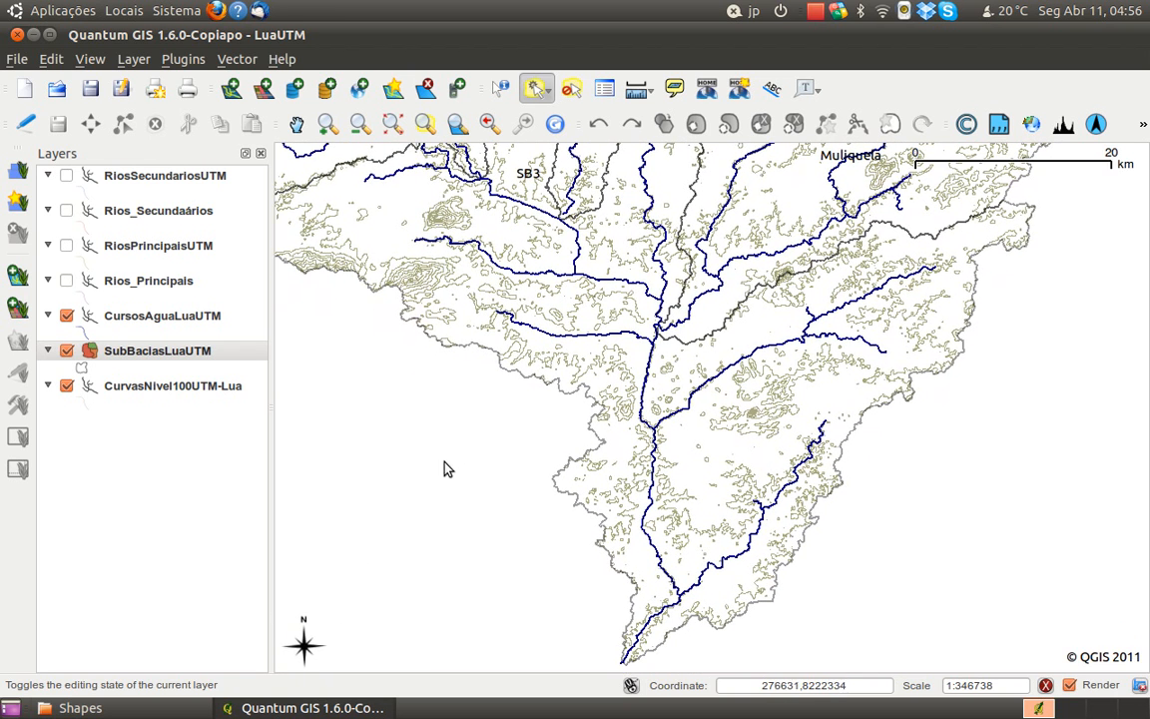
pyautogui.click(155, 285)
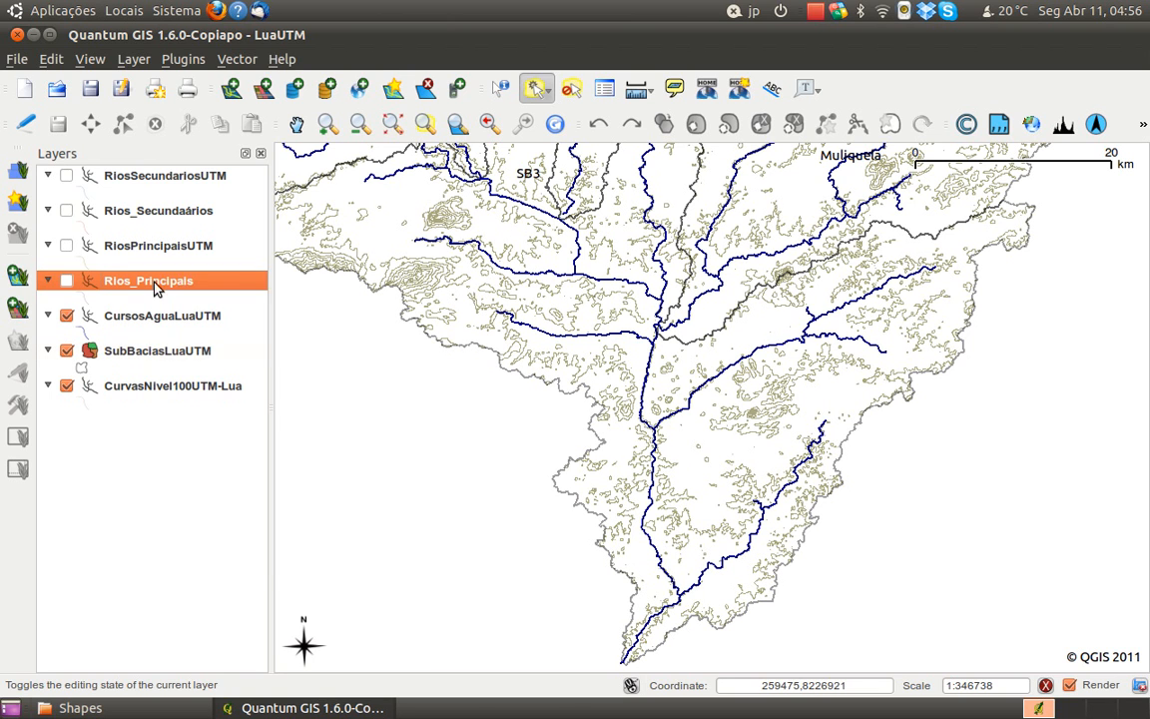
pyautogui.rightClick(154, 284)
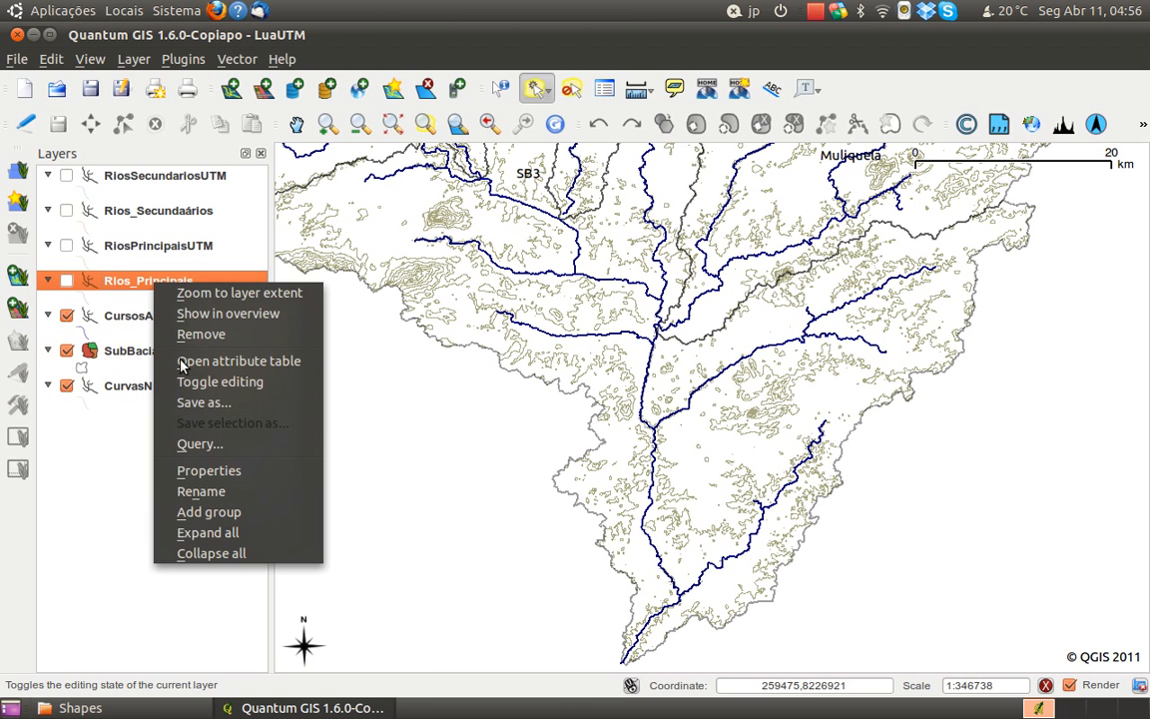
pyautogui.click(100, 469)
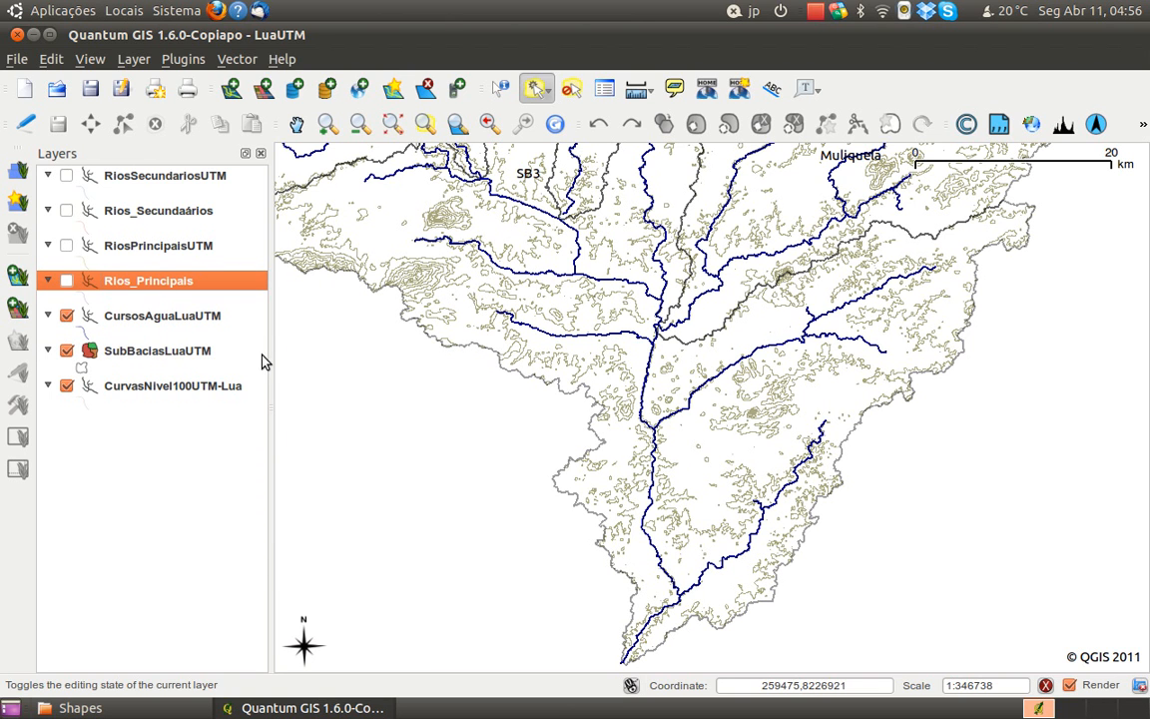
# Save the LuaUTM project
pyautogui.moveTo(334, 364); pyautogui.dragTo(345, 390)
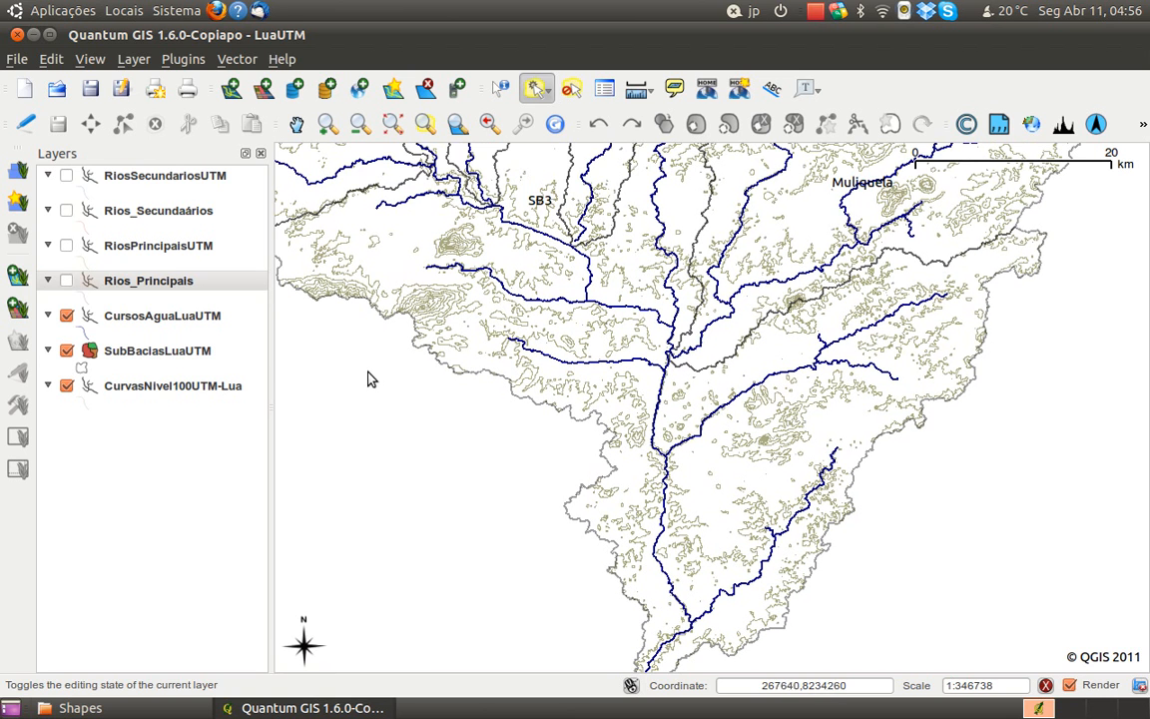
pyautogui.click(90, 88)
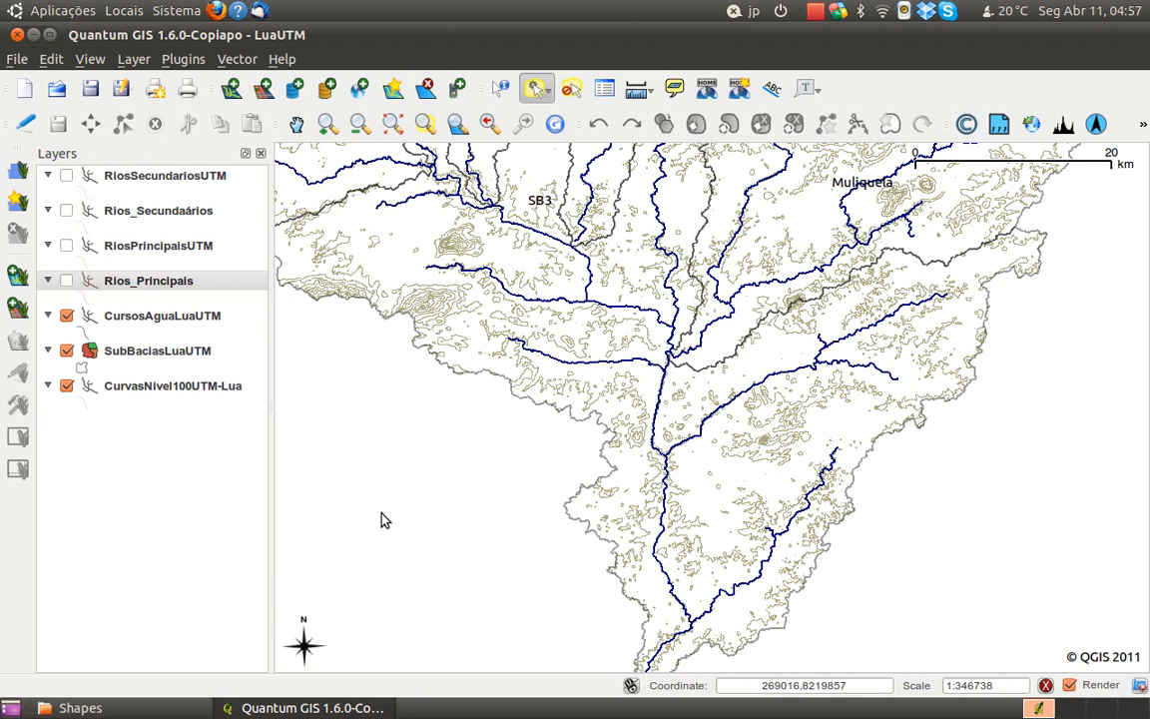
# Switch to the file manager, open the GIS Data folder in CD Estudantes, and select its Geologia and Postos Pluviométricos e Hidrométricos folders
pyautogui.click(194, 711)
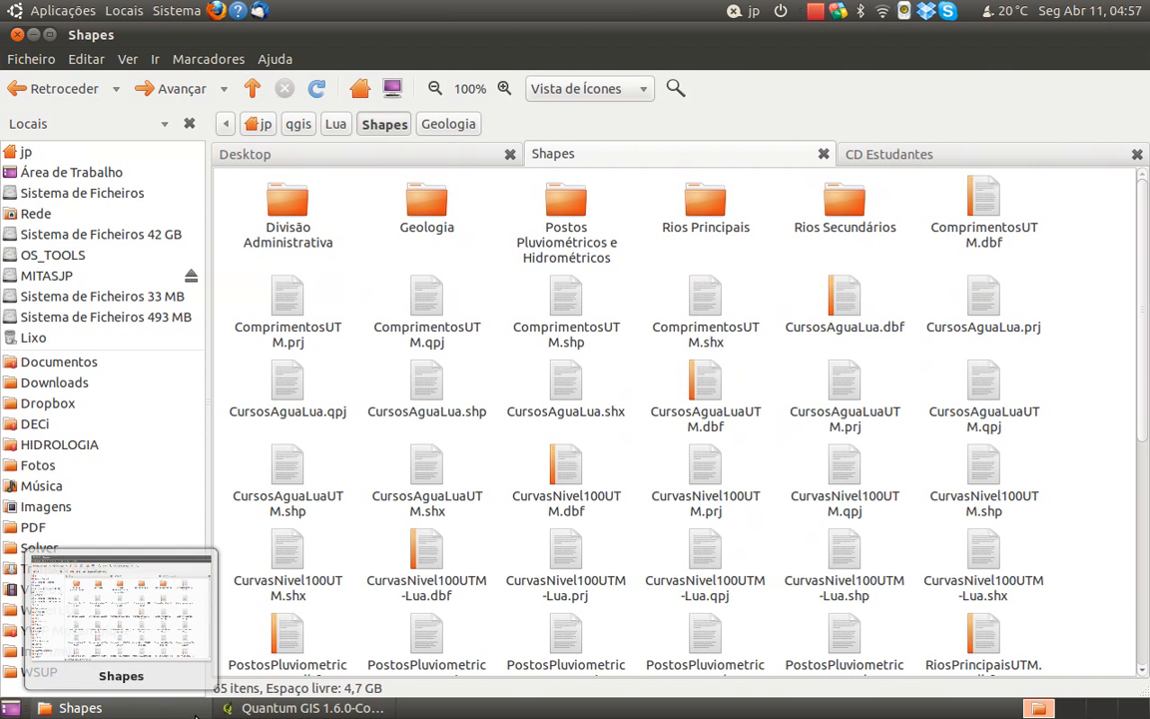
pyautogui.click(885, 157)
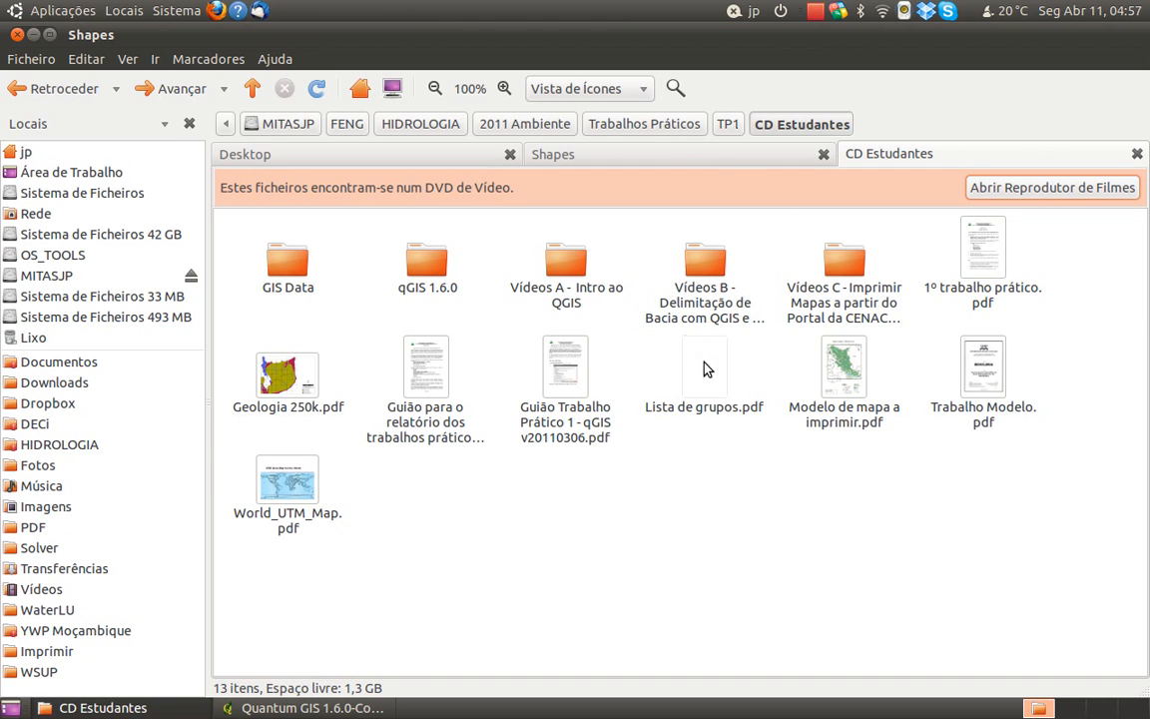
pyautogui.click(288, 272)
pyautogui.doubleClick(288, 272)
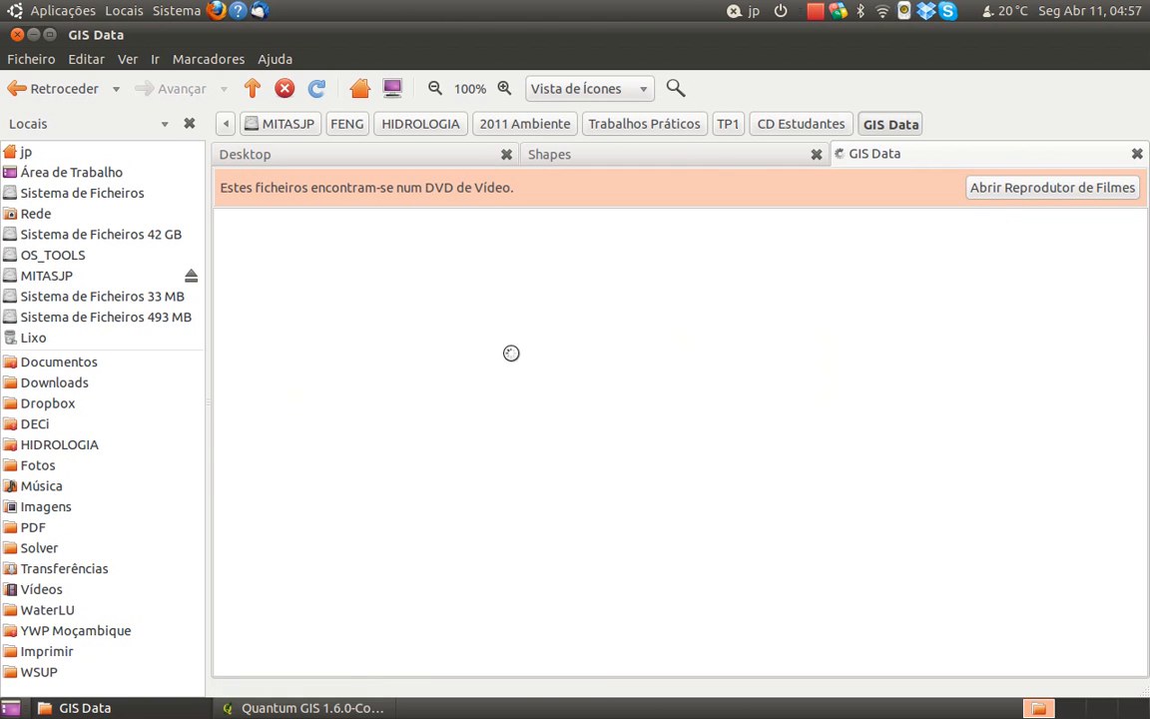
pyautogui.click(429, 258)
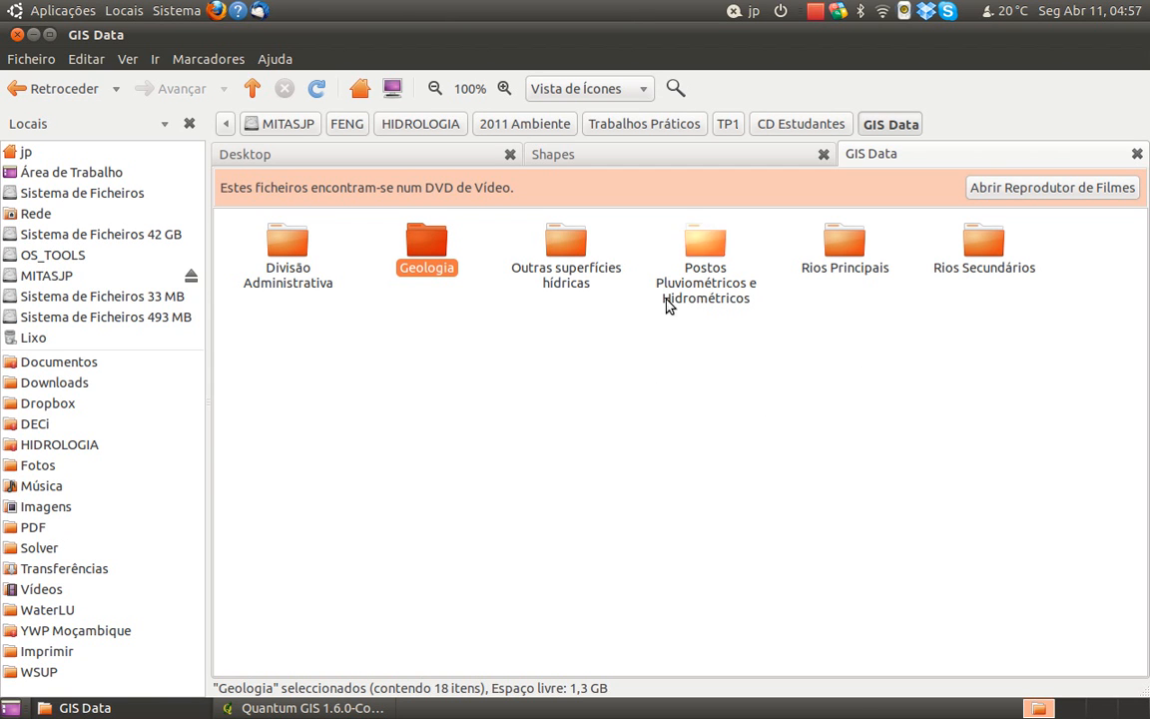
pyautogui.keyDown('ctrl'); pyautogui.click(703, 256); pyautogui.keyUp('ctrl')
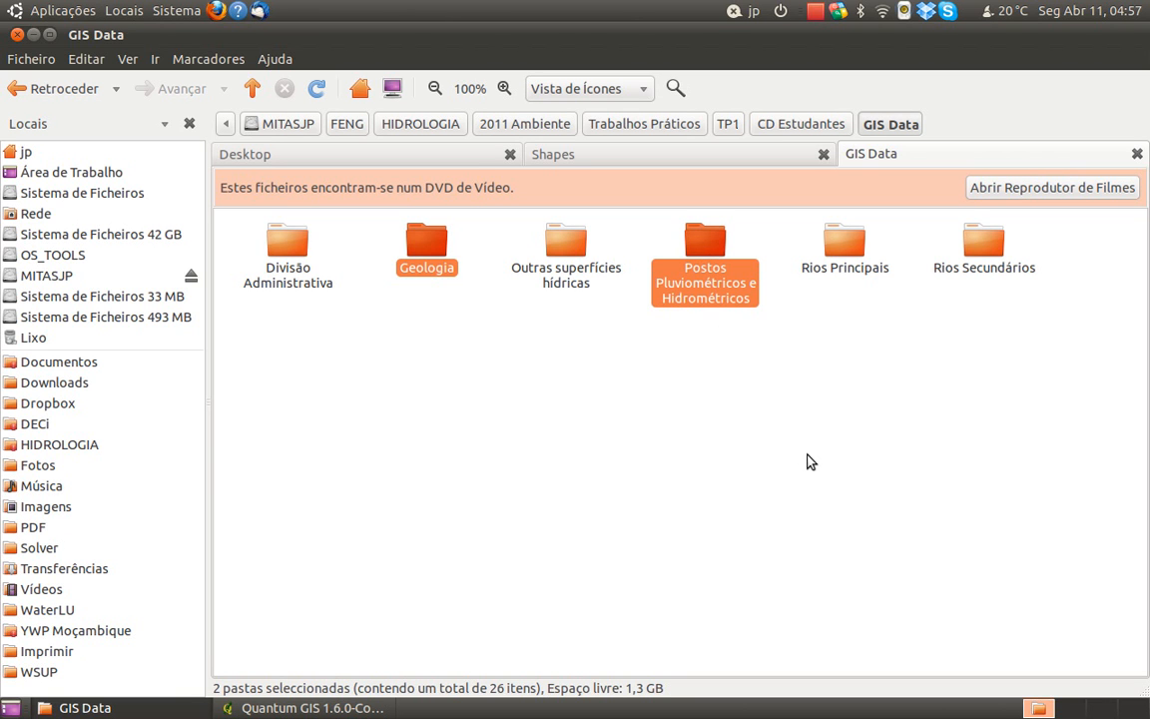
# Copy the selected Geologia and Postos Pluviométricos e Hidrométricos folders into the Lua project's Shapes folder
pyautogui.hotkey('ctrl', 'c')
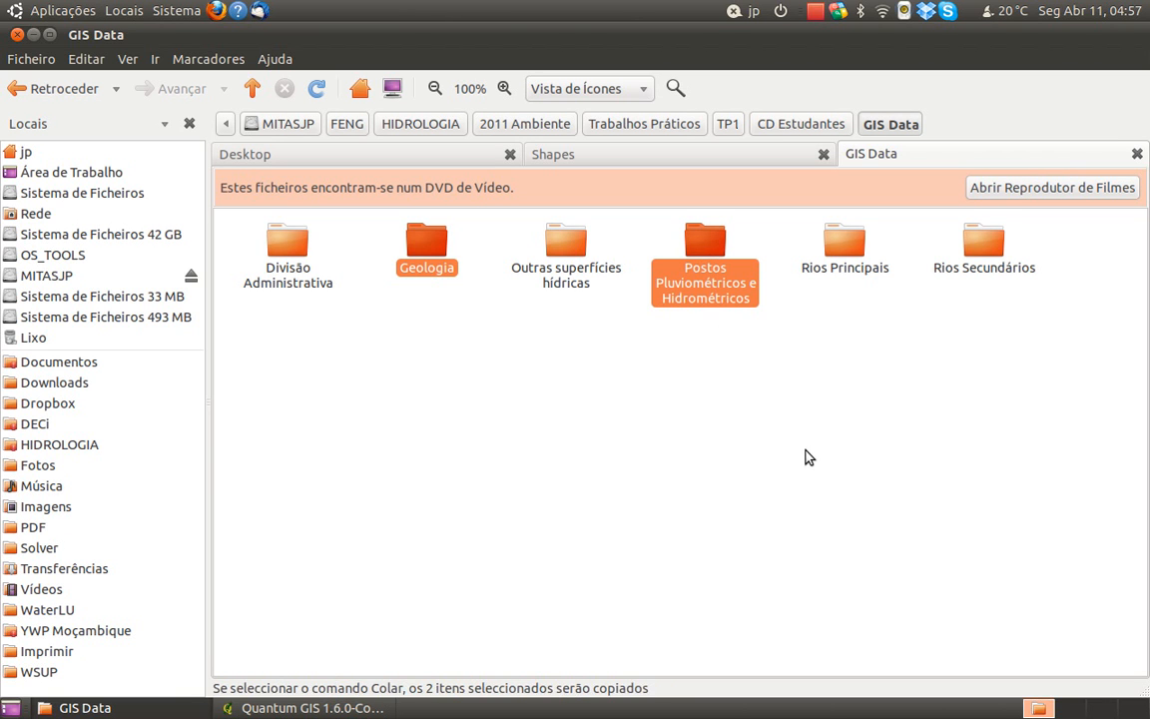
pyautogui.rightClick(721, 252)
pyautogui.click(776, 344)
pyautogui.click(616, 165)
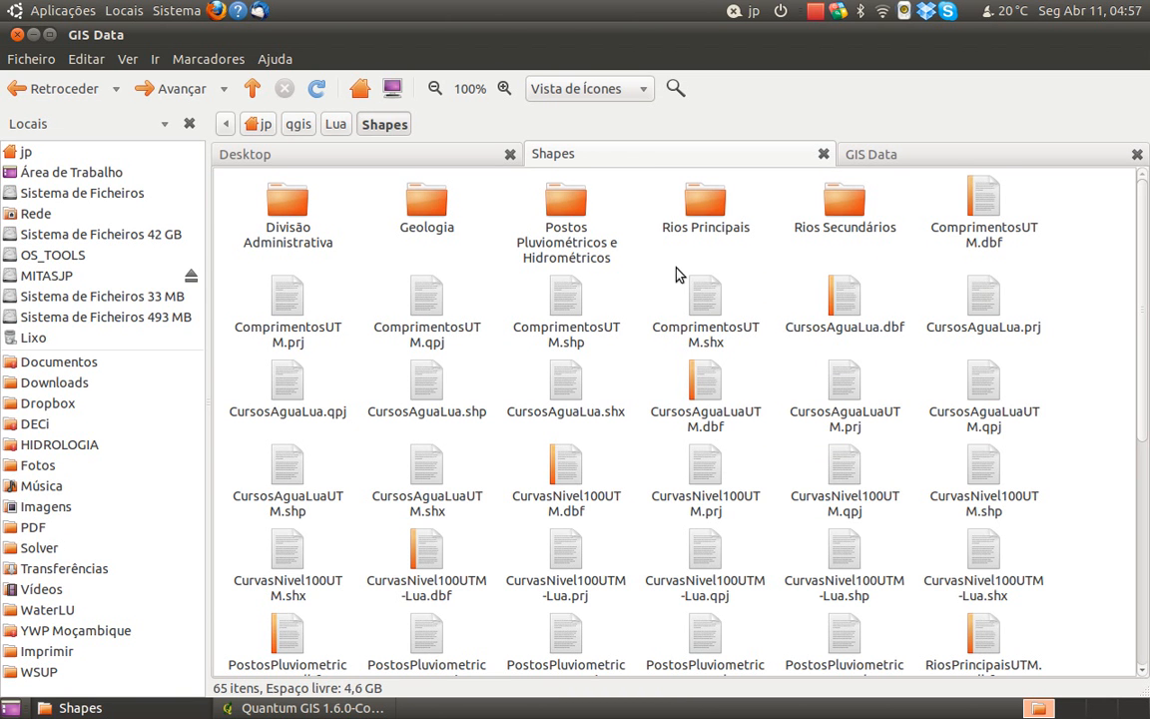
pyautogui.rightClick(1065, 257)
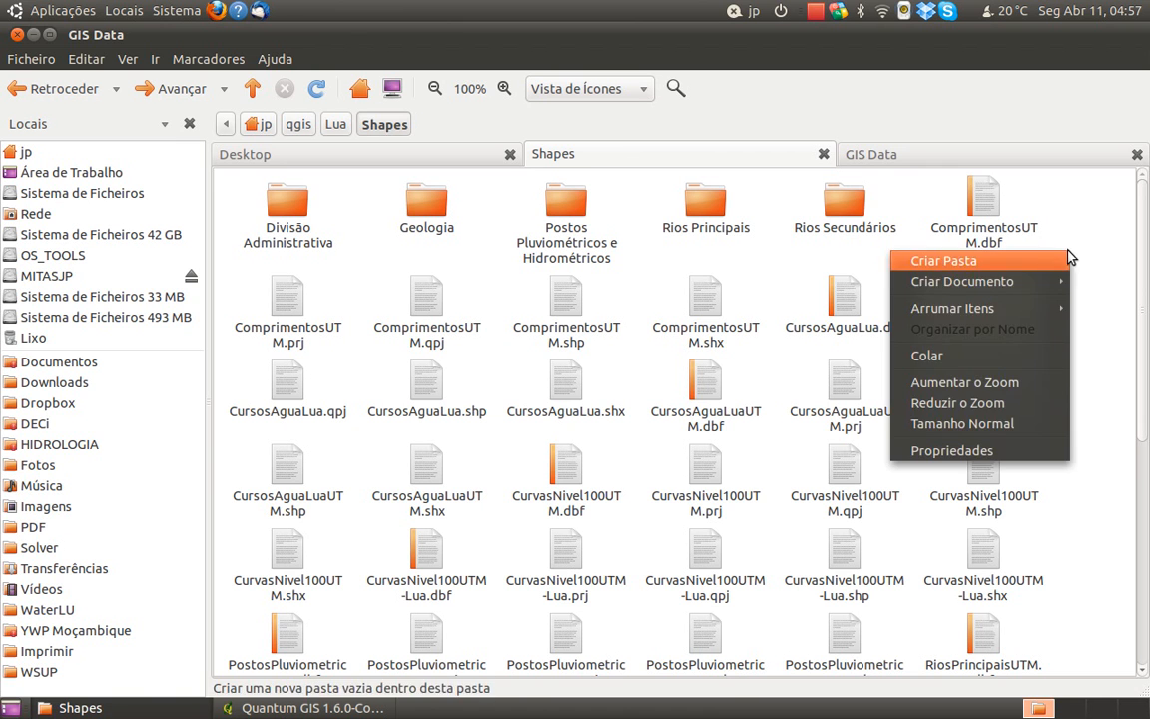
pyautogui.click(1019, 358)
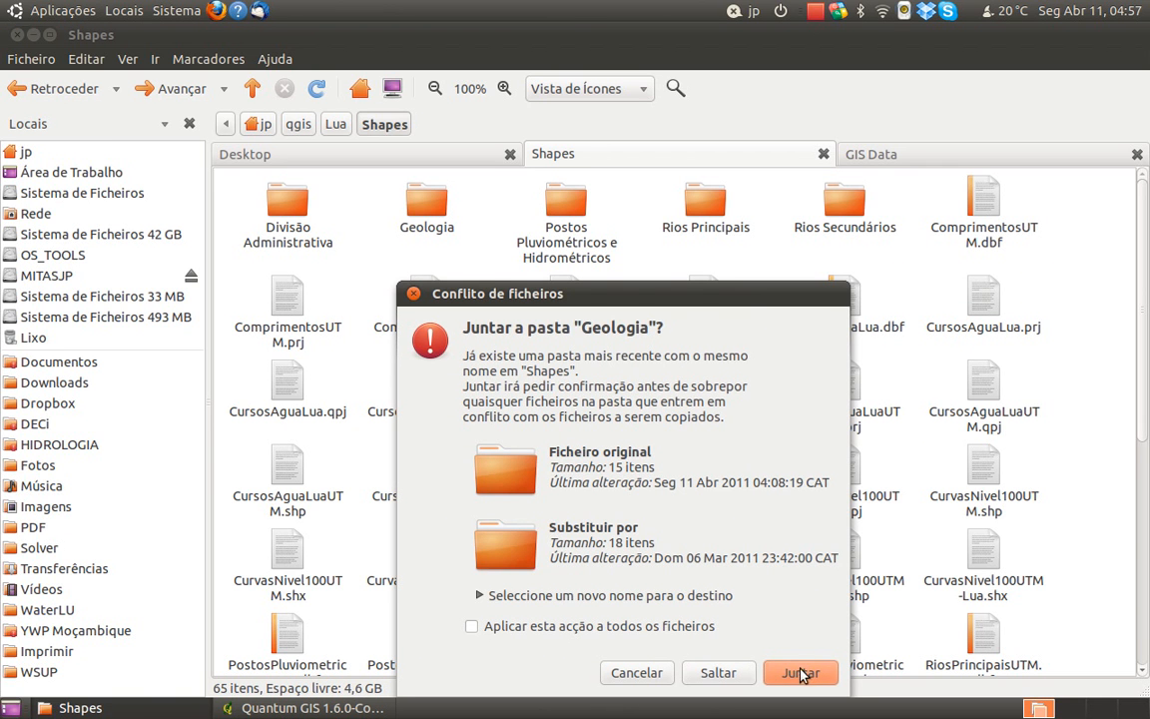
# Merge the copied Geologia and Postos Pluviométricos e Hidrométricos folders with the existing ones, replacing all conflicting Geologia files
pyautogui.click(802, 672)
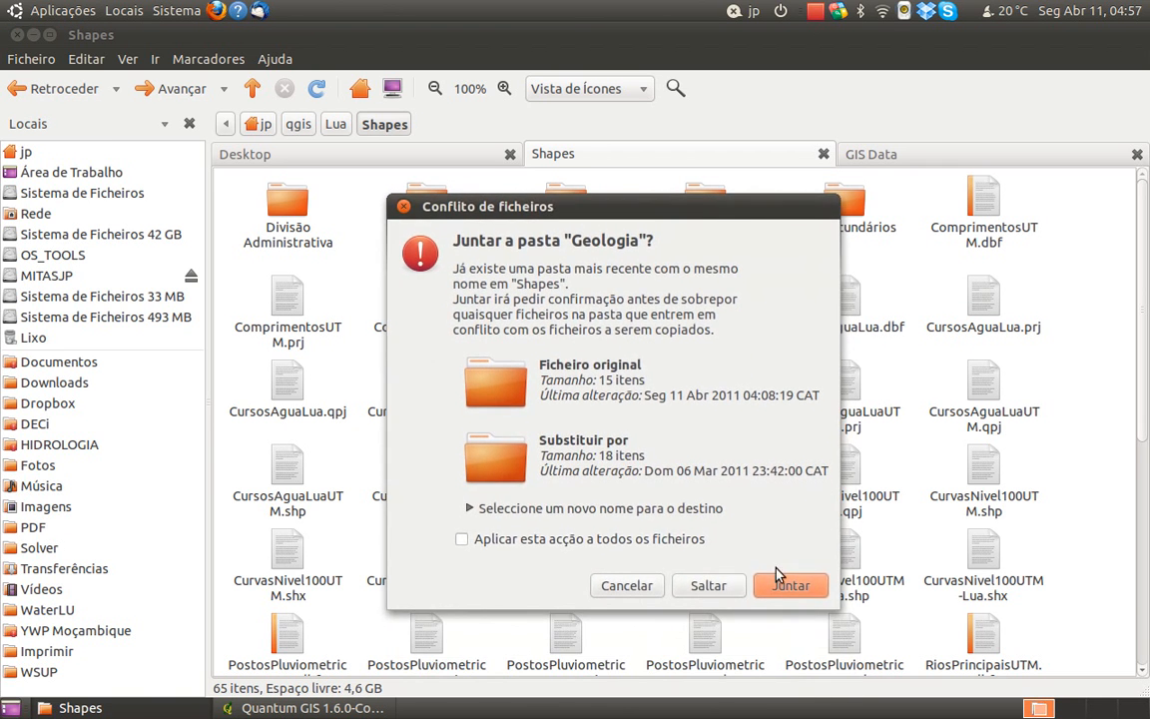
pyautogui.click(785, 583)
pyautogui.click(788, 669)
pyautogui.click(788, 675)
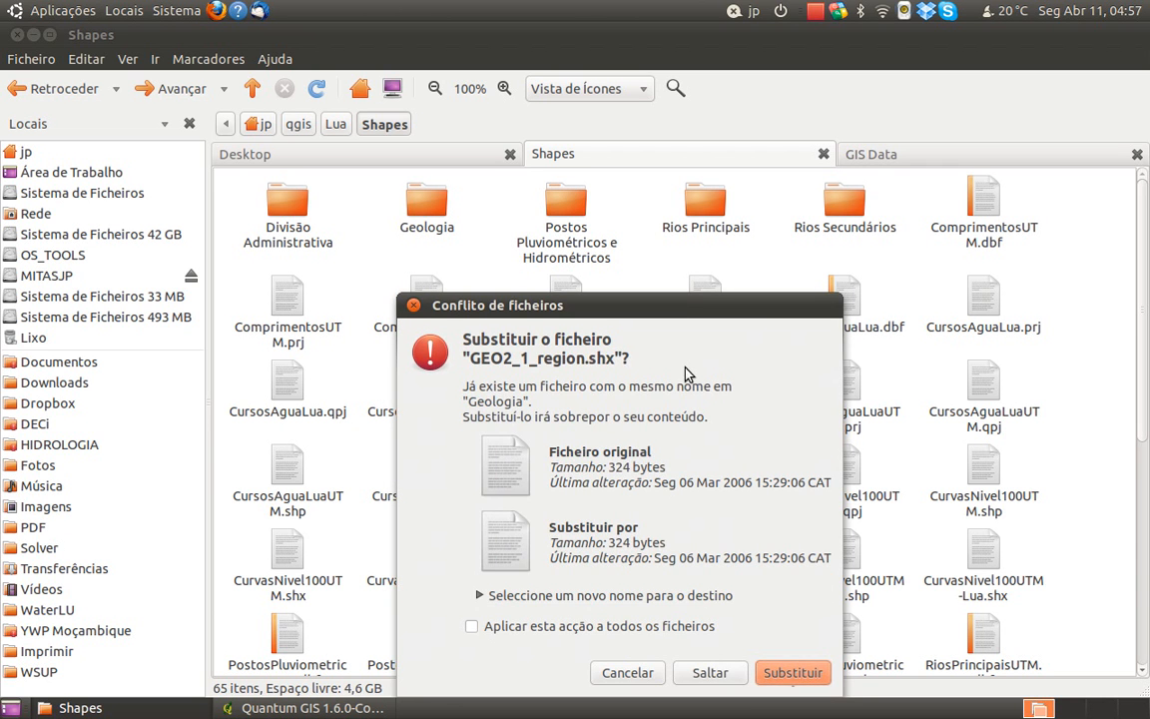
pyautogui.moveTo(659, 303); pyautogui.dragTo(645, 216)
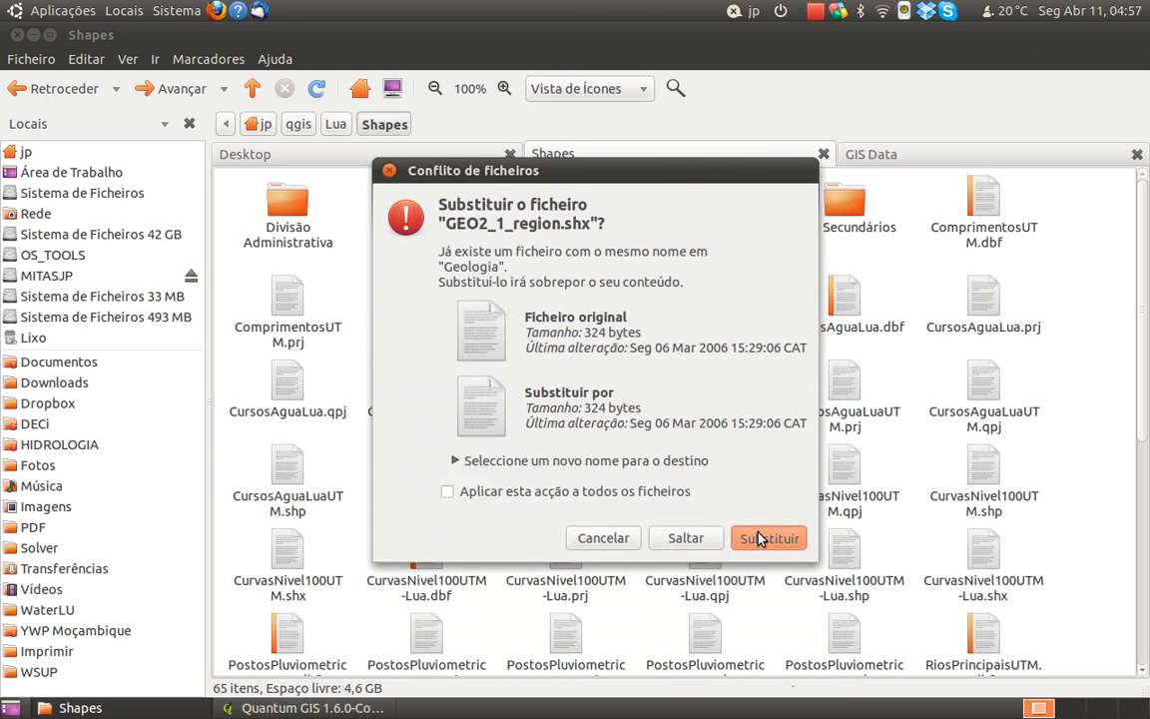
pyautogui.click(760, 539)
pyautogui.click(787, 675)
pyautogui.click(789, 679)
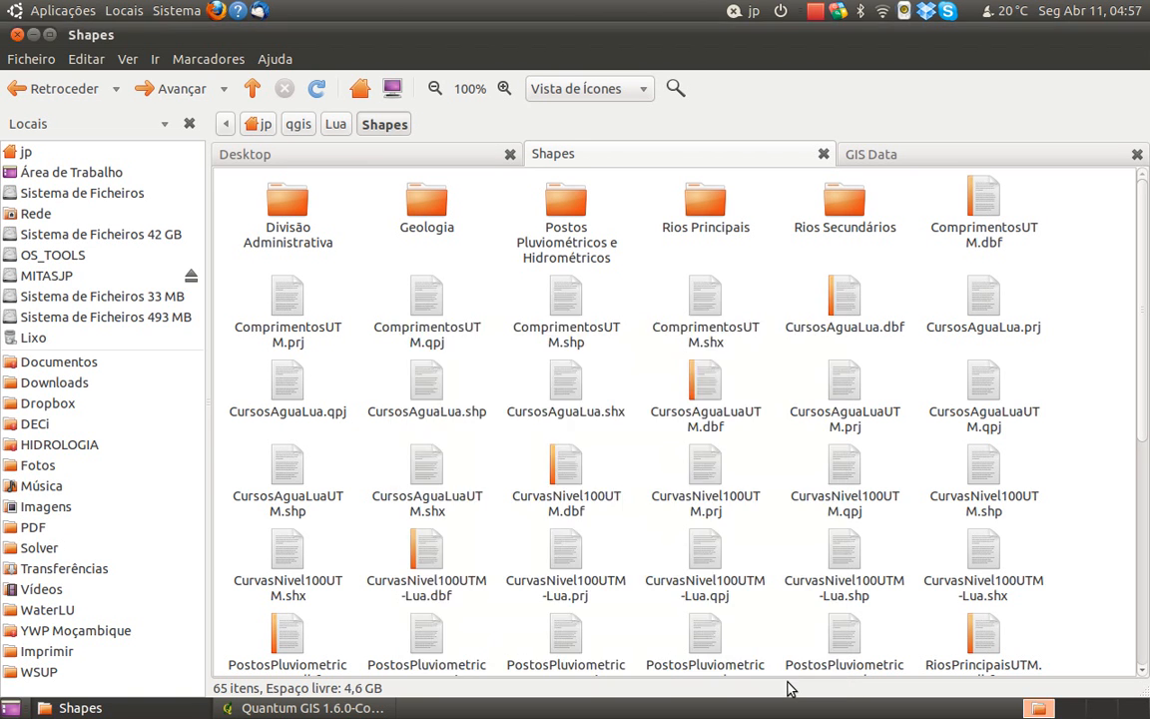
pyautogui.click(789, 679)
pyautogui.click(789, 679)
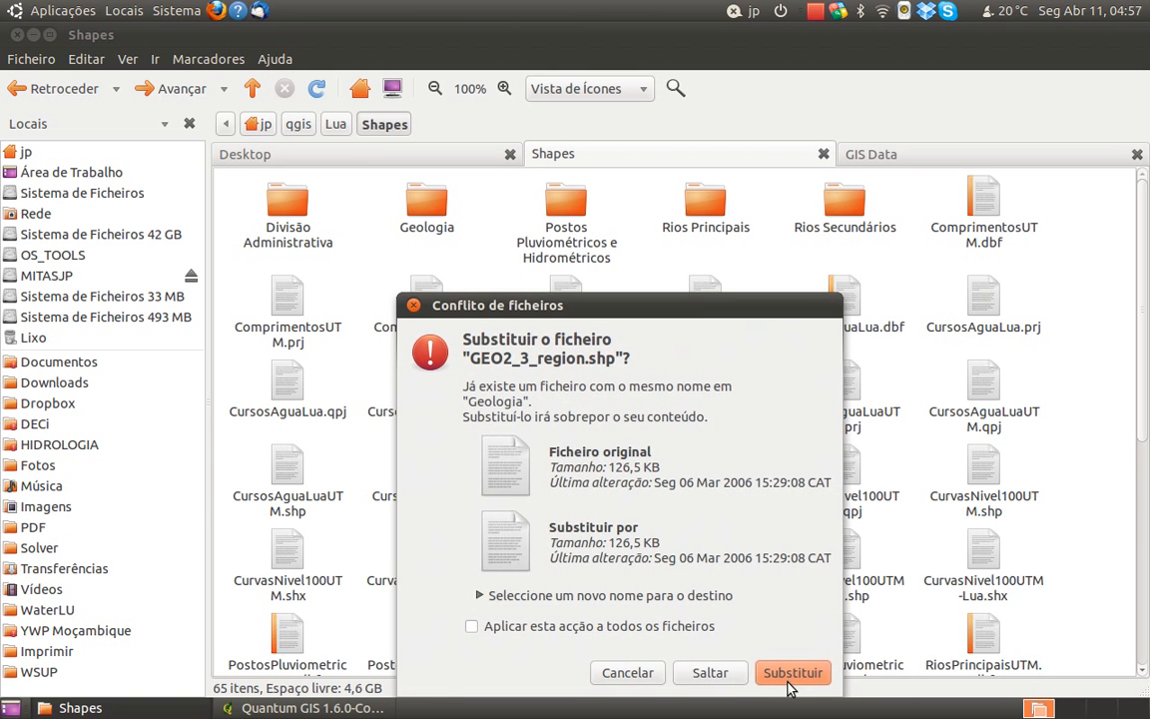
pyautogui.click(699, 625)
pyautogui.click(789, 674)
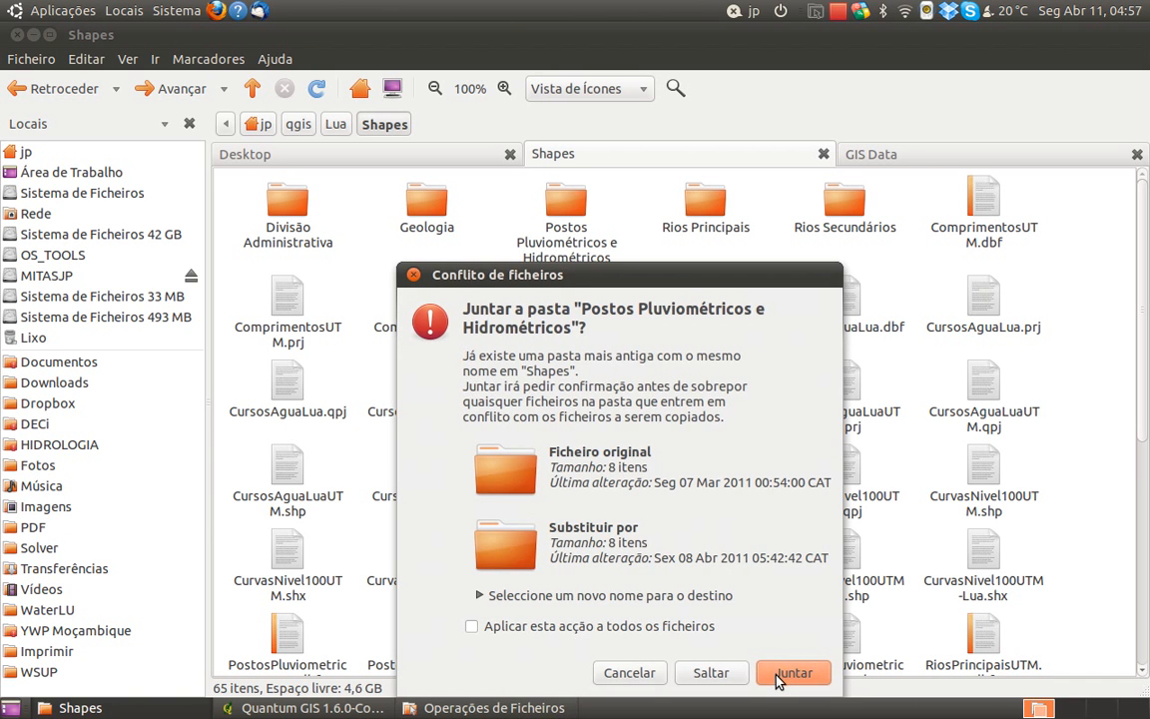
pyautogui.click(776, 672)
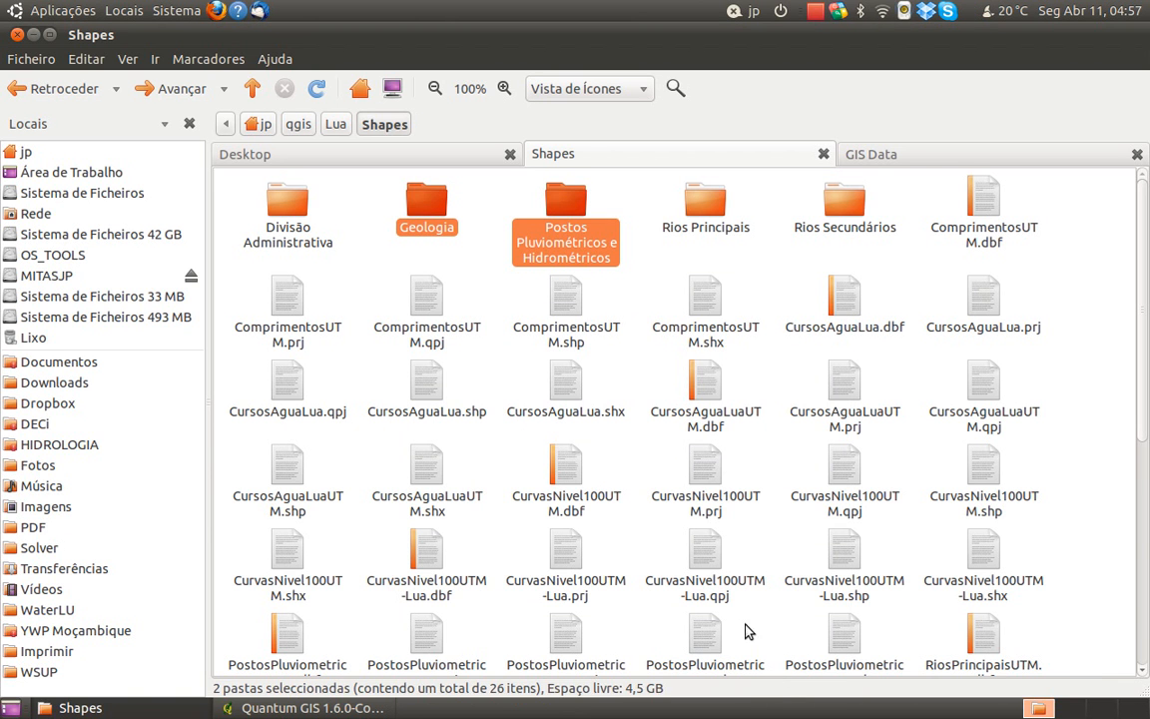
pyautogui.click(645, 278)
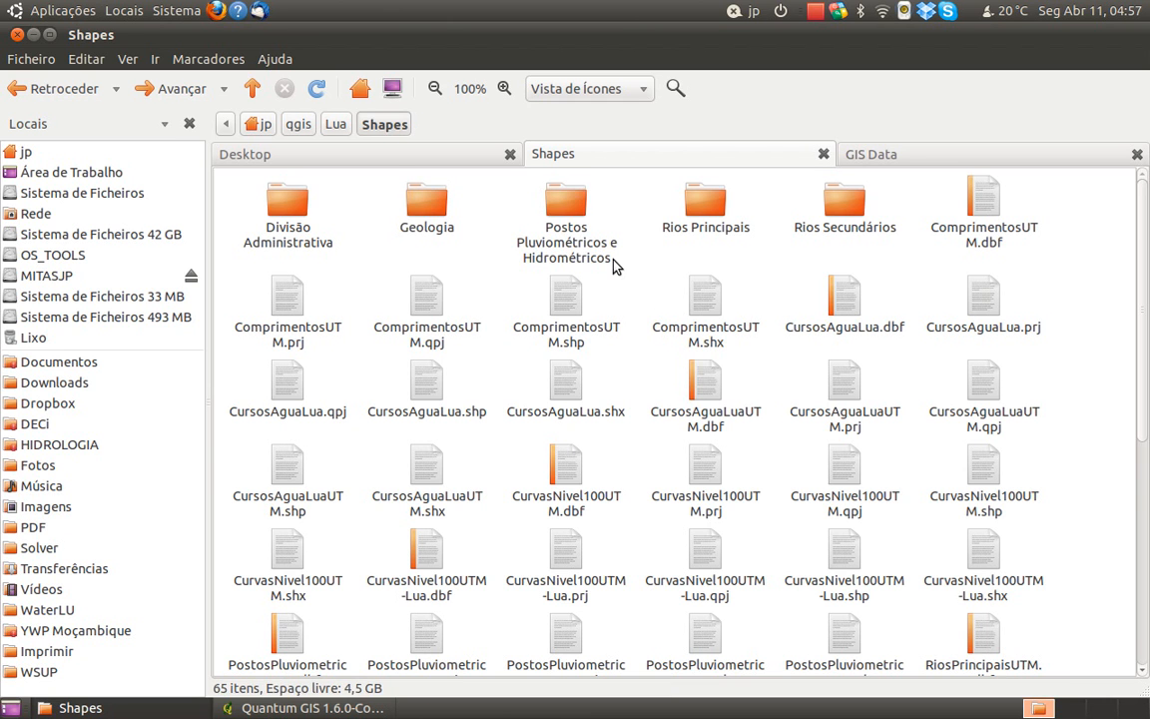
# Examine the contents of the Geologia and Postos Pluviométricos e Hidrométricos folders inside Shapes
pyautogui.doubleClick(435, 208)
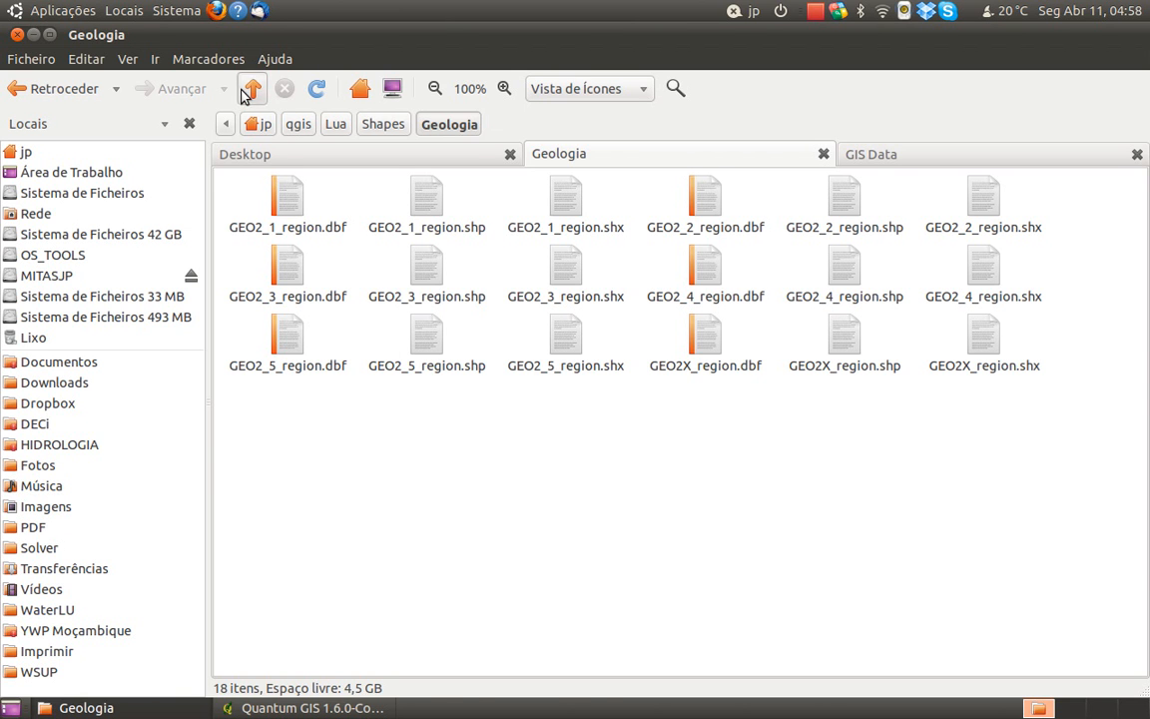
pyautogui.click(252, 89)
pyautogui.click(472, 248)
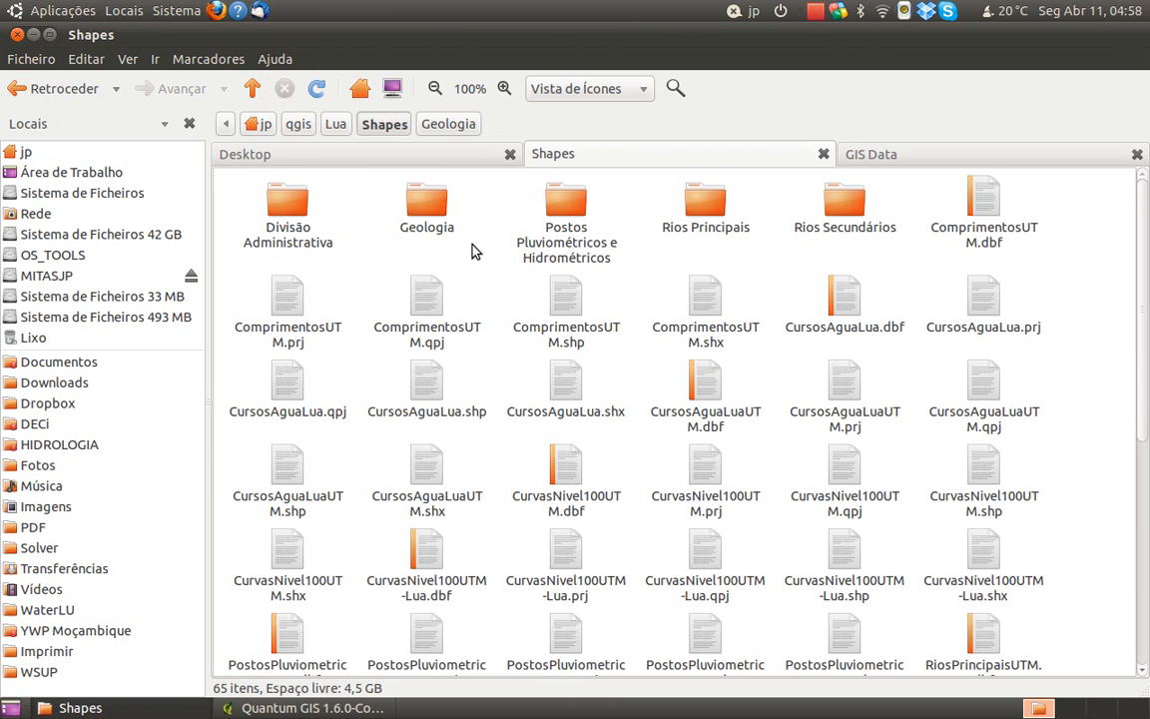
pyautogui.doubleClick(565, 215)
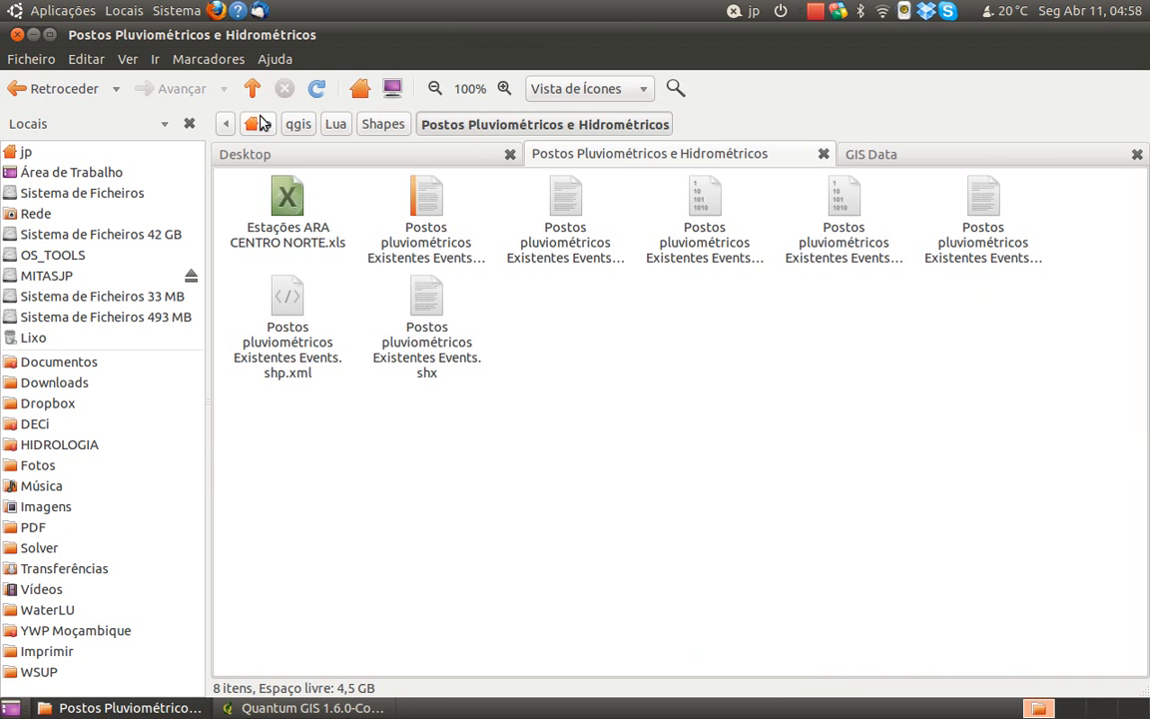
pyautogui.click(286, 215)
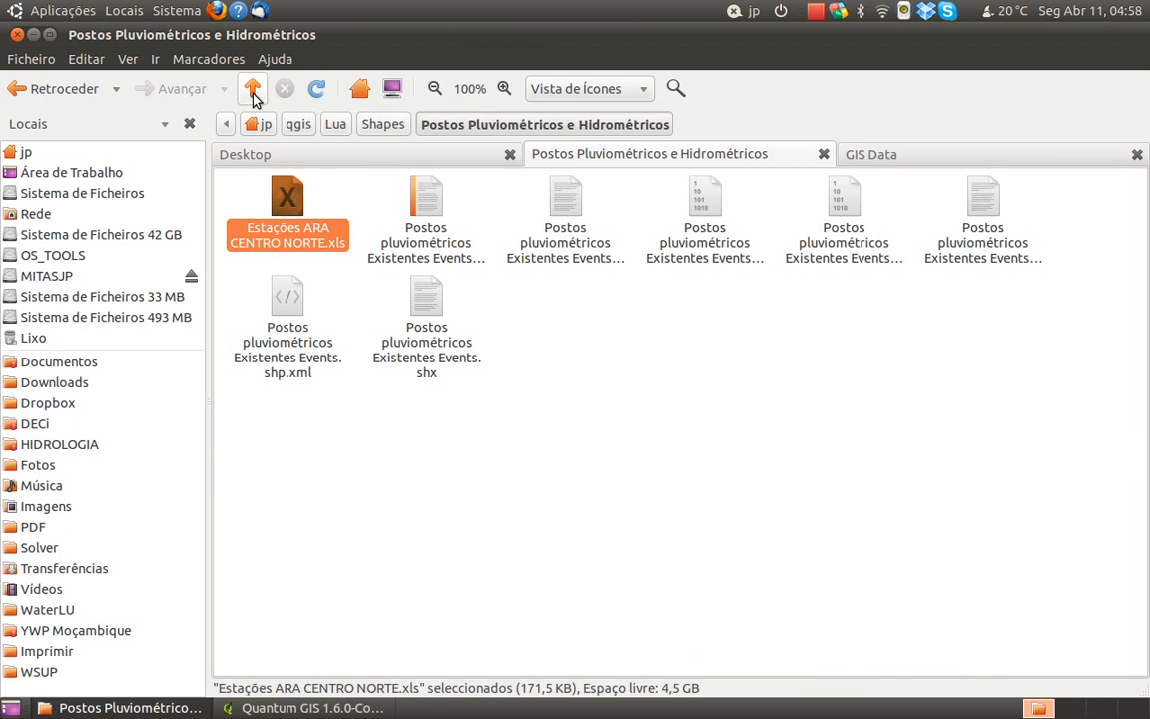
pyautogui.click(252, 91)
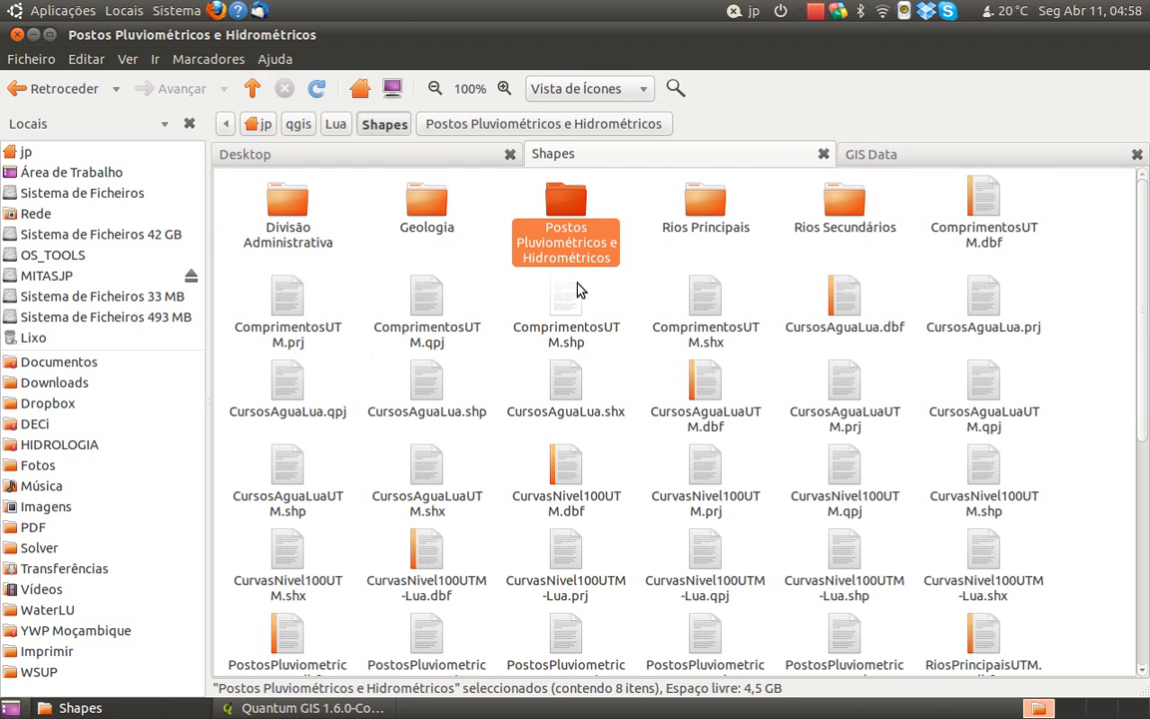
pyautogui.click(602, 289)
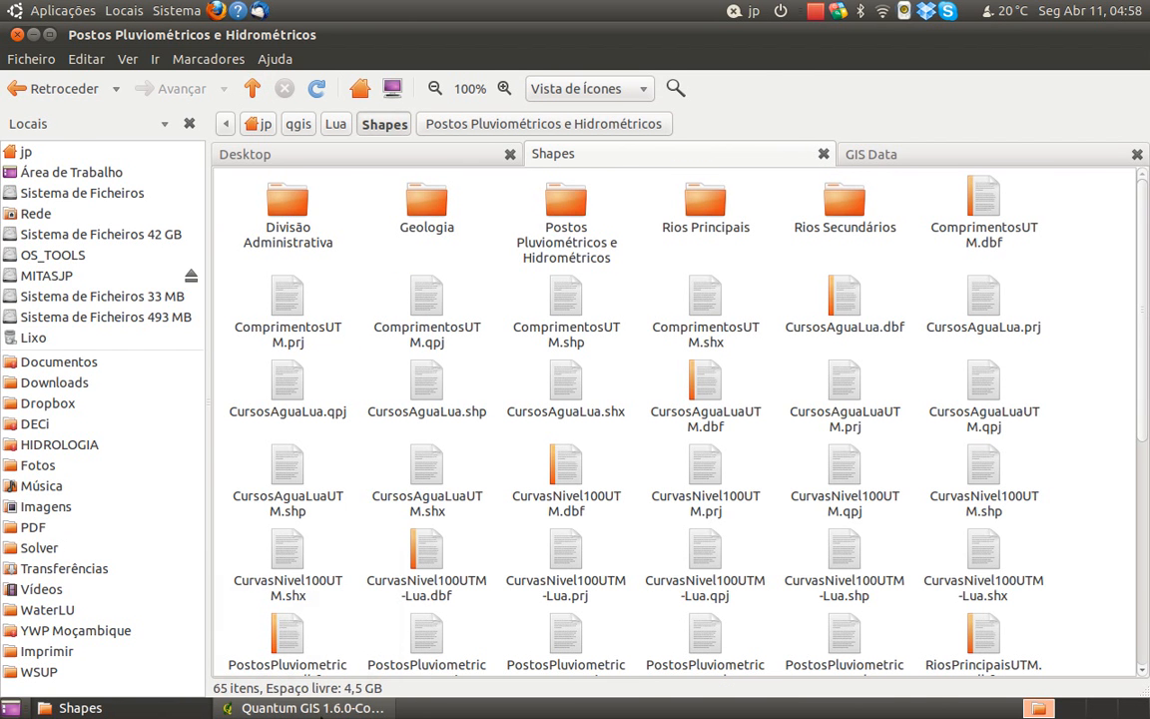
# Switch to QGIS, start adding a vector layer from file, and browse to the Shapes folder
pyautogui.click(332, 711)
pyautogui.scroll(-1, 616, 418)
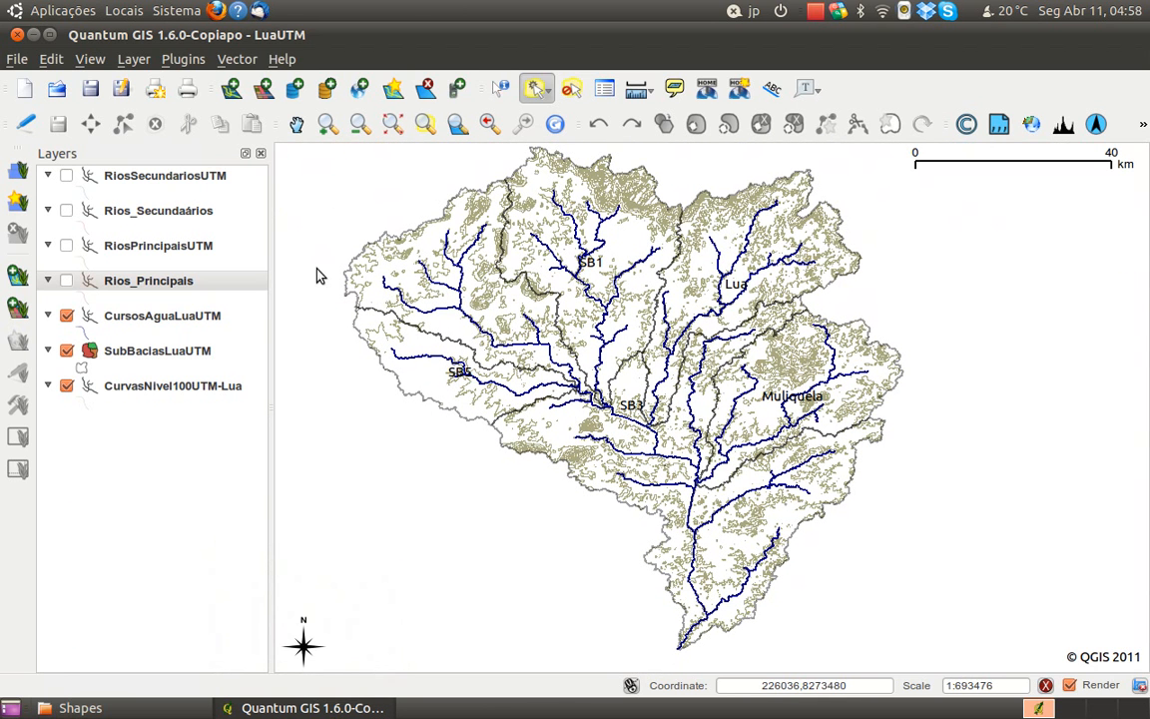
pyautogui.click(231, 89)
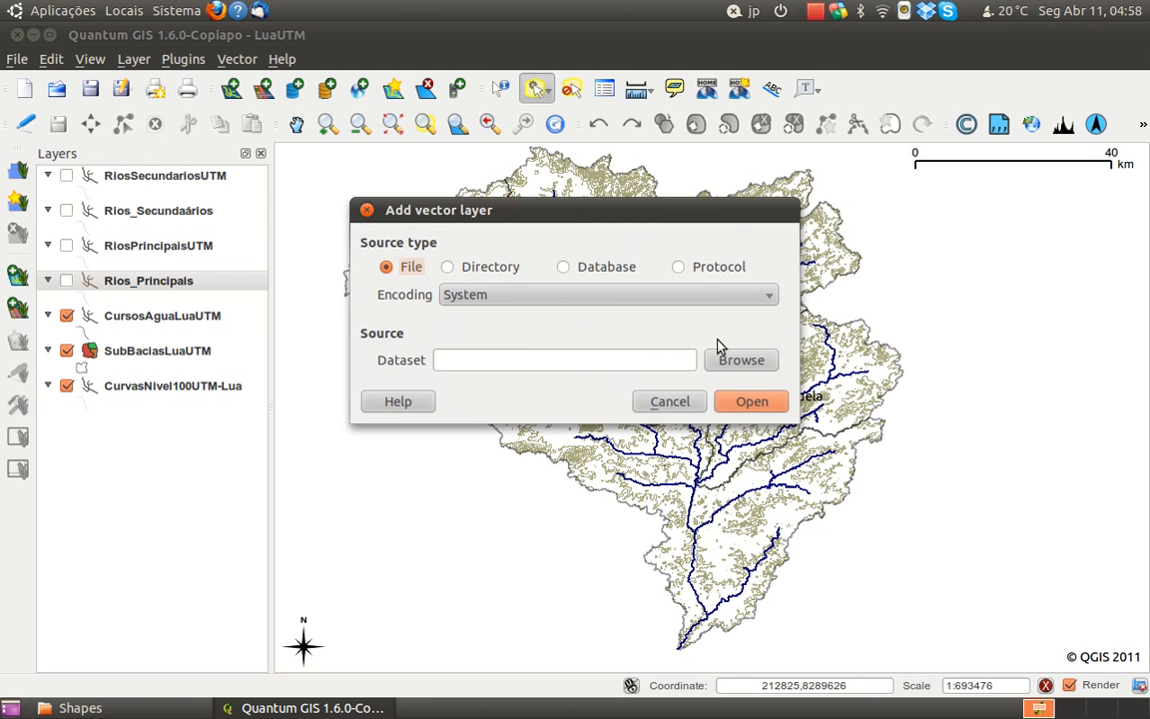
pyautogui.click(741, 360)
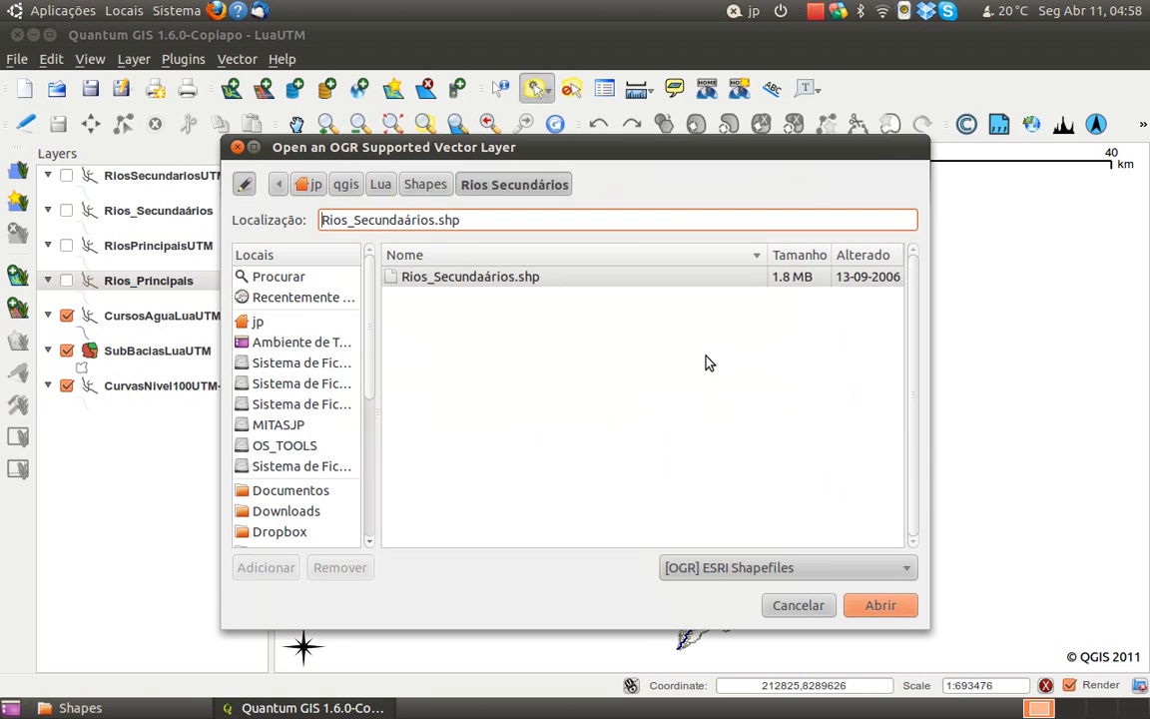
pyautogui.click(429, 184)
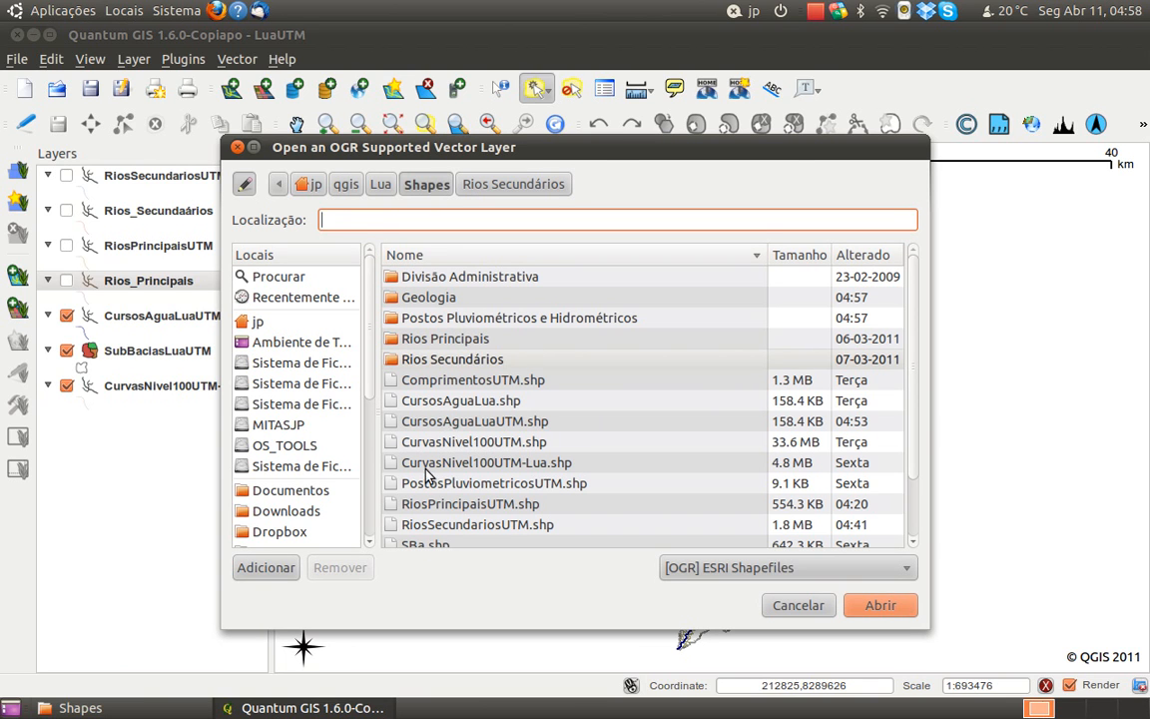
# Switch to the file manager and examine the set of ComprimentosUTM files that make up one shapefile
pyautogui.click(150, 707)
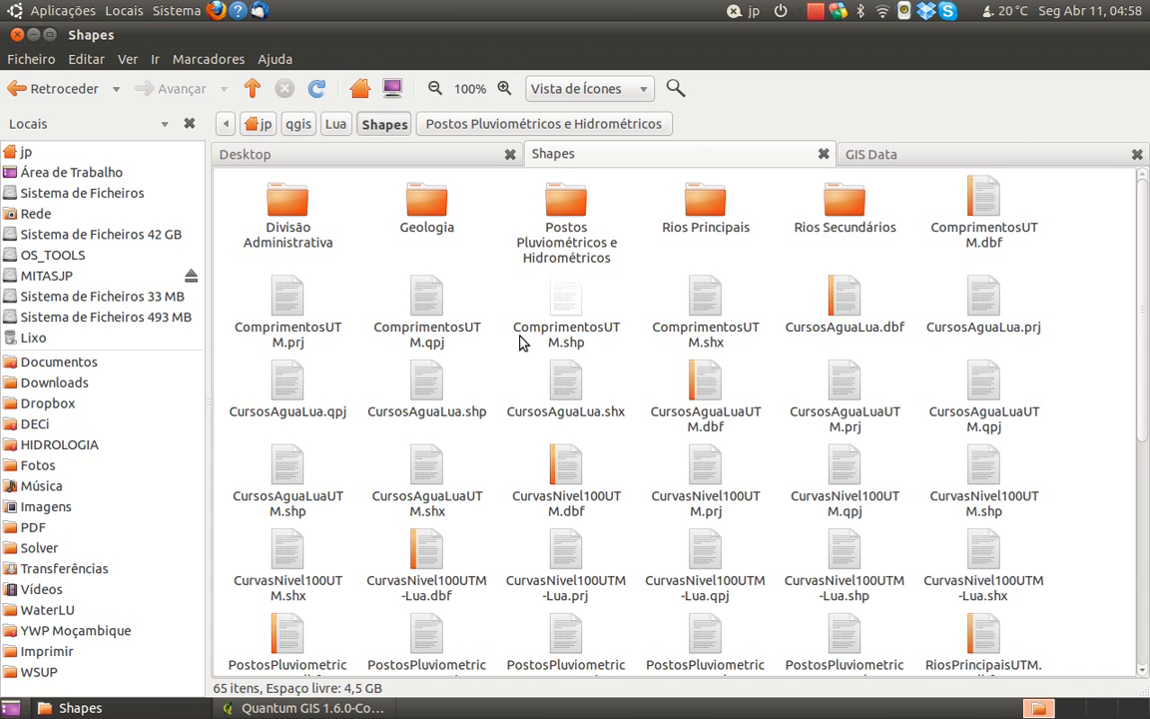
pyautogui.click(708, 315)
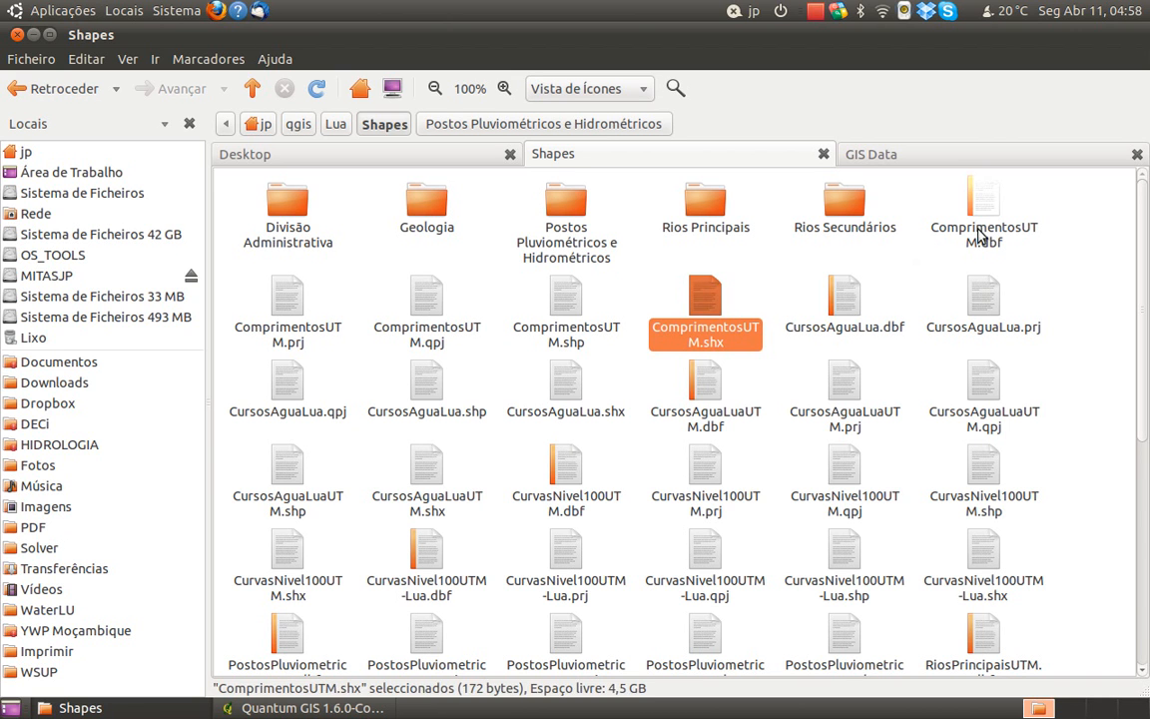
pyautogui.click(585, 320)
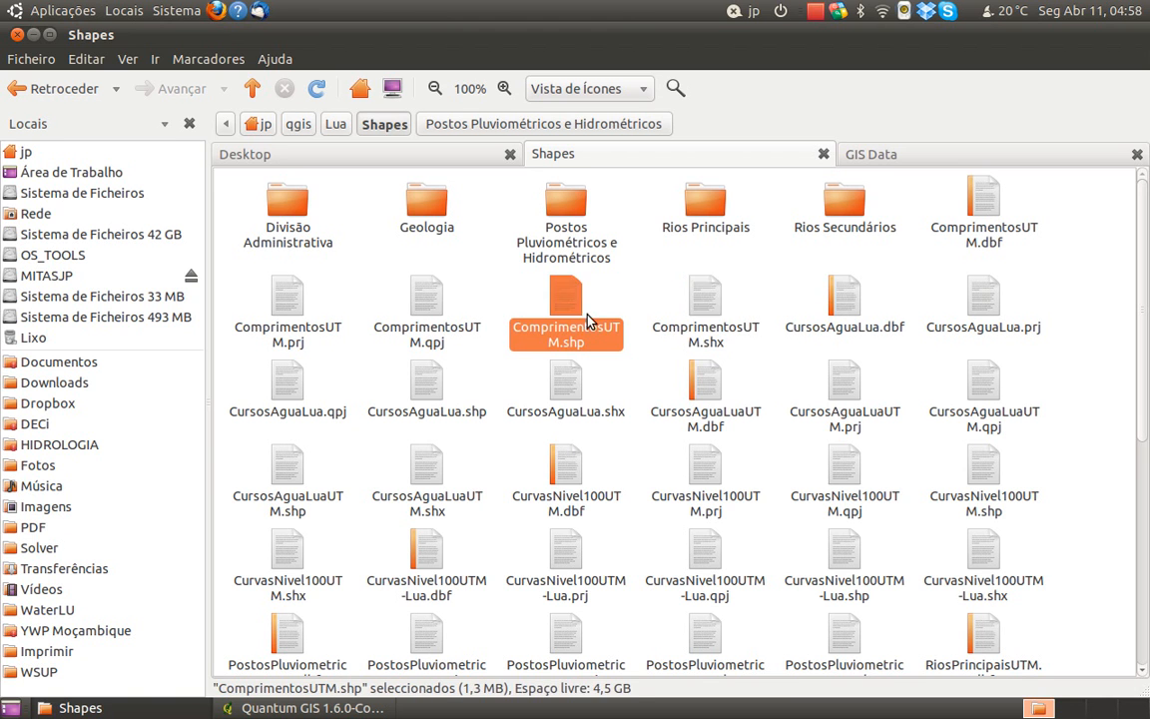
pyautogui.click(706, 330)
pyautogui.hotkey('shift', 'Left')
pyautogui.hotkey('shift', 'Left')
pyautogui.hotkey('shift', 'Left')
pyautogui.hotkey('shift', 'Left')
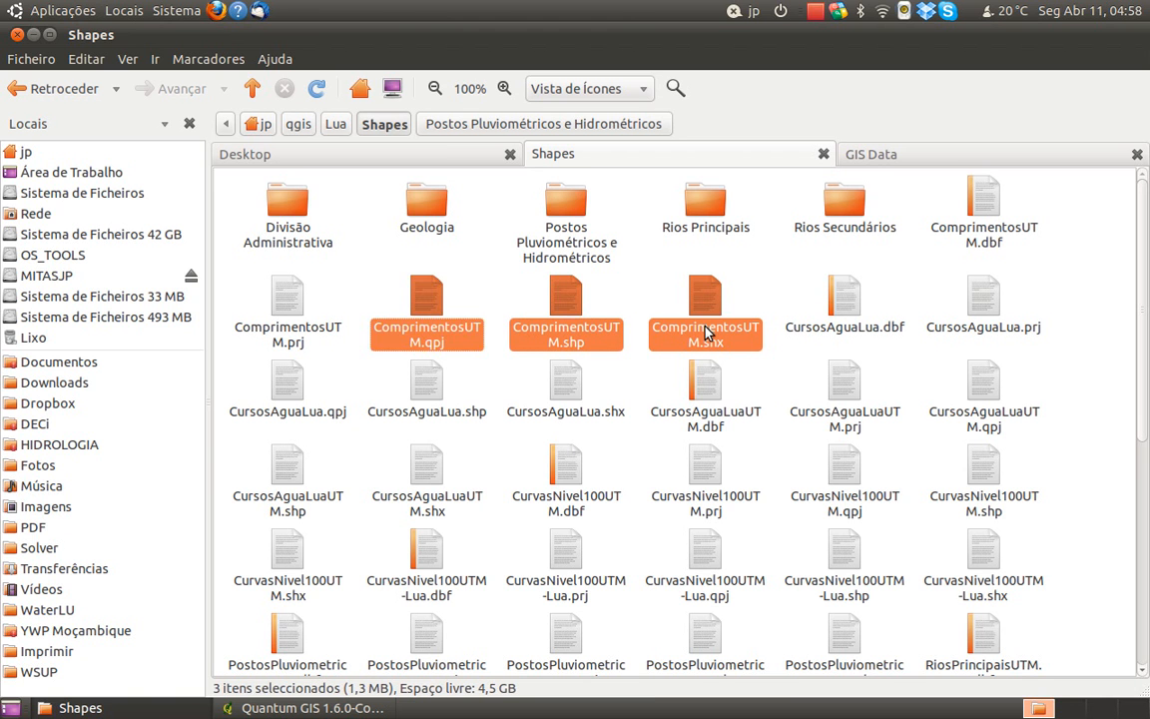
pyautogui.click(1124, 303)
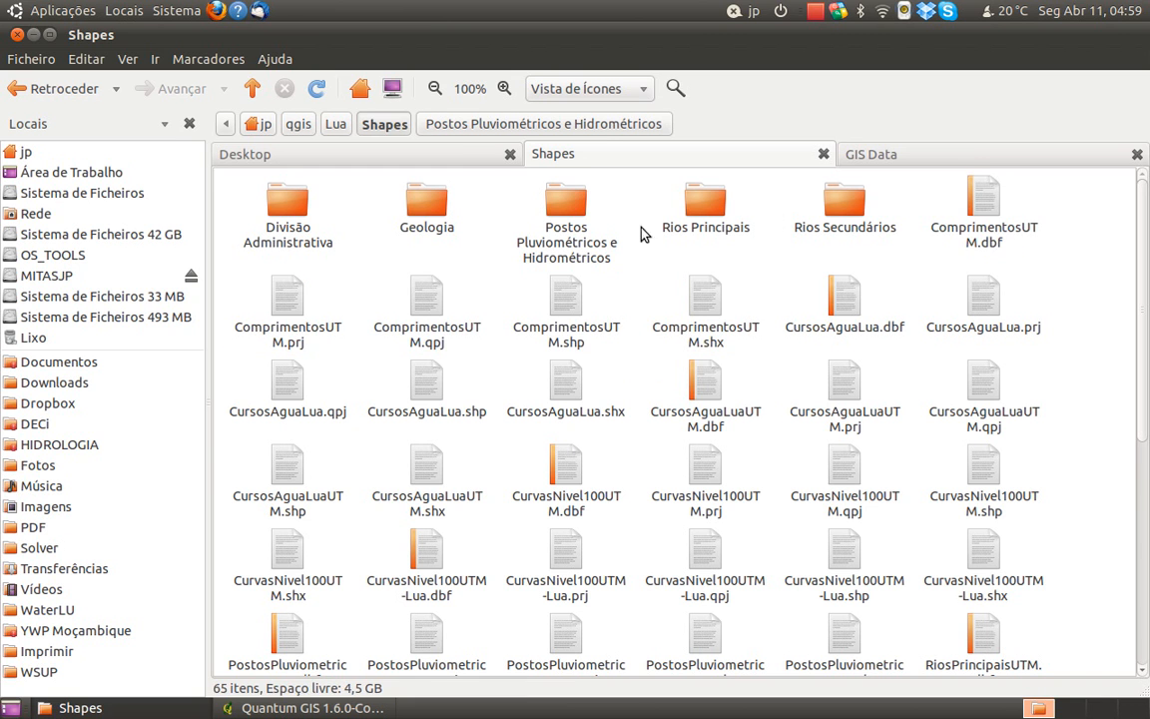
# Examine the component files of the Rios_Principais shapefile in the Rios Principais folder
pyautogui.doubleClick(704, 212)
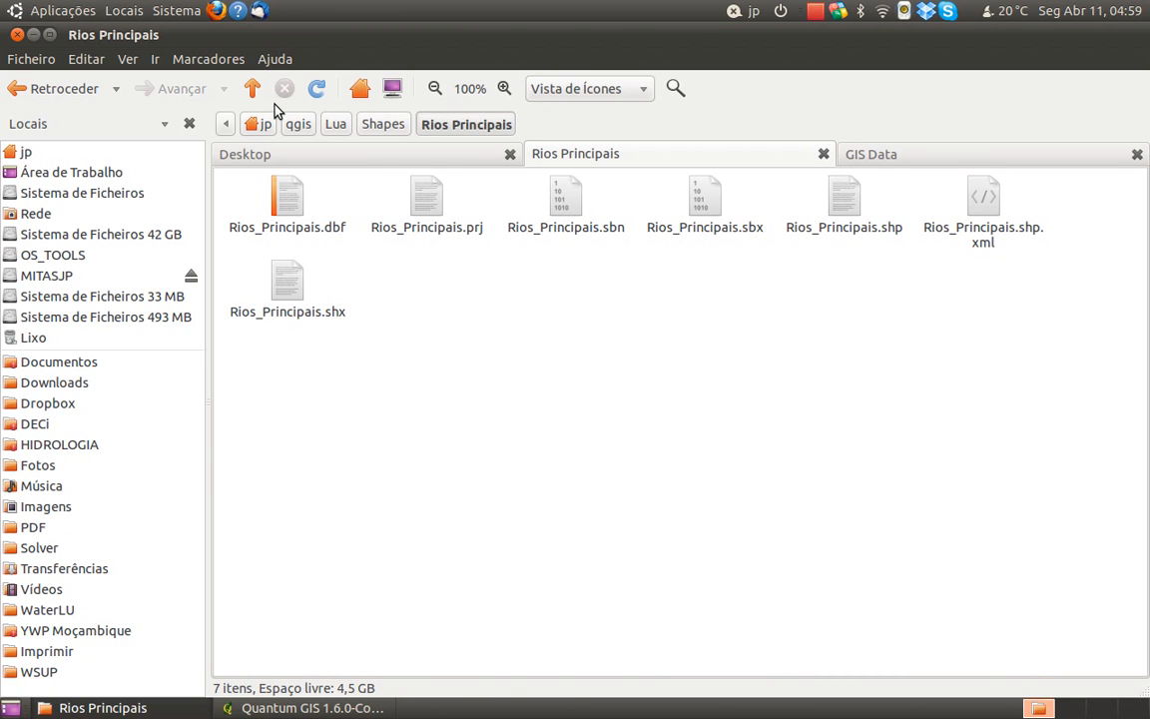
pyautogui.click(252, 93)
pyautogui.doubleClick(693, 224)
pyautogui.click(253, 89)
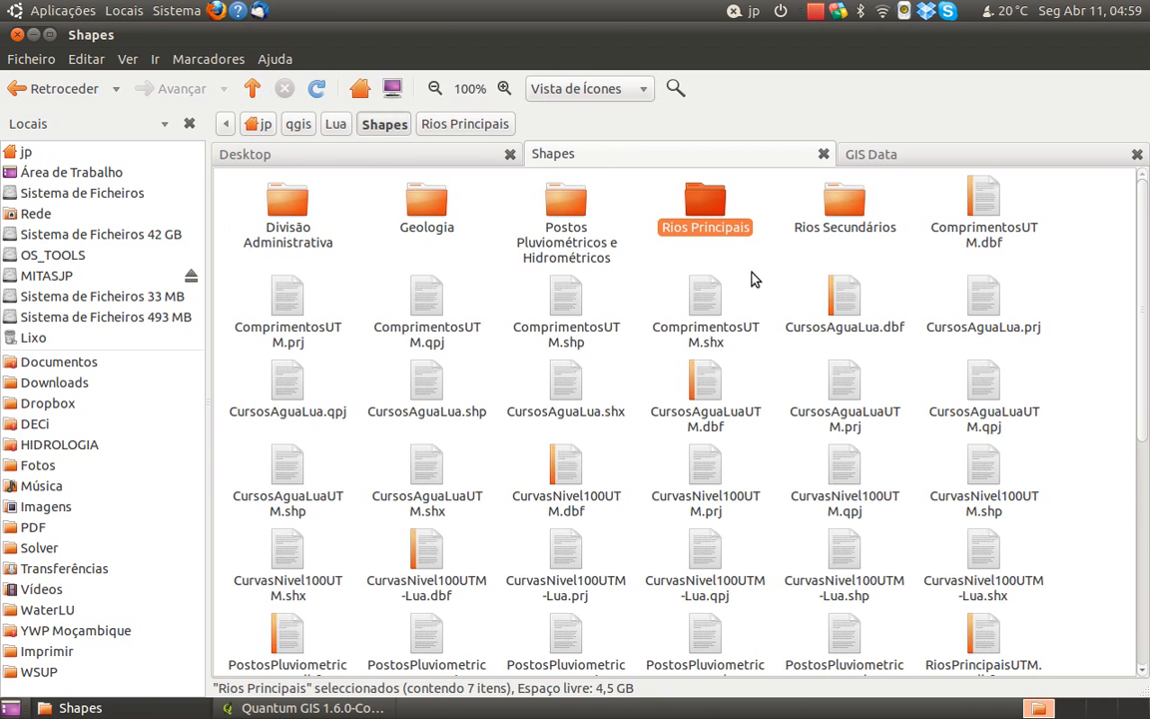
pyautogui.click(753, 278)
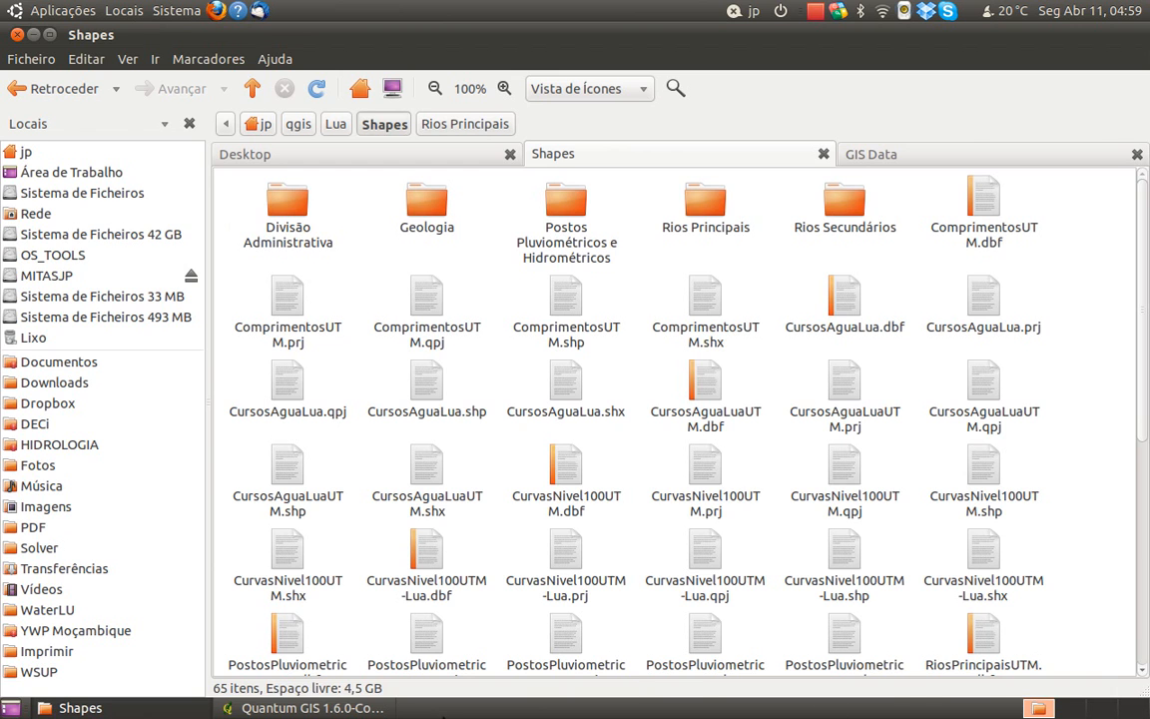
# Return to QGIS and add Postos pluviométricos Existentes Events.shp from the Postos Pluviométricos e Hidrométricos folder as a vector layer
pyautogui.click(299, 707)
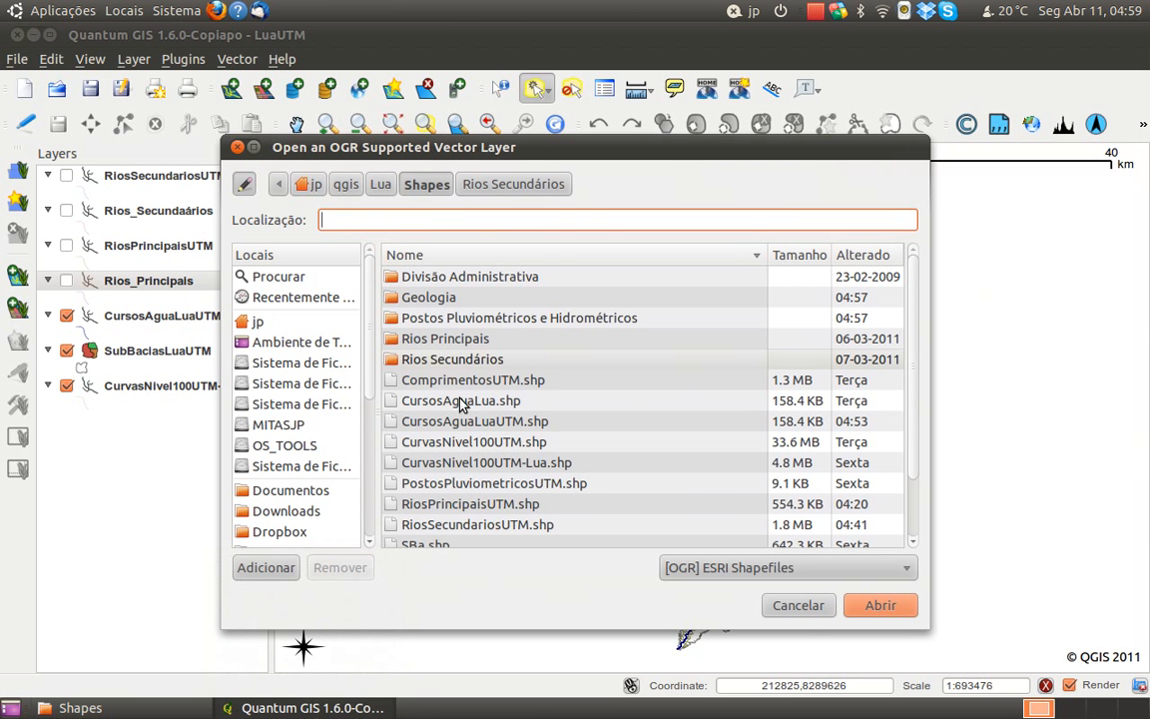
pyautogui.click(447, 341)
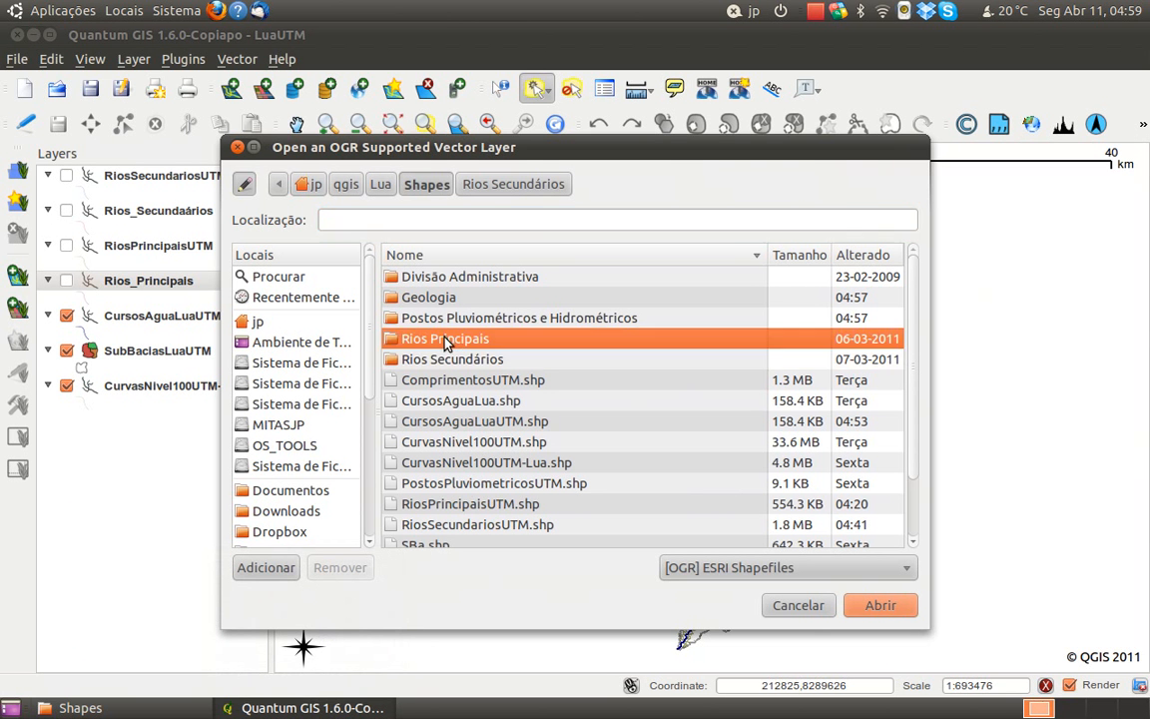
pyautogui.doubleClick(441, 320)
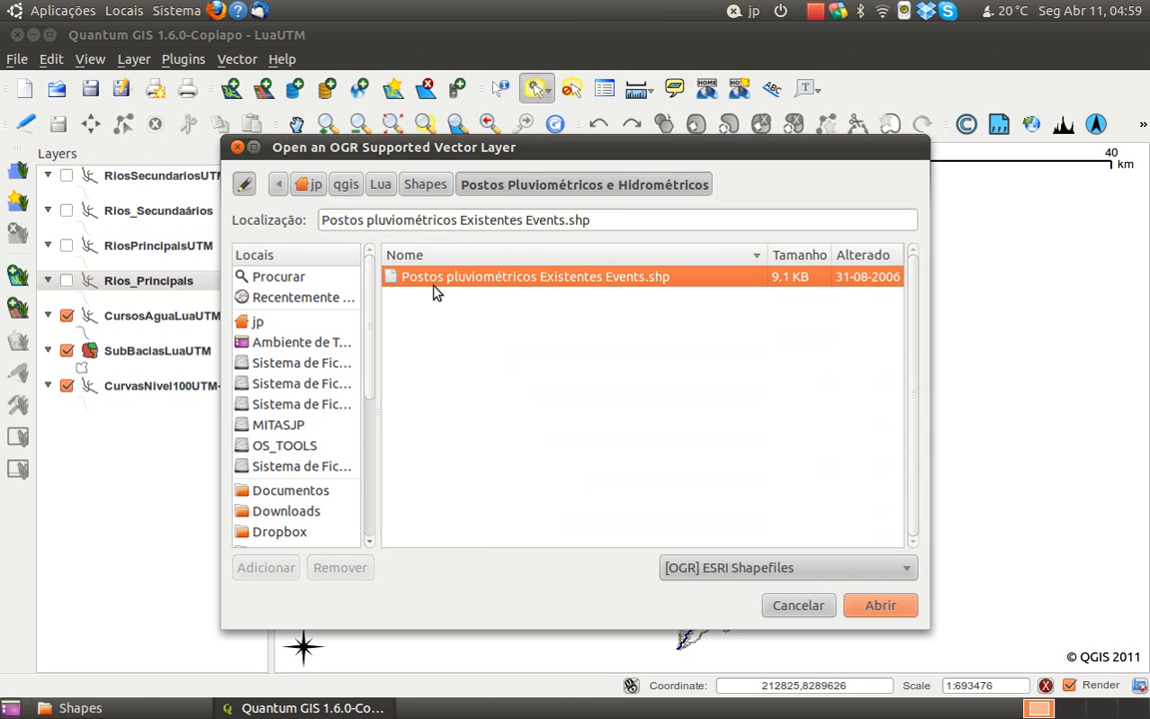
pyautogui.click(873, 607)
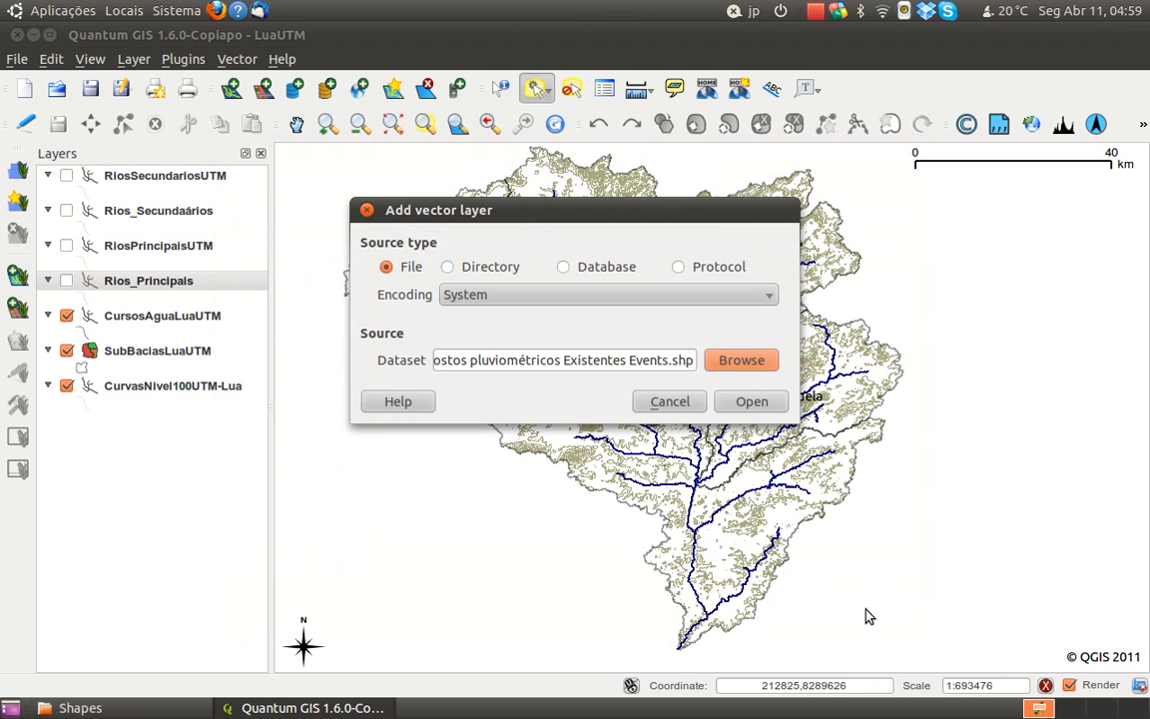
pyautogui.click(749, 402)
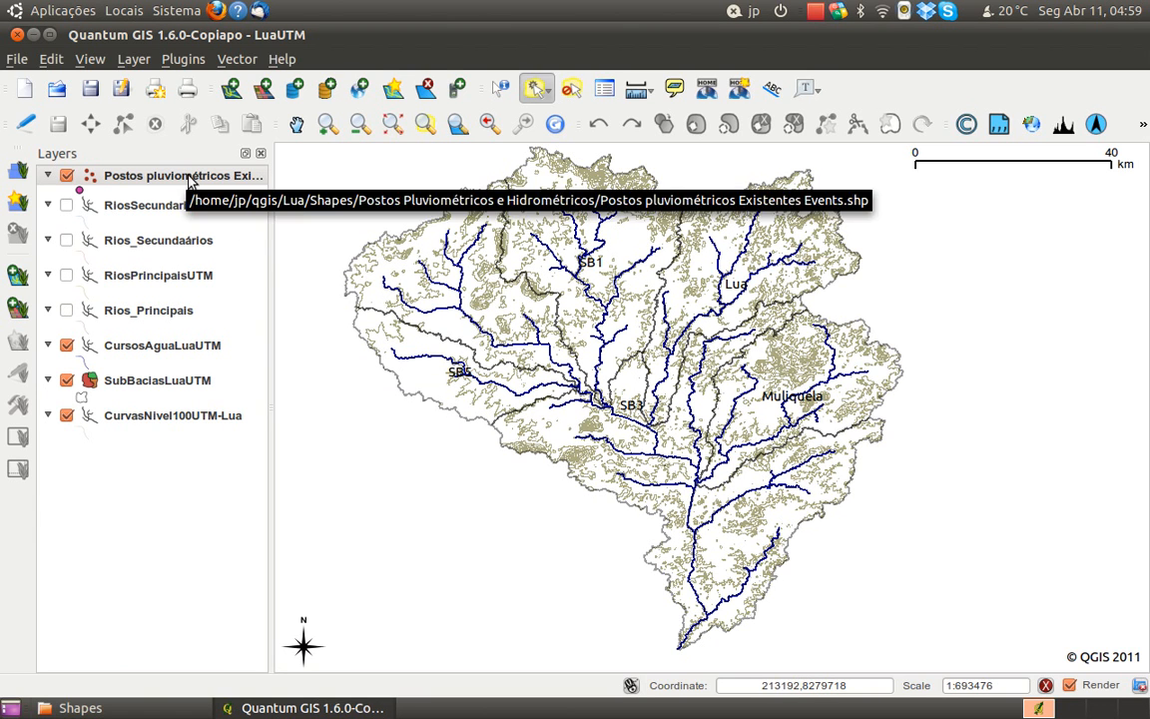
# Set up a reprojection export of Postos pluviométricos Existentes Events with Moznet / UTM zone 37S (EPSG:3037) as the output reference system
pyautogui.click(233, 60)
pyautogui.moveTo(241, 107)
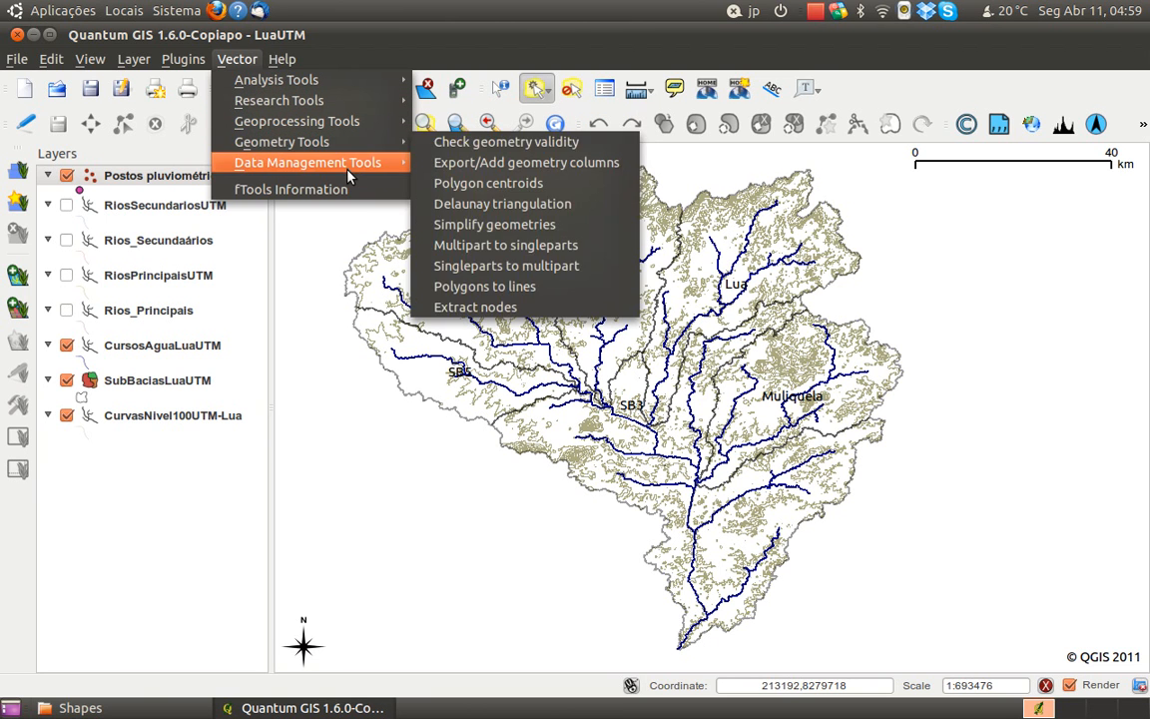
pyautogui.moveTo(370, 167)
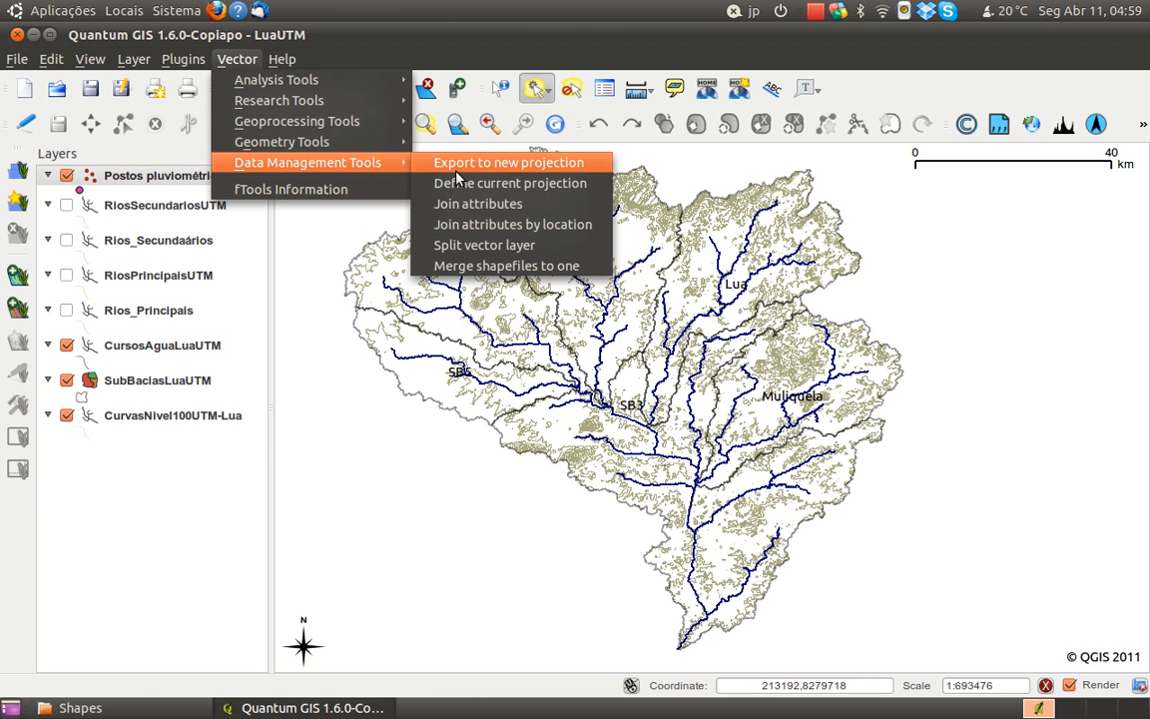
pyautogui.click(418, 160)
pyautogui.click(499, 204)
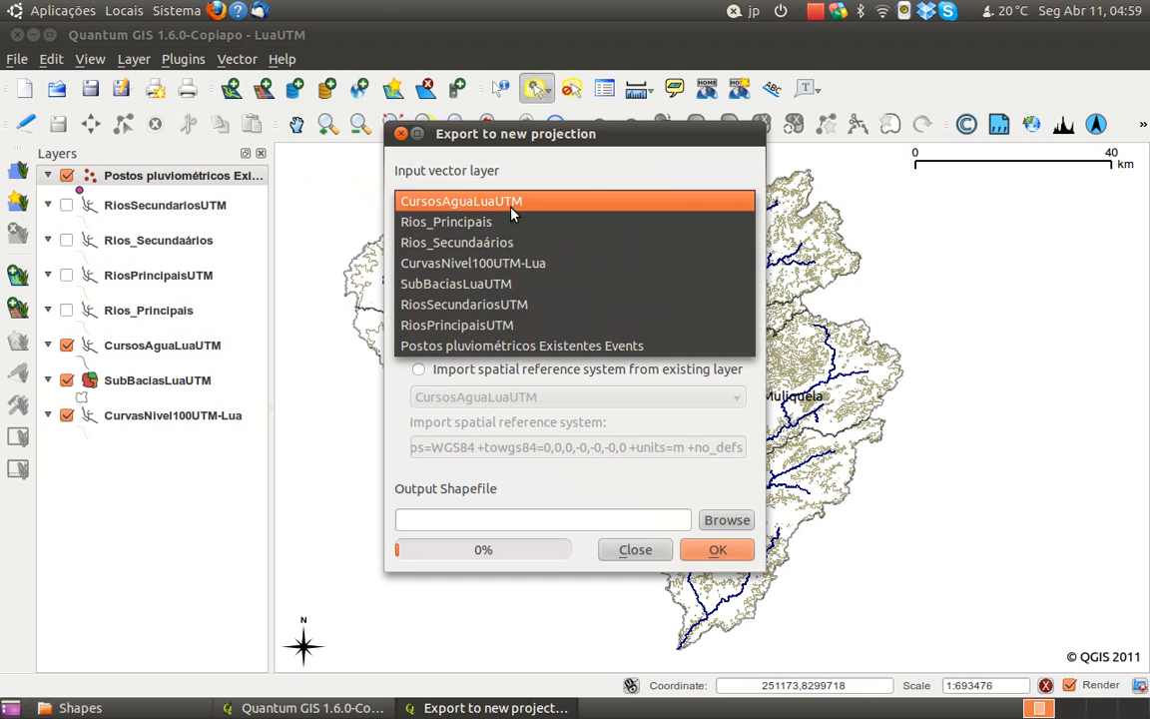
pyautogui.click(529, 345)
pyautogui.click(717, 345)
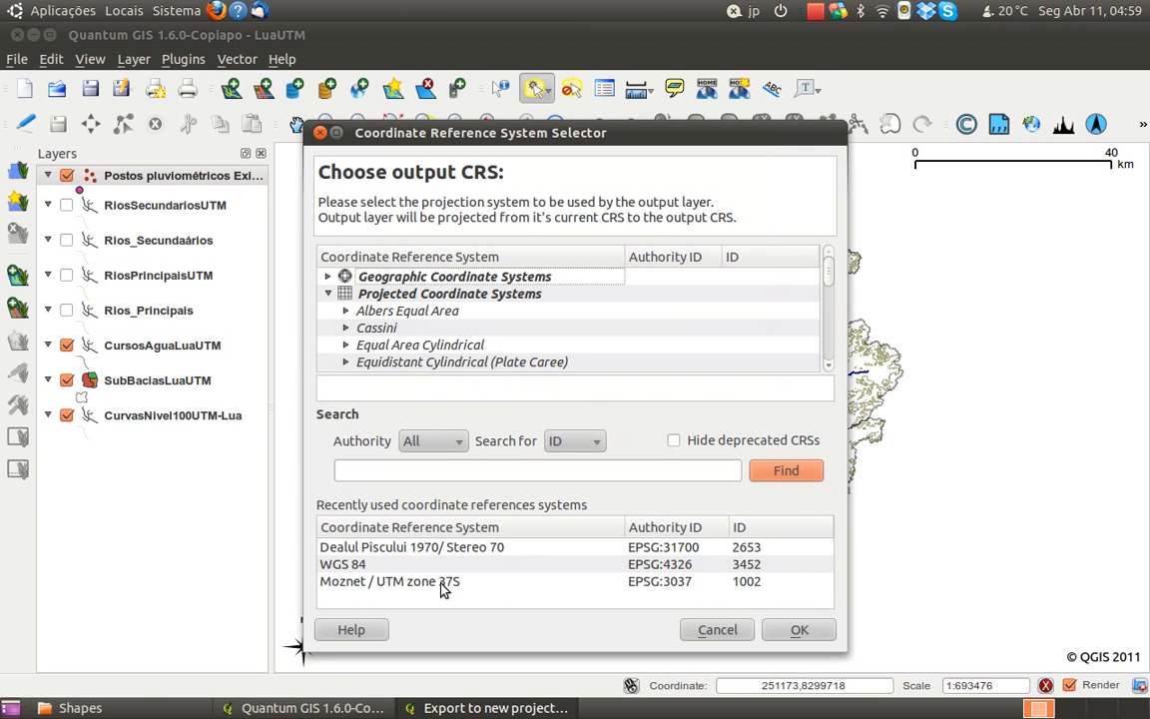
pyautogui.click(443, 584)
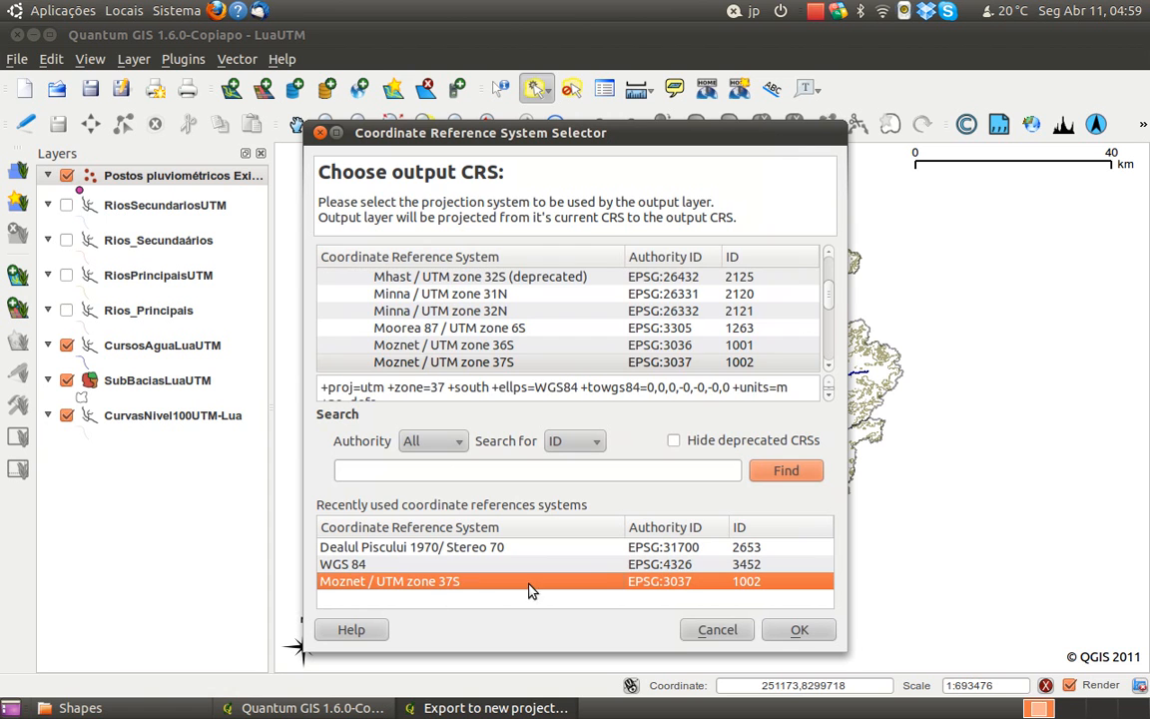
pyautogui.click(809, 643)
# Choose the existing PostosPluviometricosUTM.shp in the Shapes folder as the export's output shapefile and close the export dialog
pyautogui.click(704, 523)
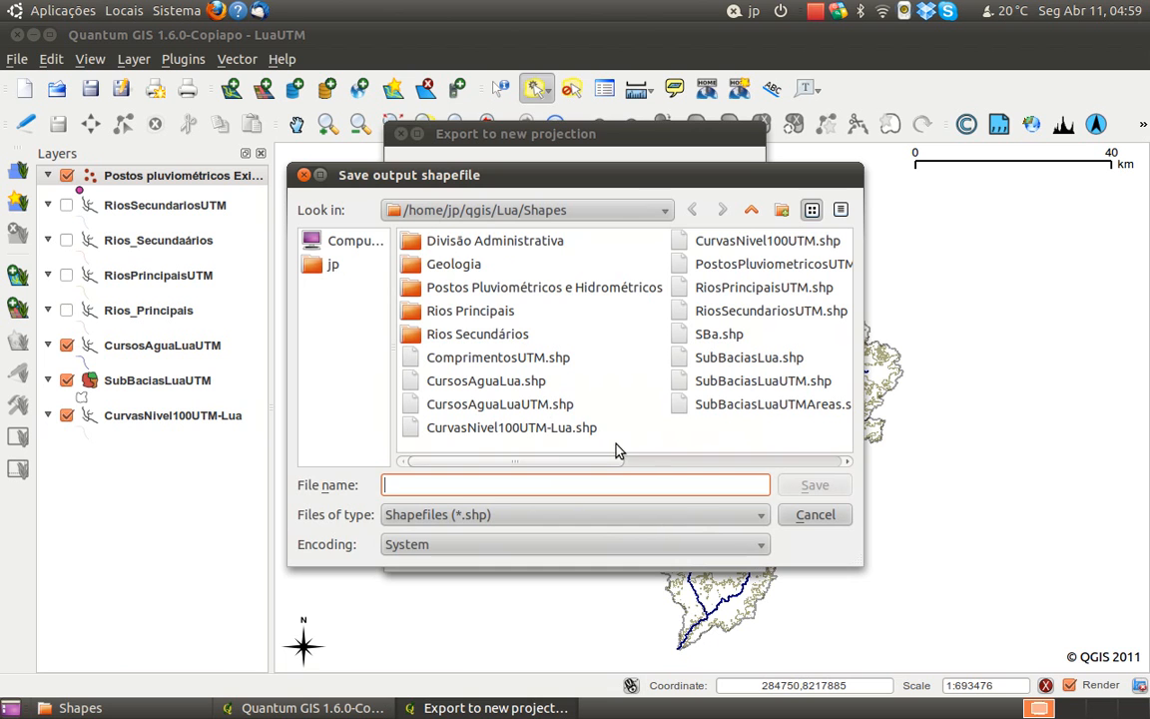
pyautogui.click(751, 265)
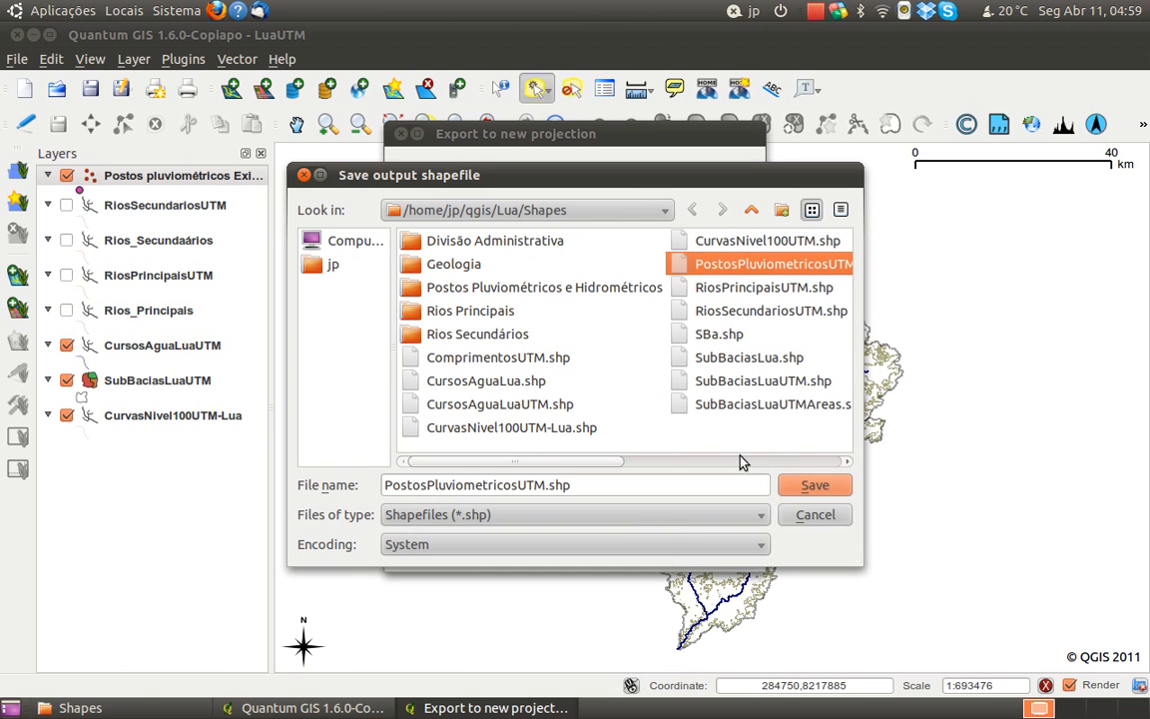
pyautogui.click(804, 486)
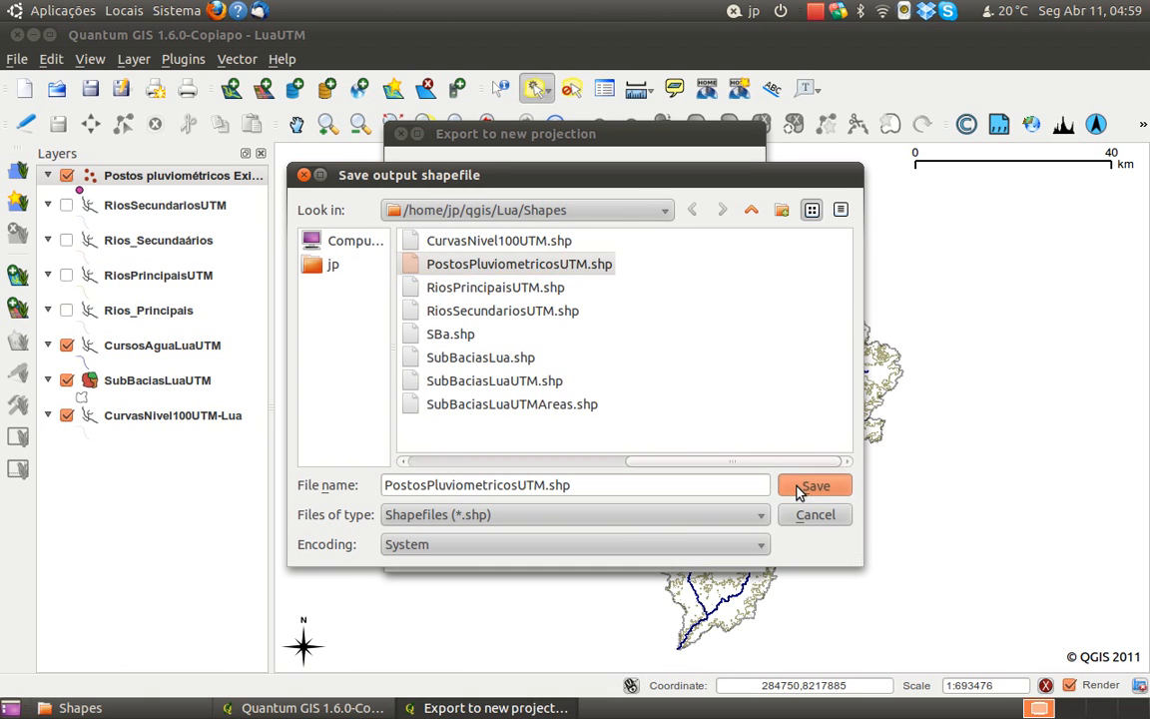
pyautogui.click(704, 382)
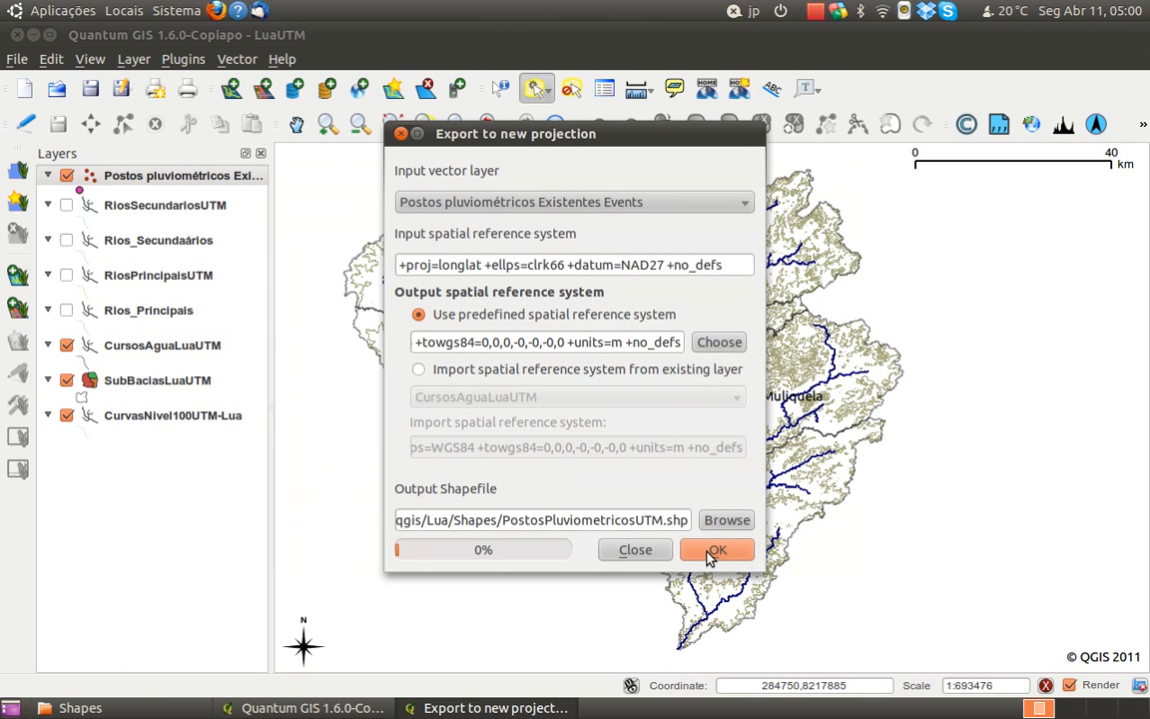
pyautogui.click(659, 552)
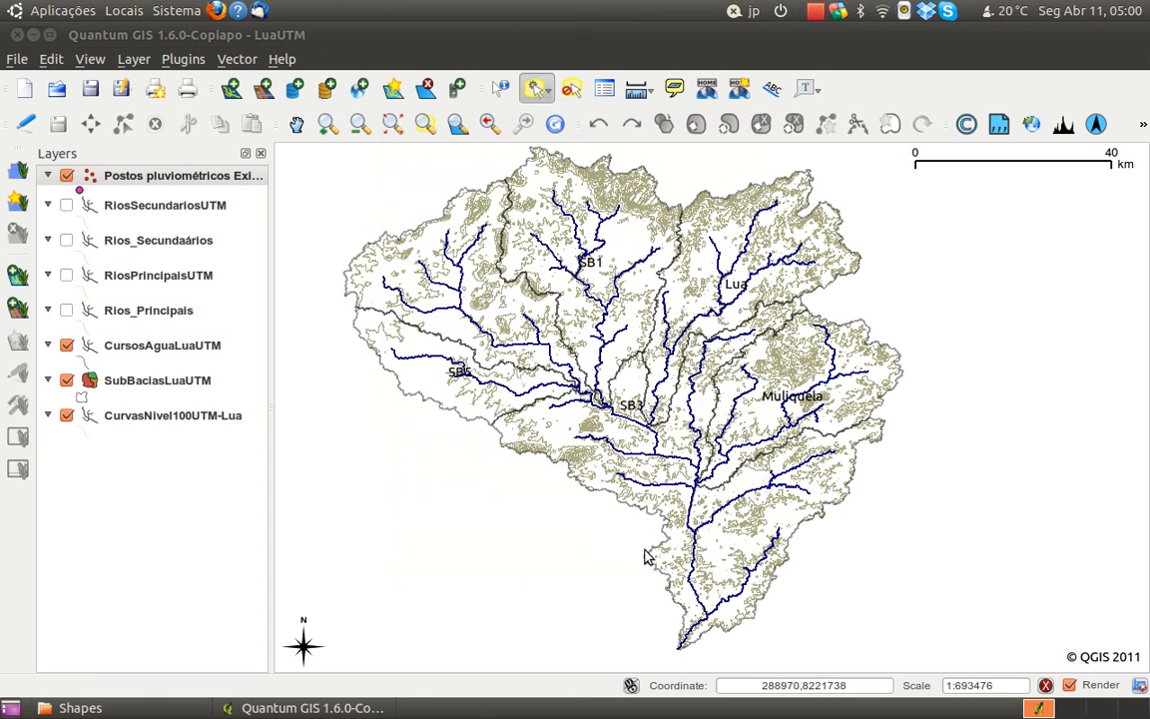
# Add PostosPluviometricosUTM.shp from the Shapes folder as a vector layer and hide the Postos pluviométricos Existentes Events layer
pyautogui.click(229, 92)
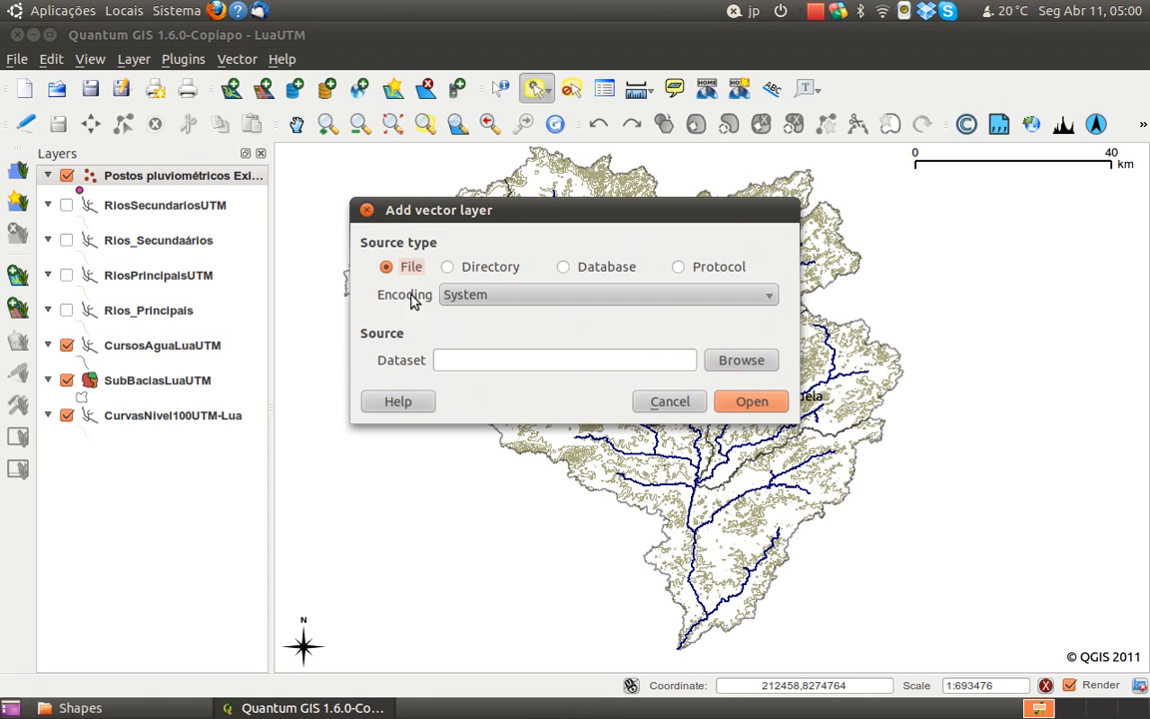
pyautogui.click(731, 366)
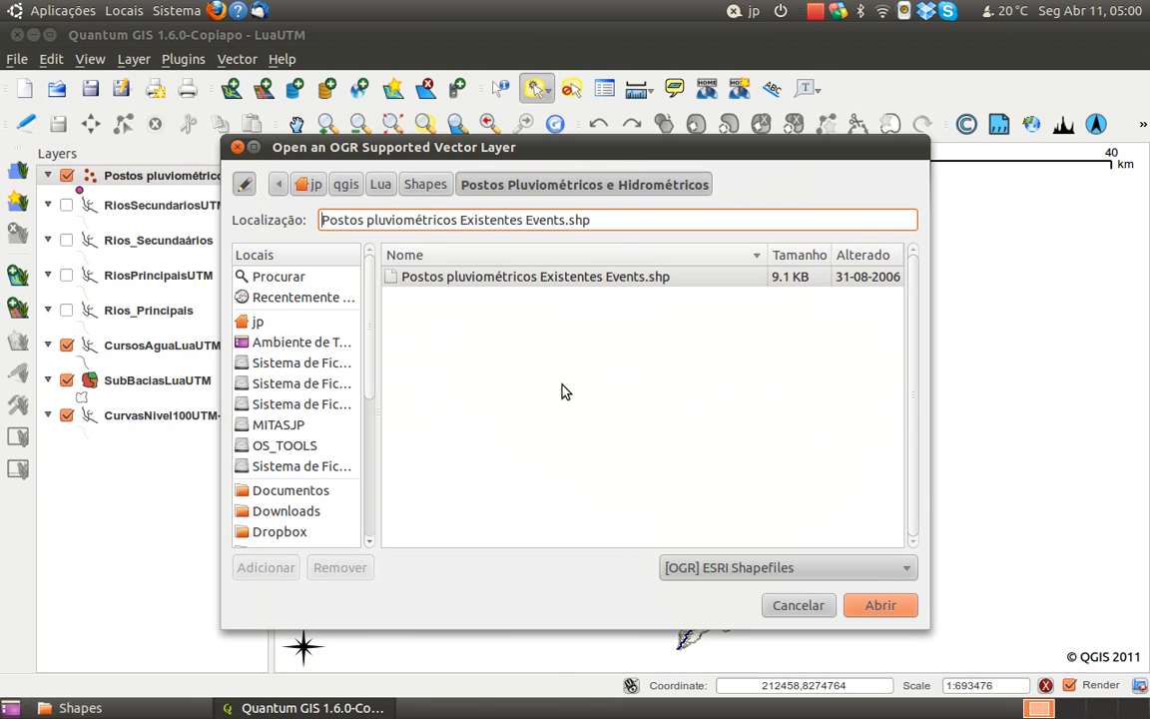
pyautogui.click(508, 280)
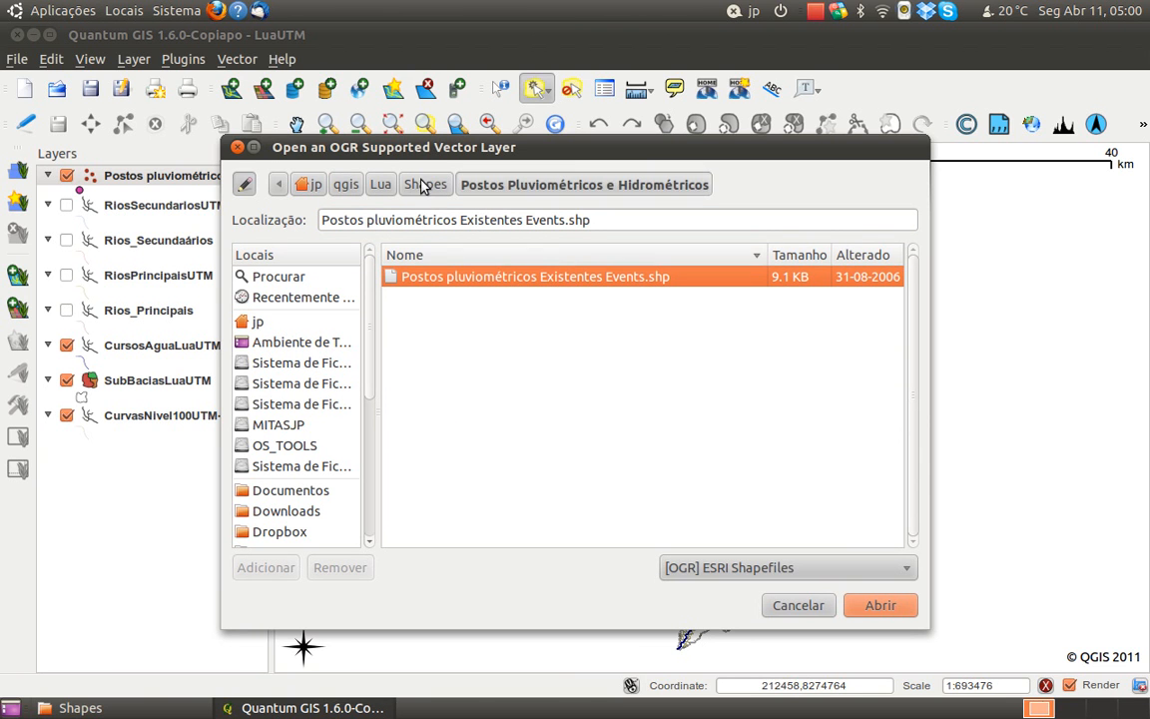
pyautogui.click(801, 605)
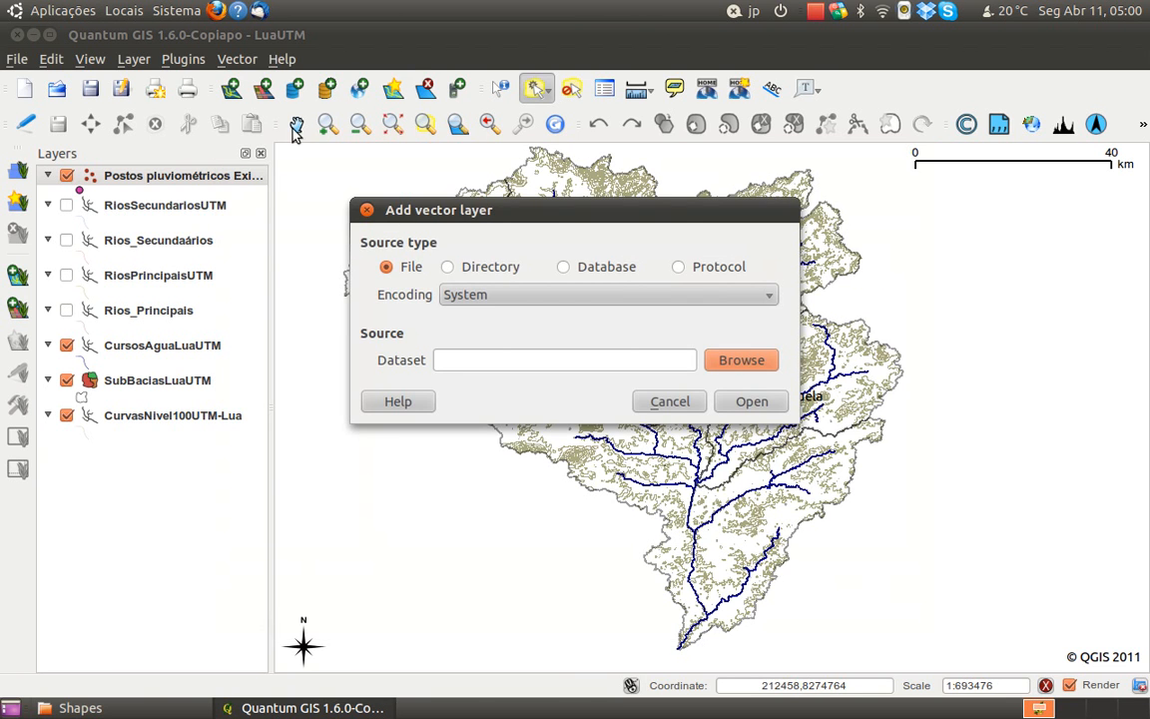
pyautogui.click(727, 371)
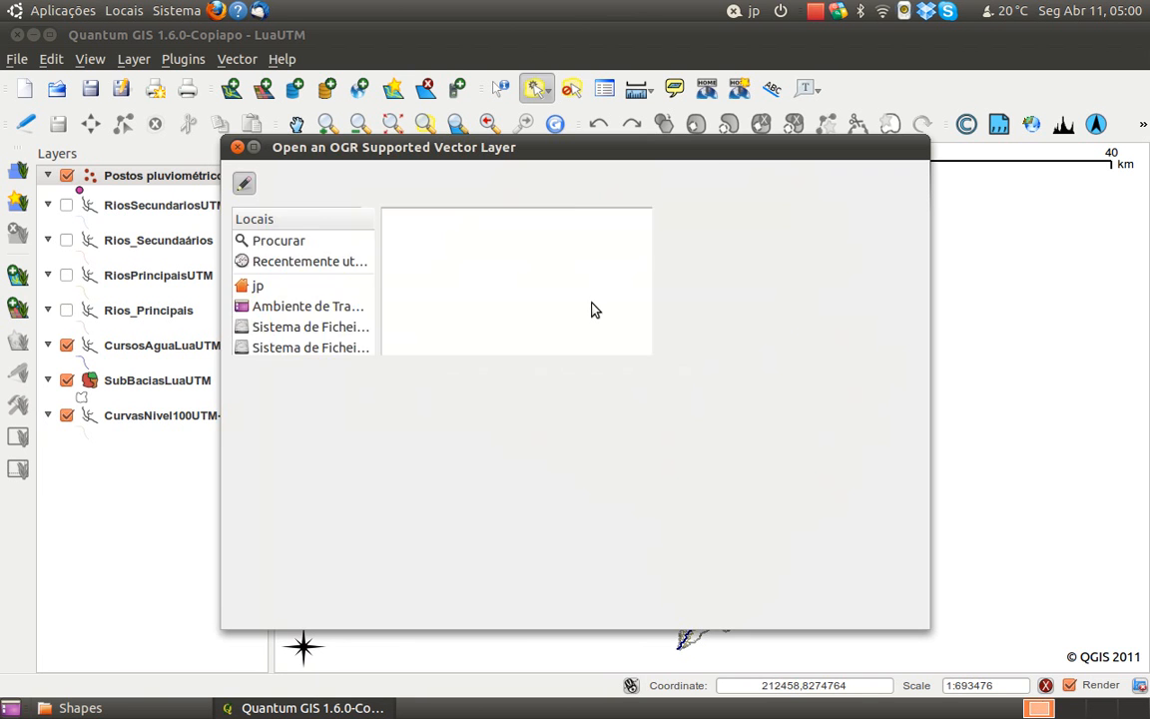
pyautogui.click(431, 184)
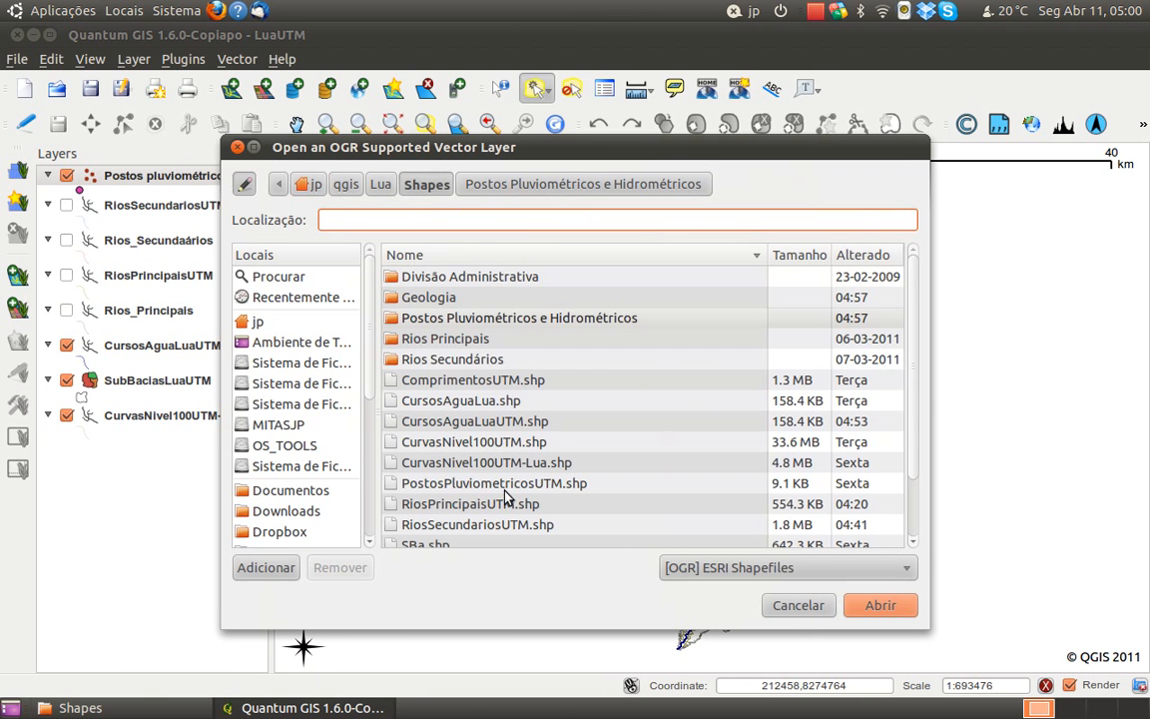
pyautogui.click(487, 484)
pyautogui.click(875, 606)
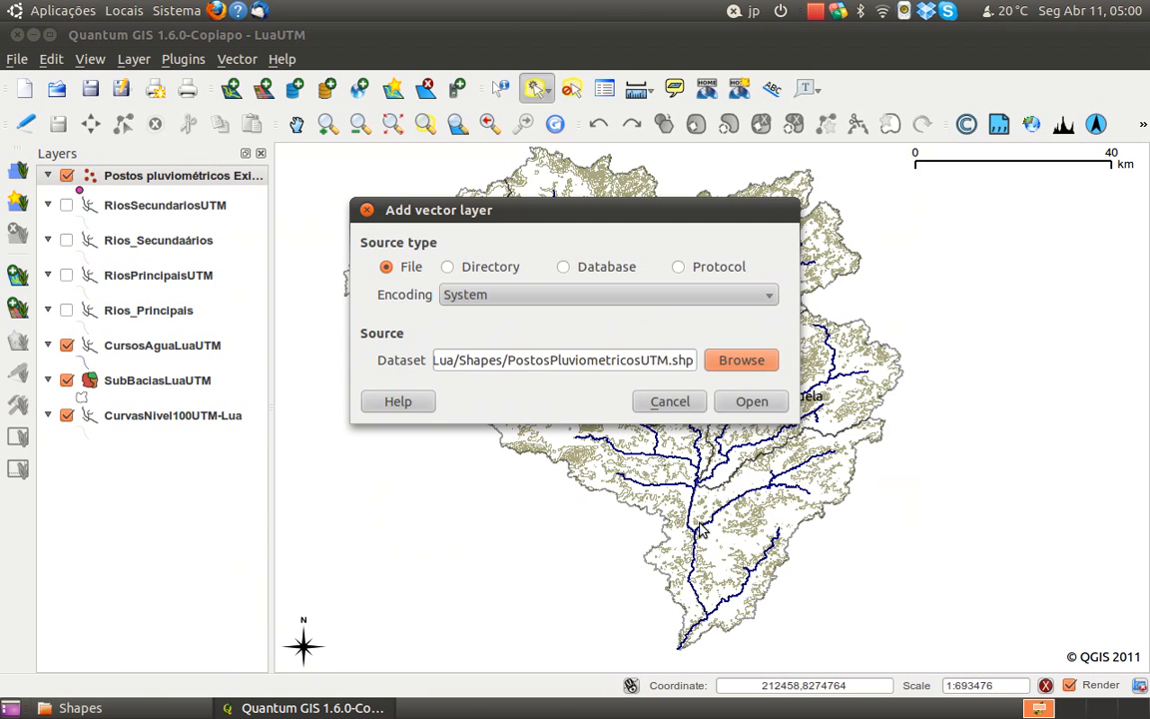
pyautogui.click(750, 401)
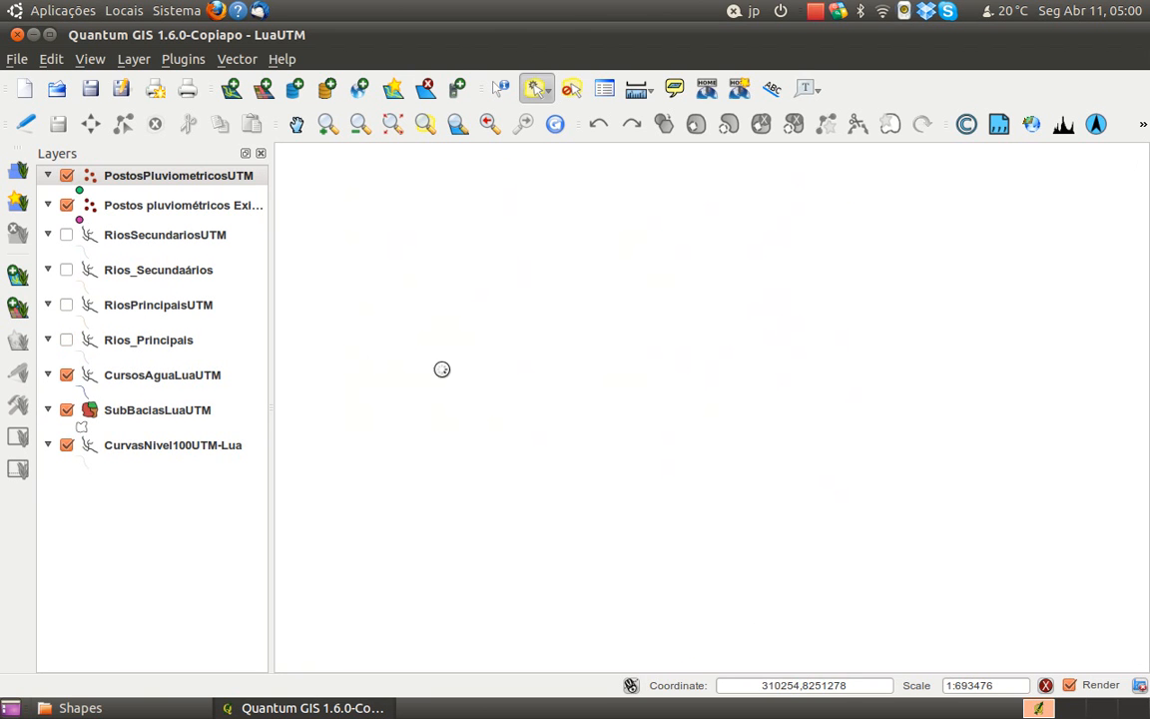
pyautogui.click(66, 207)
# Examine how the PostosPluviometricosUTM rain gauges are distributed over the layer's full extent and around the Lua basin
pyautogui.click(112, 176)
pyautogui.rightClick(131, 176)
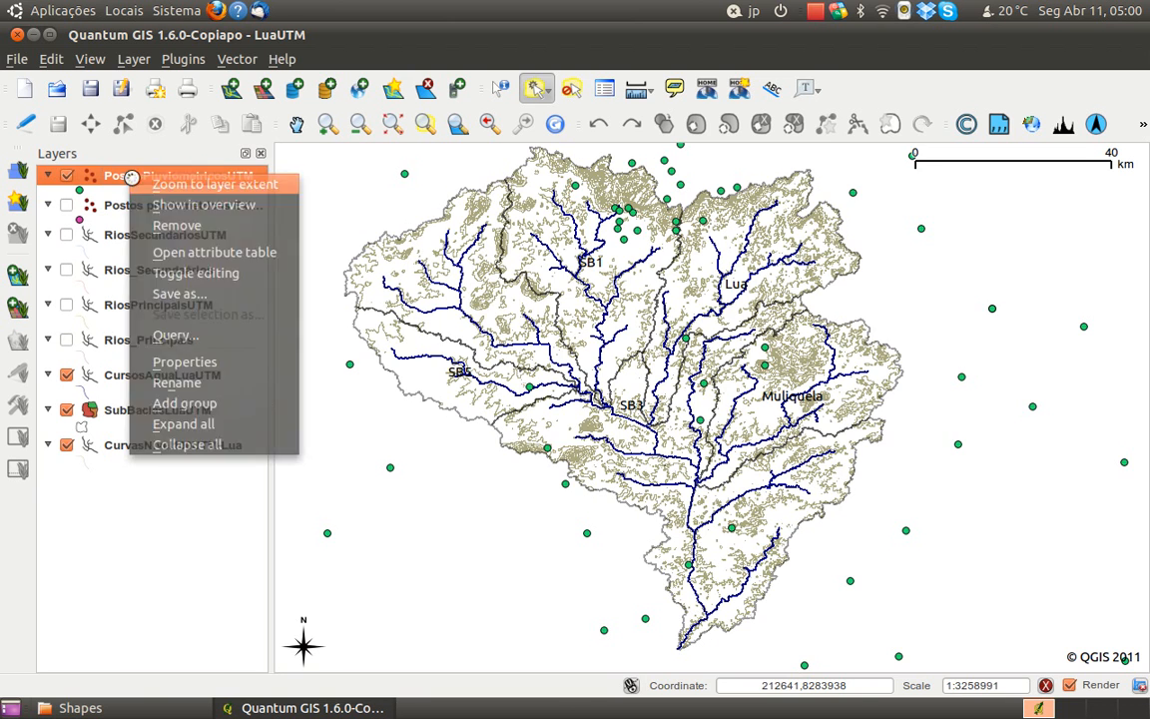
pyautogui.click(150, 185)
pyautogui.scroll(1, 566, 407)
pyautogui.moveTo(510, 478); pyautogui.dragTo(559, 430)
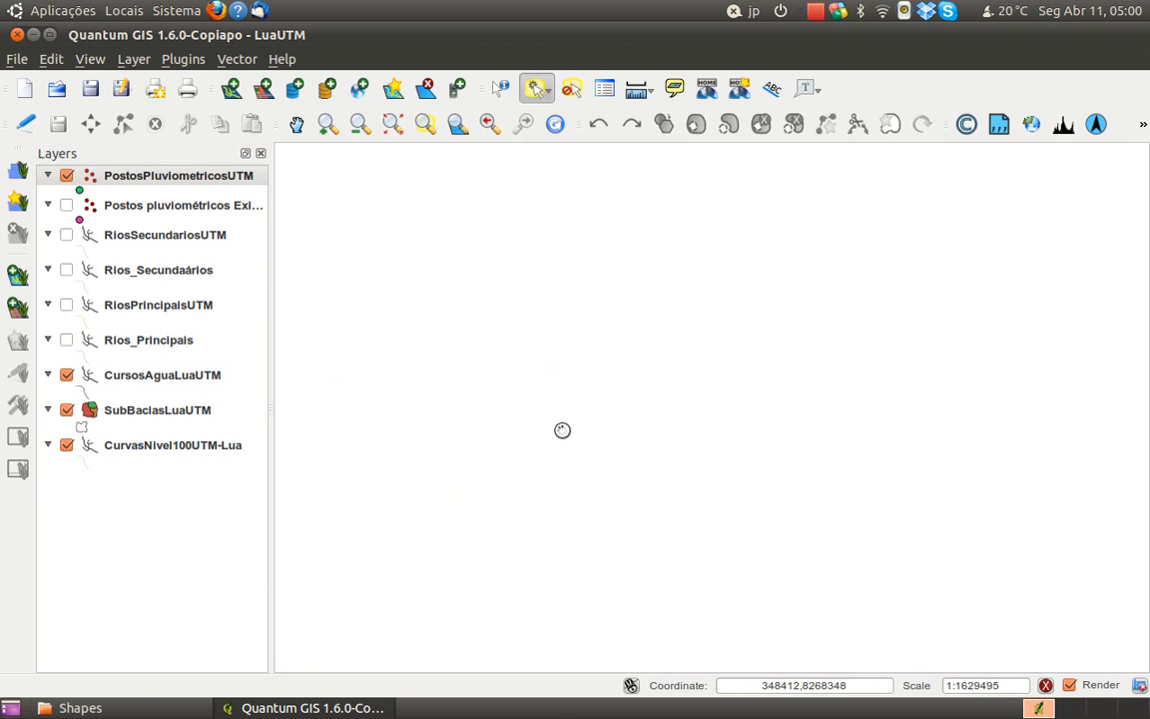
pyautogui.moveTo(436, 469); pyautogui.dragTo(523, 419)
pyautogui.scroll(1, 539, 368)
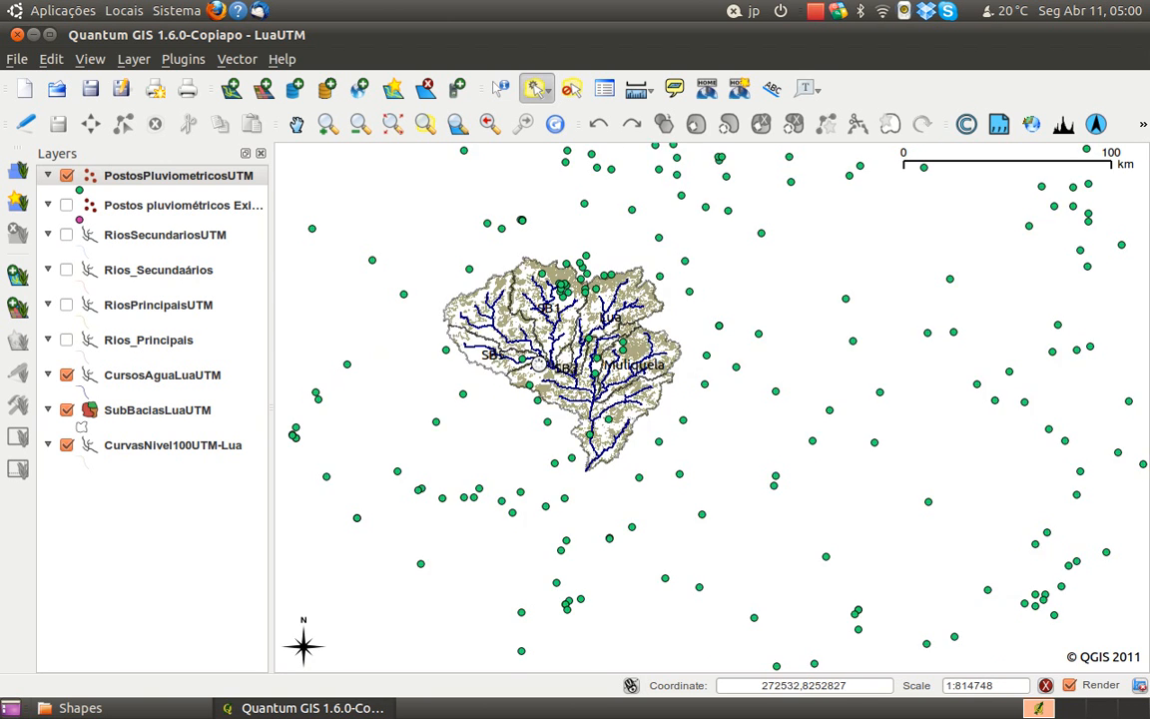
pyautogui.moveTo(497, 364); pyautogui.dragTo(699, 475)
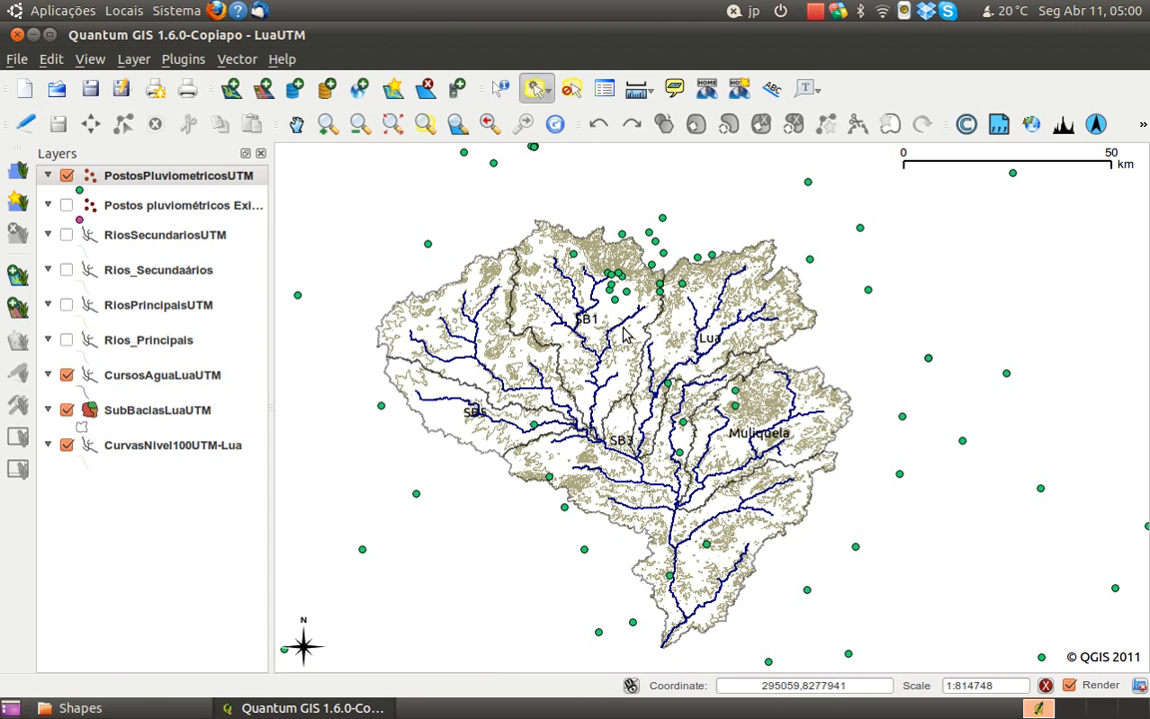
# Style the PostosPluviometricosUTM points with a triangle symbol of size 1 and apply it to the map
pyautogui.rightClick(163, 177)
pyautogui.click(245, 329)
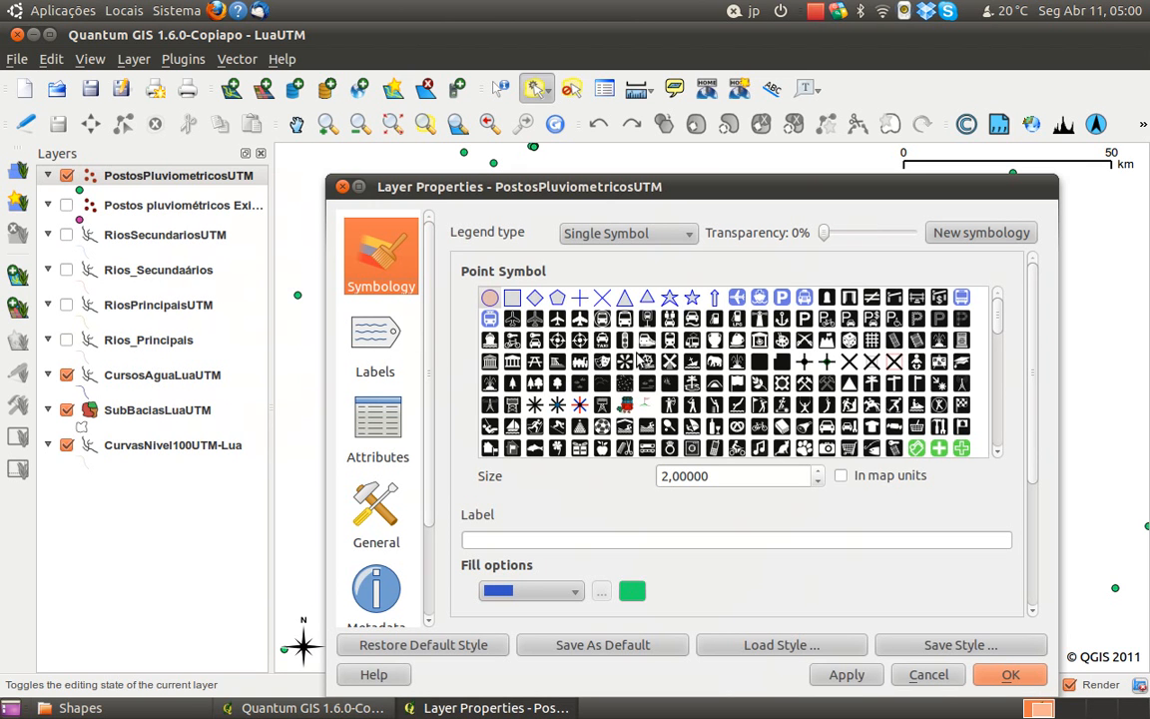
pyautogui.click(649, 299)
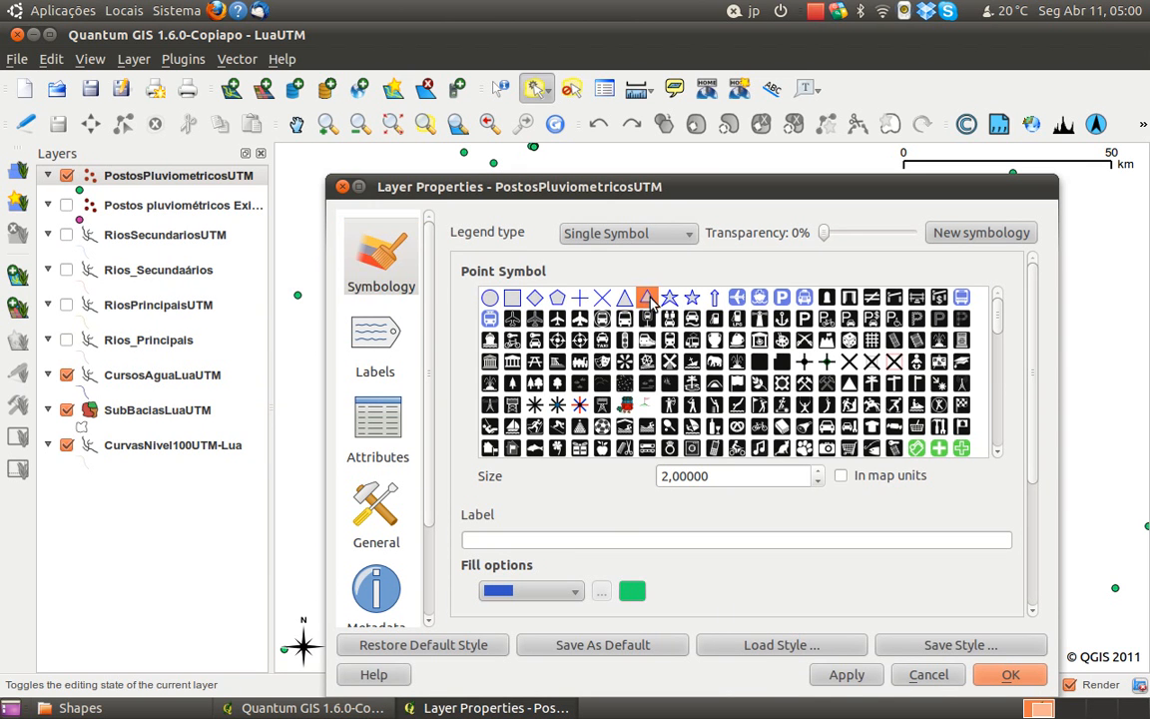
pyautogui.click(817, 486)
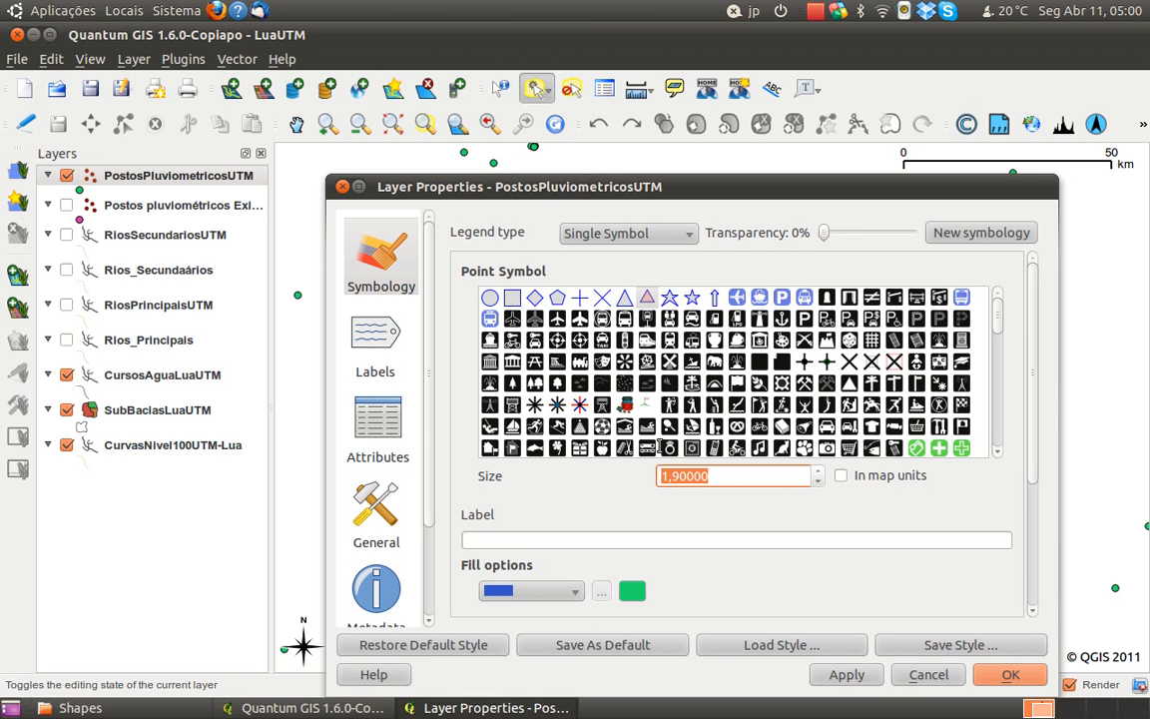
pyautogui.write('1')
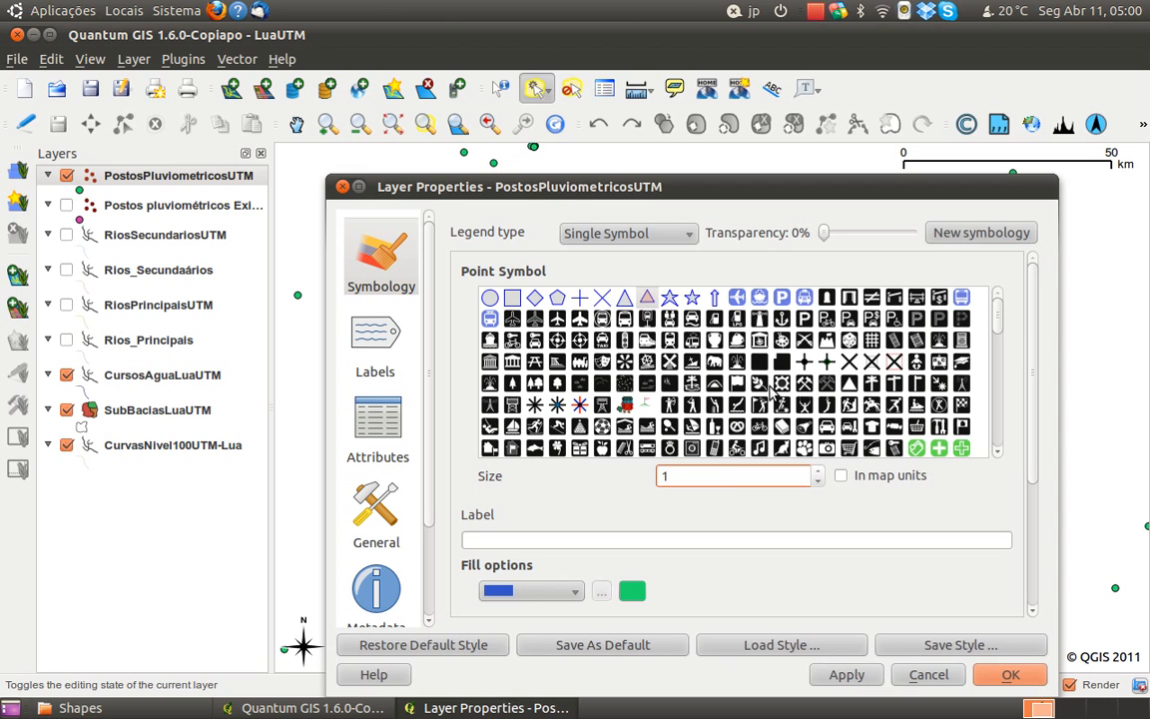
pyautogui.moveTo(715, 186); pyautogui.dragTo(174, 81)
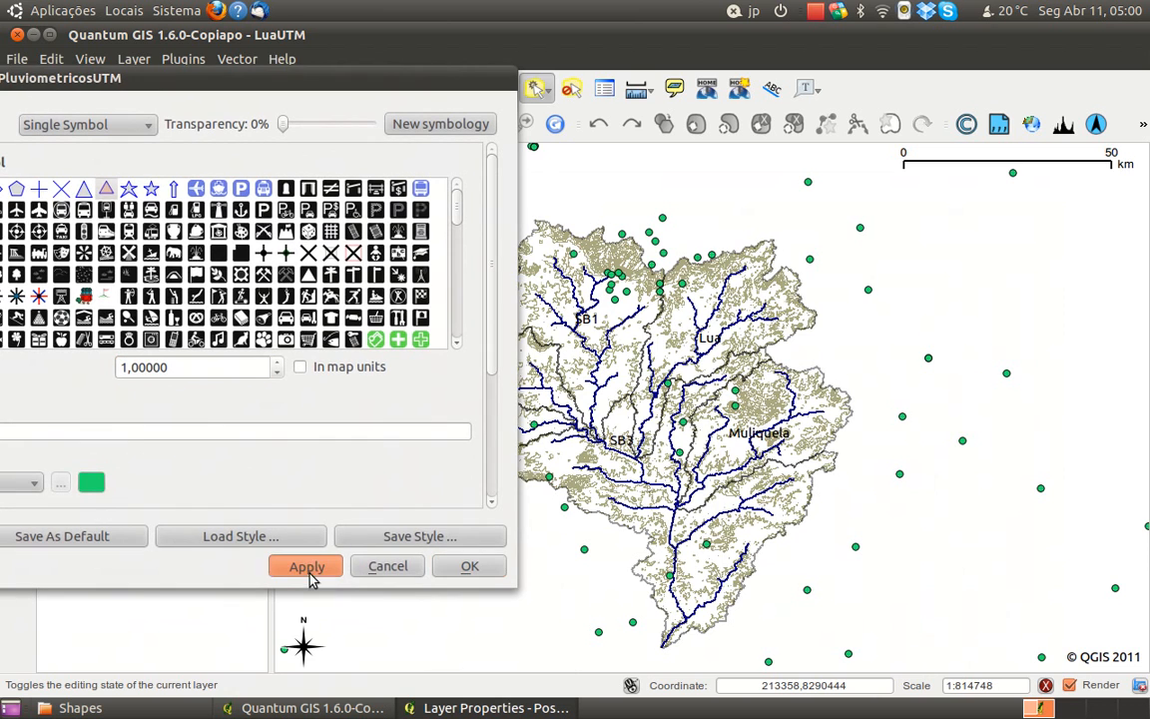
pyautogui.click(307, 567)
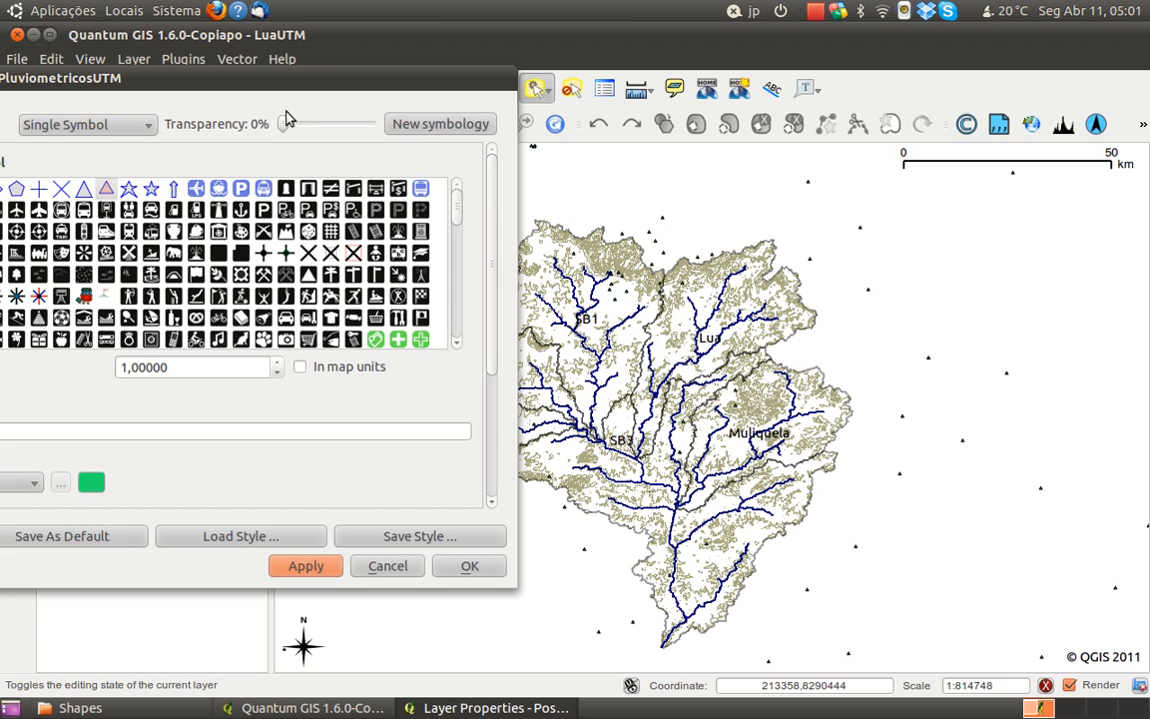
# Enable labels on the PostosPluviometricosUTM layer using the NOME_DA_ES field and apply them to the map
pyautogui.moveTo(289, 82); pyautogui.dragTo(580, 109)
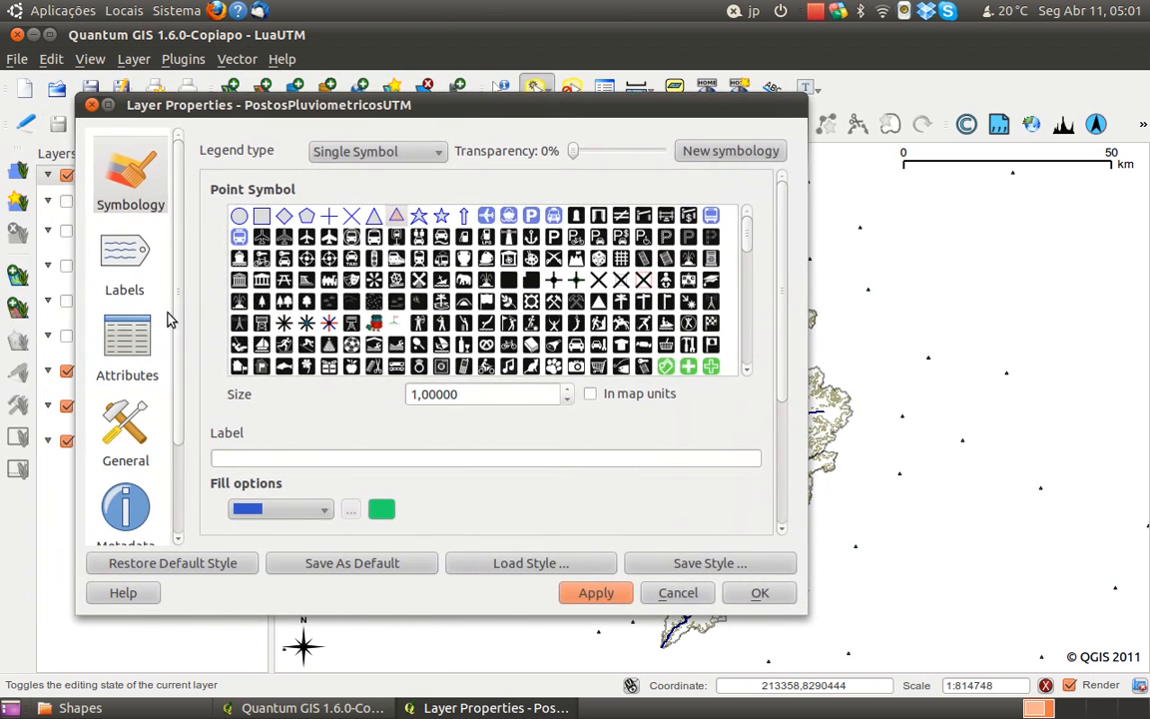
pyautogui.click(141, 264)
pyautogui.click(271, 150)
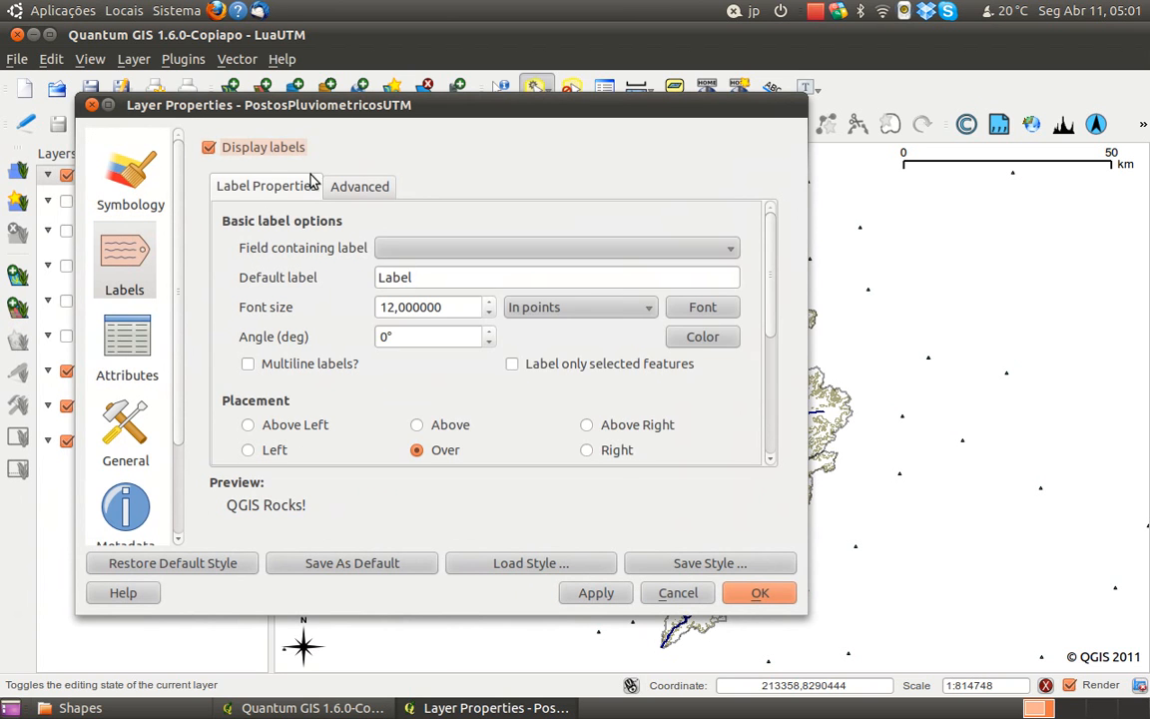
pyautogui.click(411, 249)
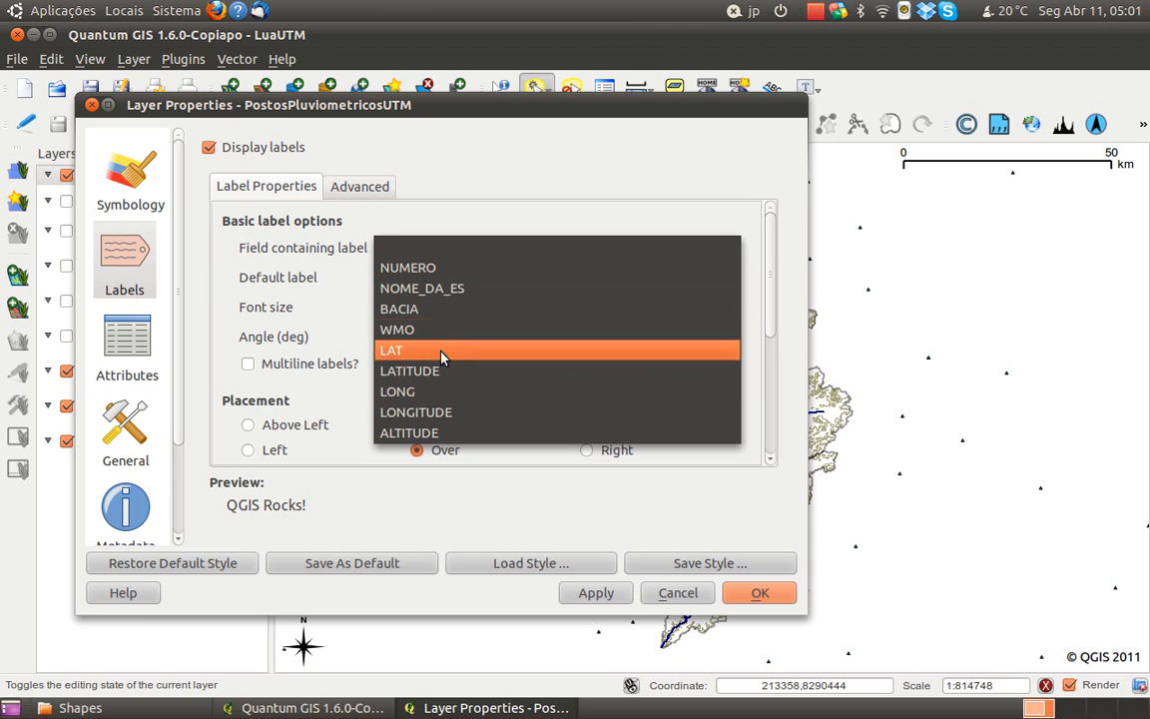
pyautogui.click(437, 289)
pyautogui.click(599, 594)
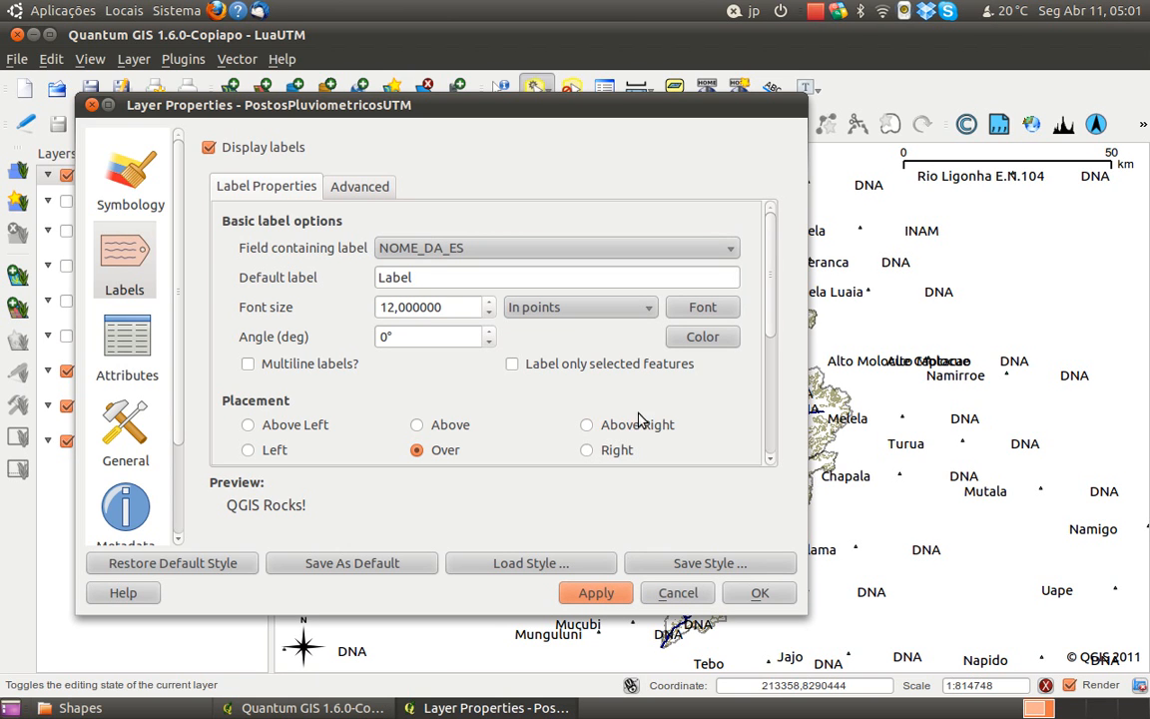
# Label the PostosPluviometricosUTM points with the NUMERO field at font size 8 and inspect the applied labels on the map
pyautogui.click(384, 246)
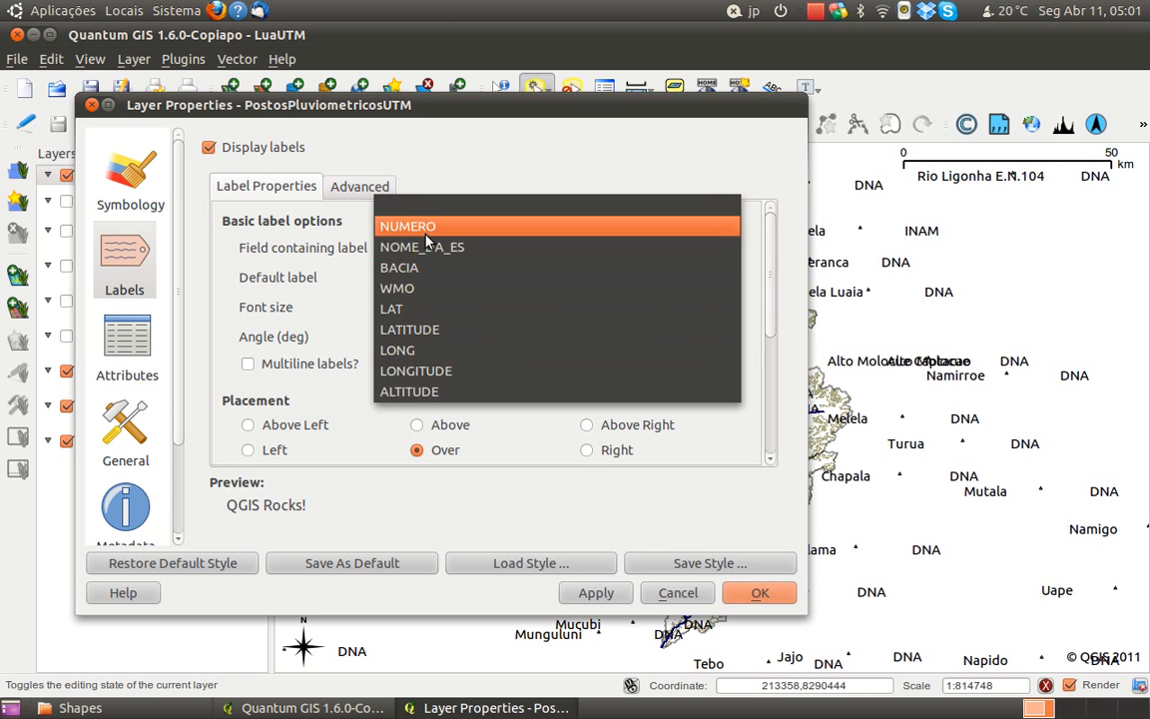
pyautogui.click(400, 223)
pyautogui.click(599, 594)
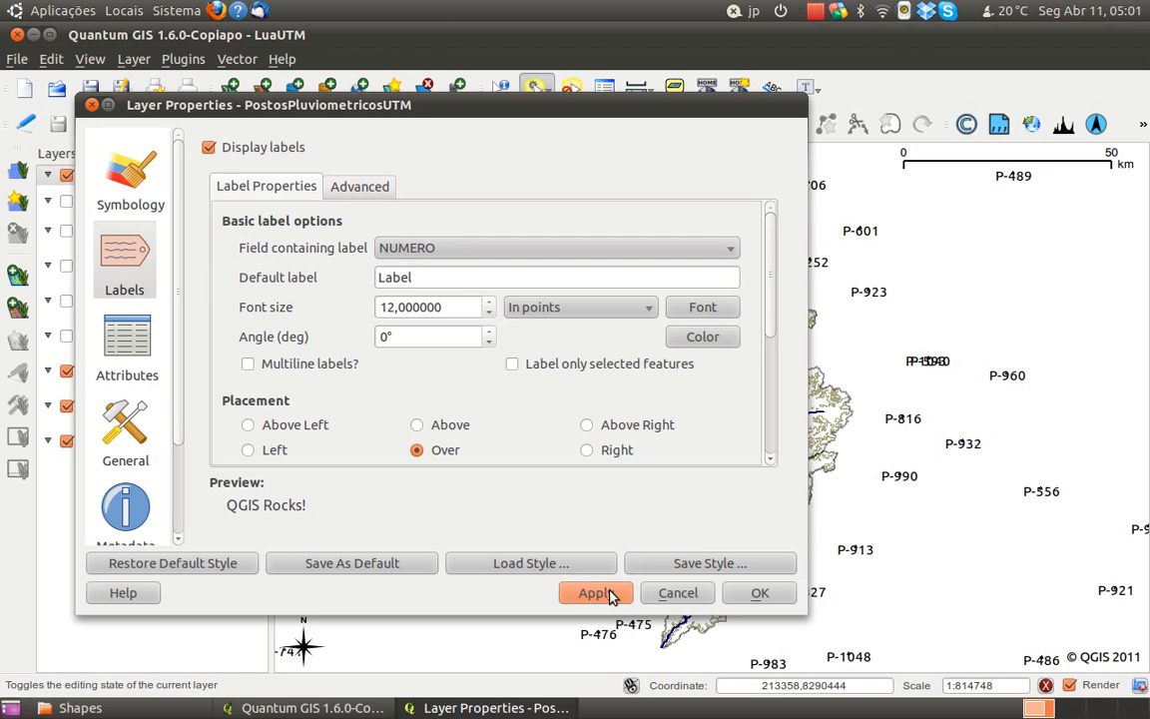
pyautogui.click(458, 307)
pyautogui.moveTo(457, 306); pyautogui.dragTo(289, 289)
pyautogui.write('8')
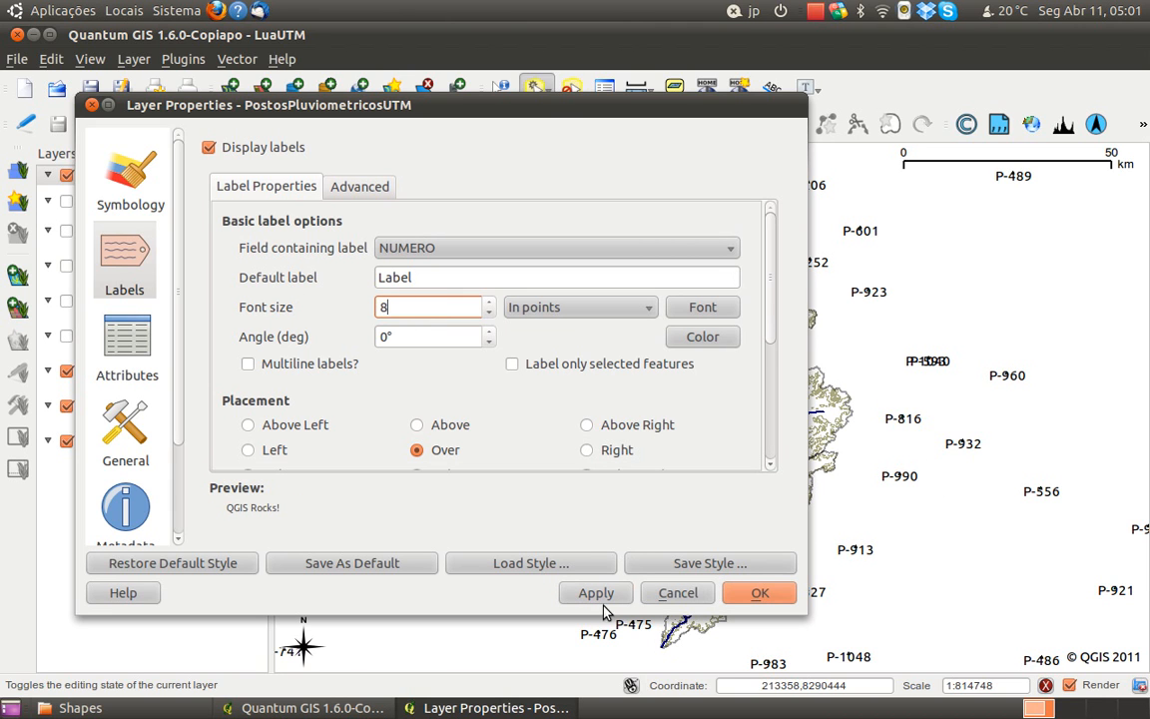
pyautogui.click(597, 593)
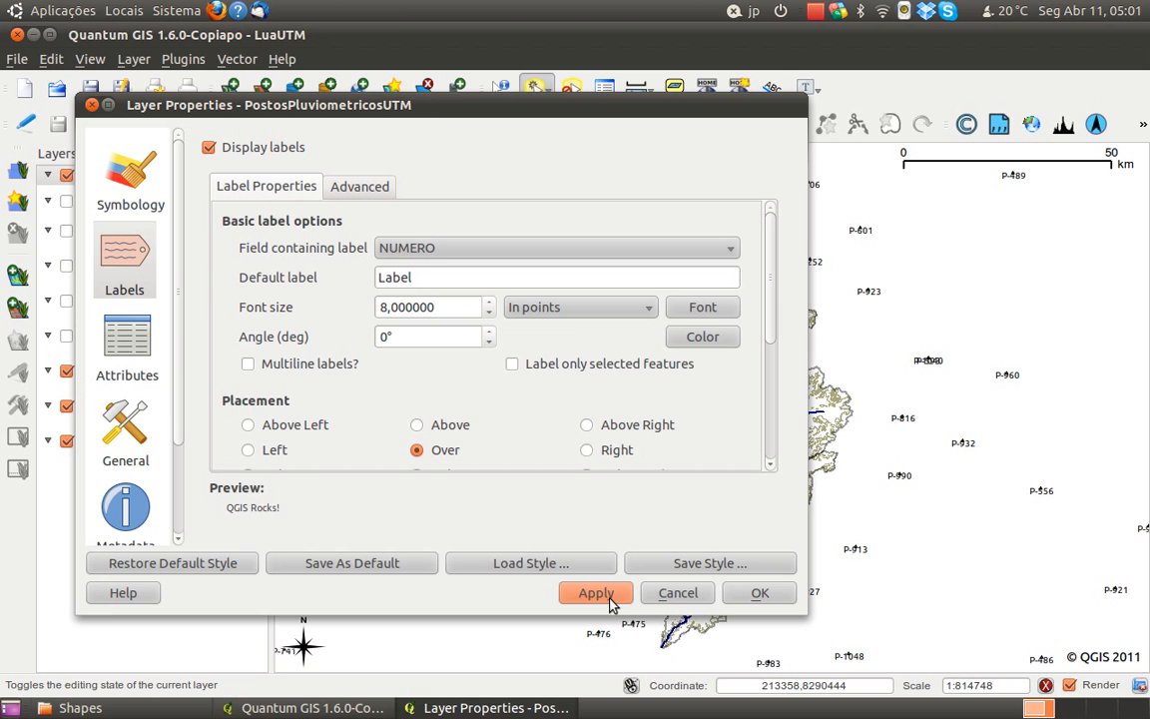
pyautogui.moveTo(676, 110); pyautogui.dragTo(788, 601)
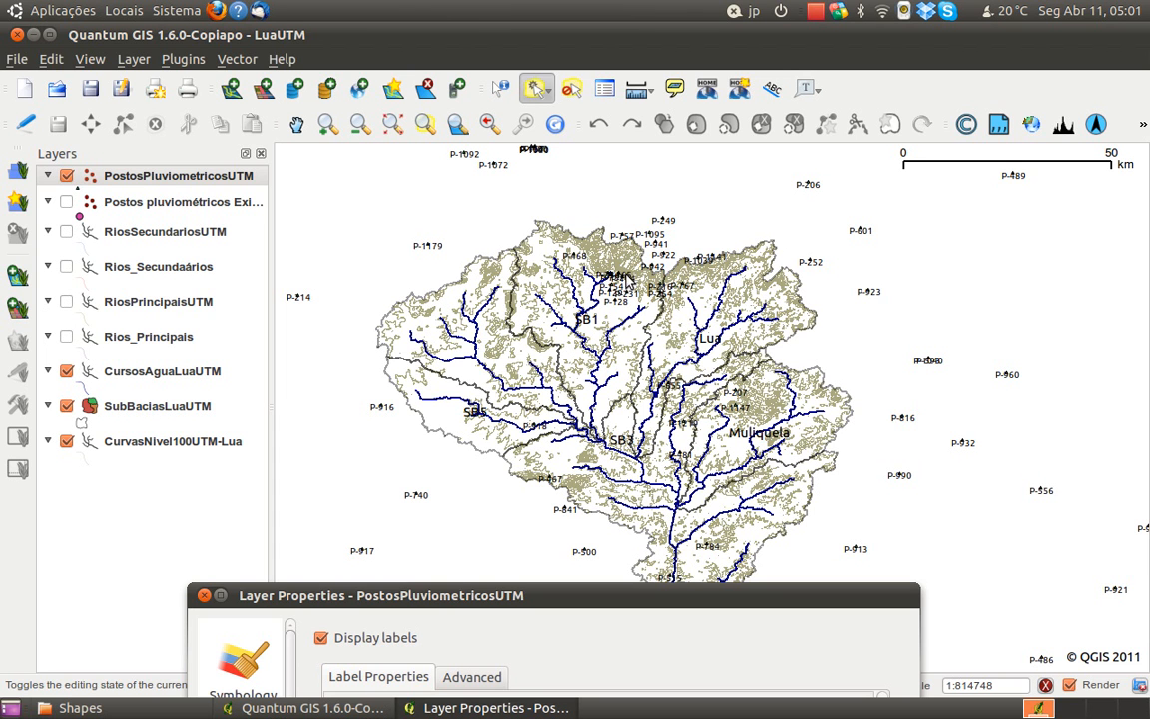
pyautogui.moveTo(647, 593); pyautogui.dragTo(637, 105)
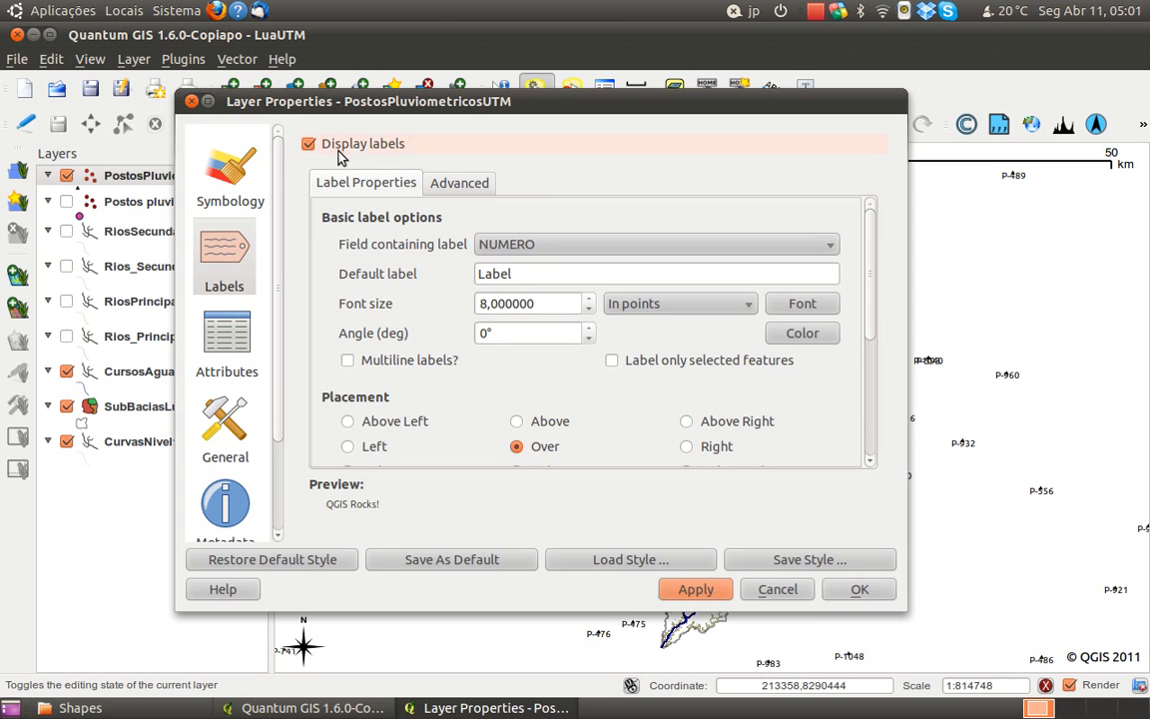
# Disable the labels on the PostosPluviometricosUTM layer and close its properties
pyautogui.click(309, 143)
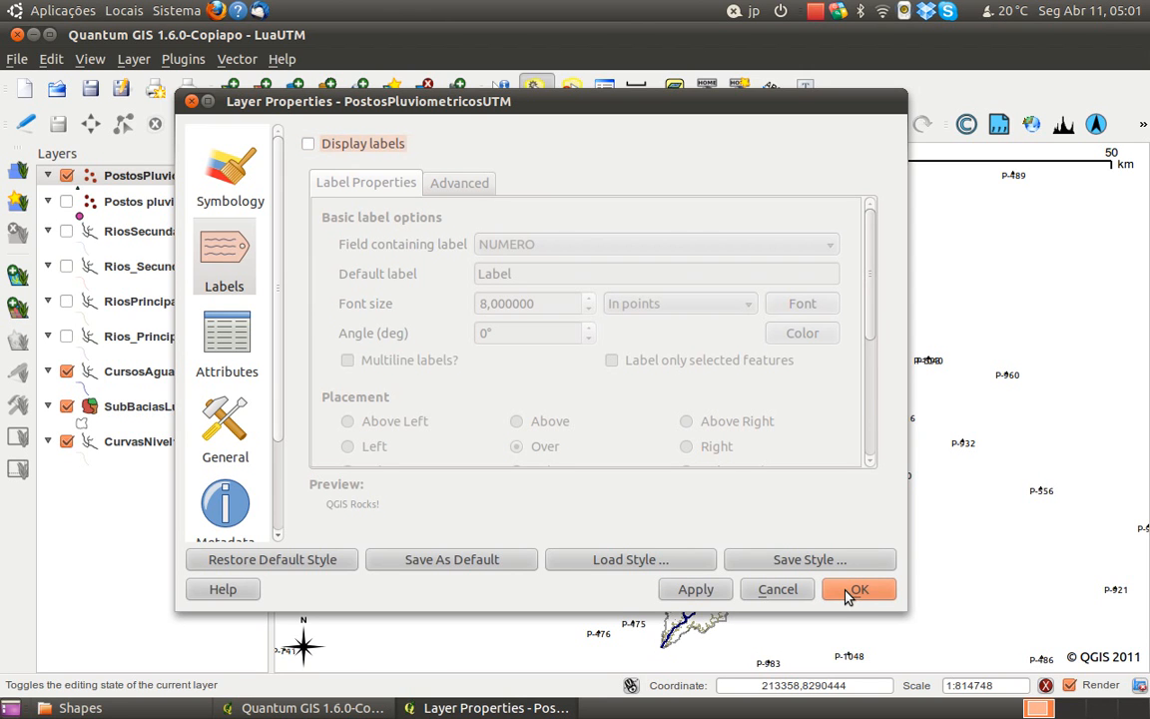
pyautogui.click(691, 591)
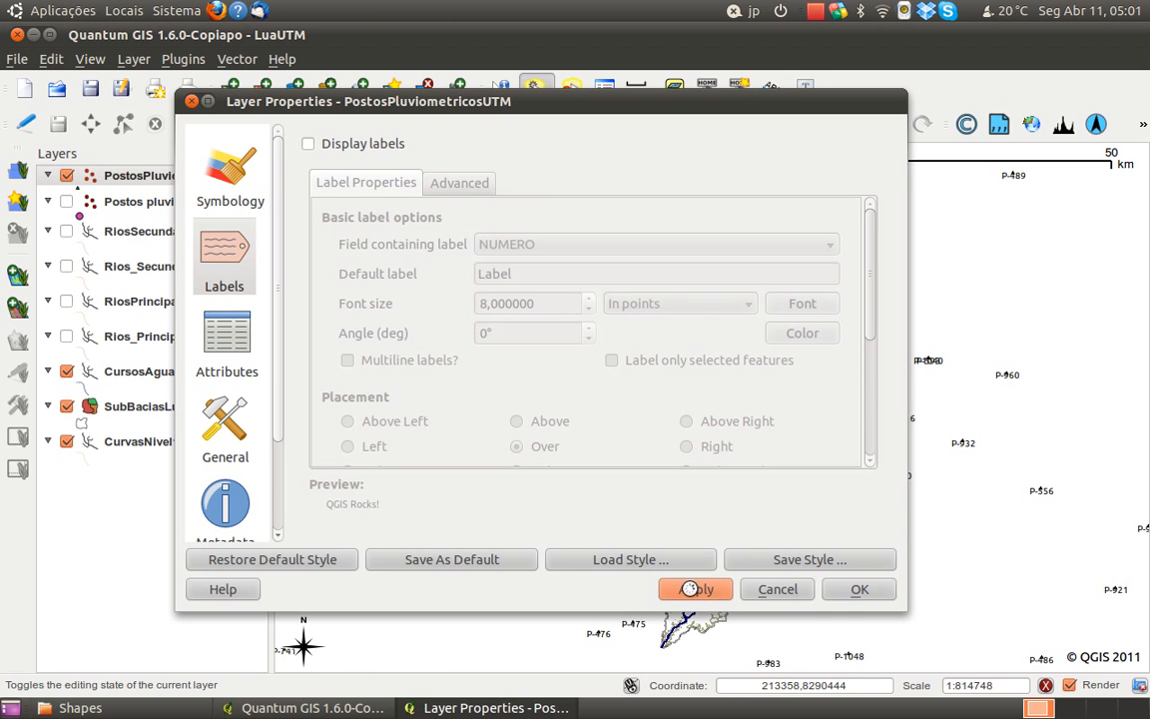
pyautogui.click(871, 588)
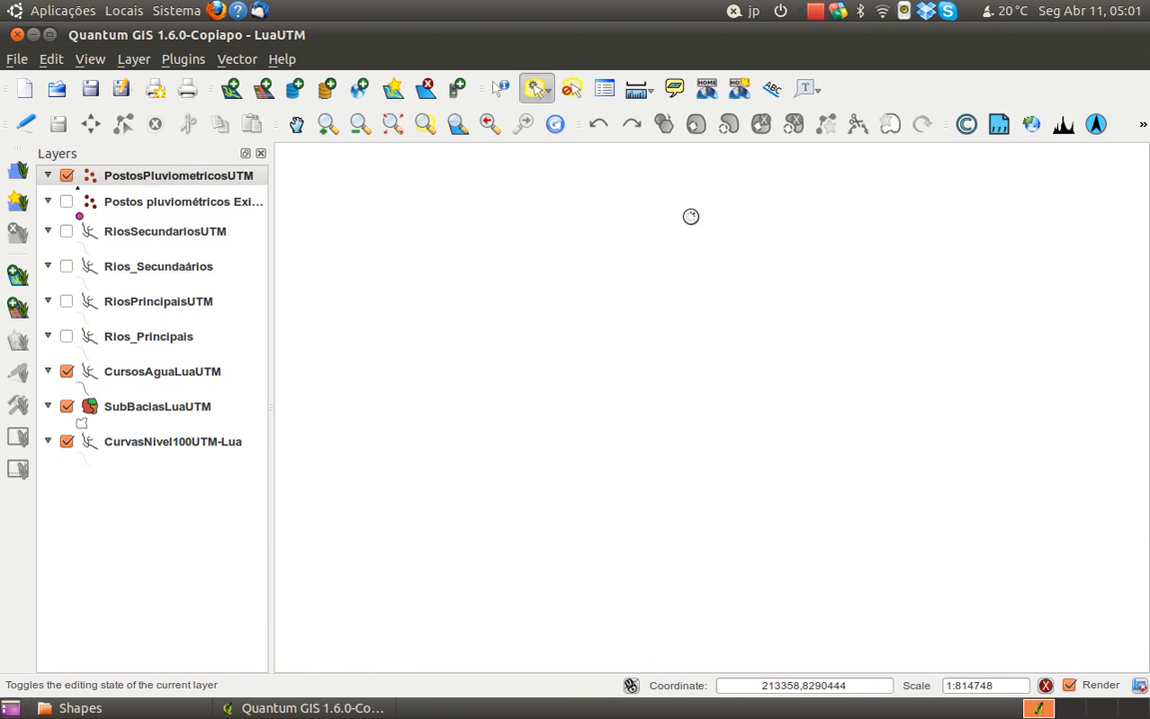
# Set the PostosPluviometricosUTM point symbol size to 2 and save the project
pyautogui.scroll(1, 547, 277)
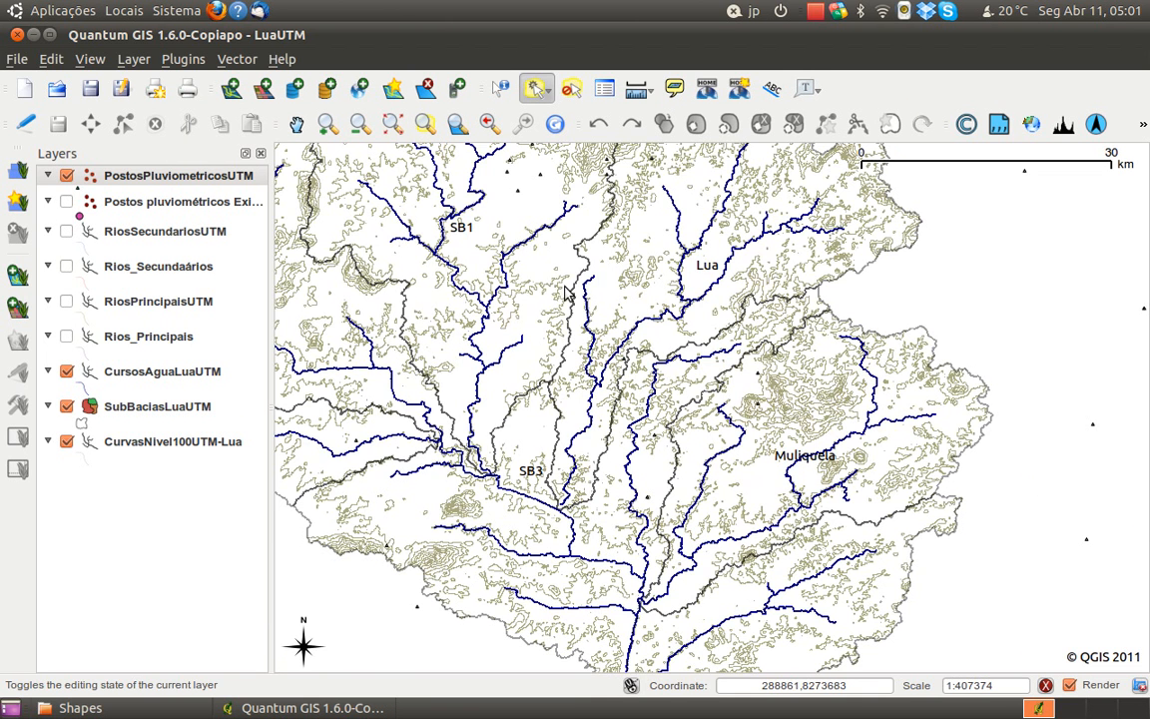
pyautogui.moveTo(628, 442); pyautogui.dragTo(656, 301)
pyautogui.moveTo(659, 405); pyautogui.dragTo(658, 354)
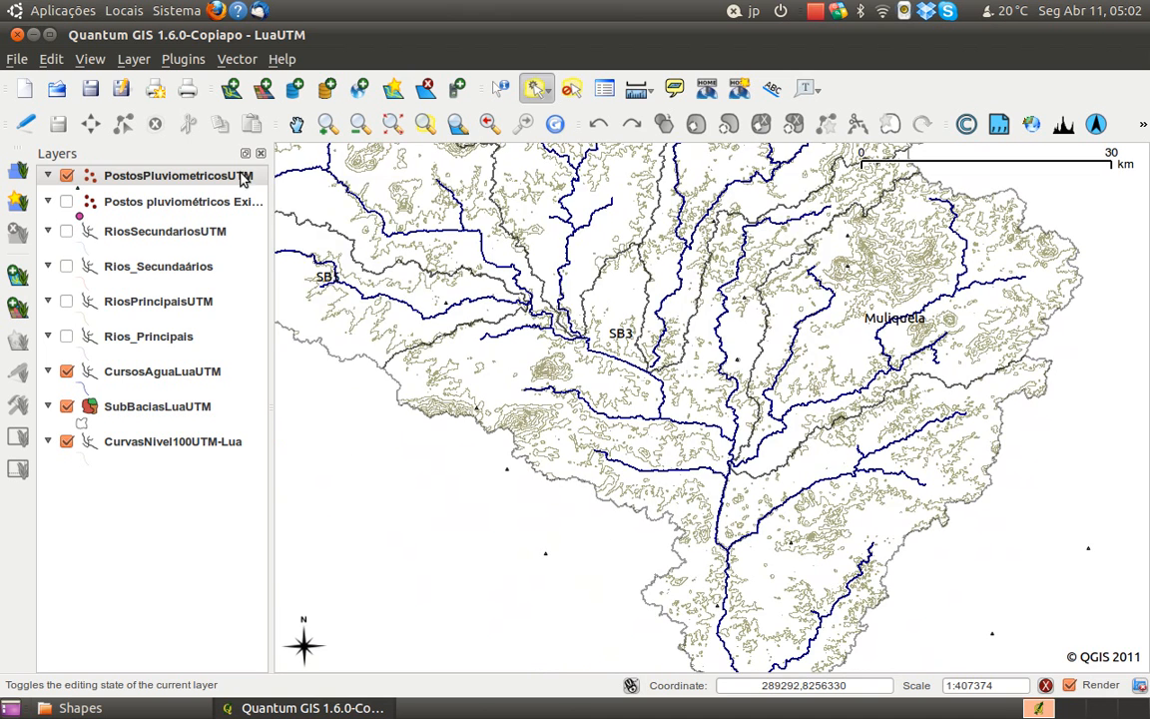
pyautogui.rightClick(218, 181)
pyautogui.click(345, 371)
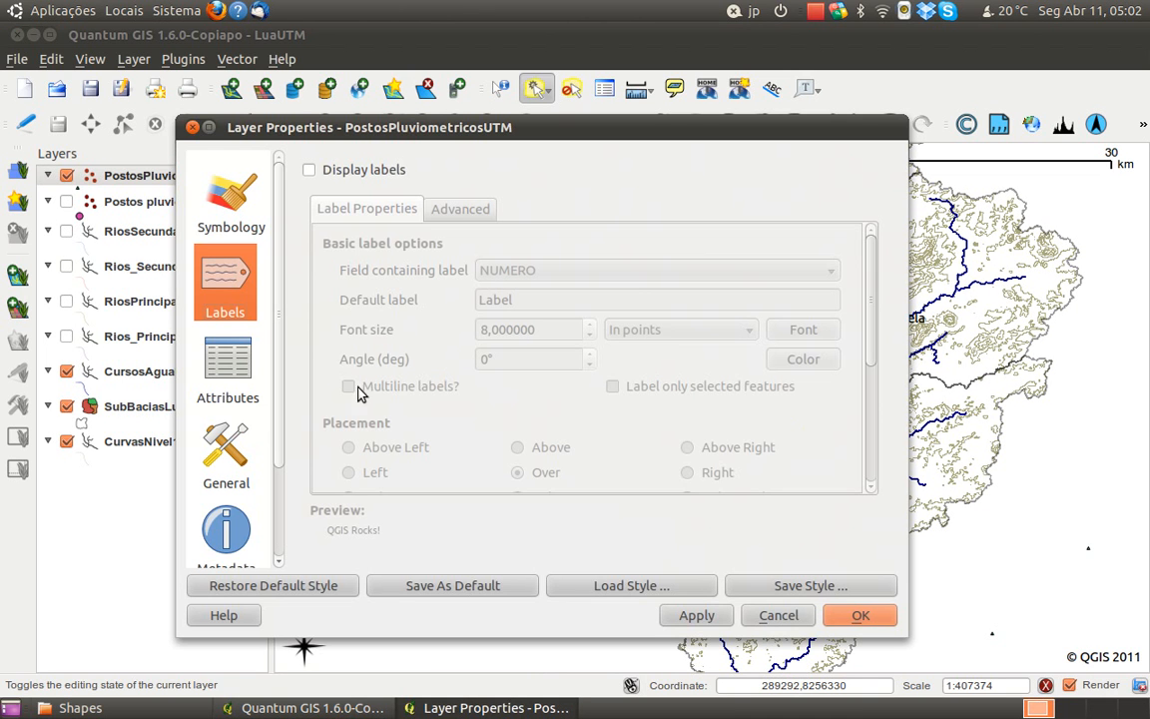
pyautogui.click(240, 220)
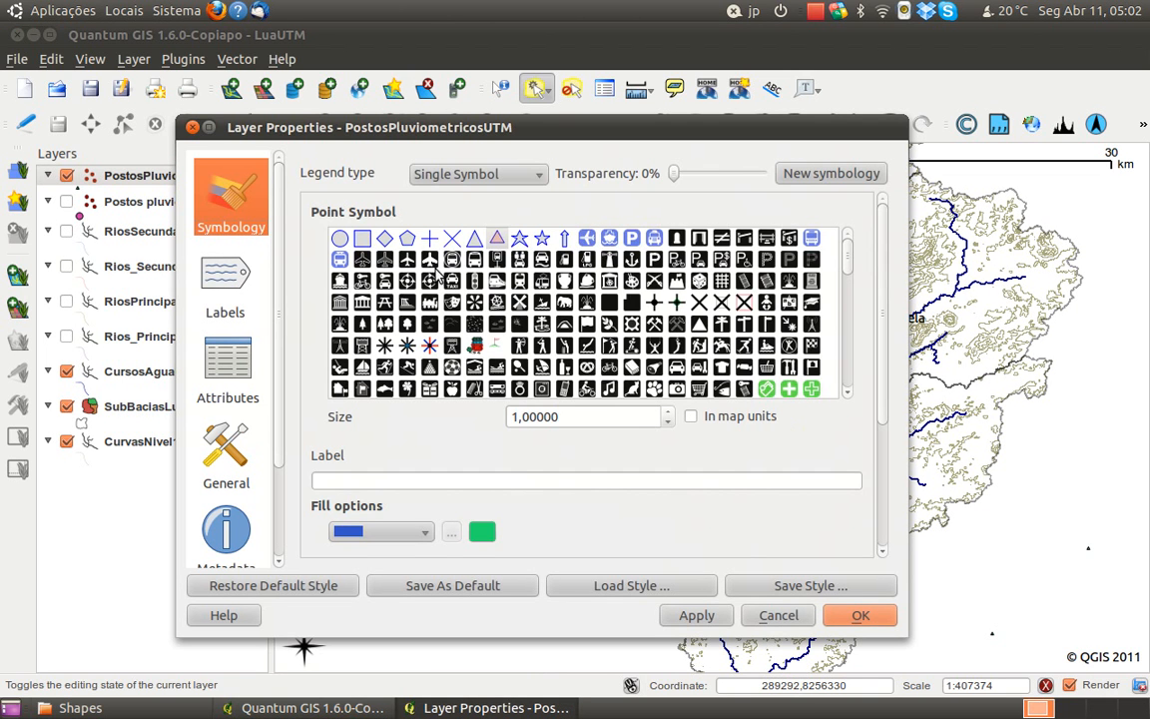
pyautogui.click(573, 421)
pyautogui.write('2')
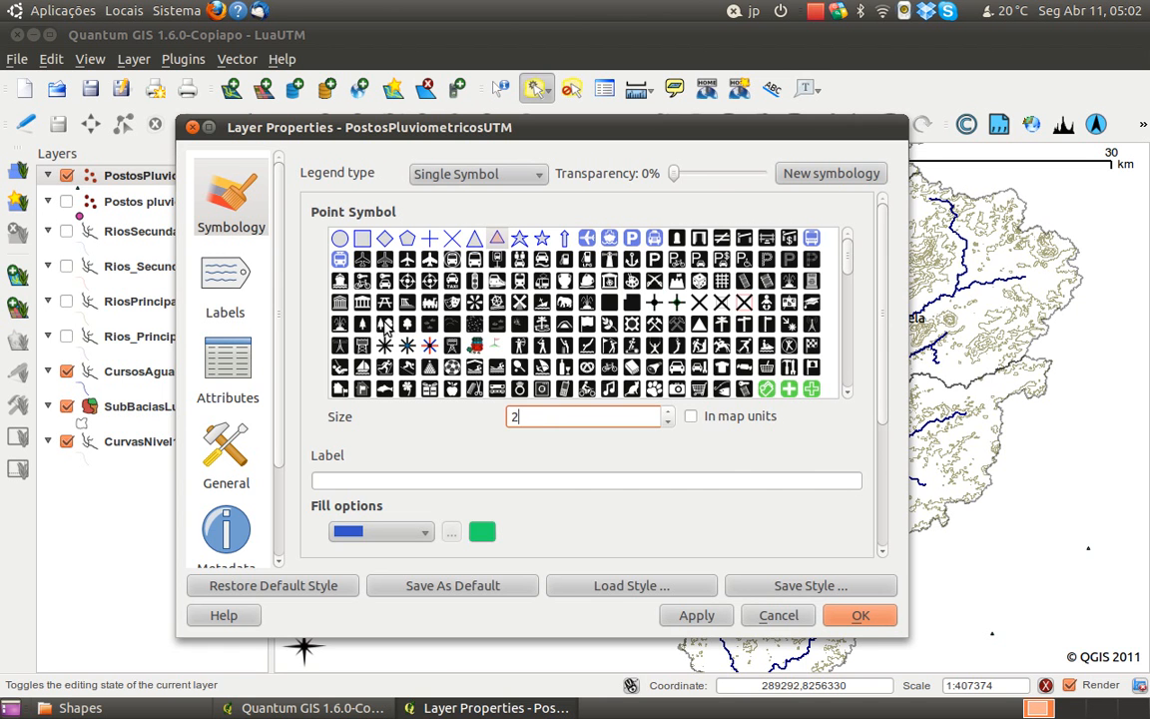
pyautogui.click(861, 616)
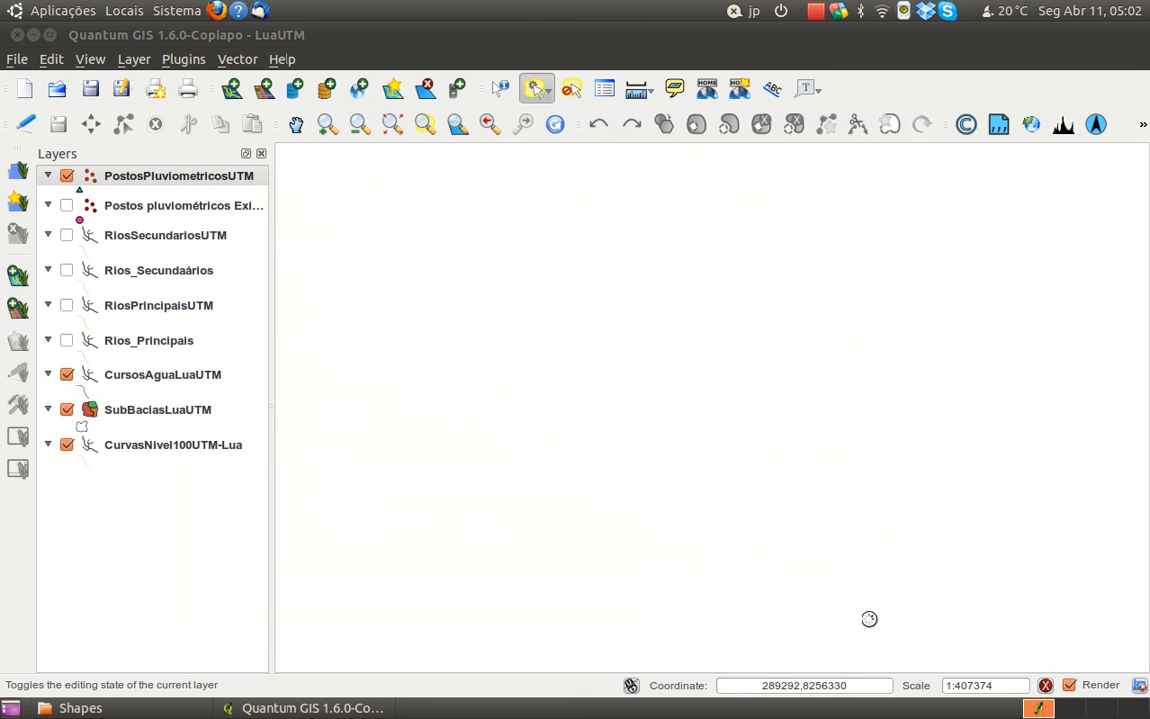
pyautogui.moveTo(466, 432); pyautogui.dragTo(482, 467)
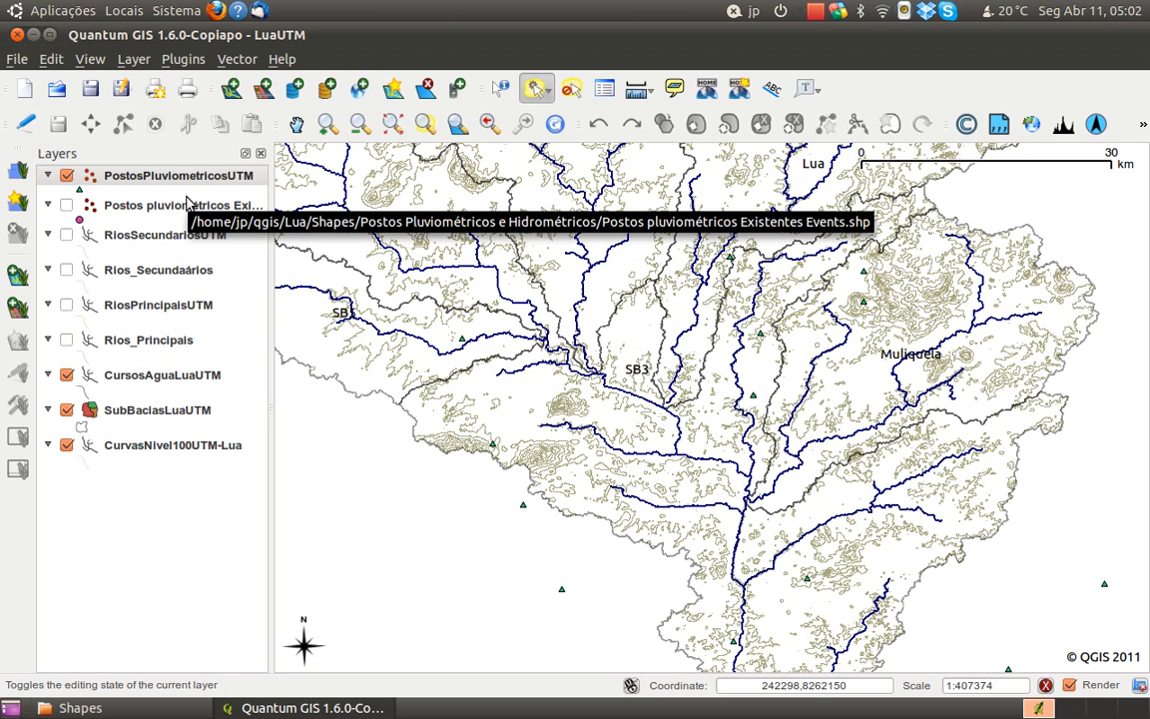
pyautogui.click(90, 88)
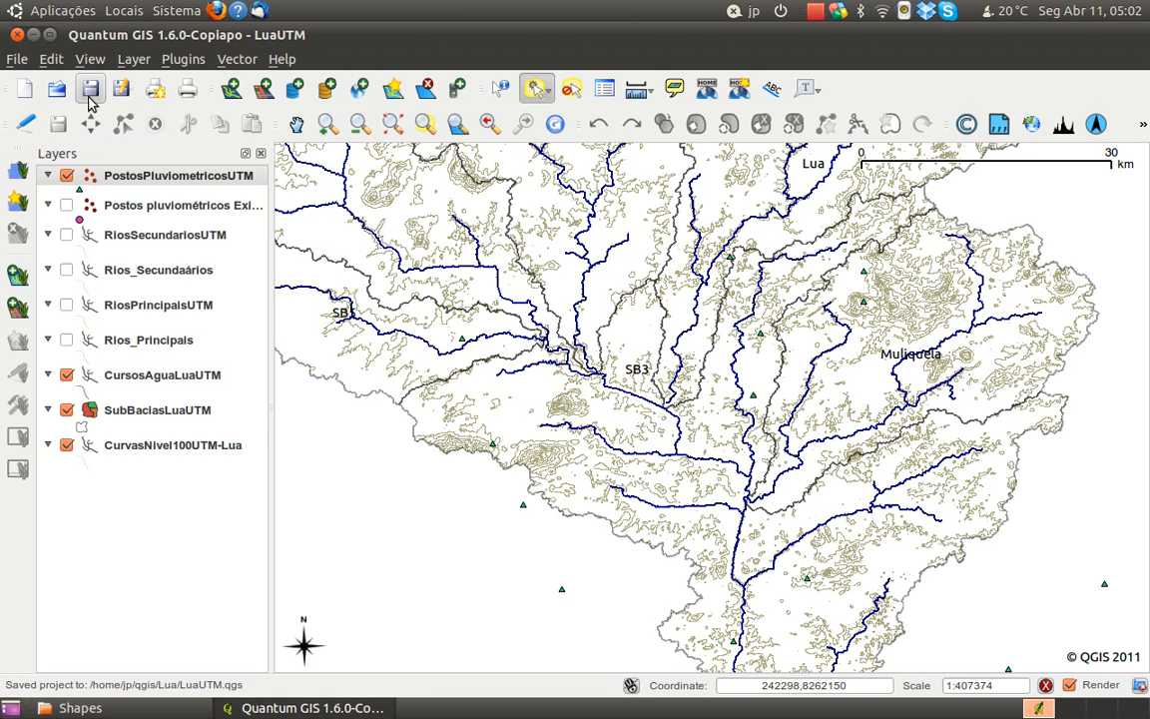
# Open the vector layer import and check the options of the Directory source type before returning to File
pyautogui.click(231, 88)
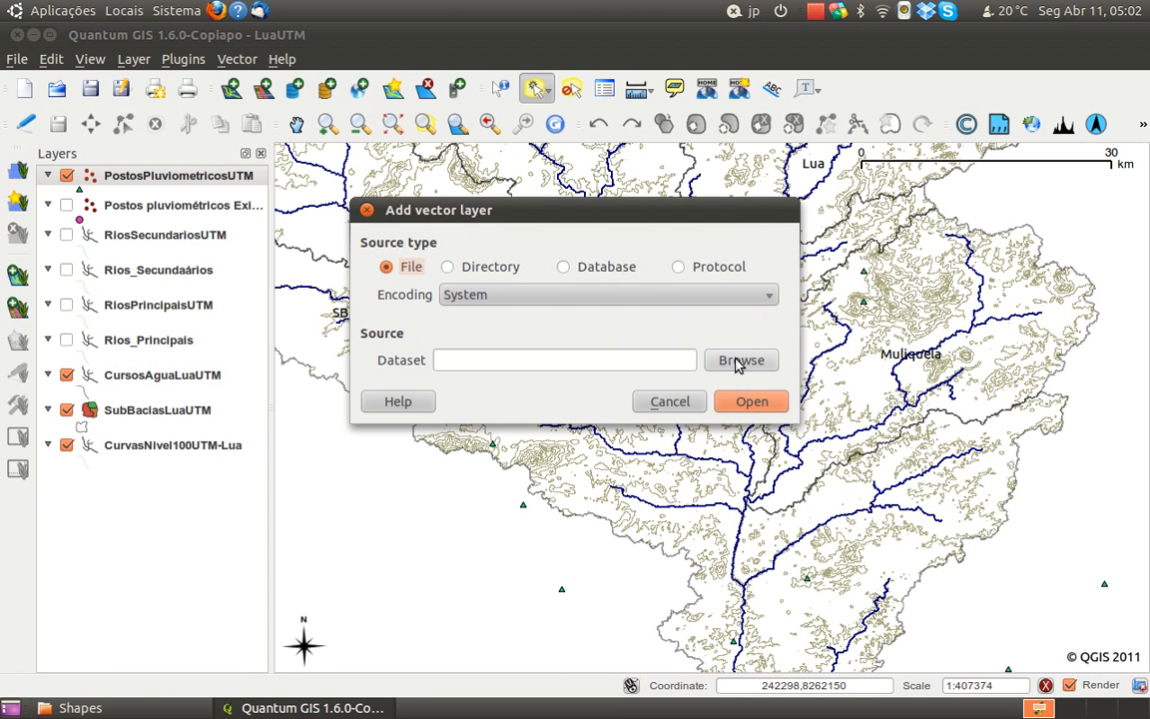
pyautogui.click(695, 400)
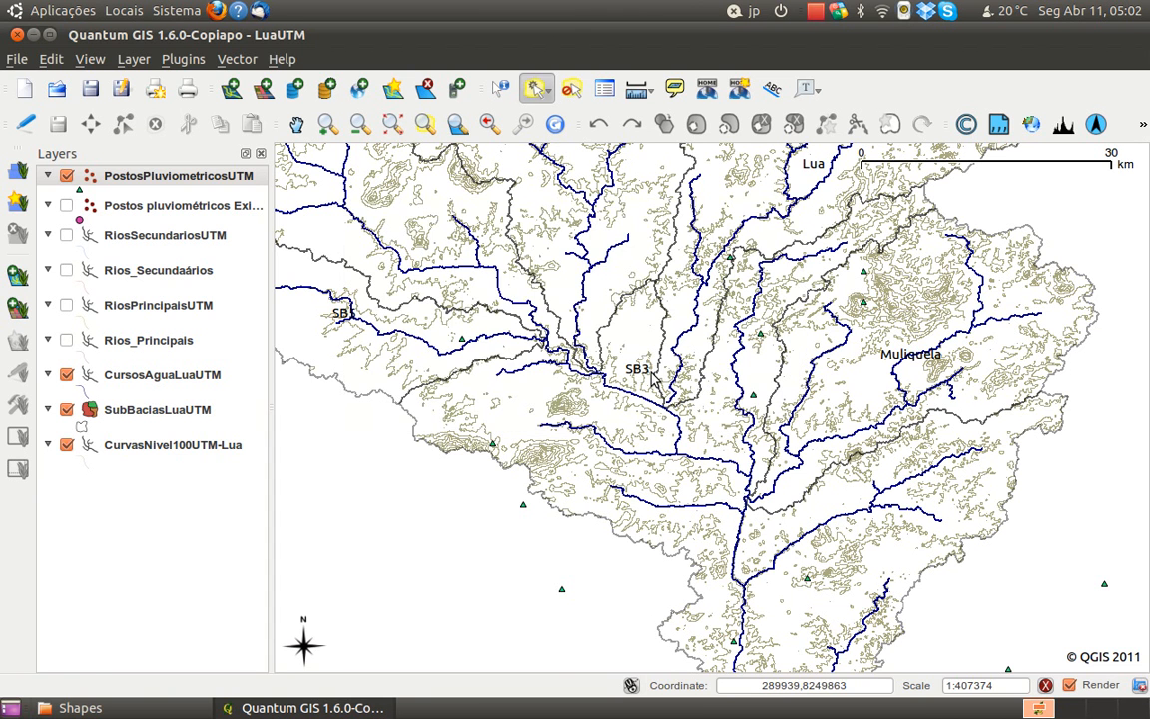
pyautogui.click(233, 90)
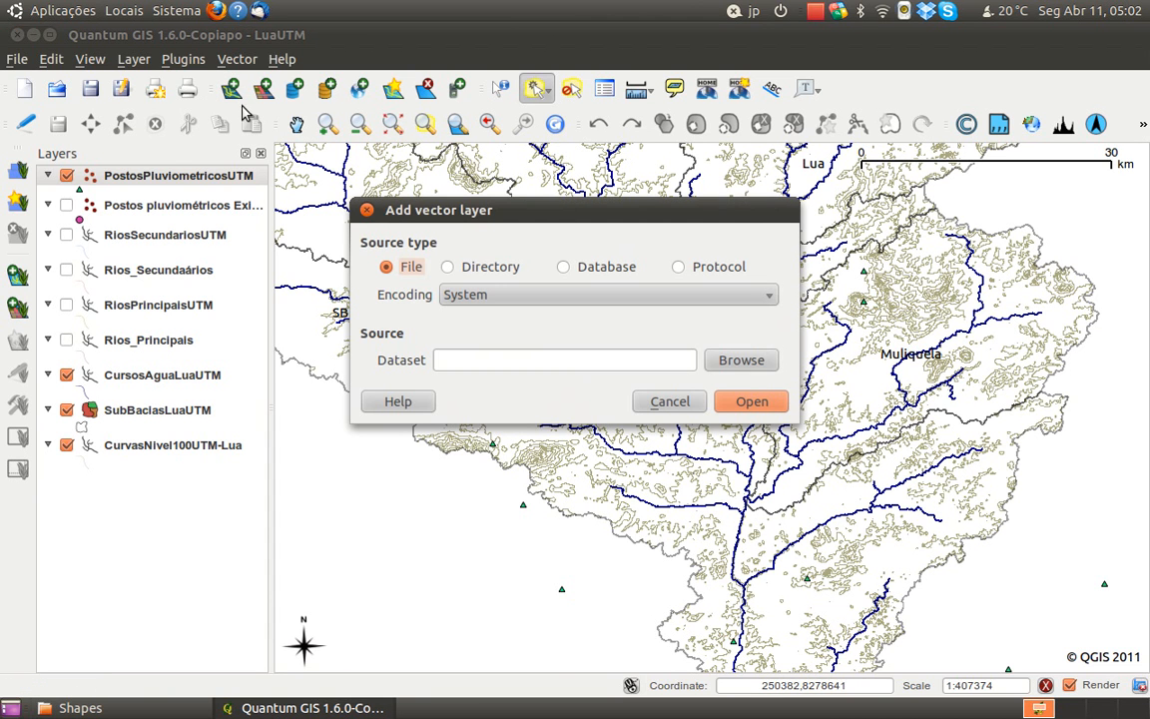
pyautogui.click(448, 268)
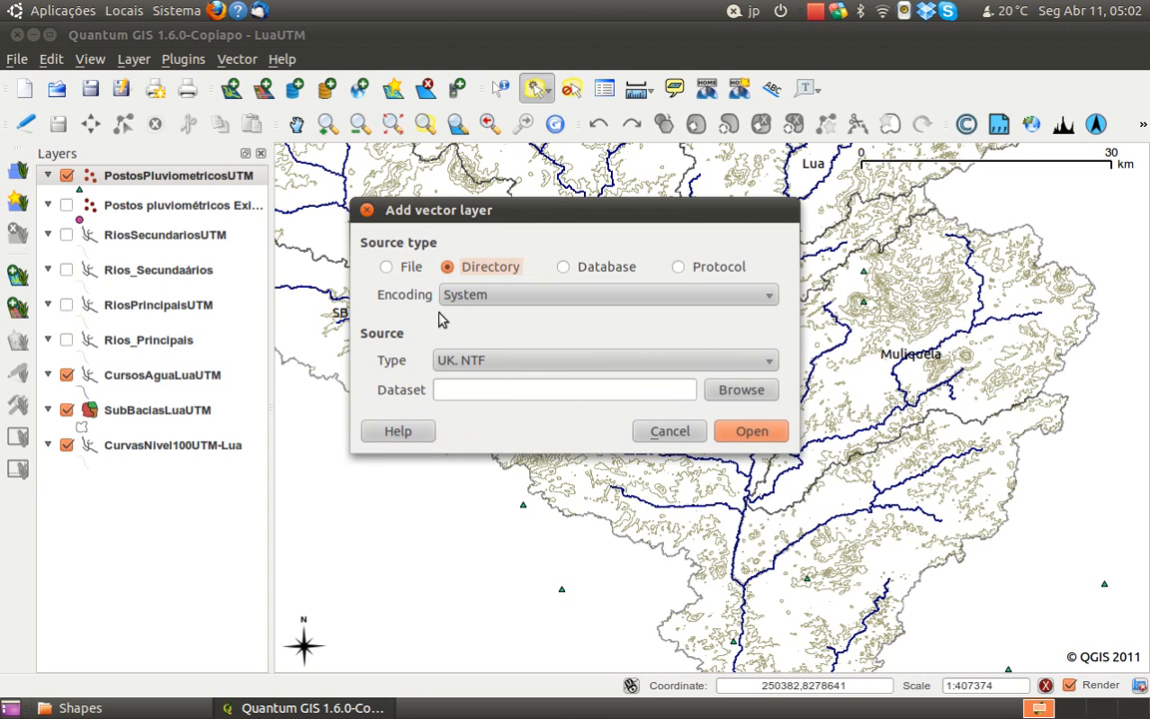
pyautogui.click(474, 362)
pyautogui.click(475, 365)
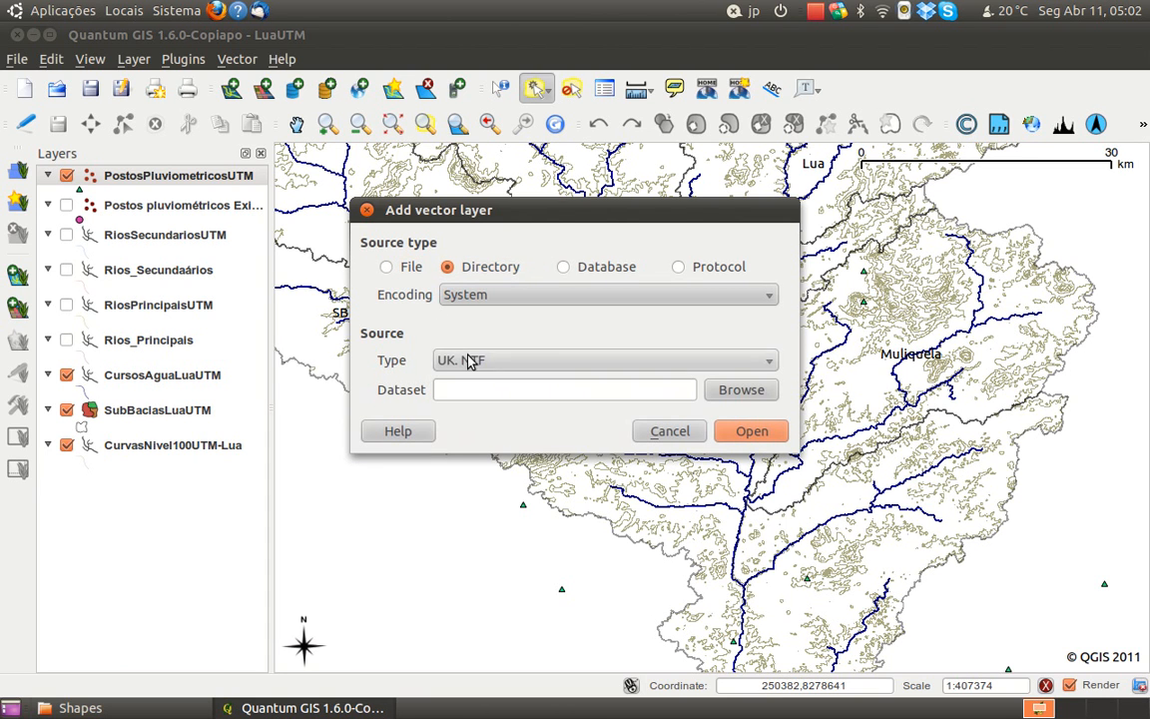
pyautogui.click(389, 268)
# Add the shapefiles GEO2_1_region.shp through GEO2_5_region.shp from the Geologia folder as vector layers
pyautogui.click(723, 370)
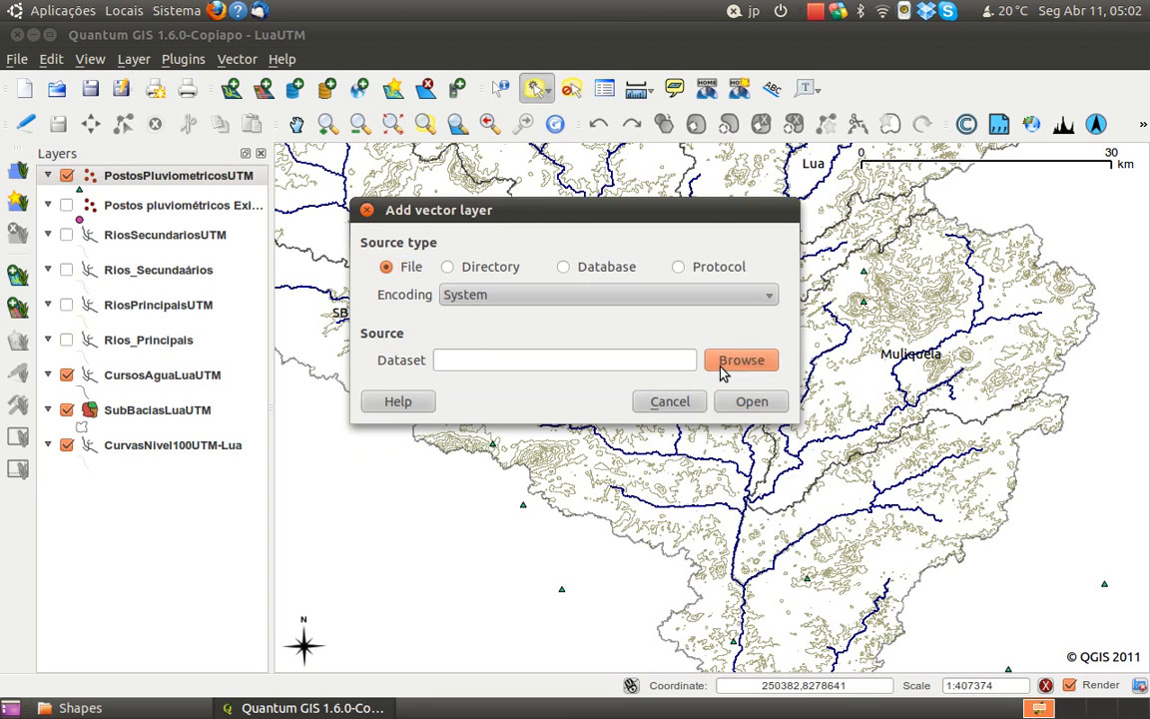
pyautogui.doubleClick(445, 299)
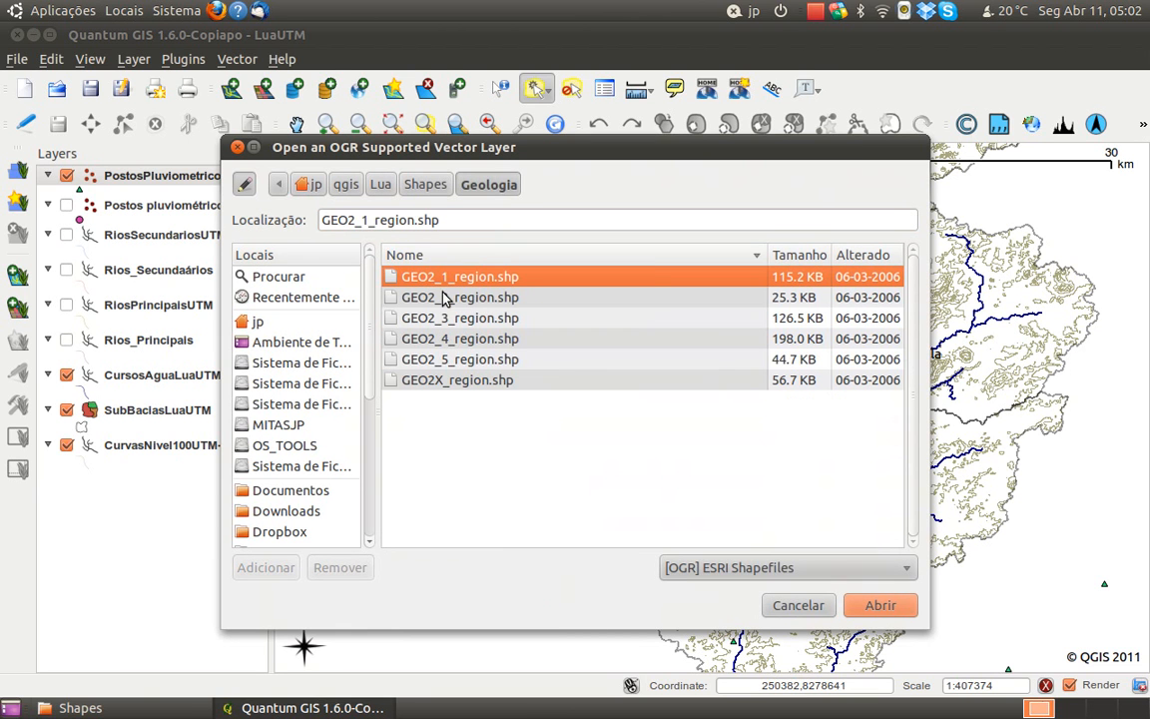
pyautogui.hotkey('shift', 'Down')
pyautogui.hotkey('shift', 'Down')
pyautogui.hotkey('shift', 'Down')
pyautogui.hotkey('shift', 'Down')
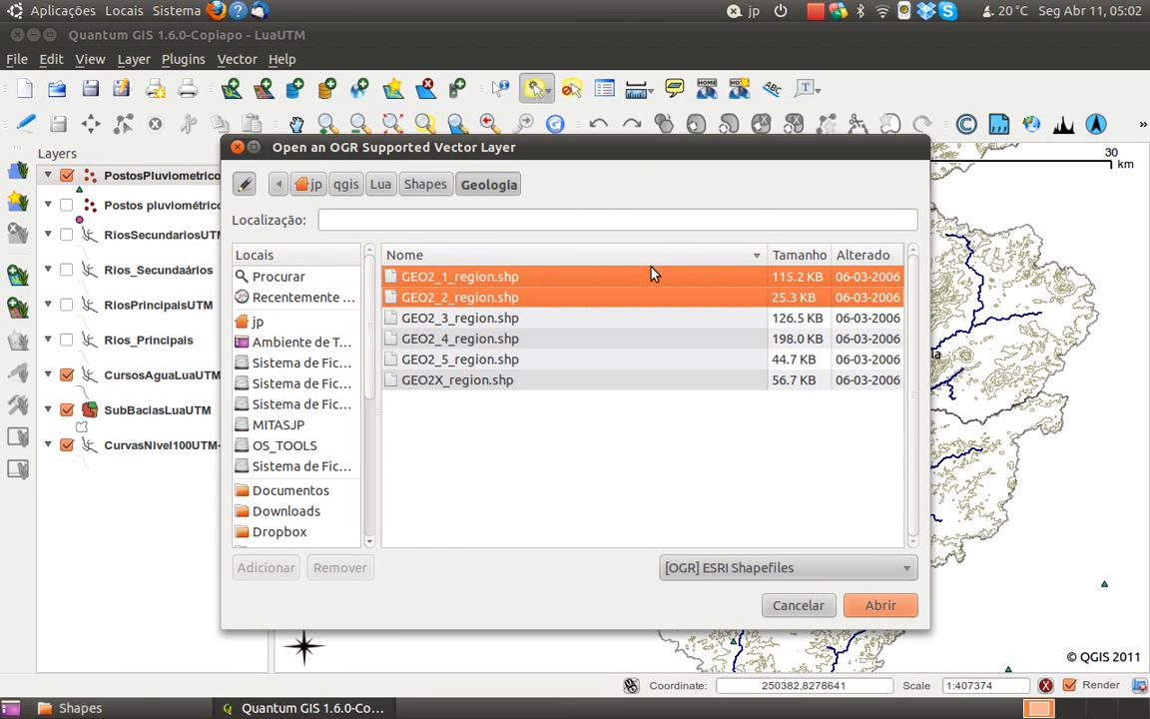
pyautogui.click(881, 605)
pyautogui.click(751, 403)
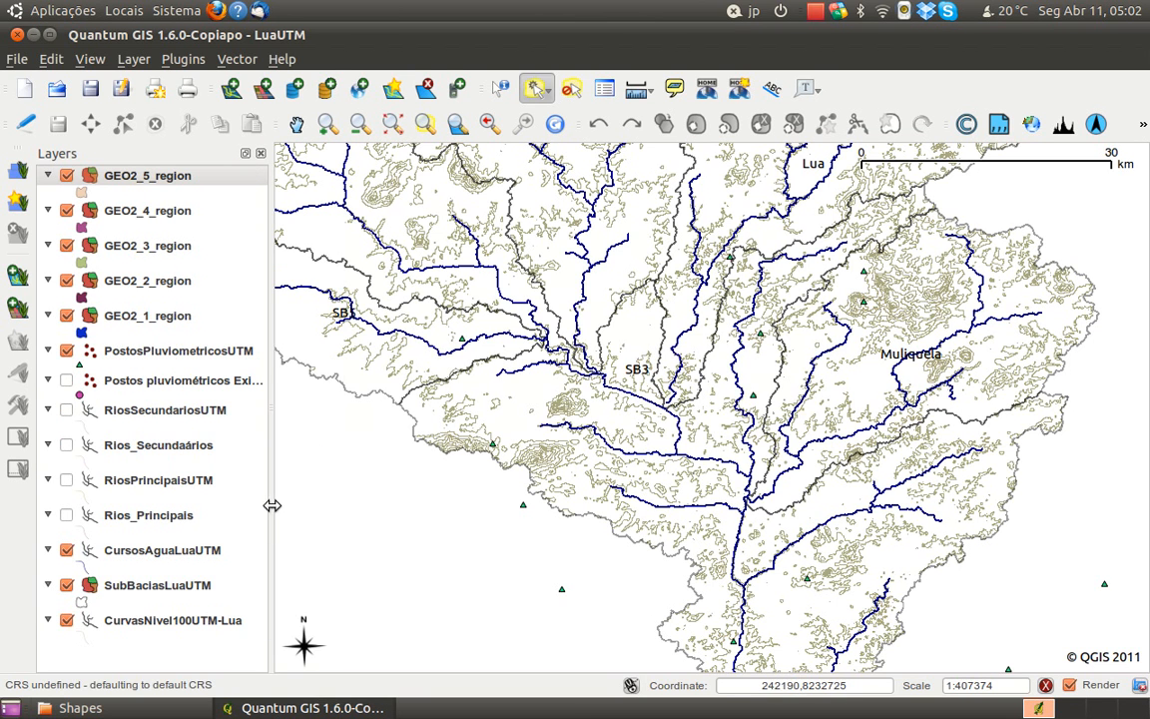
# Examine the GEO2_5_region to GEO2_1_region layers against the whole Lua basin and select GEO2_1_region
pyautogui.click(174, 185)
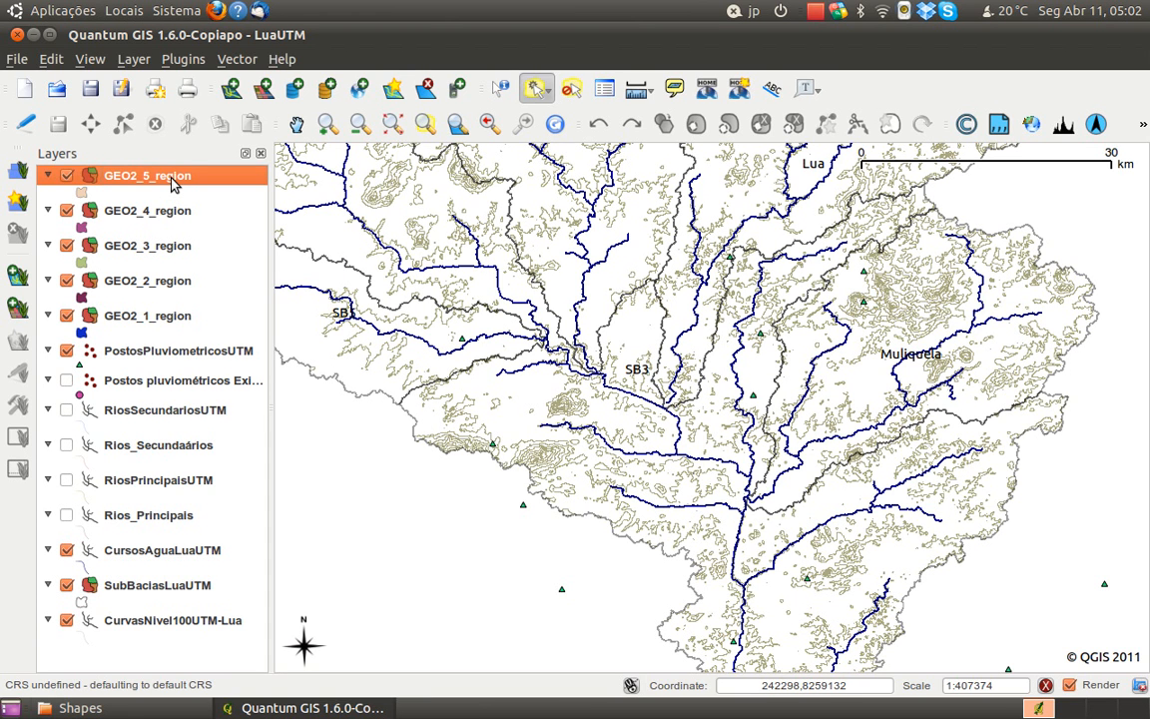
pyautogui.click(154, 317)
pyautogui.scroll(-1, 664, 305)
pyautogui.scroll(1, 669, 269)
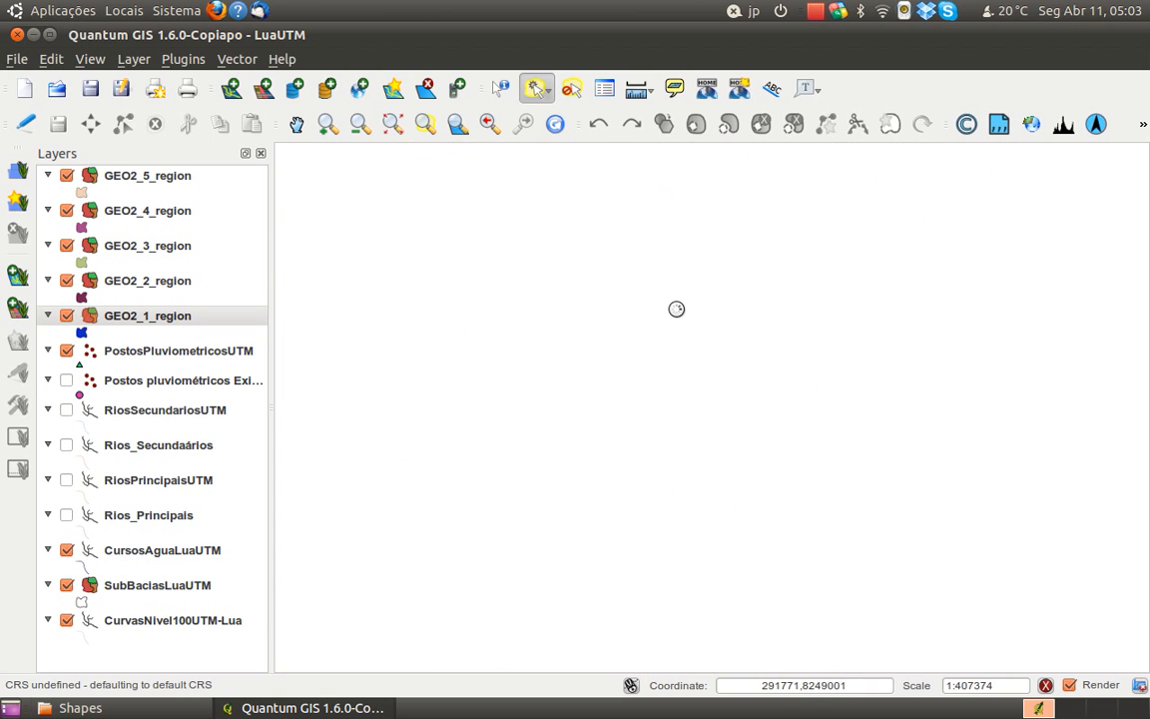
pyautogui.scroll(-1, 678, 313)
pyautogui.moveTo(660, 332)
pyautogui.mouseDown()
pyautogui.moveTo(650, 326)
pyautogui.moveTo(641, 346)
pyautogui.mouseUp()
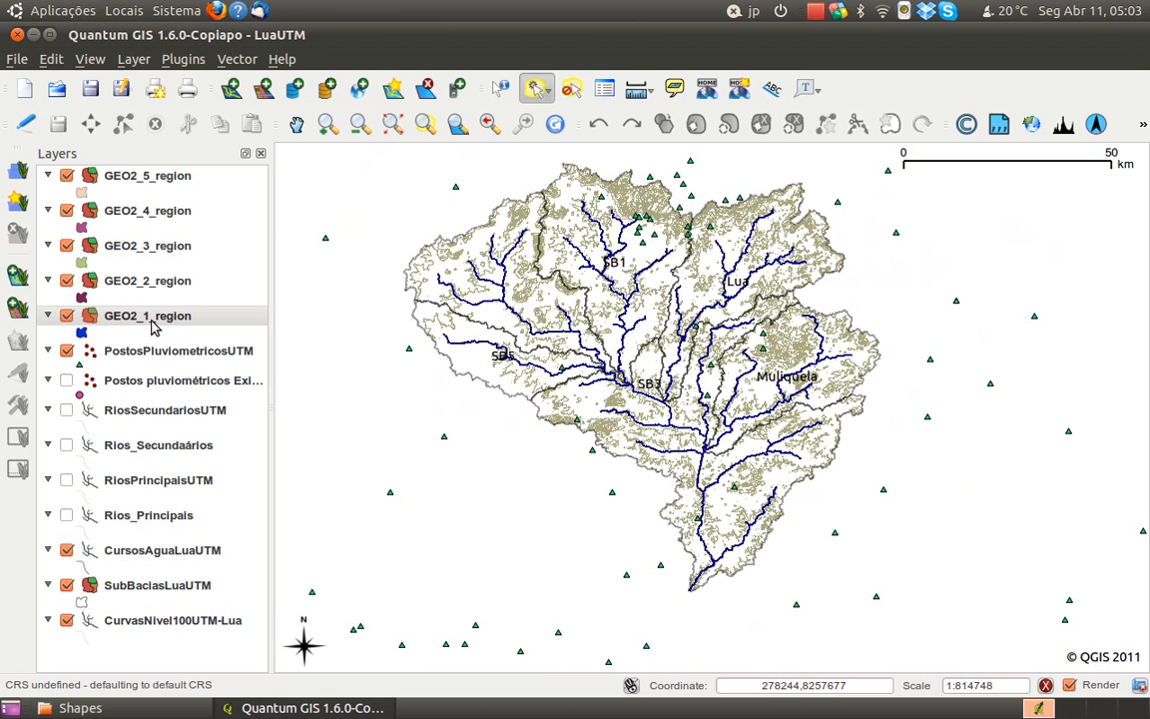
pyautogui.rightClick(155, 321)
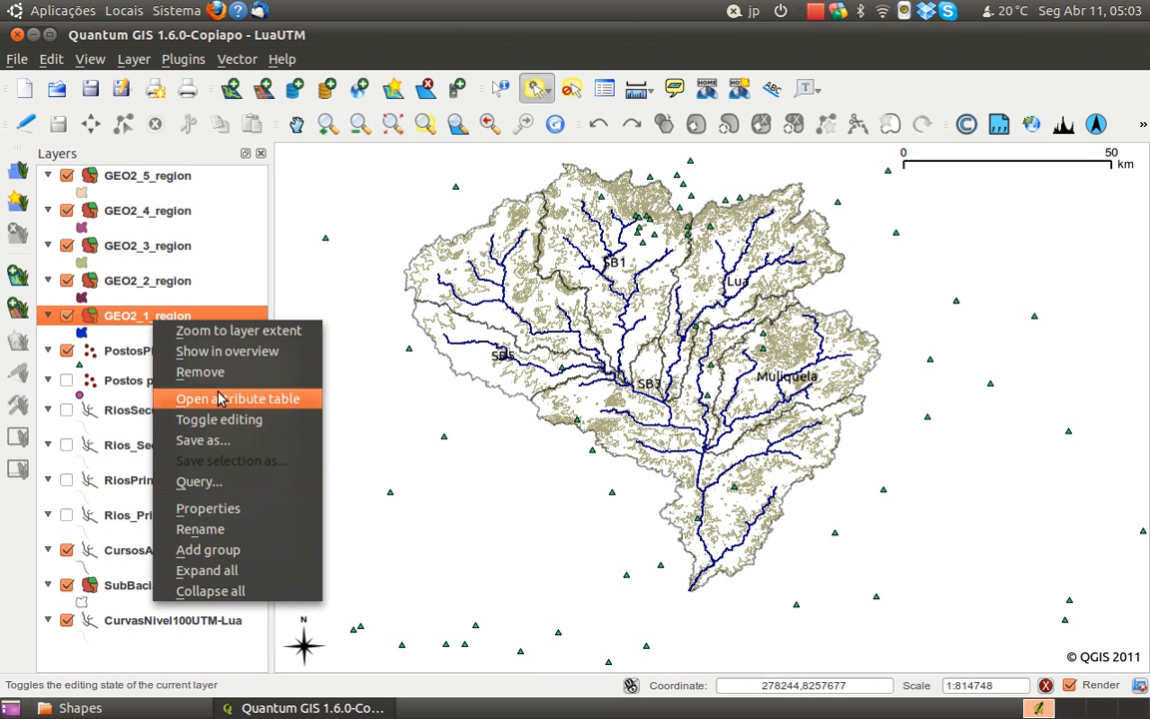
pyautogui.click(119, 315)
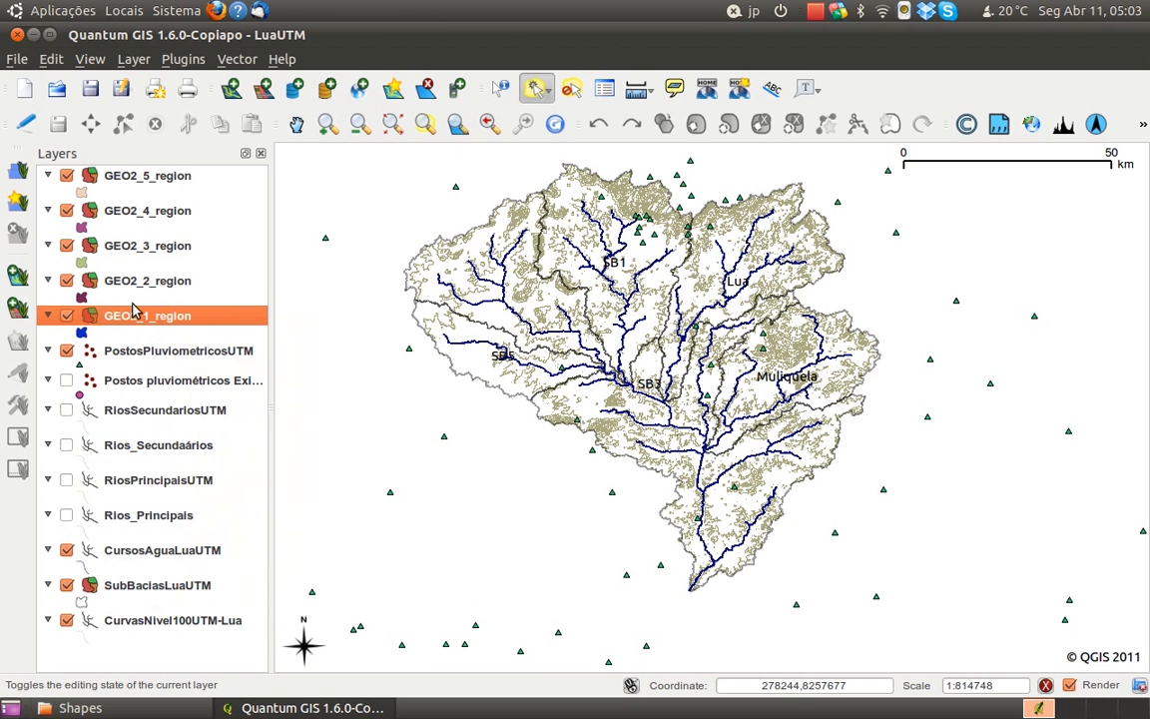
# Set up an export of GEO2_1_region to a new projection with Moznet / UTM zone 37S as the output CRS
pyautogui.click(255, 60)
pyautogui.moveTo(355, 162)
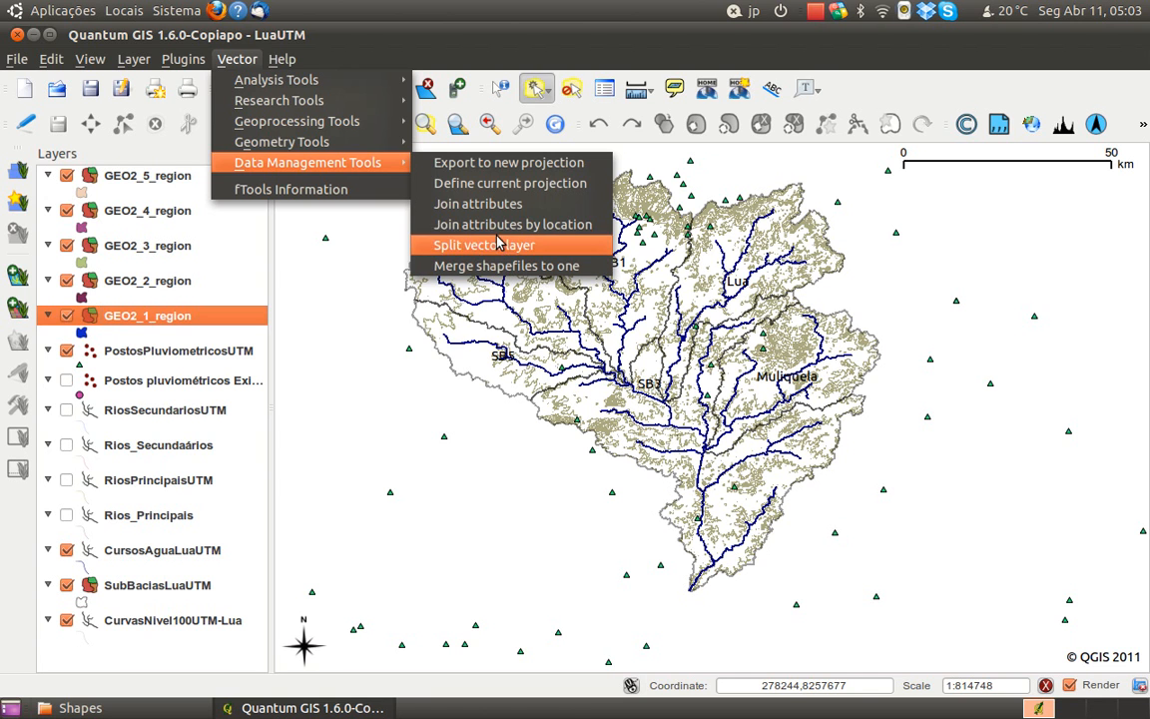
pyautogui.click(479, 162)
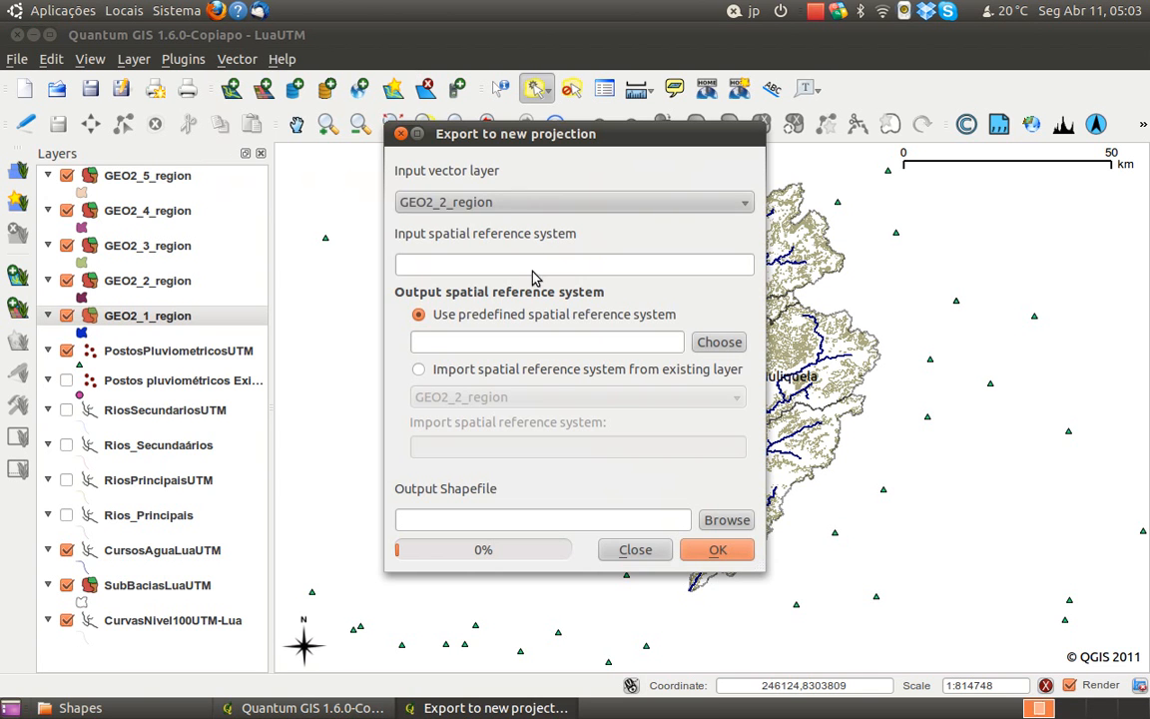
pyautogui.click(516, 203)
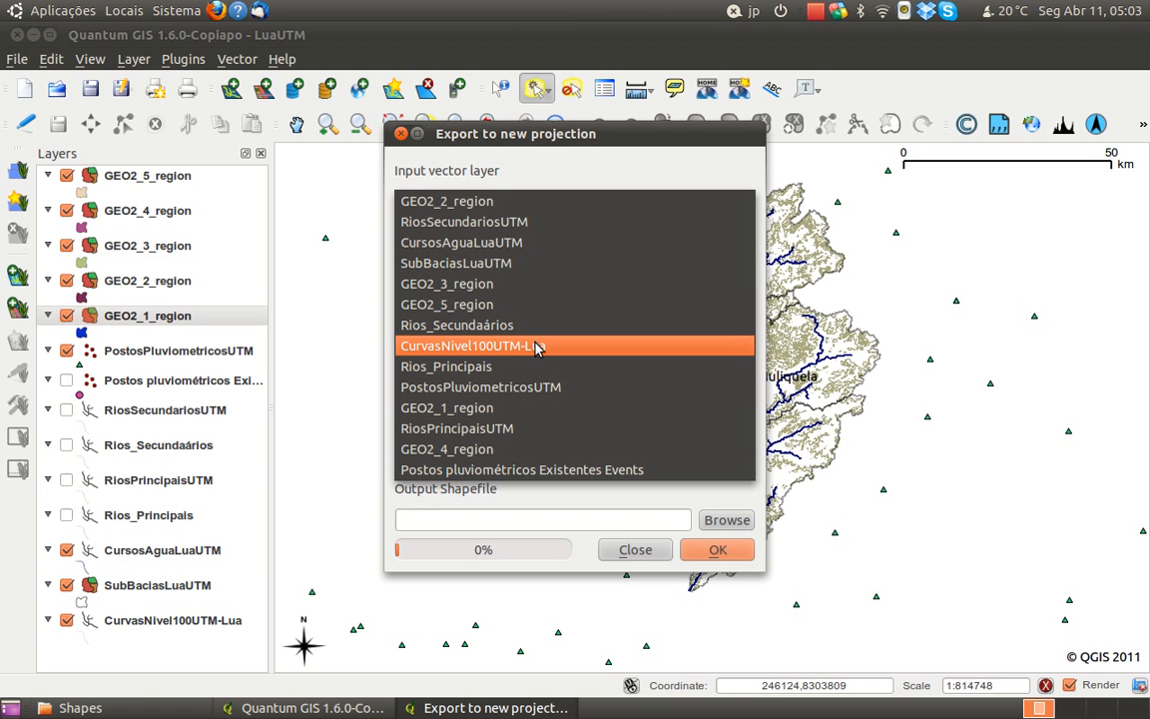
pyautogui.click(509, 402)
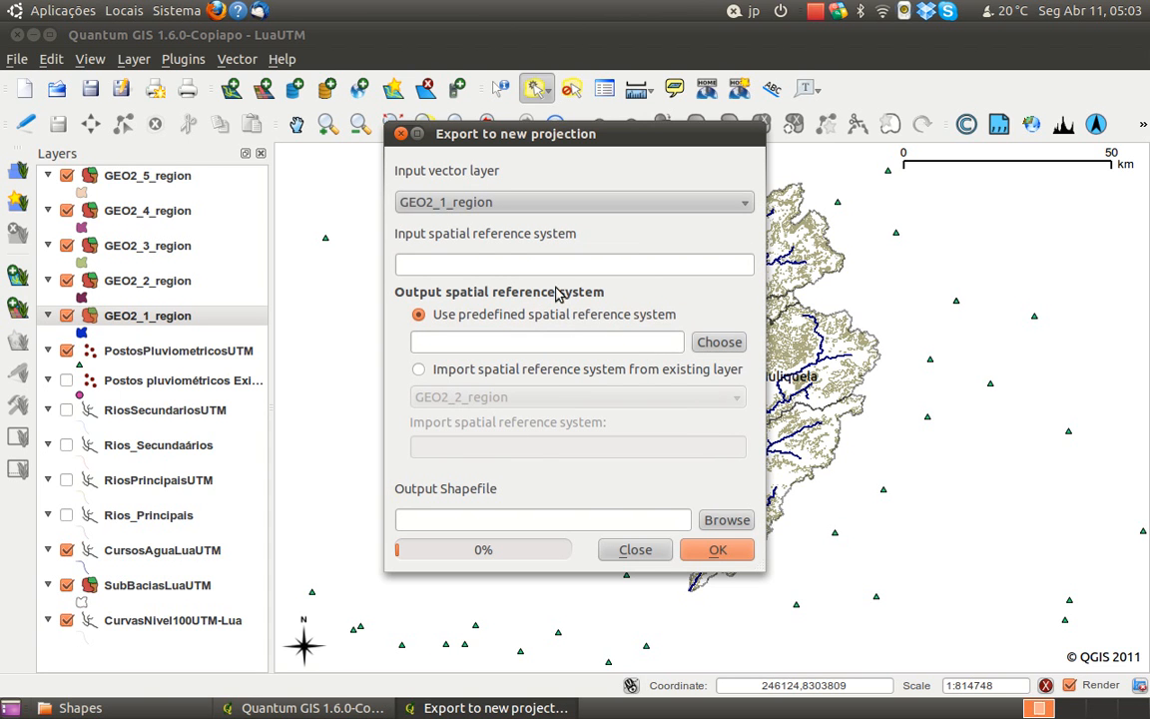
pyautogui.click(702, 350)
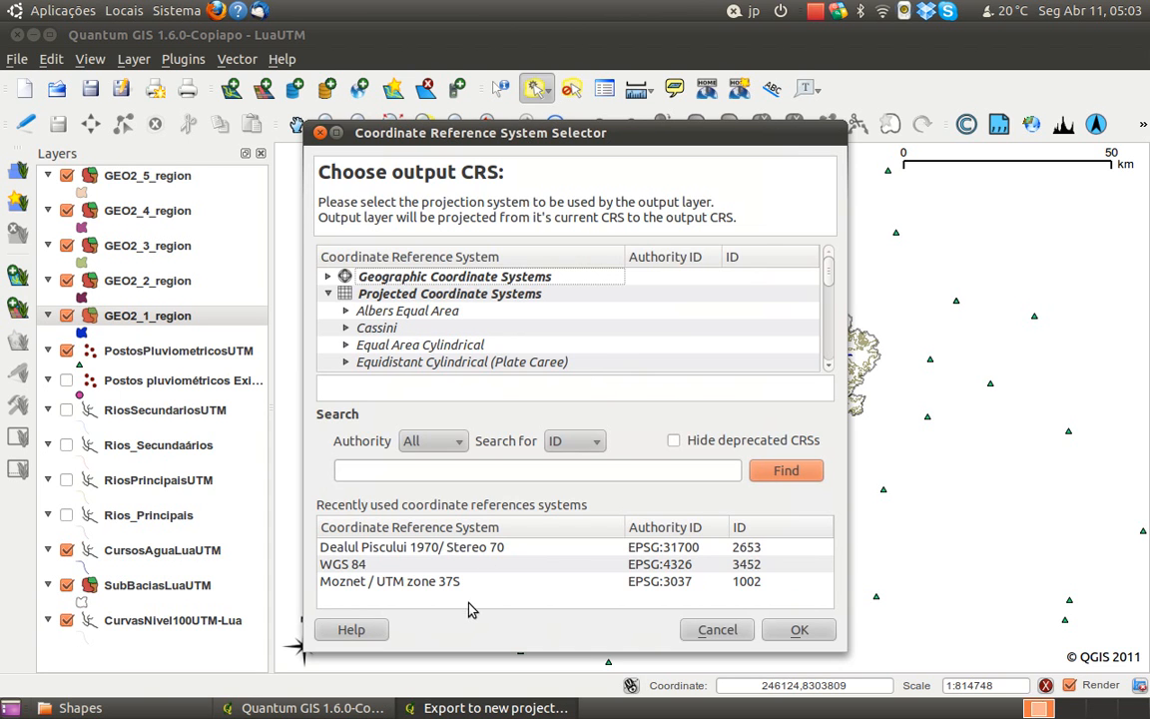
pyautogui.click(451, 583)
pyautogui.click(799, 629)
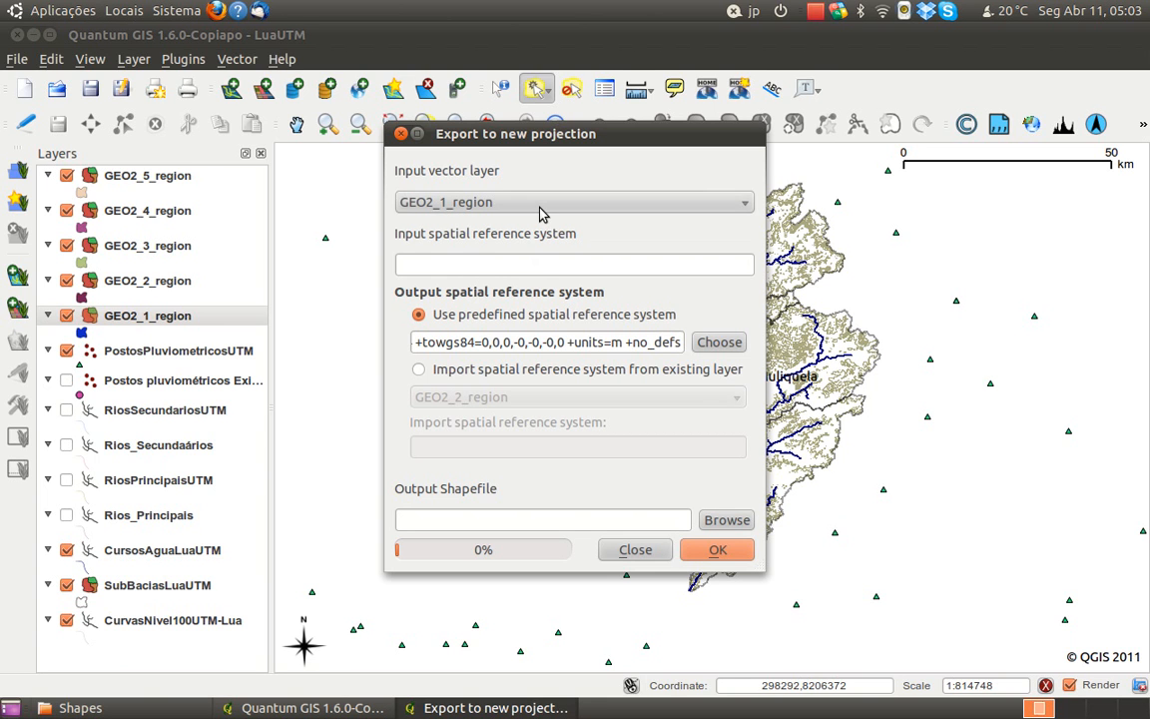
# Export the reprojected layer as Geo1.shp in the Shapes folder and add it to the project
pyautogui.click(541, 266)
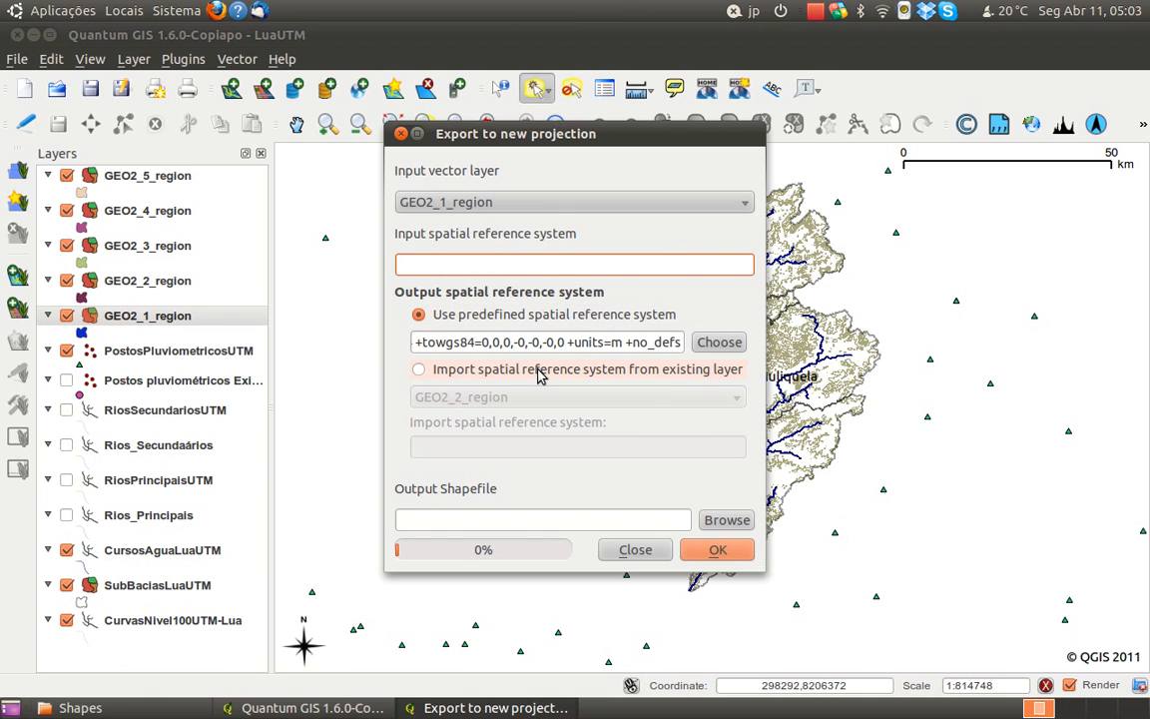
pyautogui.click(719, 521)
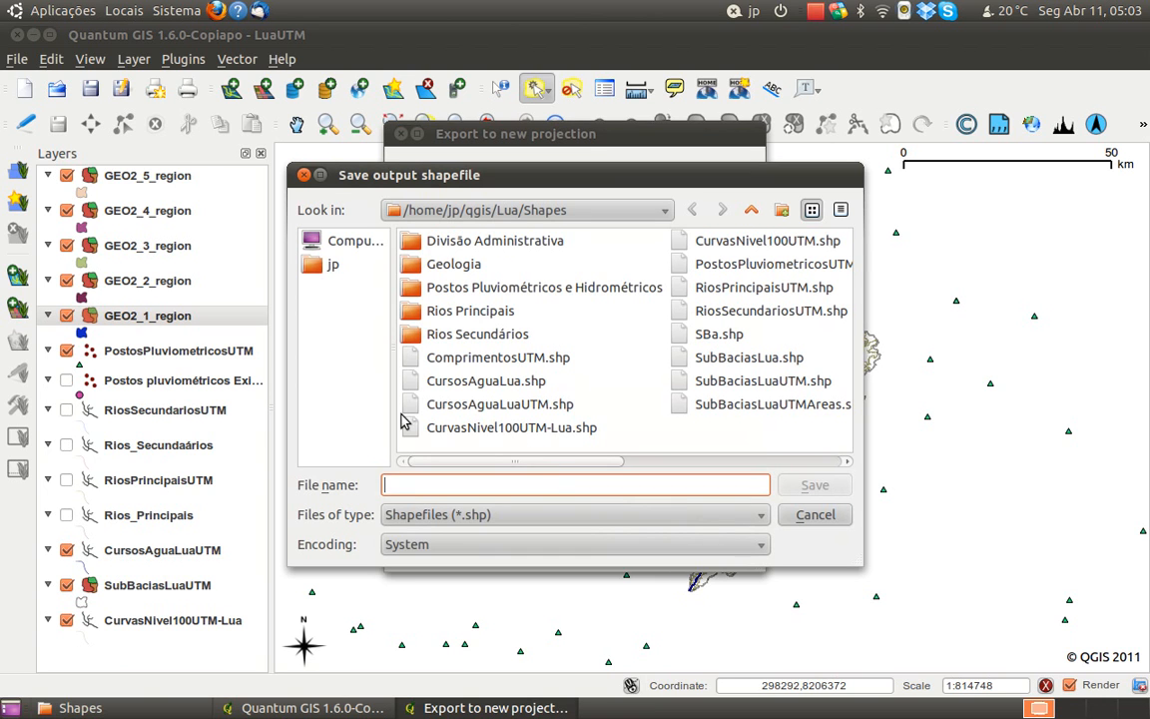
pyautogui.write('G')
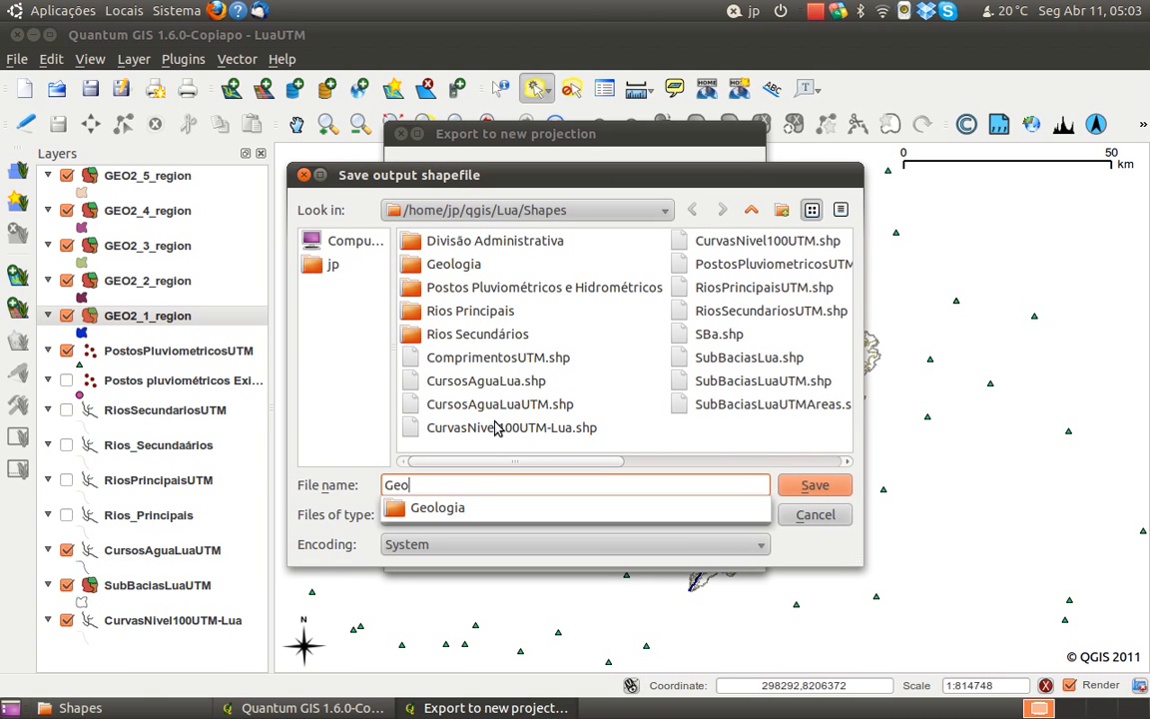
pyautogui.write('eo1')
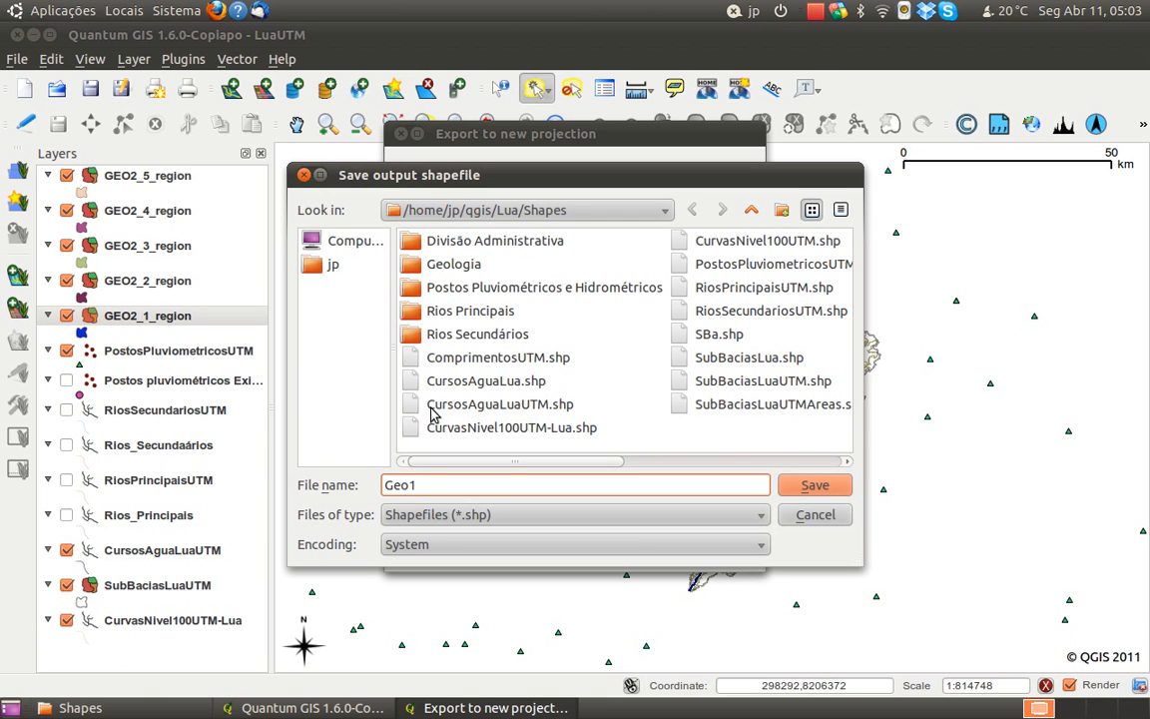
pyautogui.click(826, 489)
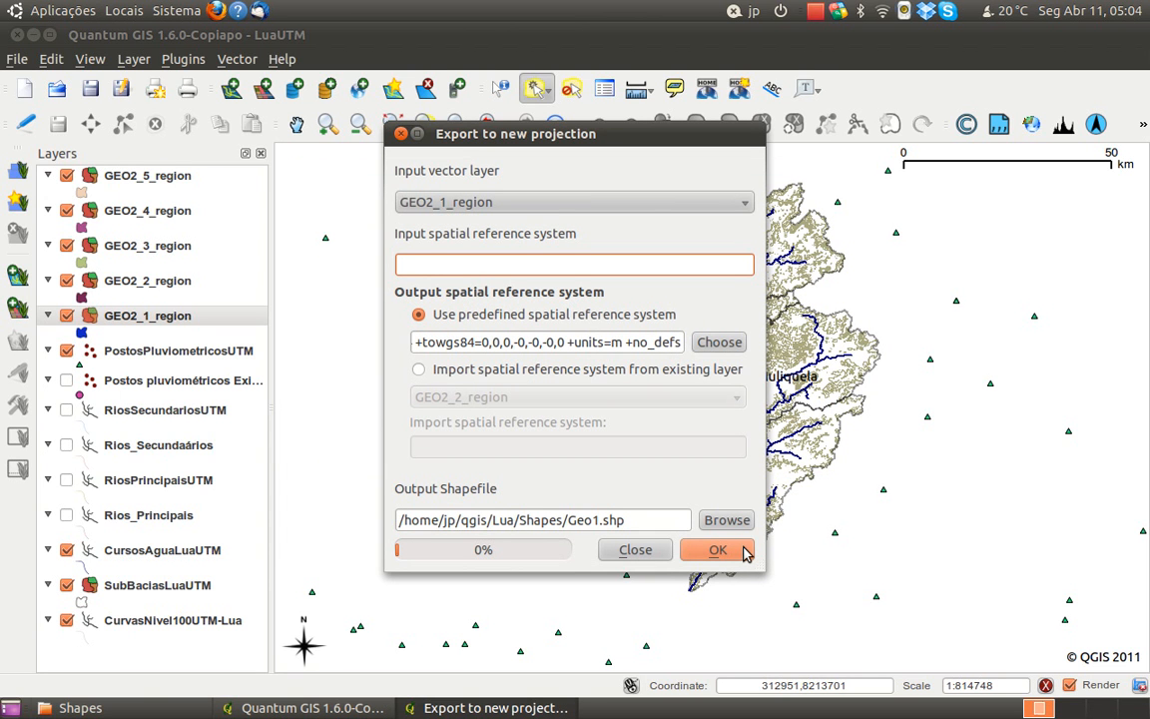
pyautogui.click(717, 550)
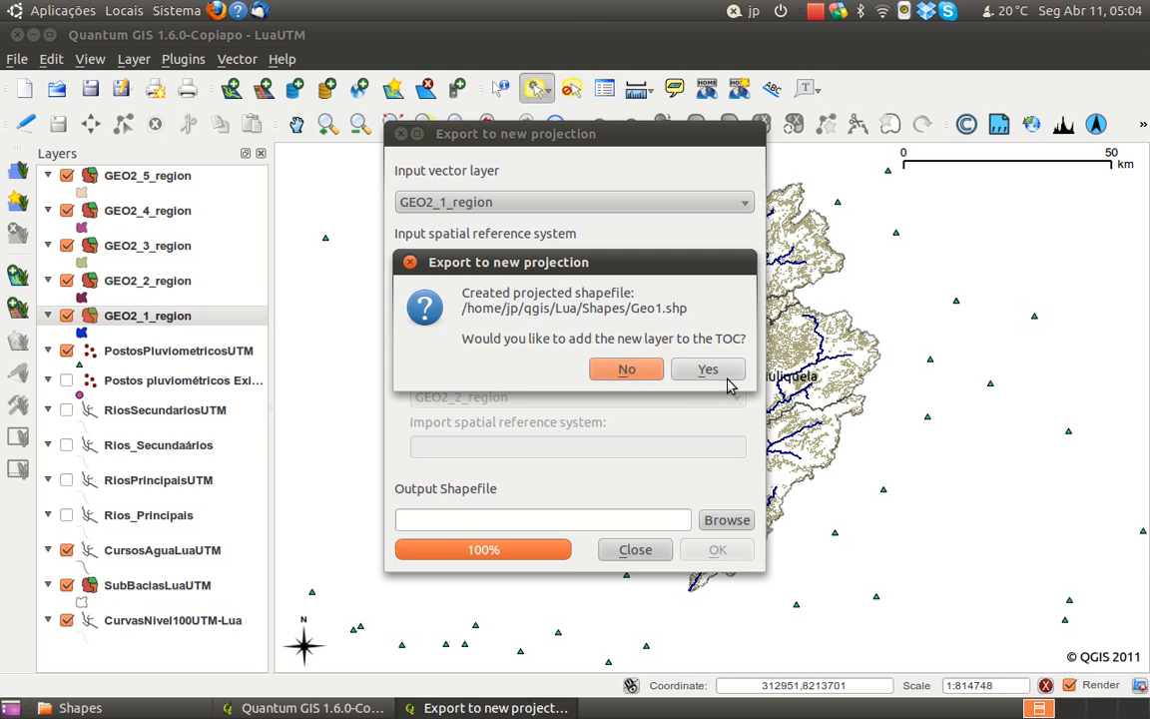
pyautogui.click(724, 371)
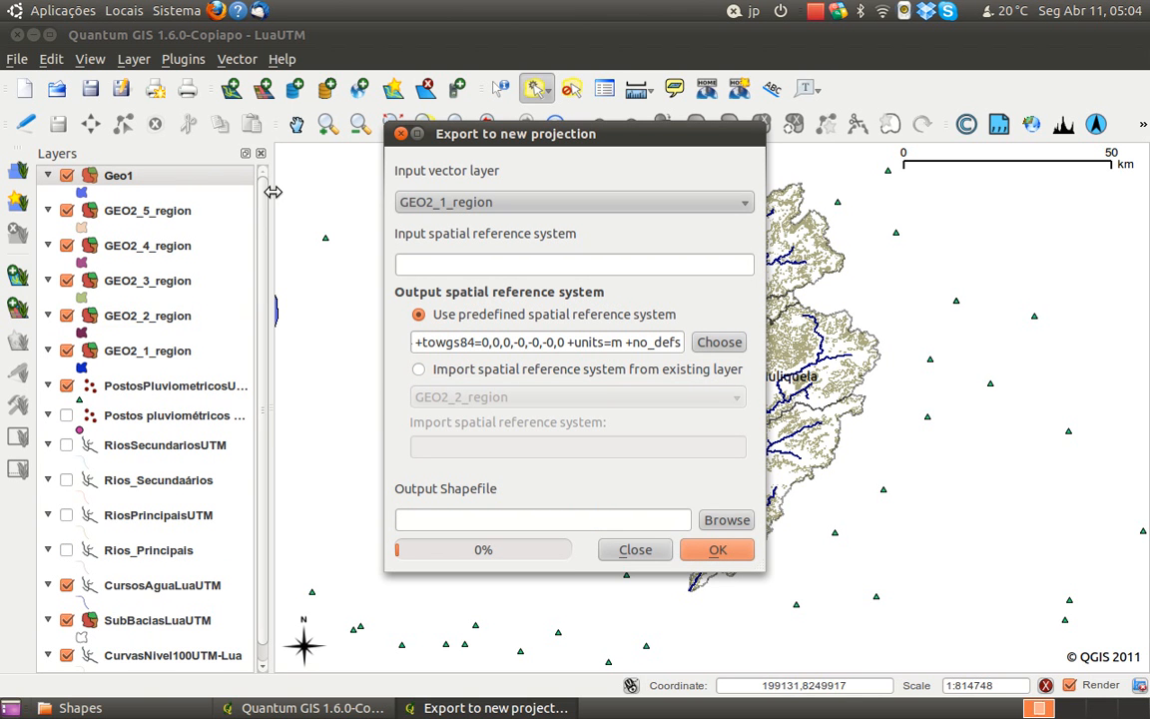
# Examine where the Geo1 polygons lie relative to the Lua basin and its surroundings
pyautogui.moveTo(472, 137); pyautogui.dragTo(767, 183)
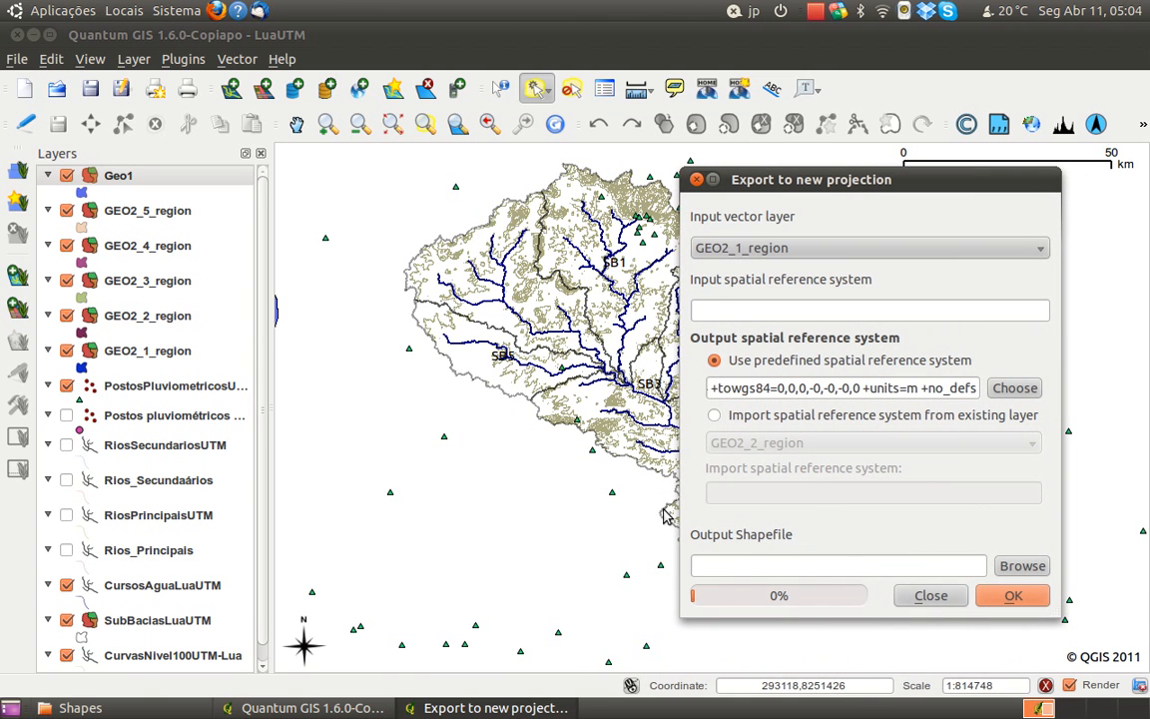
pyautogui.moveTo(421, 351); pyautogui.dragTo(503, 346)
pyautogui.moveTo(385, 337); pyautogui.dragTo(533, 397)
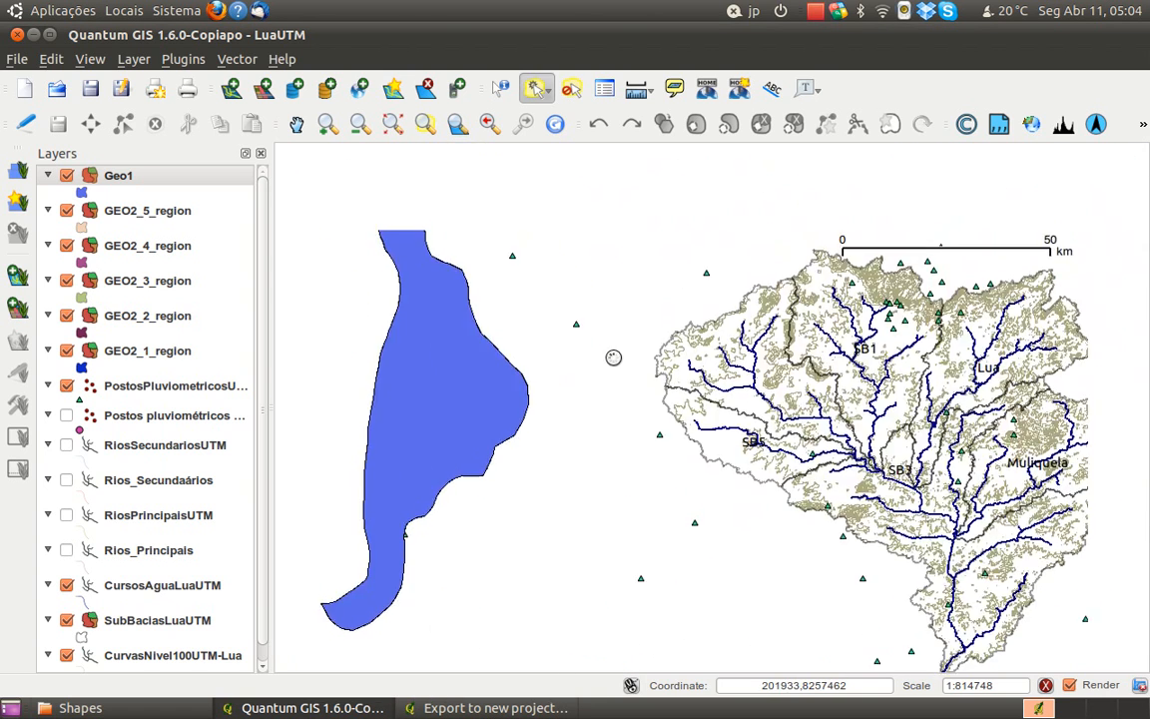
pyautogui.scroll(-1, 627, 388)
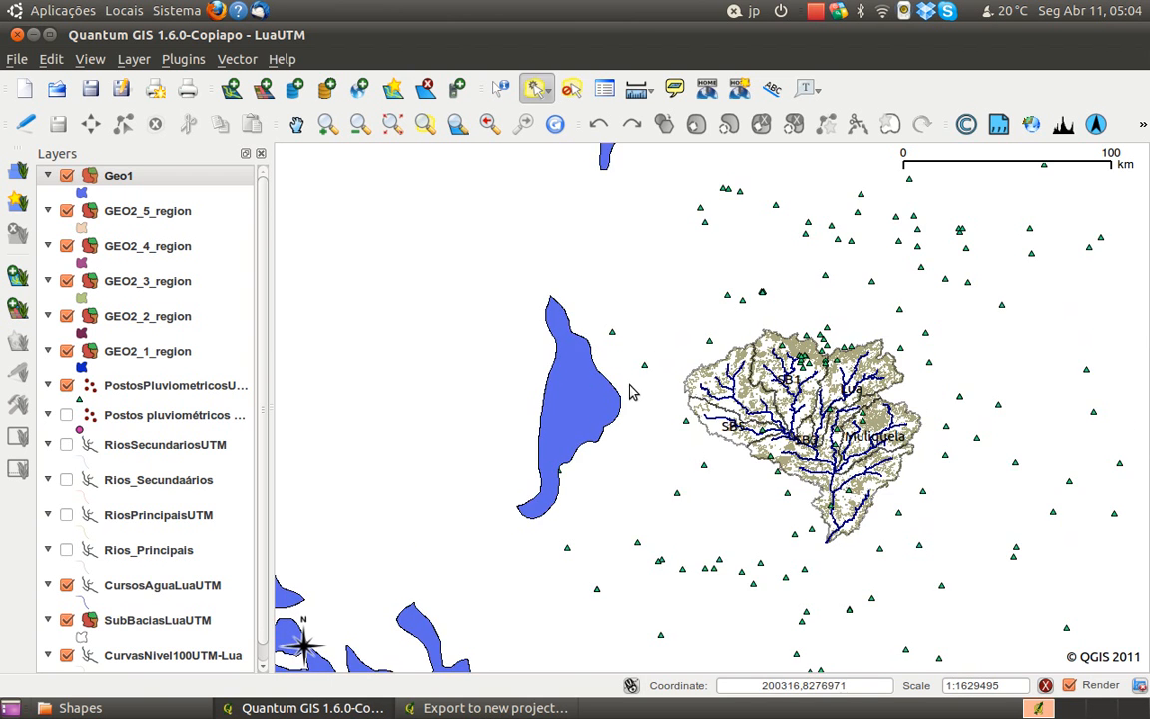
pyautogui.moveTo(696, 520); pyautogui.dragTo(680, 378)
pyautogui.moveTo(633, 534); pyautogui.dragTo(580, 402)
pyautogui.moveTo(793, 363); pyautogui.dragTo(719, 577)
pyautogui.moveTo(755, 502); pyautogui.dragTo(655, 507)
pyautogui.scroll(1, 654, 431)
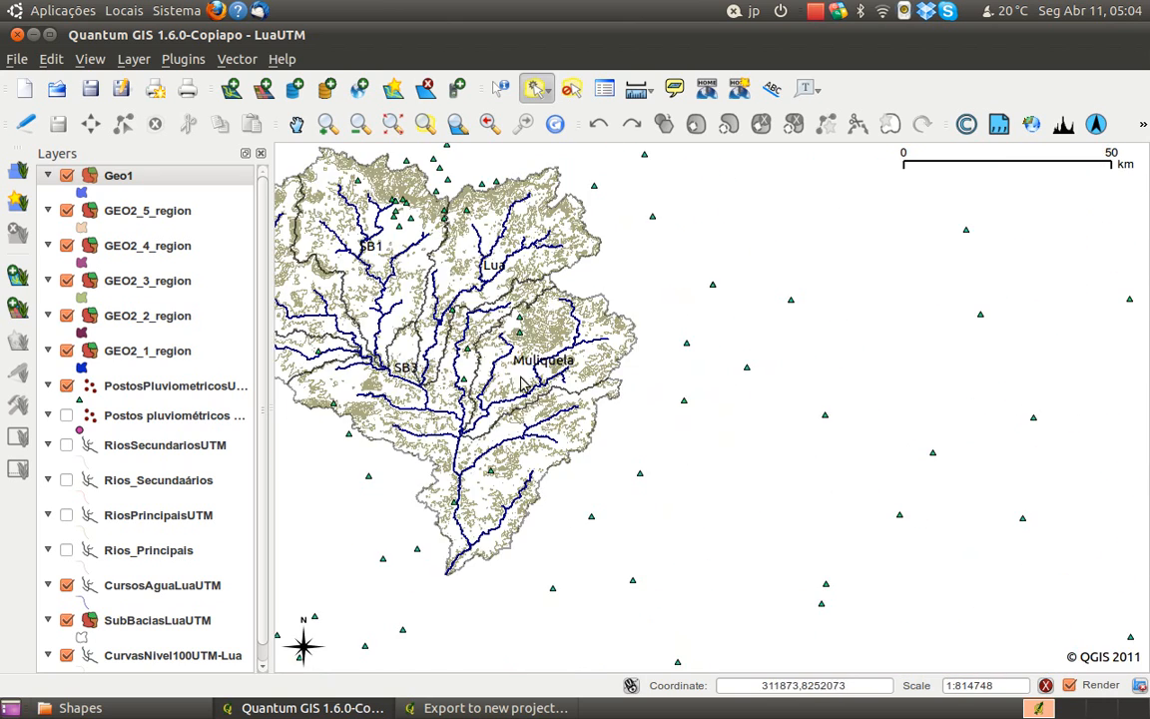
pyautogui.scroll(1, 544, 379)
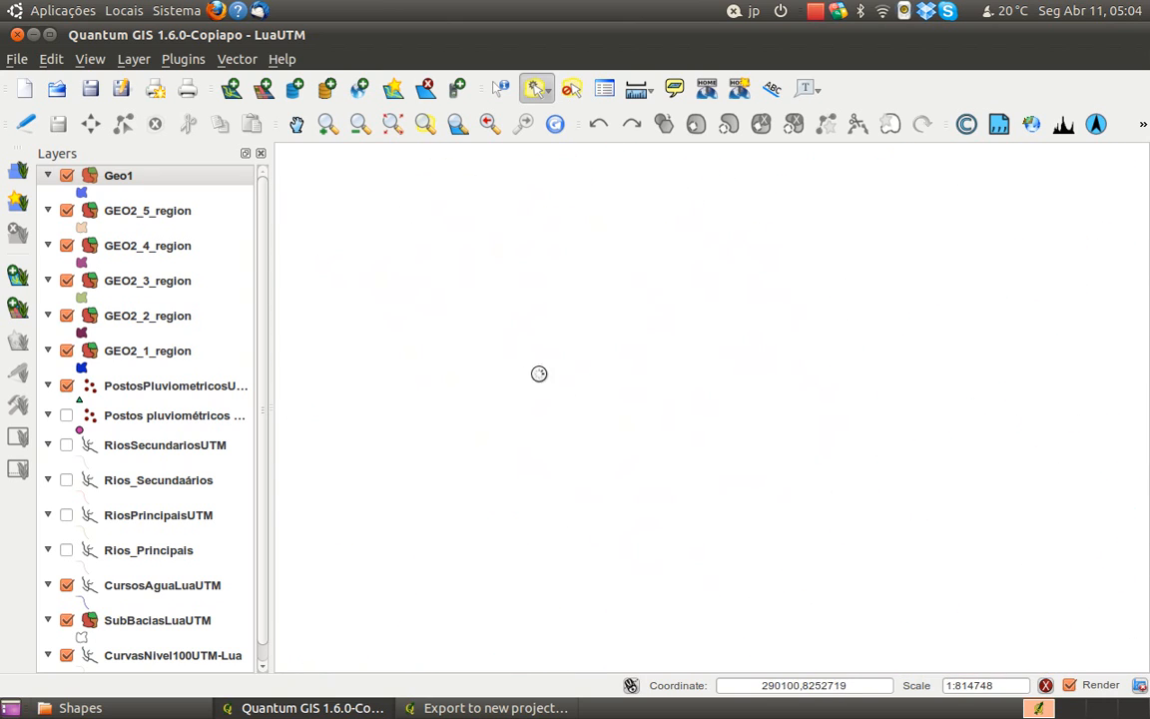
pyautogui.scroll(-1, 694, 446)
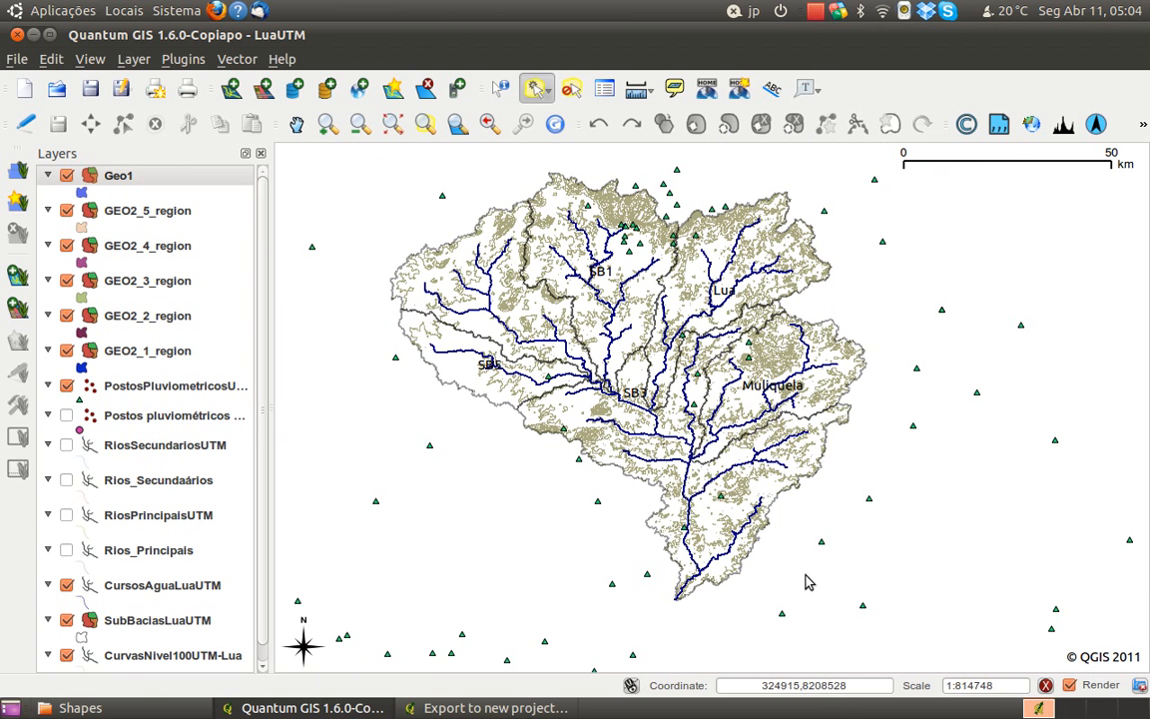
# Export GEO2_2_region with the same output projection as Geo2.shp and add it to the project
pyautogui.click(489, 708)
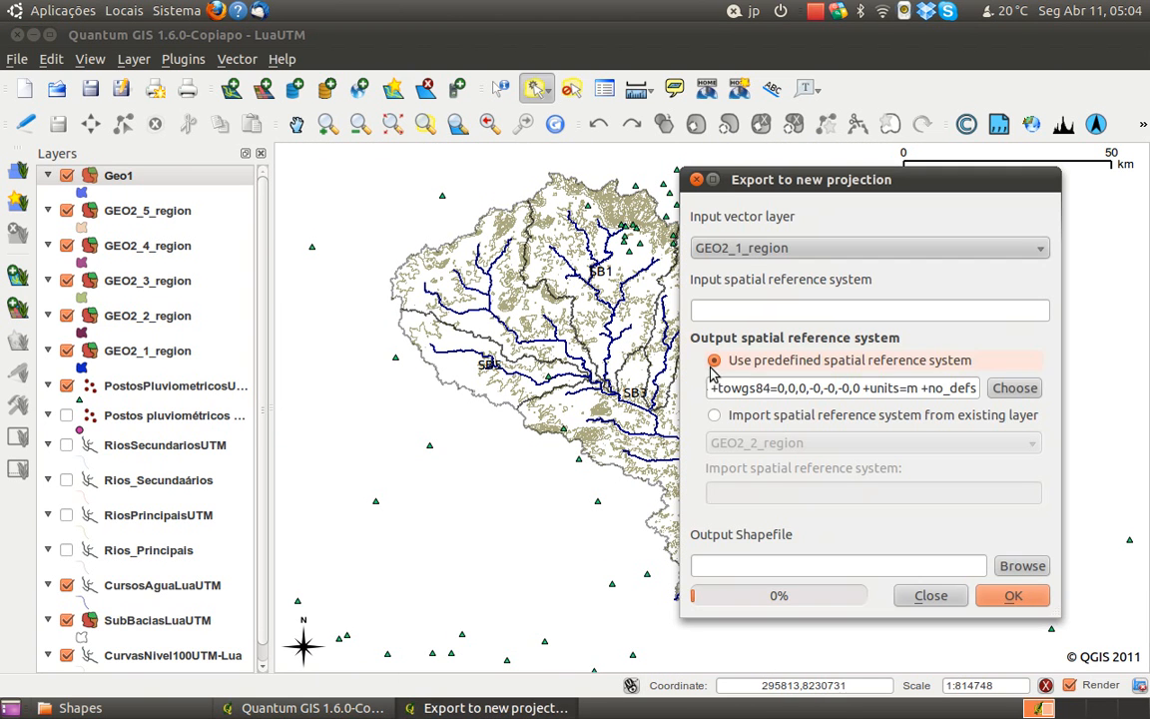
pyautogui.click(759, 248)
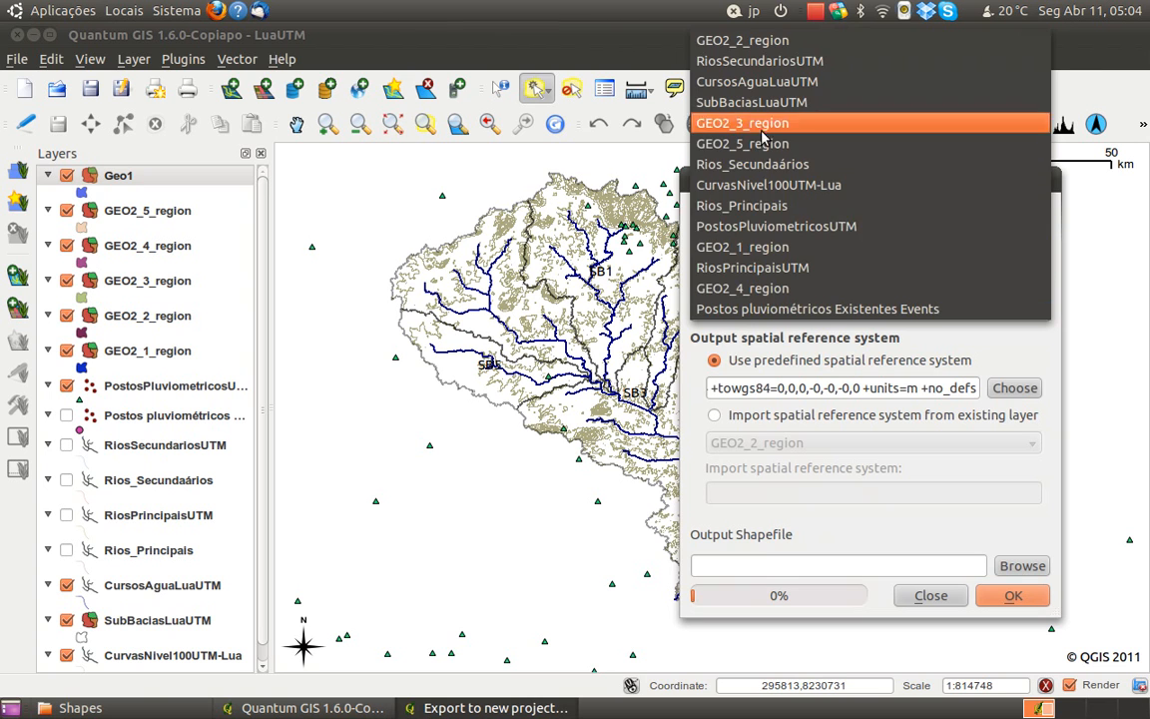
pyautogui.click(757, 40)
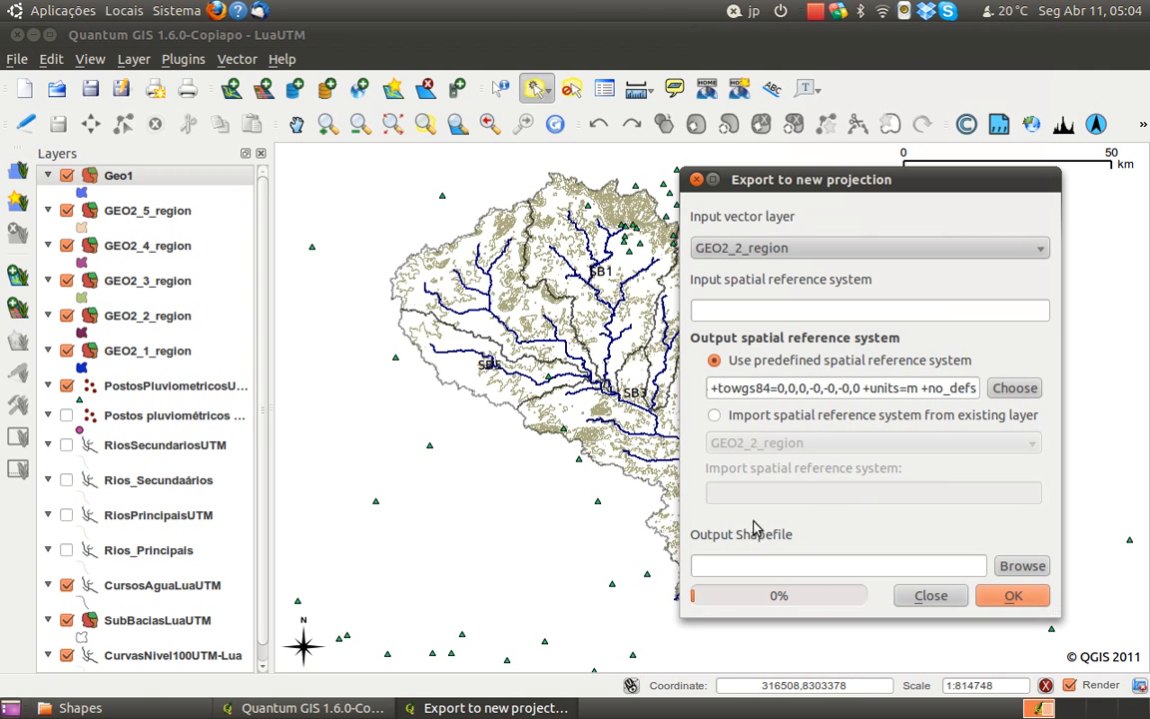
pyautogui.click(1022, 566)
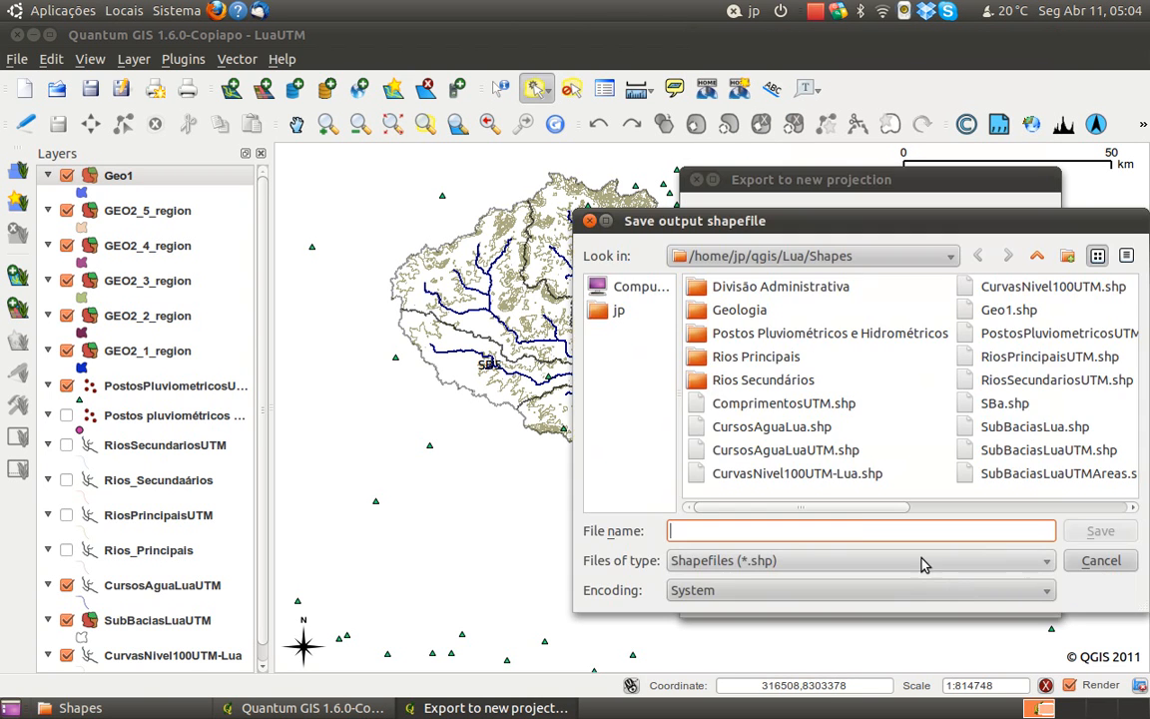
pyautogui.click(1009, 311)
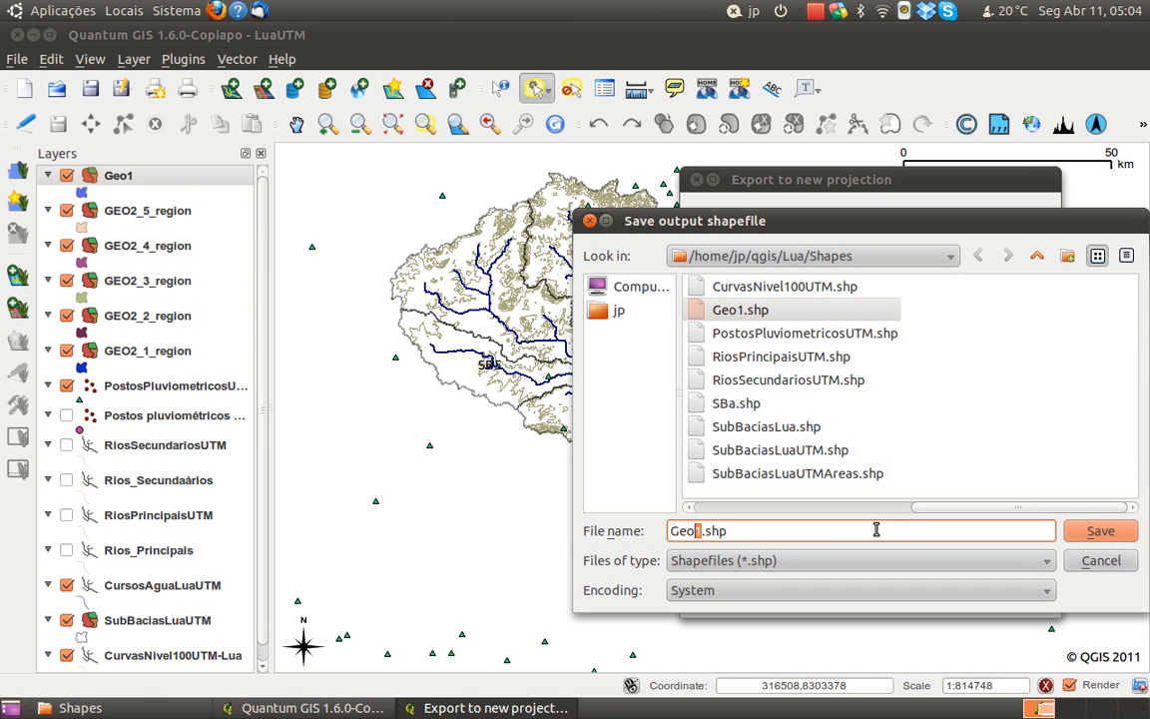
pyautogui.write('2')
pyautogui.click(1098, 530)
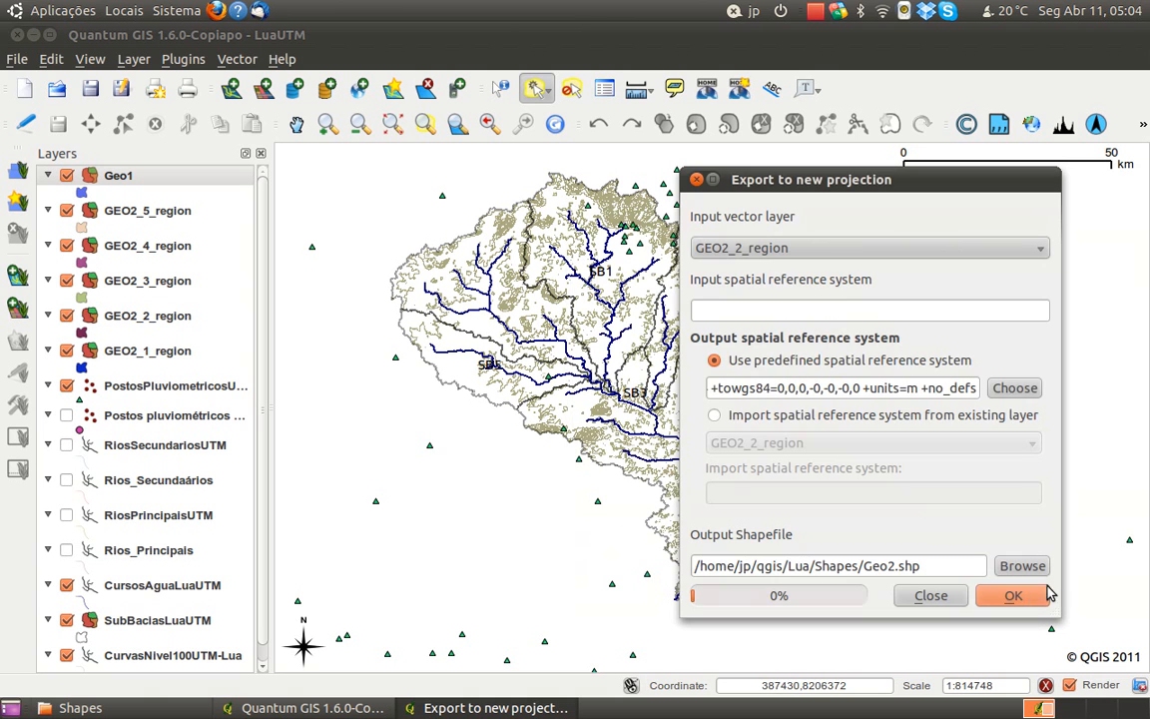
pyautogui.click(1014, 596)
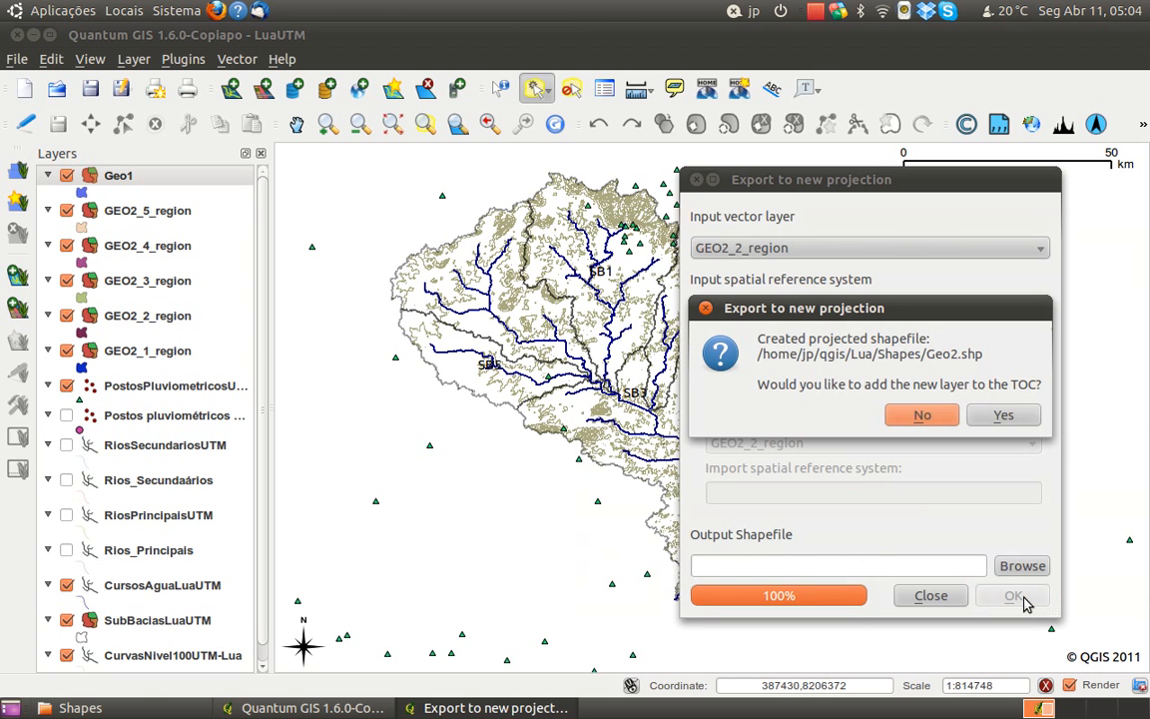
pyautogui.click(1034, 413)
# Hide the original GEO2_1_region and GEO2_2_region layers
pyautogui.moveTo(944, 190); pyautogui.dragTo(706, 192)
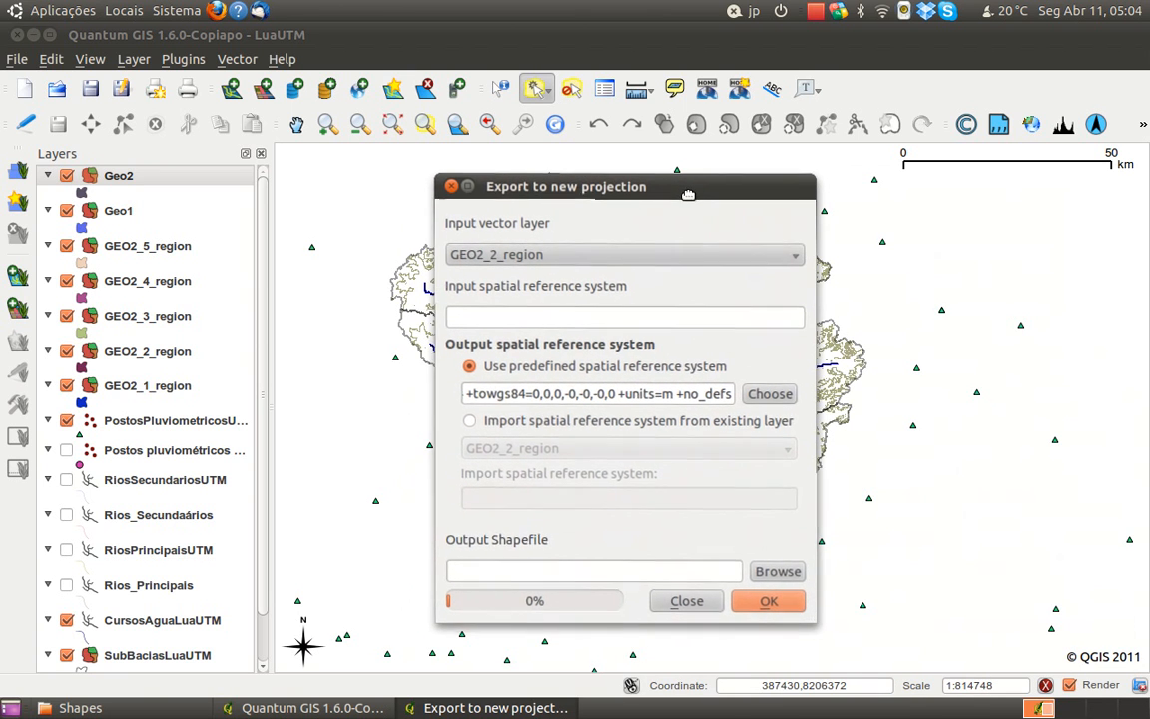
pyautogui.click(66, 386)
pyautogui.click(66, 352)
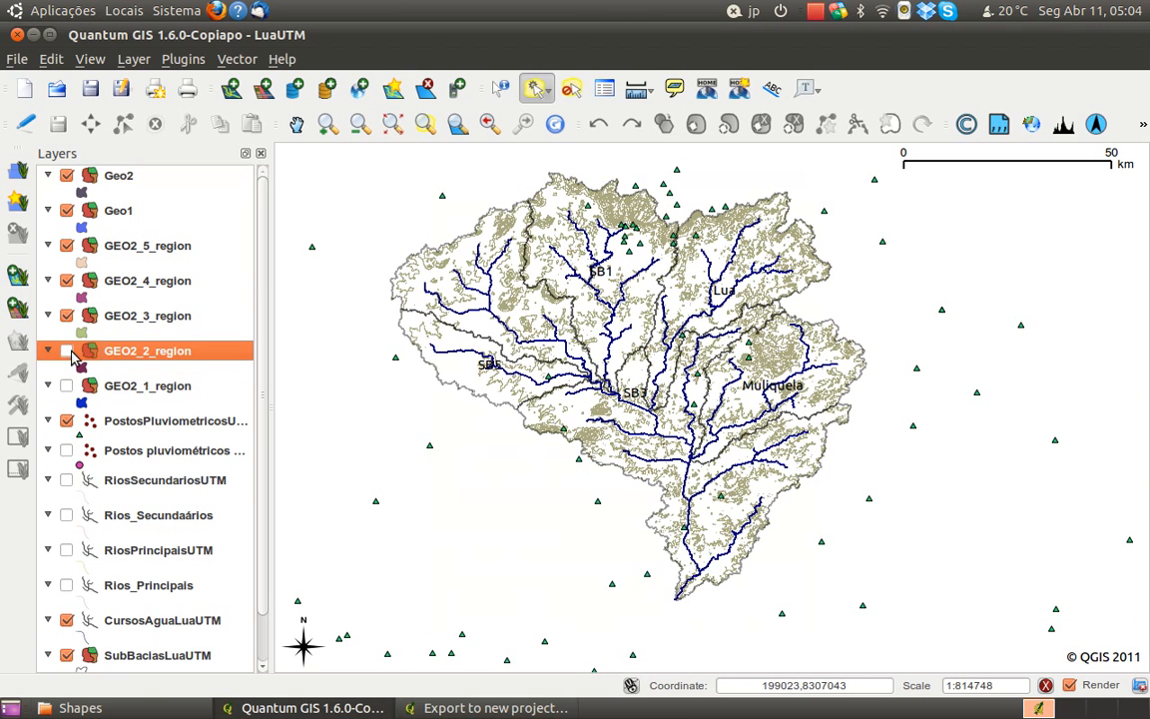
# Export GEO2_3_region with the same output projection as Geo3.shp in the Shapes folder and add it to the project
pyautogui.click(545, 708)
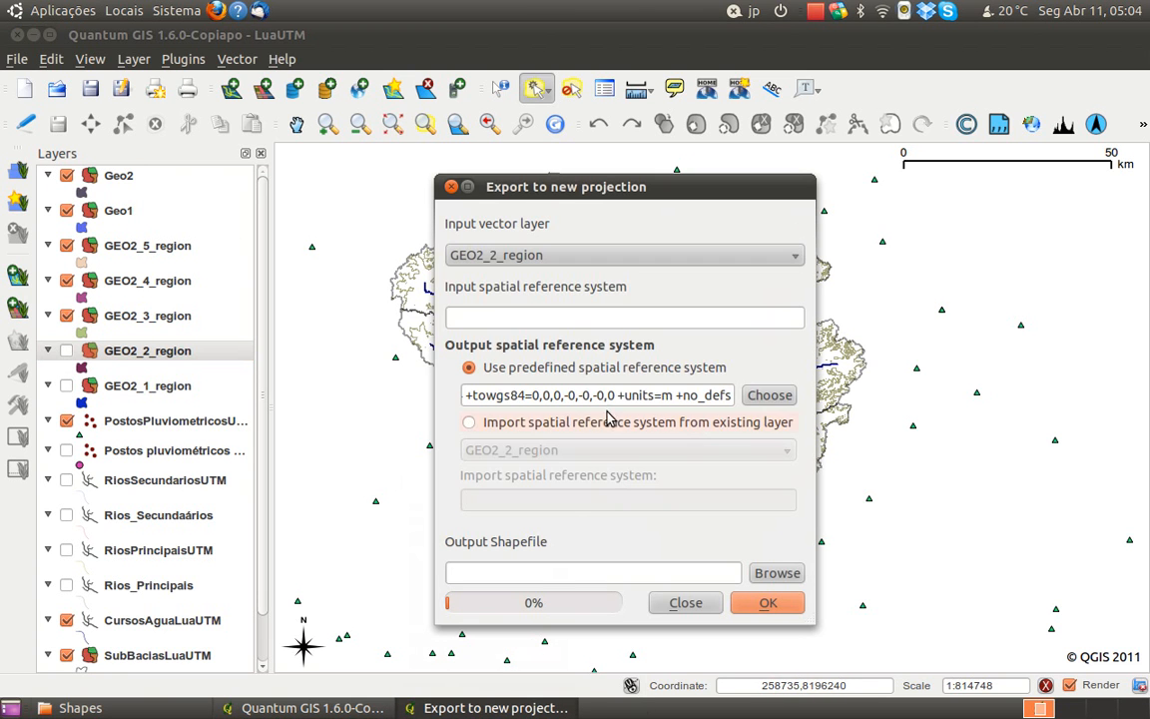
pyautogui.click(629, 256)
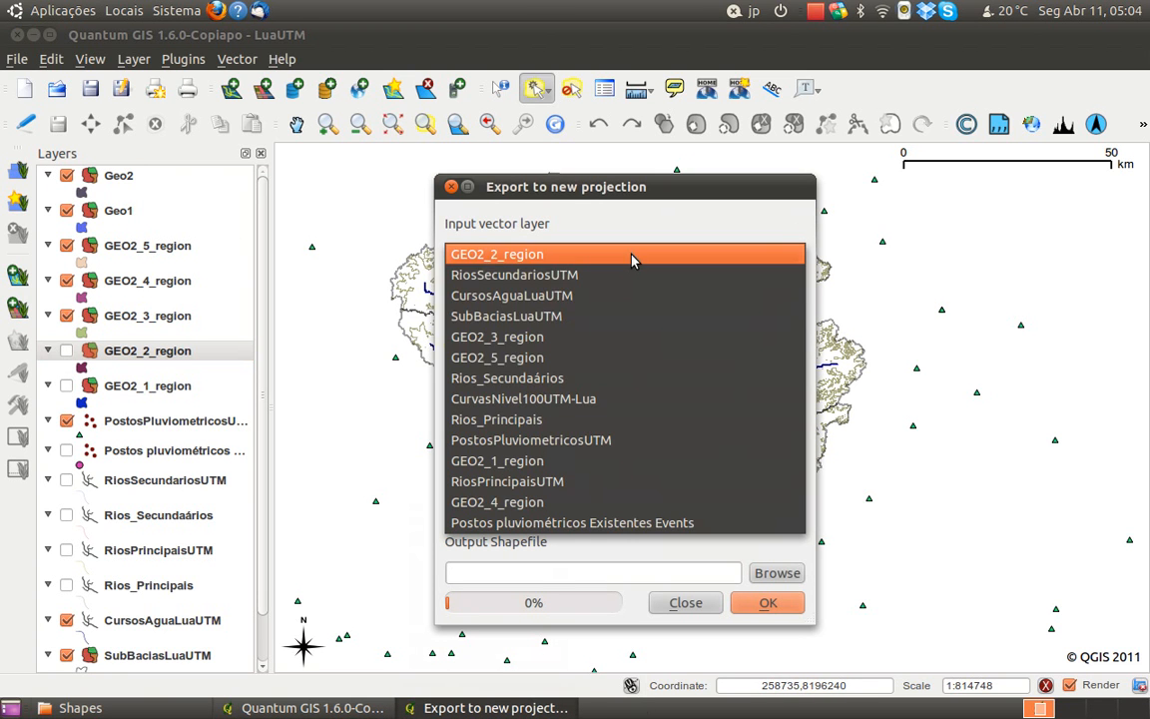
pyautogui.click(611, 345)
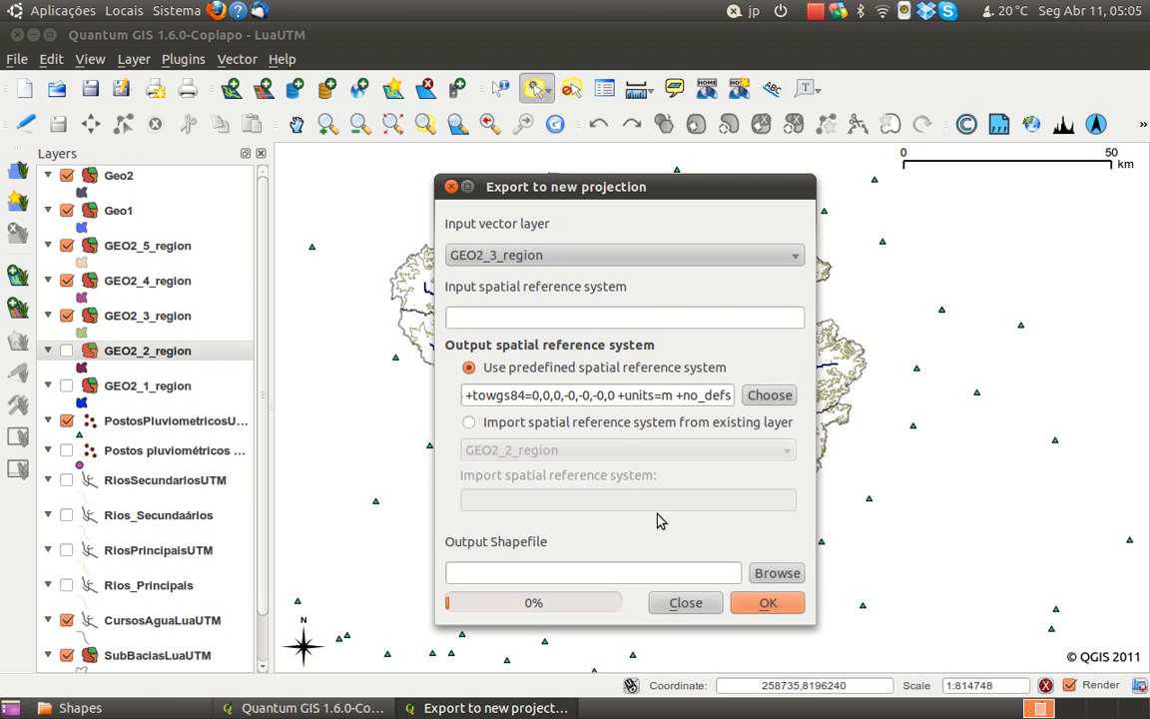
pyautogui.click(764, 573)
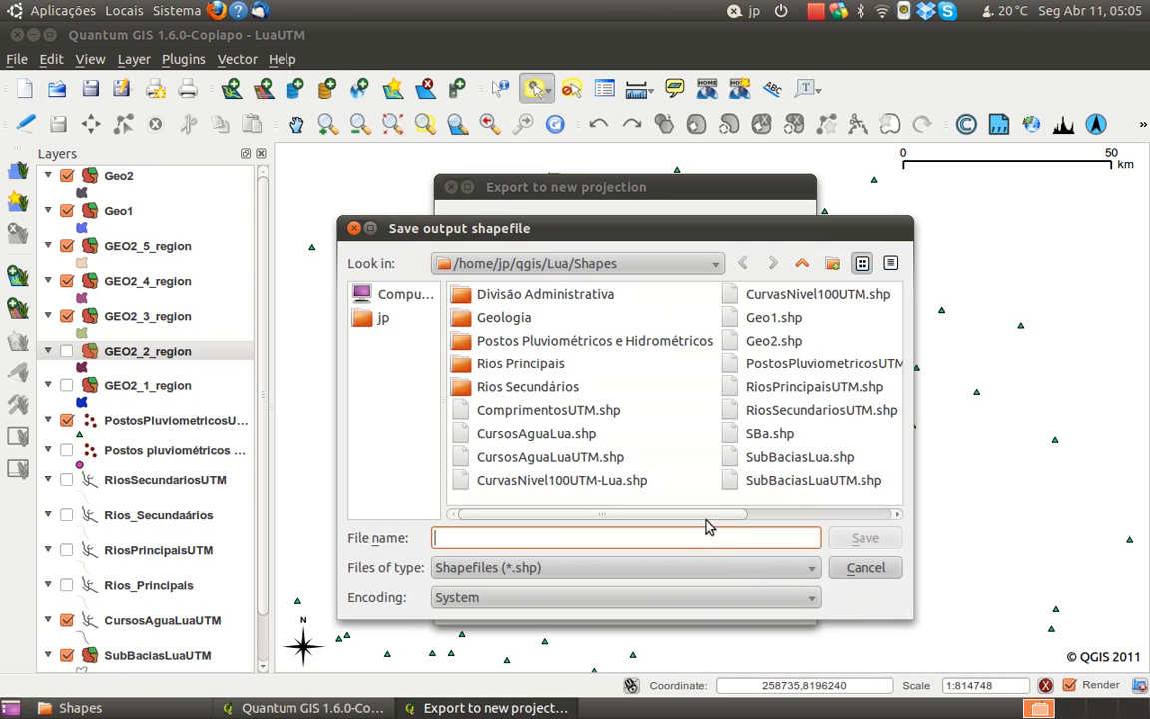
pyautogui.click(764, 341)
pyautogui.click(656, 536)
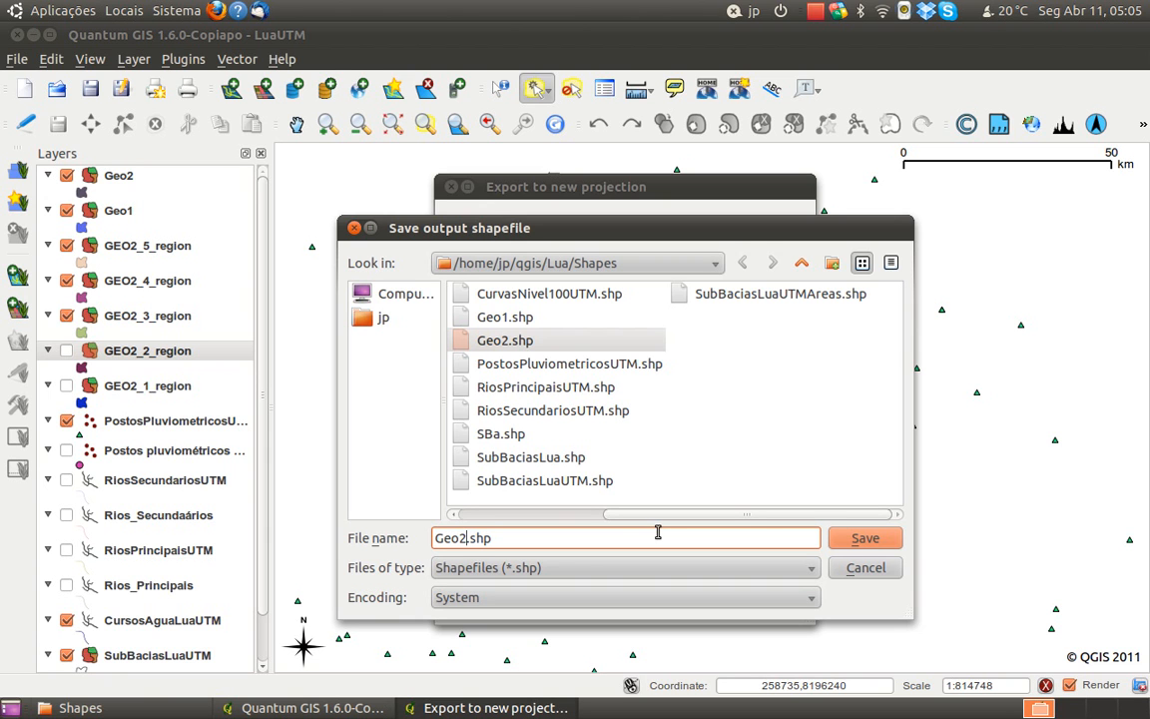
pyautogui.write('3')
pyautogui.click(859, 540)
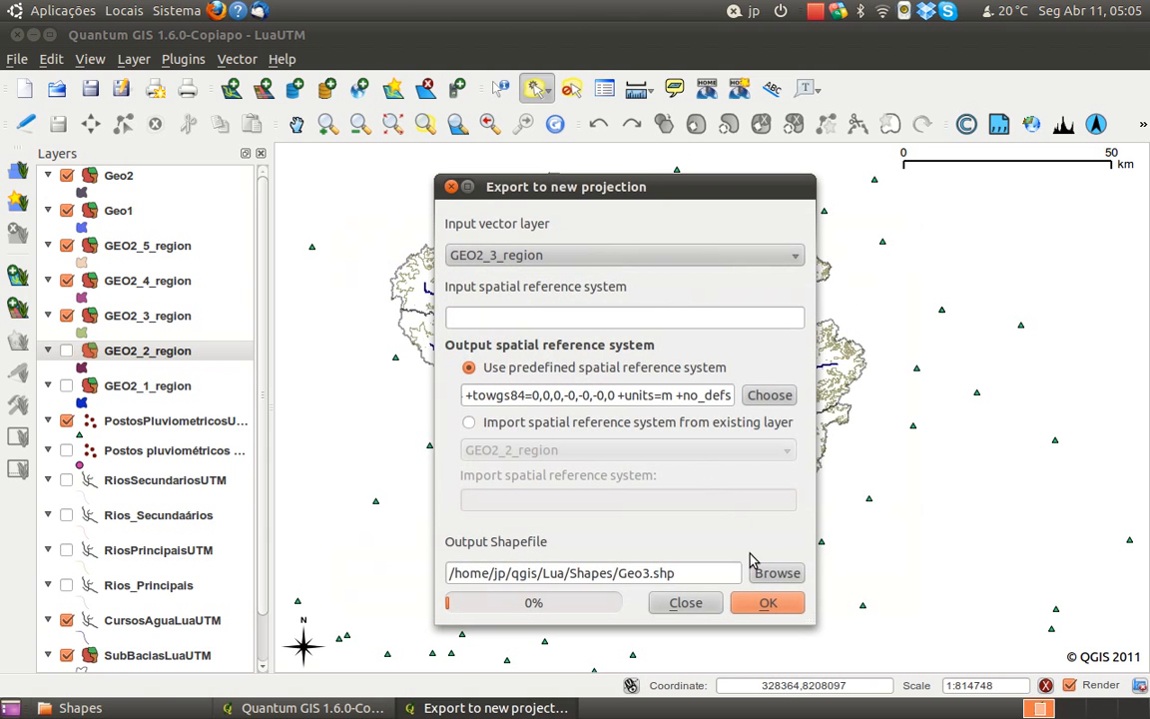
pyautogui.click(766, 603)
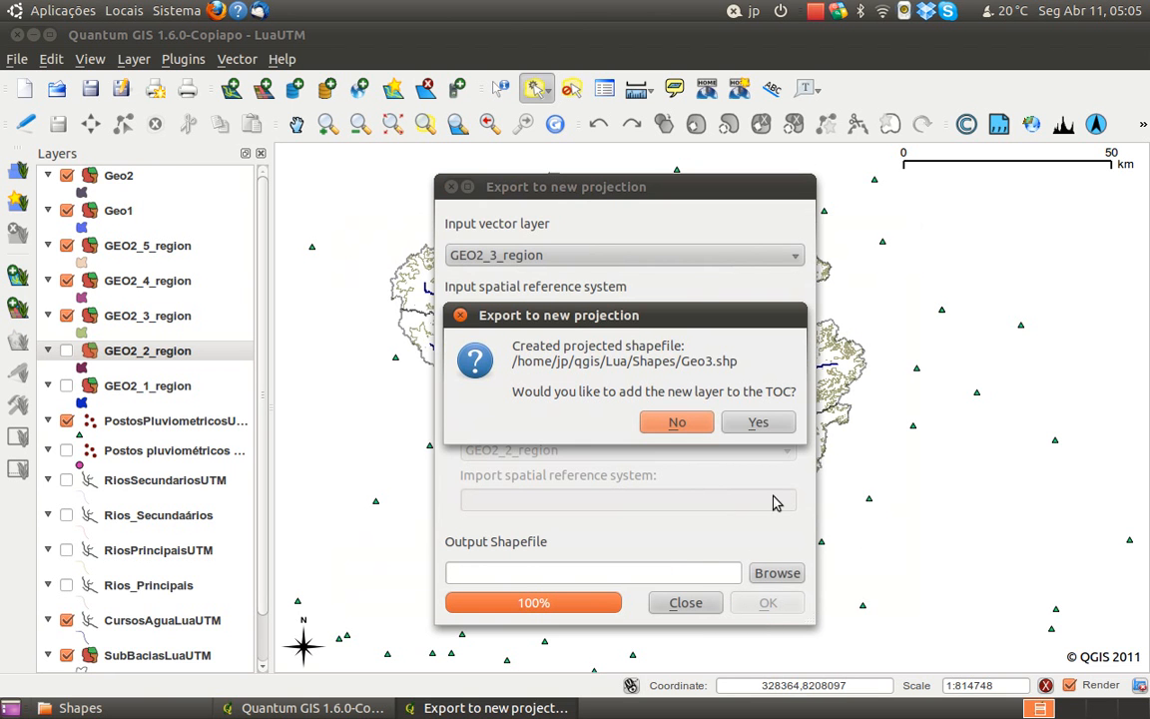
pyautogui.click(784, 428)
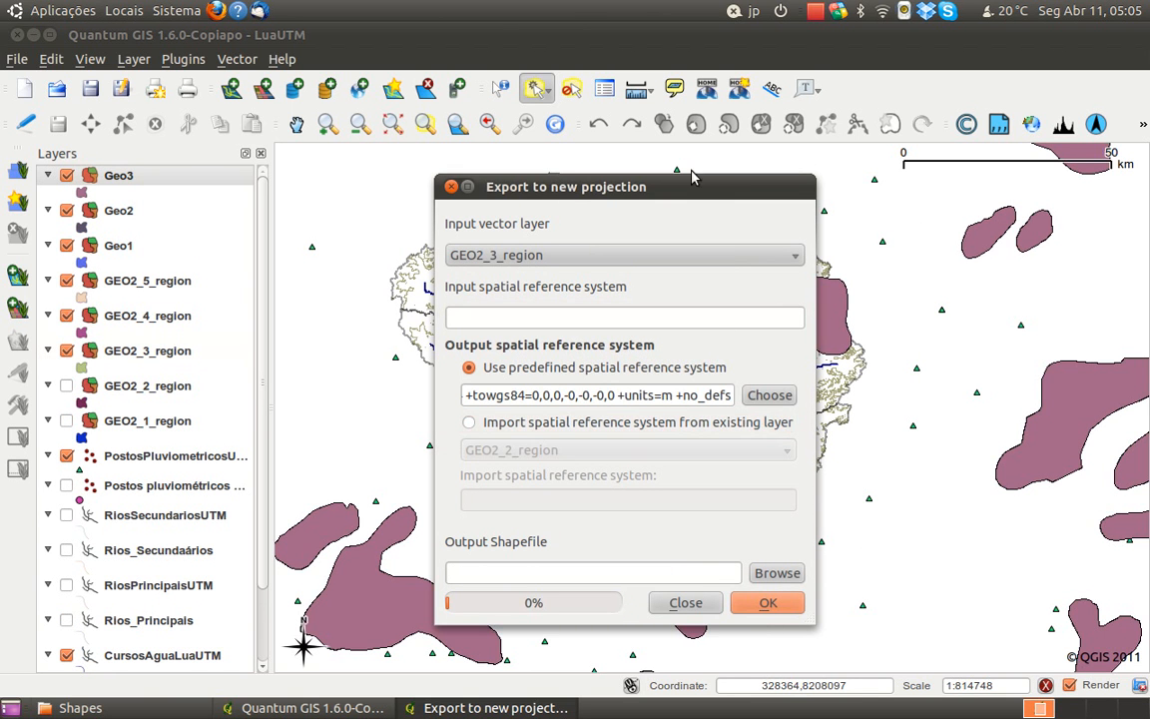
# Move the export dialog off the map and hide the original GEO2_3_region layer
pyautogui.moveTo(688, 188); pyautogui.dragTo(729, 245)
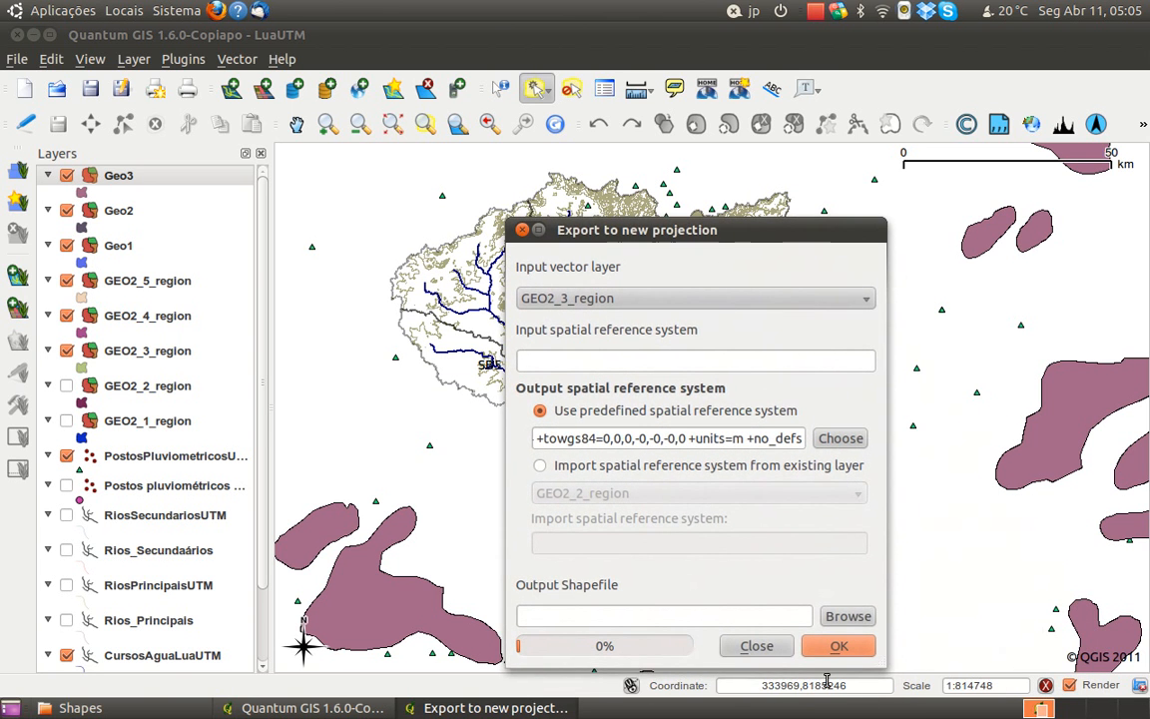
pyautogui.click(616, 298)
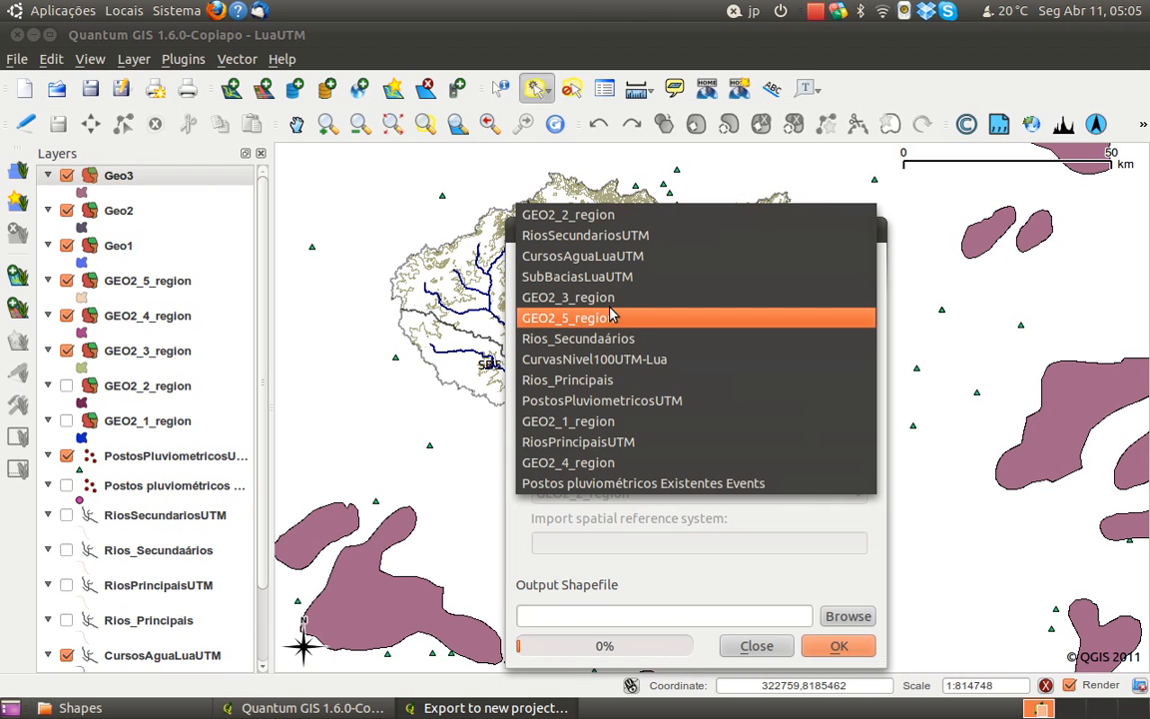
pyautogui.click(781, 502)
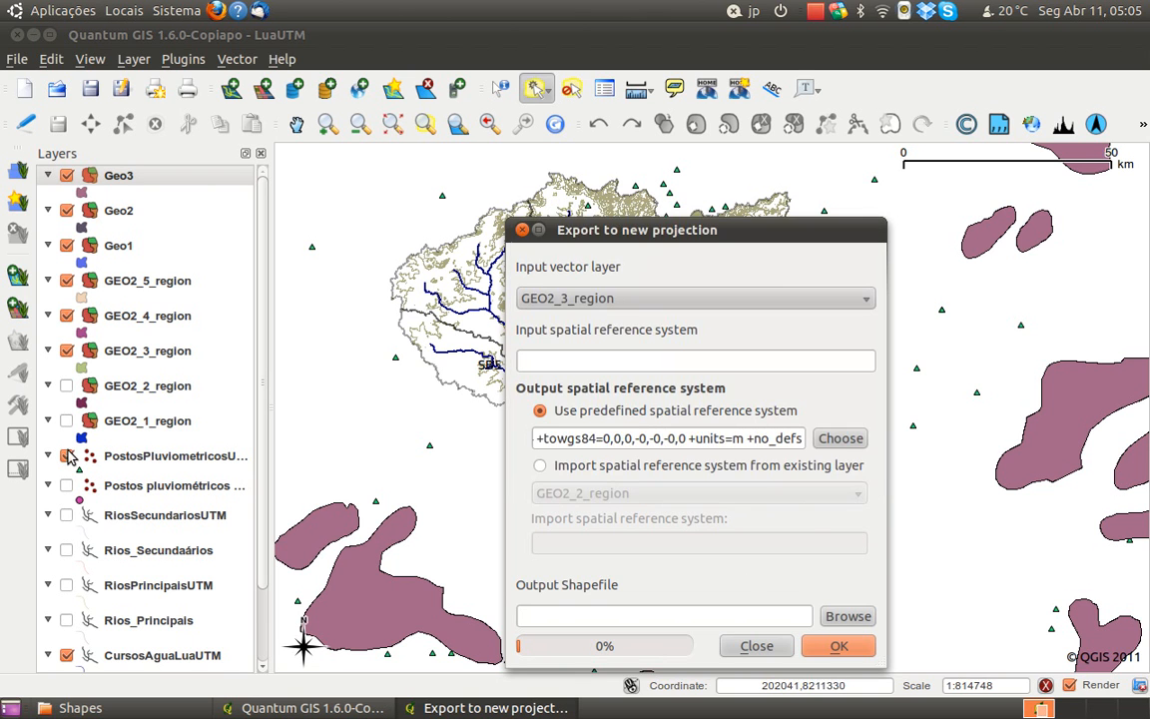
pyautogui.click(66, 350)
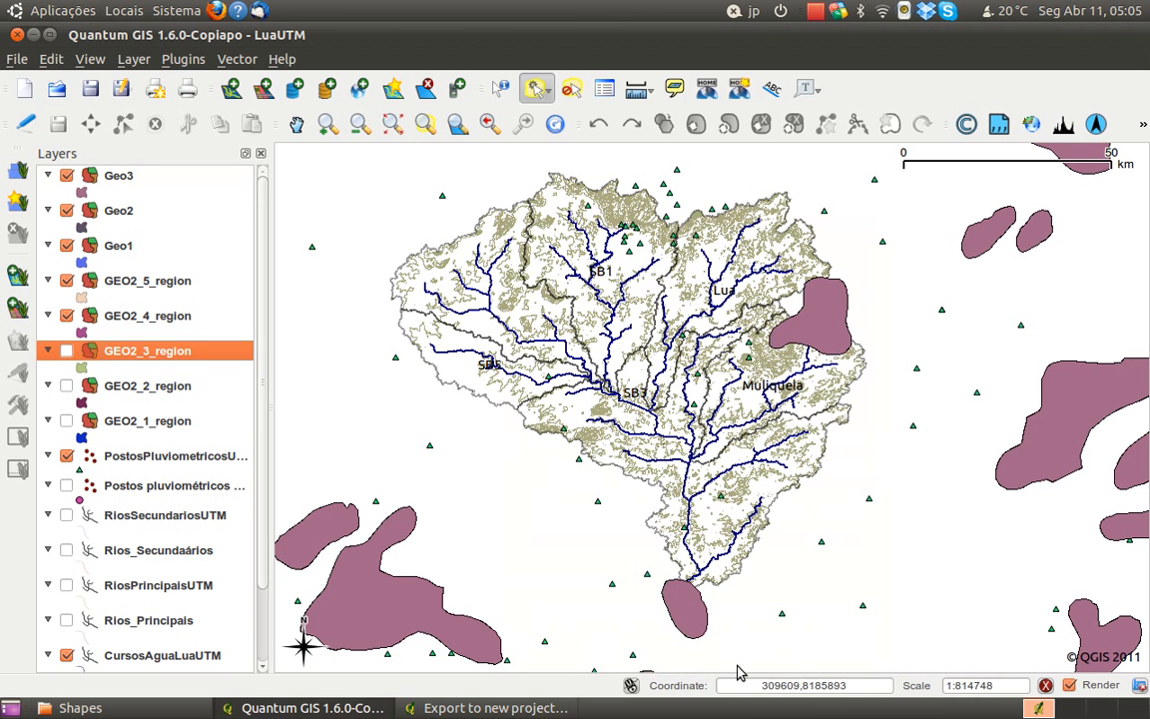
# Export GEO2_4_region with the same output projection as Geo4.shp in the Shapes folder and add it to the project
pyautogui.click(489, 708)
pyautogui.click(619, 297)
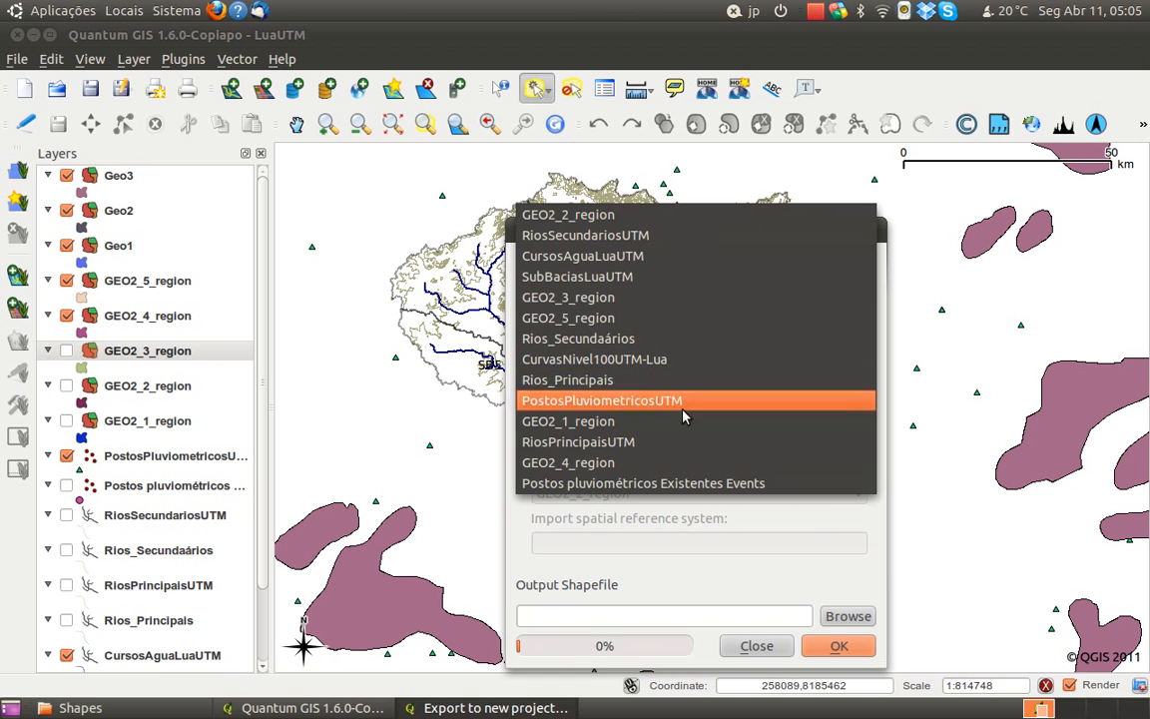
pyautogui.click(692, 463)
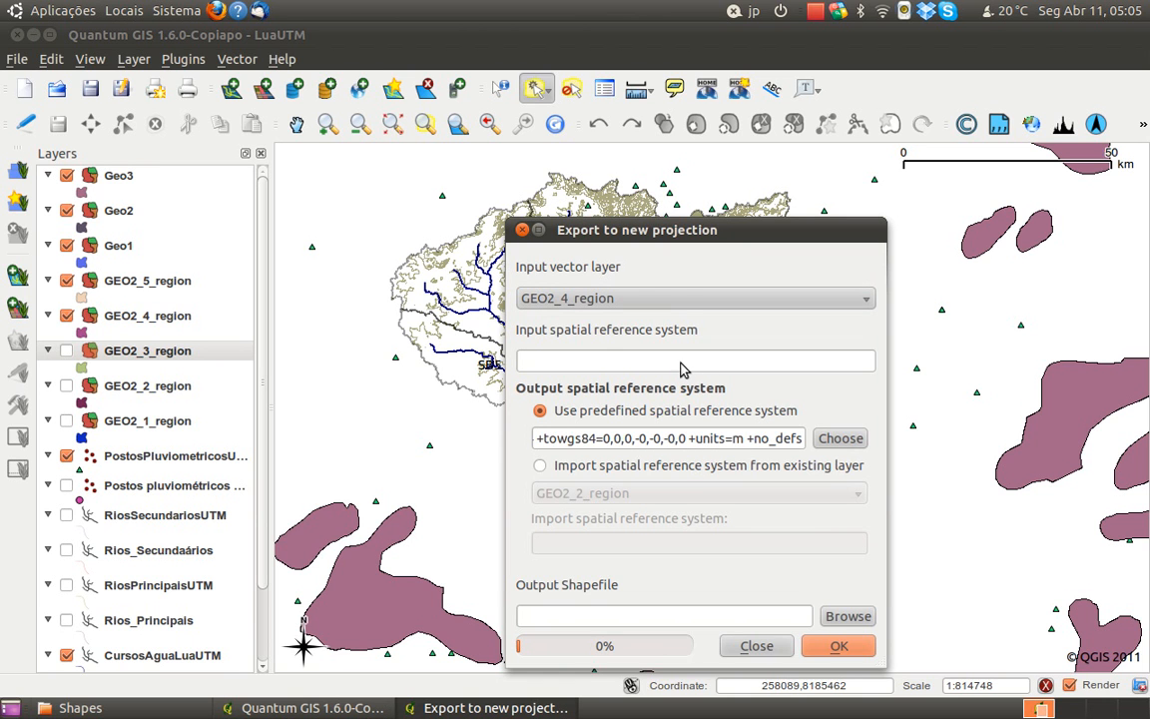
pyautogui.click(848, 616)
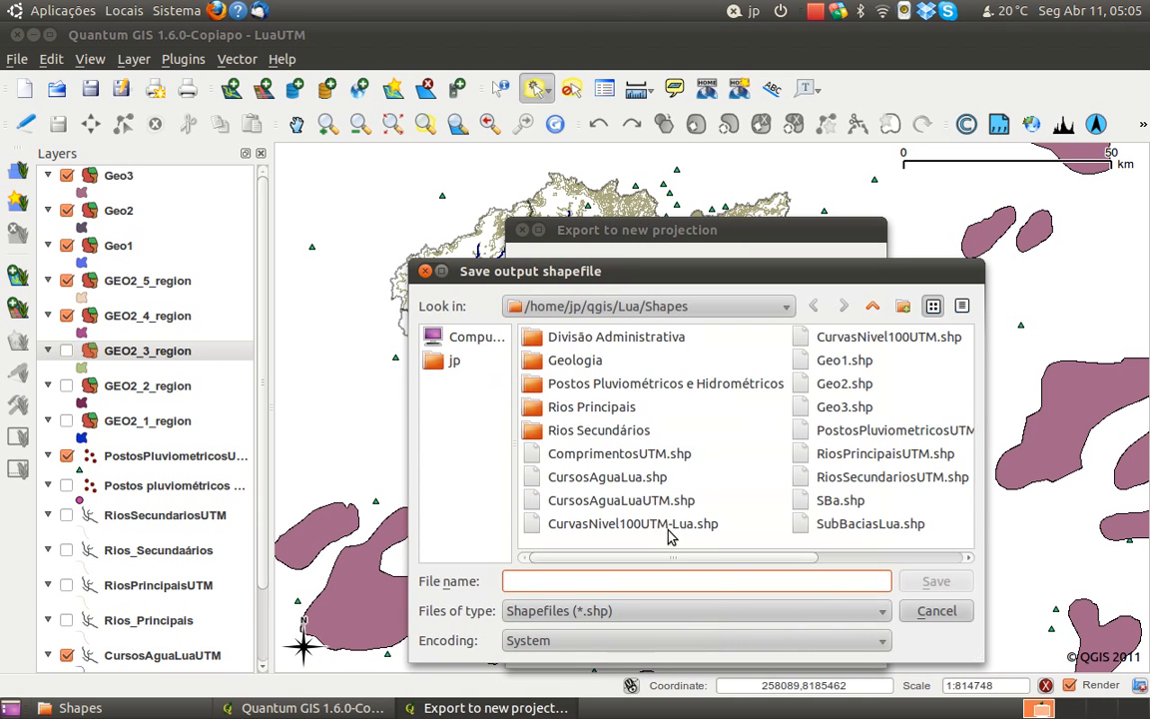
pyautogui.click(858, 419)
pyautogui.click(751, 582)
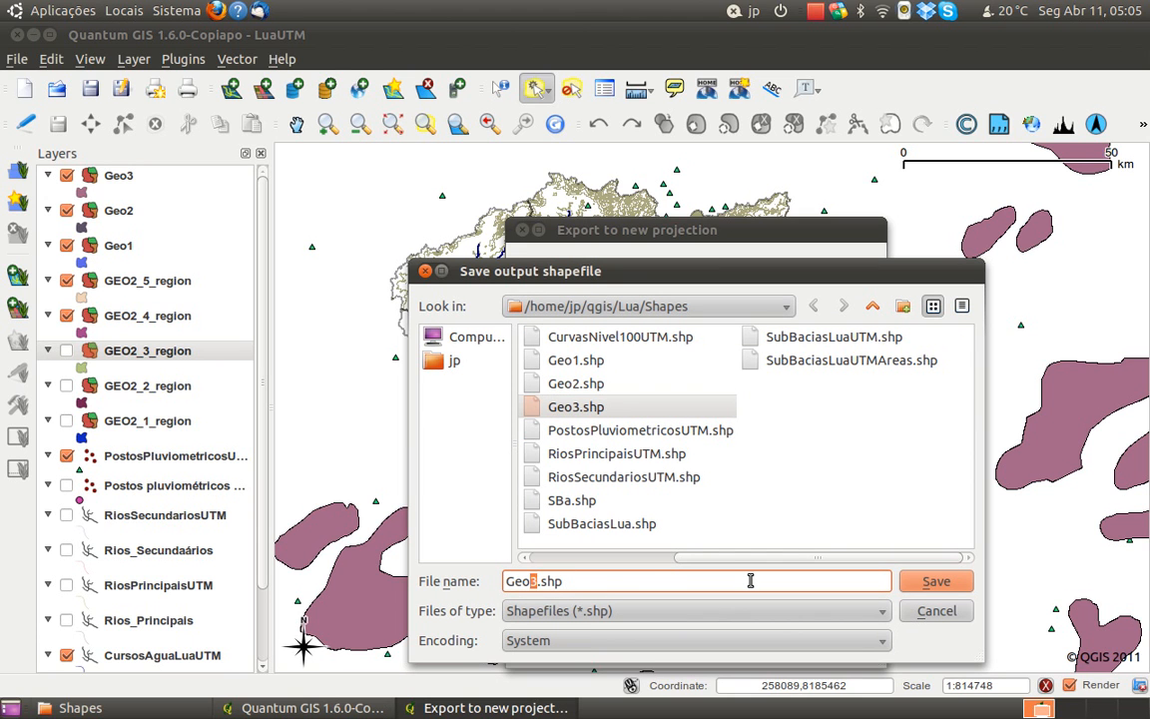
pyautogui.write('4')
pyautogui.click(936, 581)
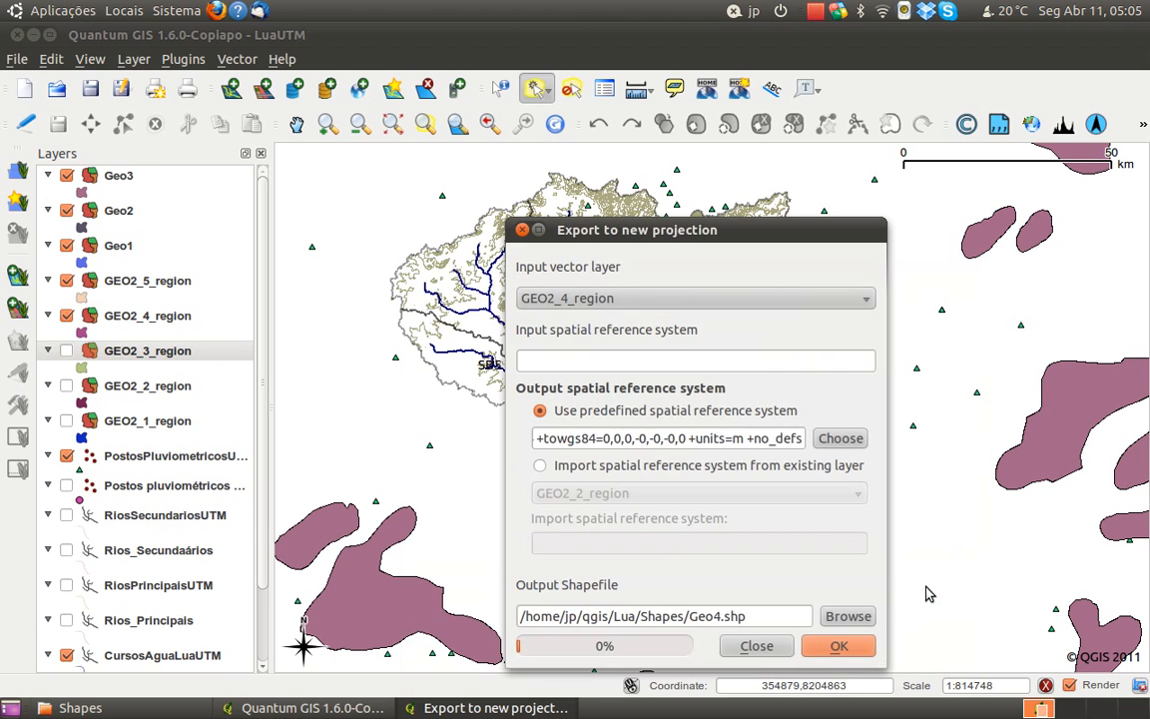
pyautogui.click(861, 655)
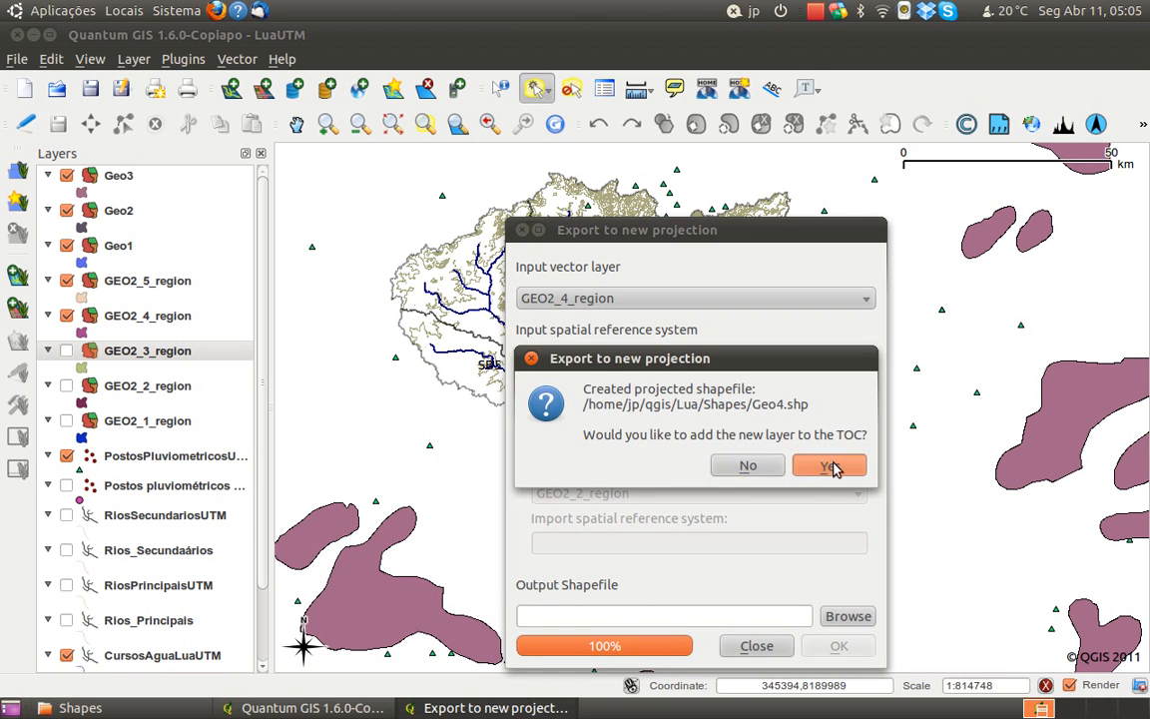
pyautogui.click(834, 469)
# Export GEO2_5_region with the same output projection as Geo5.shp, add it to the project and close the export dialog
pyautogui.moveTo(756, 235)
pyautogui.mouseDown()
pyautogui.moveTo(987, 562)
pyautogui.moveTo(768, 285)
pyautogui.moveTo(757, 235)
pyautogui.mouseUp()
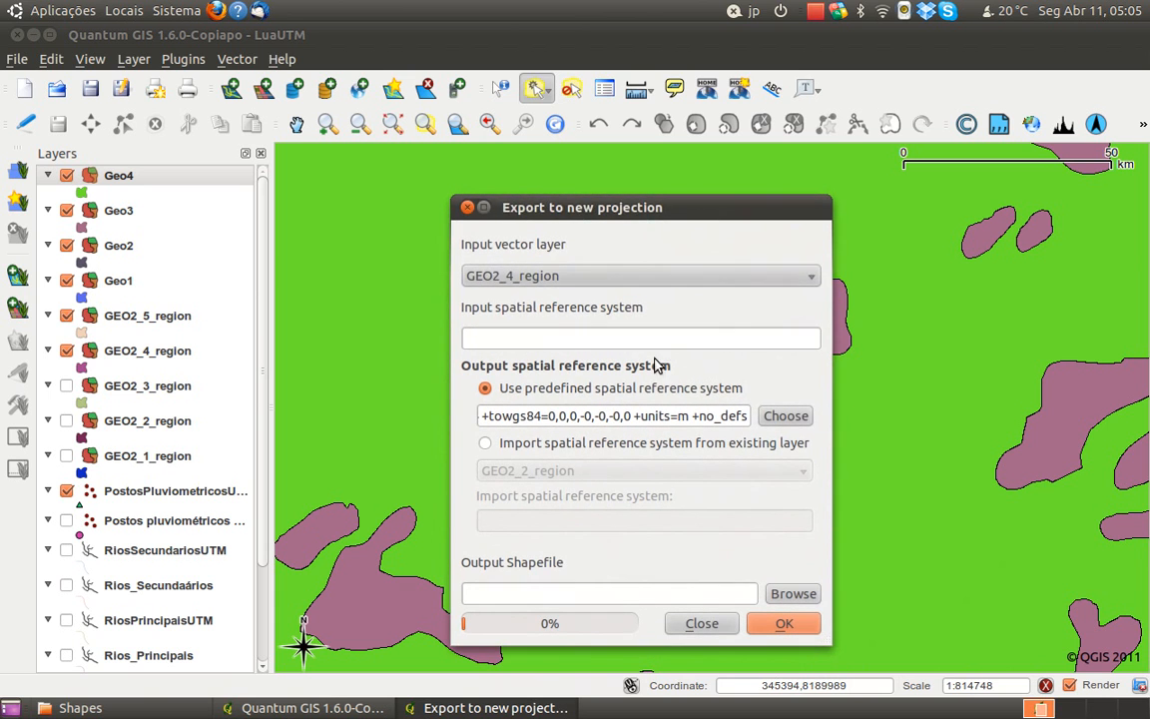
pyautogui.click(740, 293)
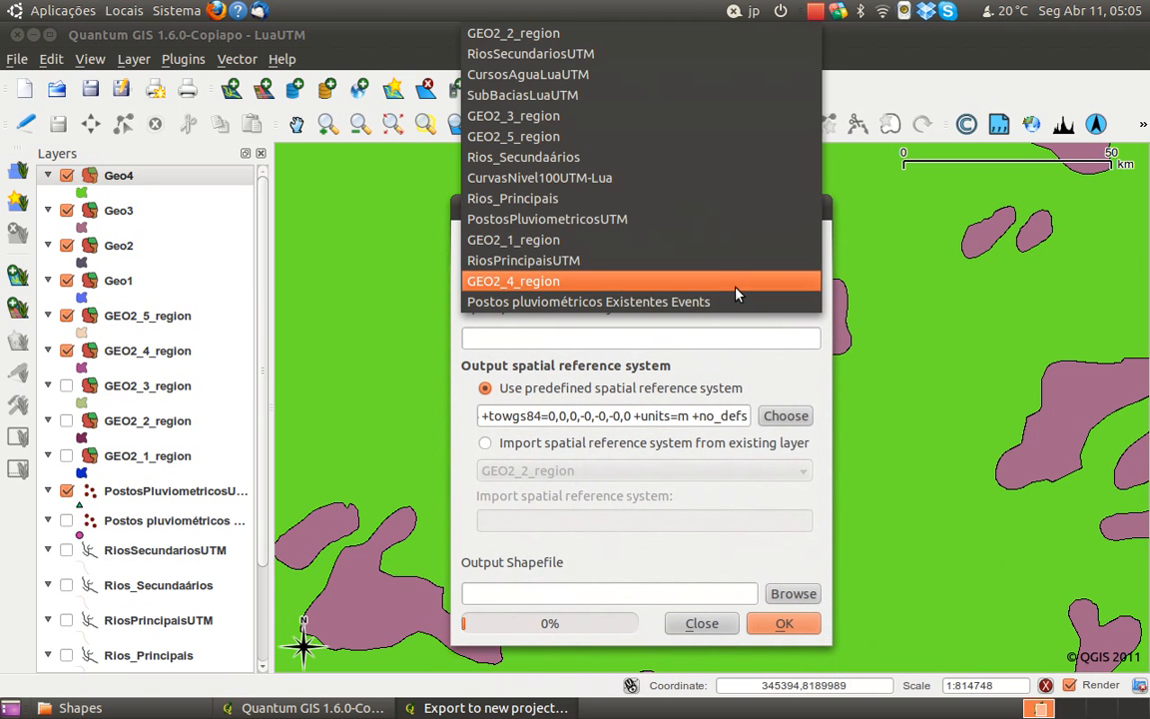
pyautogui.click(807, 381)
pyautogui.click(745, 283)
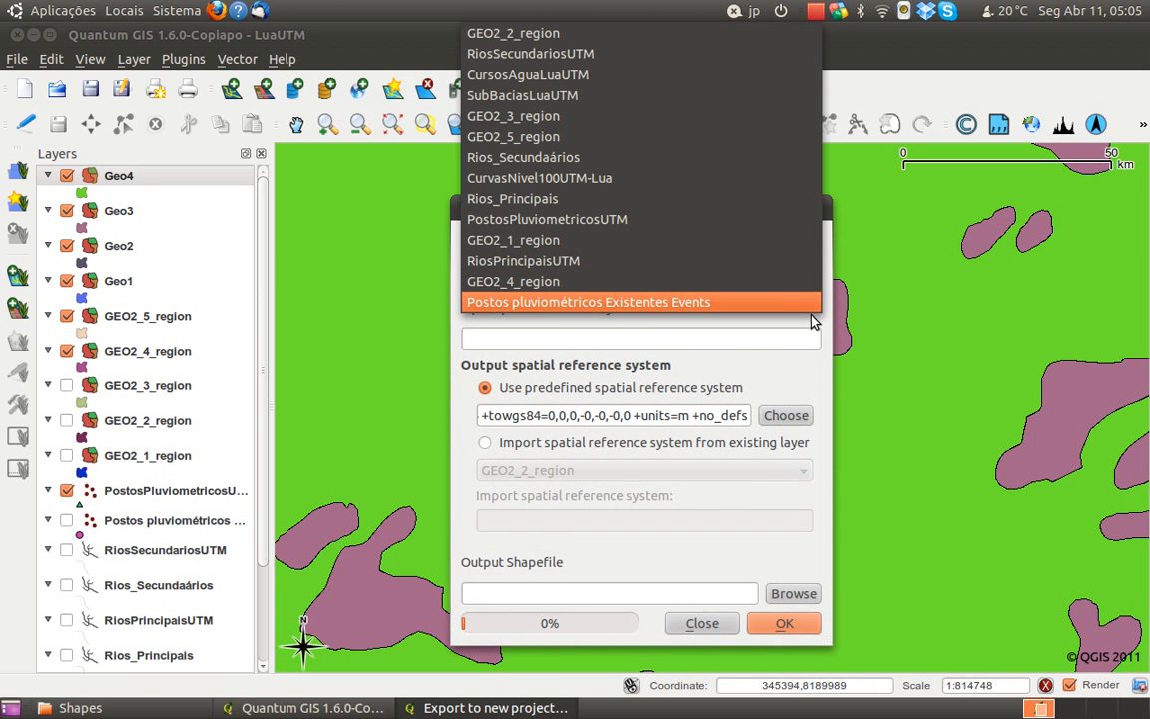
pyautogui.click(598, 137)
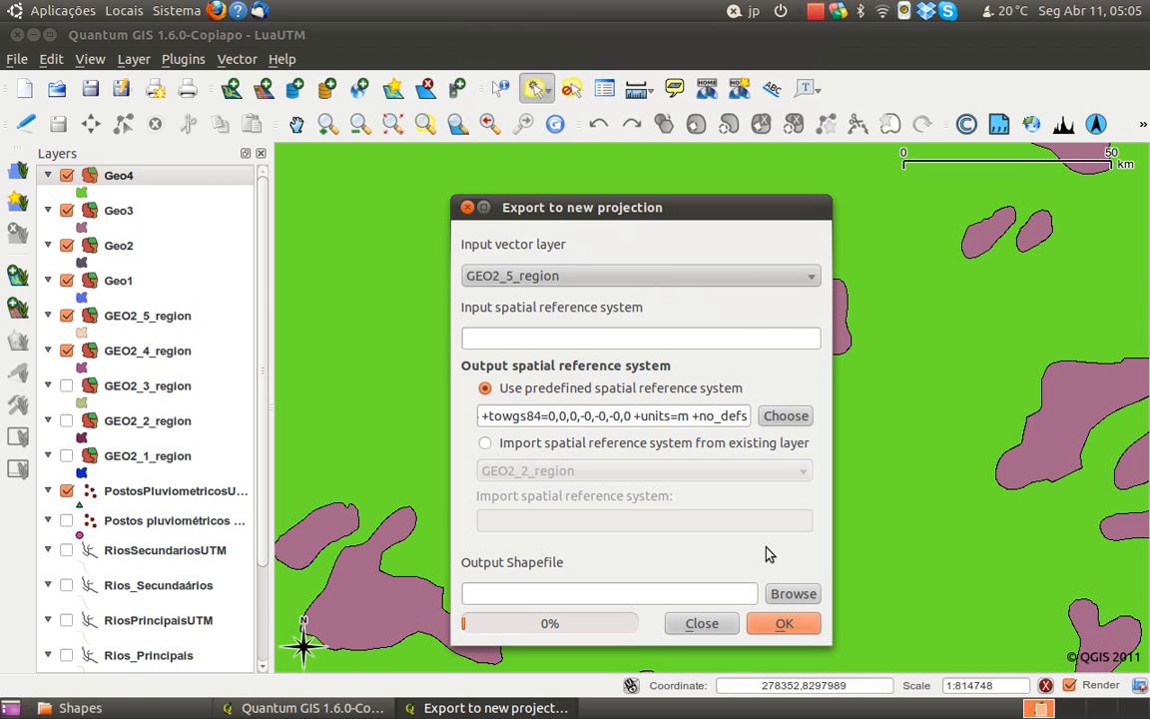
pyautogui.click(649, 344)
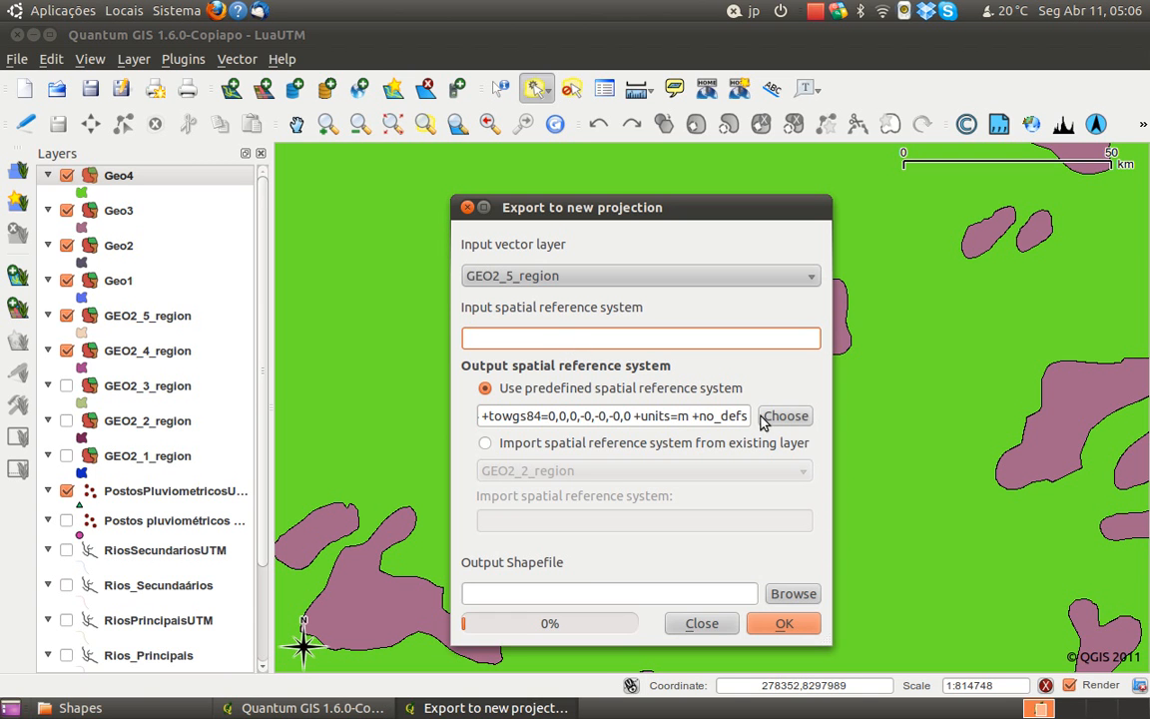
pyautogui.click(790, 595)
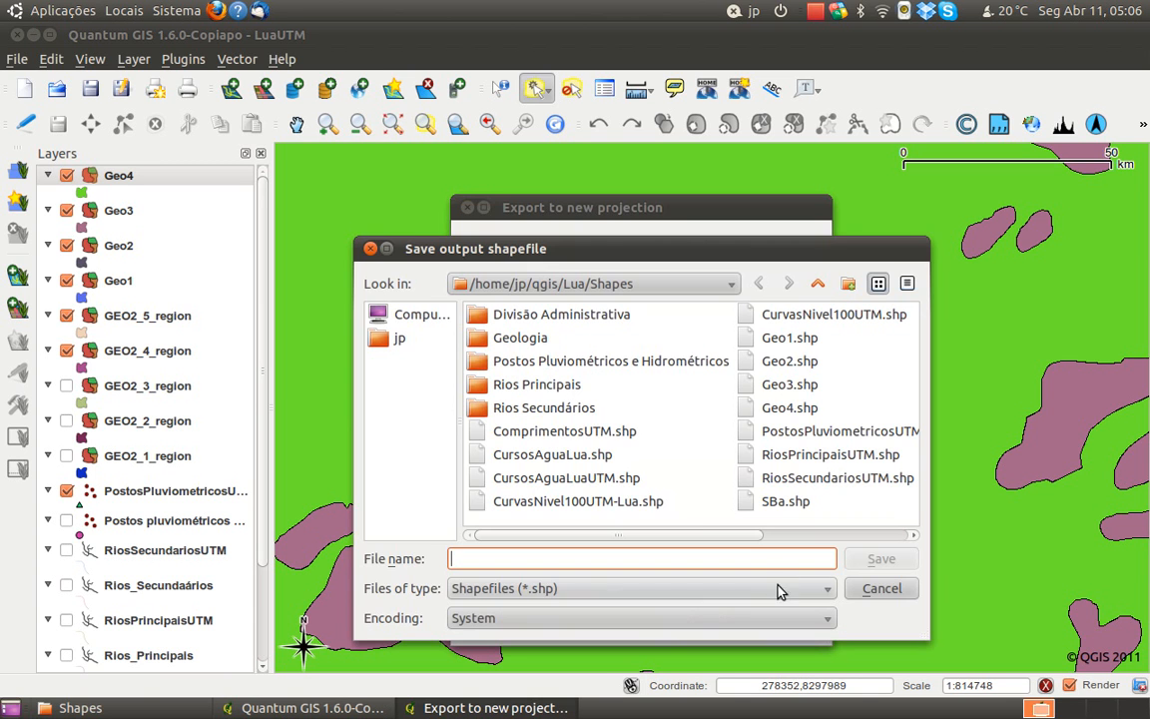
pyautogui.click(790, 408)
pyautogui.click(714, 557)
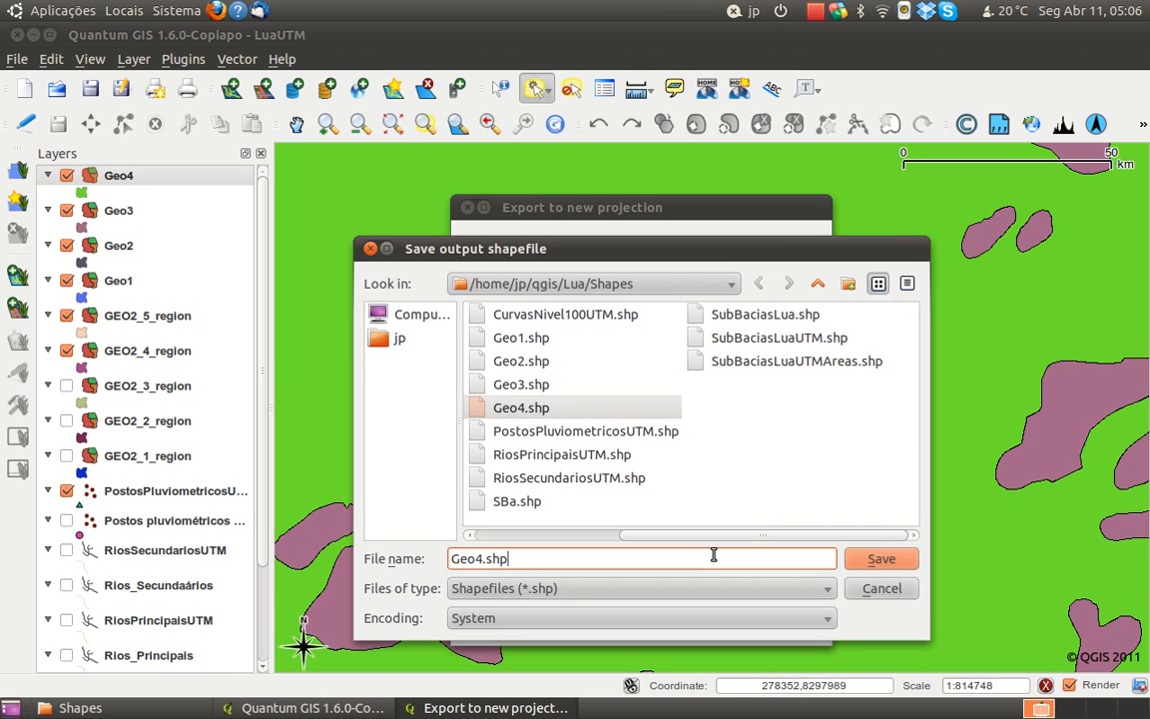
pyautogui.write('5')
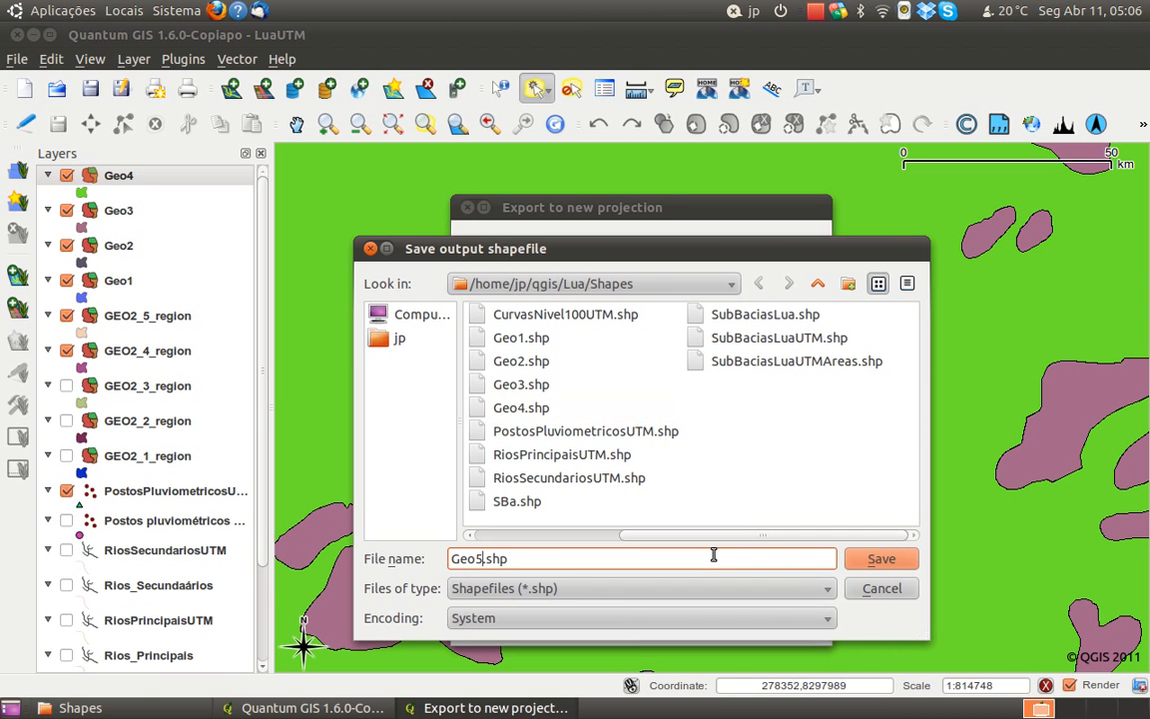
pyautogui.click(879, 559)
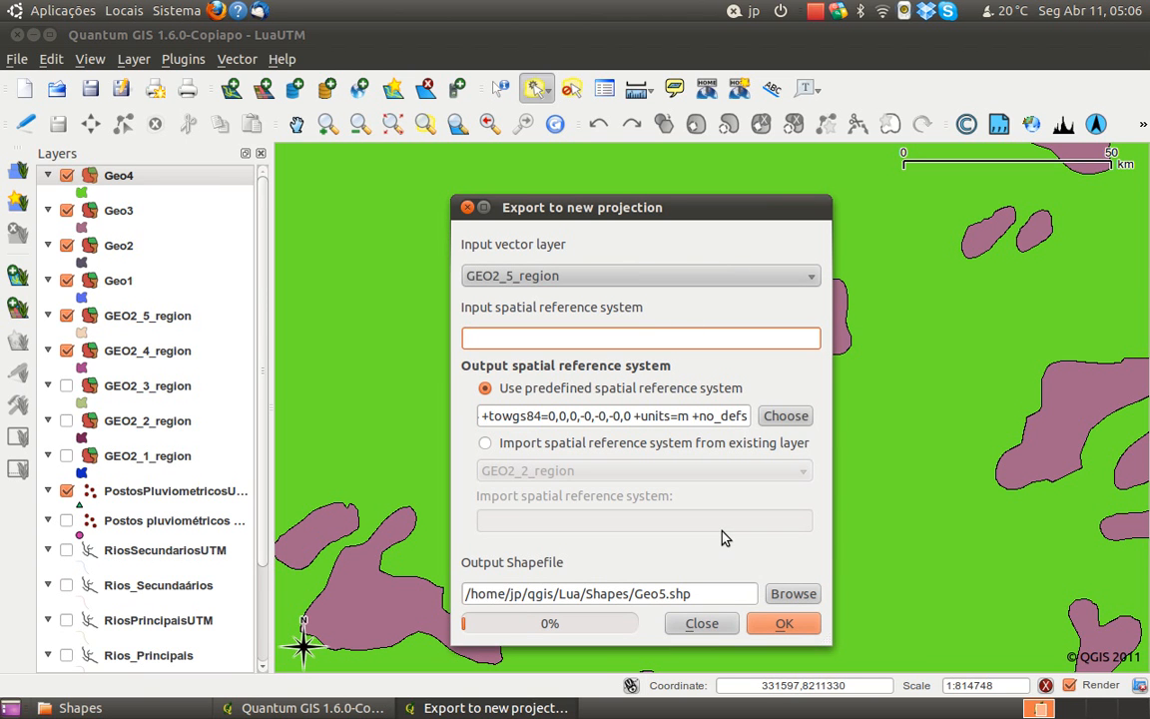
pyautogui.click(784, 626)
pyautogui.click(767, 442)
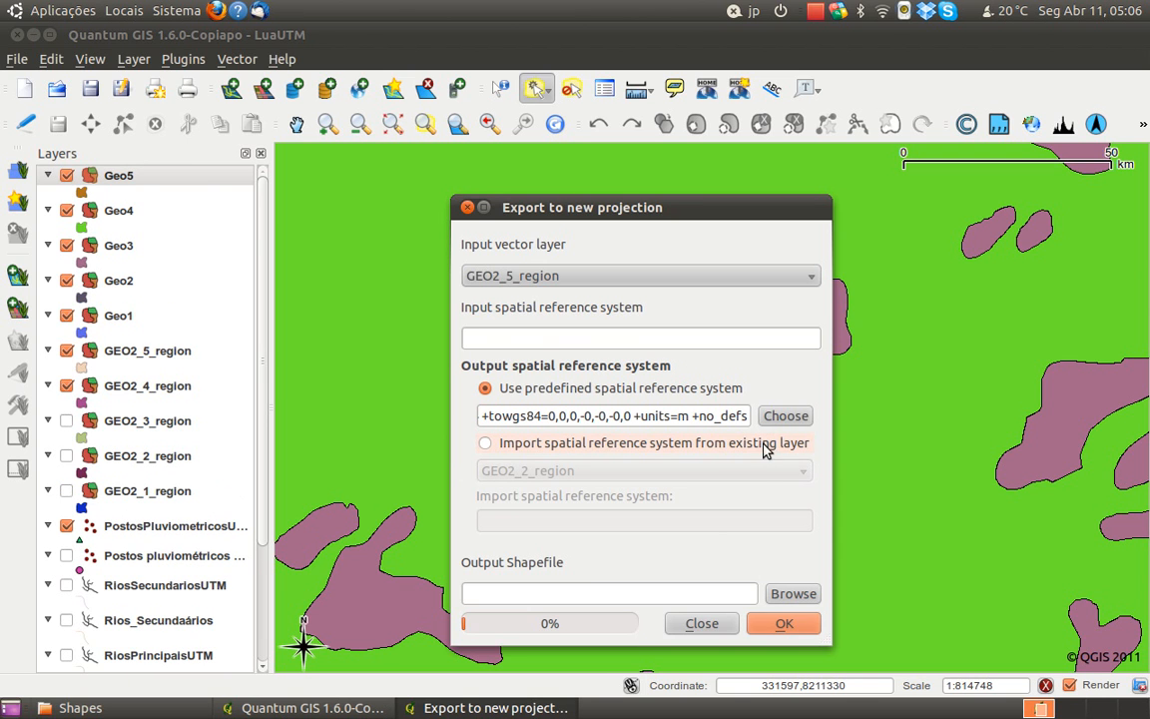
pyautogui.click(701, 624)
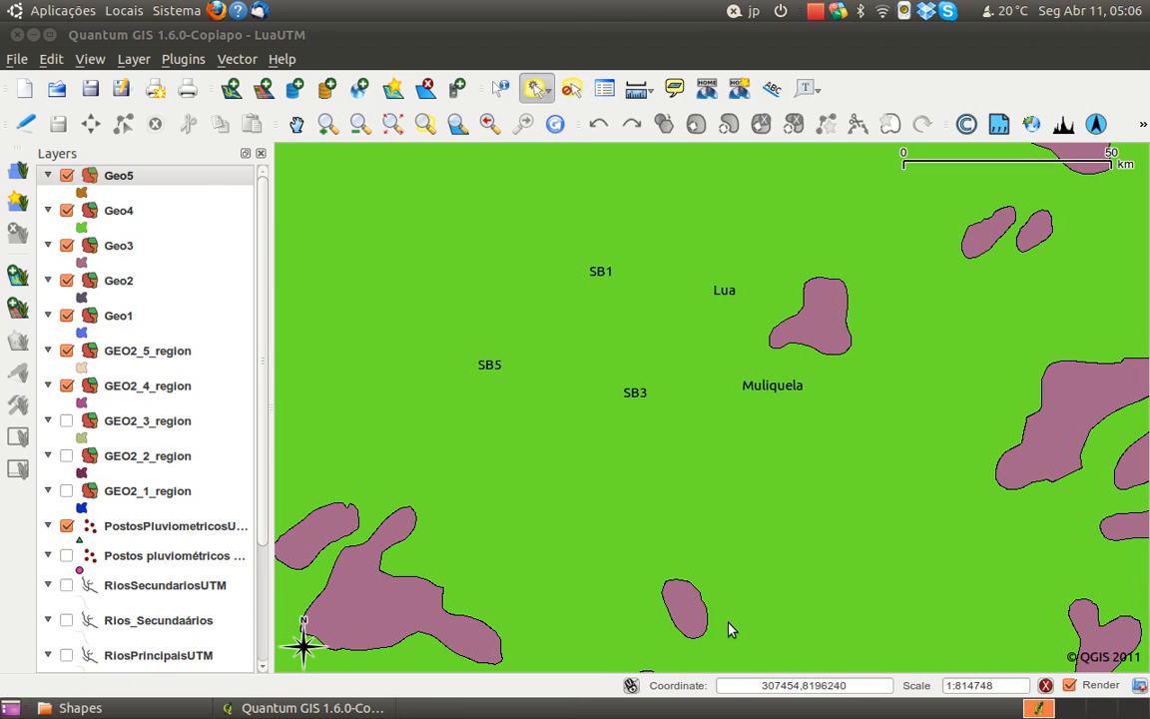
# Hide the original GEO2_5_region and GEO2_4_region layers, and remove GEO2_5_region, GEO2_4_region and GEO2_3_region from the project
pyautogui.click(67, 350)
pyautogui.click(65, 386)
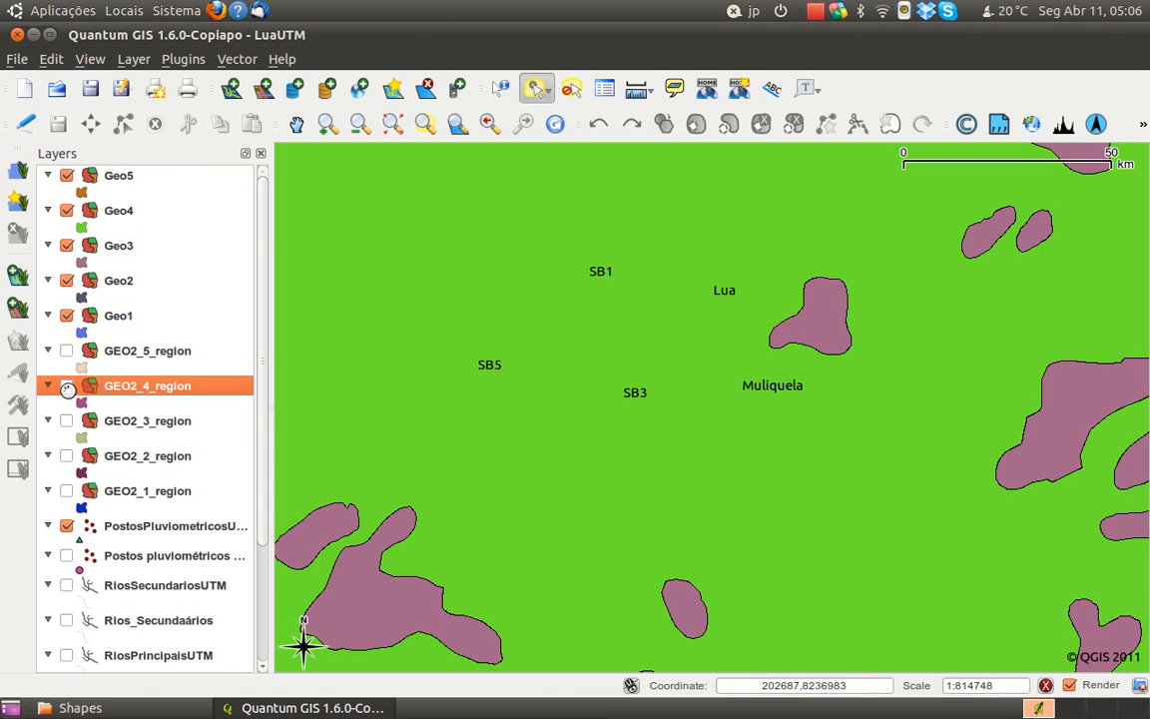
pyautogui.rightClick(137, 355)
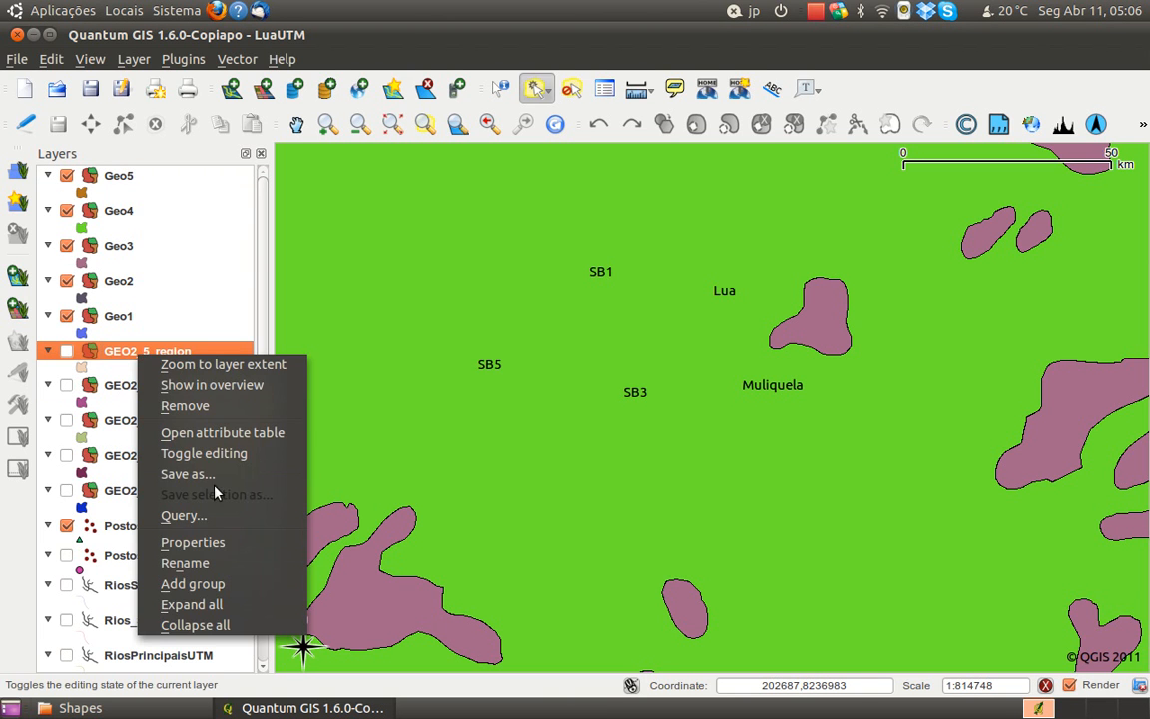
pyautogui.click(185, 405)
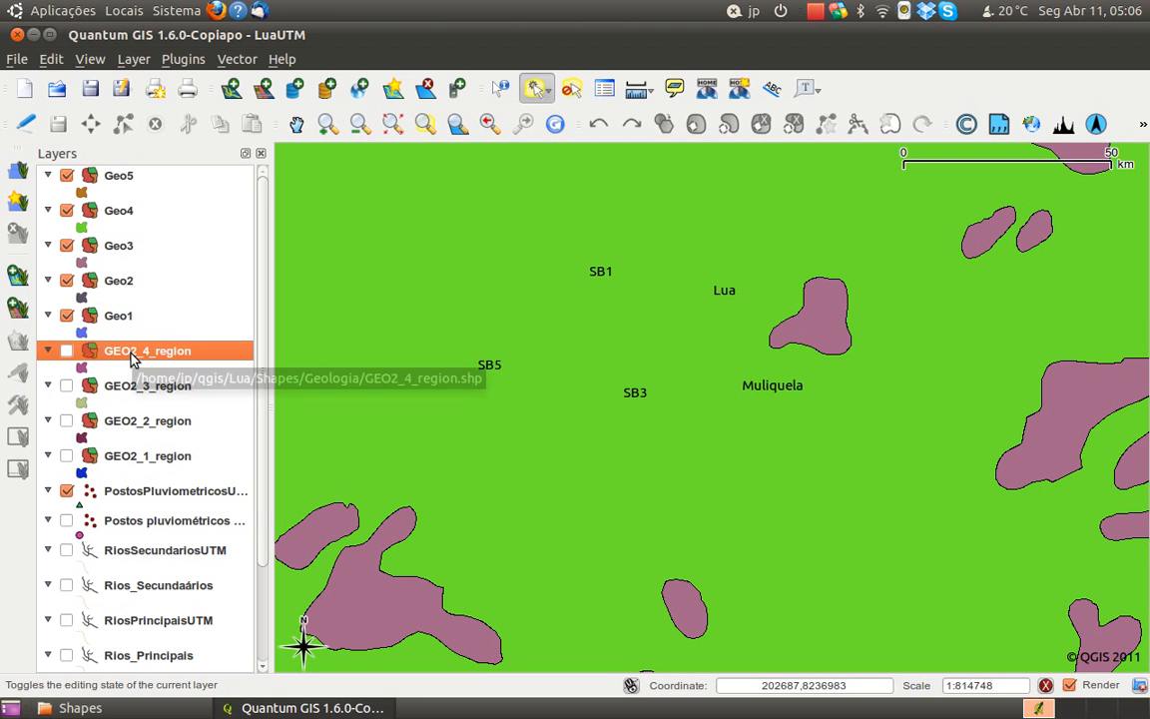
pyautogui.rightClick(149, 357)
pyautogui.click(168, 365)
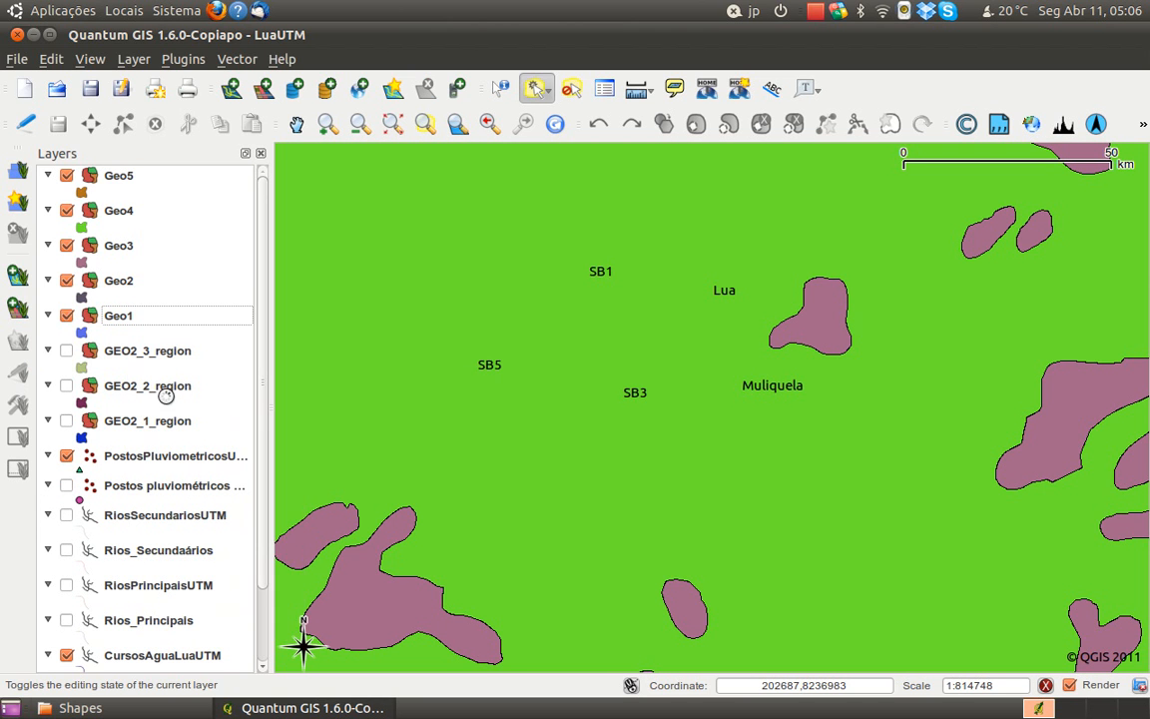
pyautogui.rightClick(133, 355)
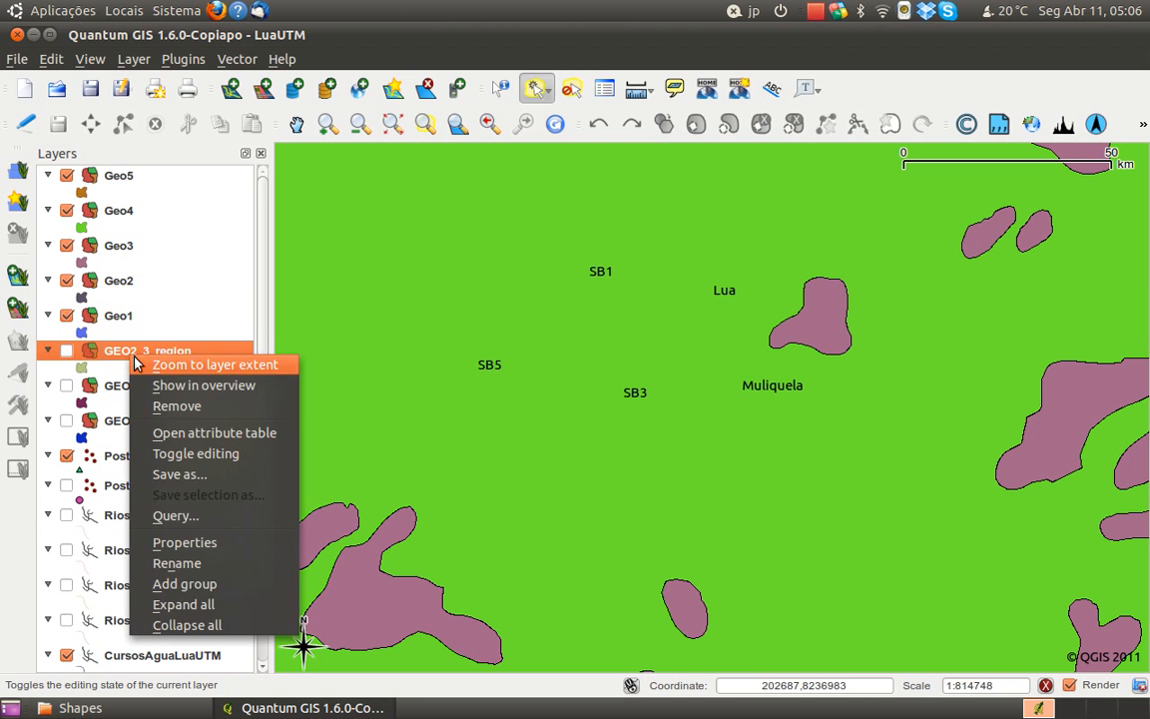
pyautogui.click(166, 406)
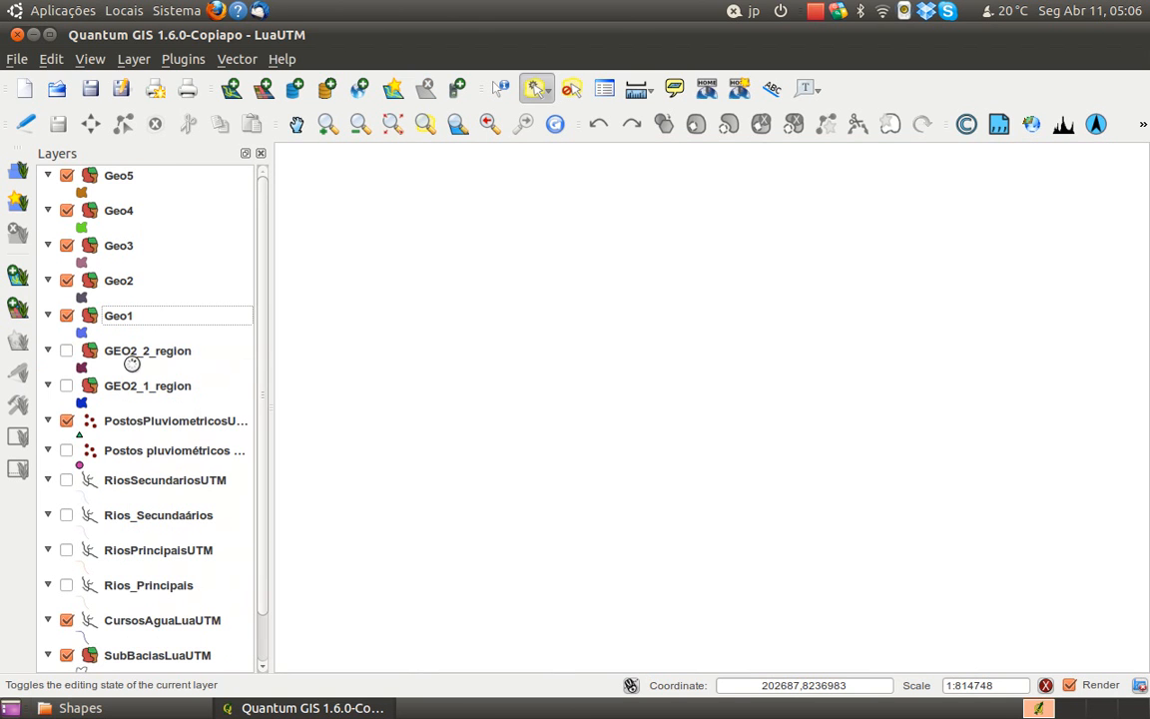
# Remove the original GEO2_2_region layer from the project and hide the Geo5, Geo2 and Geo1 layers
pyautogui.rightClick(132, 357)
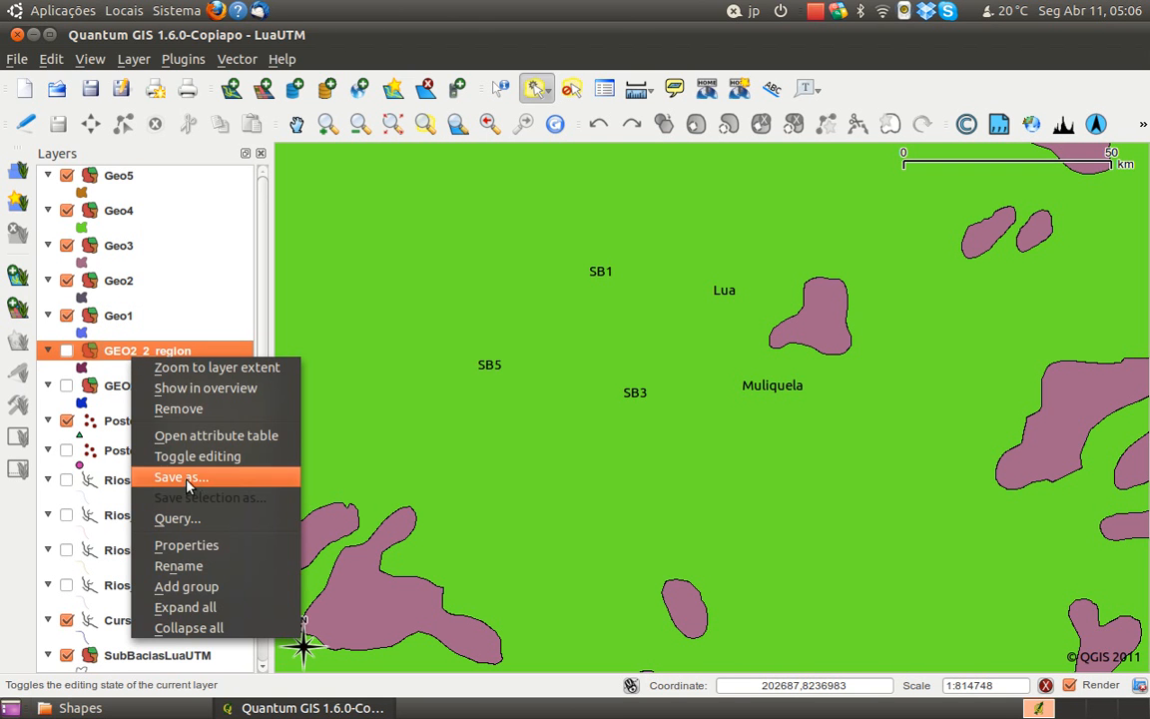
pyautogui.click(170, 407)
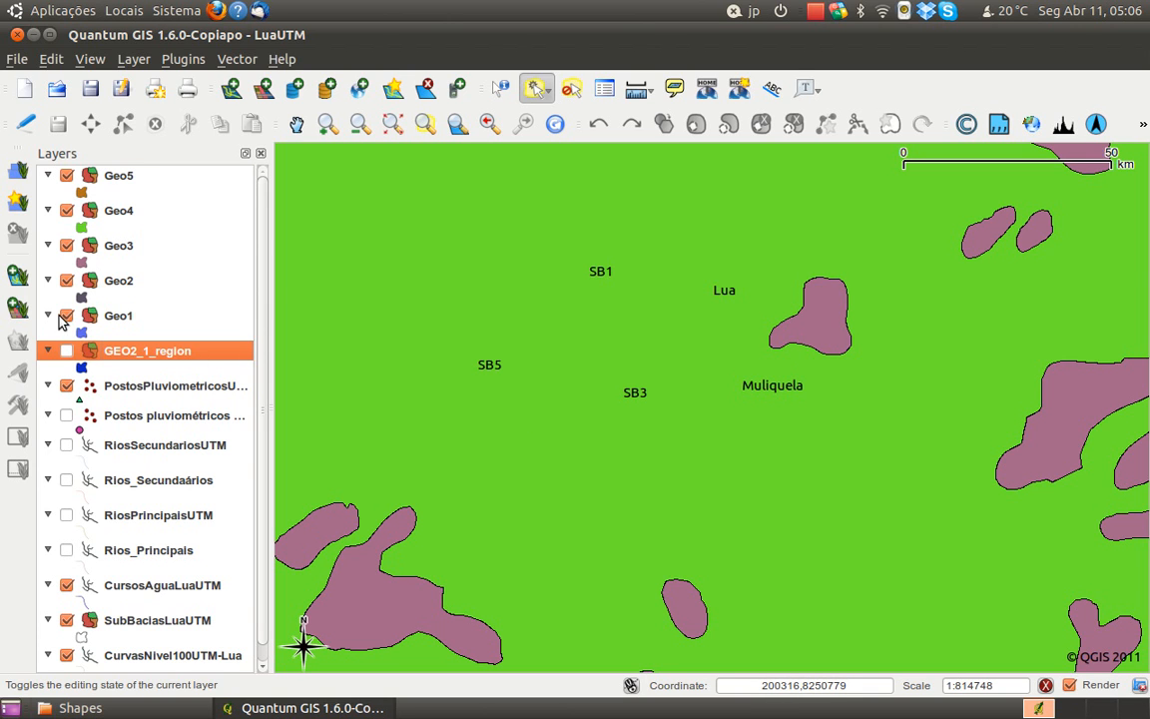
pyautogui.click(114, 180)
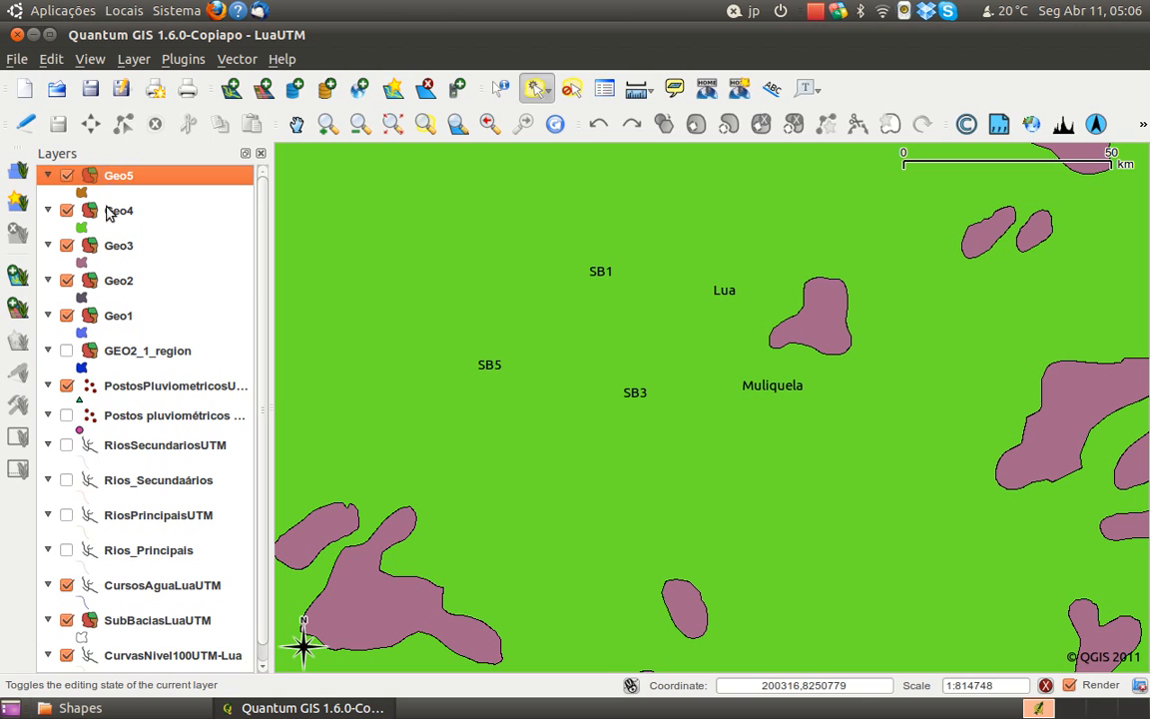
pyautogui.click(66, 177)
pyautogui.click(65, 280)
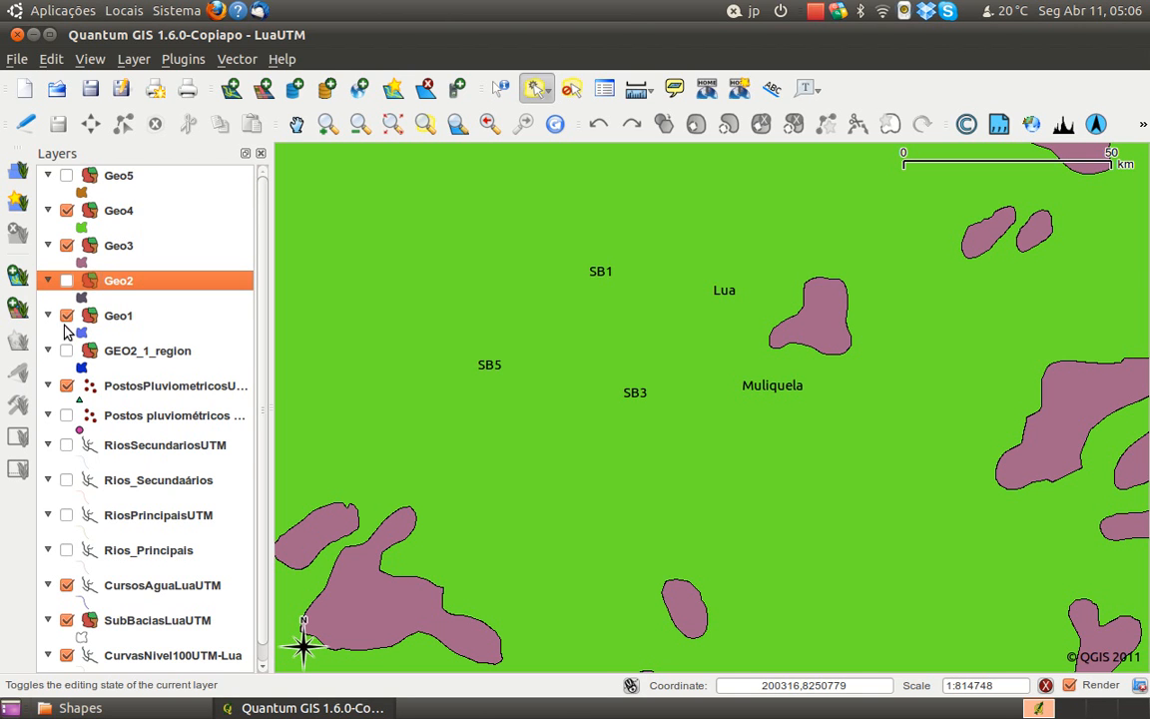
pyautogui.click(65, 315)
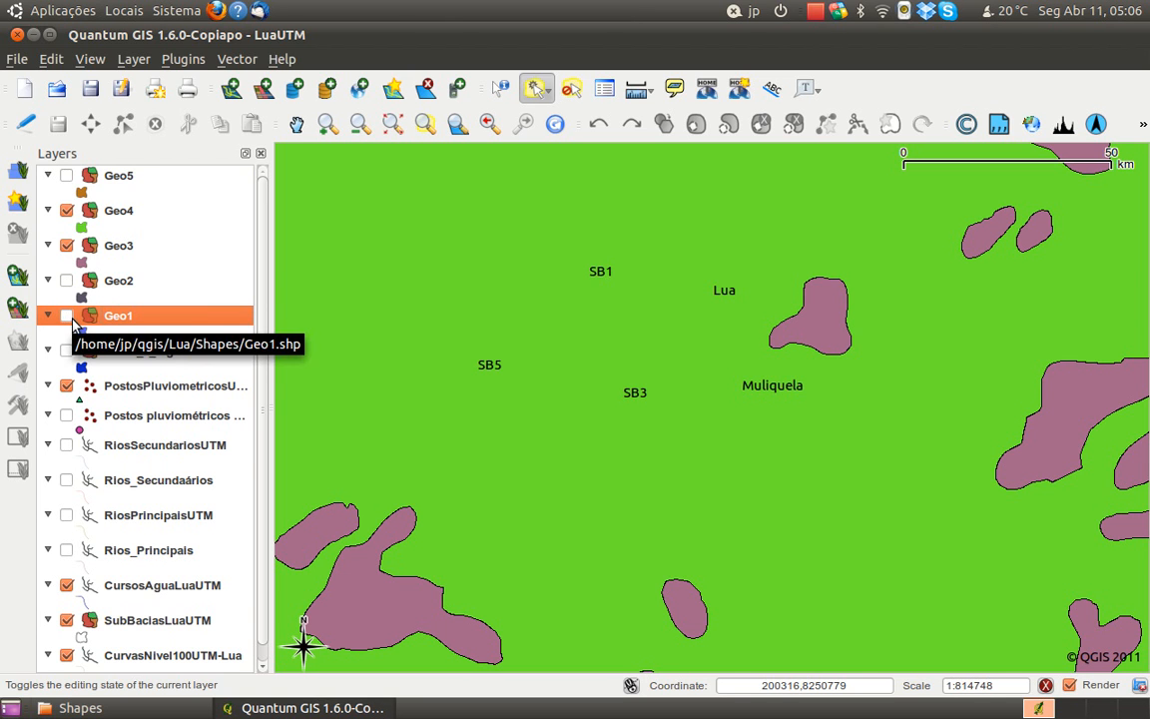
# Set the Geo3 layer's fill to the horizontal line pattern and apply the style
pyautogui.click(100, 245)
pyautogui.rightClick(106, 247)
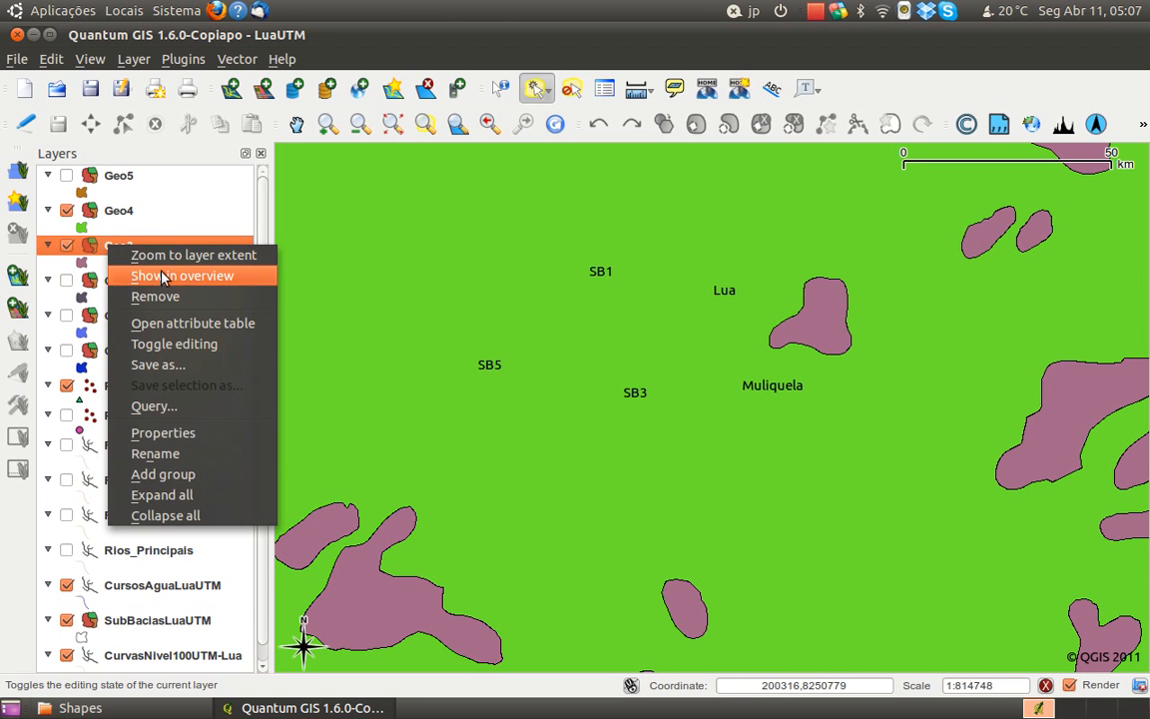
pyautogui.click(160, 432)
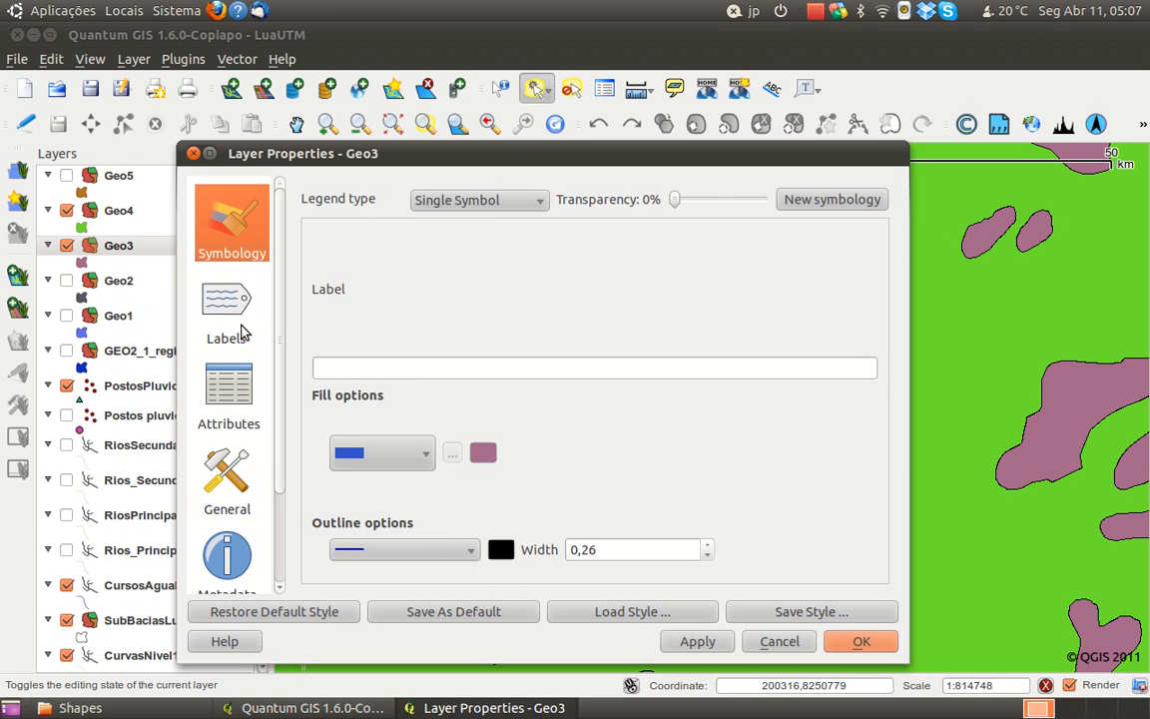
pyautogui.click(226, 319)
pyautogui.click(229, 395)
pyautogui.click(226, 220)
pyautogui.click(410, 456)
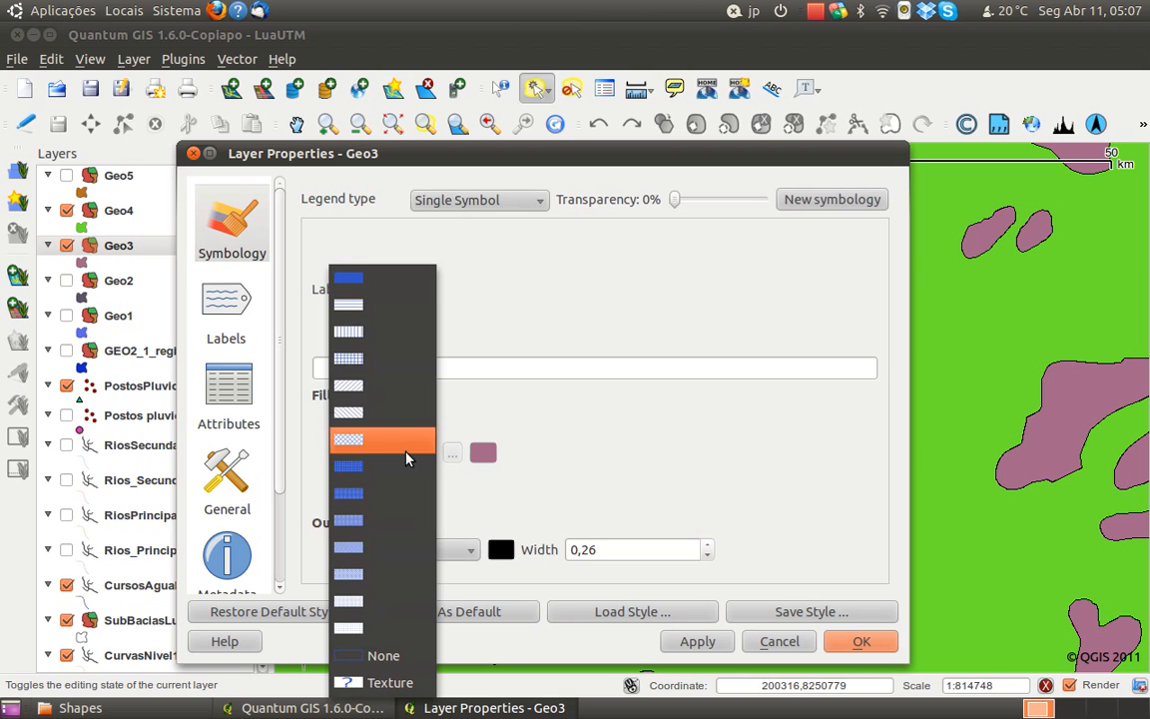
pyautogui.click(367, 307)
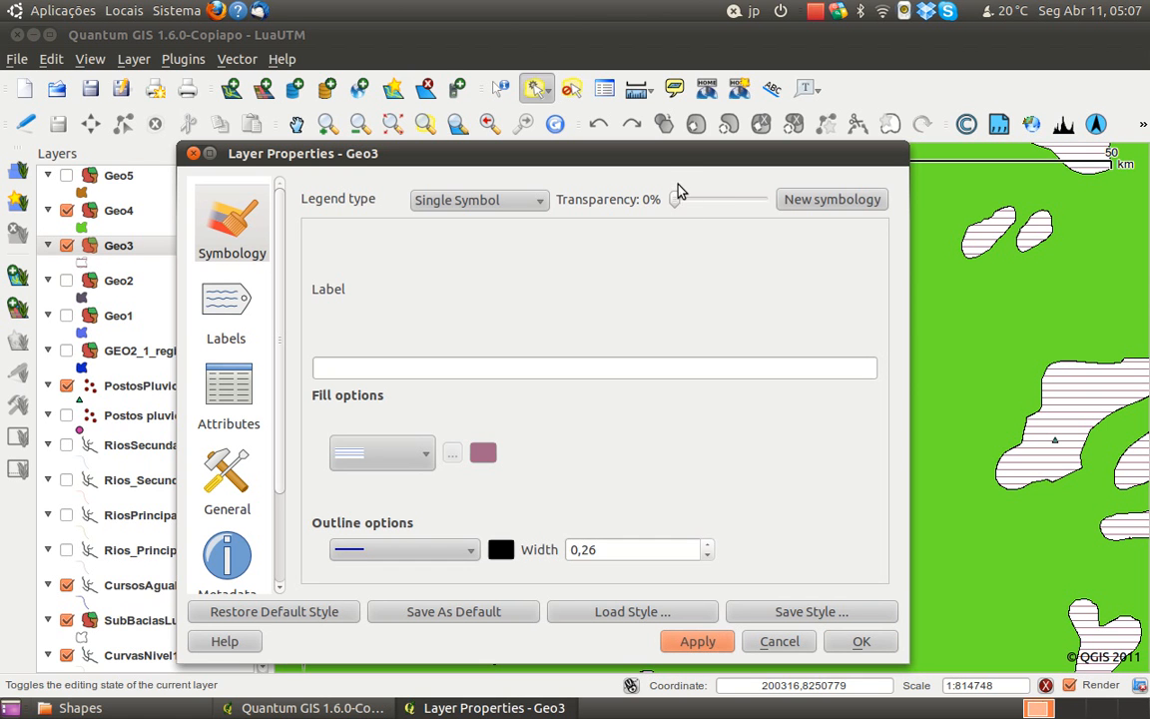
pyautogui.moveTo(687, 151); pyautogui.dragTo(644, 133)
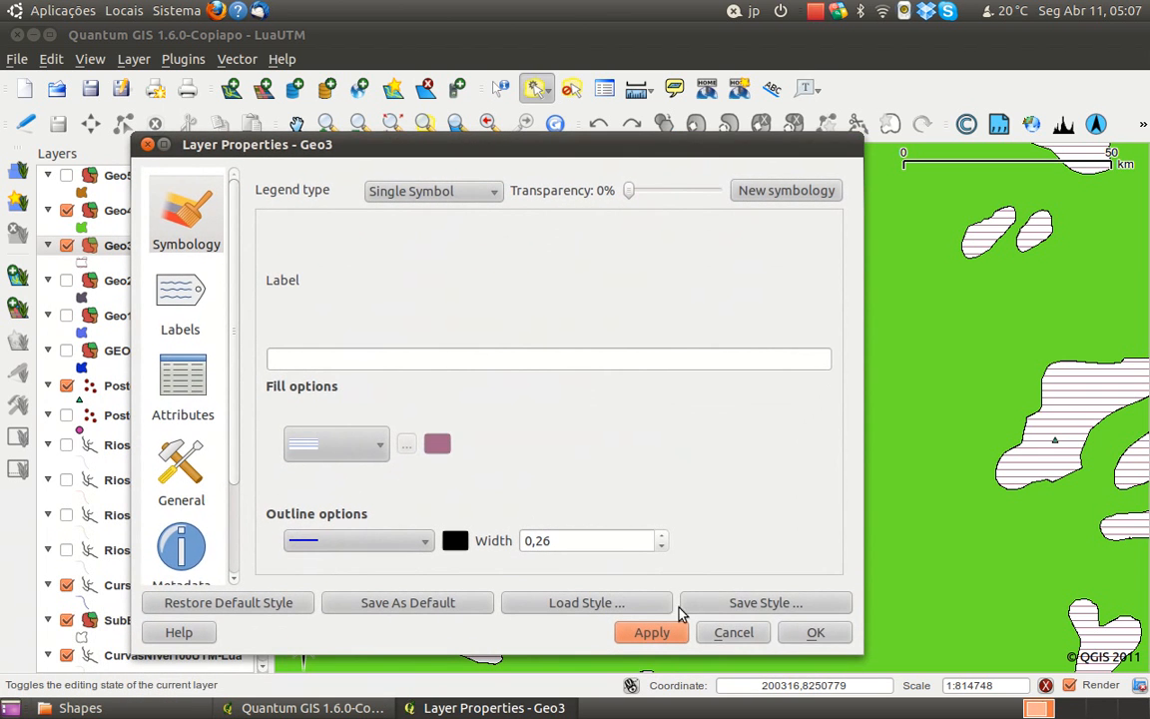
pyautogui.click(813, 633)
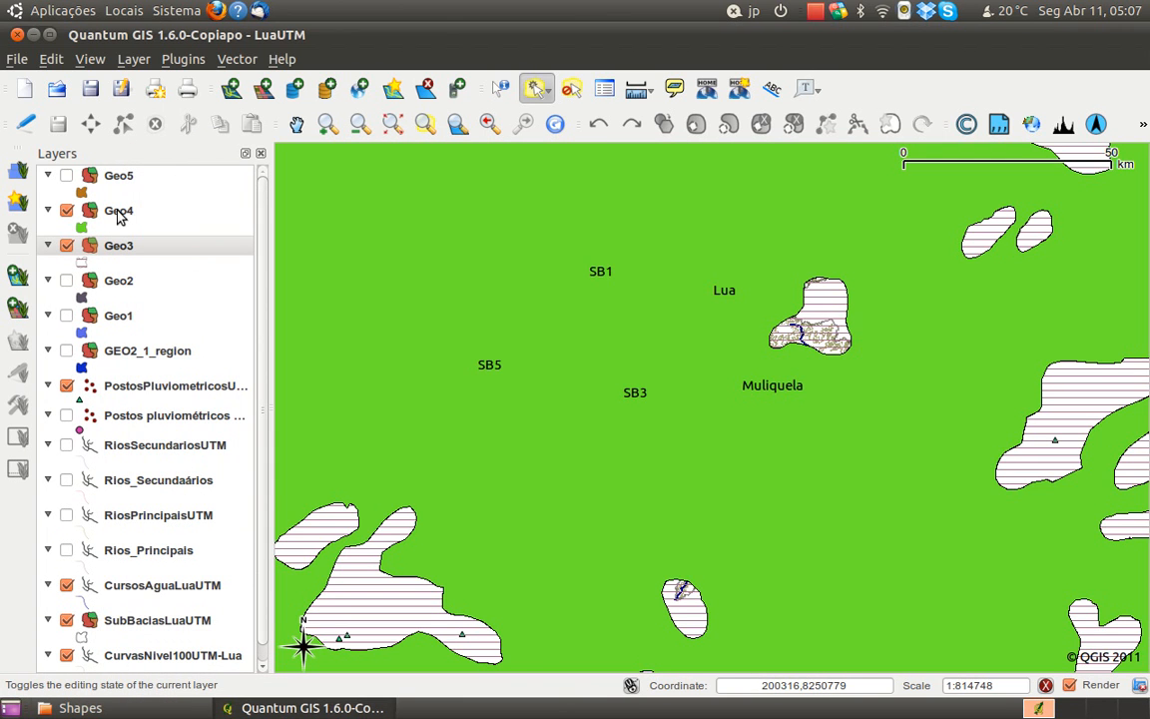
# Set the Geo4 layer's fill to the vertical line pattern and apply the style
pyautogui.click(117, 211)
pyautogui.rightClick(116, 211)
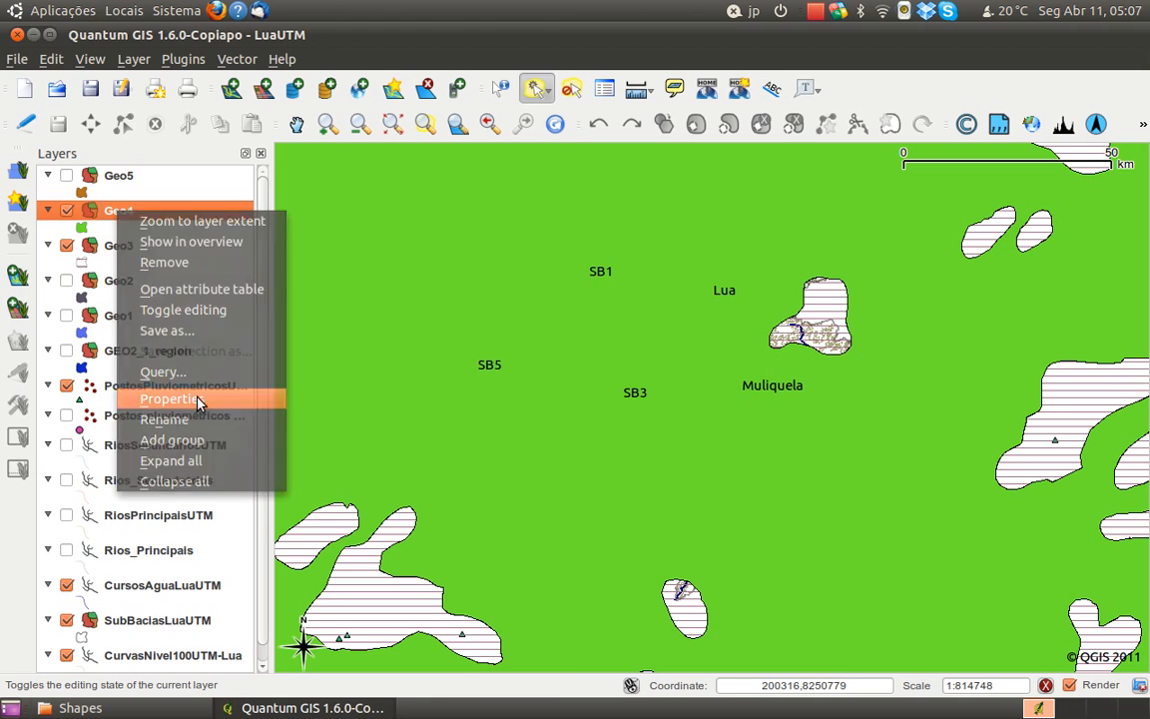
pyautogui.click(199, 400)
pyautogui.click(350, 469)
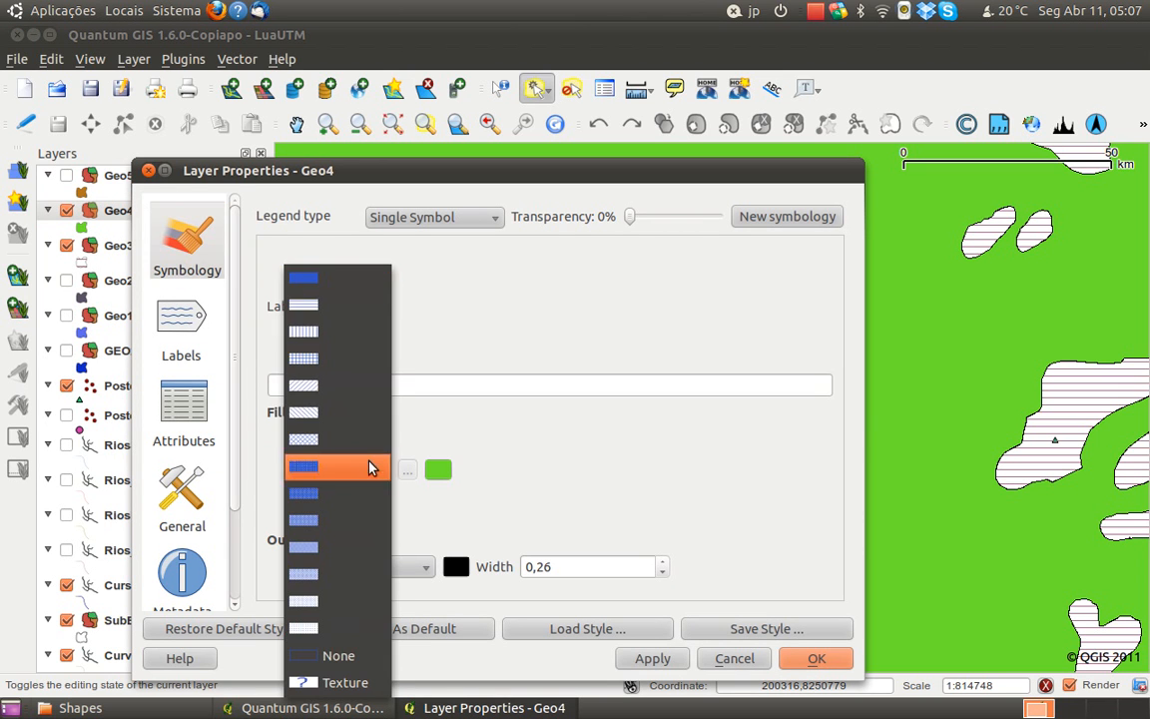
pyautogui.click(304, 330)
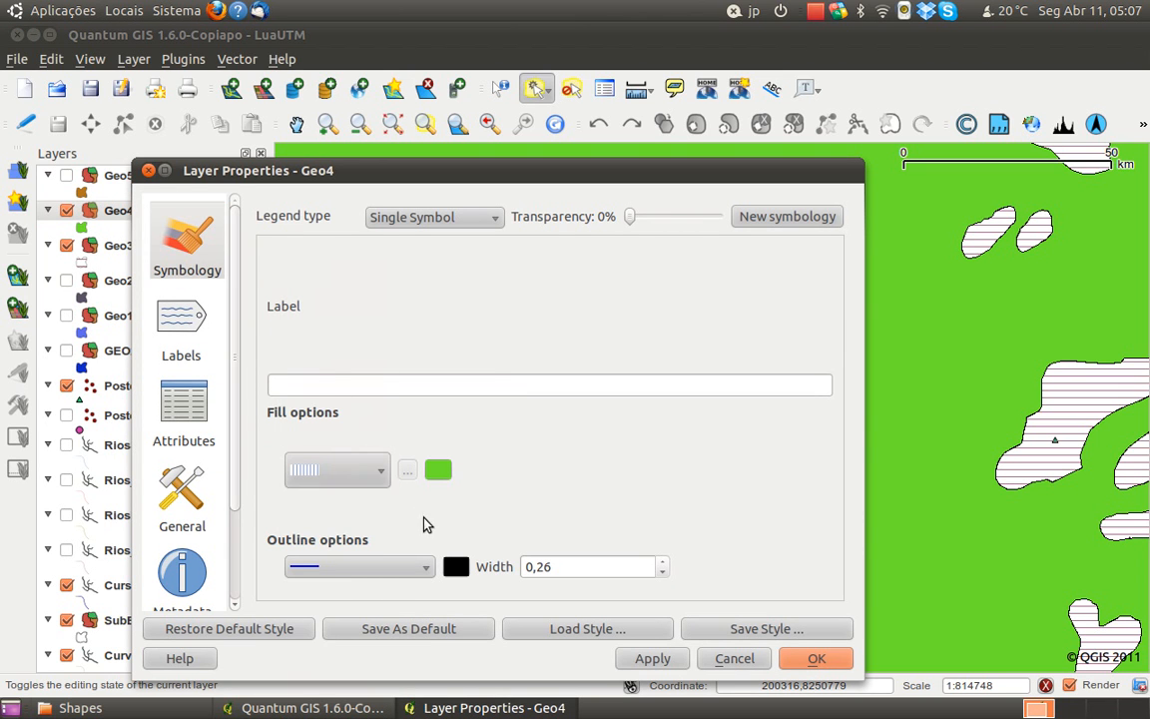
pyautogui.click(380, 479)
pyautogui.click(385, 476)
pyautogui.click(431, 437)
pyautogui.click(652, 658)
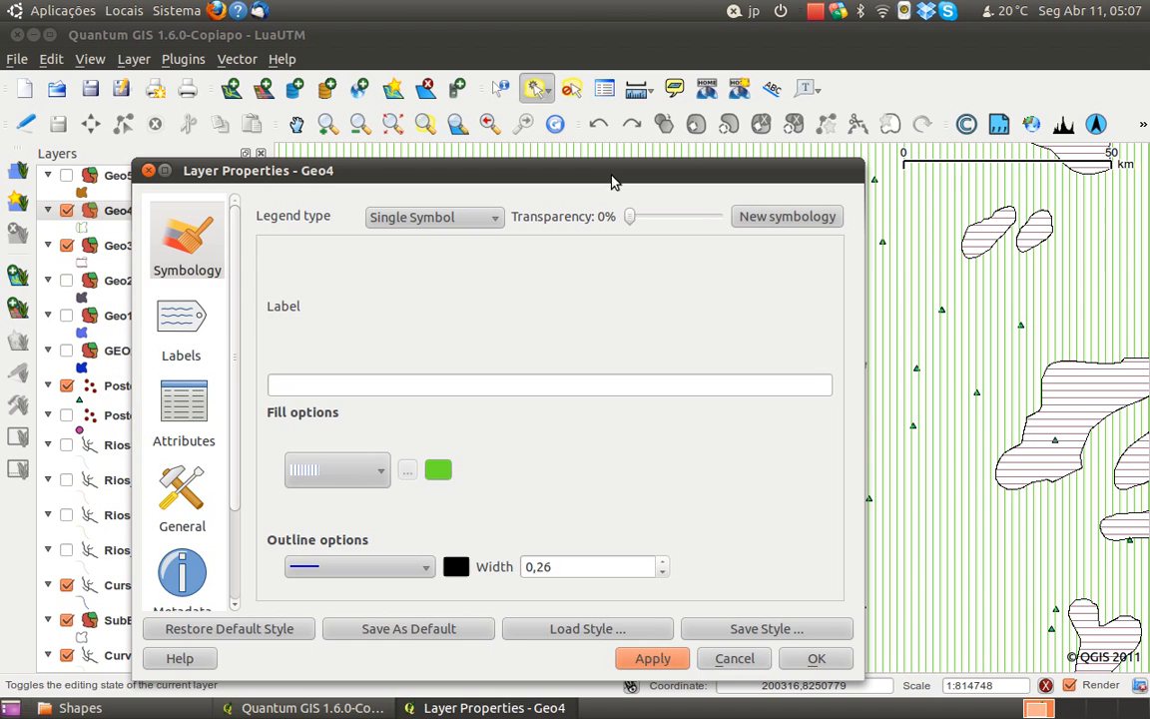
pyautogui.moveTo(613, 180); pyautogui.dragTo(617, 152)
pyautogui.click(804, 635)
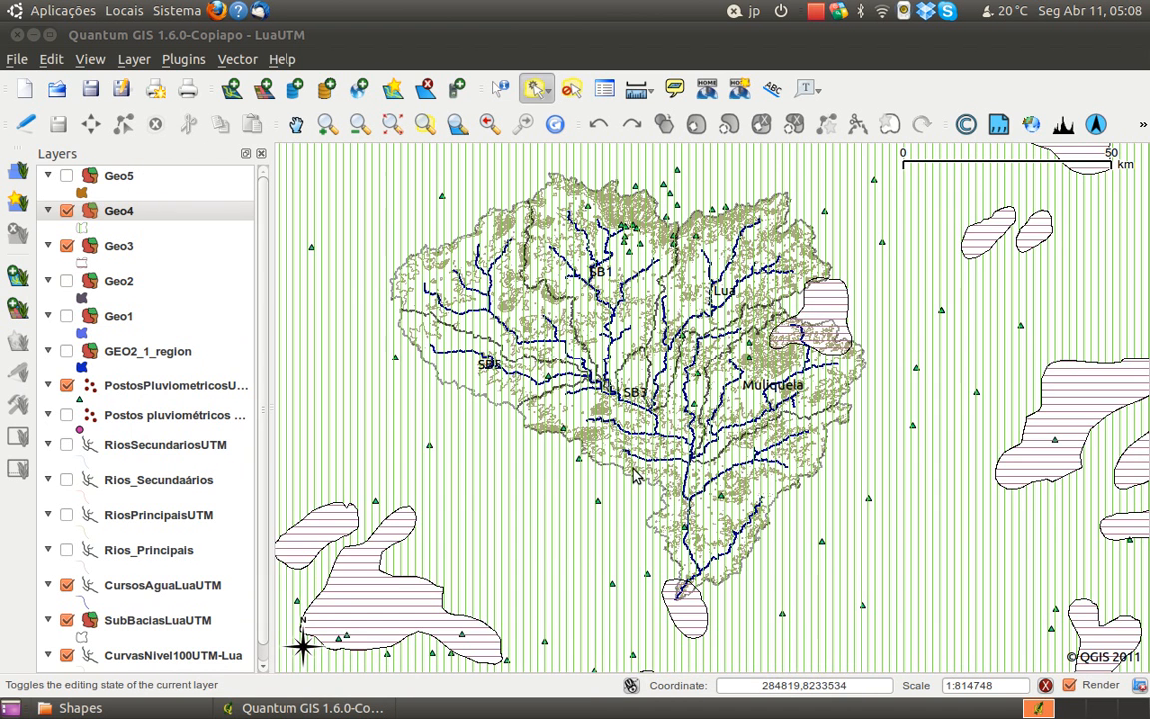
# Remove the hidden Geo5 and Geo2 layers from the project
pyautogui.moveTo(569, 541); pyautogui.dragTo(568, 517)
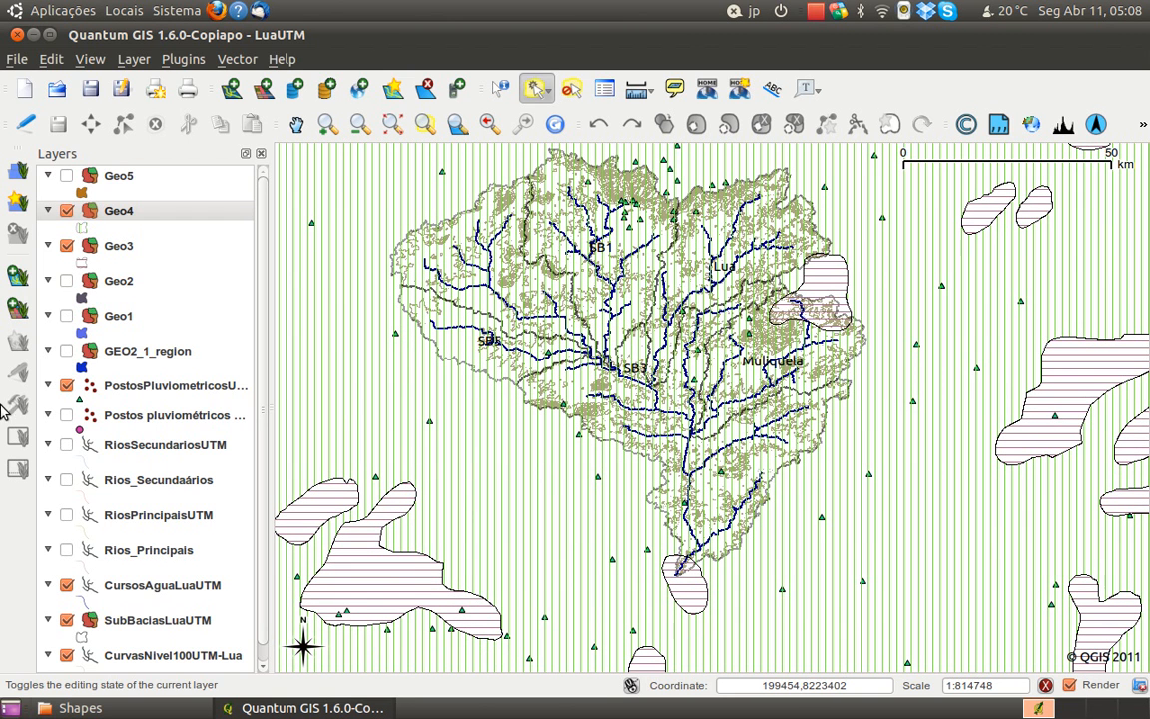
pyautogui.click(118, 178)
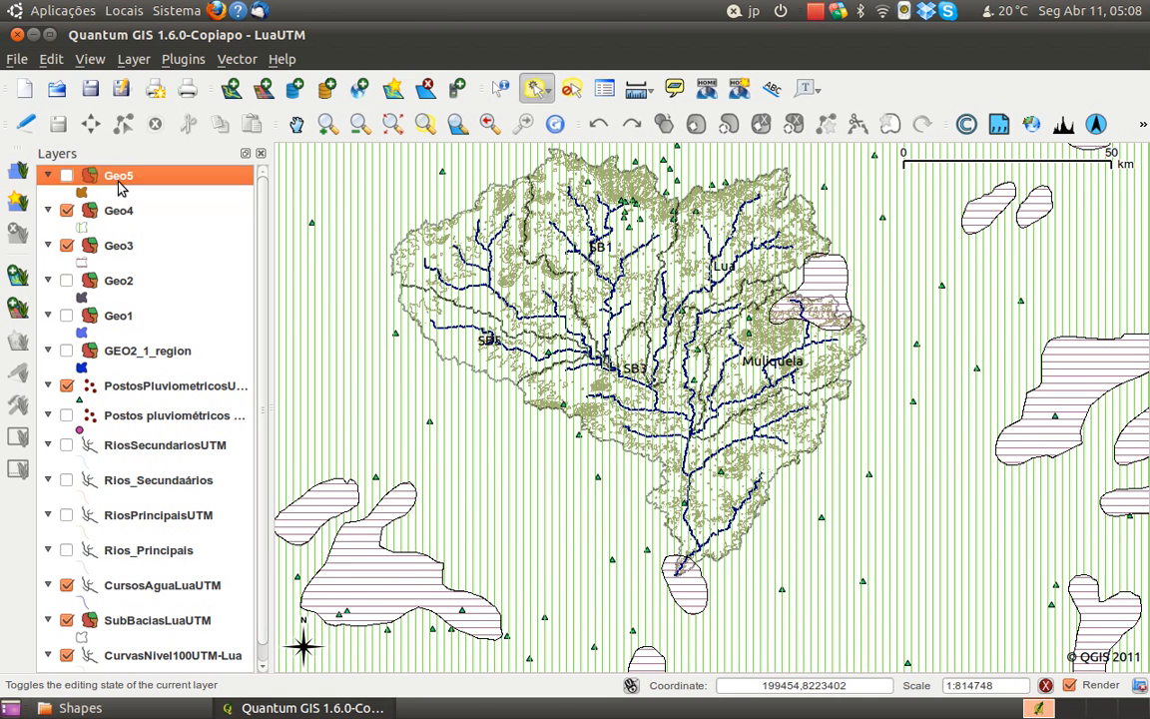
pyautogui.rightClick(118, 186)
pyautogui.click(193, 238)
pyautogui.click(118, 250)
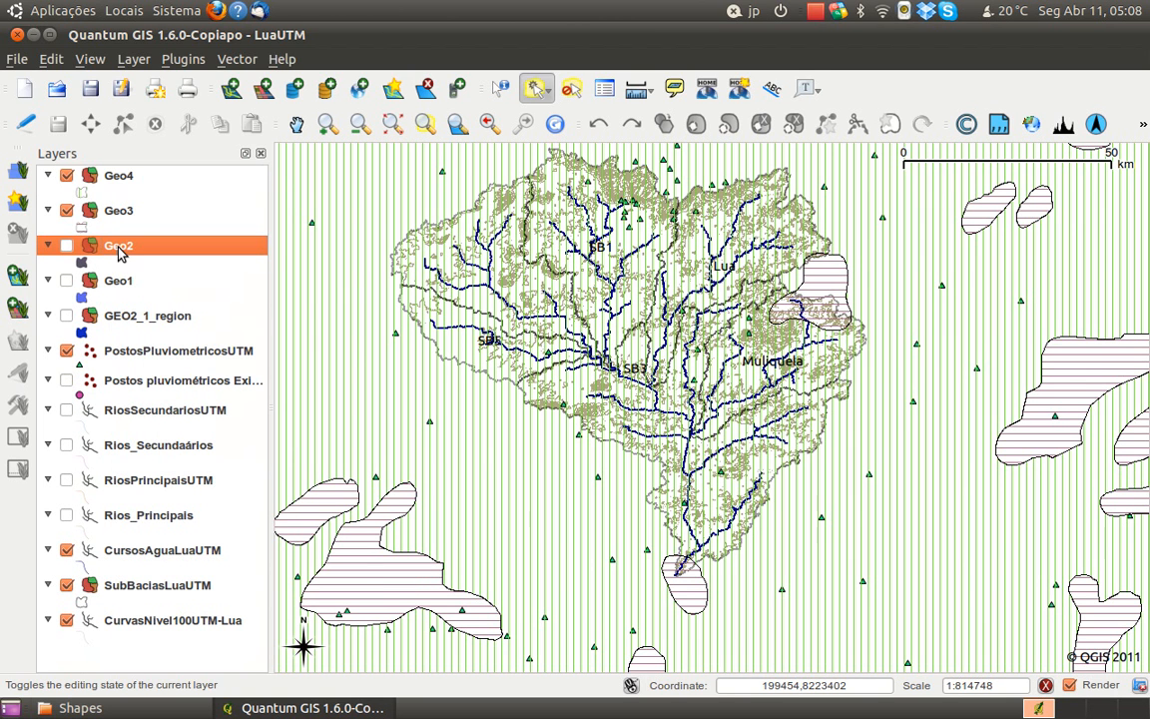
pyautogui.rightClick(118, 253)
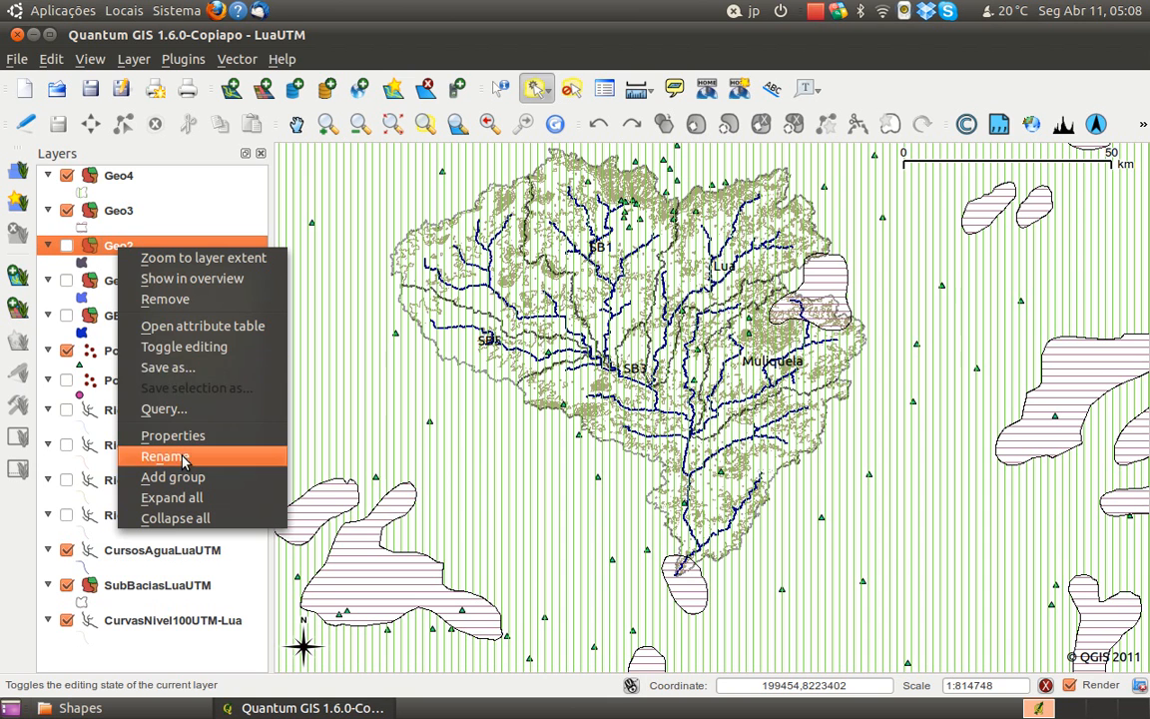
pyautogui.click(169, 300)
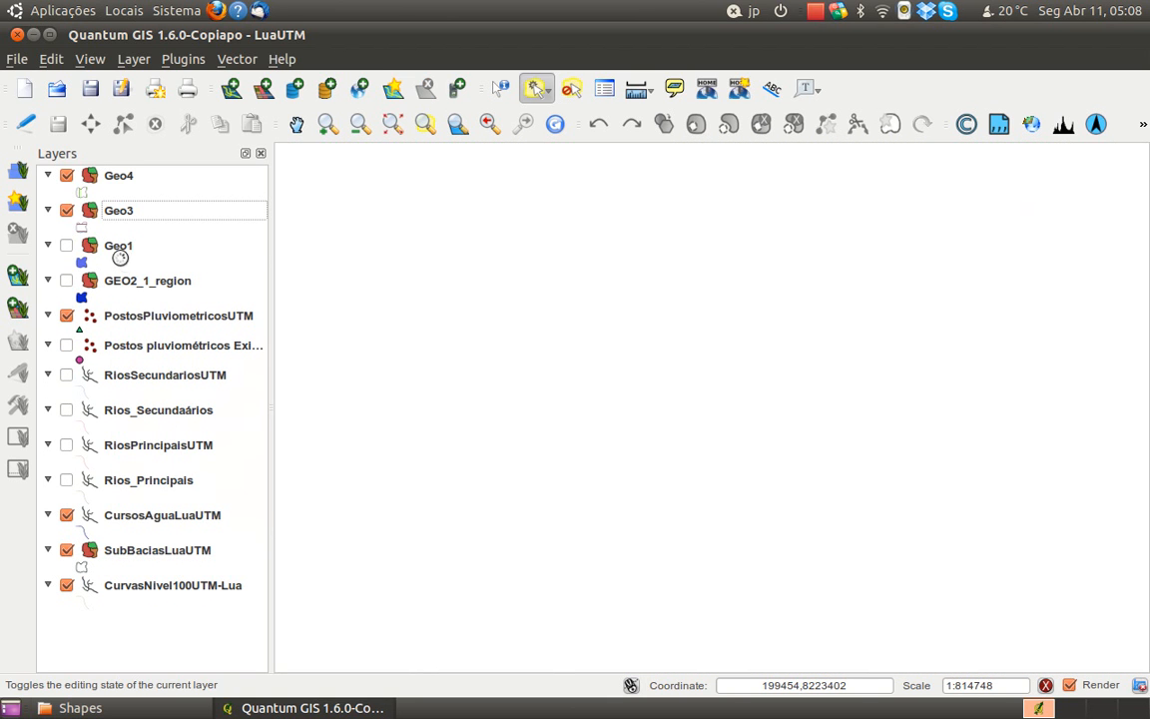
# Remove the hidden Geo1 layer and the original GEO2_1_region layer from the project
pyautogui.click(116, 256)
pyautogui.rightClick(116, 255)
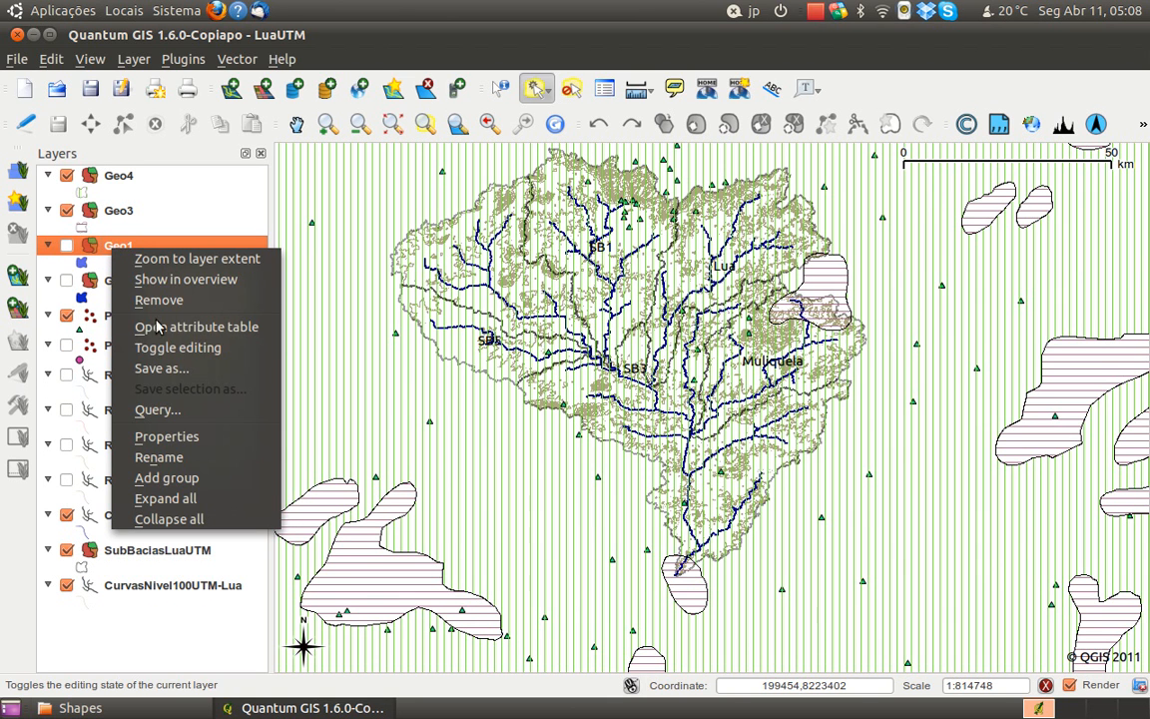
pyautogui.click(155, 301)
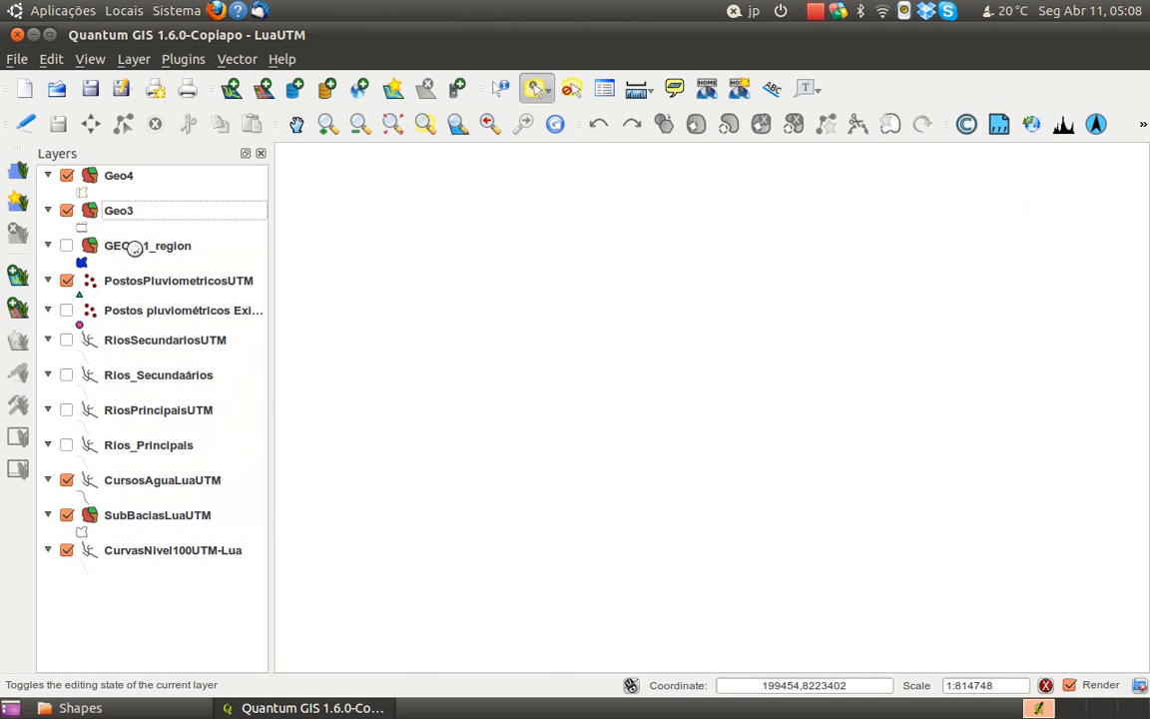
pyautogui.click(138, 252)
pyautogui.rightClick(138, 252)
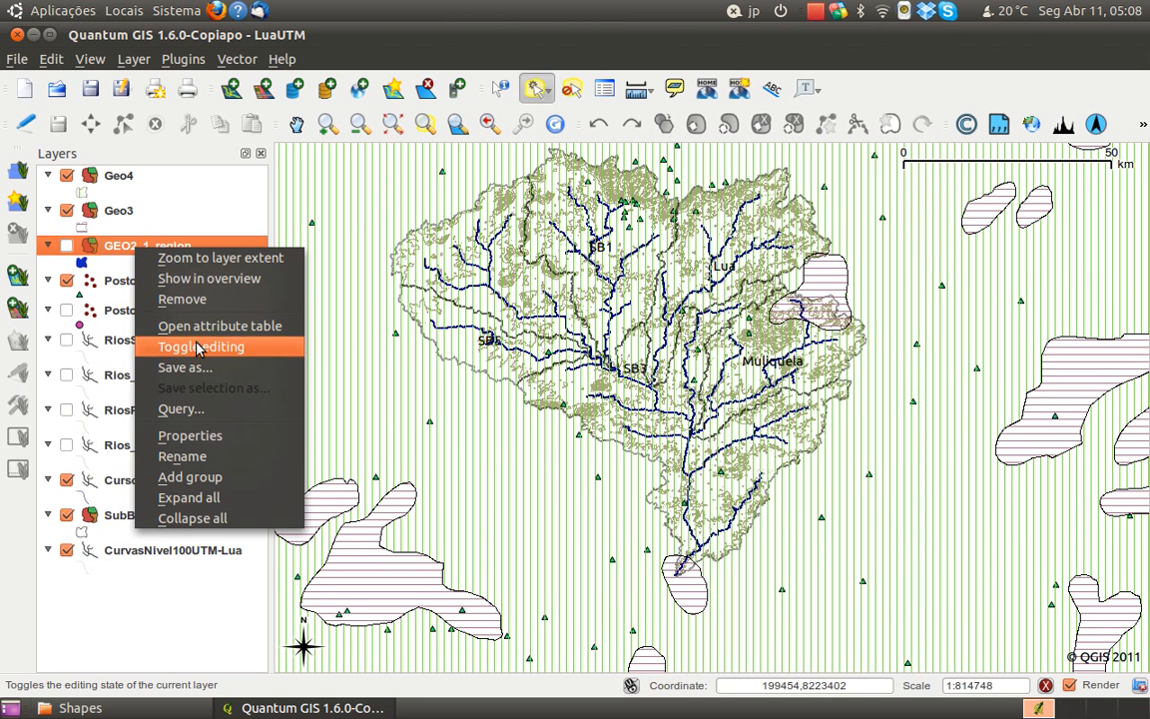
pyautogui.click(198, 298)
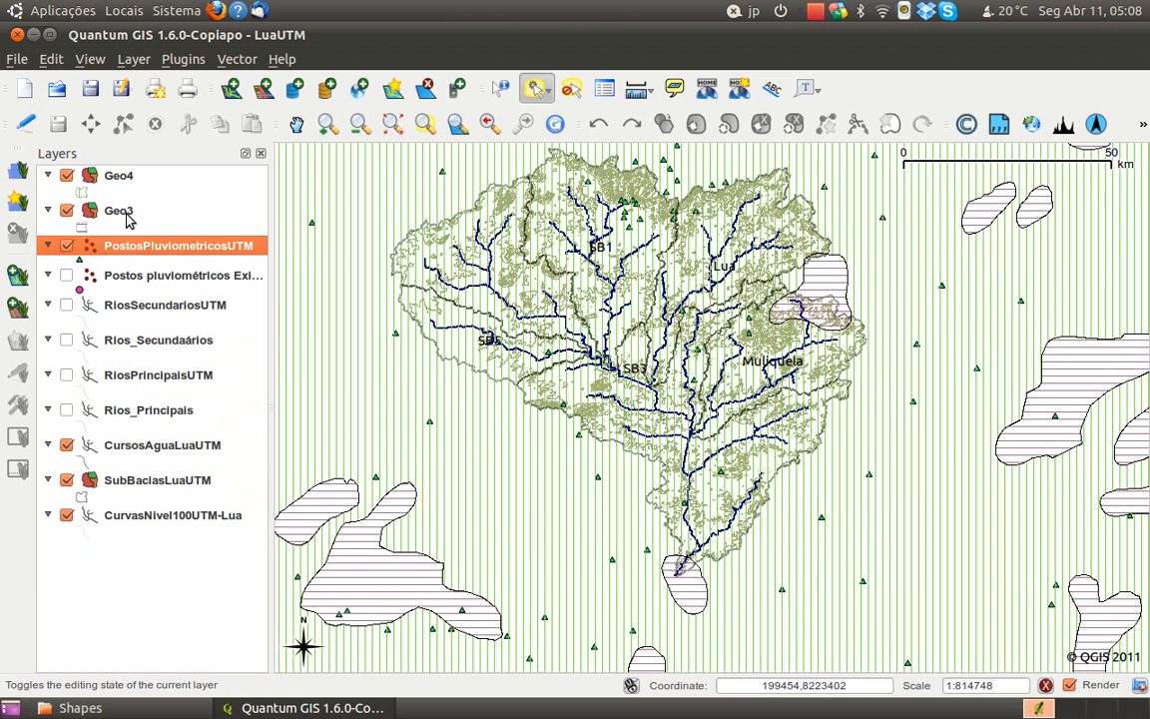
# Reorder the layers so Geo3 lies below CurvasNivel100UTM-Lua and Geo4 lies beneath Geo3 at the end of the list
pyautogui.click(116, 215)
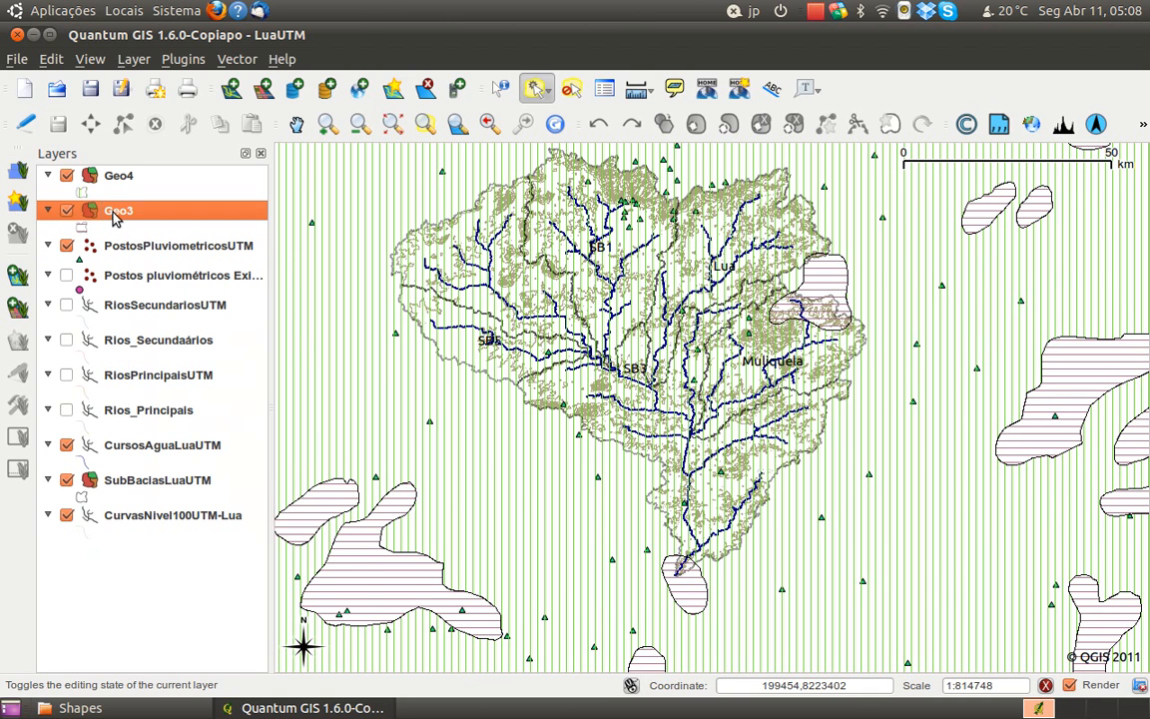
pyautogui.moveTo(116, 214); pyautogui.dragTo(140, 494)
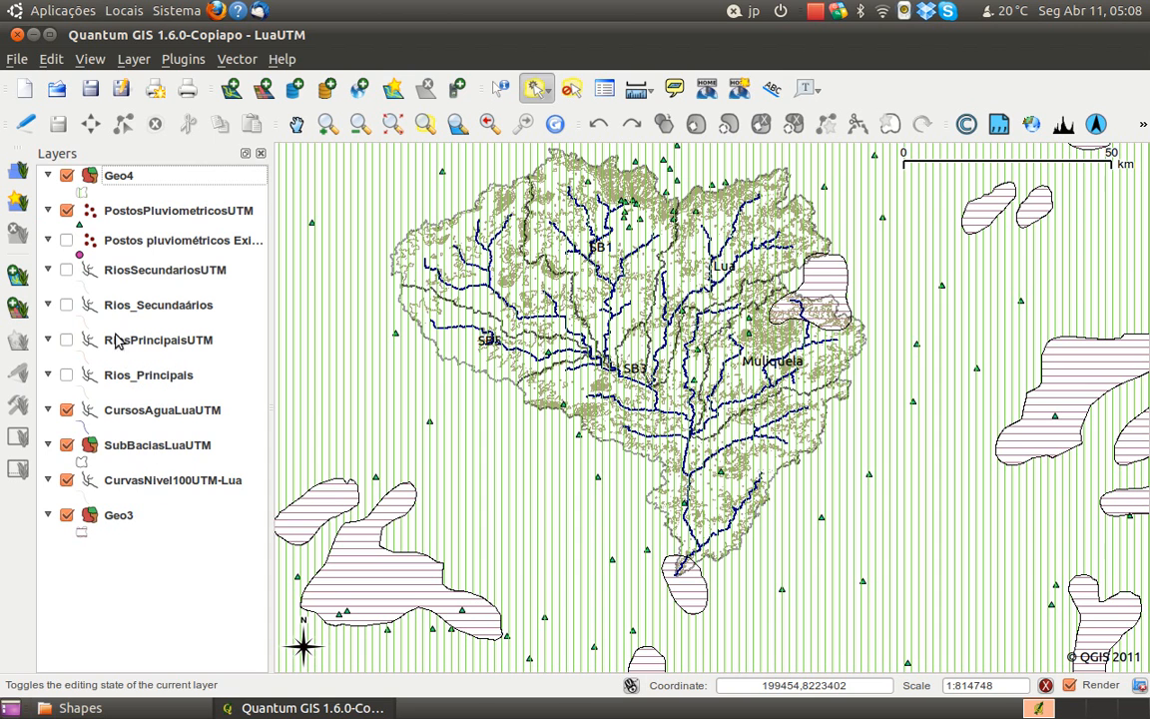
pyautogui.moveTo(125, 180); pyautogui.dragTo(158, 477)
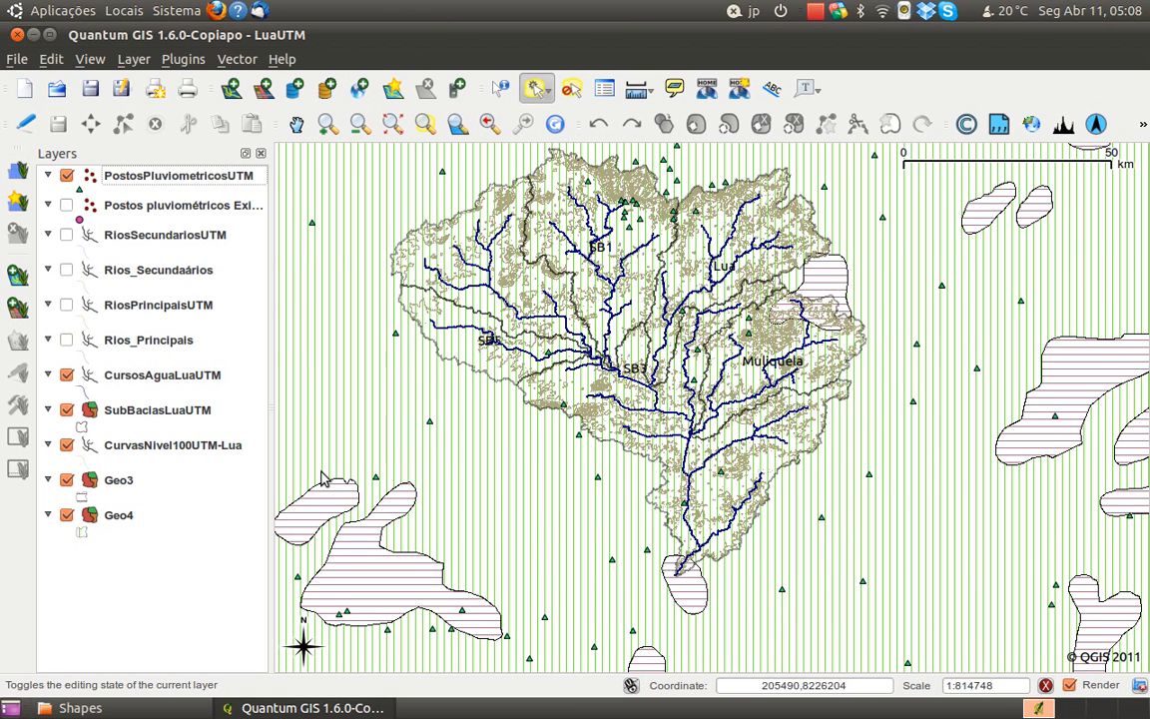
pyautogui.scroll(1, 527, 294)
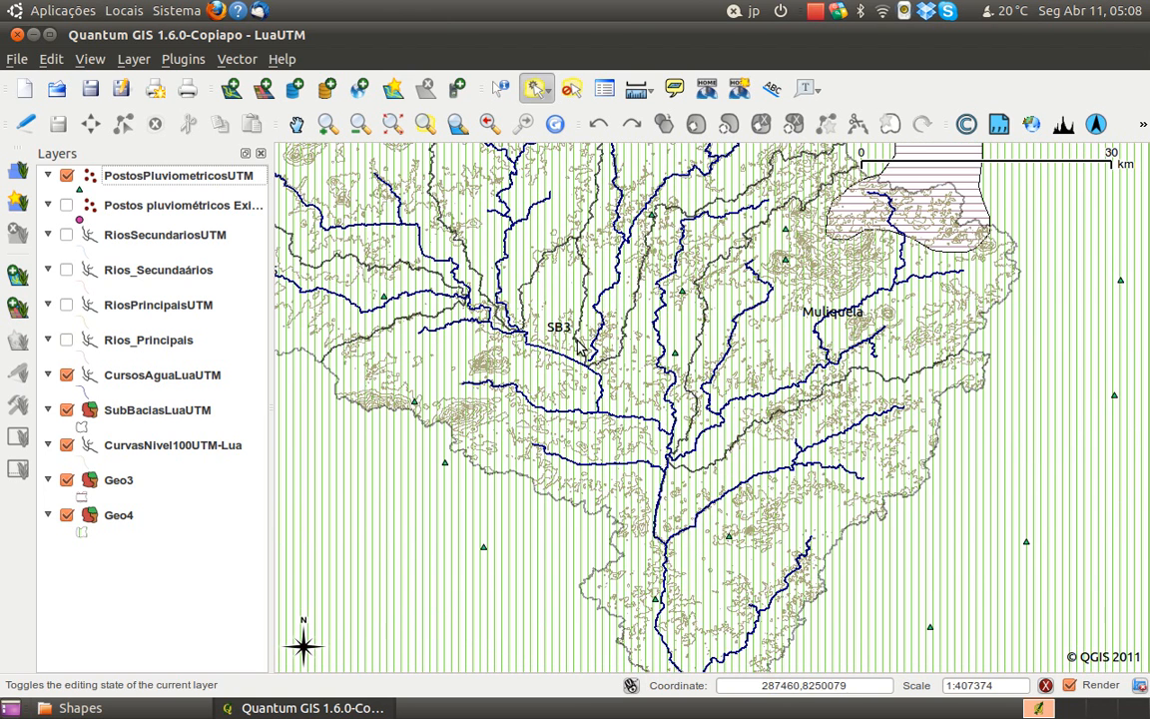
pyautogui.scroll(1, 405, 402)
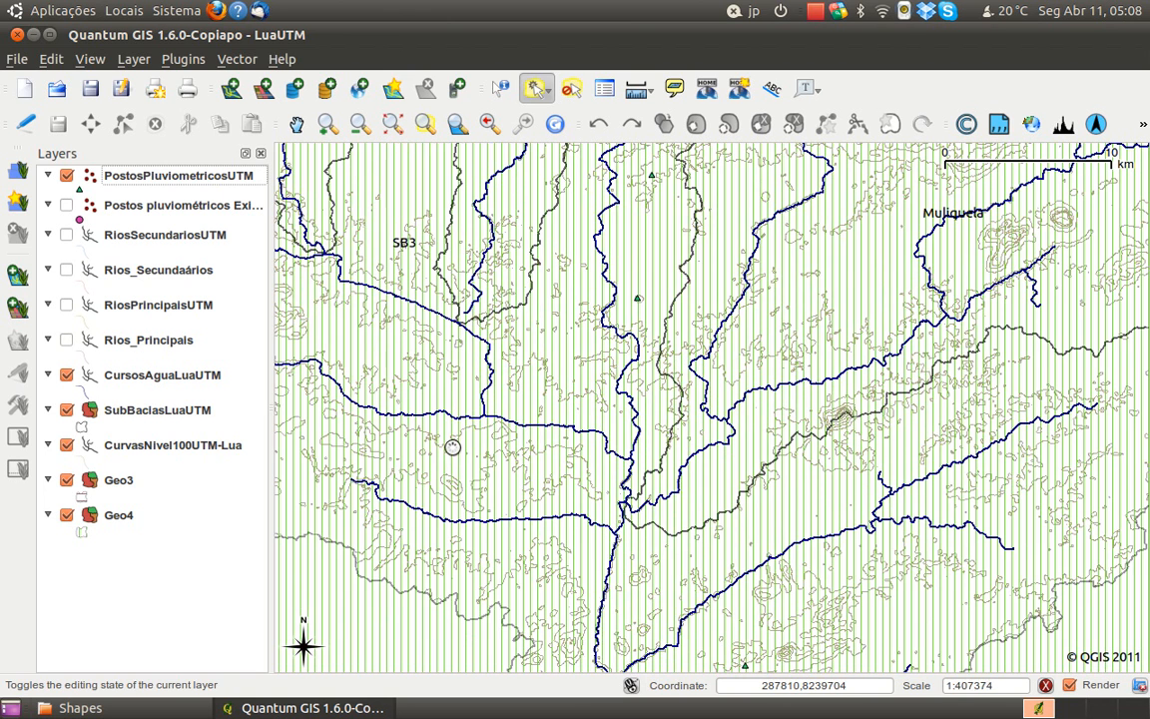
pyautogui.scroll(-1, 406, 400)
pyautogui.scroll(-1, 410, 397)
pyautogui.moveTo(509, 371); pyautogui.dragTo(484, 386)
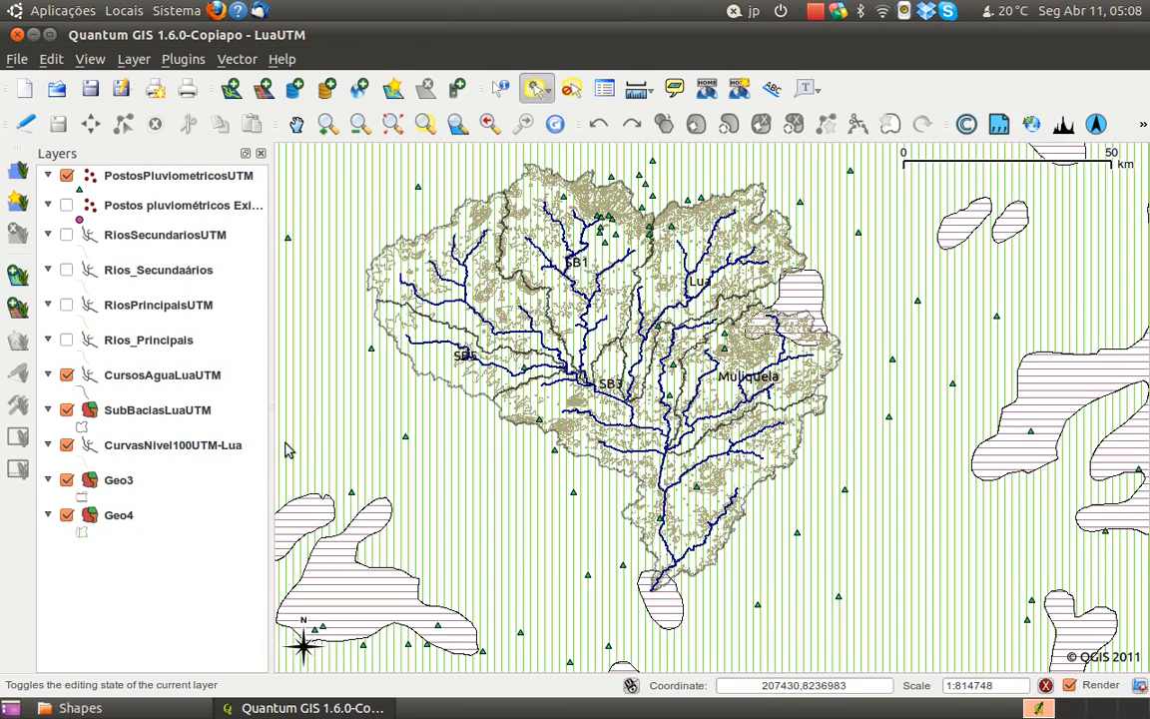
# Change the Geo4 layer's fill pattern to the sparsest dotted pattern, the last one before None
pyautogui.rightClick(117, 518)
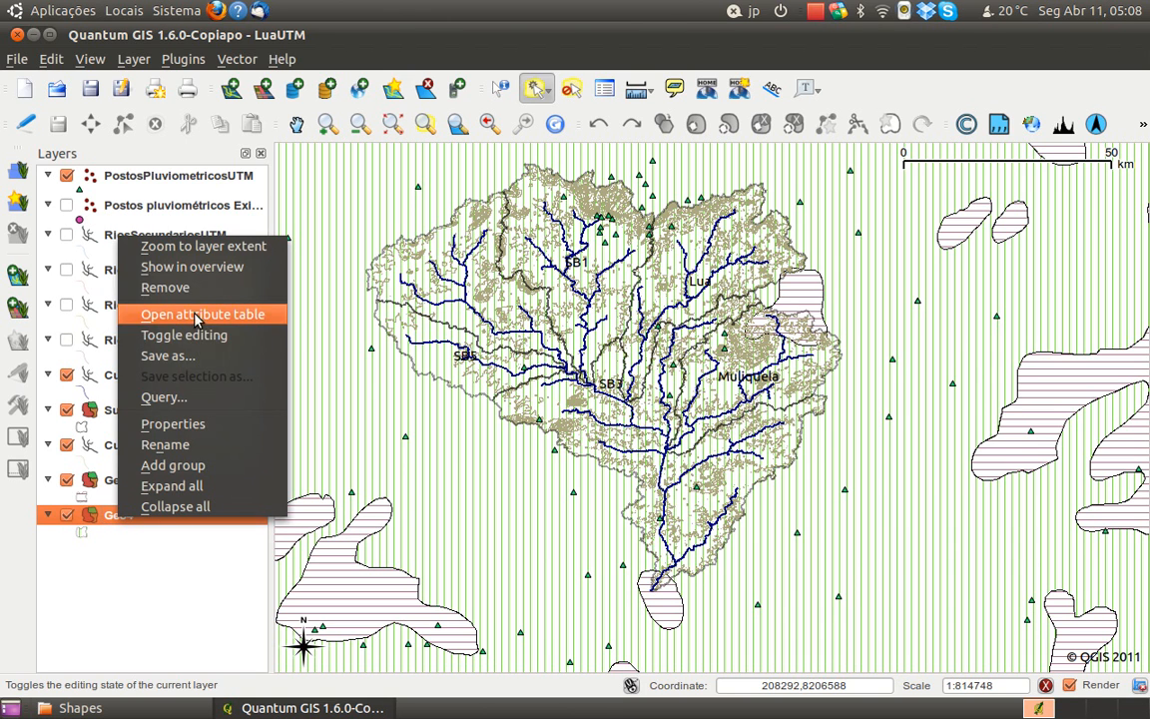
pyautogui.click(189, 425)
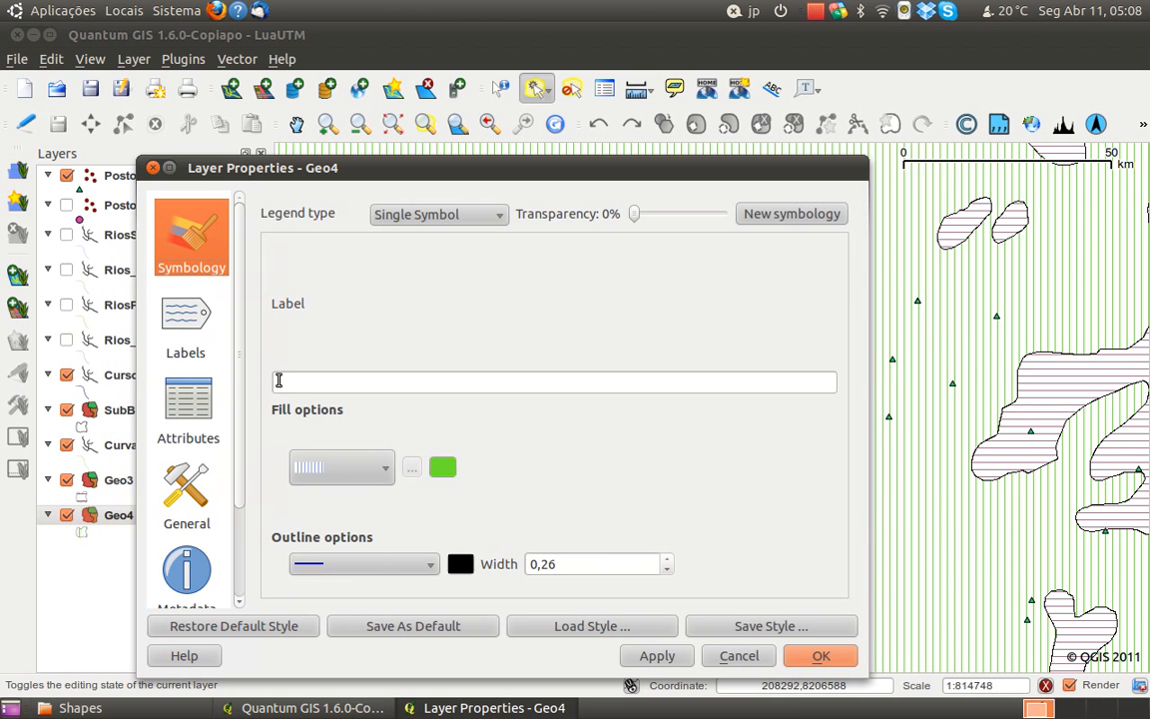
pyautogui.click(379, 475)
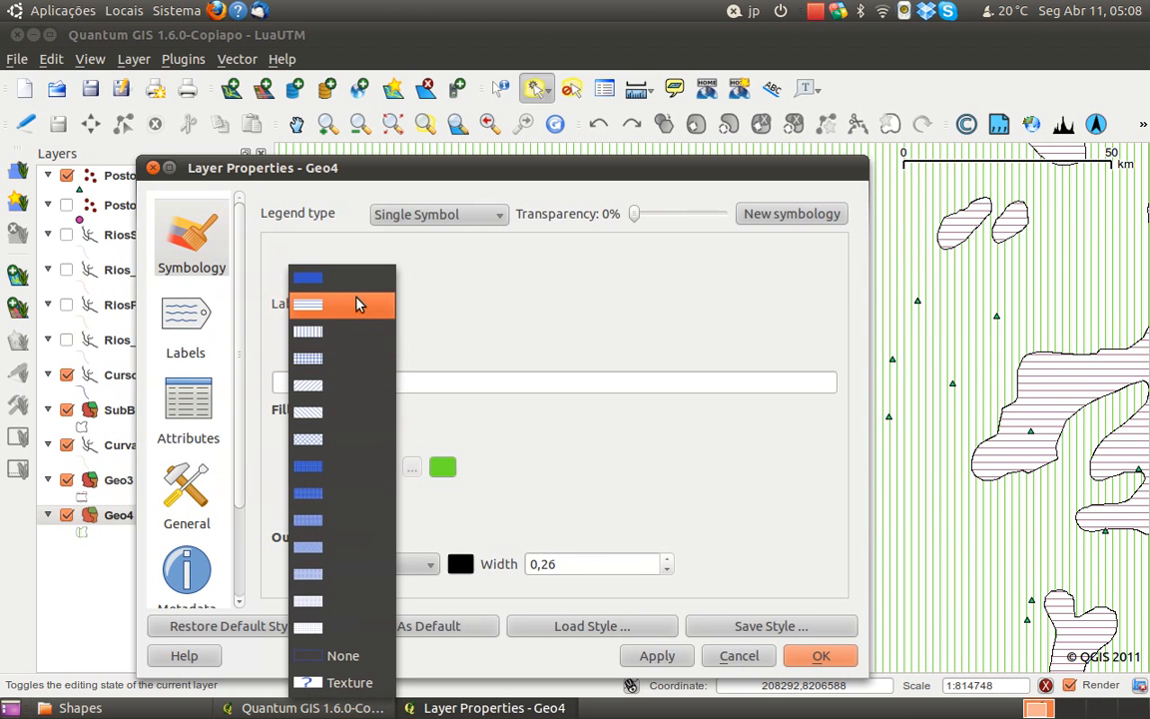
pyautogui.click(317, 636)
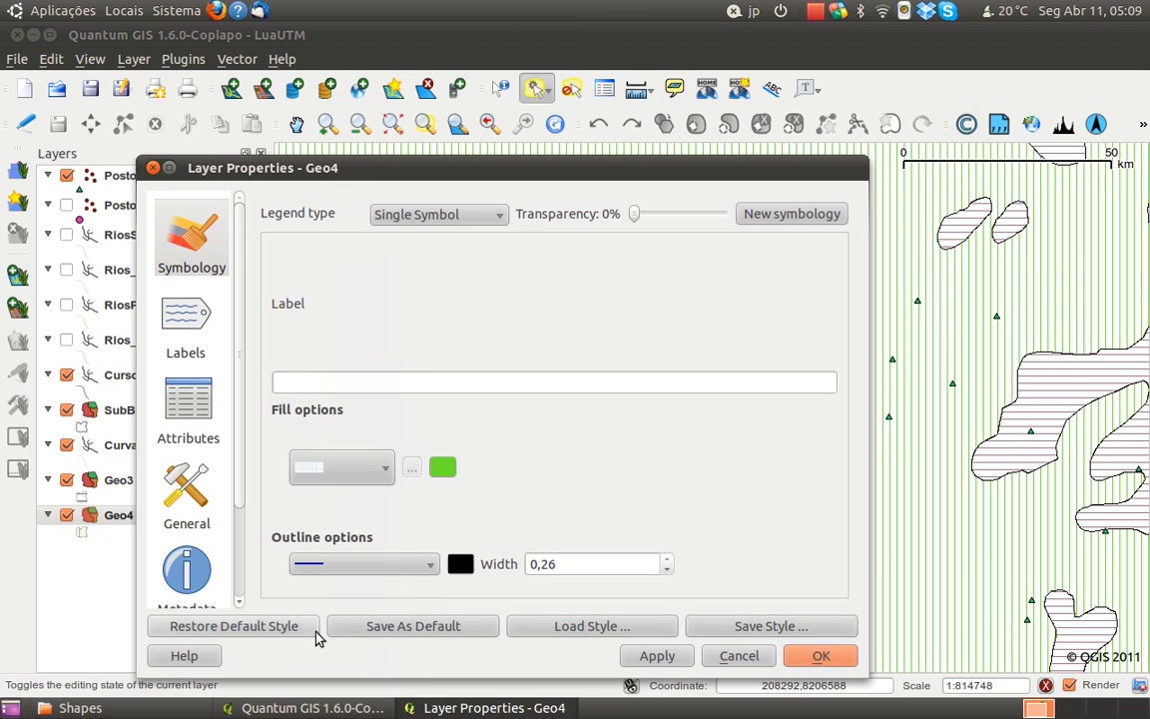
pyautogui.click(387, 475)
pyautogui.click(388, 475)
pyautogui.click(387, 476)
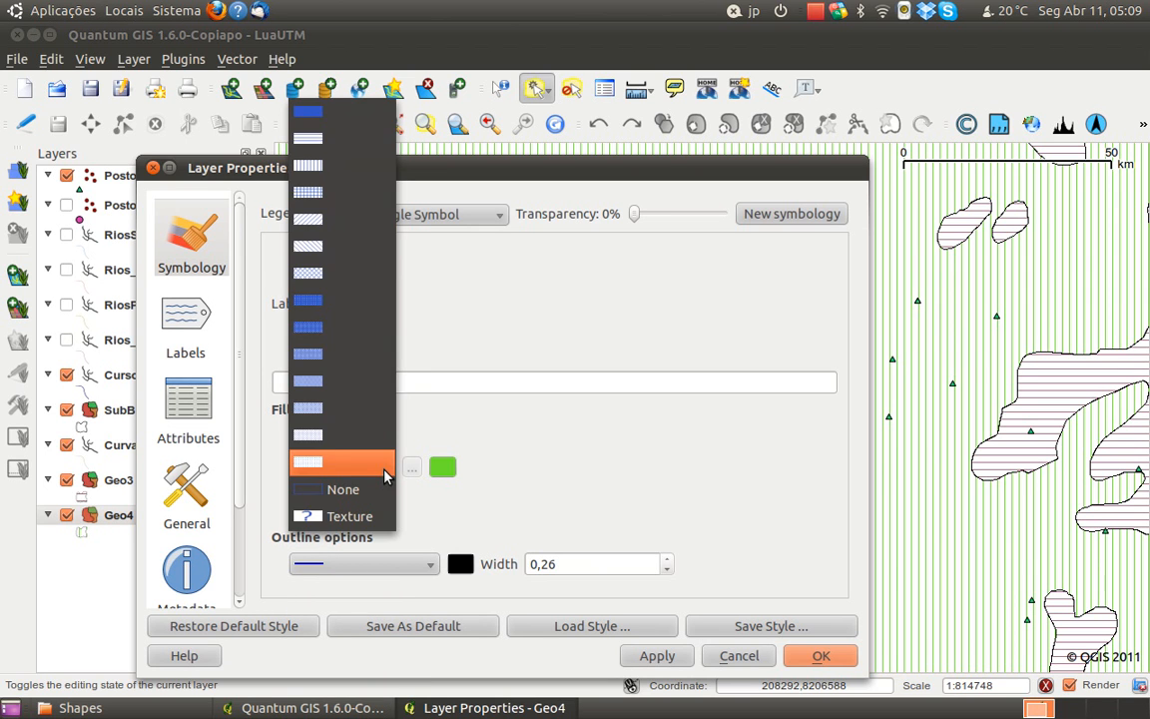
pyautogui.click(377, 487)
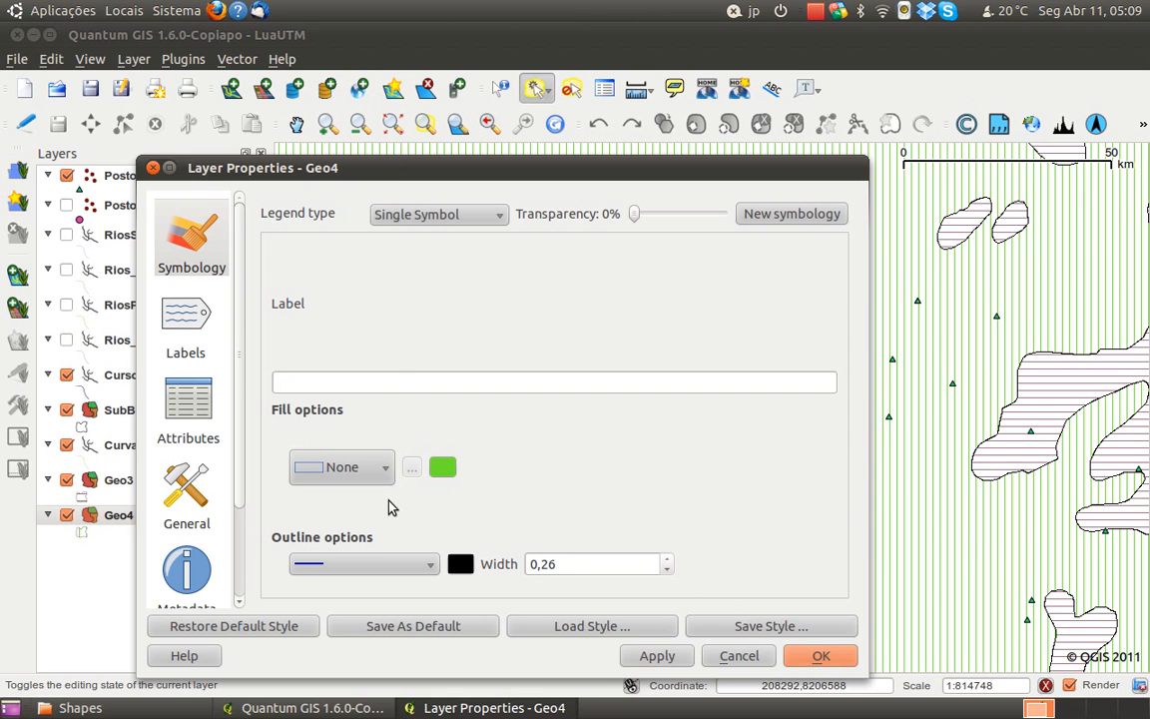
pyautogui.click(364, 468)
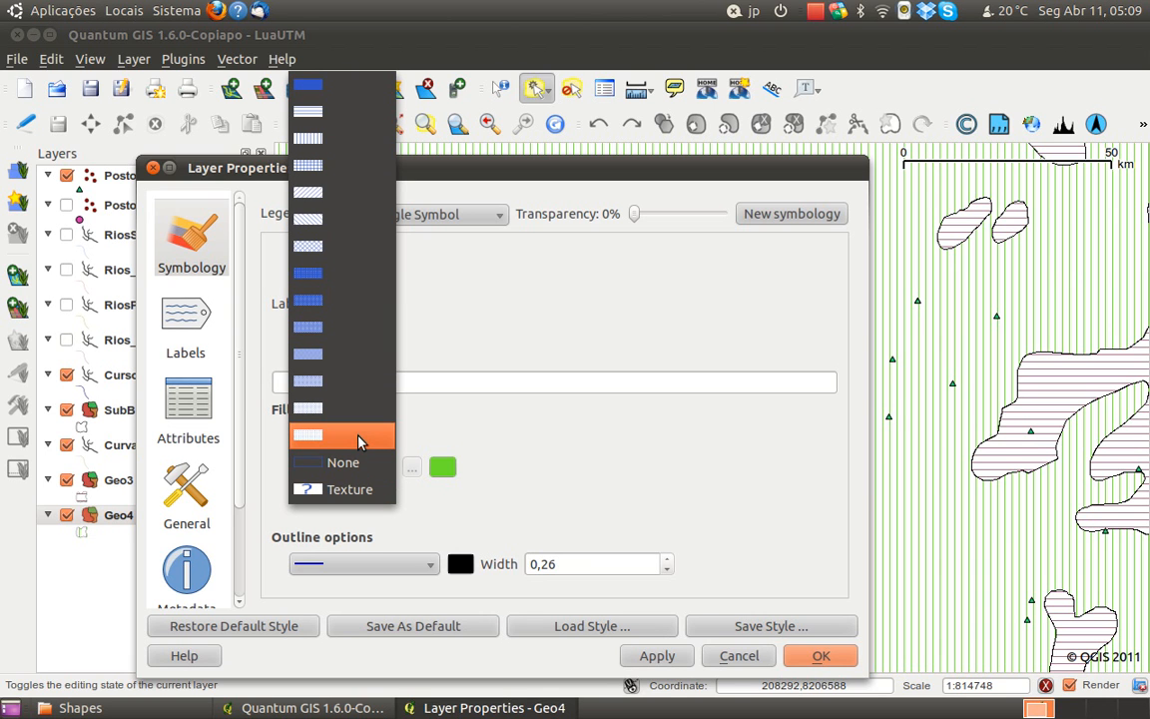
pyautogui.click(359, 437)
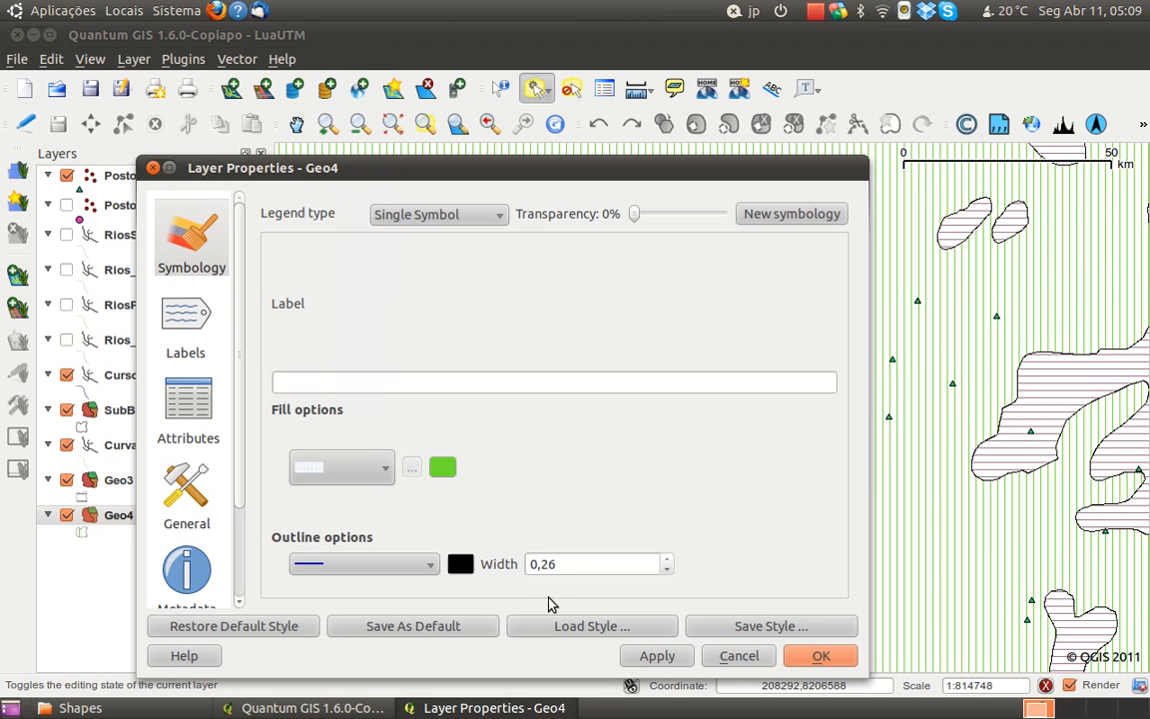
# Set Geo4's fill colour to light orange (RGB 255, 170, 127) and apply the style
pyautogui.click(444, 468)
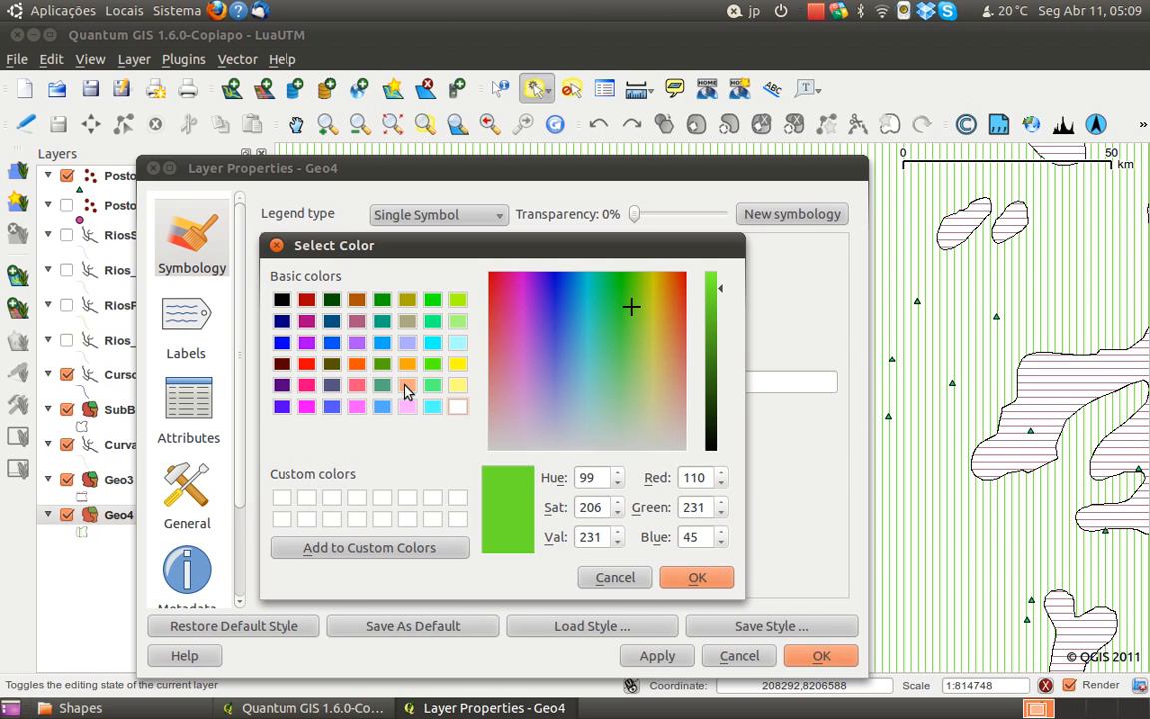
pyautogui.click(405, 389)
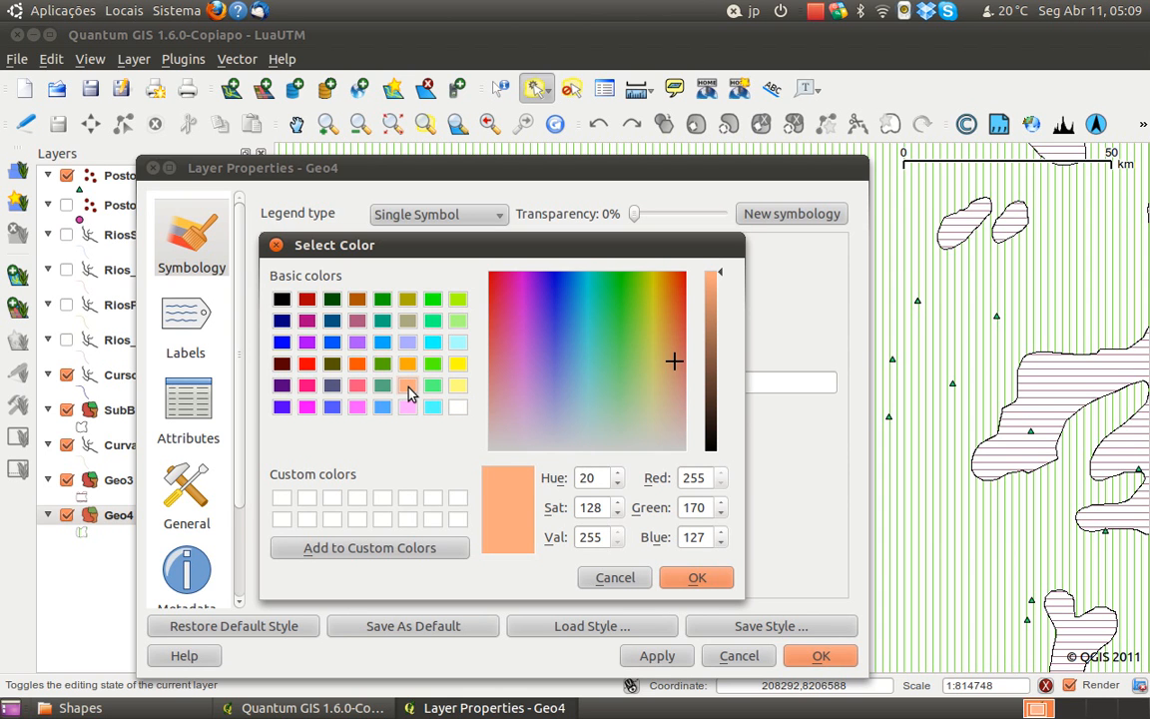
pyautogui.click(714, 584)
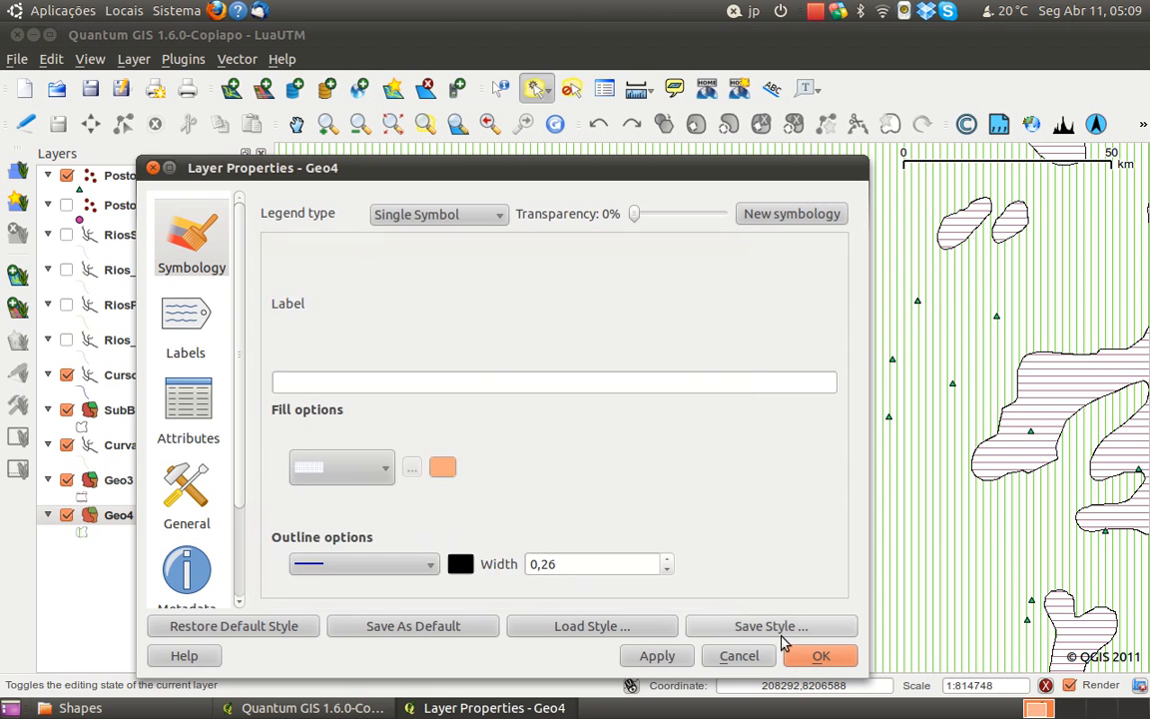
pyautogui.click(682, 655)
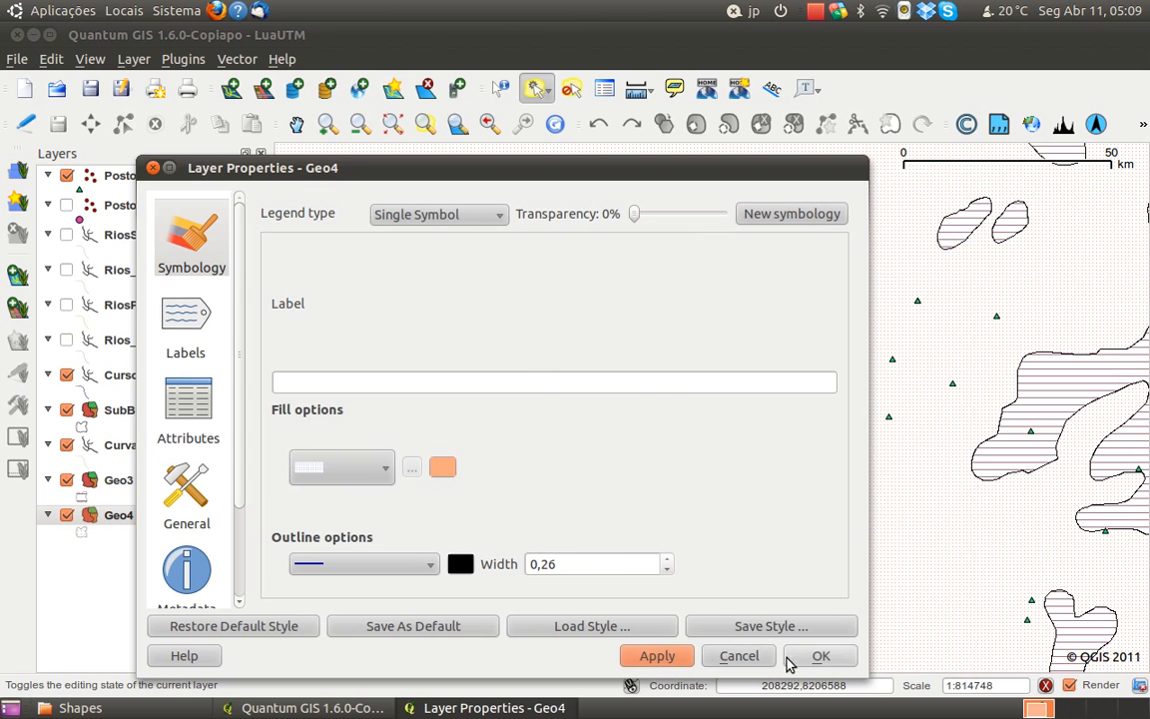
pyautogui.click(817, 656)
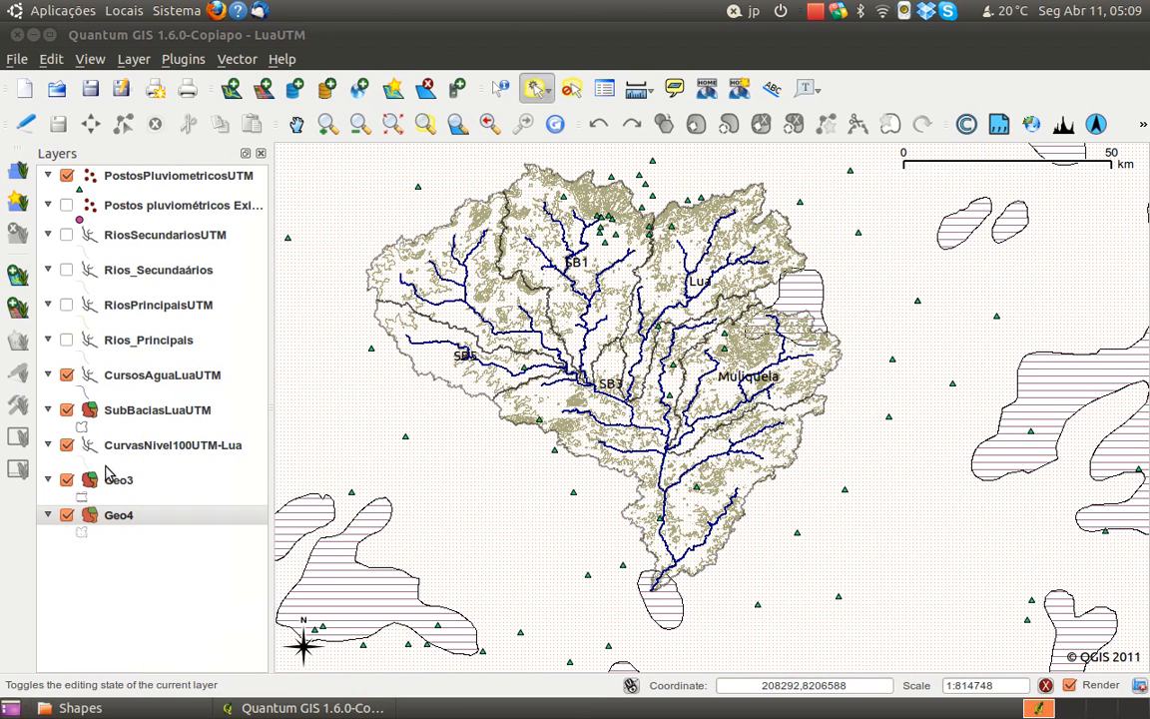
# Give the Geo3 layer a diagonal crosshatch fill in the same light orange as Geo4 and apply the style
pyautogui.rightClick(109, 480)
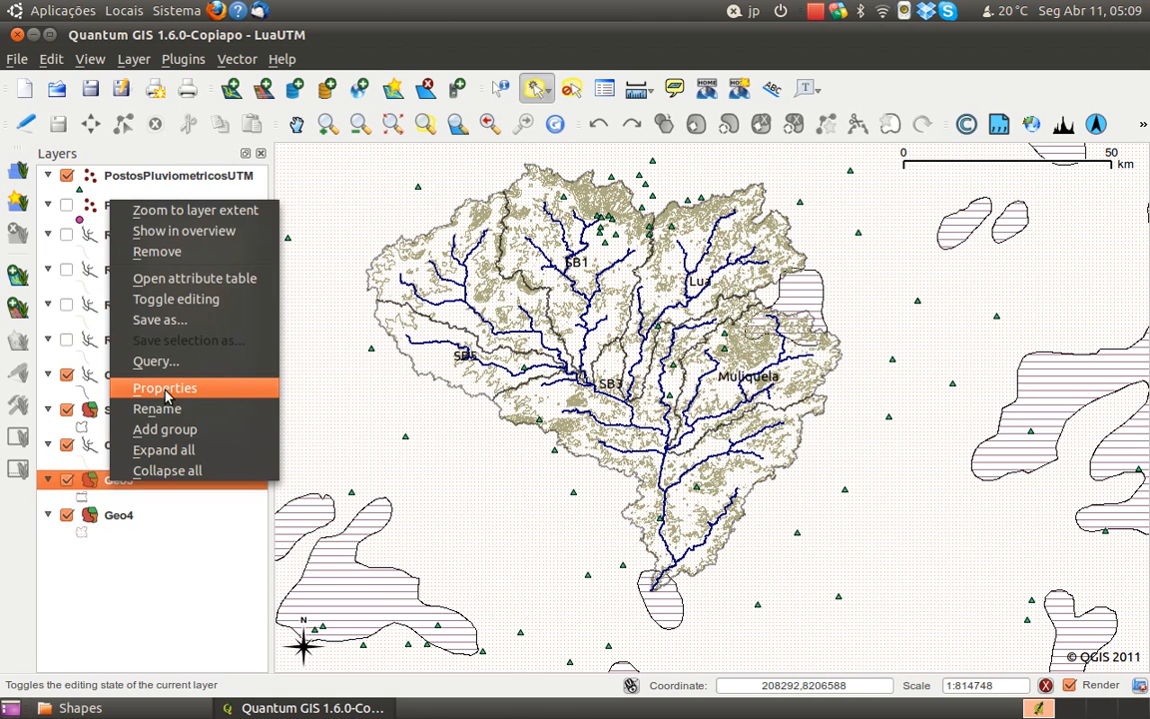
pyautogui.click(167, 389)
pyautogui.click(384, 486)
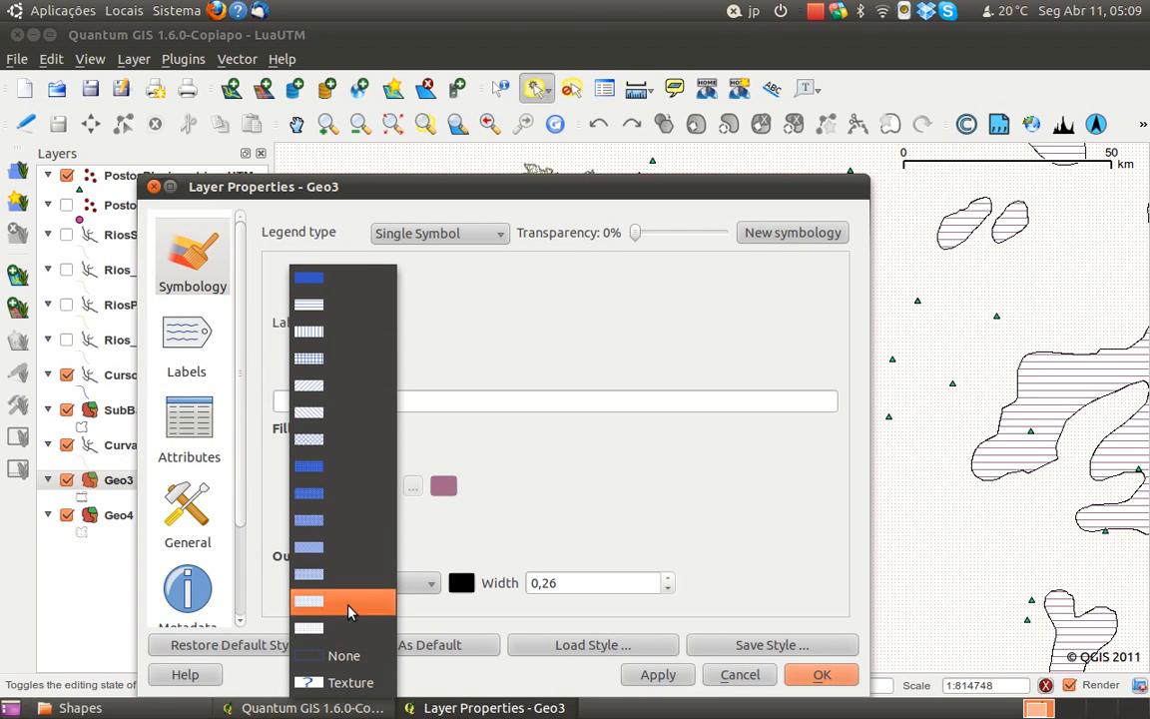
pyautogui.click(331, 448)
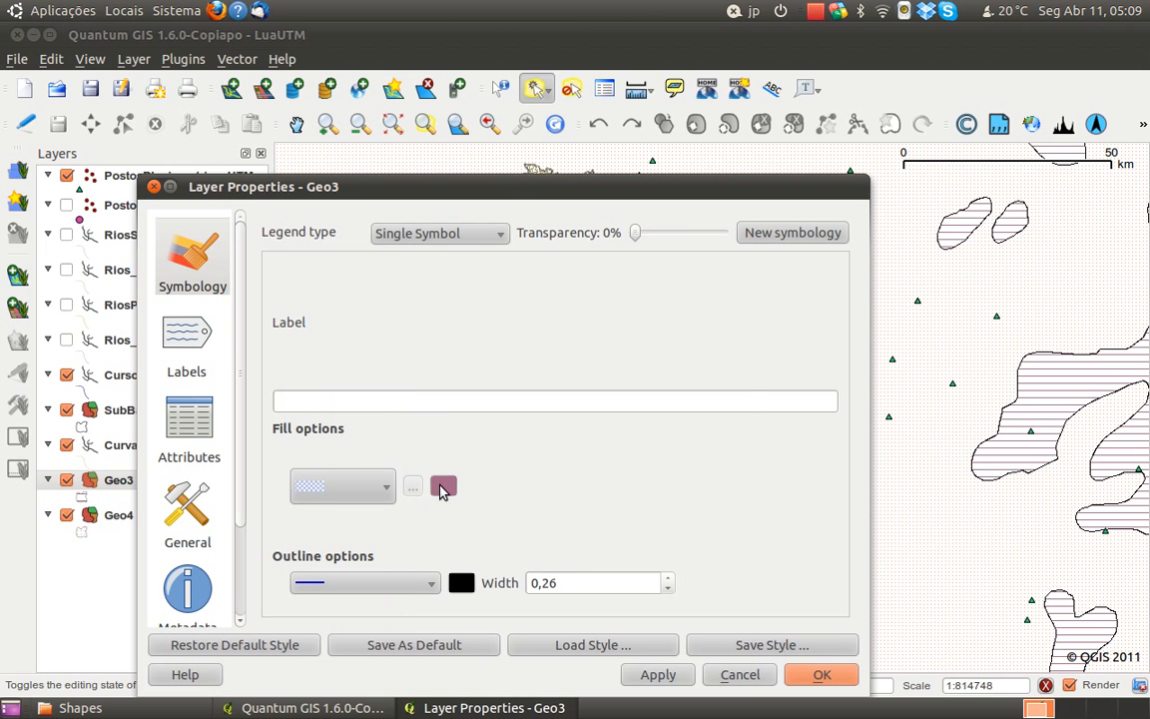
pyautogui.click(414, 487)
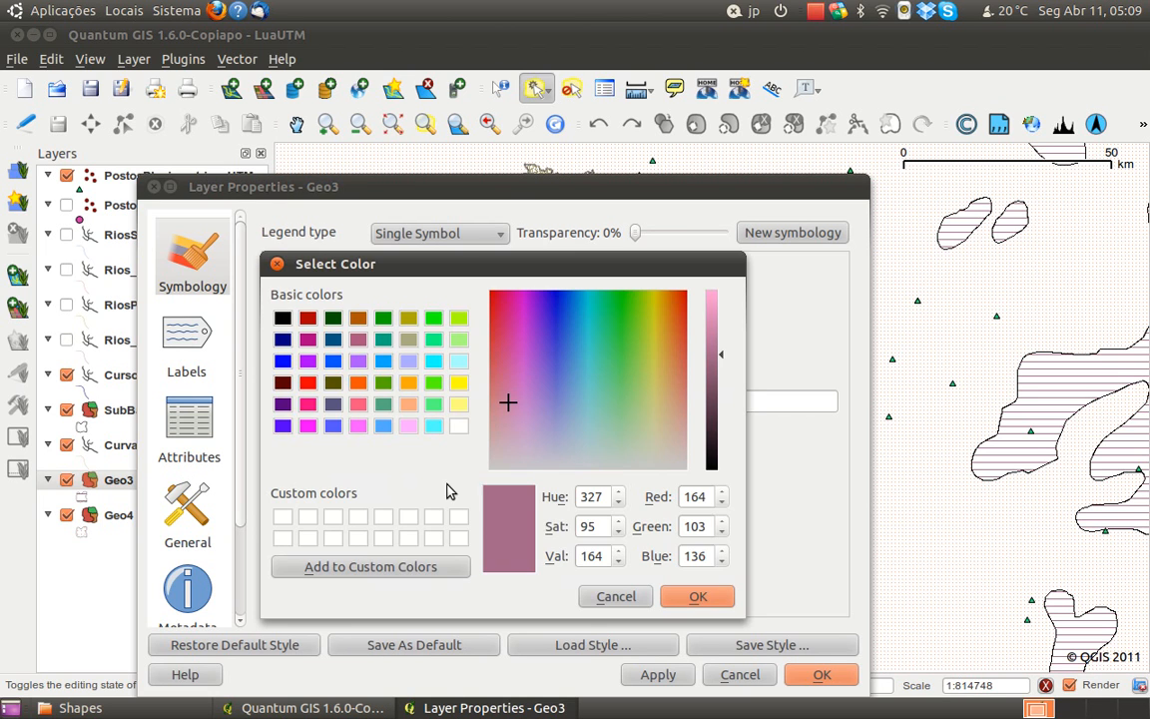
pyautogui.click(411, 408)
pyautogui.click(696, 596)
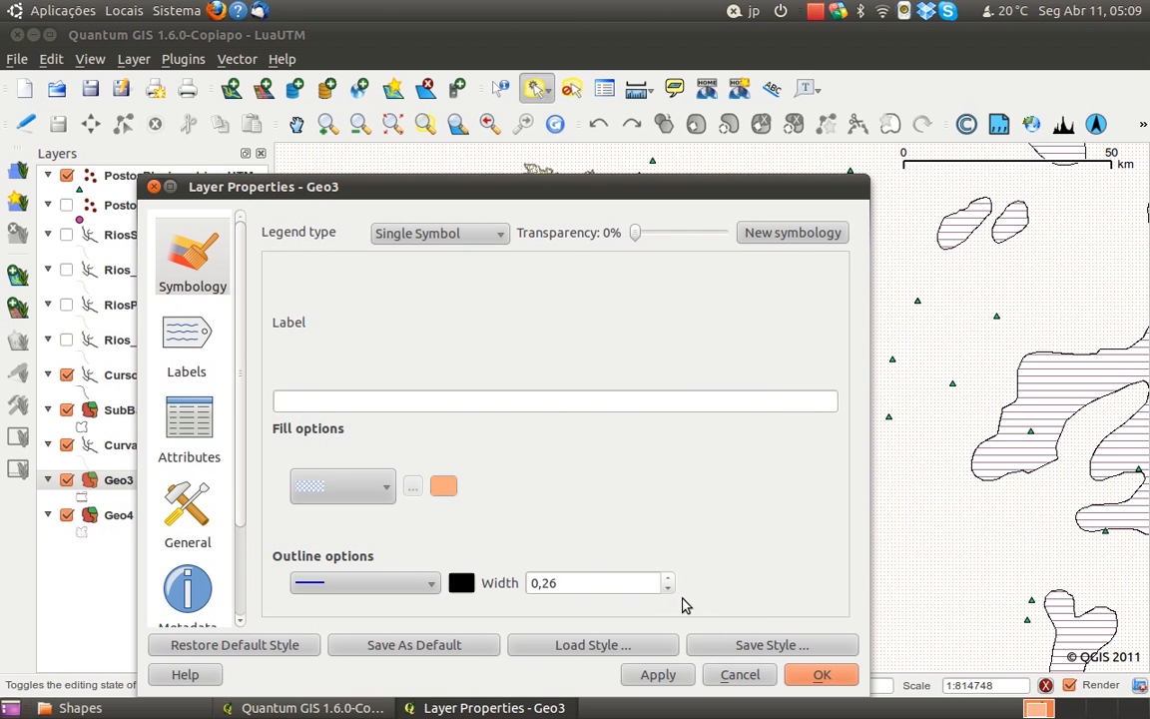
pyautogui.click(685, 676)
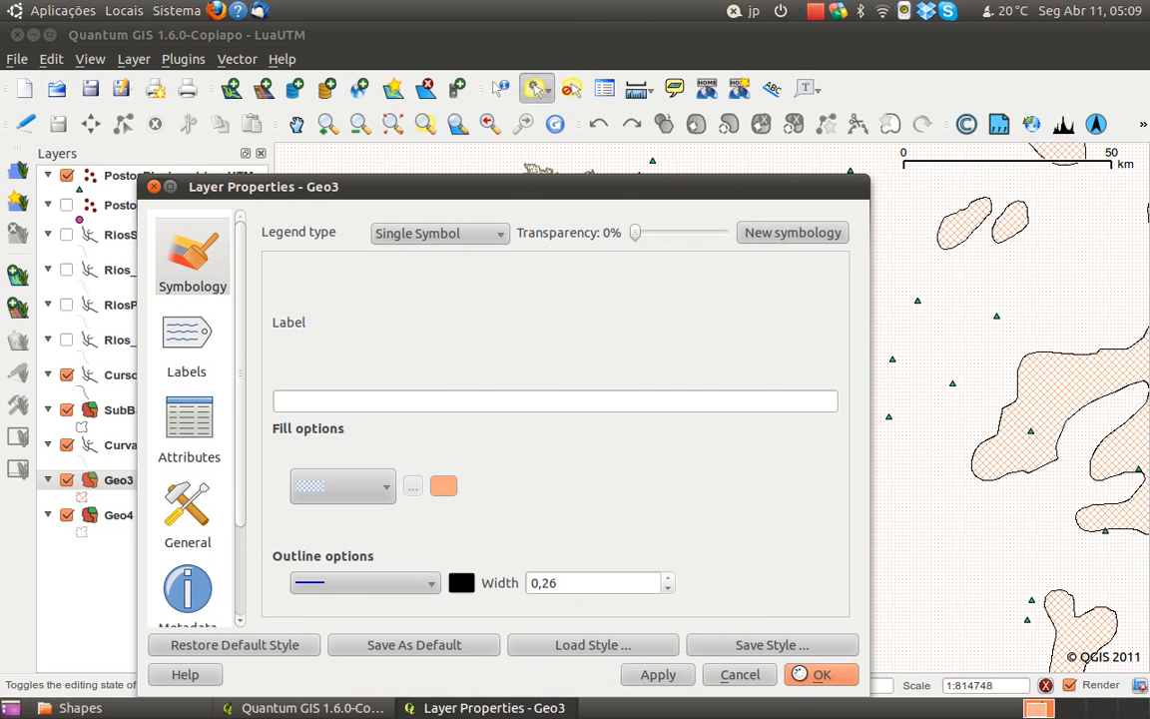
pyautogui.click(817, 675)
# Set the Geo3 layer's outline style to the dashed line
pyautogui.scroll(1, 613, 519)
pyautogui.moveTo(607, 579); pyautogui.dragTo(585, 420)
pyautogui.moveTo(654, 584); pyautogui.dragTo(666, 536)
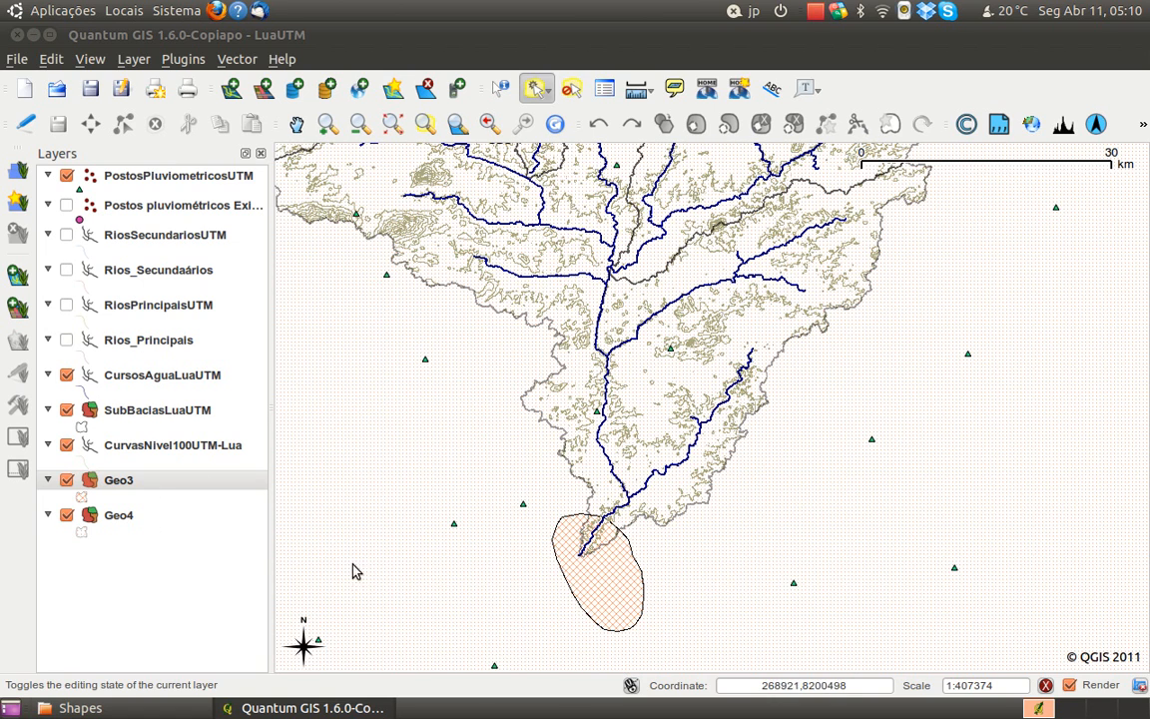
pyautogui.rightClick(150, 482)
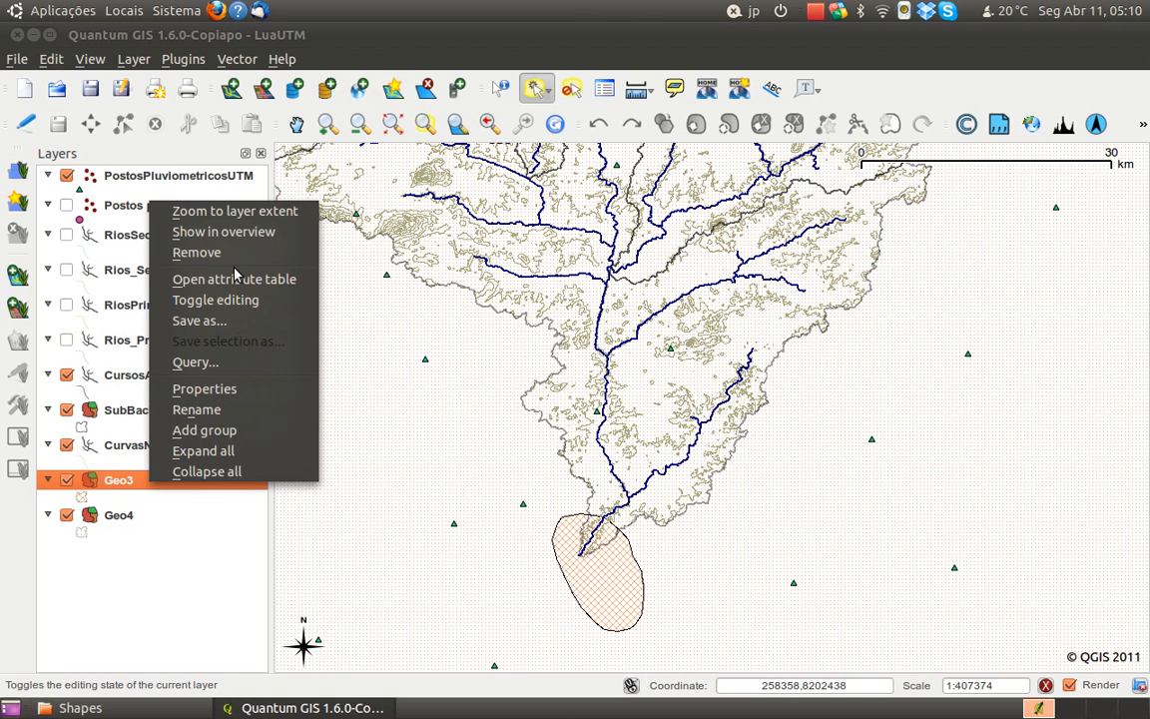
pyautogui.click(204, 388)
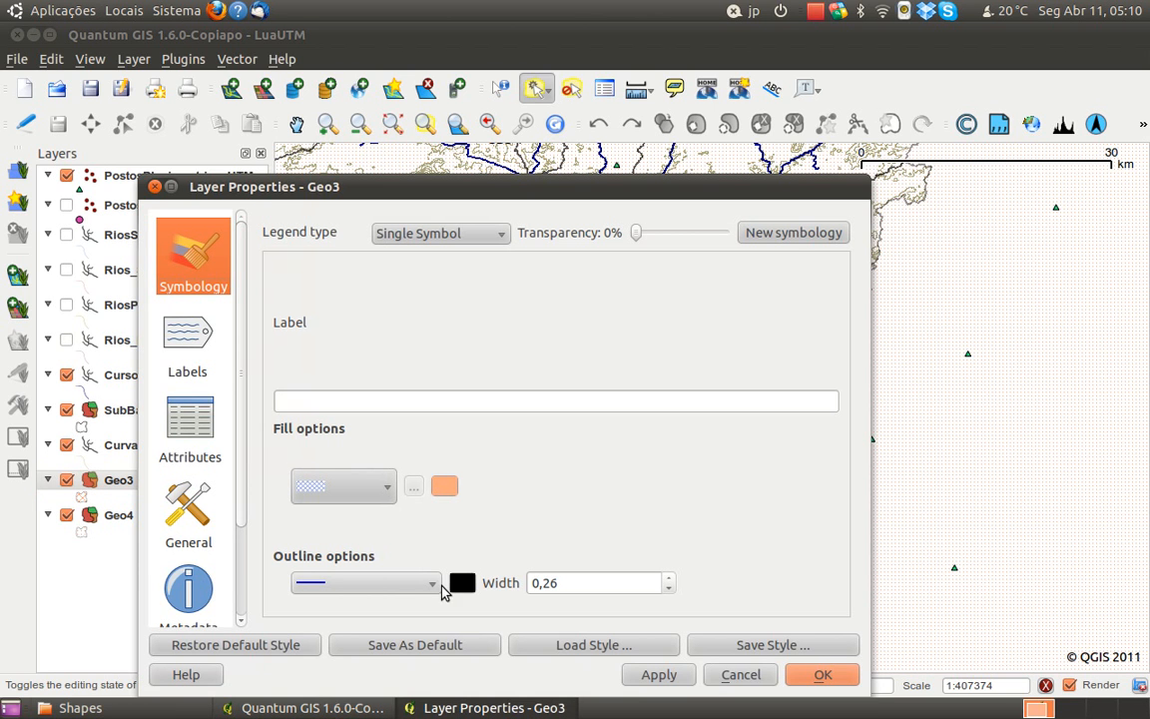
pyautogui.click(436, 589)
pyautogui.click(435, 587)
pyautogui.click(435, 589)
pyautogui.click(435, 589)
pyautogui.click(435, 587)
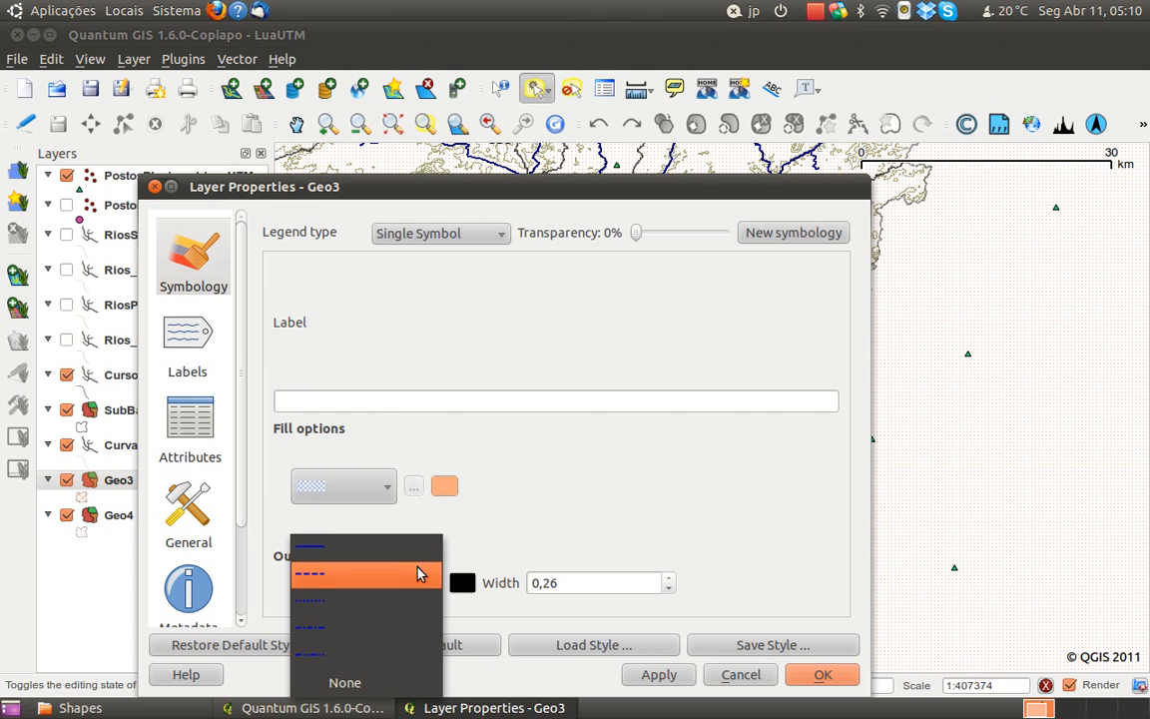
pyautogui.click(537, 516)
pyautogui.click(419, 587)
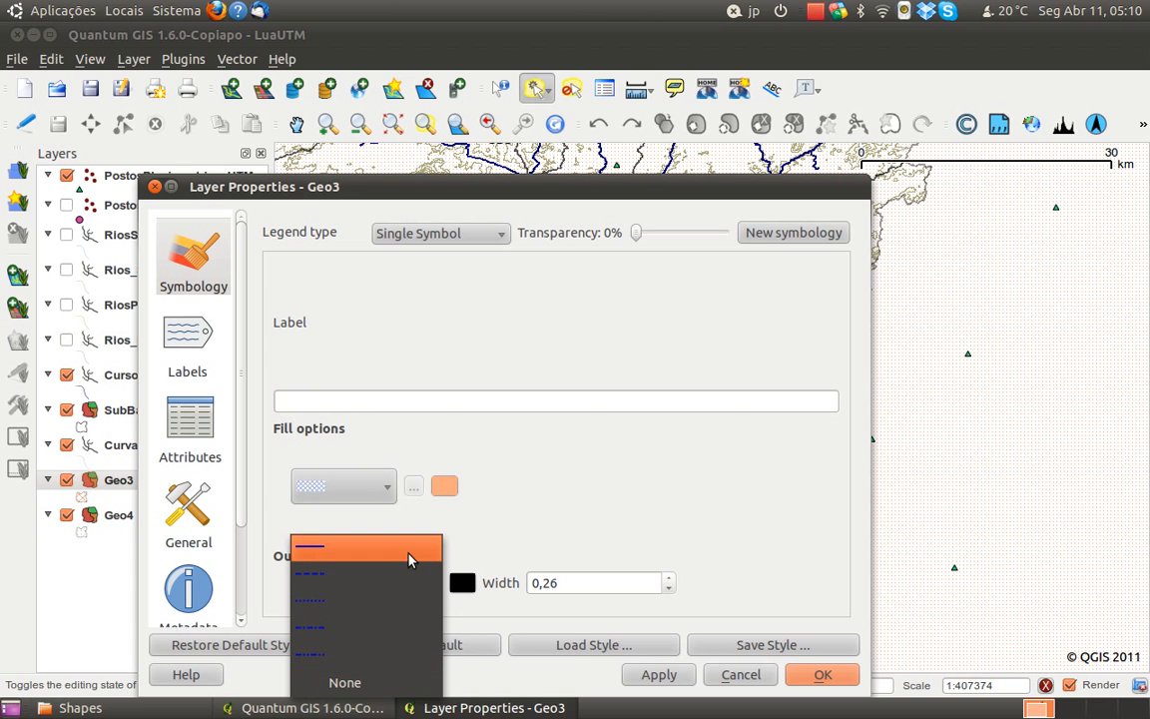
# Set Geo3's outline colour to the same light orange as its fill and confirm the layer properties
pyautogui.click(463, 587)
pyautogui.click(463, 586)
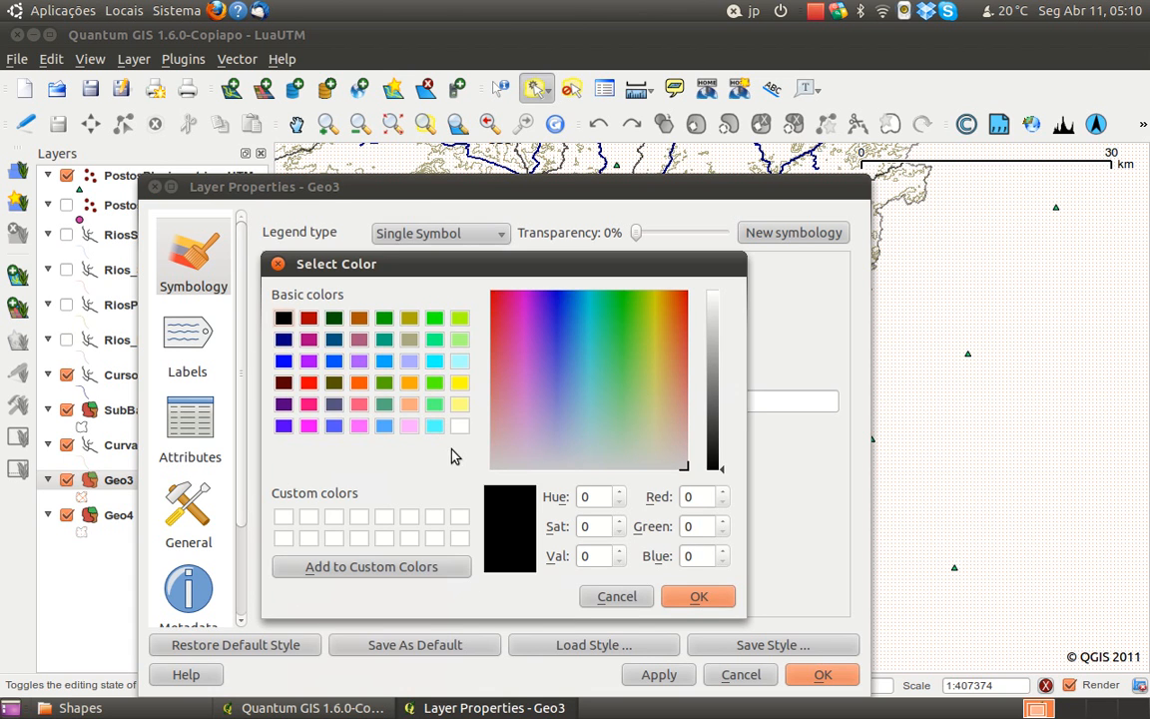
pyautogui.click(409, 404)
pyautogui.click(696, 597)
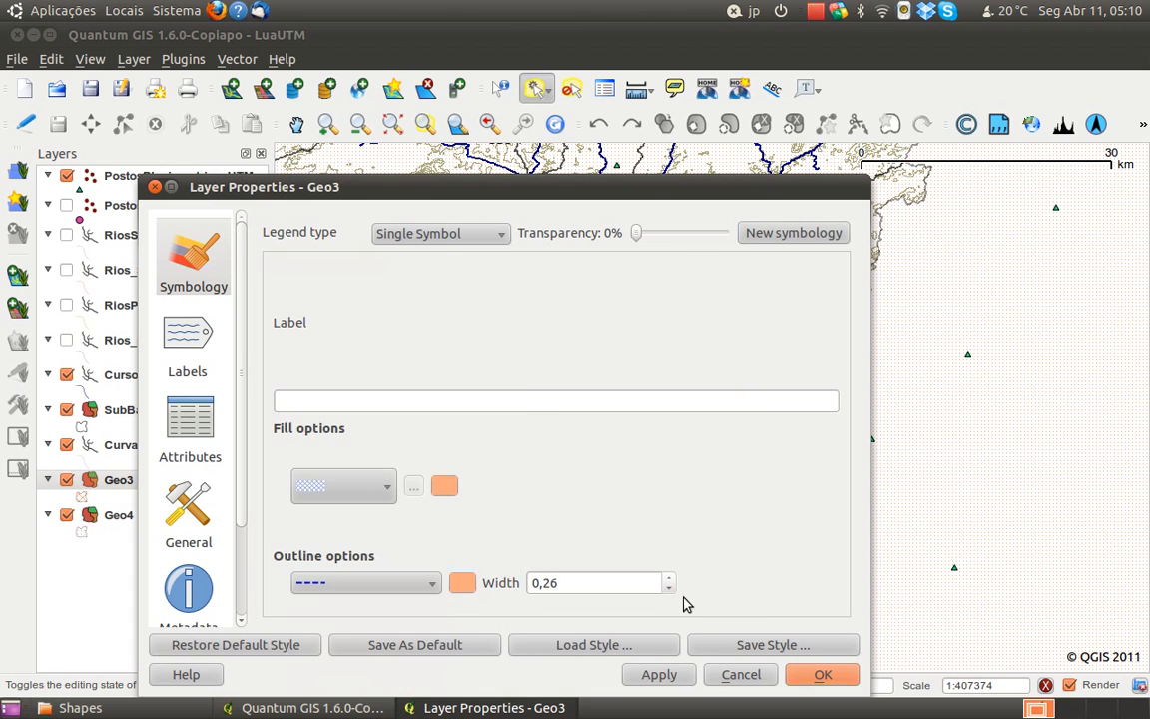
pyautogui.click(817, 675)
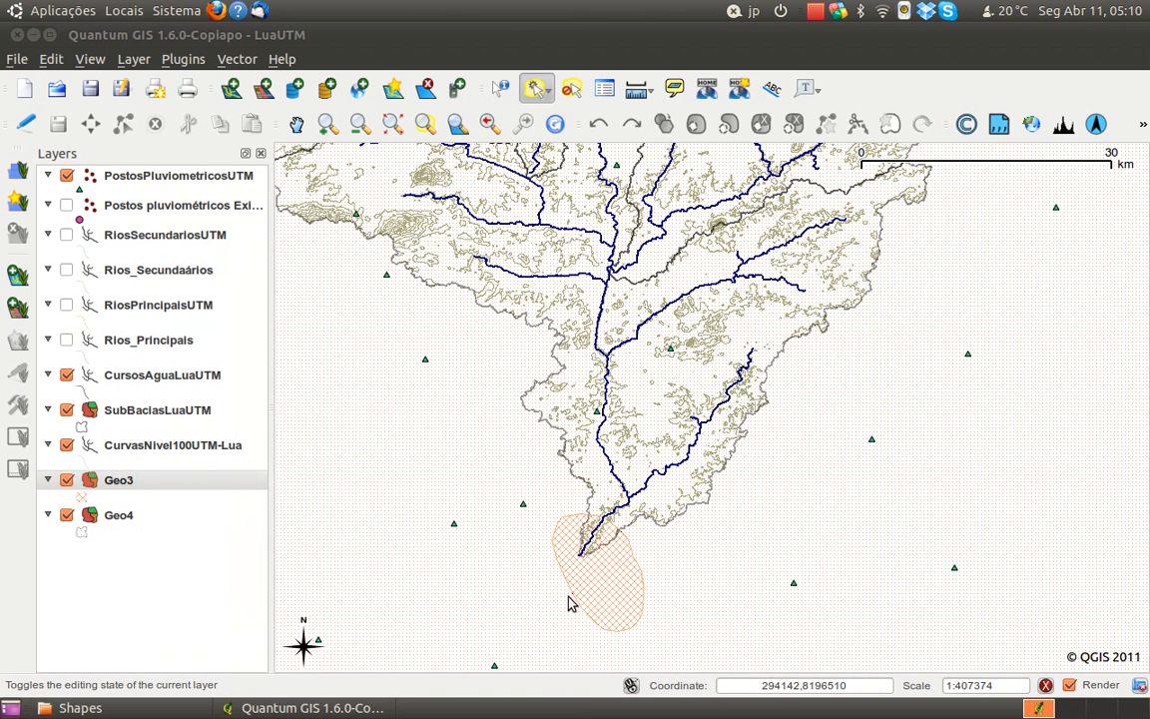
# Set the Geo4 layer's outline colour to light orange (RGB 255, 170, 127) and confirm the layer properties
pyautogui.click(115, 517)
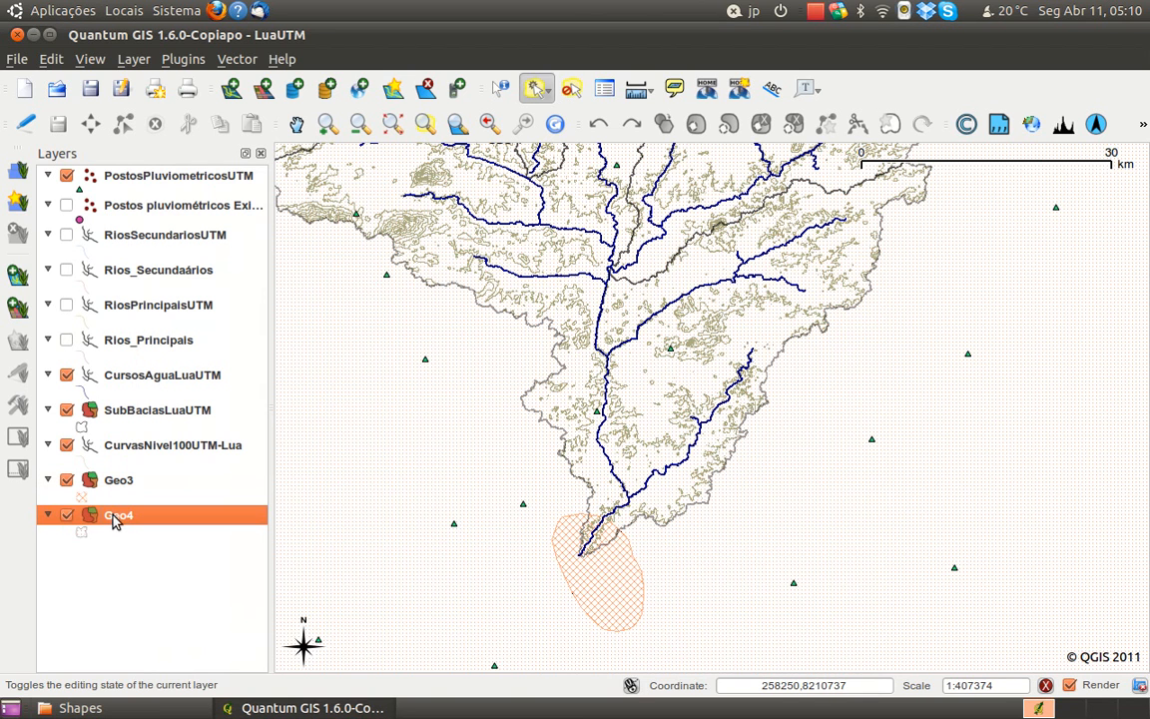
pyautogui.rightClick(113, 526)
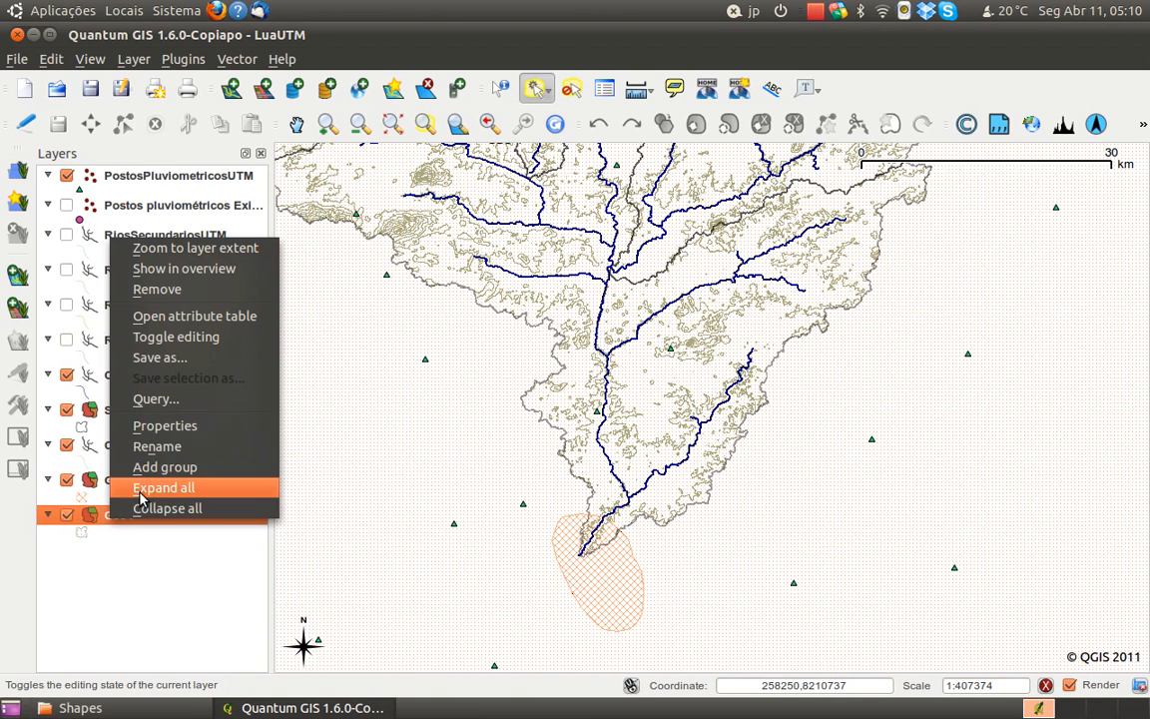
pyautogui.click(192, 426)
pyautogui.click(462, 583)
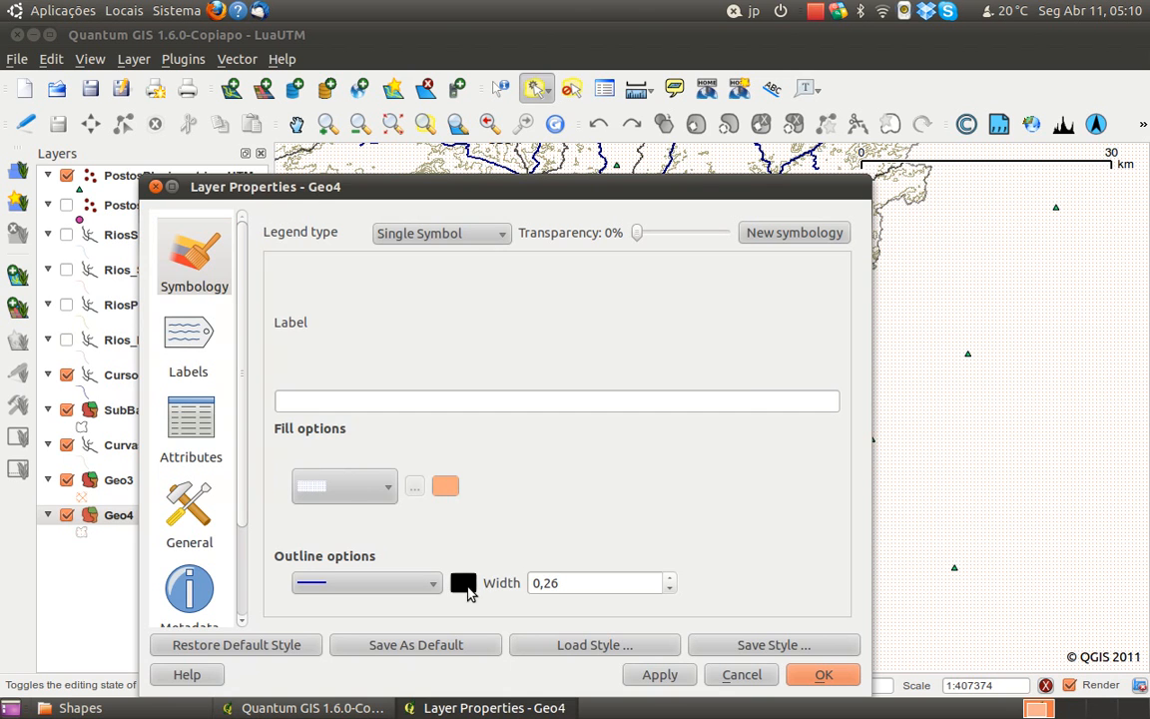
pyautogui.click(409, 403)
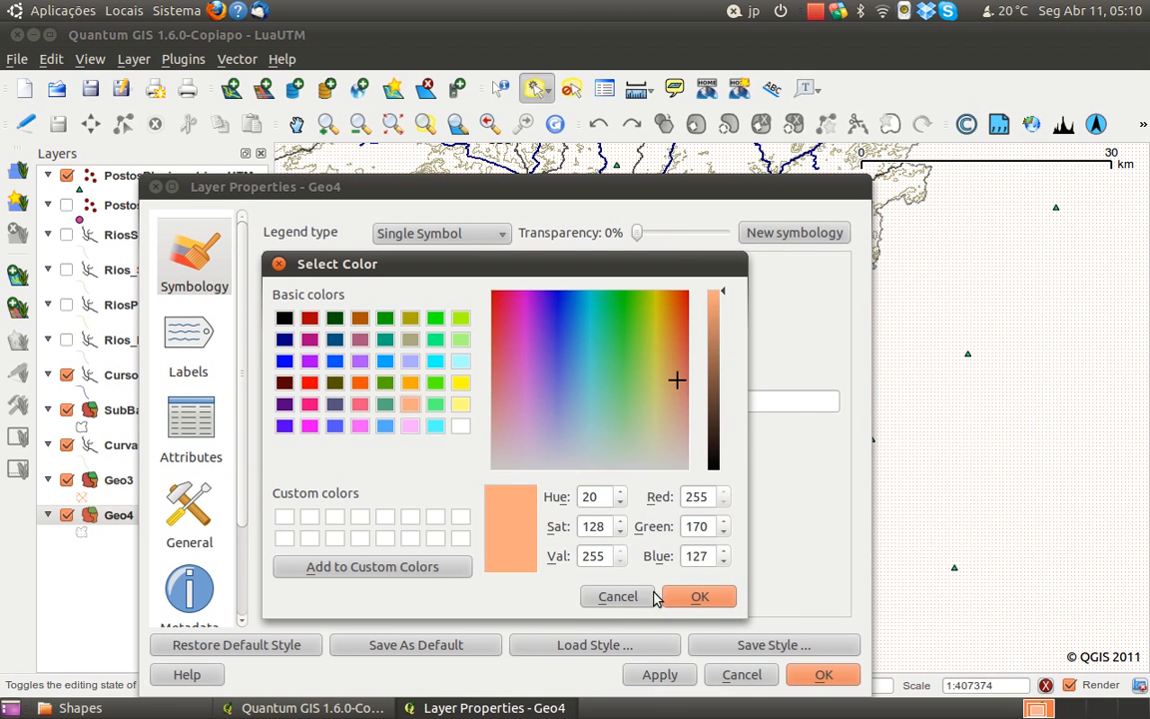
pyautogui.click(699, 596)
pyautogui.click(809, 671)
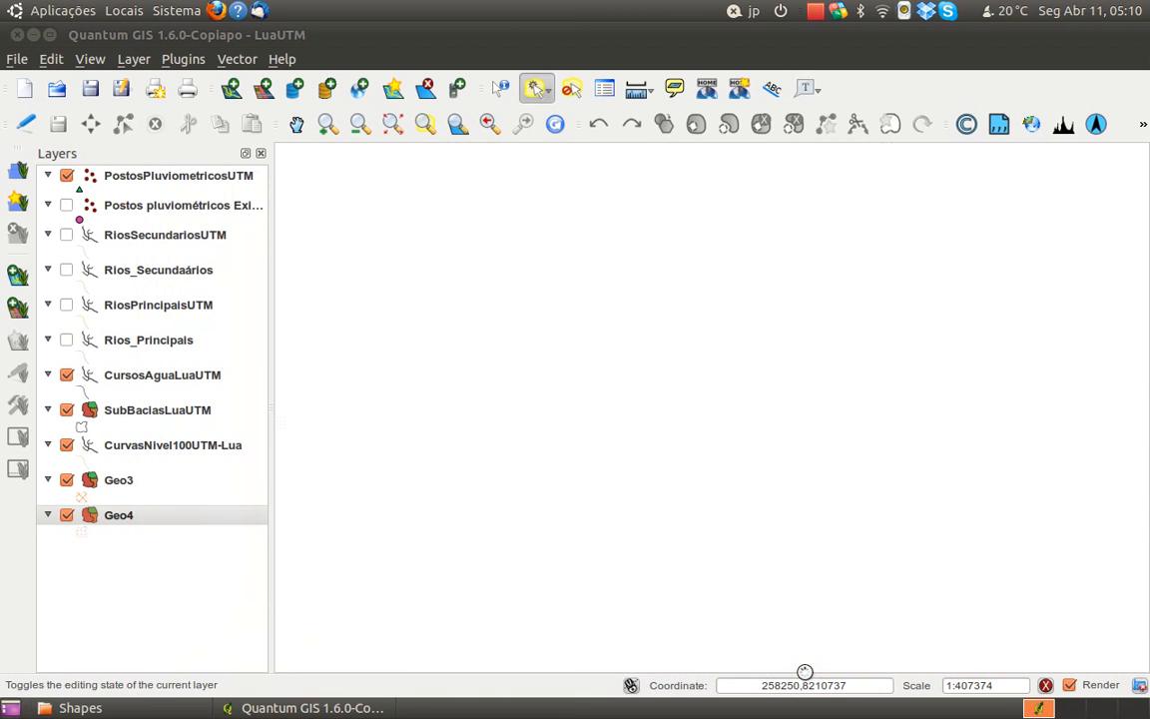
# Open the attribute table of the Geo3 layer
pyautogui.scroll(-1, 695, 576)
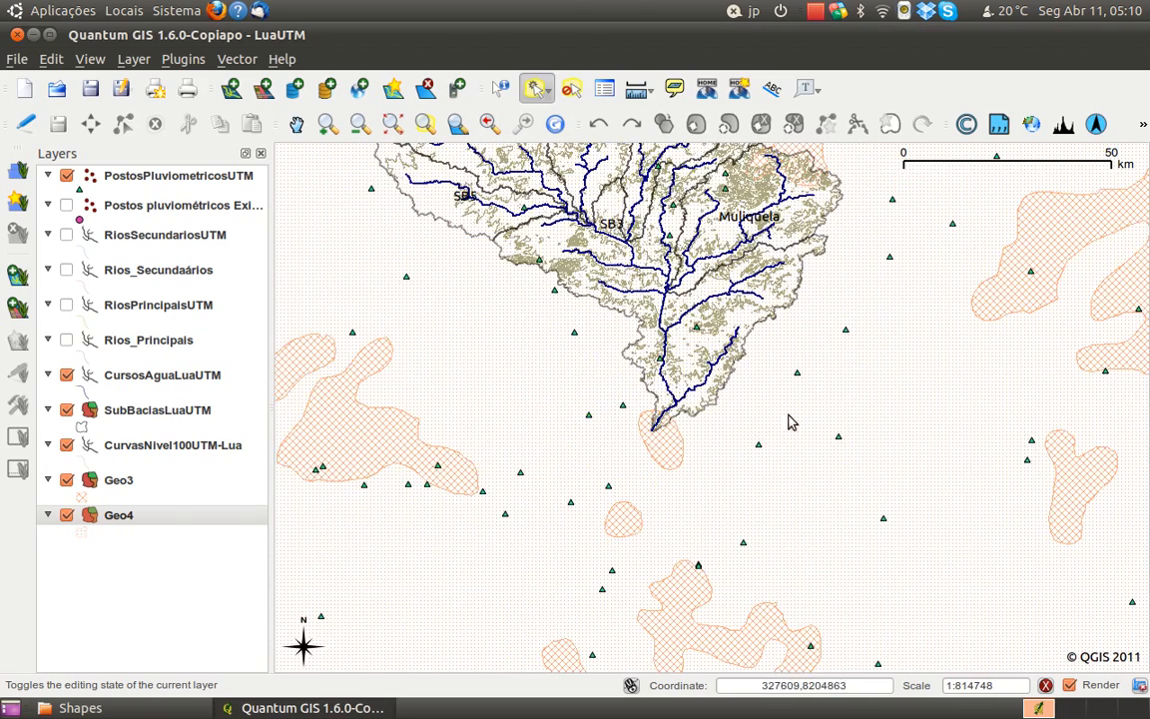
pyautogui.click(117, 483)
pyautogui.rightClick(117, 483)
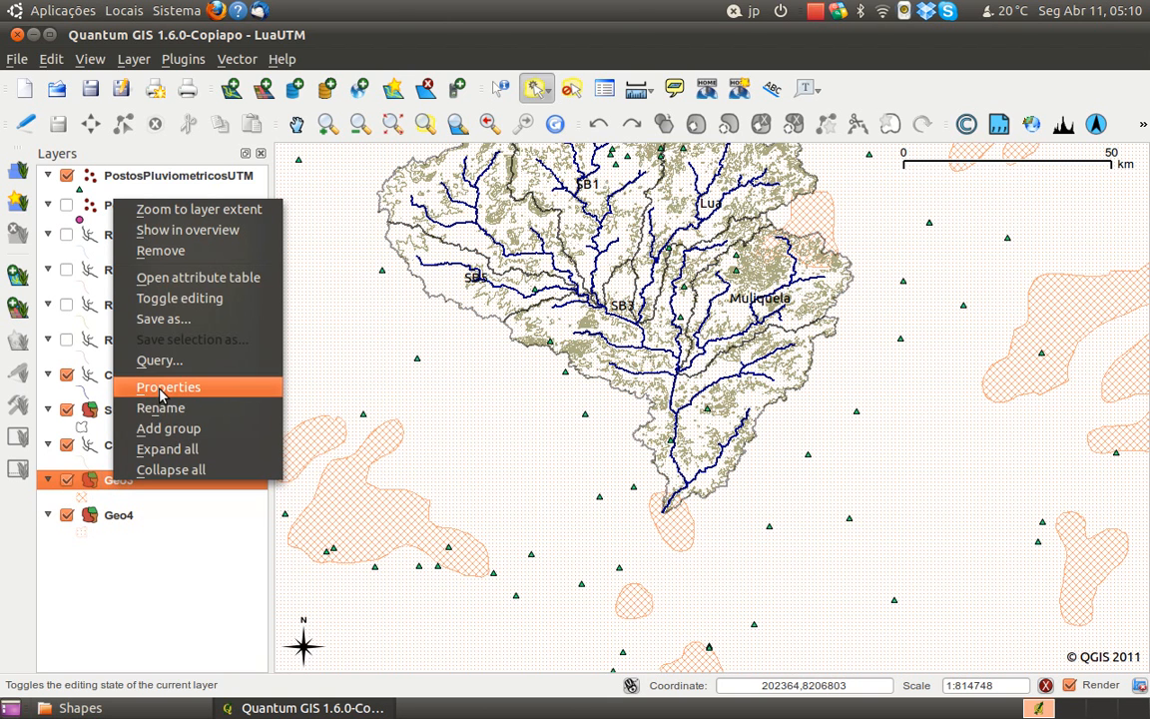
pyautogui.click(186, 280)
# Widen the FORMACAO and DESCRICAO columns of the Geo3 table to read the rock descriptions in full, and reposition the table window over the map
pyautogui.moveTo(606, 207); pyautogui.dragTo(693, 207)
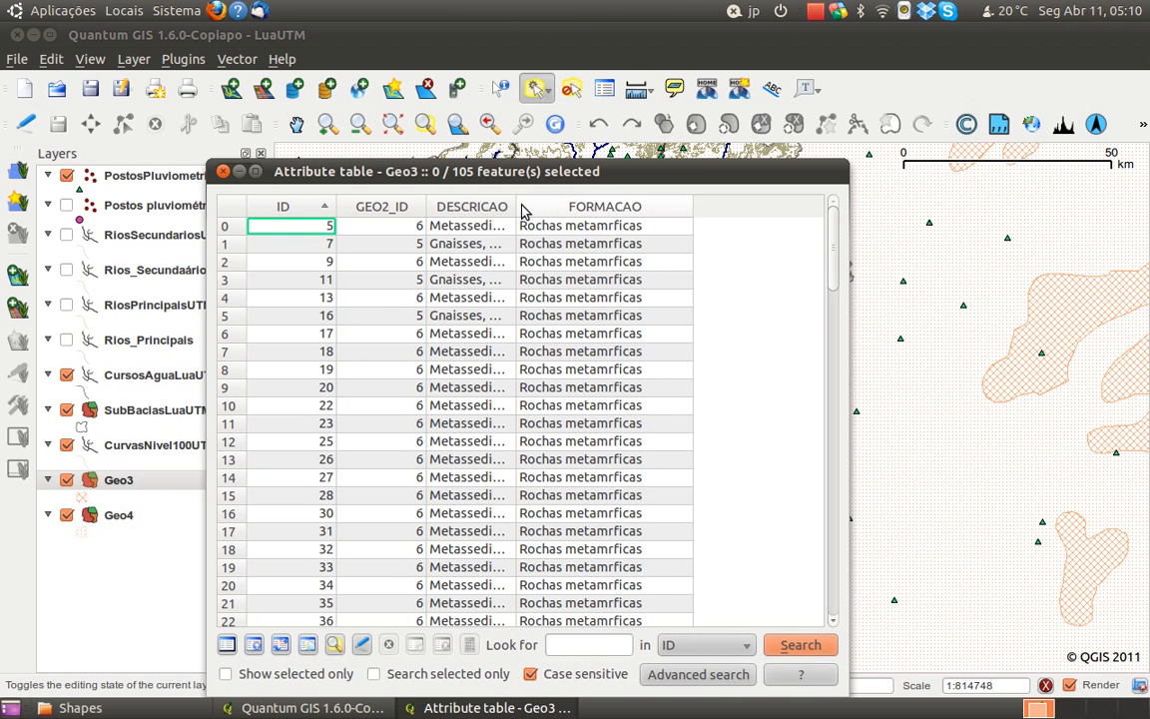
pyautogui.moveTo(518, 204); pyautogui.dragTo(604, 202)
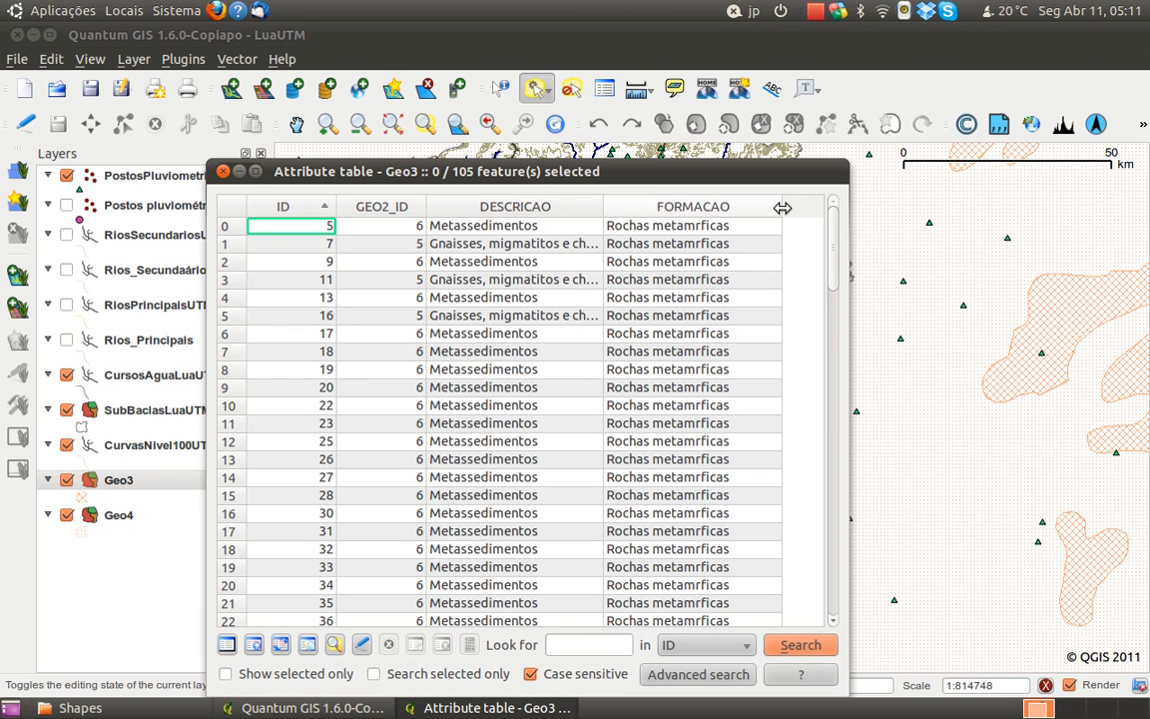
pyautogui.moveTo(780, 207); pyautogui.dragTo(799, 210)
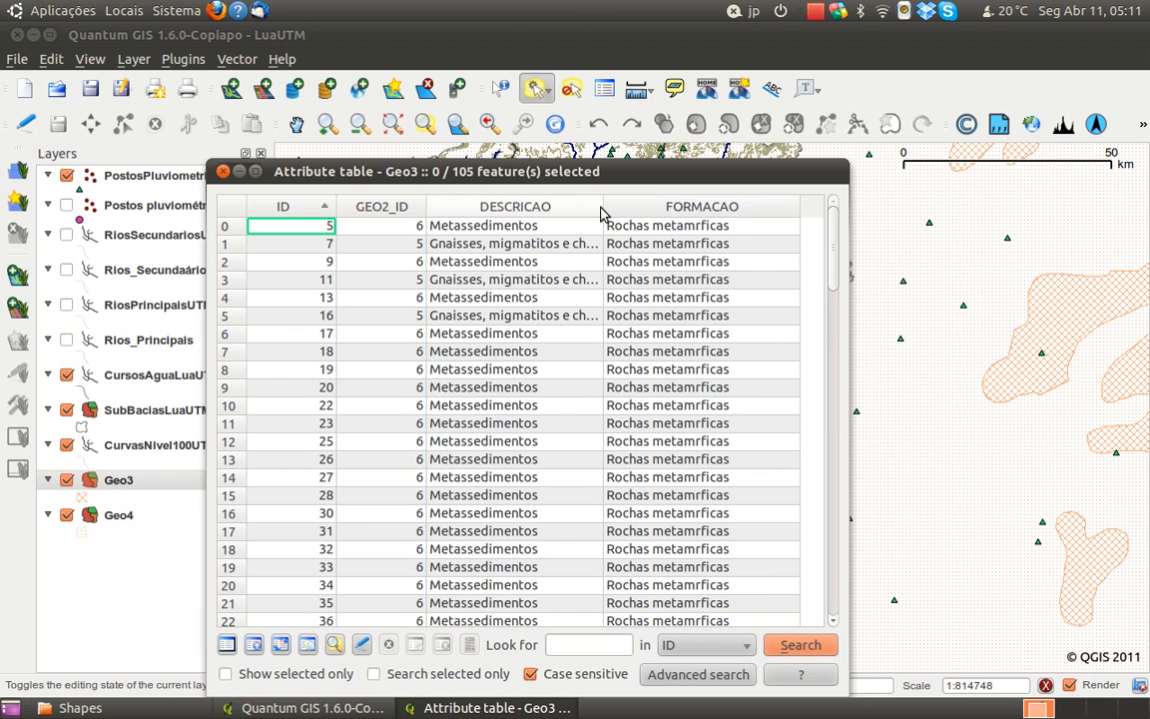
pyautogui.moveTo(603, 206); pyautogui.dragTo(657, 206)
pyautogui.click(560, 252)
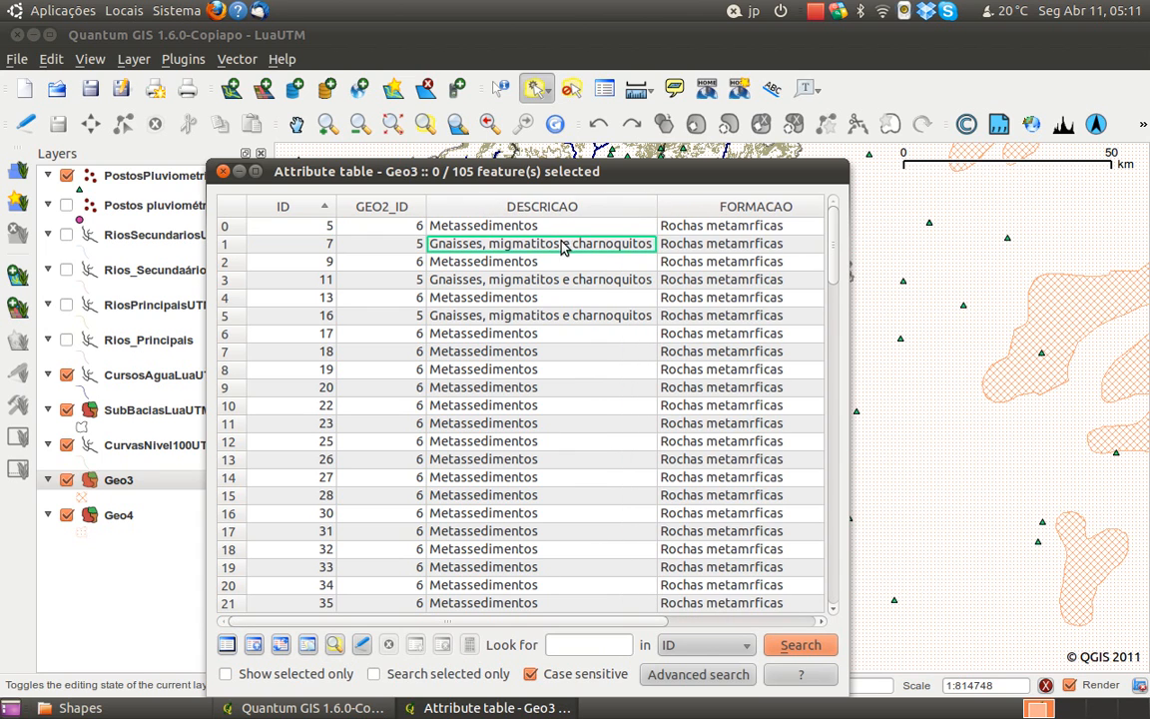
pyautogui.moveTo(583, 180); pyautogui.dragTo(762, 480)
pyautogui.moveTo(831, 580); pyautogui.dragTo(714, 194)
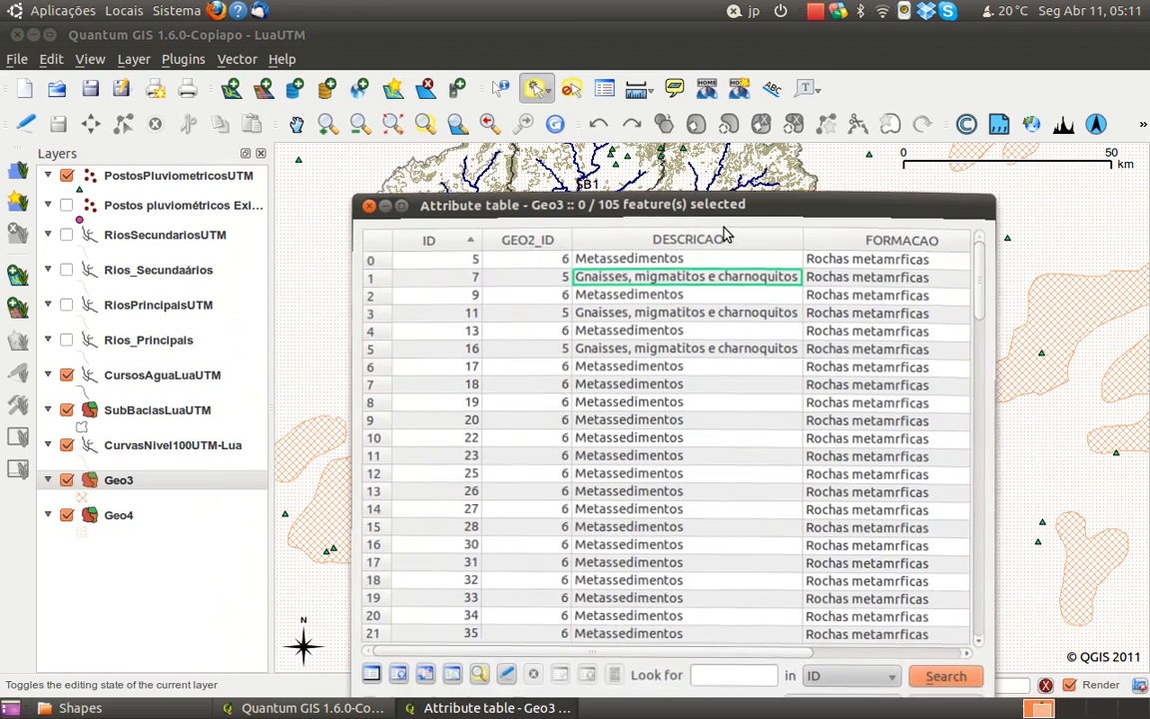
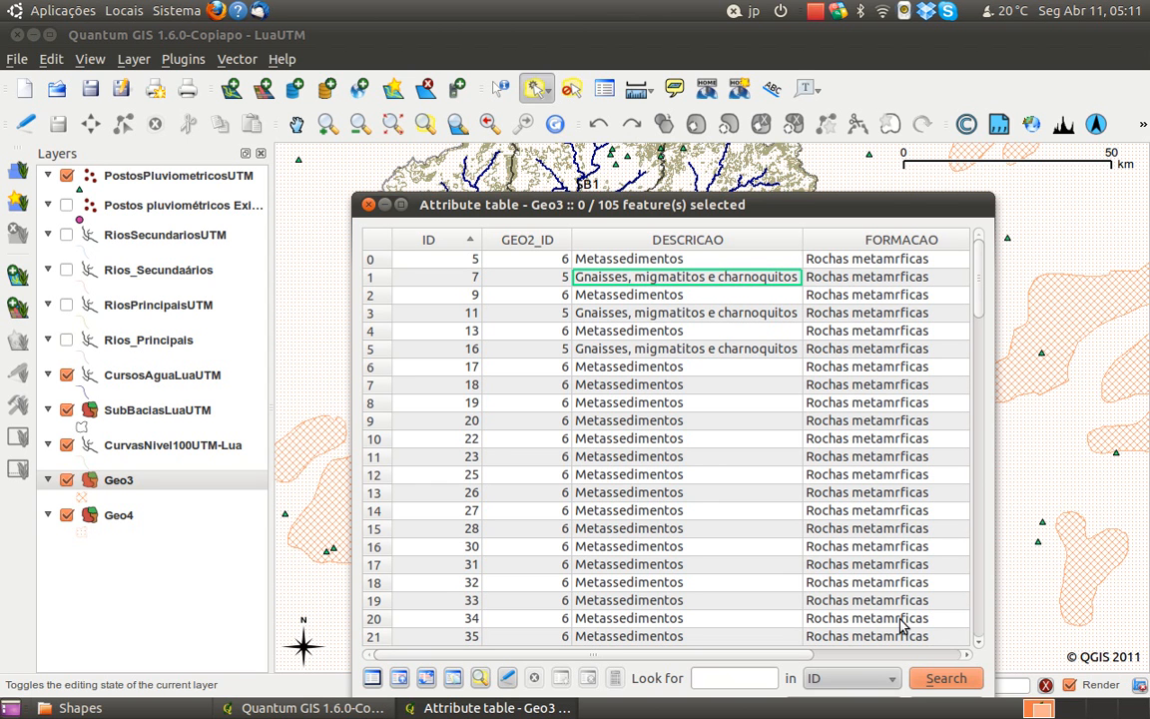
# Close the Geo3 attribute table
pyautogui.moveTo(623, 210); pyautogui.dragTo(603, 141)
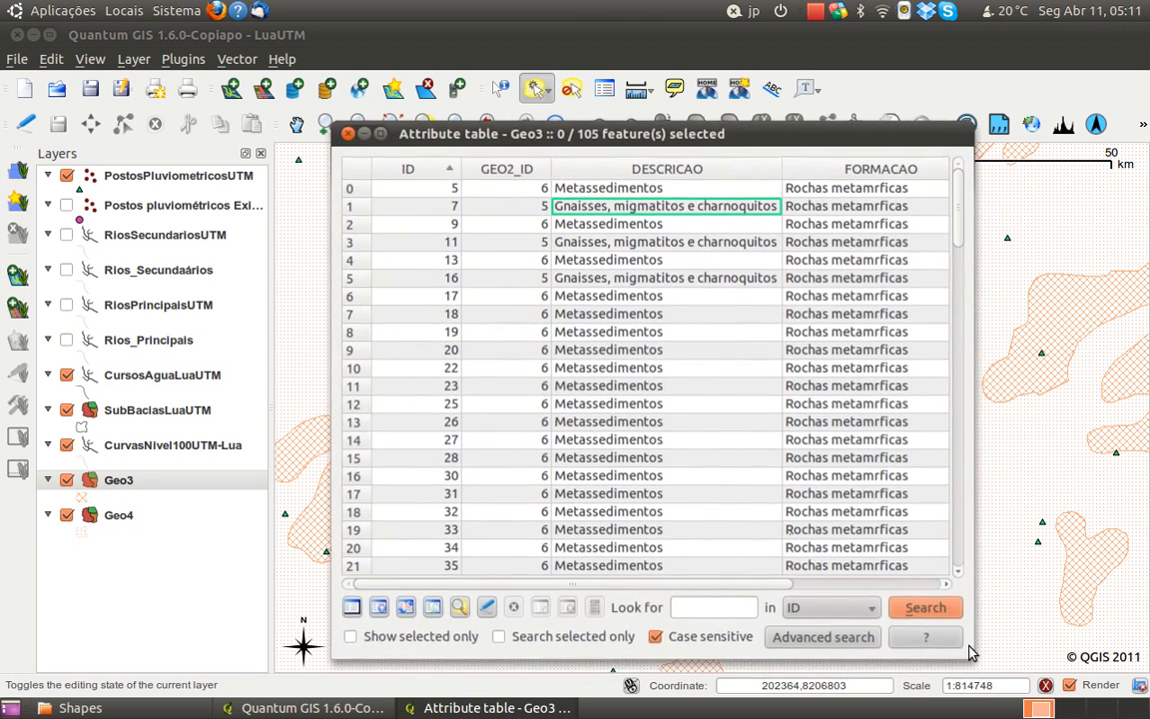
pyautogui.click(349, 135)
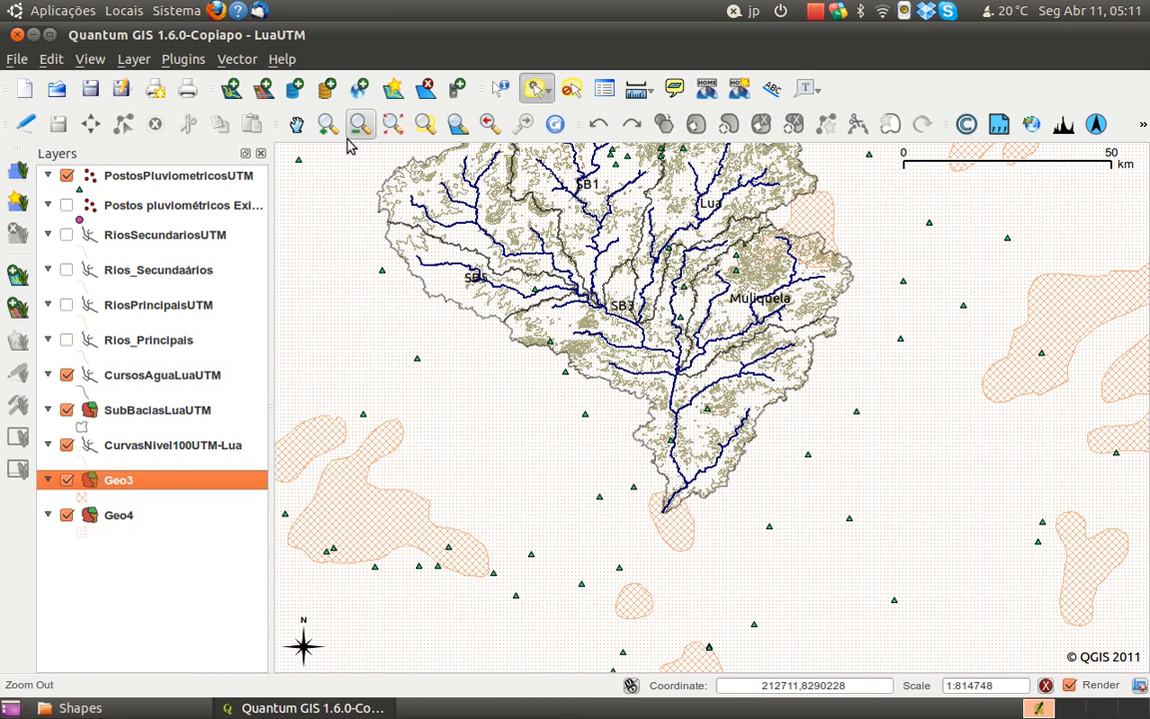
# Turn on Geo3's labels using the DESCRICAO field, apply them, and move the properties dialog aside to read them on the map
pyautogui.rightClick(91, 485)
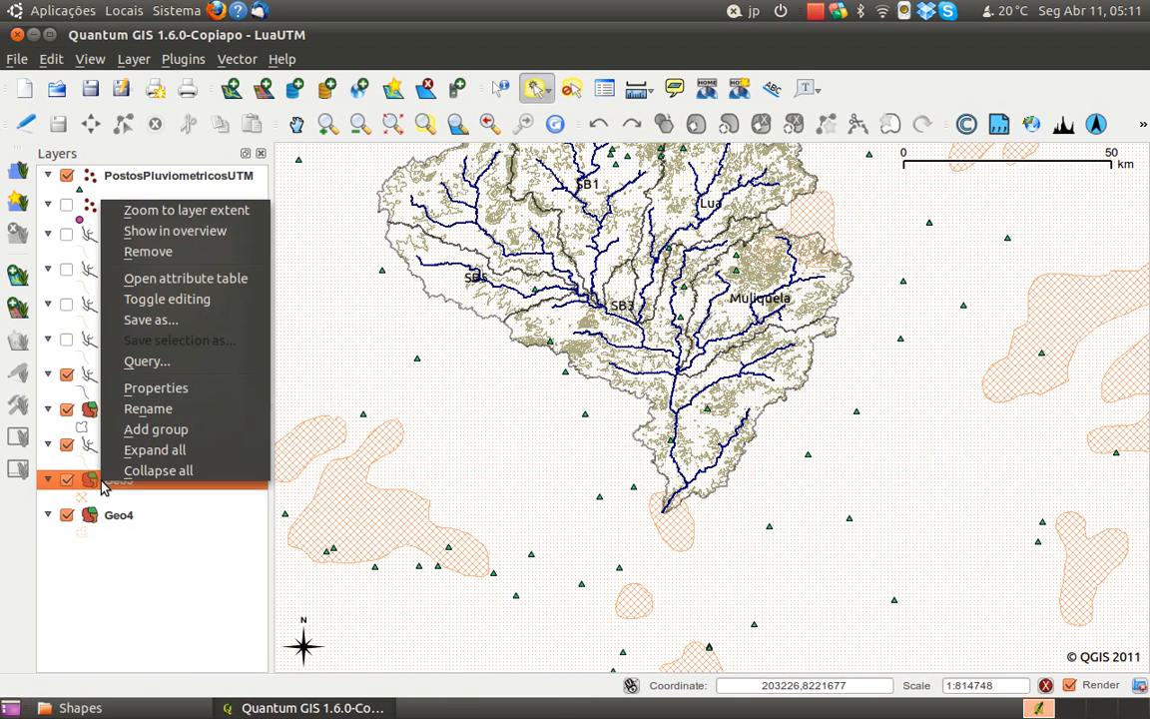
pyautogui.click(185, 390)
pyautogui.click(203, 361)
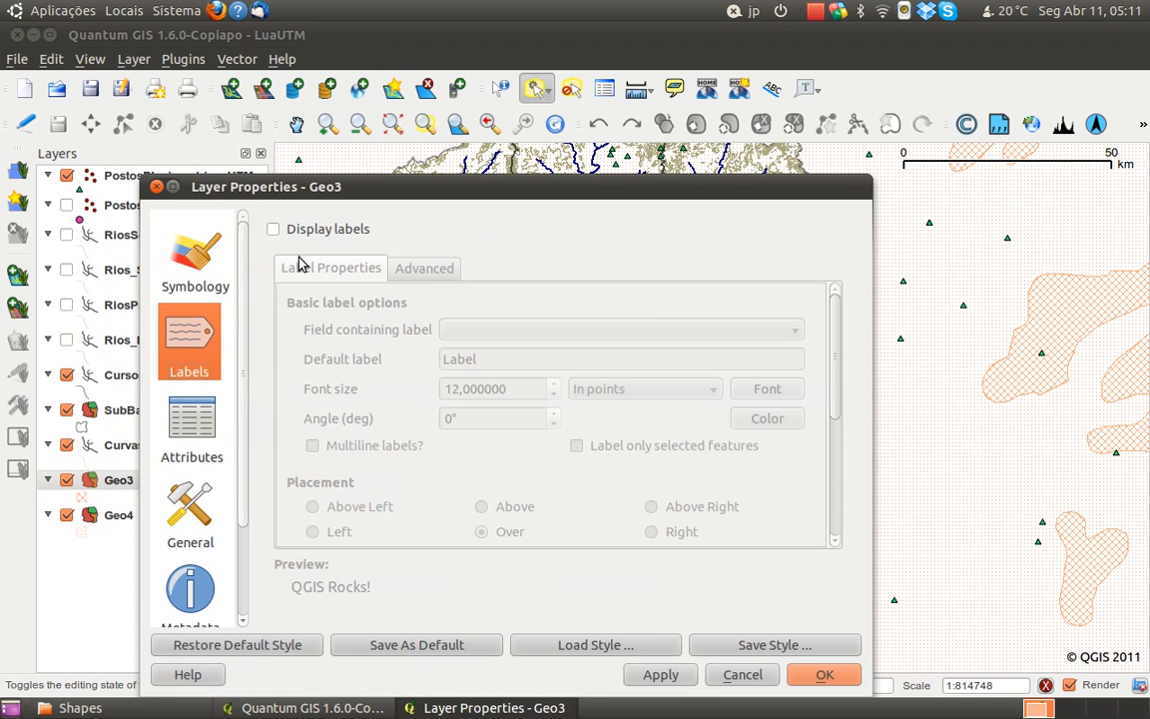
pyautogui.click(300, 231)
pyautogui.click(469, 329)
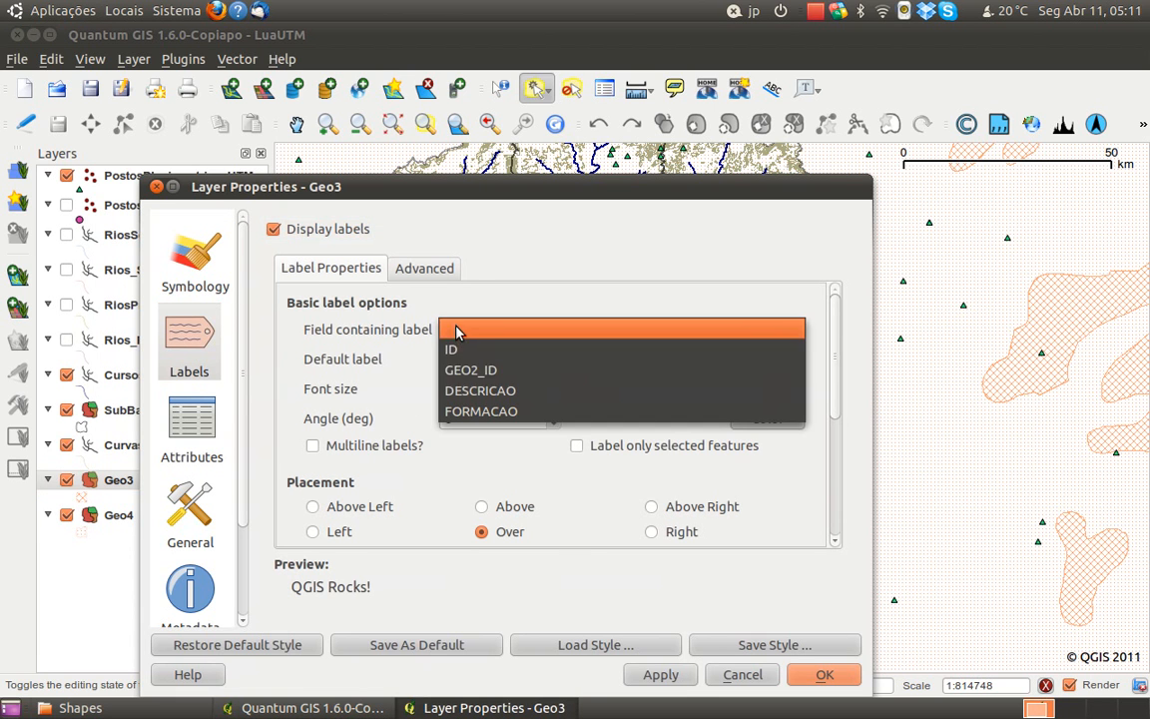
pyautogui.click(484, 400)
pyautogui.click(635, 674)
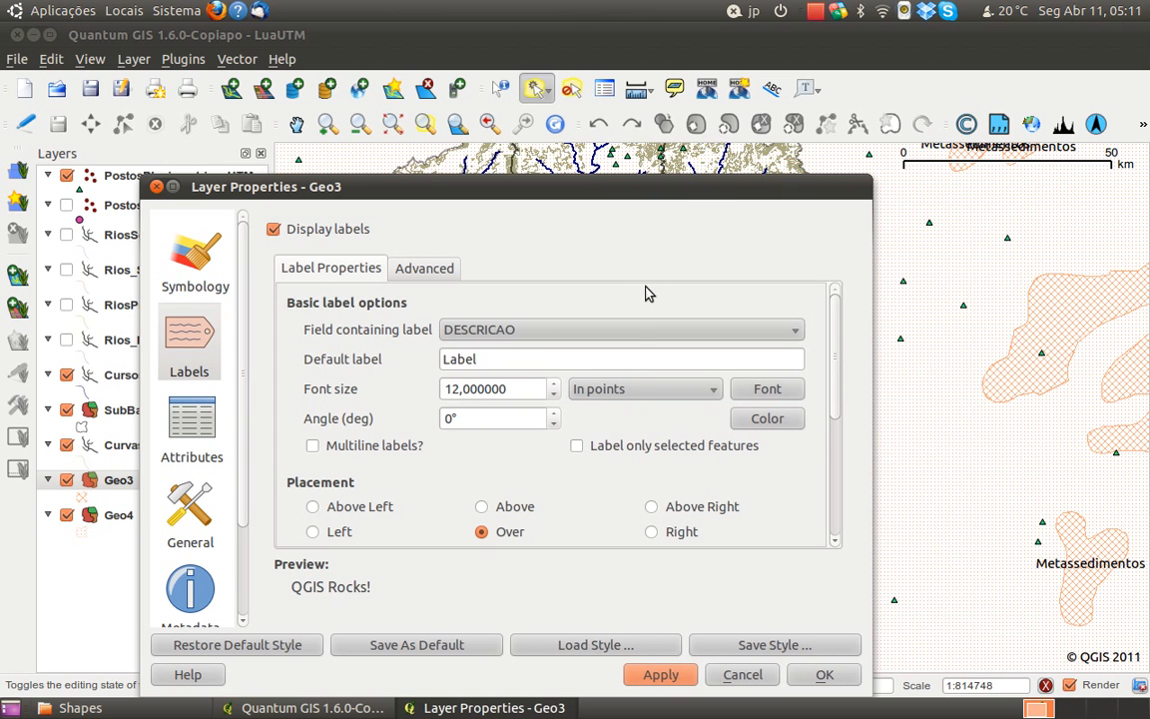
pyautogui.moveTo(671, 230); pyautogui.dragTo(309, 633)
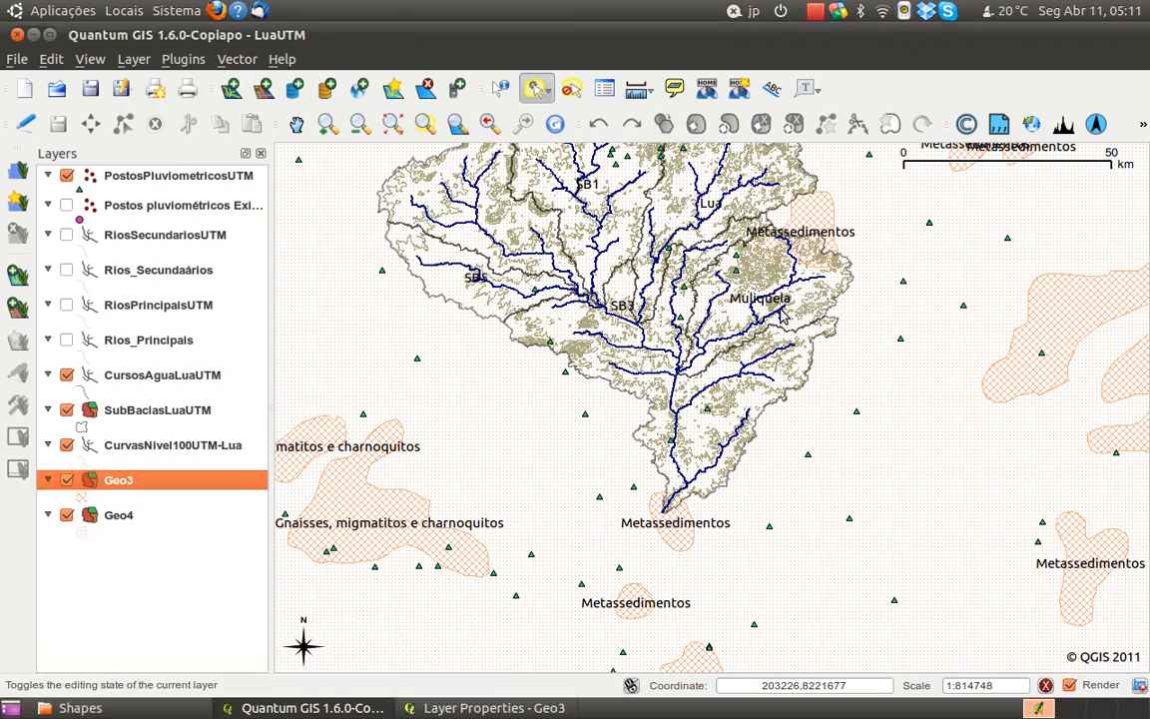
pyautogui.moveTo(383, 624); pyautogui.dragTo(687, 219)
# Apply the FORMACAO field as Geo3's label, read the labels on the map, and turn the label display off
pyautogui.moveTo(377, 217); pyautogui.dragTo(394, 150)
pyautogui.click(397, 300)
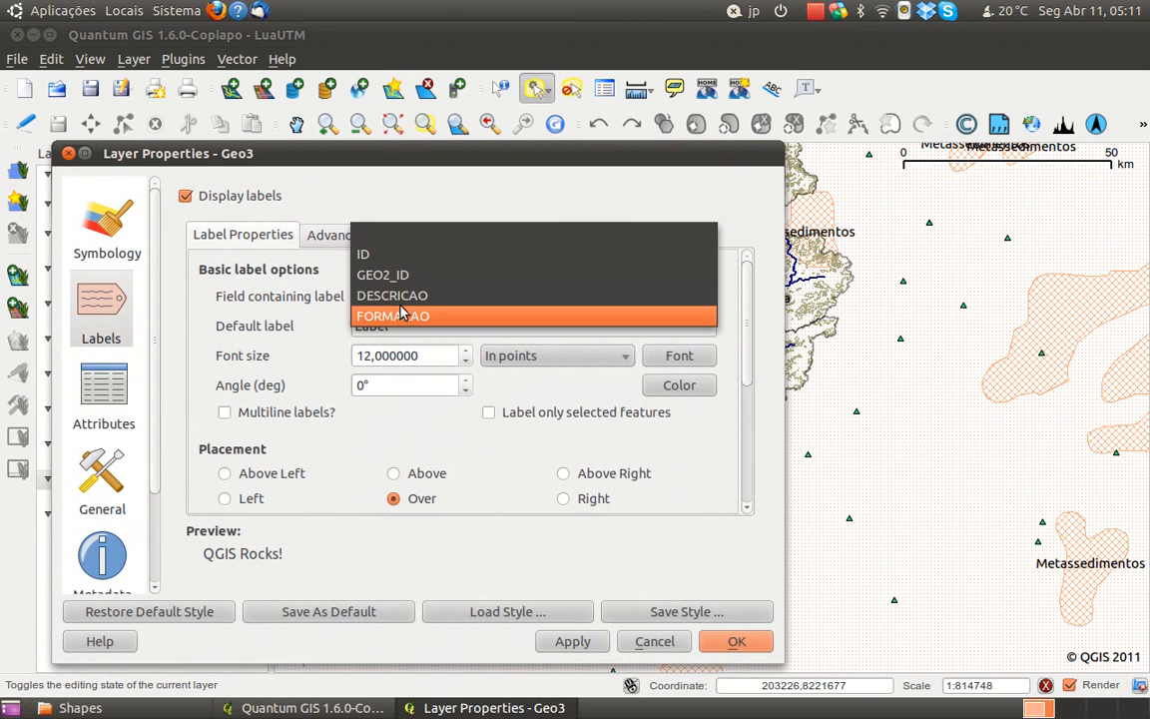
pyautogui.click(402, 318)
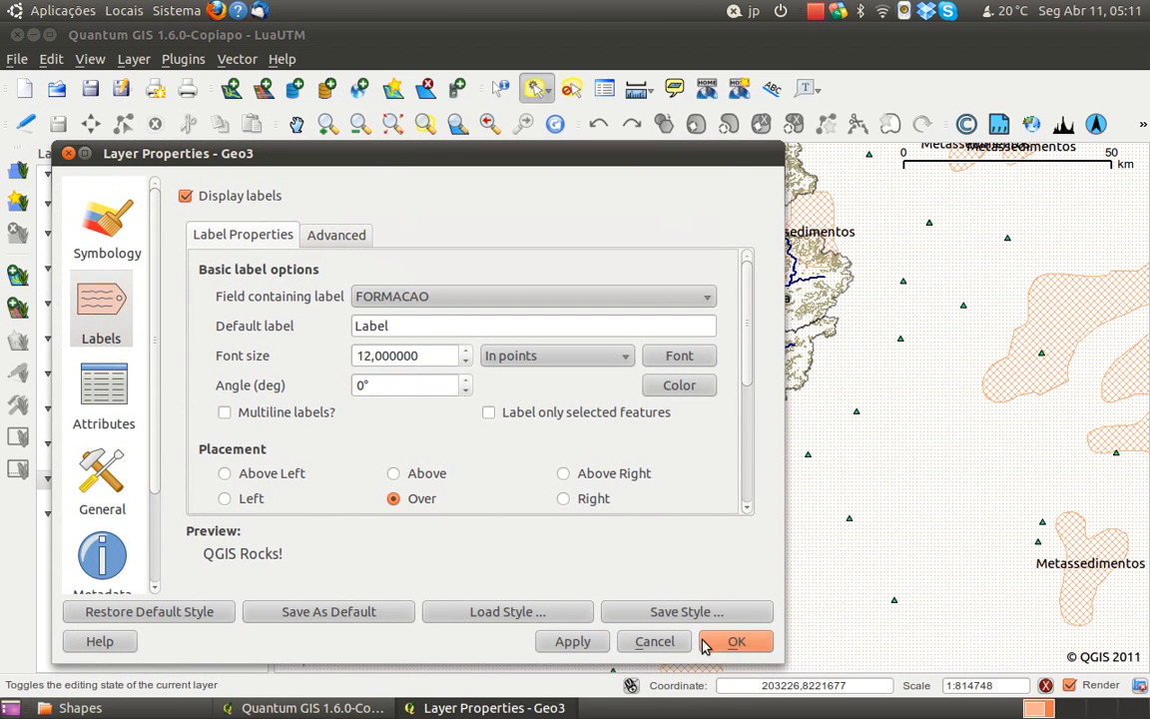
pyautogui.click(589, 644)
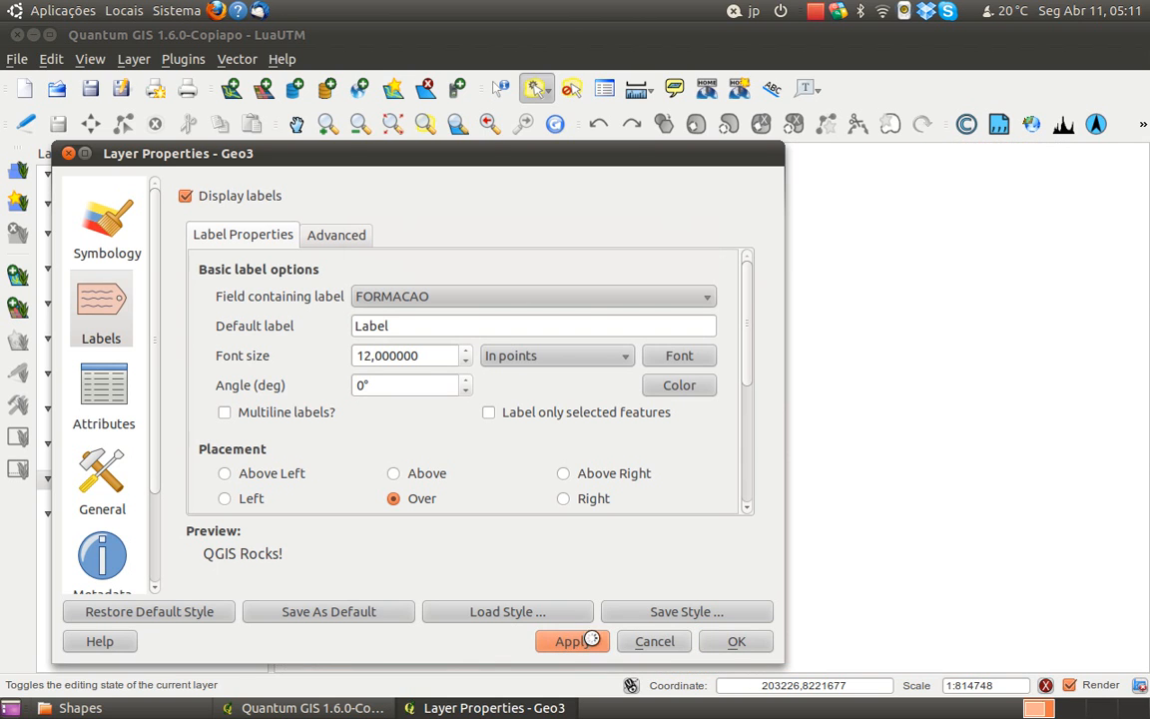
pyautogui.moveTo(627, 162); pyautogui.dragTo(499, 664)
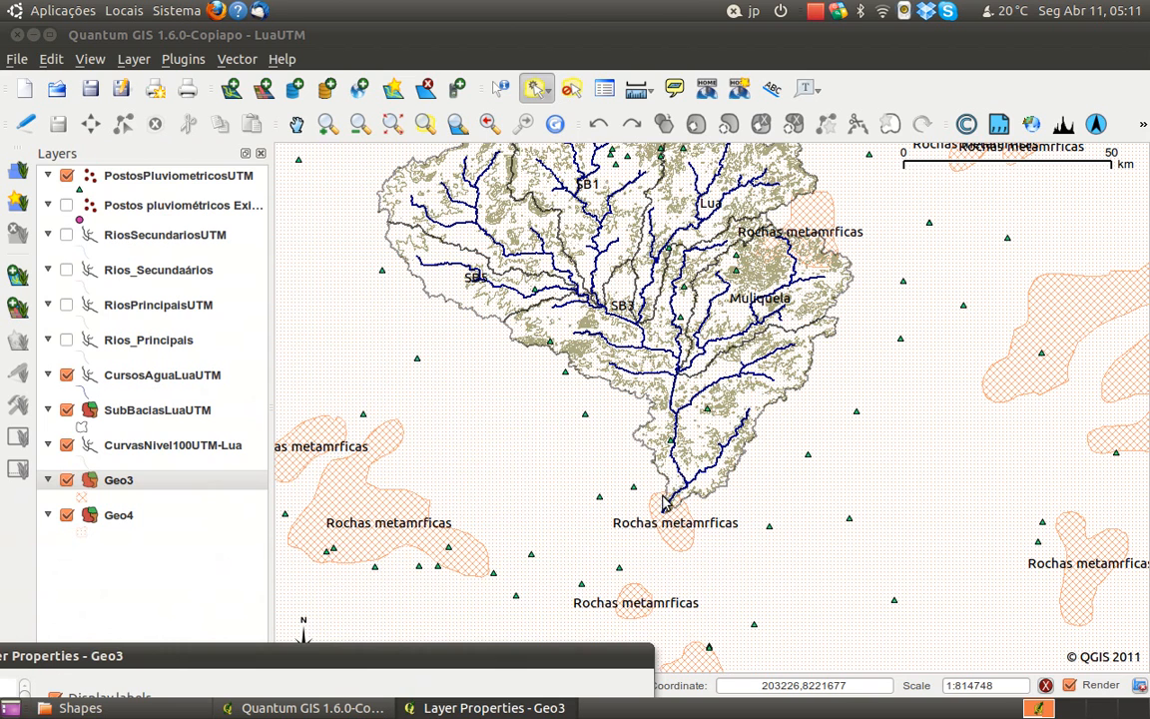
pyautogui.moveTo(415, 661); pyautogui.dragTo(518, 158)
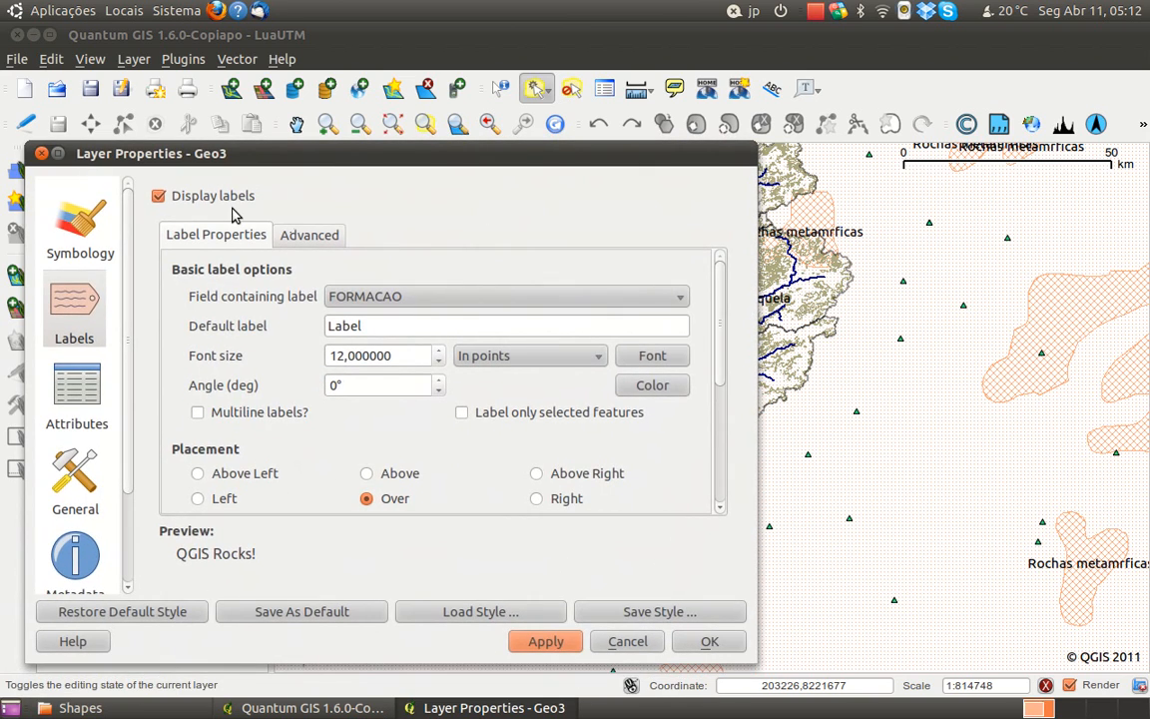
pyautogui.click(229, 197)
pyautogui.click(709, 644)
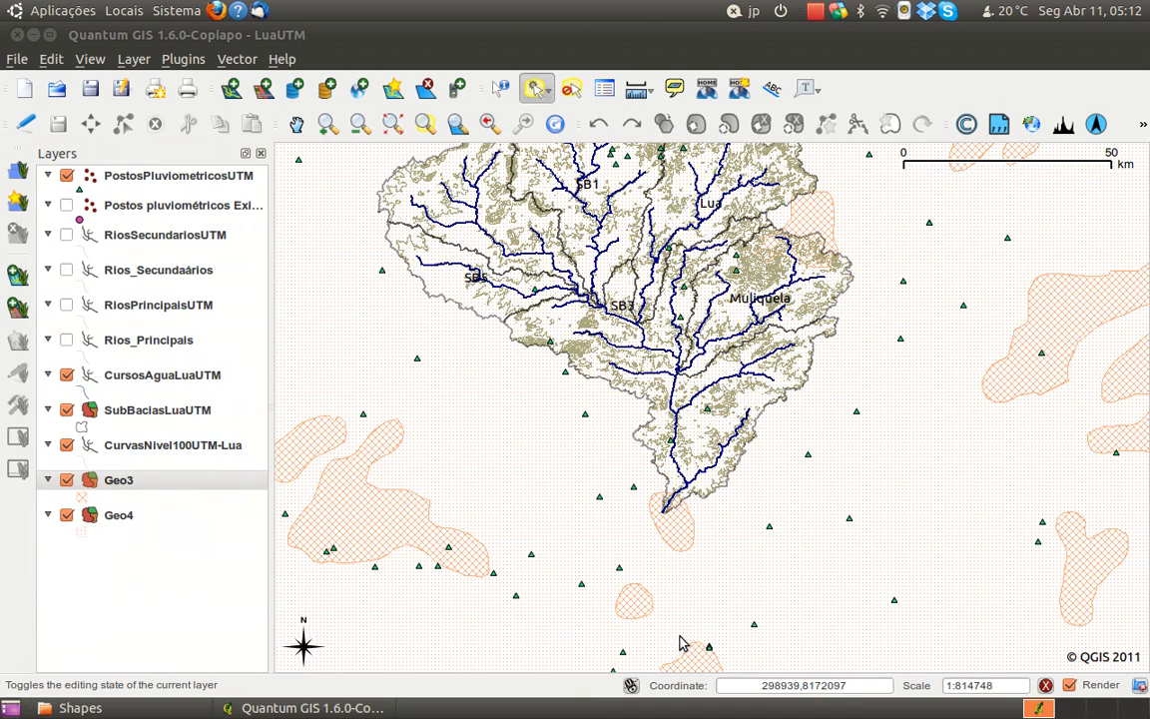
# Rename the Geo3 layer as "Rochas Metamorficas"
pyautogui.rightClick(117, 515)
pyautogui.click(104, 546)
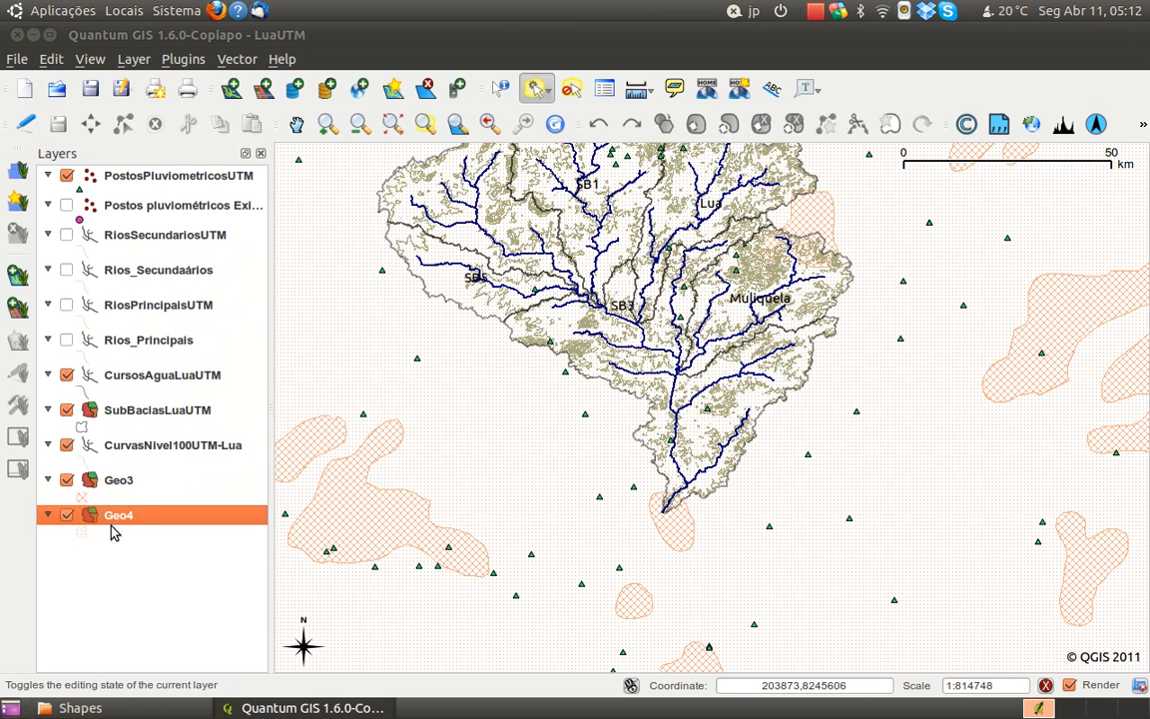
pyautogui.click(84, 488)
pyautogui.rightClick(121, 483)
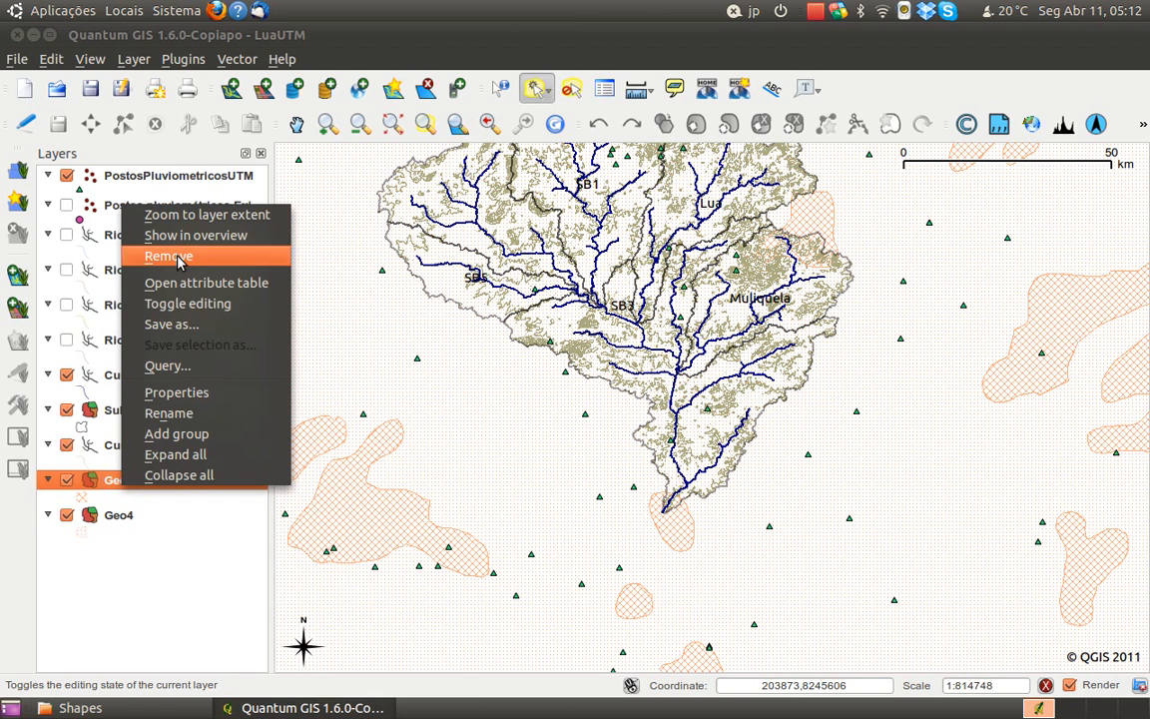
pyautogui.click(185, 412)
pyautogui.write('Rochas Metamorficas')
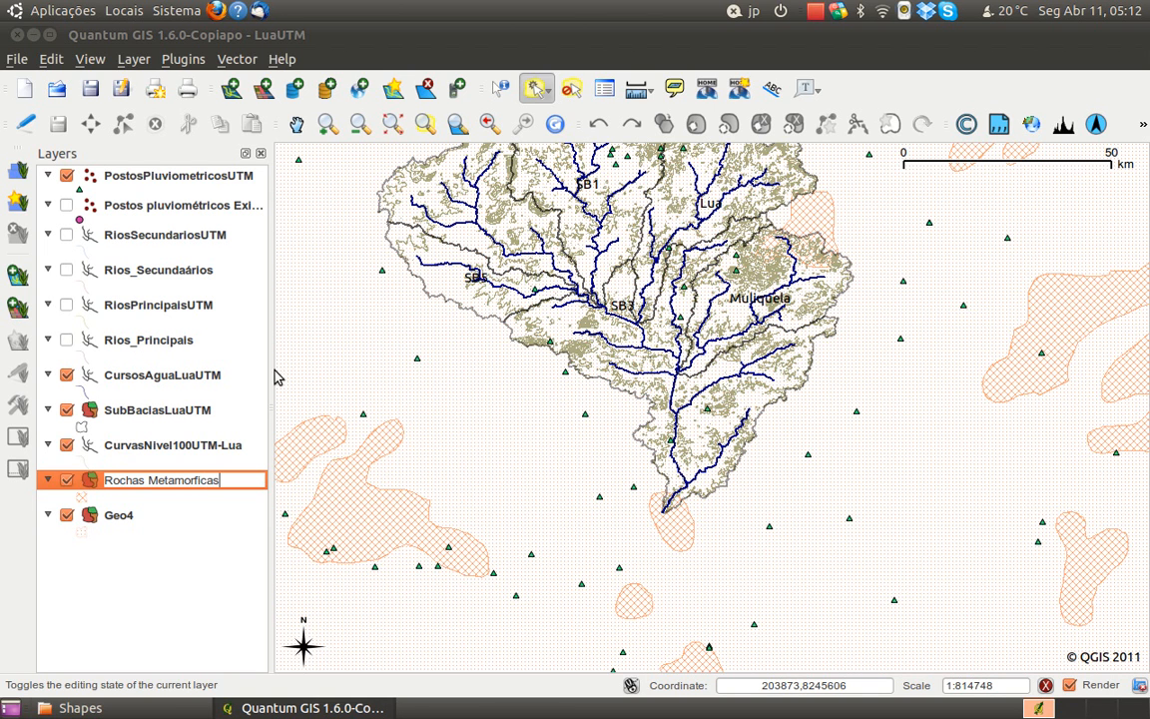
# Turn on the Geo4 layer's labels with FORMACAO as the label field and apply them
pyautogui.click(129, 517)
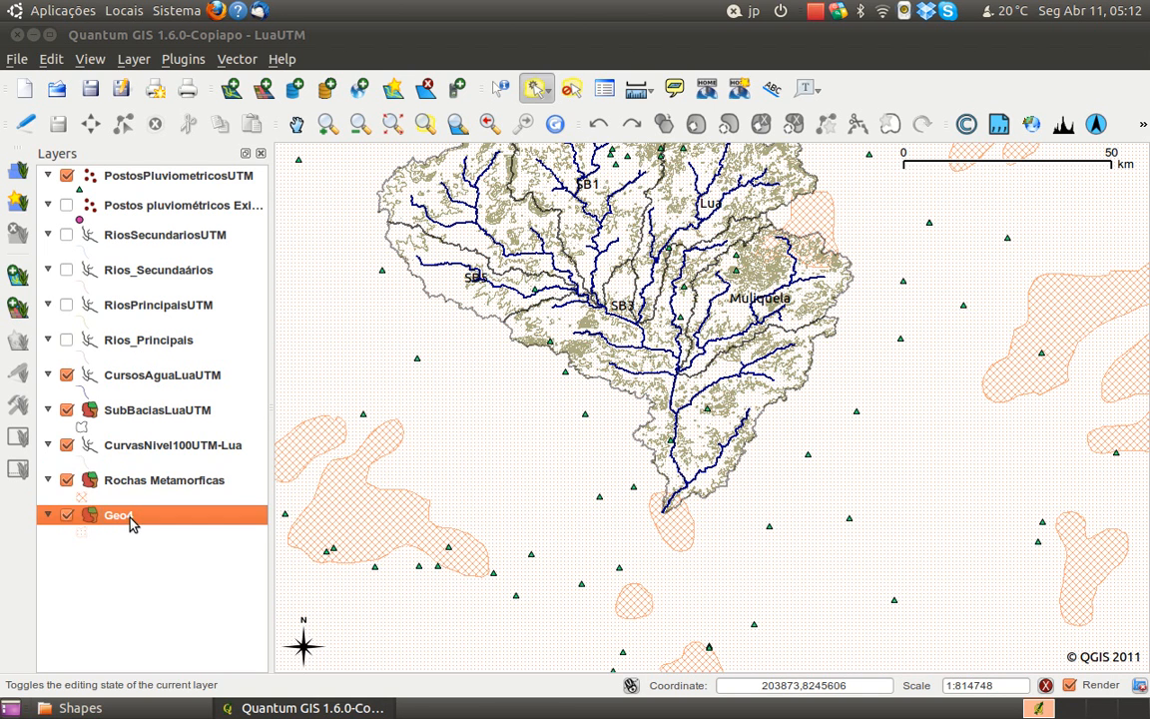
pyautogui.rightClick(129, 518)
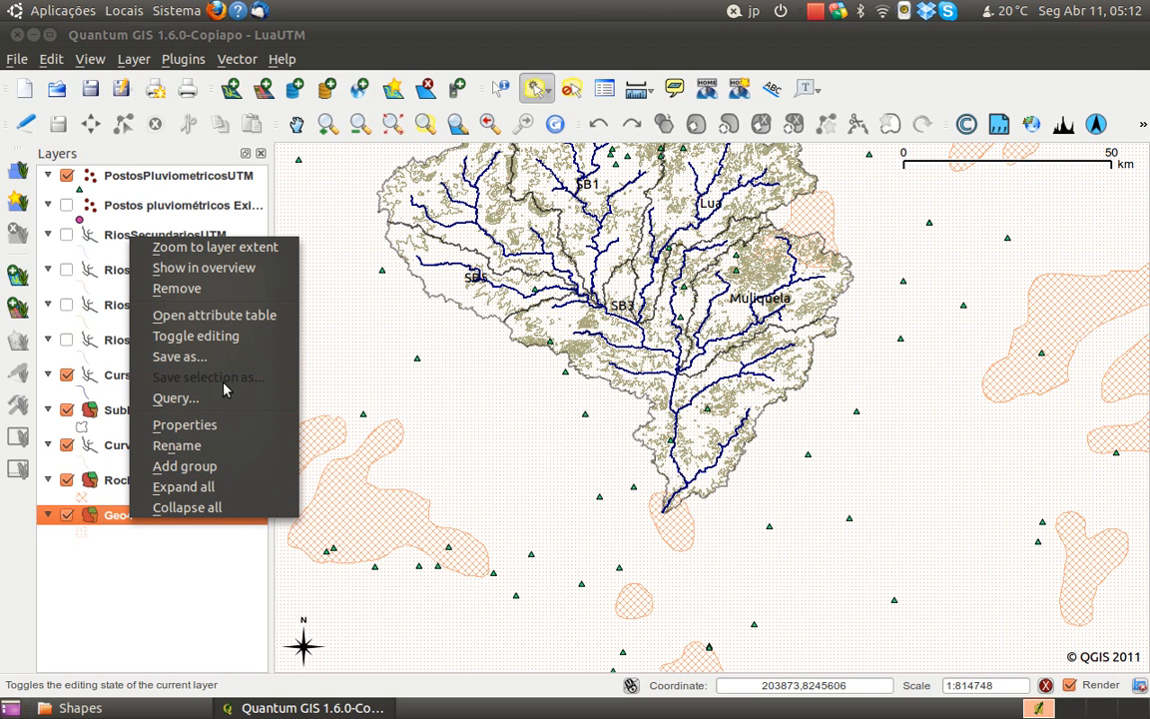
pyautogui.click(221, 425)
pyautogui.click(228, 236)
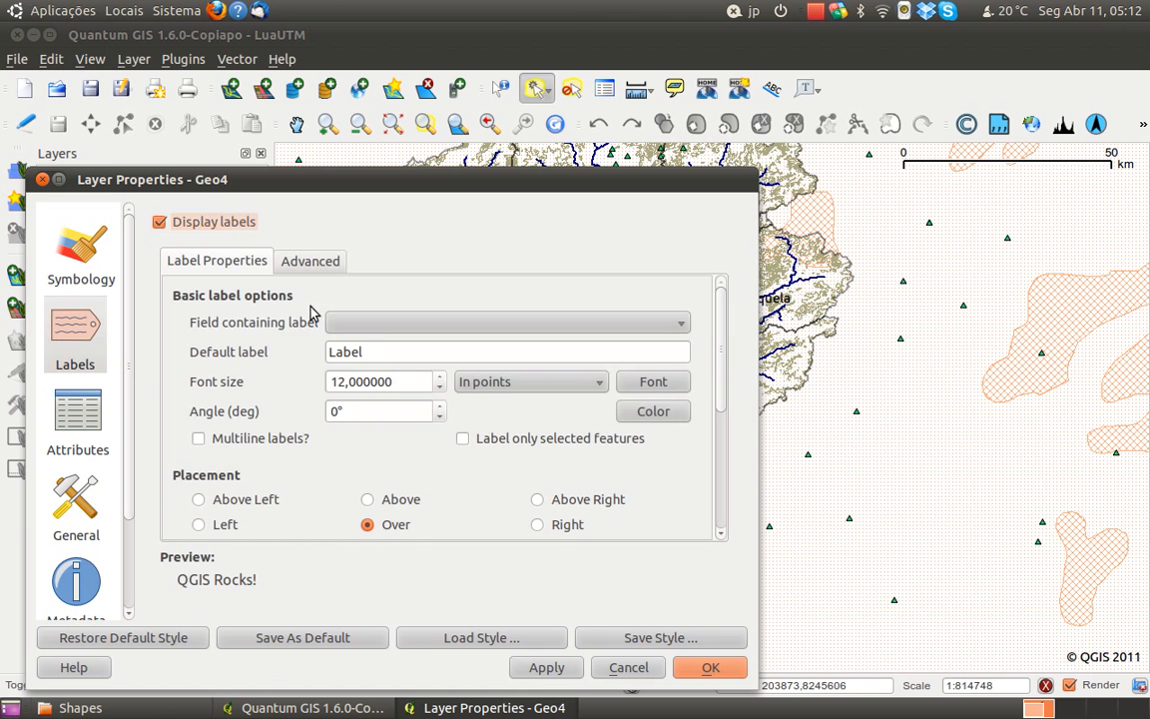
pyautogui.click(377, 325)
pyautogui.click(384, 403)
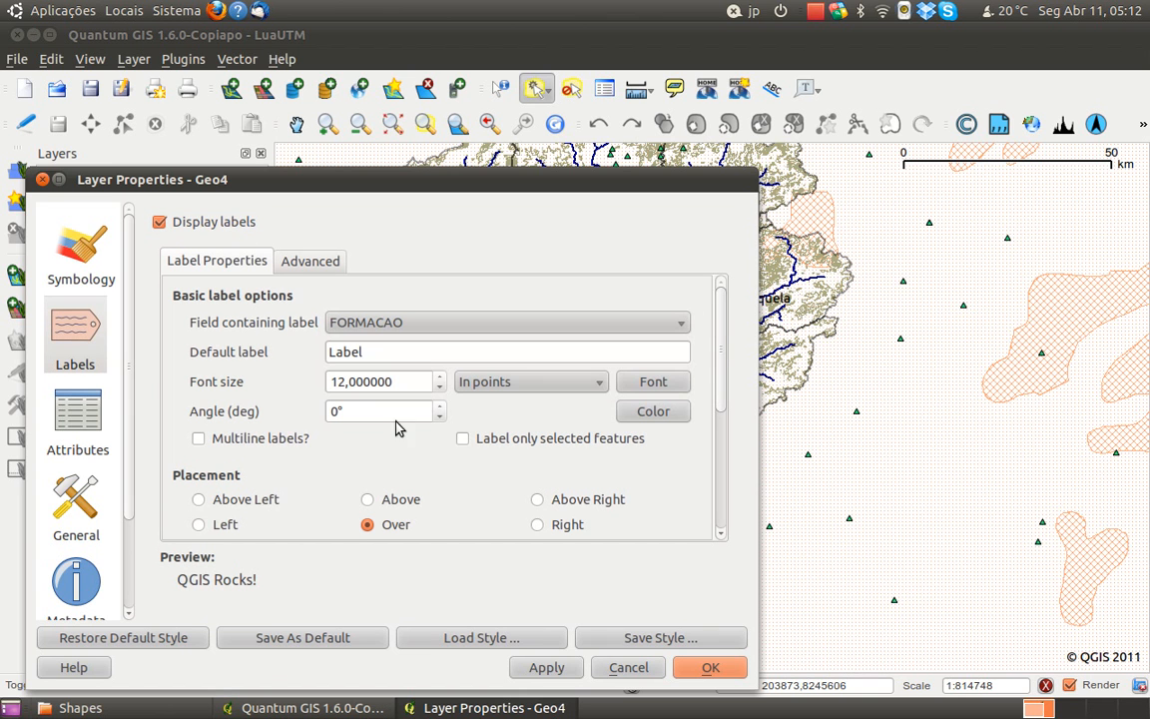
pyautogui.click(544, 669)
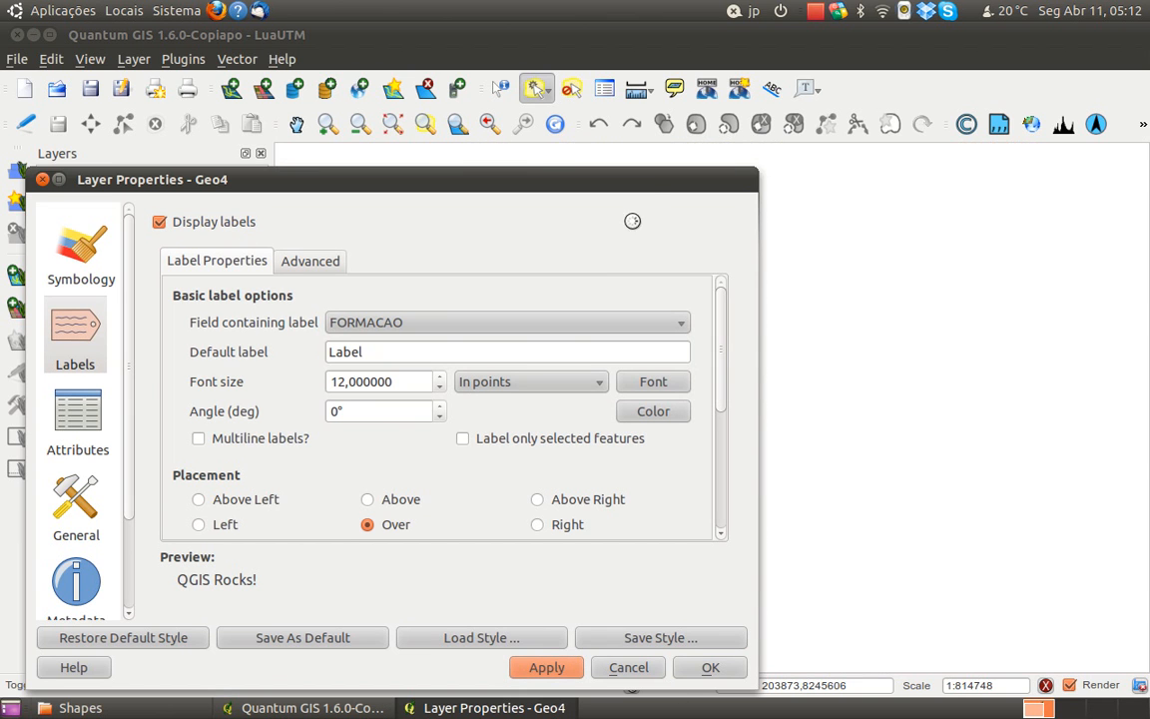
pyautogui.moveTo(649, 189); pyautogui.dragTo(691, 90)
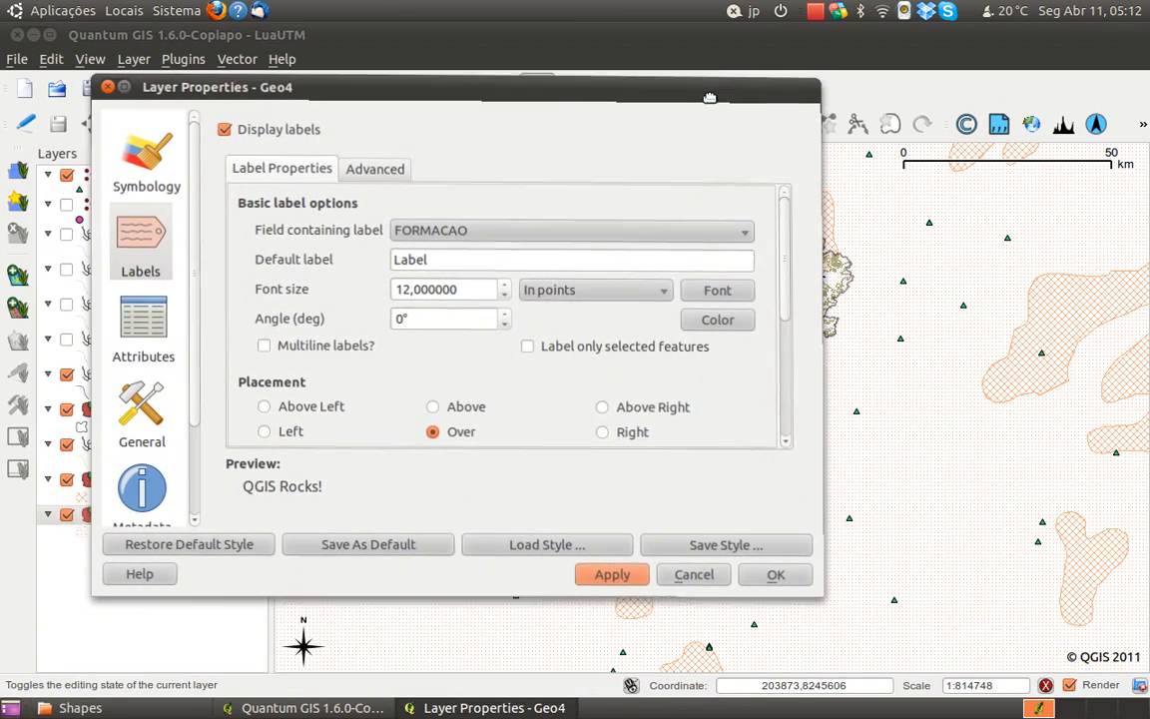
# Apply DESCRICAO as Geo4's label field, leave the layer properties, and inspect the rock labels across the wider region
pyautogui.click(616, 233)
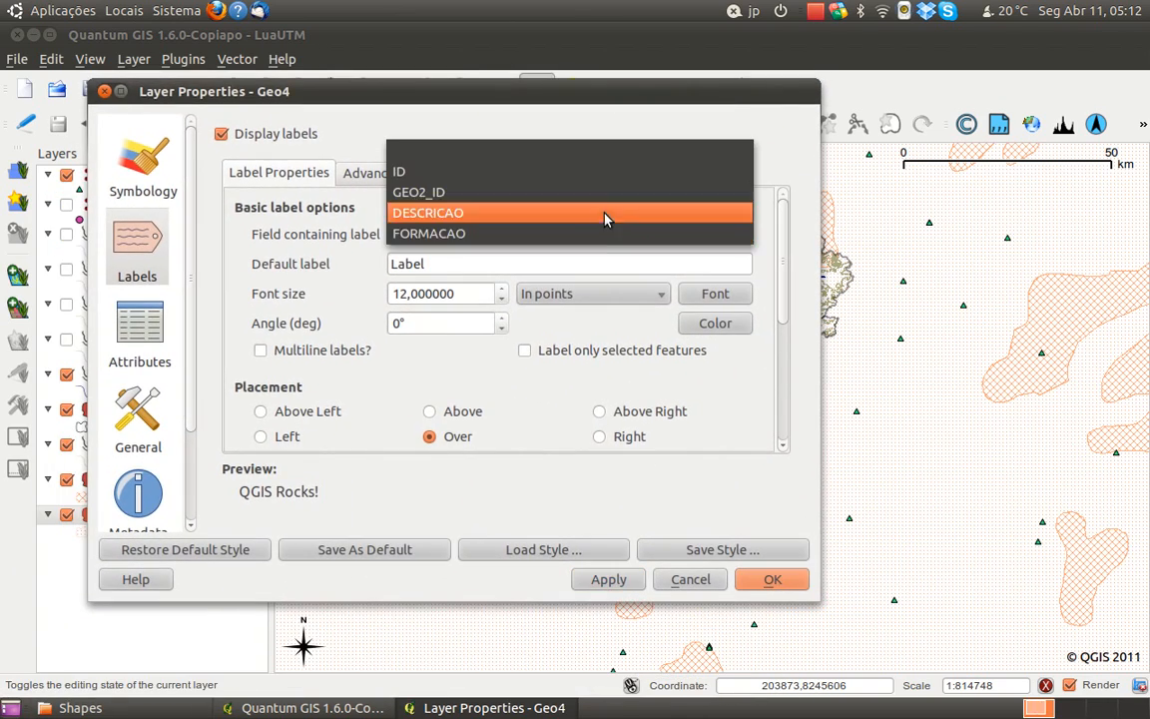
pyautogui.click(608, 212)
pyautogui.click(599, 579)
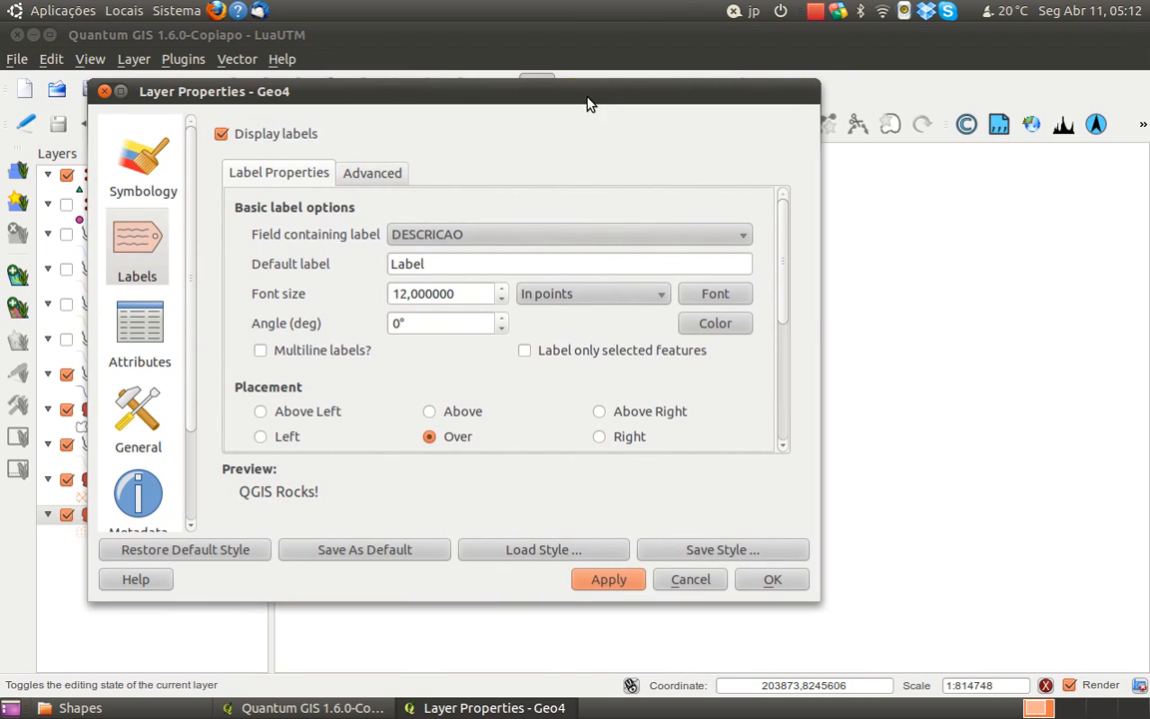
pyautogui.moveTo(588, 102); pyautogui.dragTo(668, 156)
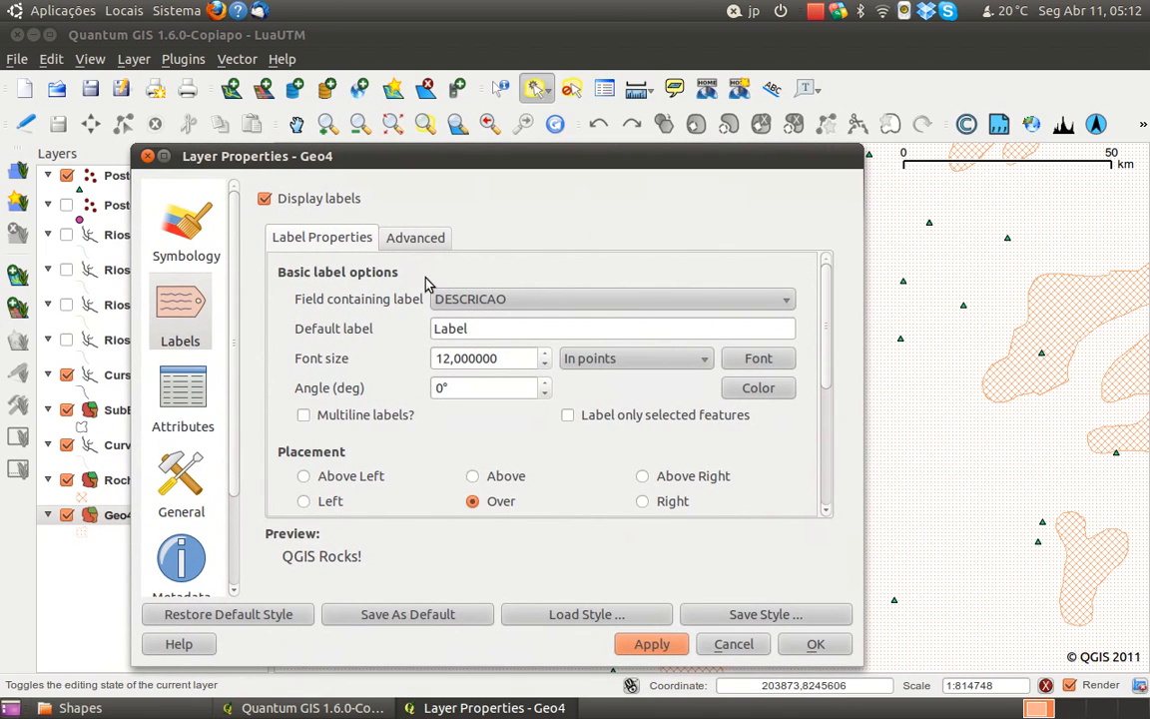
pyautogui.click(293, 201)
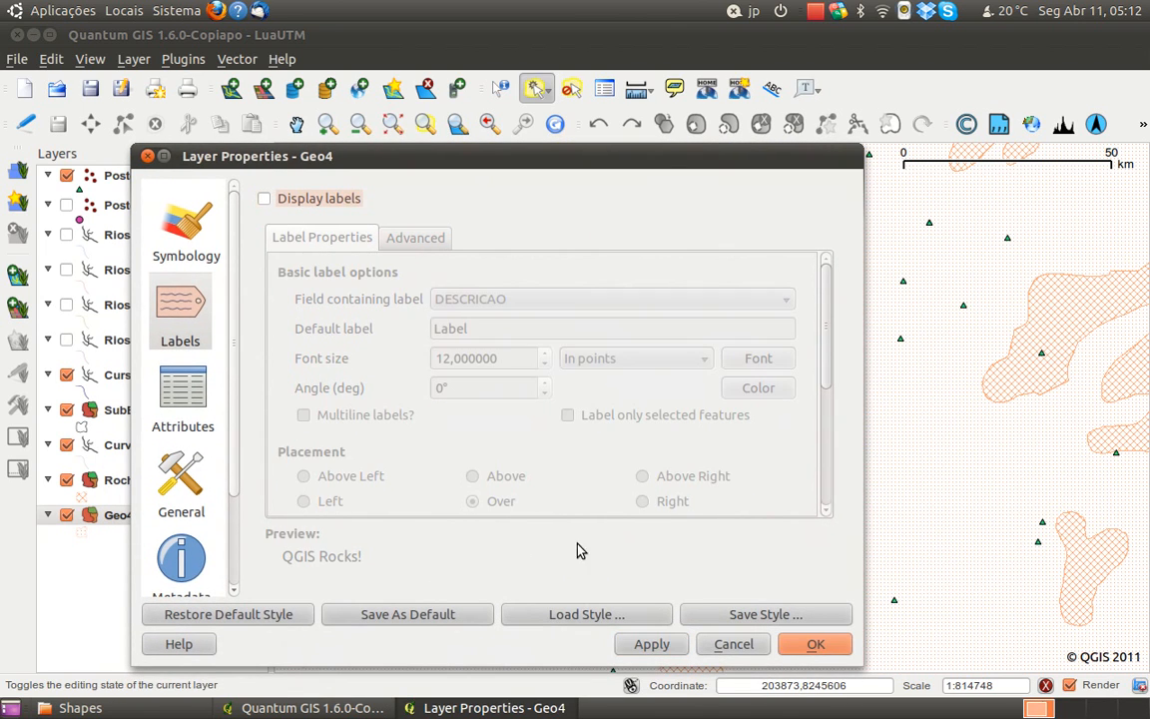
pyautogui.click(742, 644)
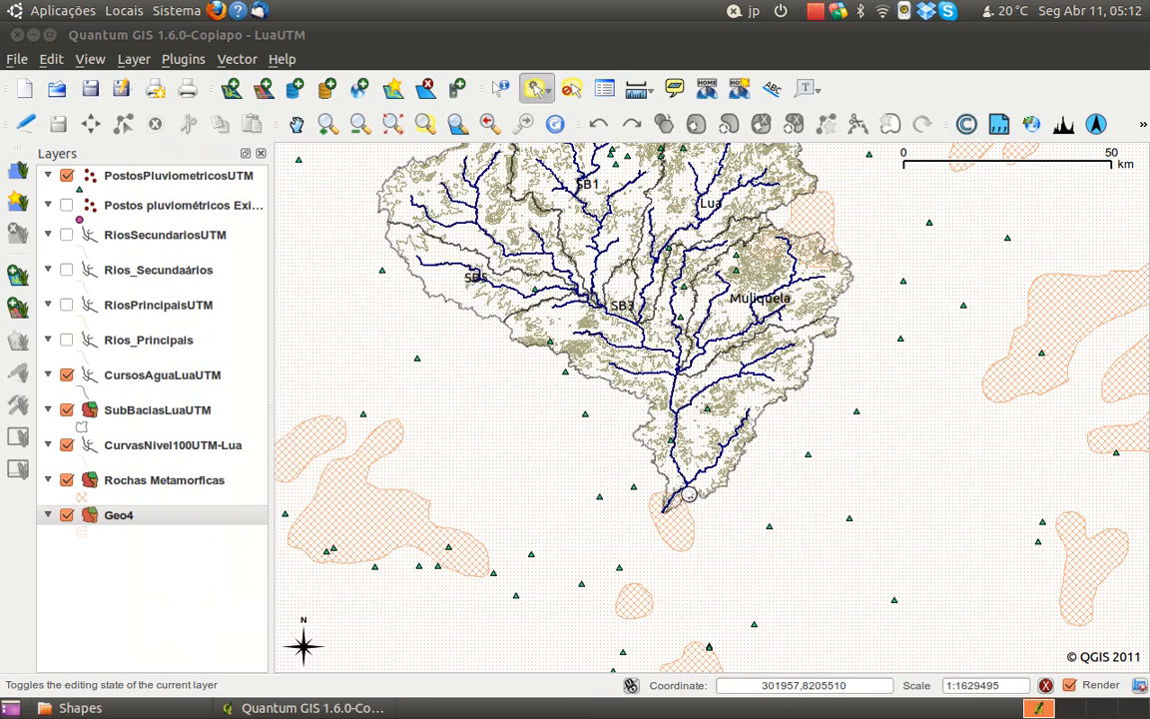
pyautogui.scroll(-1, 689, 495)
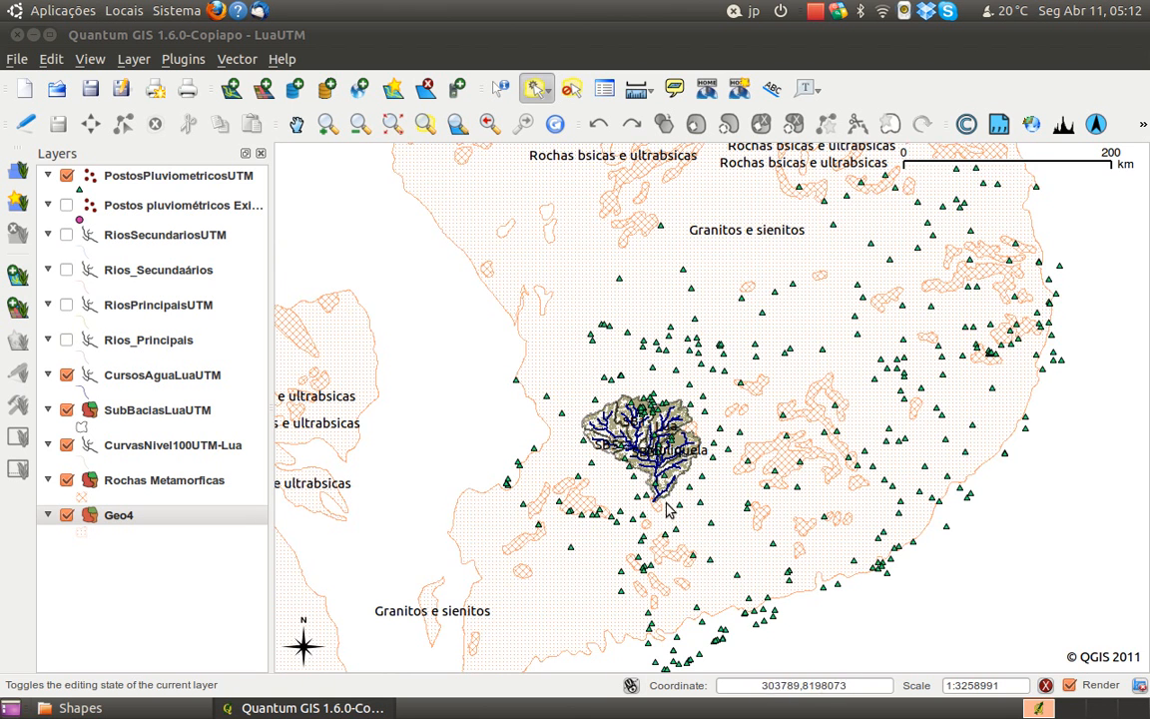
# Switch Geo4's labels from DESCRICAO to the FORMACAO field, apply them to read the formation type, and turn the label display off
pyautogui.rightClick(117, 517)
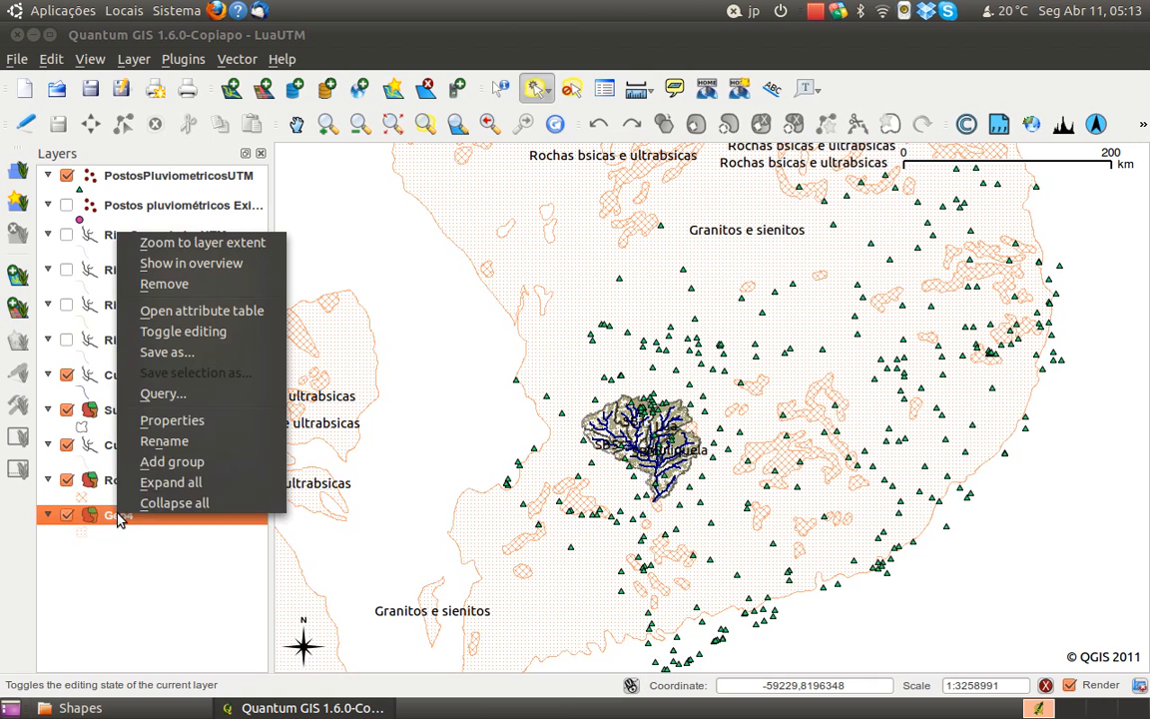
pyautogui.click(172, 418)
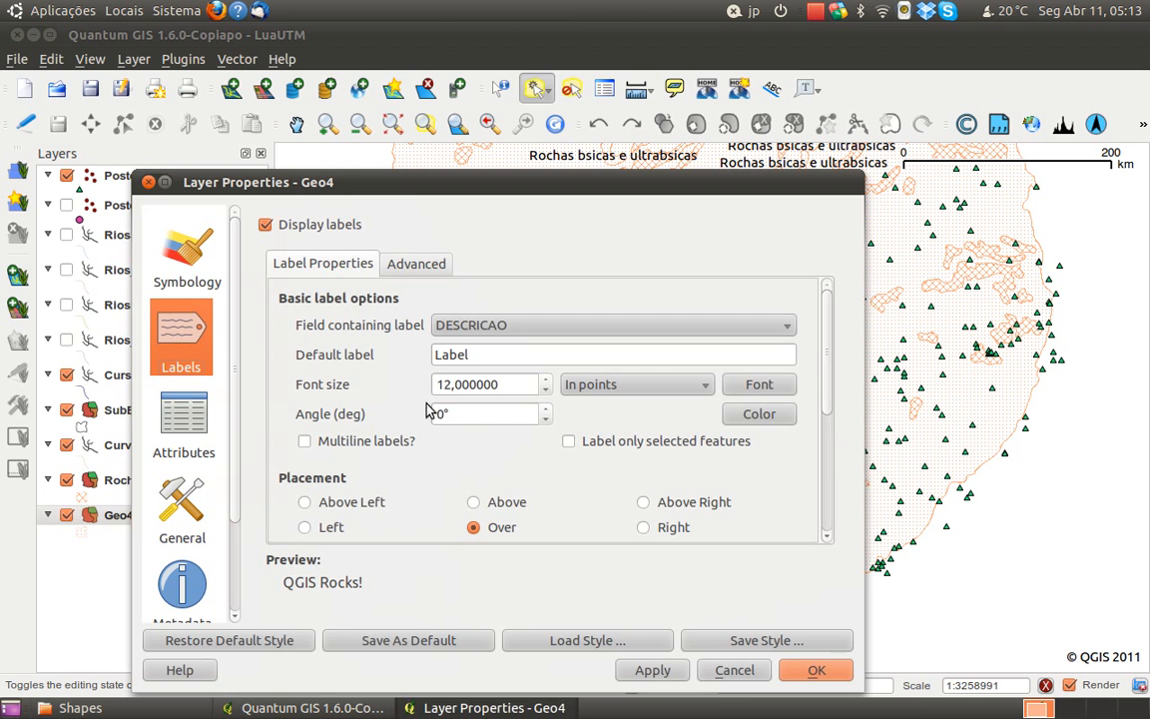
pyautogui.moveTo(702, 204); pyautogui.dragTo(765, 143)
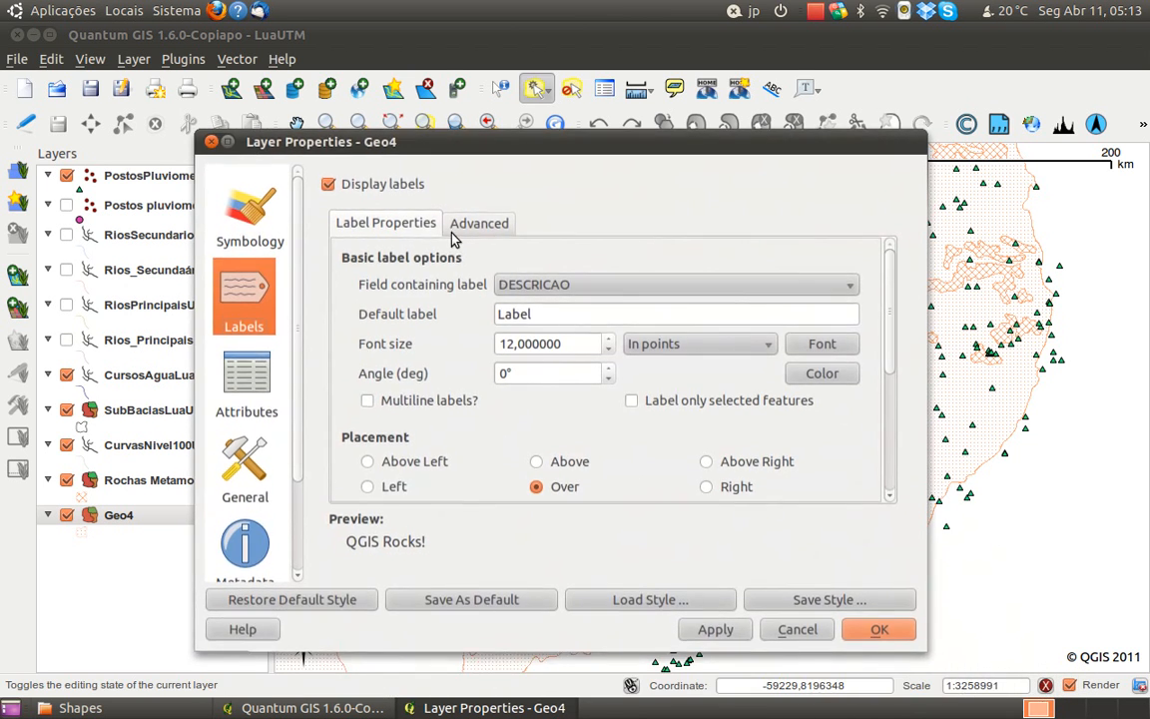
pyautogui.click(608, 286)
pyautogui.click(601, 305)
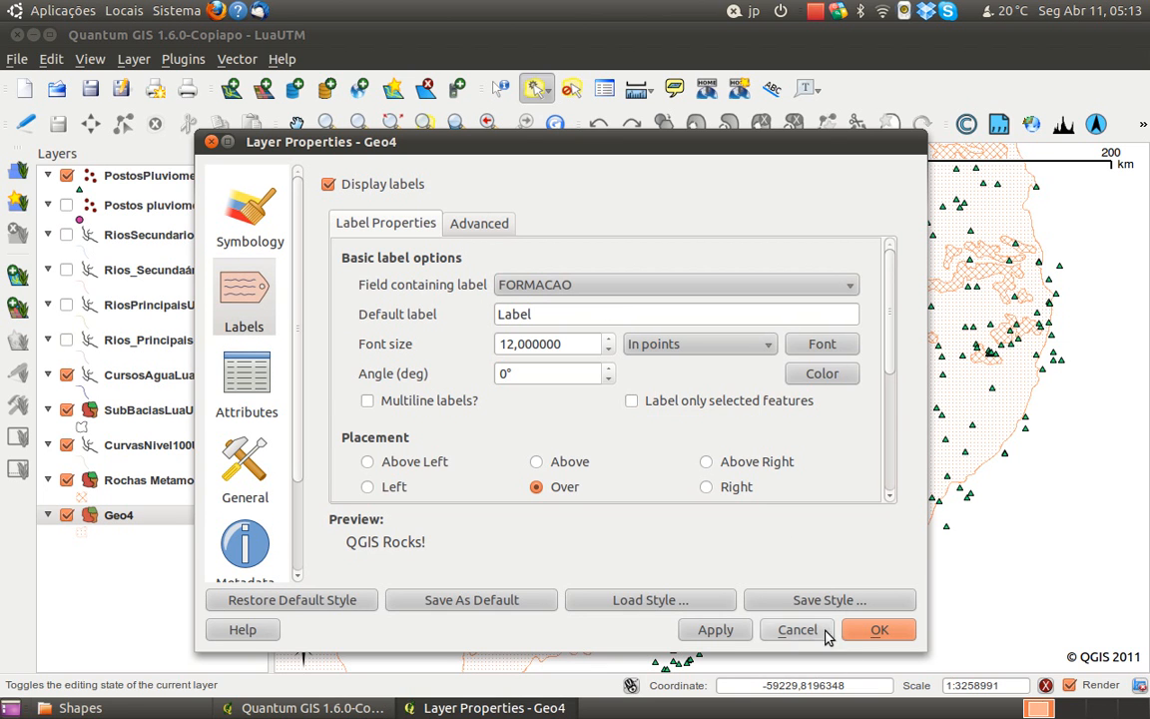
pyautogui.click(741, 633)
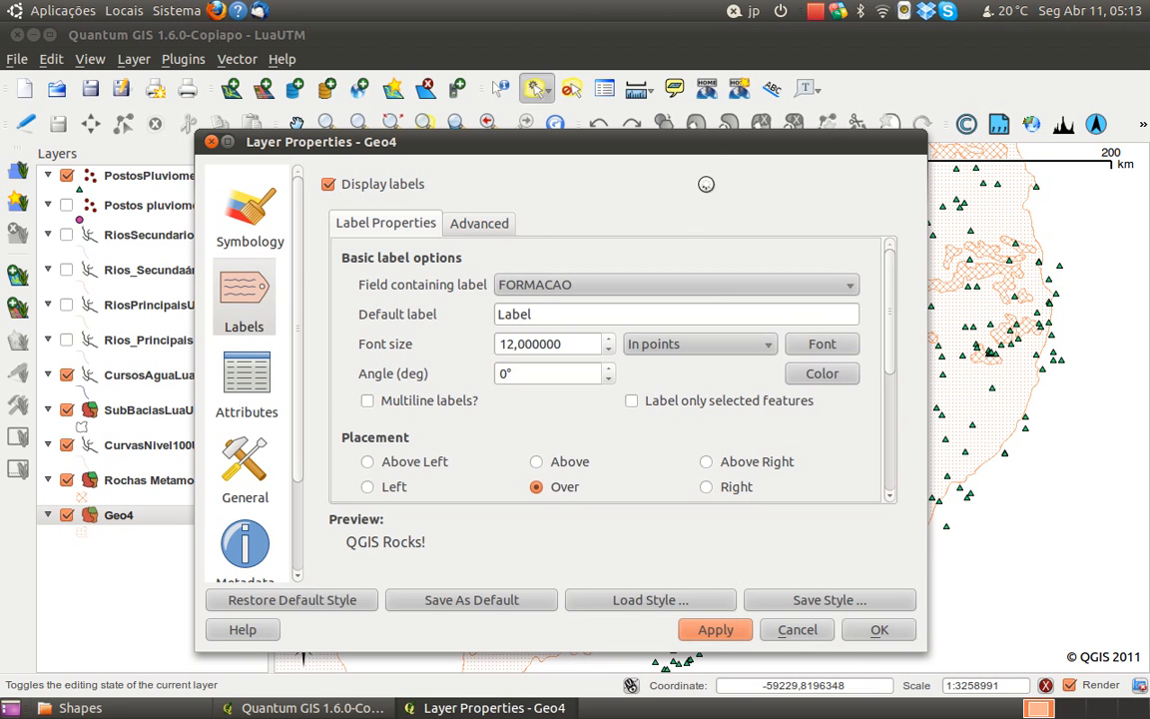
pyautogui.moveTo(715, 152); pyautogui.dragTo(674, 234)
pyautogui.moveTo(599, 232); pyautogui.dragTo(602, 184)
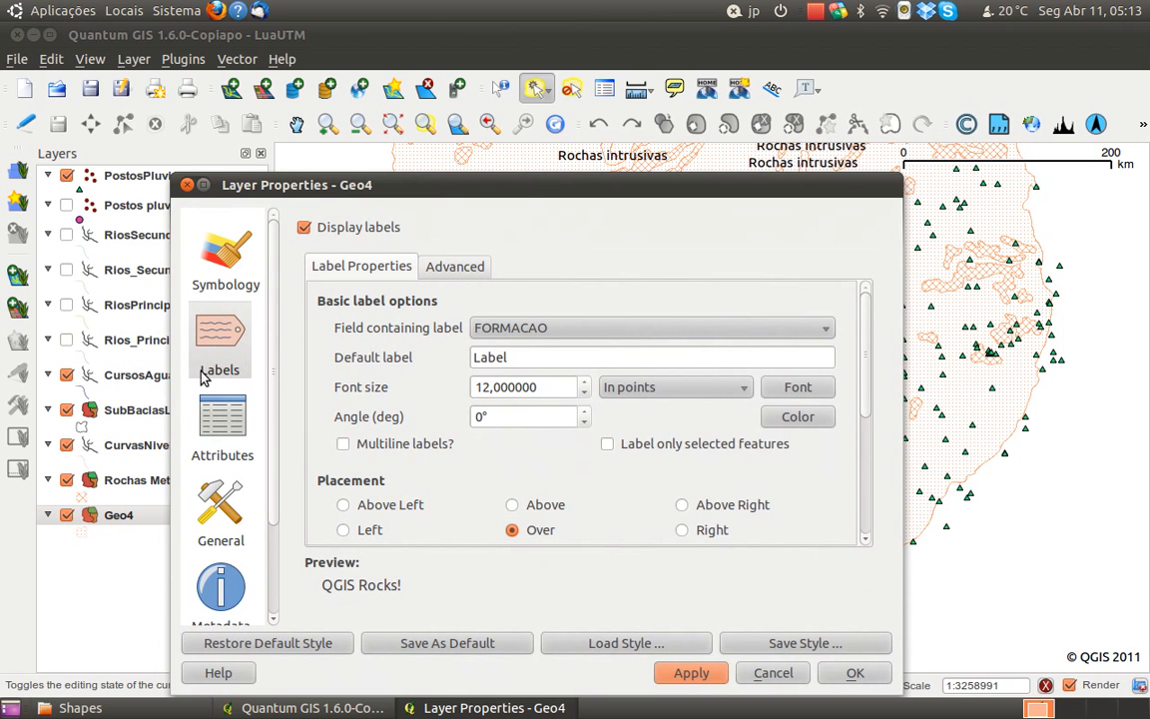
pyautogui.click(303, 227)
pyautogui.click(832, 675)
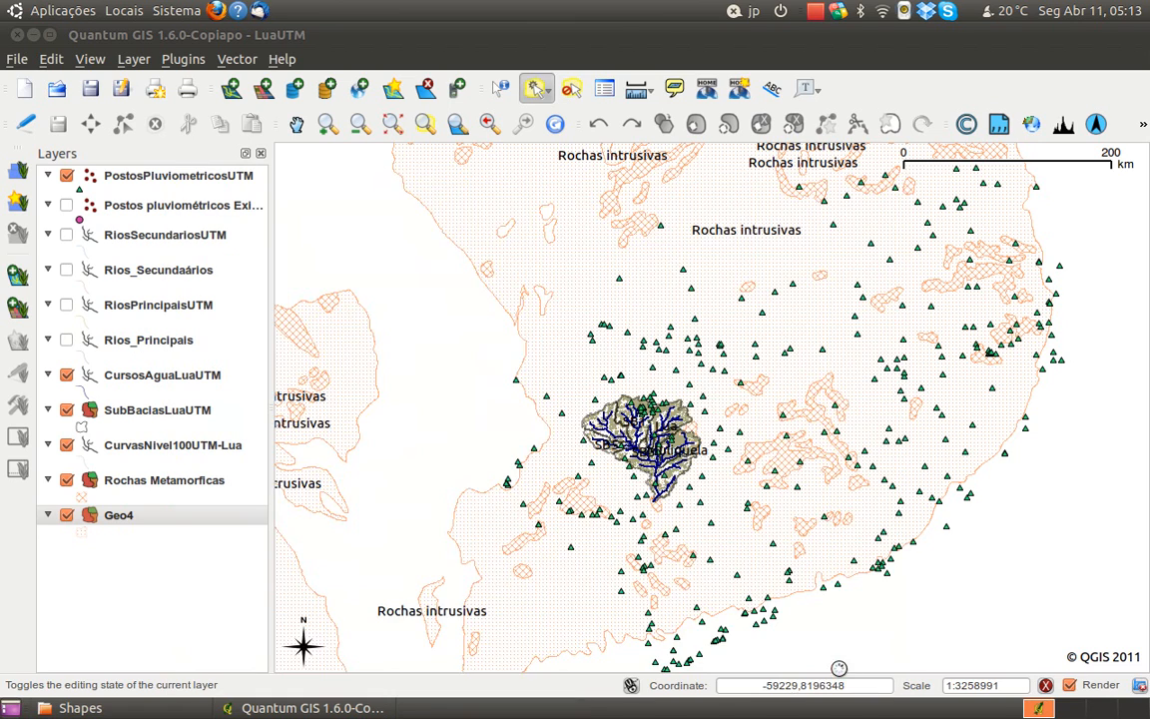
# Frame the Lua basin on the map and select the Geo4 polygon that lies beneath it
pyautogui.scroll(1, 591, 439)
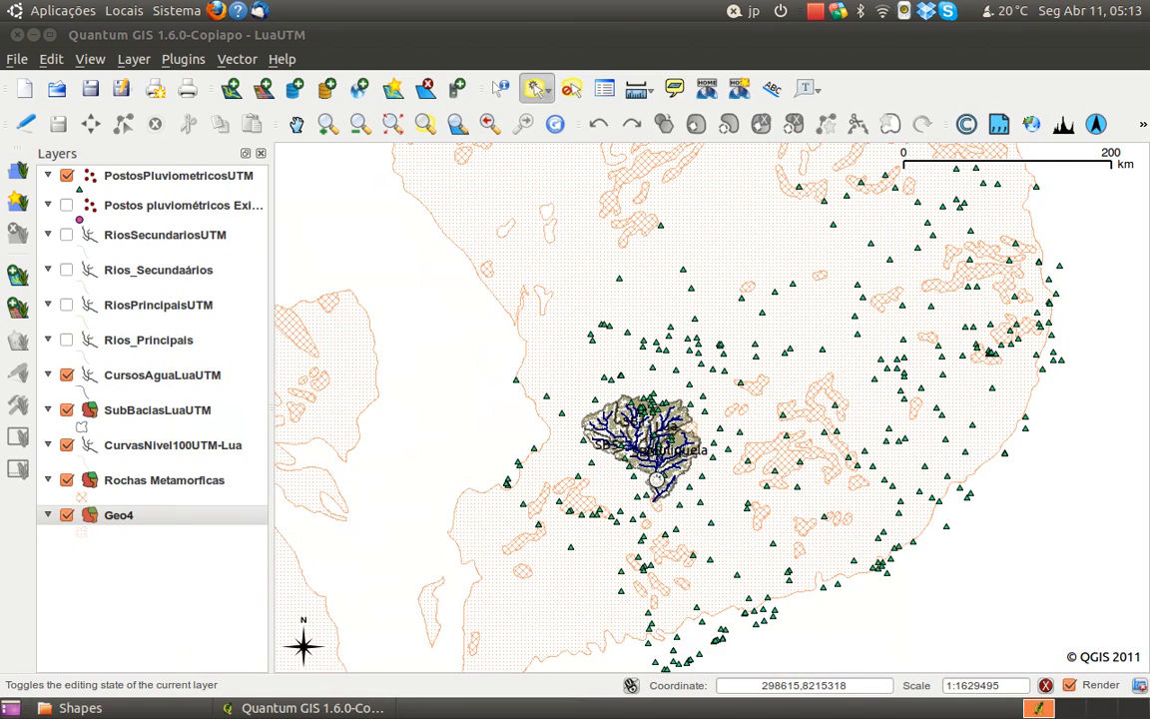
pyautogui.scroll(1, 547, 450)
pyautogui.moveTo(561, 589); pyautogui.dragTo(692, 322)
pyautogui.moveTo(597, 351); pyautogui.dragTo(653, 468)
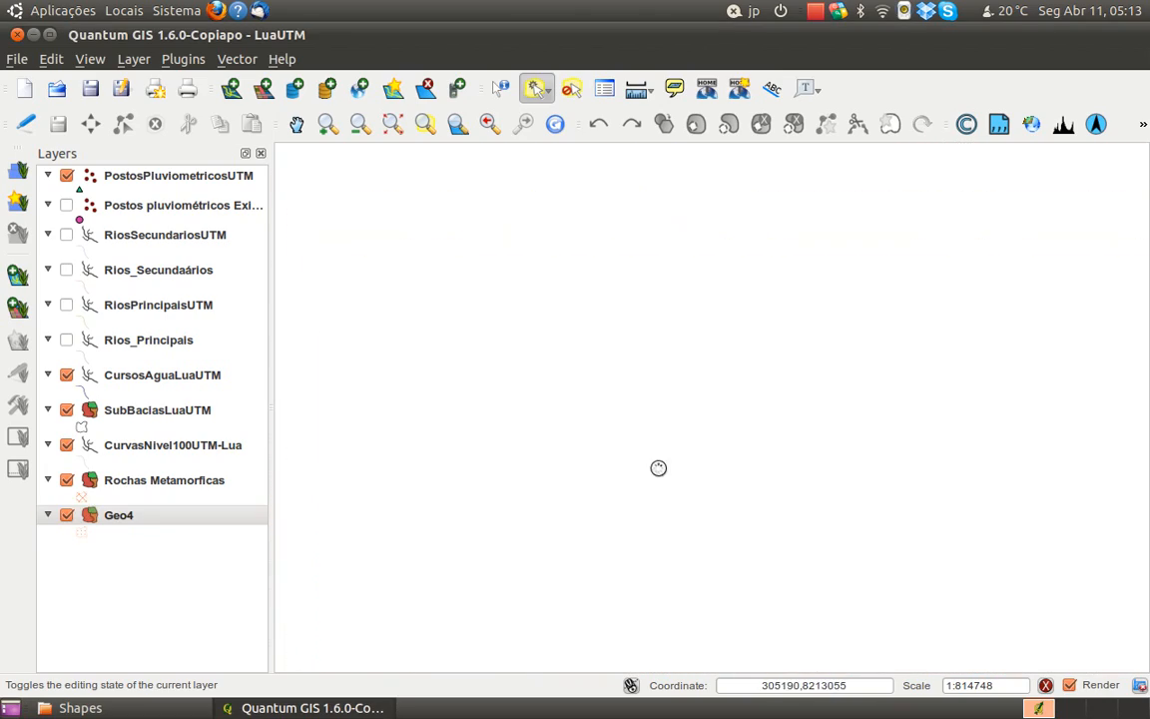
pyautogui.moveTo(660, 525); pyautogui.dragTo(676, 480)
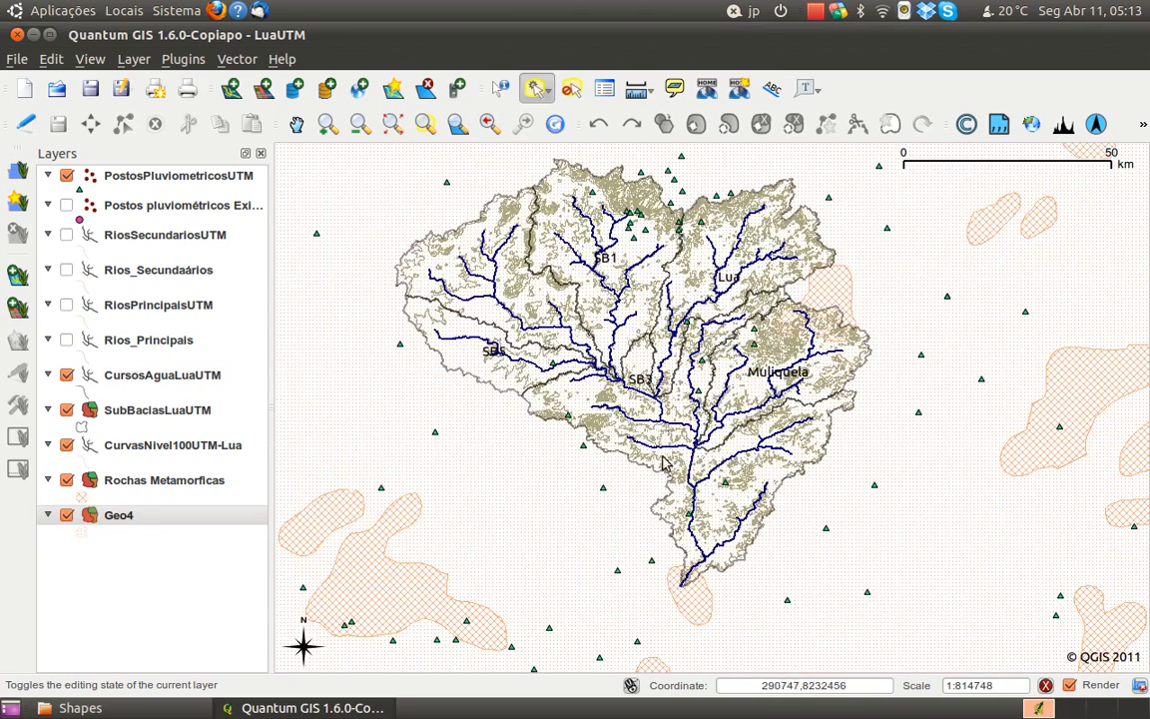
pyautogui.scroll(1, 552, 374)
pyautogui.click(680, 441)
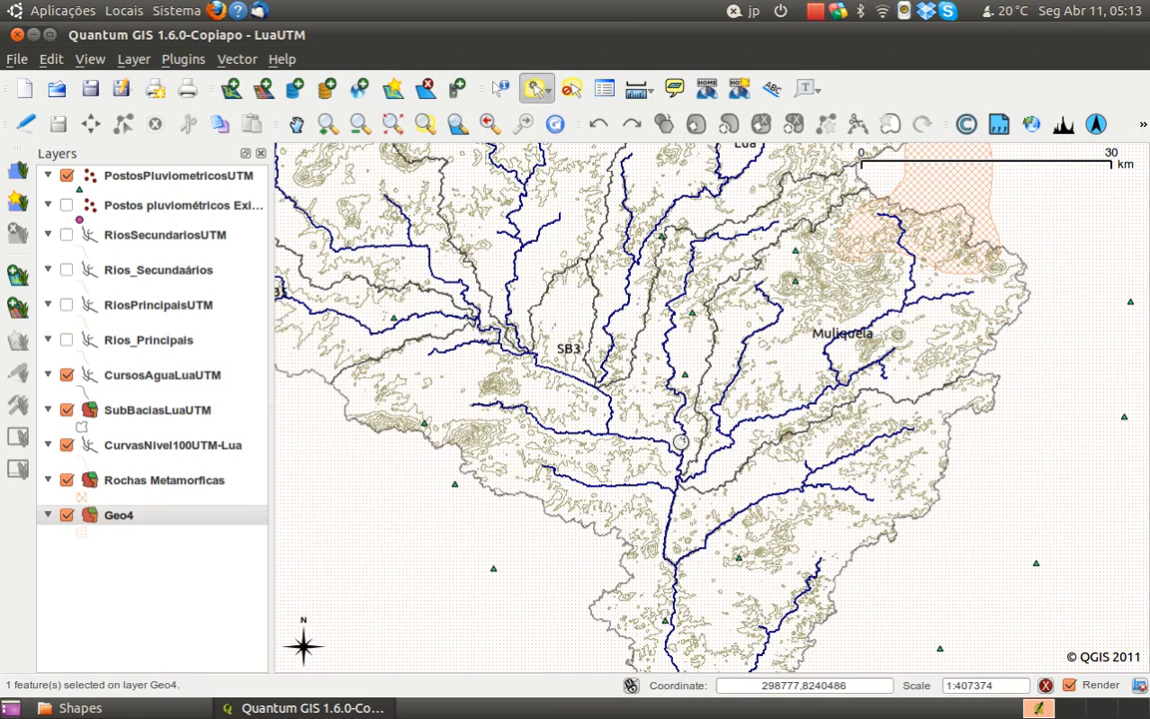
pyautogui.scroll(-1, 615, 397)
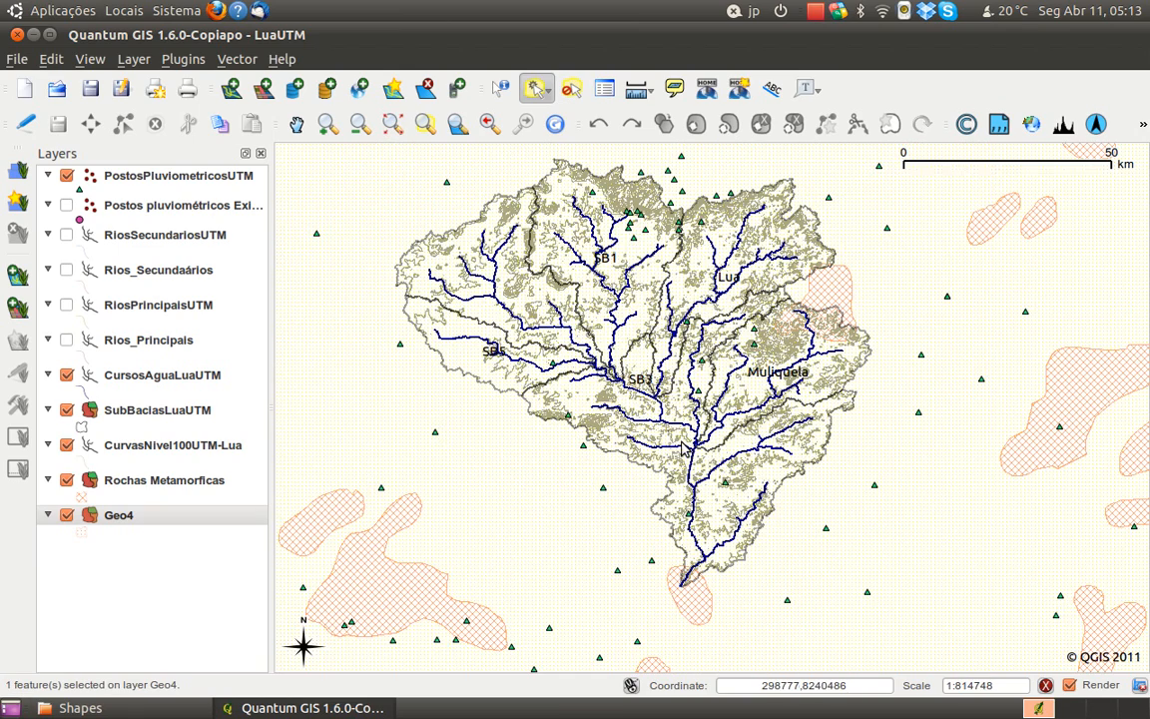
# Rename the Geo4 layer as "Rochas intrusivas"
pyautogui.click(121, 520)
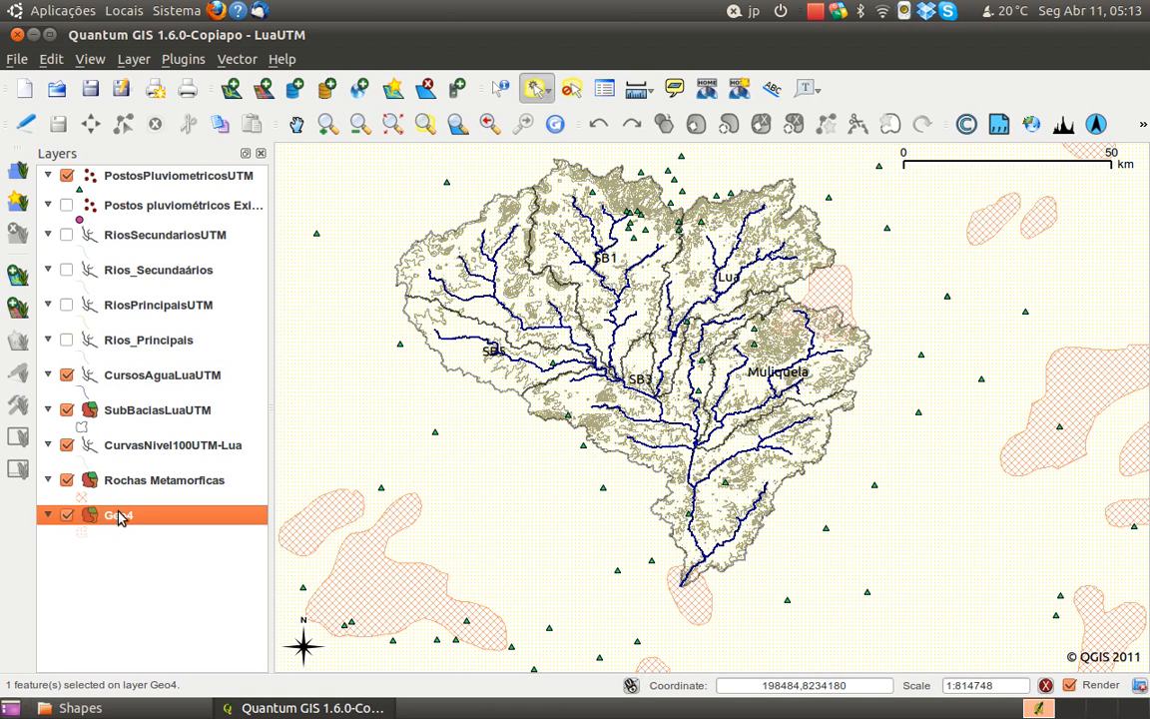
pyautogui.rightClick(119, 516)
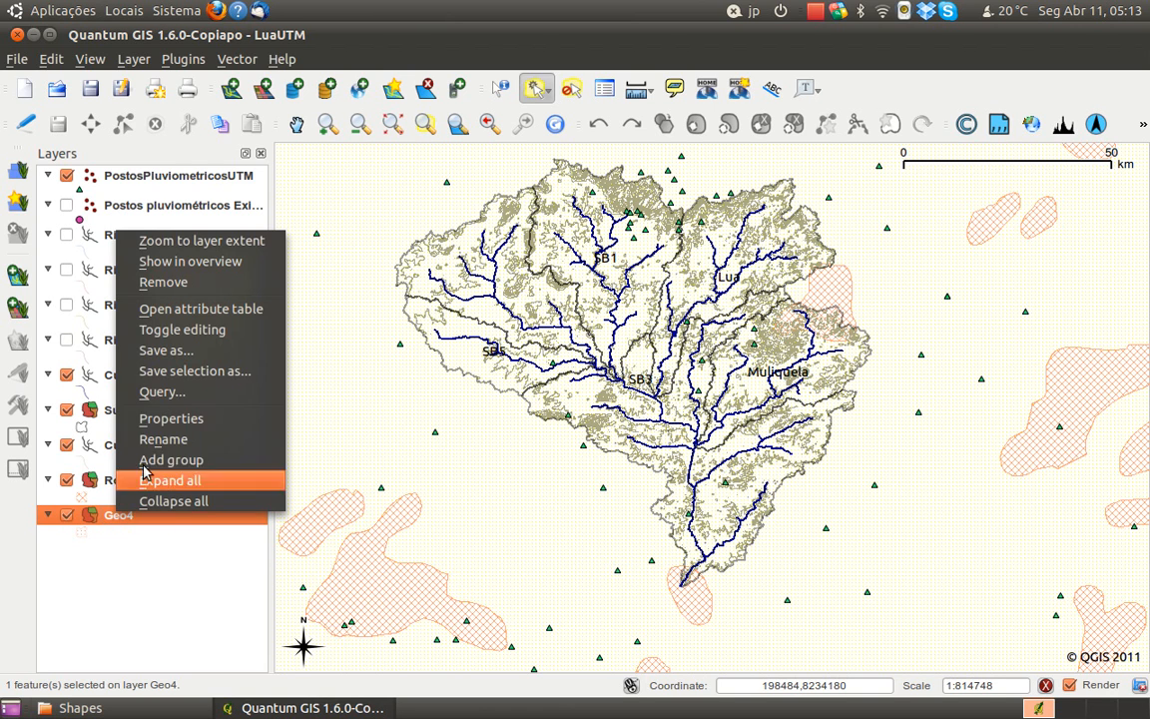
pyautogui.click(200, 441)
pyautogui.write('Roc')
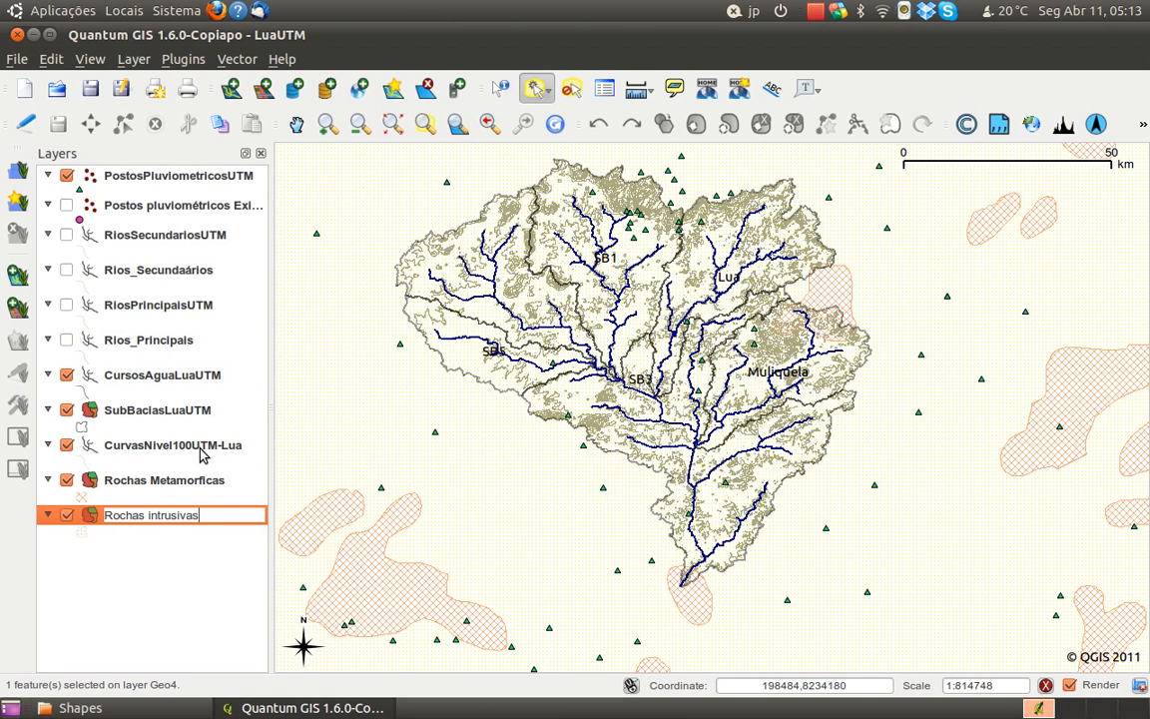
pyautogui.write('has intrusivas')
pyautogui.press('Return')
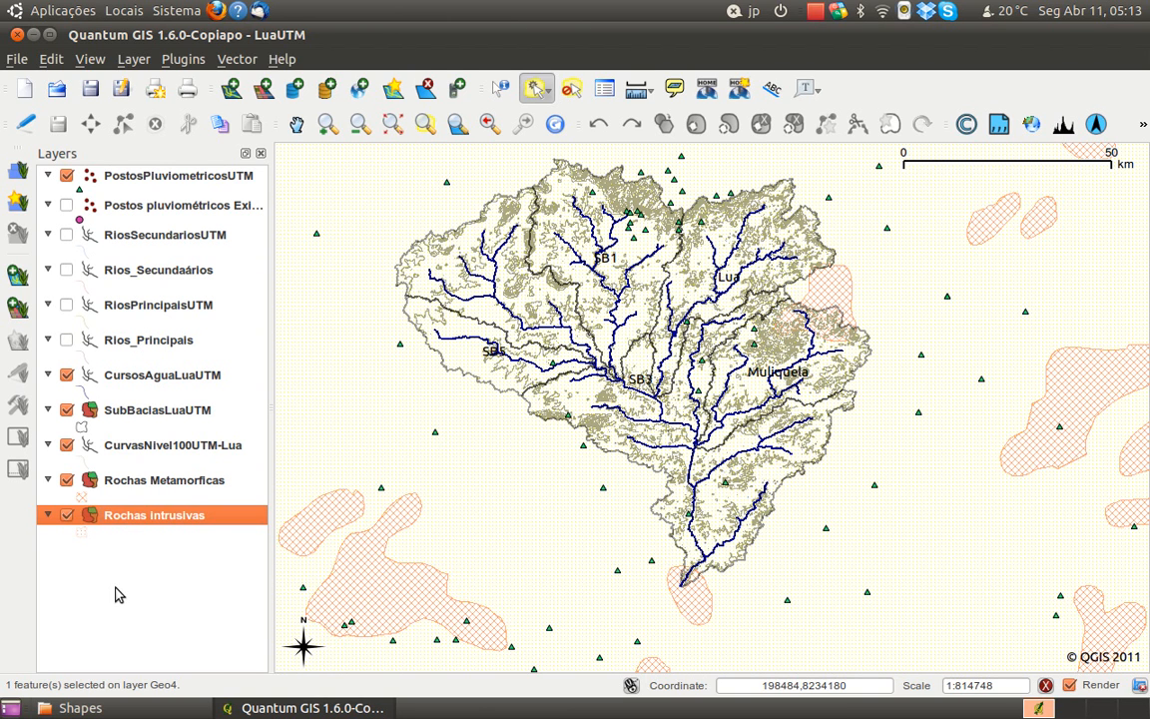
# Review the Rochas Metamorficas, CurvasNivel100UTM-Lua, SubBaciasLuaUTM, CursosAguaLuaUTM and PostosPluviometricosUTM layers against the basin map
pyautogui.click(140, 486)
pyautogui.click(143, 449)
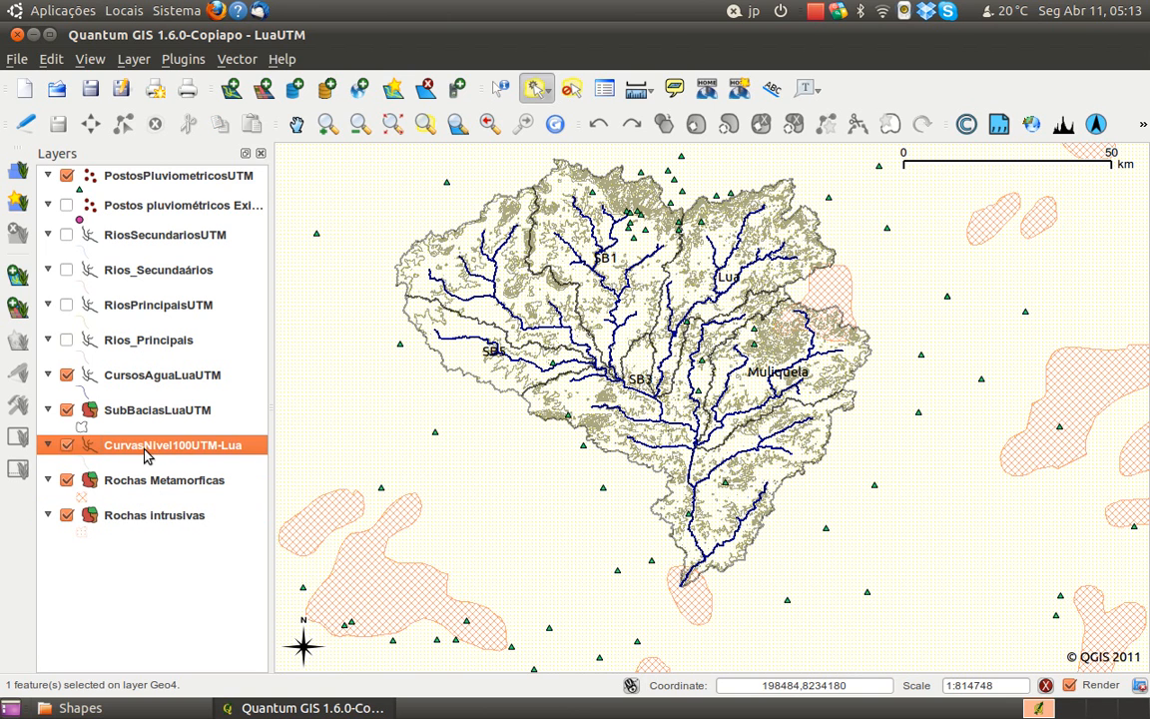
pyautogui.click(147, 411)
pyautogui.click(151, 379)
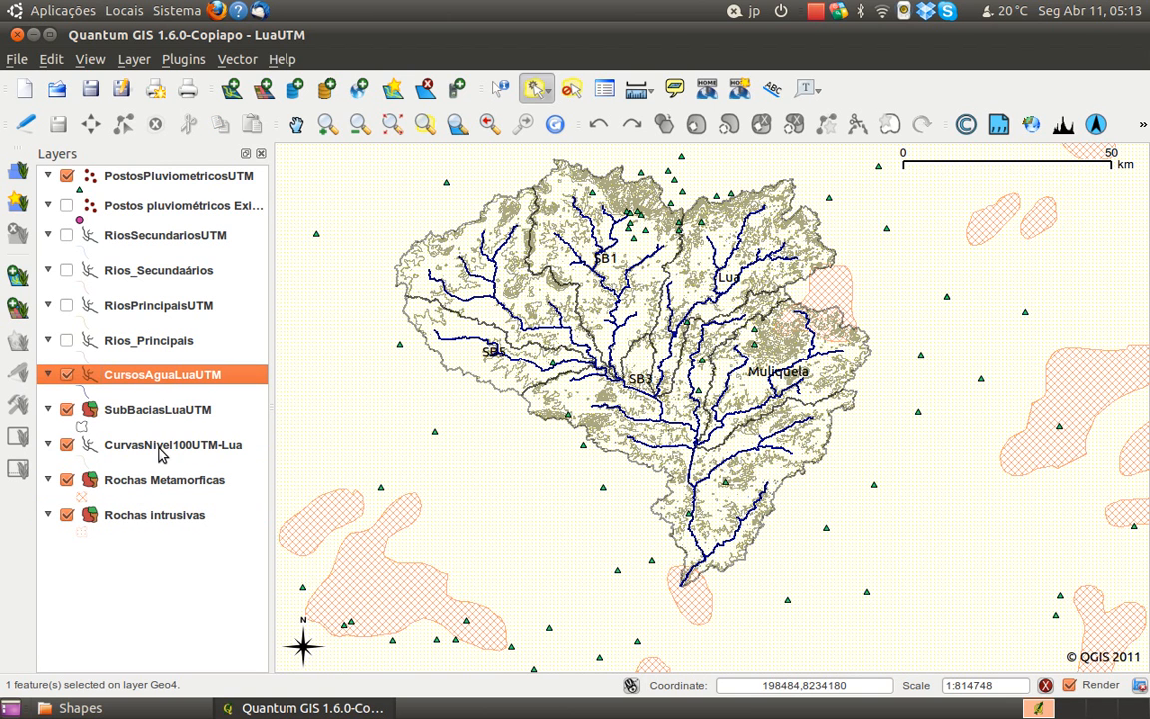
pyautogui.click(147, 180)
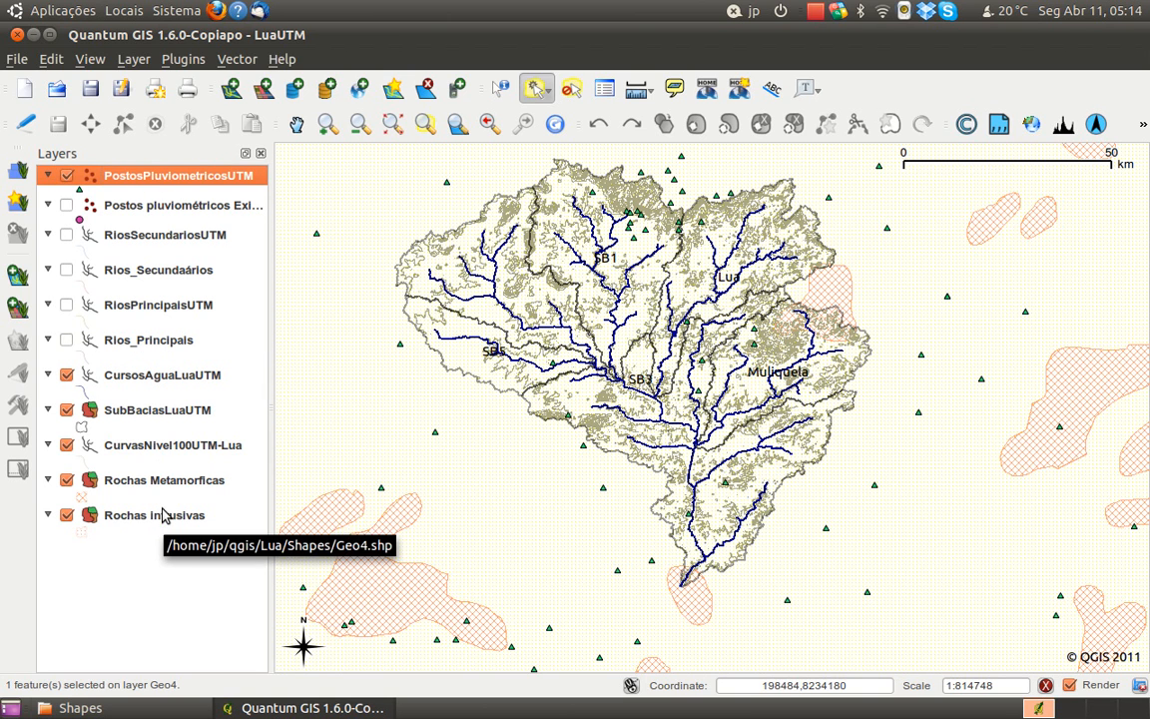
pyautogui.click(145, 445)
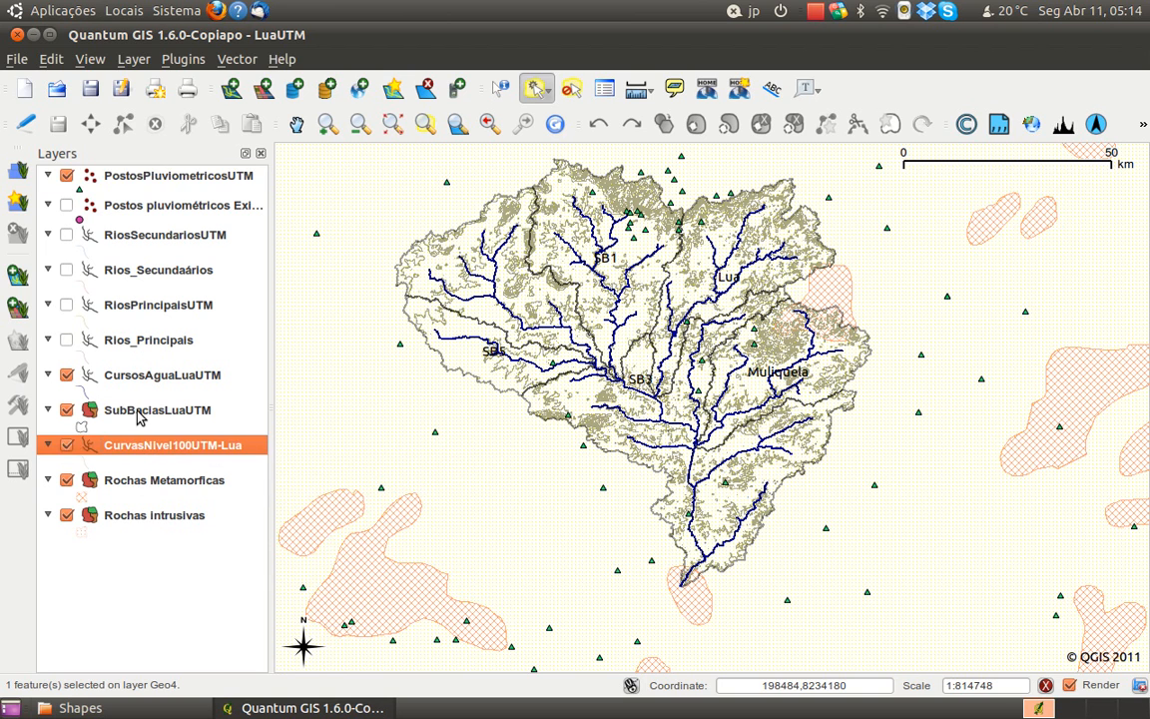
pyautogui.click(138, 414)
pyautogui.click(141, 379)
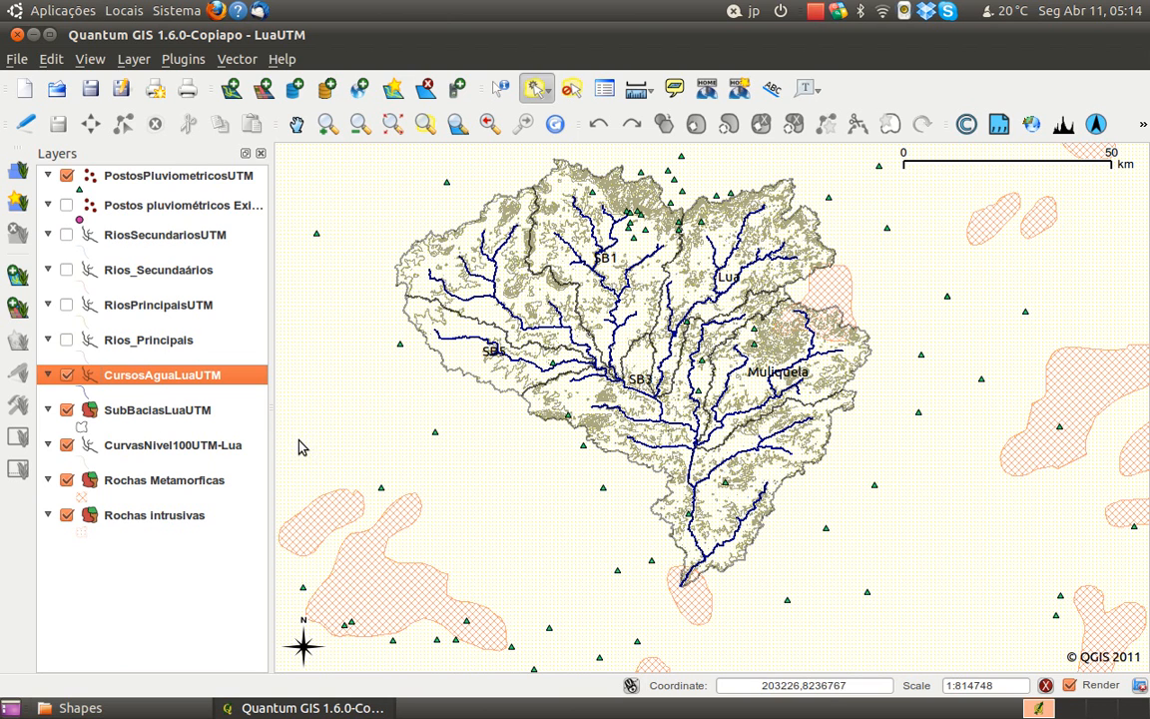
pyautogui.moveTo(714, 362); pyautogui.dragTo(733, 376)
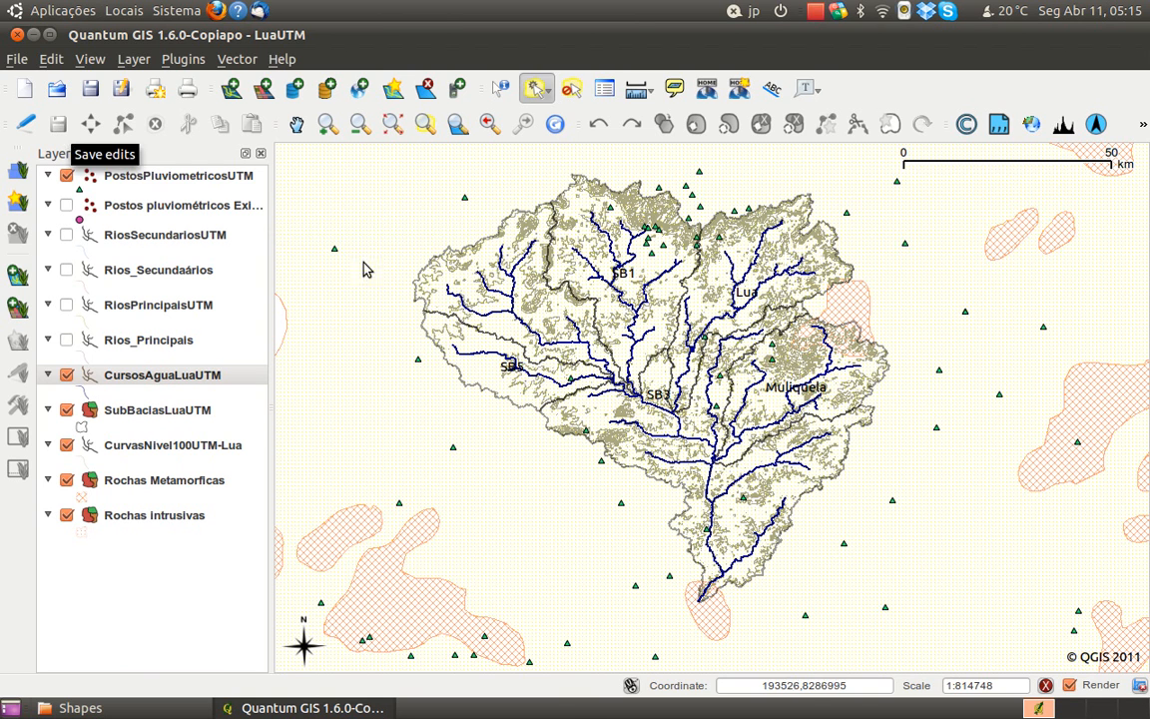
# Create a new print composer and set its paper size to A3 (297x420 mm)
pyautogui.click(17, 59)
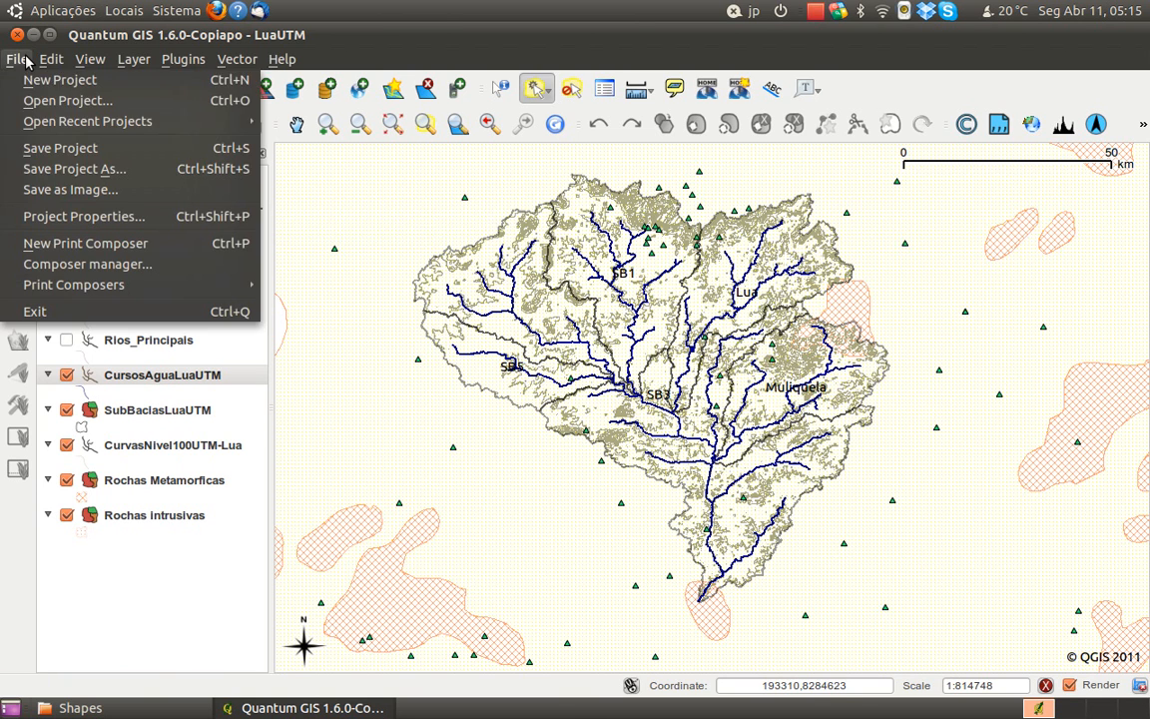
pyautogui.click(88, 248)
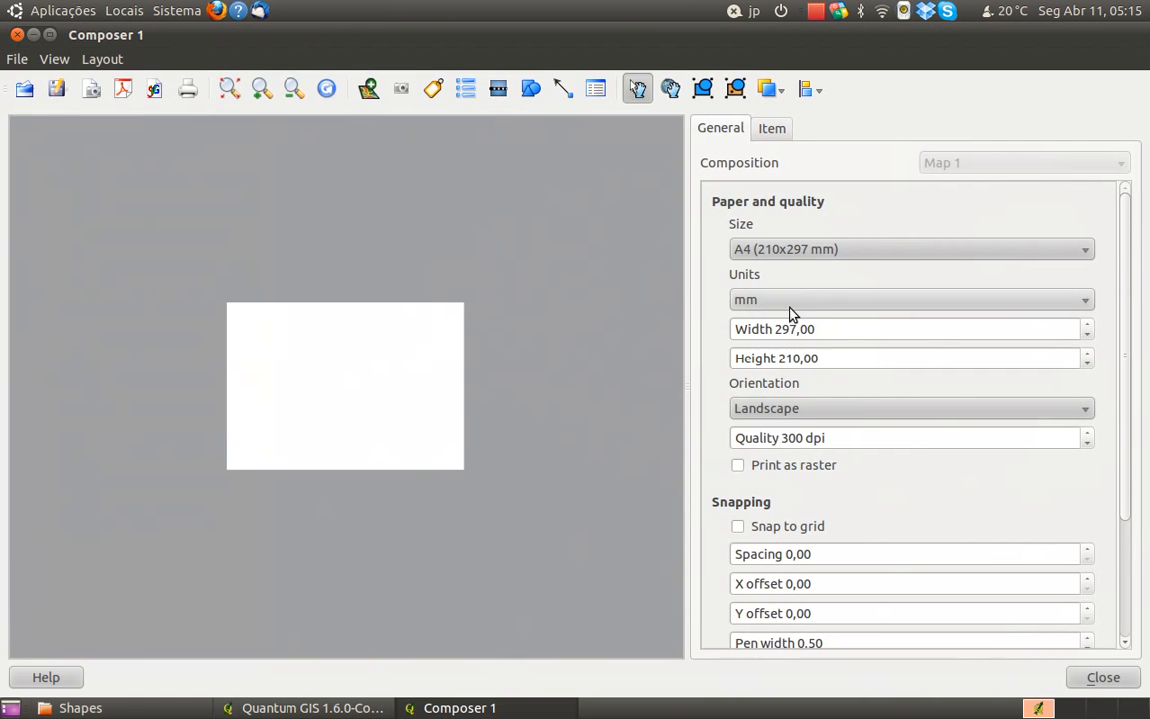
pyautogui.click(855, 255)
pyautogui.click(849, 256)
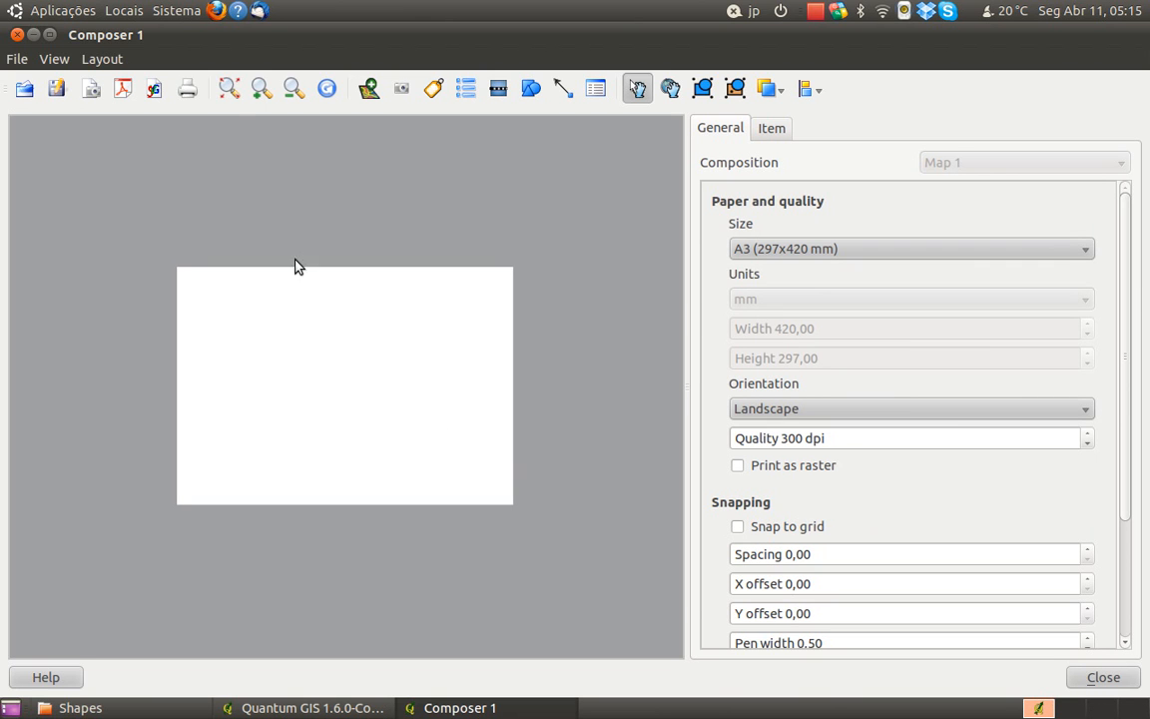
# Add a map about 301 by 269 mm to the left part of the A3 page and nudge its content within the frame
pyautogui.click(230, 92)
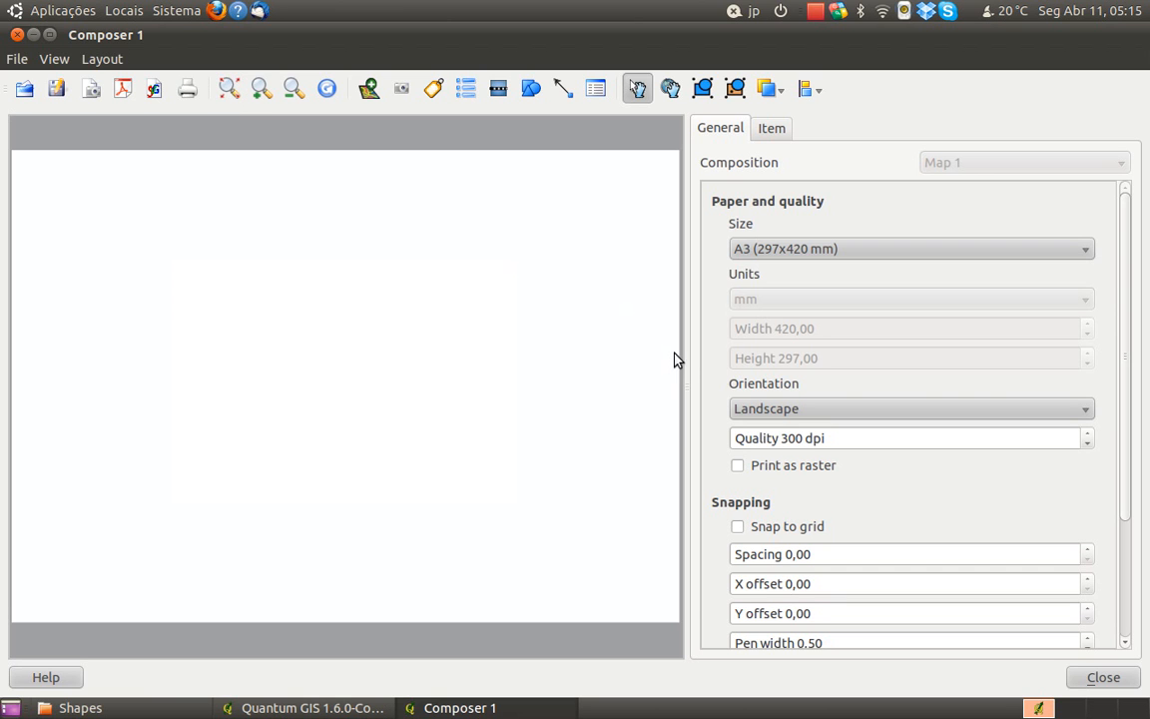
pyautogui.moveTo(688, 356); pyautogui.dragTo(824, 354)
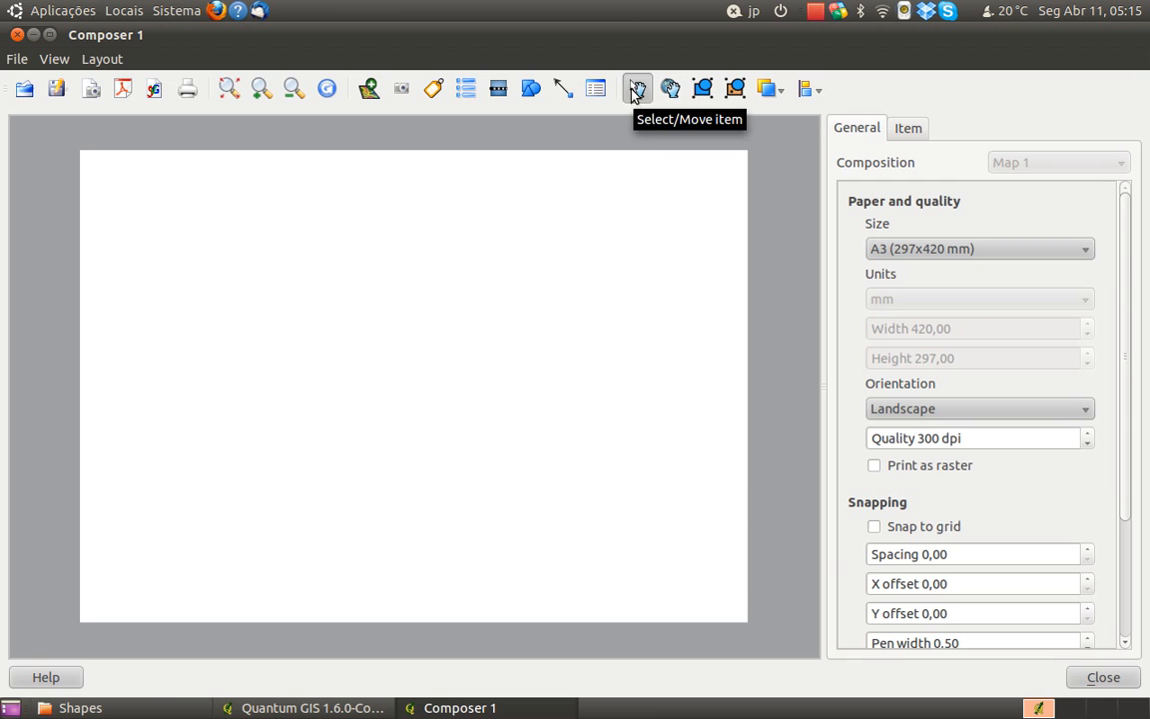
pyautogui.moveTo(822, 329); pyautogui.dragTo(832, 328)
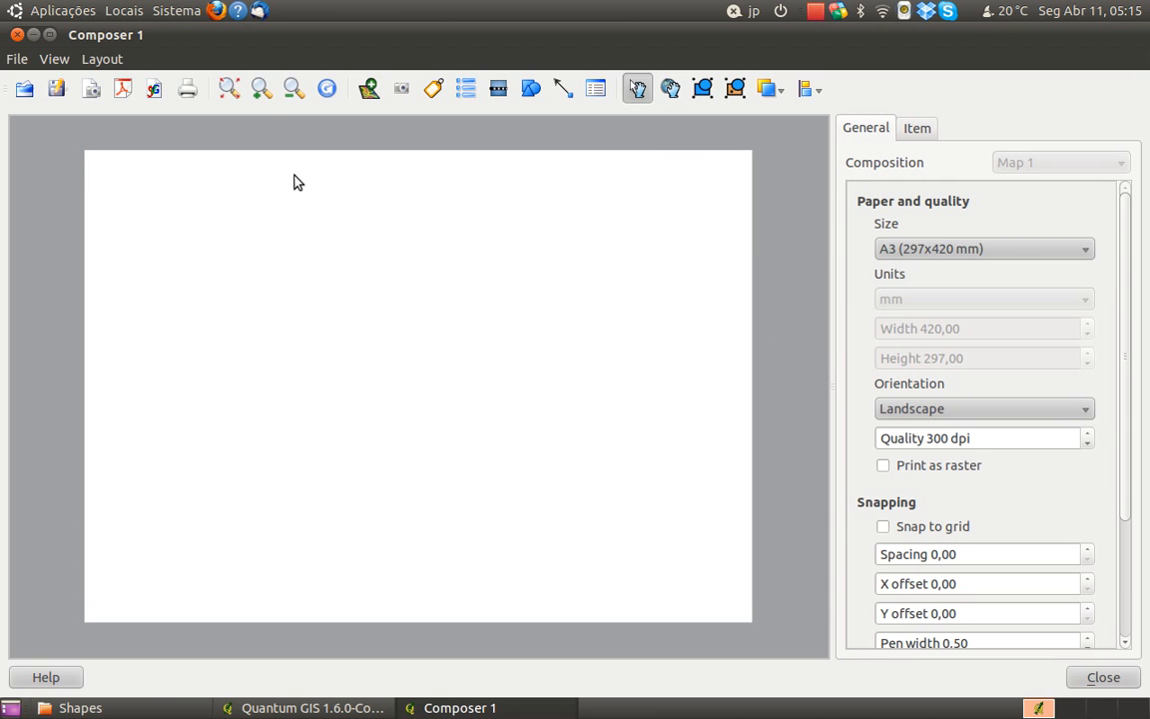
pyautogui.click(231, 92)
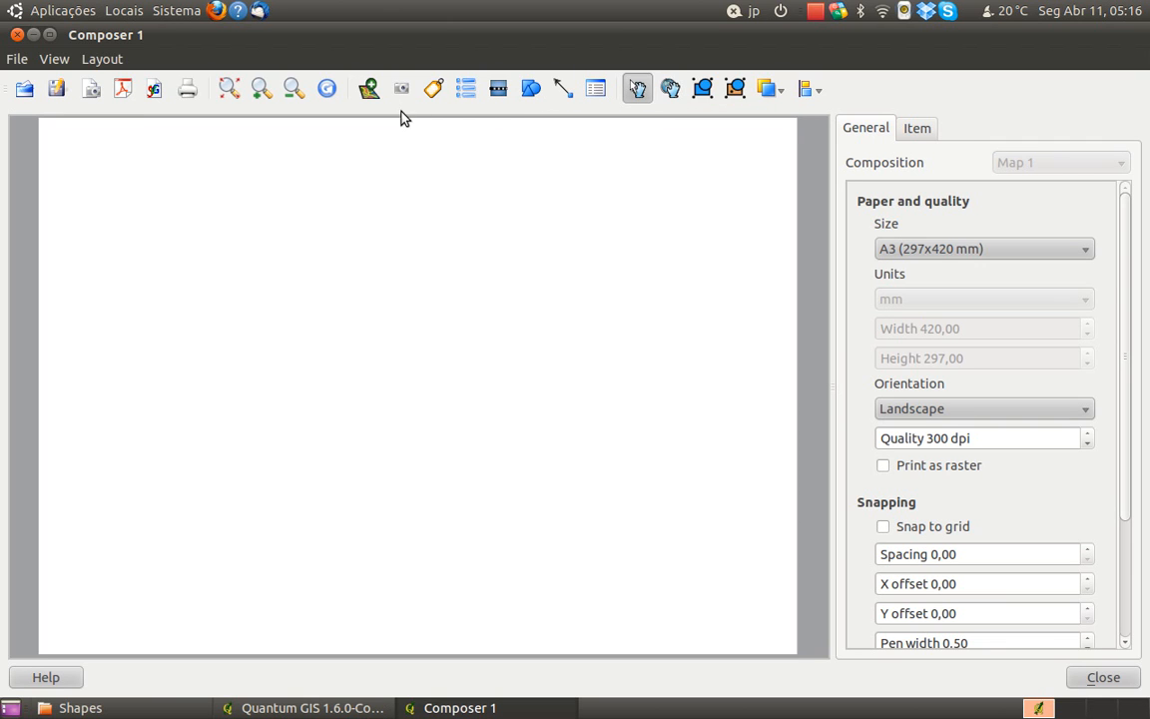
pyautogui.click(368, 90)
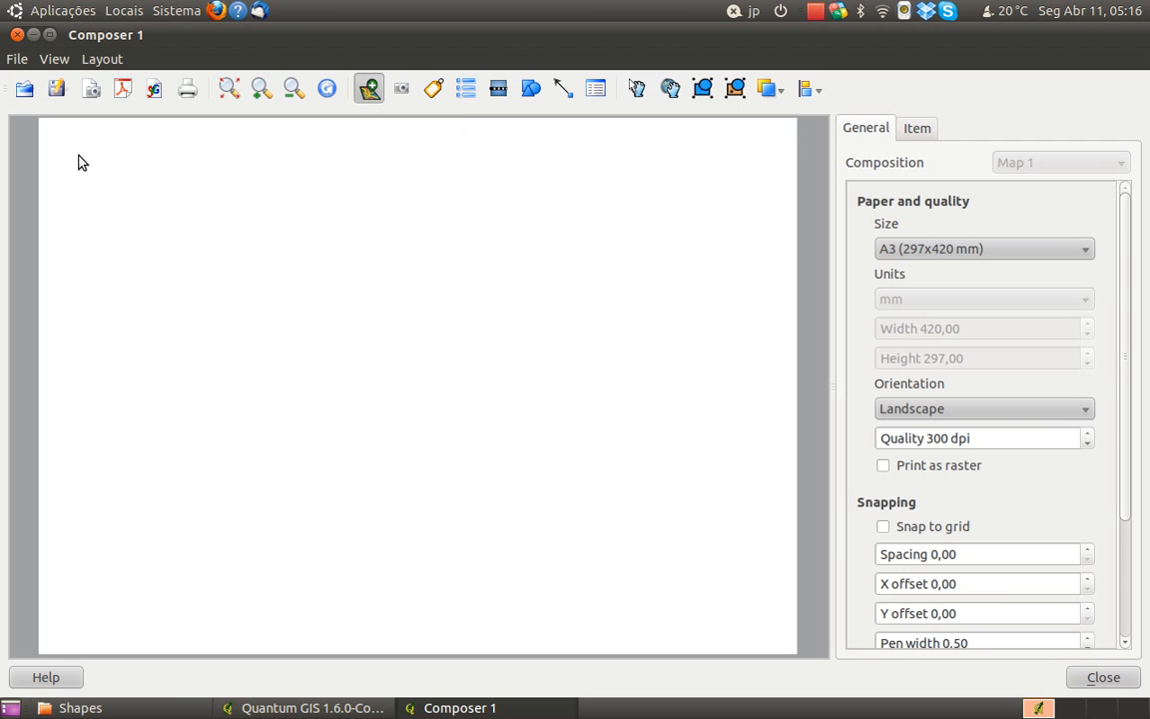
pyautogui.moveTo(74, 145); pyautogui.dragTo(617, 629)
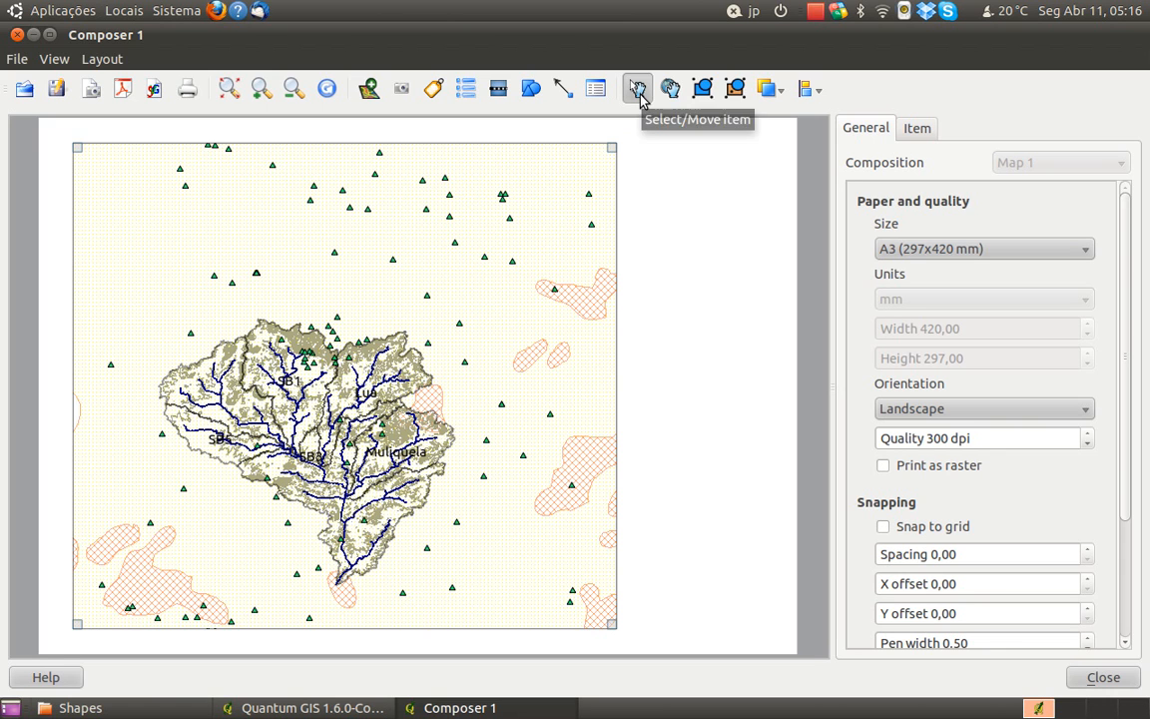
pyautogui.moveTo(531, 177)
pyautogui.mouseDown()
pyautogui.moveTo(539, 172)
pyautogui.moveTo(522, 177)
pyautogui.moveTo(531, 178)
pyautogui.mouseUp()
pyautogui.click(670, 89)
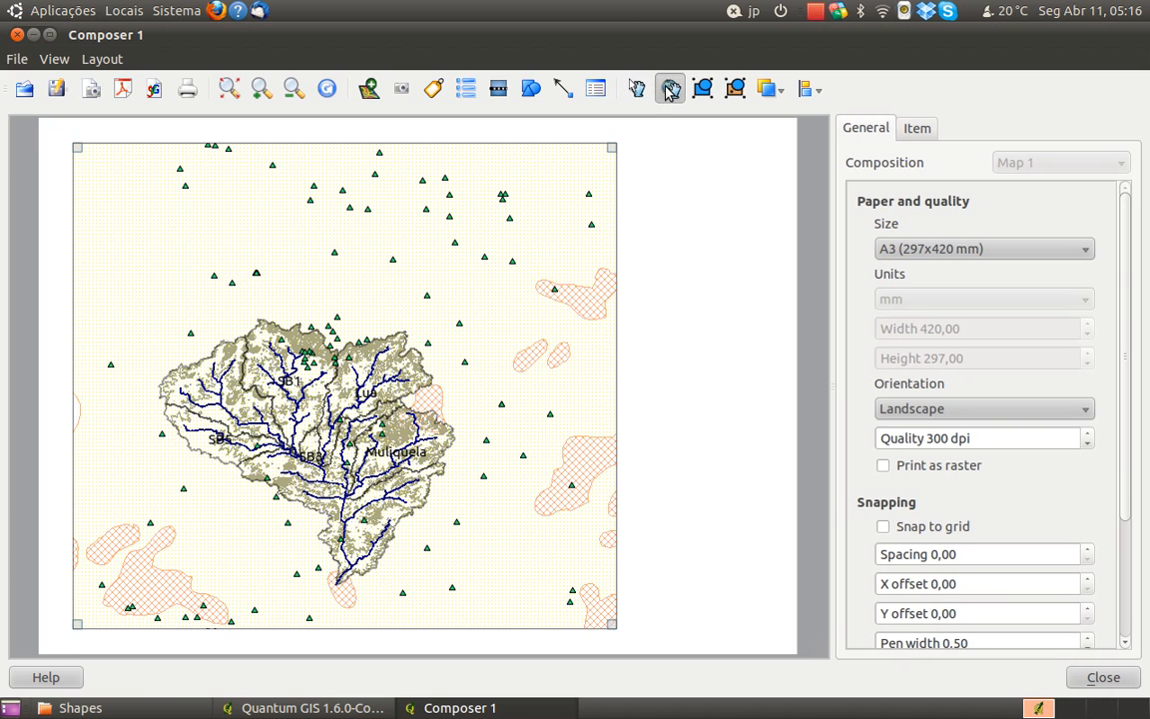
pyautogui.moveTo(391, 351)
pyautogui.mouseDown()
pyautogui.moveTo(406, 286)
pyautogui.moveTo(424, 297)
pyautogui.moveTo(407, 304)
pyautogui.moveTo(396, 338)
pyautogui.mouseUp()
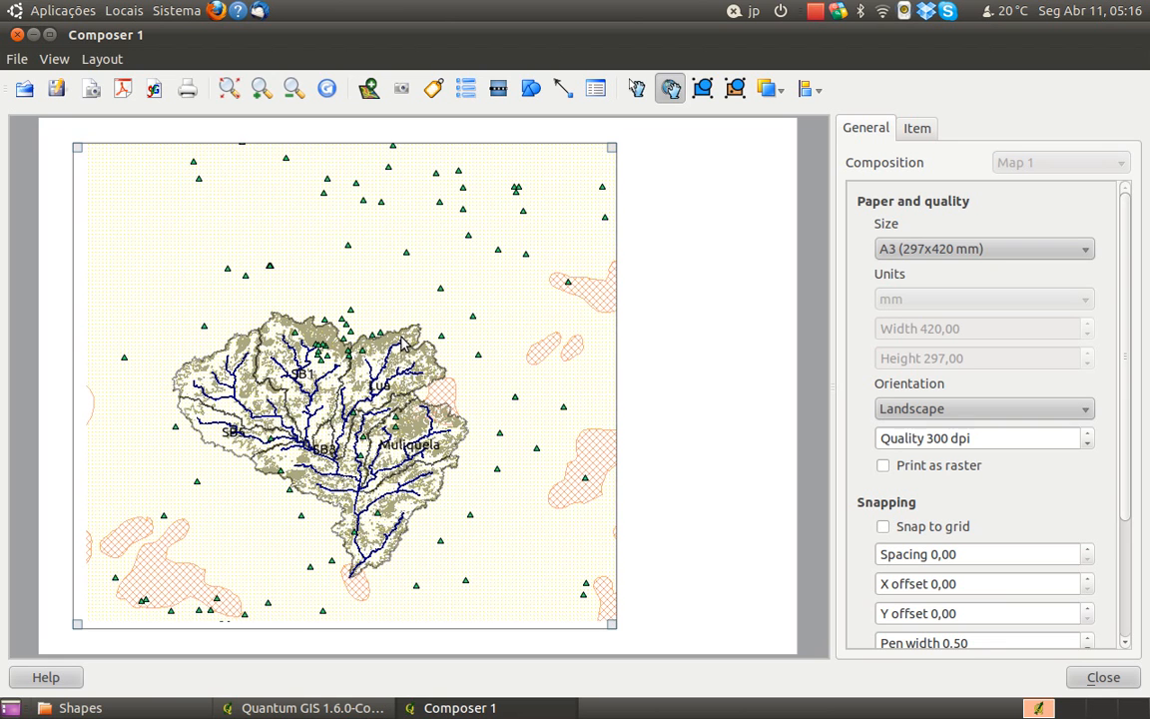
# Set the composer map's scale to 400000 and shift its content so the whole Lua basin fits inside the frame
pyautogui.click(917, 128)
pyautogui.click(942, 432)
pyautogui.moveTo(942, 432); pyautogui.dragTo(744, 371)
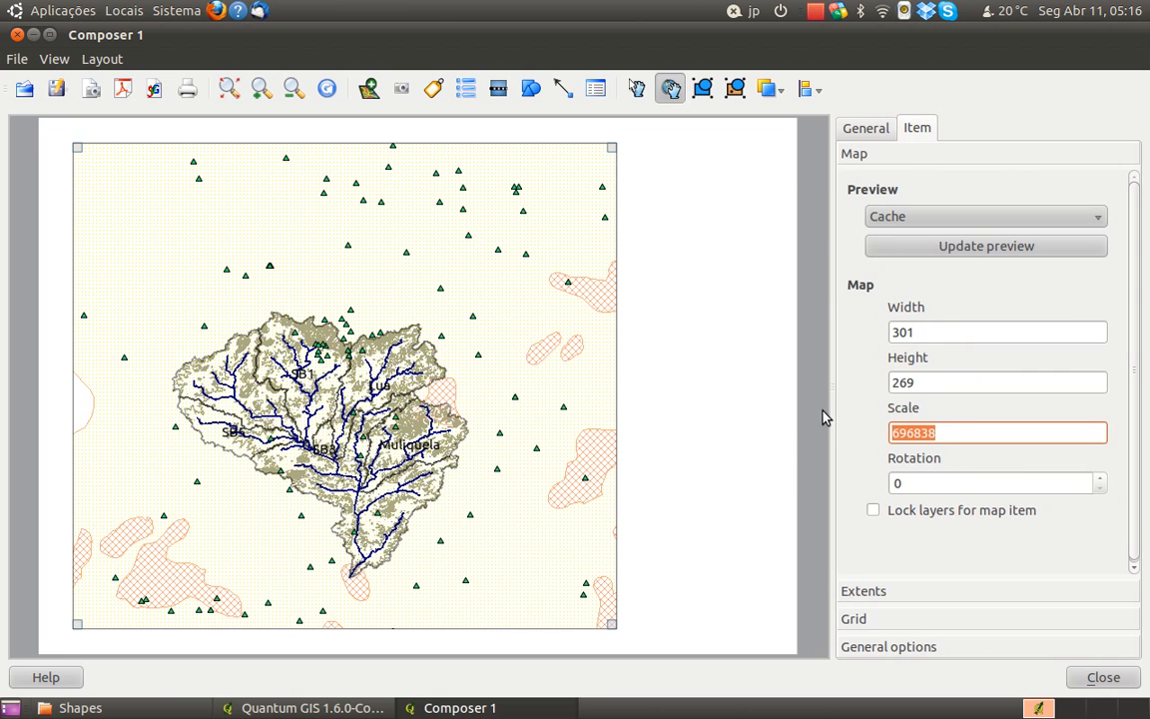
pyautogui.write('200')
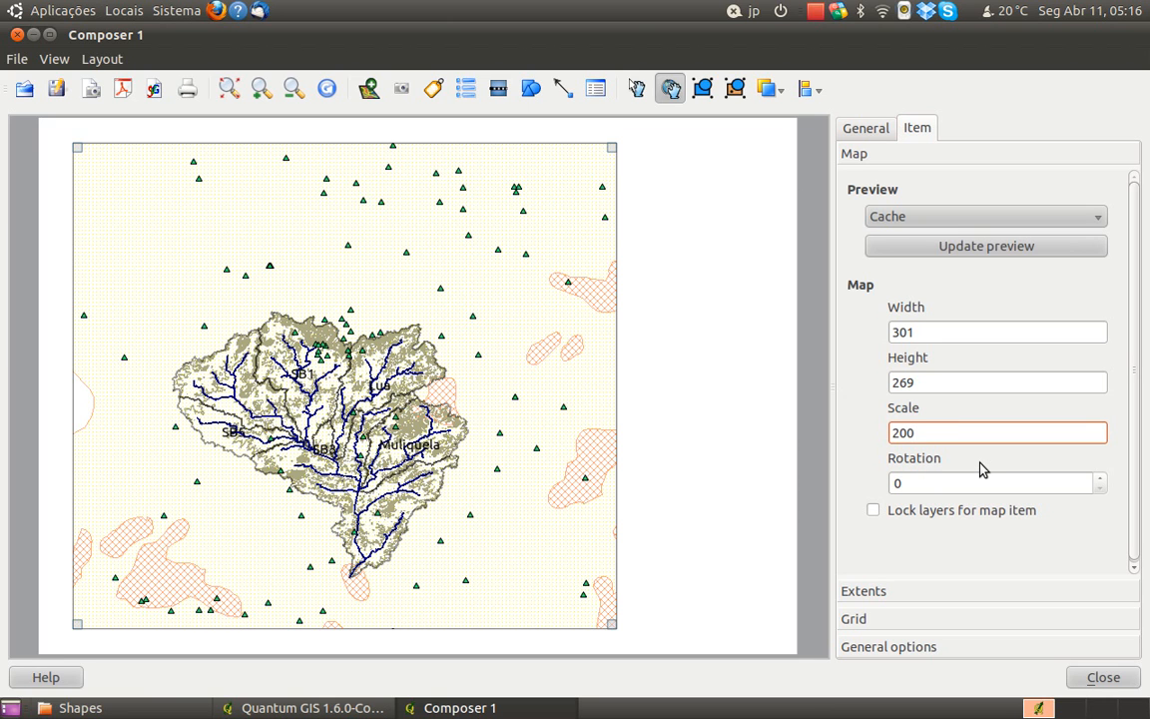
pyautogui.write('00')
pyautogui.press('Return')
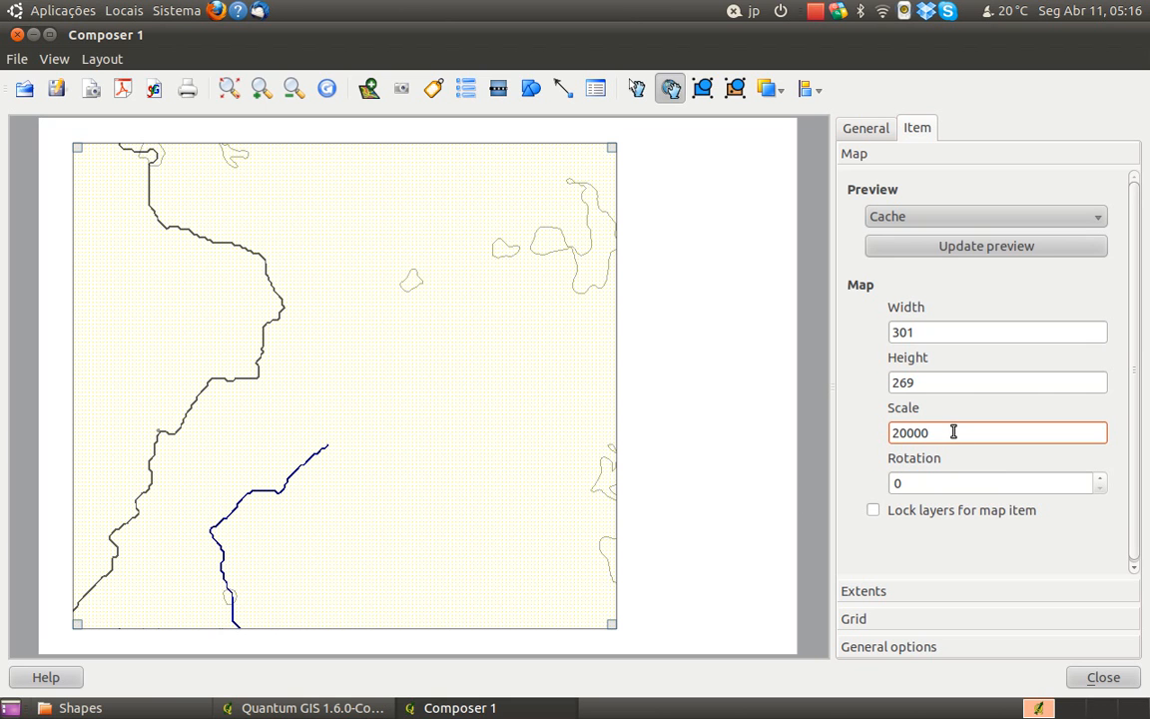
pyautogui.write('0')
pyautogui.press('Return')
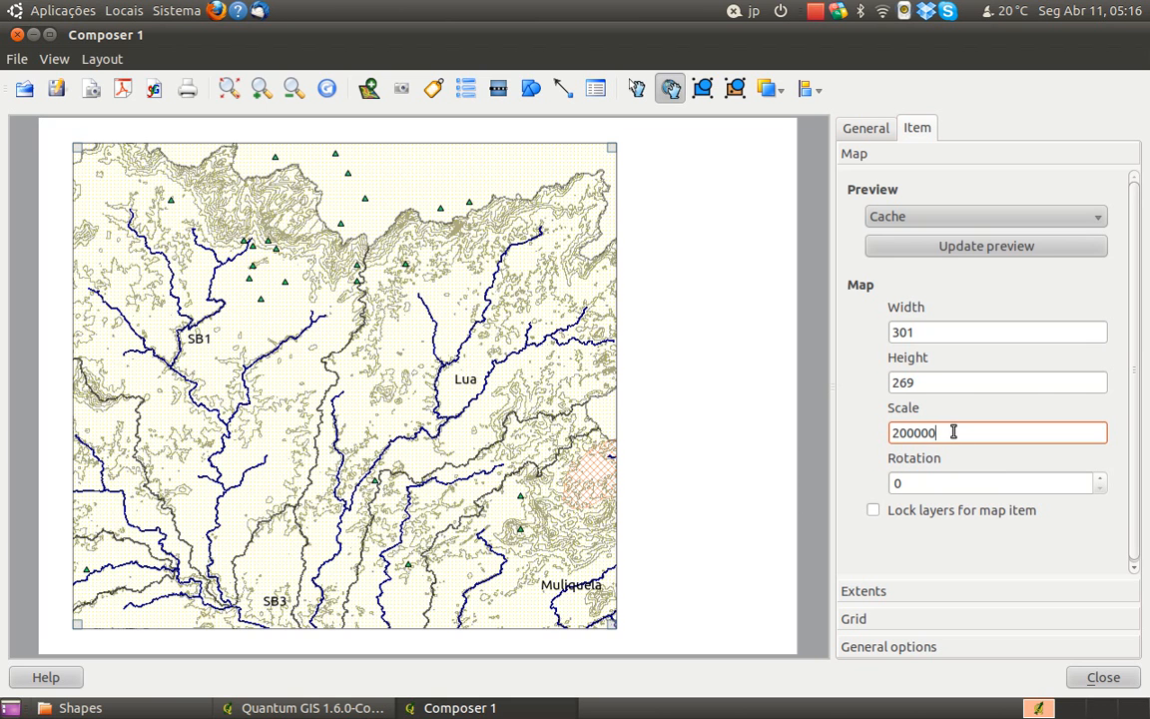
pyautogui.moveTo(900, 433); pyautogui.dragTo(892, 432)
pyautogui.write('4')
pyautogui.press('Return')
pyautogui.moveTo(435, 503); pyautogui.dragTo(471, 401)
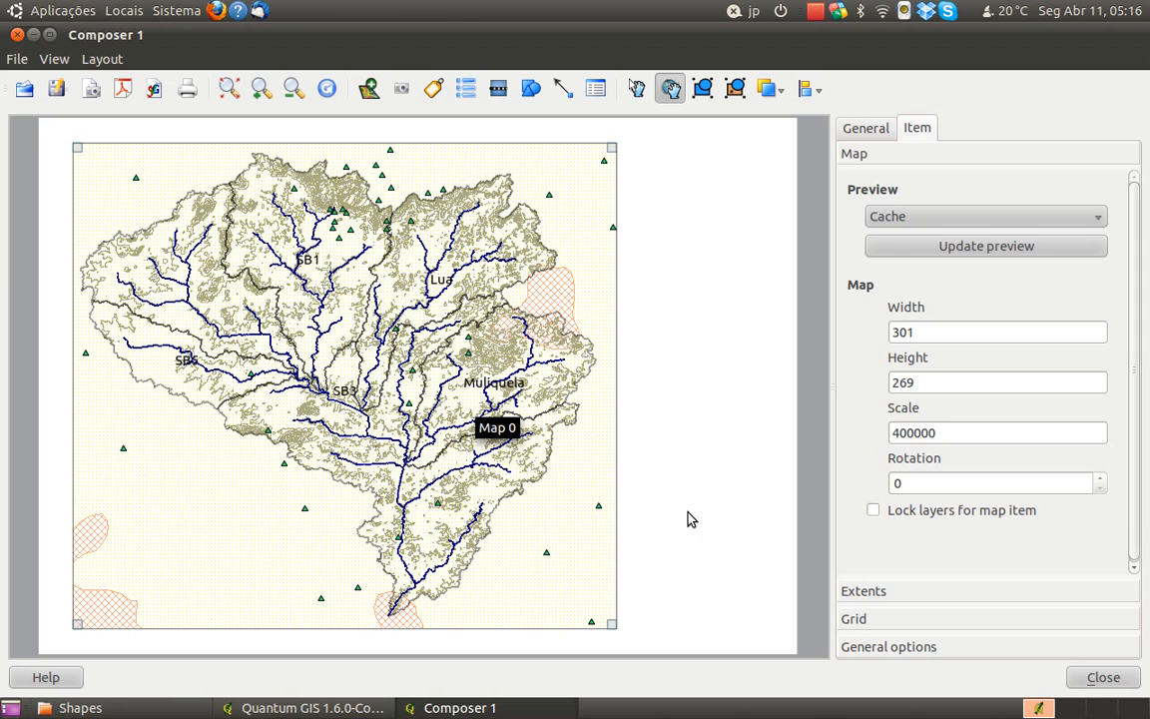
pyautogui.click(875, 512)
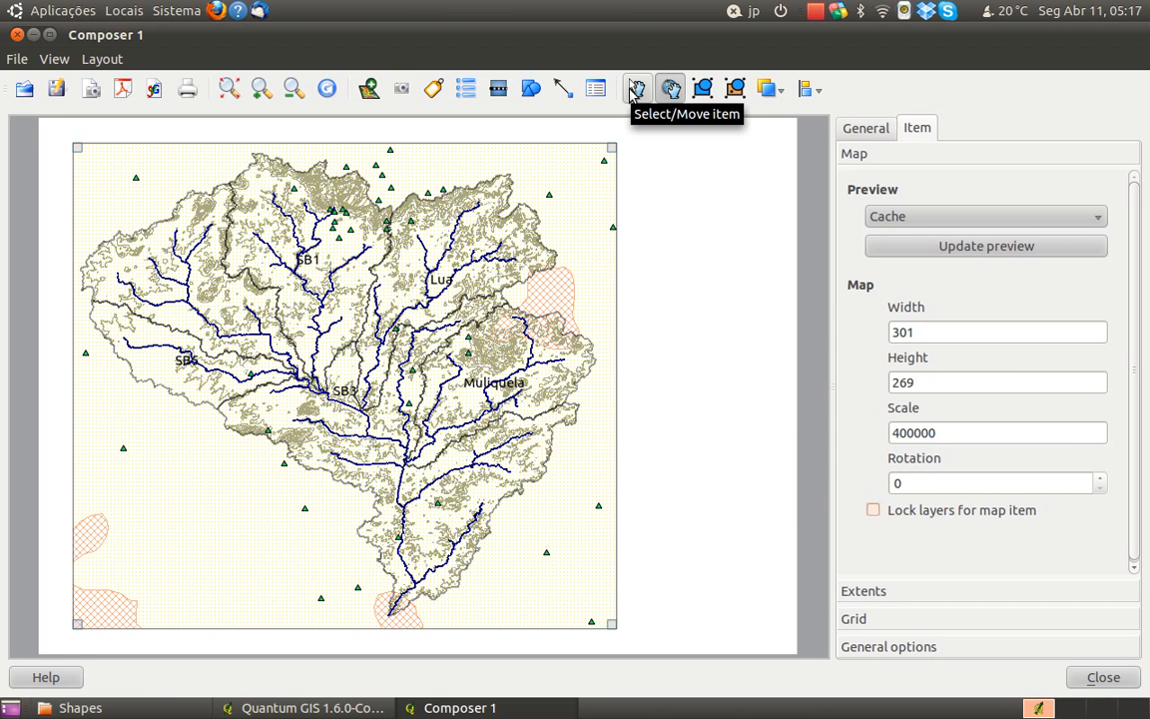
pyautogui.click(635, 90)
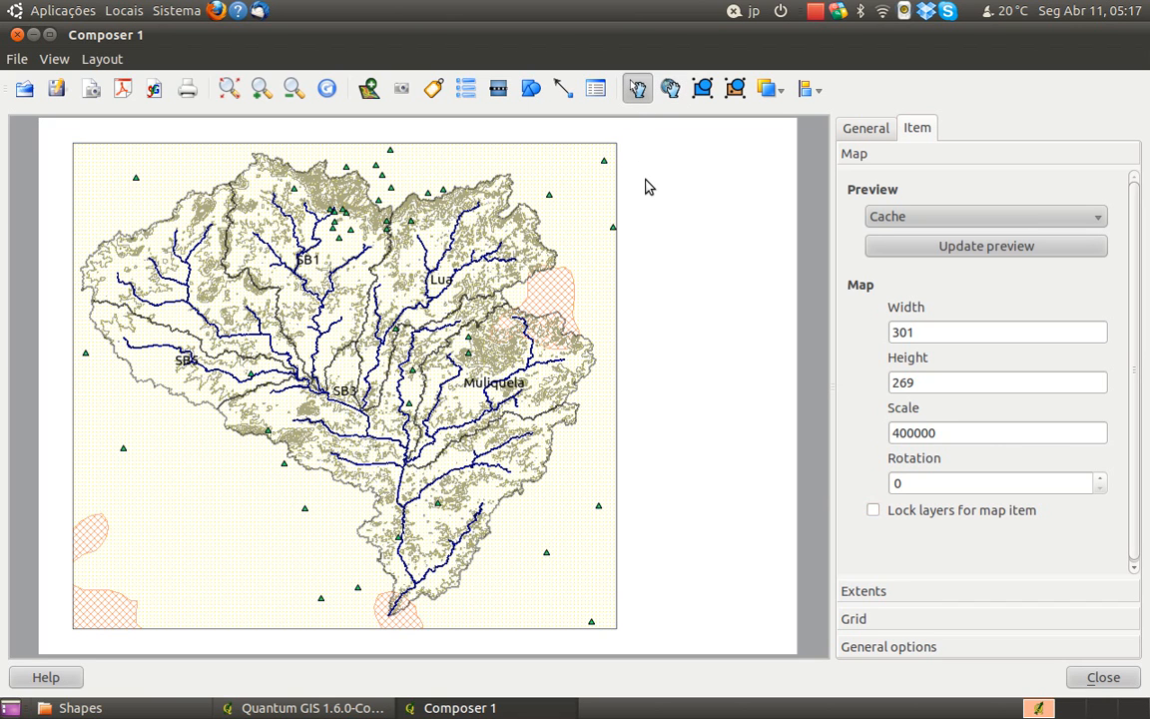
pyautogui.click(599, 146)
pyautogui.click(656, 172)
pyautogui.click(864, 131)
# Switch to the file manager and show the contents of the GIS Data folder
pyautogui.click(141, 708)
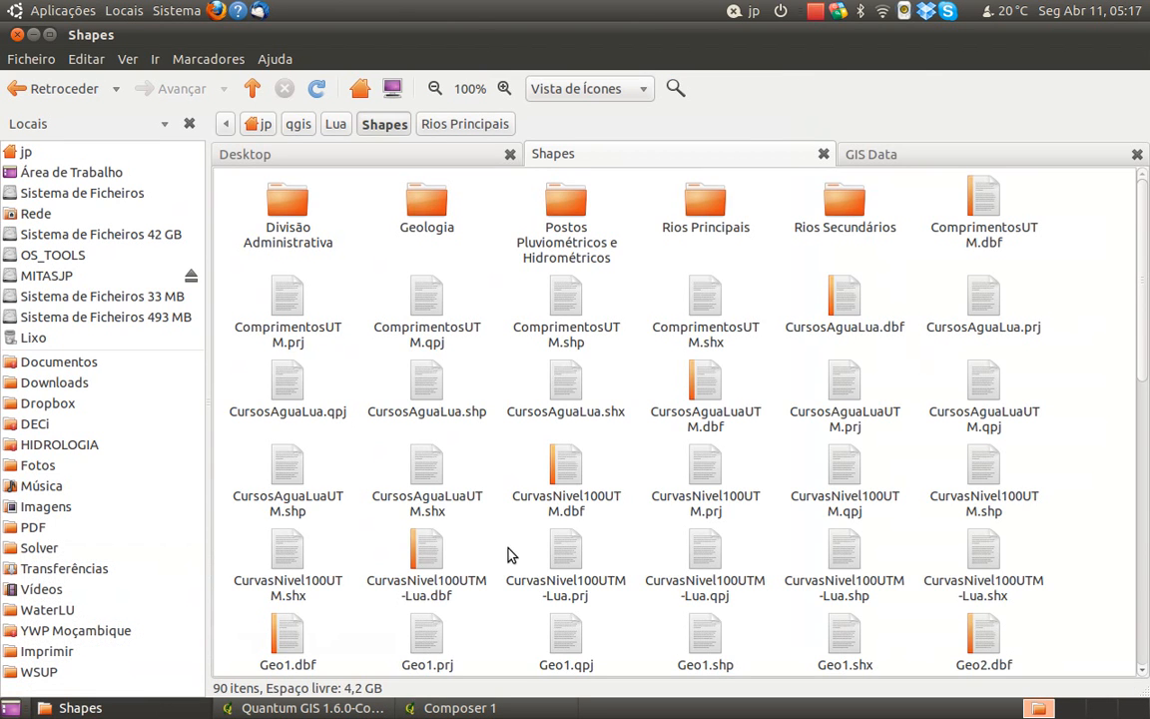
pyautogui.click(861, 156)
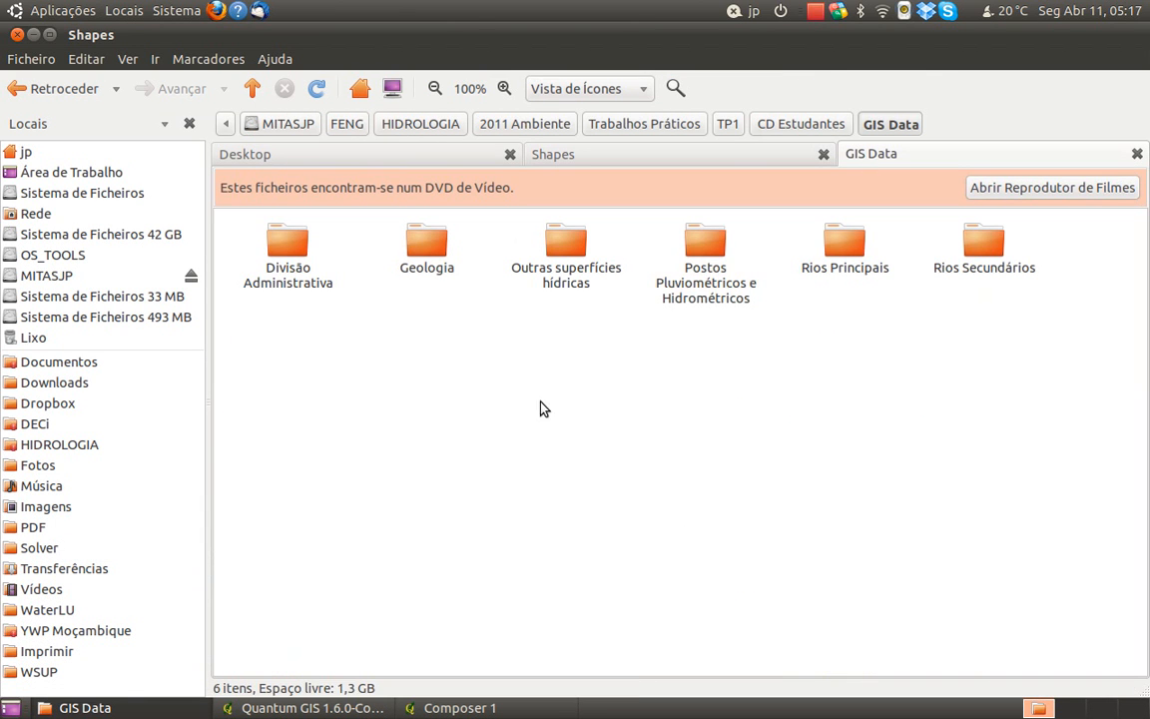
# Open the reference map "Modelo de mapa a imprimir.pdf" from the CD Estudantes folder and examine its layout
pyautogui.click(801, 124)
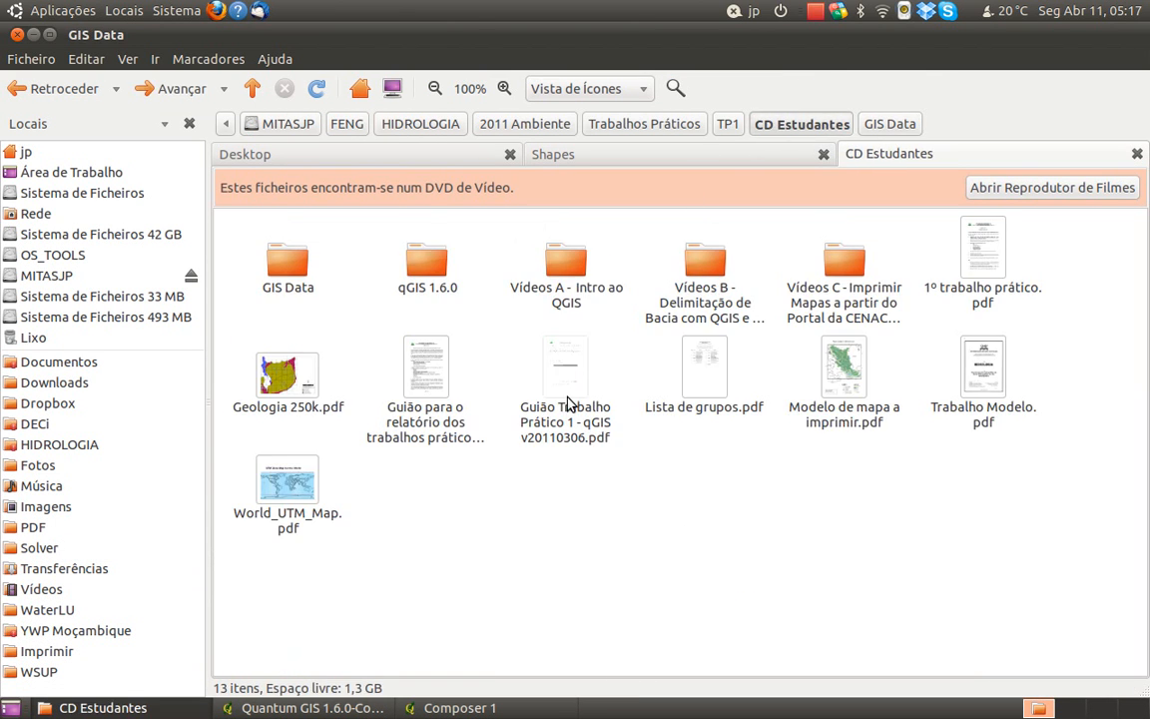
pyautogui.click(854, 403)
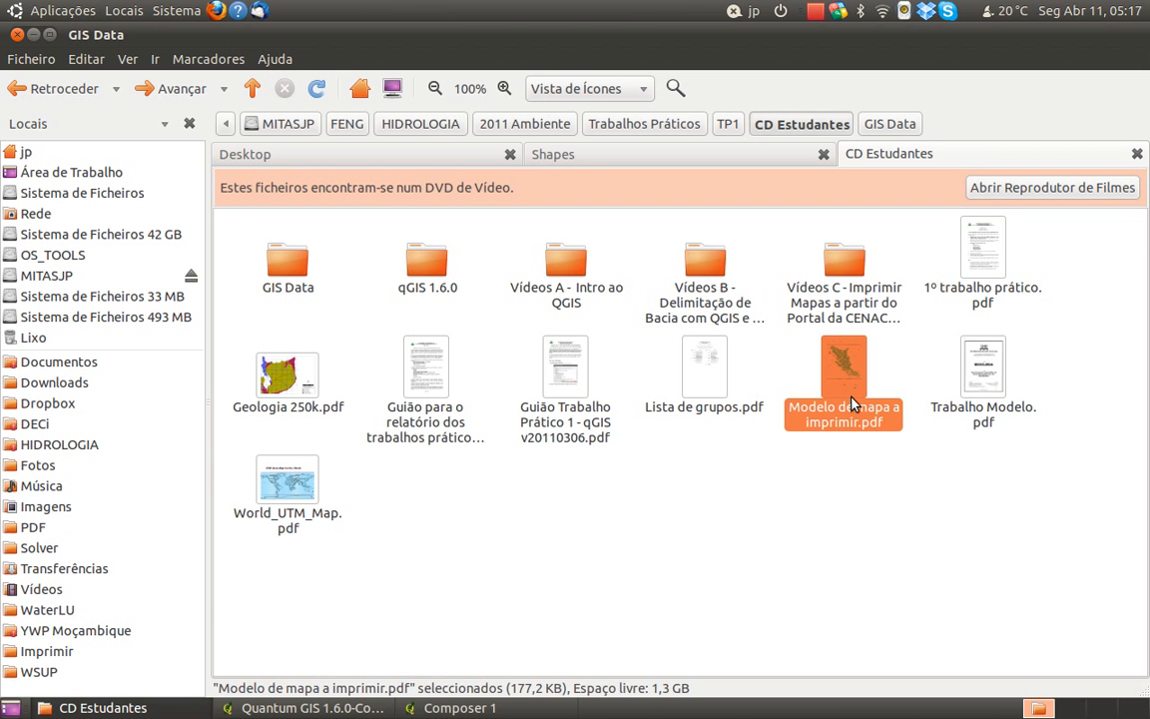
pyautogui.moveTo(460, 708)
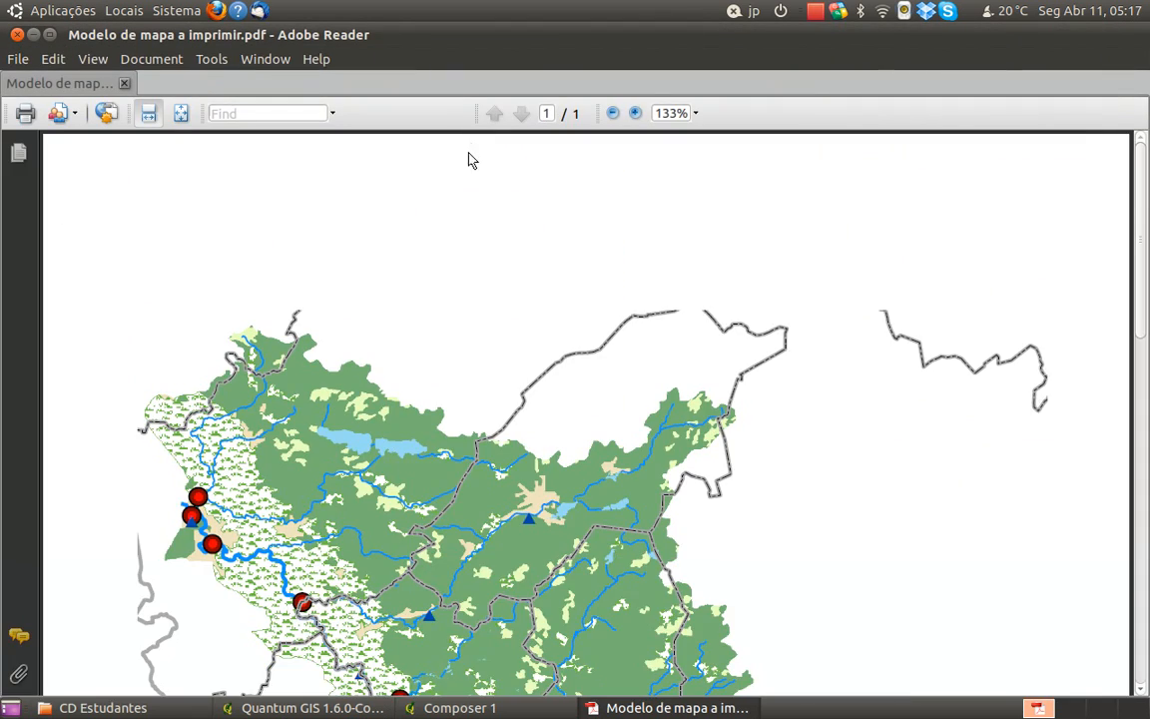
# Return to Composer 1 and reduce the map frame to about 301 by 261 mm, leaving more blank space above it
pyautogui.click(439, 709)
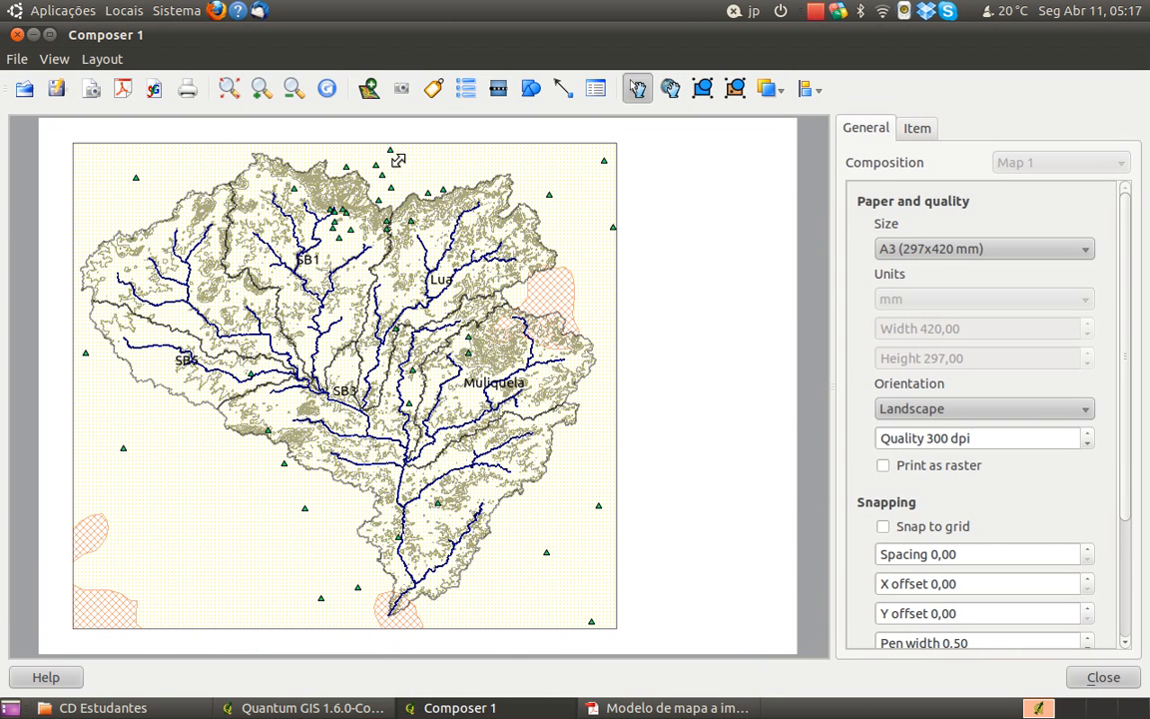
pyautogui.click(535, 144)
pyautogui.moveTo(534, 144); pyautogui.dragTo(534, 152)
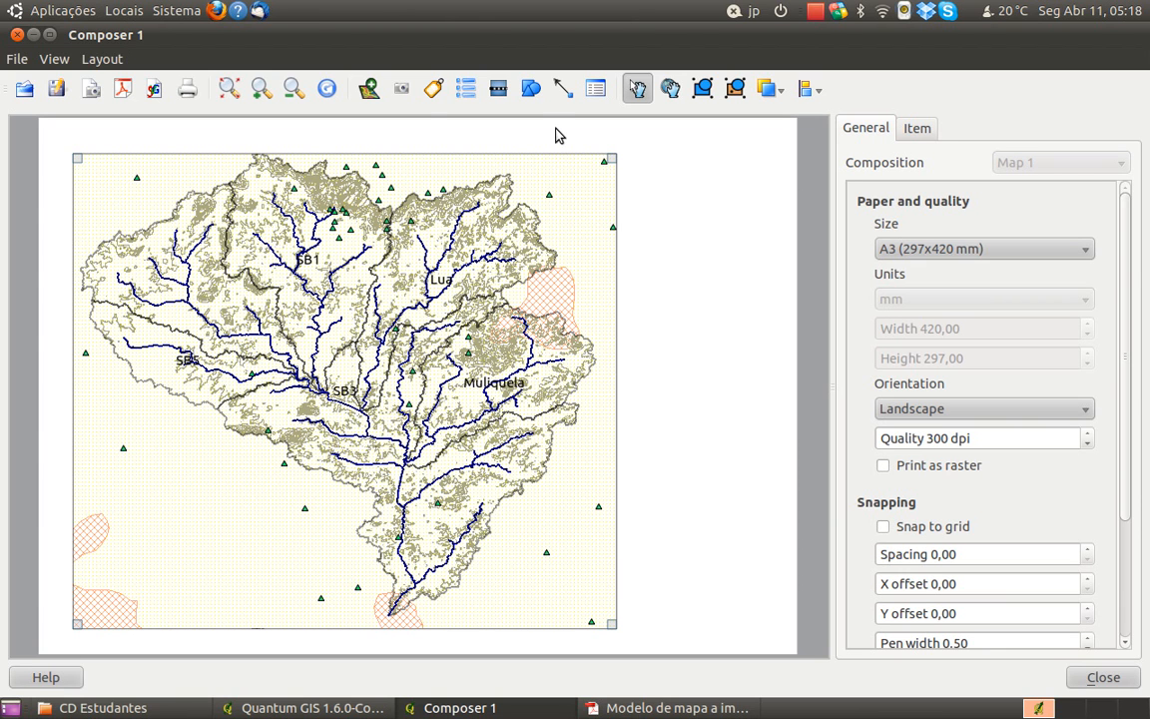
pyautogui.moveTo(297, 158); pyautogui.dragTo(315, 213)
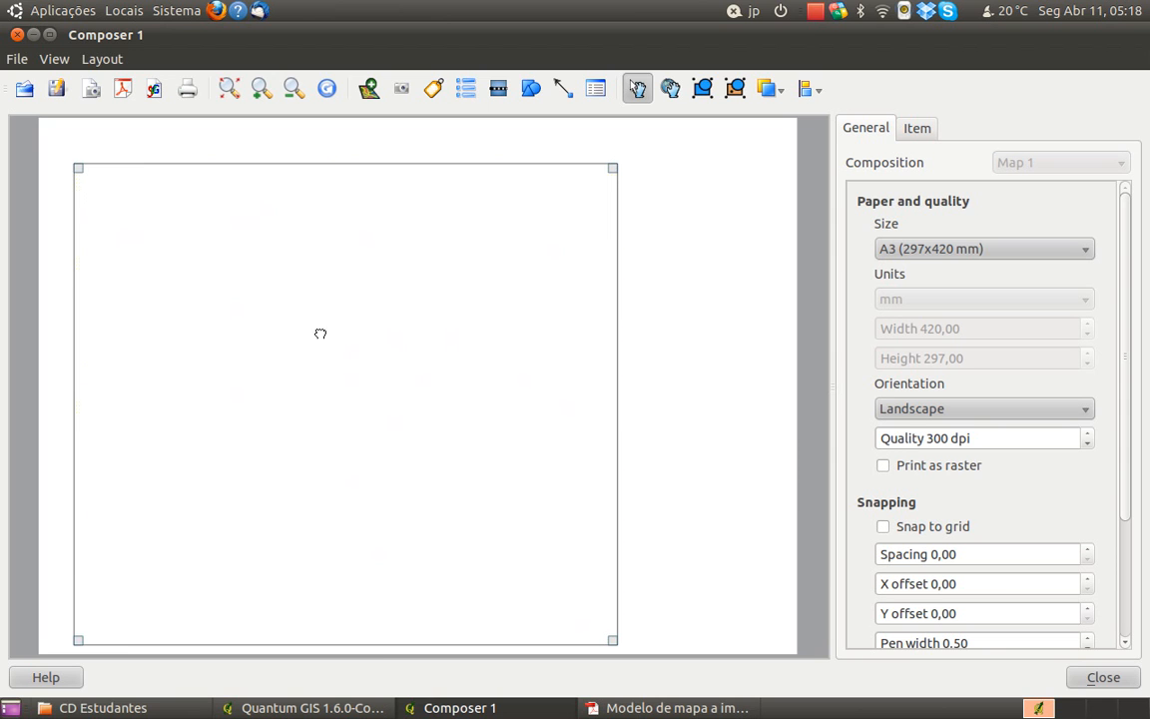
pyautogui.moveTo(376, 642); pyautogui.dragTo(368, 633)
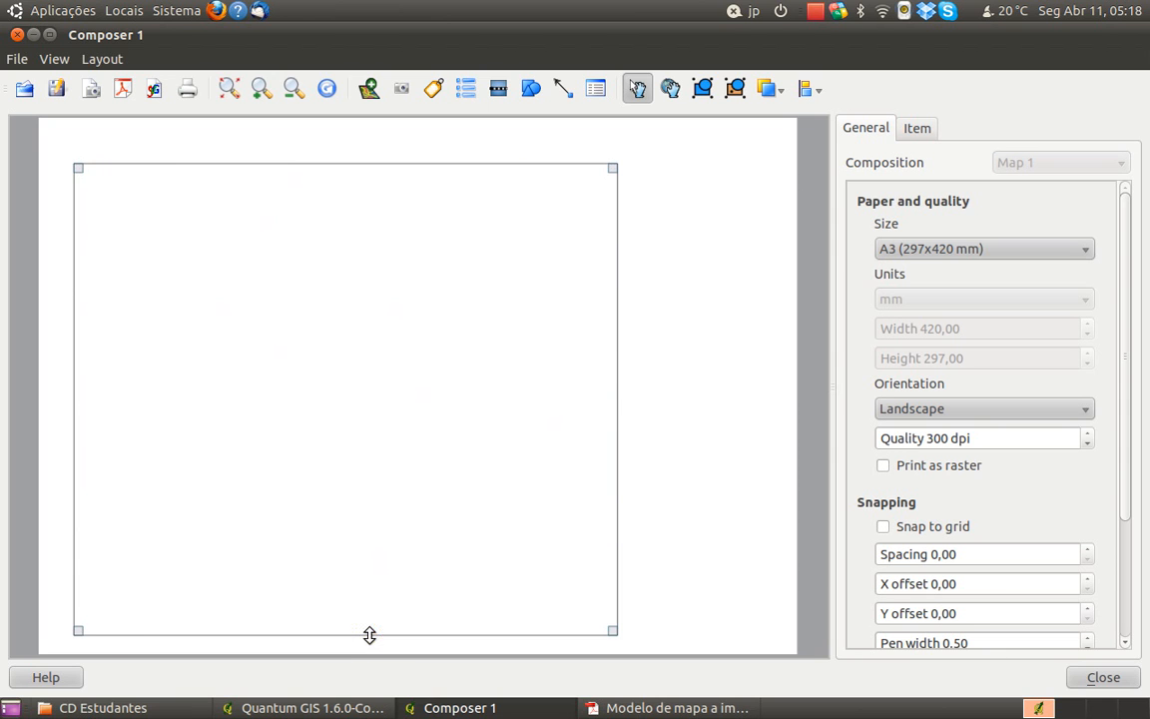
pyautogui.click(665, 271)
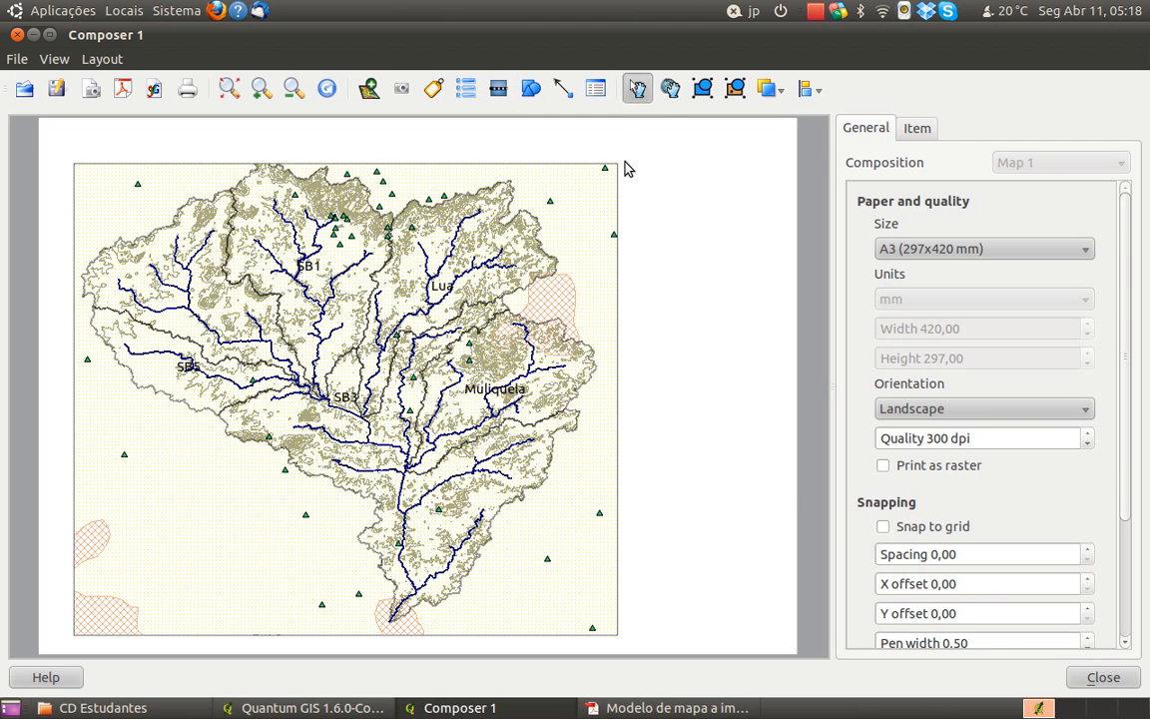
# Set the map item's frame color to black
pyautogui.moveTo(1123, 345); pyautogui.dragTo(1125, 263)
pyautogui.click(912, 129)
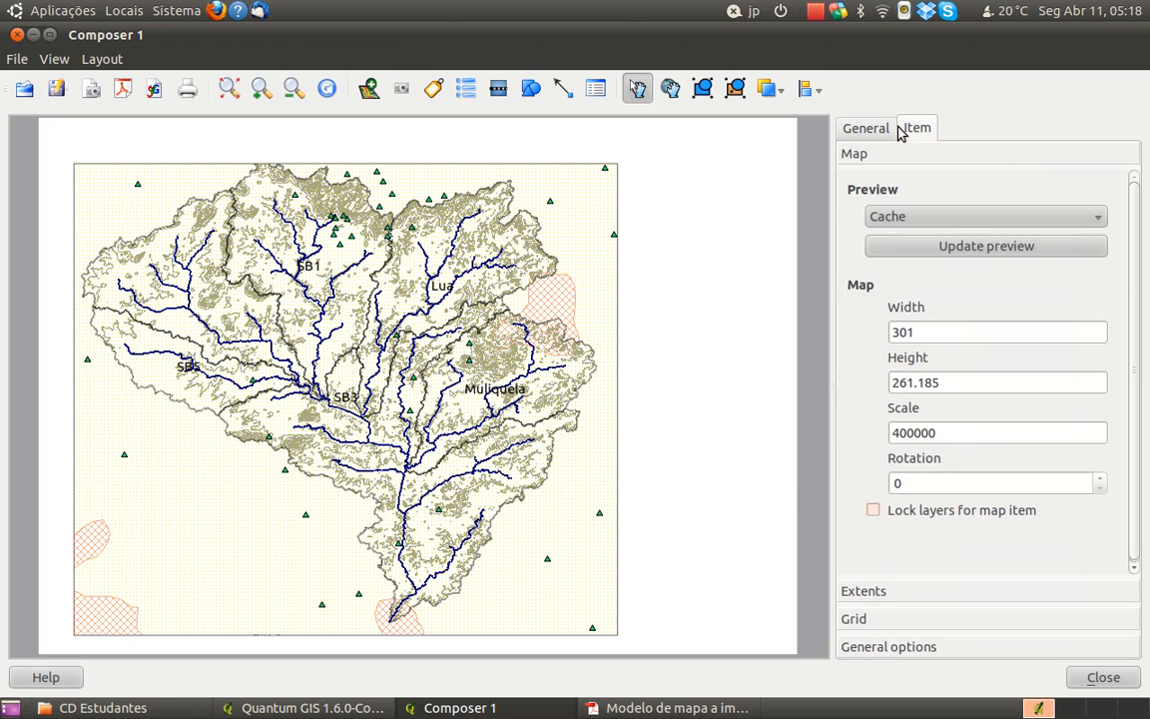
pyautogui.click(929, 649)
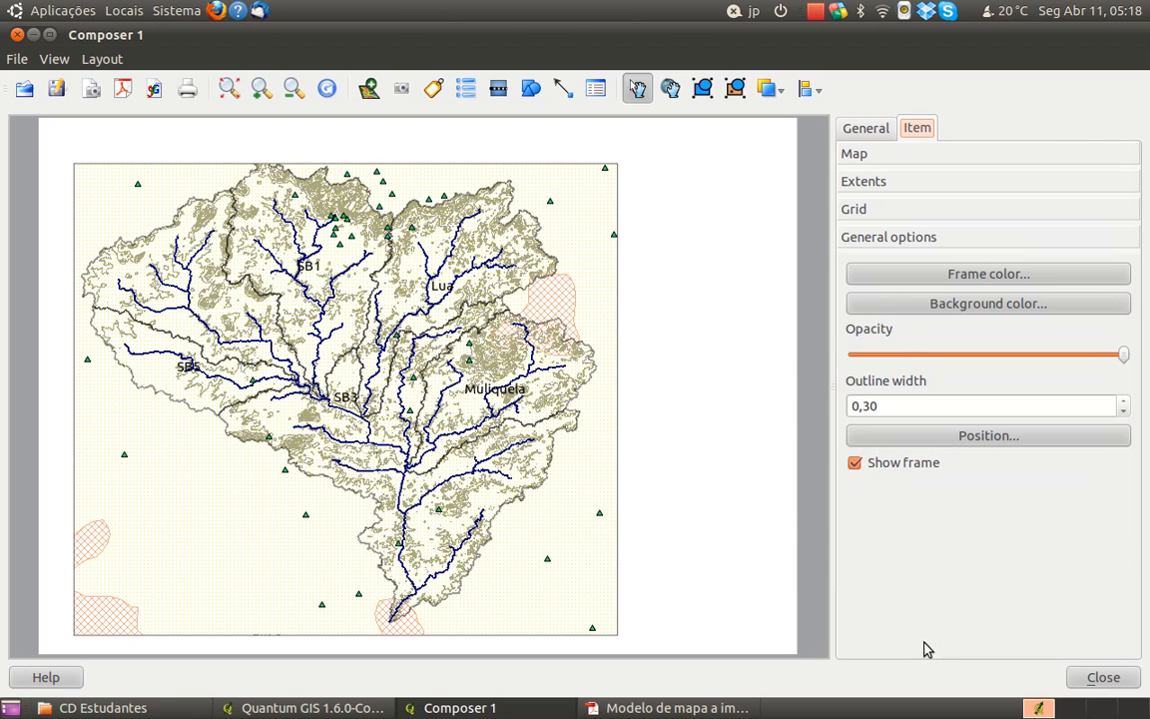
pyautogui.click(937, 278)
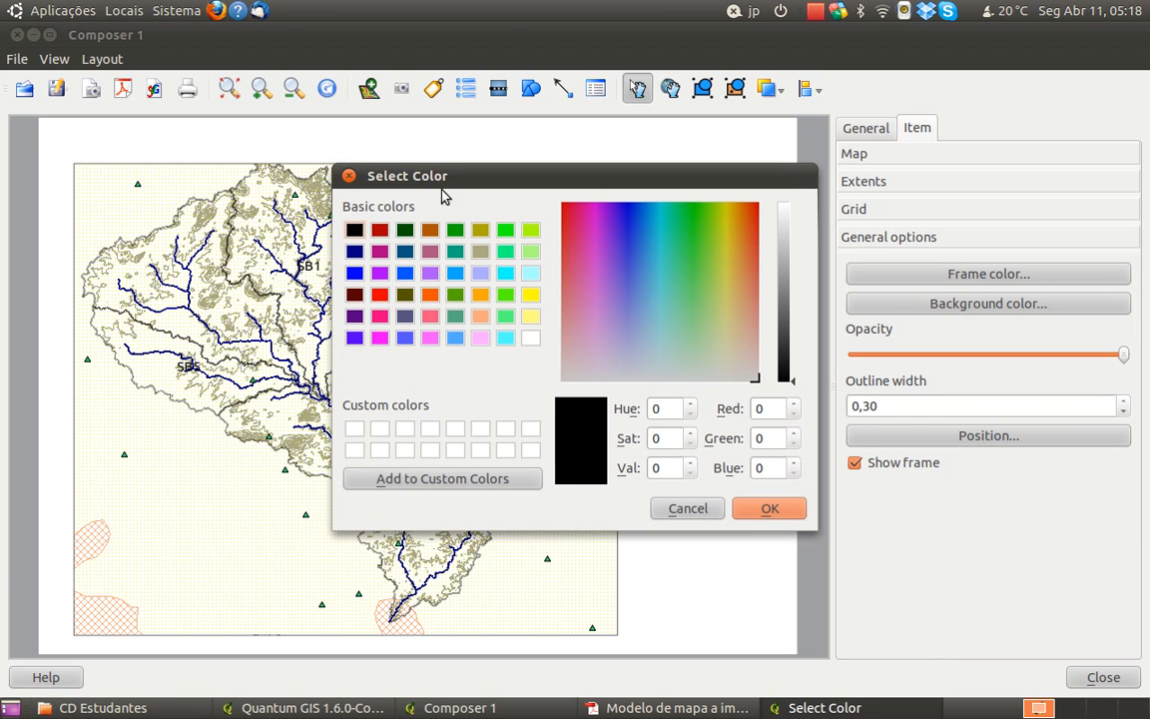
pyautogui.click(786, 509)
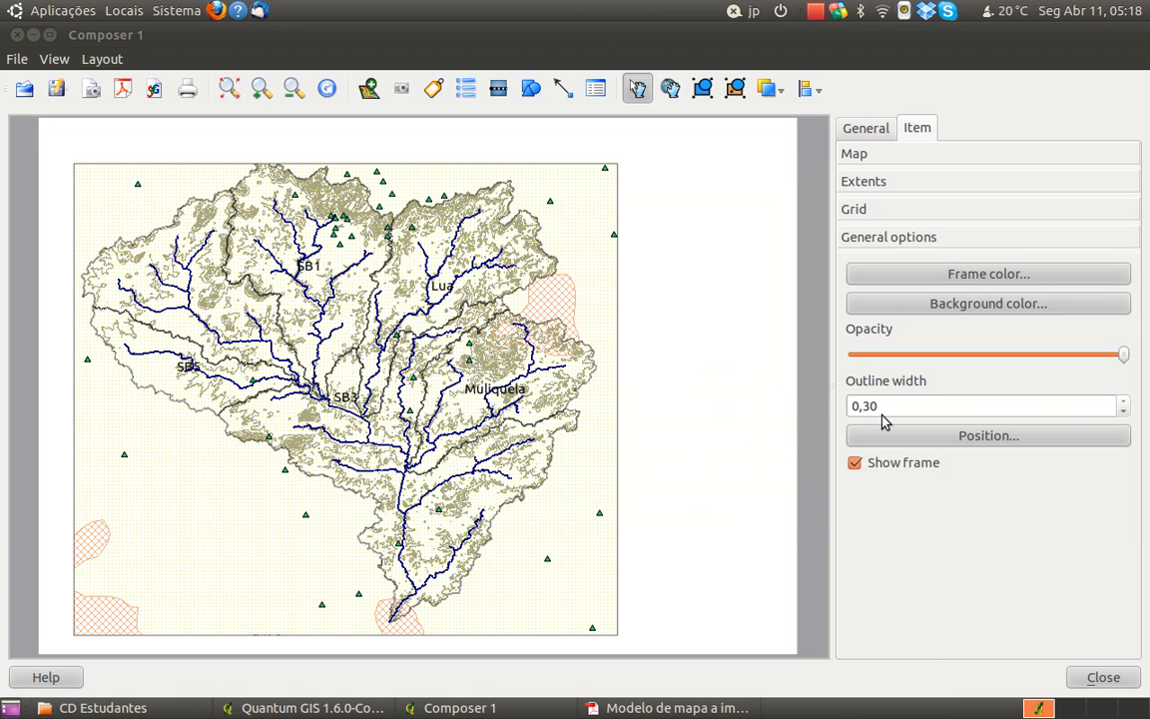
# Try outline widths of 0,5 and 1 on the map frame and toggle the frame's display off and on
pyautogui.click(873, 406)
pyautogui.write('1')
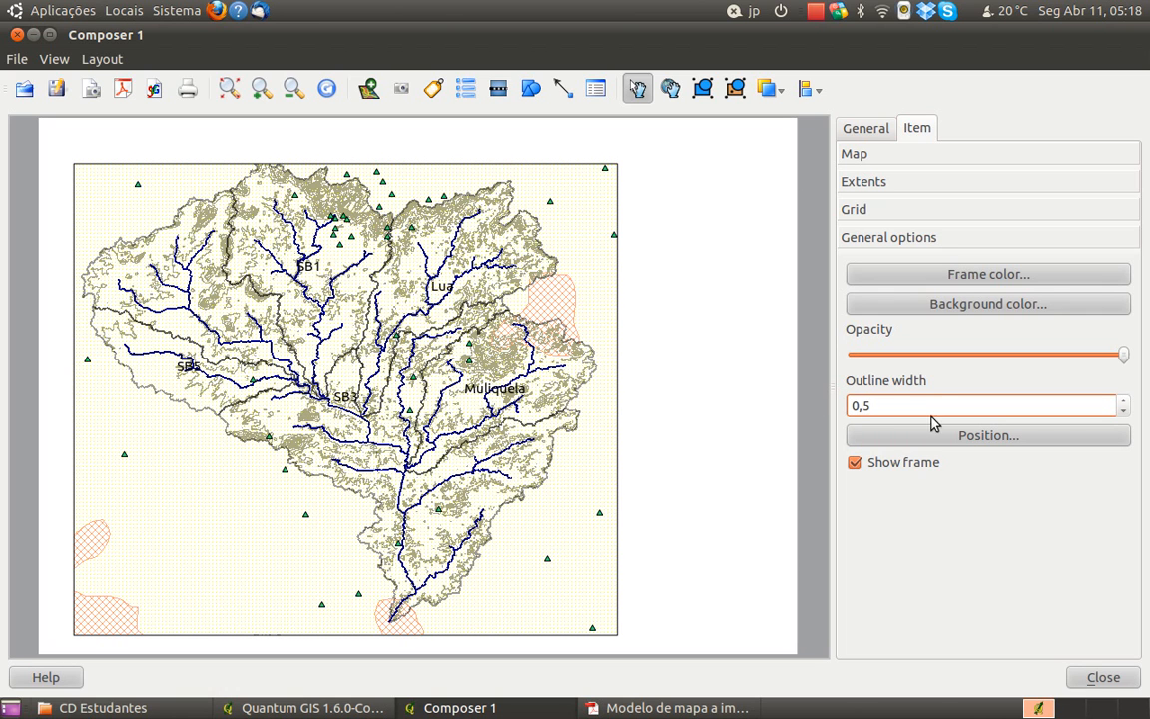
pyautogui.doubleClick(865, 406)
pyautogui.write('1')
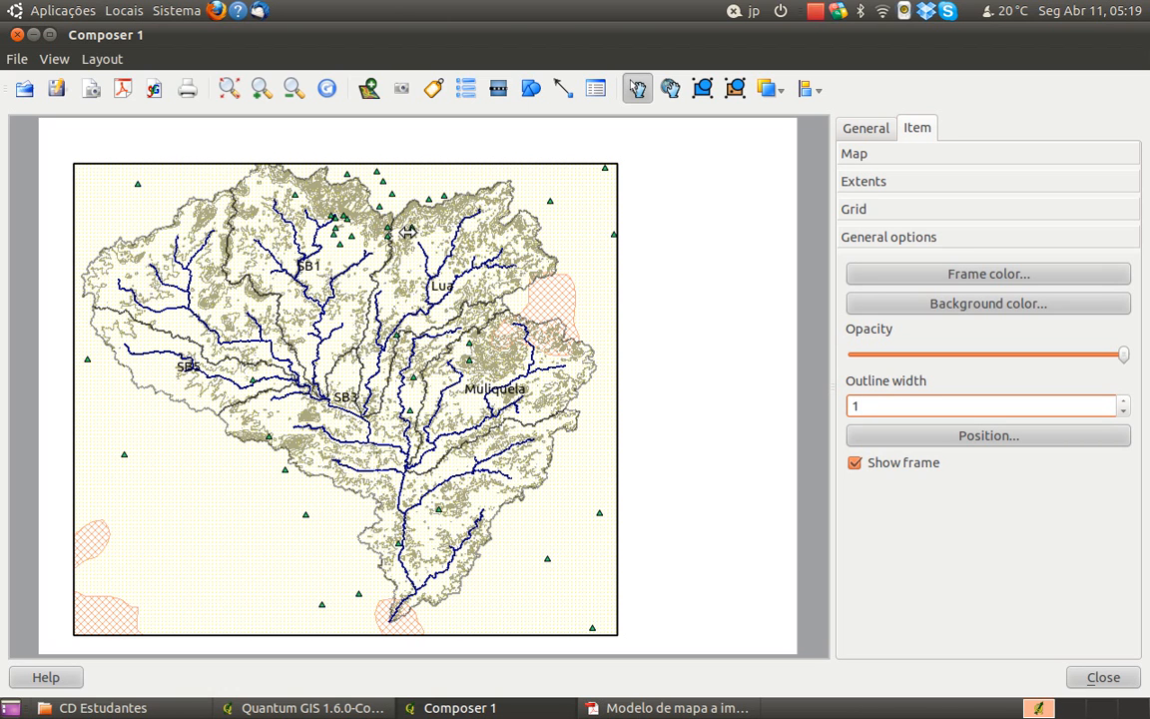
pyautogui.press('Return')
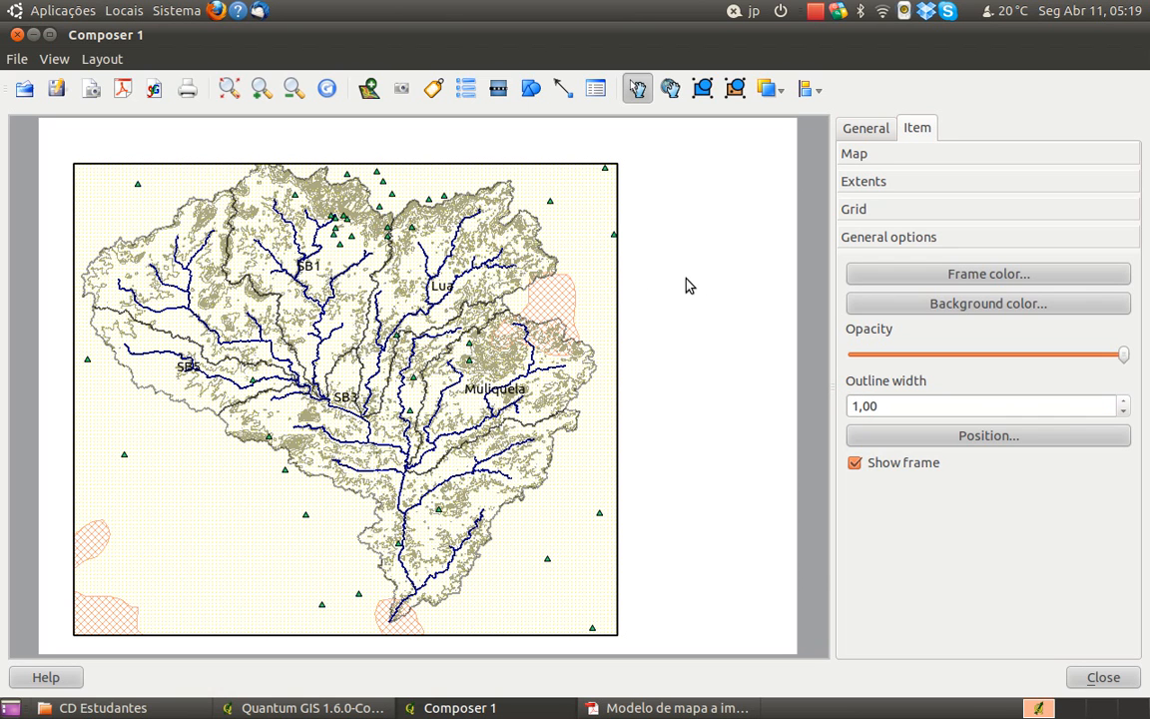
pyautogui.click(894, 466)
pyautogui.click(894, 466)
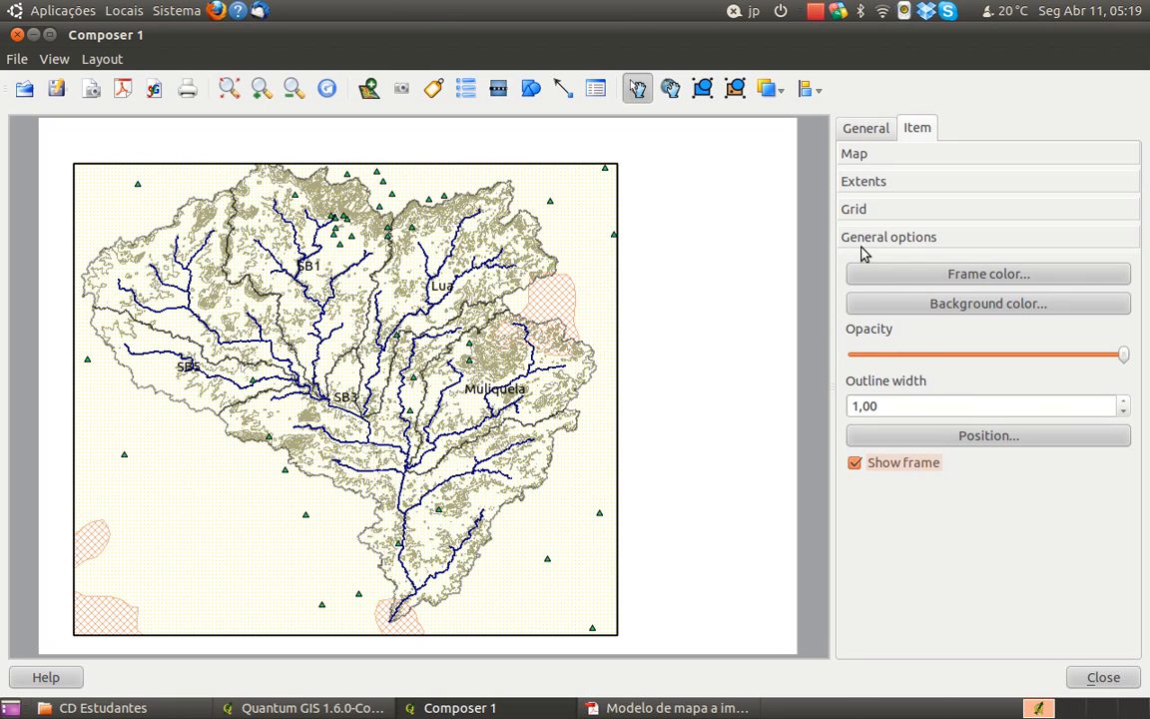
# Set the map frame's outline width to 0,7
pyautogui.moveTo(868, 404); pyautogui.dragTo(826, 400)
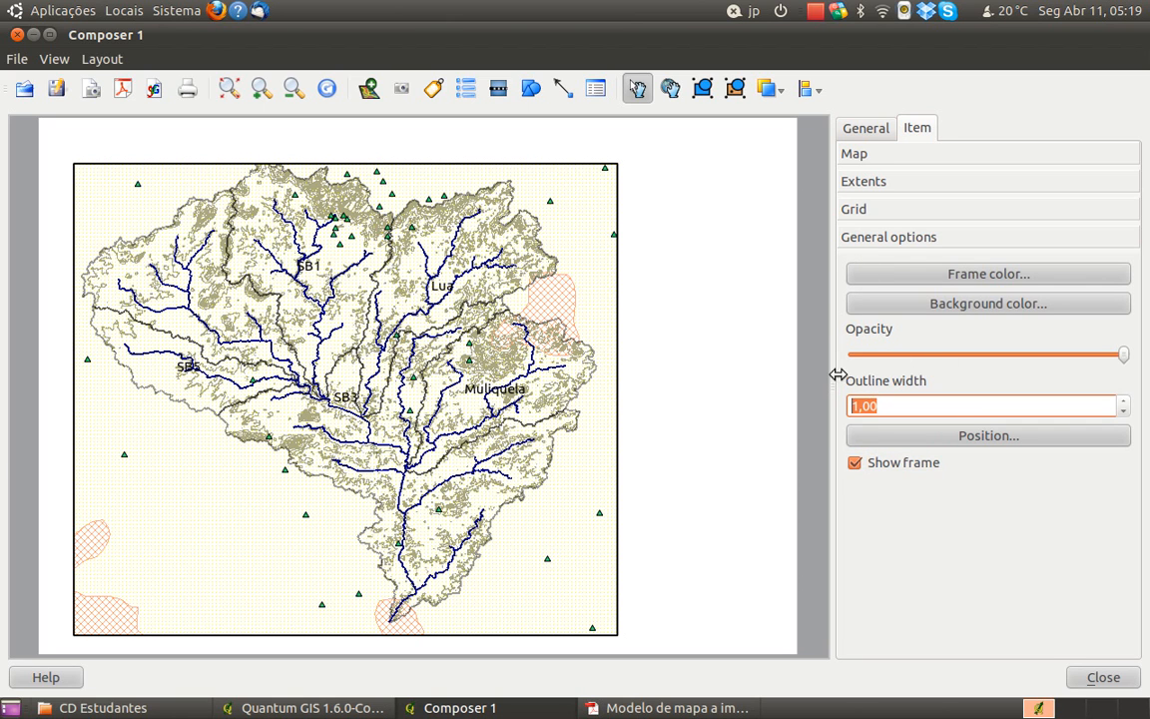
pyautogui.write('0,8')
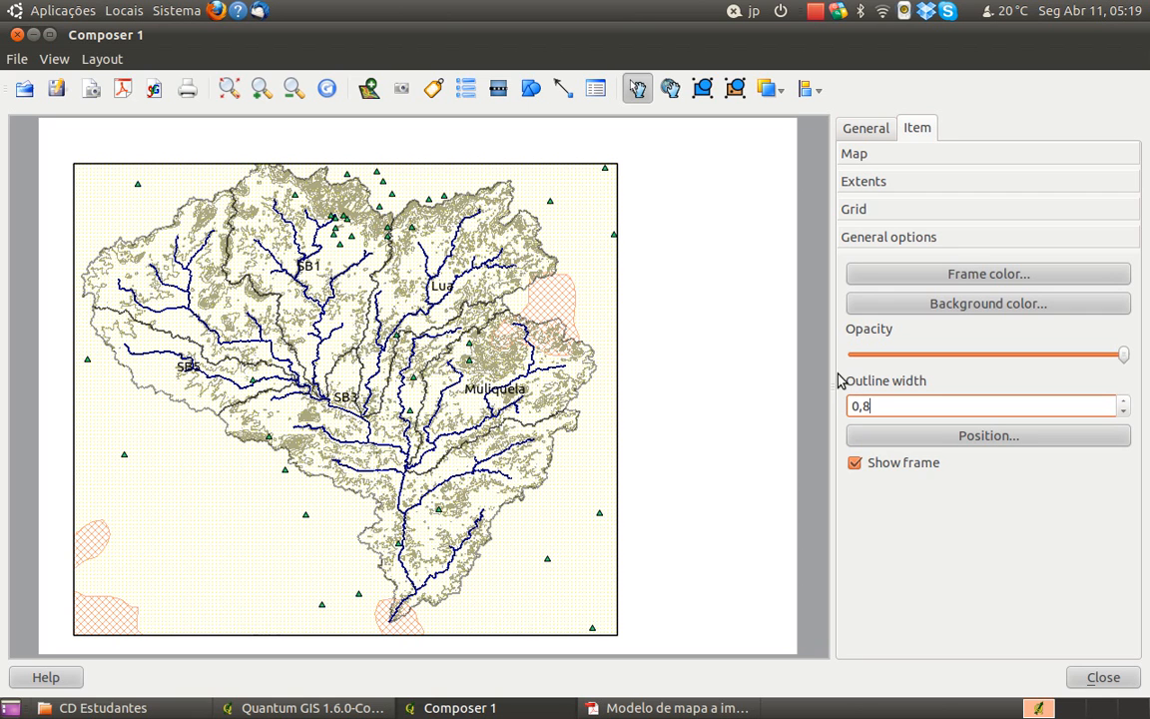
pyautogui.press('BackSpace')
pyautogui.write('7')
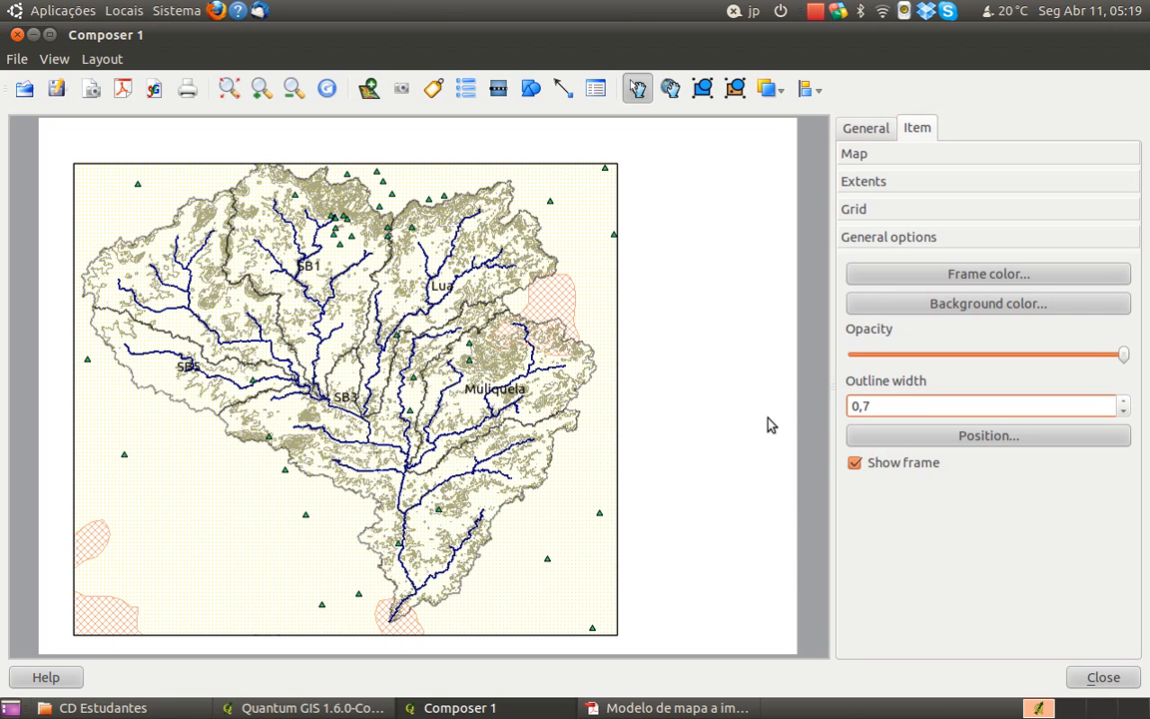
pyautogui.click(904, 220)
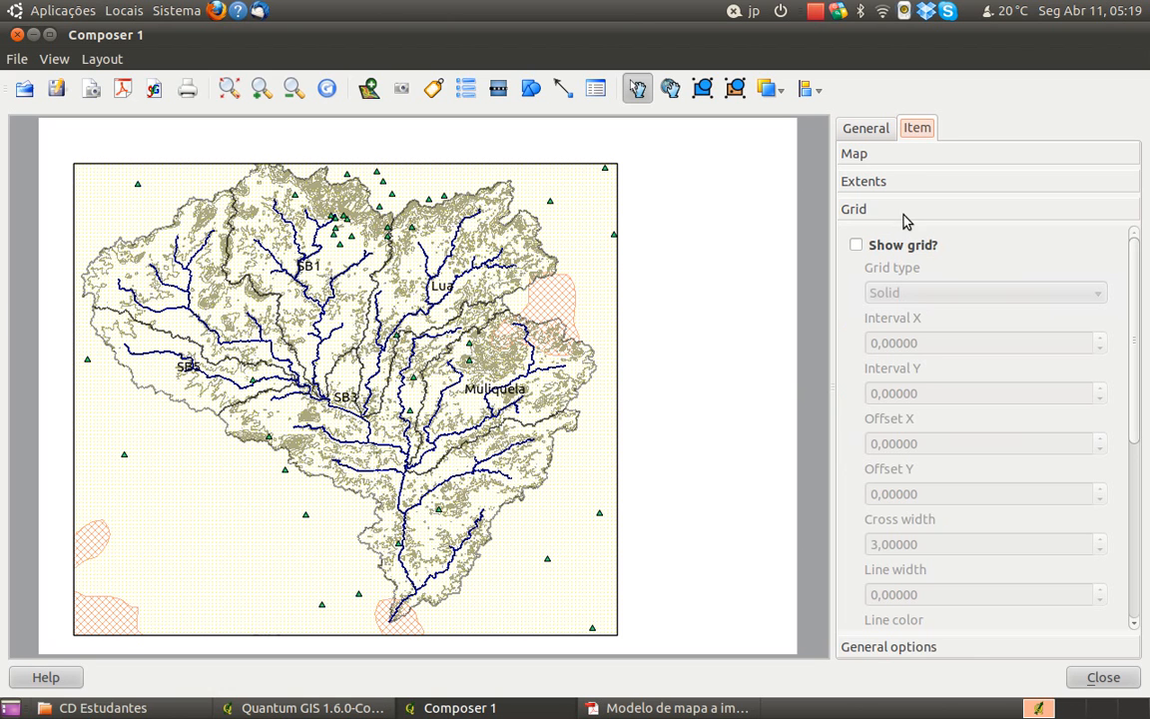
pyautogui.click(886, 181)
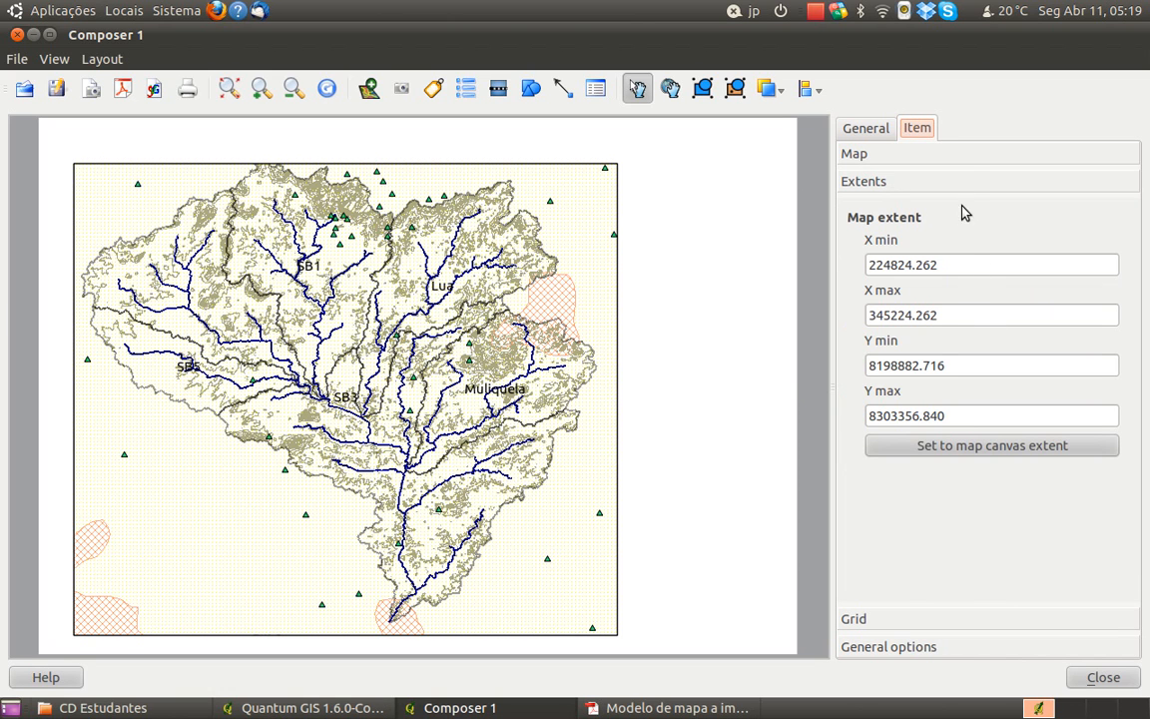
pyautogui.click(968, 155)
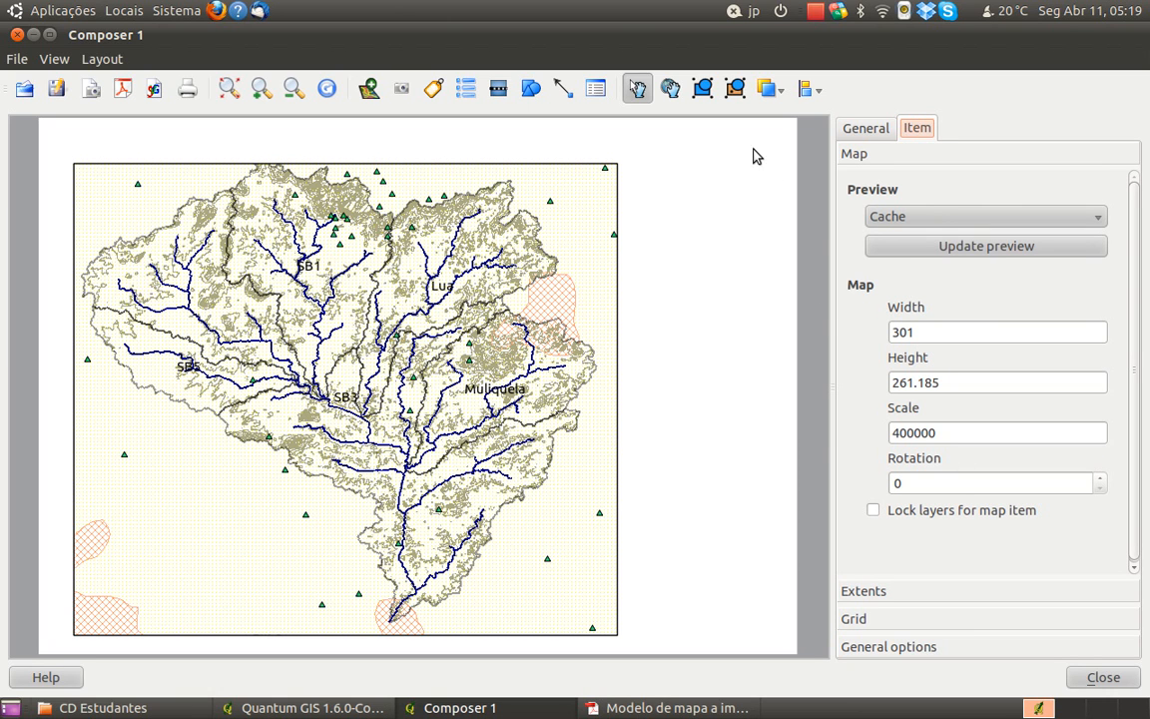
# Shift the map content slightly down and left within the frame so the basin clears the upper edge
pyautogui.click(671, 90)
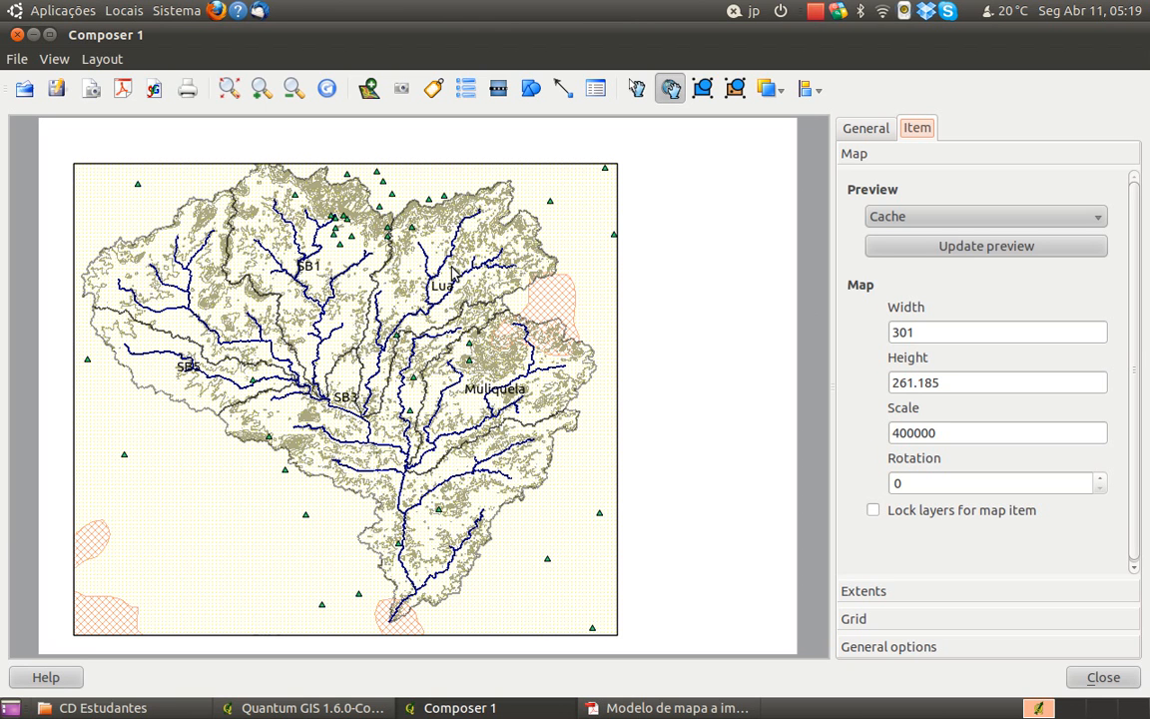
pyautogui.moveTo(449, 271); pyautogui.dragTo(447, 274)
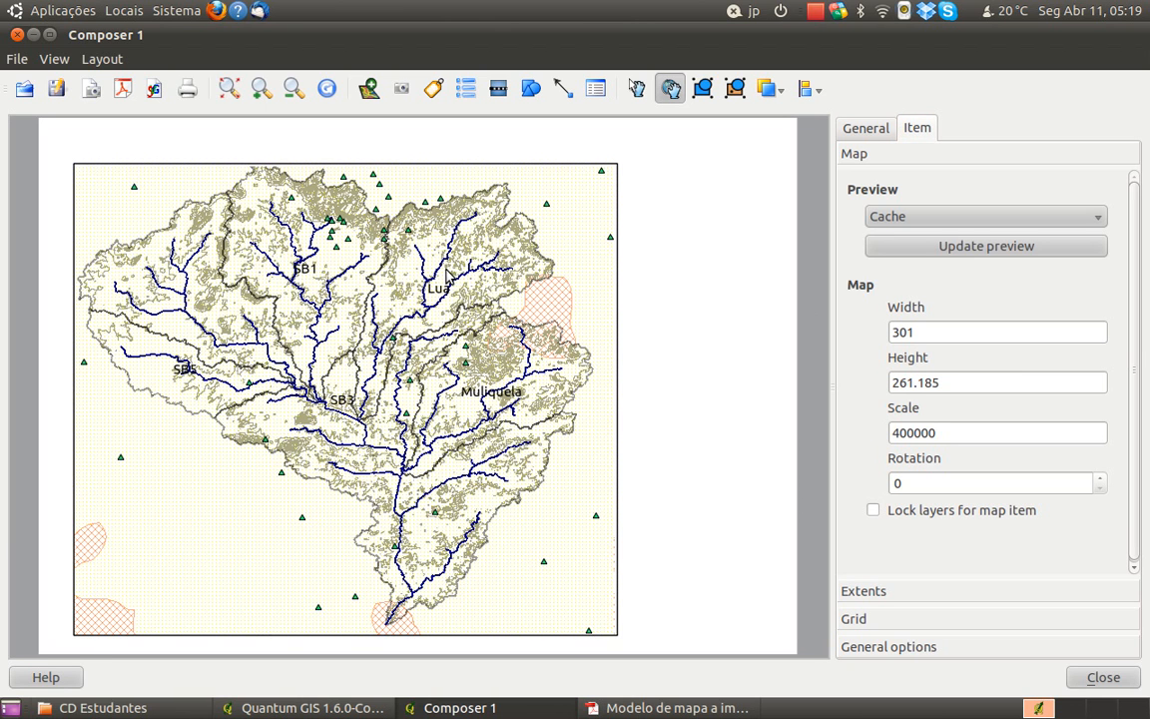
pyautogui.moveTo(447, 271); pyautogui.dragTo(445, 277)
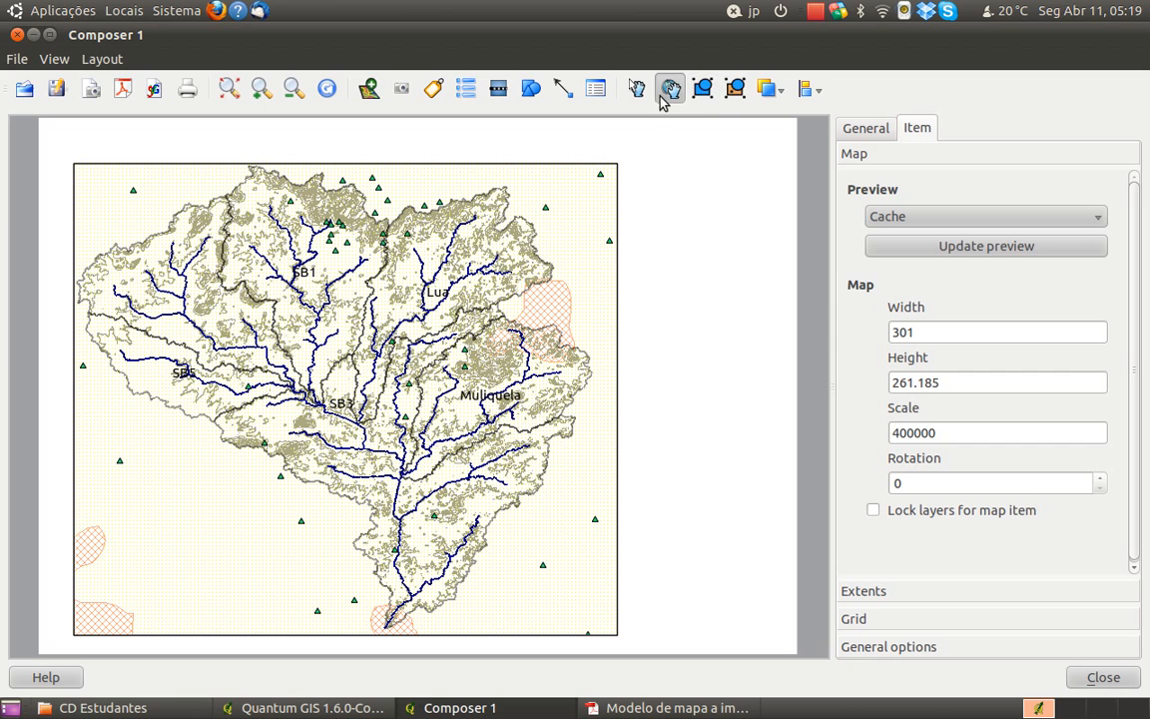
pyautogui.click(640, 92)
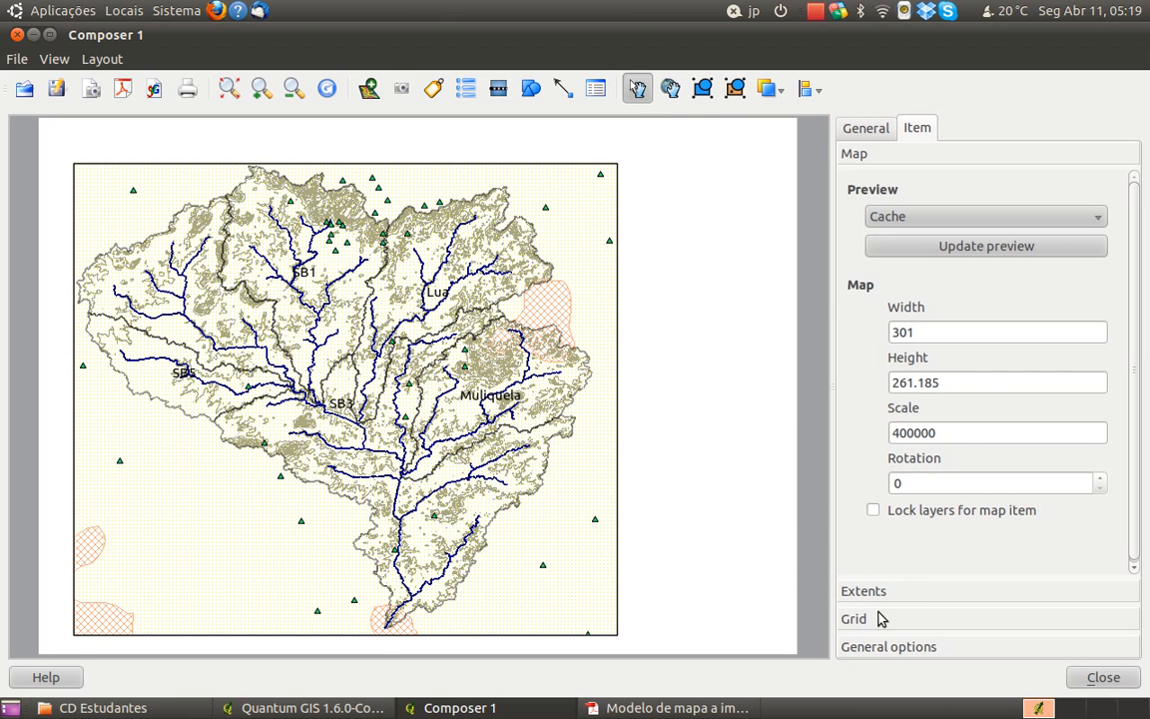
# Add a scale bar in the blank area of the page beside the lower part of the map
pyautogui.click(865, 130)
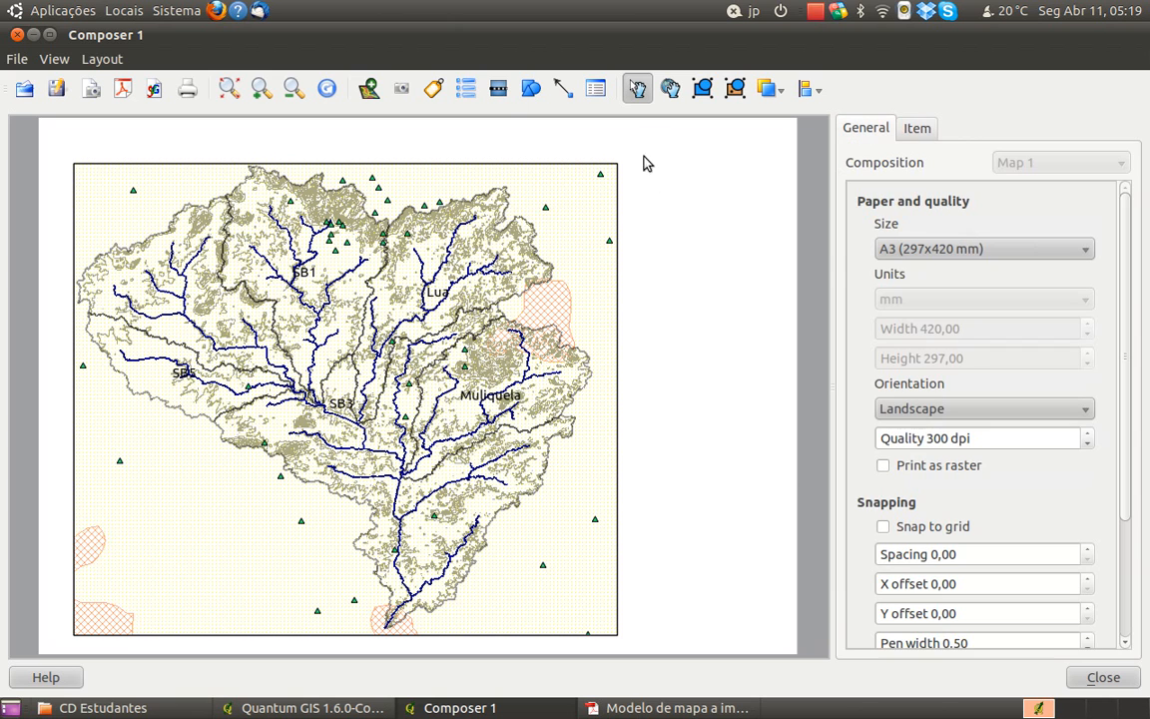
pyautogui.click(498, 95)
pyautogui.moveTo(644, 557)
pyautogui.mouseDown()
pyautogui.moveTo(677, 587)
pyautogui.moveTo(759, 589)
pyautogui.mouseUp()
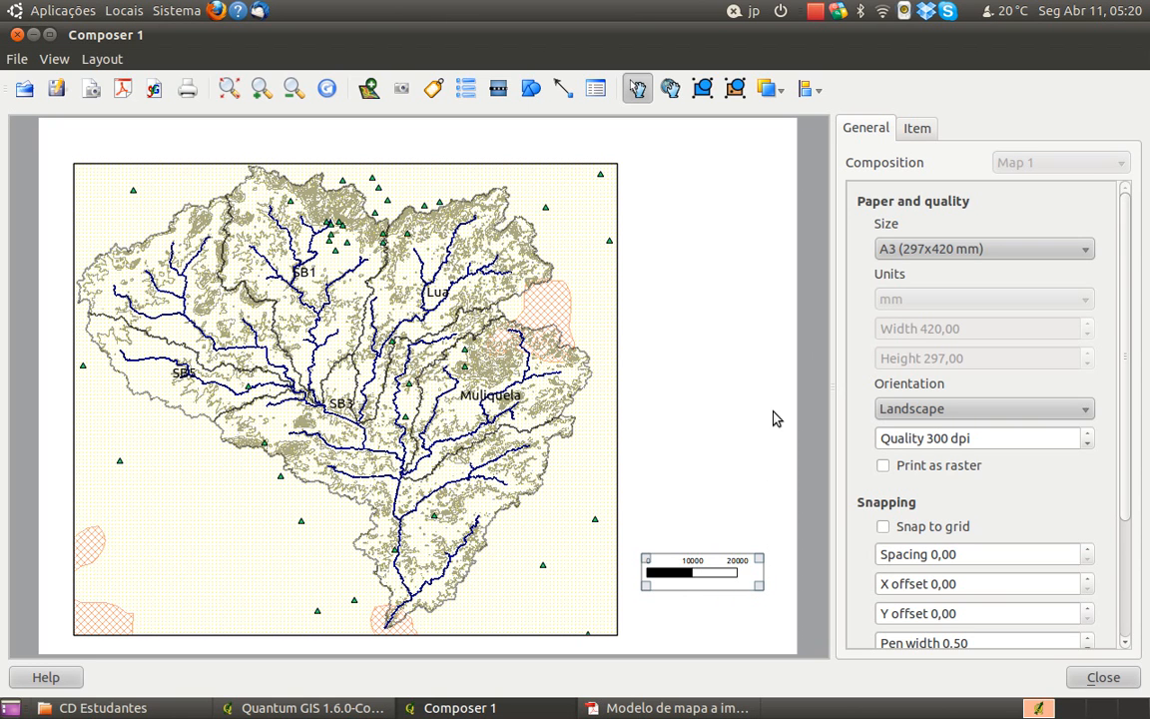
# Set the scale bar to 3 right segments
pyautogui.click(920, 134)
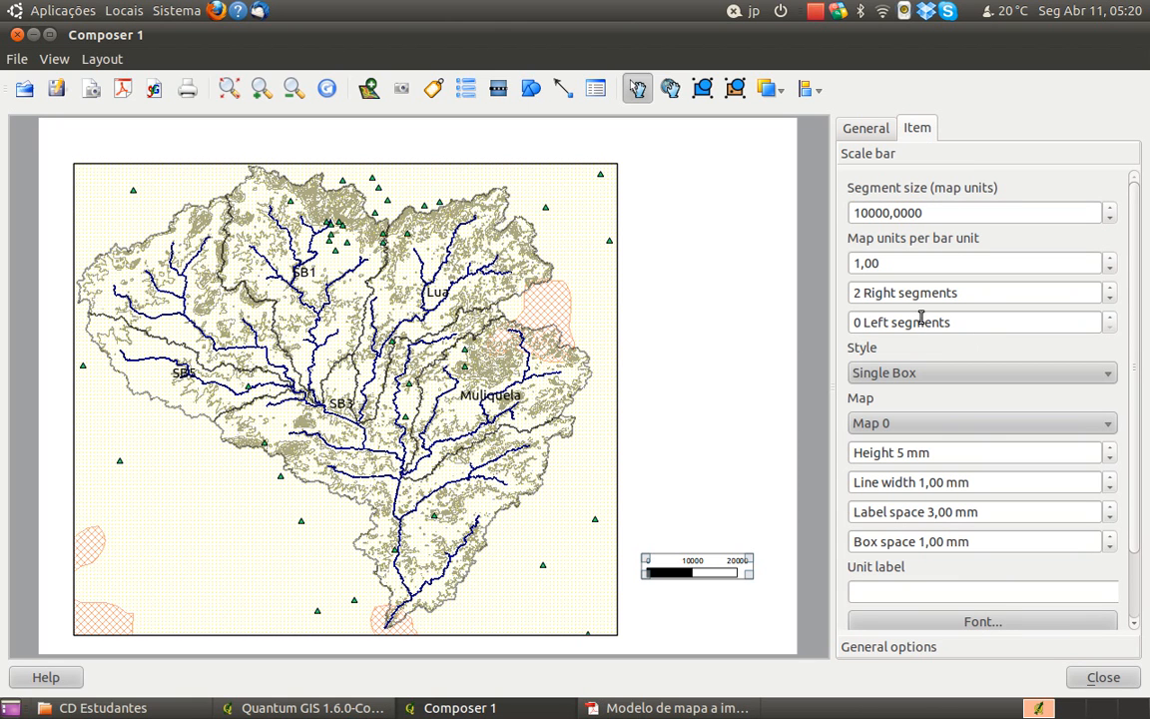
pyautogui.click(1111, 298)
pyautogui.click(1112, 291)
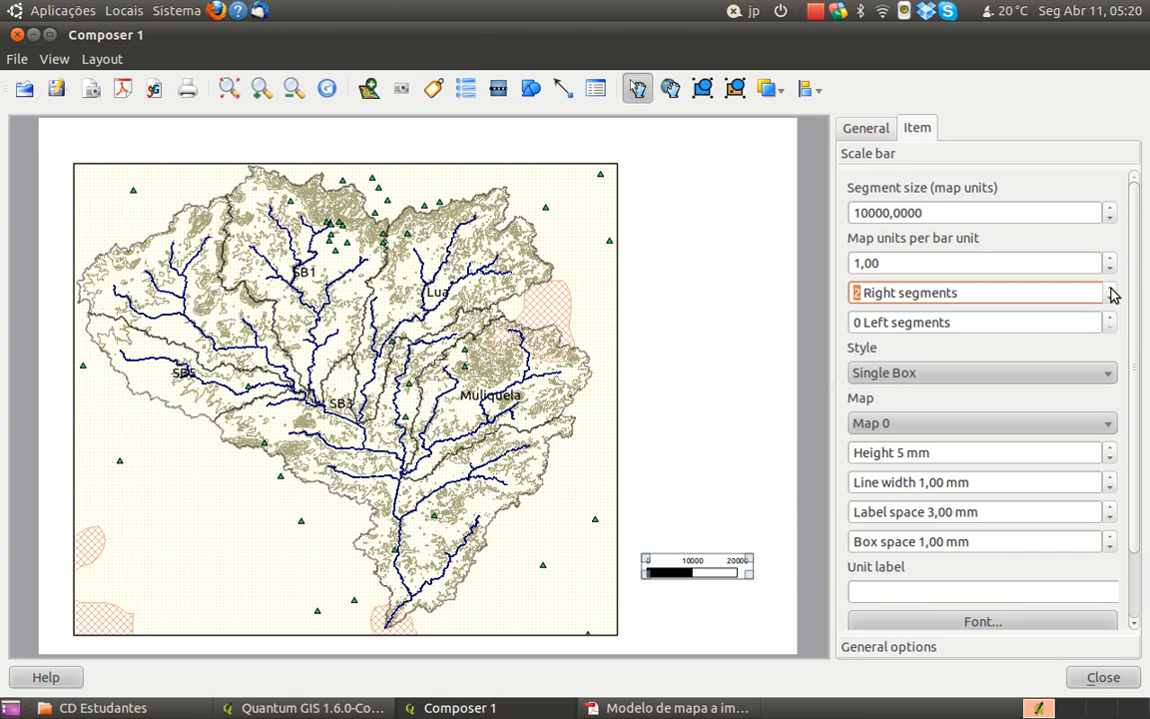
pyautogui.click(1113, 291)
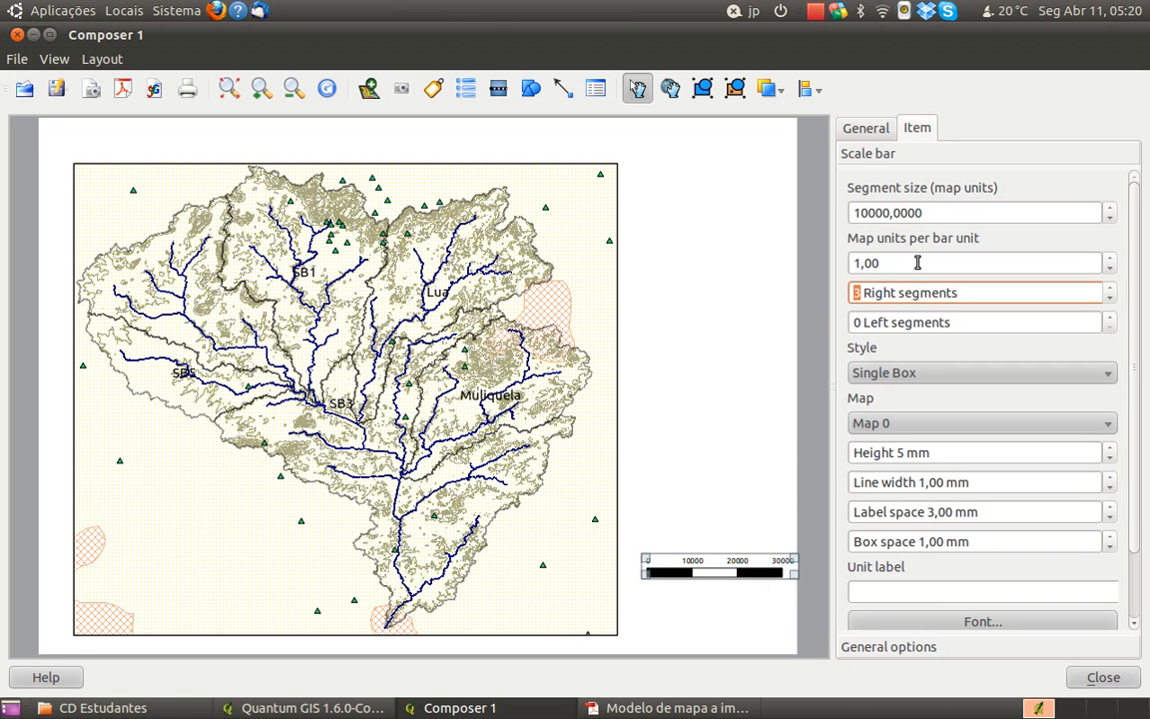
# Try map units per bar unit of 0,00 and 2,00 on the scale bar and restore the value to 1,00
pyautogui.moveTo(893, 268); pyautogui.dragTo(855, 261)
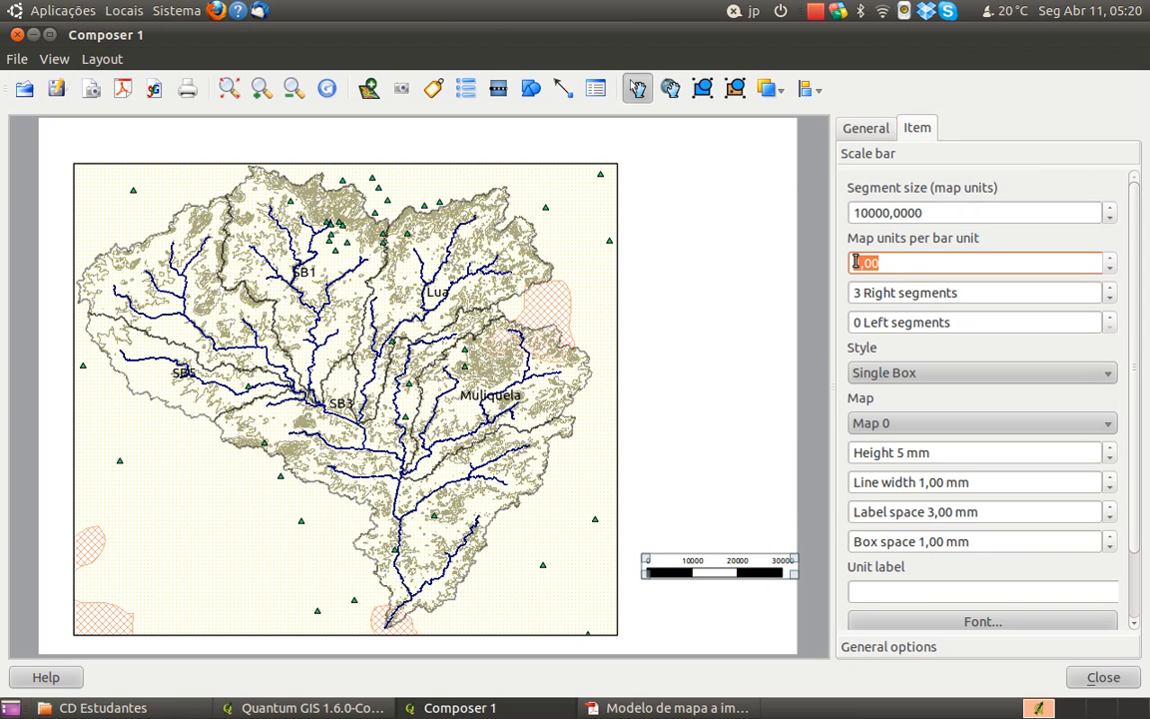
pyautogui.click(1109, 268)
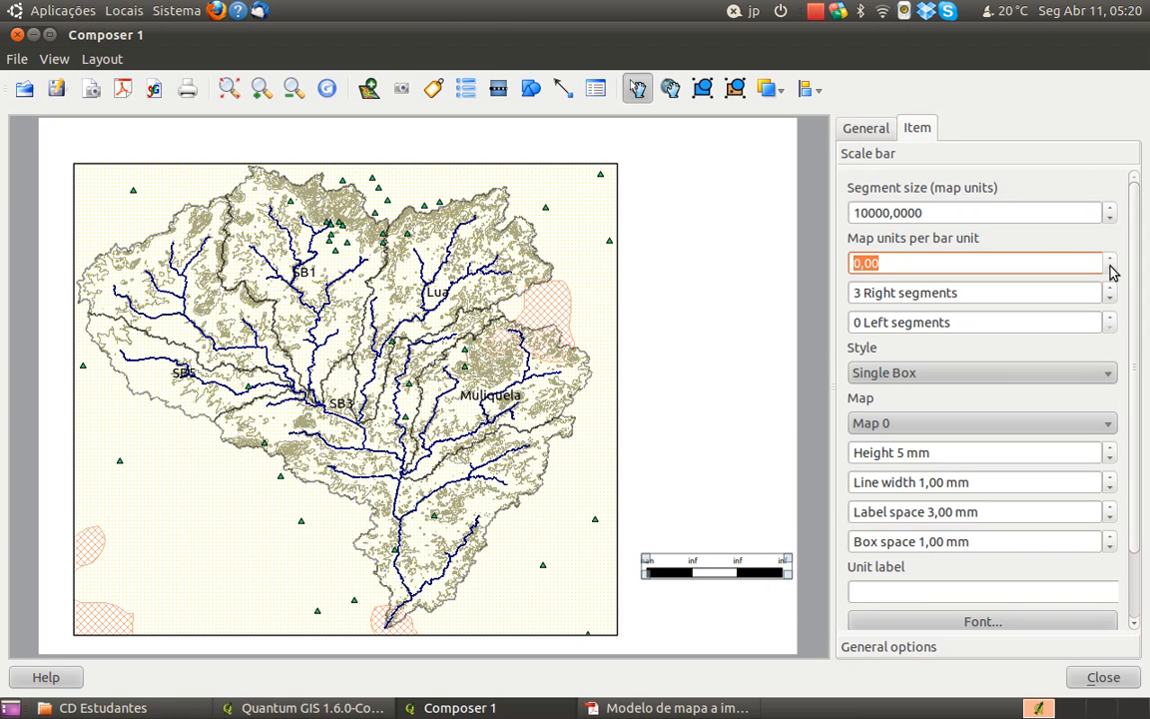
pyautogui.click(1111, 258)
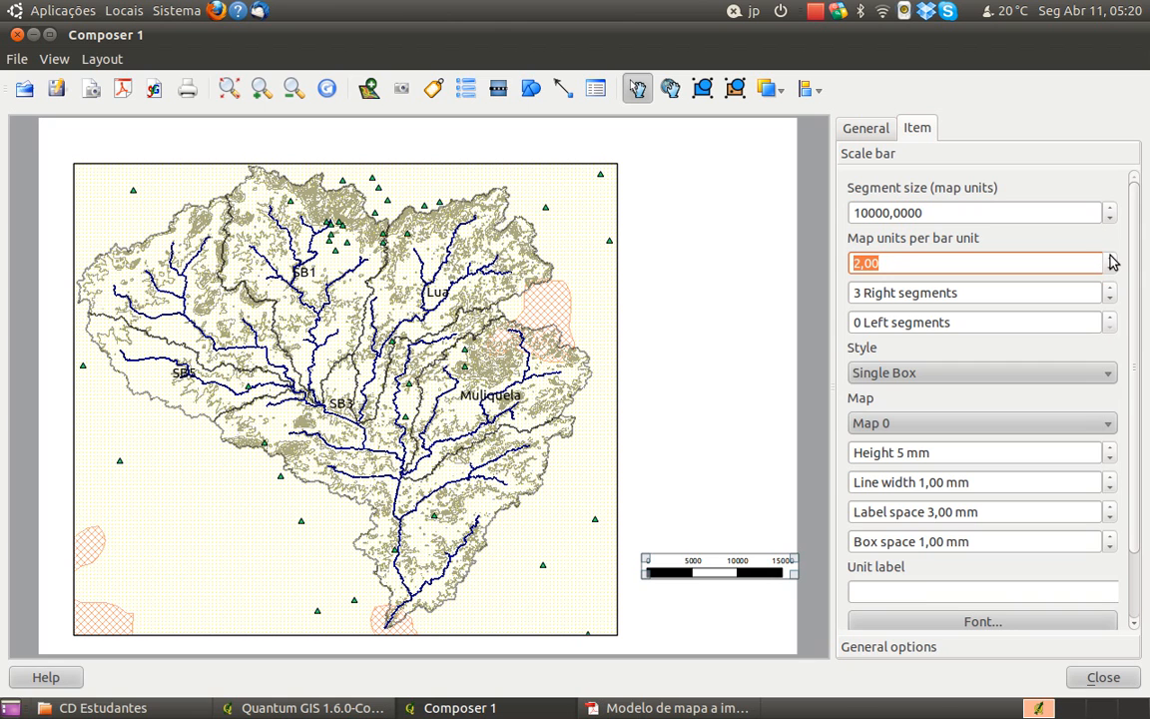
pyautogui.click(1111, 259)
pyautogui.click(1109, 269)
pyautogui.click(1109, 269)
# Move the scale bar slightly up and left, close to the map frame's edge
pyautogui.moveTo(758, 563); pyautogui.dragTo(737, 544)
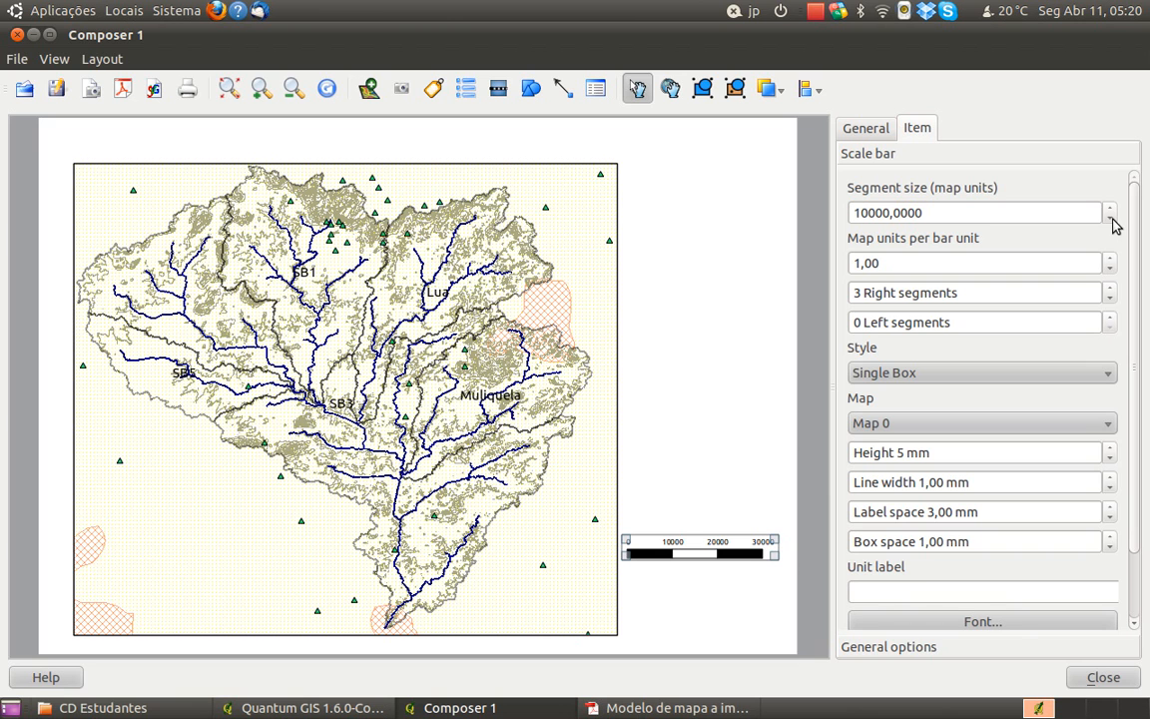
# Set the scale bar to 4 right segments and 1000,00 map units per bar unit
pyautogui.click(1110, 289)
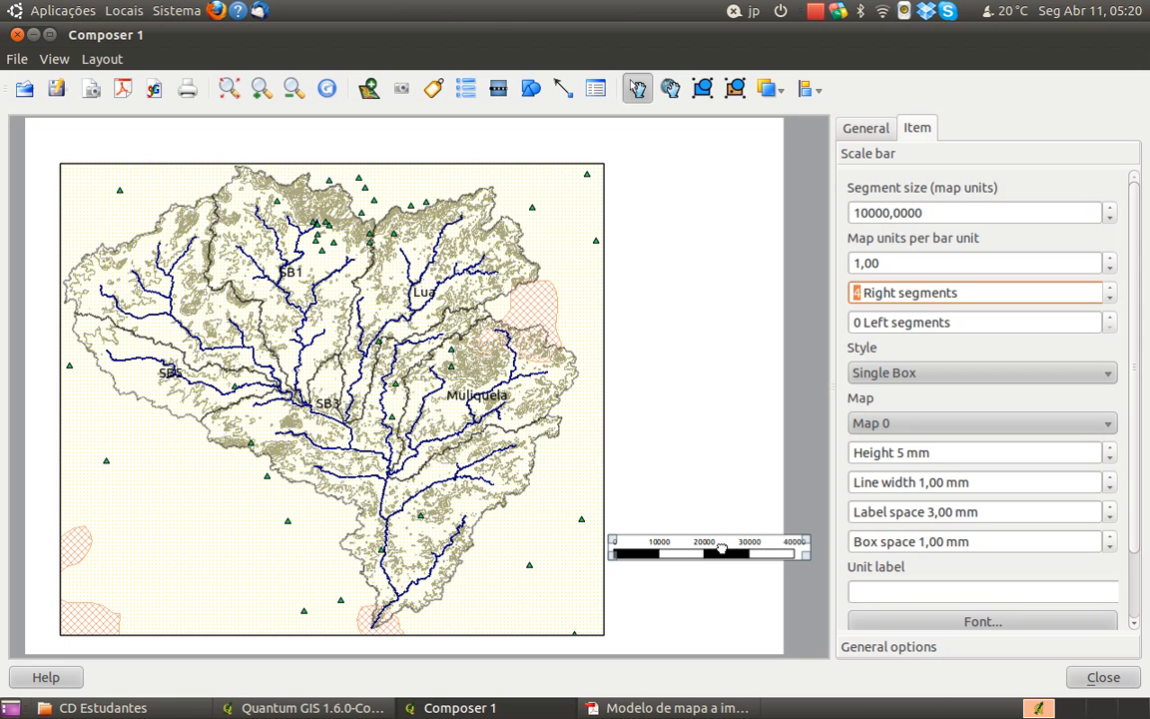
pyautogui.click(1110, 268)
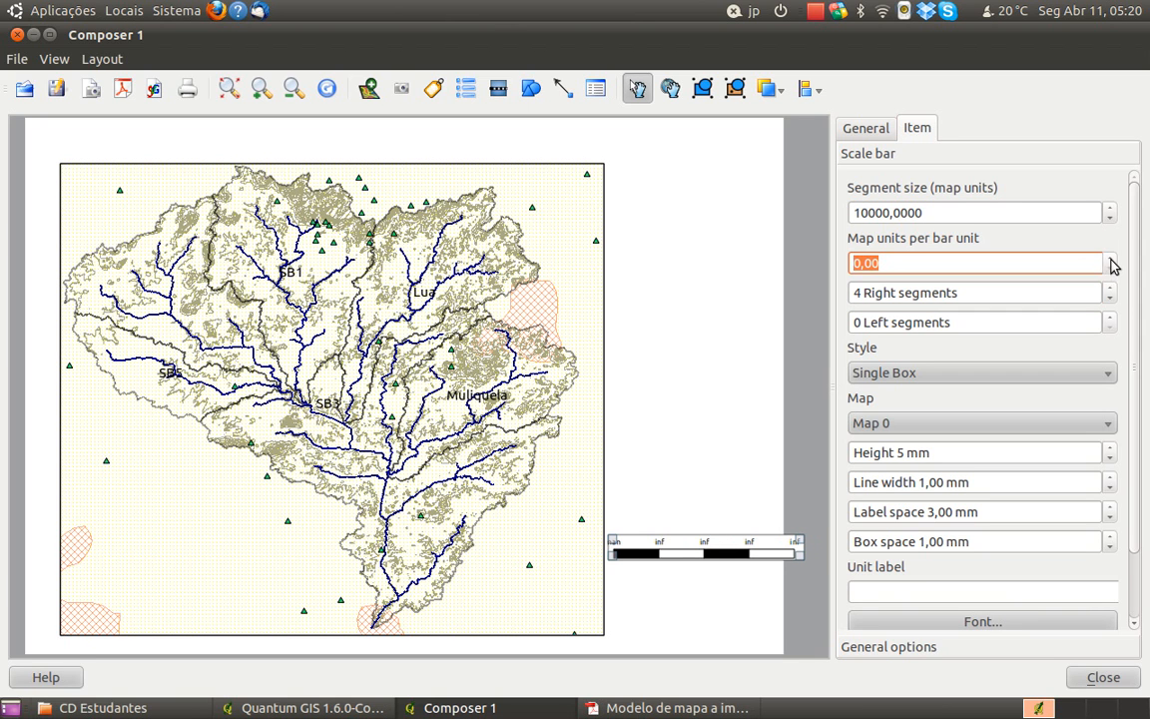
pyautogui.click(1112, 259)
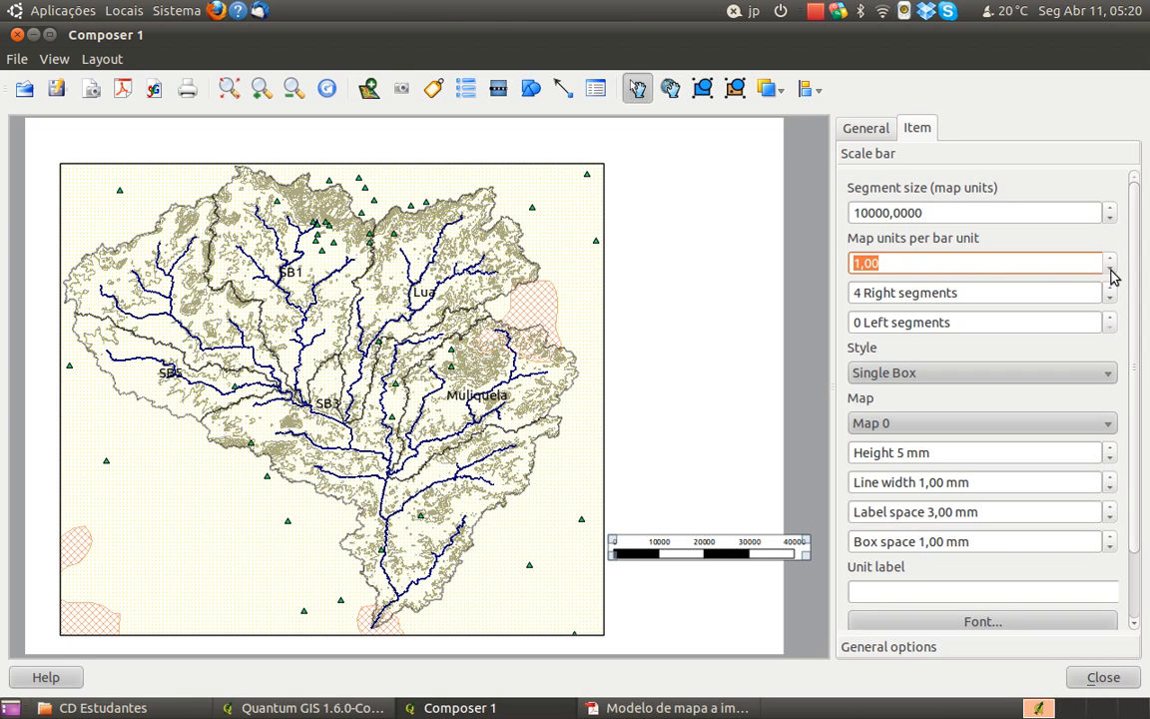
pyautogui.click(857, 264)
pyautogui.write('0')
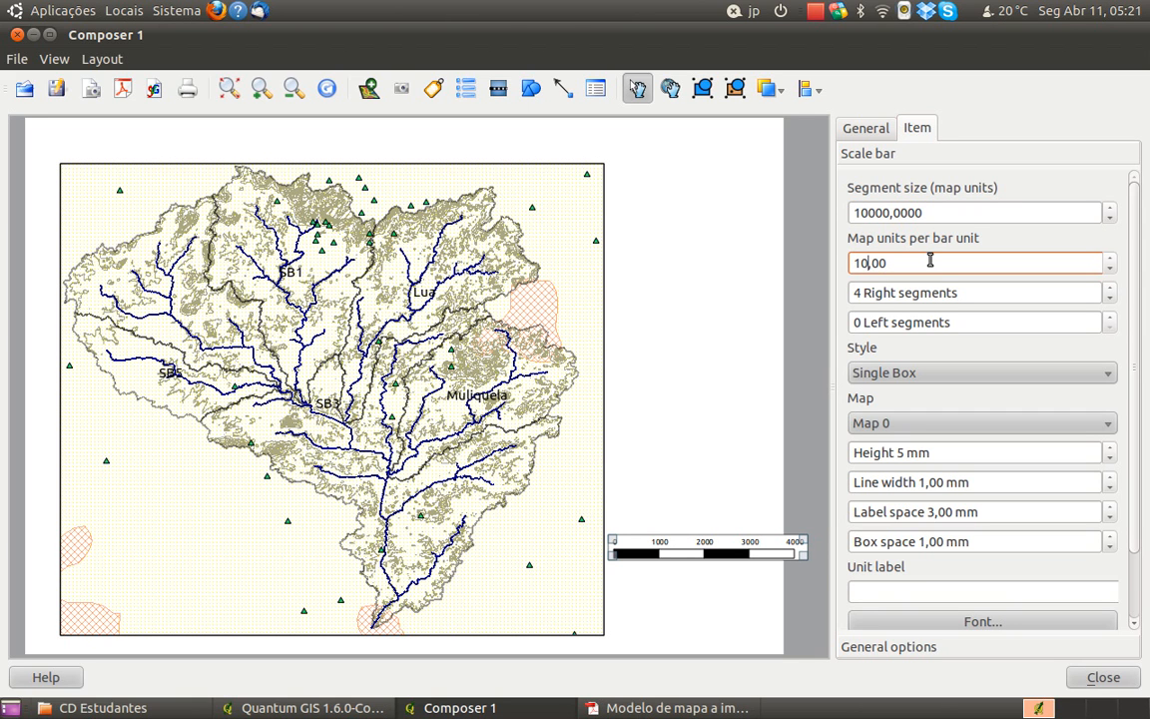
pyautogui.write('00')
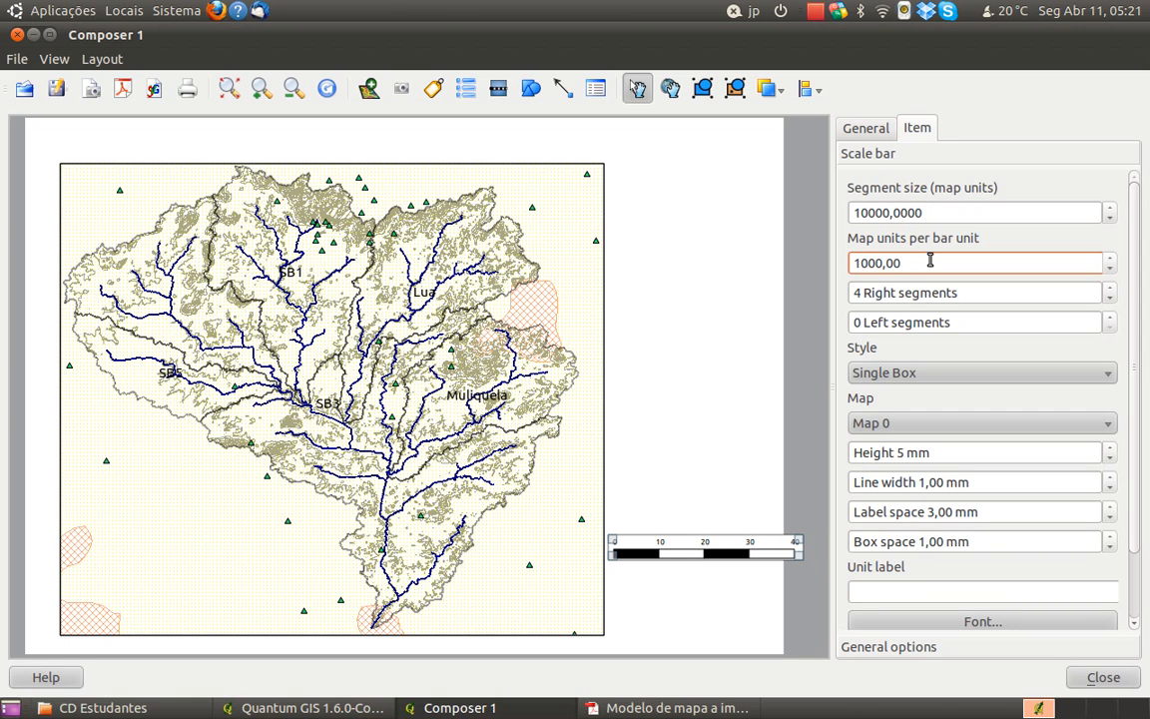
pyautogui.click(723, 588)
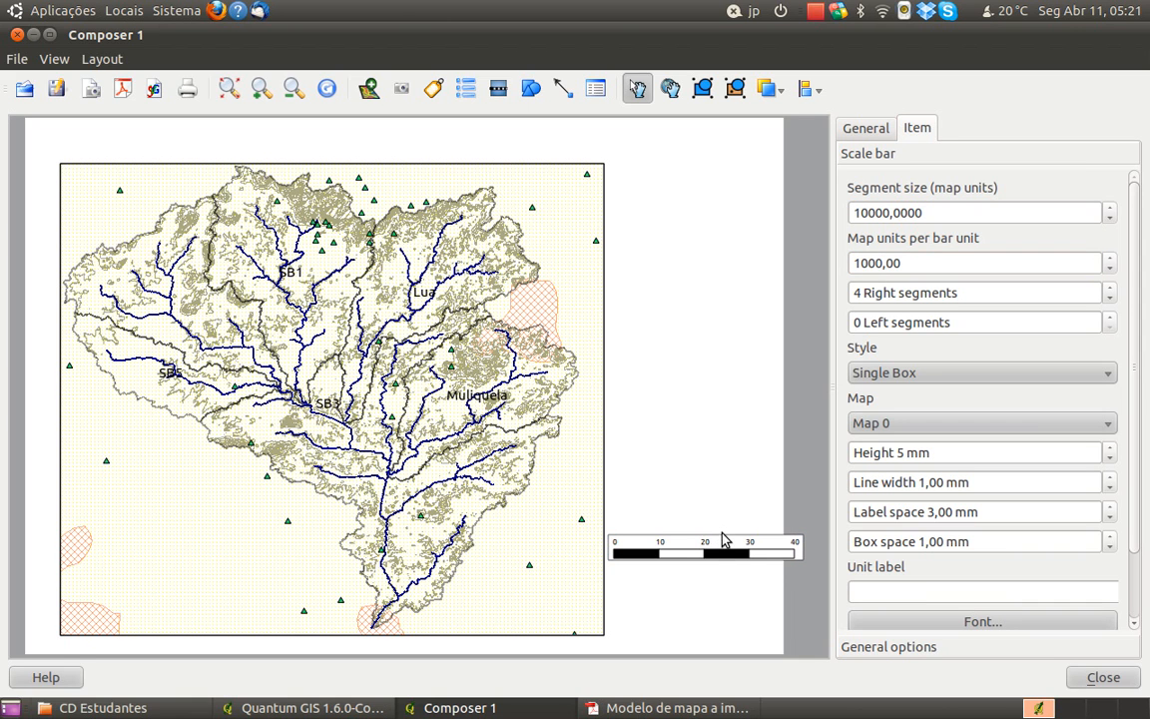
# Move the scale bar inside the map frame, into the map's lower-left corner
pyautogui.click(719, 541)
pyautogui.moveTo(684, 547)
pyautogui.mouseDown()
pyautogui.moveTo(662, 570)
pyautogui.moveTo(508, 608)
pyautogui.moveTo(89, 626)
pyautogui.moveTo(173, 613)
pyautogui.moveTo(170, 602)
pyautogui.moveTo(152, 605)
pyautogui.mouseUp()
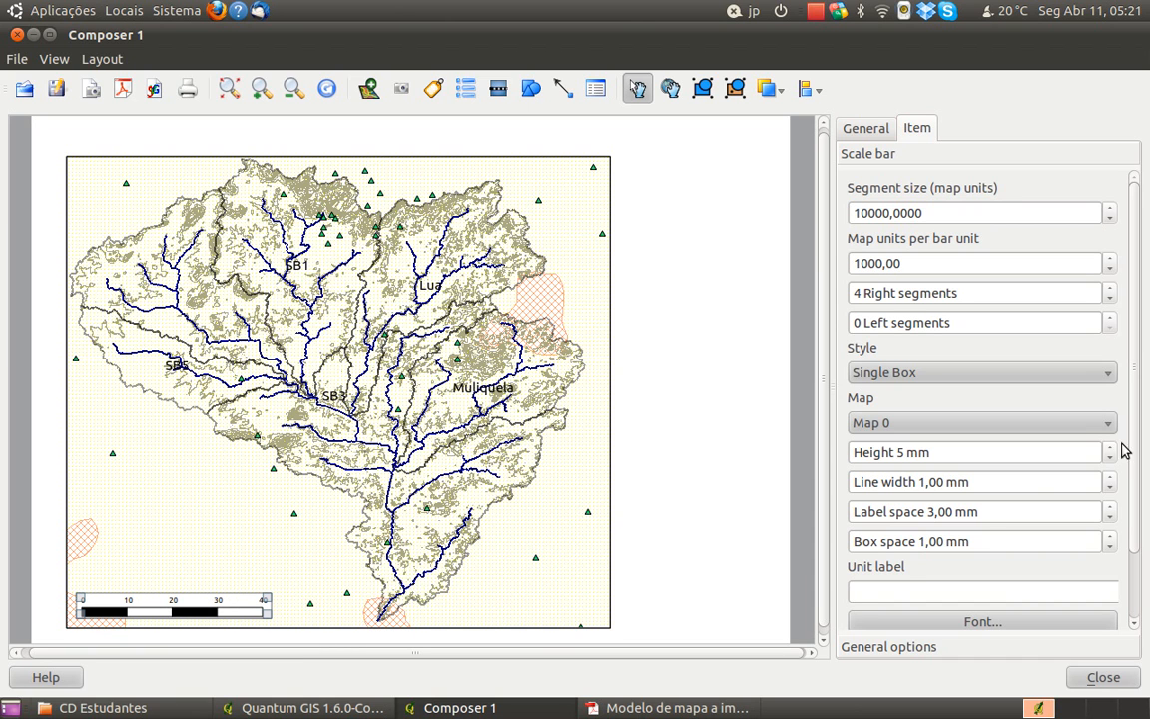
# Try the Numeric, Line Ticks Middle, Double Box, Line Ticks Up and Line Ticks Down styles on the scale bar
pyautogui.moveTo(1135, 424); pyautogui.dragTo(1118, 402)
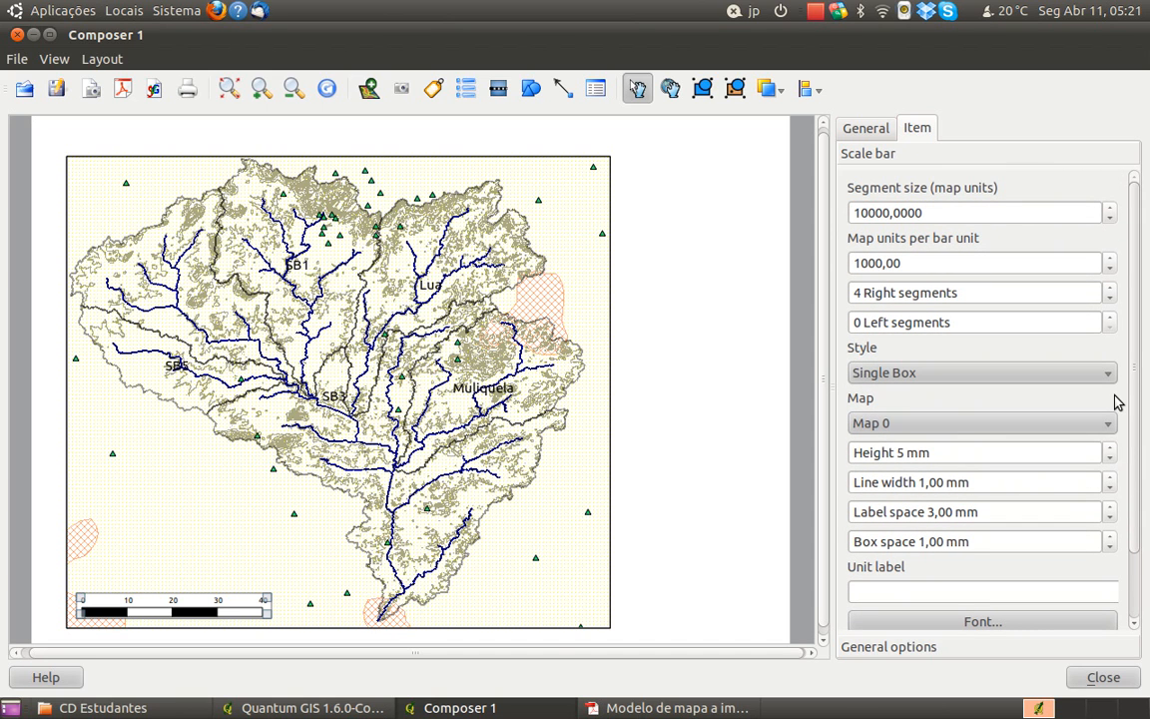
pyautogui.click(999, 377)
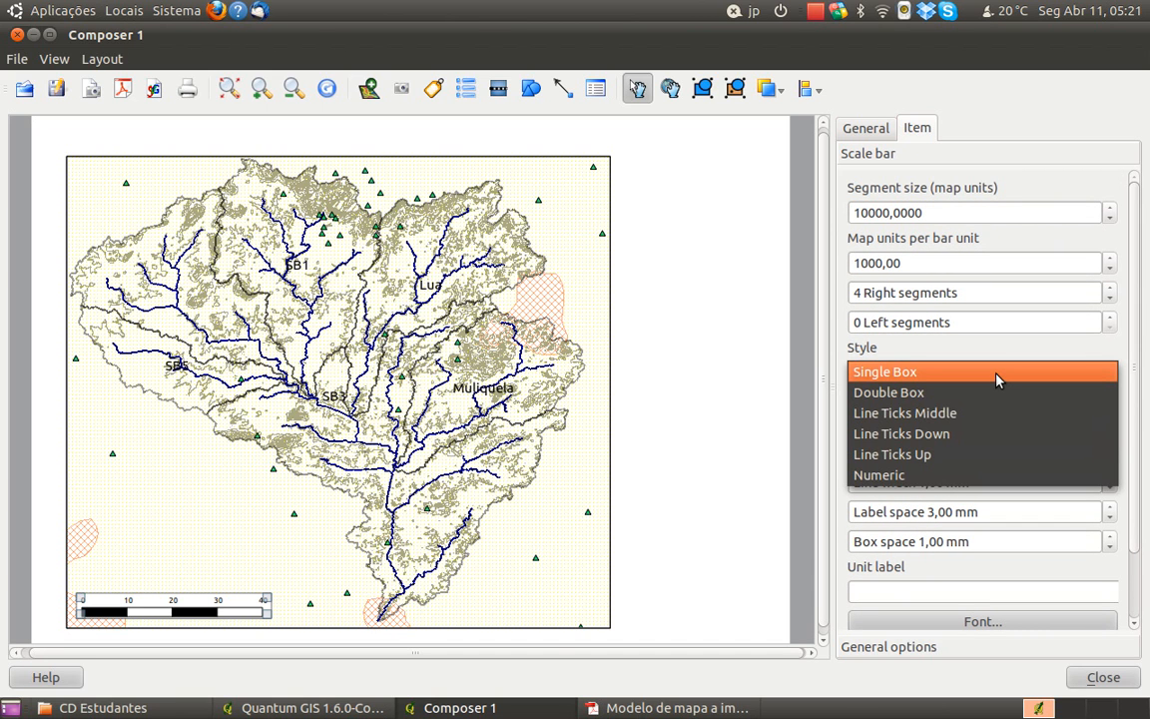
pyautogui.click(977, 477)
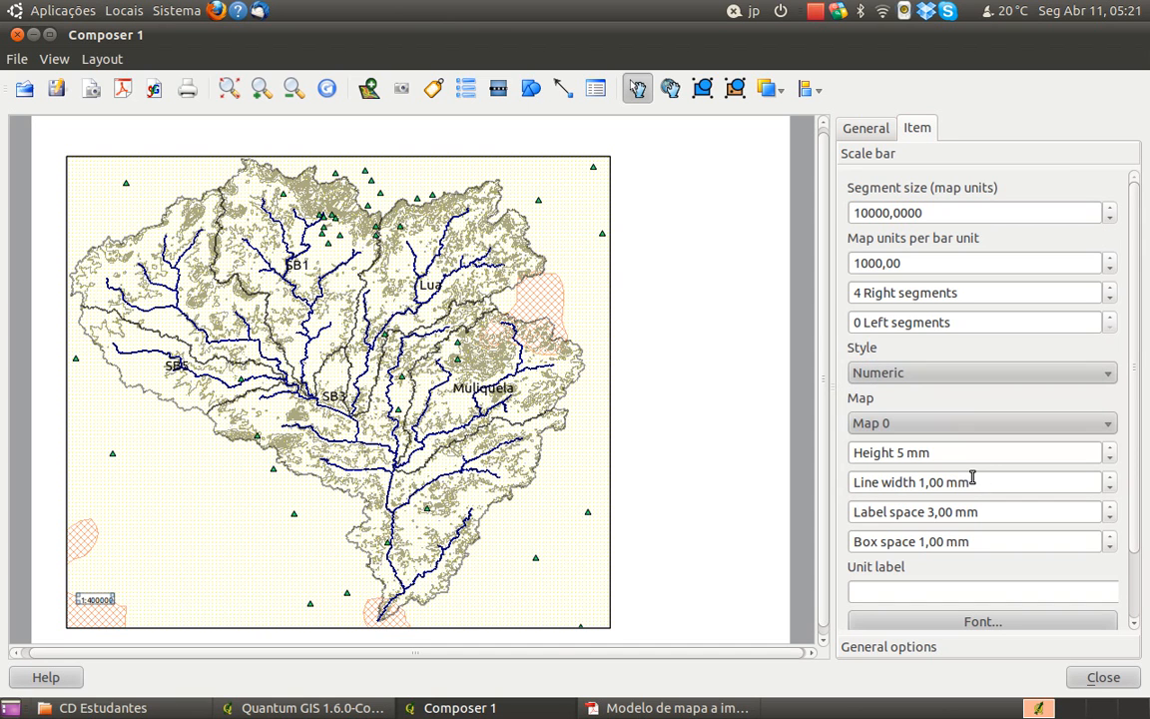
pyautogui.click(951, 382)
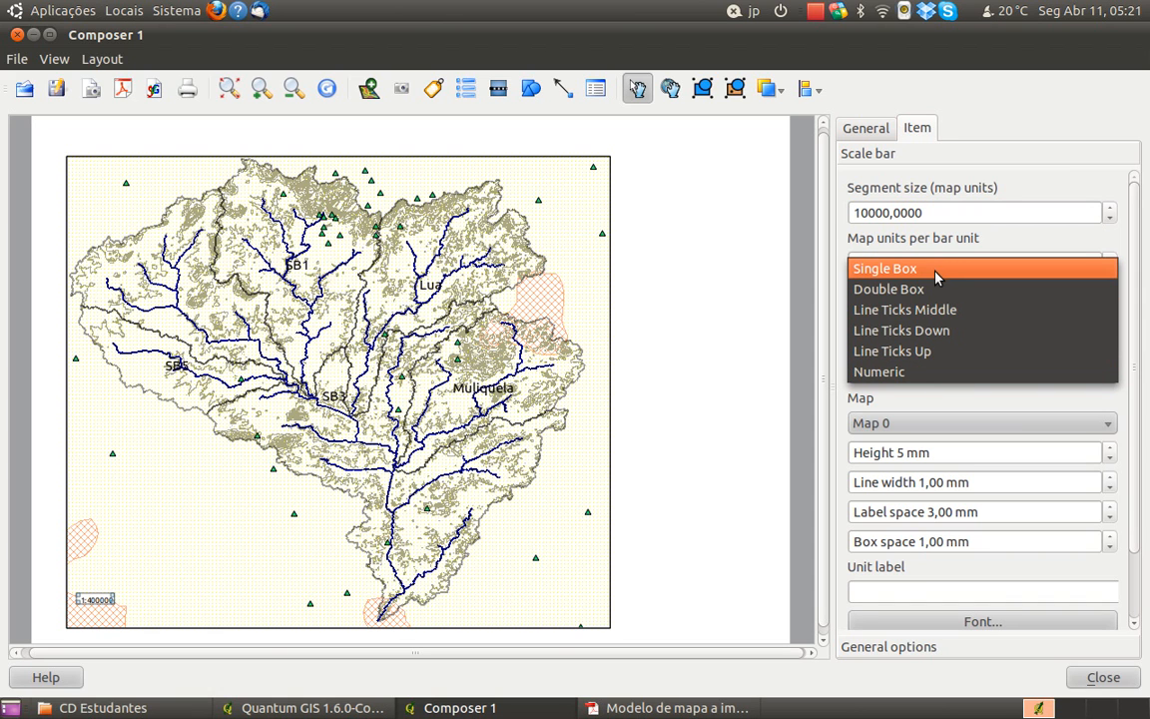
pyautogui.click(939, 310)
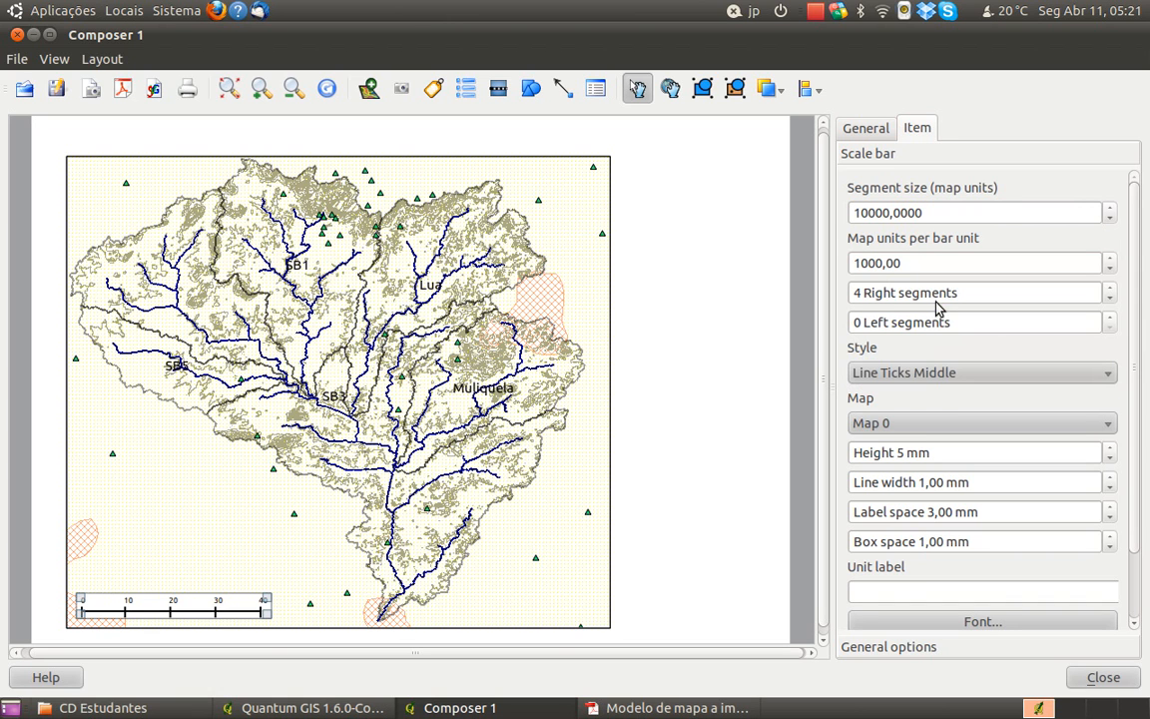
pyautogui.click(944, 373)
pyautogui.click(945, 354)
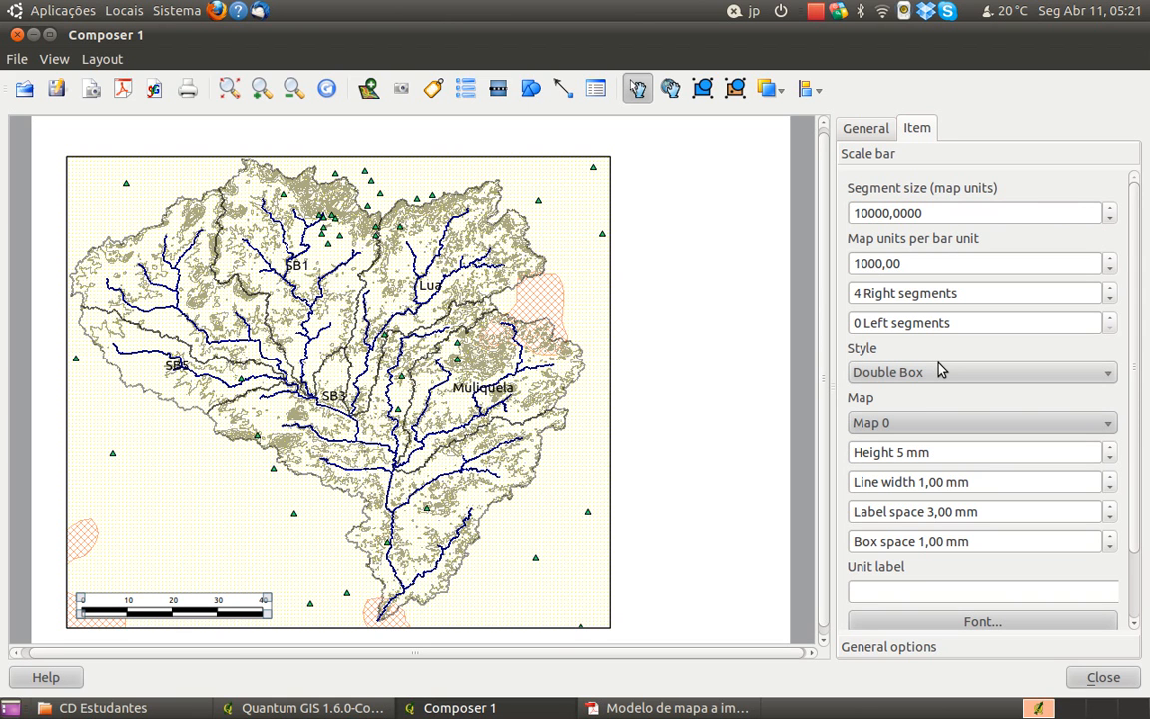
pyautogui.click(935, 374)
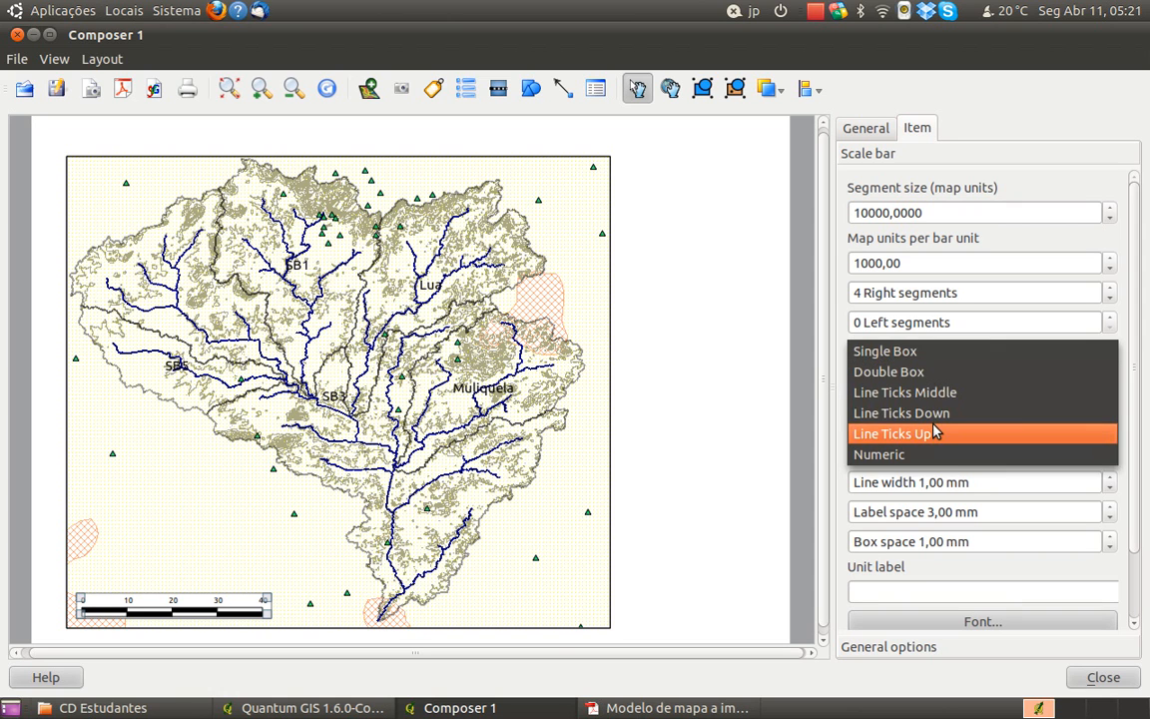
pyautogui.click(934, 435)
pyautogui.click(938, 376)
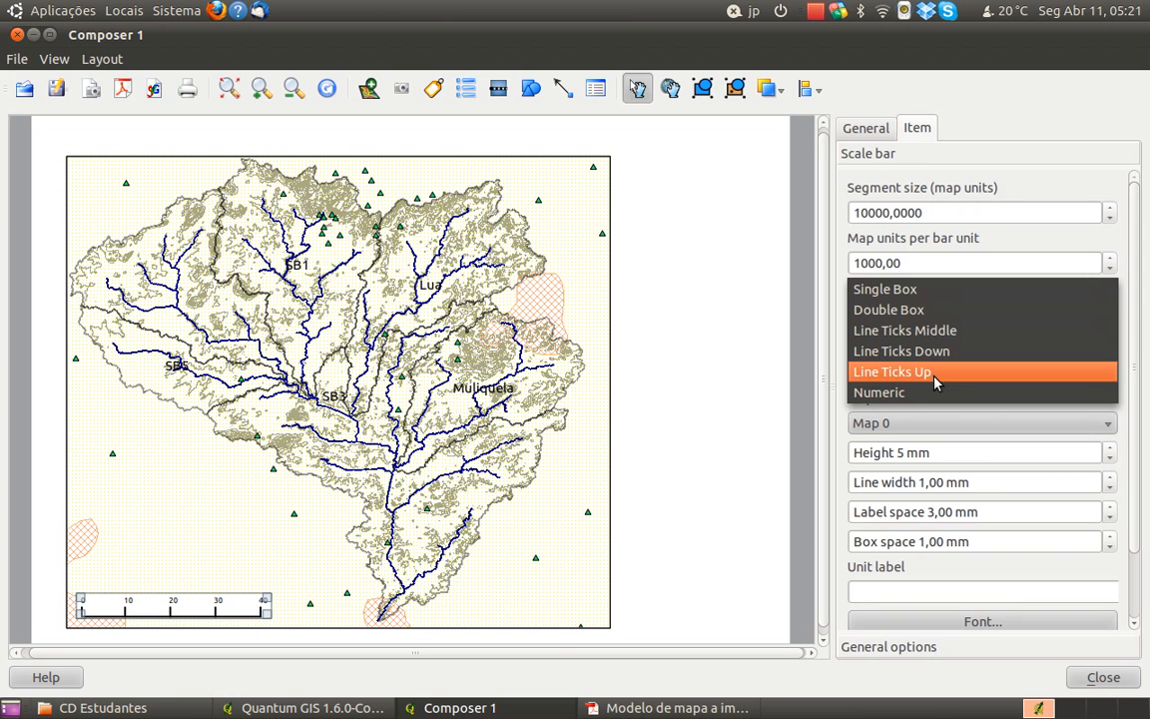
pyautogui.click(938, 360)
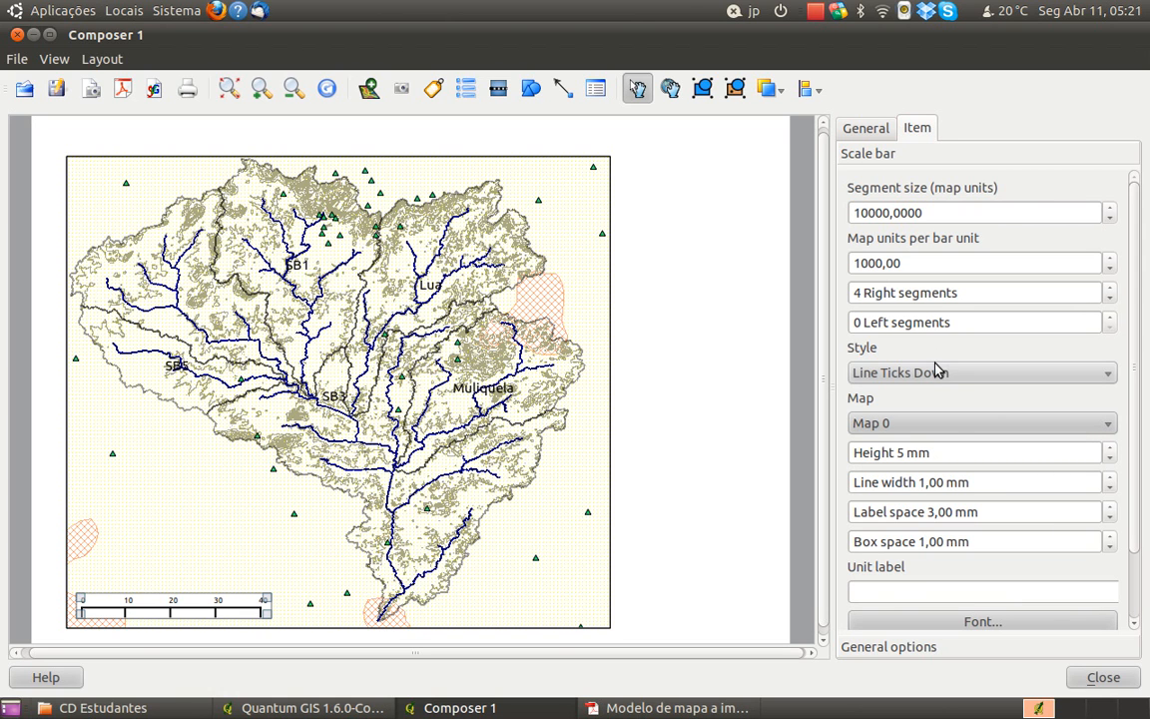
# Switch to Adobe Reader and view the full page of Modelo de mapa a imprimir.pdf to examine its scale bar style
pyautogui.click(679, 708)
pyautogui.scroll(-10, 814, 477)
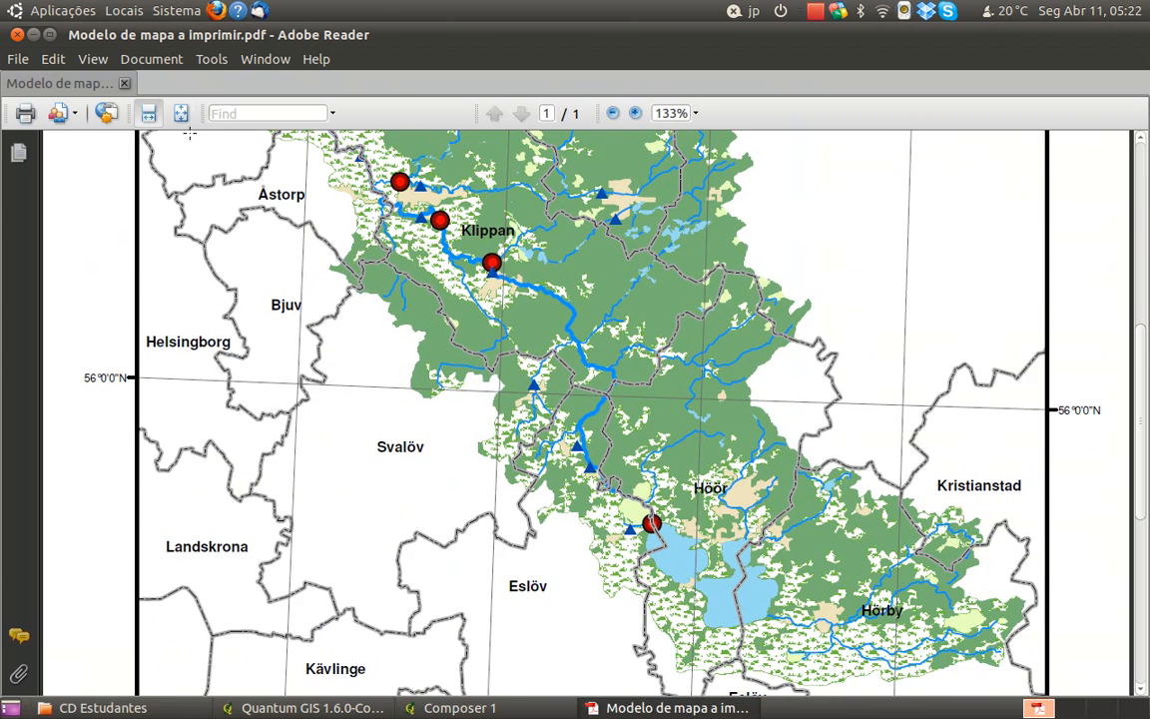
pyautogui.click(180, 113)
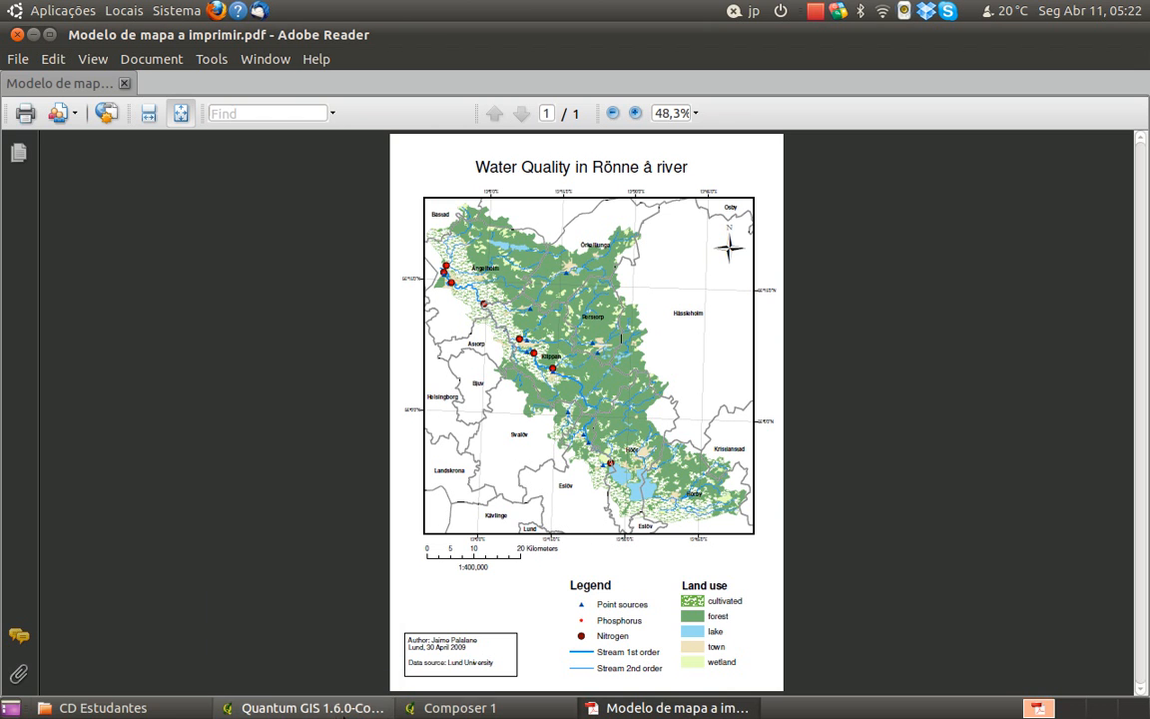
# Switch back to the QGIS composer and set the scale bar's style to Line Ticks Up
pyautogui.click(529, 708)
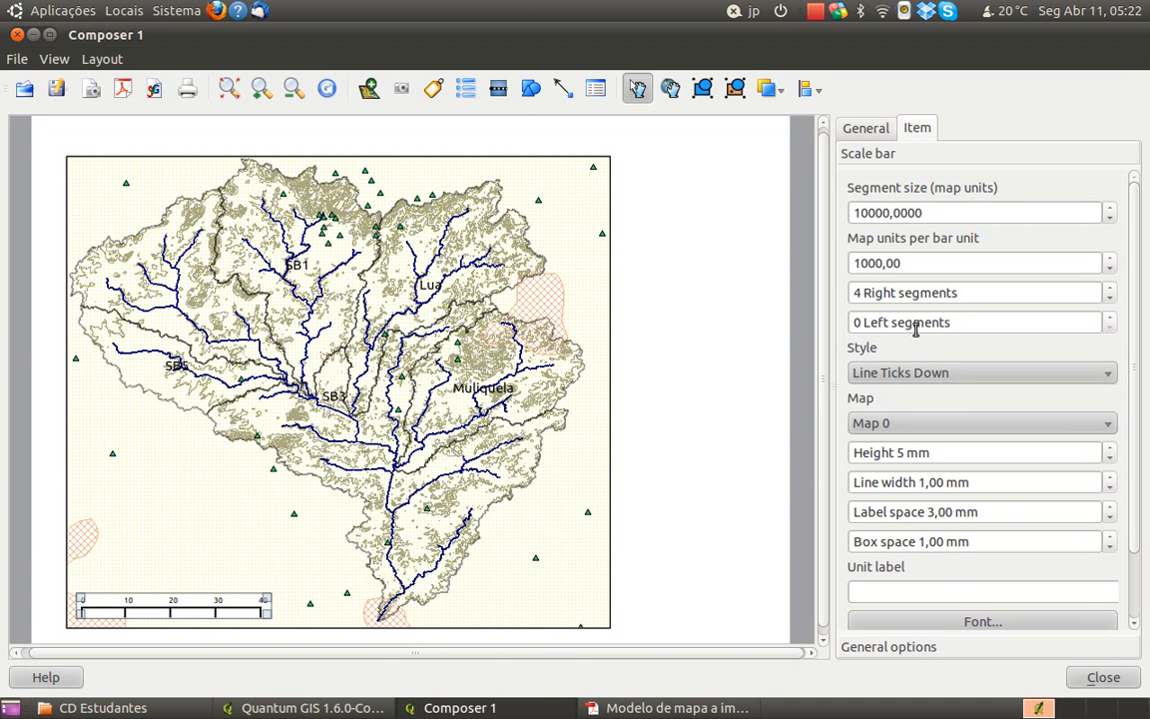
pyautogui.click(854, 372)
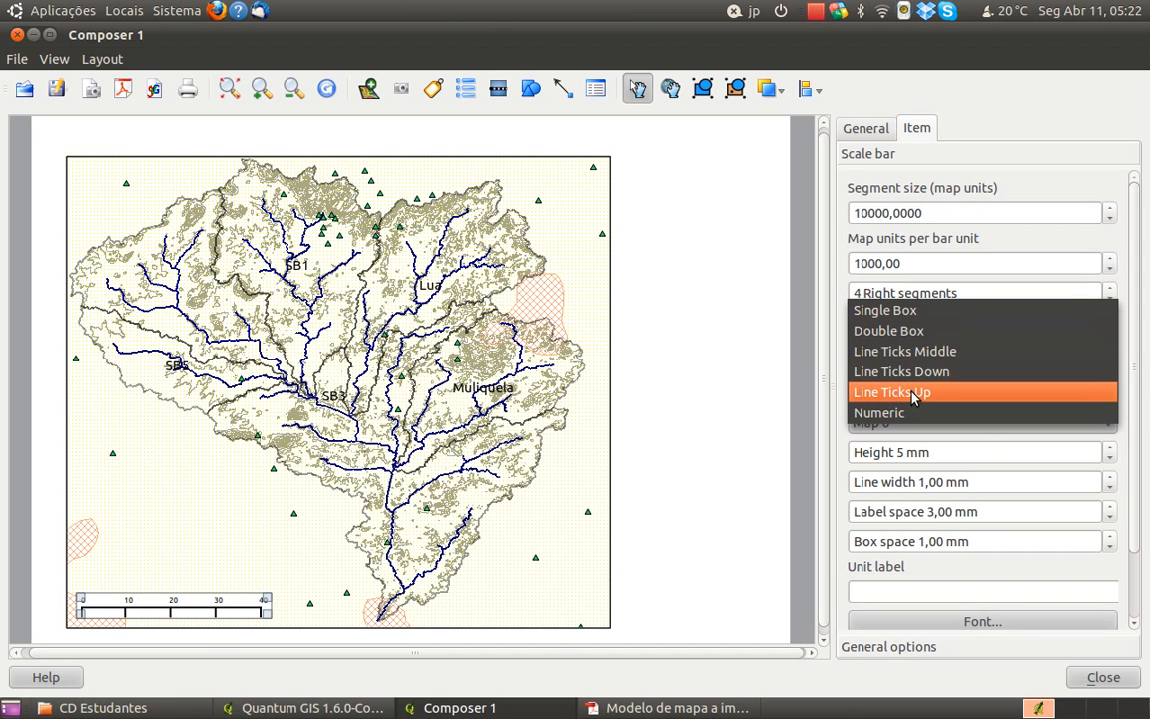
pyautogui.click(915, 400)
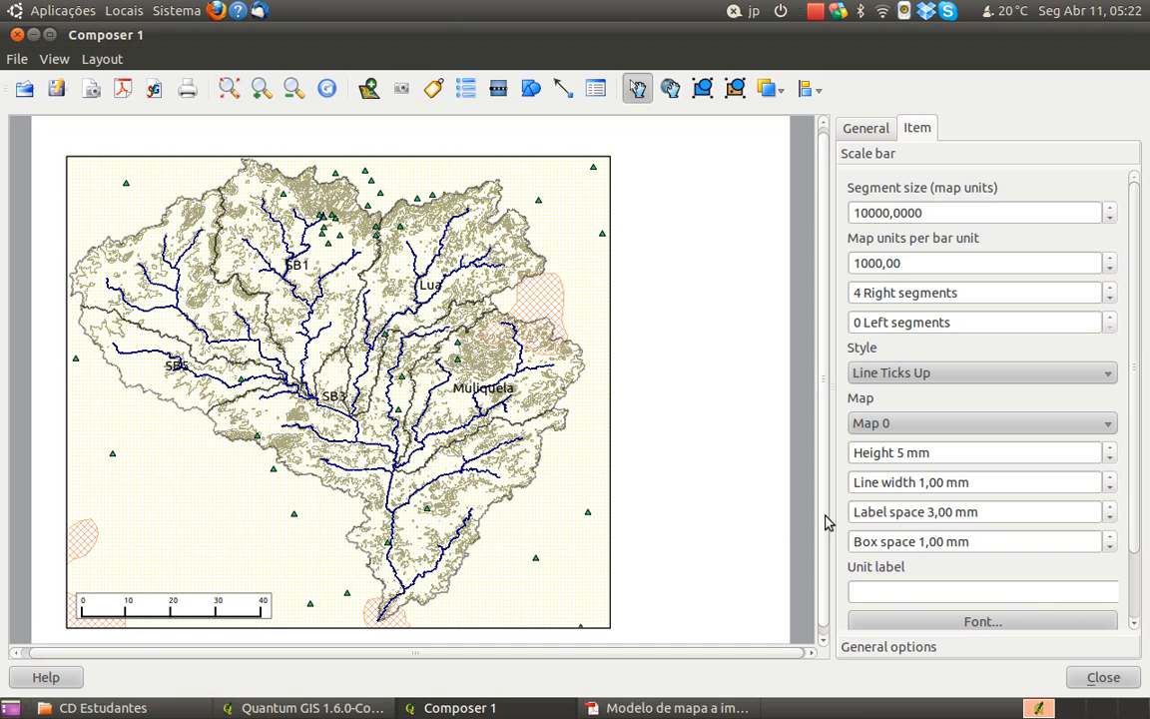
# Set the scale bar's colour to light orange (red 255, green 170, blue 127)
pyautogui.moveTo(1137, 540); pyautogui.dragTo(1109, 598)
pyautogui.click(1098, 576)
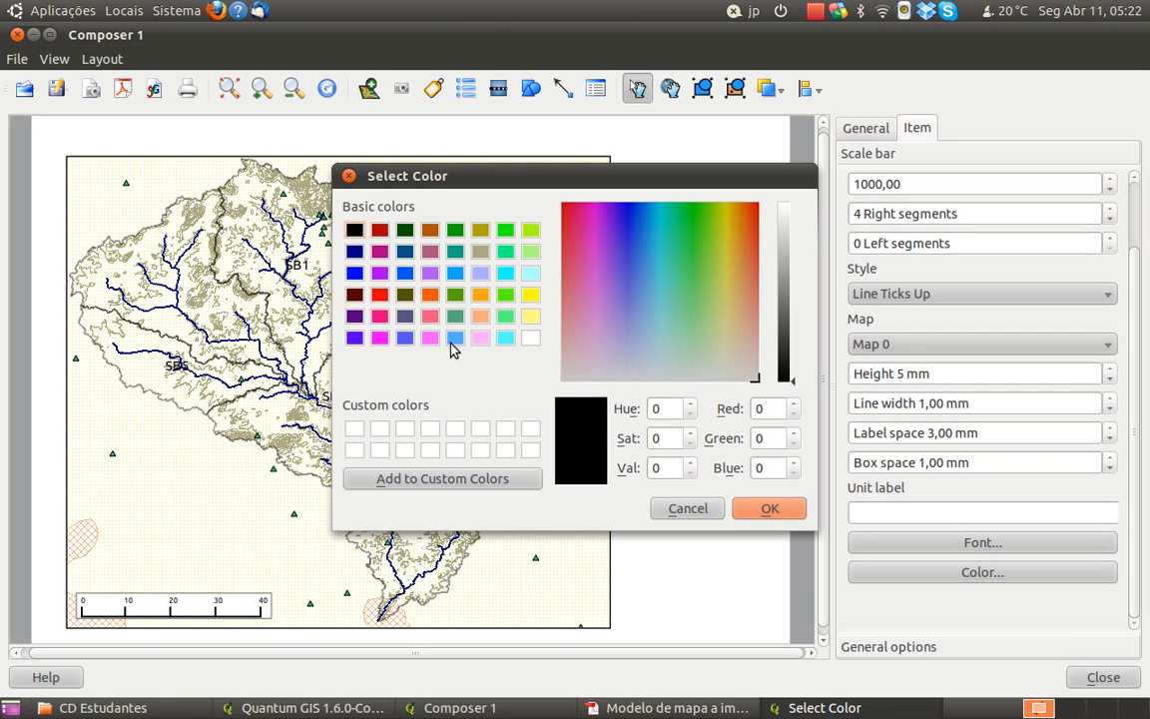
pyautogui.click(480, 317)
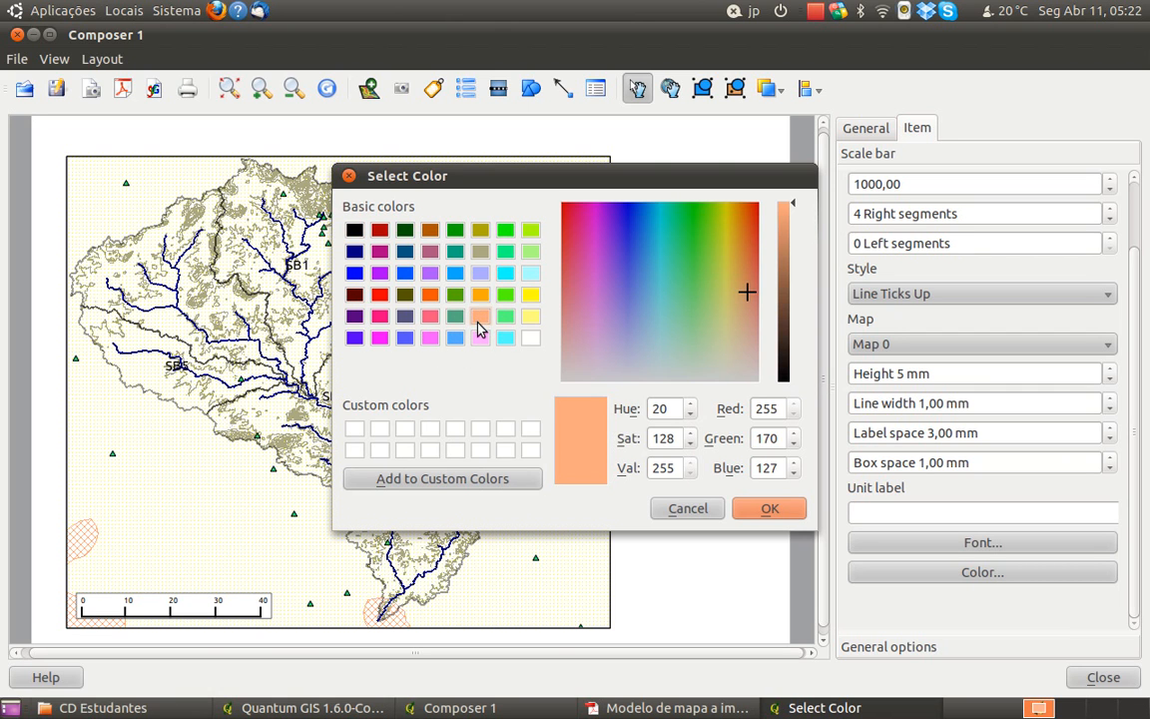
pyautogui.click(765, 515)
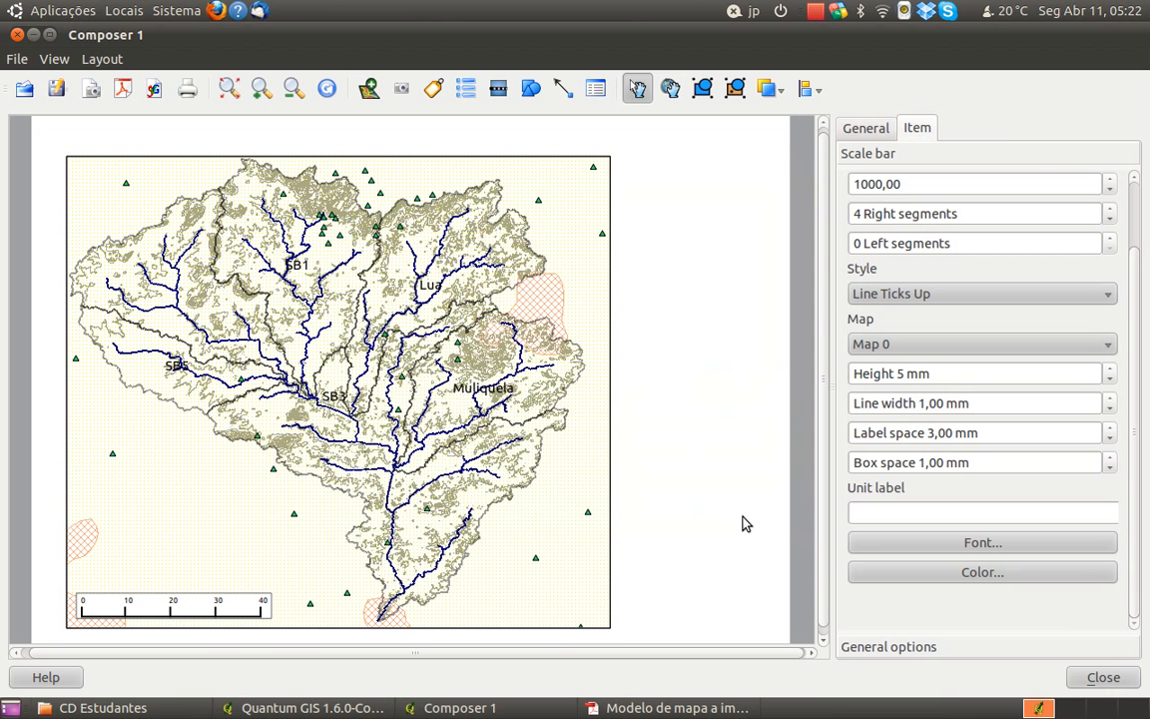
# Look at the scale bar's font settings and its frame colour choices
pyautogui.click(926, 549)
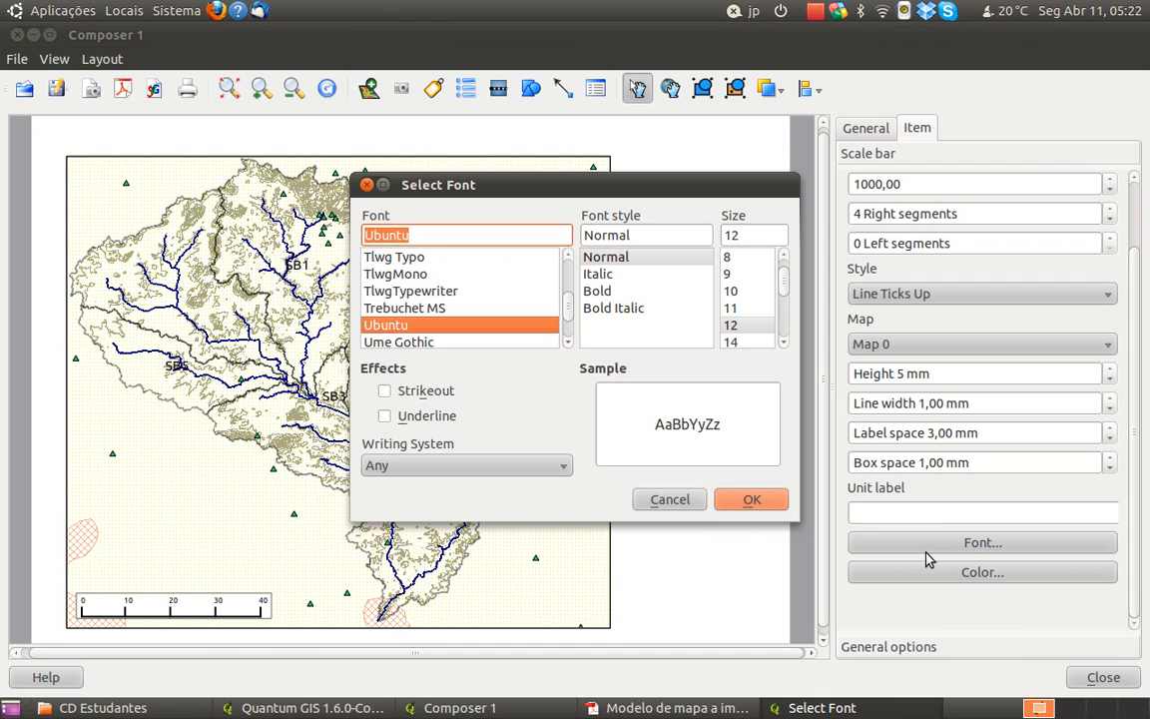
pyautogui.click(670, 500)
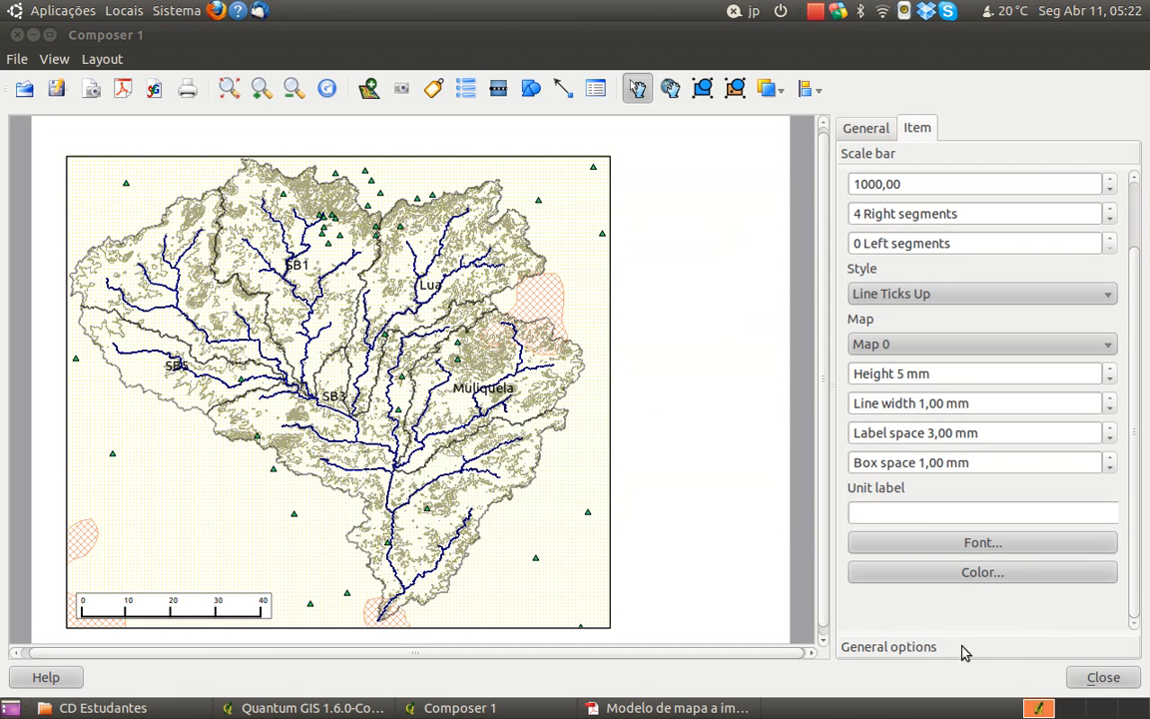
pyautogui.click(1028, 647)
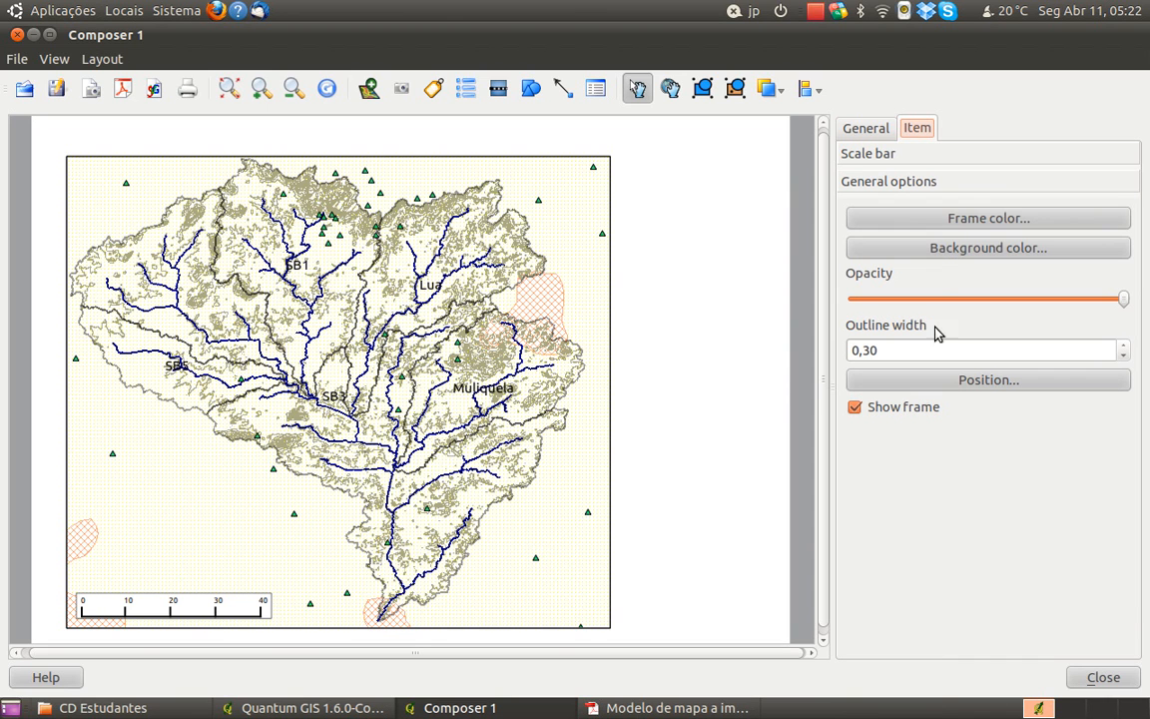
pyautogui.click(957, 223)
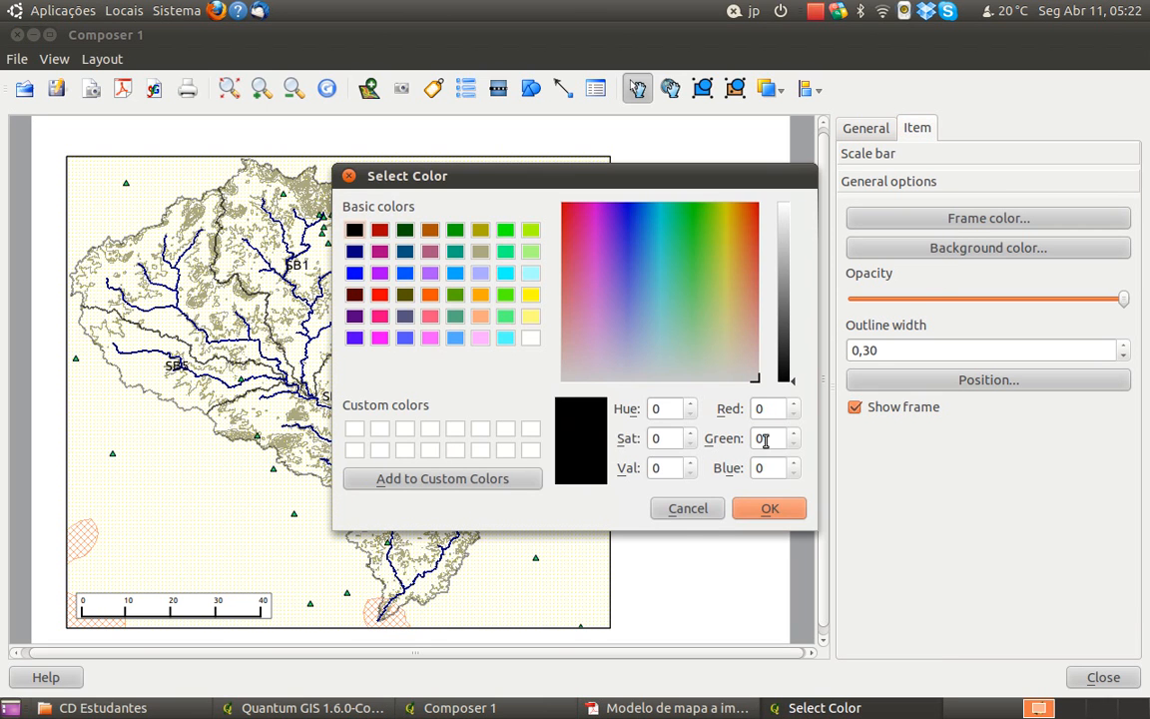
pyautogui.click(693, 511)
# Reduce the scale bar's background opacity to the minimum and hide its frame
pyautogui.moveTo(1123, 299); pyautogui.dragTo(844, 322)
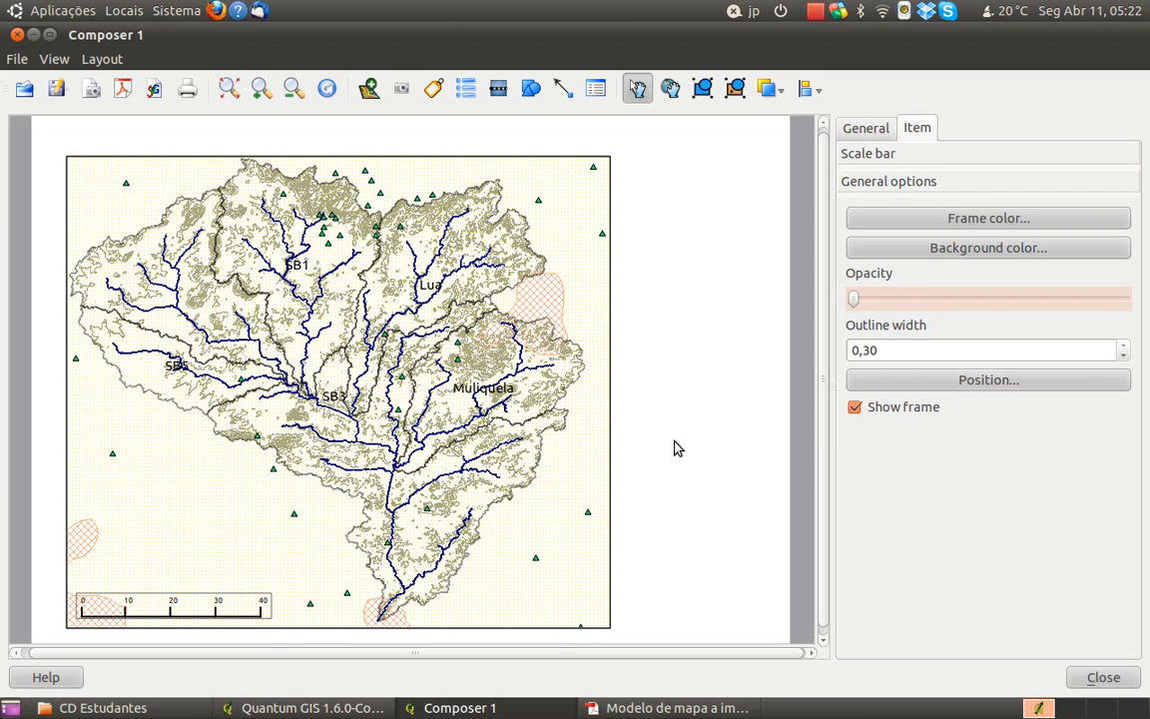
pyautogui.click(919, 225)
pyautogui.press('Escape')
pyautogui.click(914, 226)
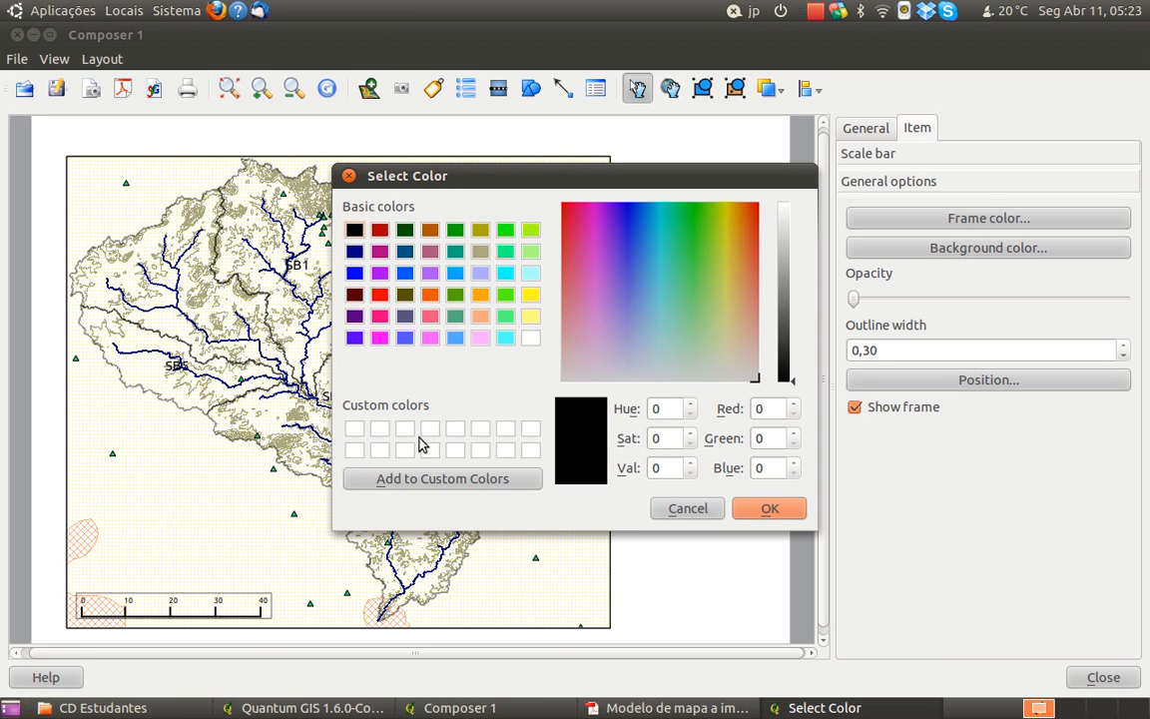
pyautogui.click(688, 510)
pyautogui.click(855, 407)
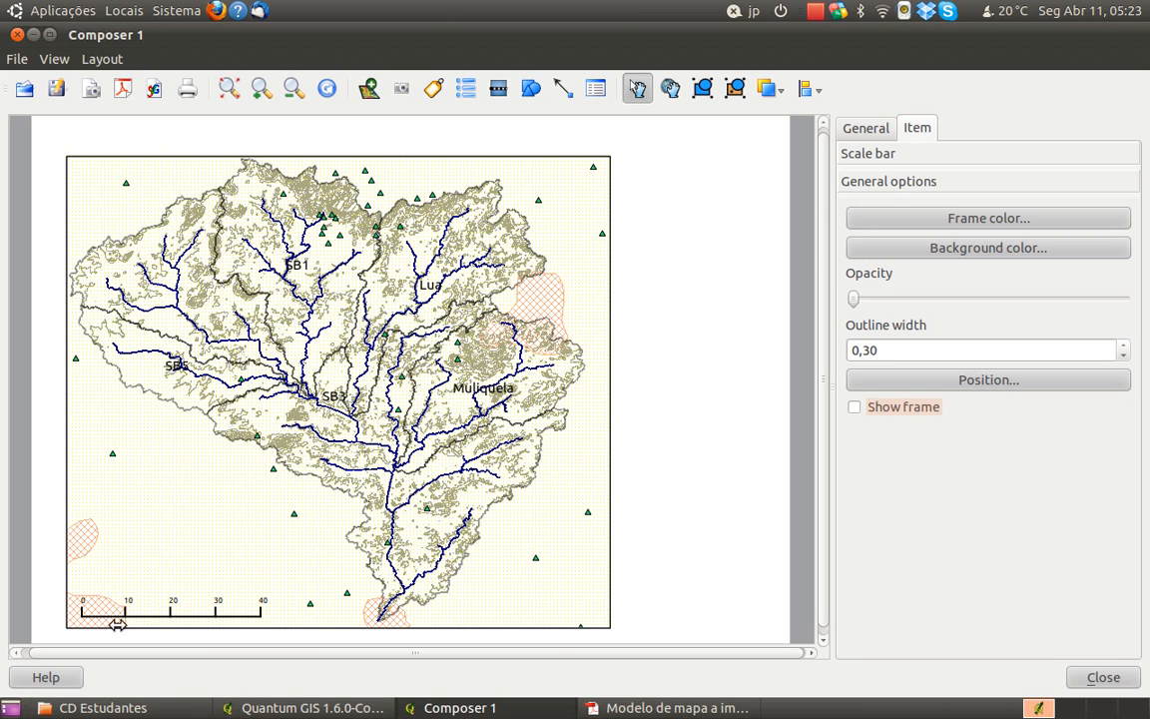
# Move the scale bar slightly higher, above the hatched area in the map's lower-left corner
pyautogui.click(168, 615)
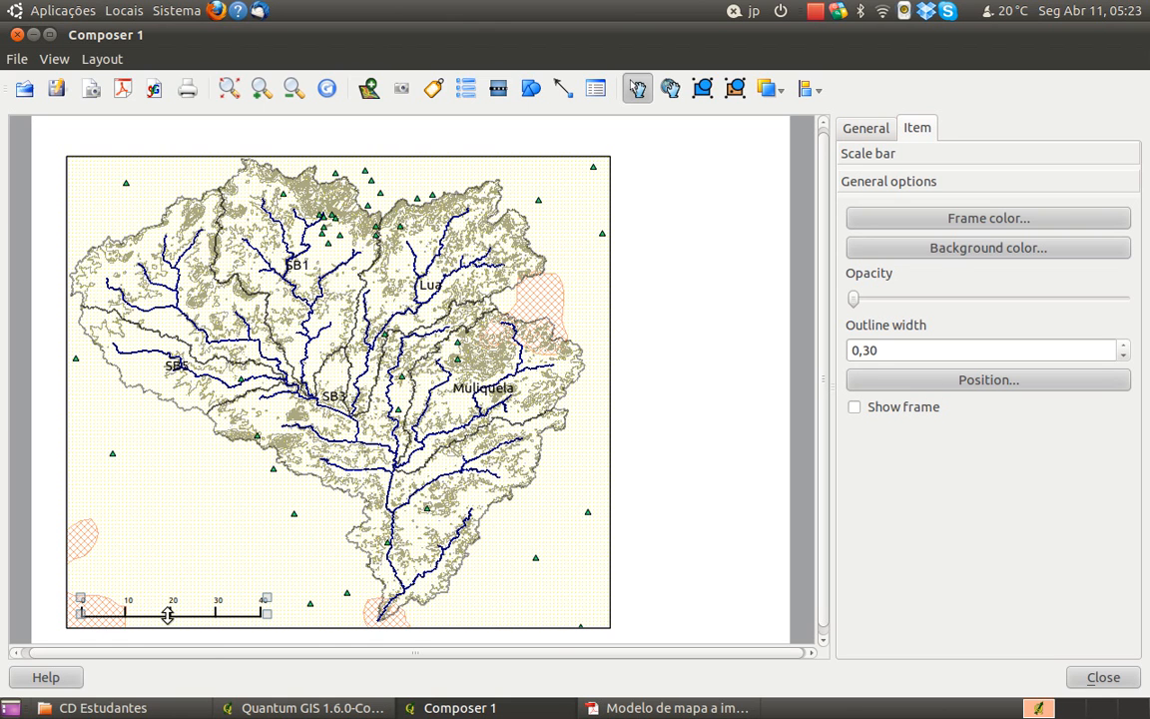
pyautogui.moveTo(169, 607); pyautogui.dragTo(169, 586)
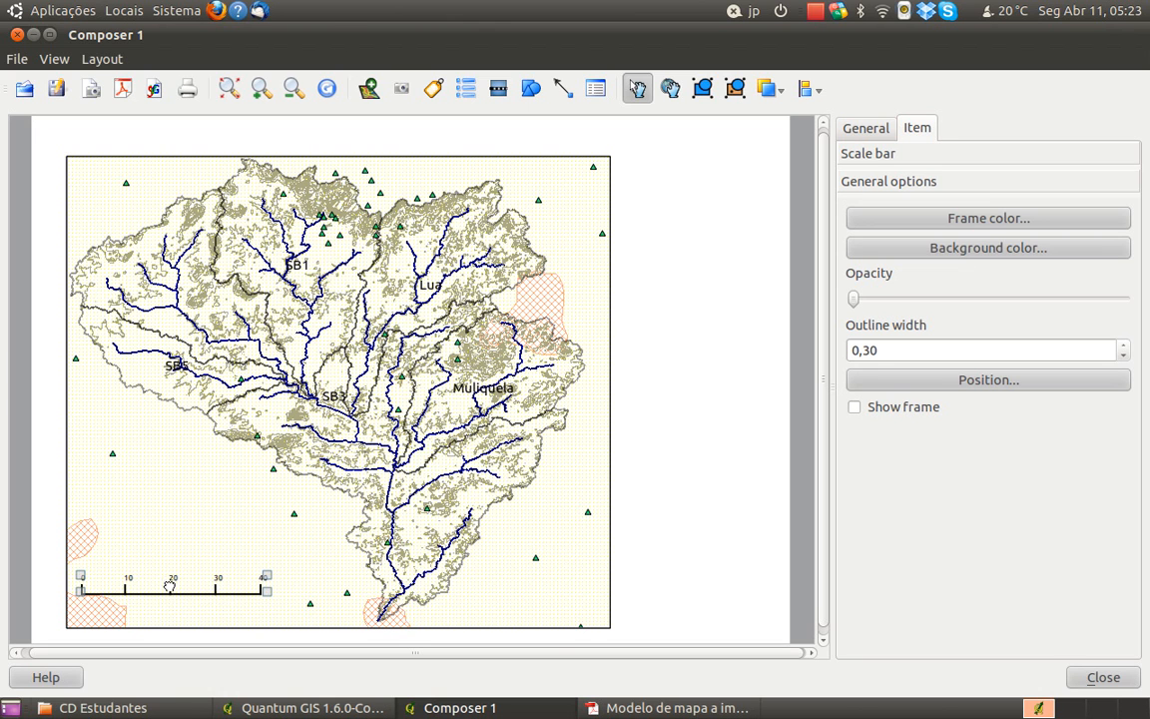
pyautogui.click(688, 596)
# Add a second scale bar in the blank area of the page beside the lower part of the map
pyautogui.click(500, 90)
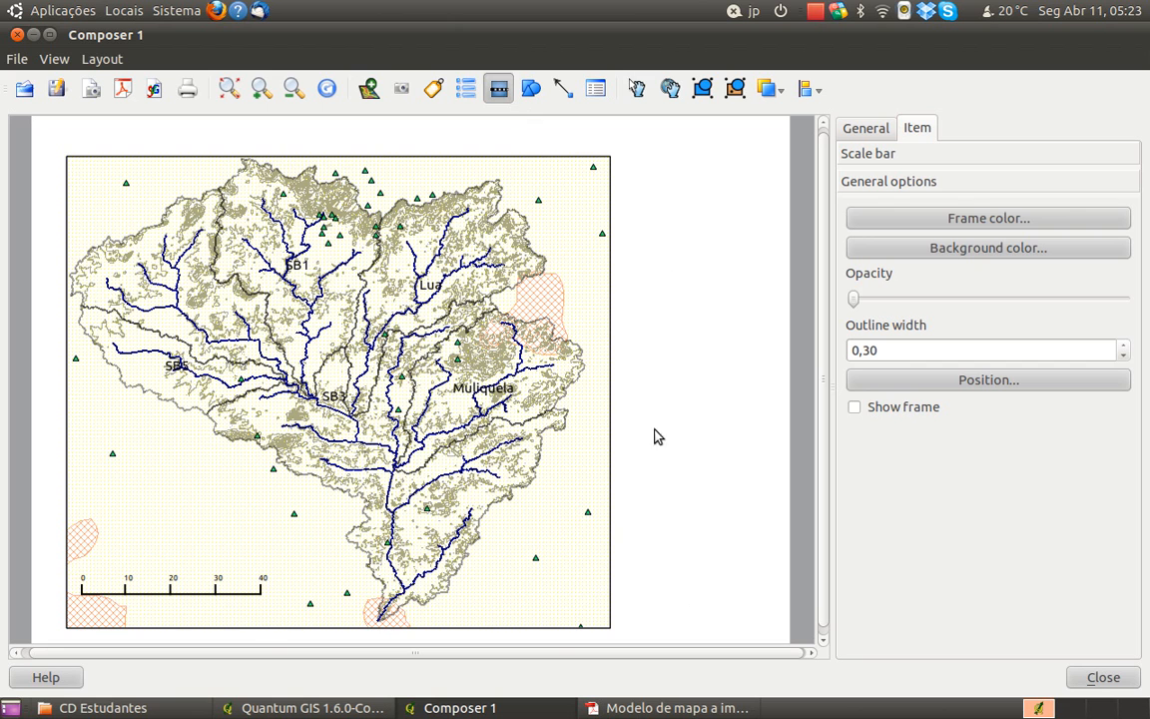
pyautogui.click(642, 552)
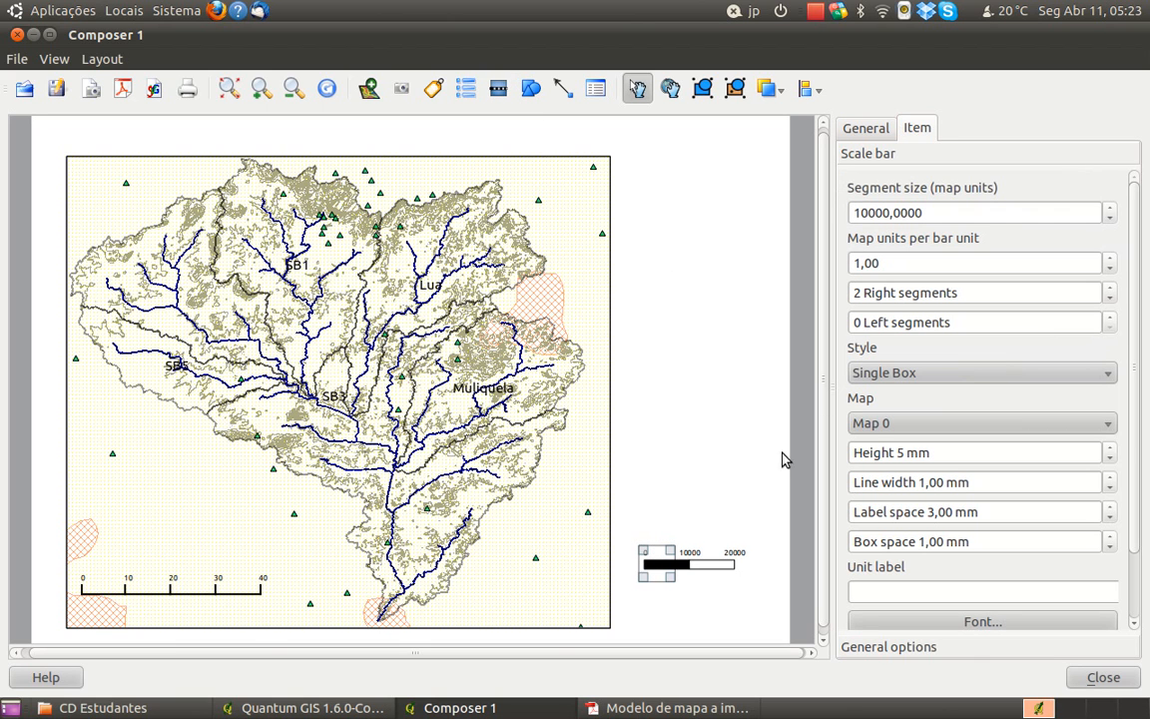
# Change the second scale bar's style to Numeric and move it beneath the first scale bar in the map's lower-left corner
pyautogui.click(955, 373)
pyautogui.click(955, 469)
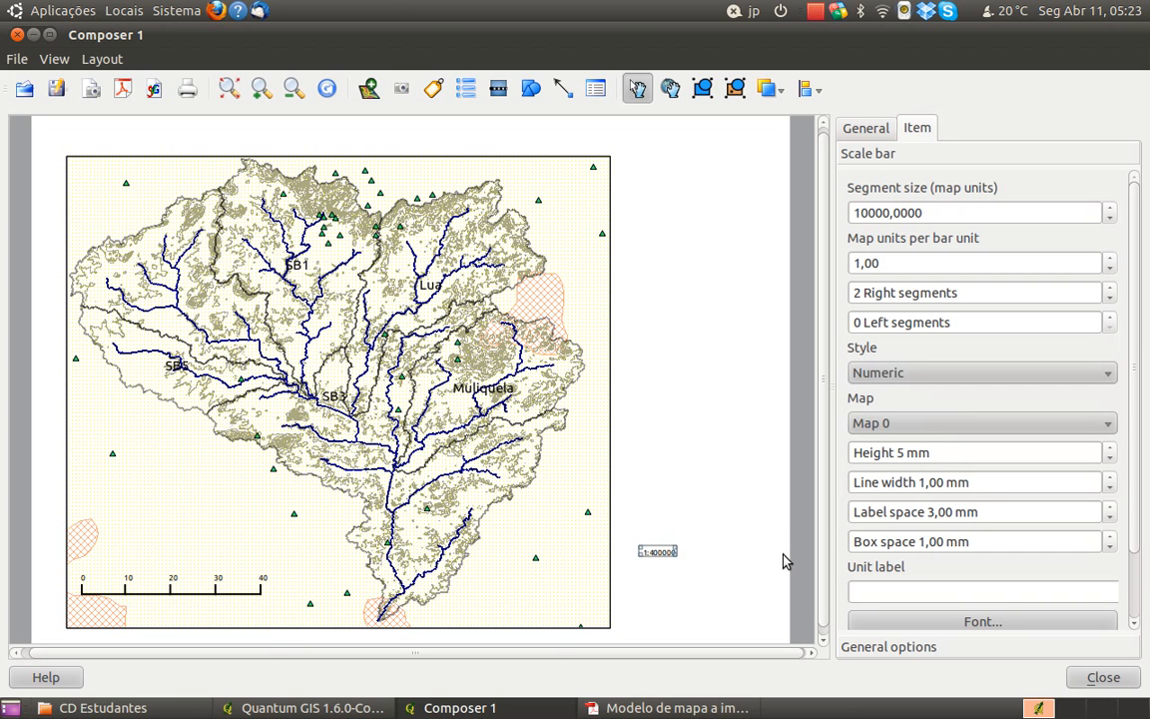
pyautogui.click(662, 552)
pyautogui.moveTo(657, 552); pyautogui.dragTo(165, 603)
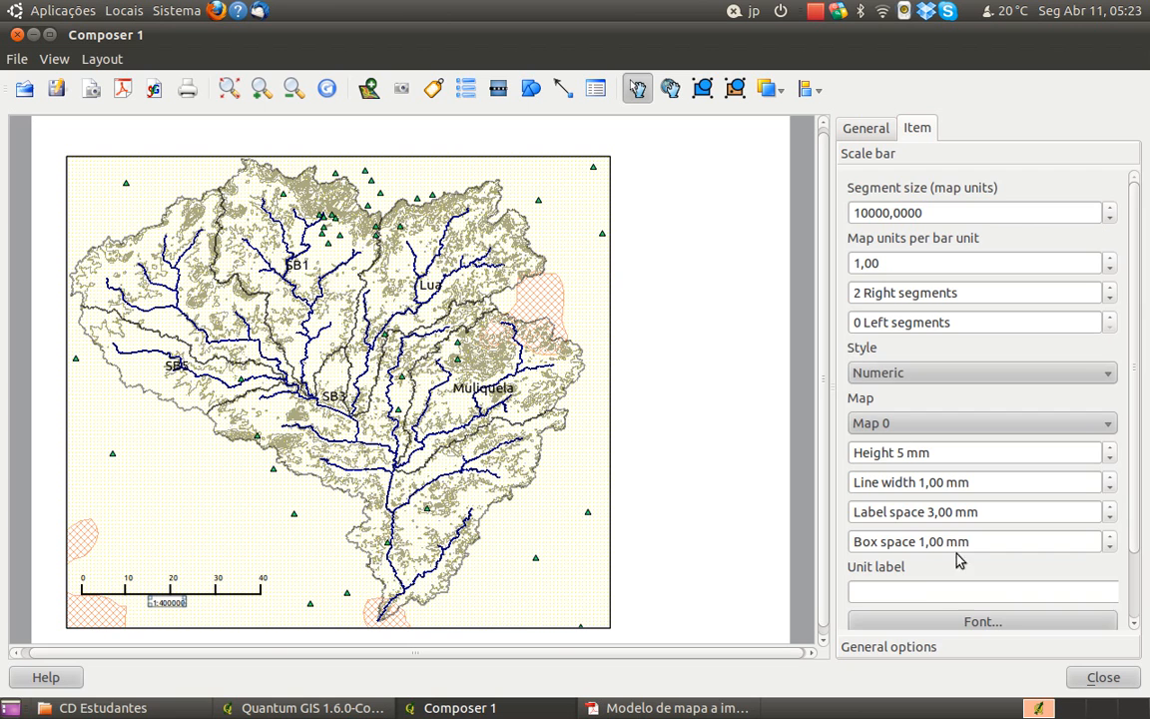
# Try font size 14 on the numeric scale and restore it to 12
pyautogui.click(967, 647)
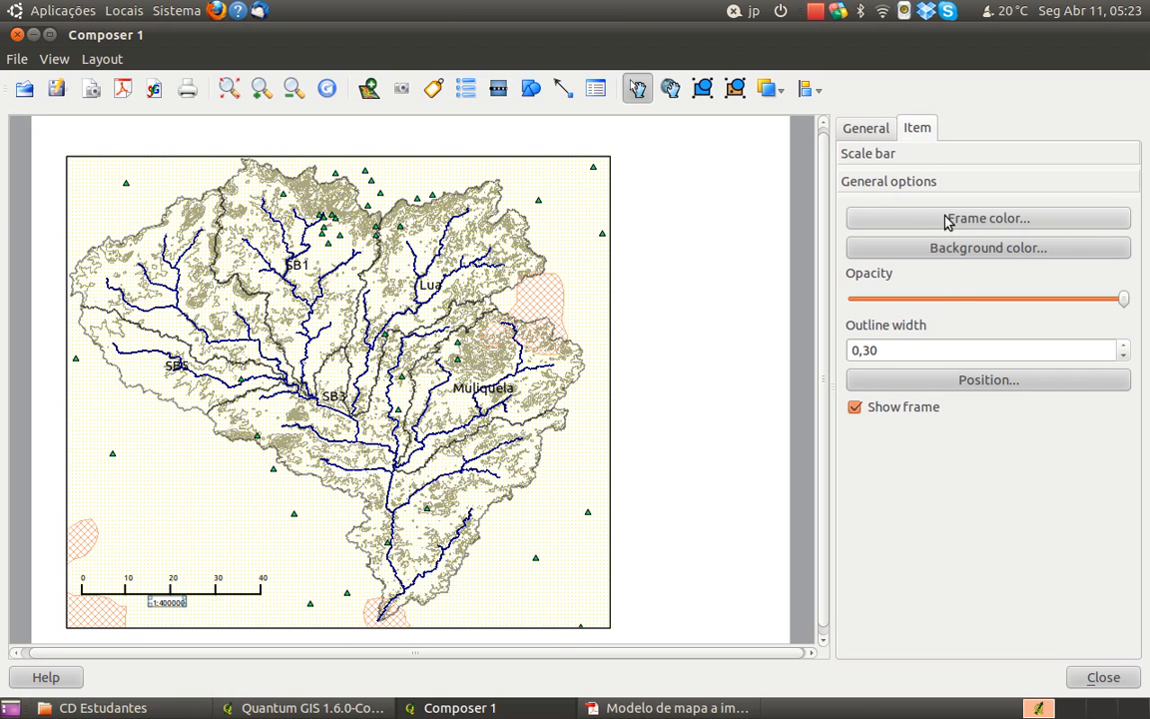
pyautogui.click(901, 155)
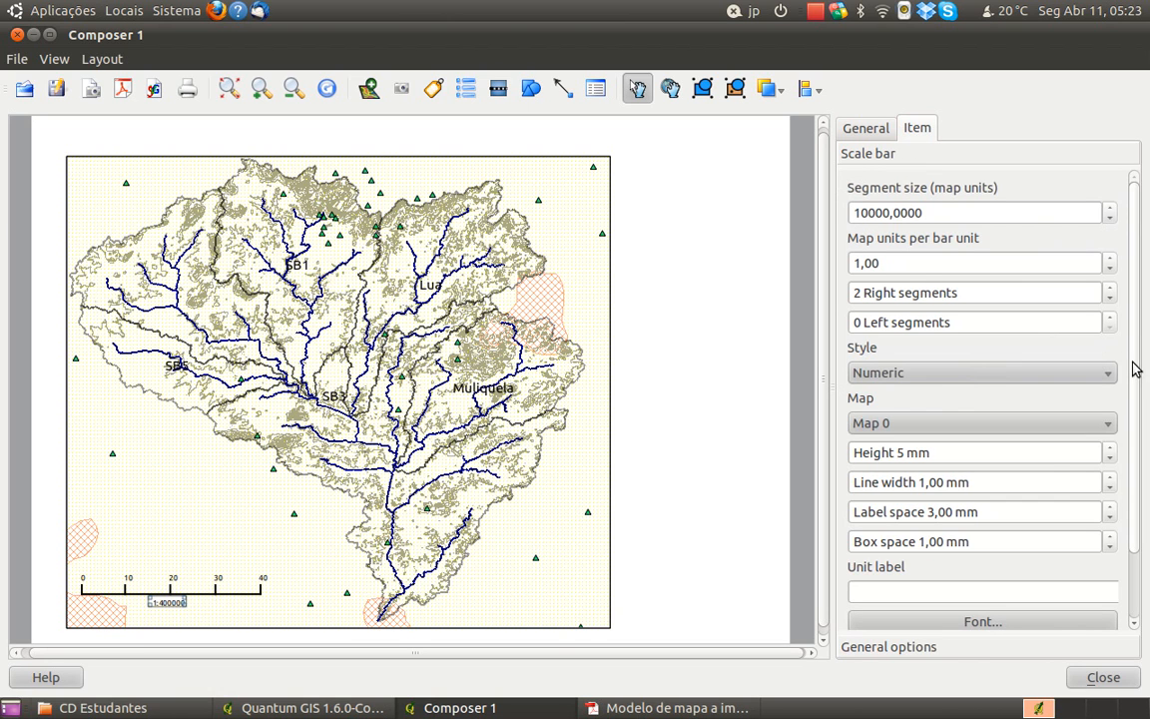
pyautogui.moveTo(1132, 367); pyautogui.dragTo(1135, 493)
pyautogui.click(1069, 542)
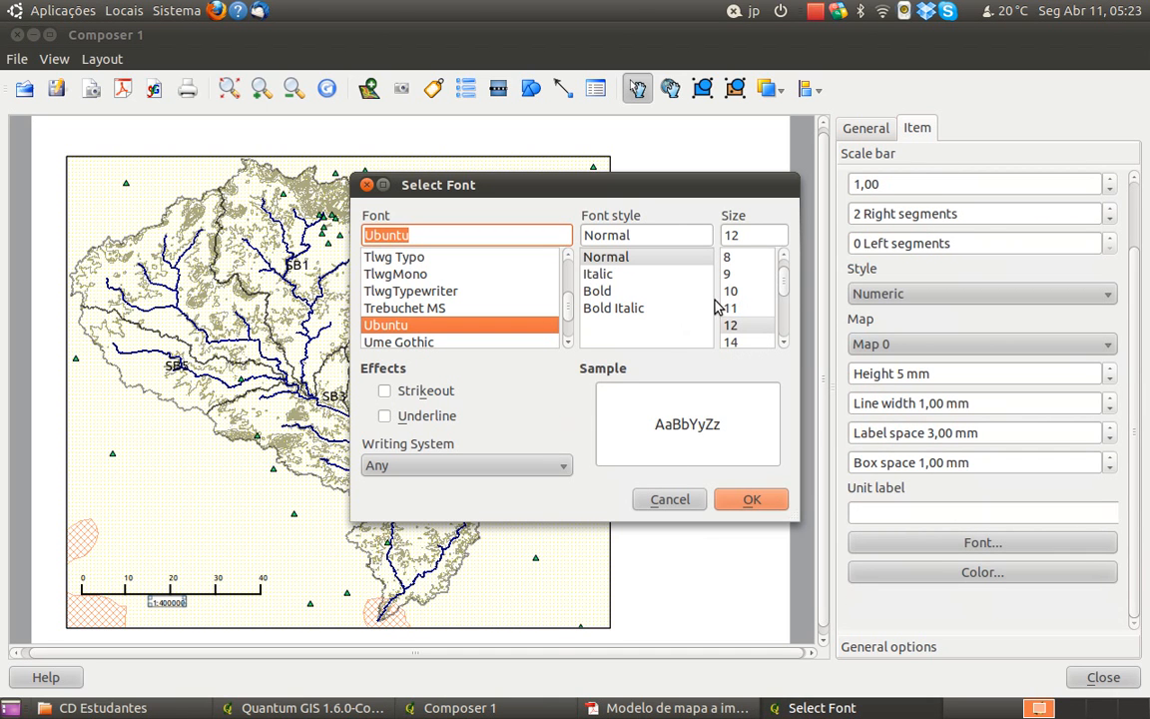
pyautogui.click(767, 342)
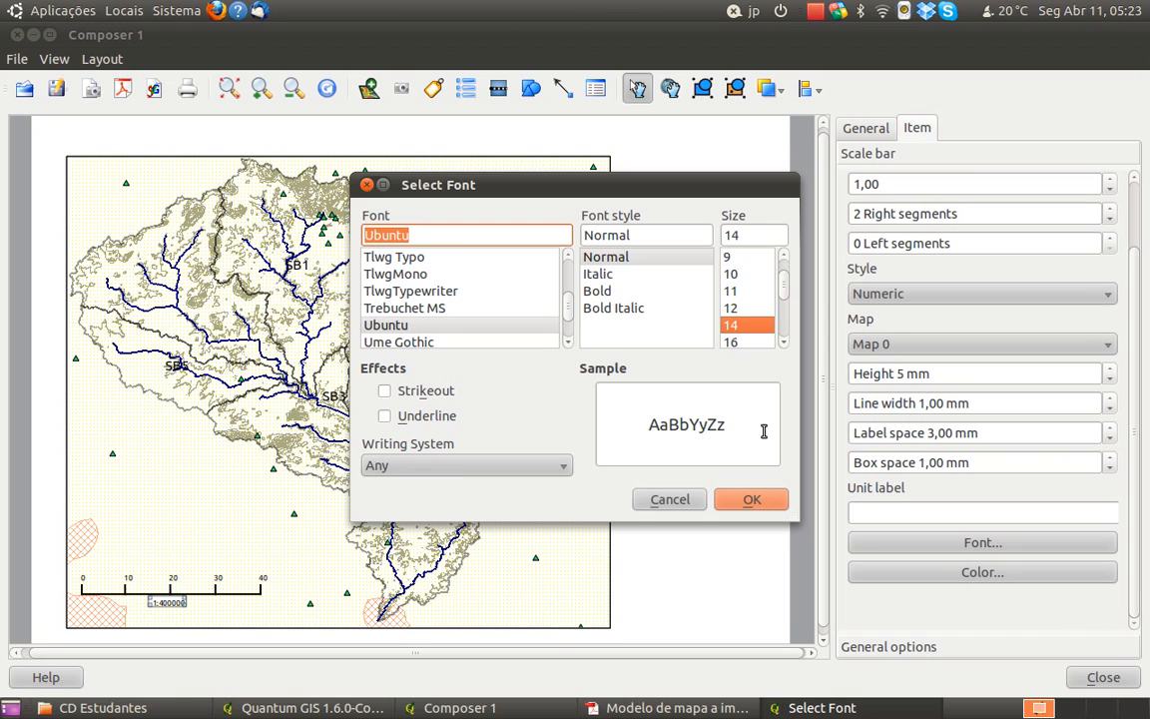
pyautogui.click(750, 500)
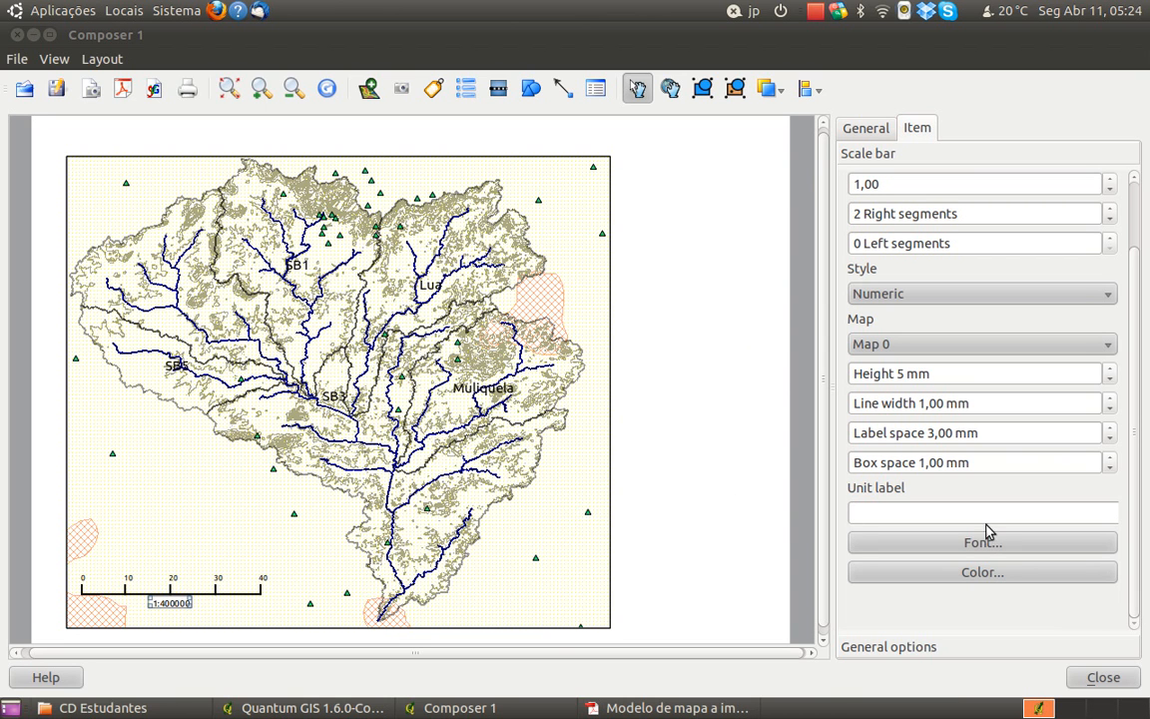
pyautogui.click(1016, 546)
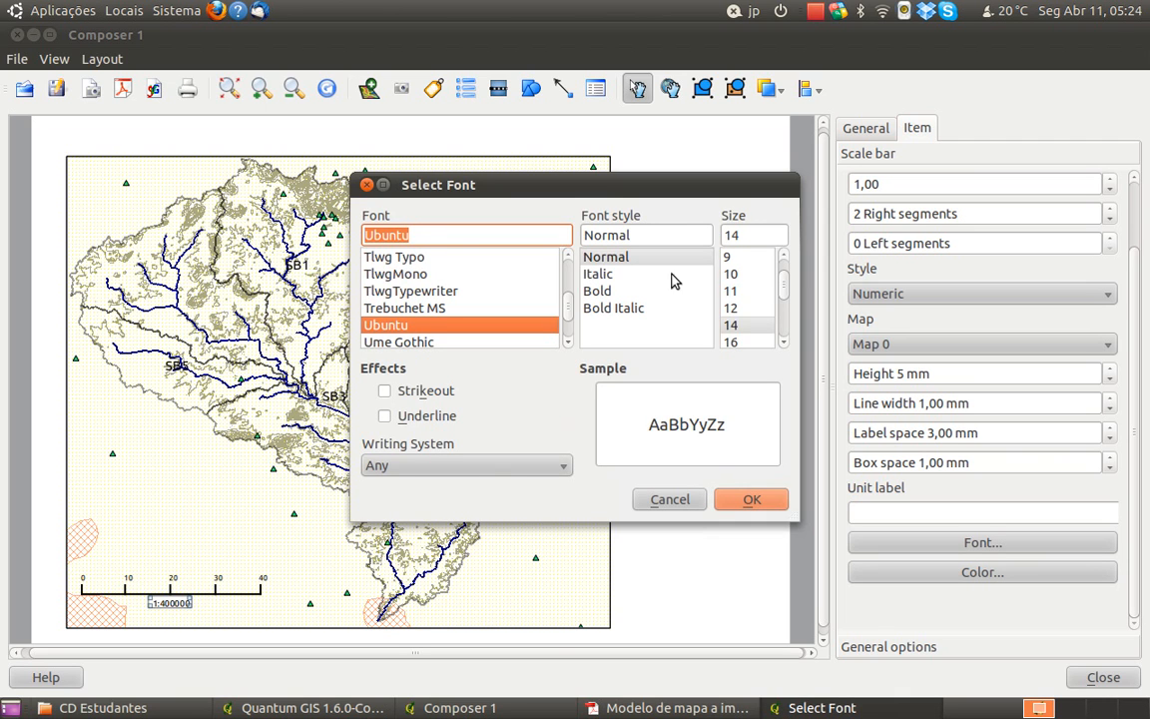
pyautogui.click(732, 308)
pyautogui.click(749, 499)
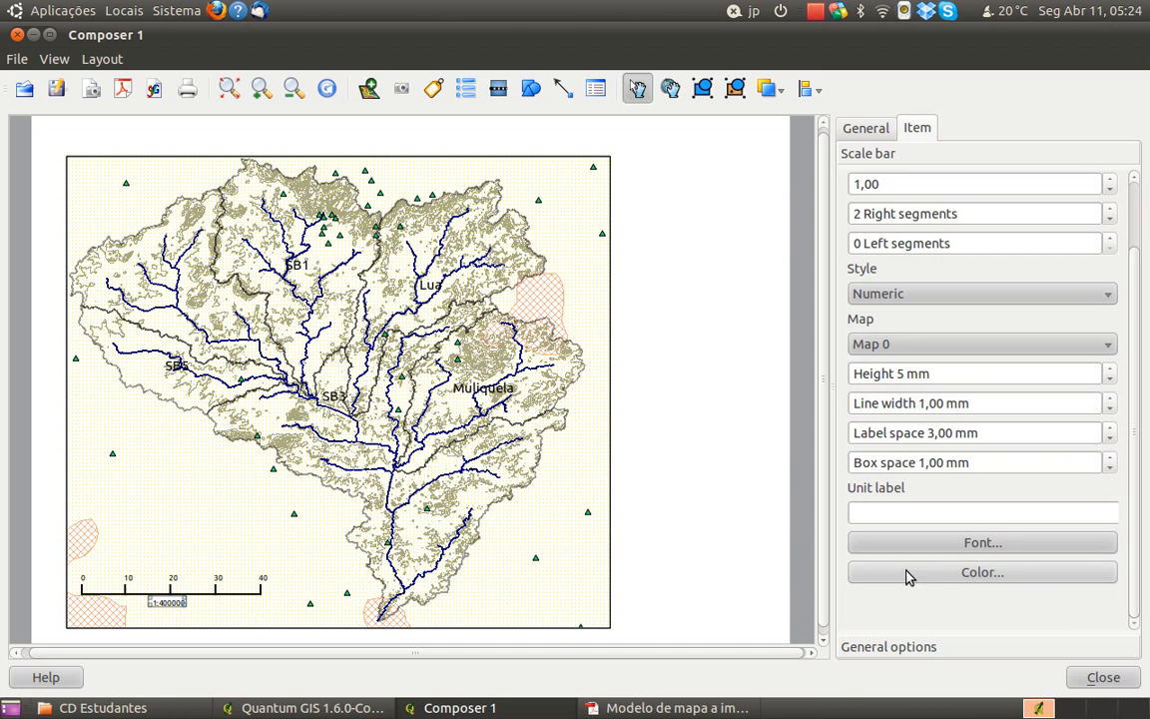
# Hide the numeric scale's frame and reduce its background opacity to the minimum
pyautogui.click(925, 646)
pyautogui.click(894, 406)
pyautogui.moveTo(1119, 305); pyautogui.dragTo(811, 318)
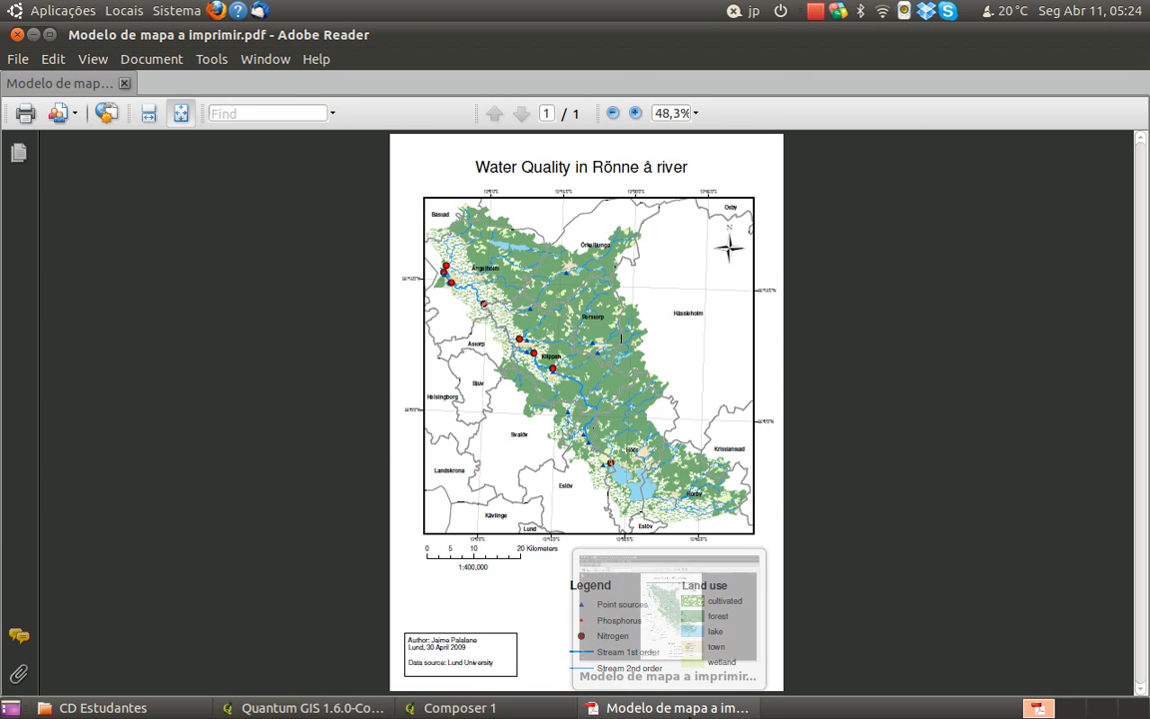
# Add a label in the blank strip above the map and widen it to span the middle of the map's width
pyautogui.click(627, 687)
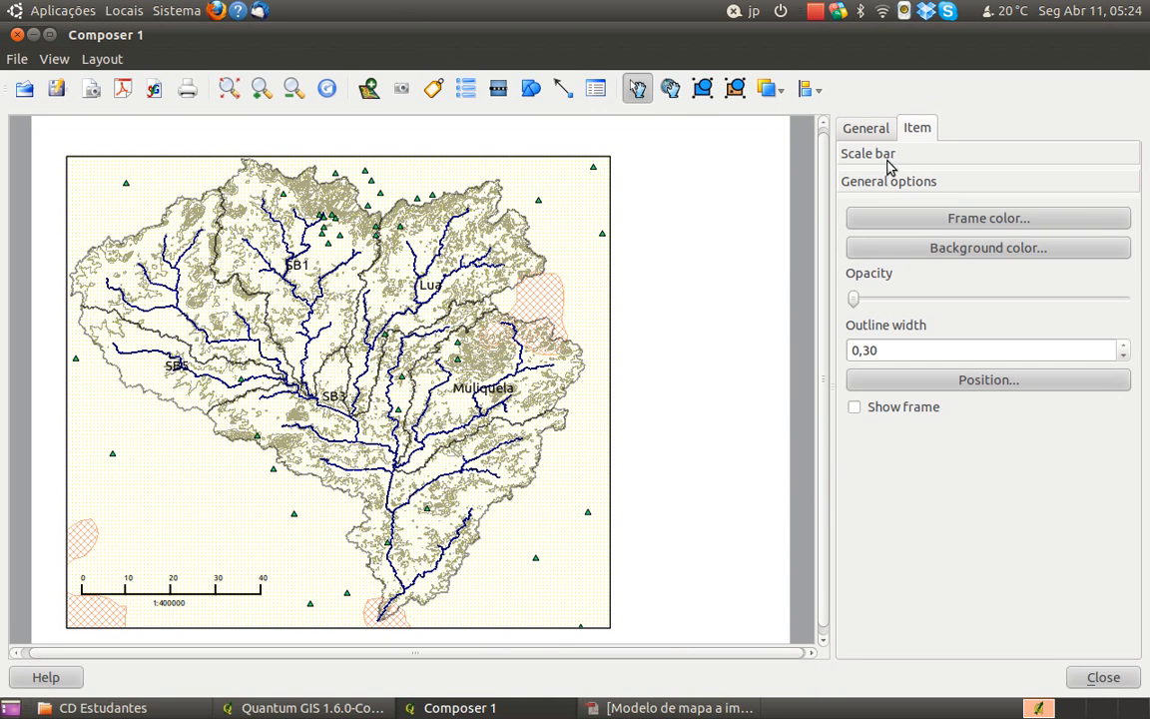
pyautogui.click(778, 126)
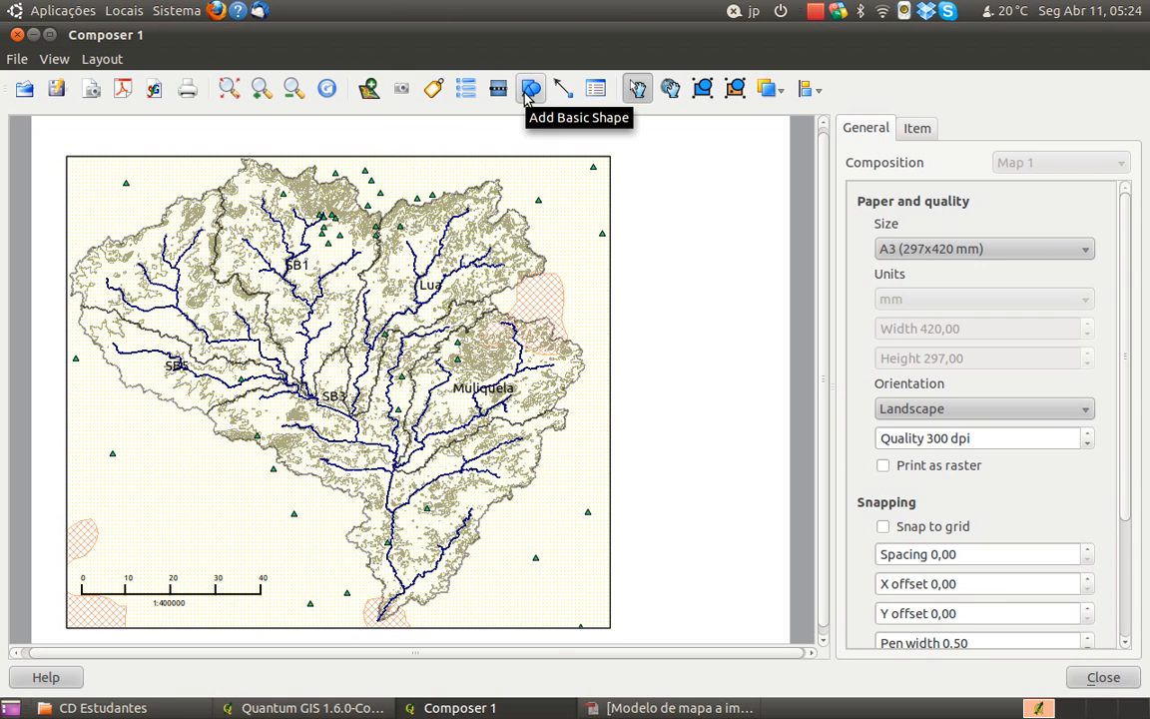
pyautogui.click(429, 90)
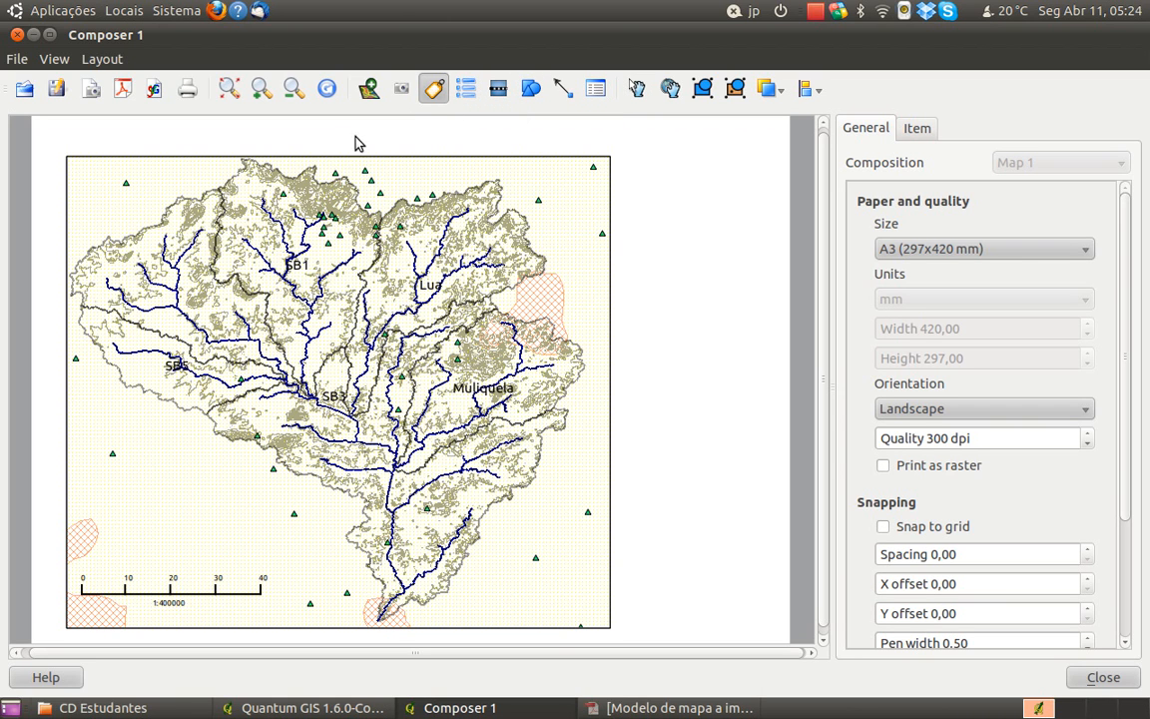
pyautogui.click(237, 138)
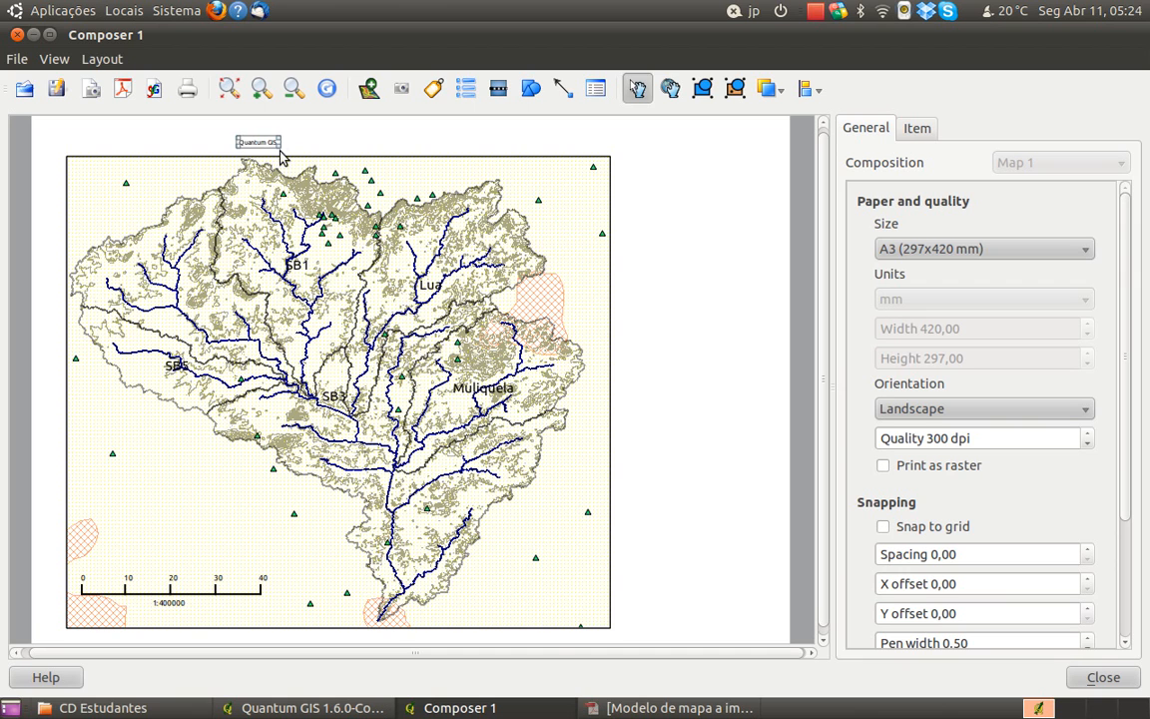
pyautogui.moveTo(275, 145); pyautogui.dragTo(555, 154)
pyautogui.moveTo(424, 141)
pyautogui.mouseDown()
pyautogui.moveTo(403, 135)
pyautogui.moveTo(412, 136)
pyautogui.mouseUp()
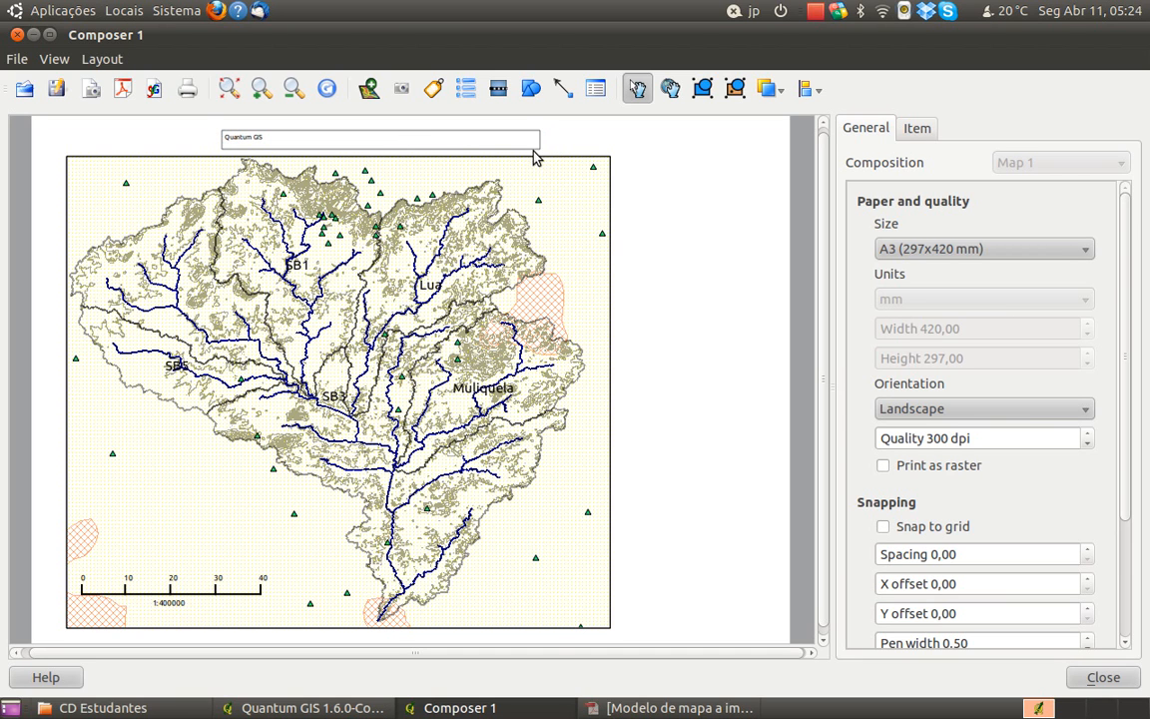
# Replace the label's text with "Bacia Hidrográfica do Rio Lua" and centre it horizontally
pyautogui.click(531, 134)
pyautogui.click(917, 130)
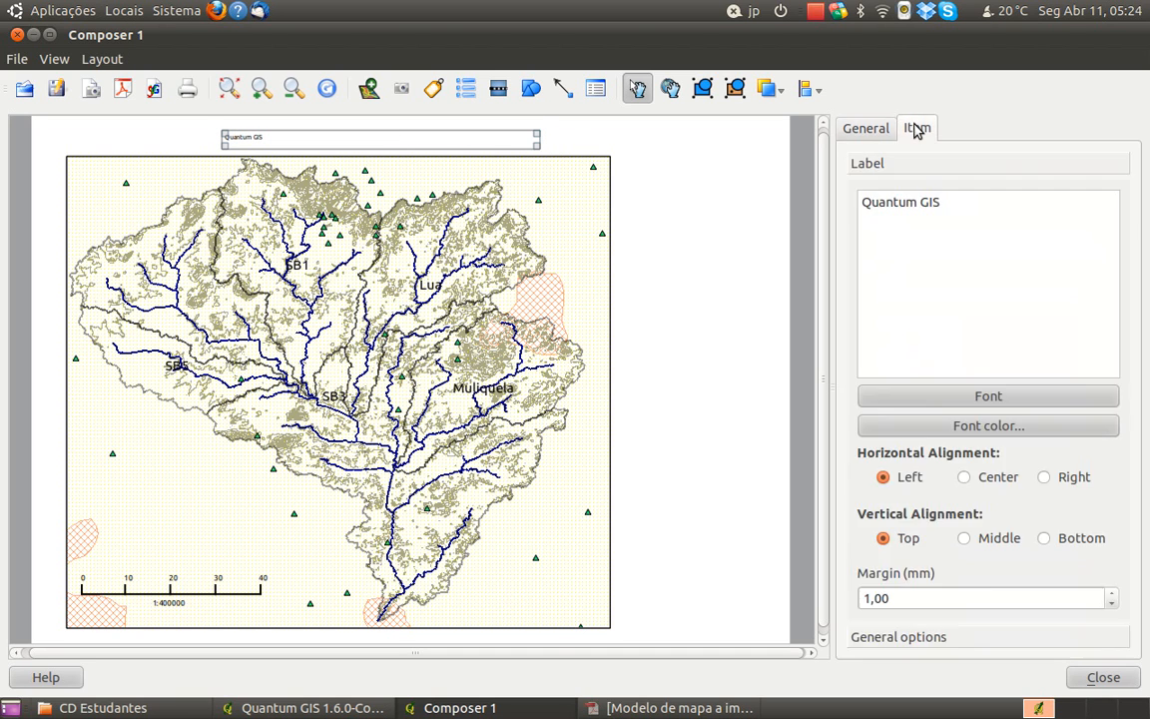
pyautogui.moveTo(949, 199); pyautogui.dragTo(805, 189)
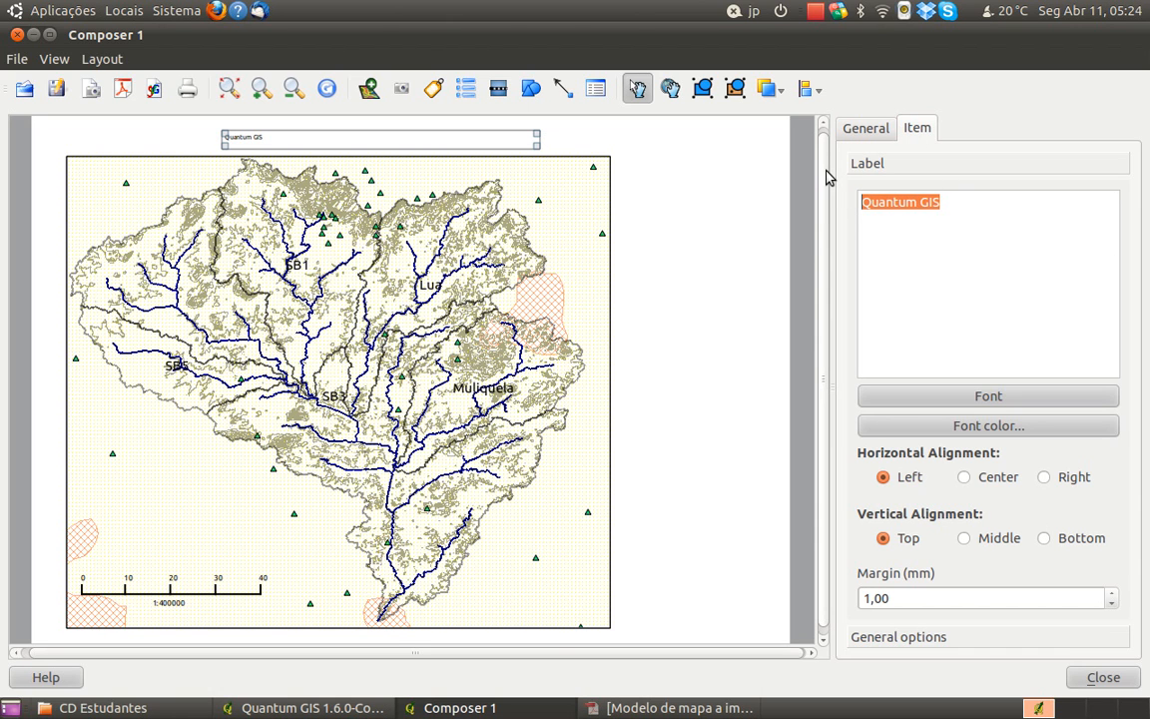
pyautogui.write('Bacia Hidrográfica do Rio Lua')
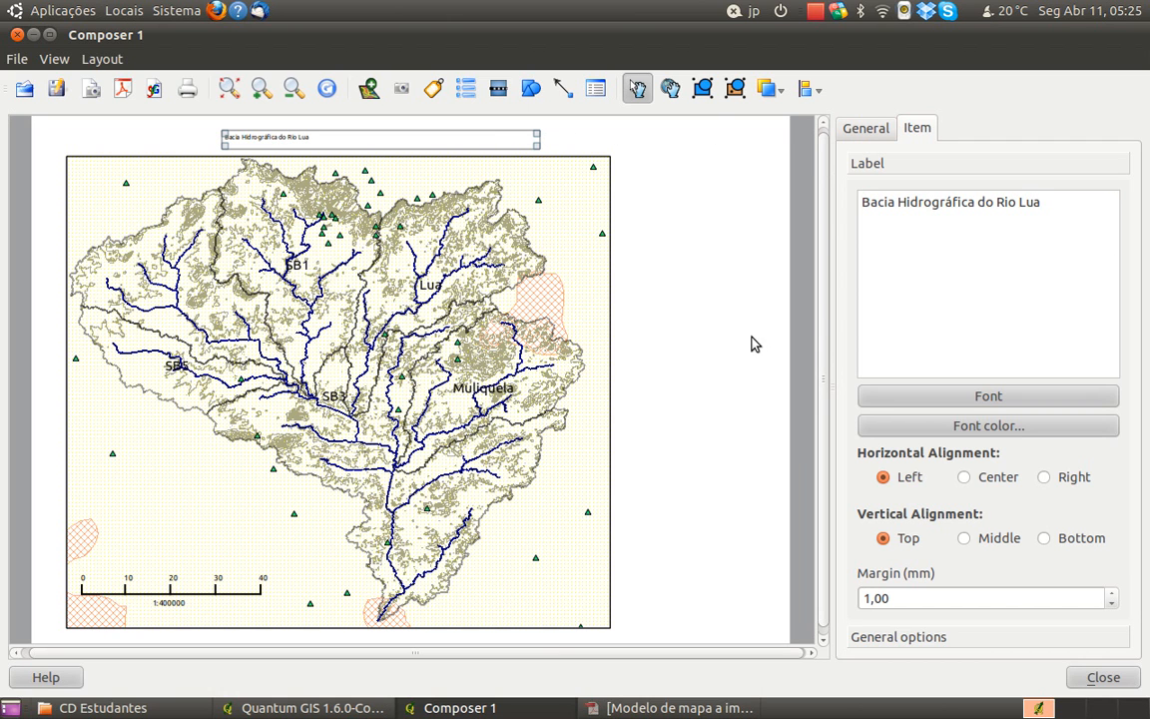
pyautogui.click(996, 479)
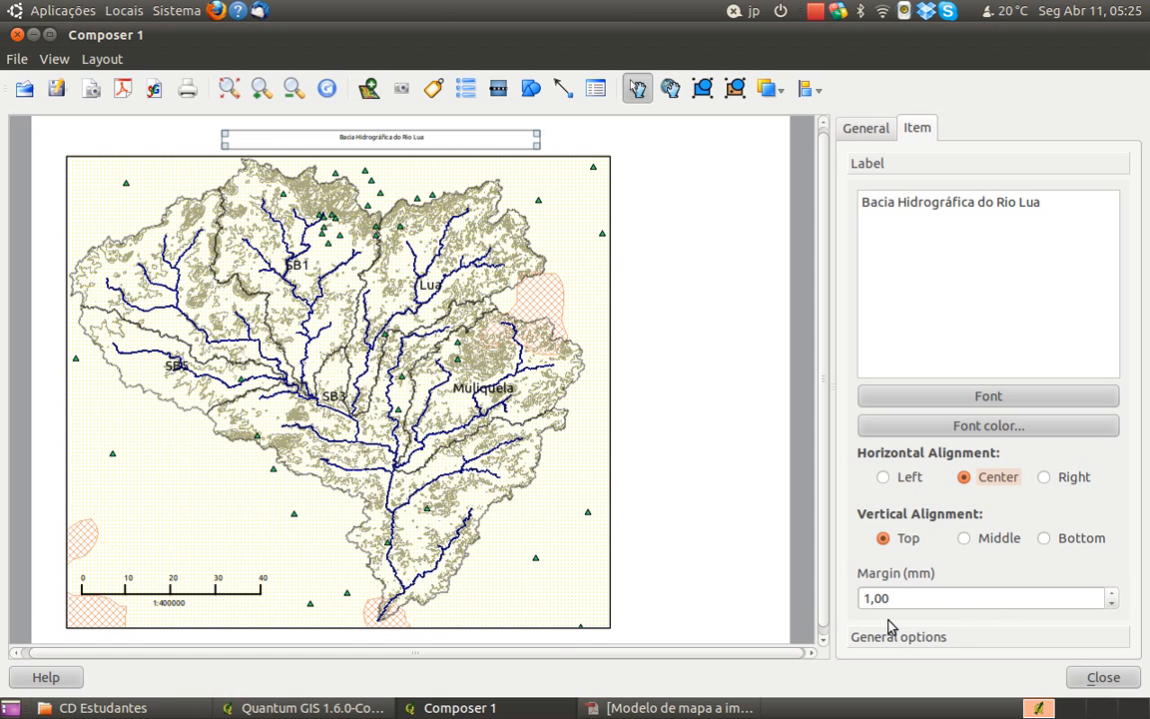
# Look at the title label's frame colour choices without changing them and hide its frame
pyautogui.click(1008, 639)
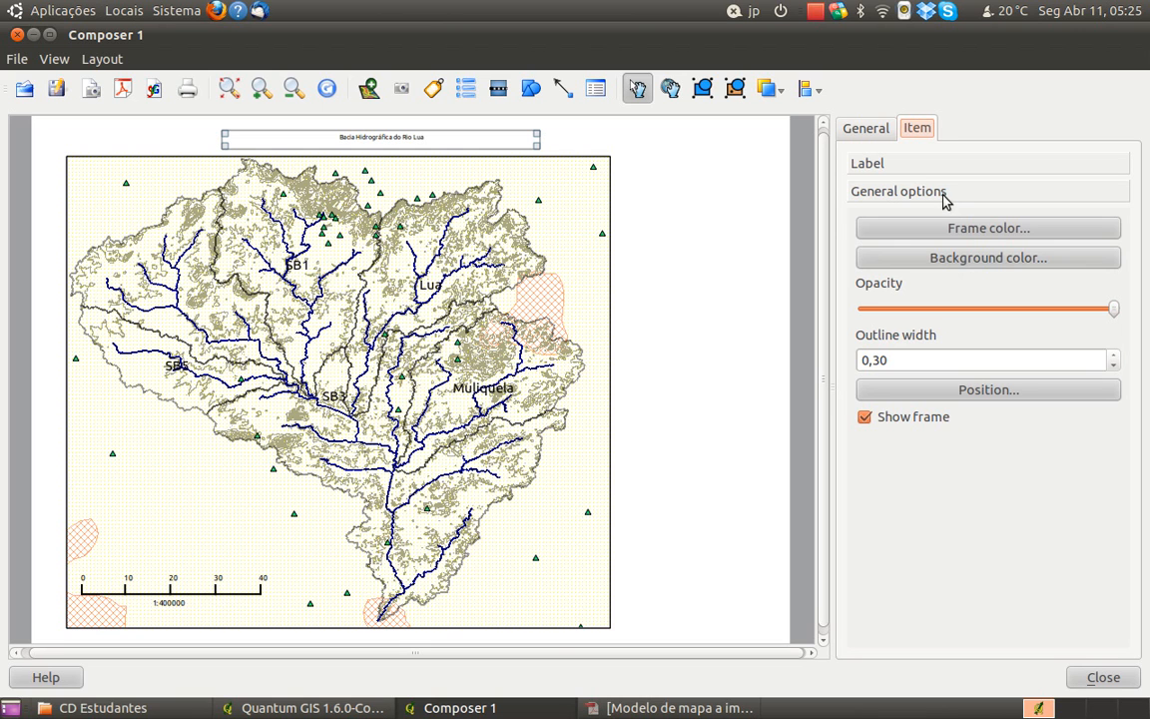
pyautogui.click(983, 233)
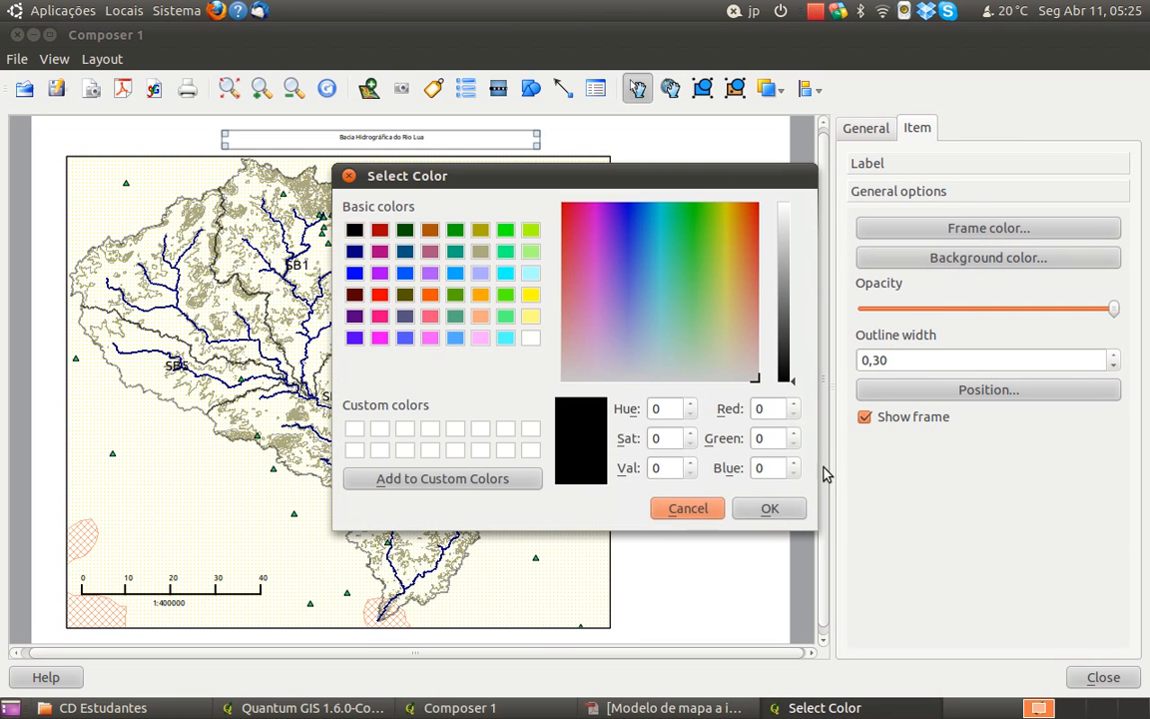
pyautogui.click(713, 516)
pyautogui.click(878, 424)
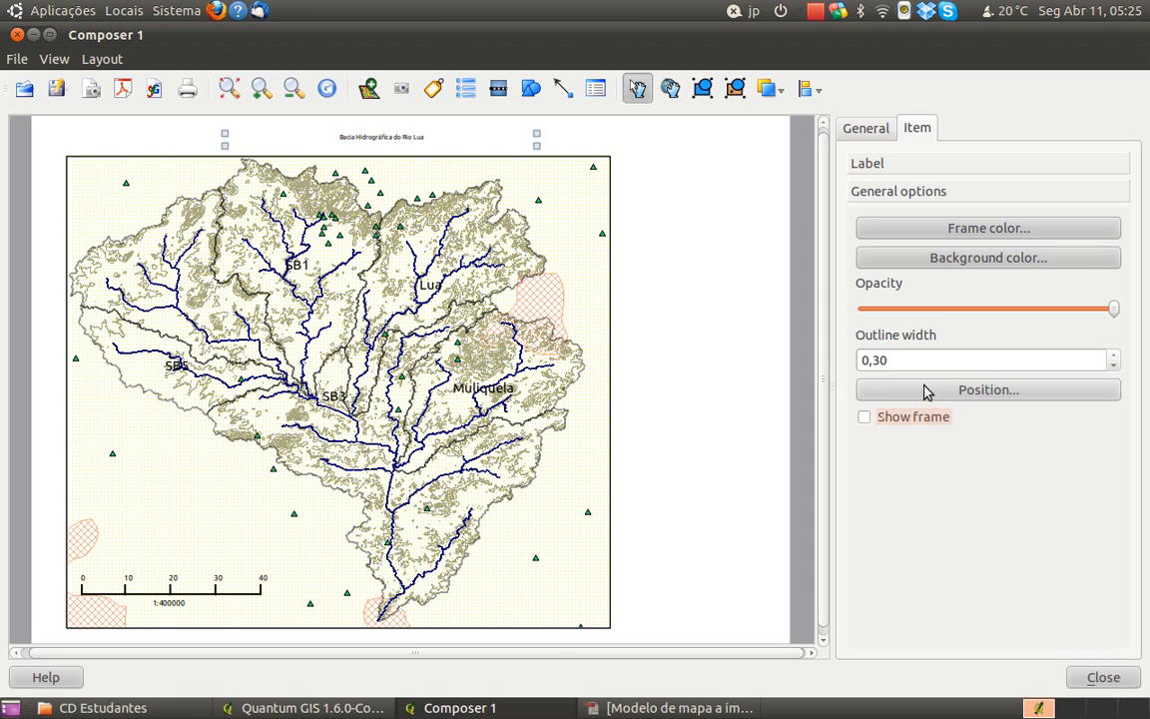
# Set the title label's font to Bold at size 16
pyautogui.click(866, 166)
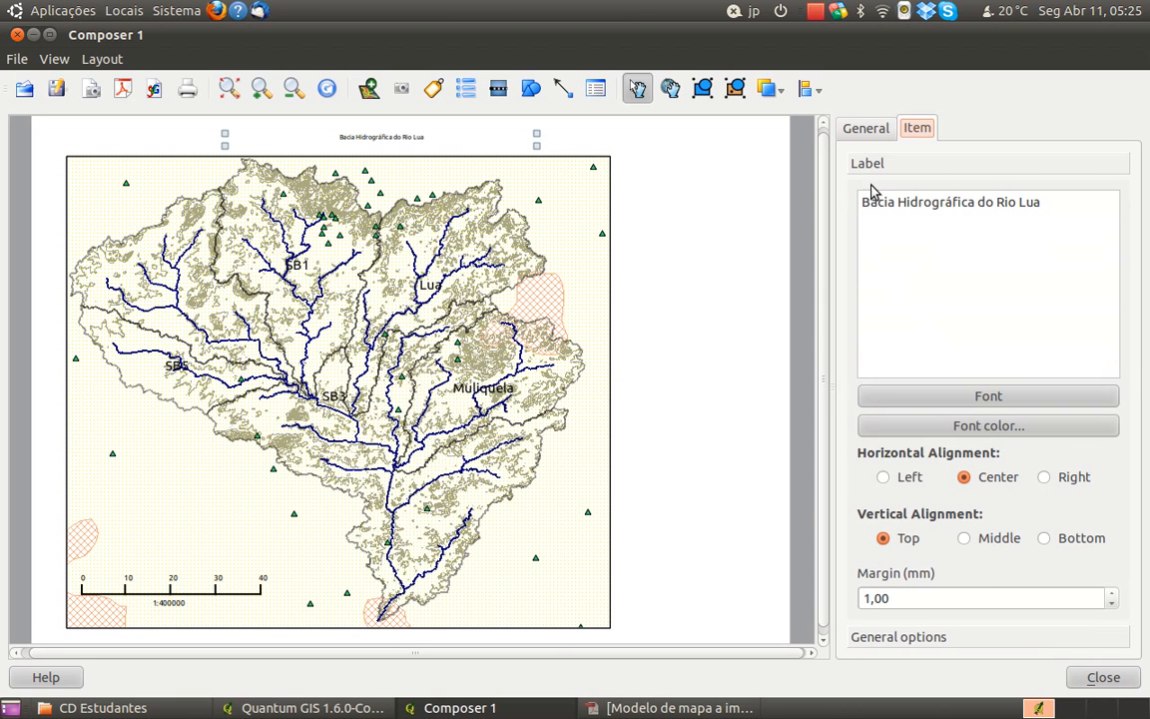
pyautogui.click(961, 394)
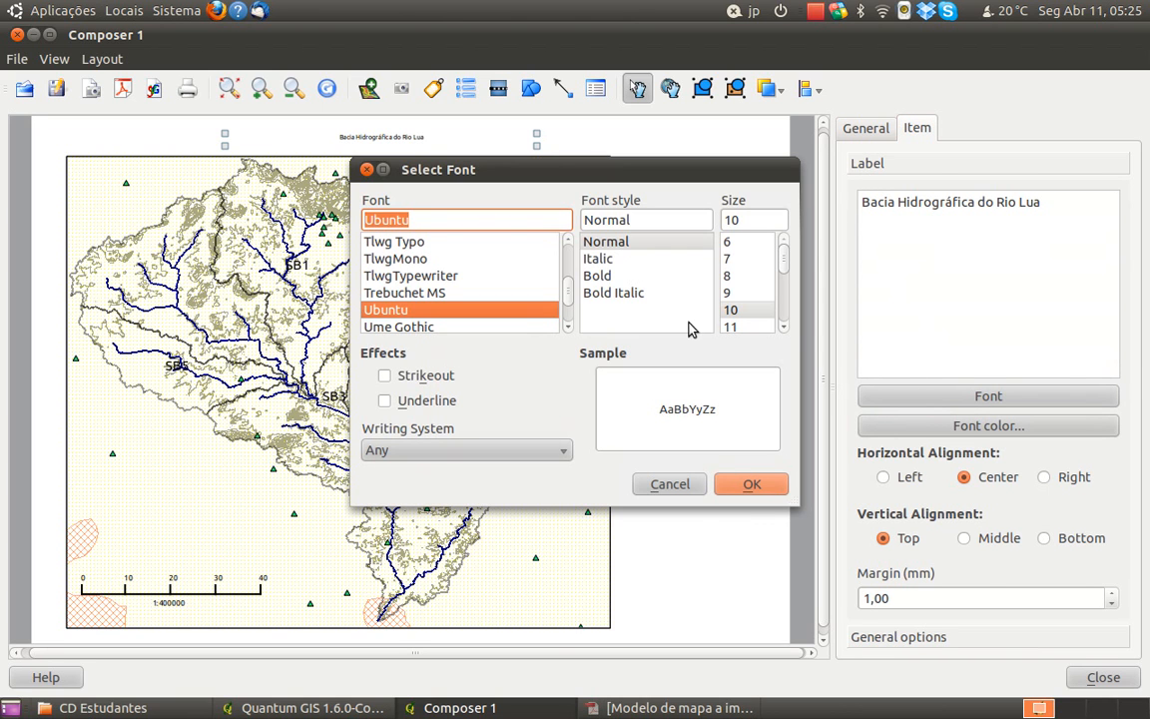
pyautogui.scroll(-2, 782, 304)
pyautogui.click(748, 294)
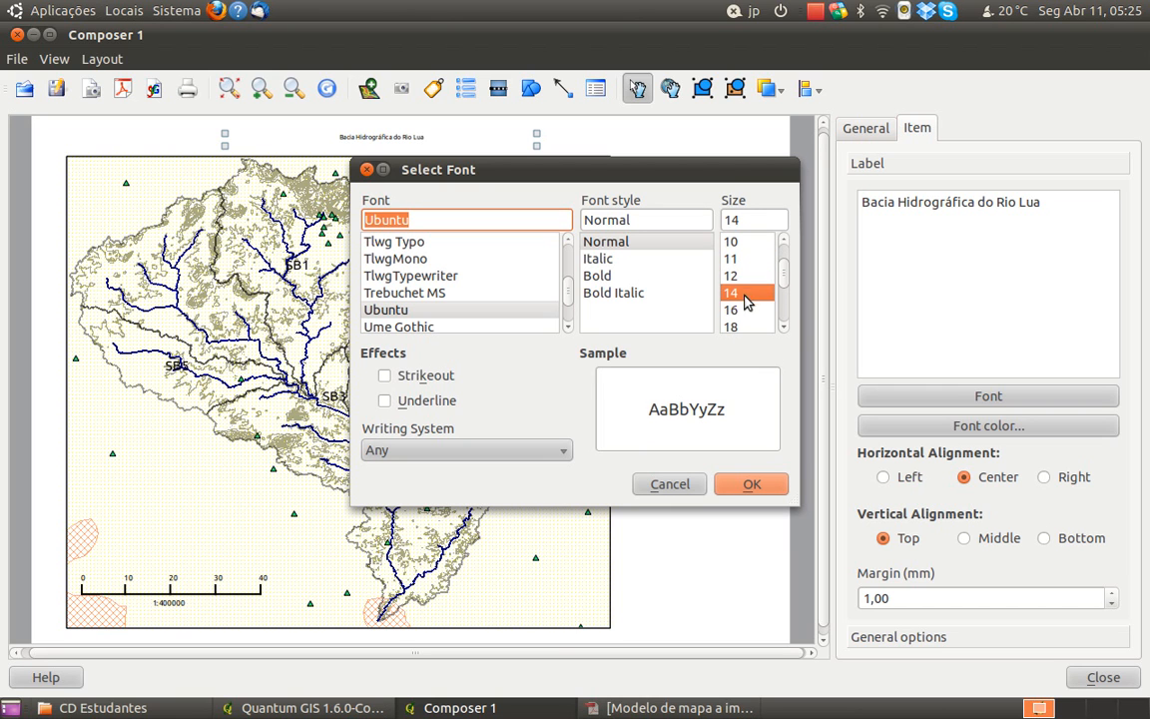
pyautogui.click(613, 279)
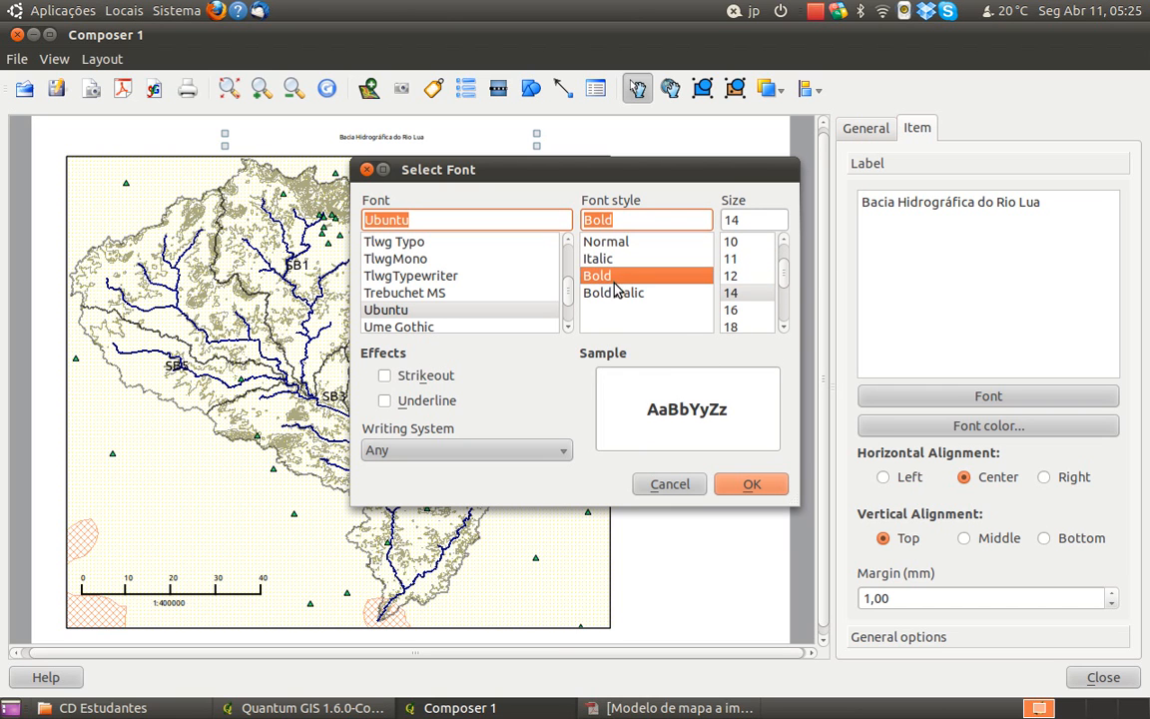
pyautogui.click(747, 311)
pyautogui.click(757, 485)
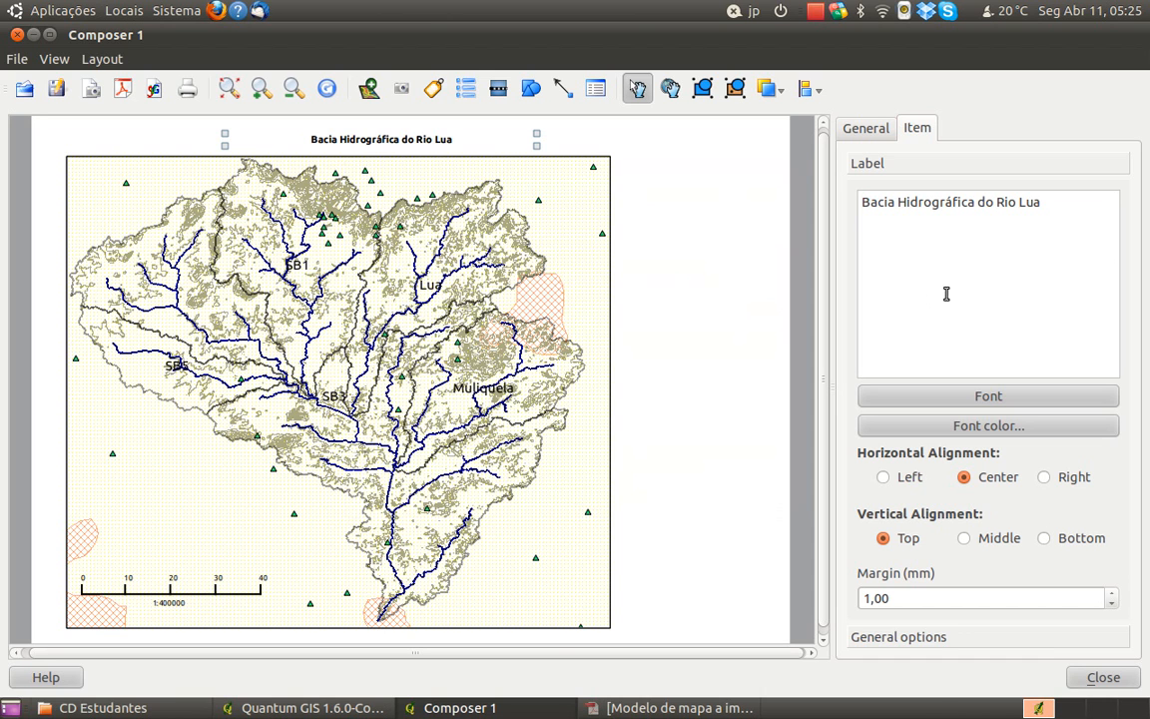
# Increase the title label's font size to 20
pyautogui.click(965, 396)
pyautogui.click(783, 327)
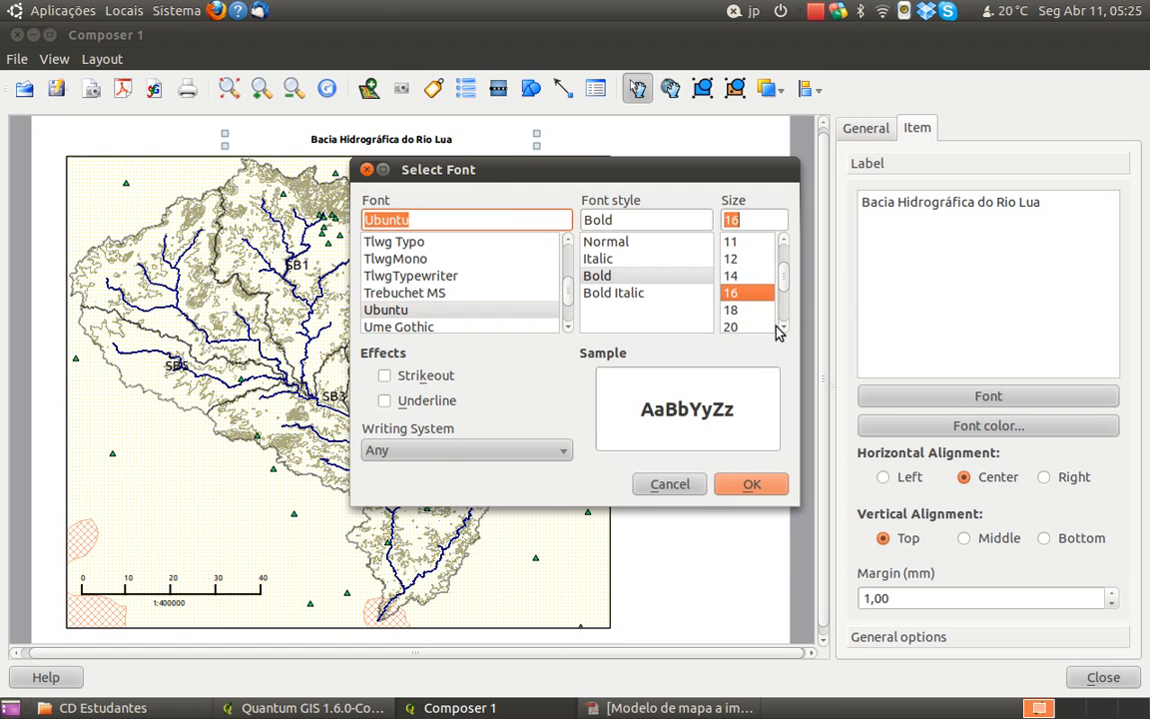
pyautogui.click(744, 327)
pyautogui.click(749, 483)
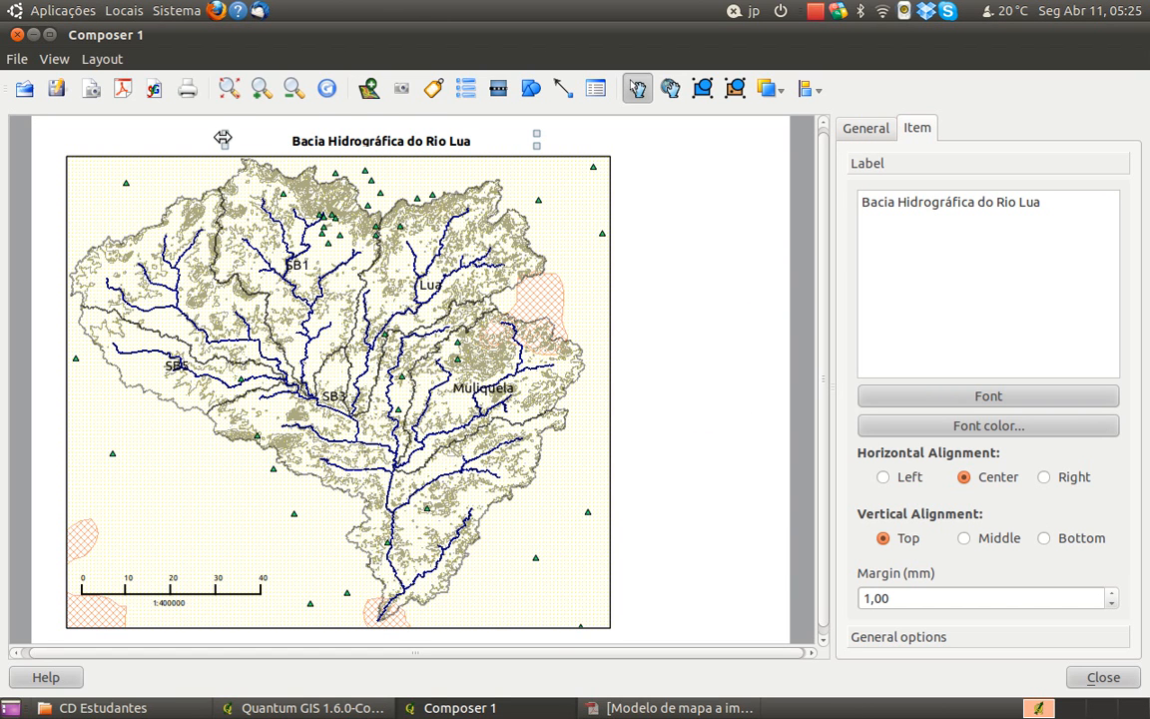
# Make the title label's box taller and adjust its position so the title sits just above the map frame
pyautogui.moveTo(225, 136); pyautogui.dragTo(228, 128)
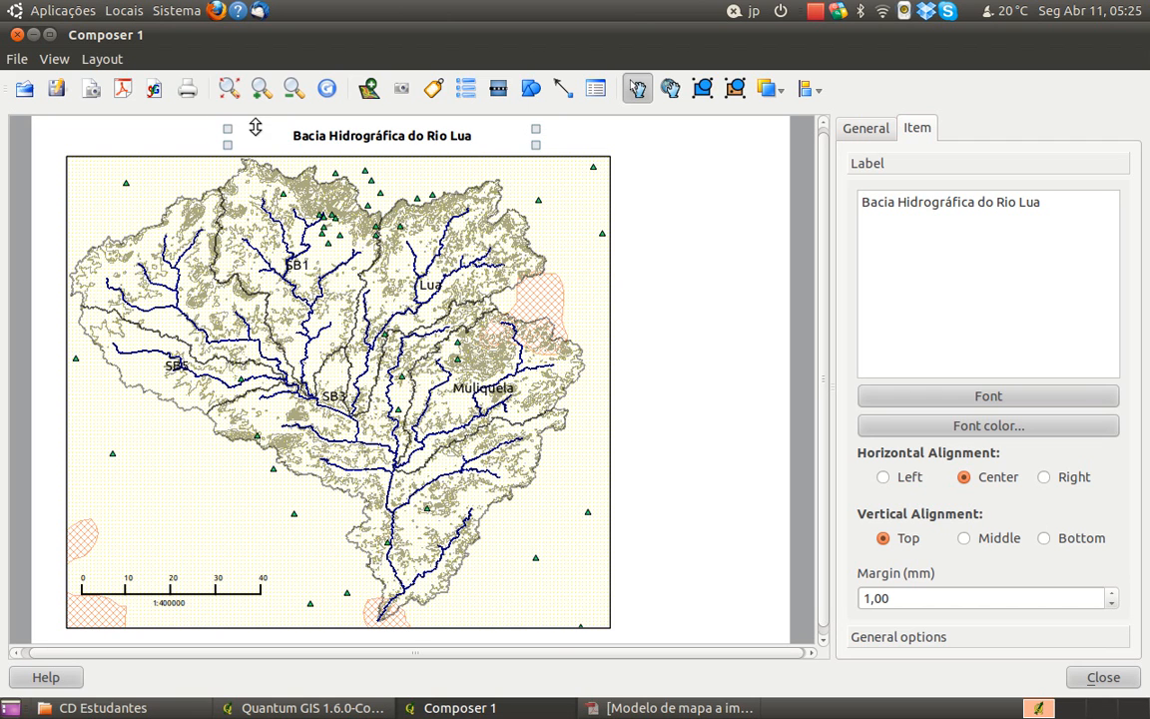
pyautogui.moveTo(342, 134); pyautogui.dragTo(338, 136)
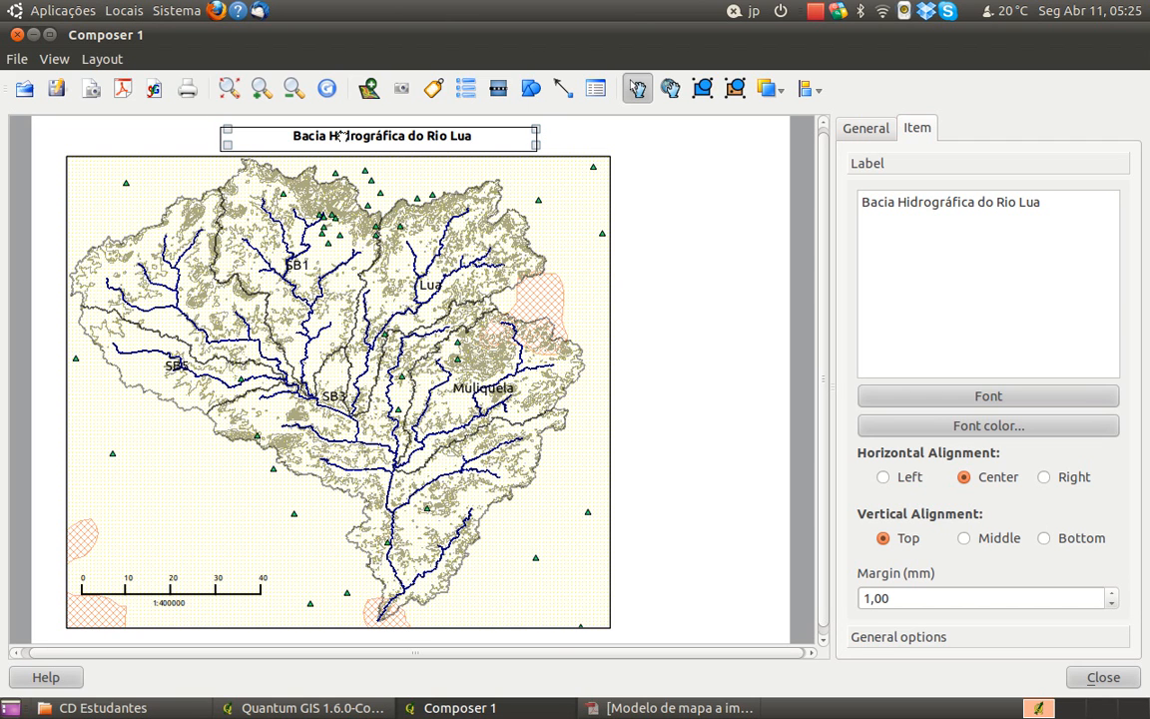
pyautogui.click(703, 244)
pyautogui.click(427, 125)
pyautogui.moveTo(427, 143); pyautogui.dragTo(432, 156)
pyautogui.click(659, 234)
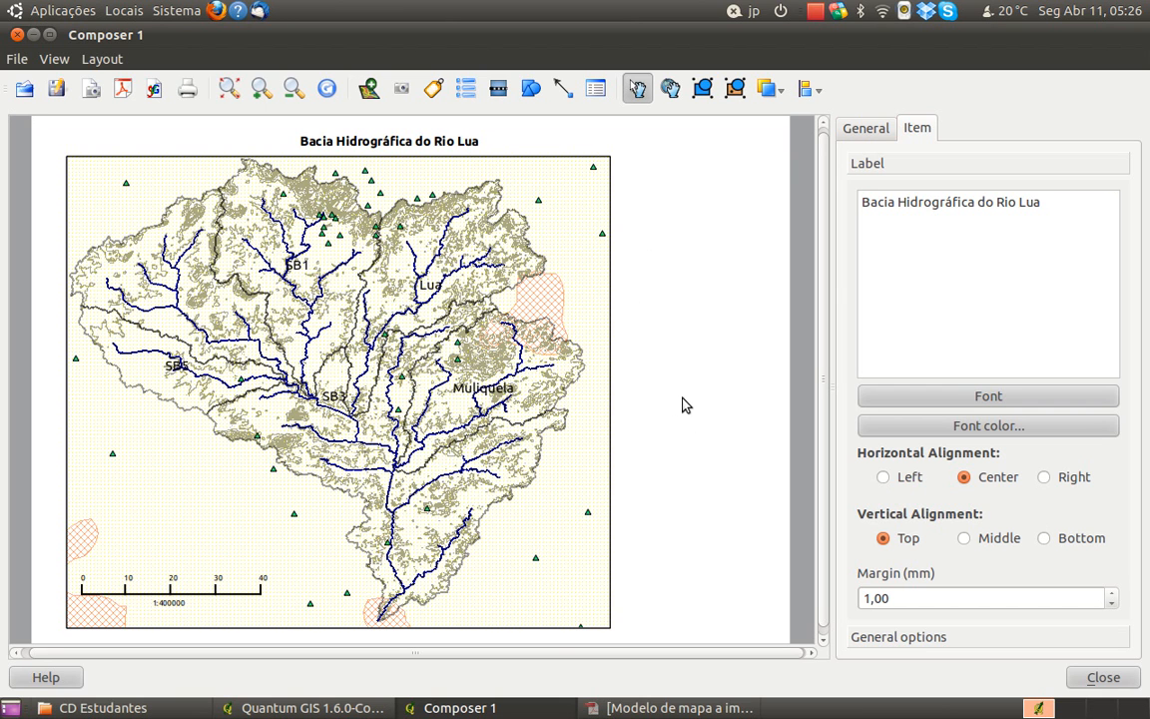
# Consult the model map PDF and add a text label reading "Grupo nº 0" in the blank area beside the map
pyautogui.click(671, 707)
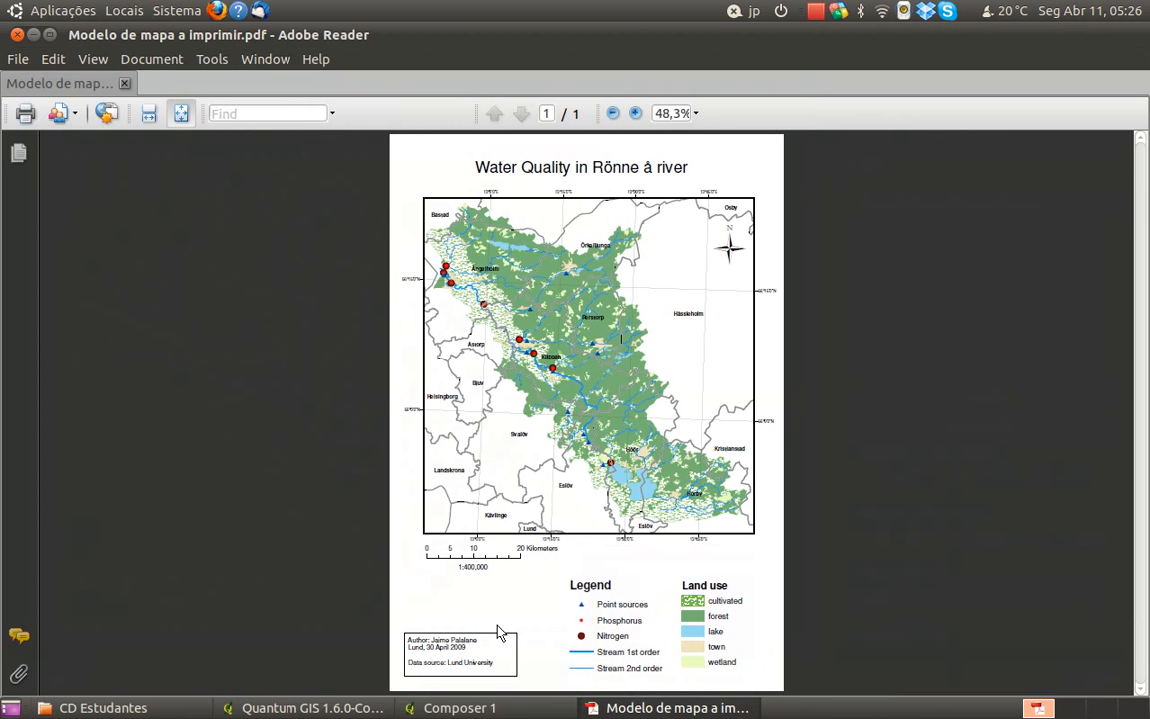
pyautogui.click(604, 711)
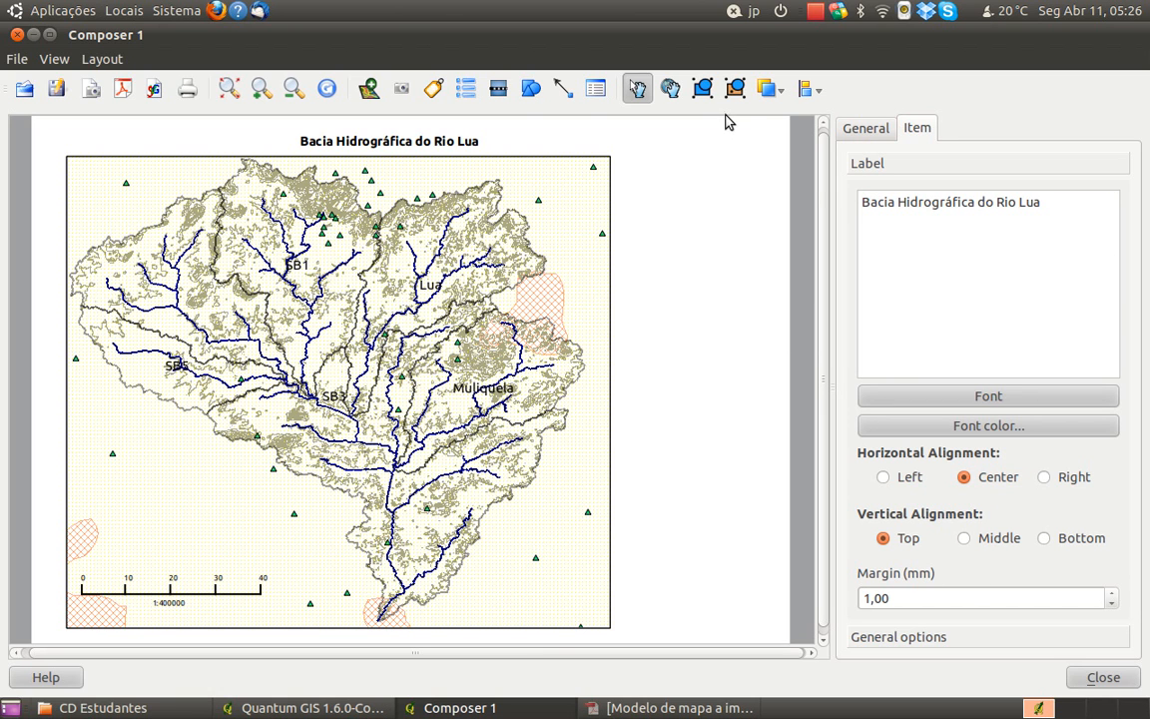
pyautogui.click(436, 88)
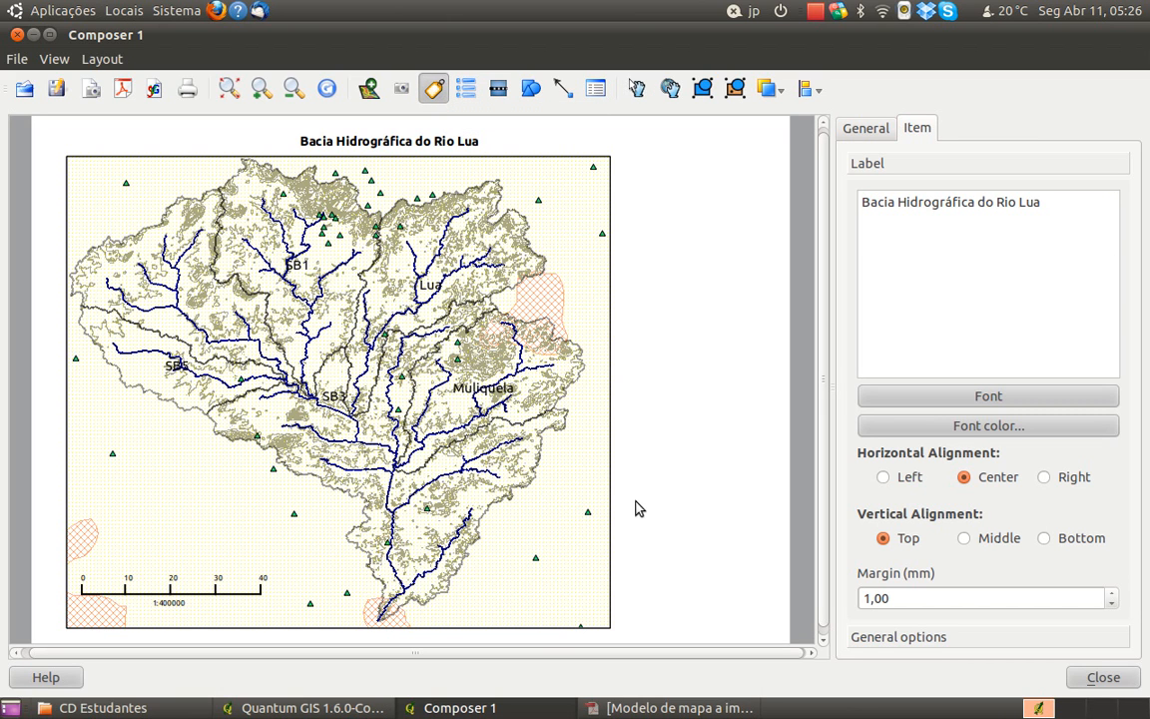
pyautogui.click(649, 433)
pyautogui.moveTo(950, 234); pyautogui.dragTo(859, 191)
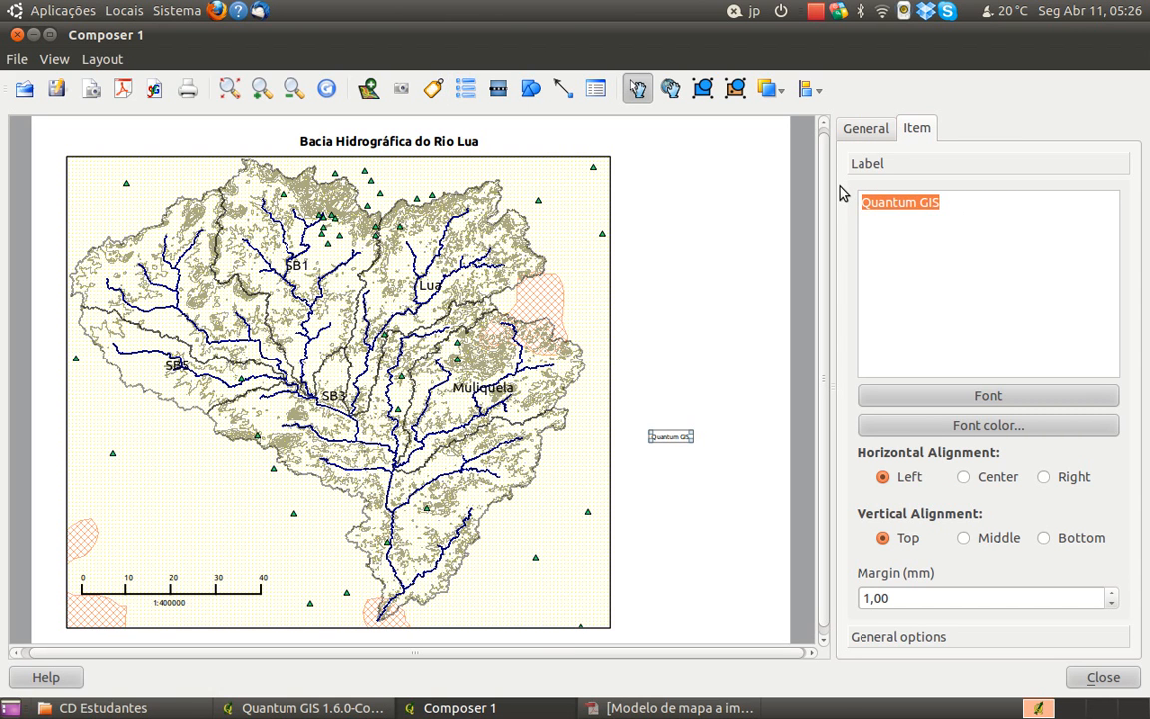
pyautogui.write('Grupo nº 0')
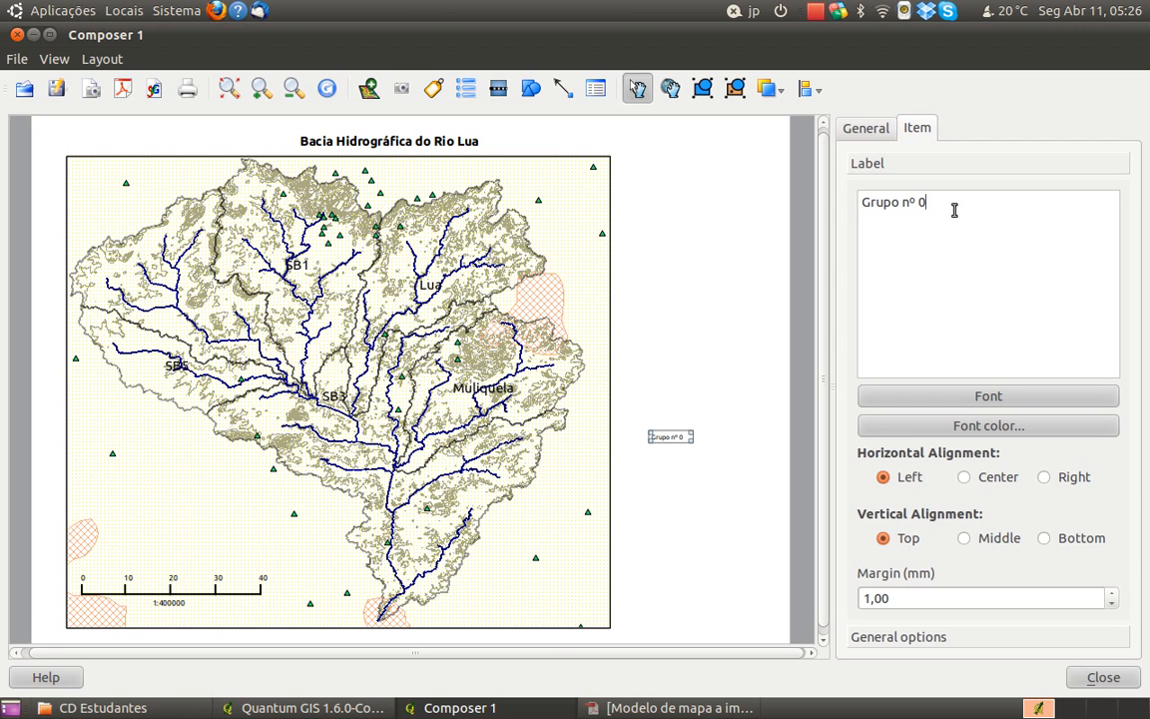
# Rewrite the new label's heading in capitals as "GRUPO Nº 0"
pyautogui.hotkey('ctrl', 'shift', 'Left')
pyautogui.hotkey('ctrl', 'shift', 'Left')
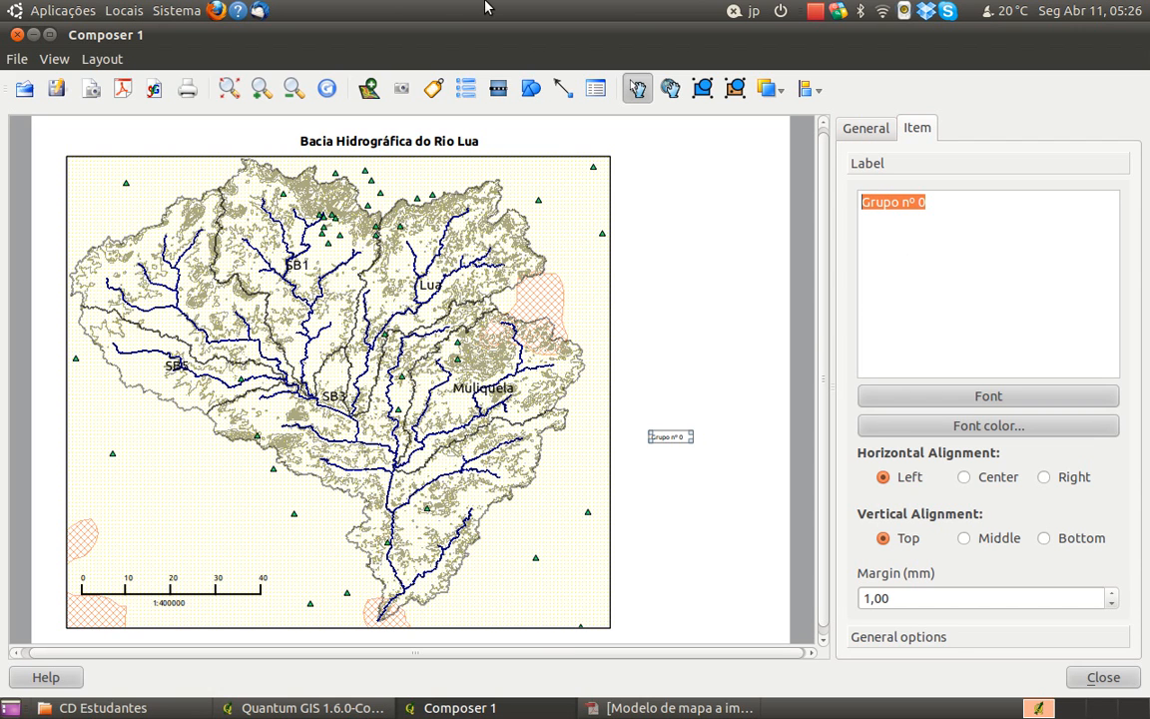
pyautogui.click(969, 202)
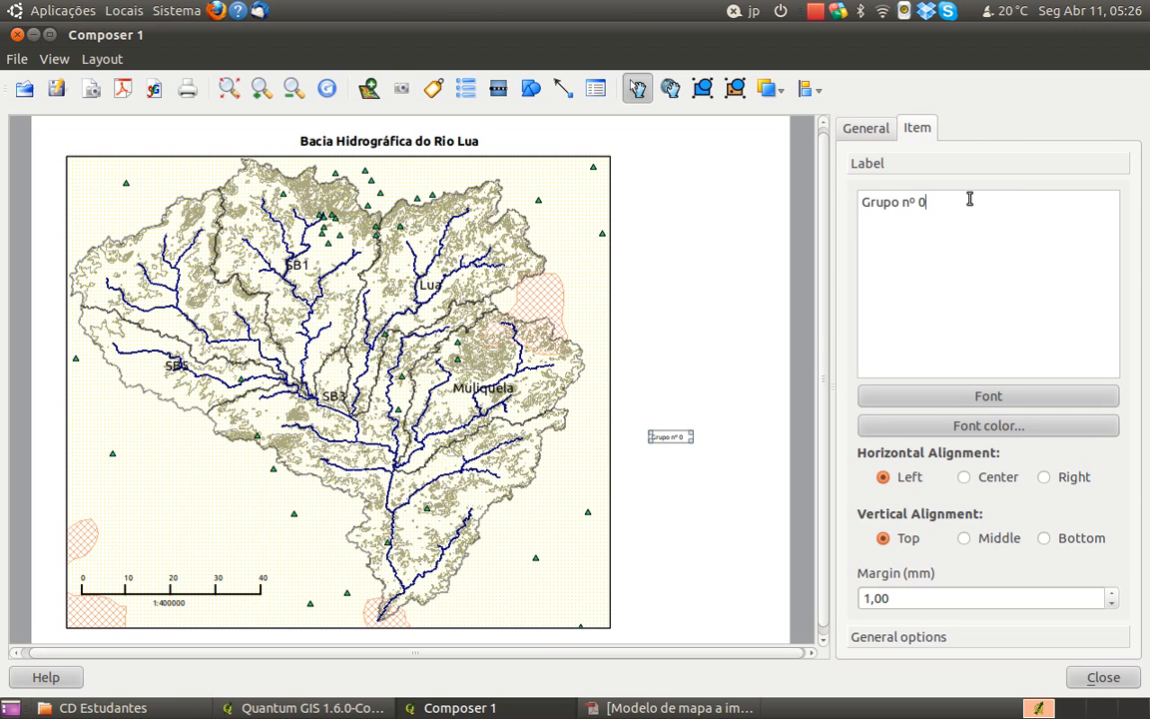
pyautogui.hotkey('shift', 'Left')
pyautogui.hotkey('shift', 'Left')
pyautogui.hotkey('shift', 'Left')
pyautogui.hotkey('shift', 'Left')
pyautogui.hotkey('shift', 'Left')
pyautogui.write('GRUPO ')
pyautogui.write('N')
# Below the group heading, leave a blank line and add "Apelido 1, Nome 1", "Apelido 2, Nome 2" and "Apelido 3, Nome 3" on separate lines
pyautogui.write('Apelido')
pyautogui.write(', Nome ')
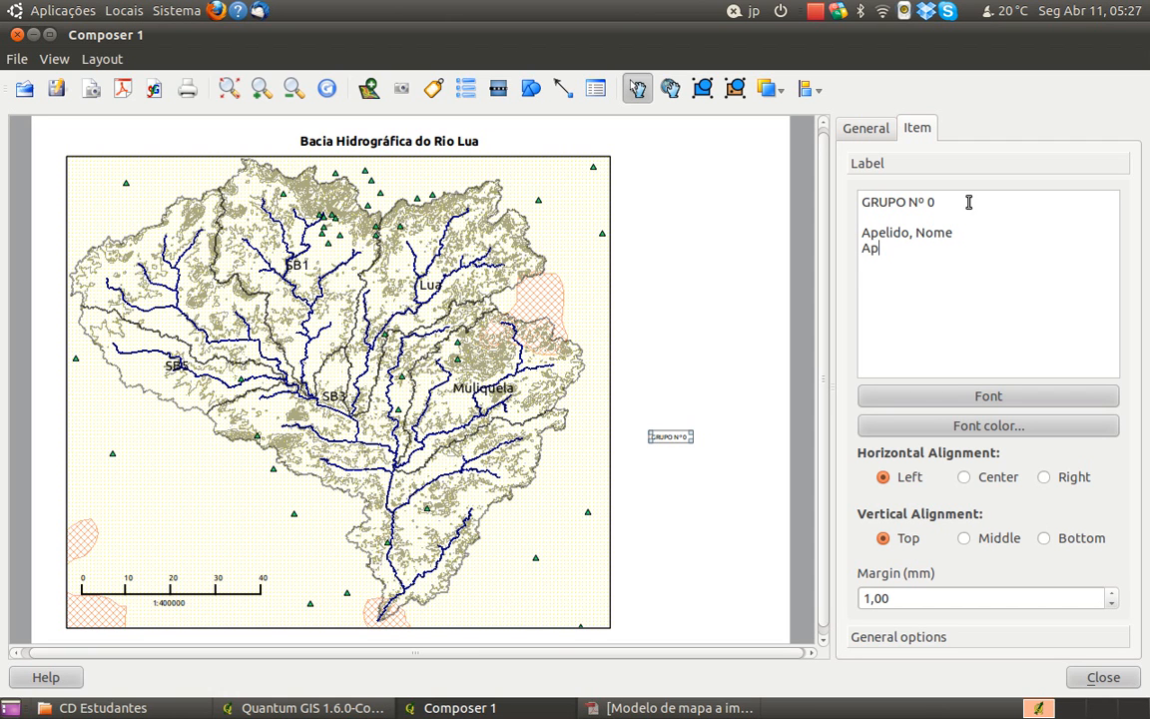
pyautogui.write('Apelido')
pyautogui.press('Up')
pyautogui.write('1')
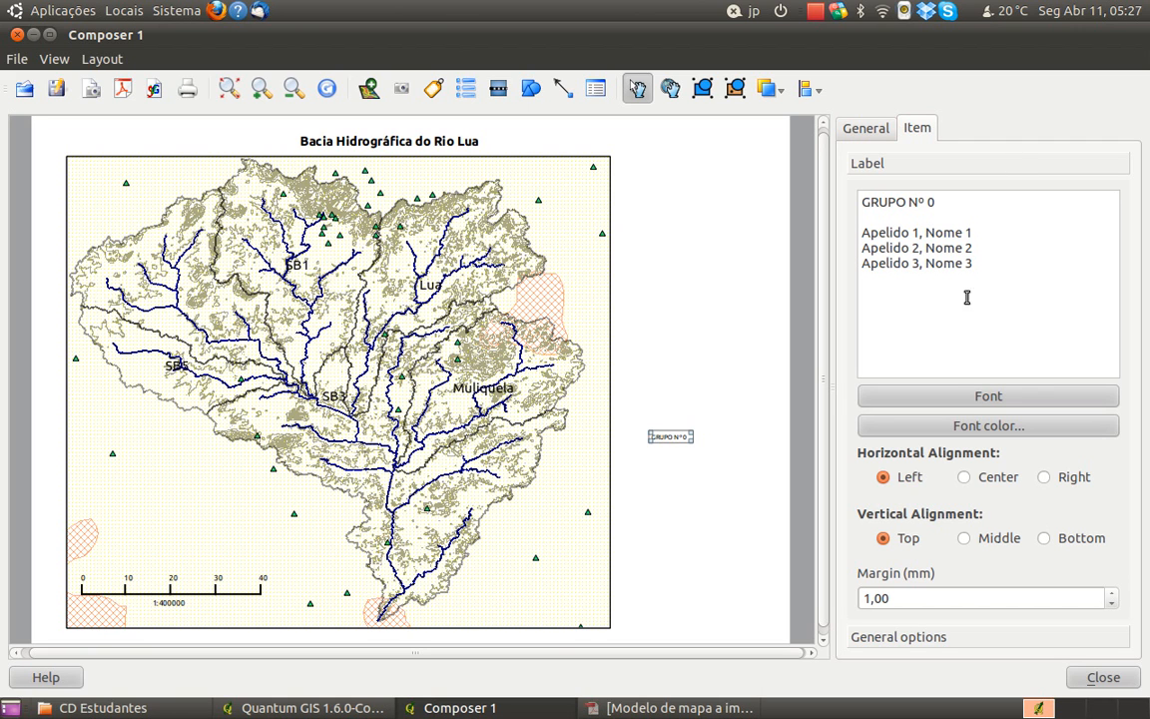
# Set the group label's font size to 12 and enlarge its box to fit the heading and the three name lines
pyautogui.hotkey('ctrl', 'a')
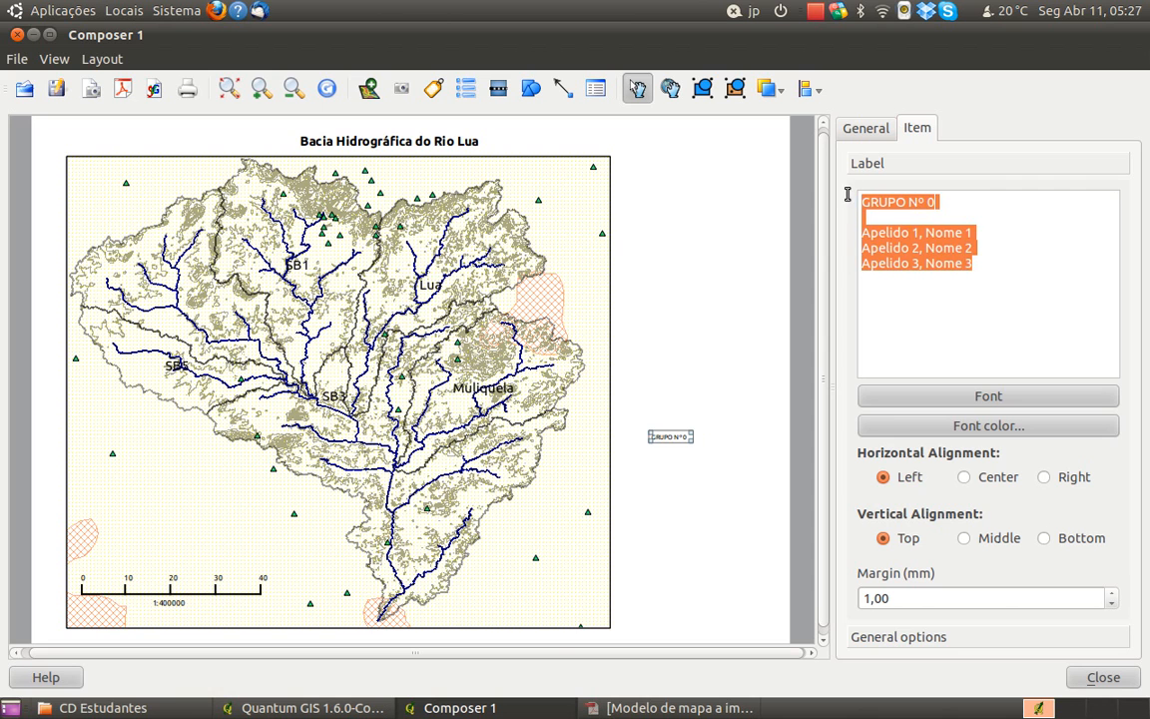
pyautogui.click(1006, 398)
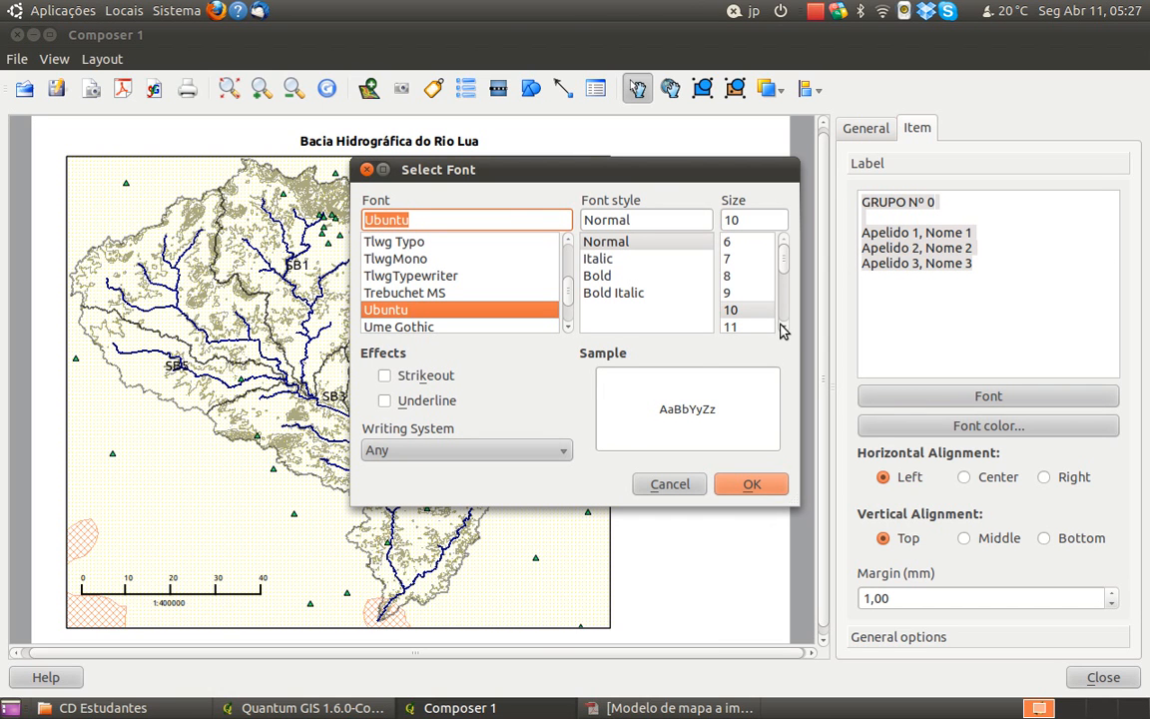
pyautogui.click(784, 328)
pyautogui.click(756, 311)
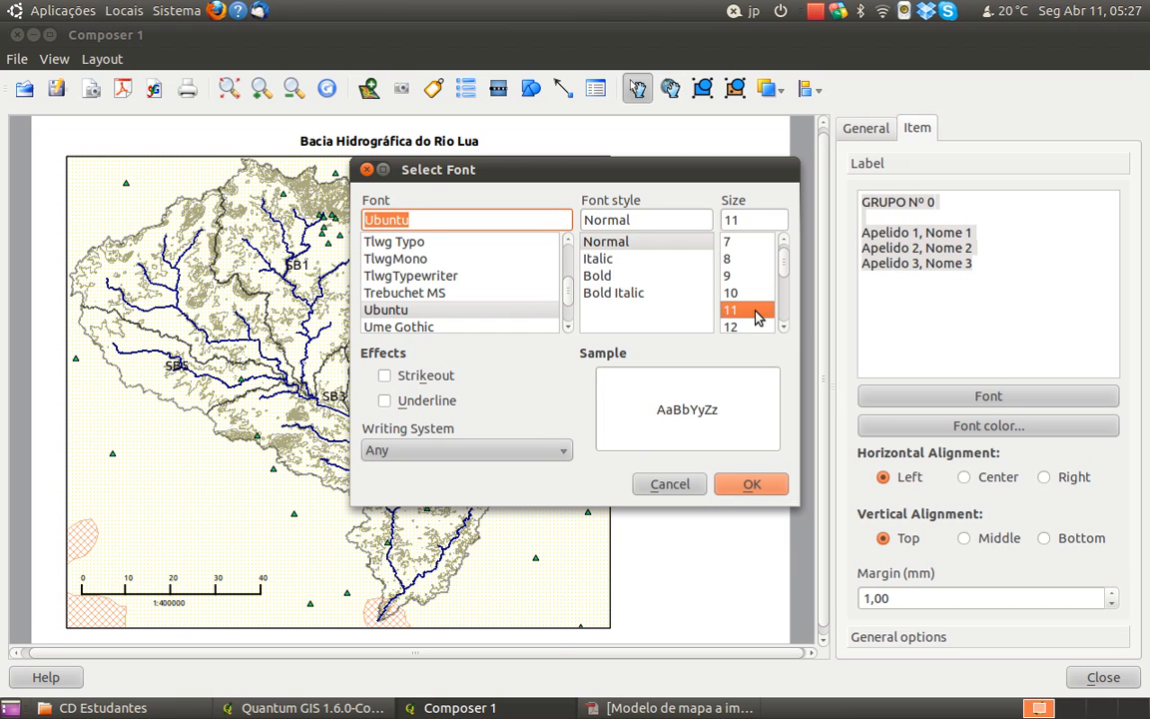
pyautogui.click(756, 328)
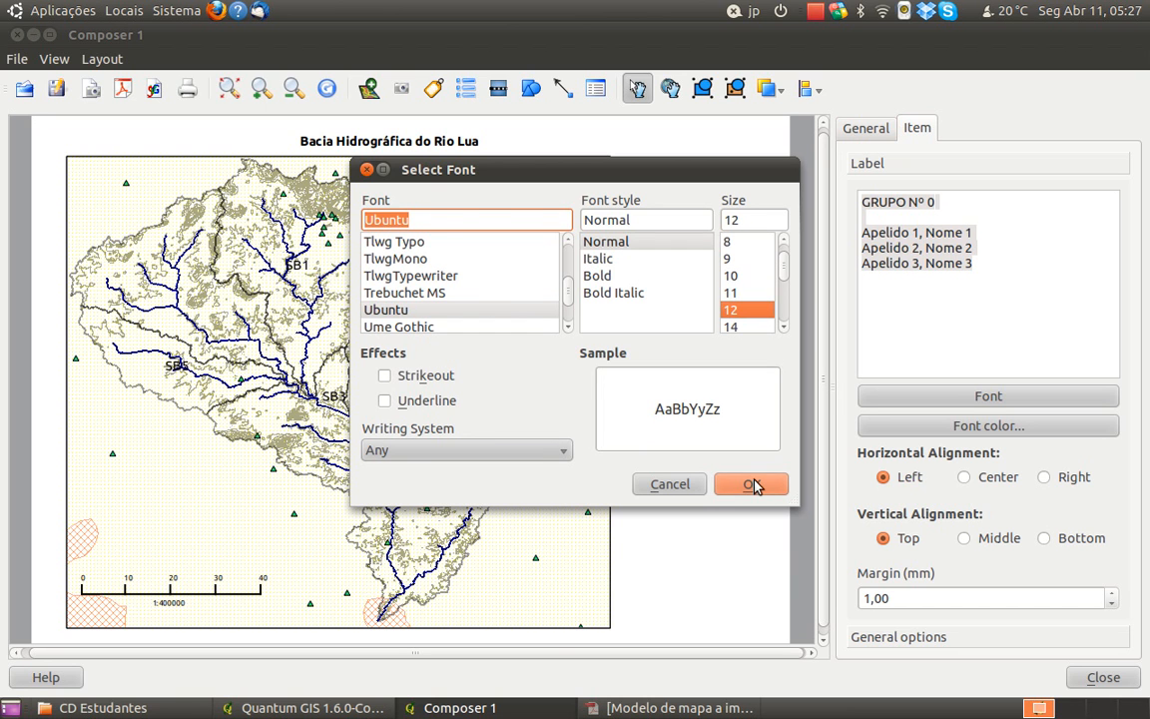
pyautogui.click(751, 484)
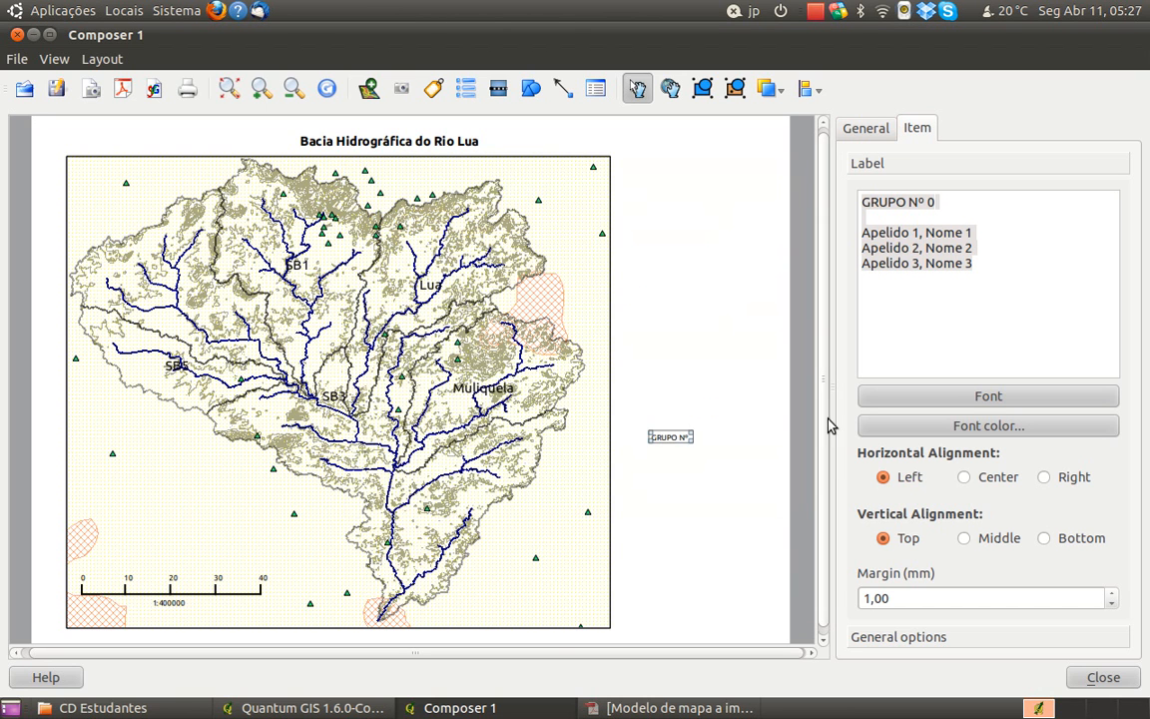
pyautogui.moveTo(692, 442); pyautogui.dragTo(732, 481)
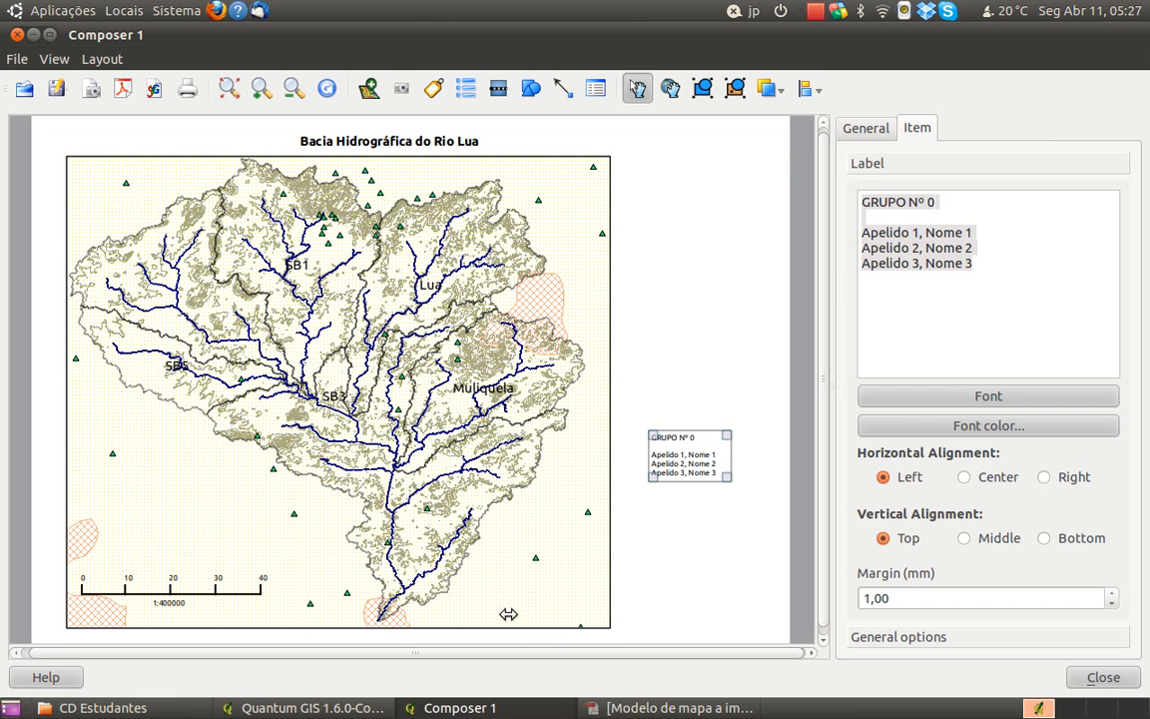
# Following the model map PDF, add "Cidade de Maputo, 11 de Abril de 2011" and "Fonte dos dados: UEM - Faculdade de Engenharia" to the group label
pyautogui.click(677, 708)
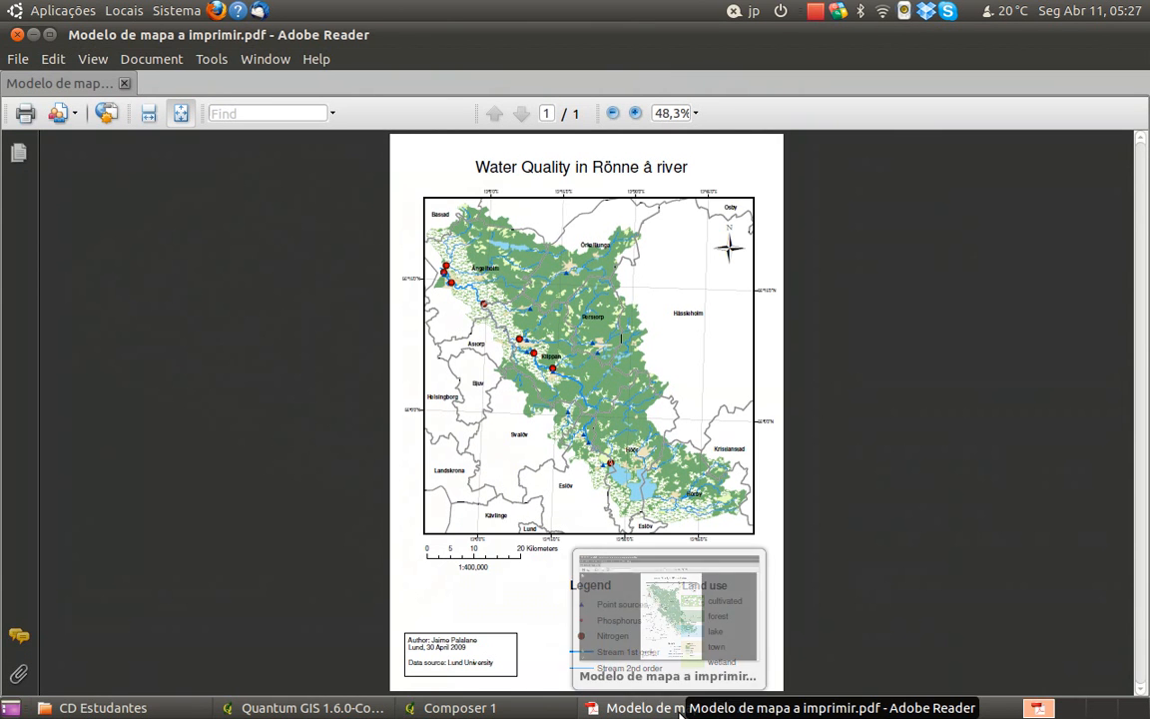
pyautogui.click(679, 708)
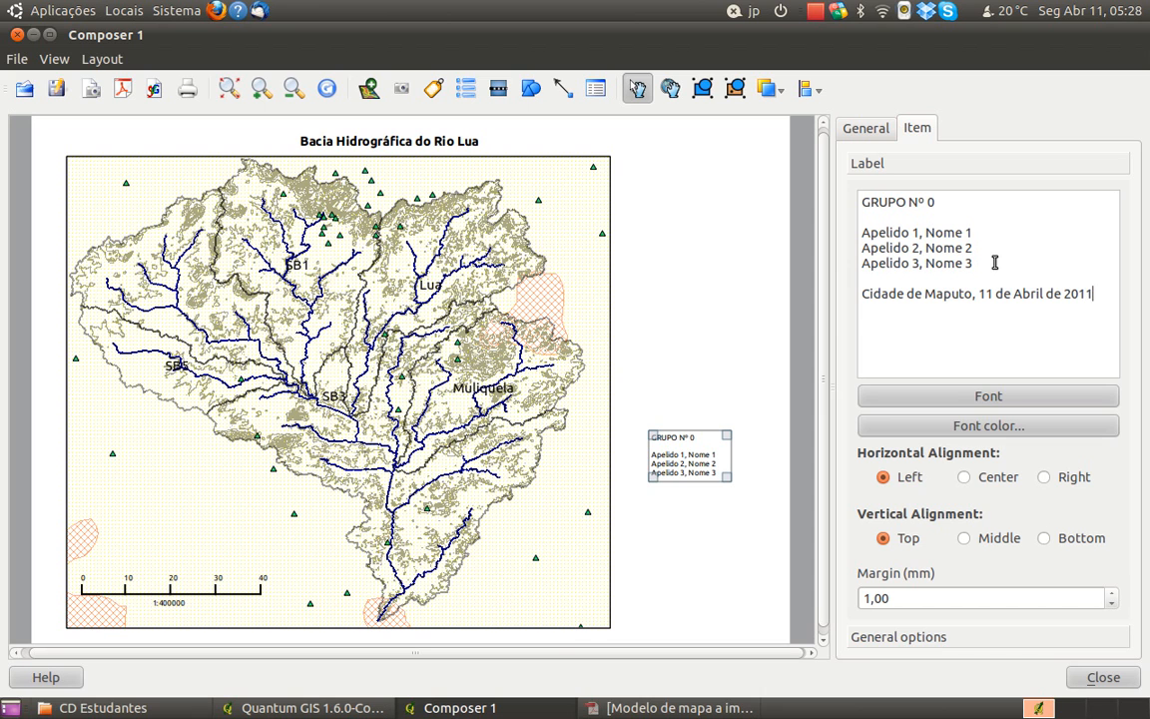
pyautogui.click(679, 708)
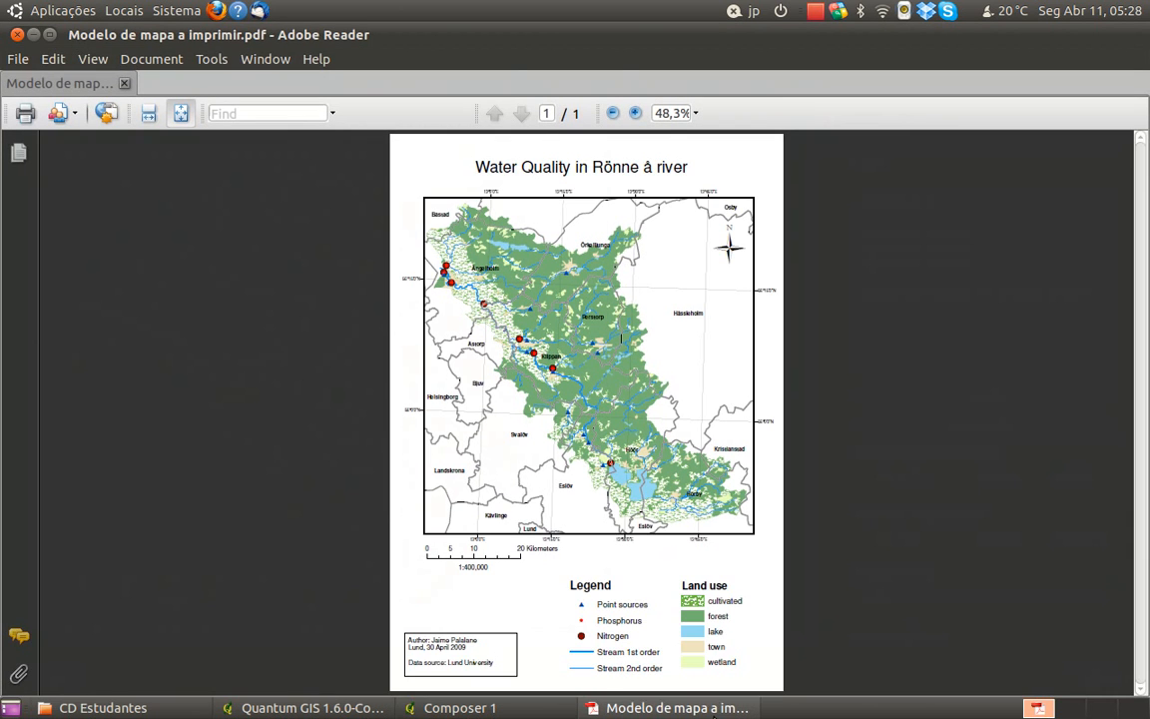
pyautogui.click(679, 708)
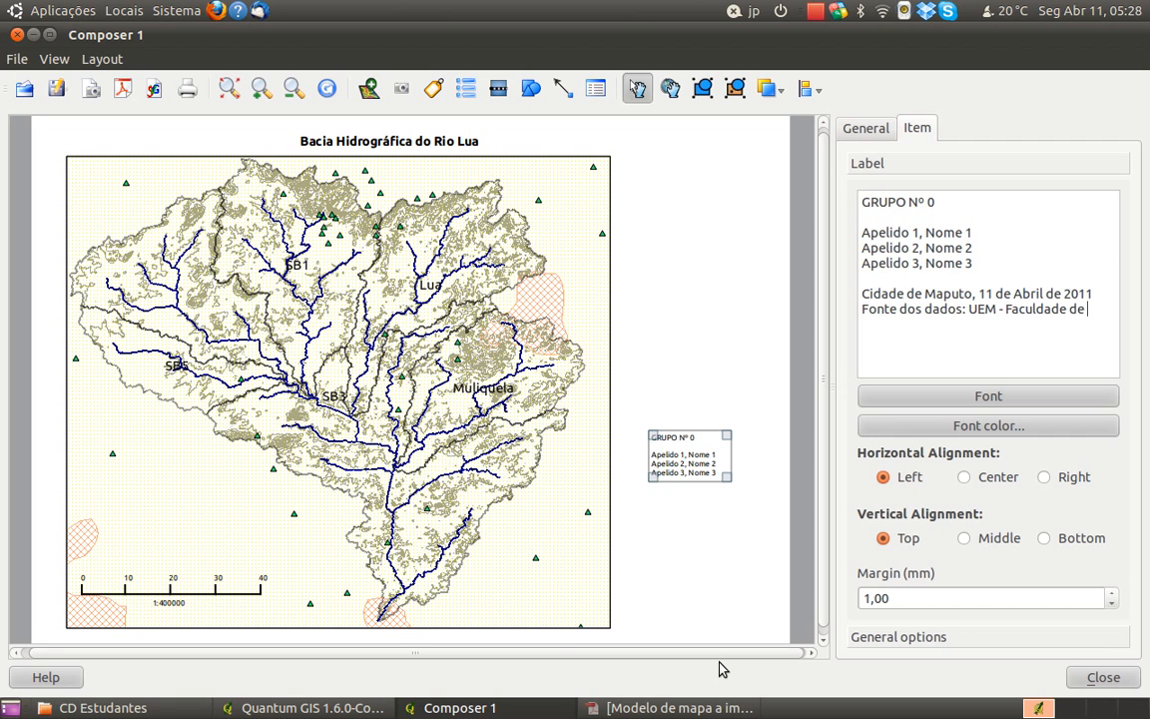
pyautogui.write('genharia')
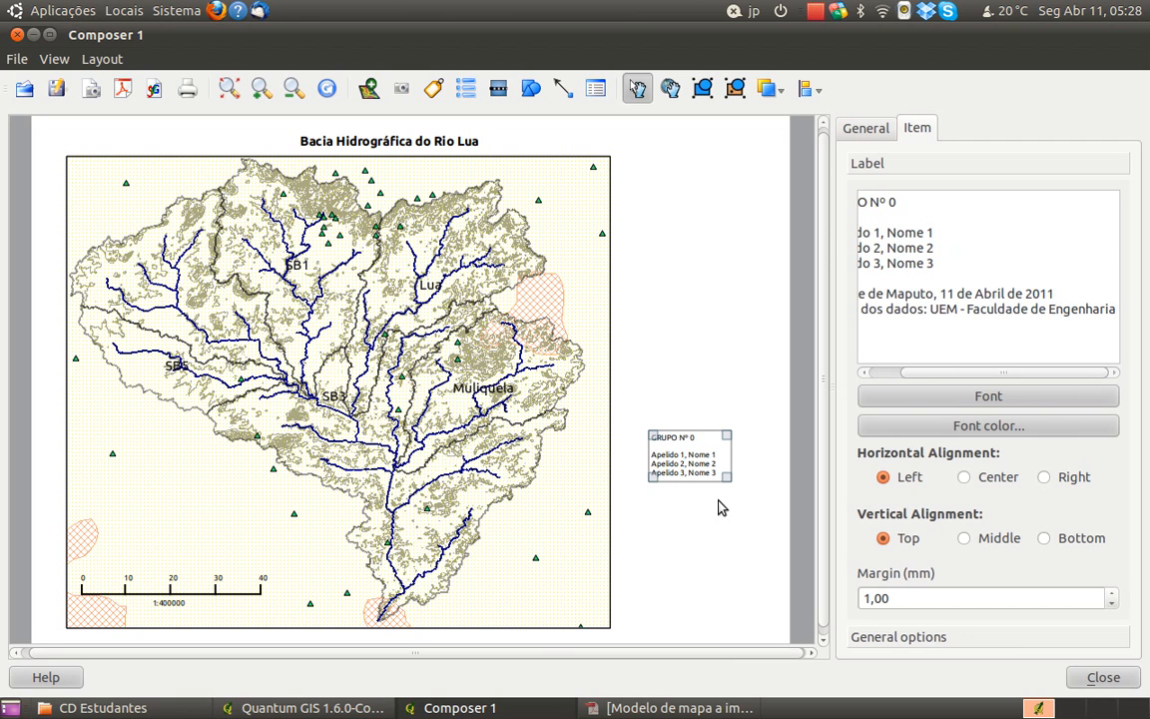
# Widen and heighten the group label's box to fit the date and data source lines, extending it to the map frame's edge
pyautogui.moveTo(725, 481); pyautogui.dragTo(779, 484)
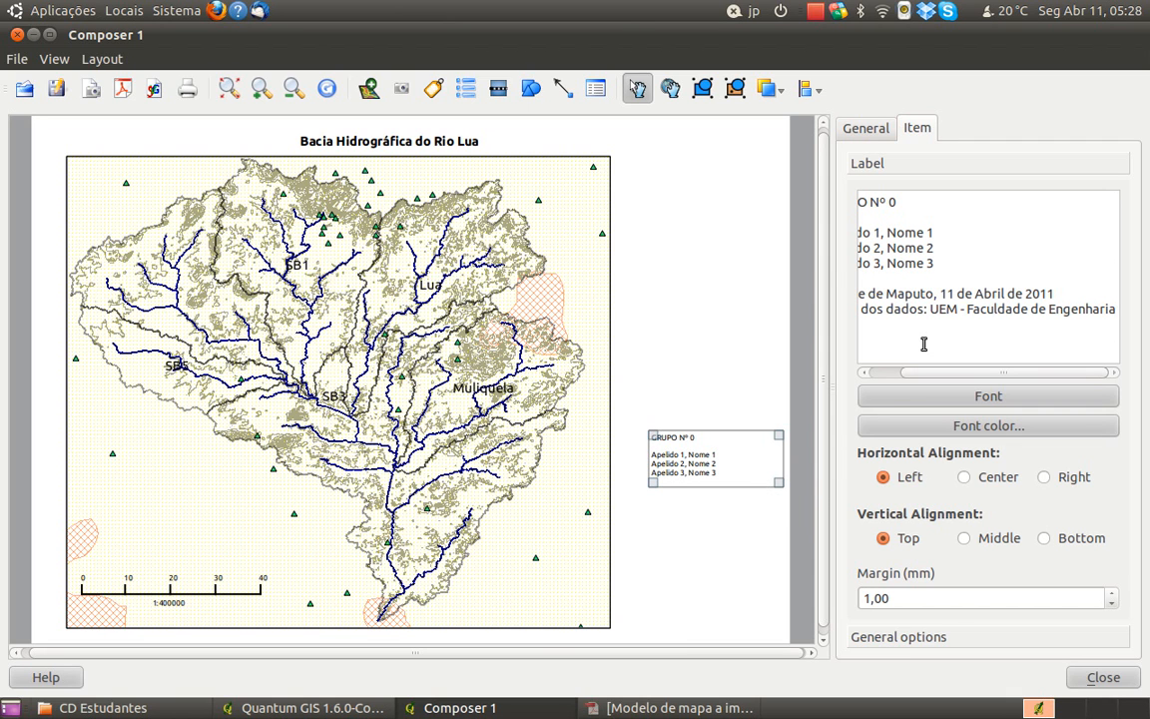
pyautogui.moveTo(653, 482); pyautogui.dragTo(621, 526)
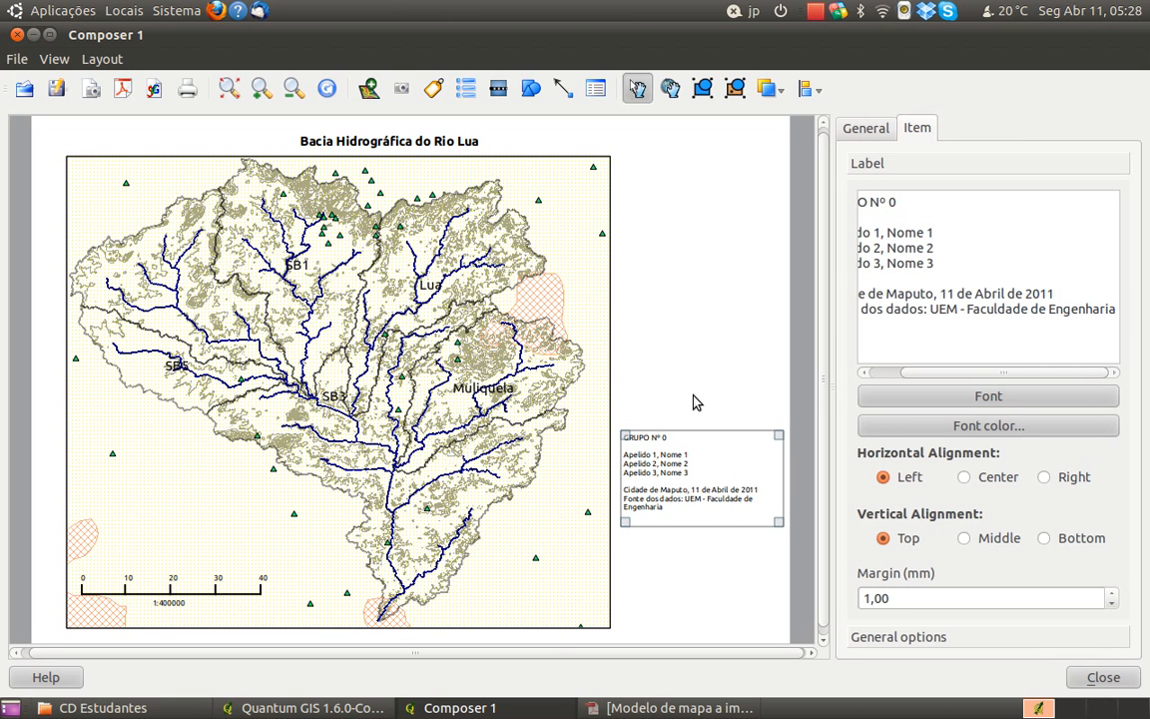
pyautogui.moveTo(780, 522)
pyautogui.mouseDown()
pyautogui.moveTo(776, 511)
pyautogui.moveTo(785, 515)
pyautogui.mouseUp()
pyautogui.moveTo(621, 513); pyautogui.dragTo(614, 511)
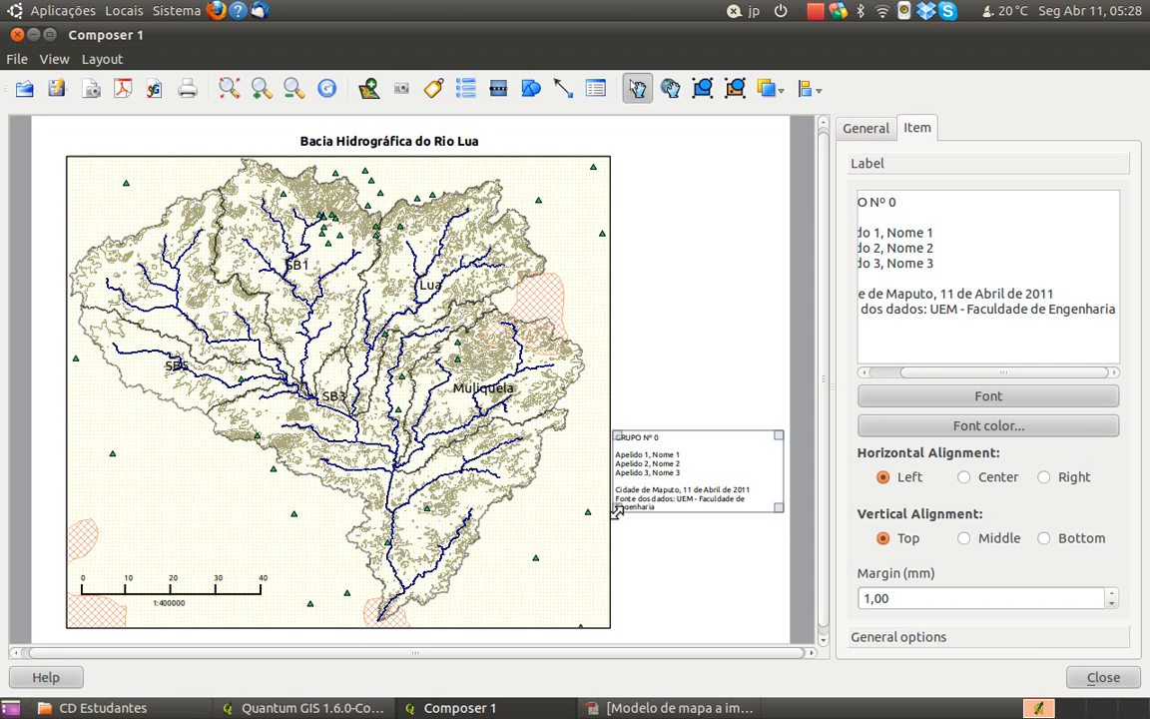
# Move the group label up beside the map frame's upper corner, narrow its box slightly and leave a small gap from the frame
pyautogui.moveTo(714, 448); pyautogui.dragTo(715, 172)
pyautogui.moveTo(776, 235); pyautogui.dragTo(770, 237)
pyautogui.click(707, 294)
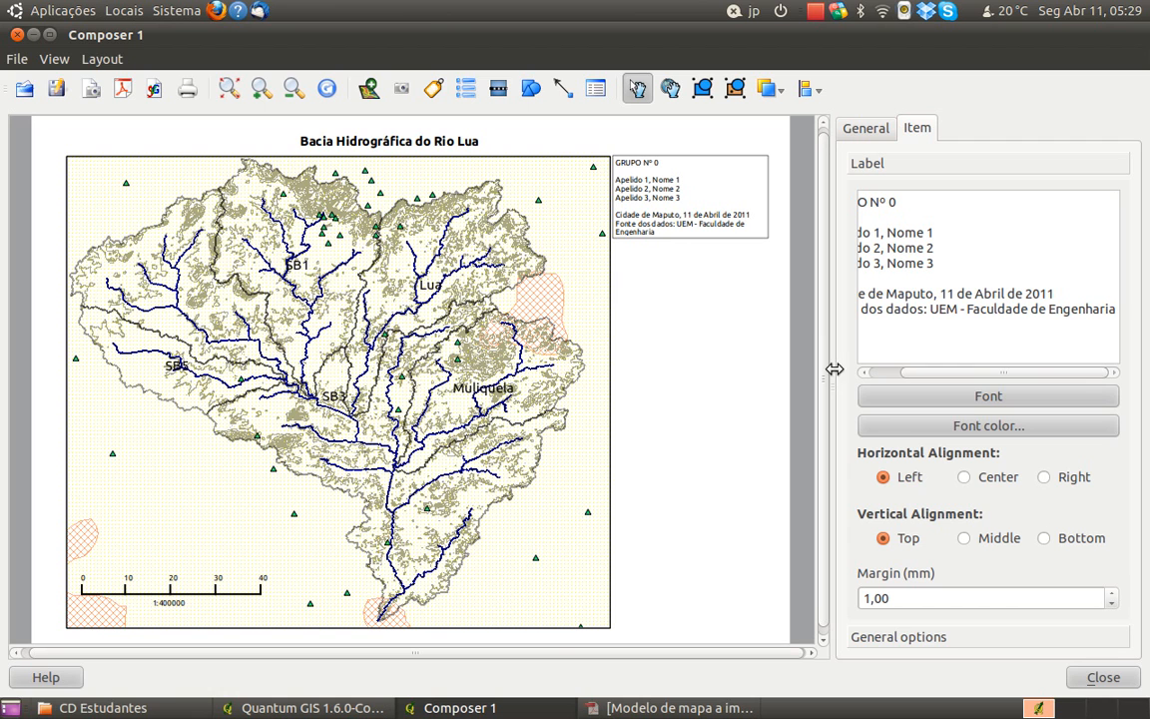
pyautogui.click(737, 158)
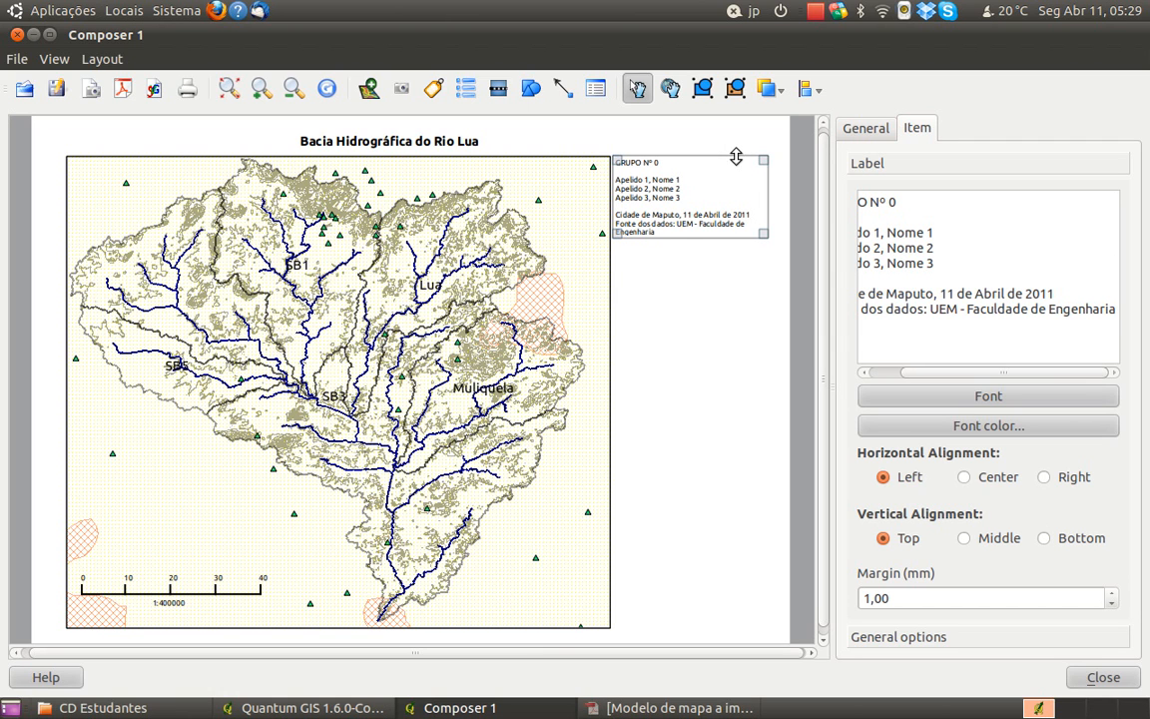
pyautogui.moveTo(734, 168); pyautogui.dragTo(746, 168)
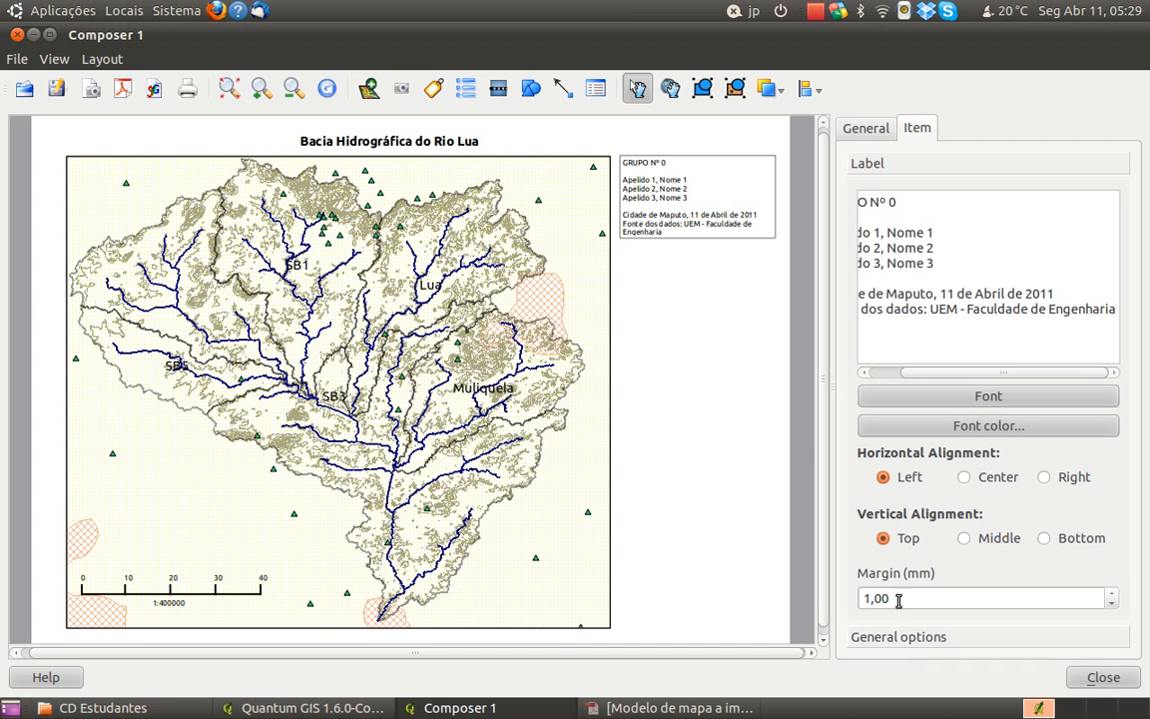
# Keep the group label's frame black, set its outline width to 0,50 and view its position settings without changing them
pyautogui.click(936, 642)
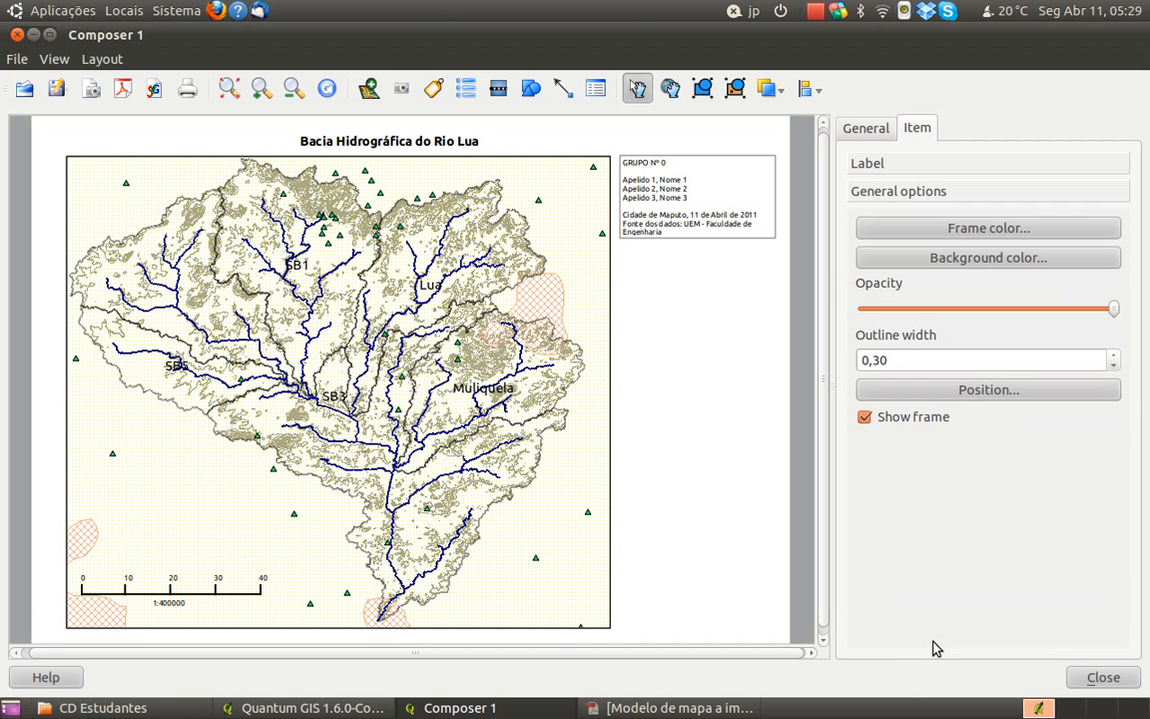
pyautogui.click(928, 237)
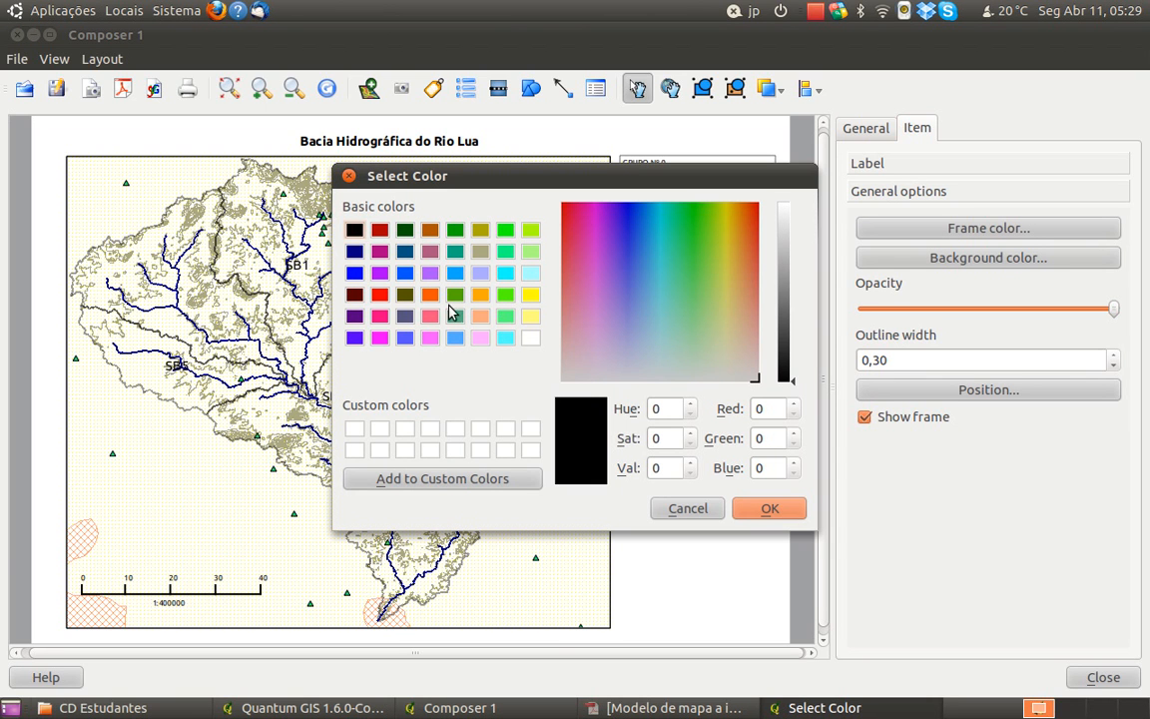
pyautogui.click(765, 509)
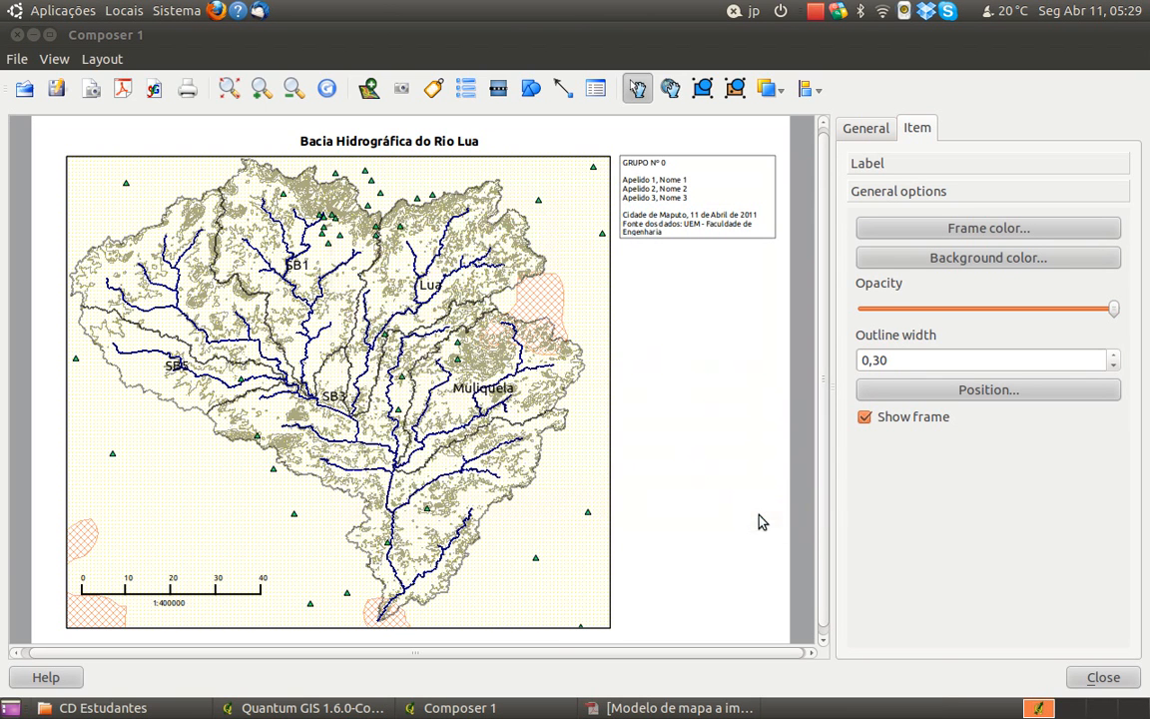
pyautogui.click(896, 360)
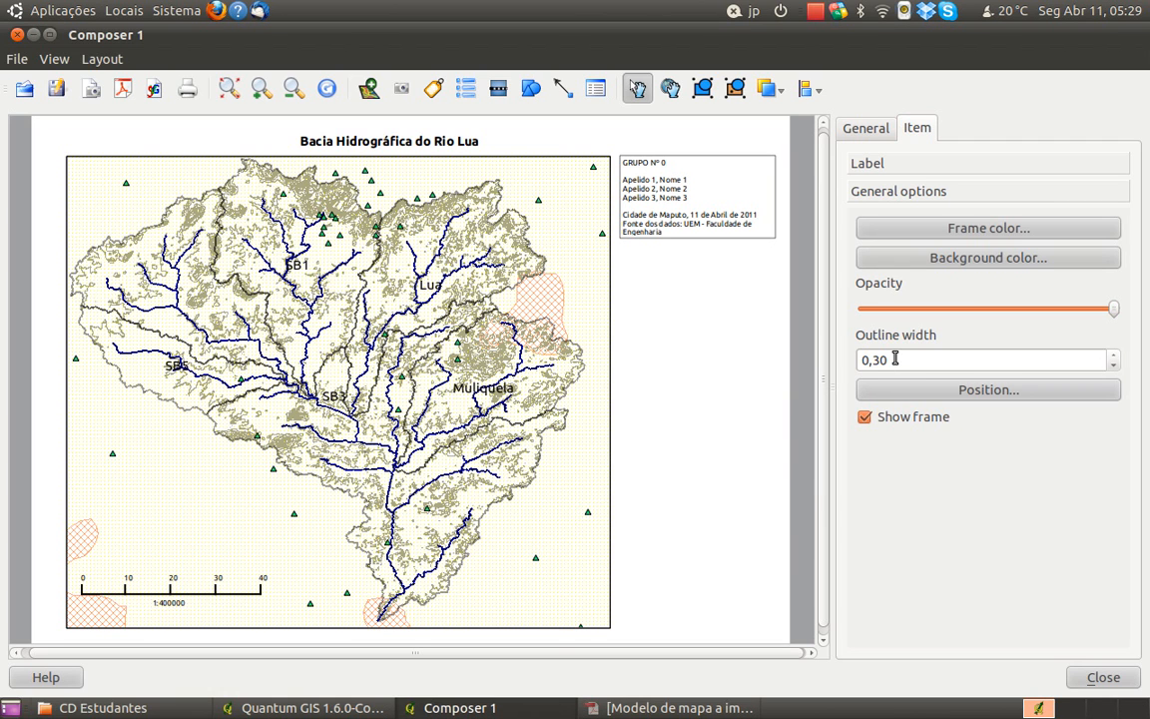
pyautogui.press('BackSpace')
pyautogui.write('5')
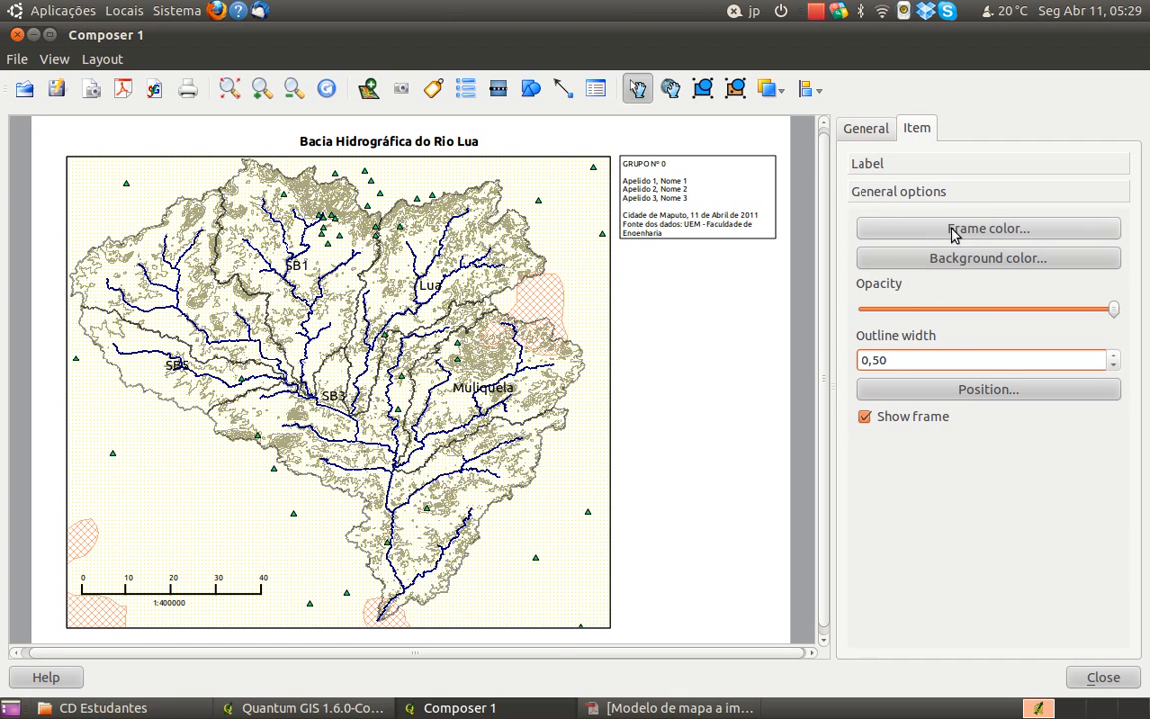
pyautogui.click(703, 307)
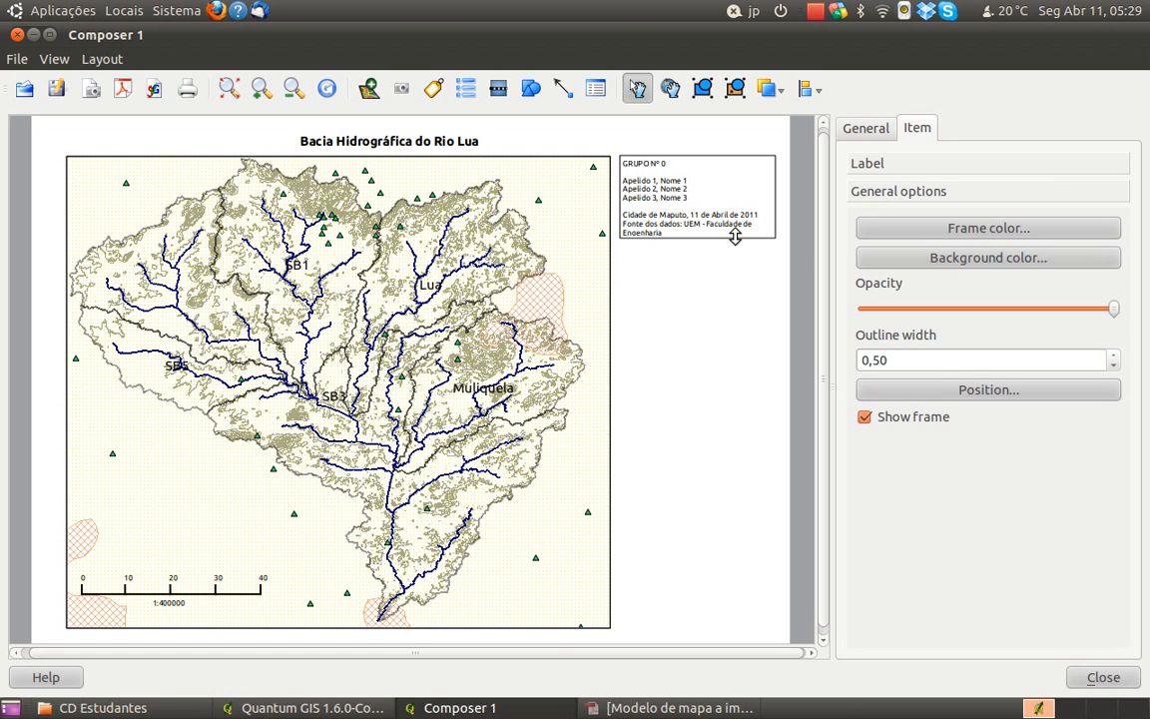
pyautogui.click(978, 394)
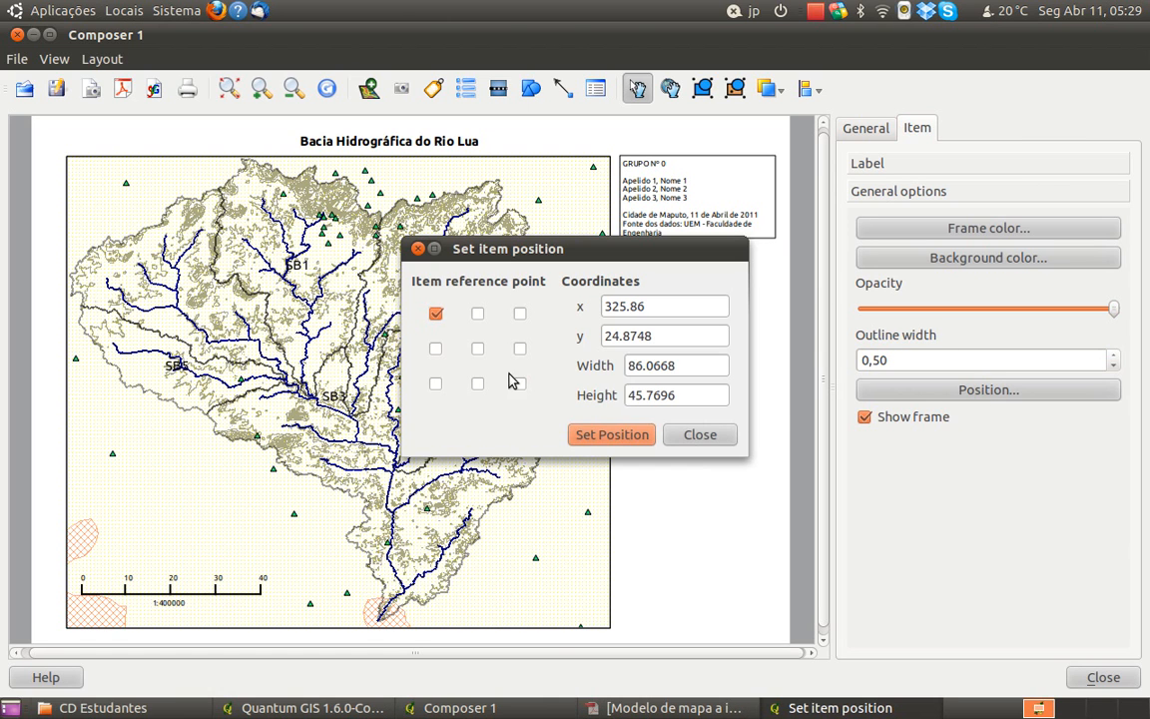
pyautogui.click(696, 437)
# Set the group label's text margin to 2,00 mm
pyautogui.click(889, 166)
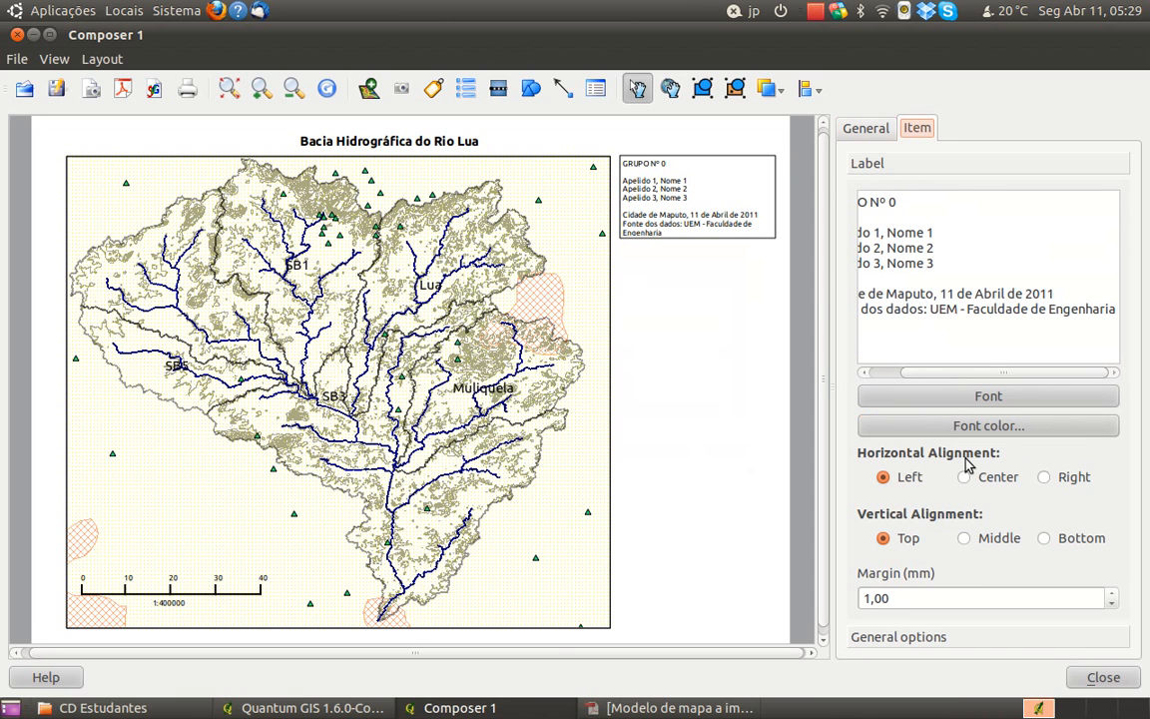
pyautogui.doubleClick(865, 598)
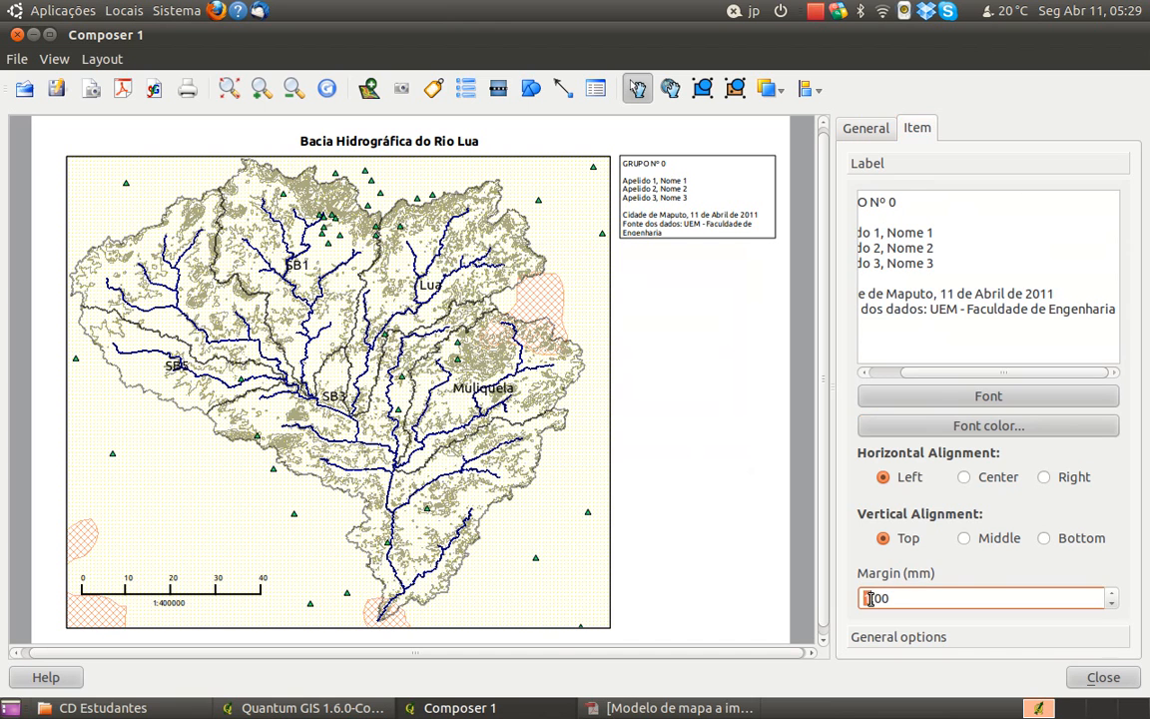
pyautogui.write('5')
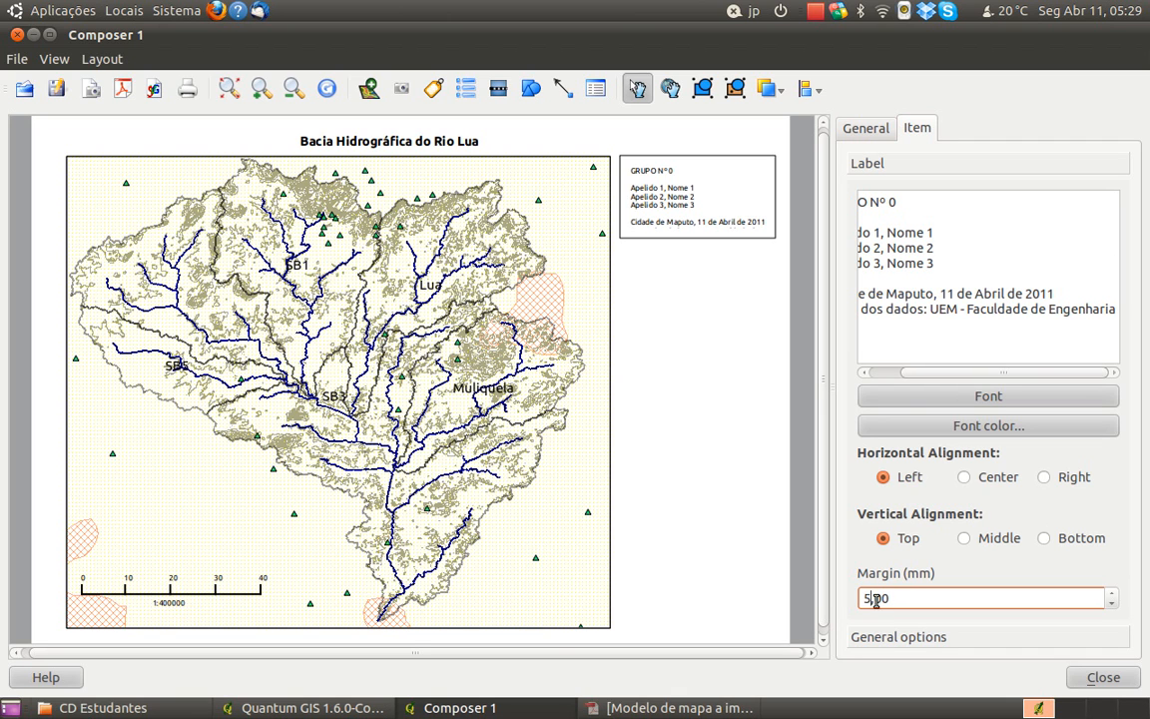
pyautogui.press('BackSpace')
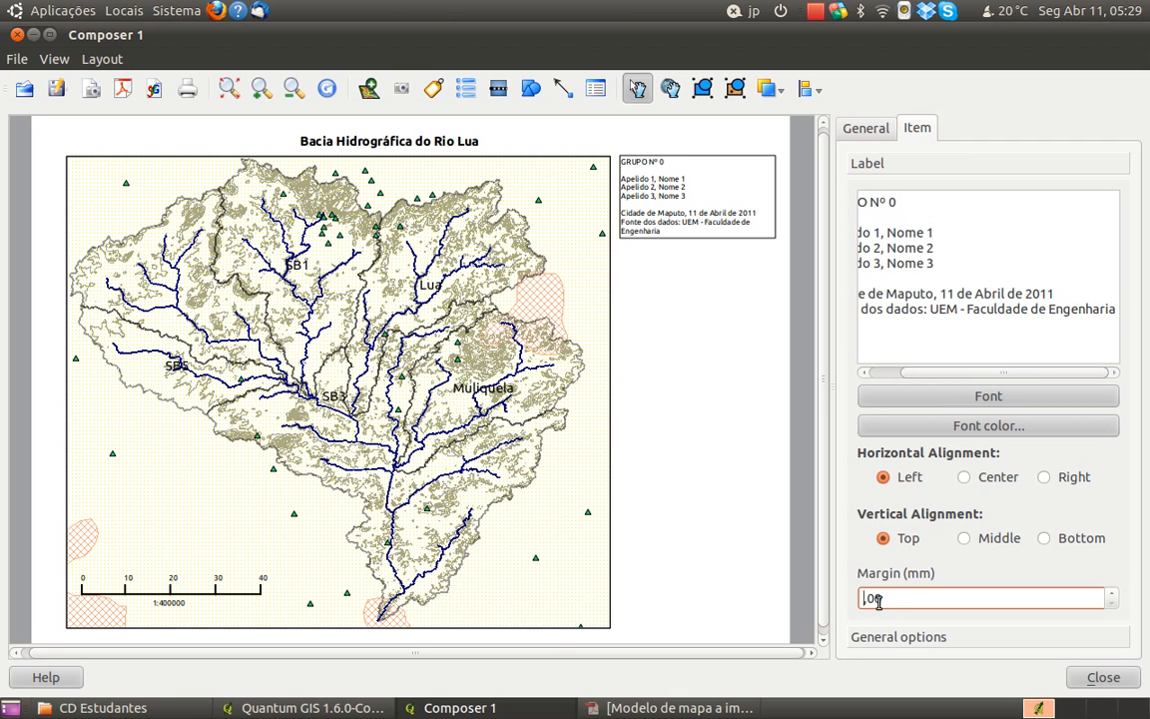
pyautogui.write('2')
# Extend the group label's box slightly downward to leave some space below its last text line
pyautogui.click(753, 308)
pyautogui.click(762, 231)
pyautogui.moveTo(764, 237); pyautogui.dragTo(740, 241)
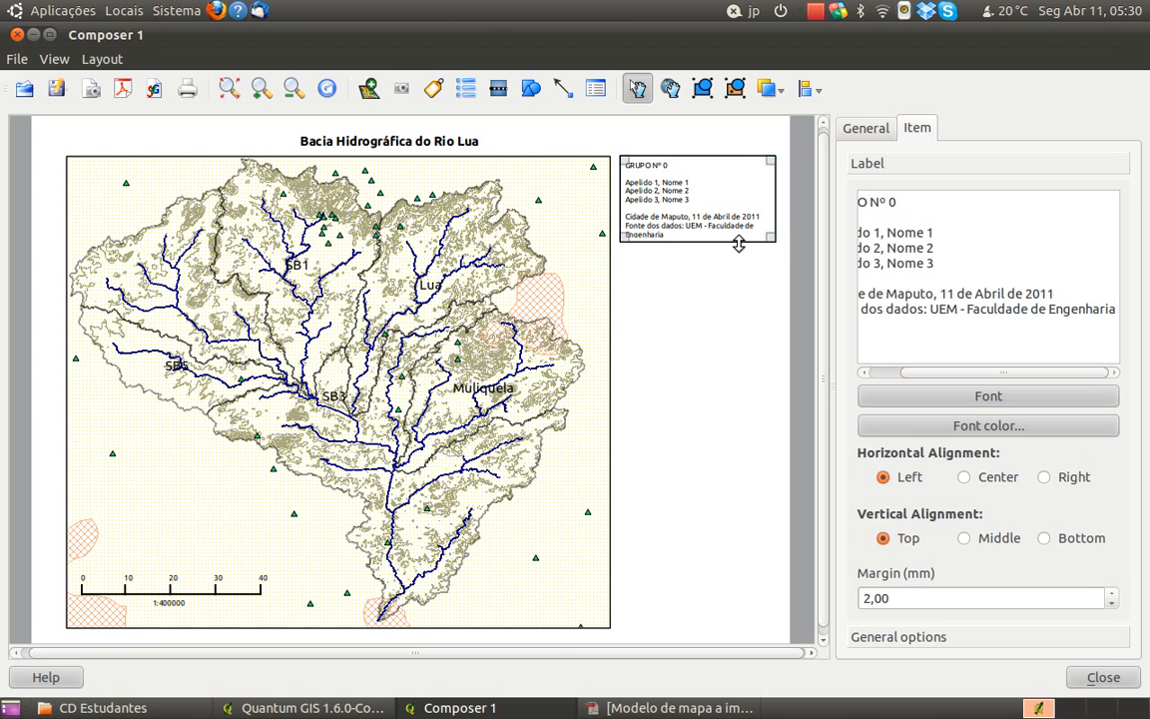
pyautogui.click(742, 253)
pyautogui.moveTo(739, 242); pyautogui.dragTo(737, 249)
pyautogui.click(737, 248)
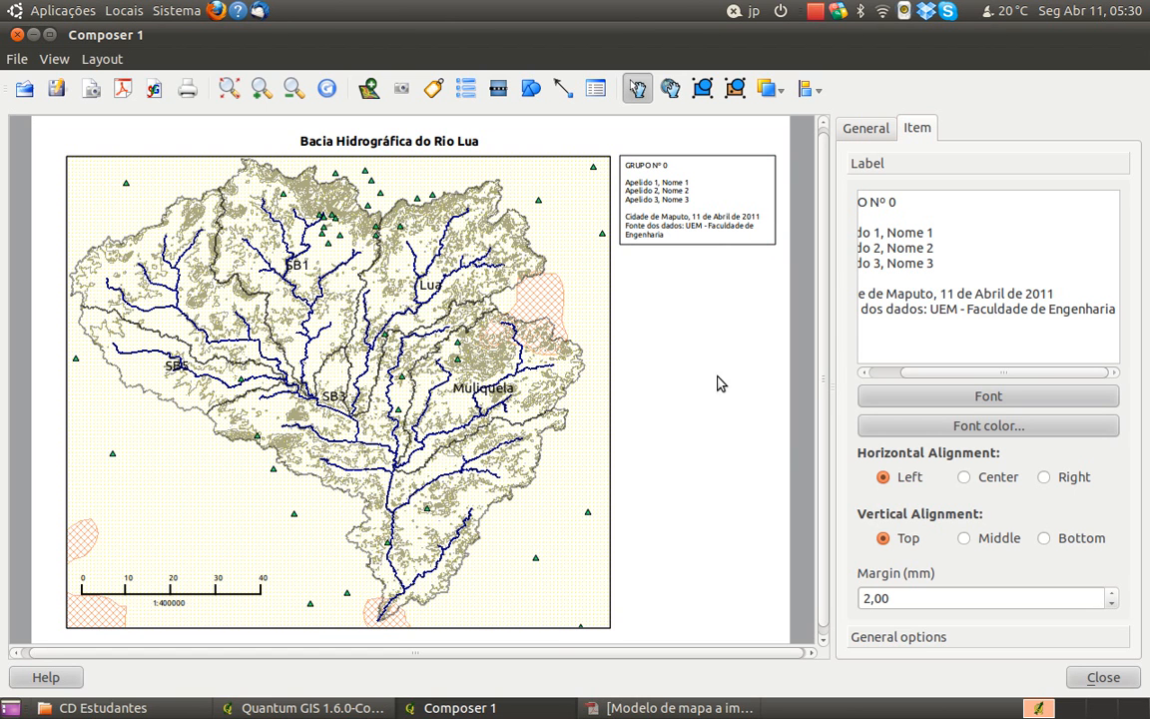
# Review the model map PDF for layout elements still missing from the print map, and return to the composer
pyautogui.click(596, 708)
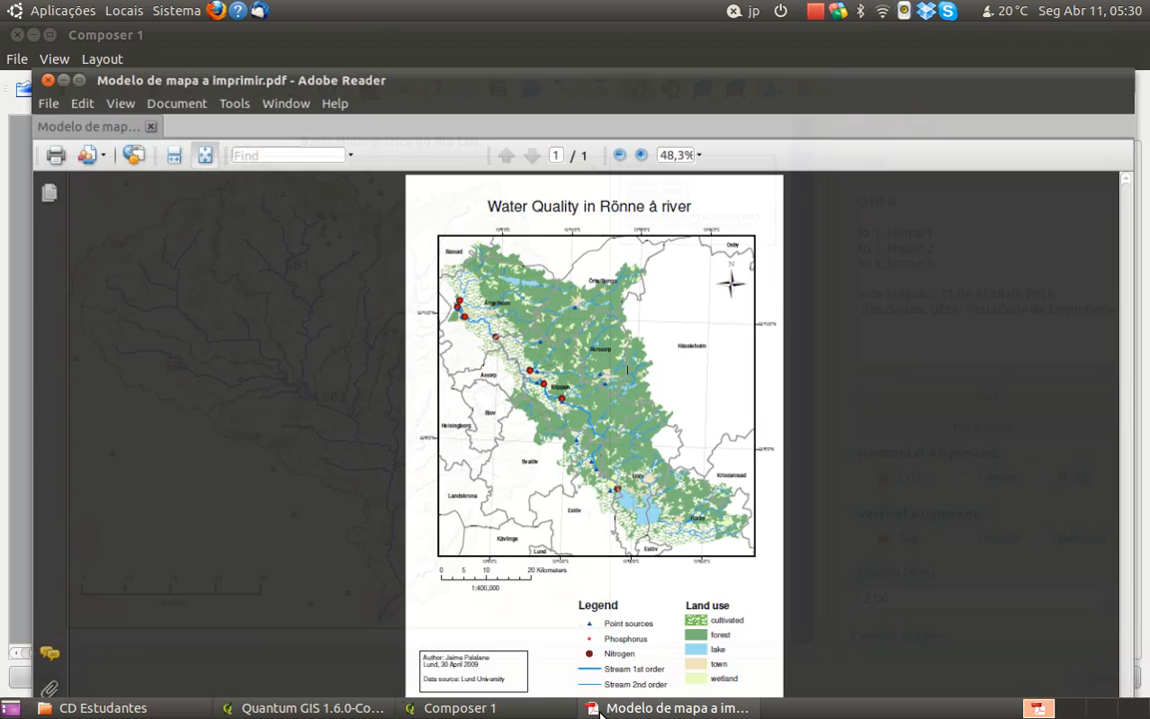
pyautogui.click(597, 708)
pyautogui.click(599, 709)
pyautogui.click(599, 708)
pyautogui.click(599, 708)
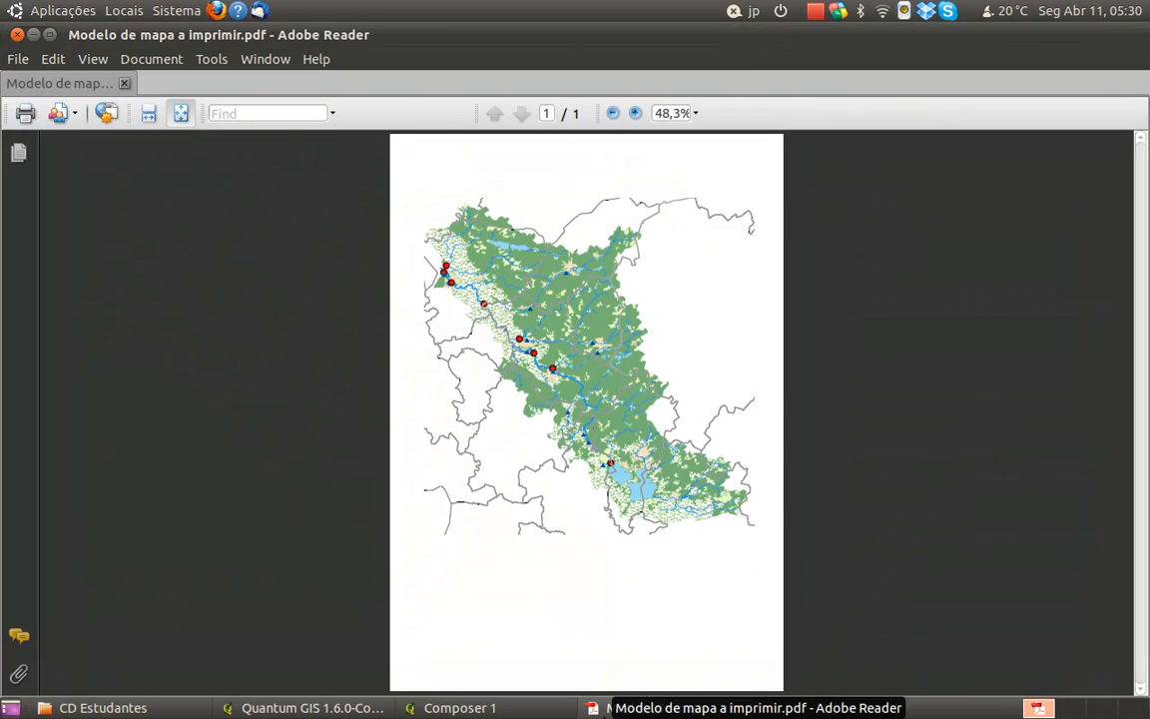
pyautogui.click(600, 708)
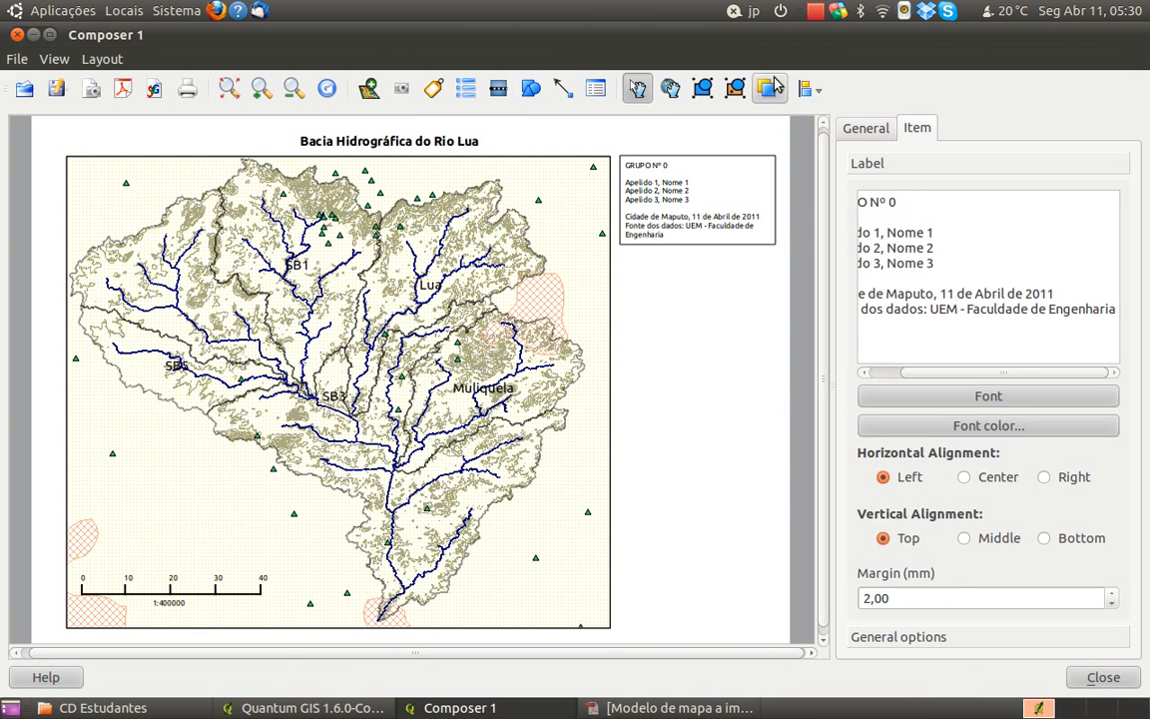
pyautogui.click(804, 92)
pyautogui.click(810, 92)
pyautogui.click(818, 91)
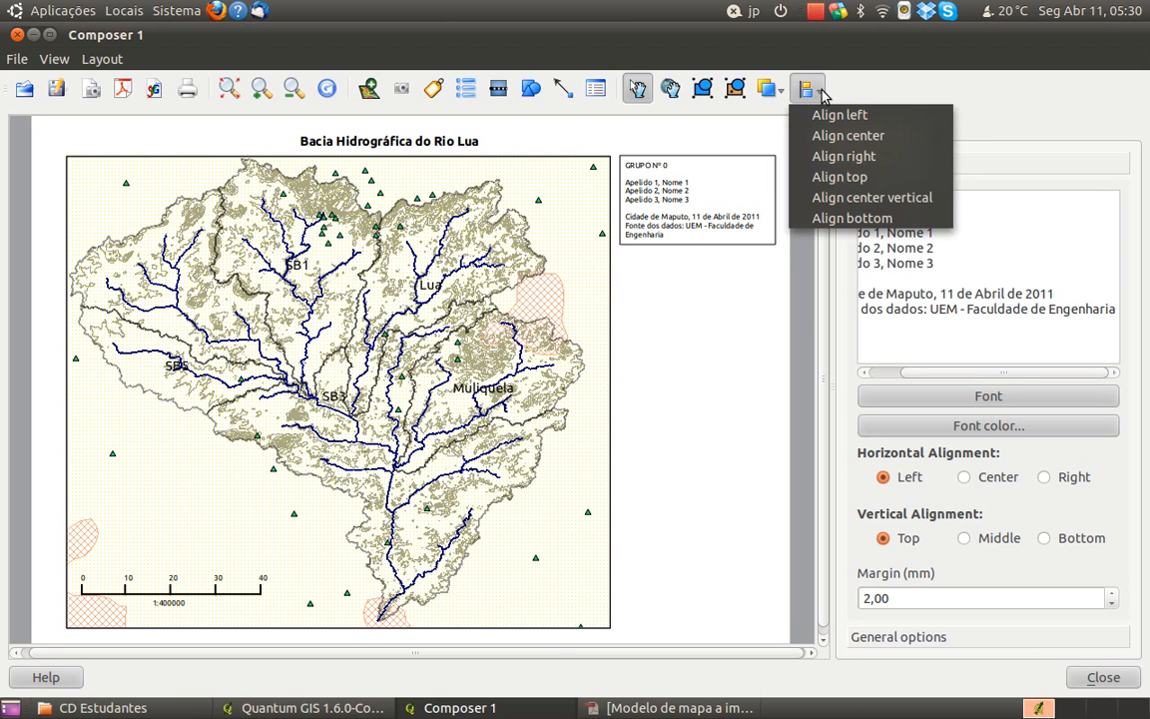
pyautogui.click(821, 94)
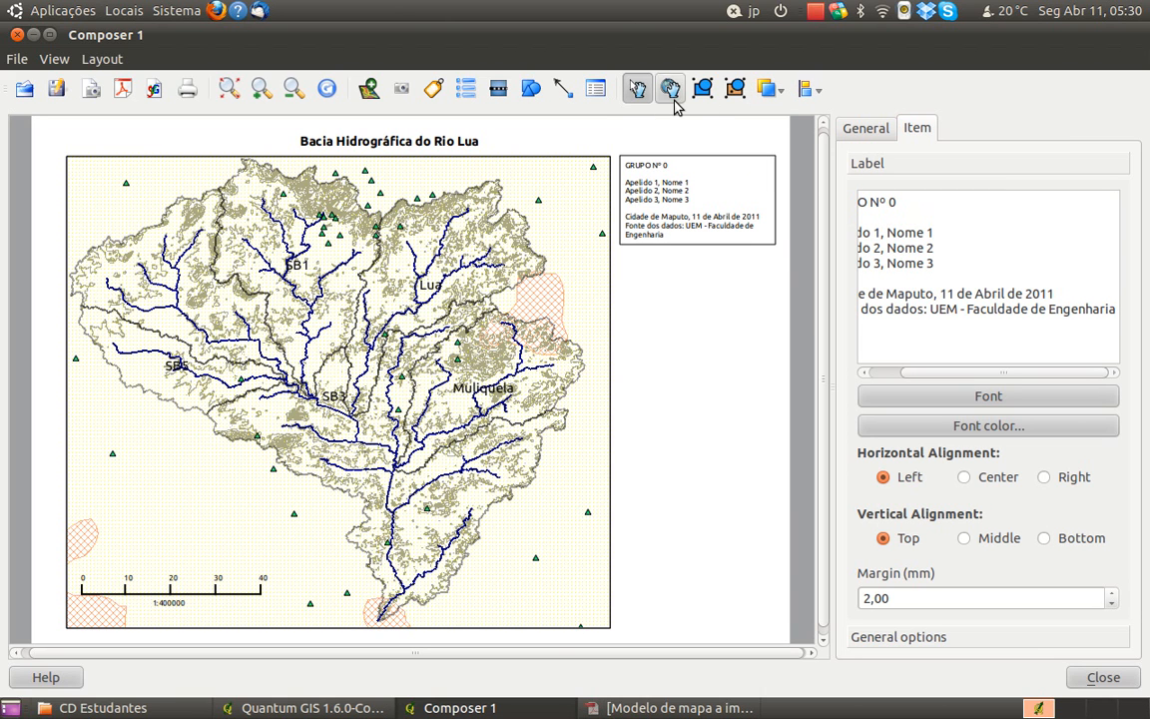
# Draw a small shape in the blank area below the group label and change it to a triangle
pyautogui.click(532, 92)
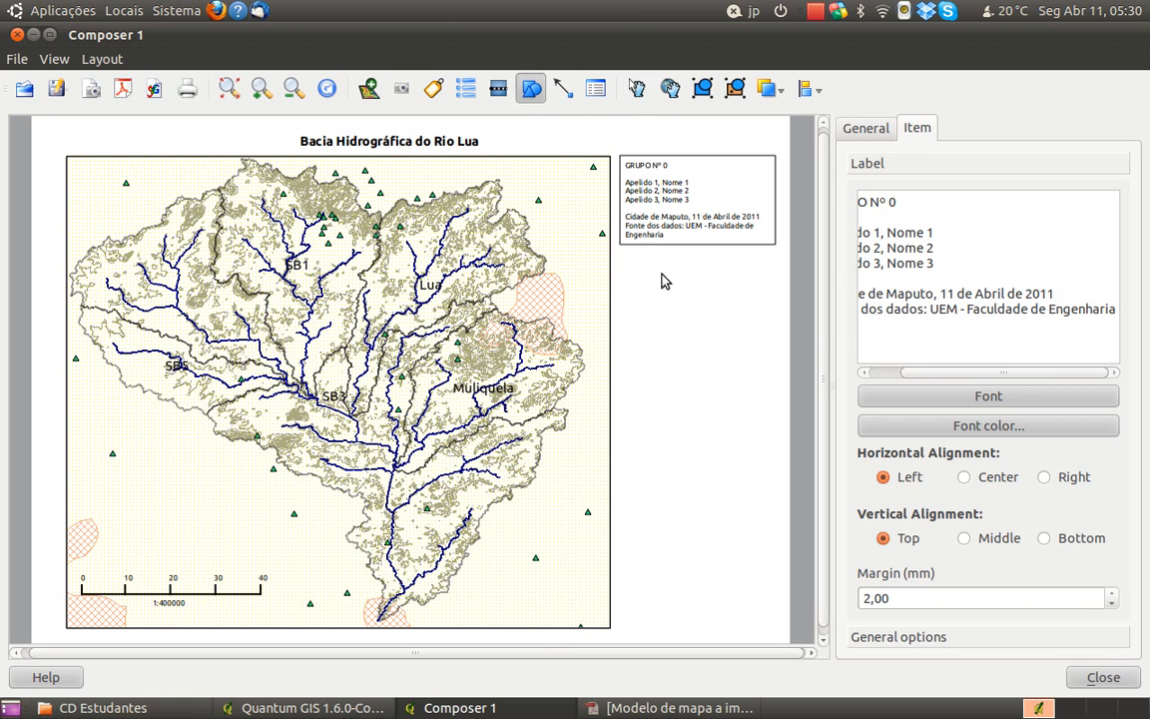
pyautogui.moveTo(658, 297); pyautogui.dragTo(690, 331)
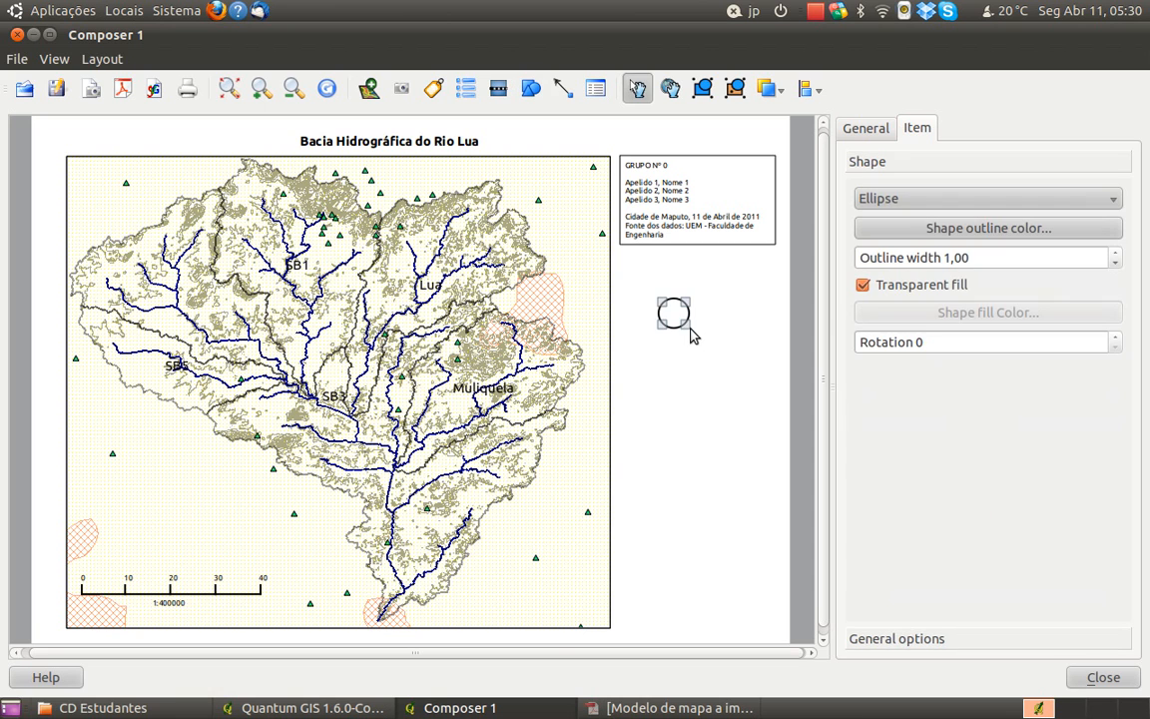
pyautogui.click(920, 198)
pyautogui.click(919, 241)
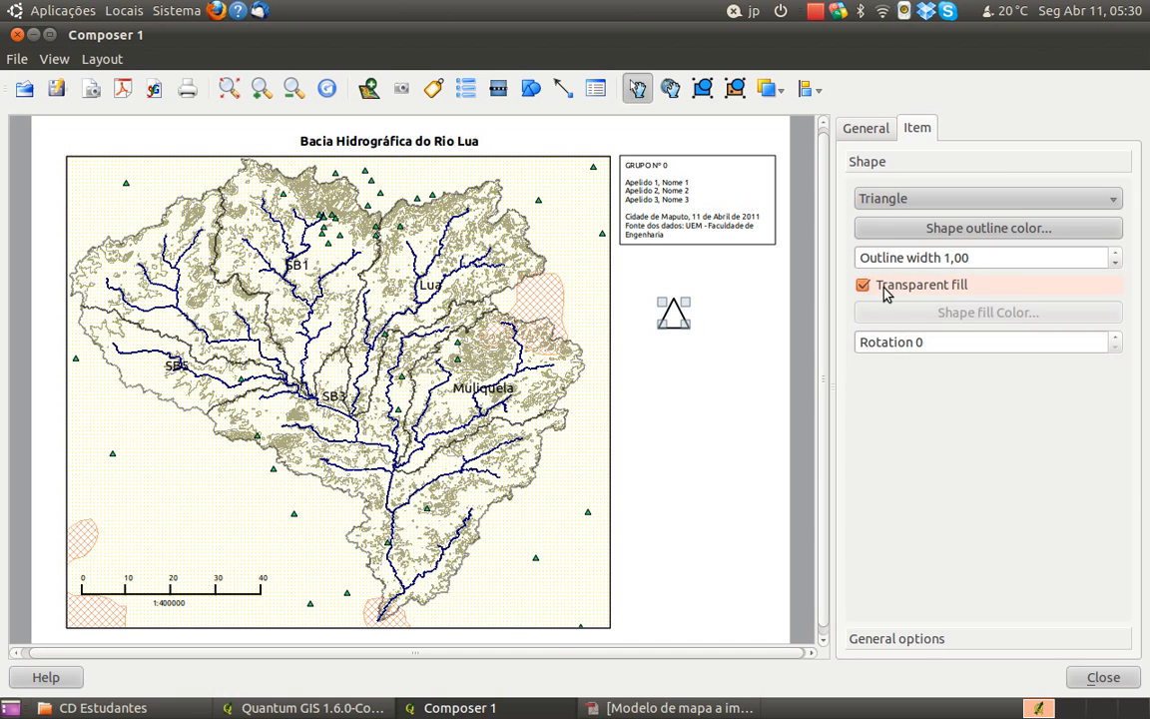
# Hide the triangle's frame and enlarge the shape slightly from its lower corner
pyautogui.click(910, 643)
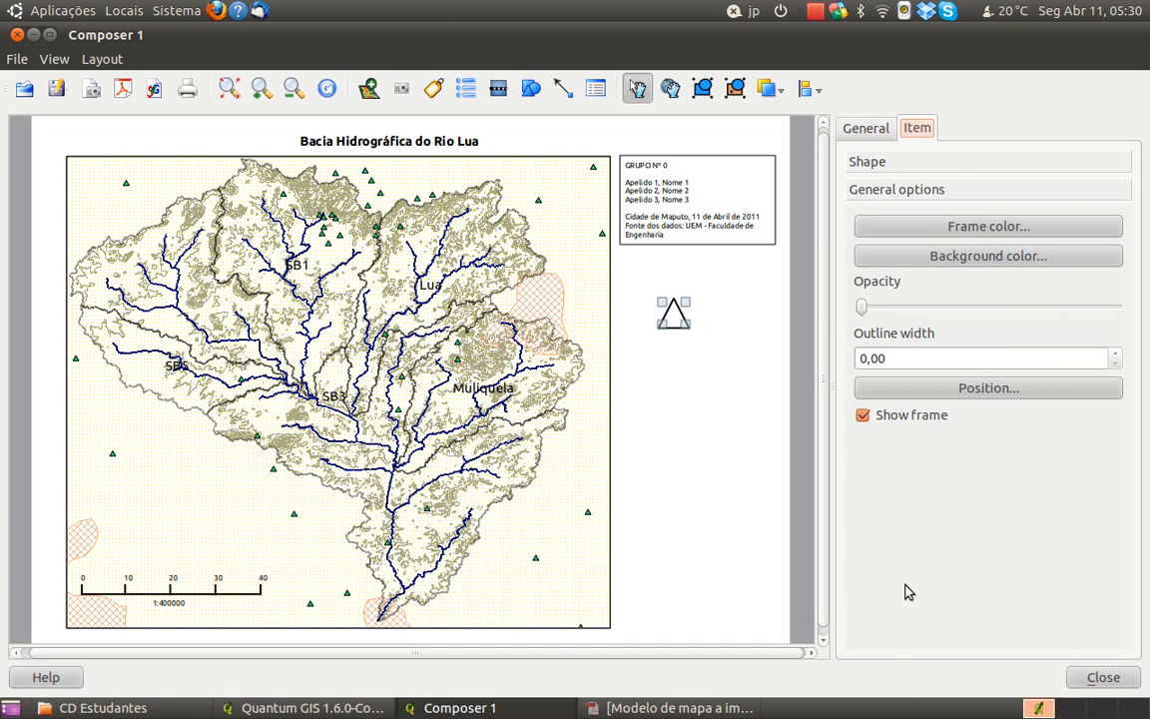
pyautogui.click(907, 421)
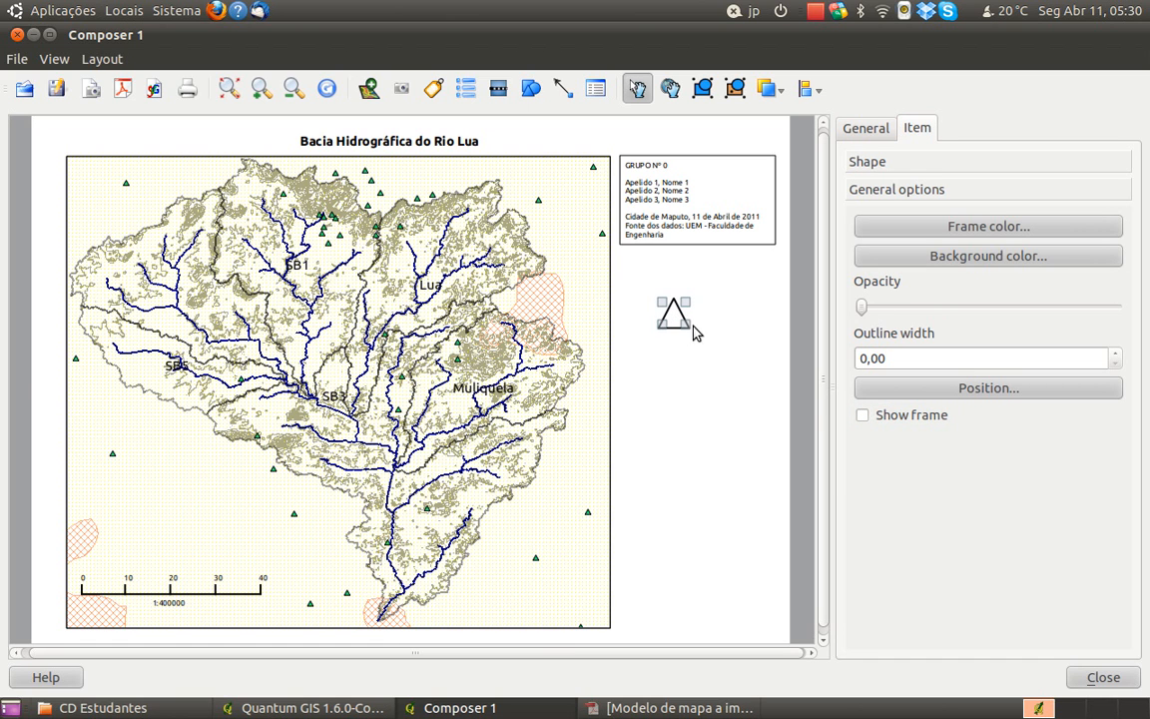
pyautogui.moveTo(692, 326)
pyautogui.mouseDown()
pyautogui.moveTo(697, 370)
pyautogui.moveTo(714, 330)
pyautogui.moveTo(721, 372)
pyautogui.moveTo(697, 337)
pyautogui.mouseUp()
pyautogui.click(718, 369)
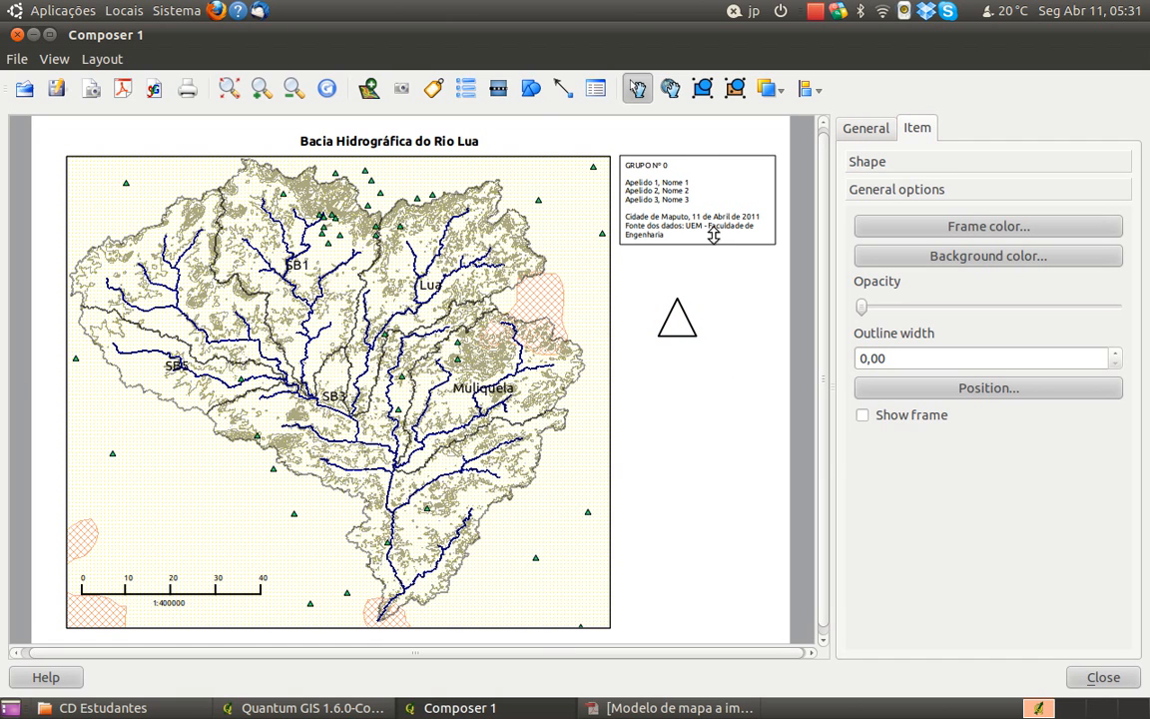
# Add a label reading "N" below the triangle and center its text horizontally
pyautogui.click(500, 90)
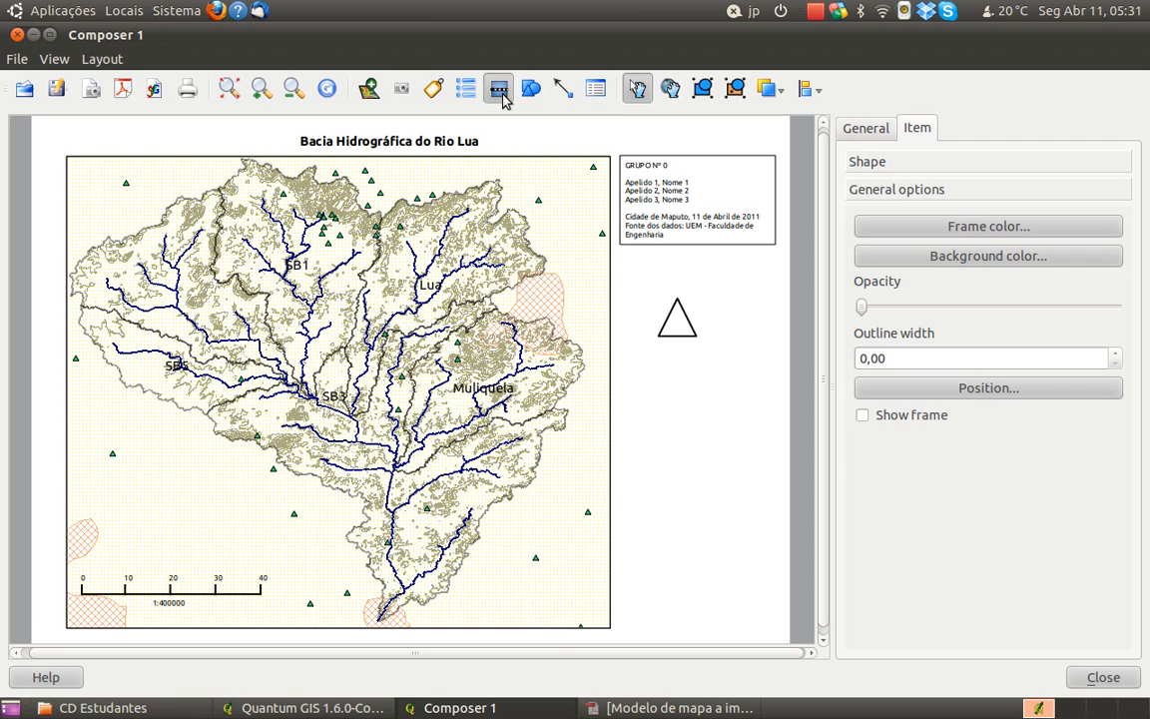
pyautogui.click(433, 89)
pyautogui.click(676, 379)
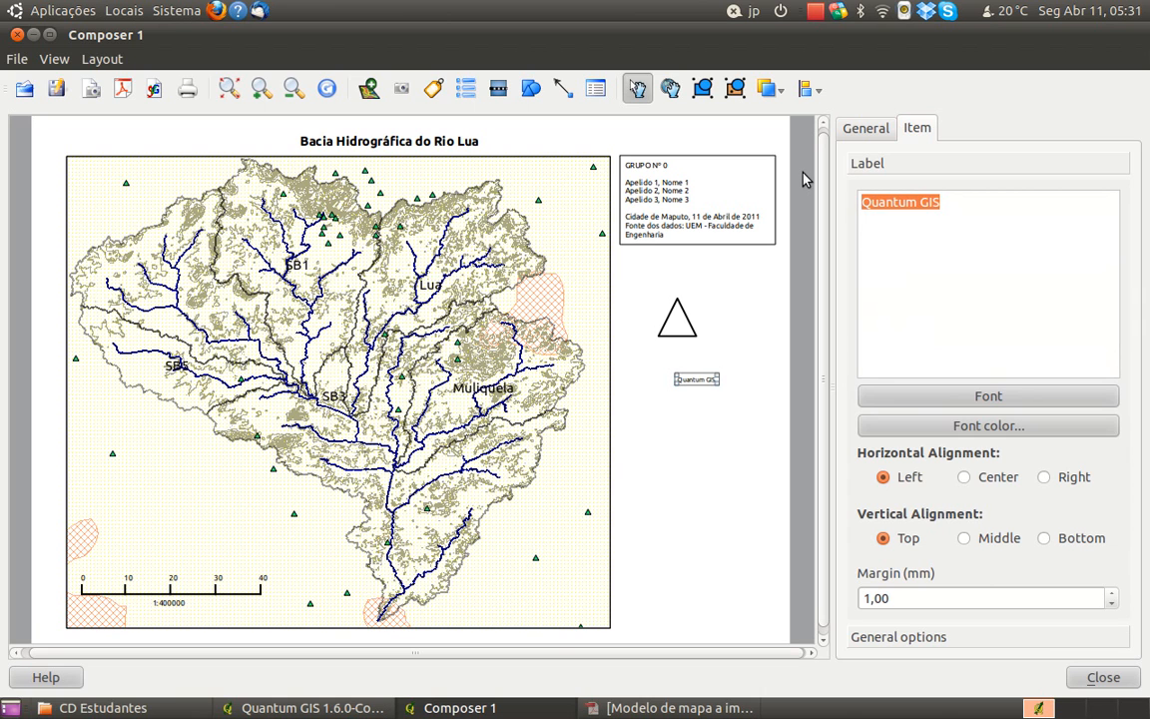
pyautogui.write('N')
pyautogui.click(963, 478)
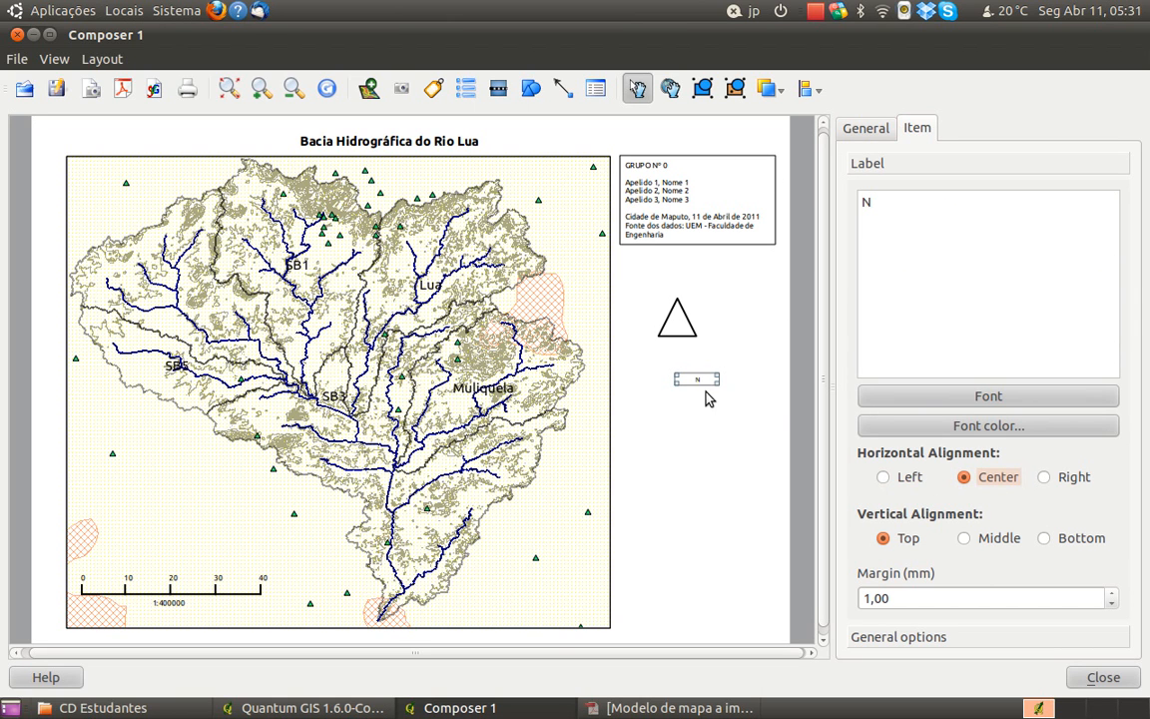
# Shrink the triangle slightly from its lower corner
pyautogui.click(687, 325)
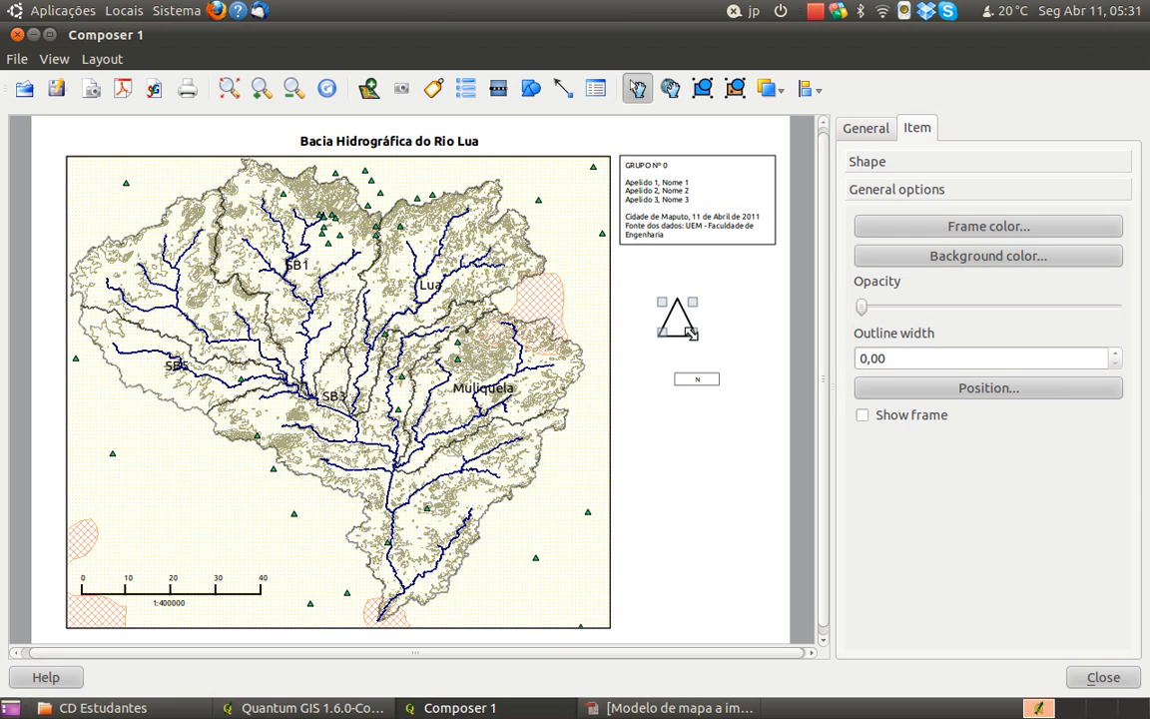
pyautogui.moveTo(693, 332); pyautogui.dragTo(687, 327)
pyautogui.click(717, 356)
# Narrow the N label's box around its letter and go through its font settings
pyautogui.click(709, 377)
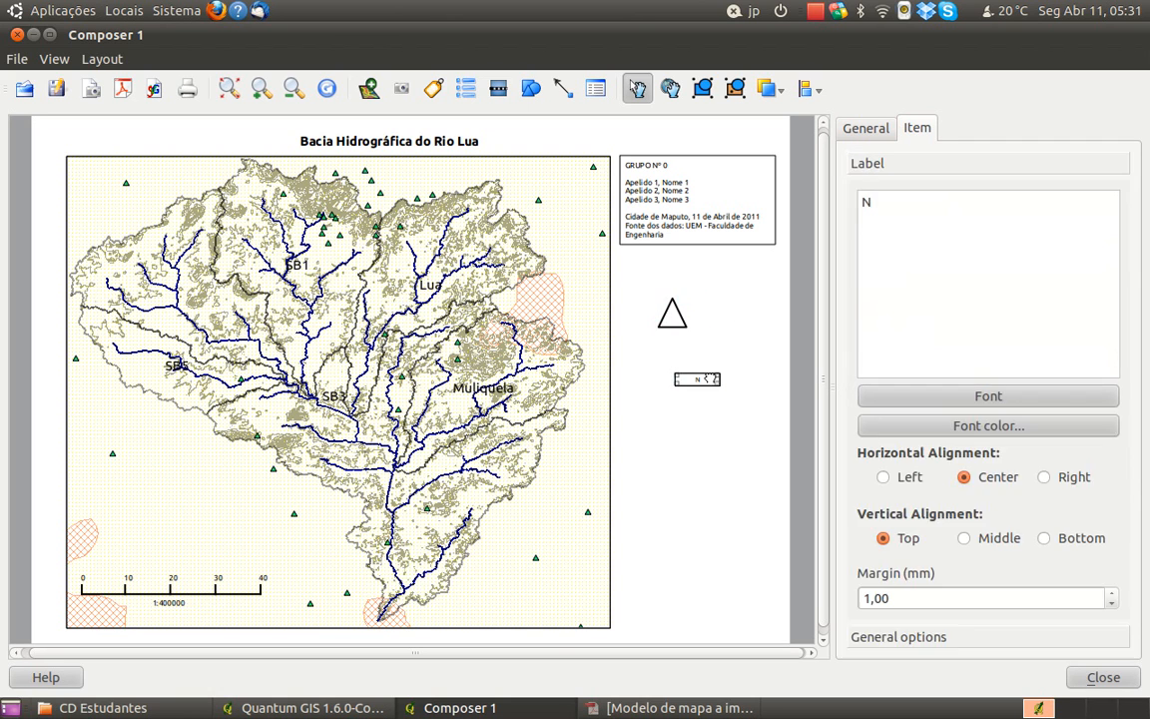
pyautogui.moveTo(677, 385); pyautogui.dragTo(689, 384)
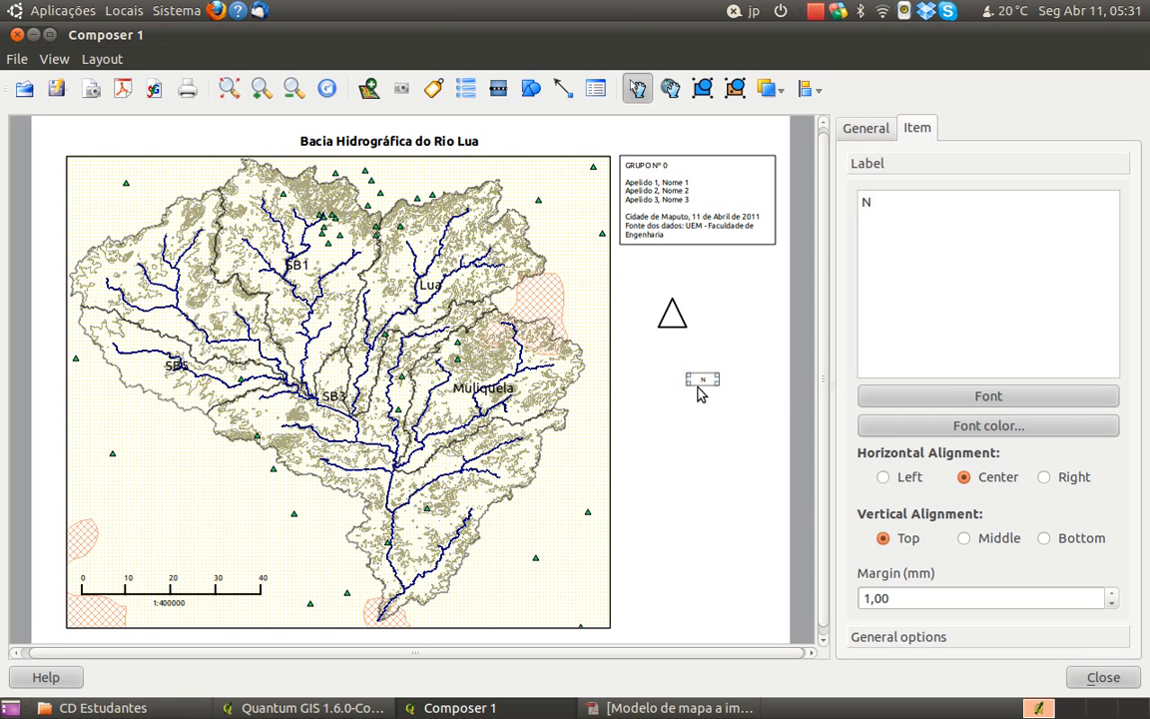
pyautogui.click(956, 396)
pyautogui.doubleClick(784, 326)
pyautogui.click(760, 310)
pyautogui.click(752, 485)
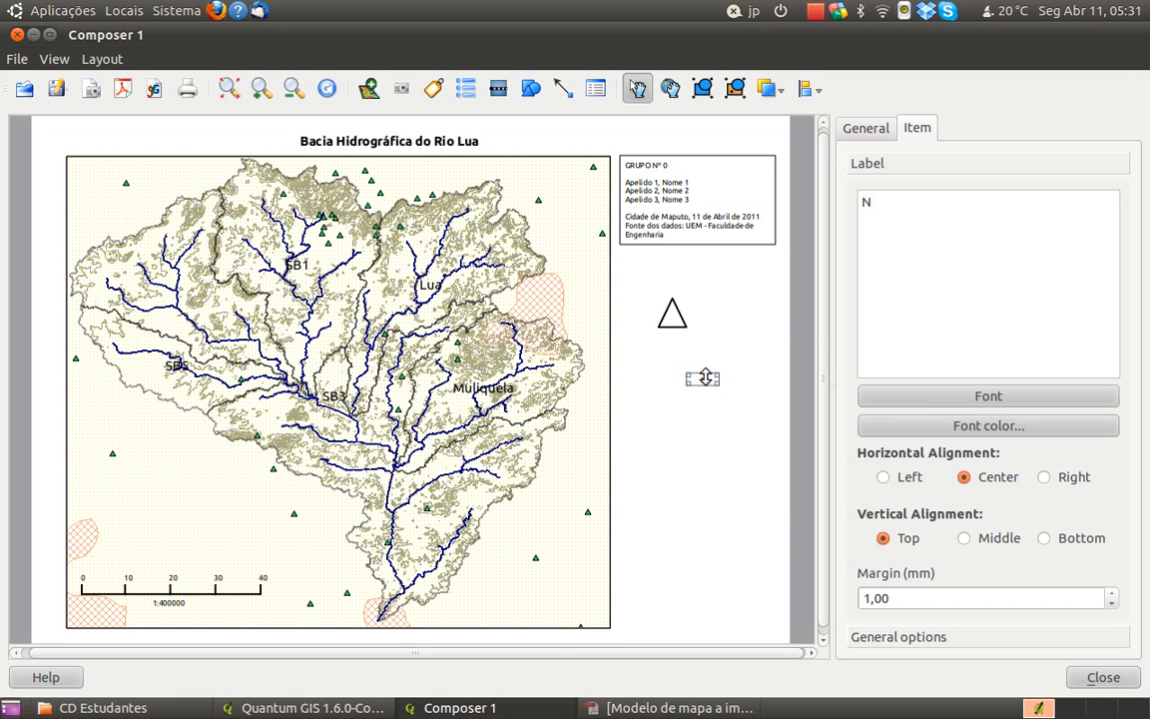
# Hide the N label's frame and move the label inside the triangle to form a north arrow
pyautogui.click(938, 633)
pyautogui.click(910, 418)
pyautogui.moveTo(708, 379); pyautogui.dragTo(738, 320)
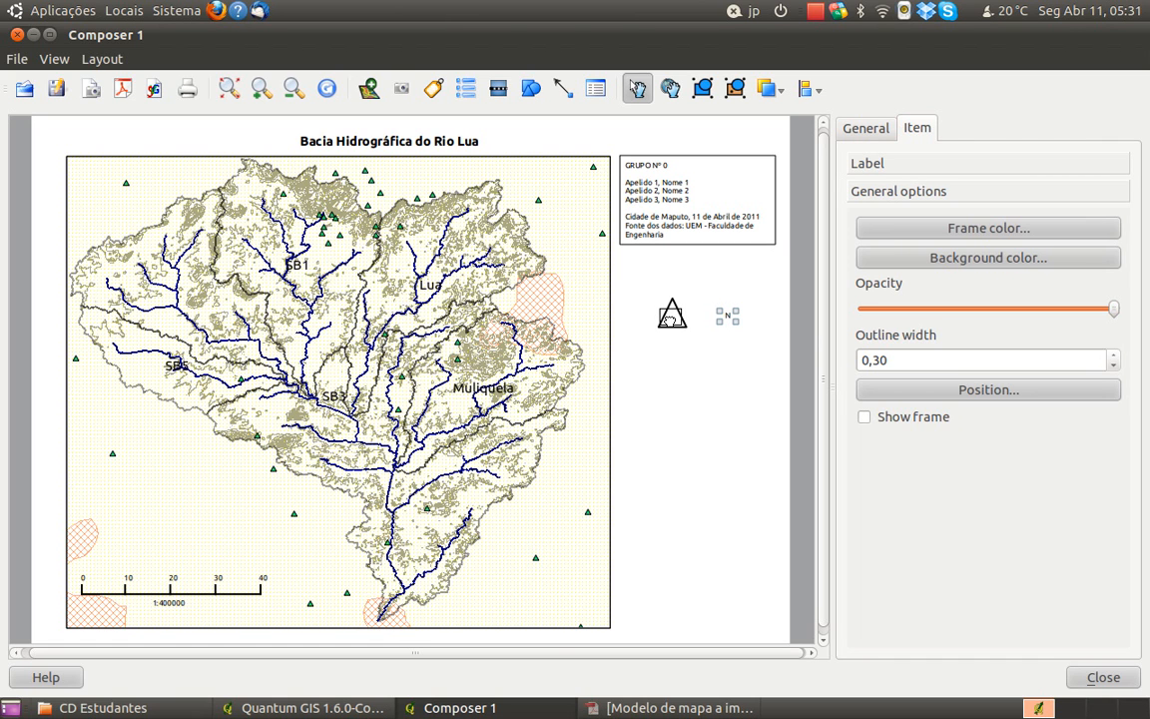
pyautogui.moveTo(675, 321); pyautogui.dragTo(674, 320)
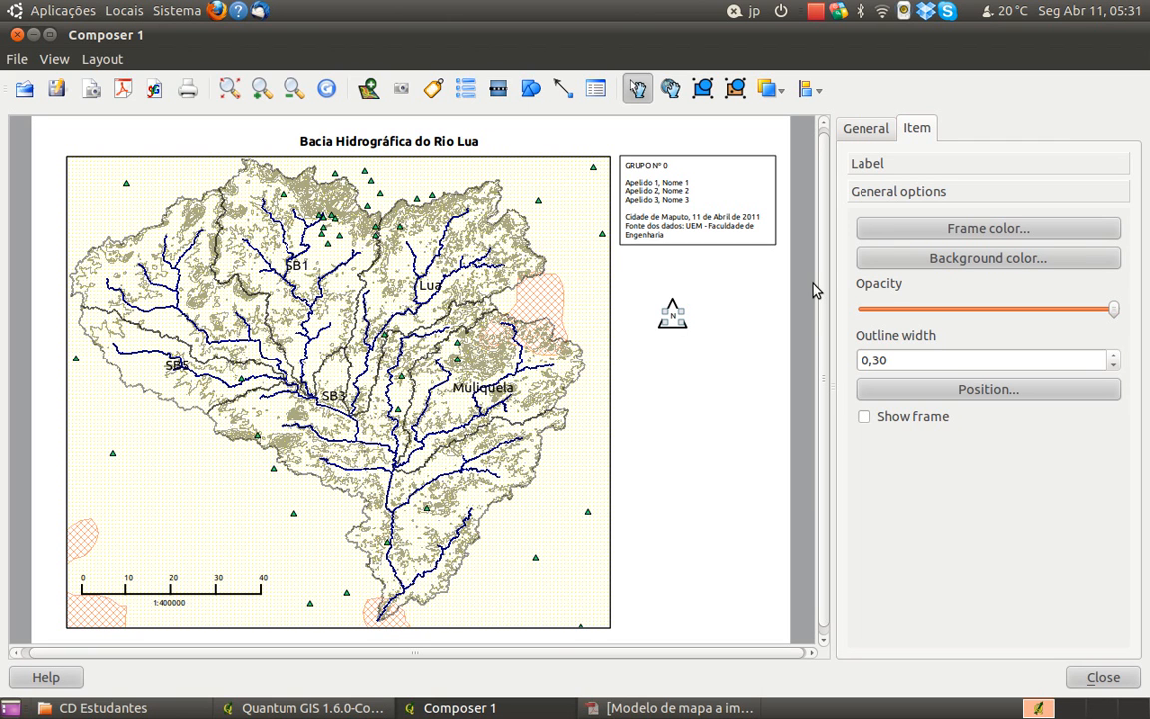
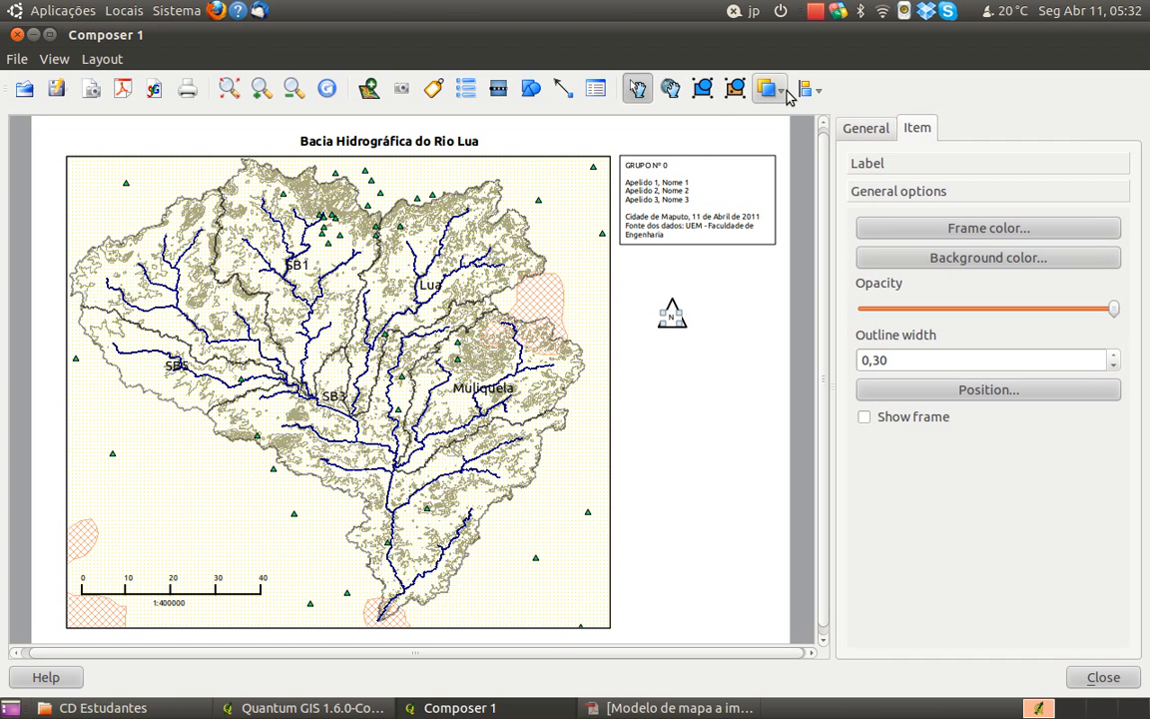
# Lower the N label behind the triangle and select the triangle shape
pyautogui.click(786, 92)
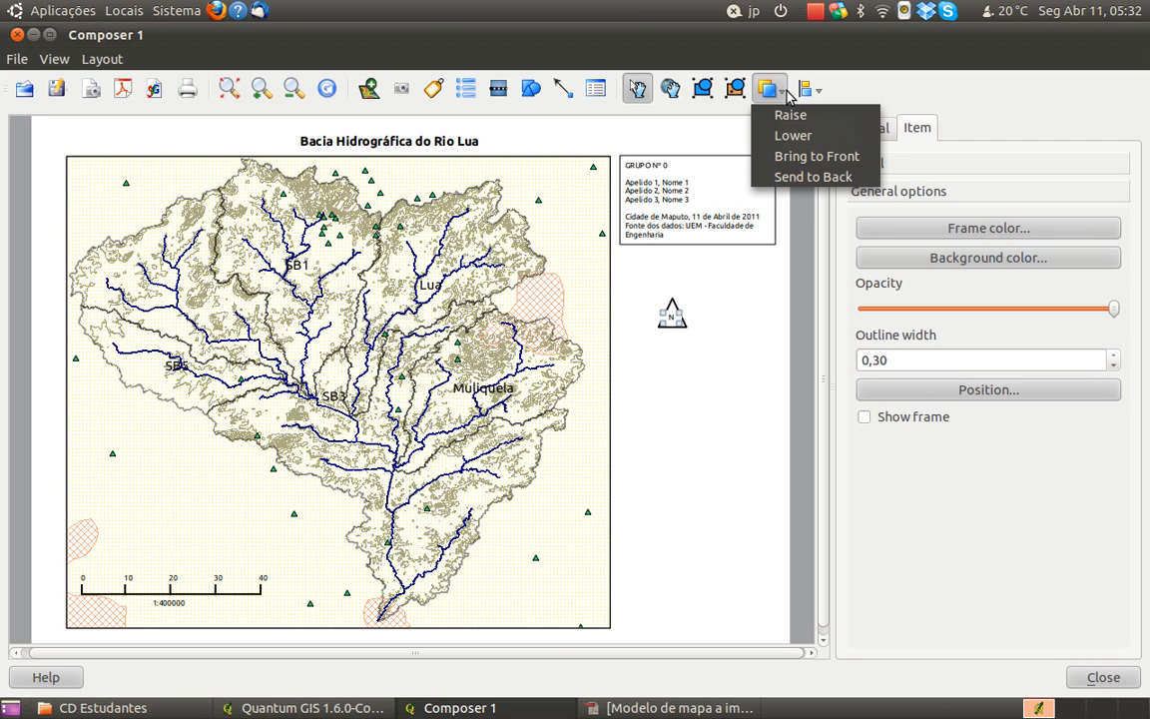
pyautogui.click(790, 136)
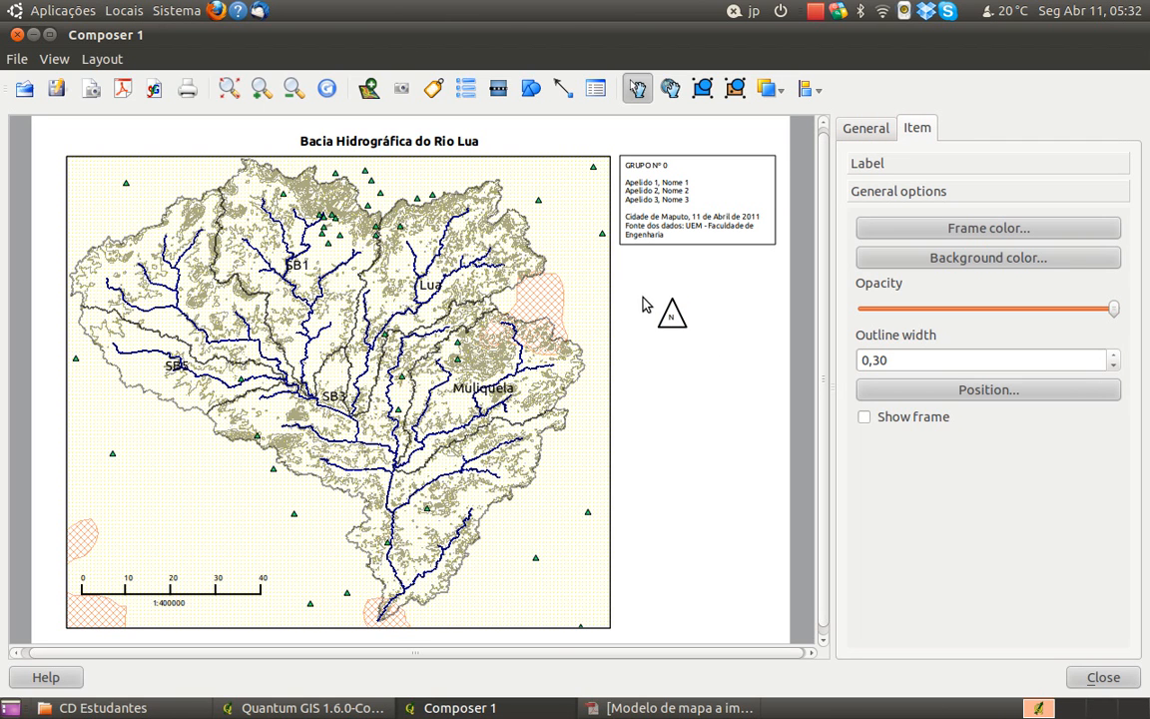
pyautogui.click(672, 331)
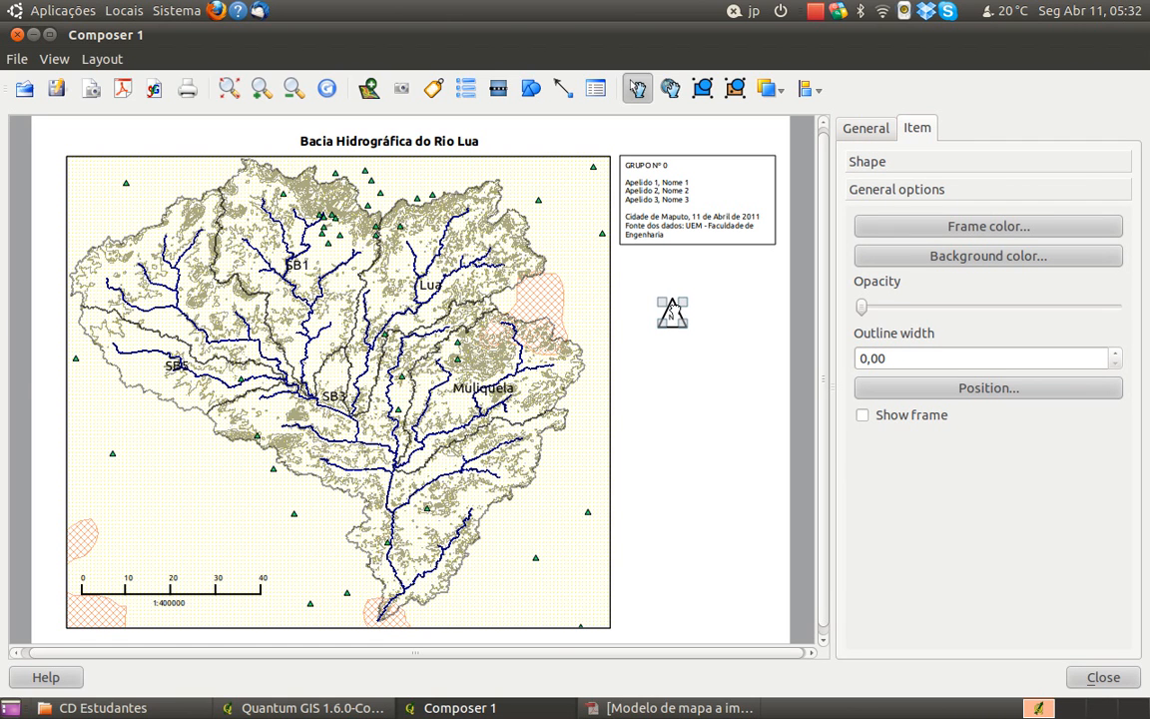
# Try to group the triangle with the N label inside it
pyautogui.click(676, 334)
pyautogui.click(675, 324)
pyautogui.click(673, 314)
pyautogui.click(819, 90)
pyautogui.click(820, 90)
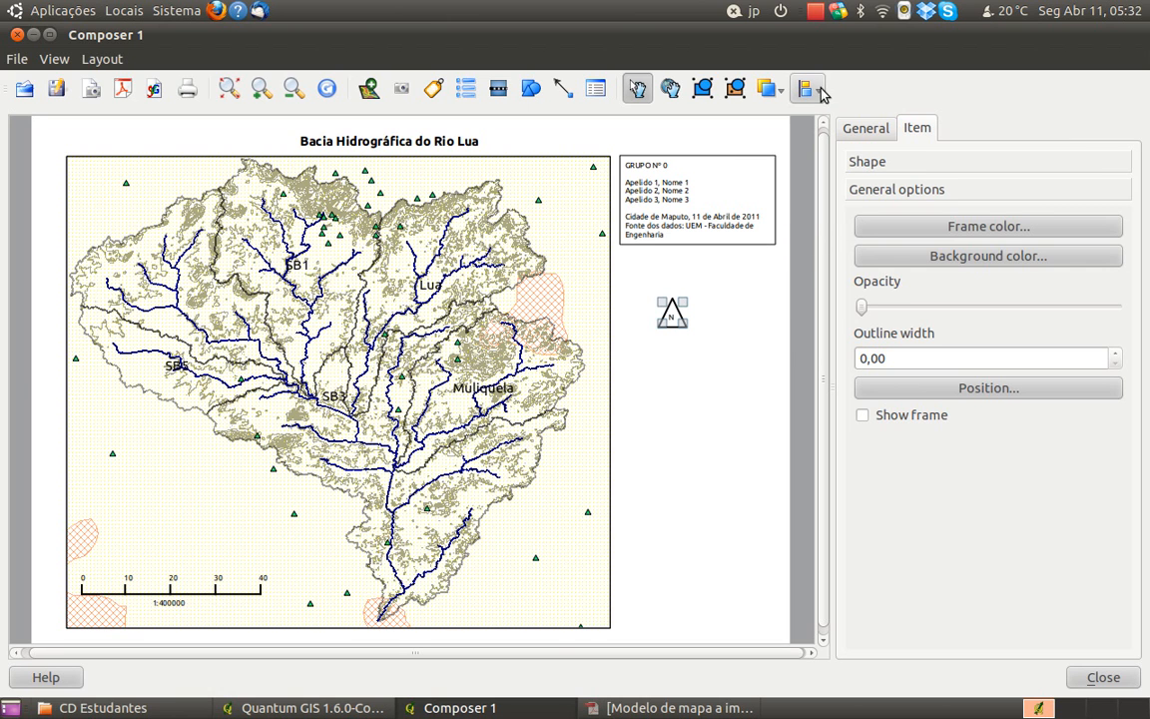
pyautogui.click(716, 96)
pyautogui.click(713, 357)
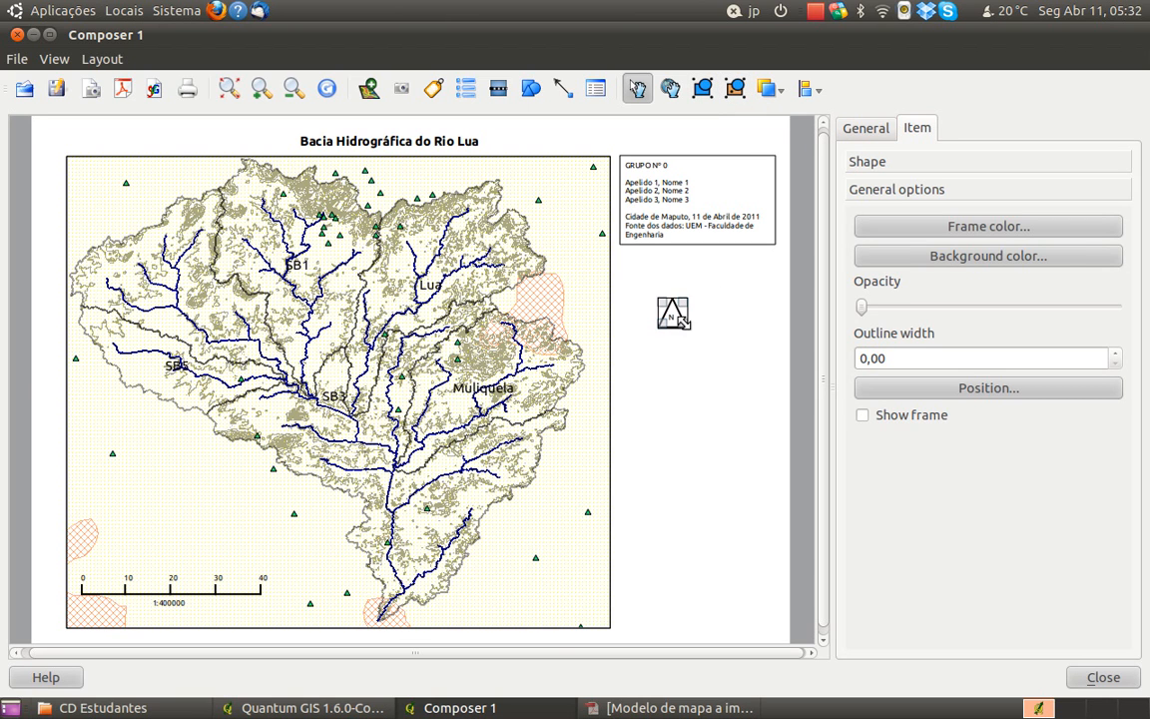
pyautogui.click(673, 316)
pyautogui.click(688, 356)
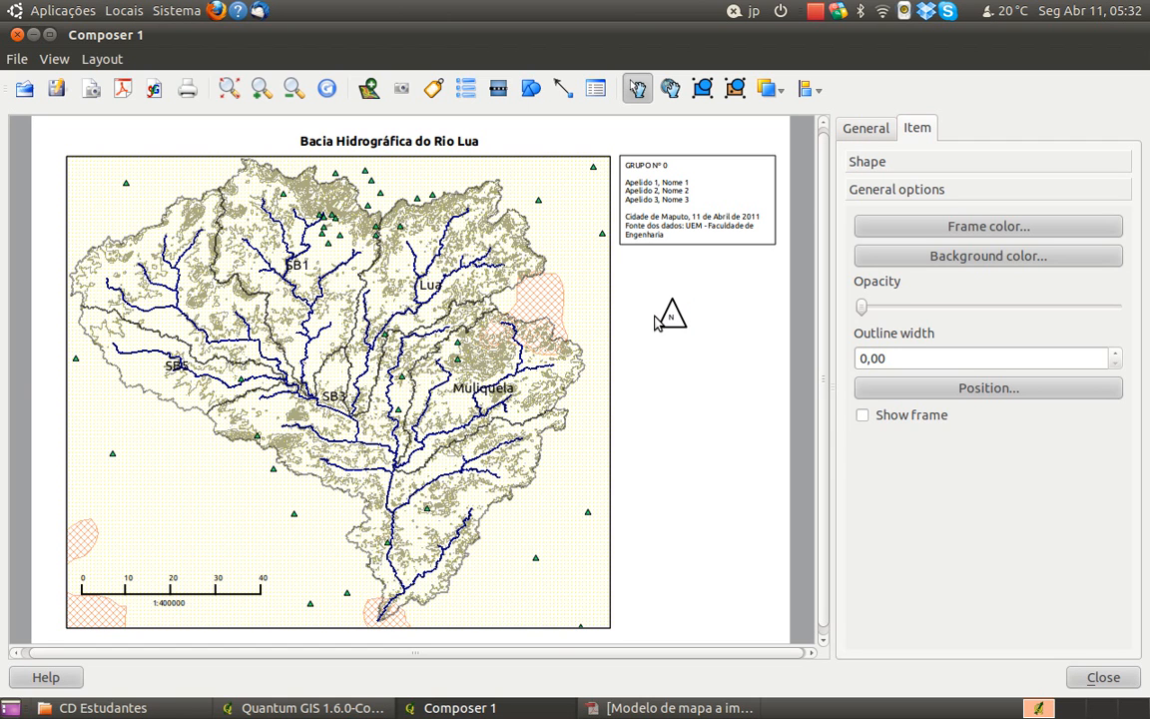
# Separate the triangle from the N label by moving it to the empty area just below the label
pyautogui.click(671, 315)
pyautogui.moveTo(677, 325); pyautogui.dragTo(678, 322)
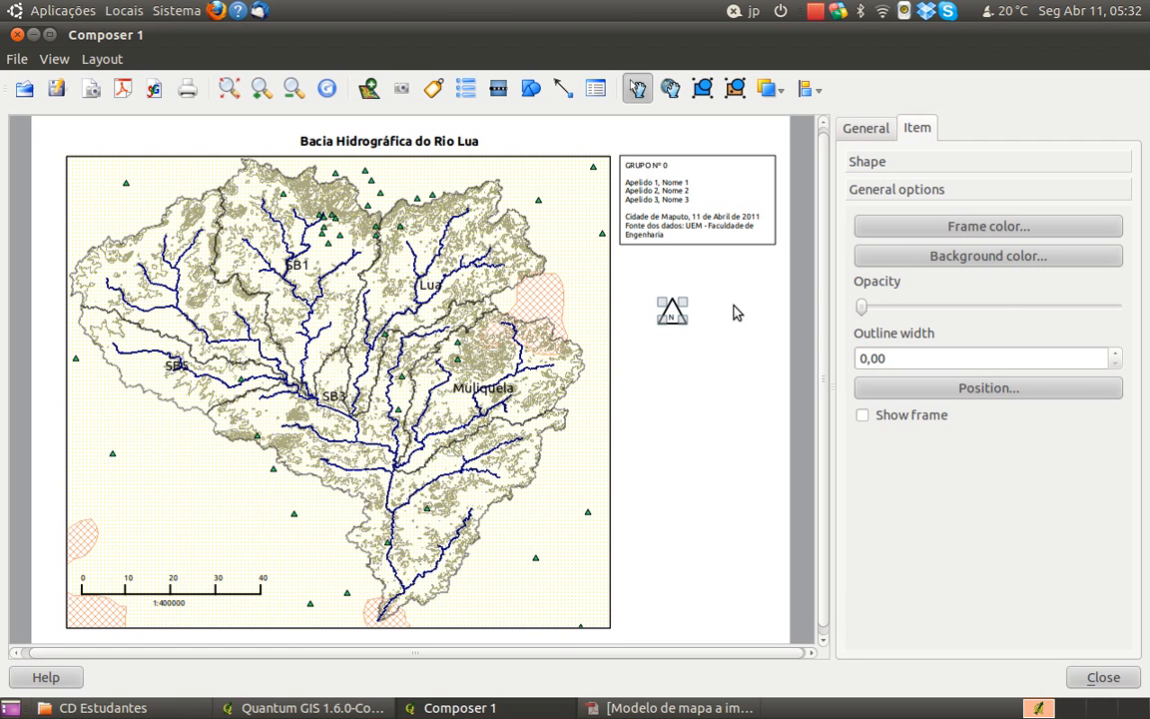
pyautogui.press('Down')
pyautogui.press('Left')
pyautogui.press('Right')
pyautogui.moveTo(672, 311); pyautogui.dragTo(688, 388)
# Widen the N label's box and reduce its background opacity to the minimum
pyautogui.click(678, 319)
pyautogui.moveTo(684, 324); pyautogui.dragTo(698, 324)
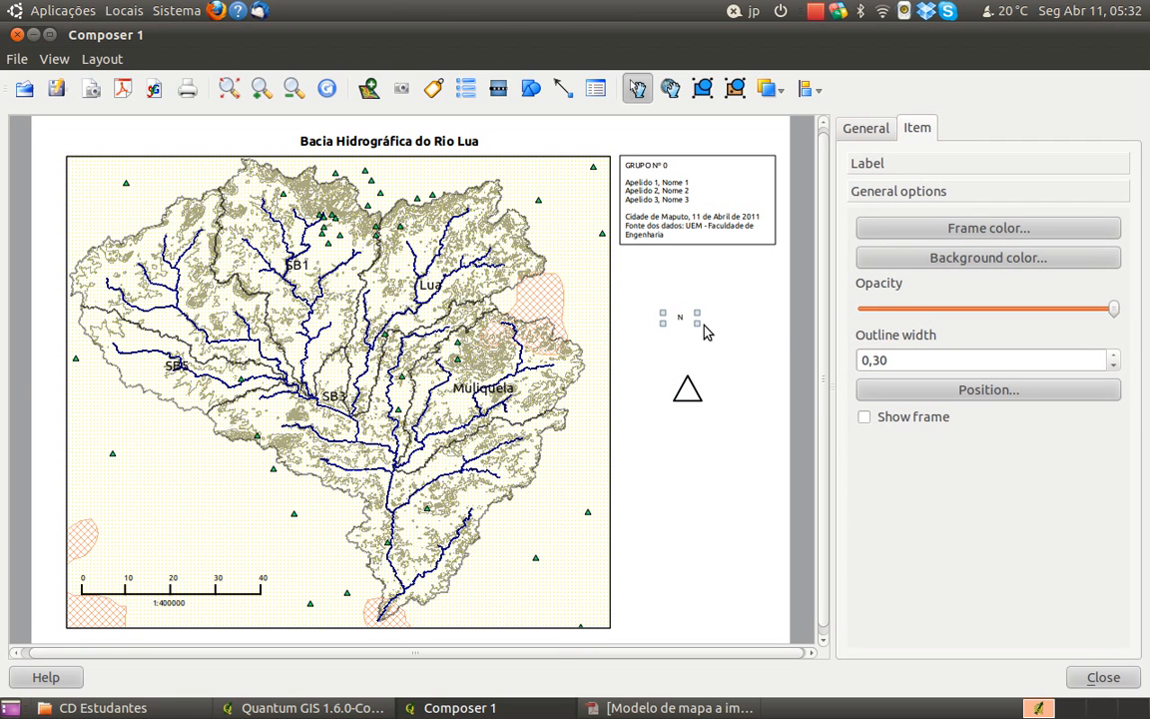
pyautogui.moveTo(697, 325); pyautogui.dragTo(718, 327)
pyautogui.moveTo(1114, 311); pyautogui.dragTo(849, 318)
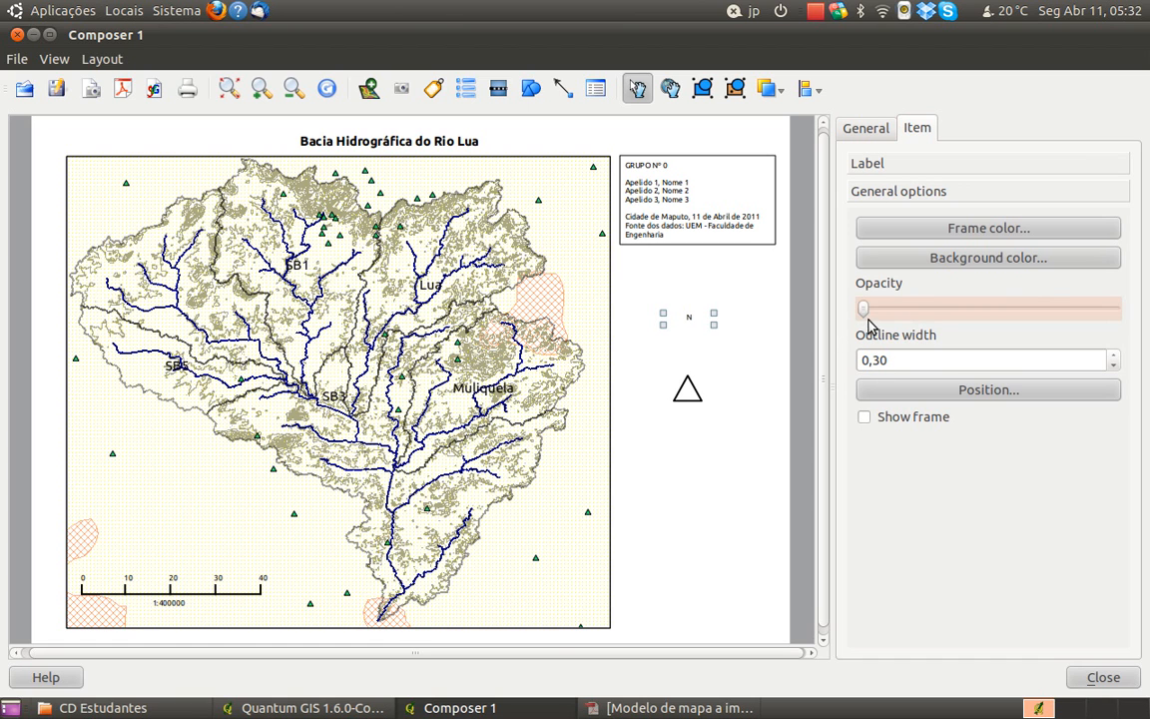
# Lower the N label towards the triangle and fit the triangle around it so the N sits inside
pyautogui.moveTo(695, 318); pyautogui.dragTo(699, 359)
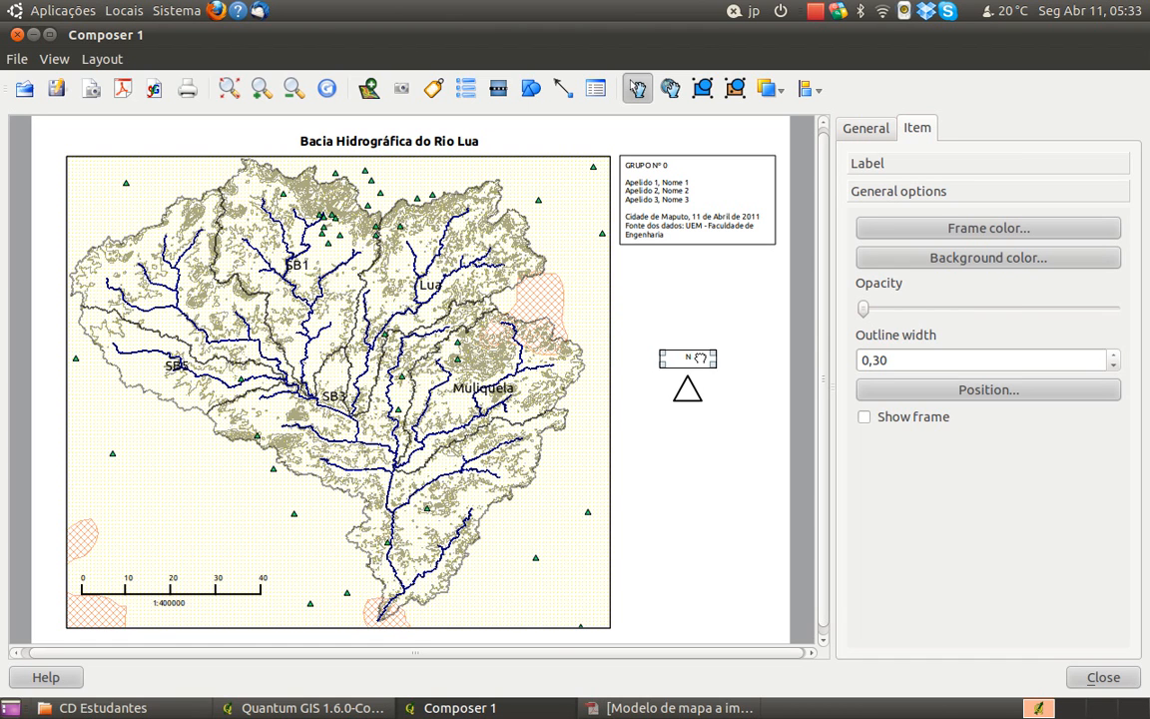
pyautogui.click(688, 386)
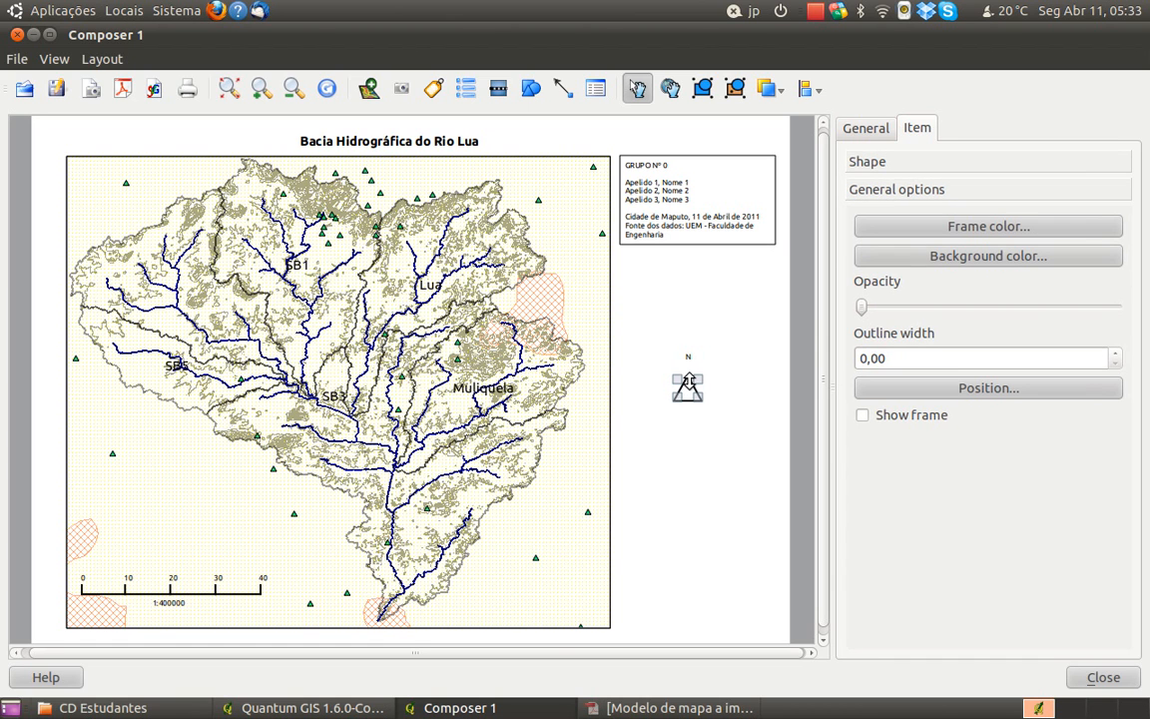
pyautogui.moveTo(688, 390); pyautogui.dragTo(689, 356)
pyautogui.press('Left')
pyautogui.press('Up')
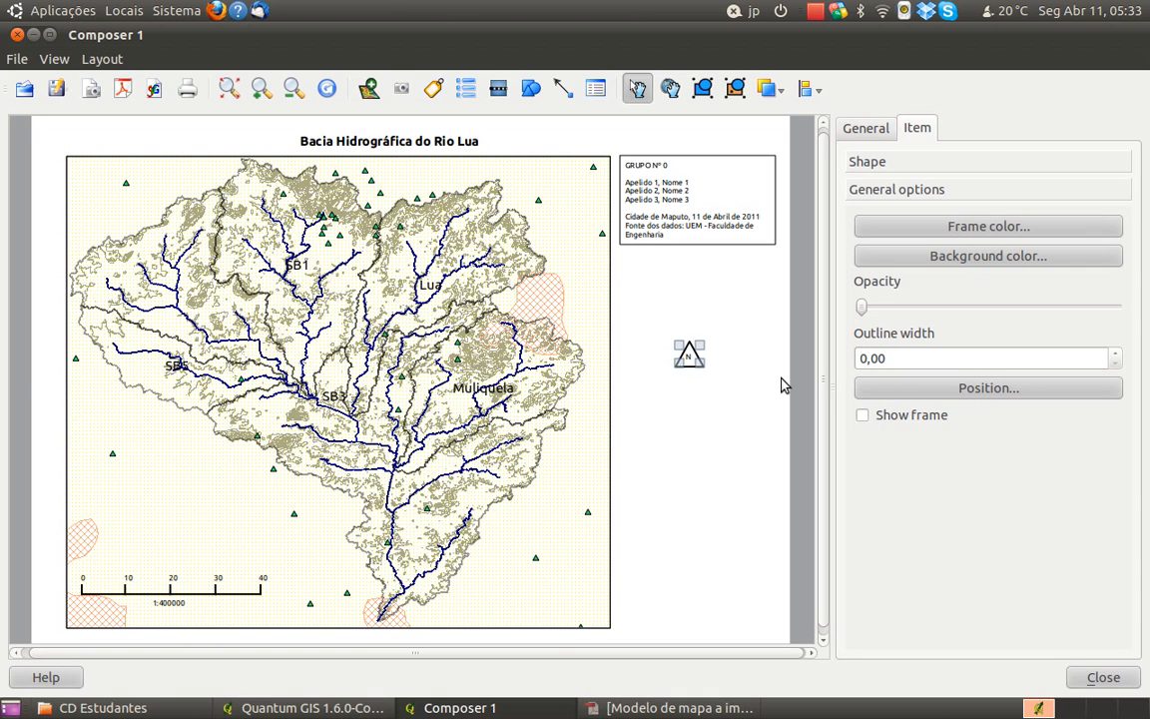
# Select the N label together with the triangle and group them into one north arrow
pyautogui.click(723, 361)
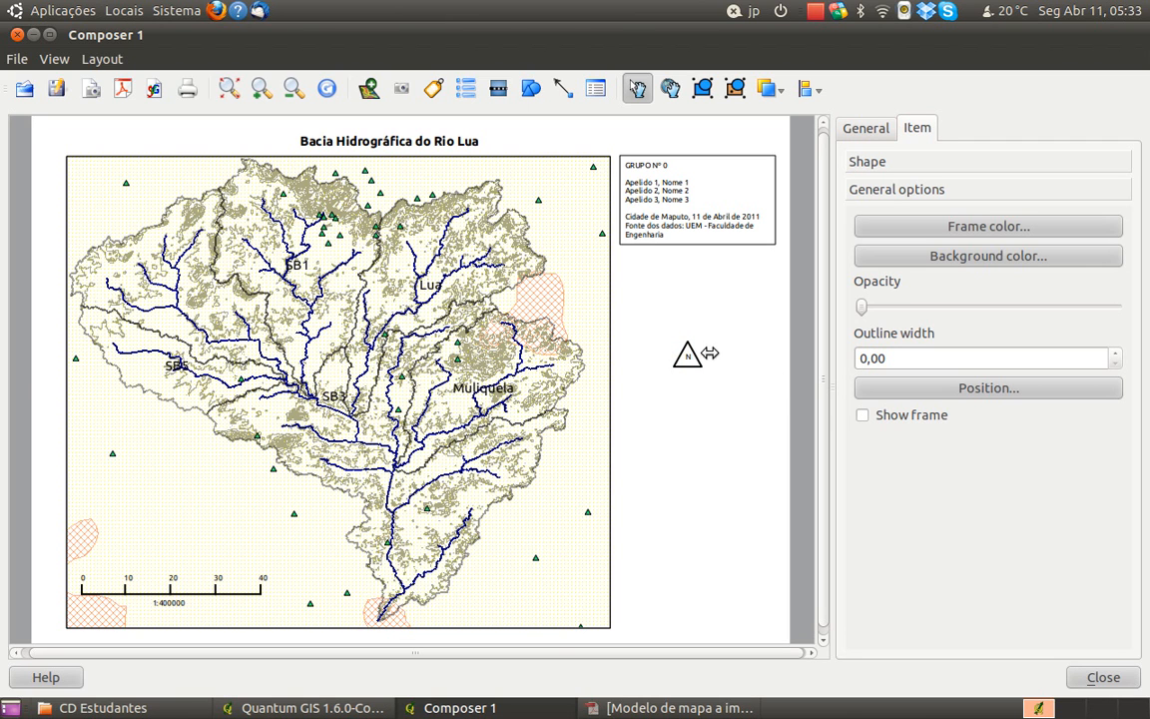
pyautogui.click(705, 355)
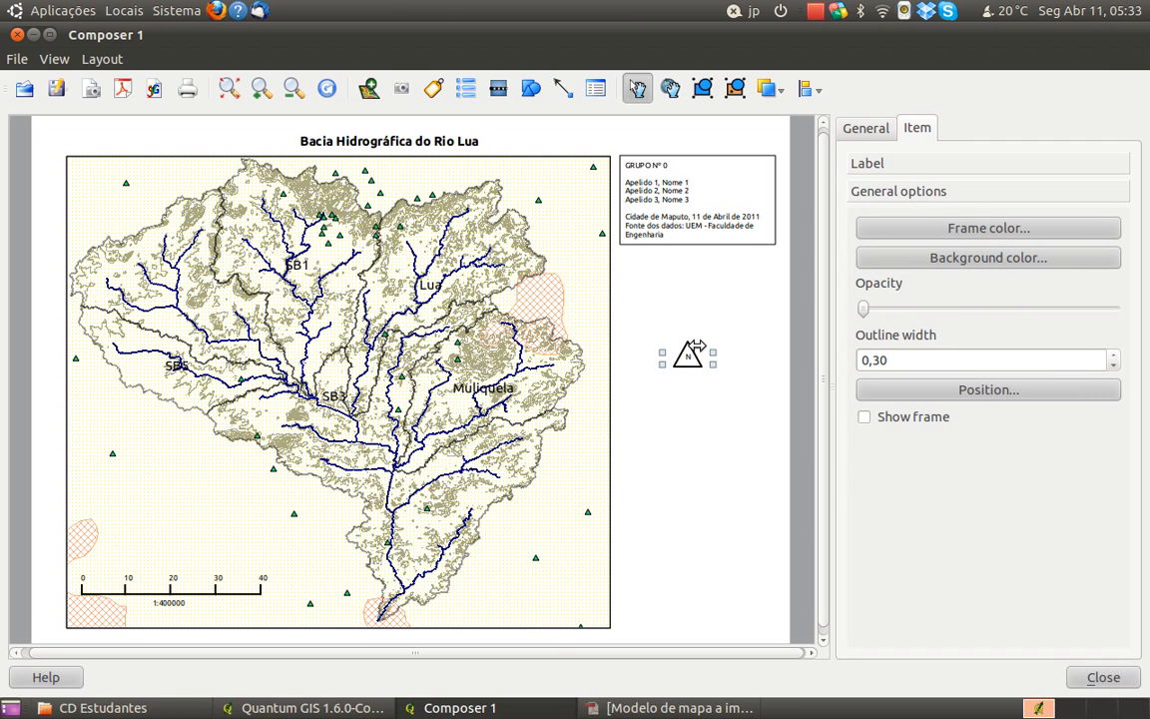
pyautogui.click(687, 349)
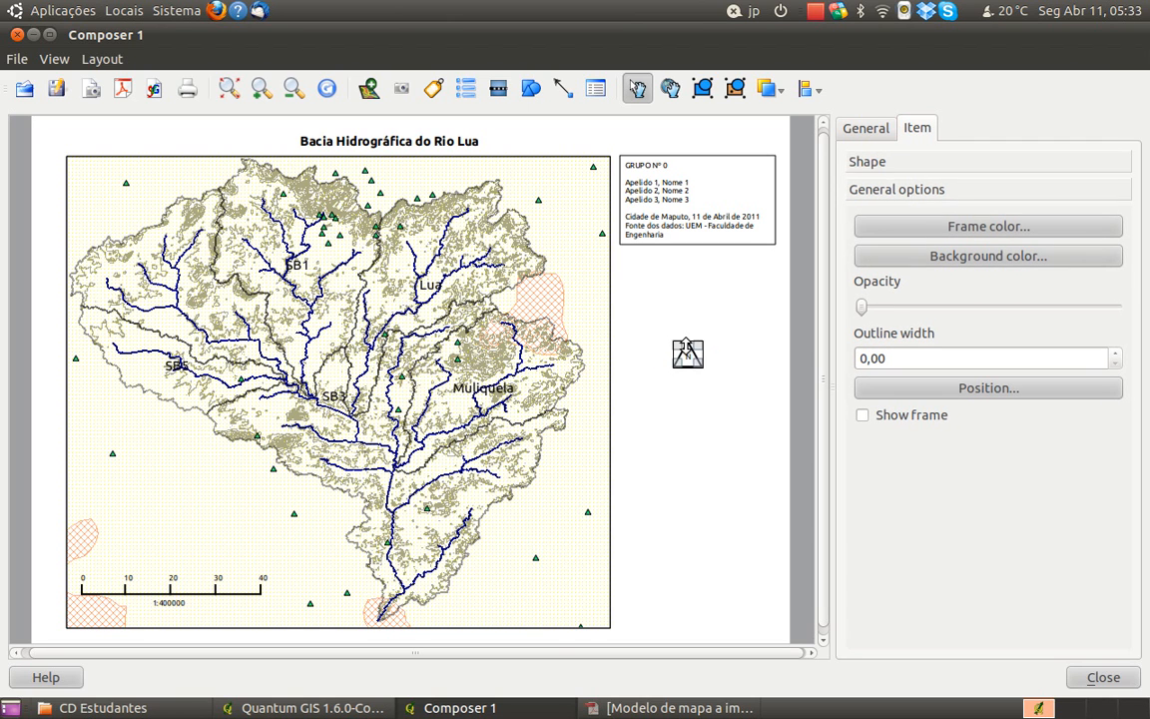
pyautogui.click(677, 354)
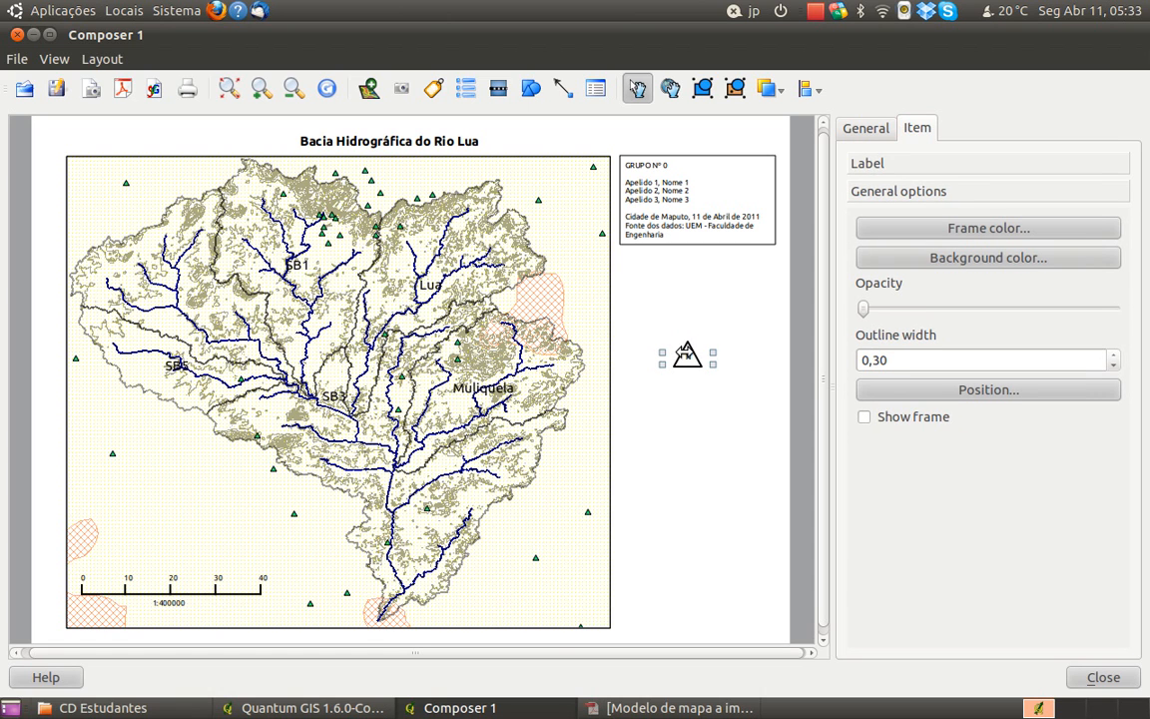
pyautogui.click(686, 350)
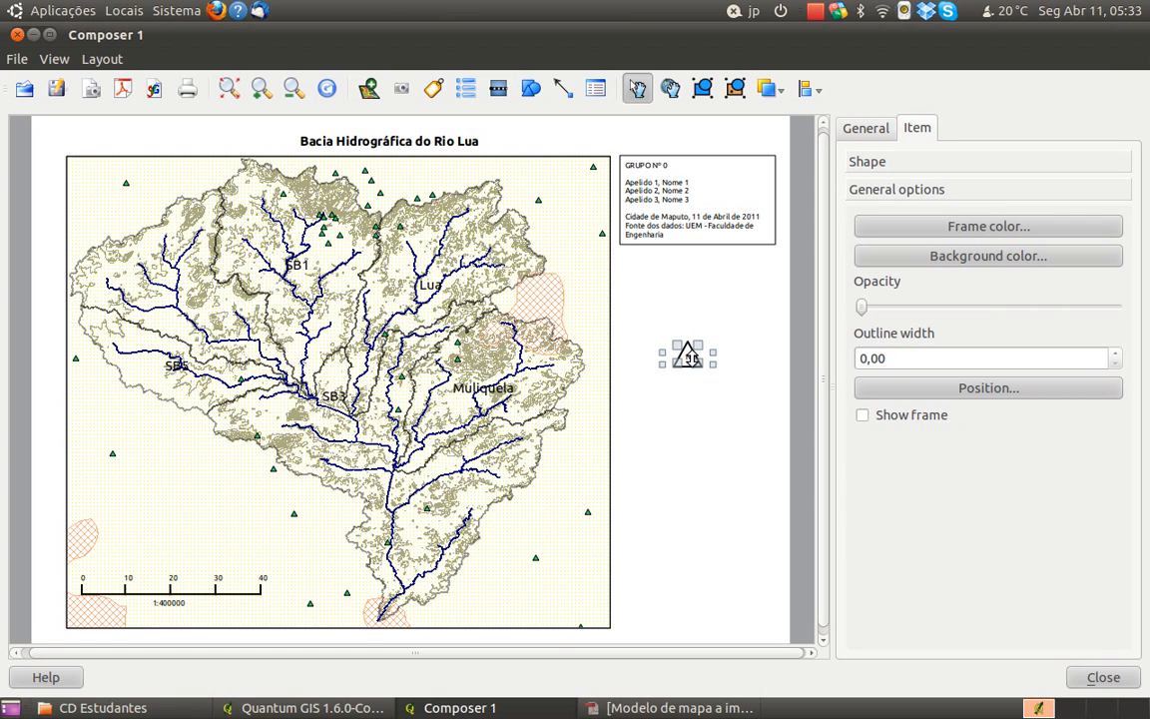
pyautogui.click(702, 90)
pyautogui.click(692, 380)
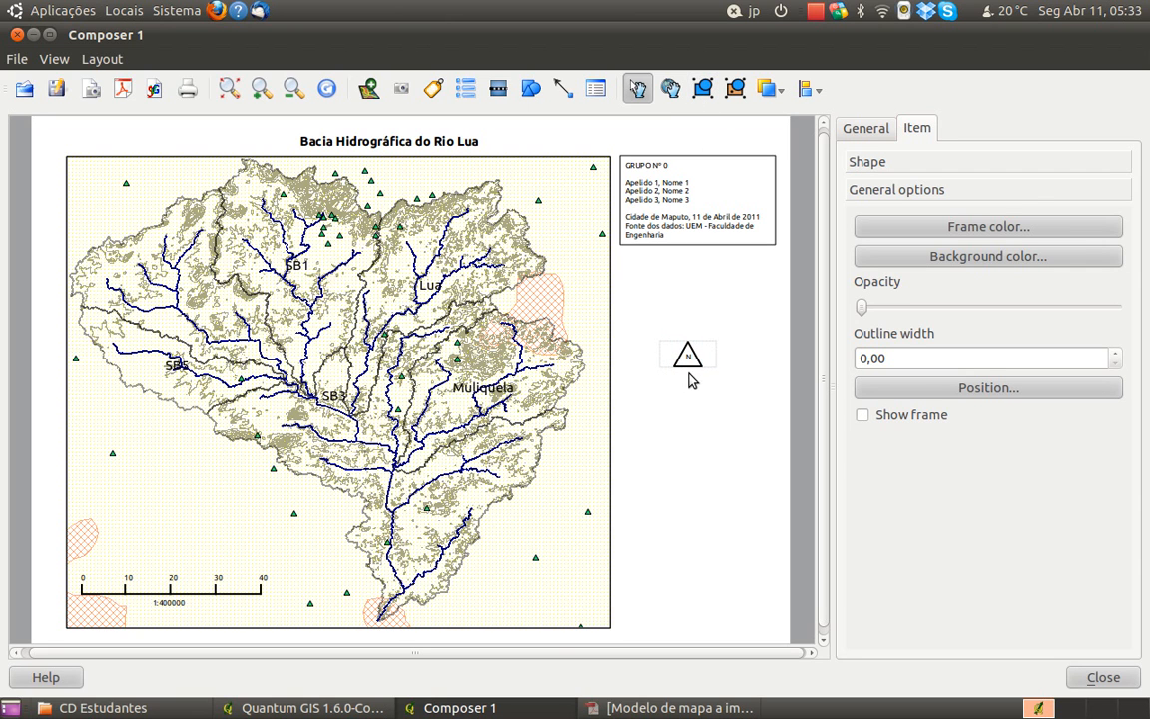
# Move the grouped north arrow into the map frame, centred just above the scale bar
pyautogui.click(677, 353)
pyautogui.moveTo(675, 356); pyautogui.dragTo(172, 555)
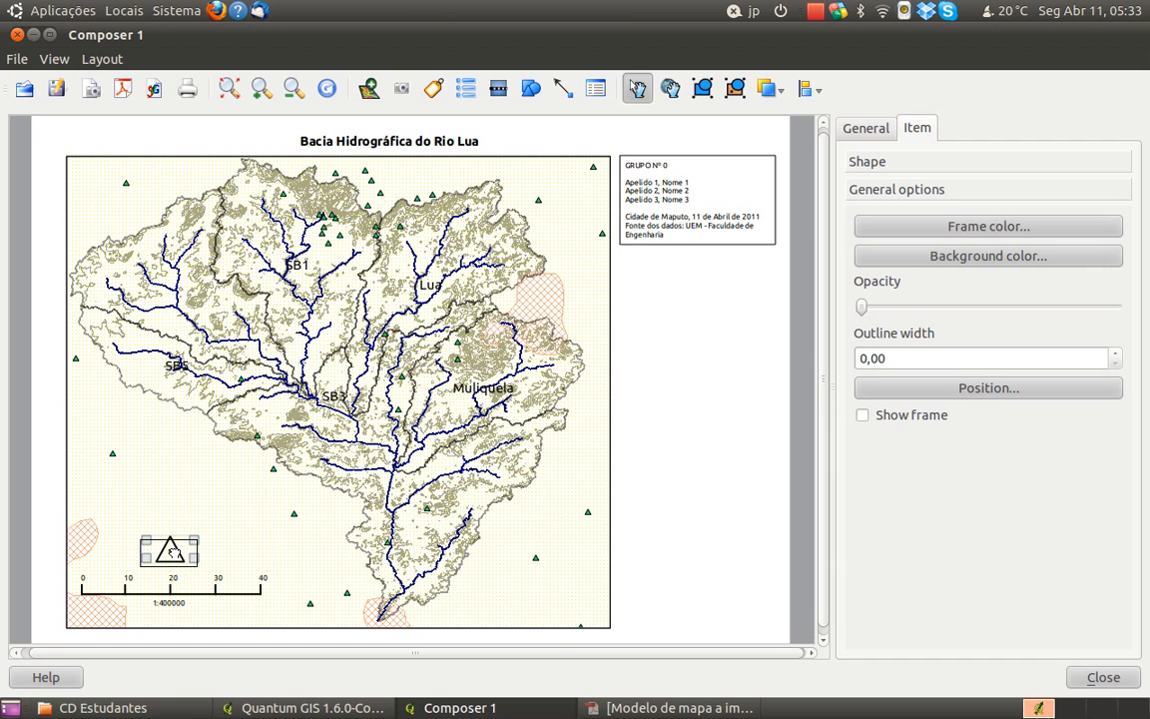
pyautogui.click(659, 536)
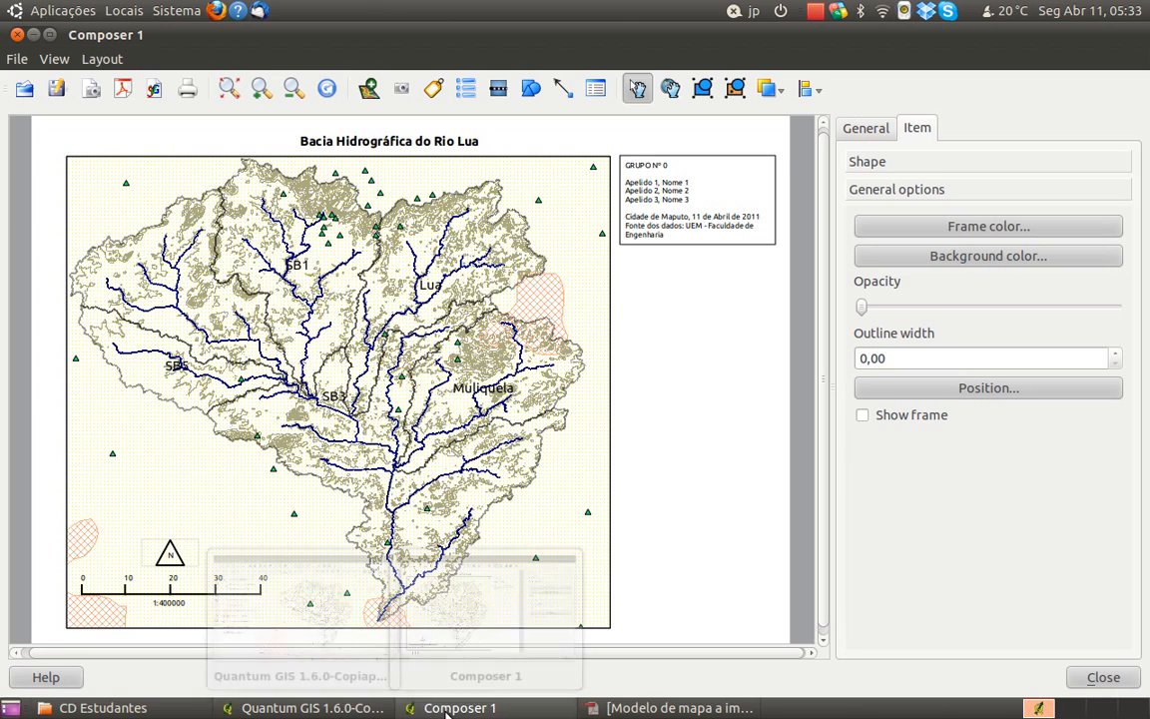
# Check the model map PDF, try the north arrow in the map's upper-right corner, and return it above the scale bar
pyautogui.click(667, 708)
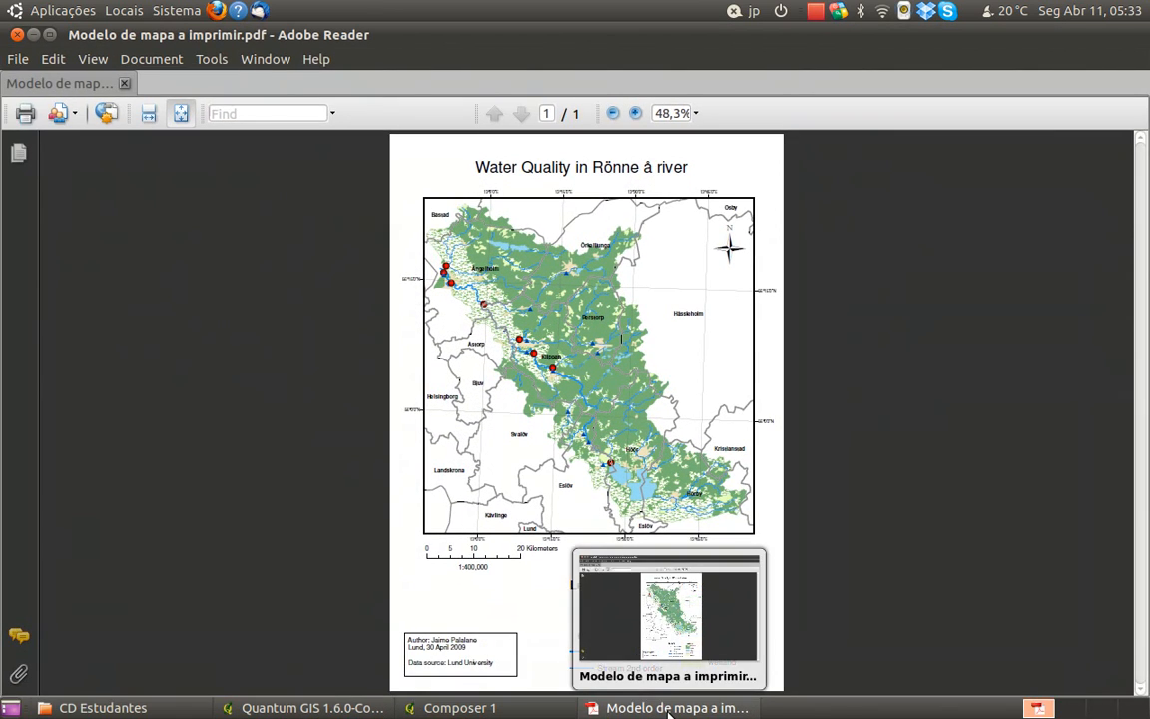
pyautogui.click(667, 708)
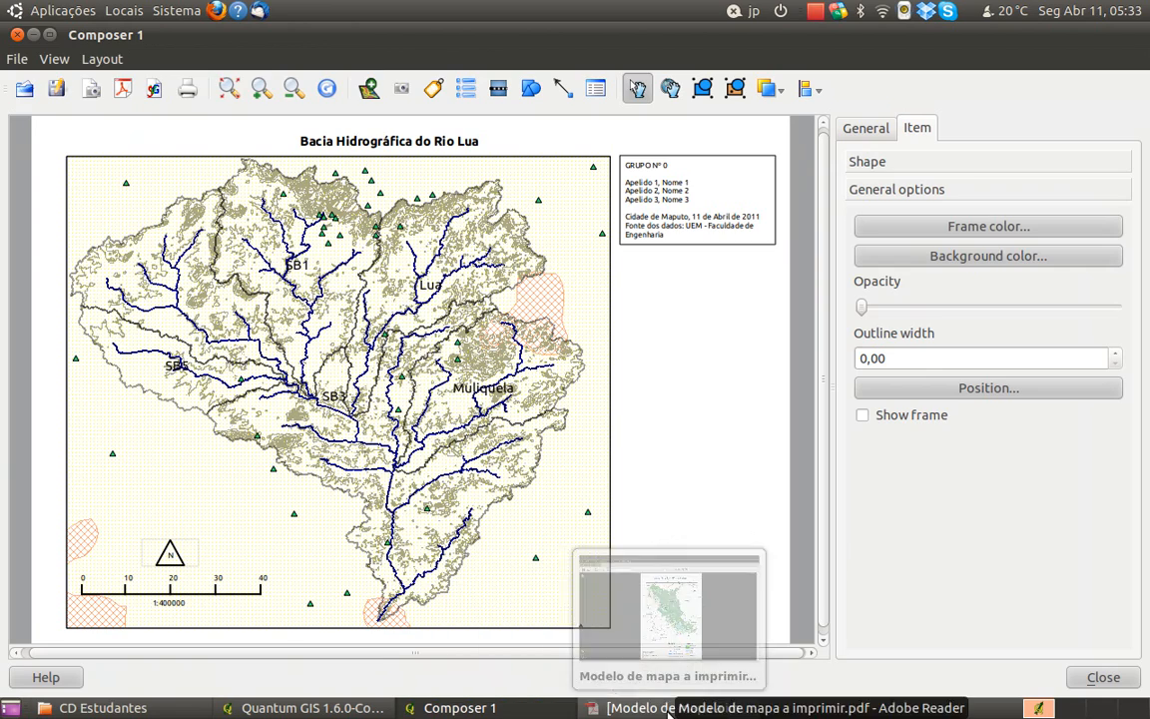
pyautogui.click(170, 550)
pyautogui.moveTo(170, 552); pyautogui.dragTo(578, 189)
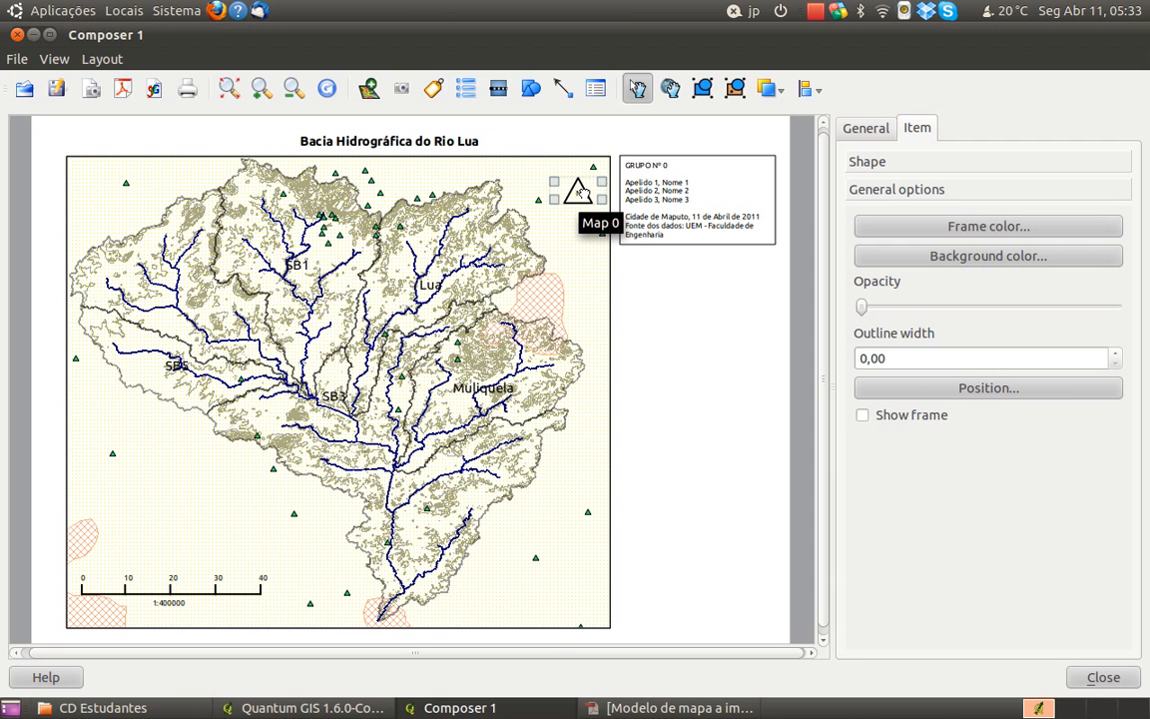
pyautogui.moveTo(578, 190); pyautogui.dragTo(176, 552)
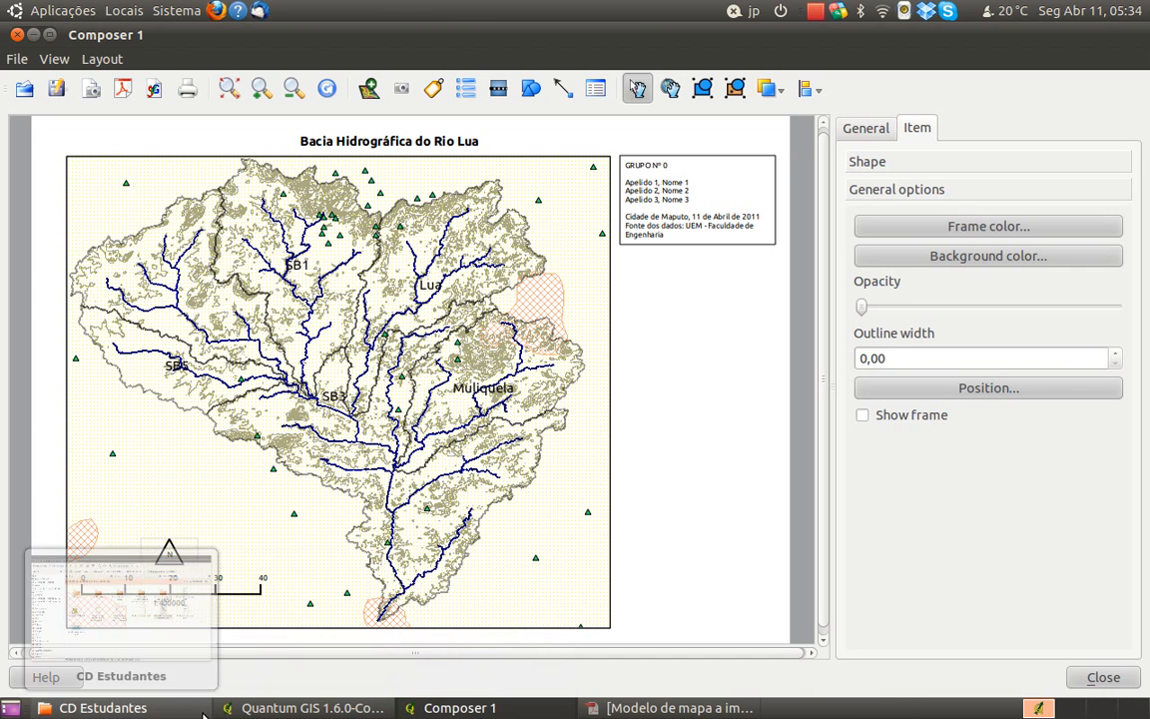
# Review the composition's paper settings and compare the layout with the main map window and the model map PDF
pyautogui.click(864, 130)
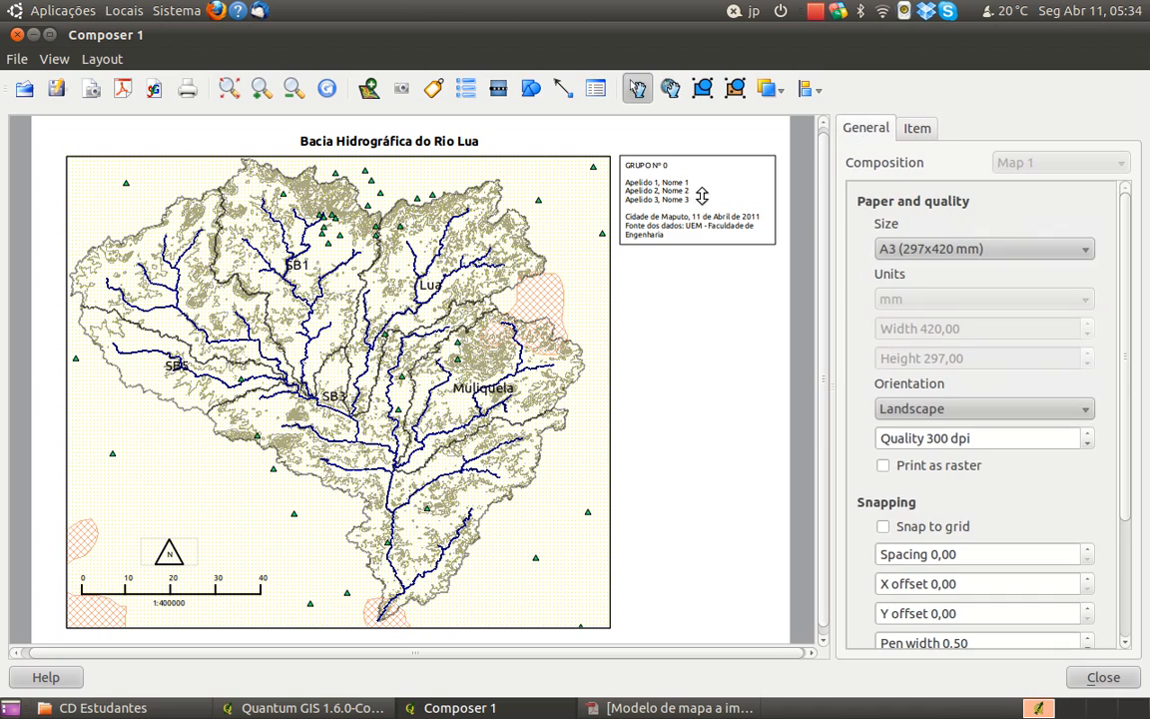
pyautogui.click(270, 708)
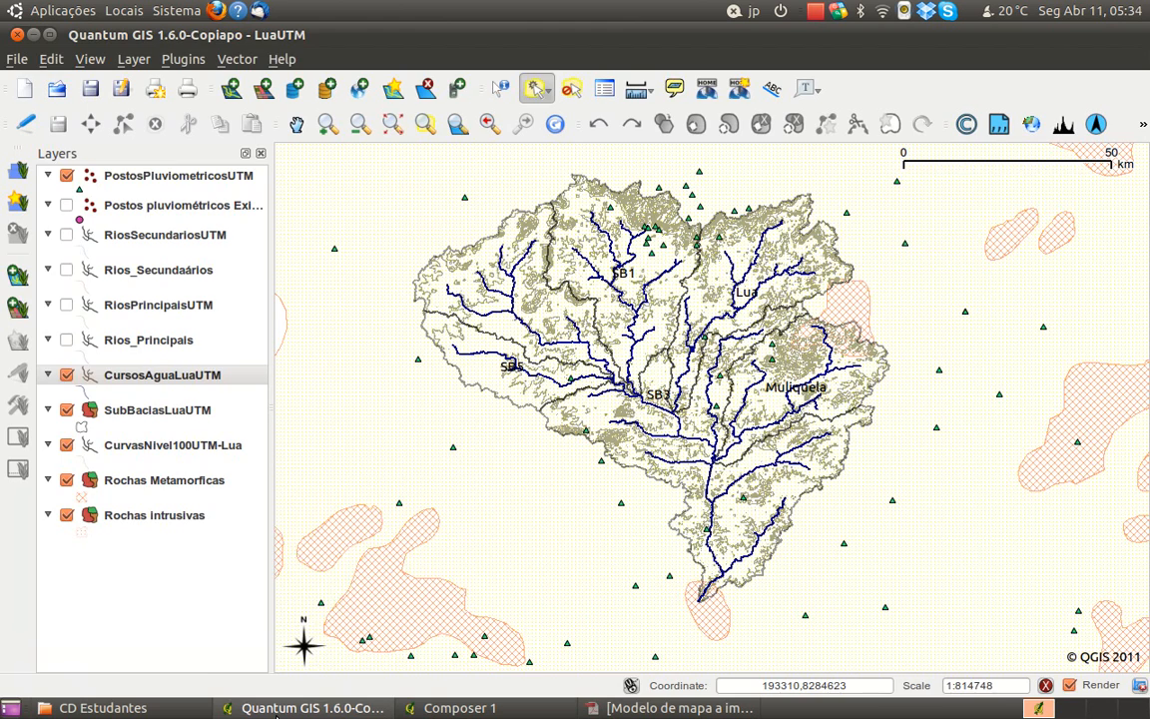
pyautogui.click(278, 709)
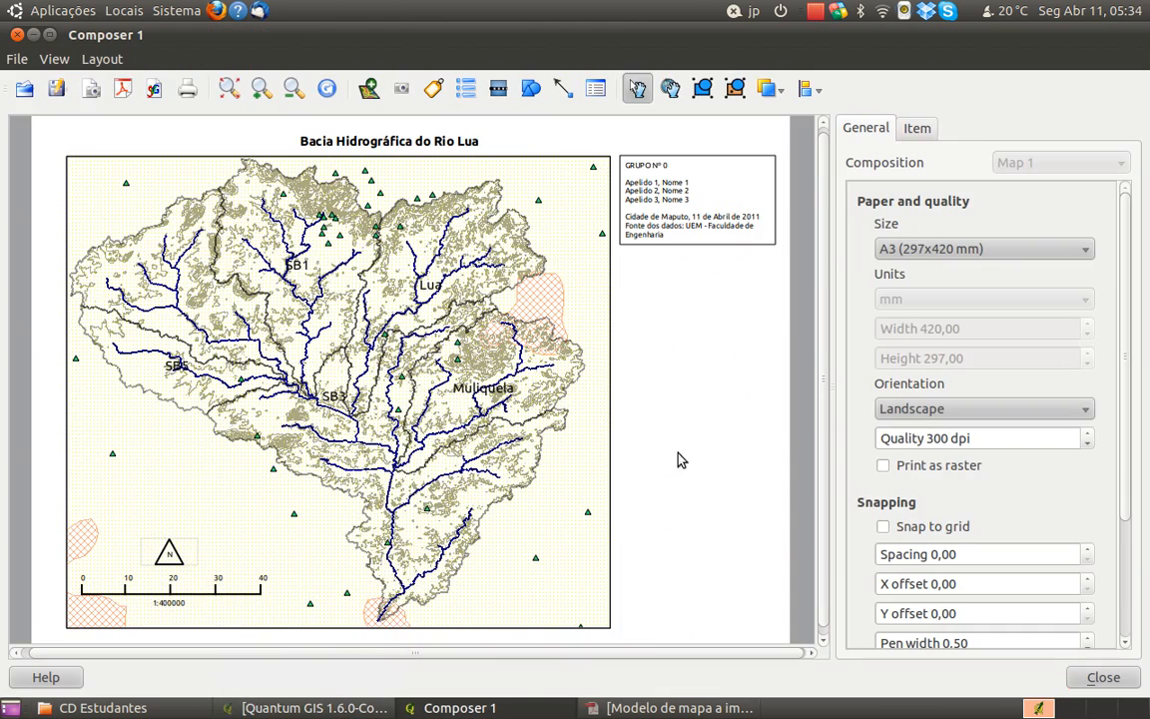
pyautogui.click(689, 709)
pyautogui.click(691, 710)
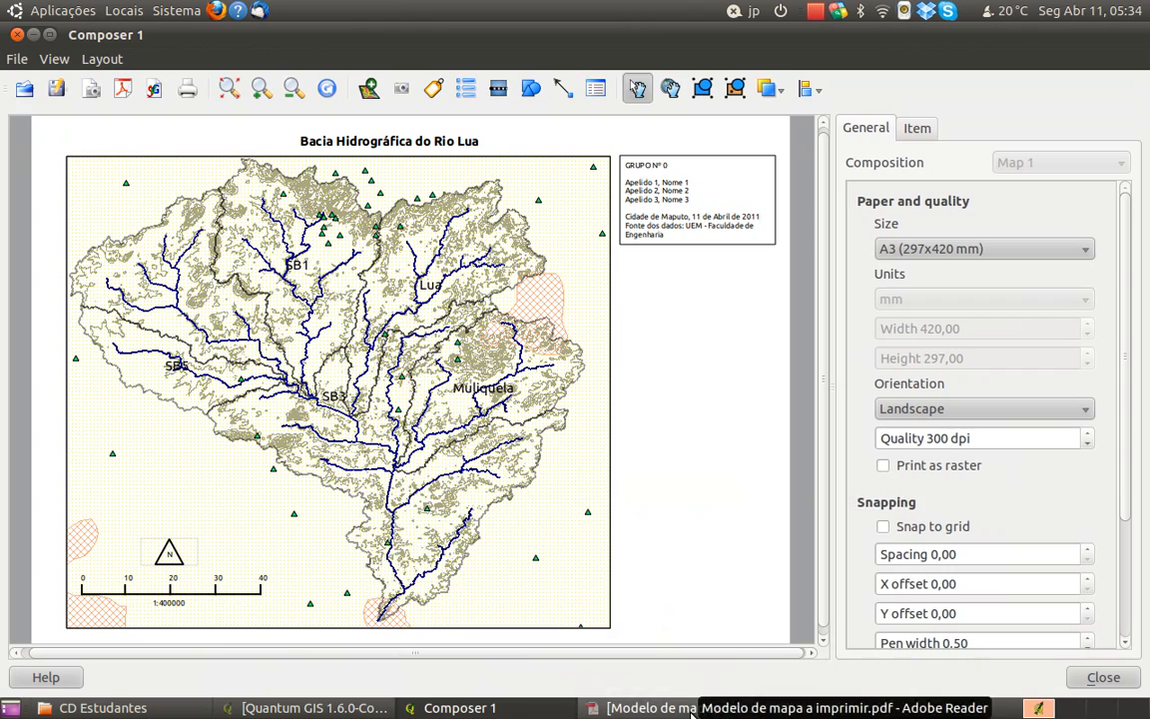
pyautogui.click(691, 710)
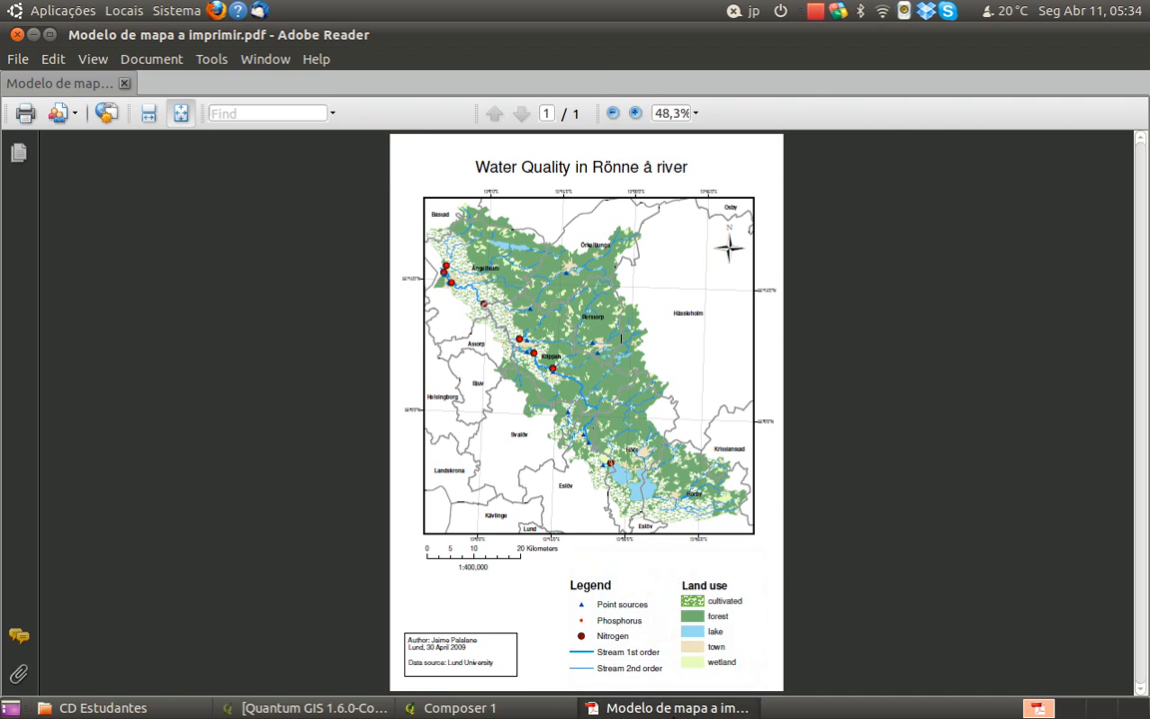
pyautogui.click(671, 711)
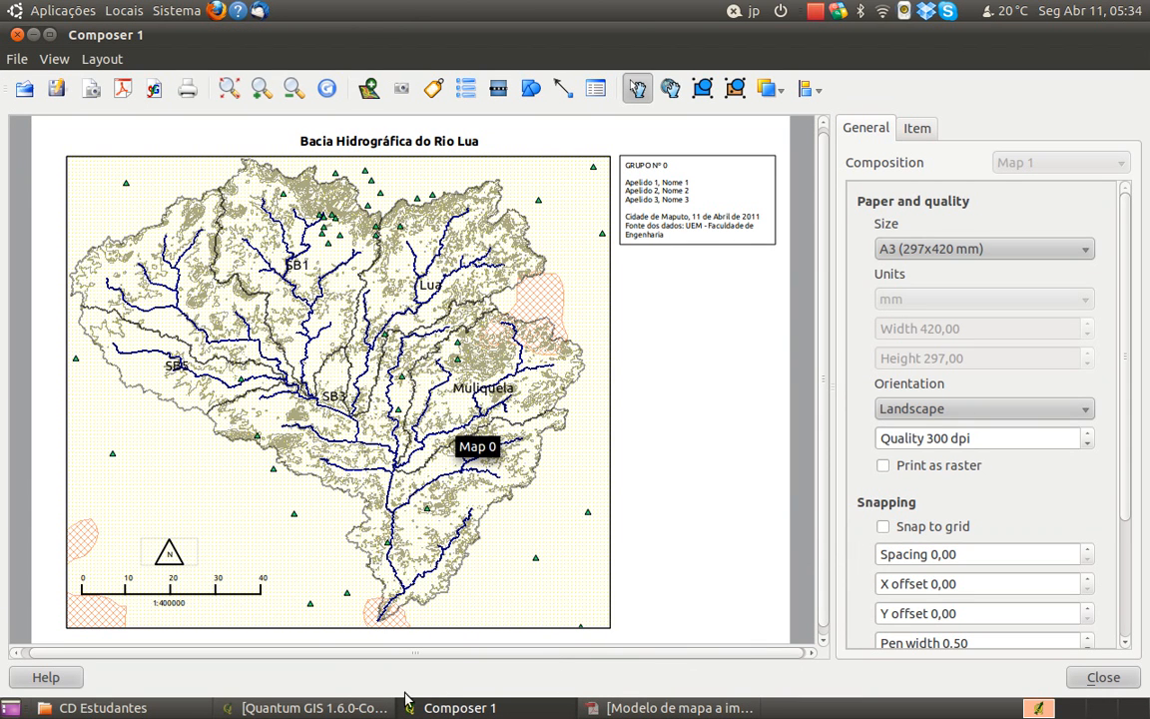
pyautogui.moveTo(489, 709)
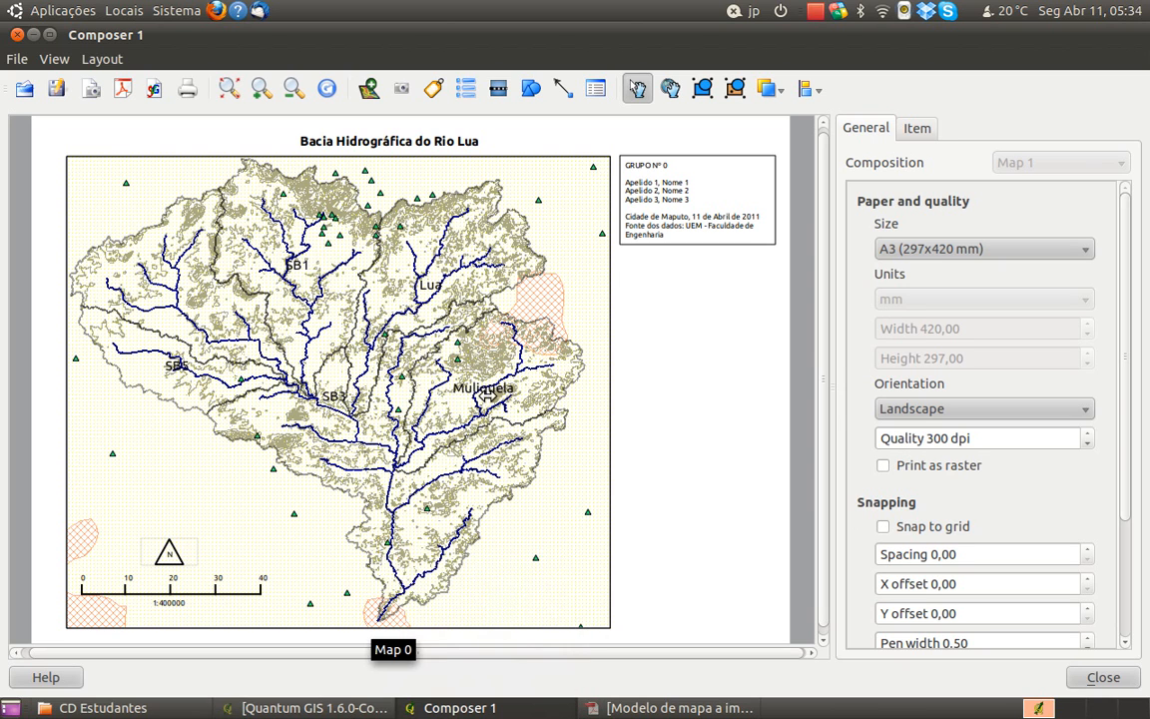
# Hide the Rochas Metamorficas and Rochas intrusivas layers in the main Quantum GIS window and return to Composer 1
pyautogui.click(312, 708)
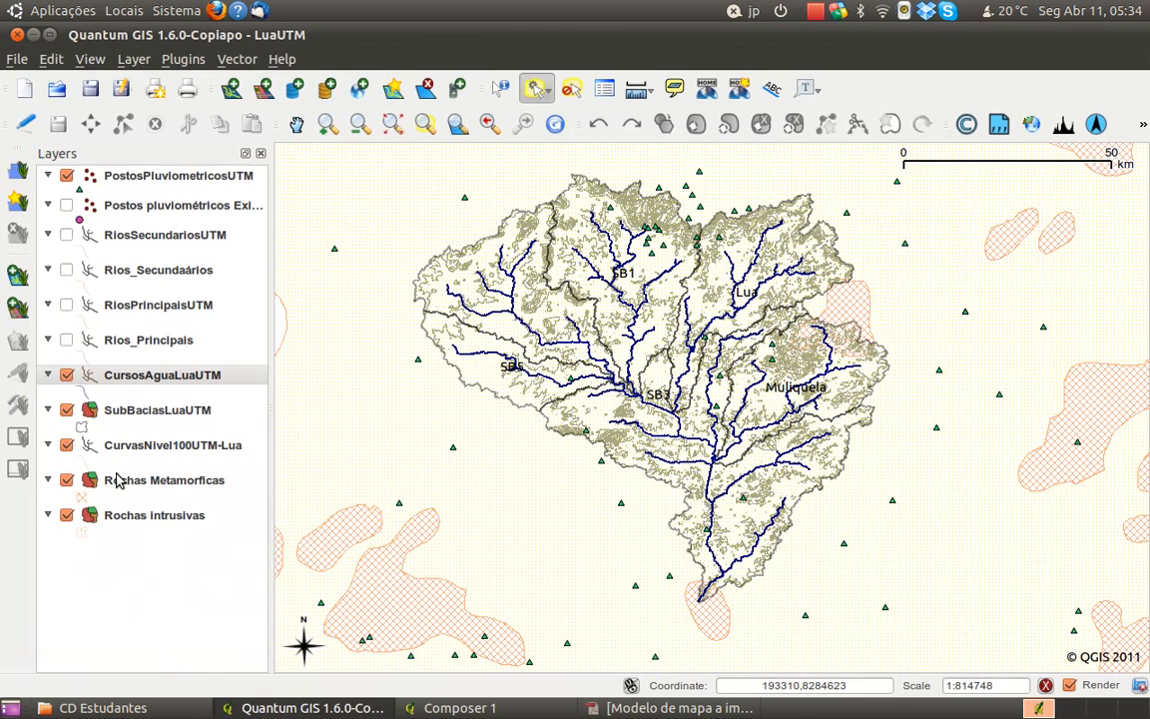
pyautogui.click(66, 481)
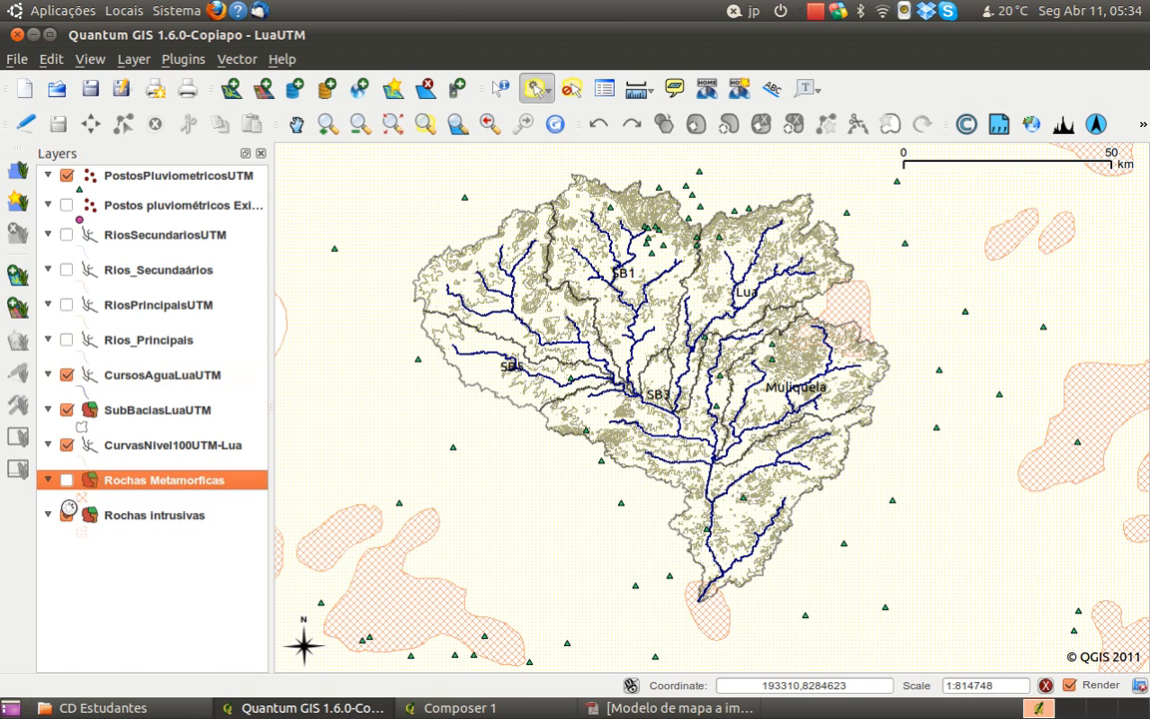
pyautogui.click(66, 515)
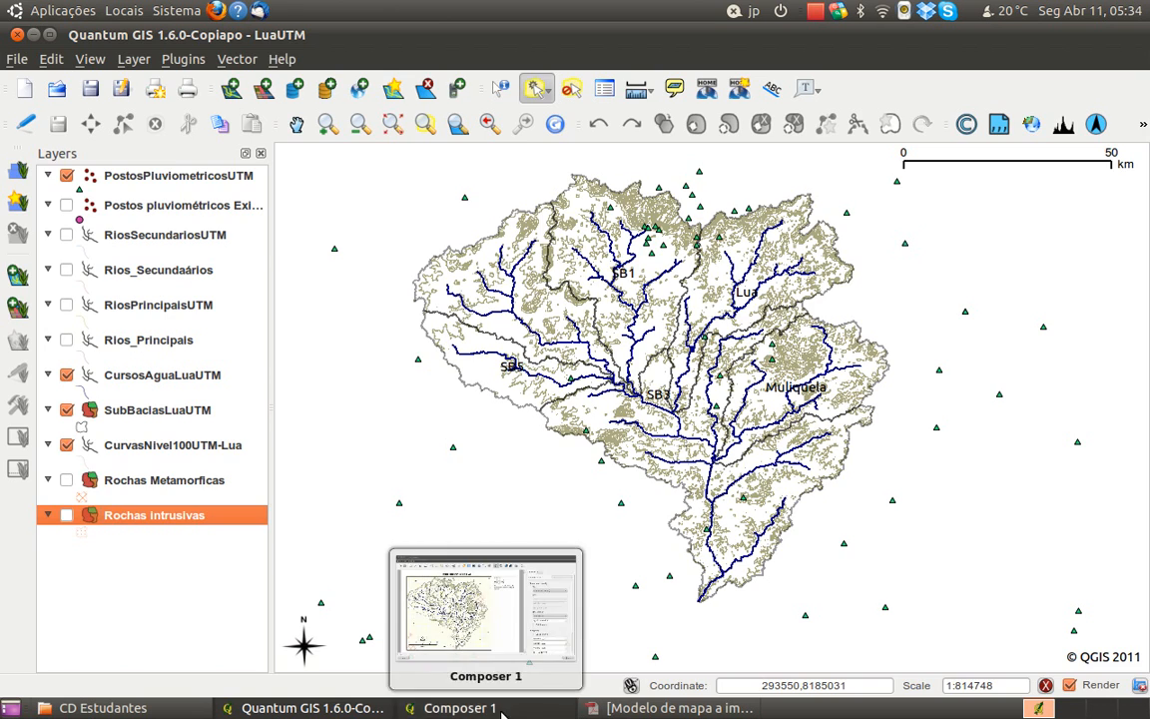
pyautogui.click(454, 708)
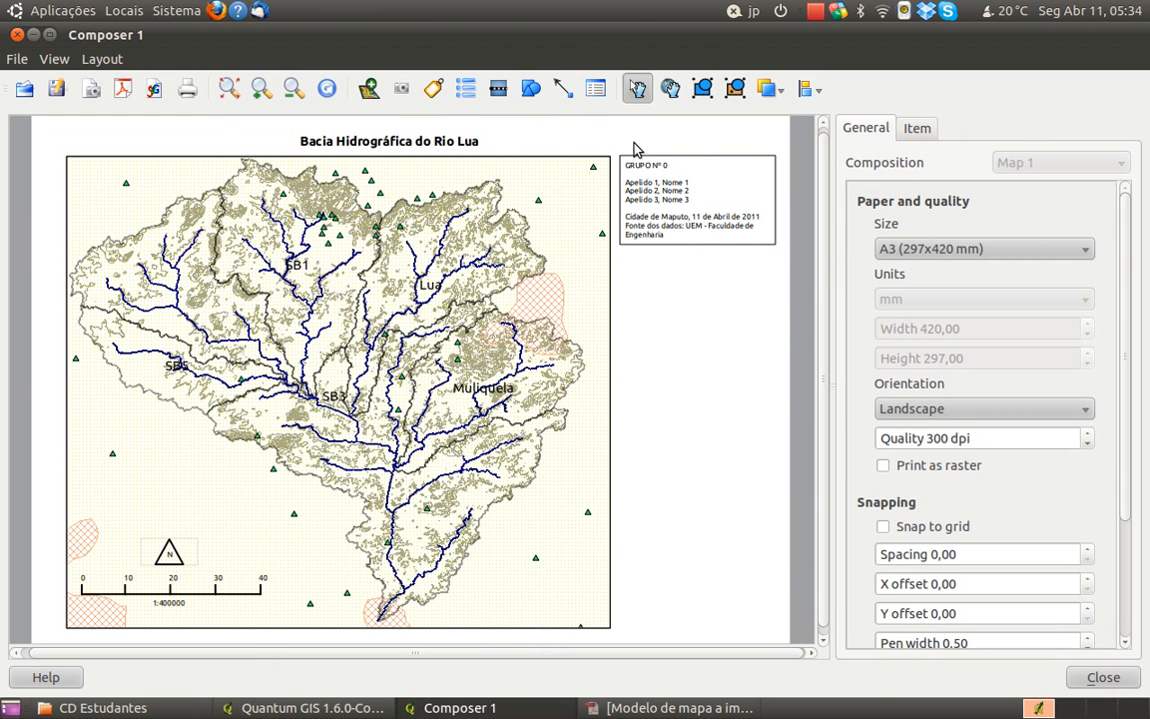
# Start saving the layout as a template and browse to the Lua folder inside the home folder's qgis directory
pyautogui.moveTo(1122, 331); pyautogui.dragTo(1144, 211)
pyautogui.click(62, 95)
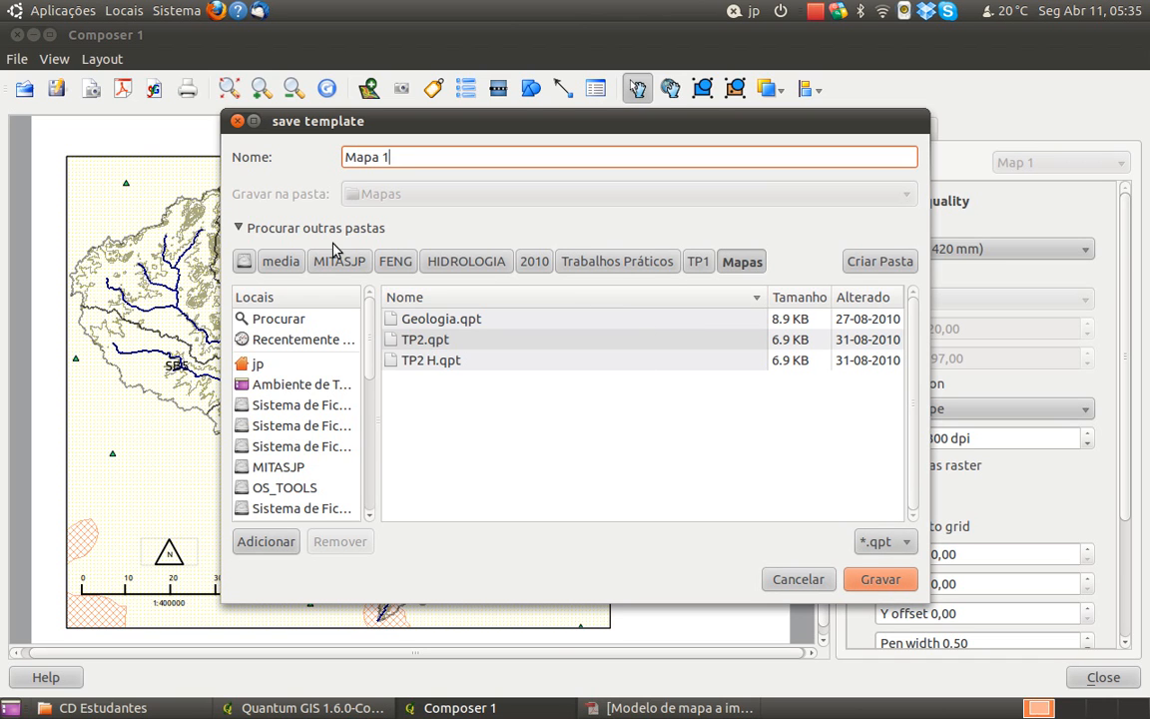
pyautogui.click(317, 365)
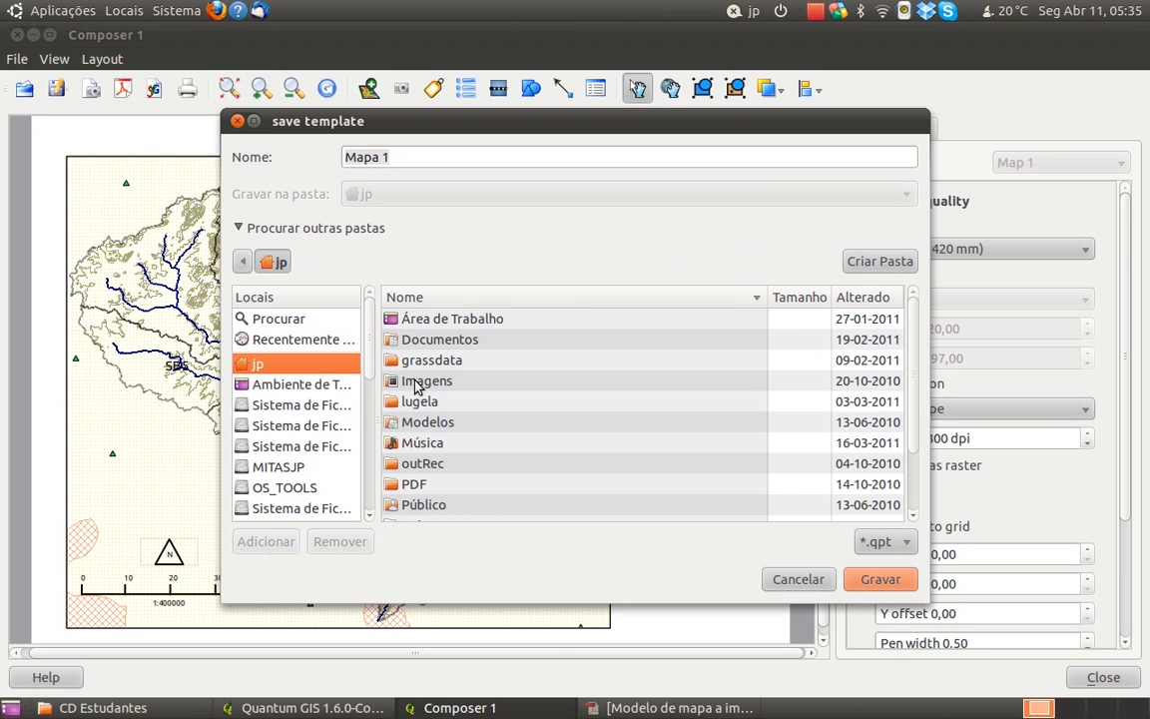
pyautogui.scroll(-3, 436, 455)
pyautogui.doubleClick(425, 446)
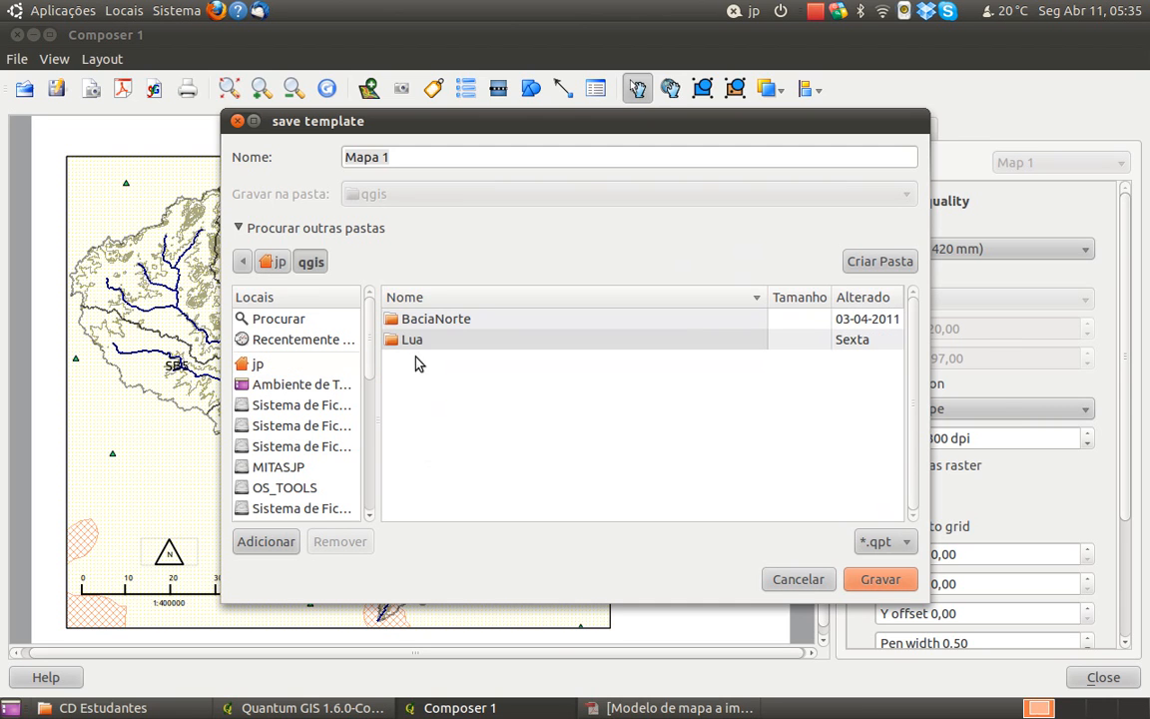
pyautogui.doubleClick(415, 349)
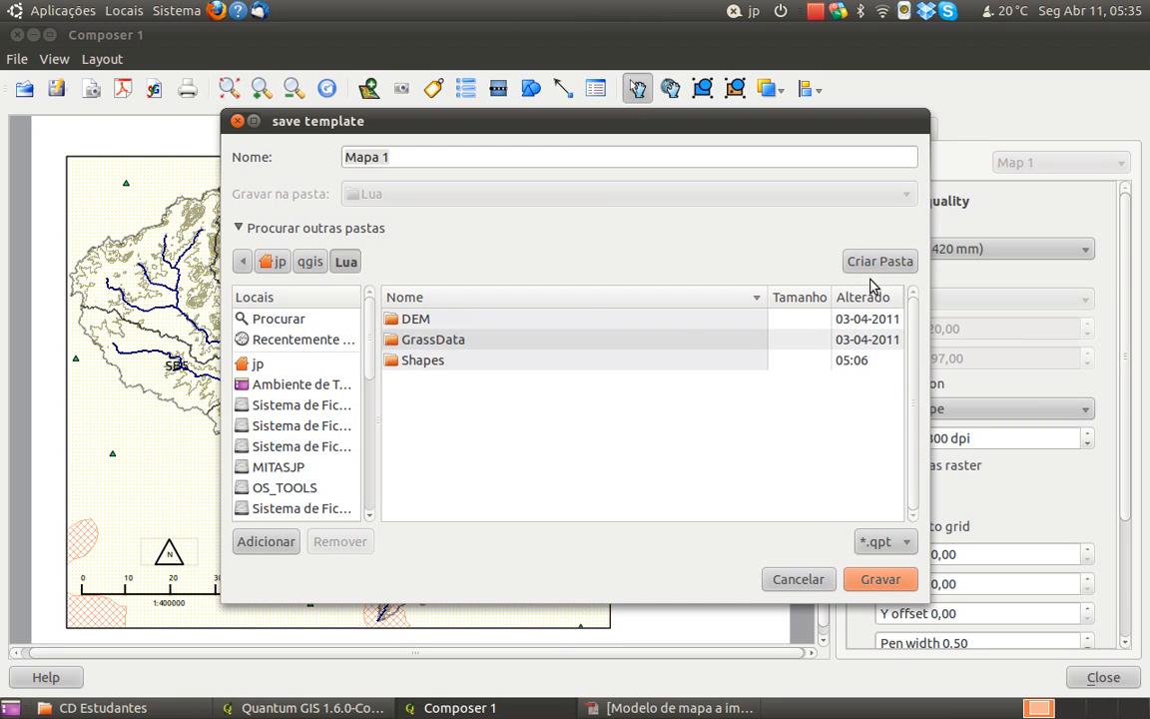
# Create a MapasCriados folder inside Lua and save the template there as Mapa 1 - Bacia
pyautogui.click(874, 264)
pyautogui.write('Mapa')
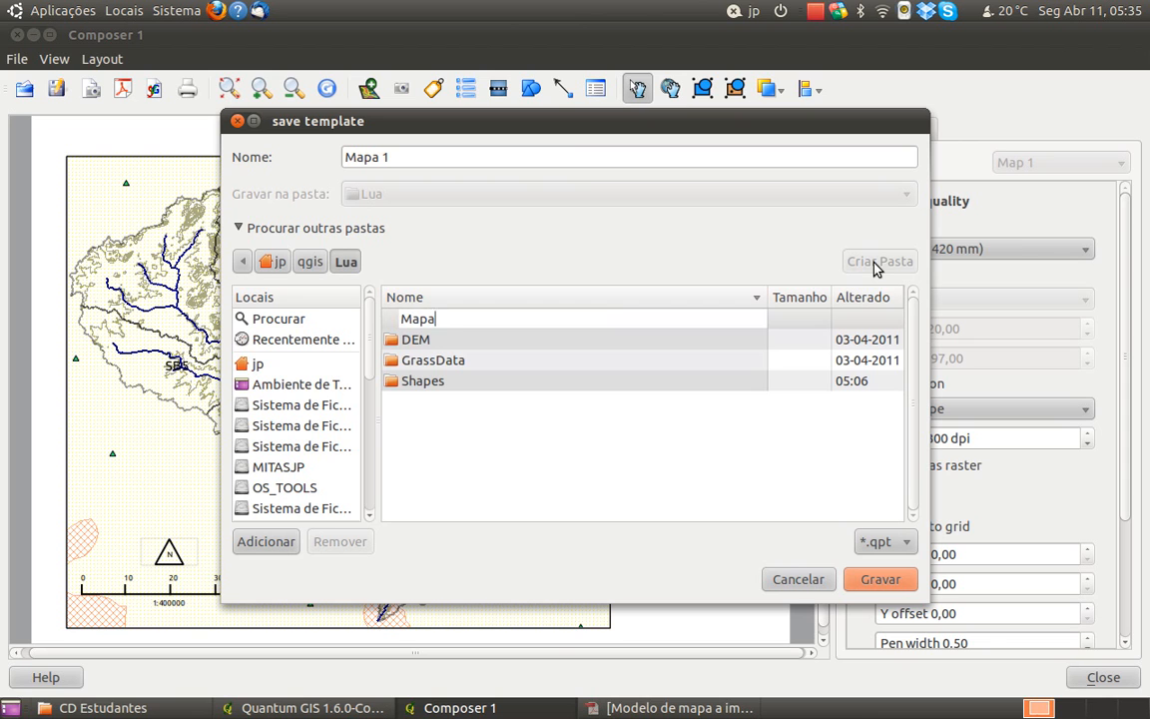
pyautogui.write('sCriados')
pyautogui.press('Return')
pyautogui.click(686, 159)
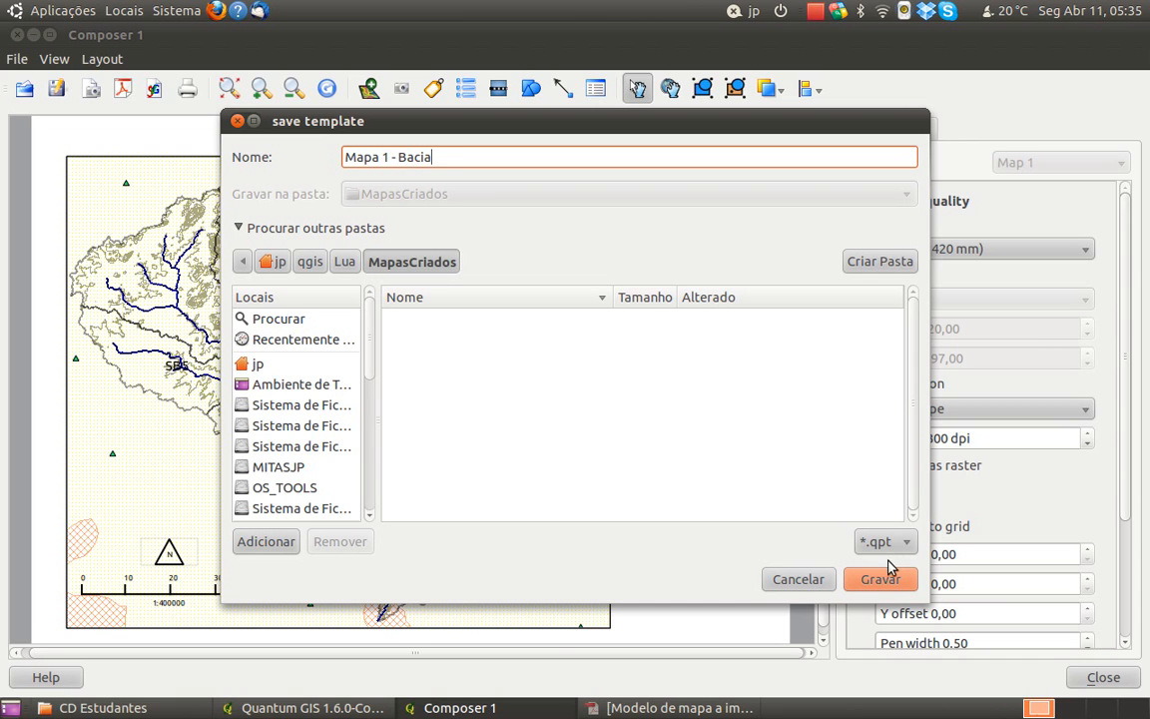
pyautogui.click(883, 583)
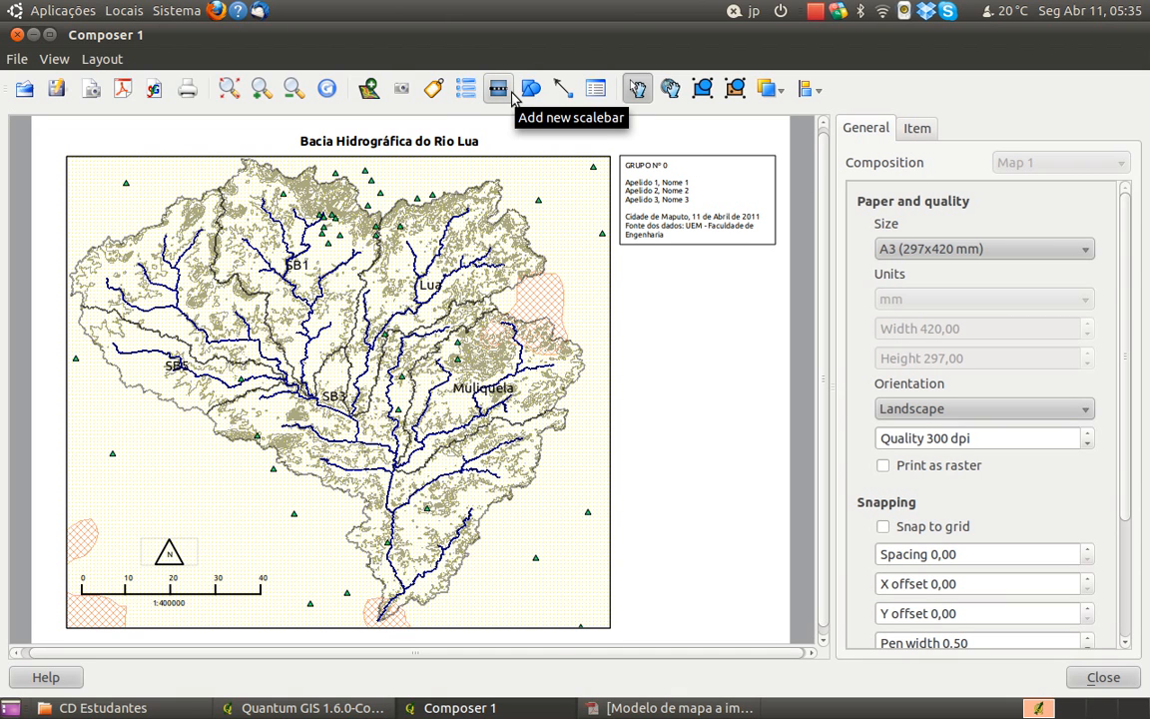
# Add a legend just below the group information box and resize its frame to about the box's width
pyautogui.click(463, 97)
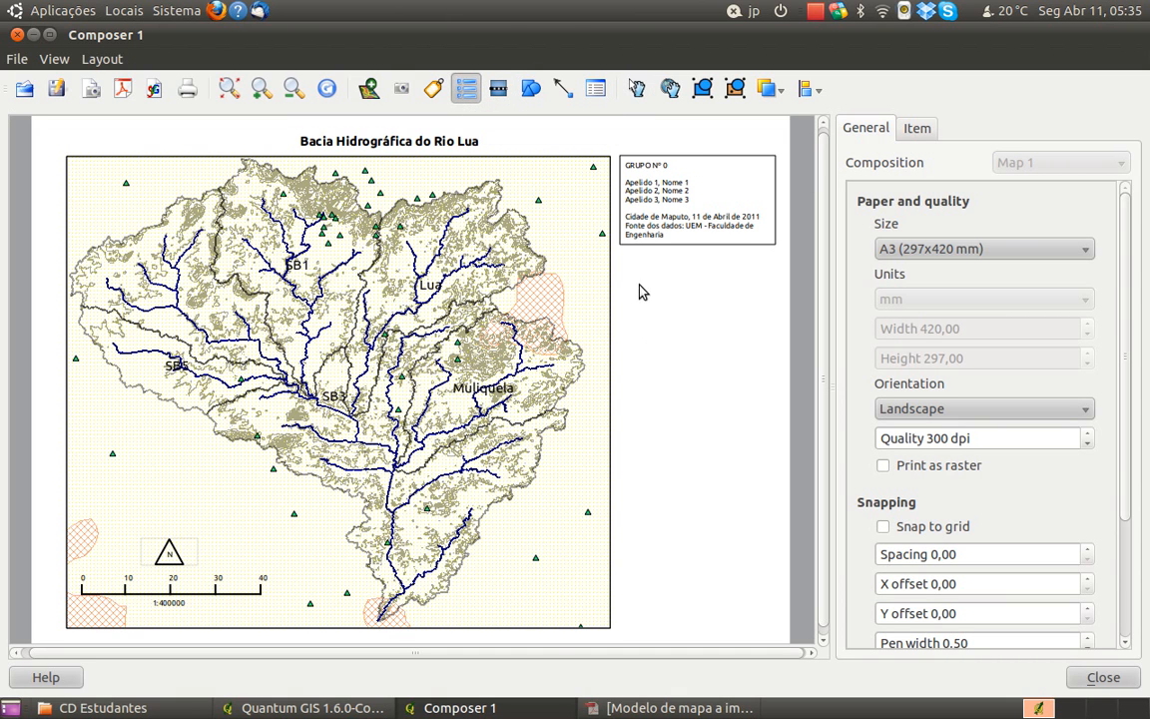
pyautogui.click(626, 272)
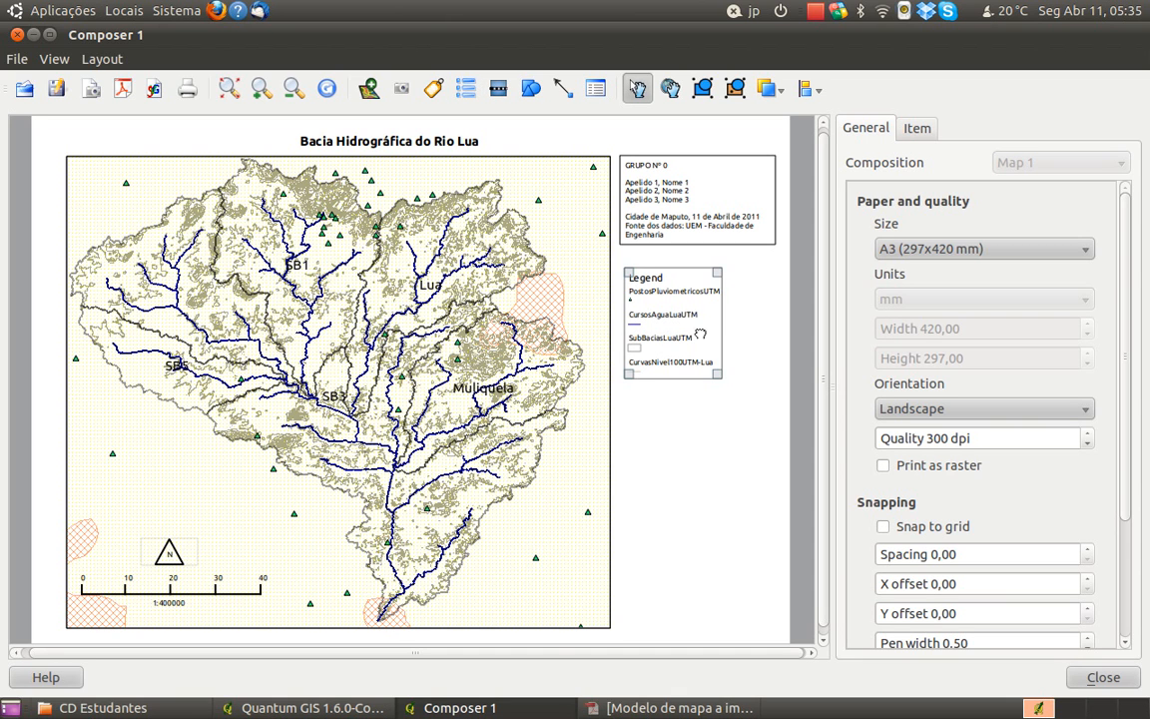
pyautogui.moveTo(717, 373); pyautogui.dragTo(757, 419)
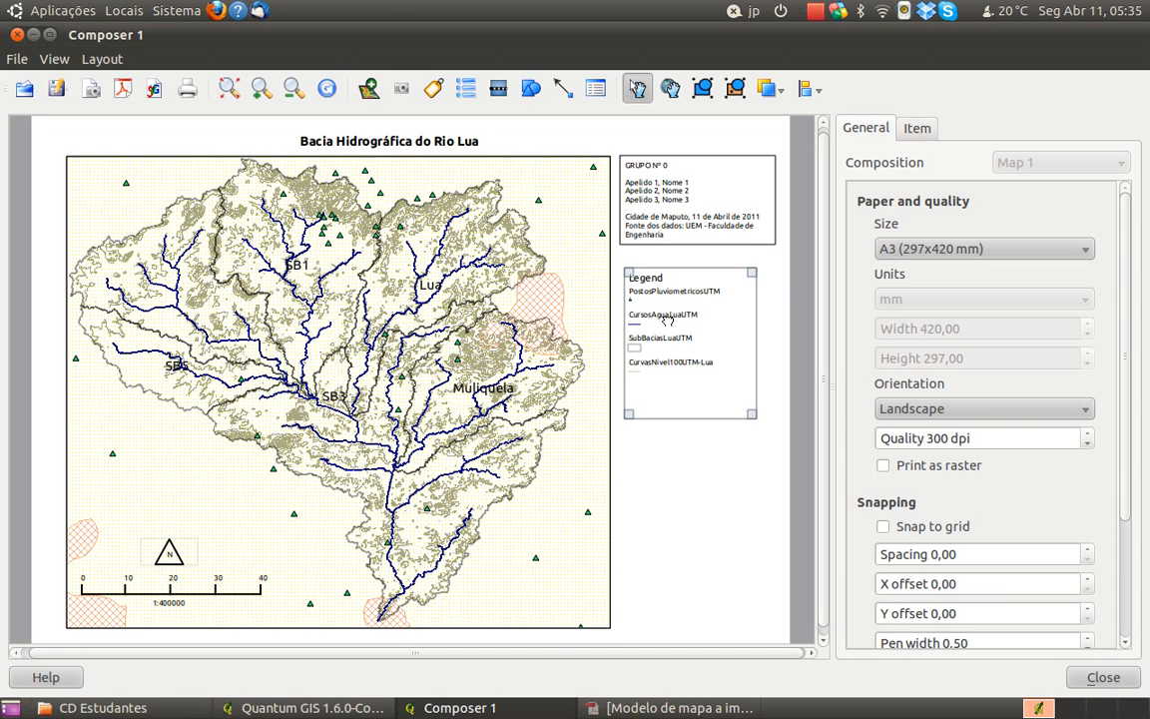
pyautogui.moveTo(752, 414); pyautogui.dragTo(772, 394)
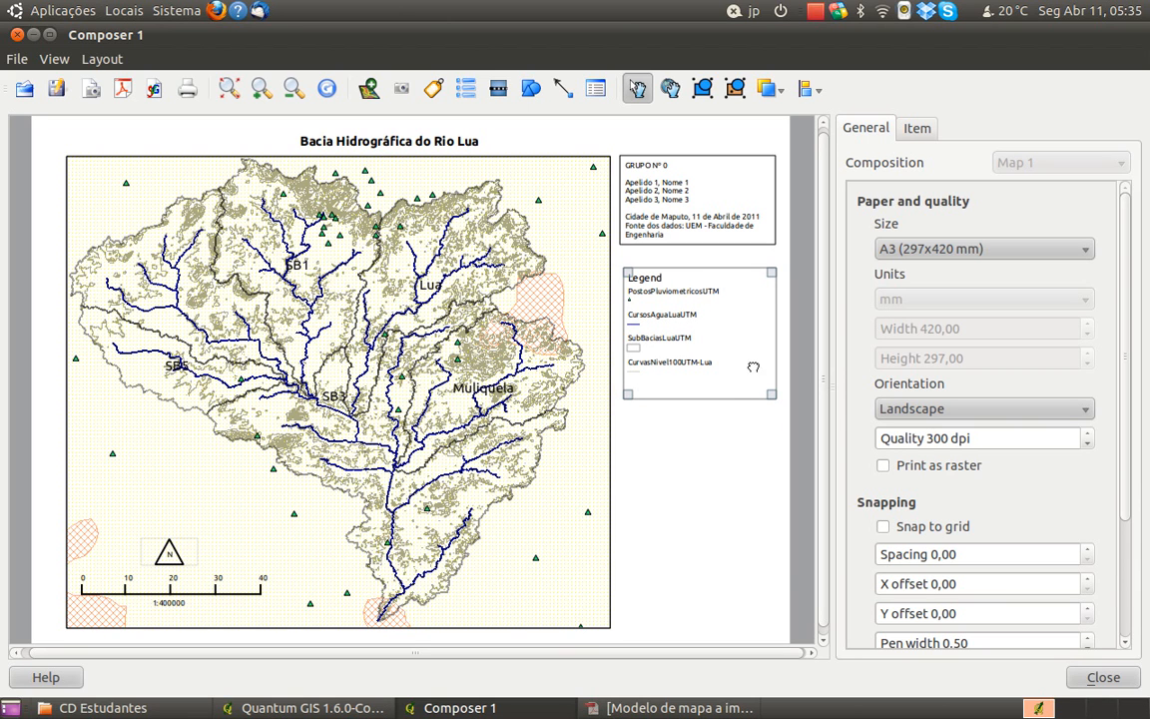
# Expand the PostosPluviometricosUTM, CursosAguaLuaUTM and SubBaciasLuaUTM entries in the legend's item list
pyautogui.click(915, 130)
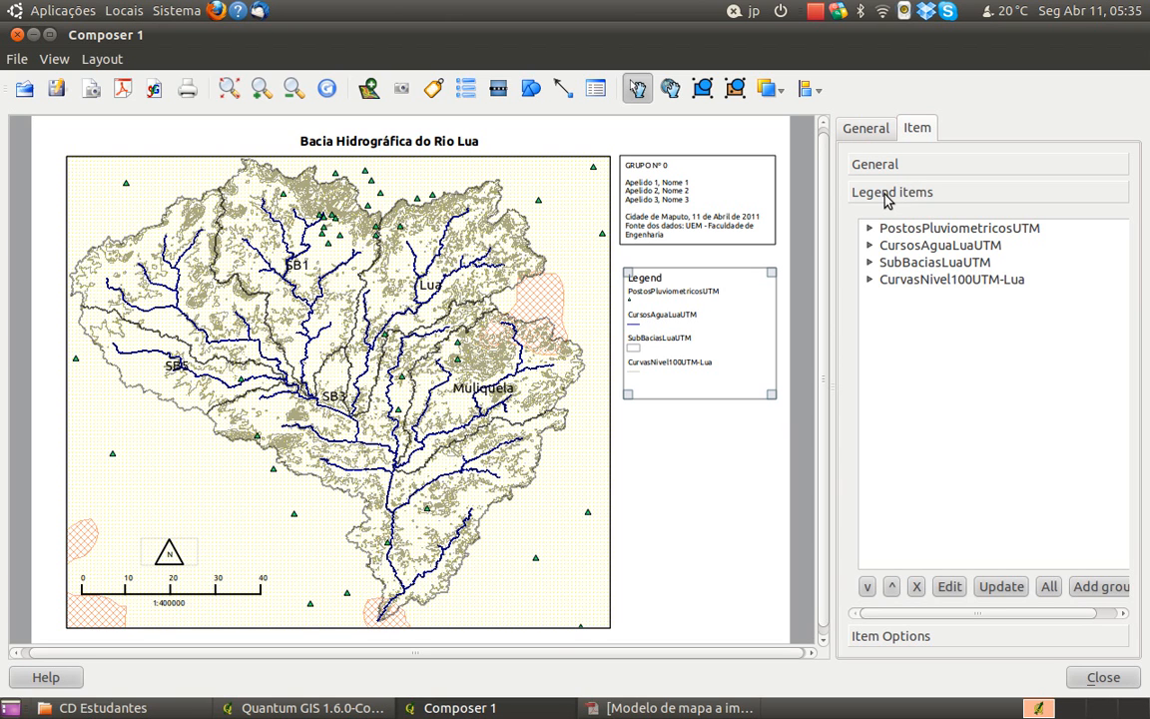
pyautogui.click(869, 229)
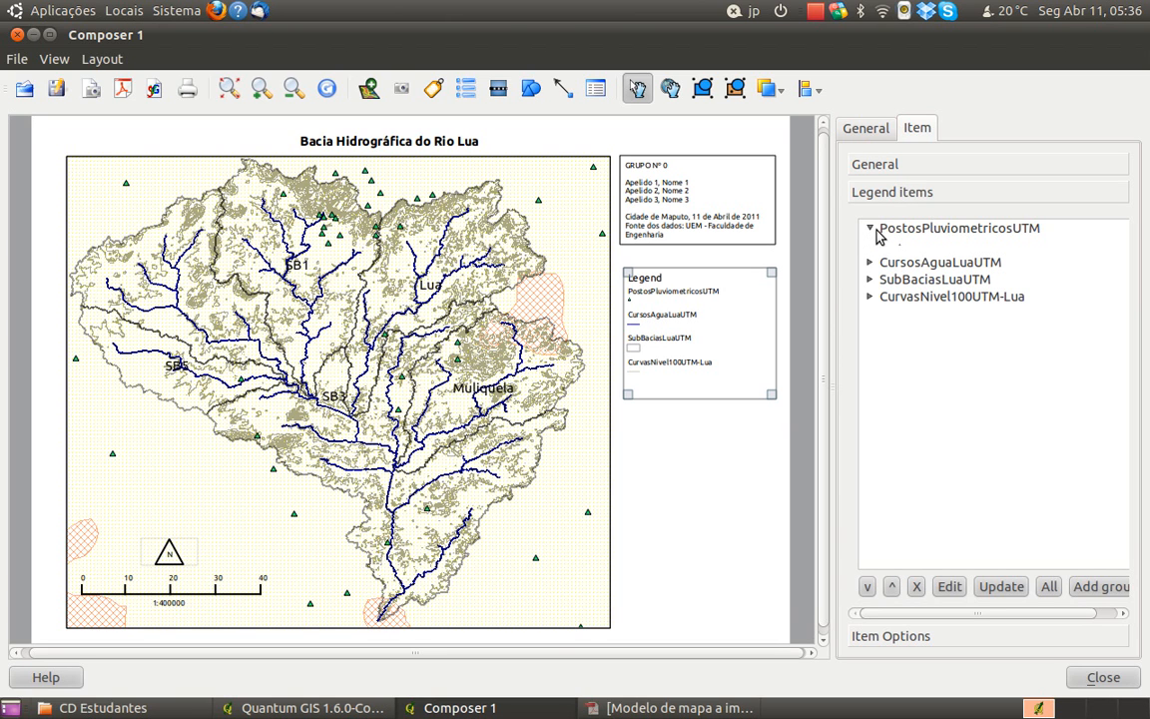
pyautogui.click(871, 263)
pyautogui.click(871, 296)
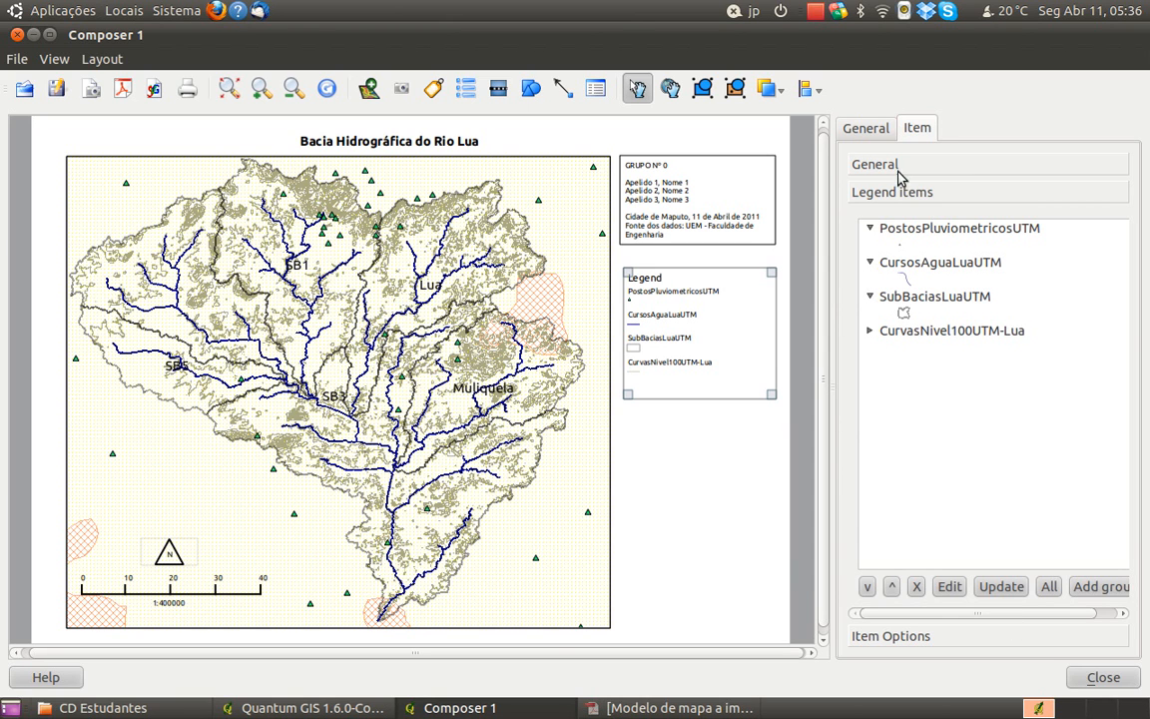
# Update the main map frame's preview to match the current layer visibility, and deselect the frame
pyautogui.click(854, 134)
pyautogui.click(515, 160)
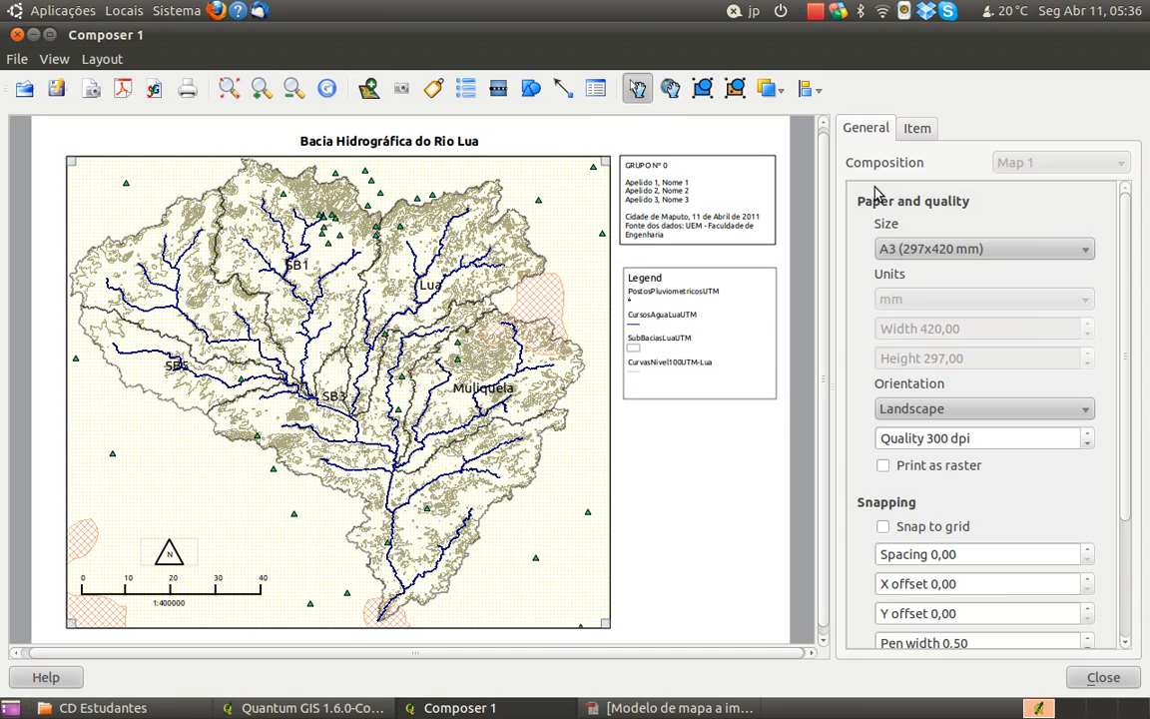
pyautogui.moveTo(1124, 356); pyautogui.dragTo(916, 159)
pyautogui.click(916, 130)
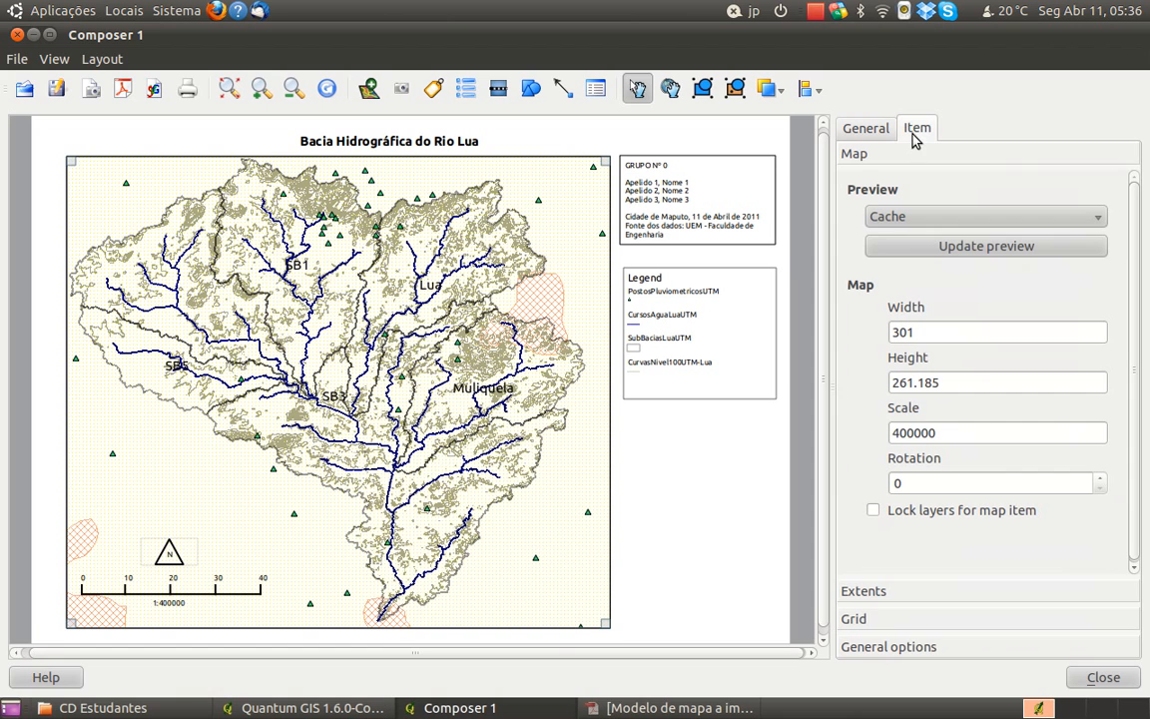
pyautogui.click(1003, 250)
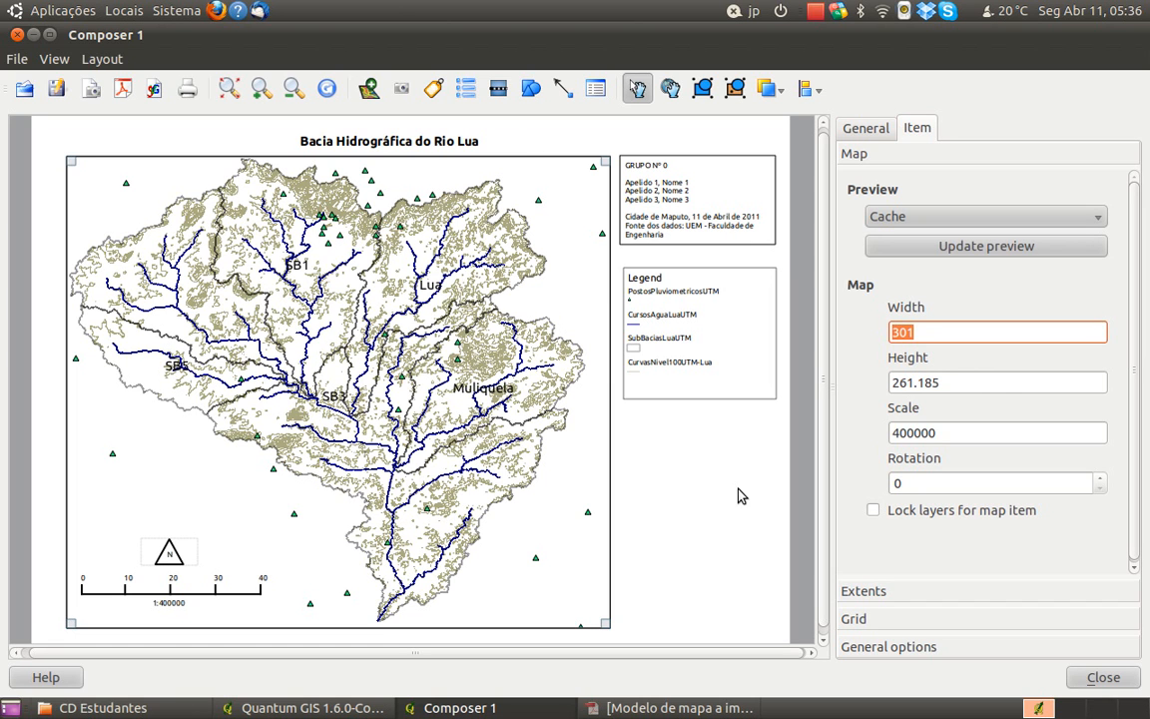
pyautogui.click(707, 482)
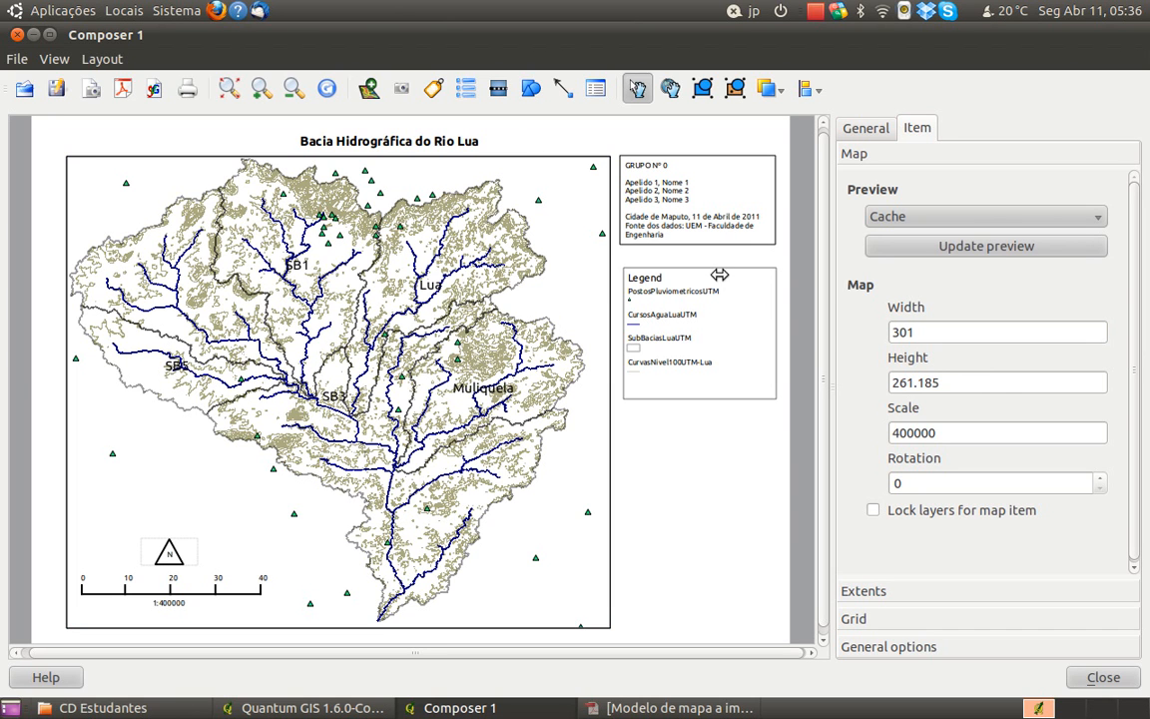
# Change the legend's title to LEGENDA in capital letters
pyautogui.click(720, 273)
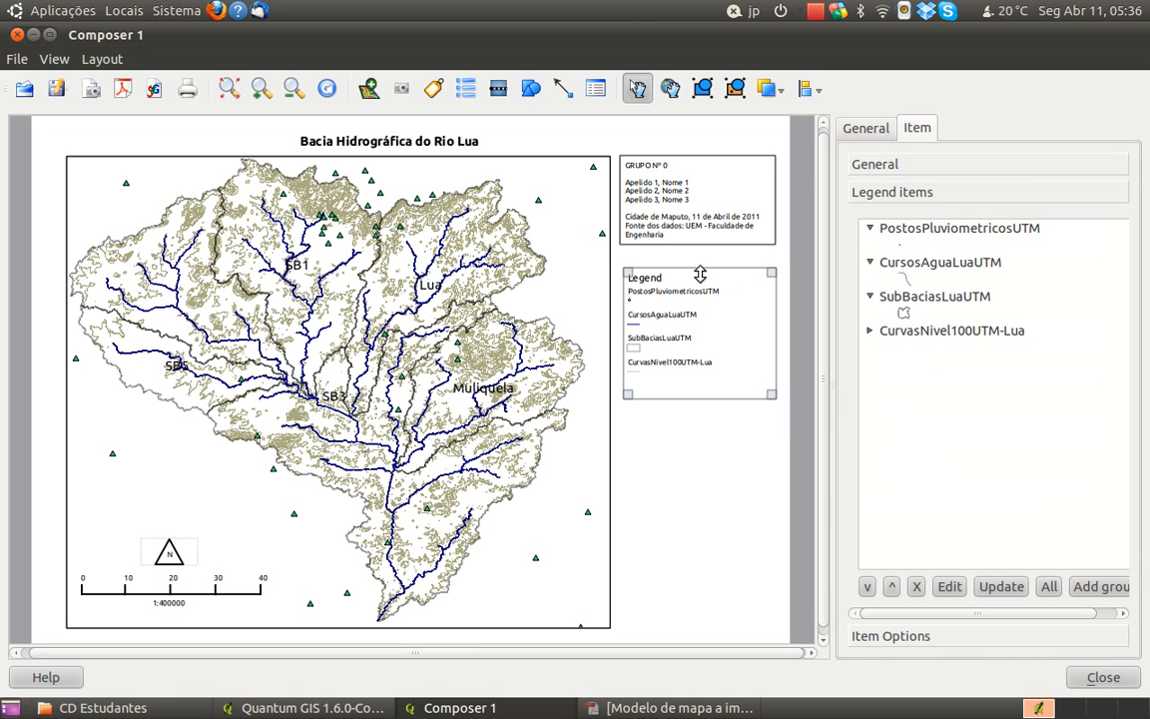
pyautogui.click(909, 166)
pyautogui.click(930, 222)
pyautogui.write('a')
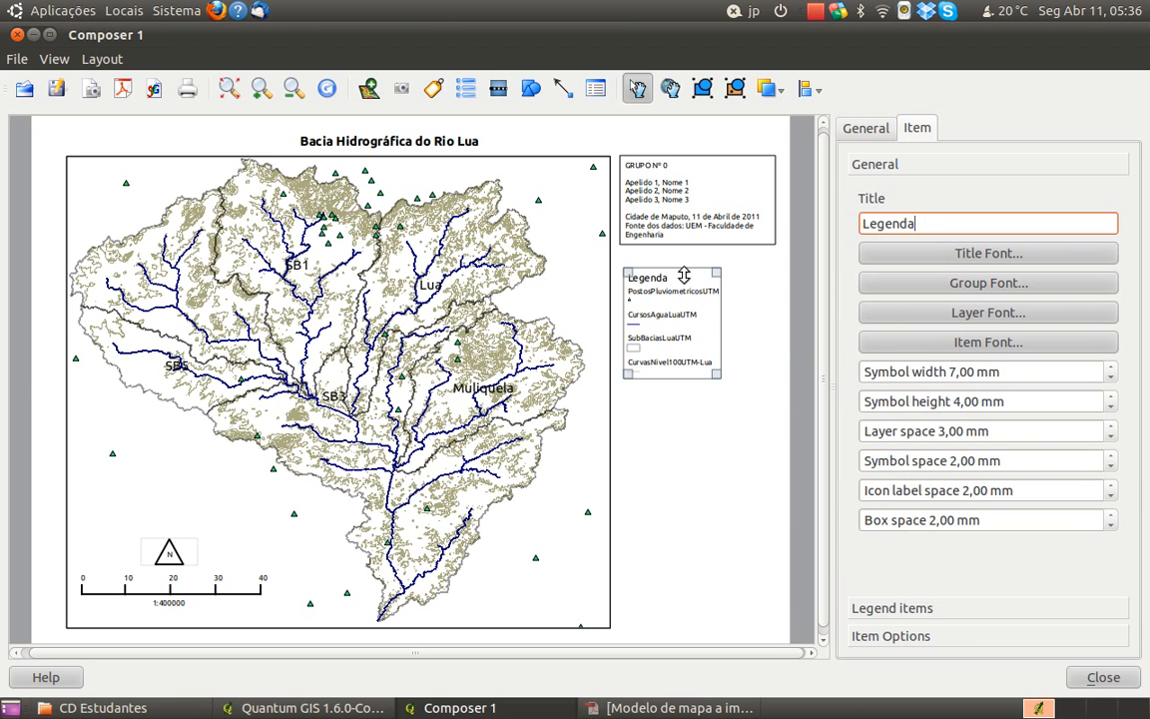
pyautogui.press('BackSpace')
pyautogui.press('BackSpace')
pyautogui.press('BackSpace')
pyautogui.press('BackSpace')
pyautogui.press('BackSpace')
pyautogui.press('BackSpace')
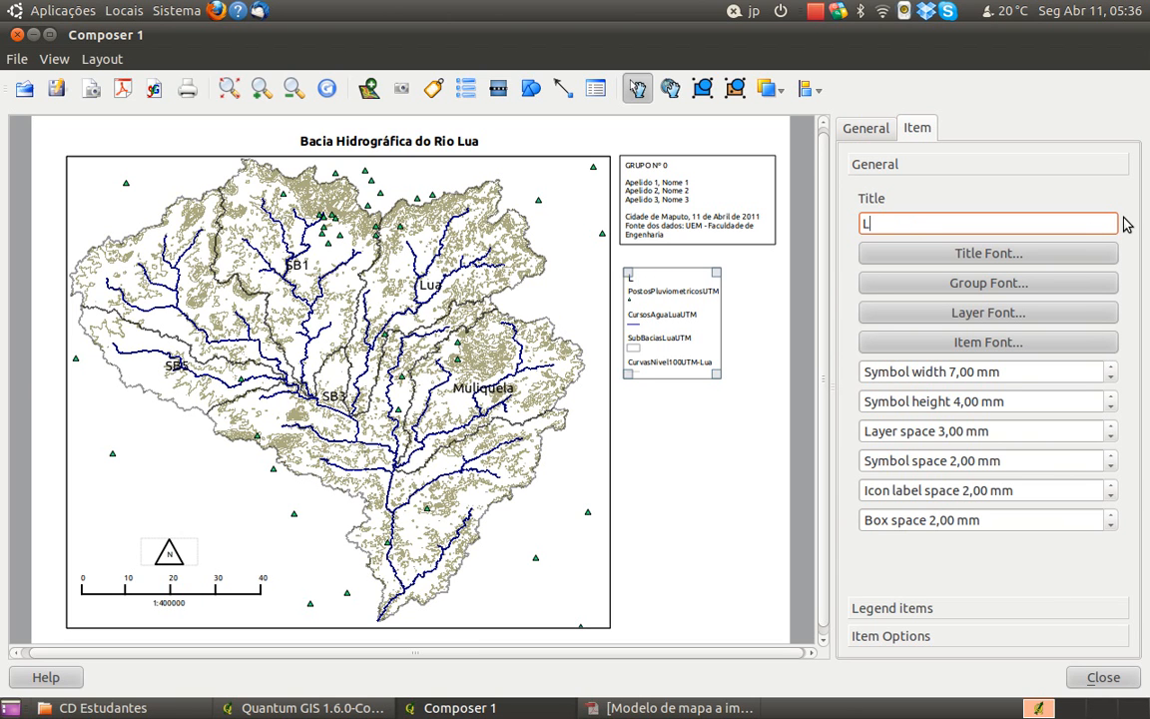
pyautogui.write('EGEND')
pyautogui.click(675, 504)
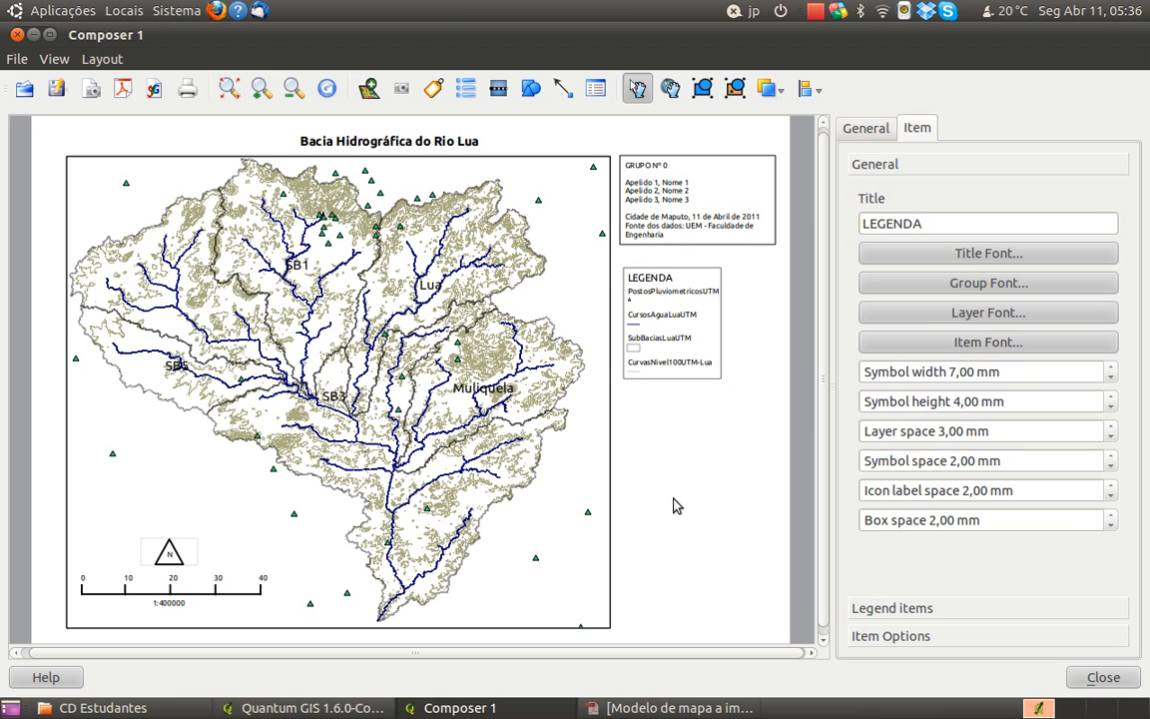
# Set the text of the symbol under PostosPluviometricosUTM in the legend to Postos Pluviométricos
pyautogui.click(941, 609)
pyautogui.click(943, 333)
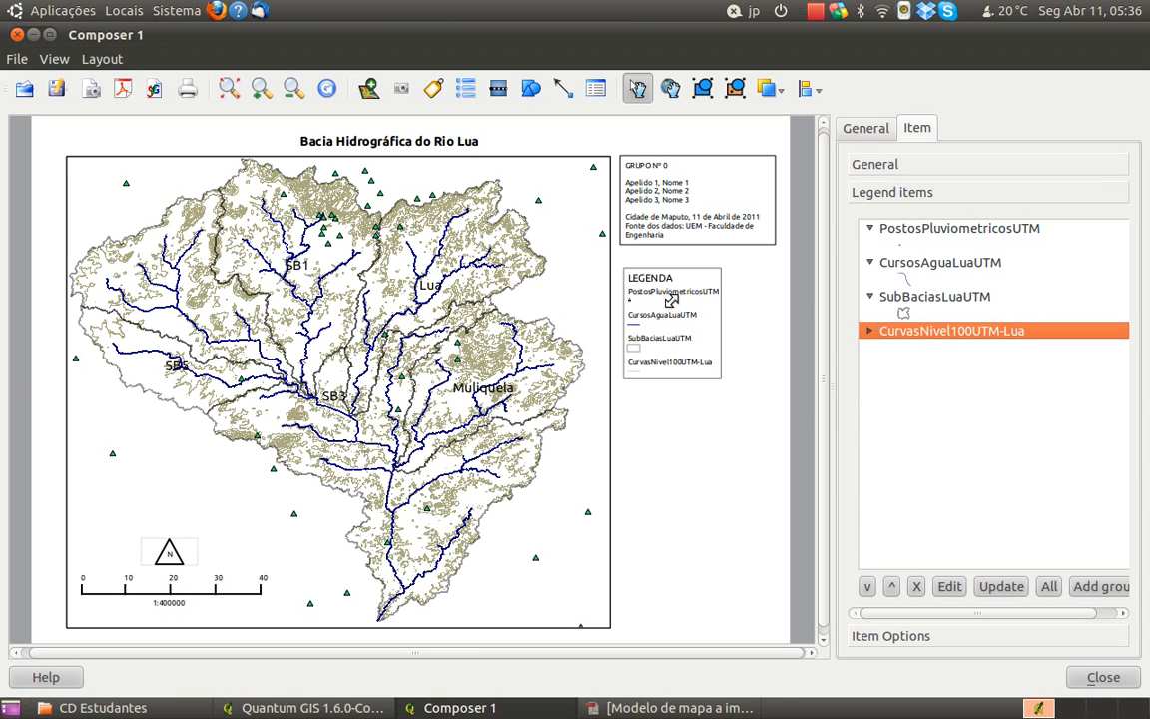
pyautogui.click(917, 246)
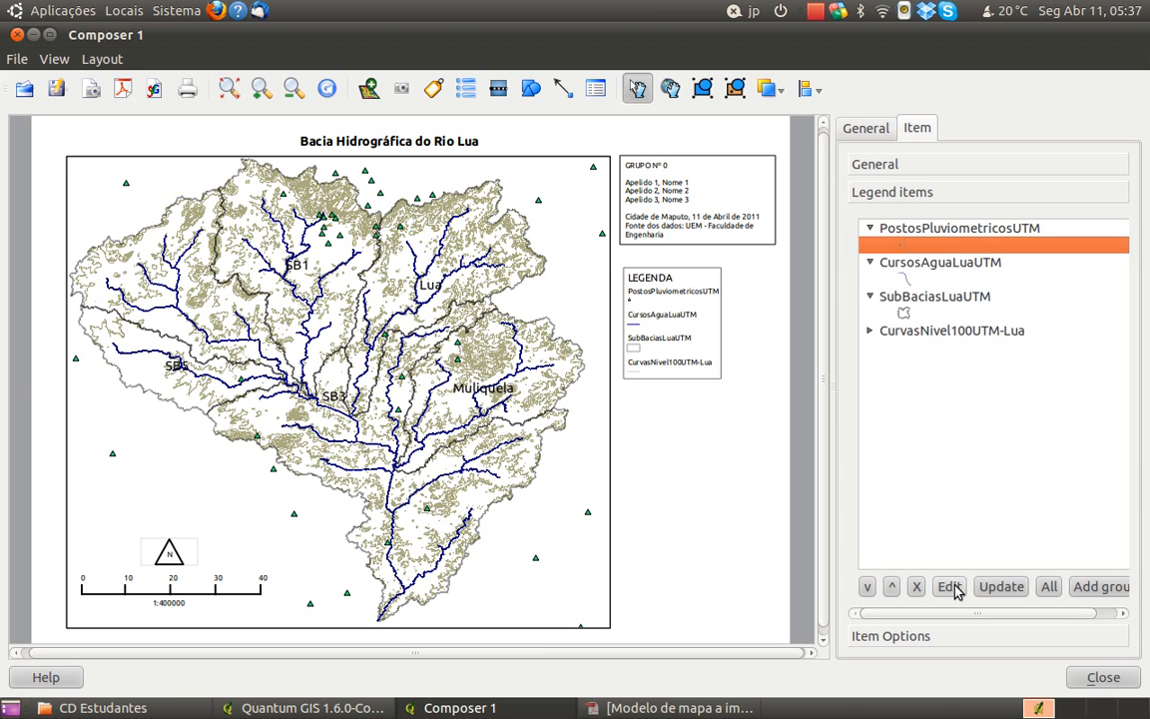
pyautogui.click(924, 232)
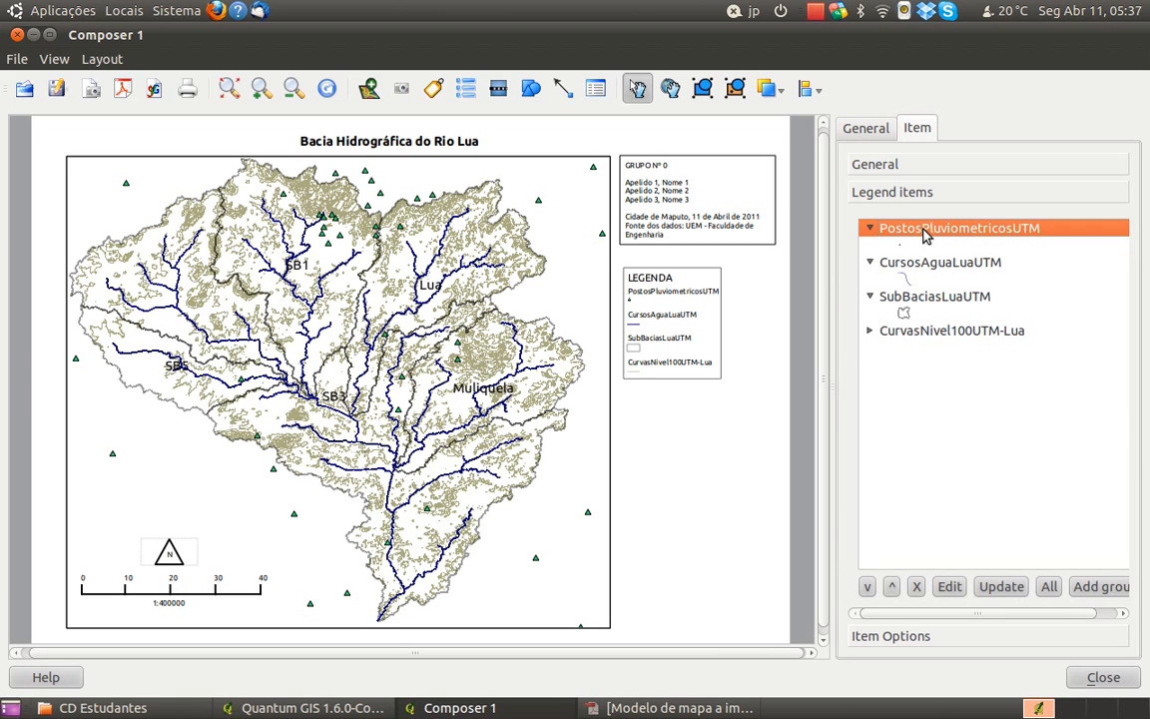
pyautogui.click(924, 247)
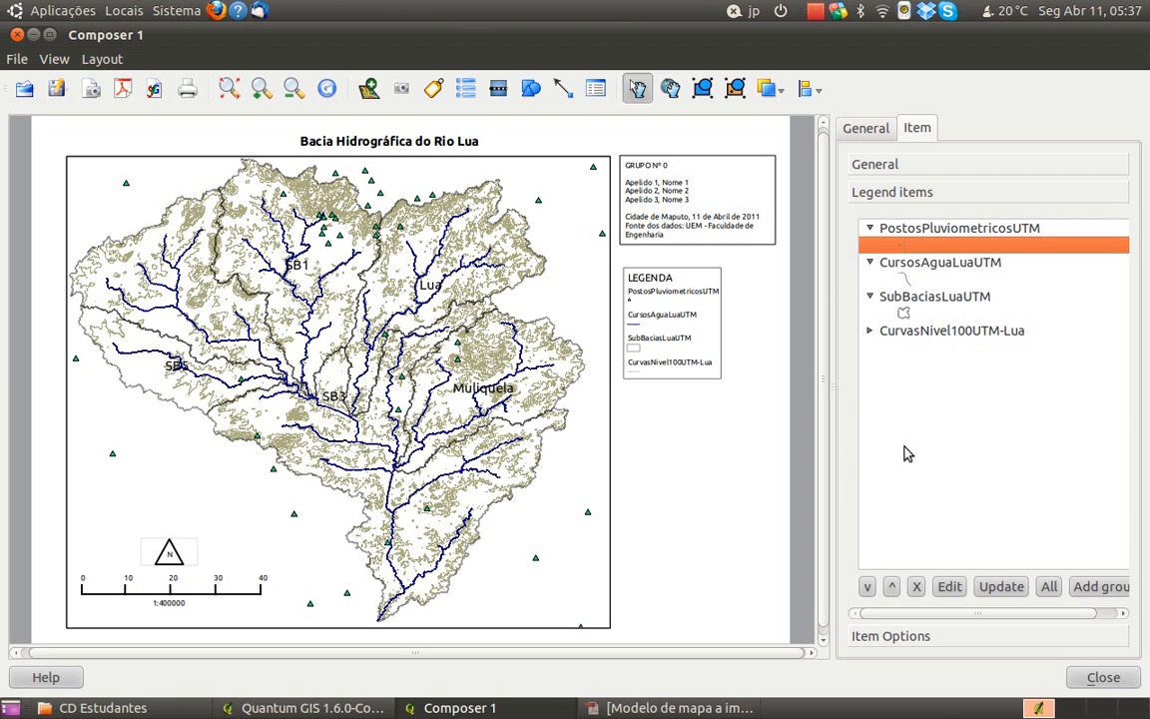
pyautogui.click(954, 589)
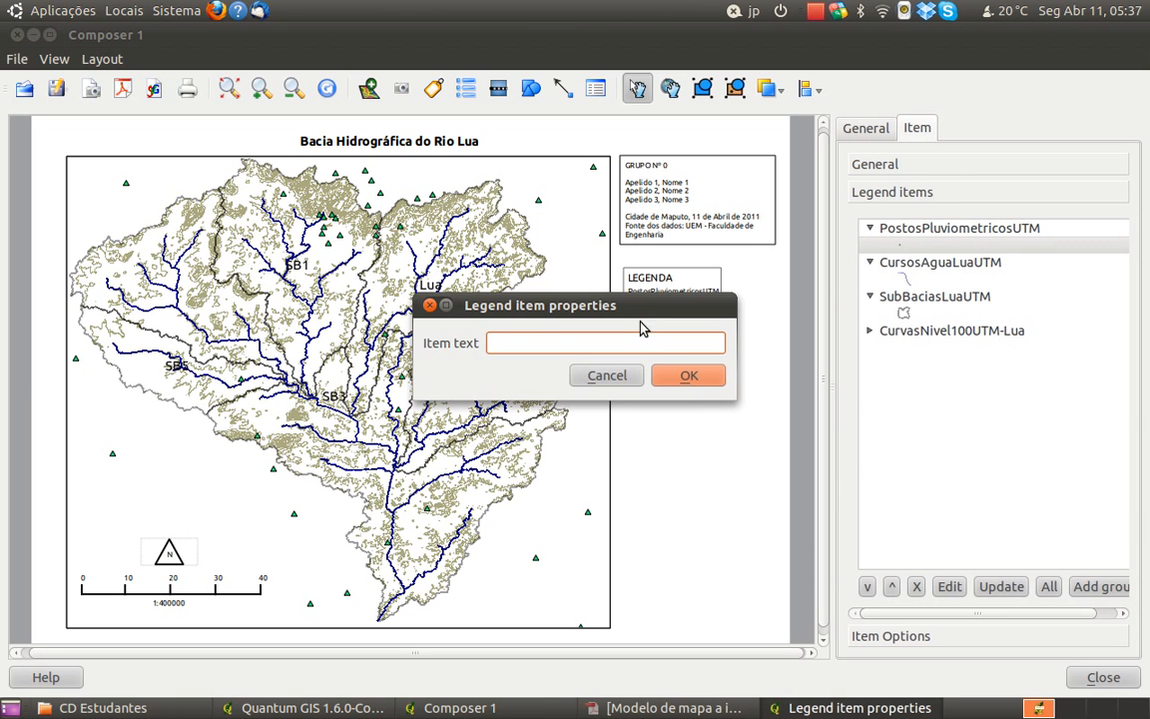
pyautogui.moveTo(649, 306); pyautogui.dragTo(700, 440)
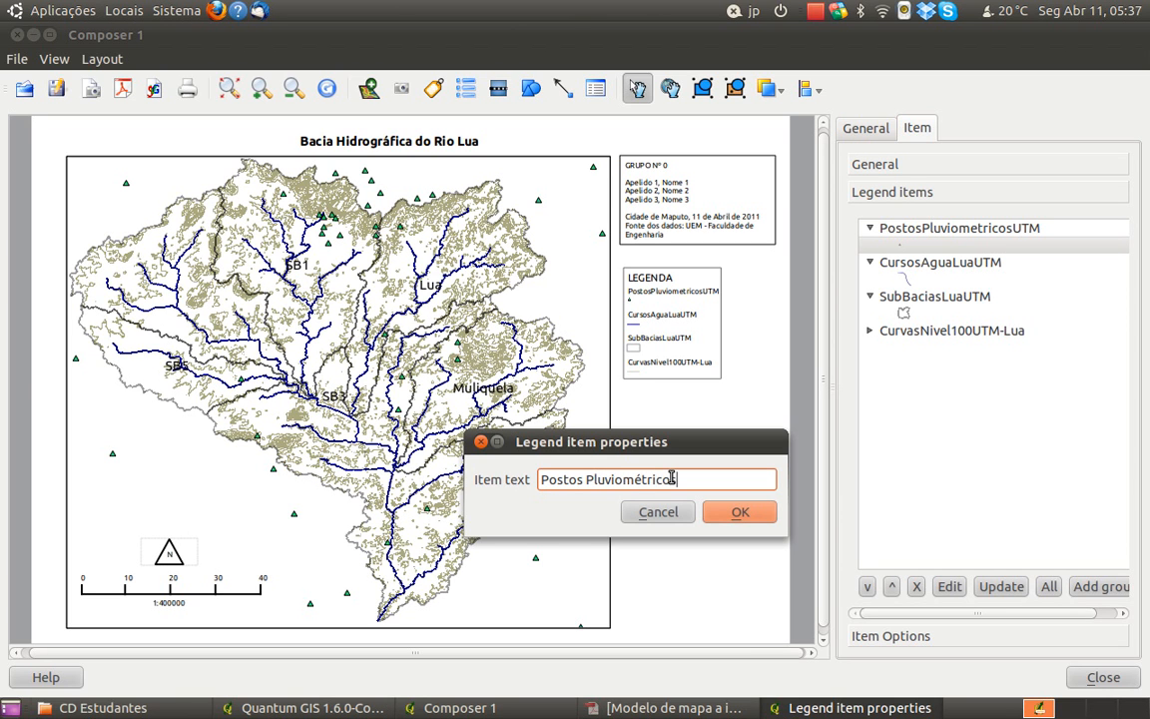
pyautogui.click(740, 513)
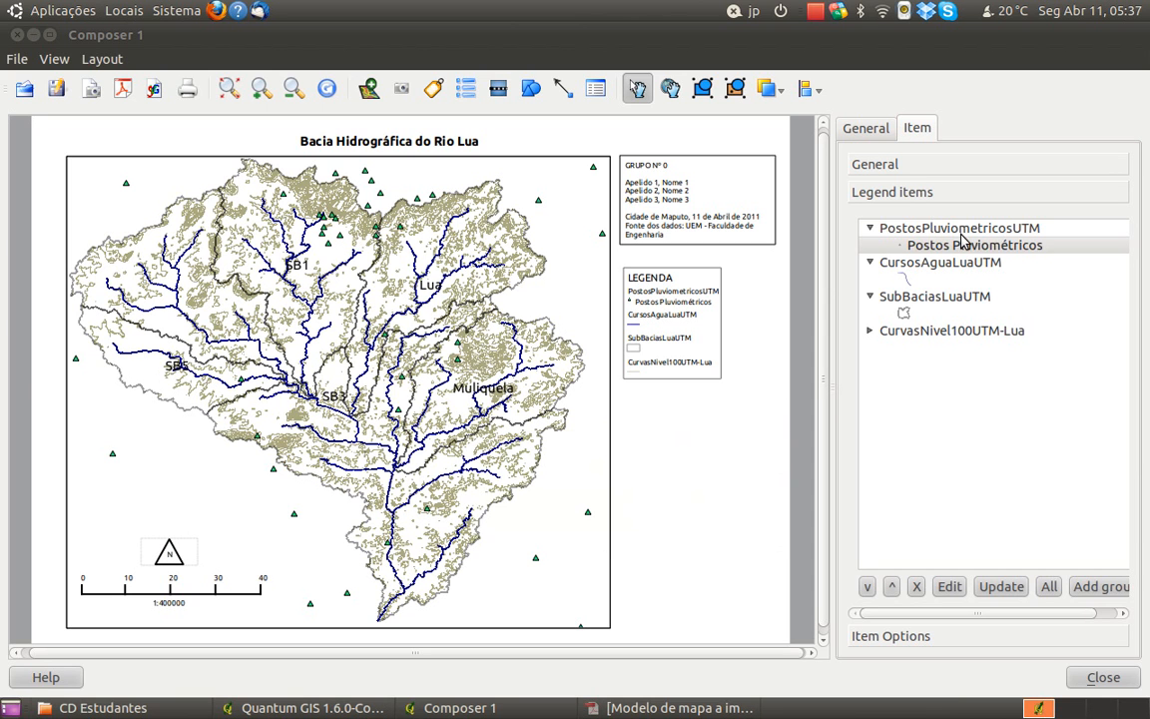
# Clear the PostosPluviometricosUTM layer heading in the legend, leaving its text empty
pyautogui.click(891, 228)
pyautogui.click(870, 228)
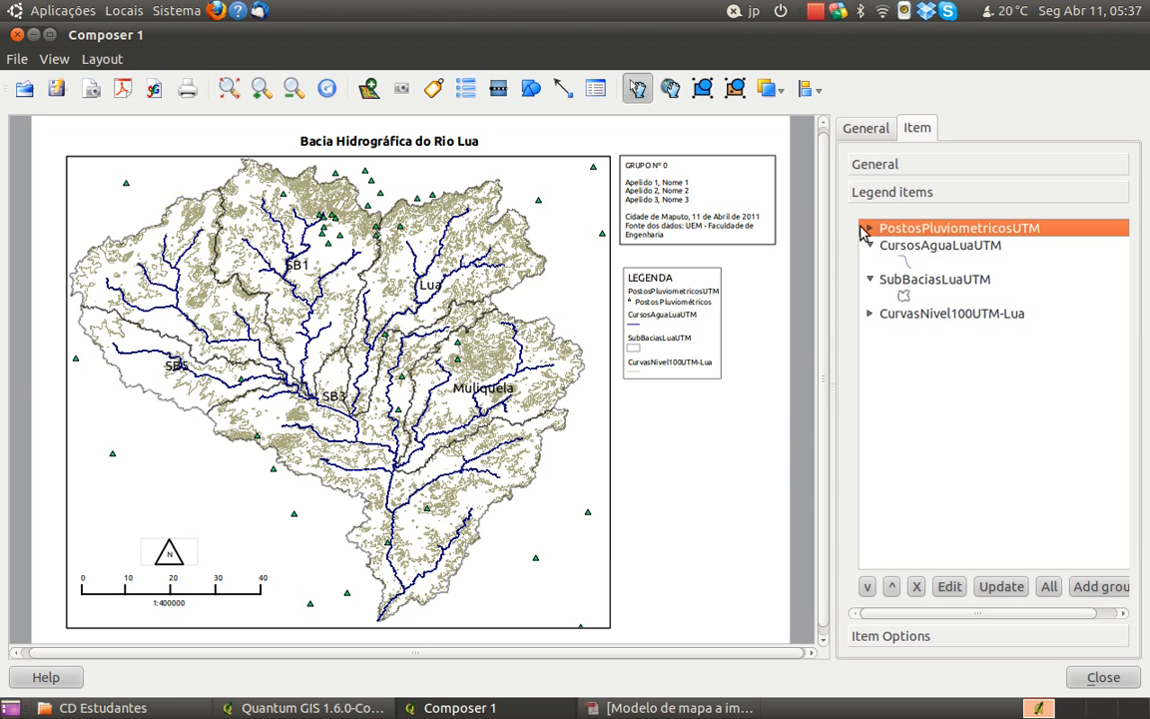
pyautogui.click(870, 228)
pyautogui.click(950, 586)
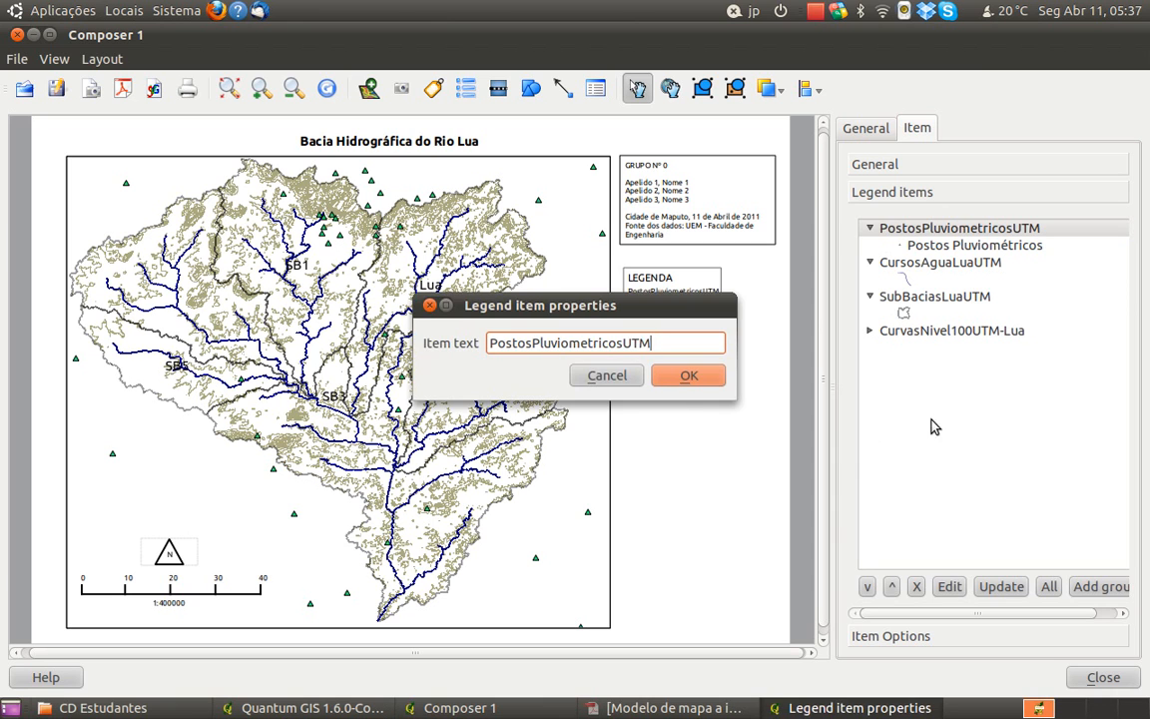
pyautogui.press('BackSpace')
pyautogui.press('BackSpace')
pyautogui.press('BackSpace')
pyautogui.press('BackSpace')
pyautogui.press('BackSpace')
pyautogui.press('BackSpace')
pyautogui.press('BackSpace')
pyautogui.press('BackSpace')
pyautogui.press('BackSpace')
pyautogui.press('BackSpace')
pyautogui.press('BackSpace')
pyautogui.press('BackSpace')
pyautogui.press('BackSpace')
pyautogui.press('BackSpace')
pyautogui.press('BackSpace')
pyautogui.press('BackSpace')
pyautogui.press('BackSpace')
pyautogui.press('BackSpace')
pyautogui.press('BackSpace')
pyautogui.press('BackSpace')
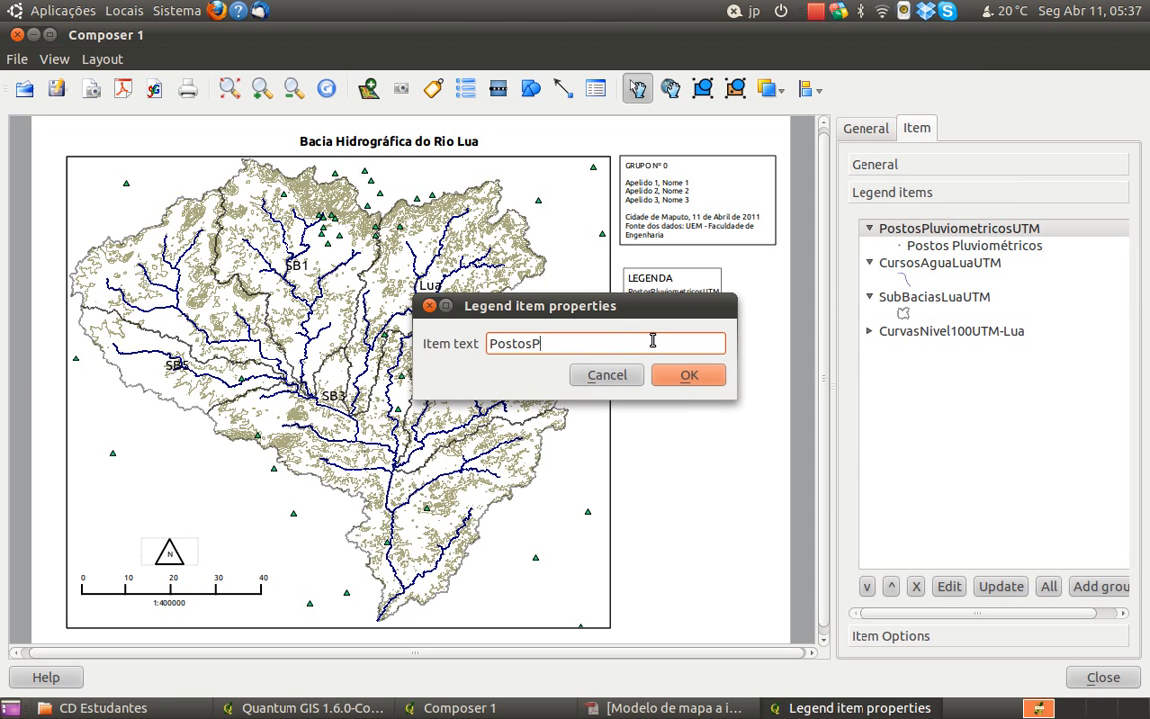
pyautogui.click(687, 381)
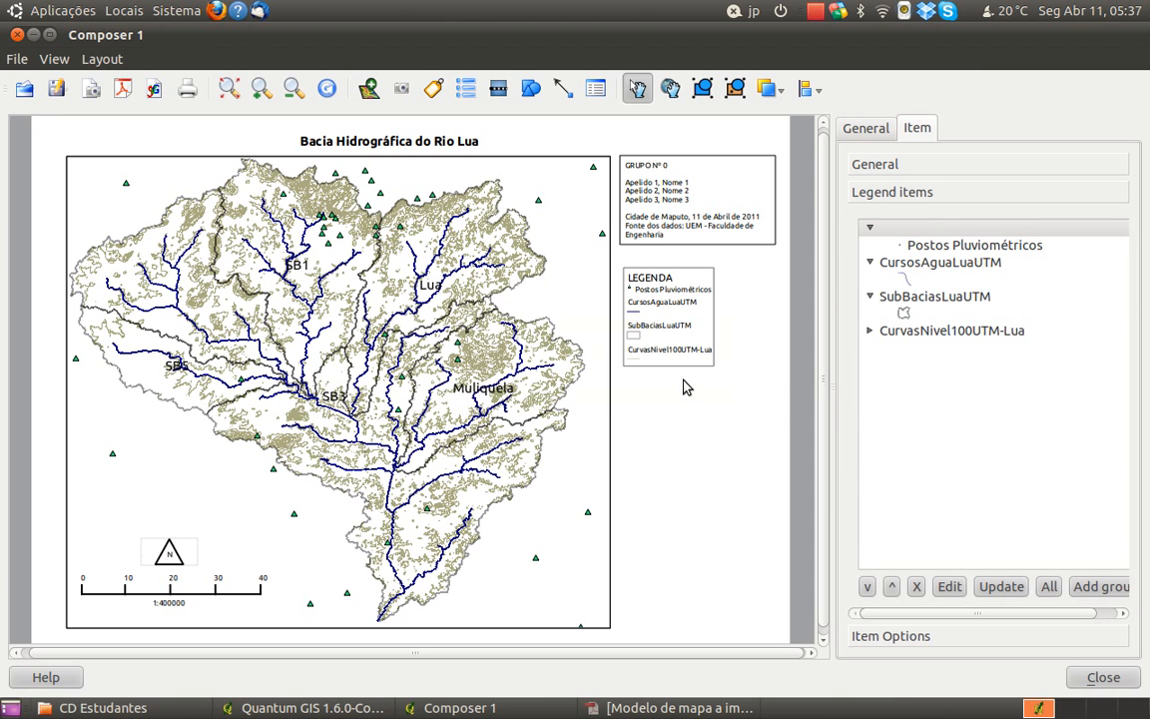
# Set the text of the line symbol under CursosAguaLuaUTM in the legend to Rio principal e seus afluentes
pyautogui.click(915, 265)
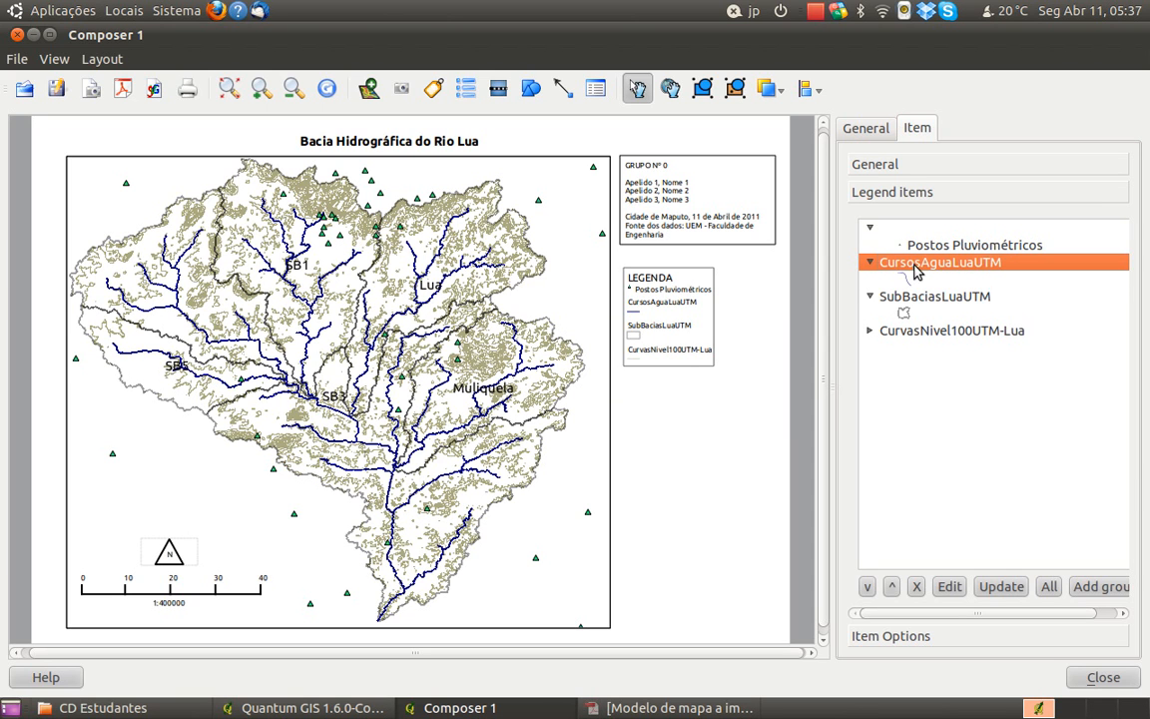
pyautogui.click(942, 281)
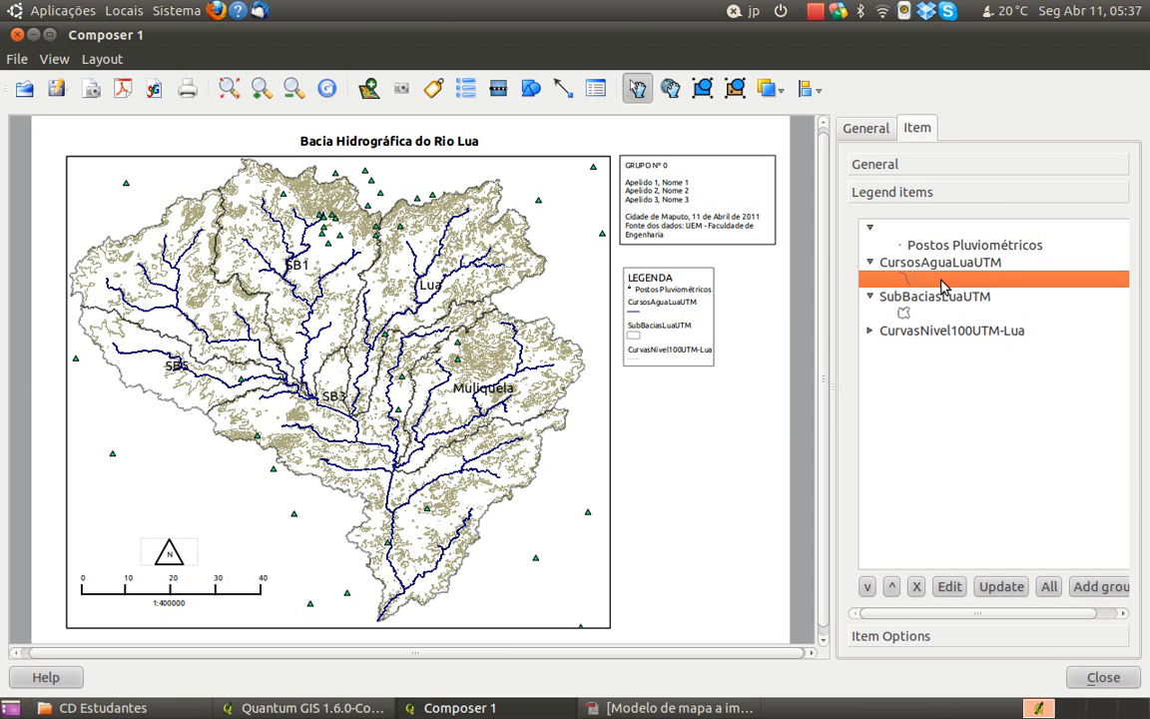
pyautogui.click(949, 586)
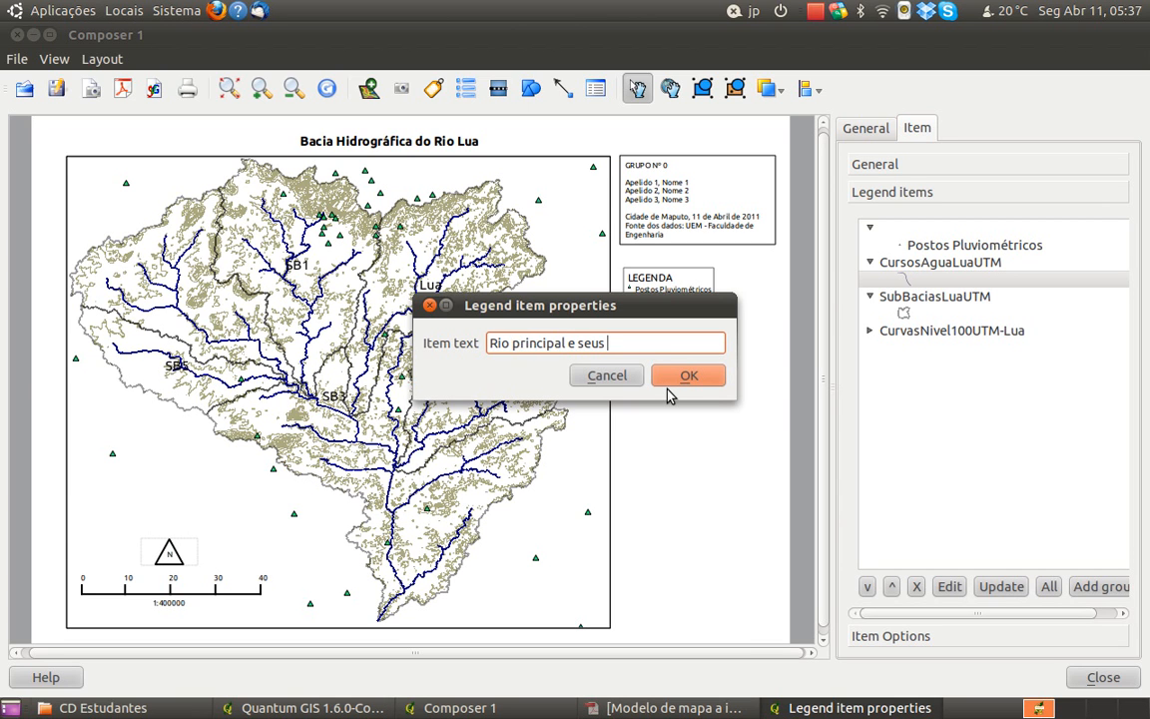
pyautogui.write('uentes')
pyautogui.click(671, 383)
# Clear the CursosAguaLuaUTM layer heading in the legend, leaving its text empty
pyautogui.click(884, 263)
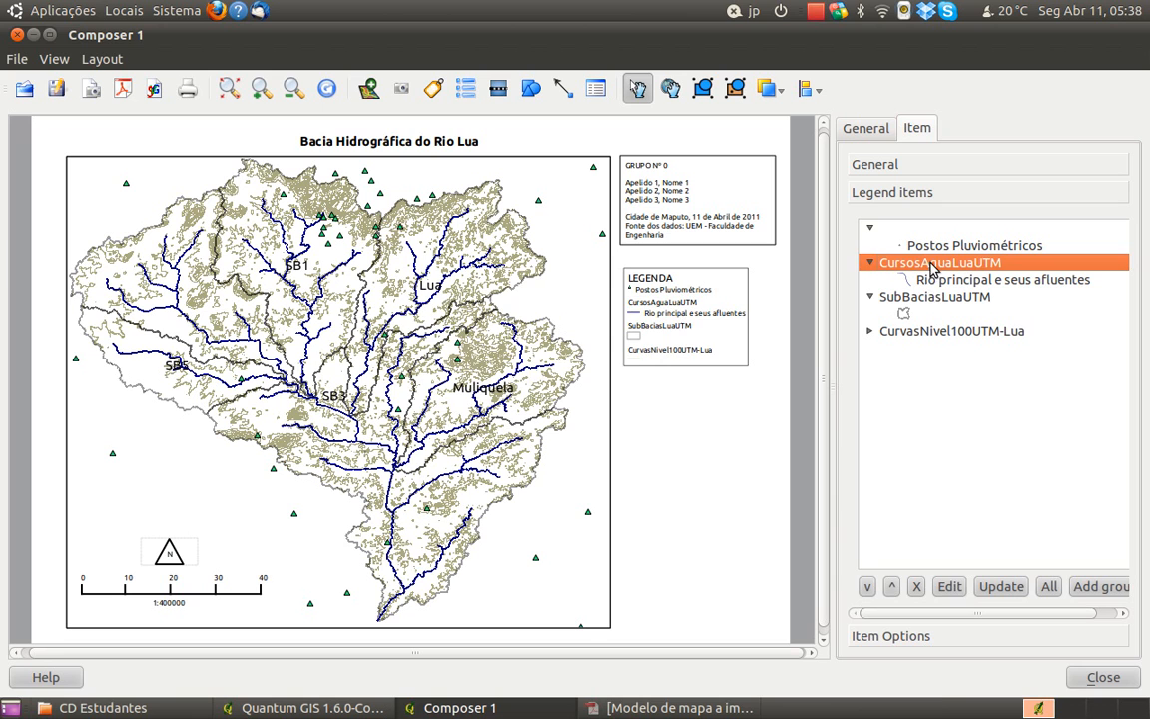
pyautogui.click(950, 586)
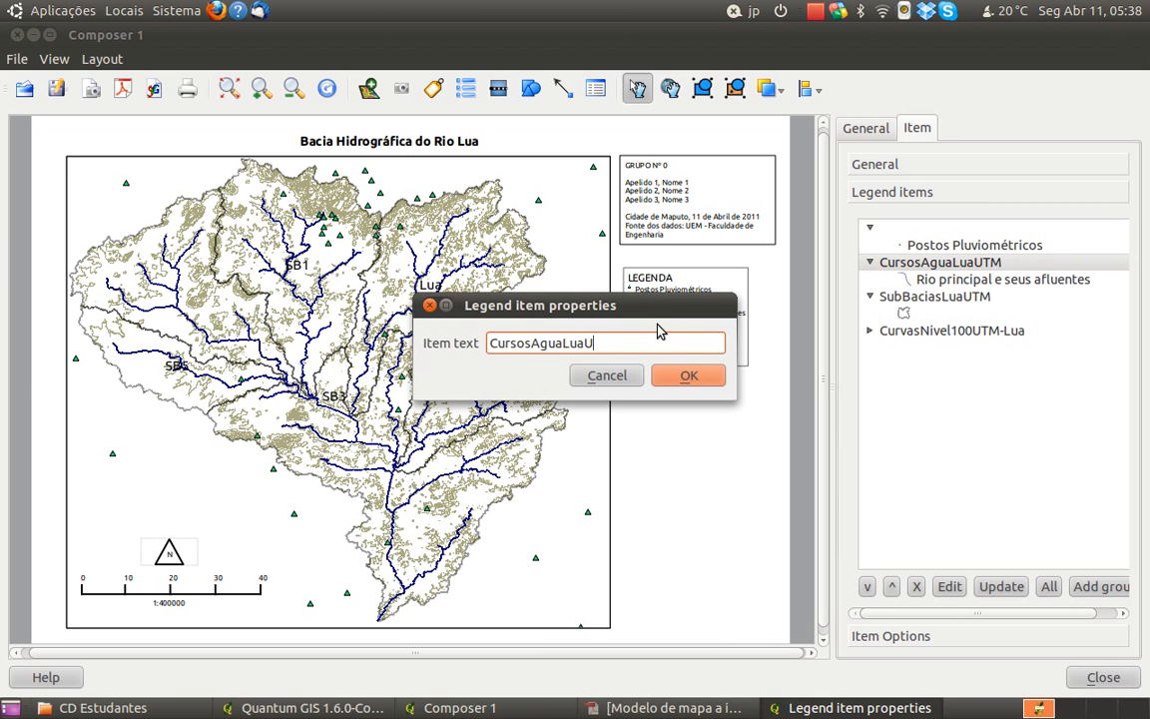
pyautogui.press('BackSpace')
pyautogui.press('BackSpace')
pyautogui.press('BackSpace')
pyautogui.press('BackSpace')
pyautogui.press('BackSpace')
pyautogui.press('BackSpace')
pyautogui.press('BackSpace')
pyautogui.press('BackSpace')
pyautogui.press('BackSpace')
pyautogui.press('BackSpace')
pyautogui.press('BackSpace')
pyautogui.press('BackSpace')
pyautogui.press('BackSpace')
pyautogui.press('BackSpace')
pyautogui.press('BackSpace')
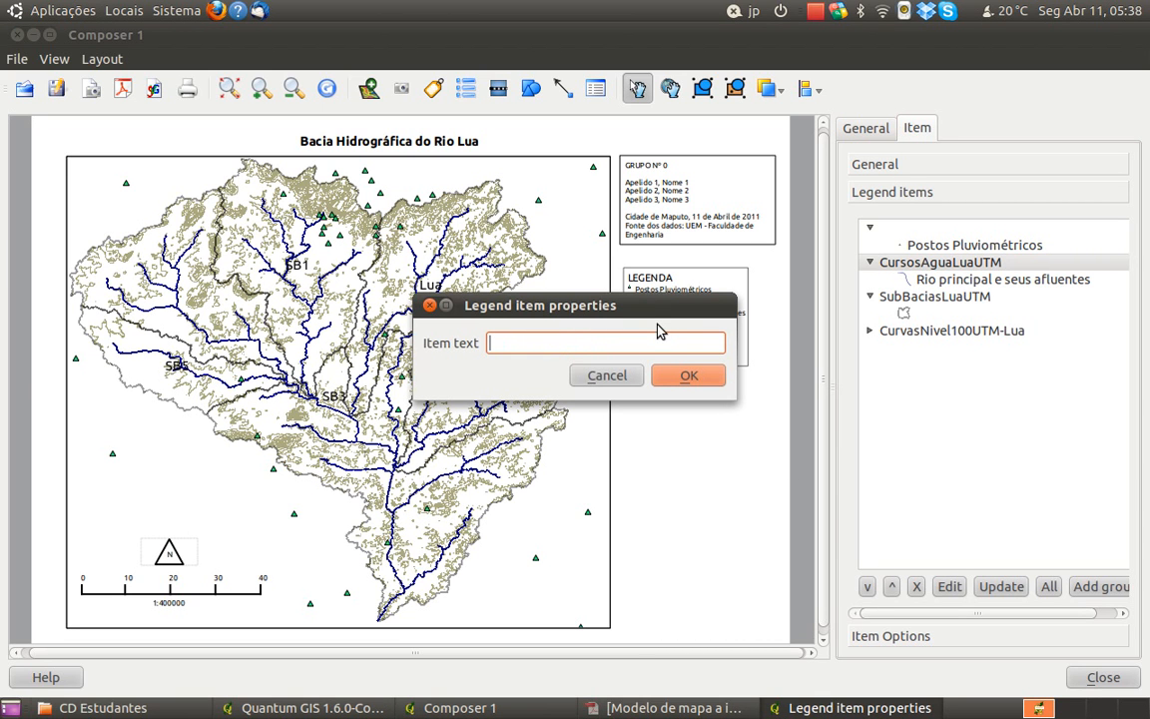
pyautogui.click(675, 379)
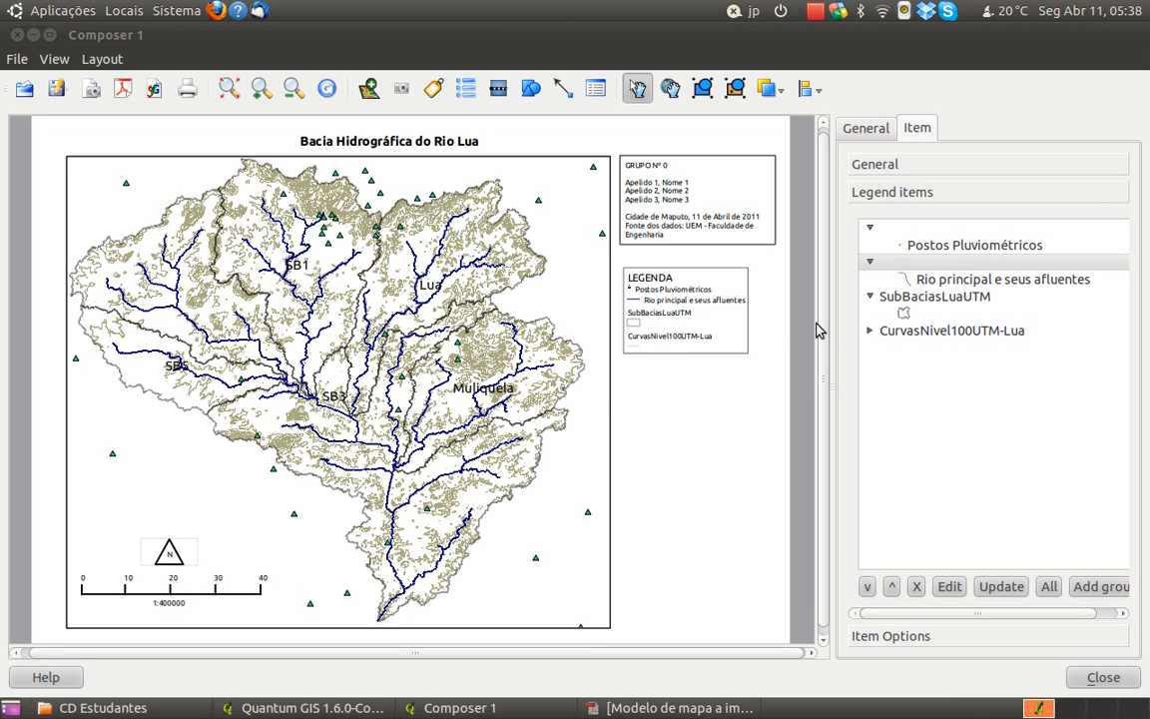
# Set the text of the polygon symbol under SubBaciasLuaUTM in the legend to Limite da bacia e sub-bacias
pyautogui.click(899, 300)
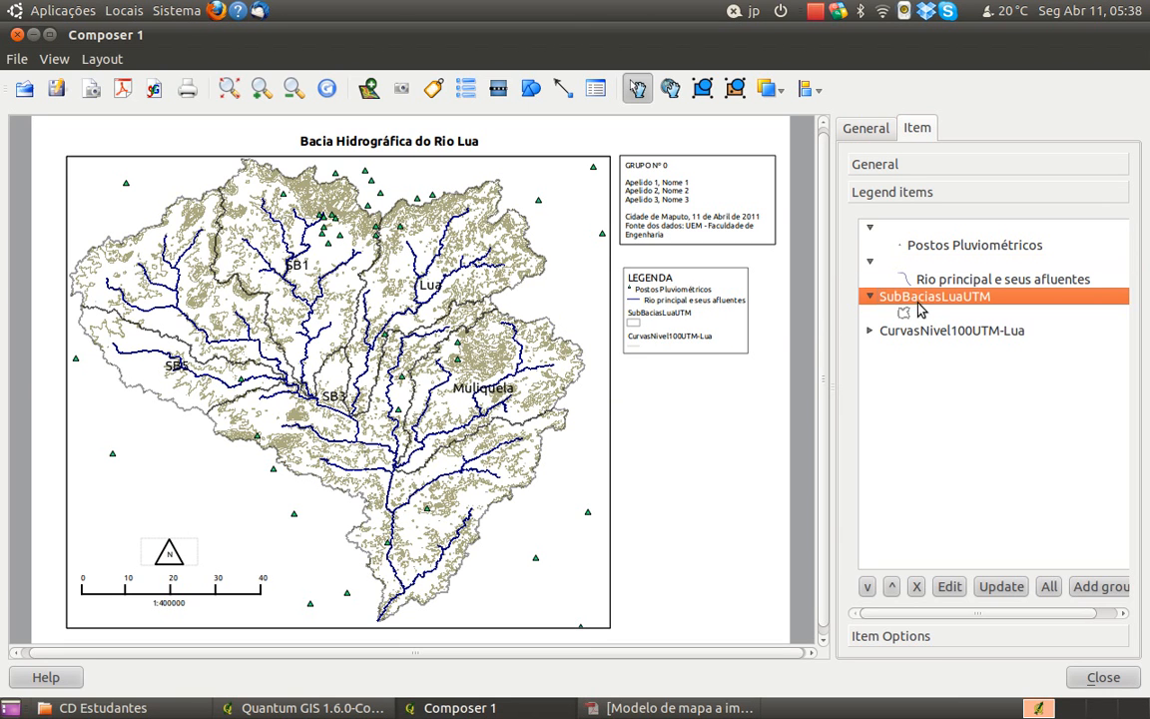
pyautogui.click(900, 314)
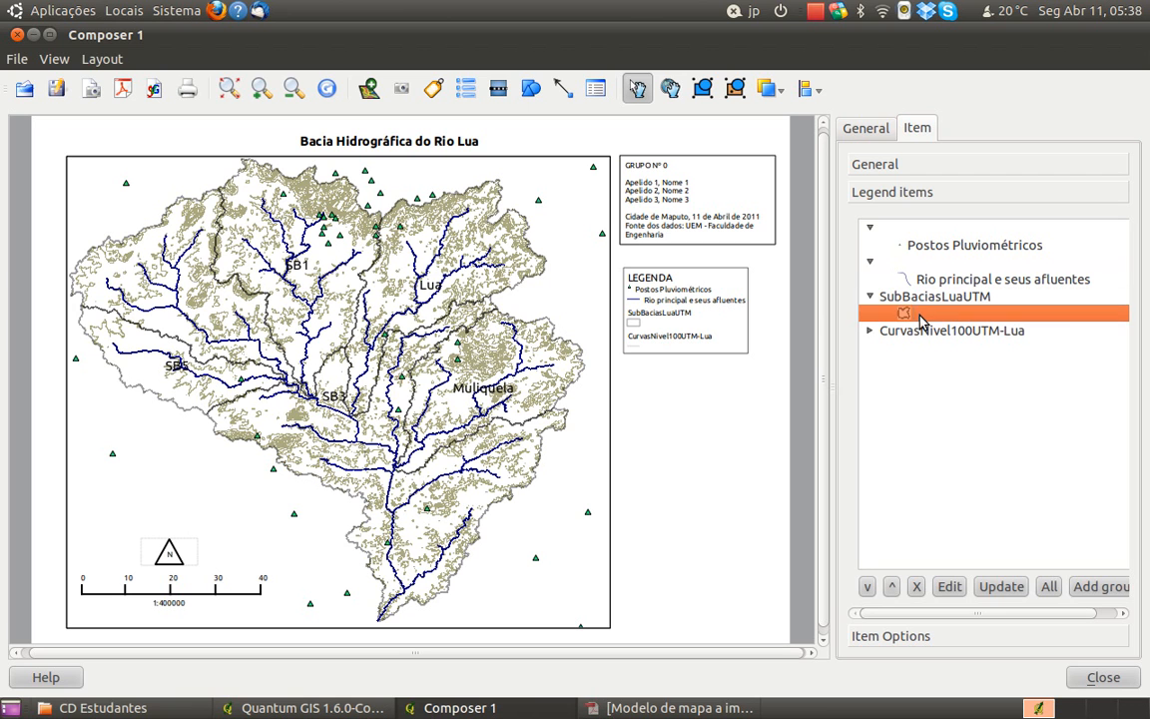
pyautogui.click(954, 590)
pyautogui.moveTo(617, 307); pyautogui.dragTo(656, 430)
pyautogui.write('Limite da Bacias')
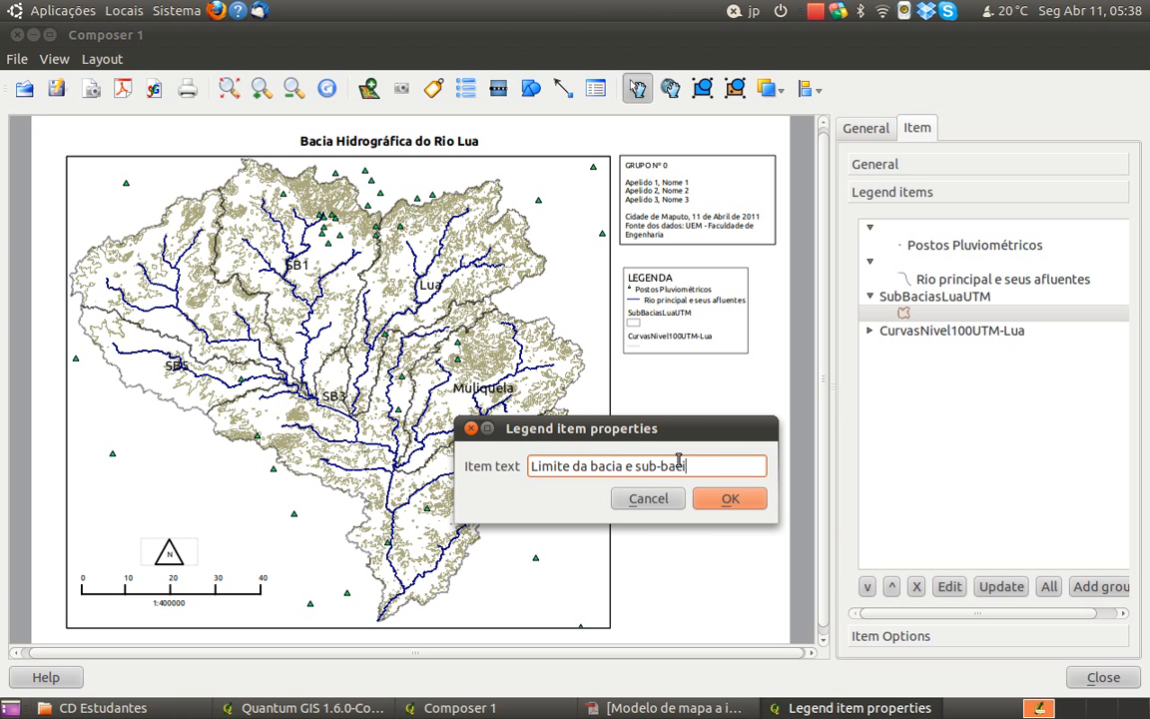
pyautogui.click(728, 501)
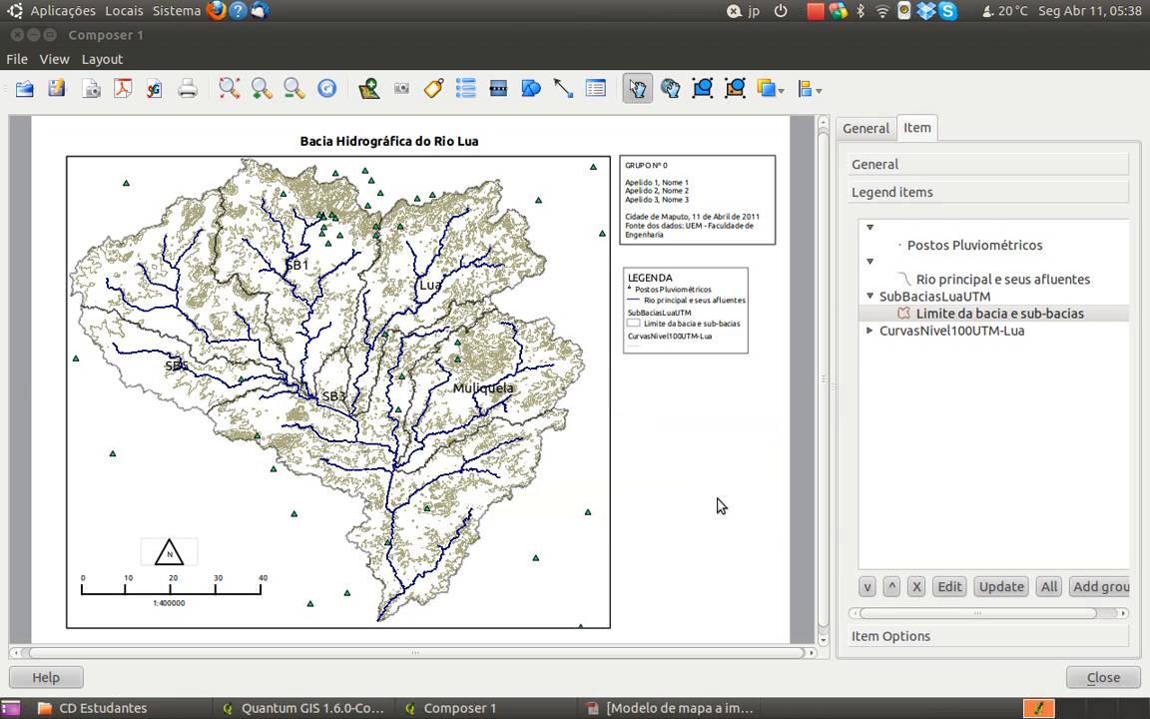
# Clear the SubBaciasLuaUTM layer heading in the legend, leaving its text empty
pyautogui.doubleClick(973, 299)
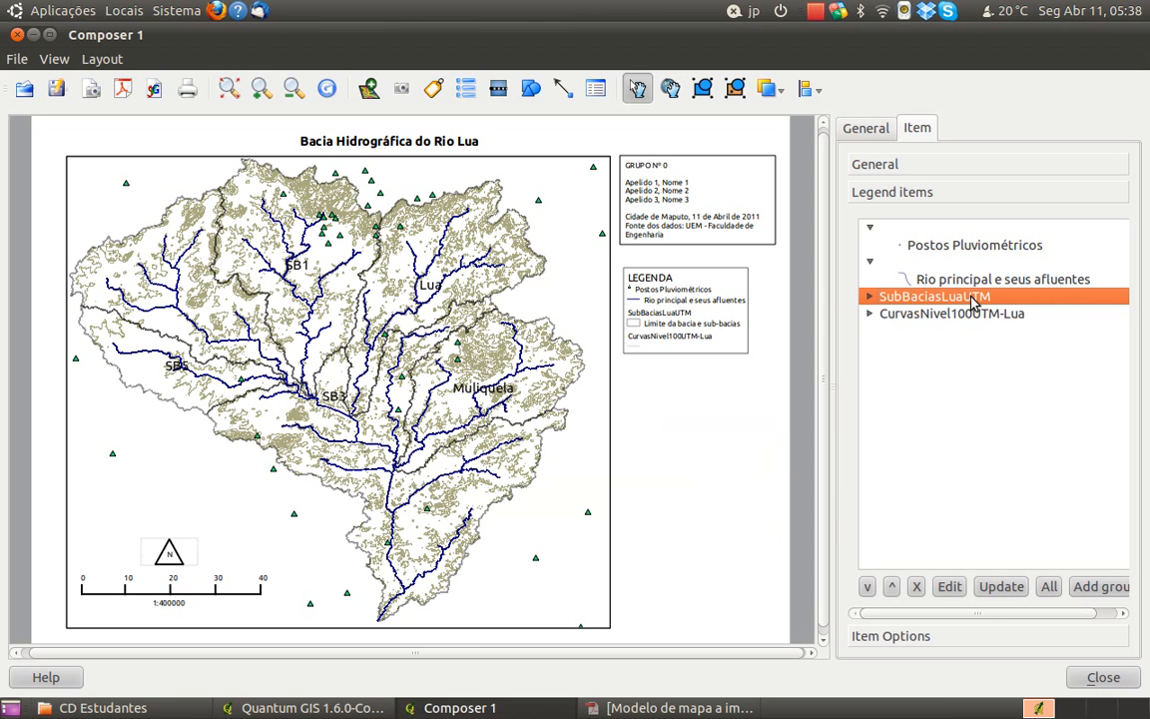
pyautogui.click(872, 296)
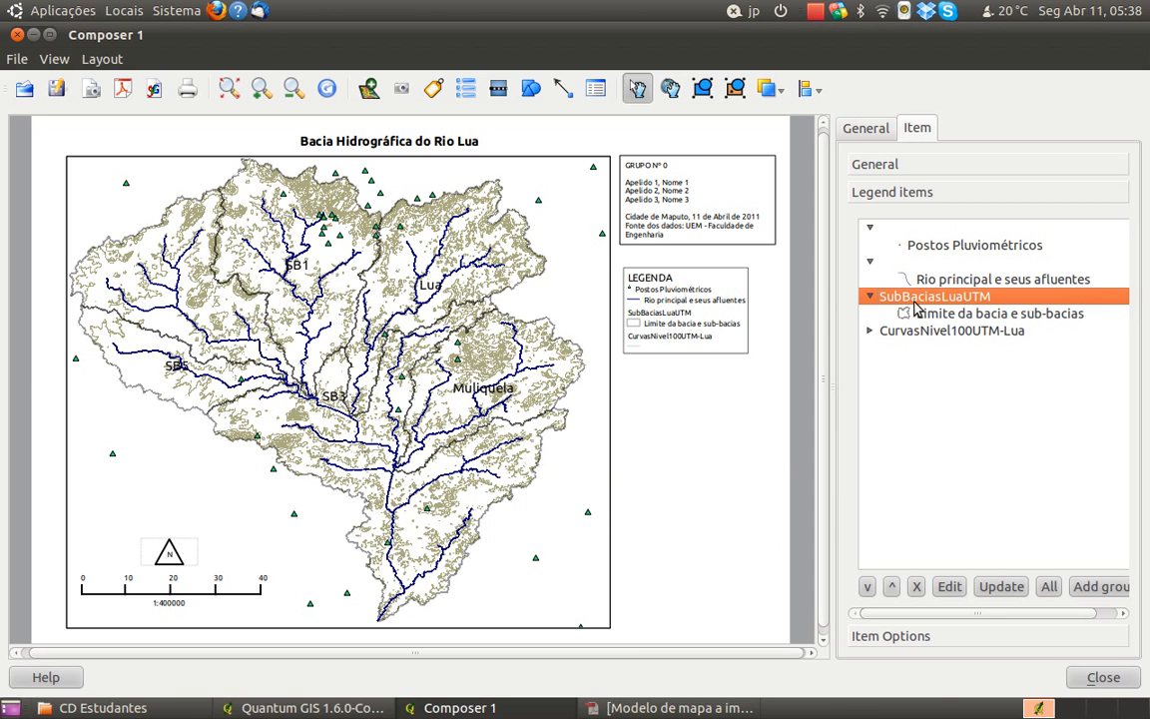
pyautogui.click(950, 586)
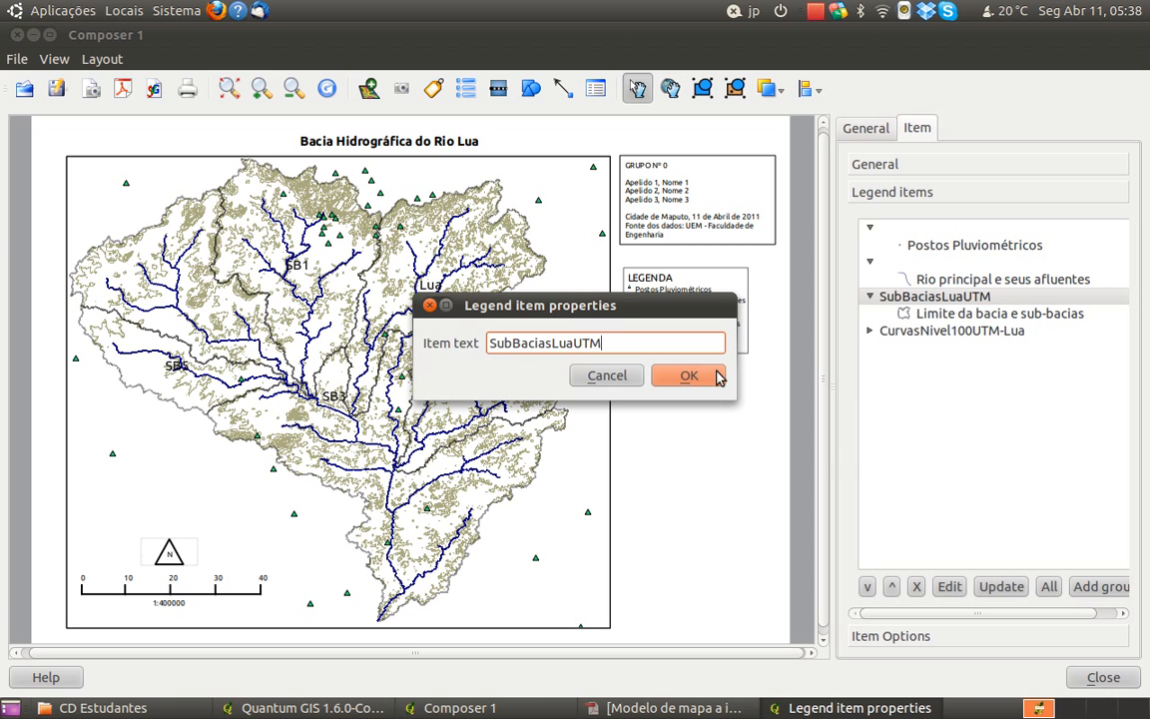
pyautogui.press('BackSpace')
pyautogui.press('BackSpace')
pyautogui.press('BackSpace')
pyautogui.press('BackSpace')
pyautogui.press('BackSpace')
pyautogui.press('BackSpace')
pyautogui.press('BackSpace')
pyautogui.press('BackSpace')
pyautogui.press('BackSpace')
pyautogui.press('BackSpace')
pyautogui.press('BackSpace')
pyautogui.press('BackSpace')
pyautogui.press('BackSpace')
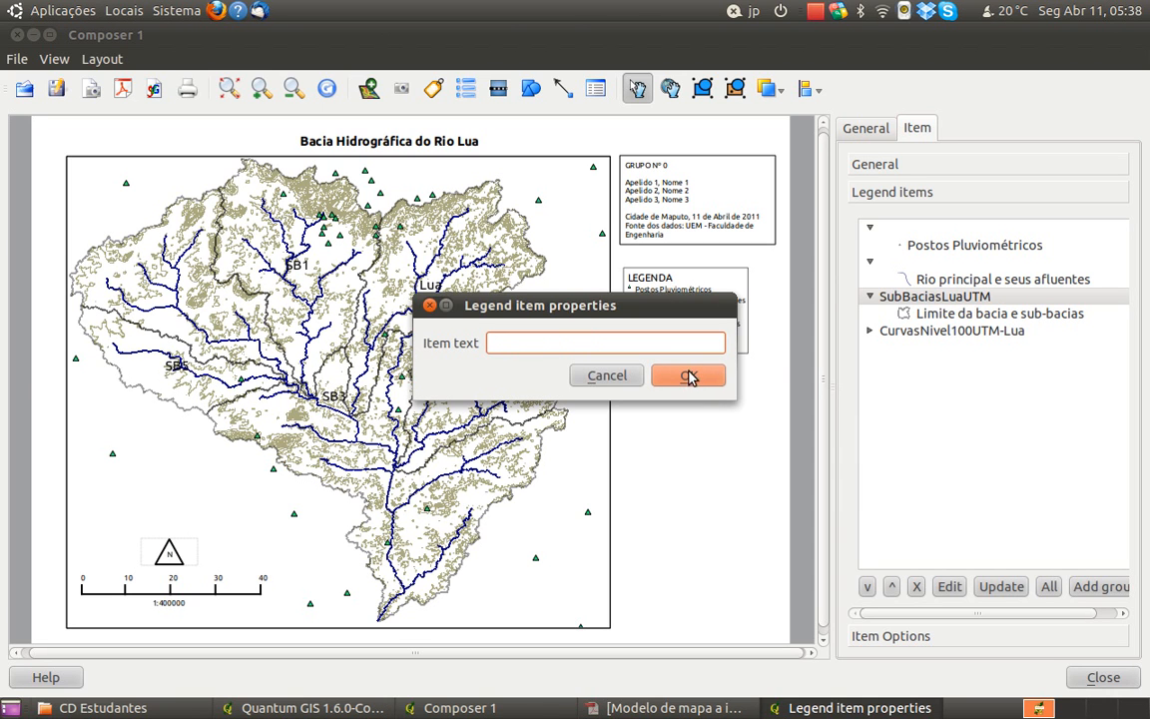
pyautogui.click(694, 375)
pyautogui.click(879, 334)
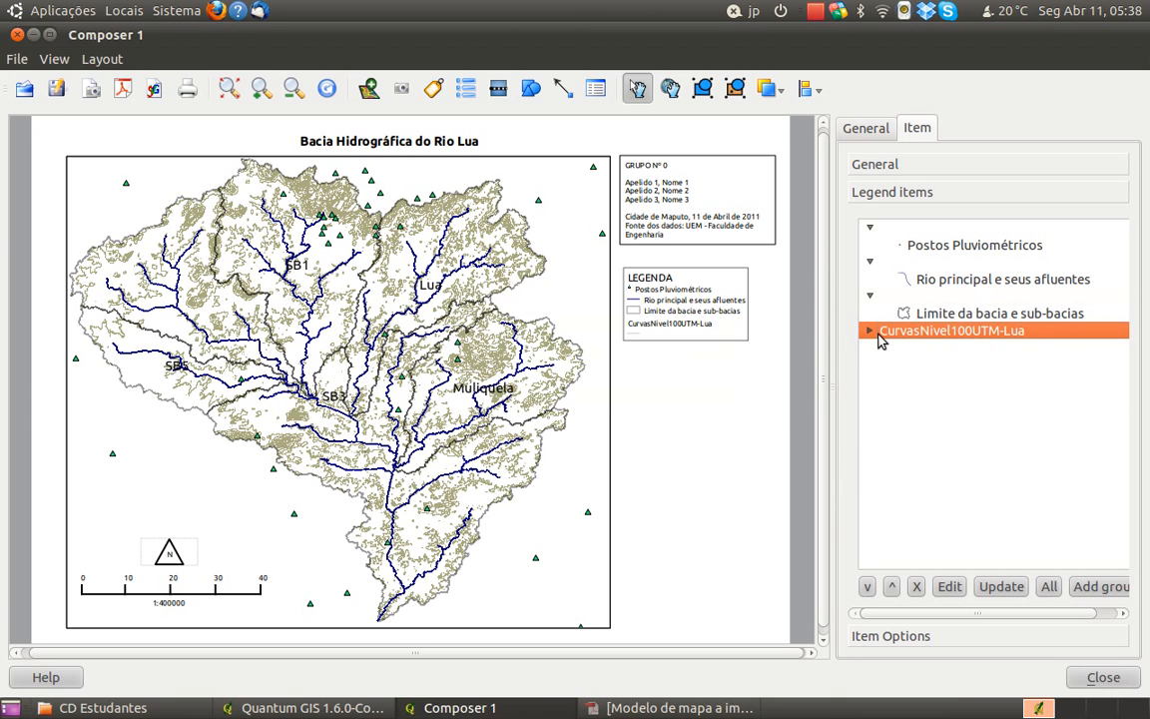
pyautogui.click(950, 589)
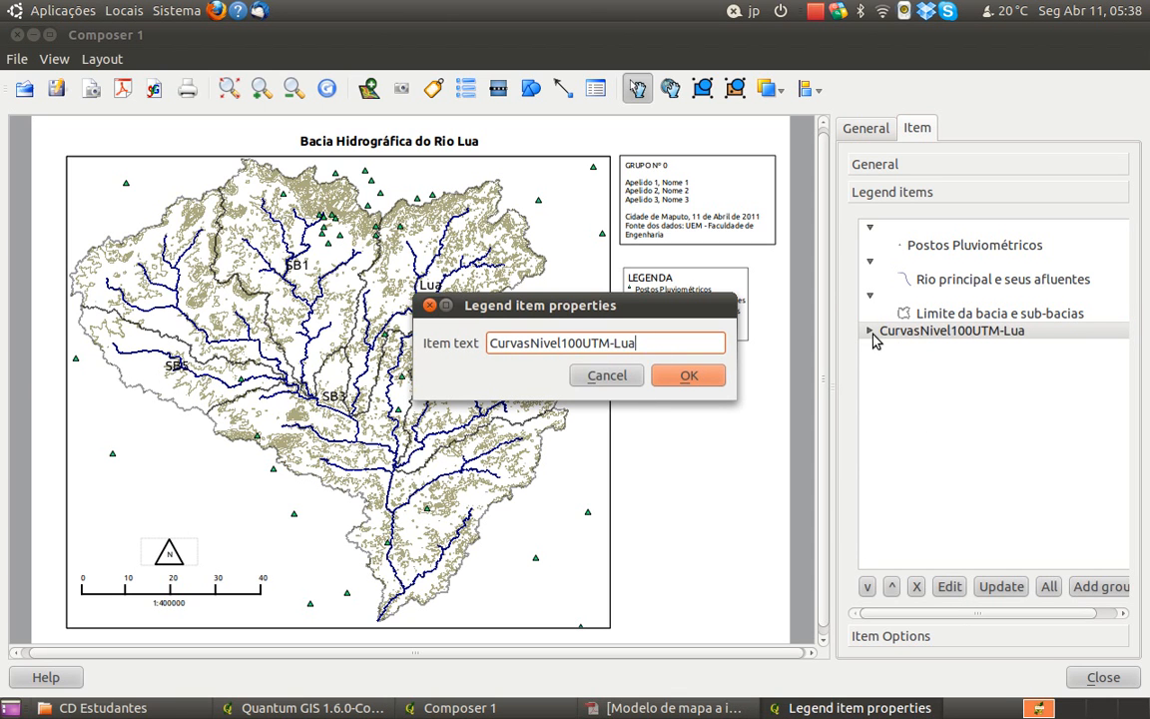
pyautogui.click(609, 379)
# Set the text of the symbol under CurvasNivel100UTM-Lua in the legend to Curvas de nível mestras (100 m)
pyautogui.click(868, 336)
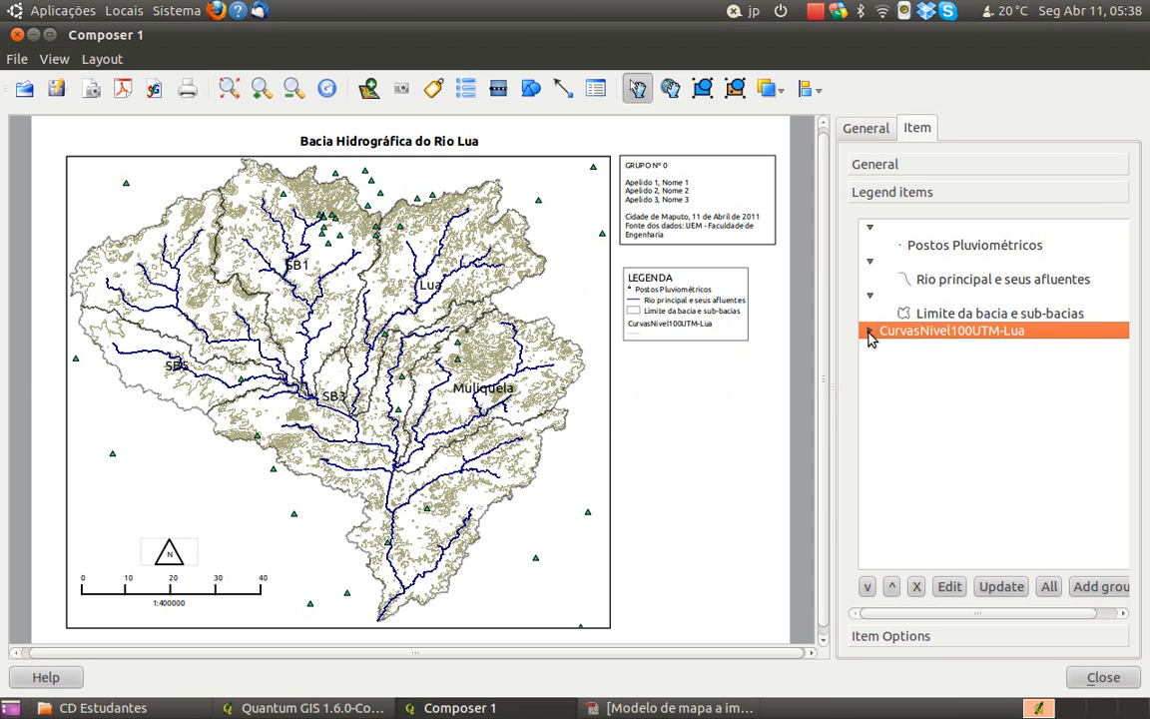
pyautogui.click(925, 349)
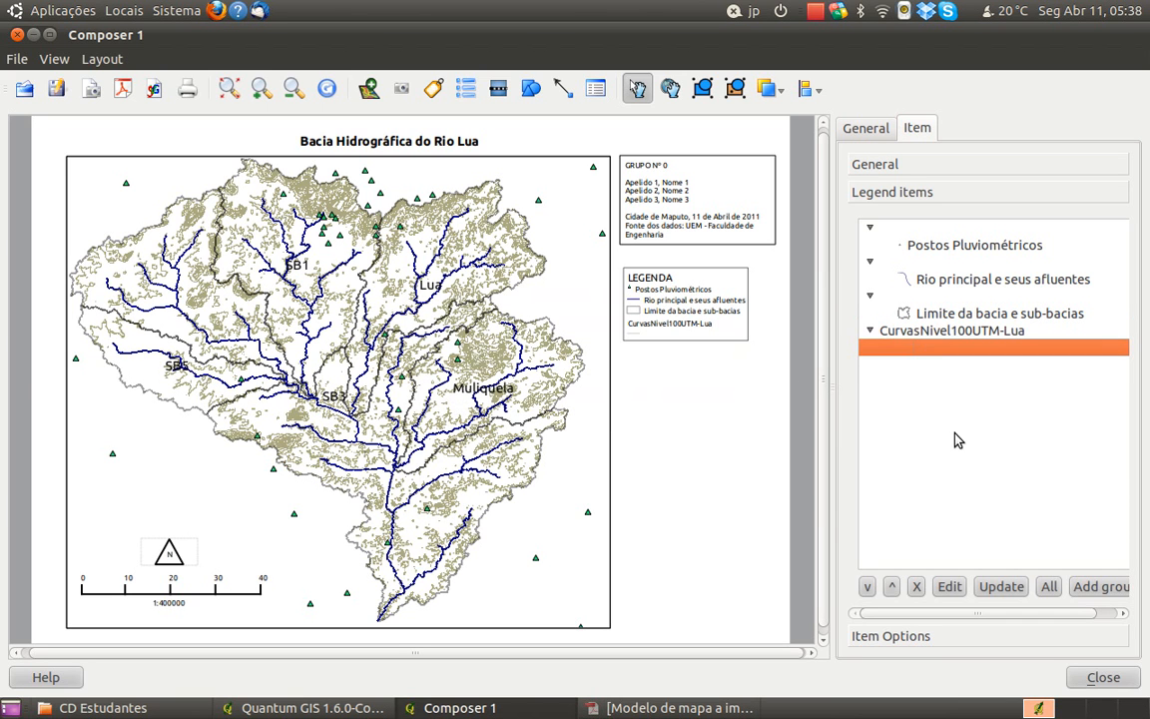
pyautogui.click(952, 586)
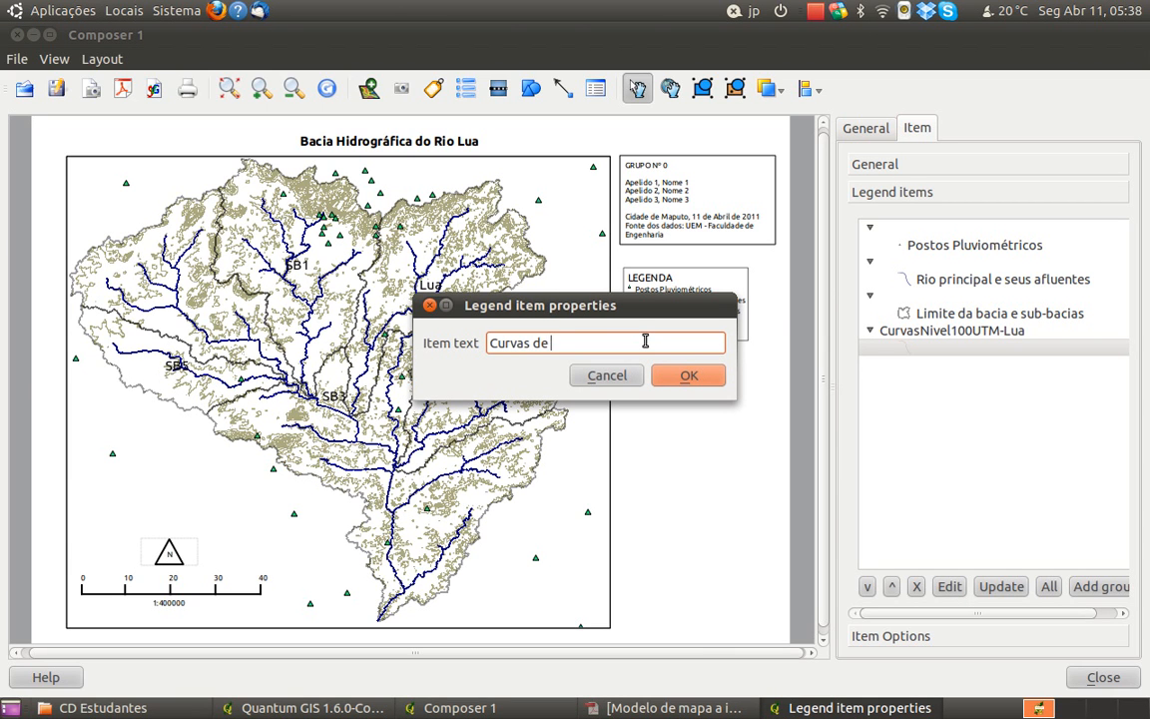
pyautogui.write('Curvas de nível mestras (100 m')
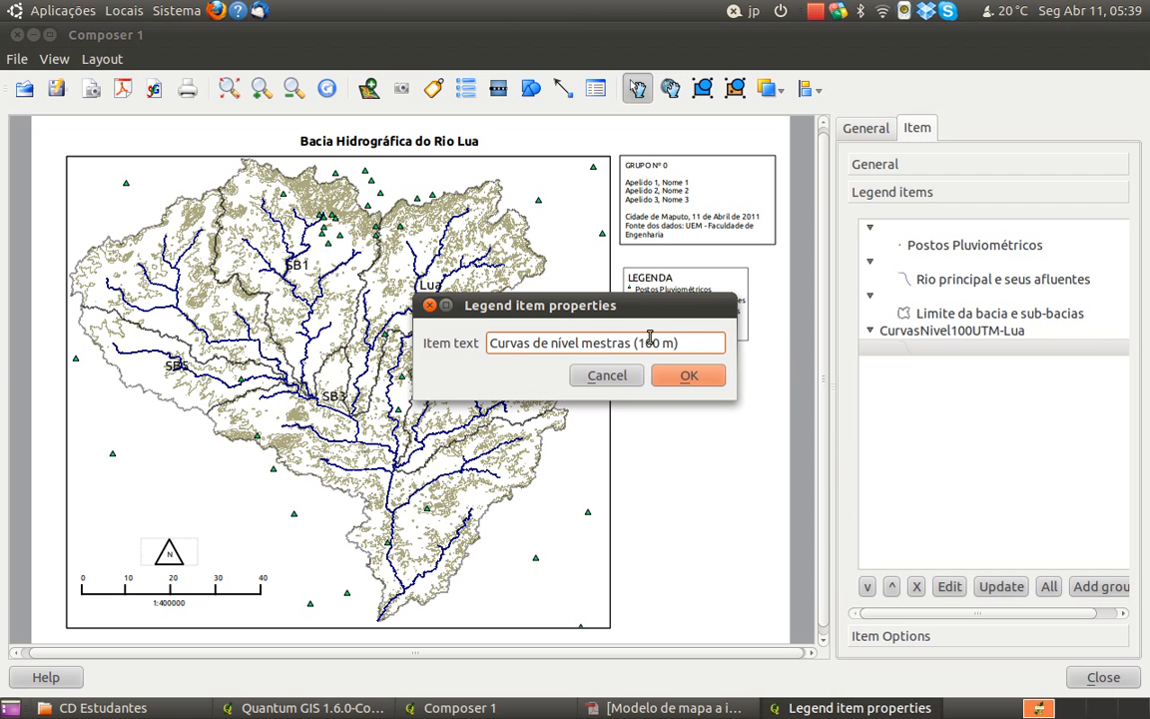
pyautogui.click(689, 375)
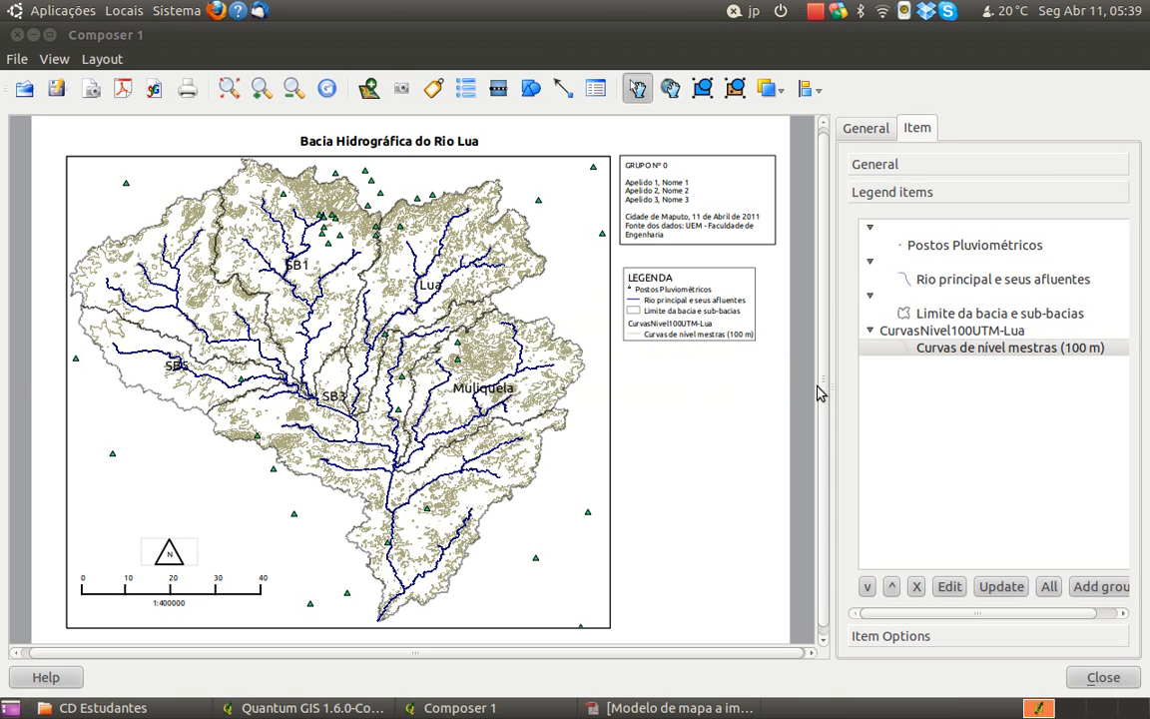
# Clear the CurvasNivel100UTM-Lua layer heading in the legend, leaving its text empty
pyautogui.click(954, 329)
pyautogui.click(949, 587)
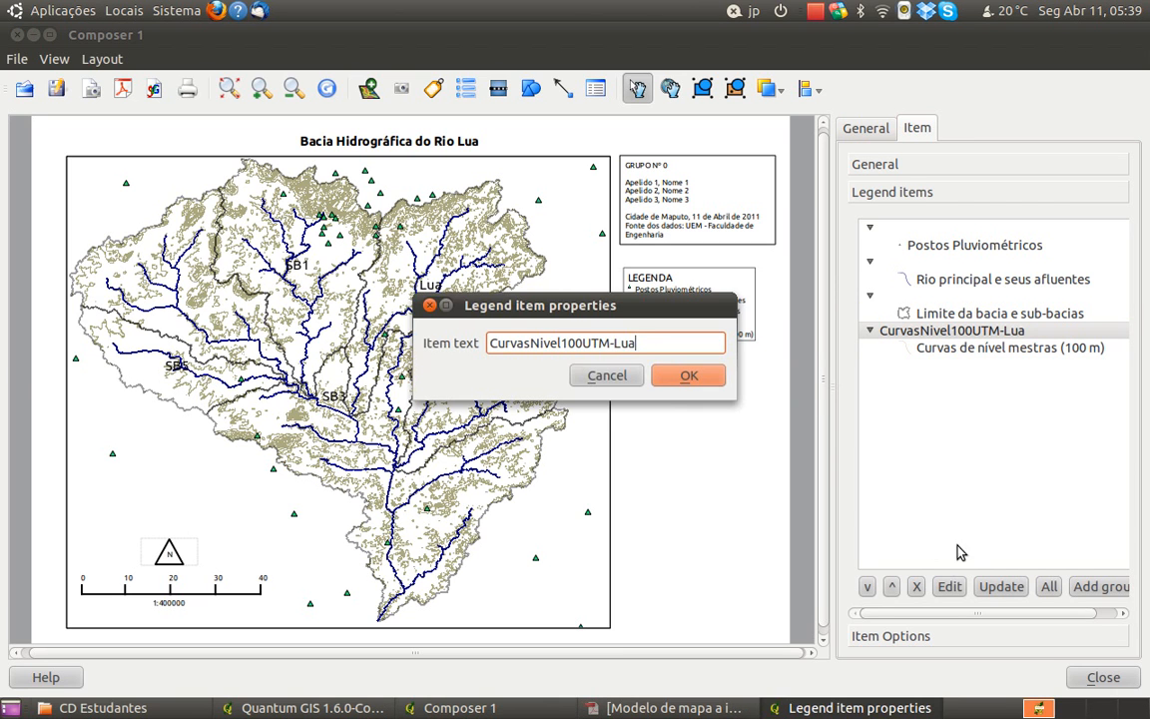
pyautogui.moveTo(662, 345); pyautogui.dragTo(450, 330)
pyautogui.press('BackSpace')
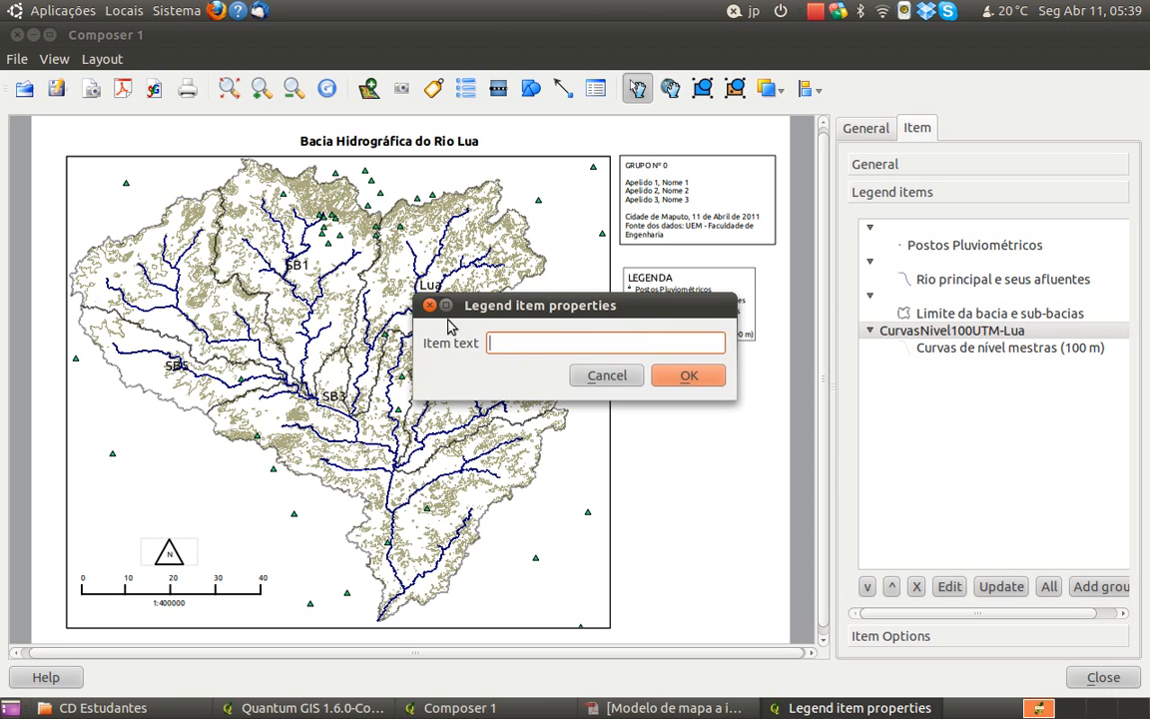
pyautogui.click(684, 382)
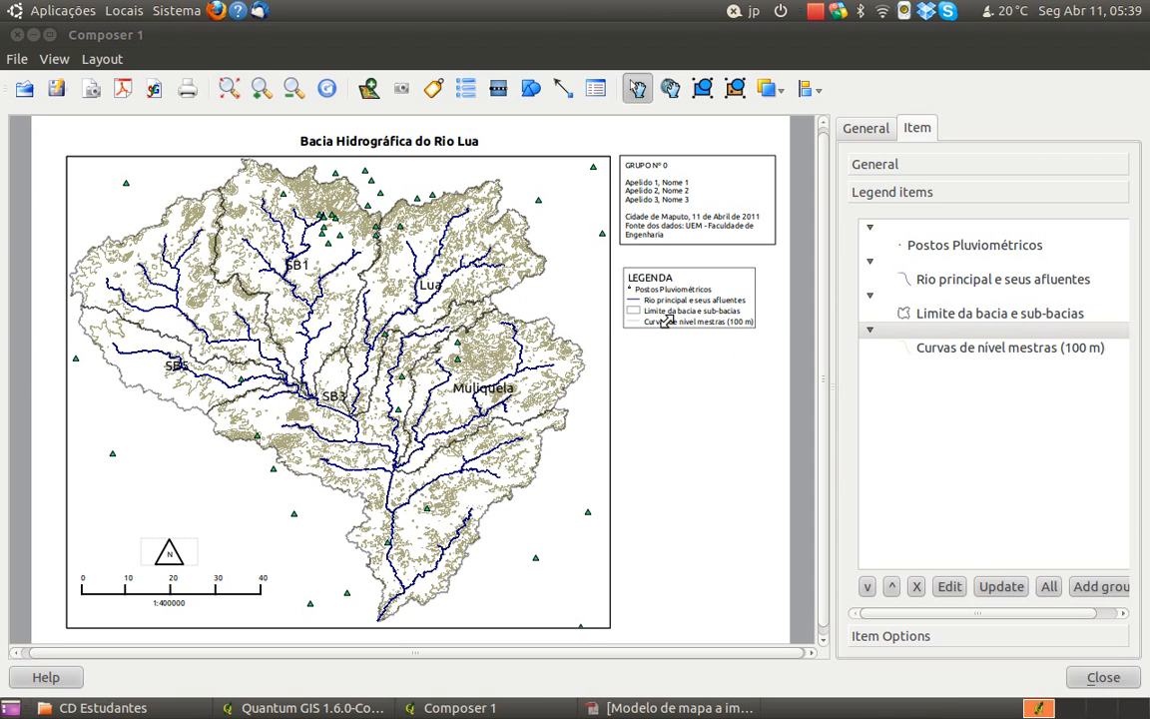
# Change the rain gauge legend label to Postos pluviométricos with a lowercase p, and add leading spaces to align it with the other labels
pyautogui.click(950, 251)
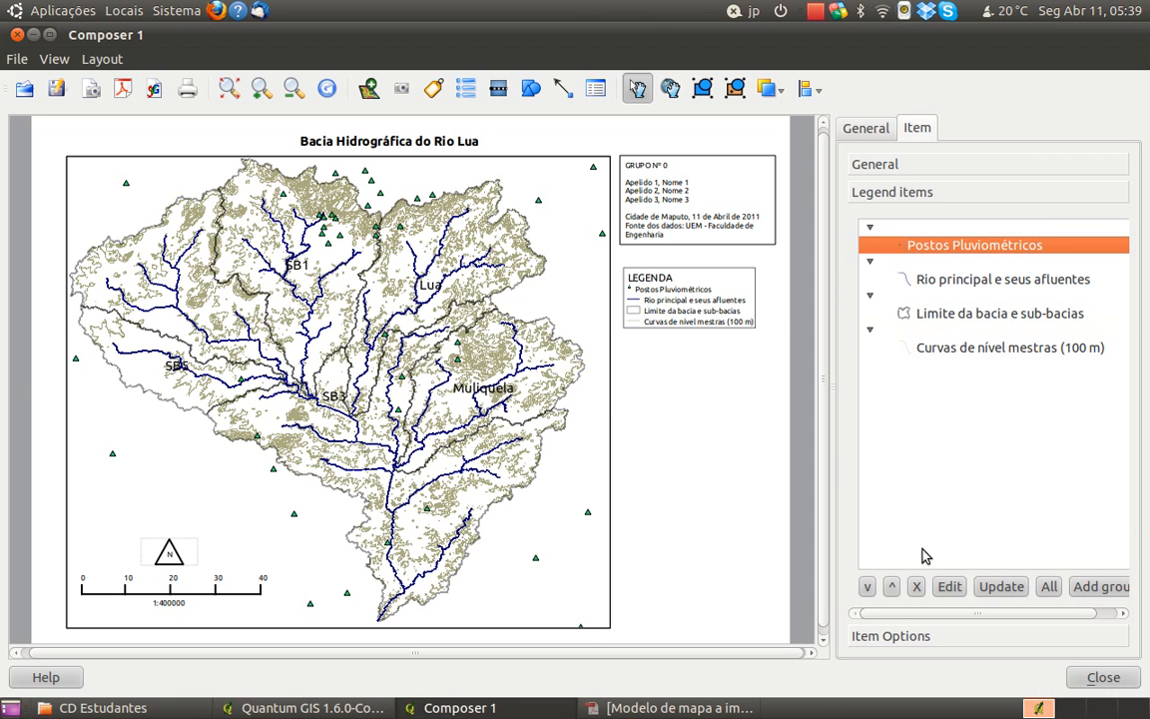
pyautogui.click(946, 586)
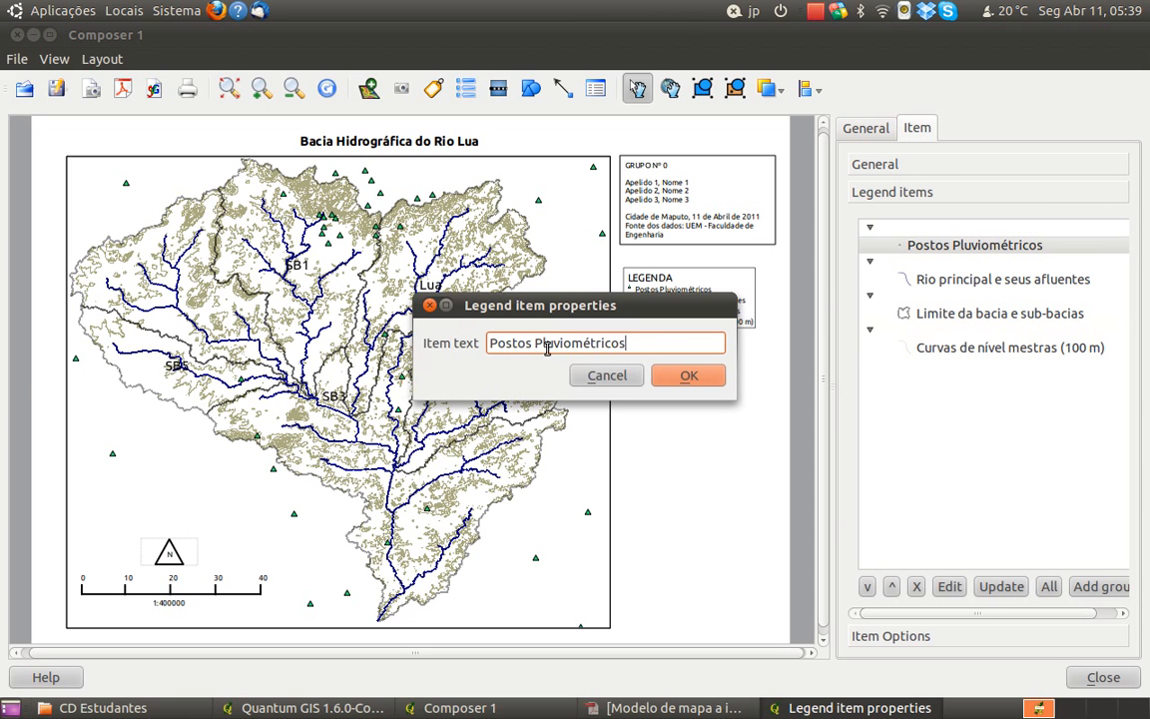
pyautogui.press('BackSpace')
pyautogui.write('p')
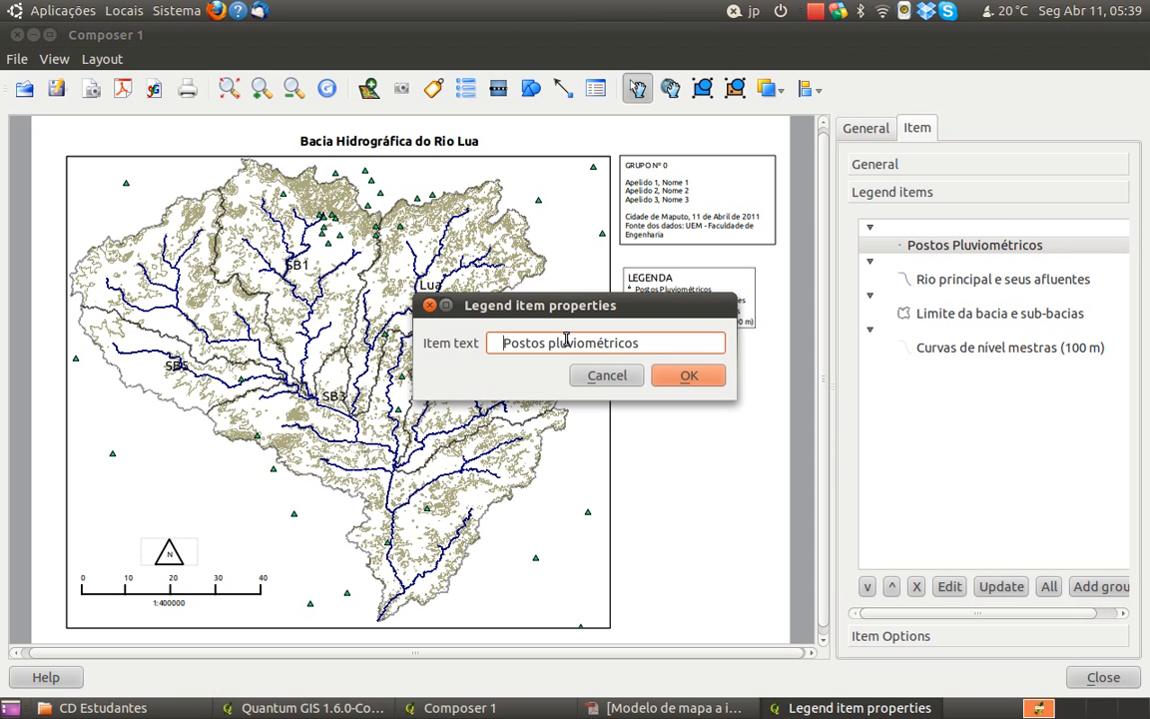
pyautogui.click(689, 381)
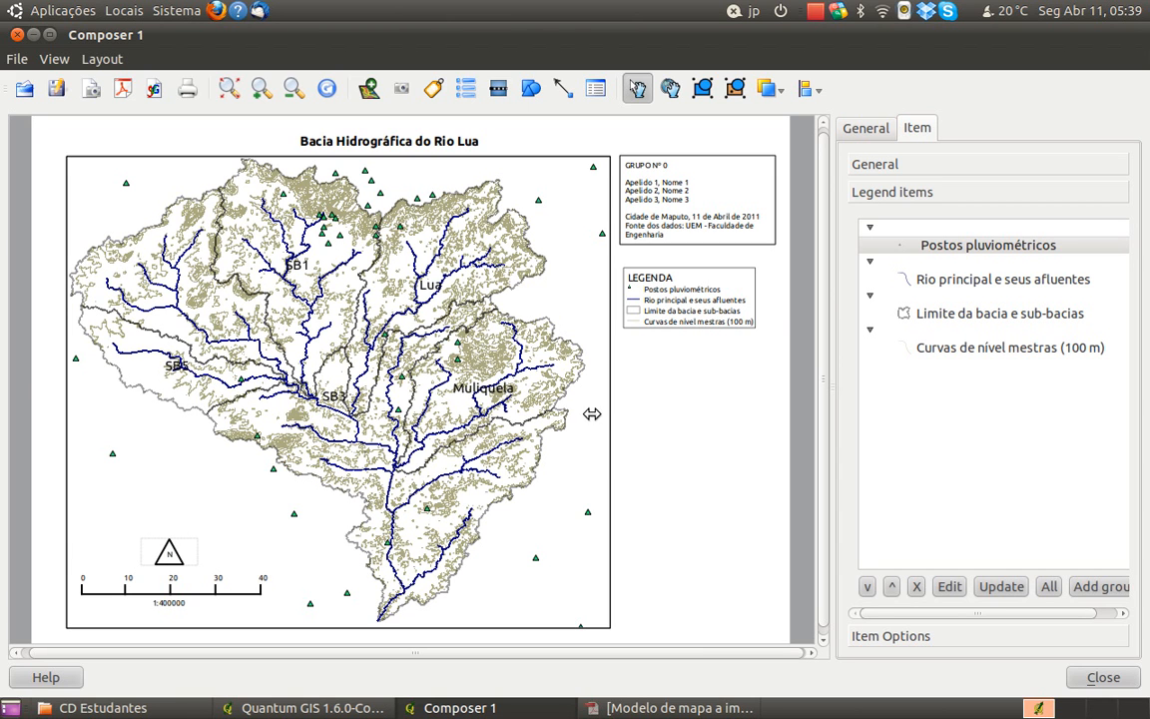
# Consult the model map PDF in Adobe Reader, and turn on the Rochas Metamorficas and Rochas intrusivas layers in the Quantum GIS main window
pyautogui.click(625, 711)
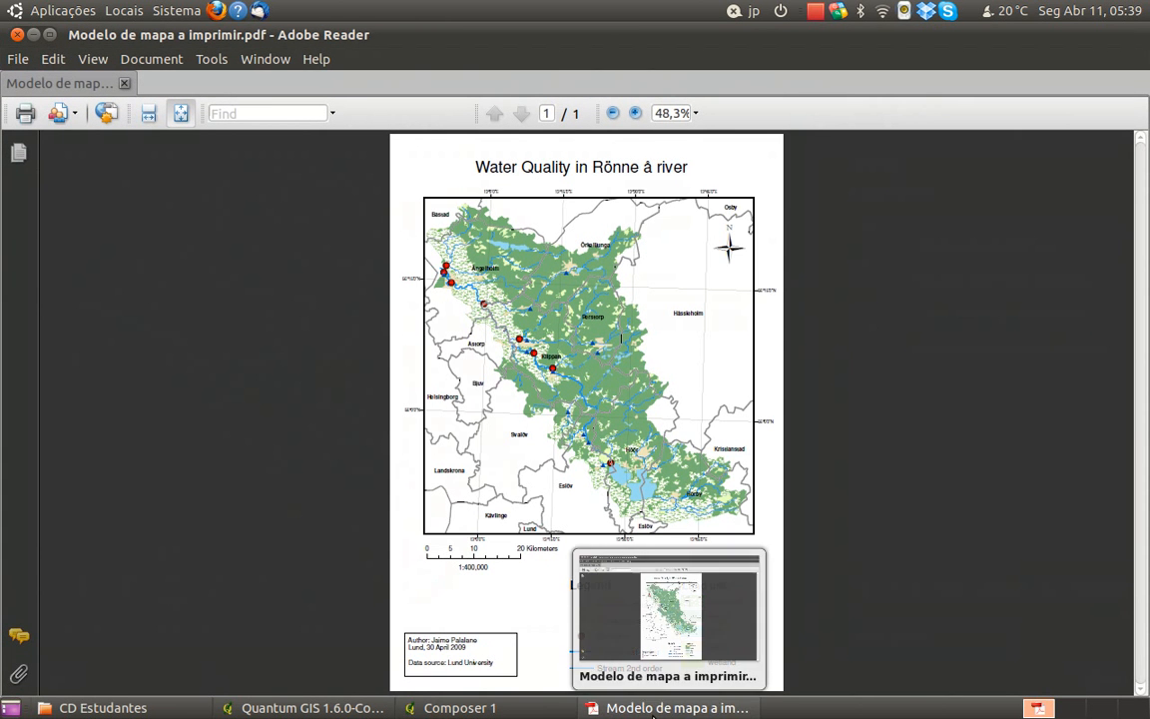
pyautogui.click(654, 709)
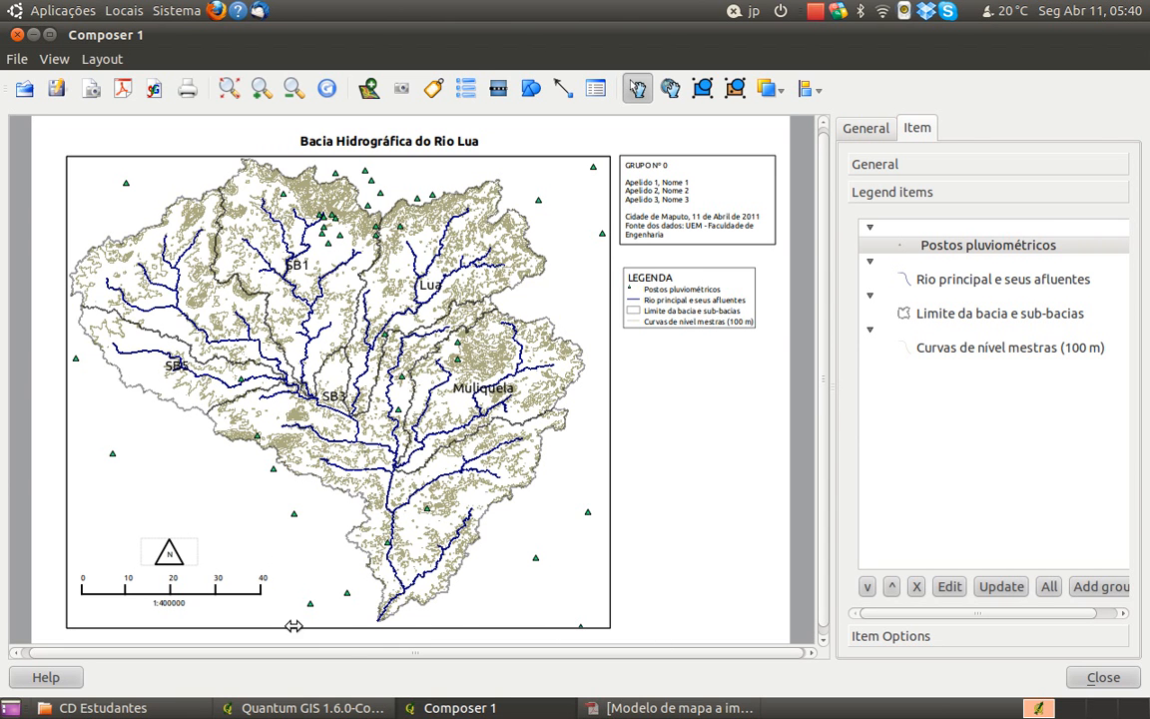
pyautogui.click(300, 707)
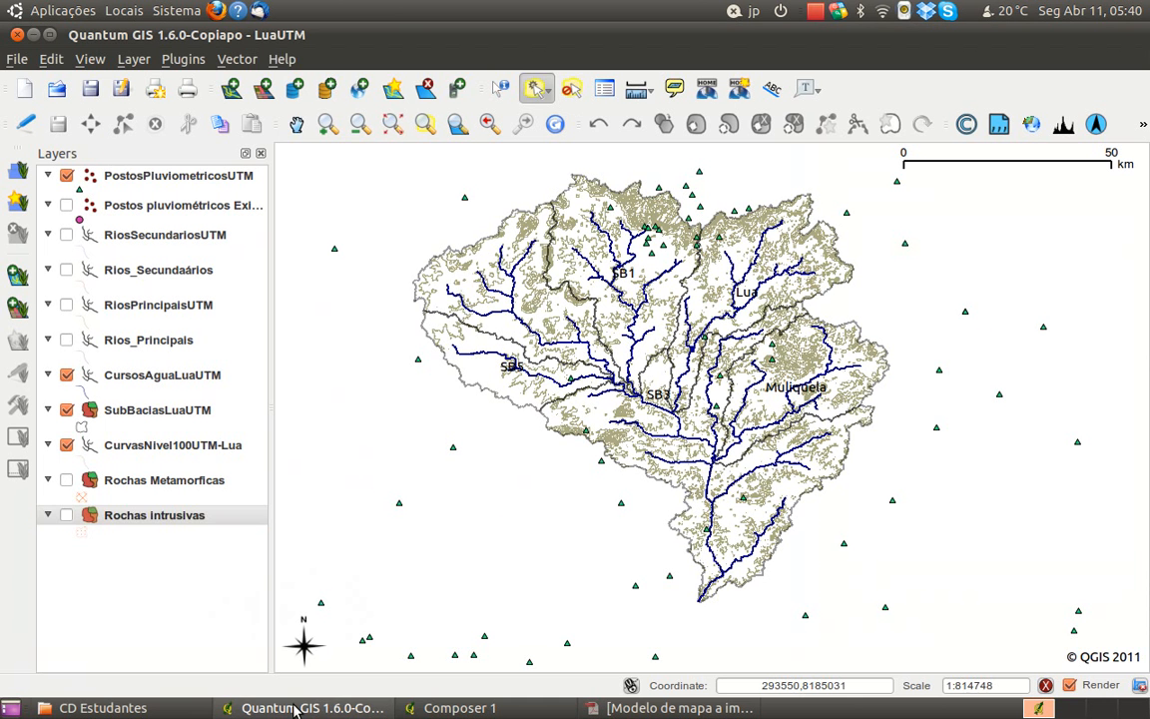
pyautogui.click(66, 481)
pyautogui.click(67, 515)
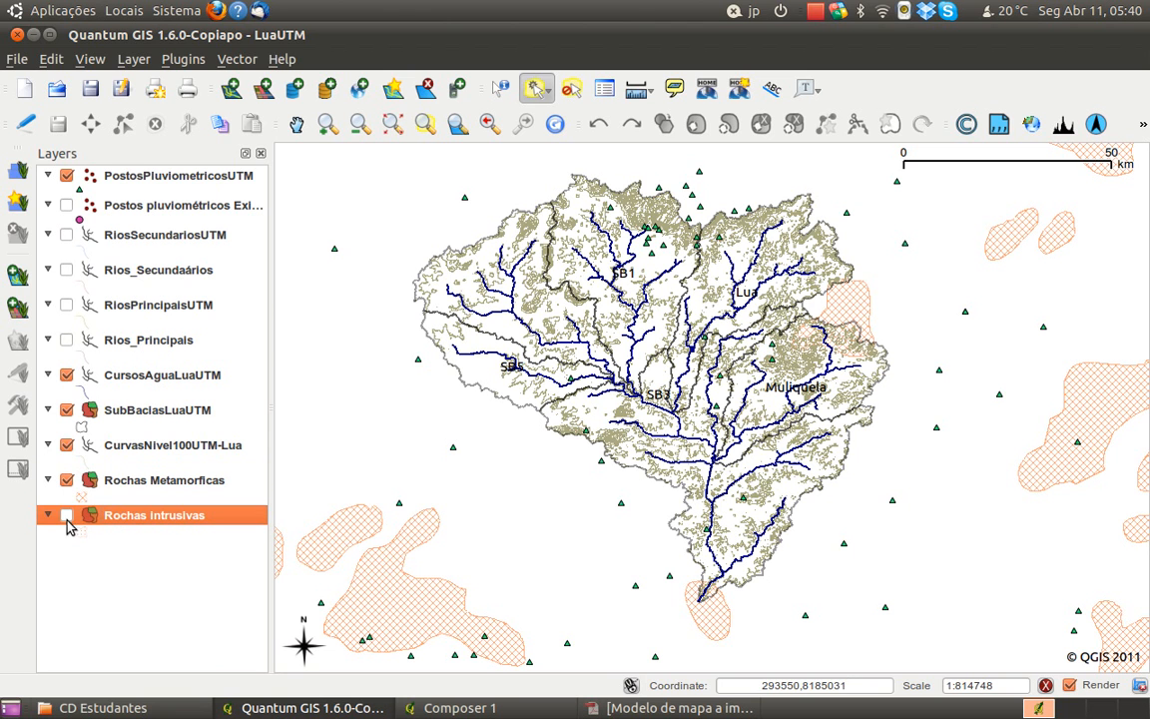
# Switch to the Composer 1 window and refresh the map item's preview with the newly enabled rock layers
pyautogui.click(439, 708)
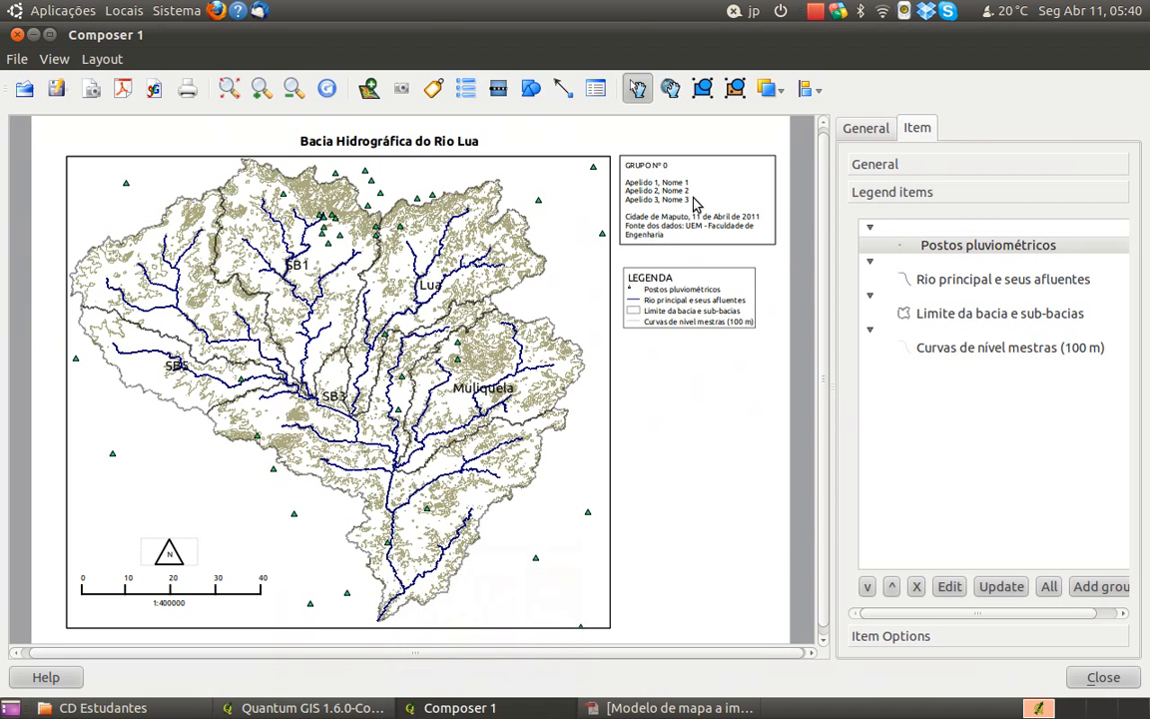
pyautogui.click(568, 160)
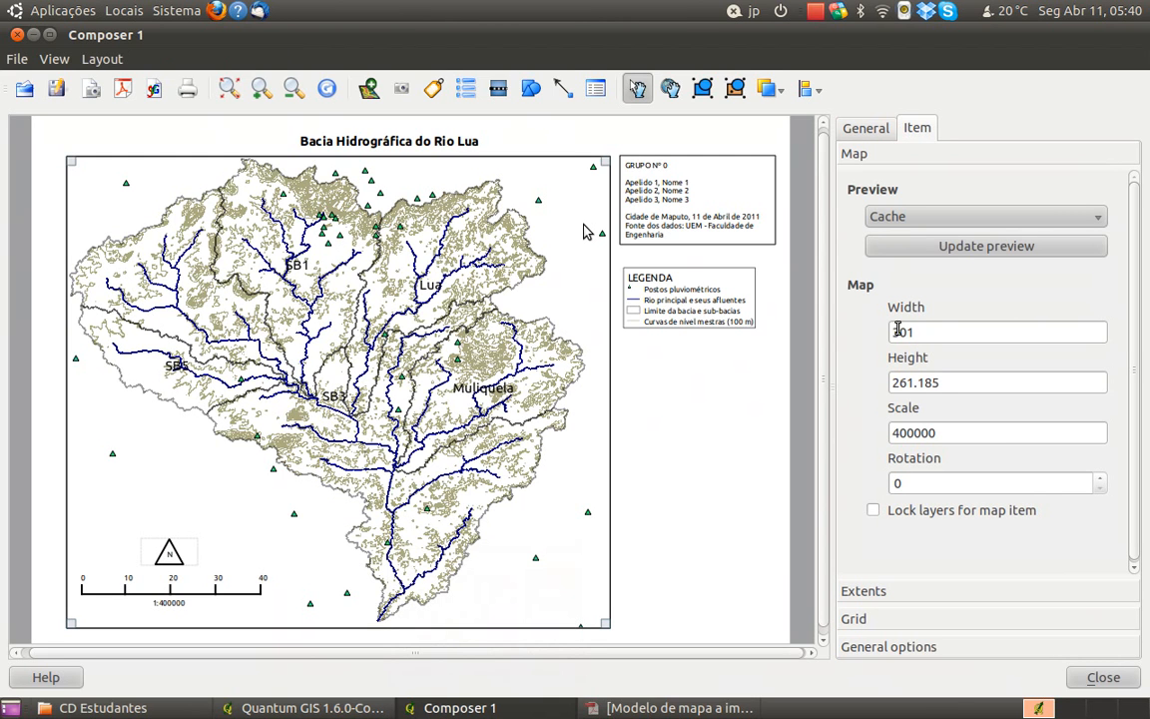
pyautogui.click(956, 246)
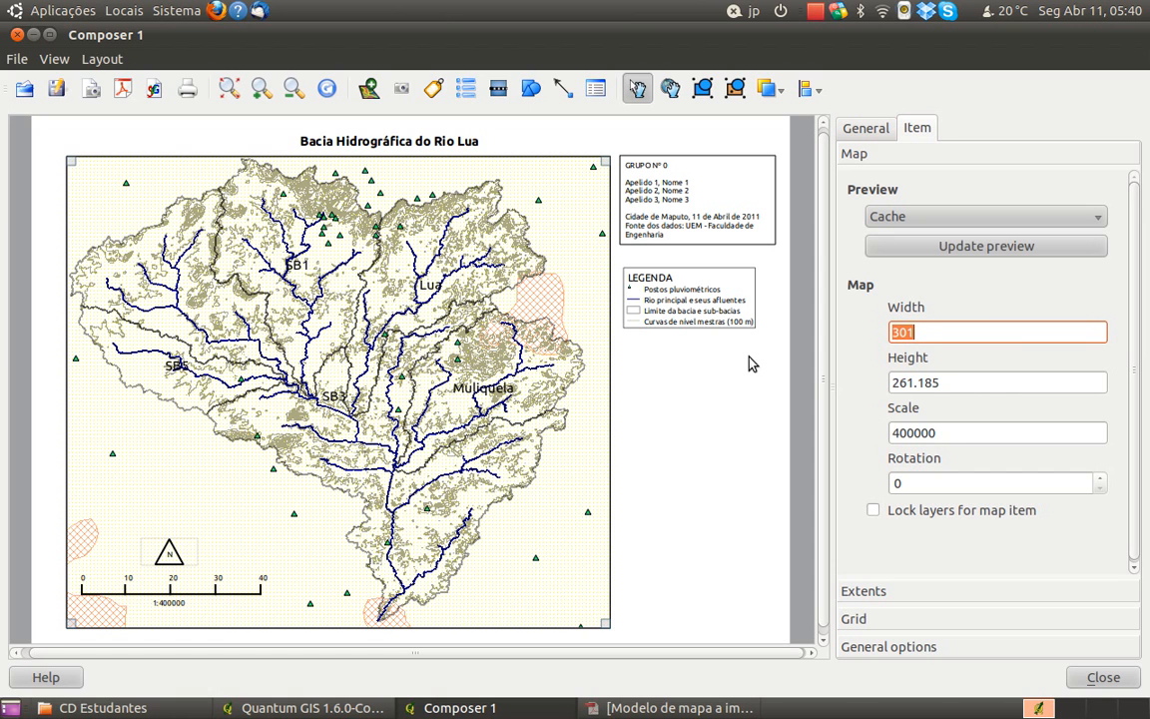
# Examine the legend's general settings, legend items and item options for the page's LEGENDA legend
pyautogui.click(740, 271)
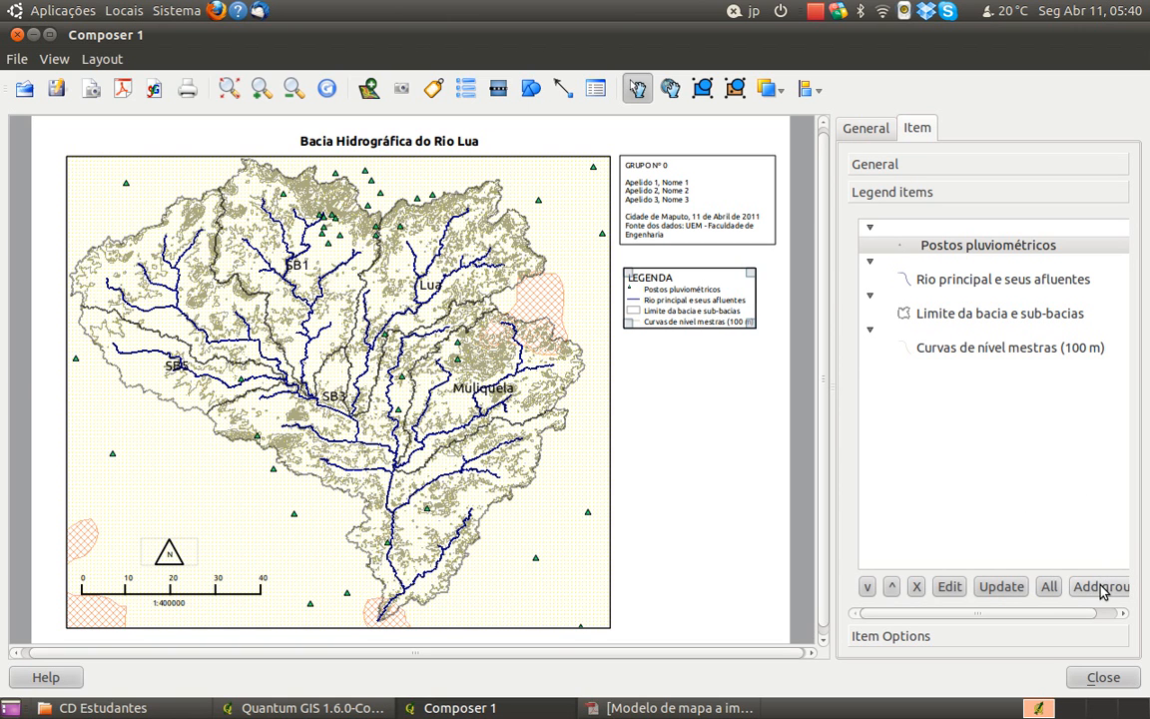
pyautogui.moveTo(1039, 610)
pyautogui.mouseDown()
pyautogui.moveTo(1063, 611)
pyautogui.moveTo(1028, 607)
pyautogui.mouseUp()
pyautogui.click(904, 165)
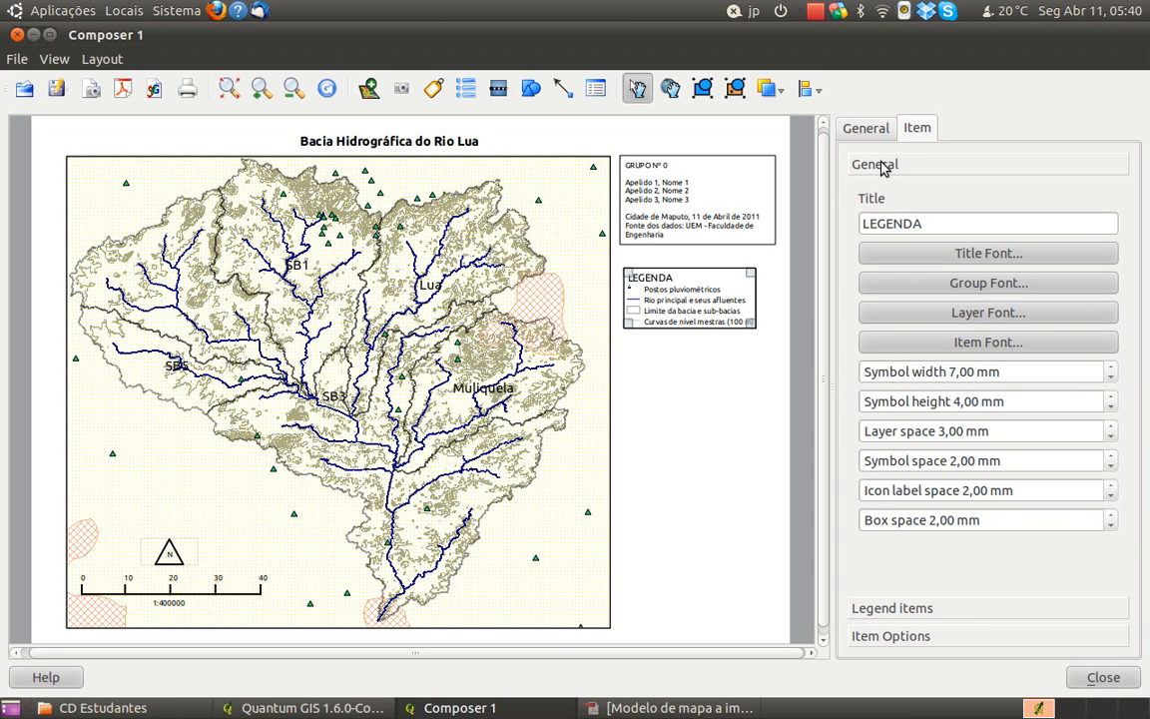
pyautogui.click(955, 606)
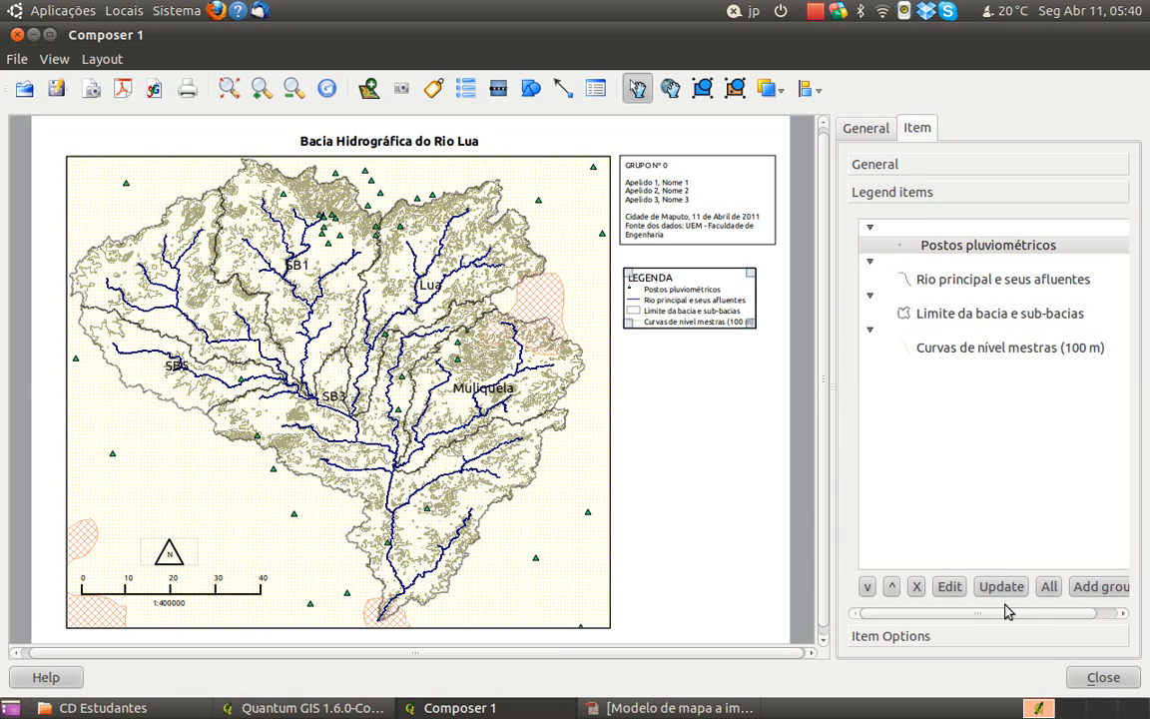
pyautogui.moveTo(1040, 616); pyautogui.dragTo(1009, 616)
pyautogui.click(891, 636)
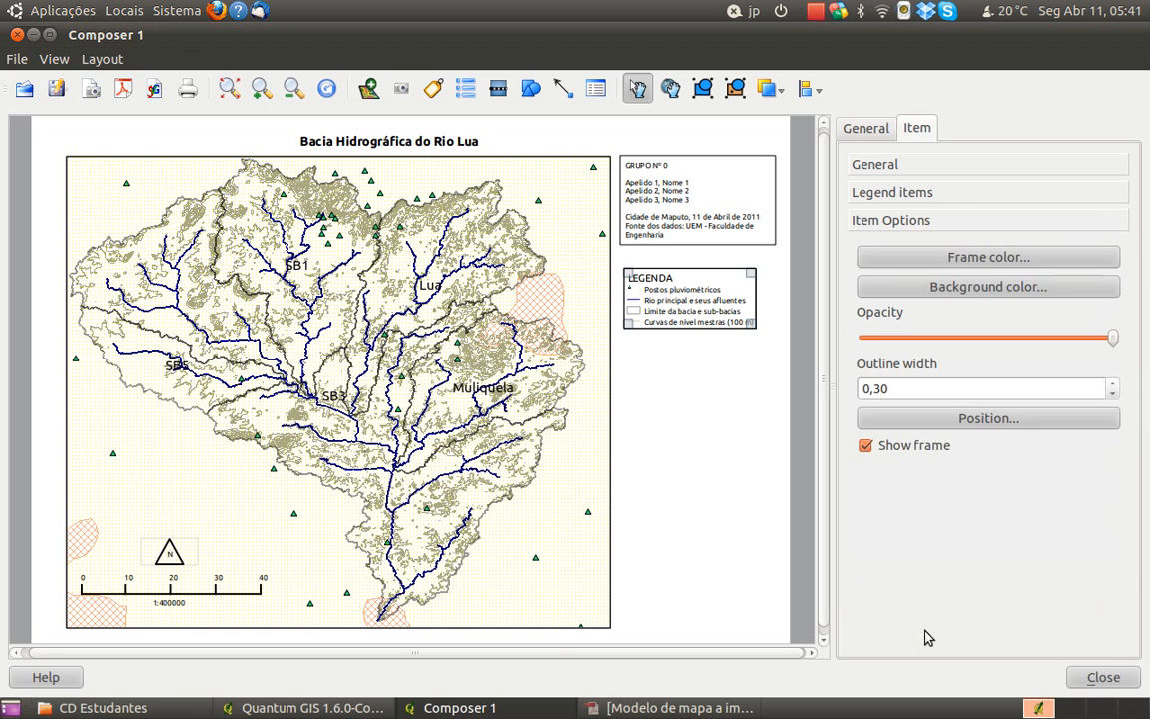
pyautogui.click(948, 195)
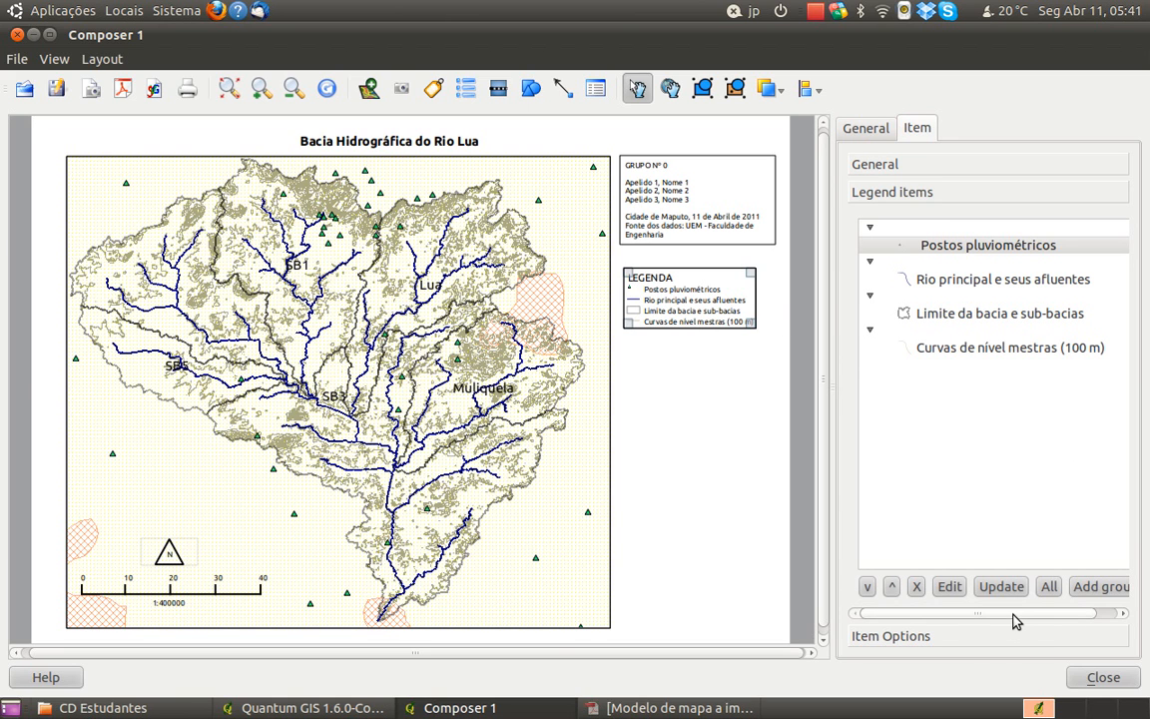
pyautogui.click(744, 403)
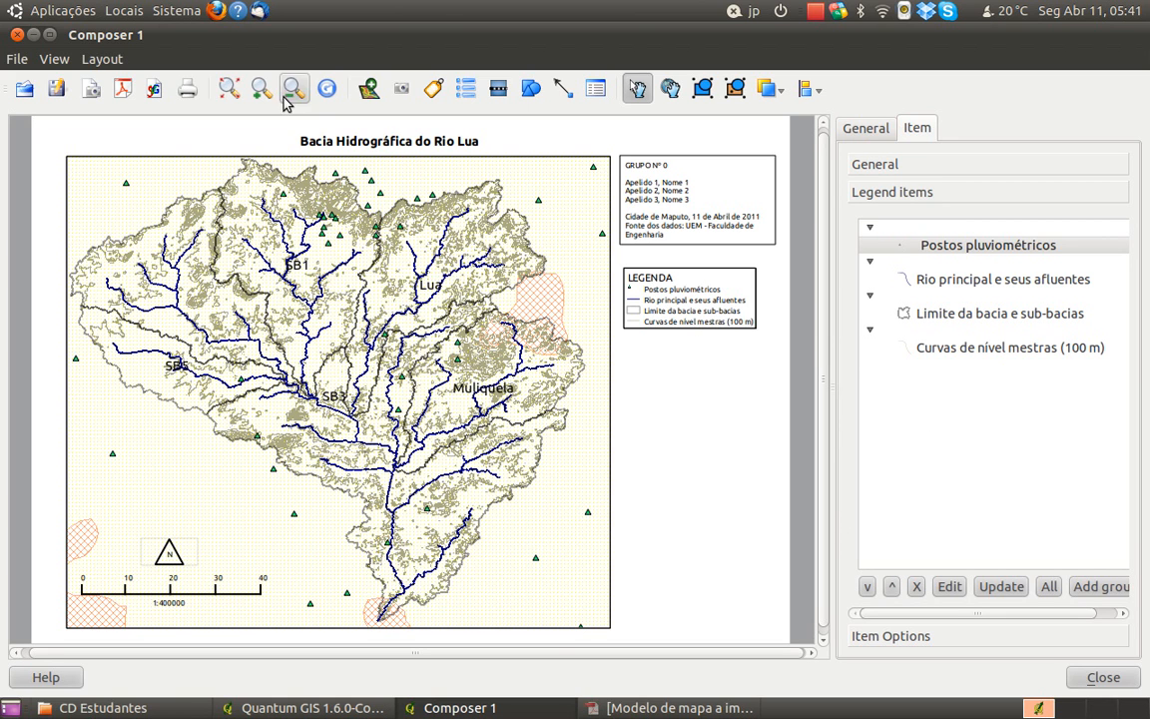
# Fit the whole page in view and consult the model map PDF in Adobe Reader, returning to the composer
pyautogui.click(231, 89)
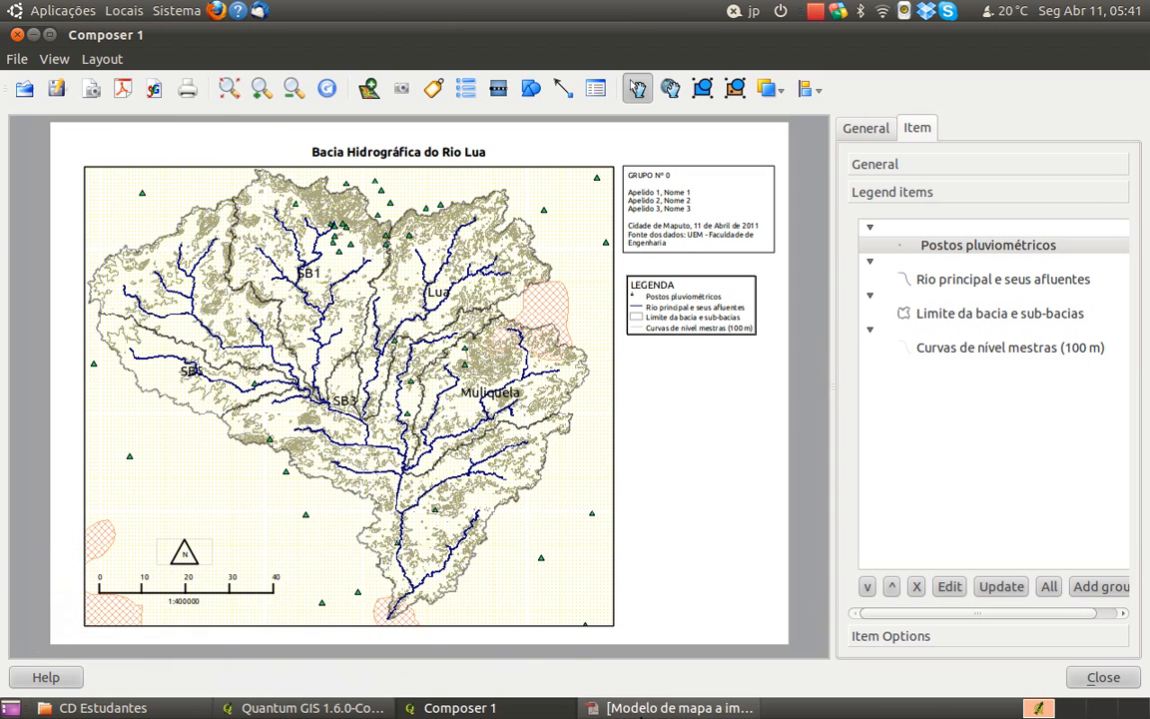
pyautogui.click(639, 708)
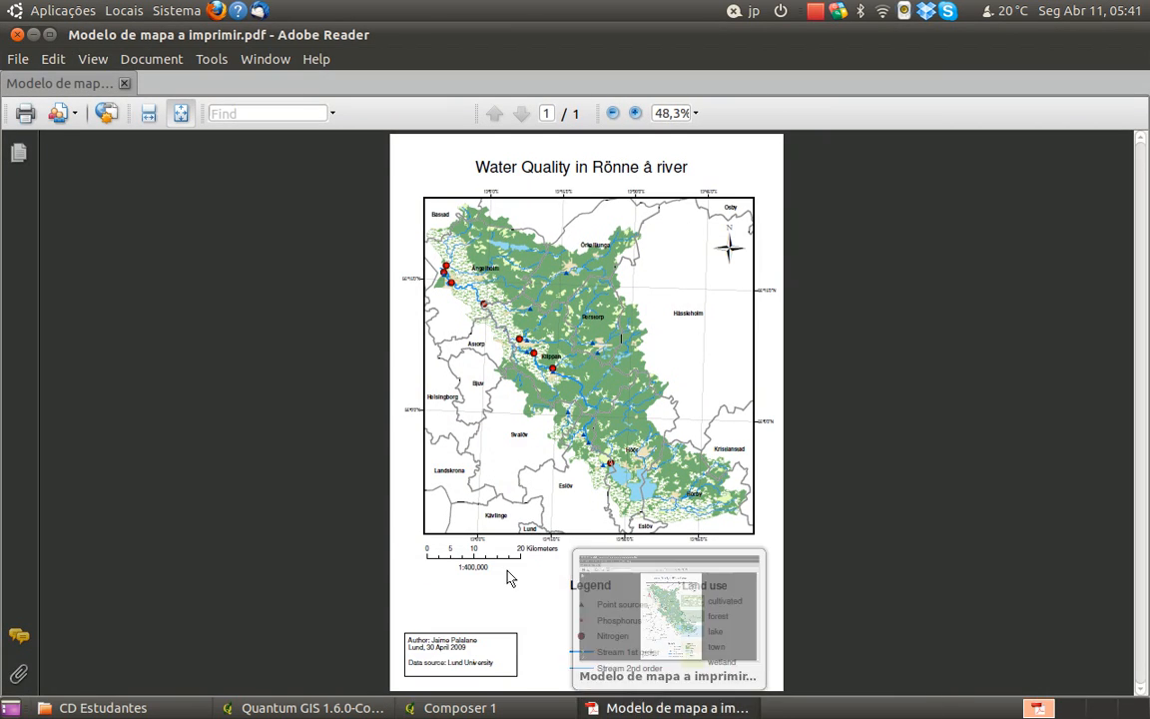
pyautogui.click(689, 711)
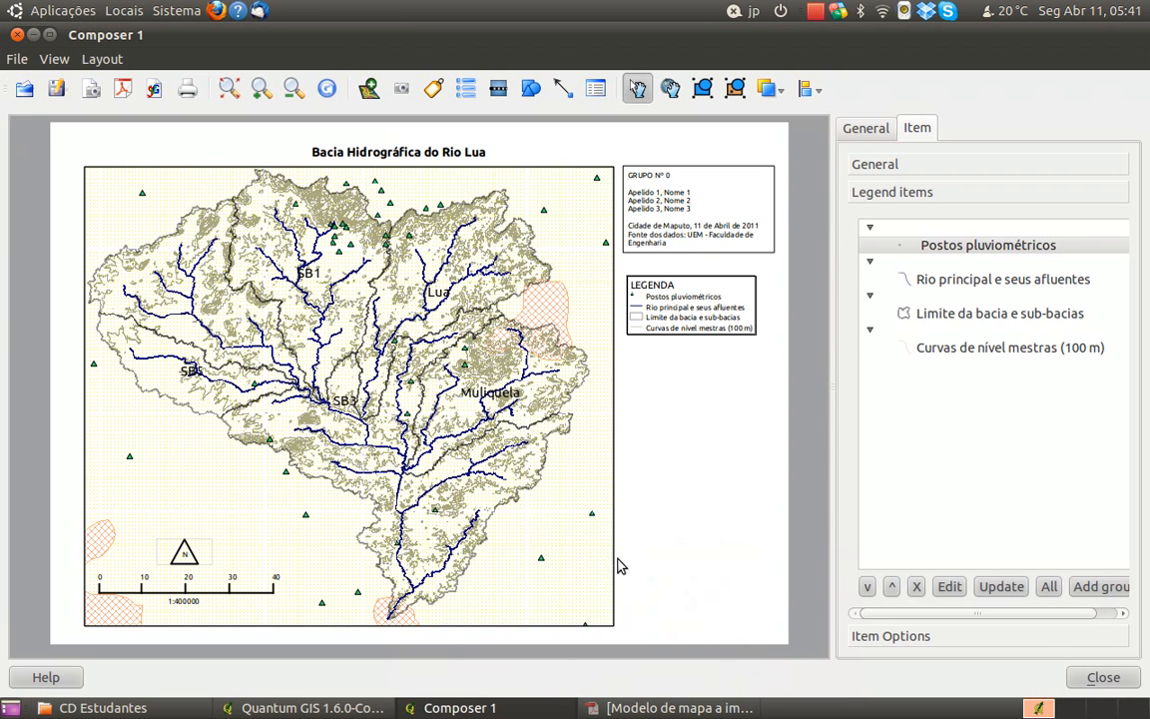
# Widen the legend frame to reach the group information box's outer edge, and move it down beside the map's lower corner
pyautogui.click(720, 289)
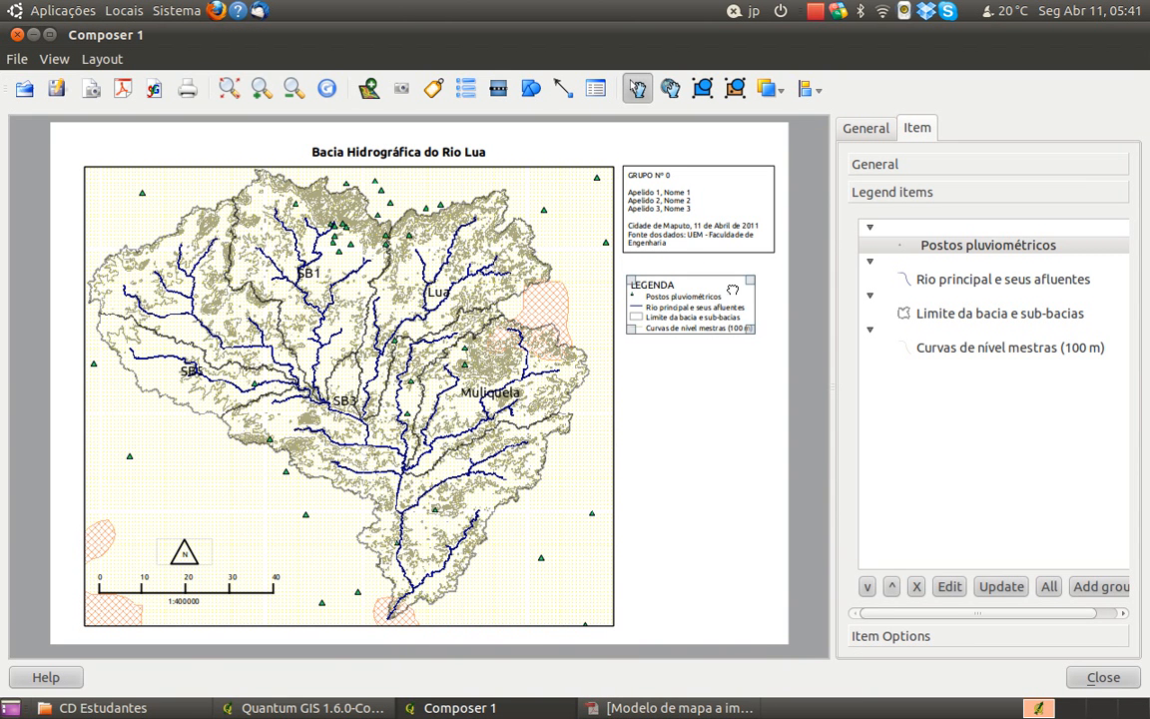
pyautogui.moveTo(751, 330); pyautogui.dragTo(774, 332)
pyautogui.click(722, 405)
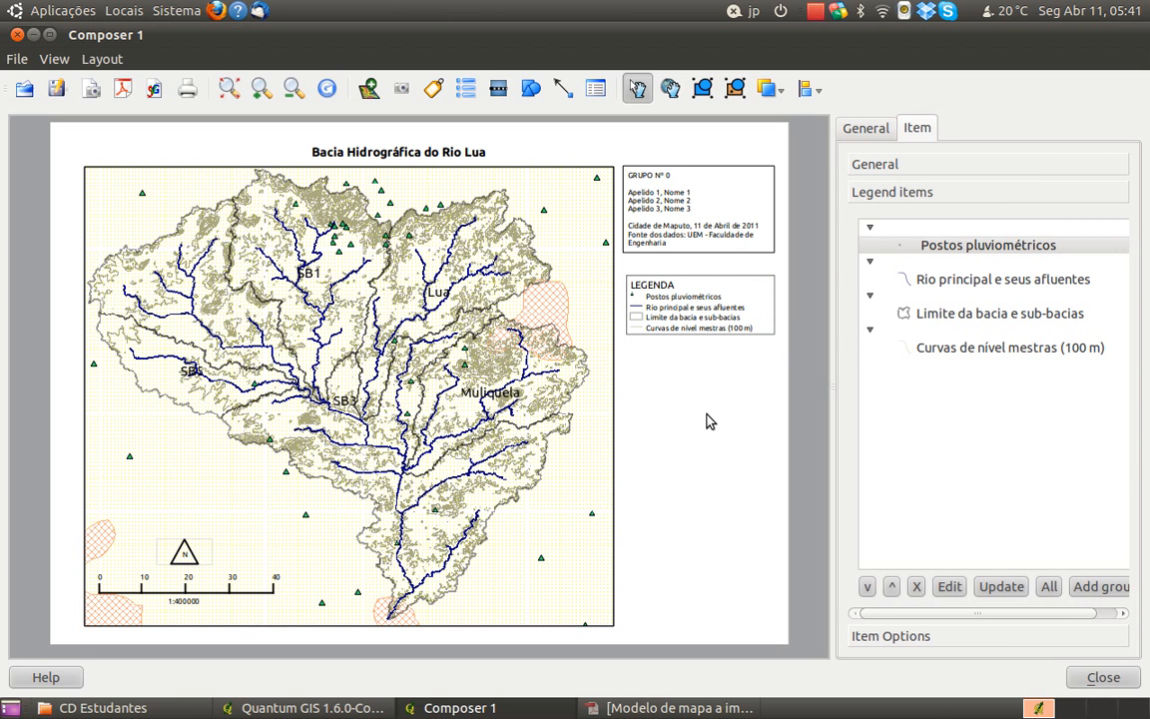
pyautogui.click(713, 279)
pyautogui.moveTo(714, 295); pyautogui.dragTo(707, 582)
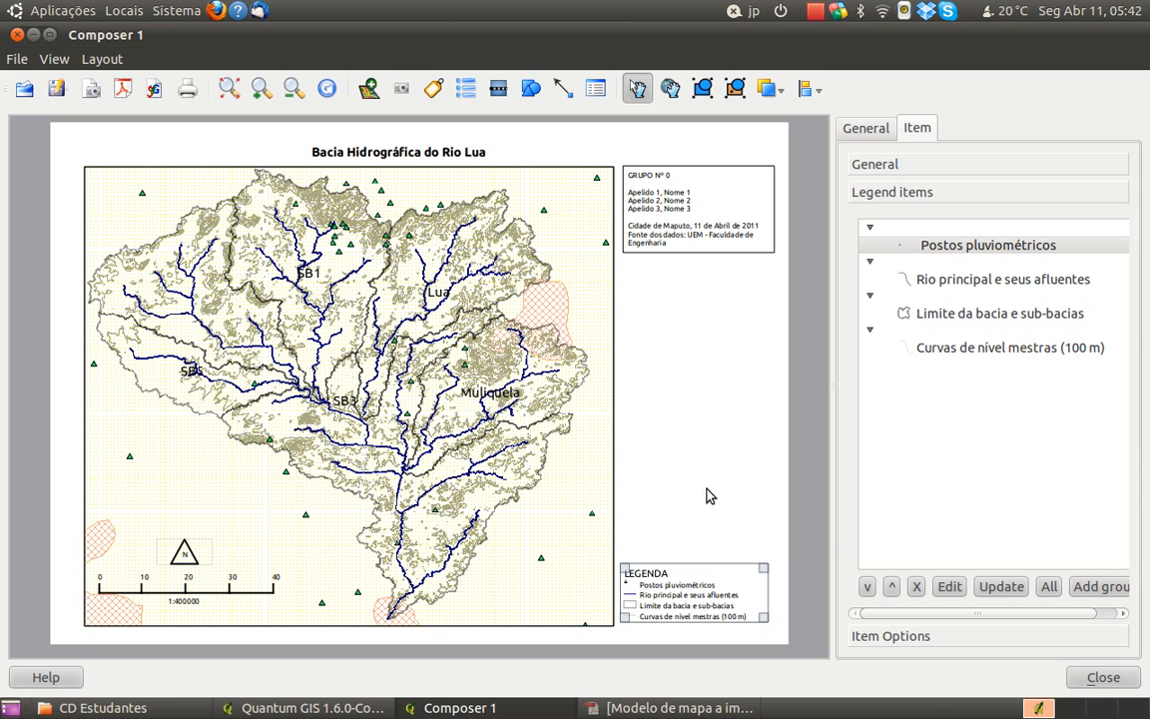
# Move the group information label down to about the middle of the map's height, and extend its frame downward for more text
pyautogui.click(719, 174)
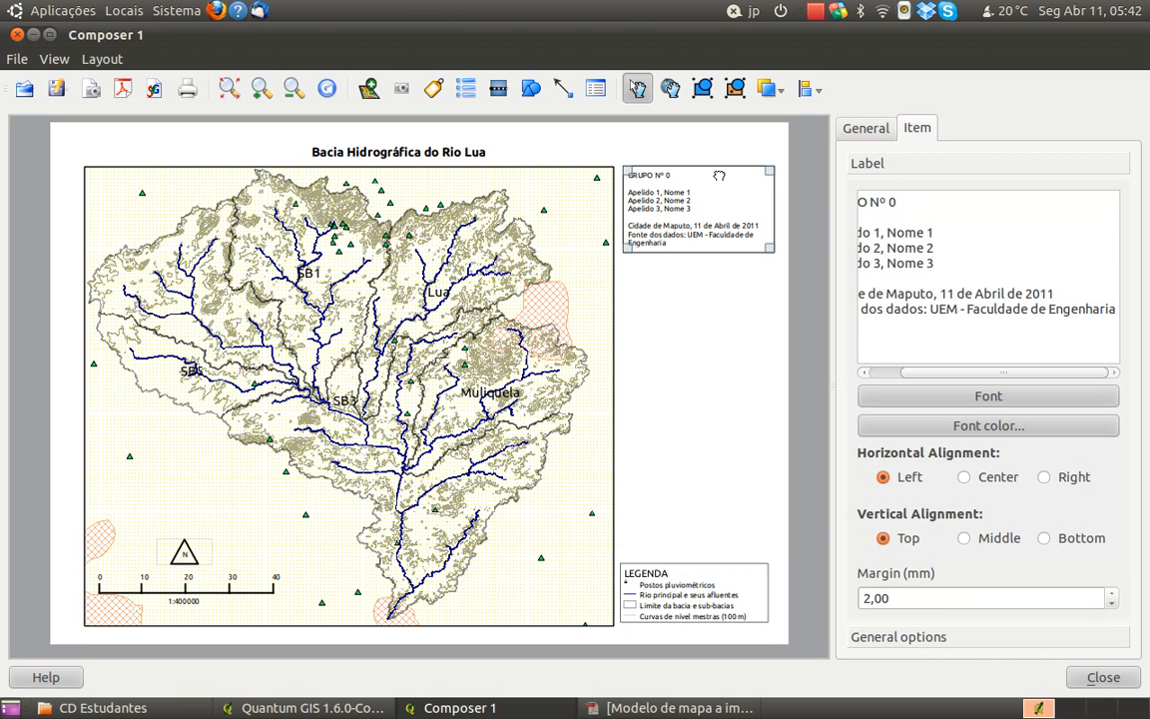
pyautogui.moveTo(719, 170); pyautogui.dragTo(715, 468)
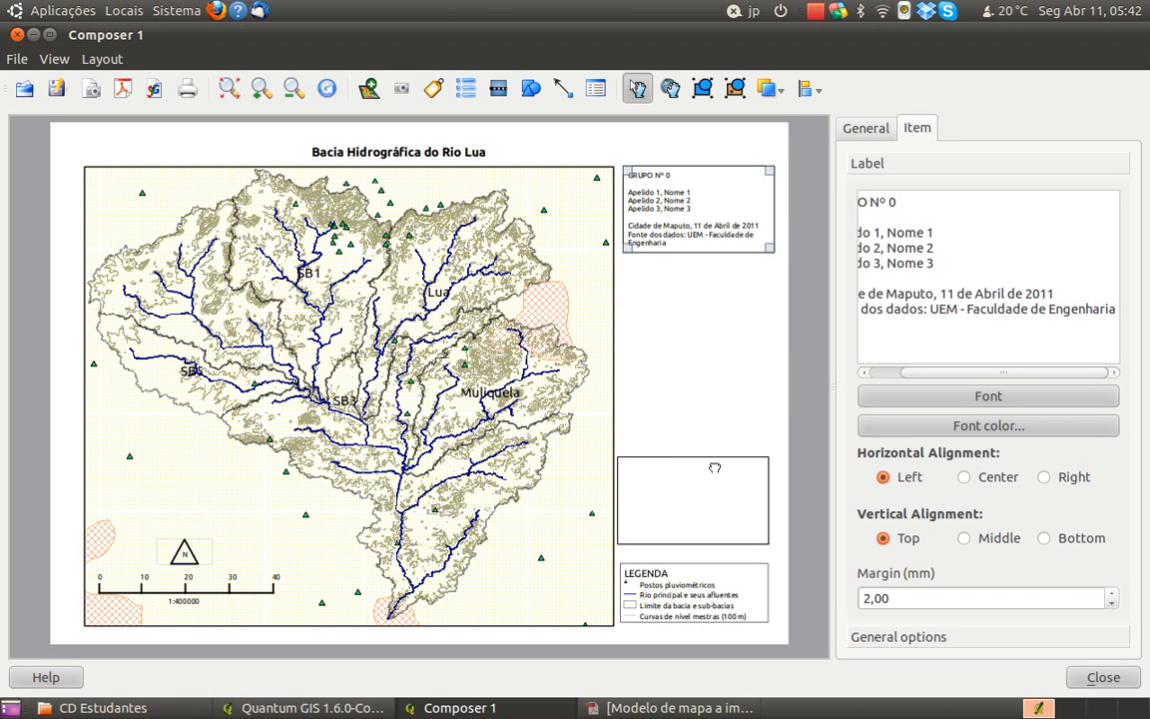
pyautogui.moveTo(715, 467); pyautogui.dragTo(715, 294)
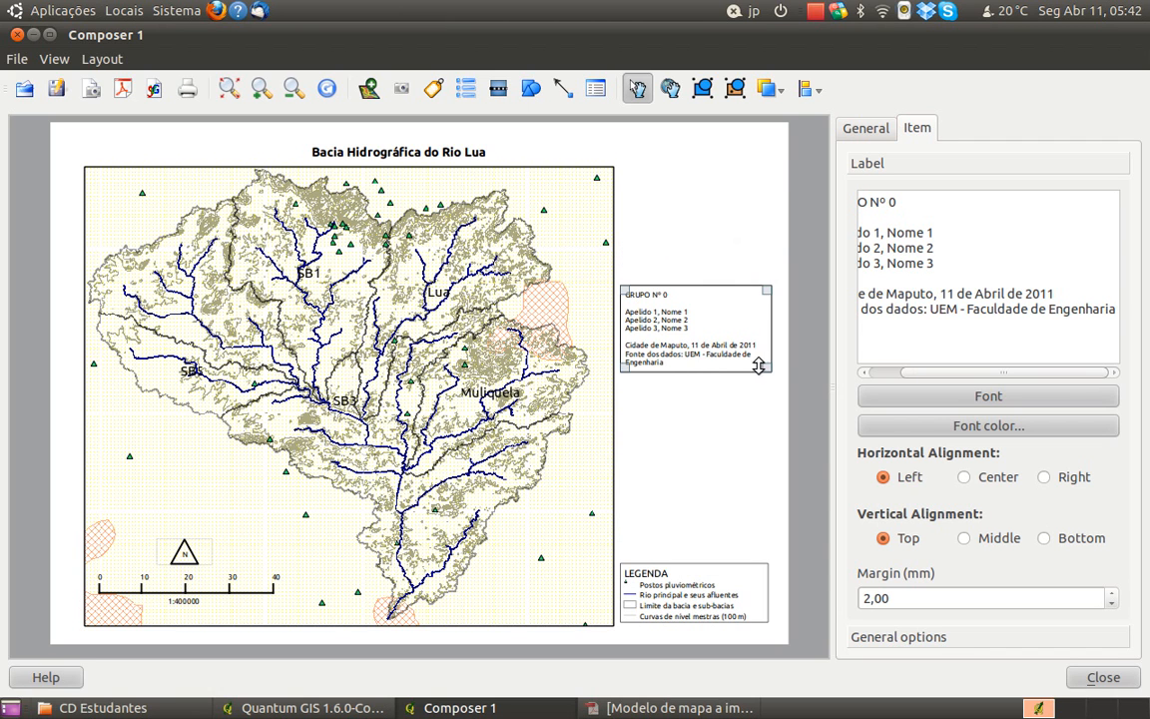
pyautogui.moveTo(766, 367); pyautogui.dragTo(772, 455)
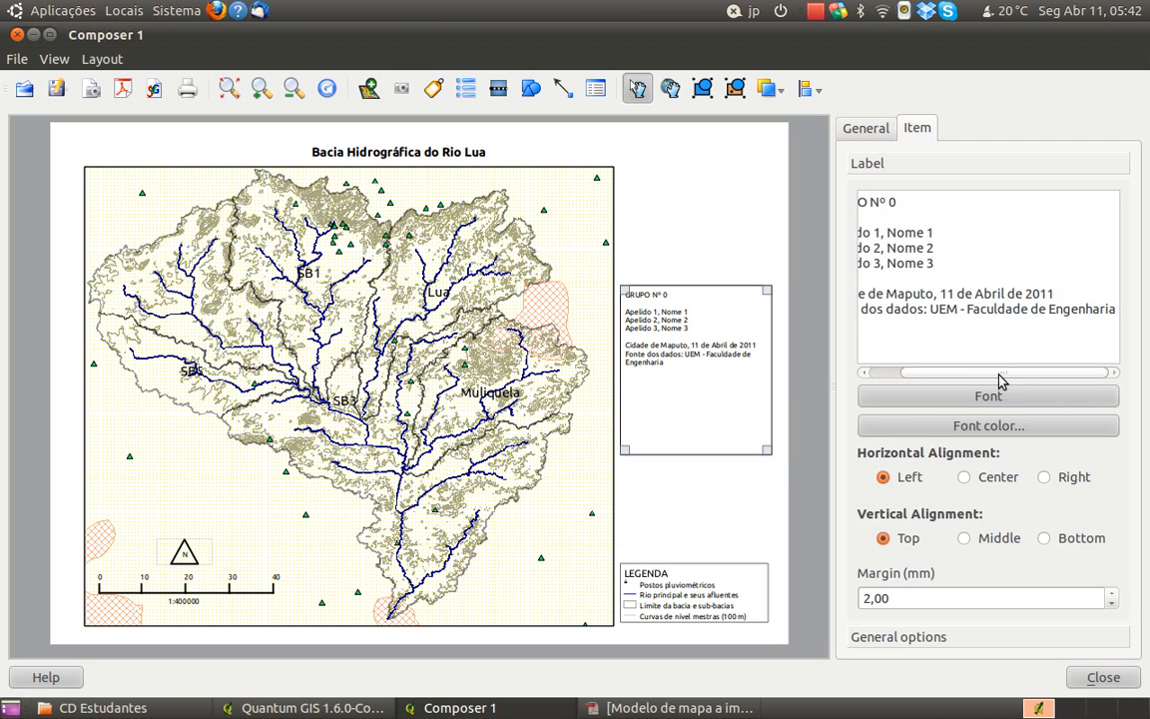
# Insert blank lines above GRUPO Nº 0 in the information label and enter Universidade Eduardo Mondlane as its first line
pyautogui.click(867, 128)
pyautogui.click(916, 128)
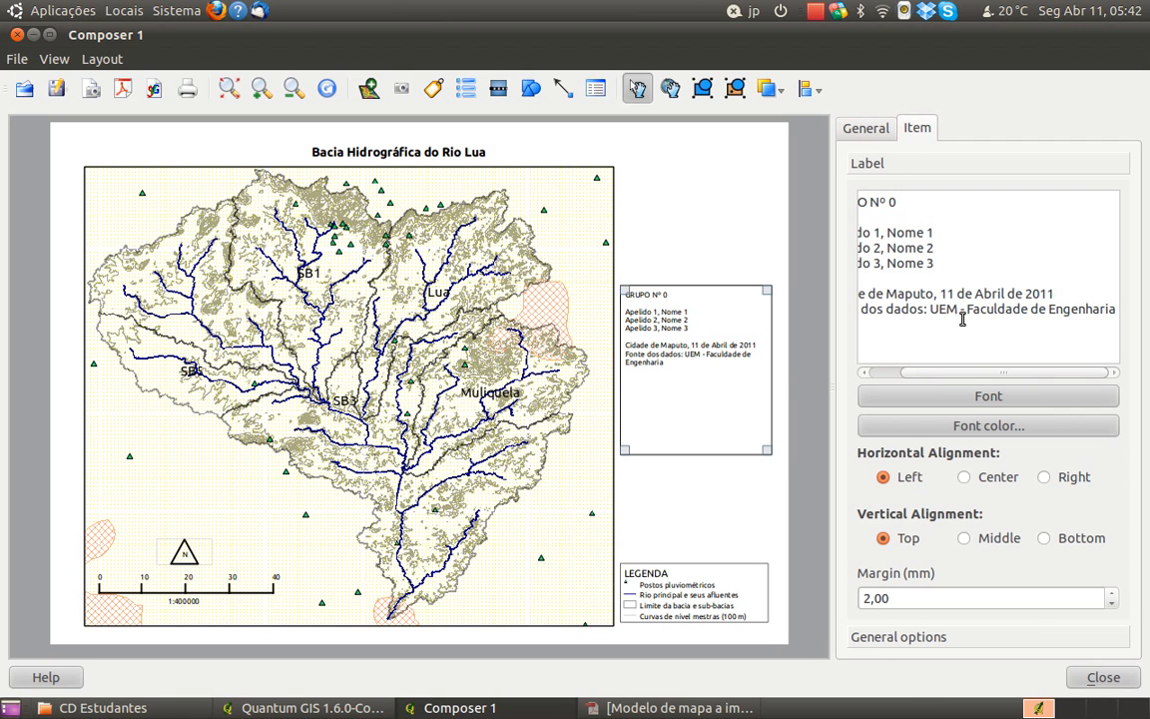
pyautogui.hscroll(-2, 950, 375)
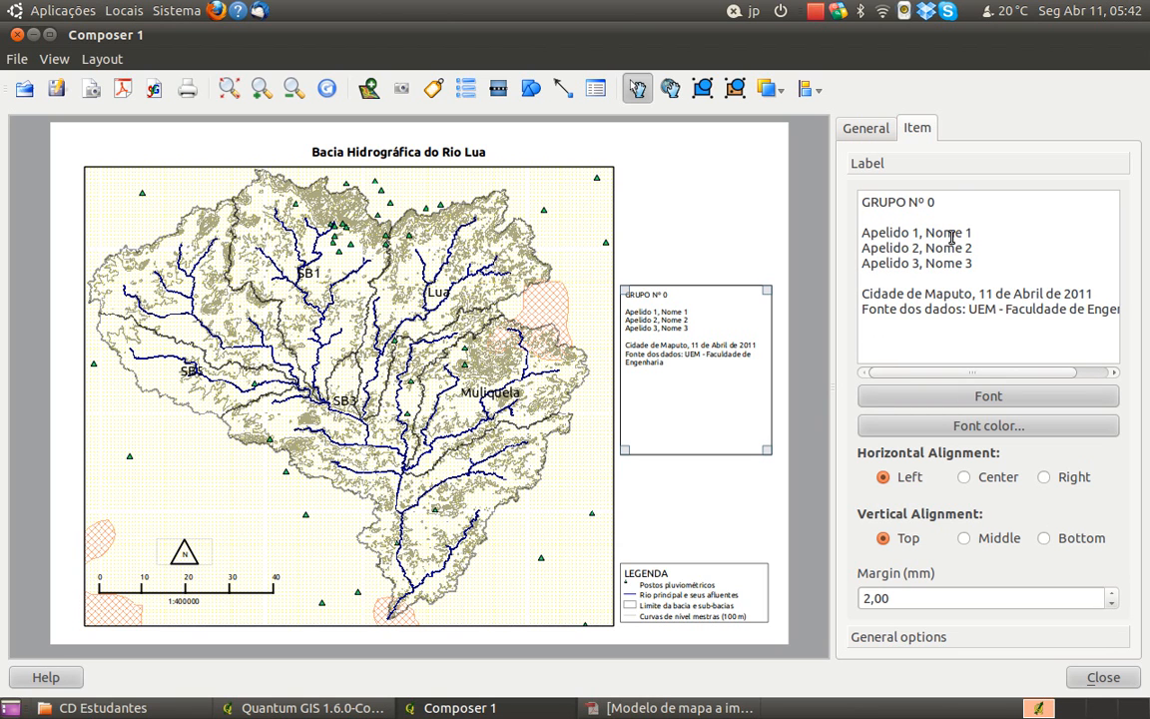
pyautogui.press('Return')
pyautogui.press('Return')
pyautogui.press('Return')
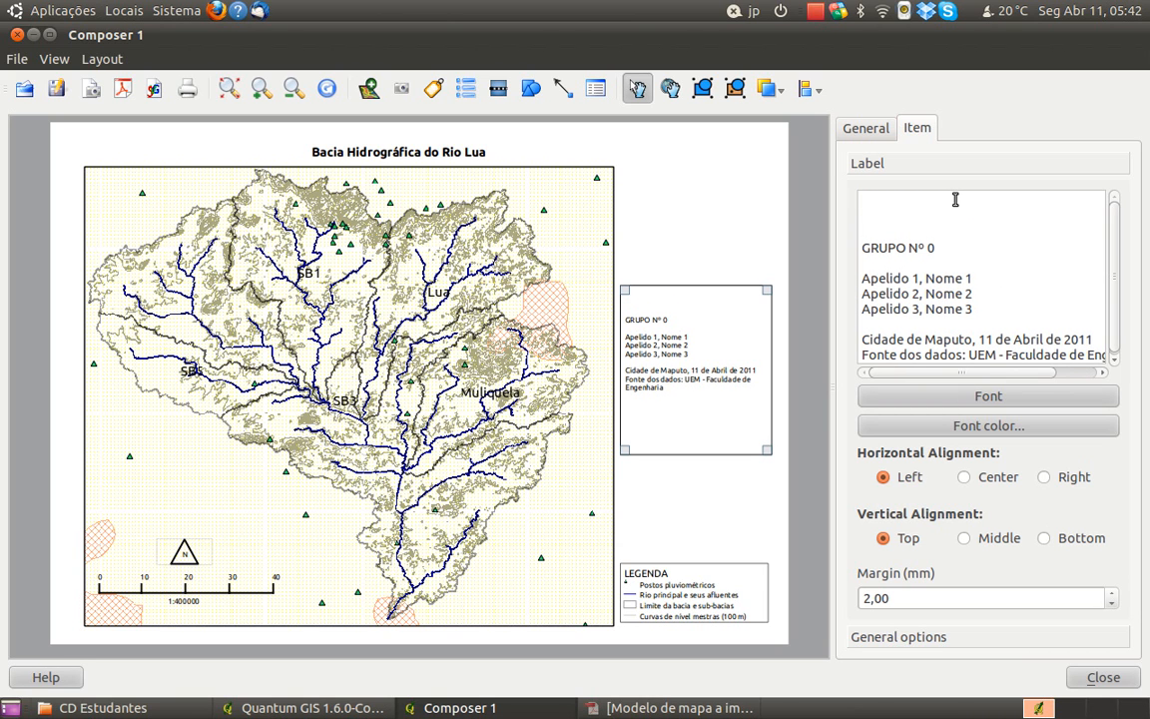
pyautogui.write('UEMniversidade Eduardo Mondlane')
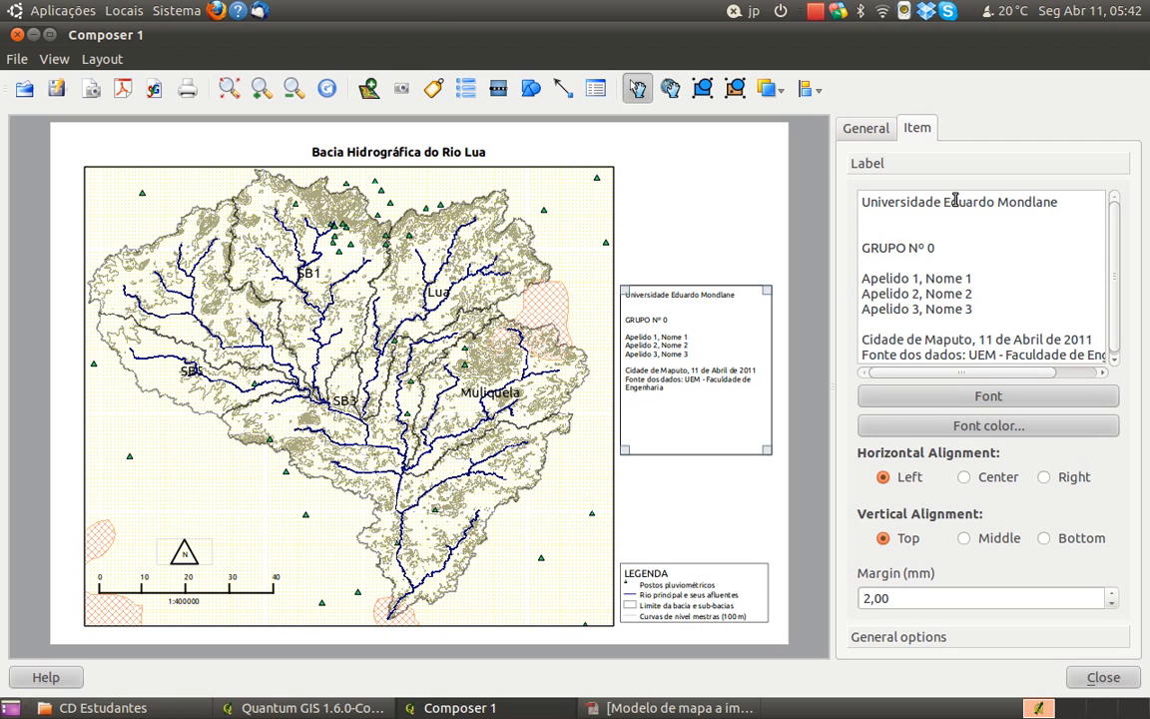
# Add Faculdade de Engenharia as the second line of the information label
pyautogui.press('Return')
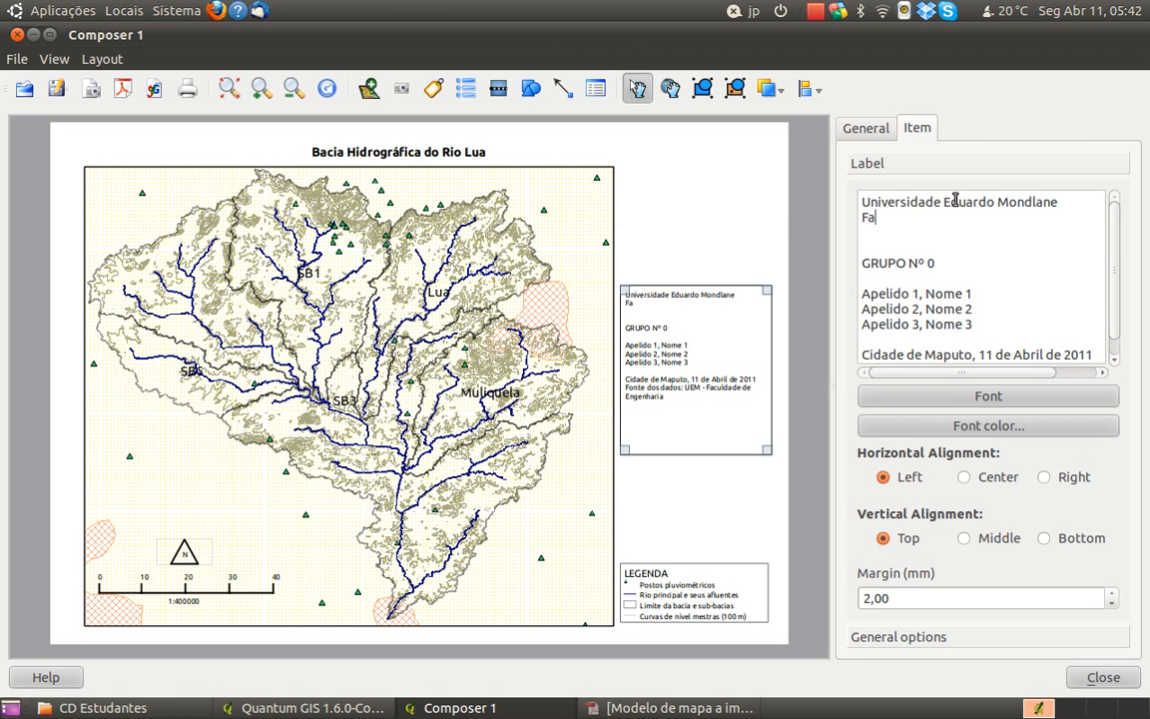
pyautogui.write('Faculdade de Engenhar')
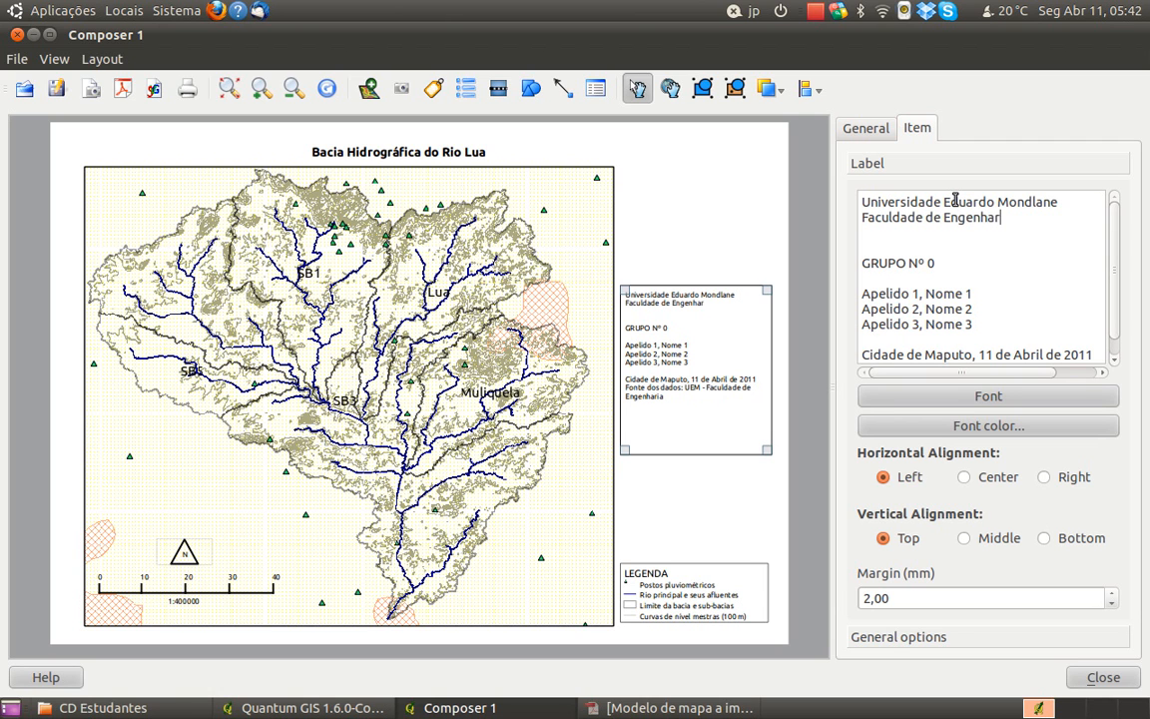
pyautogui.write('ia')
# Add Curso de Licenciatura em Ciências do Ambiente as the third line of the information label
pyautogui.press('Return')
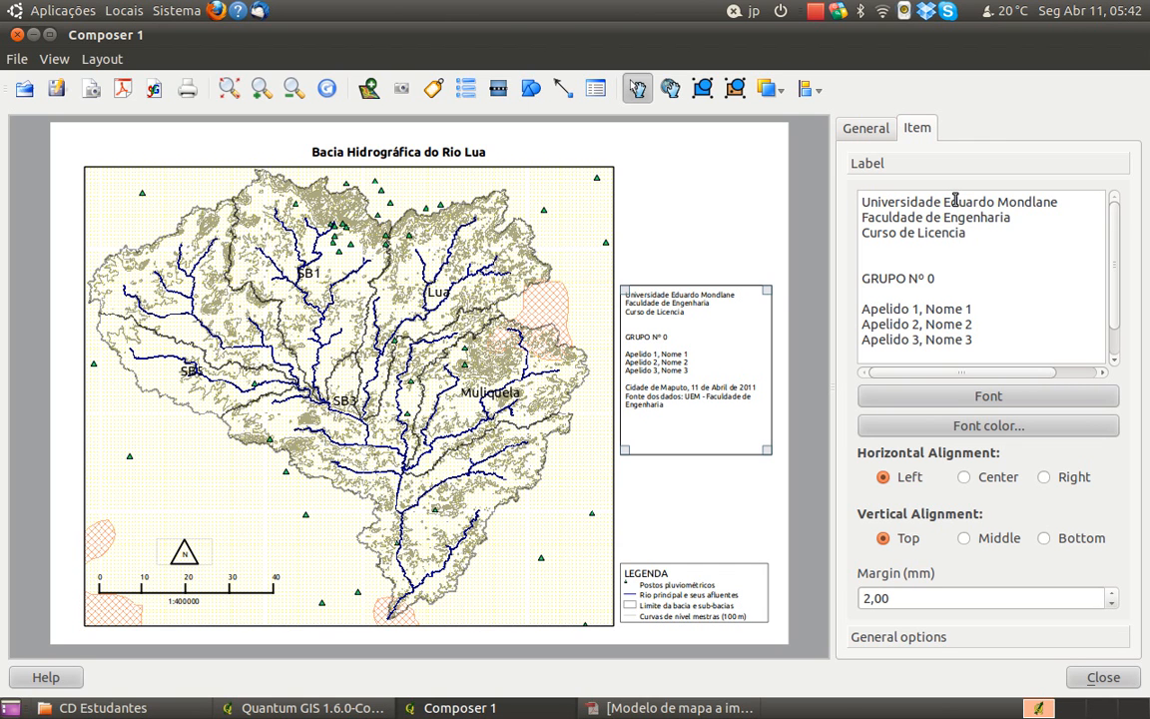
pyautogui.write('em')
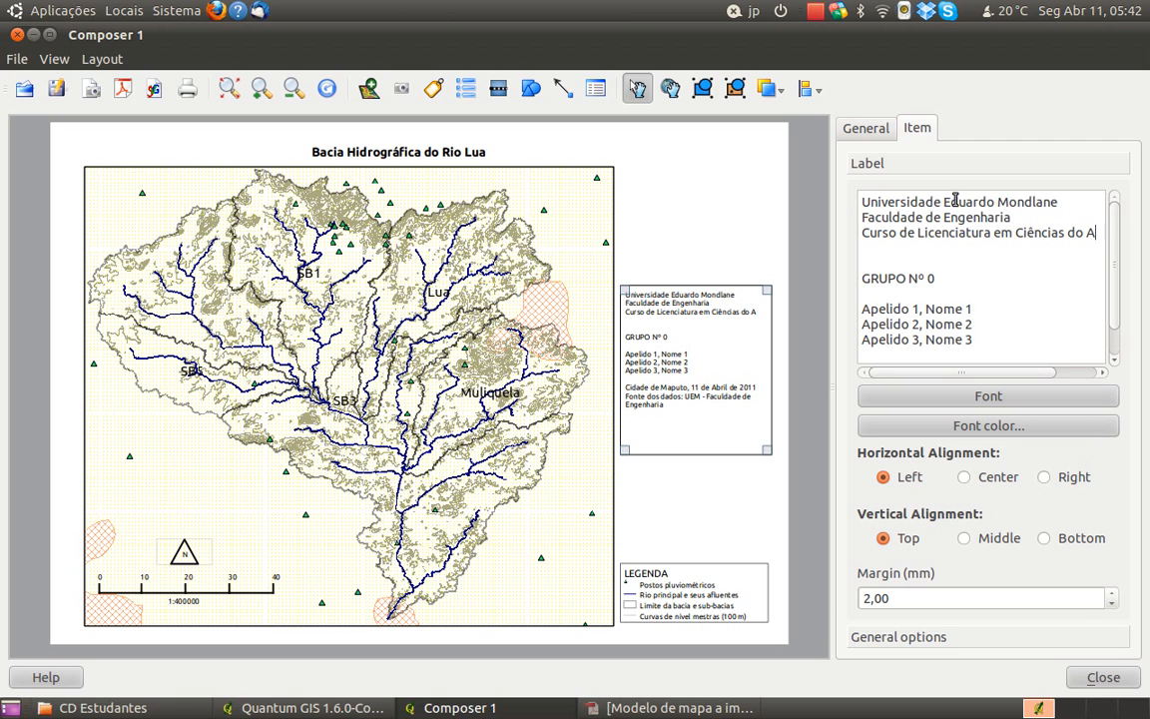
pyautogui.write('Ciências do Am')
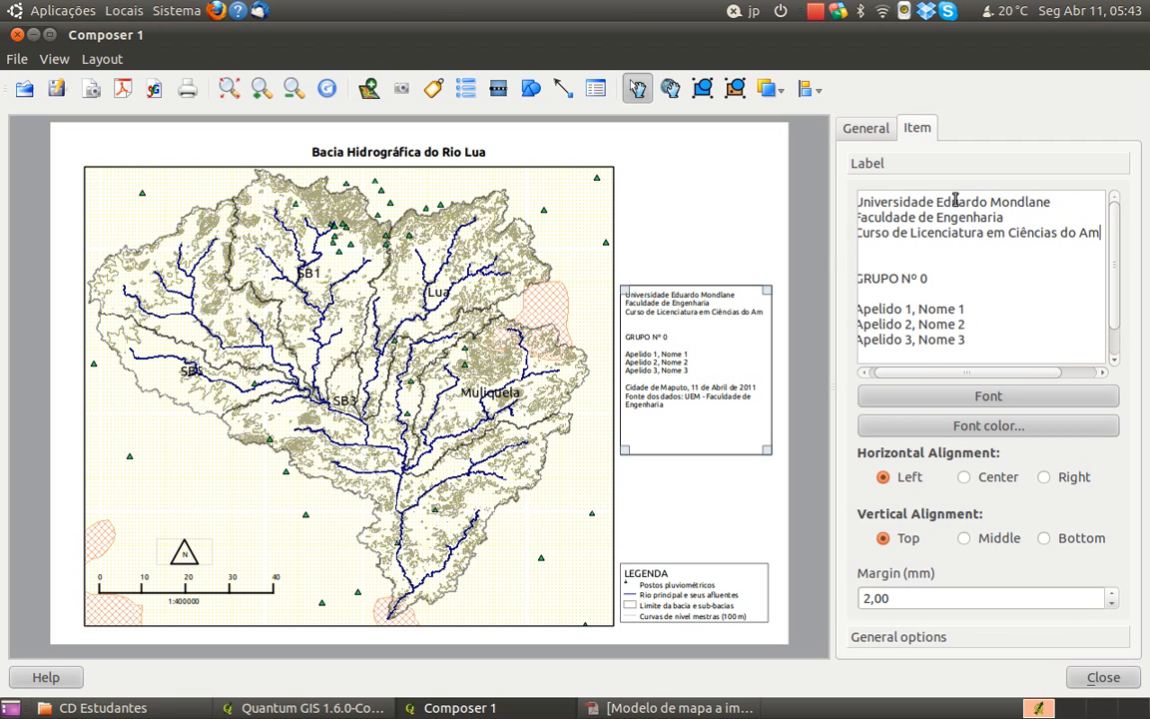
pyautogui.write('bieny')
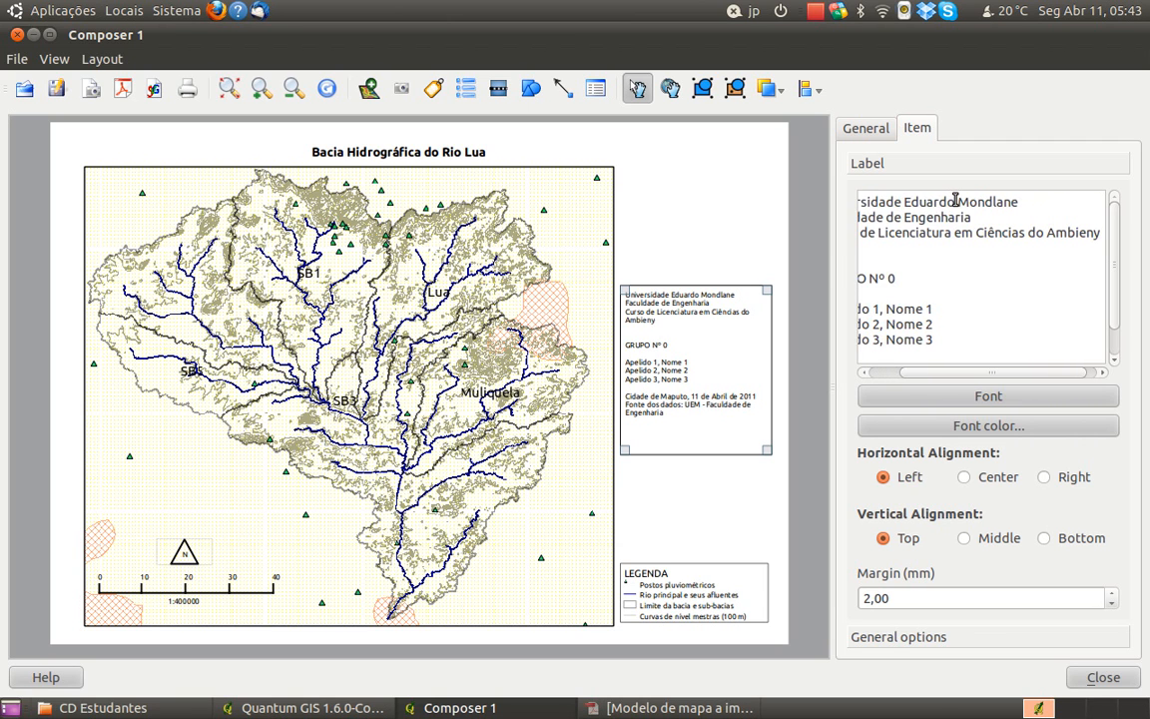
pyautogui.press('BackSpace')
pyautogui.write('te')
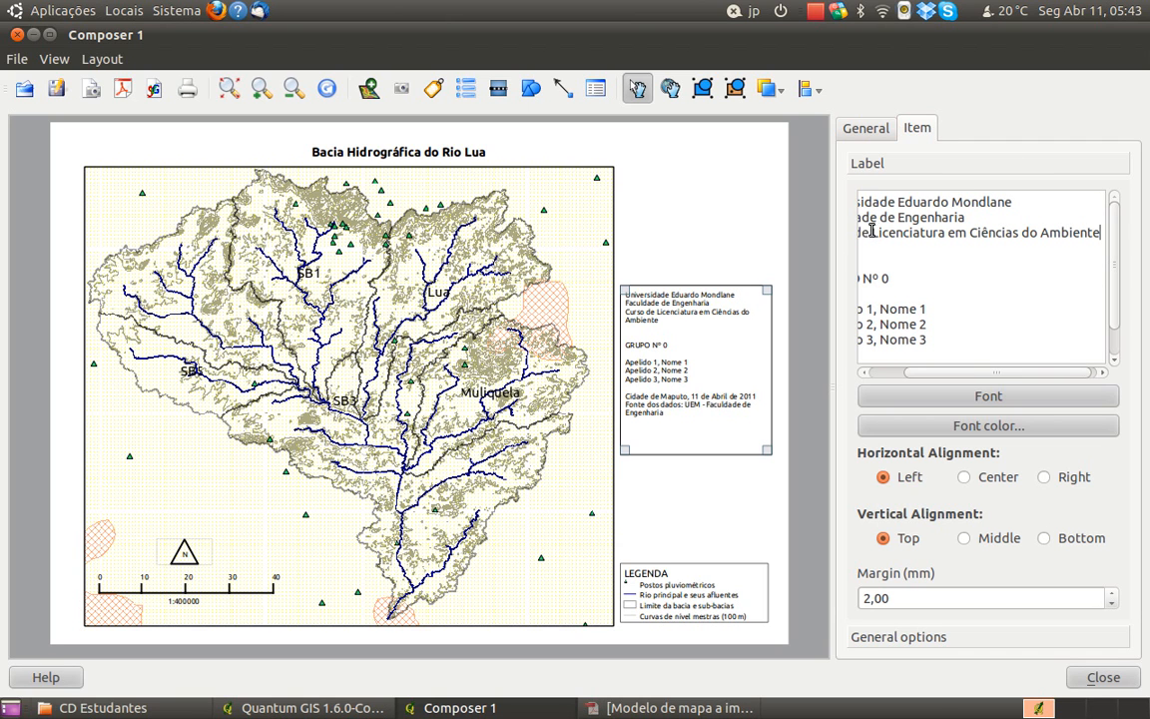
# Shorten the label's third line to Ciências do Ambiente and remove one blank line above GRUPO Nº 0
pyautogui.moveTo(969, 377); pyautogui.dragTo(909, 378)
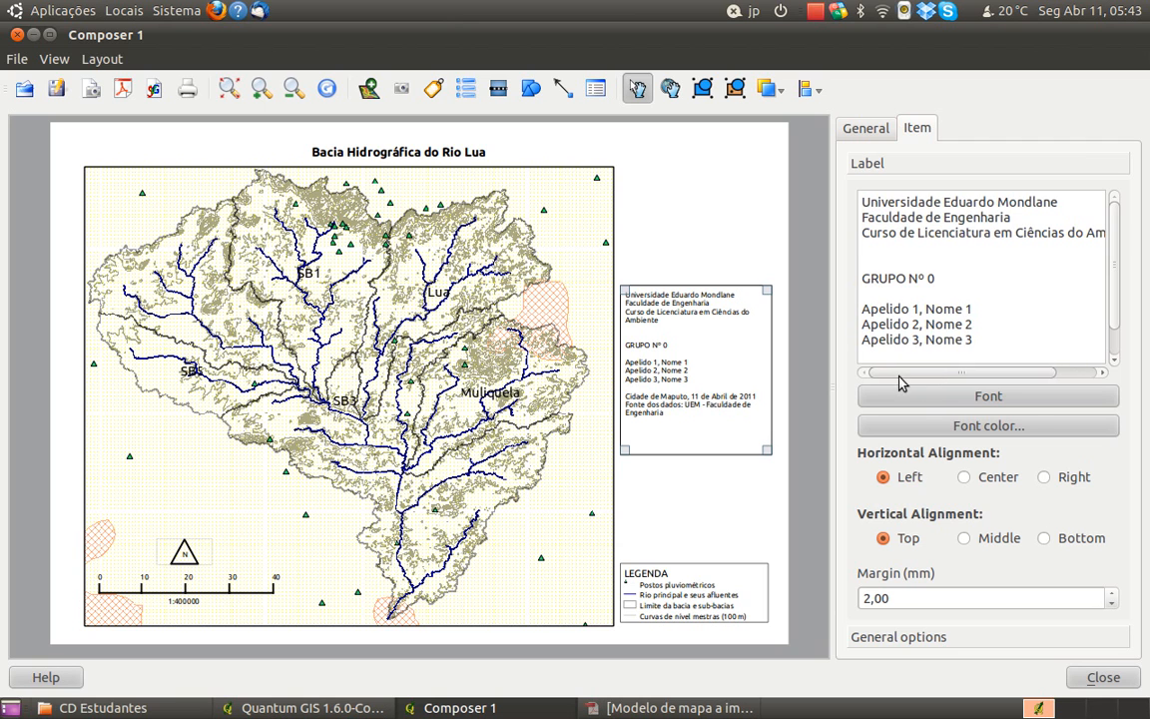
pyautogui.moveTo(1013, 230); pyautogui.dragTo(825, 233)
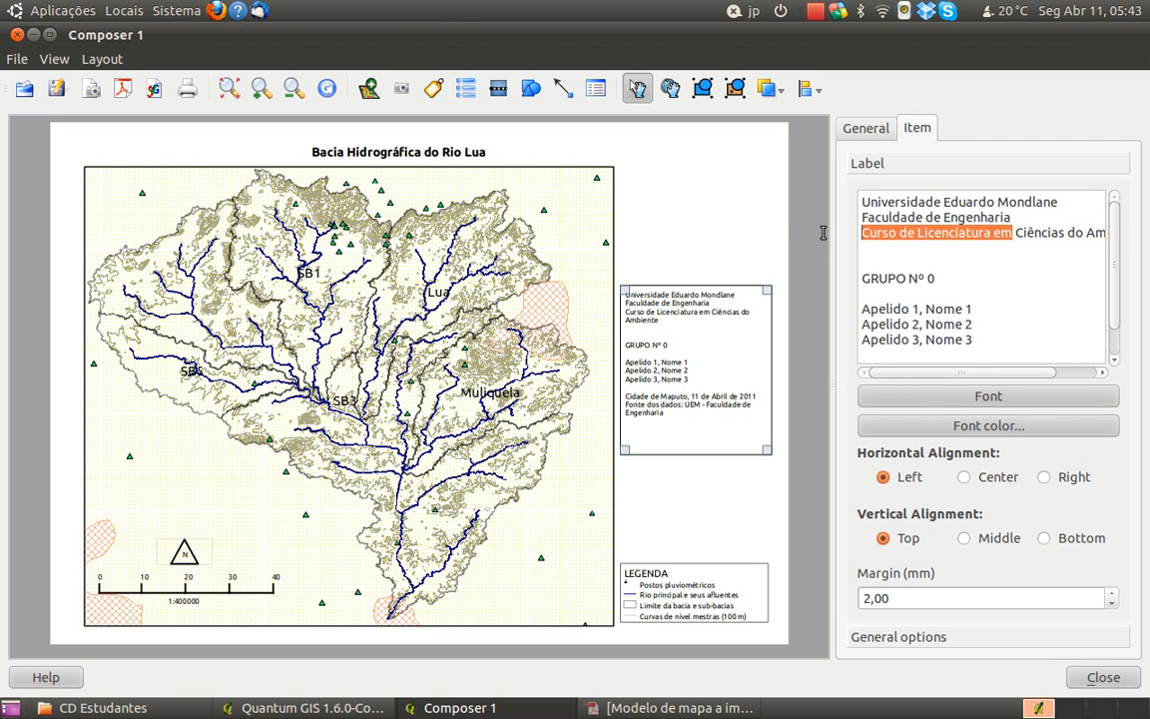
pyautogui.press('Delete')
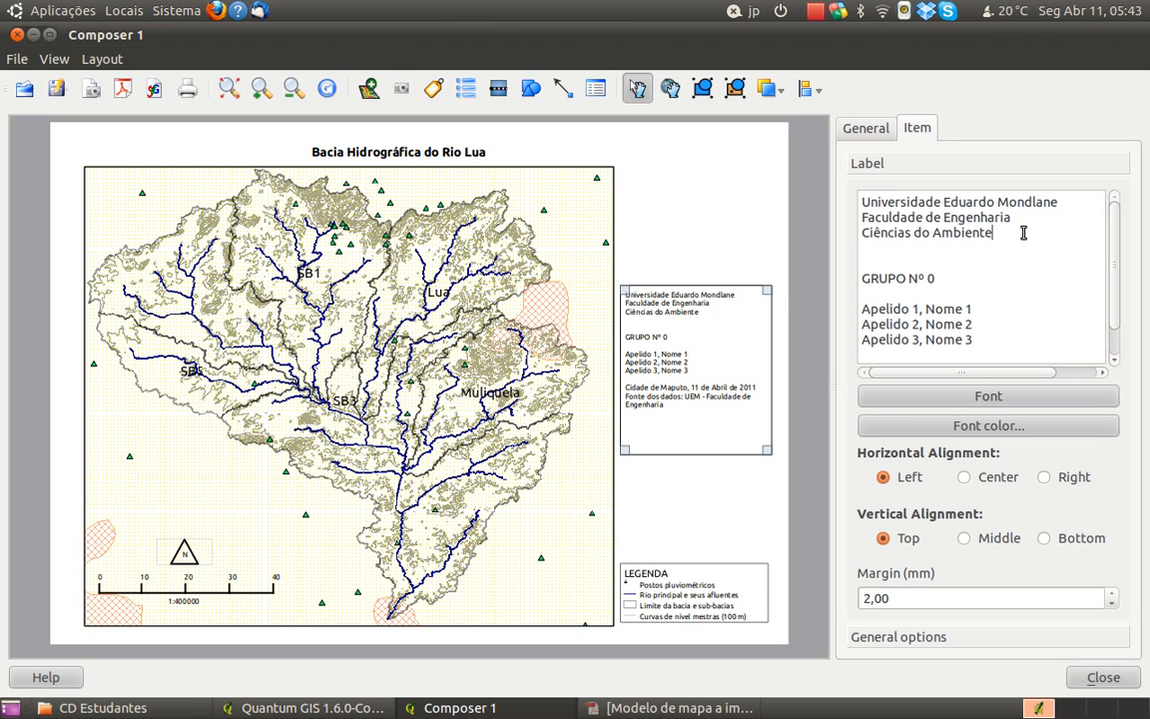
pyautogui.press('Delete')
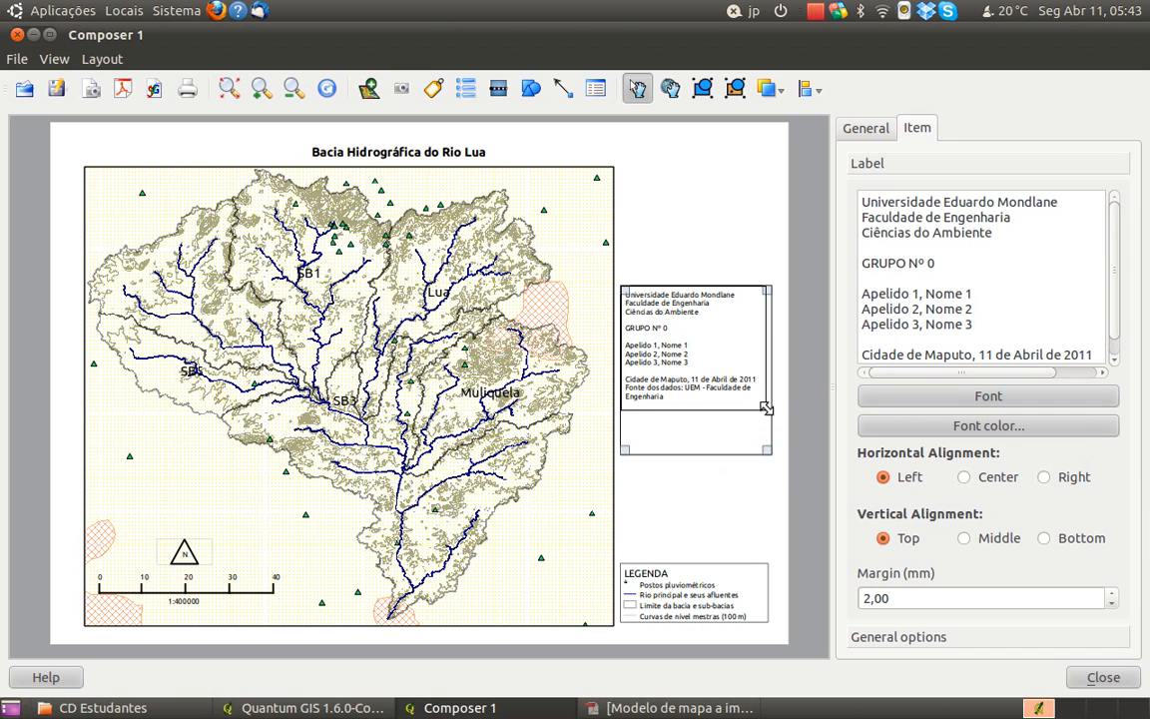
# Shrink the information label's frame to fit closely around its text, and deselect the label
pyautogui.moveTo(768, 451); pyautogui.dragTo(764, 406)
pyautogui.click(756, 475)
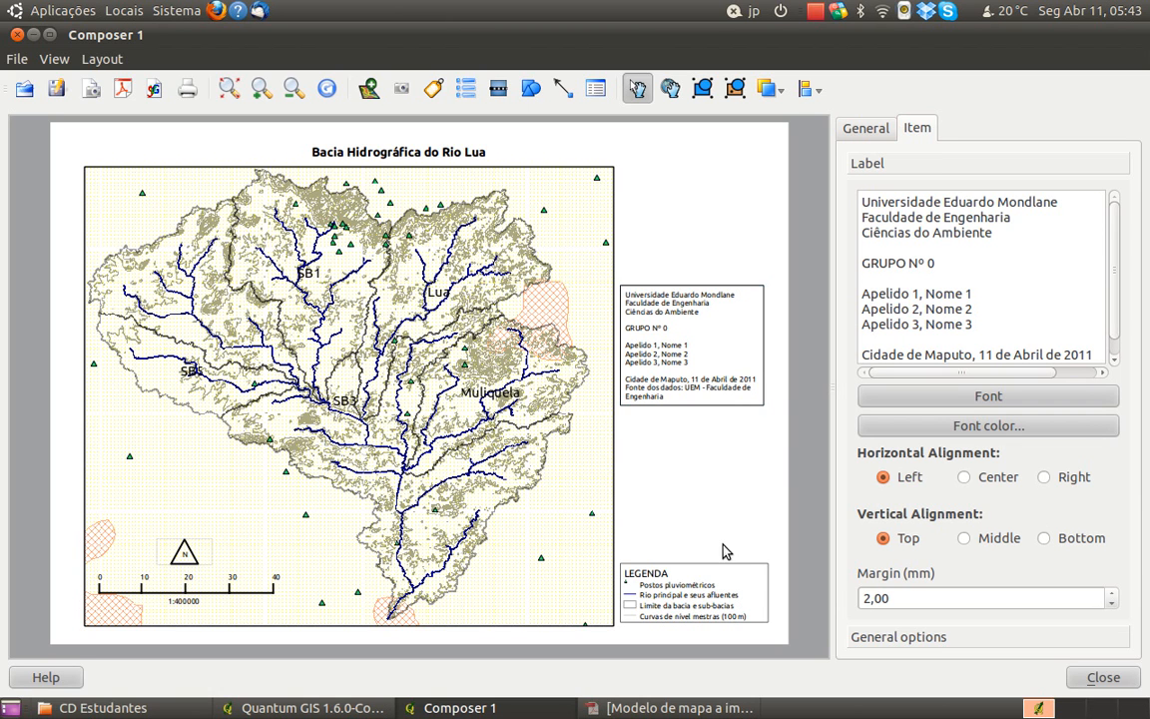
# Move the information label up level with the map's top edge, and place the legend below it with a slightly taller frame
pyautogui.click(741, 286)
pyautogui.moveTo(742, 289); pyautogui.dragTo(737, 174)
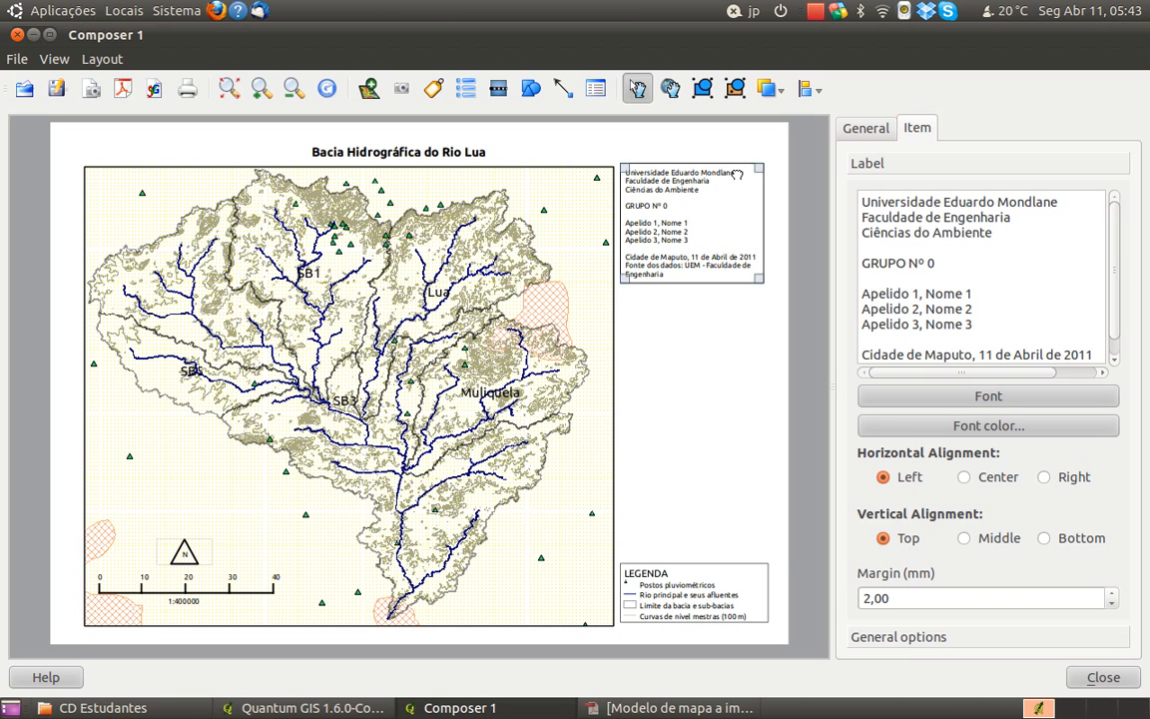
pyautogui.click(688, 573)
pyautogui.moveTo(688, 574); pyautogui.dragTo(689, 326)
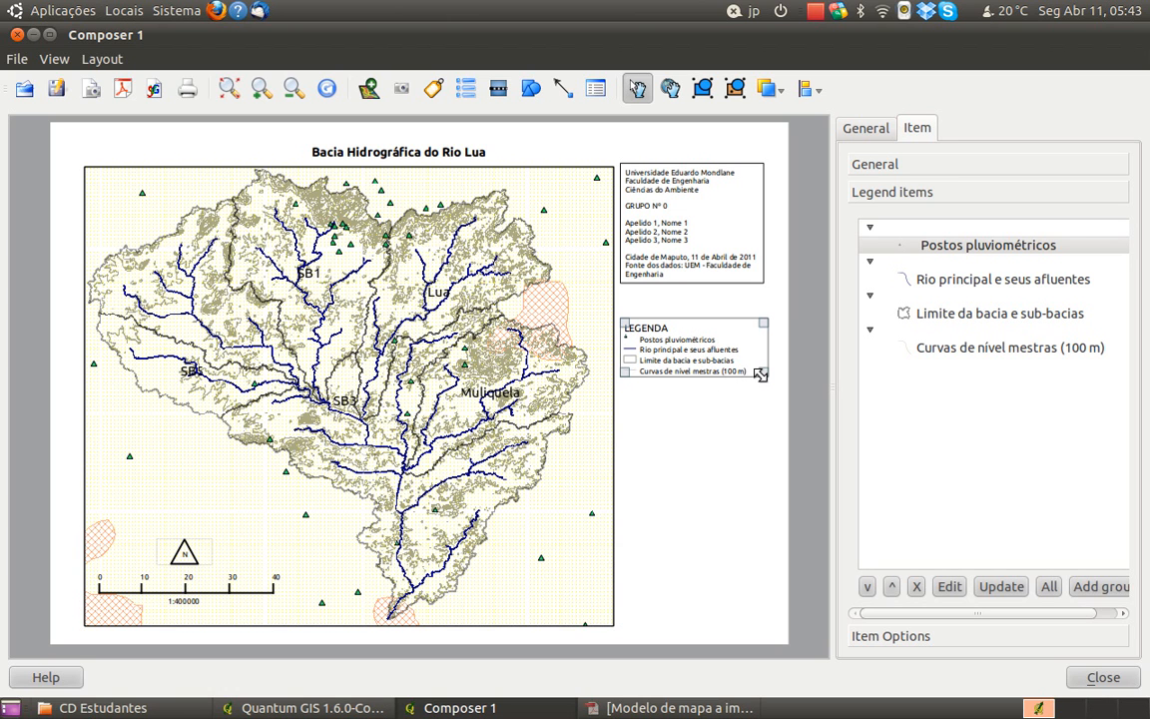
pyautogui.moveTo(761, 374); pyautogui.dragTo(765, 386)
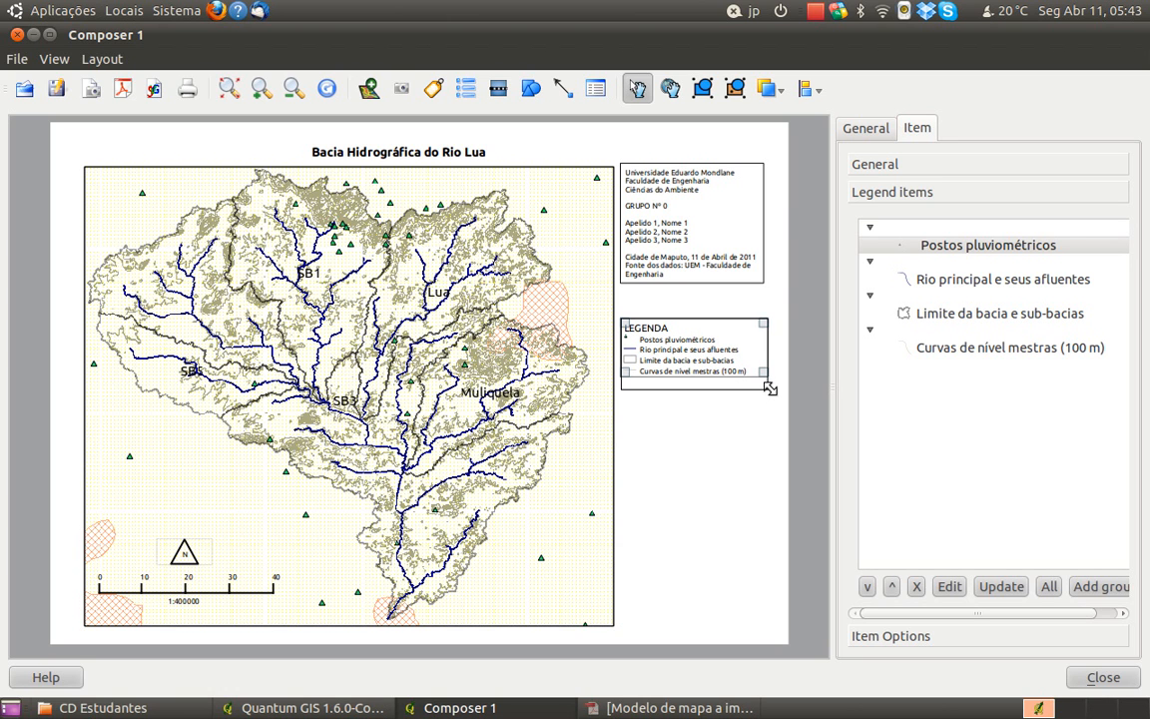
pyautogui.click(770, 400)
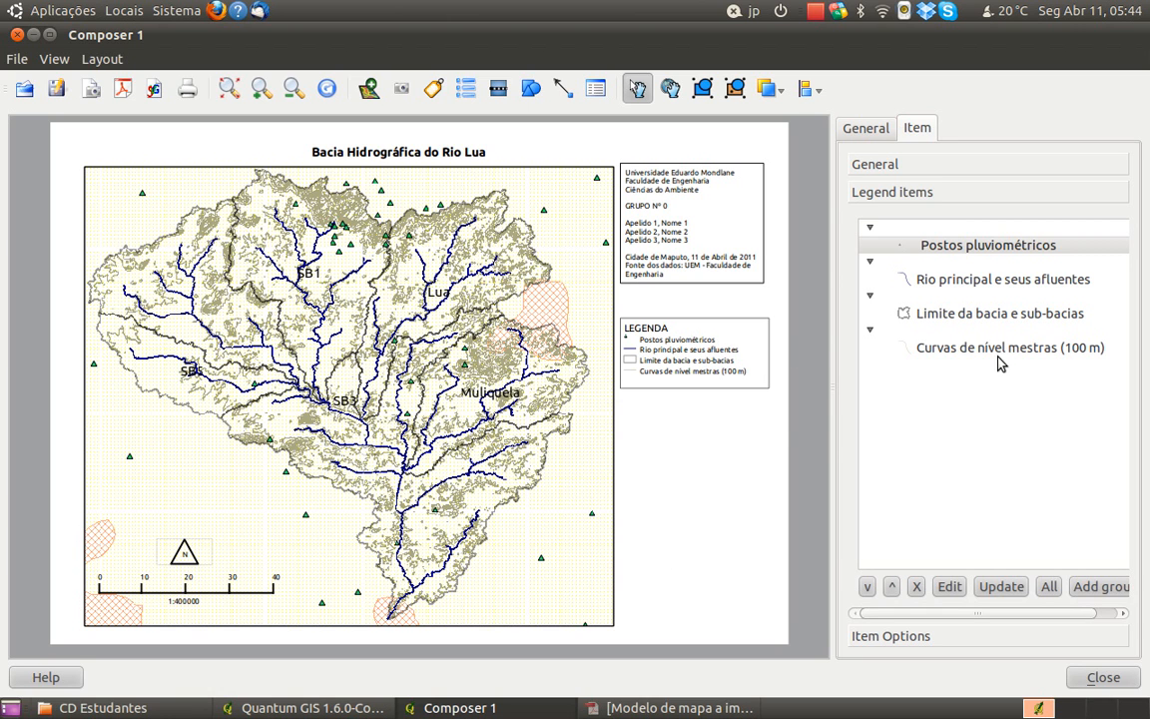
pyautogui.click(869, 138)
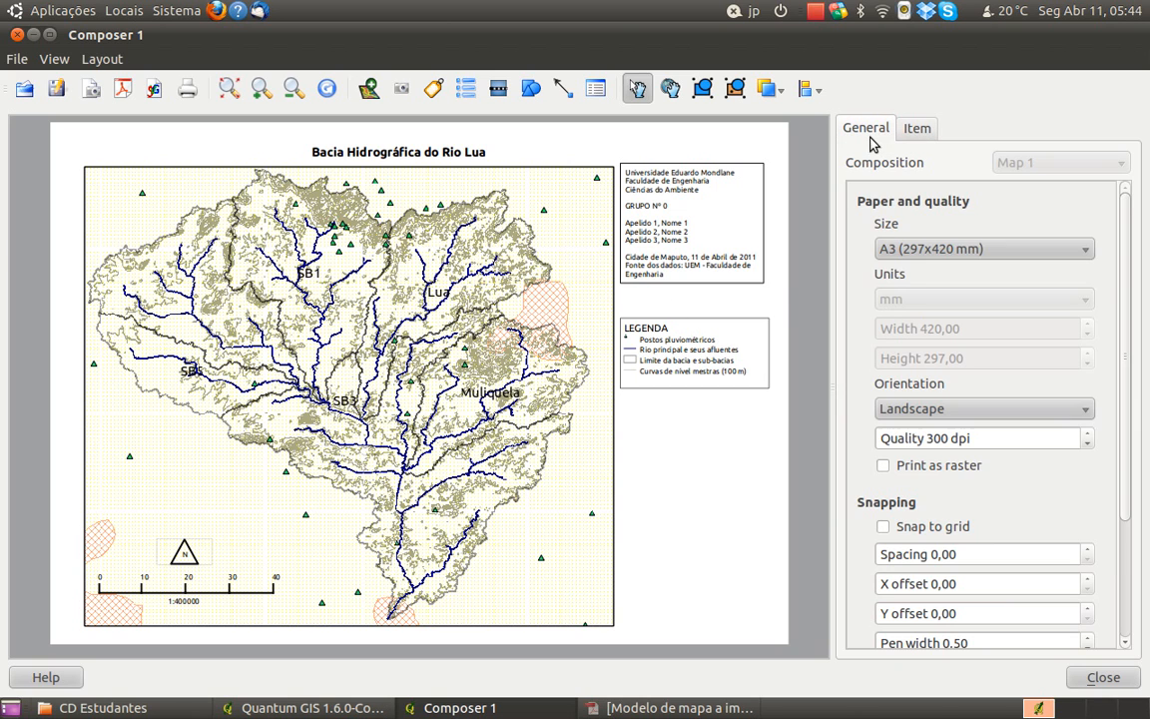
pyautogui.click(915, 129)
pyautogui.click(888, 130)
# Switch to the main Quantum GIS window and hide the Rochas Metamorficas and Rochas intrusivas layers
pyautogui.click(320, 708)
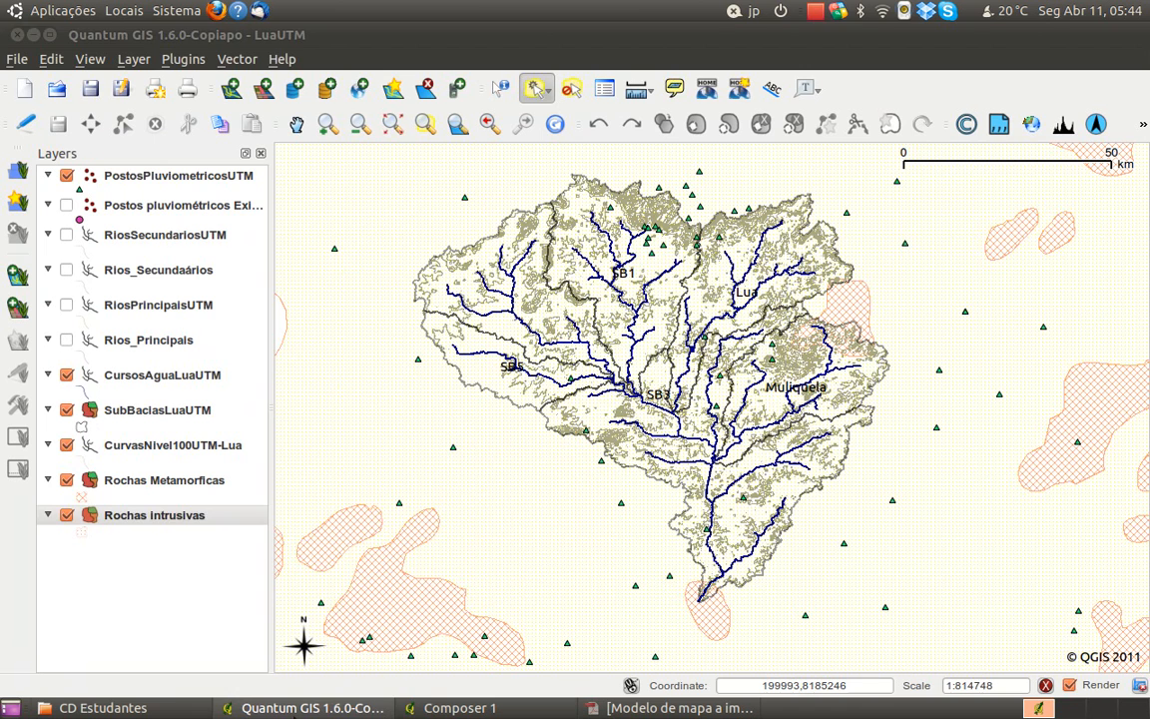
pyautogui.click(66, 479)
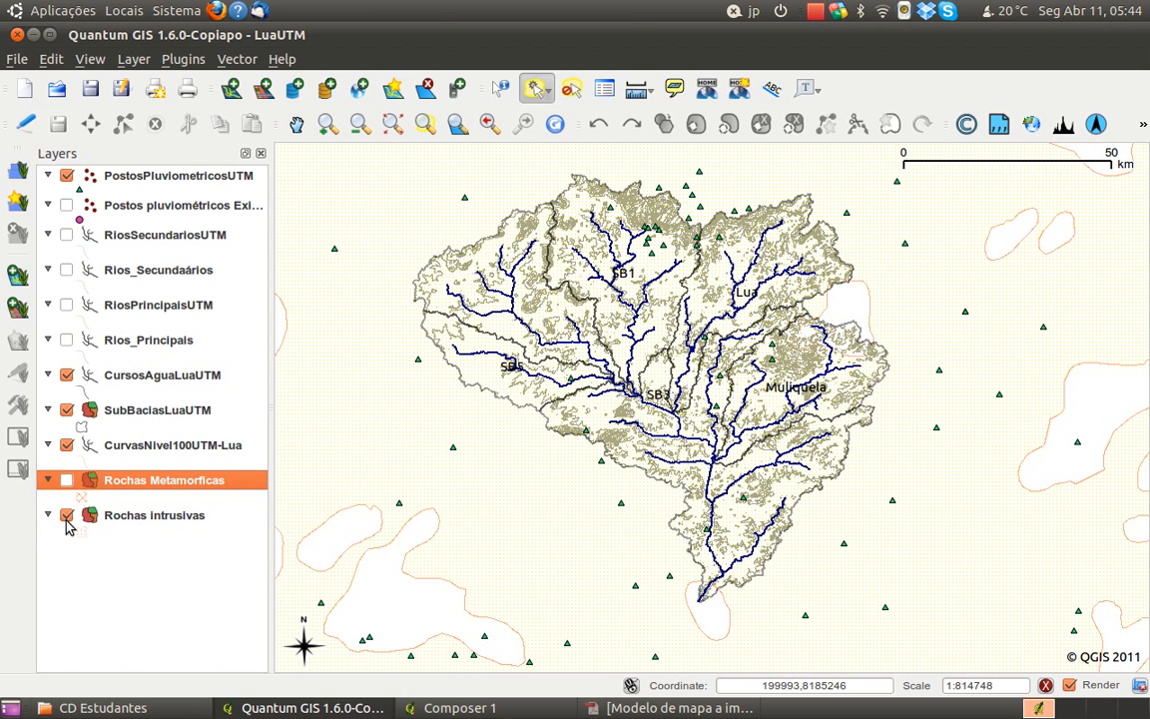
pyautogui.click(66, 515)
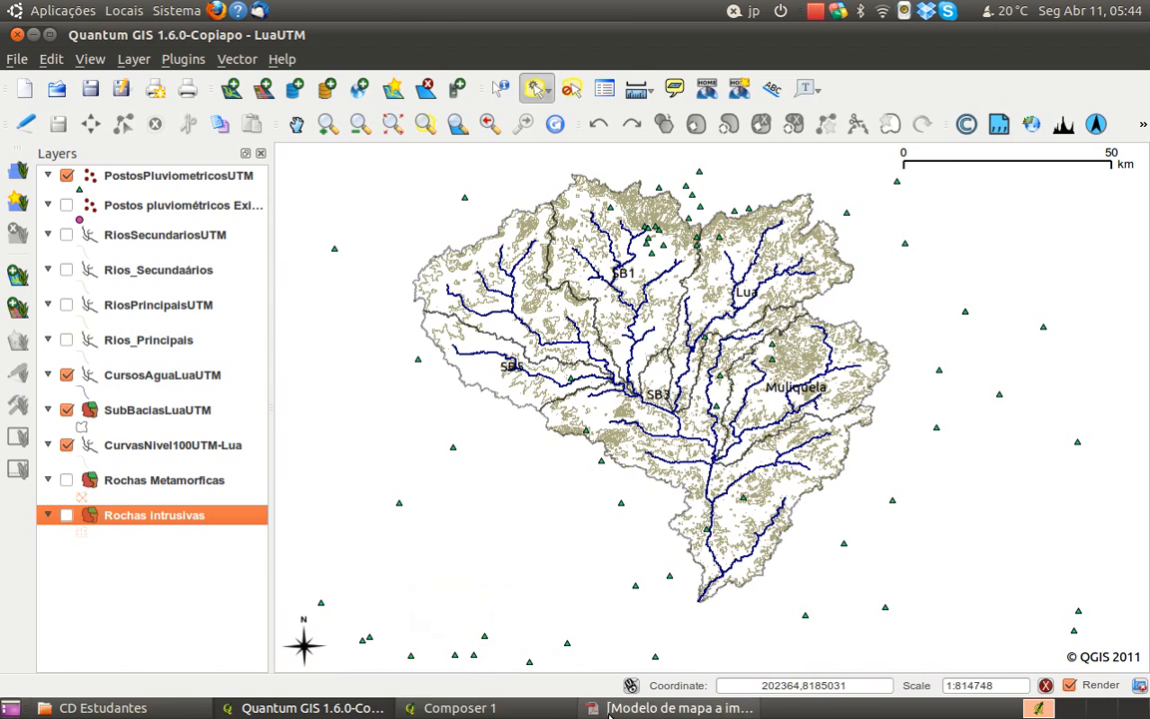
# Return to Composer 1, refresh the map item's preview with the current layer visibility, and deselect the map
pyautogui.click(477, 709)
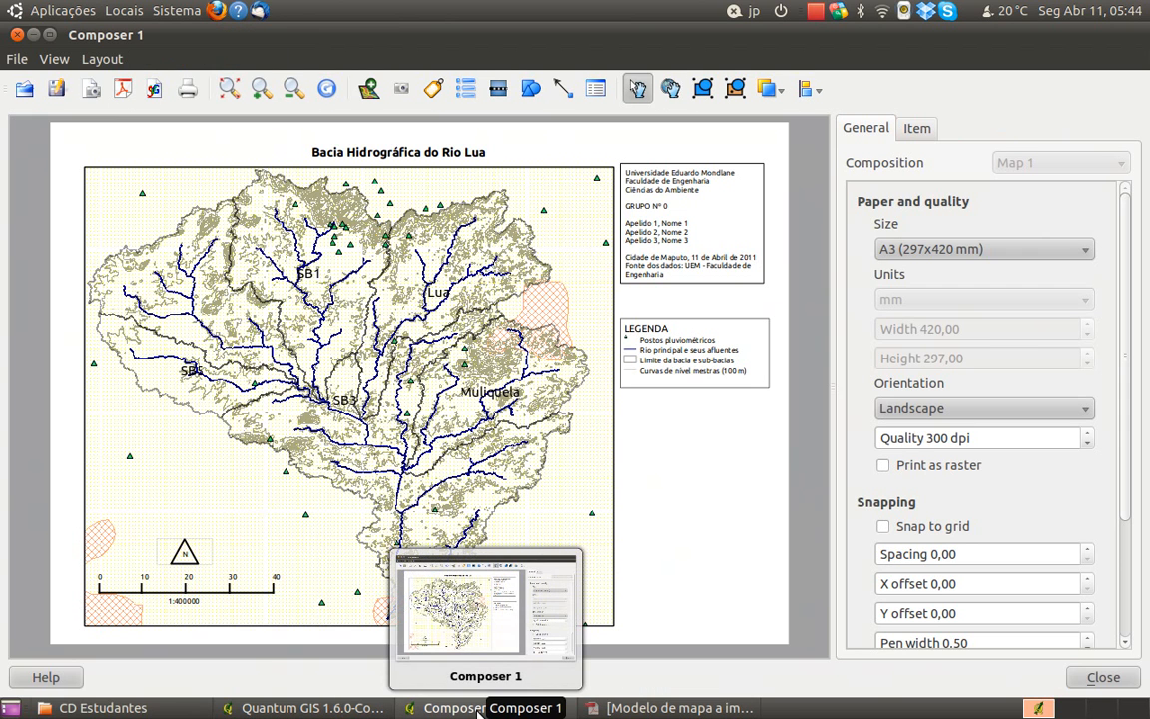
pyautogui.click(300, 708)
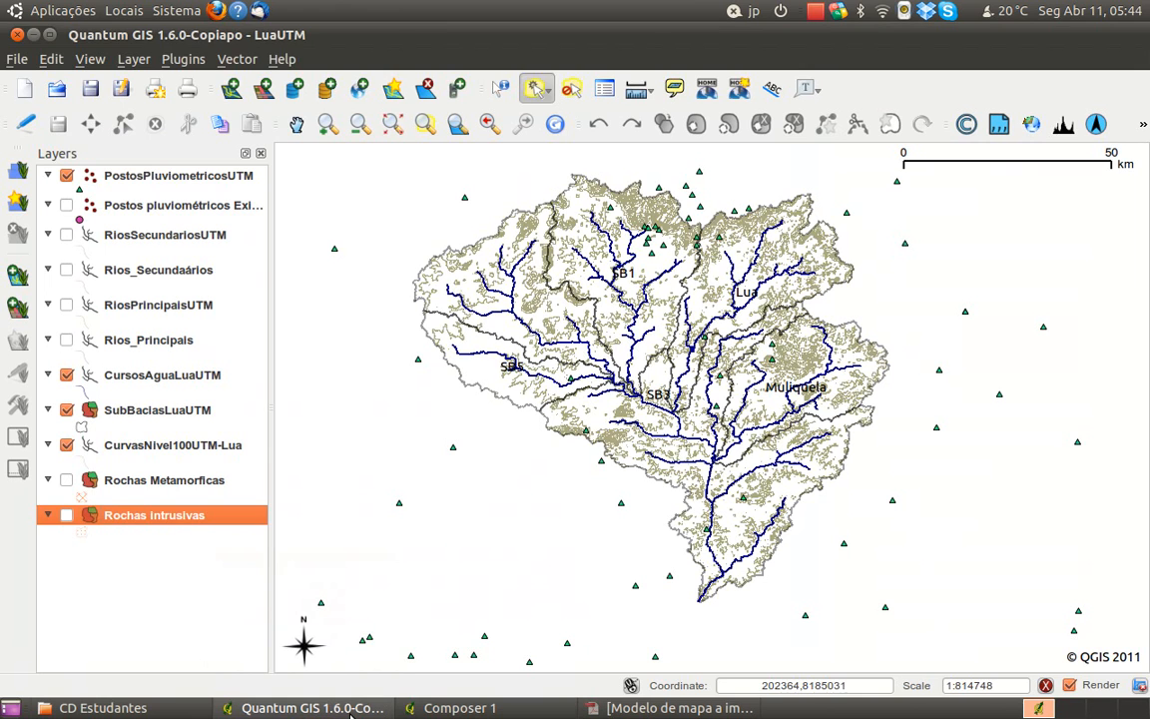
pyautogui.click(350, 709)
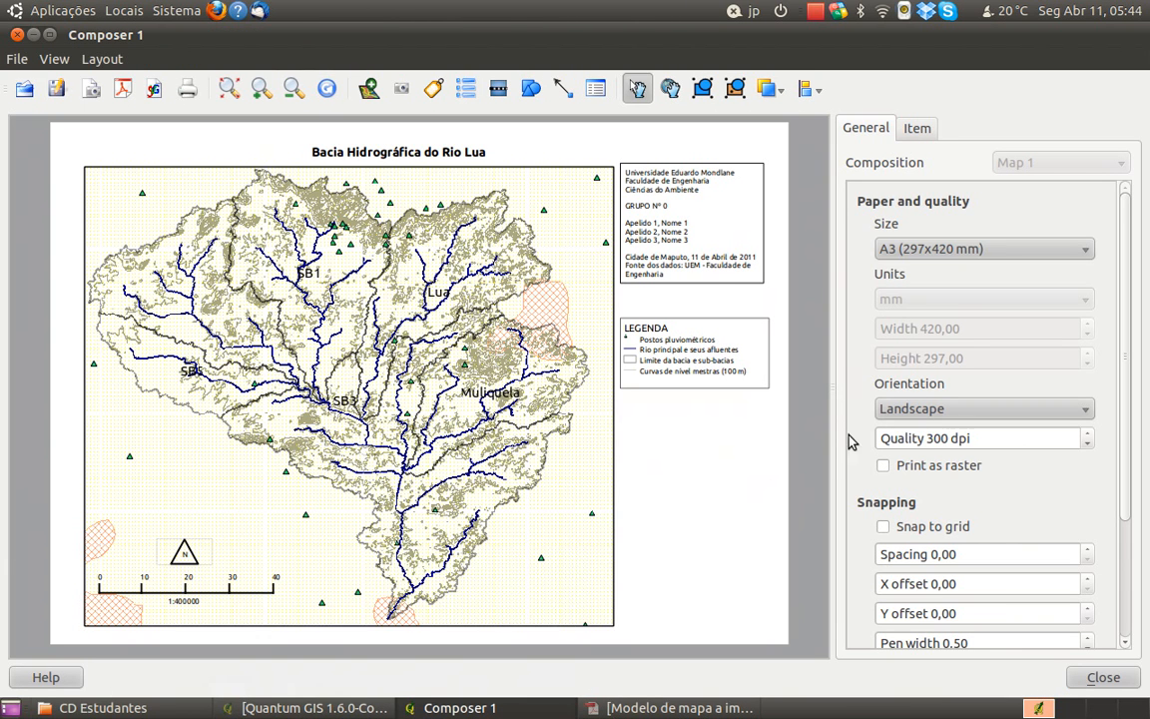
pyautogui.click(549, 198)
pyautogui.click(916, 129)
pyautogui.click(953, 248)
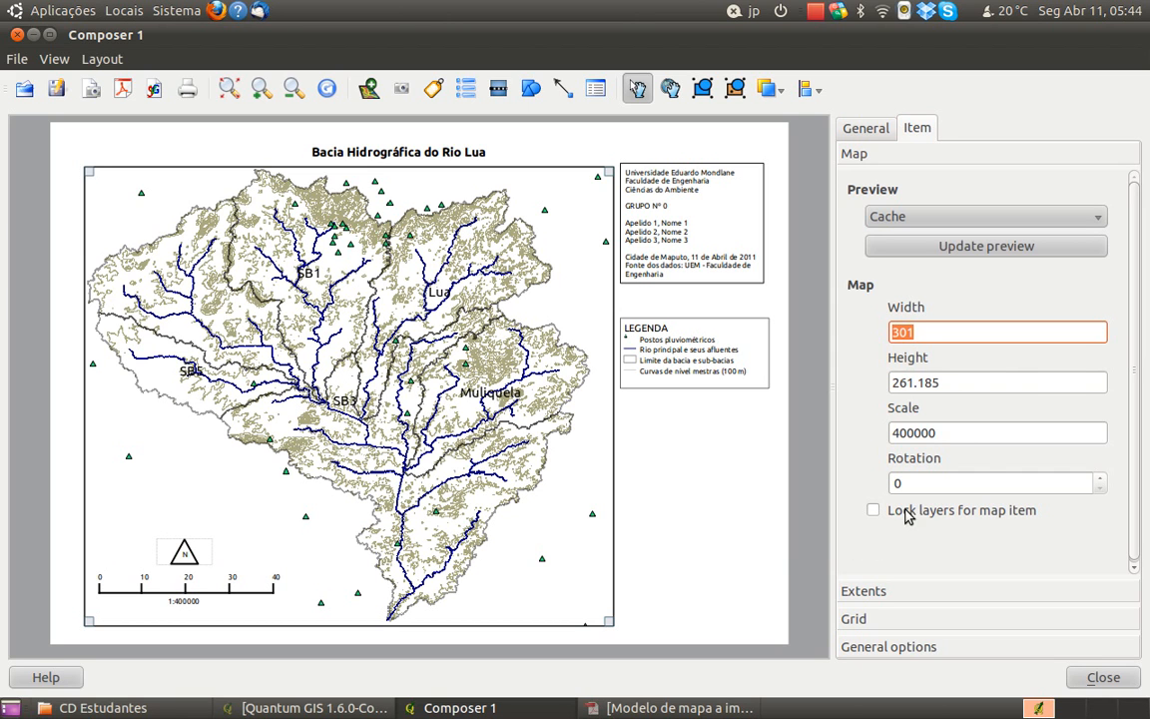
pyautogui.click(694, 521)
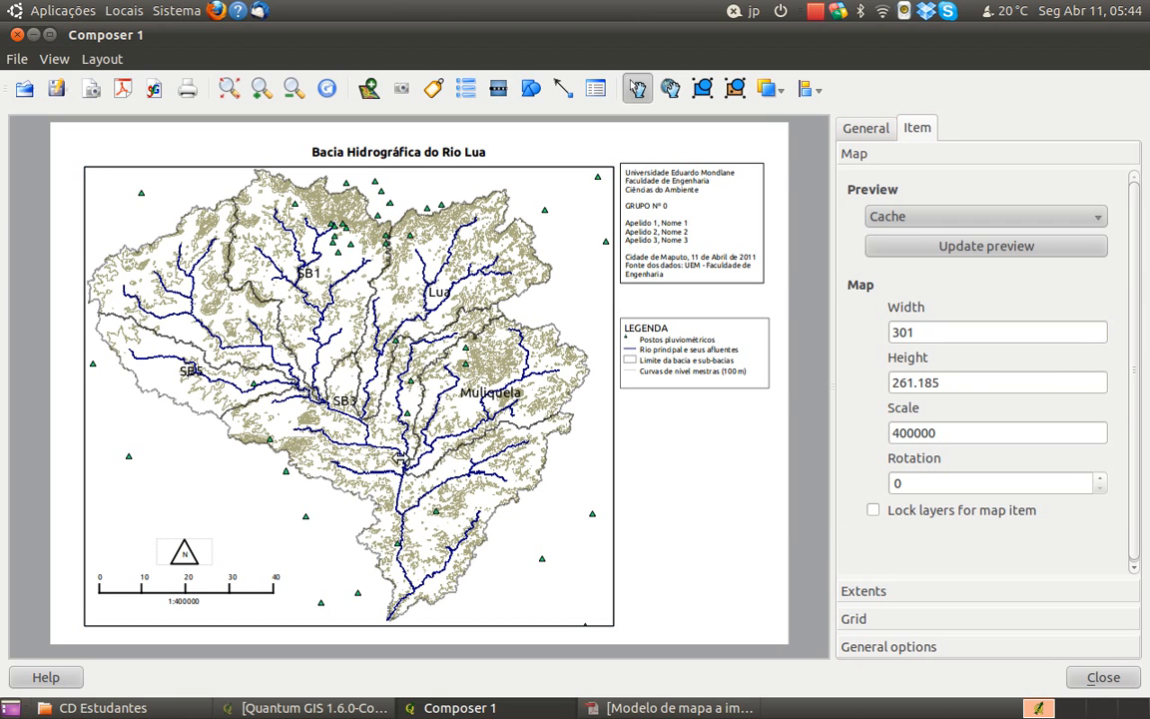
# Export the layout as a PDF named Bacia Hidrográfica Lua.pdf in the MapasCriados folder
pyautogui.click(122, 94)
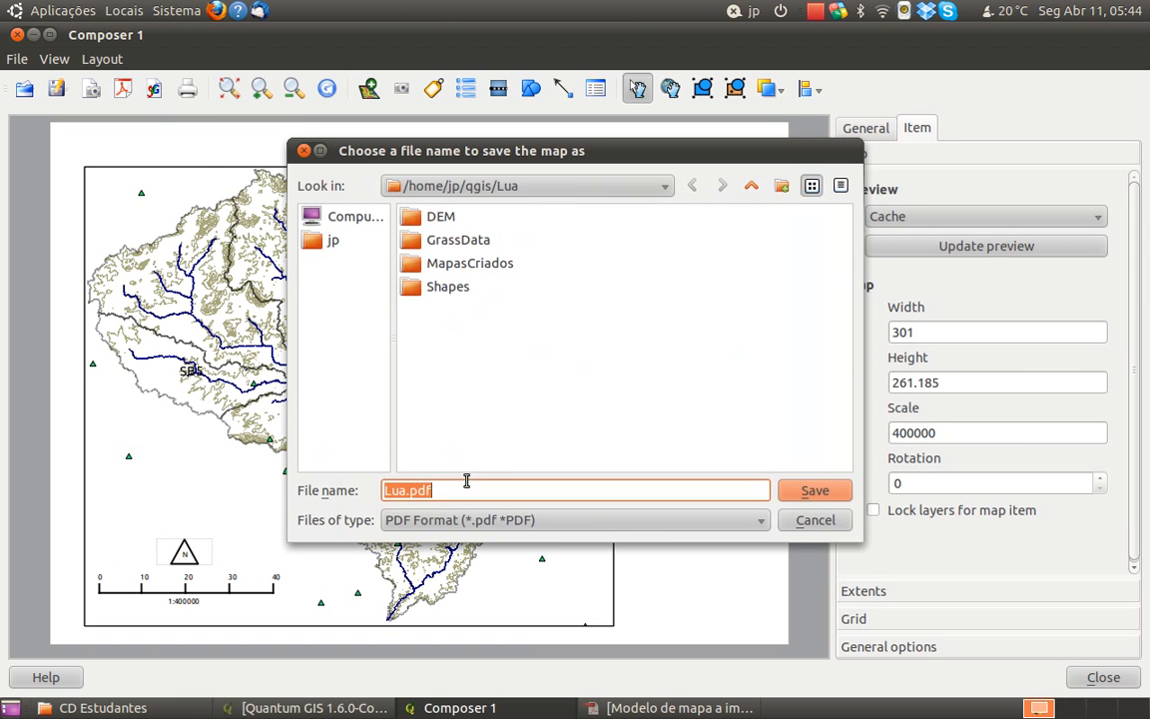
pyautogui.moveTo(565, 159); pyautogui.dragTo(570, 248)
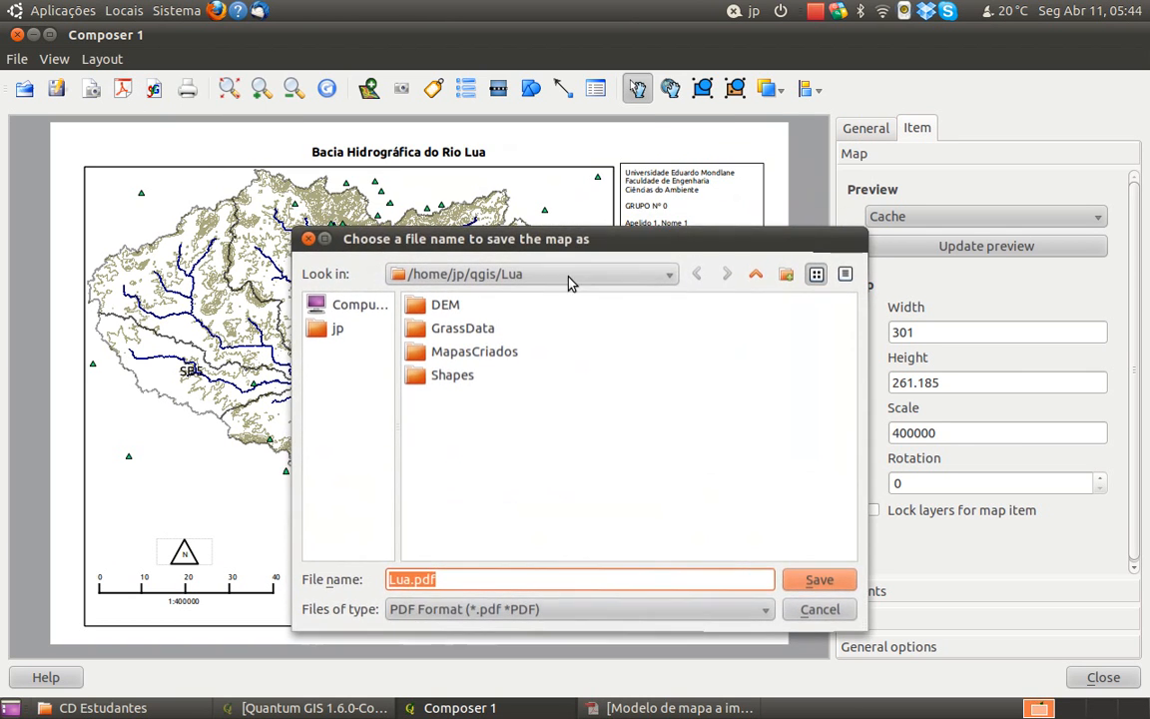
pyautogui.doubleClick(451, 353)
pyautogui.click(500, 573)
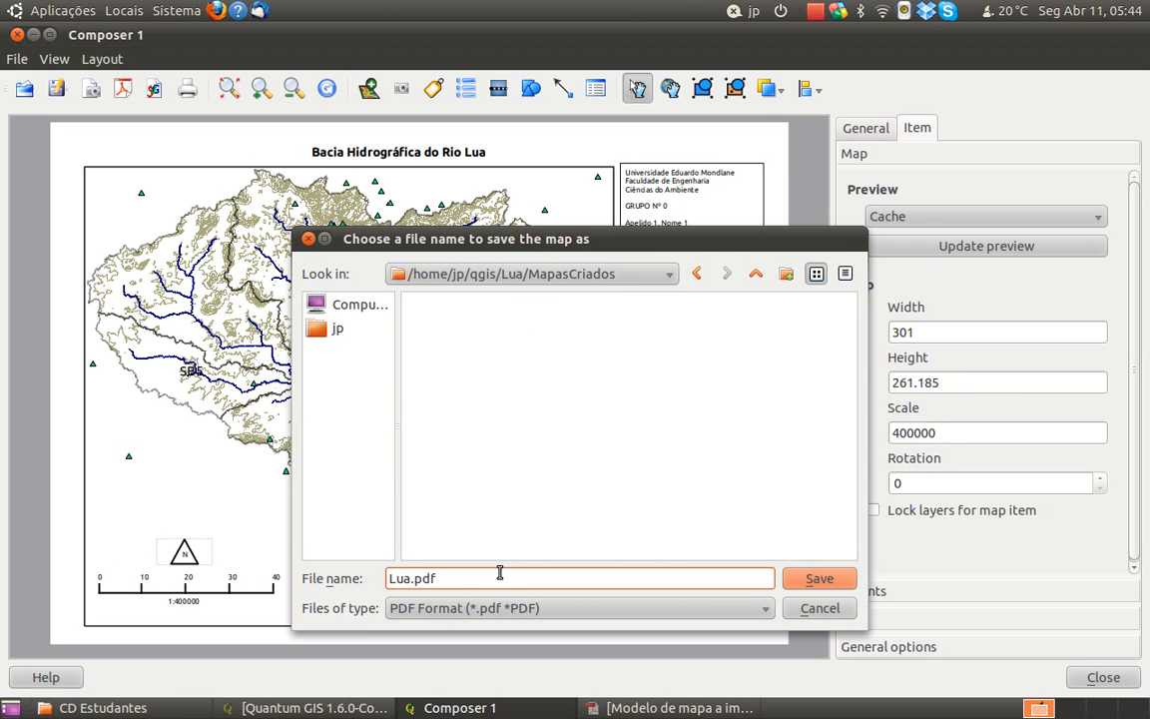
pyautogui.write('Bacia ')
pyautogui.write('Hidrogr')
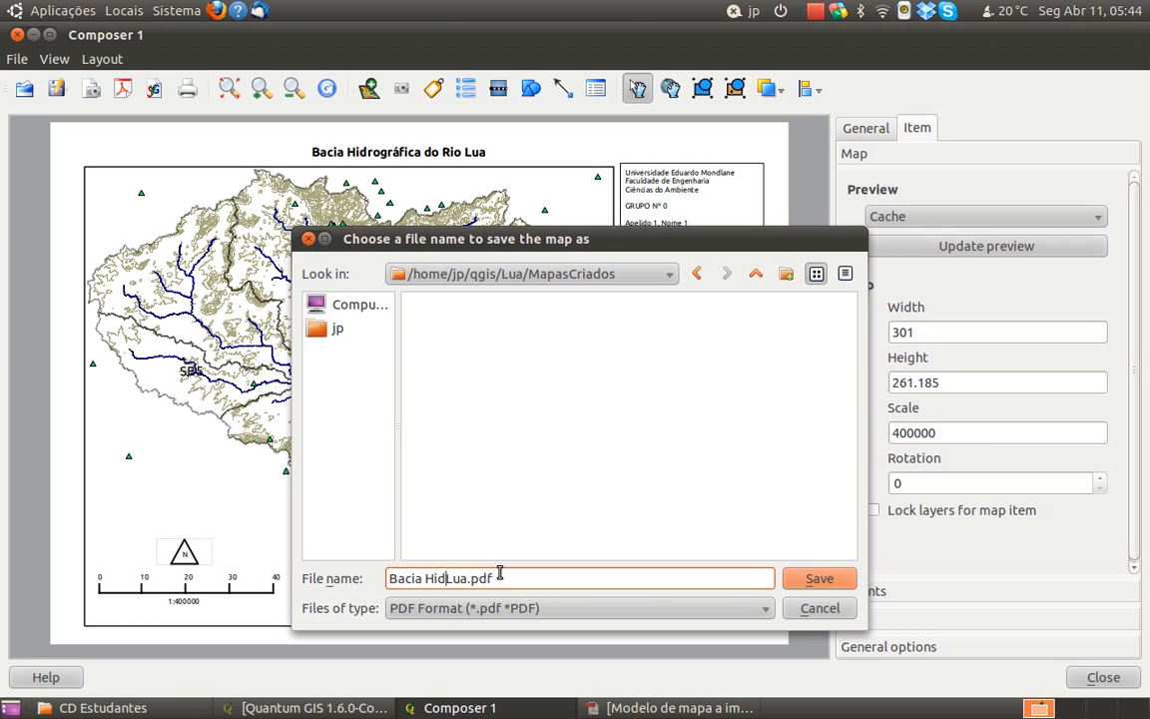
pyautogui.write('áfica')
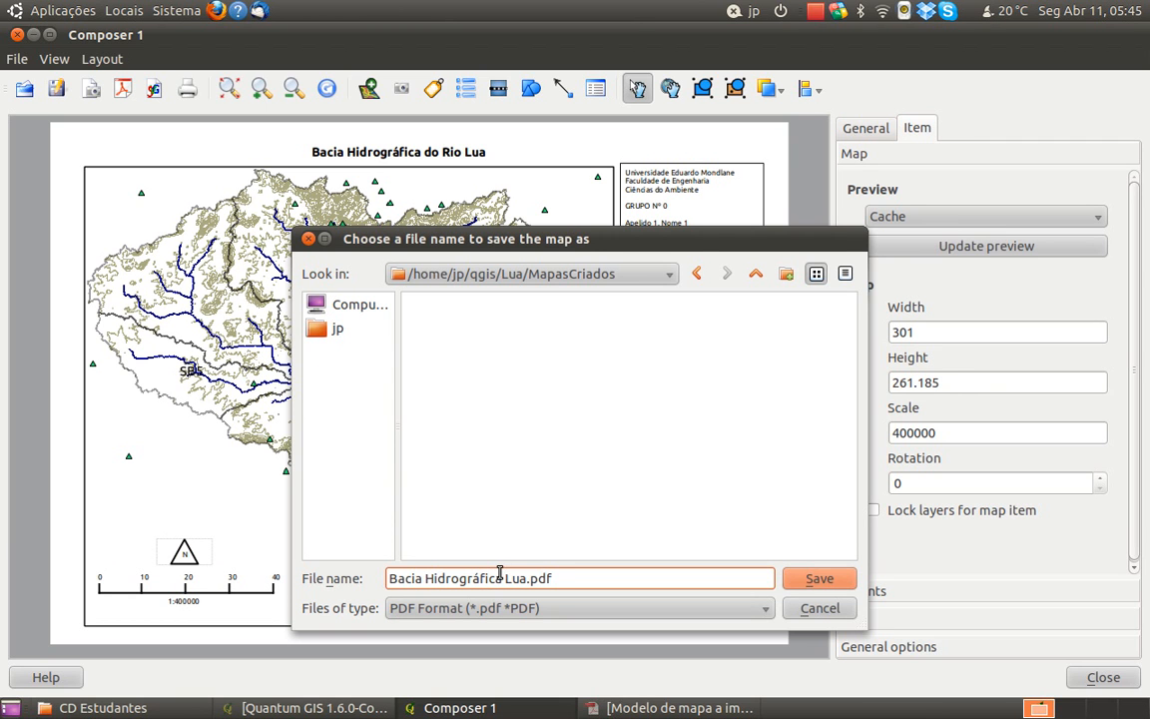
pyautogui.moveTo(567, 248); pyautogui.dragTo(550, 203)
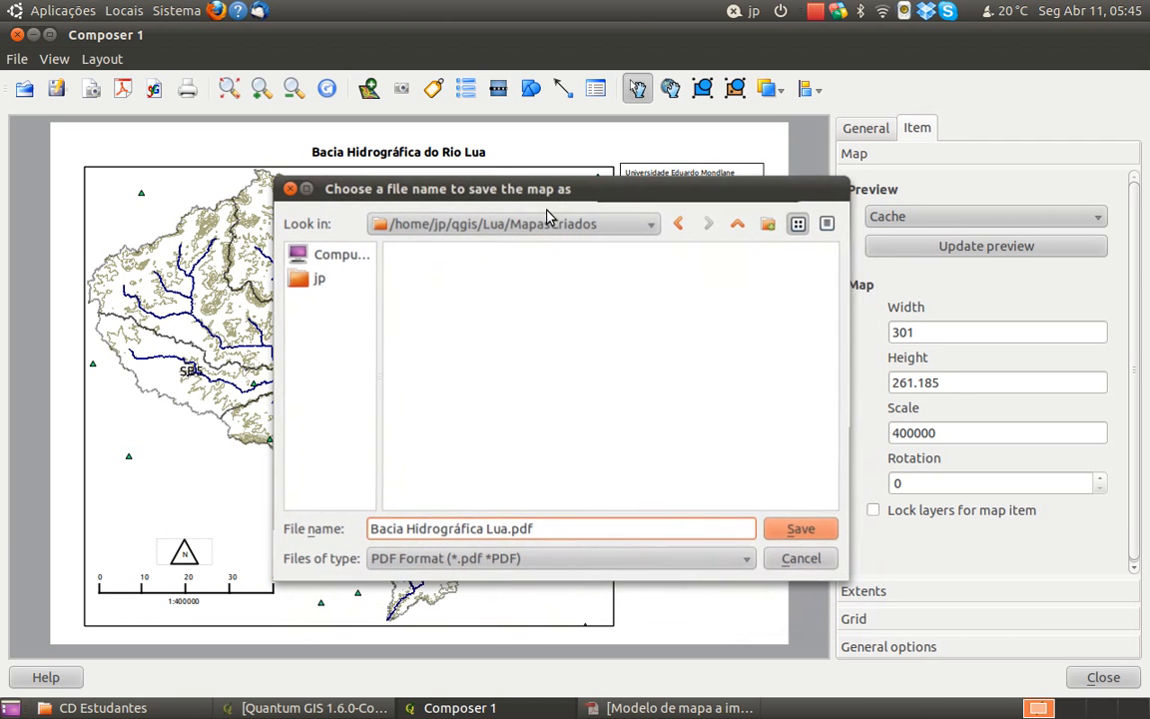
pyautogui.click(799, 531)
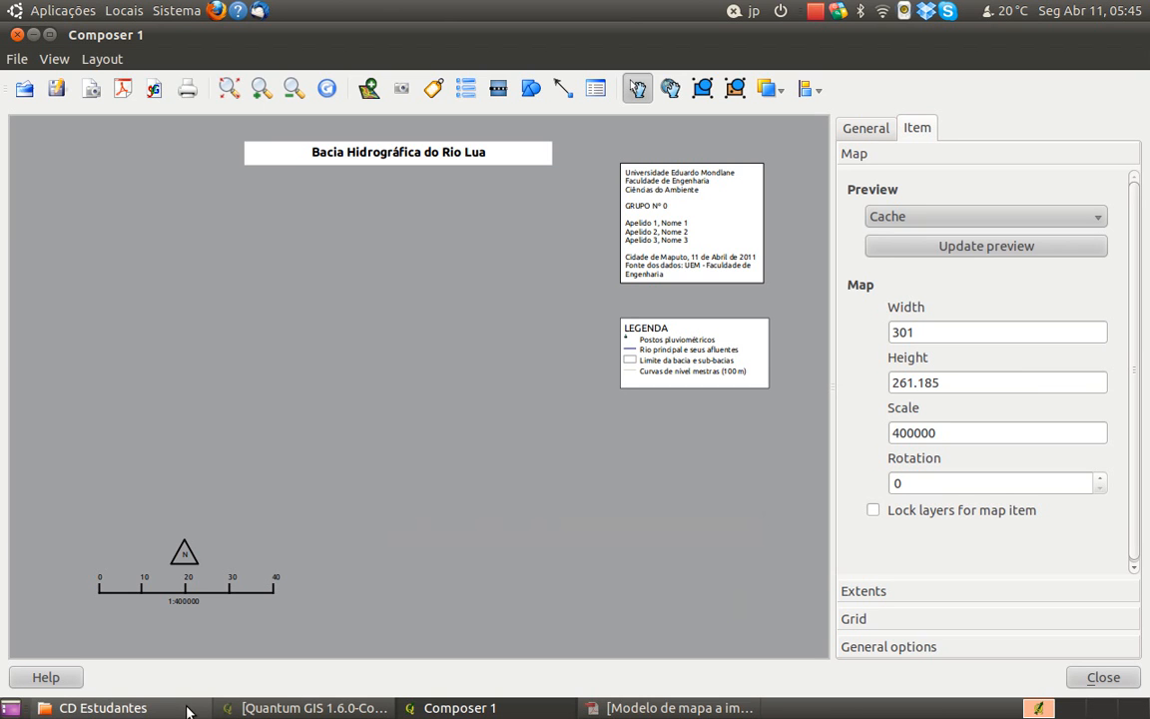
# Switch to the file manager, open Bacia Hidrográfica Lua.pdf from qgis/Lua/MapasCriados to check the exported map, and return to Composer 1
pyautogui.moveTo(184, 710)
pyautogui.click(177, 584)
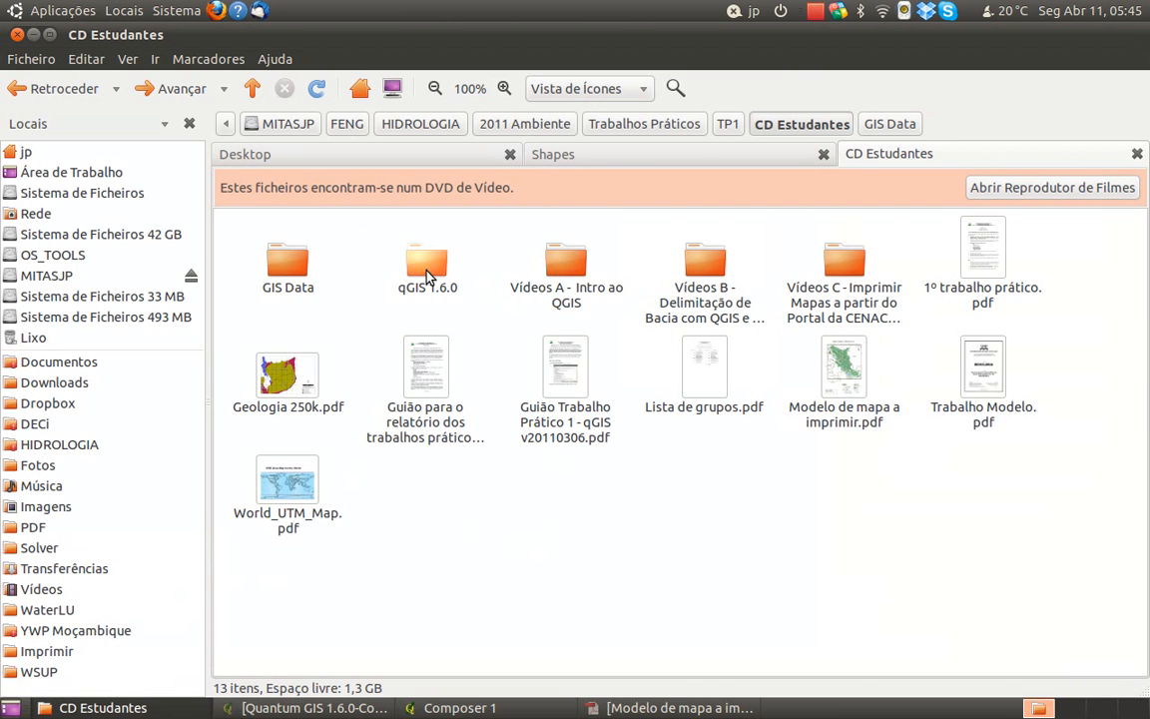
pyautogui.click(699, 156)
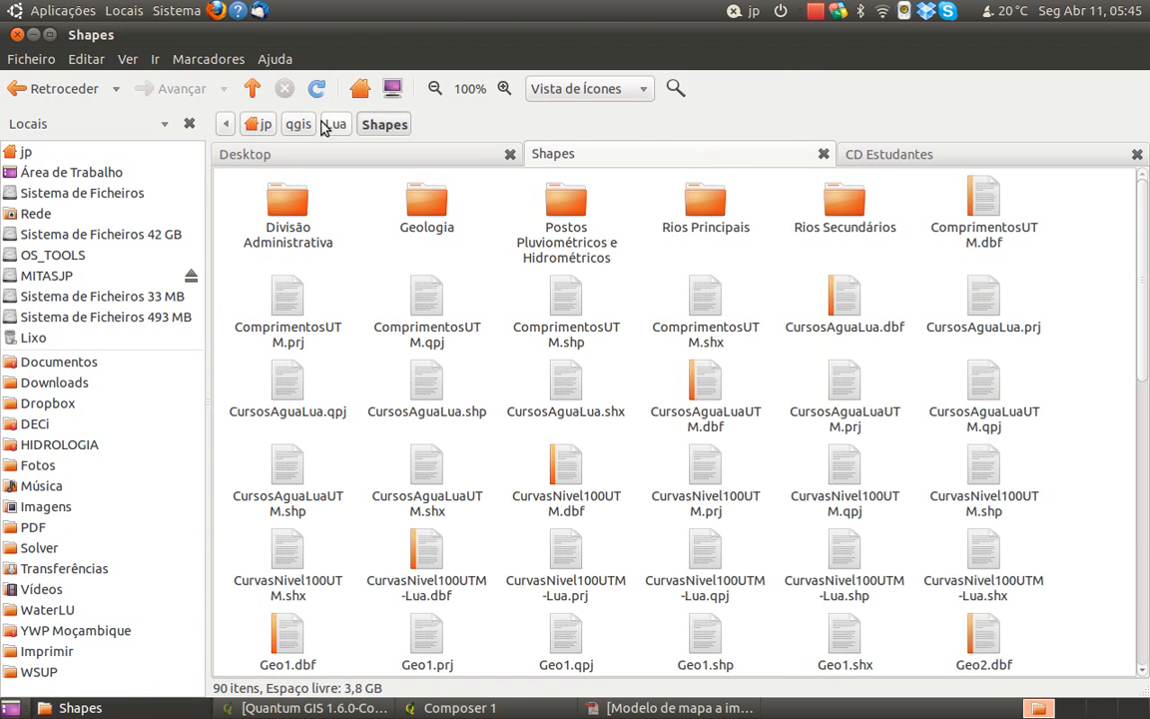
pyautogui.click(335, 127)
pyautogui.doubleClick(572, 229)
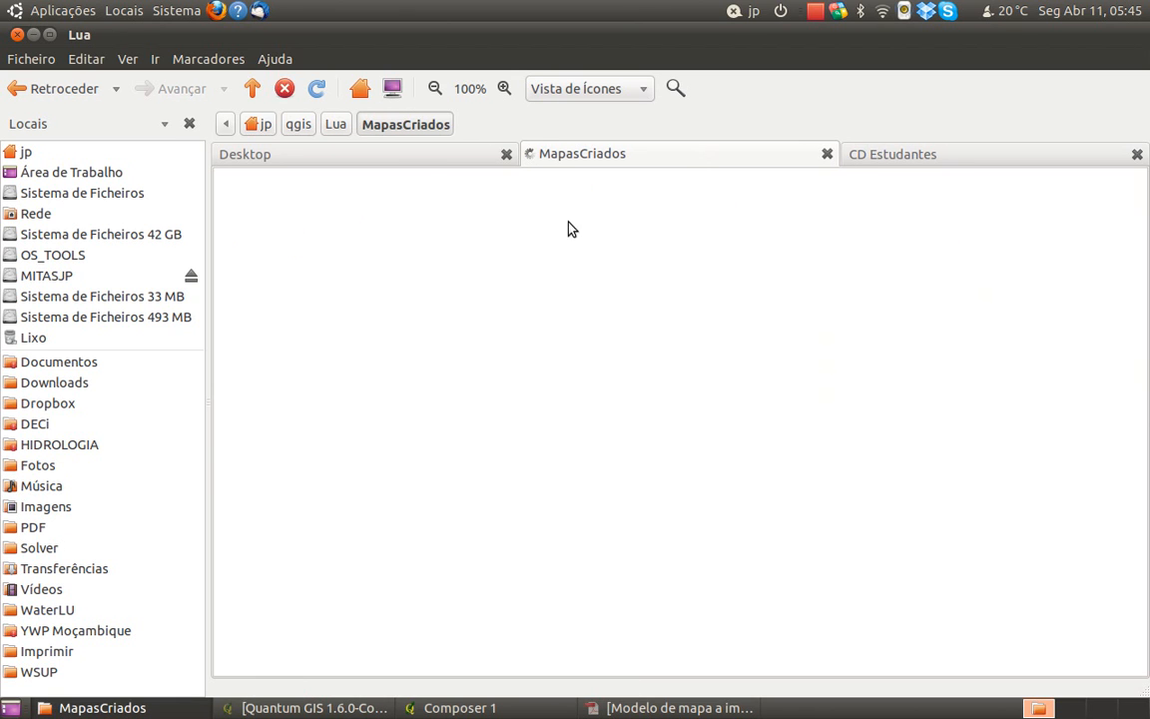
pyautogui.click(305, 227)
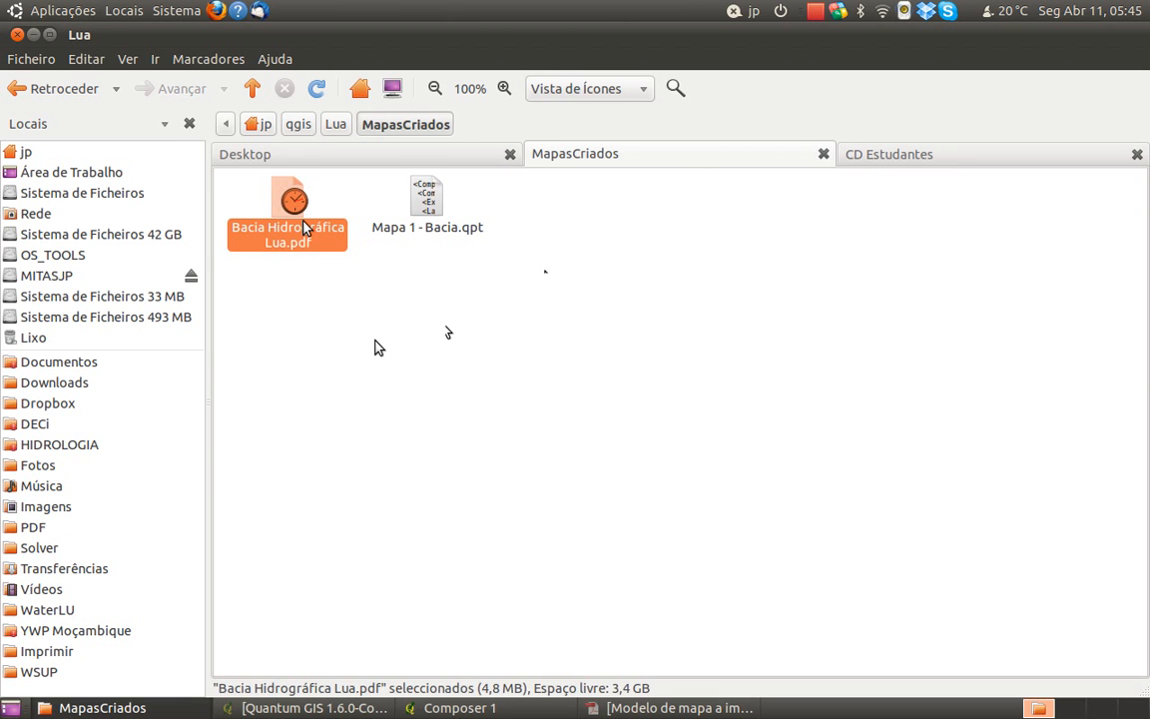
pyautogui.click(397, 390)
pyautogui.doubleClick(310, 232)
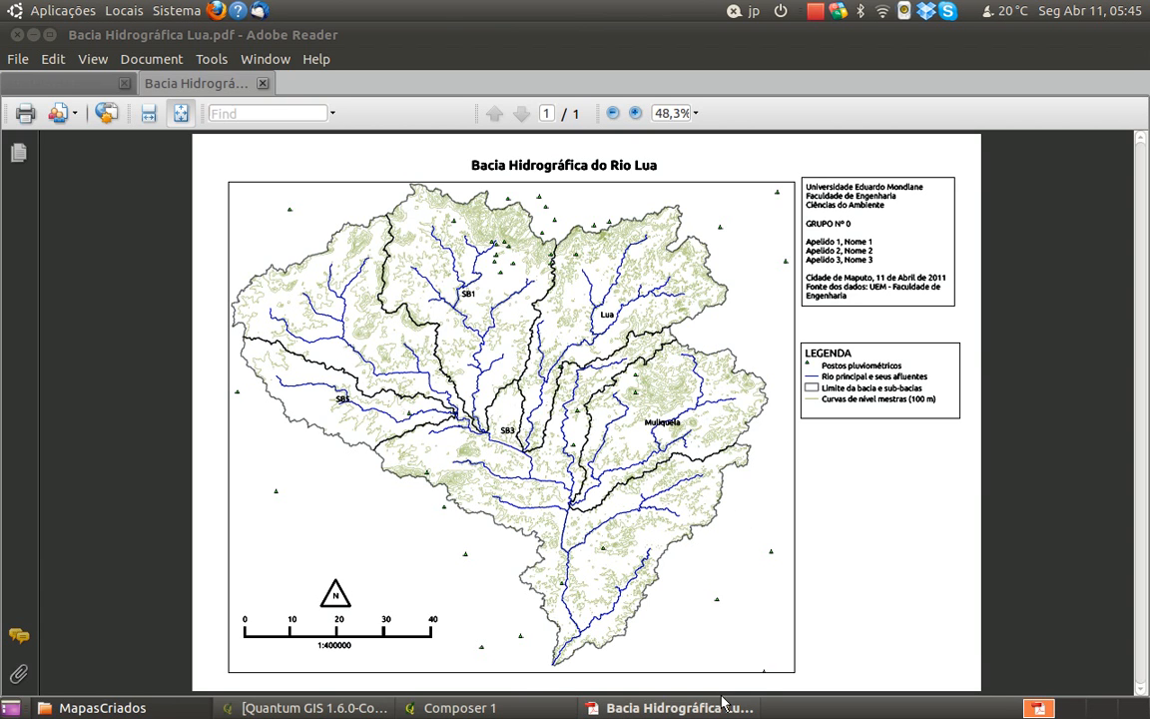
pyautogui.moveTo(717, 701)
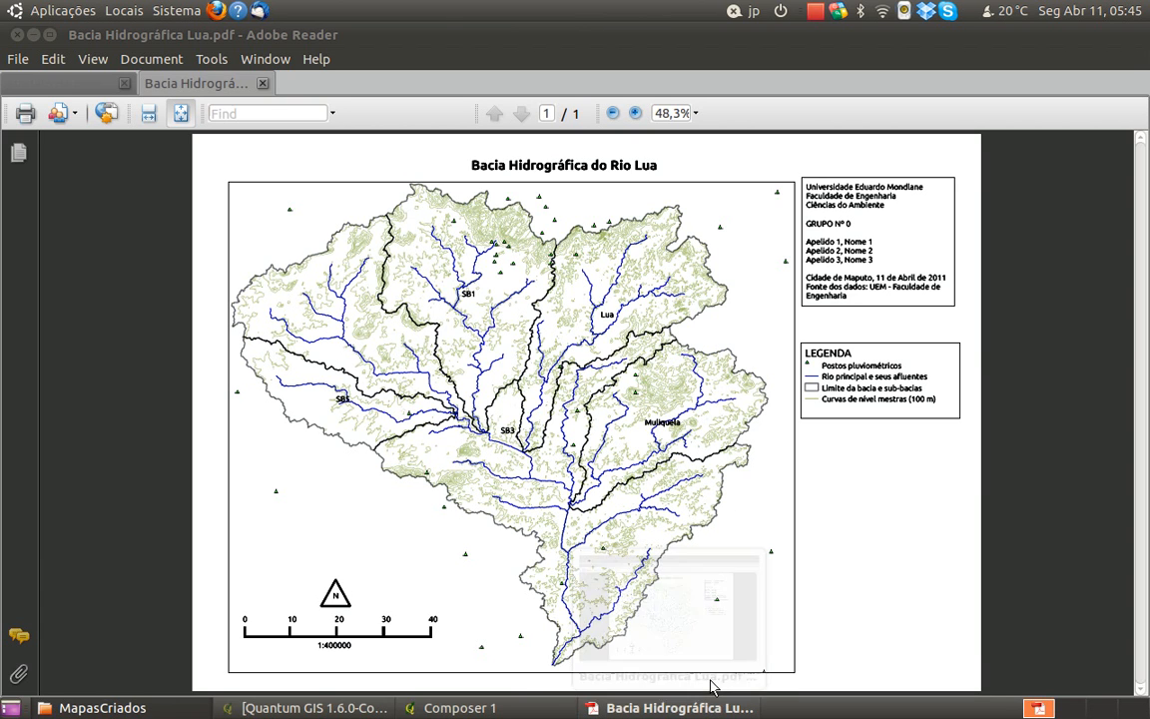
pyautogui.click(511, 710)
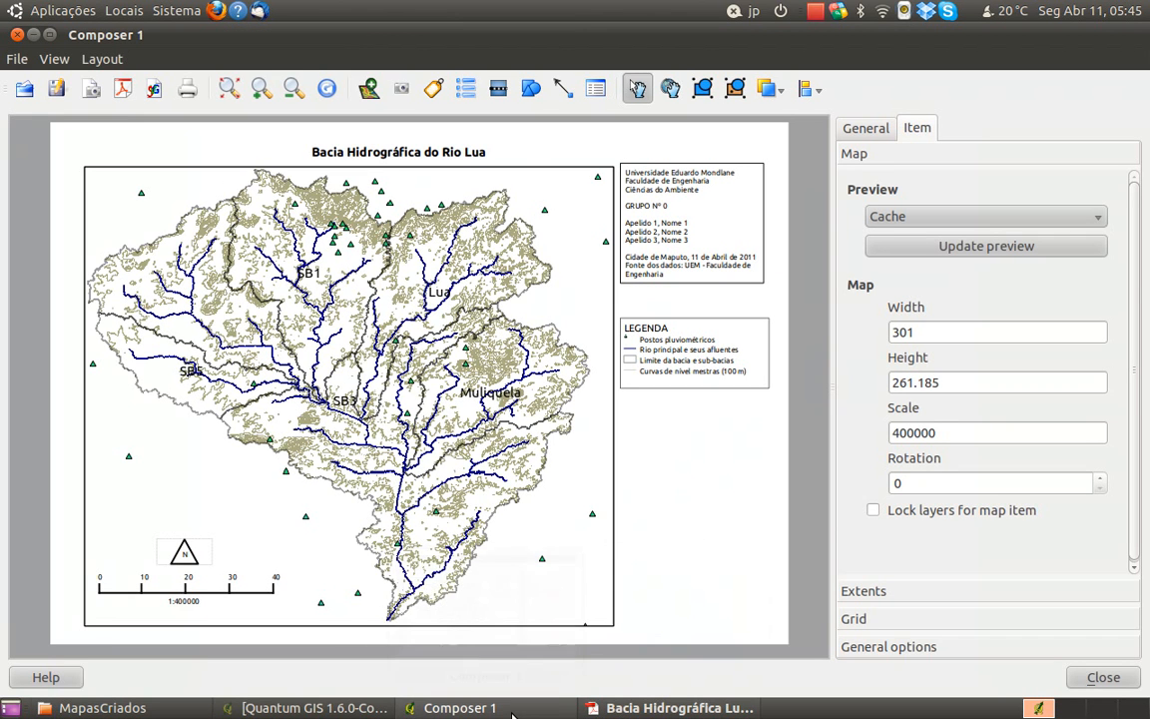